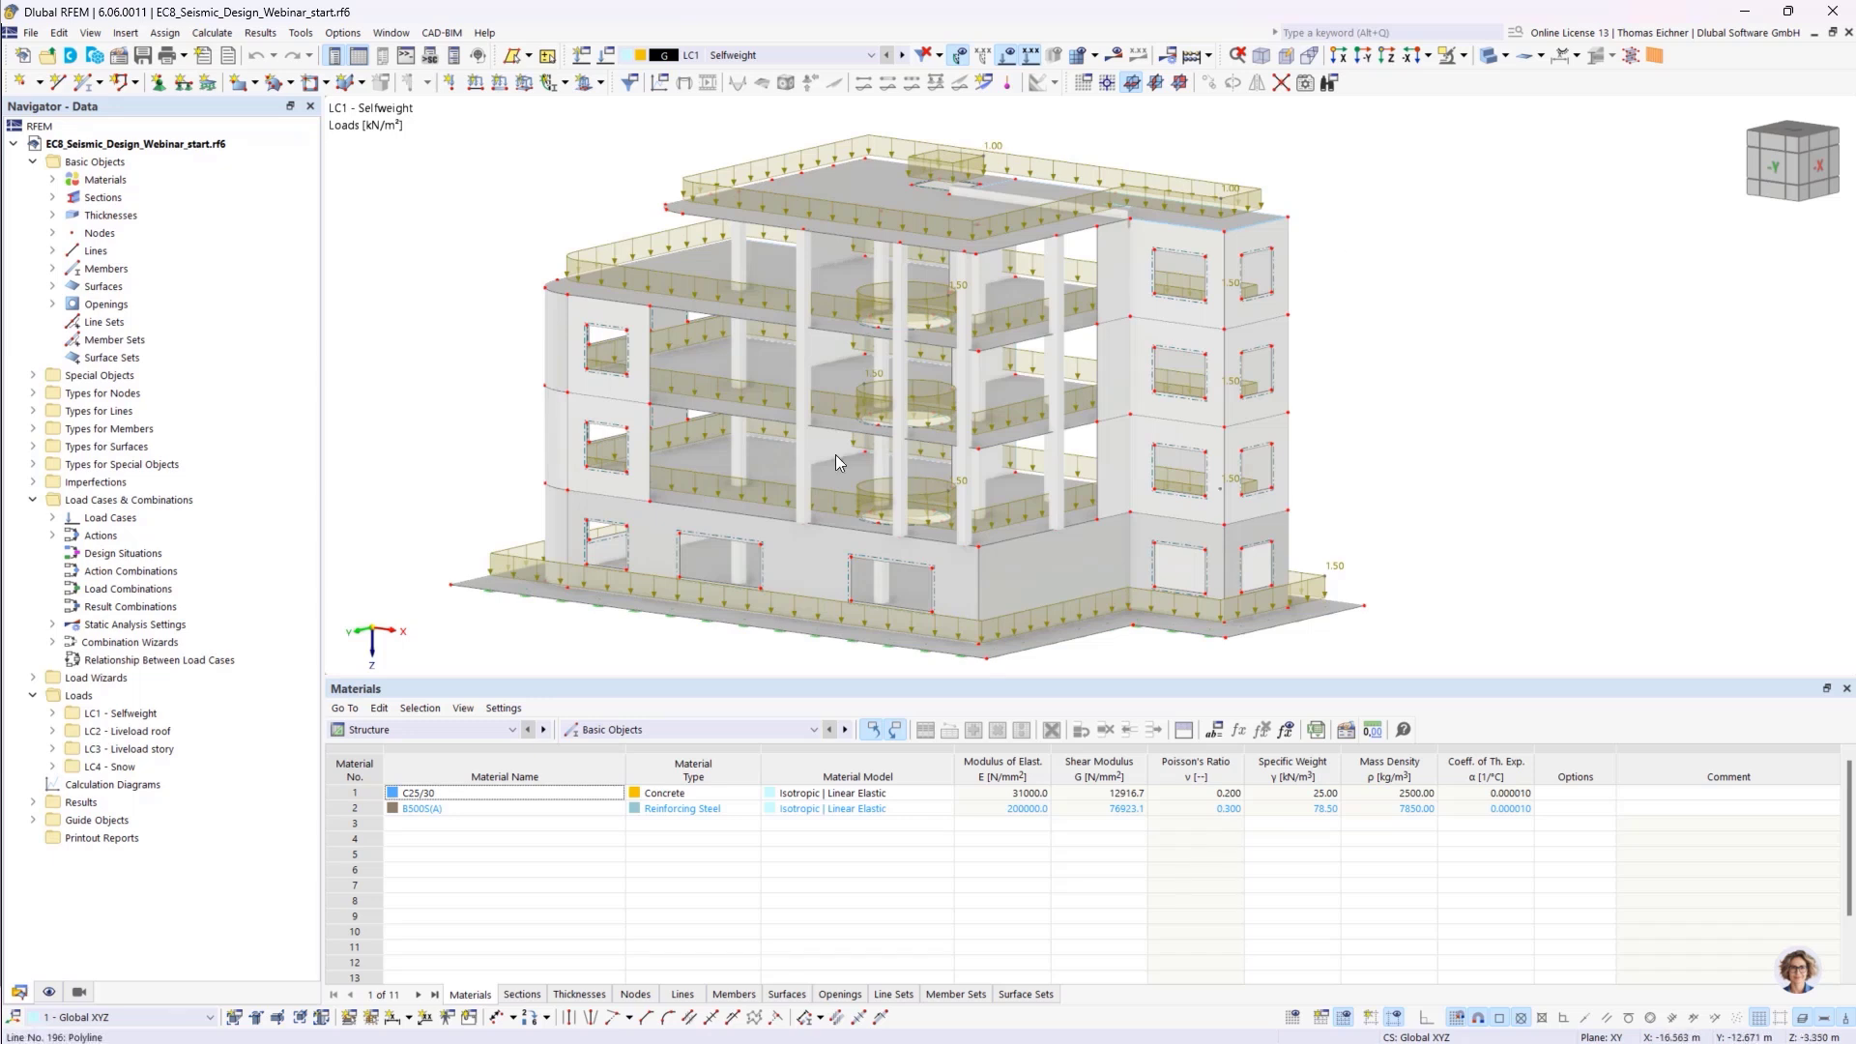
Inspect the stiffness type, thickness and material of the upper floor slab, surface 4
left_click(712, 354)
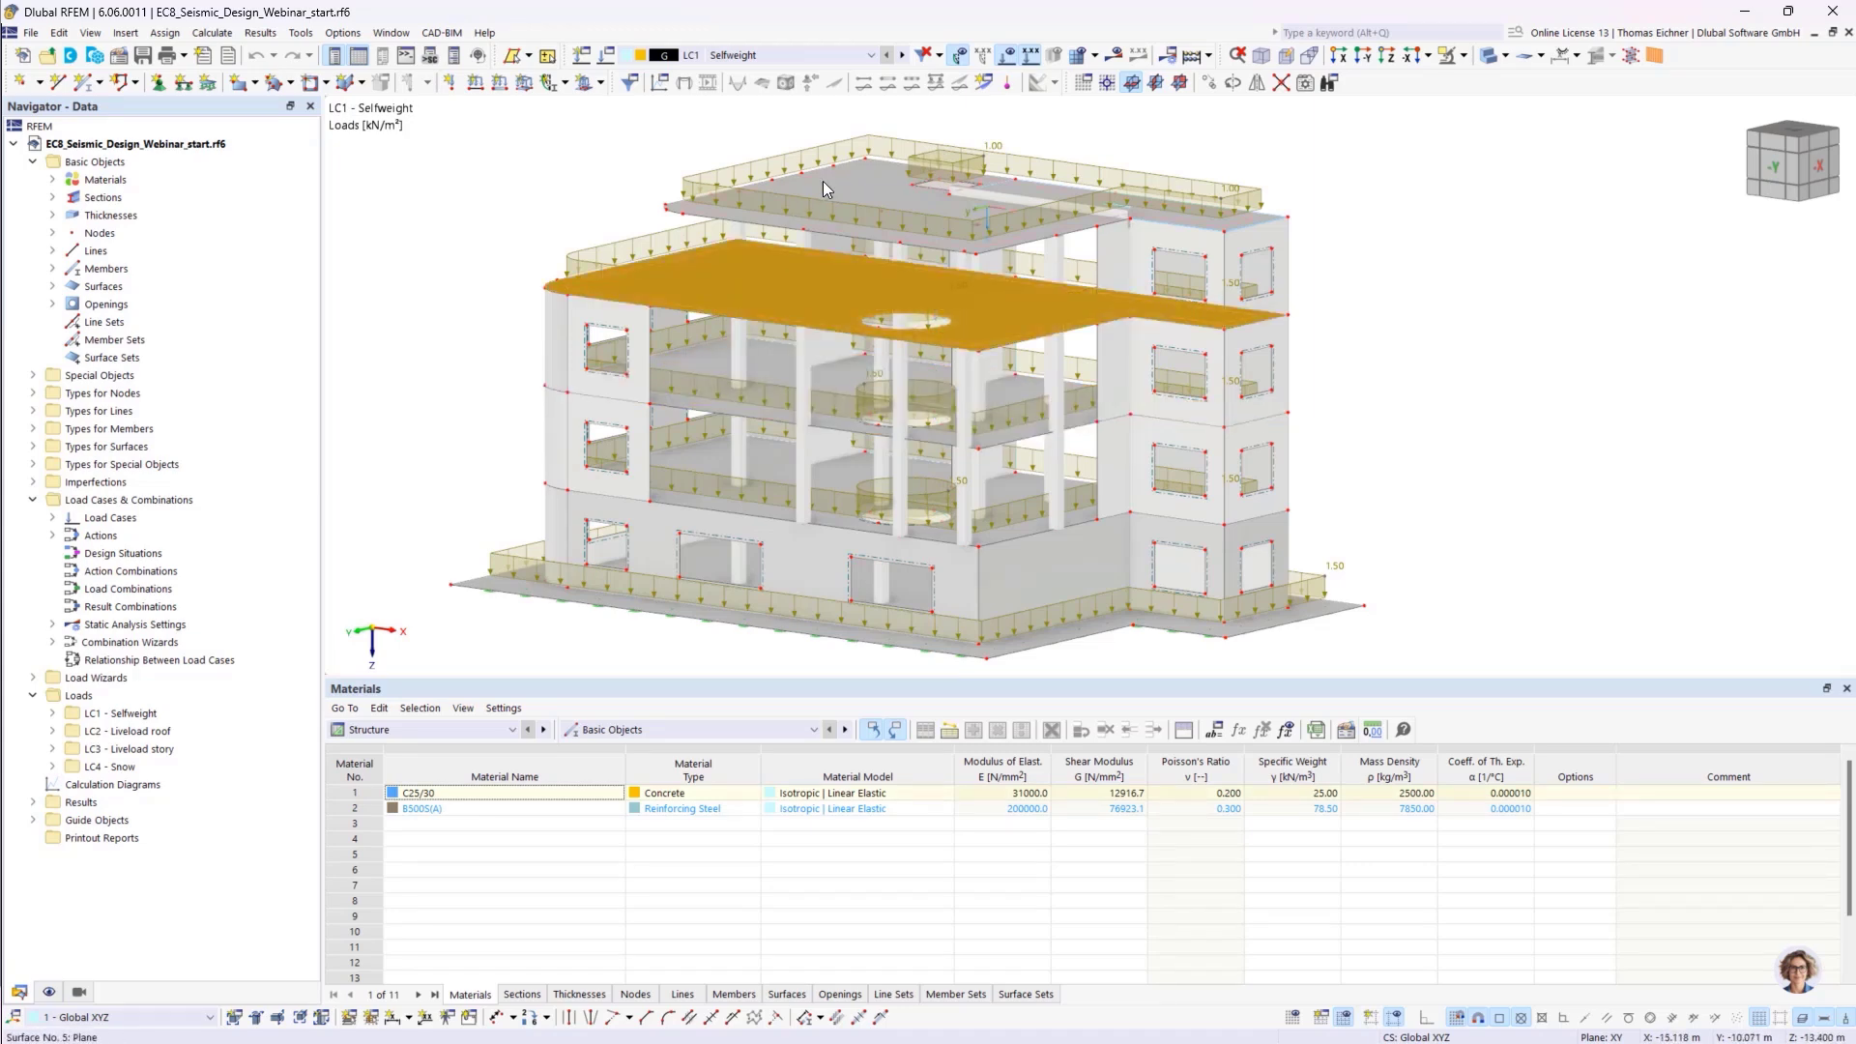
double_click(709, 367)
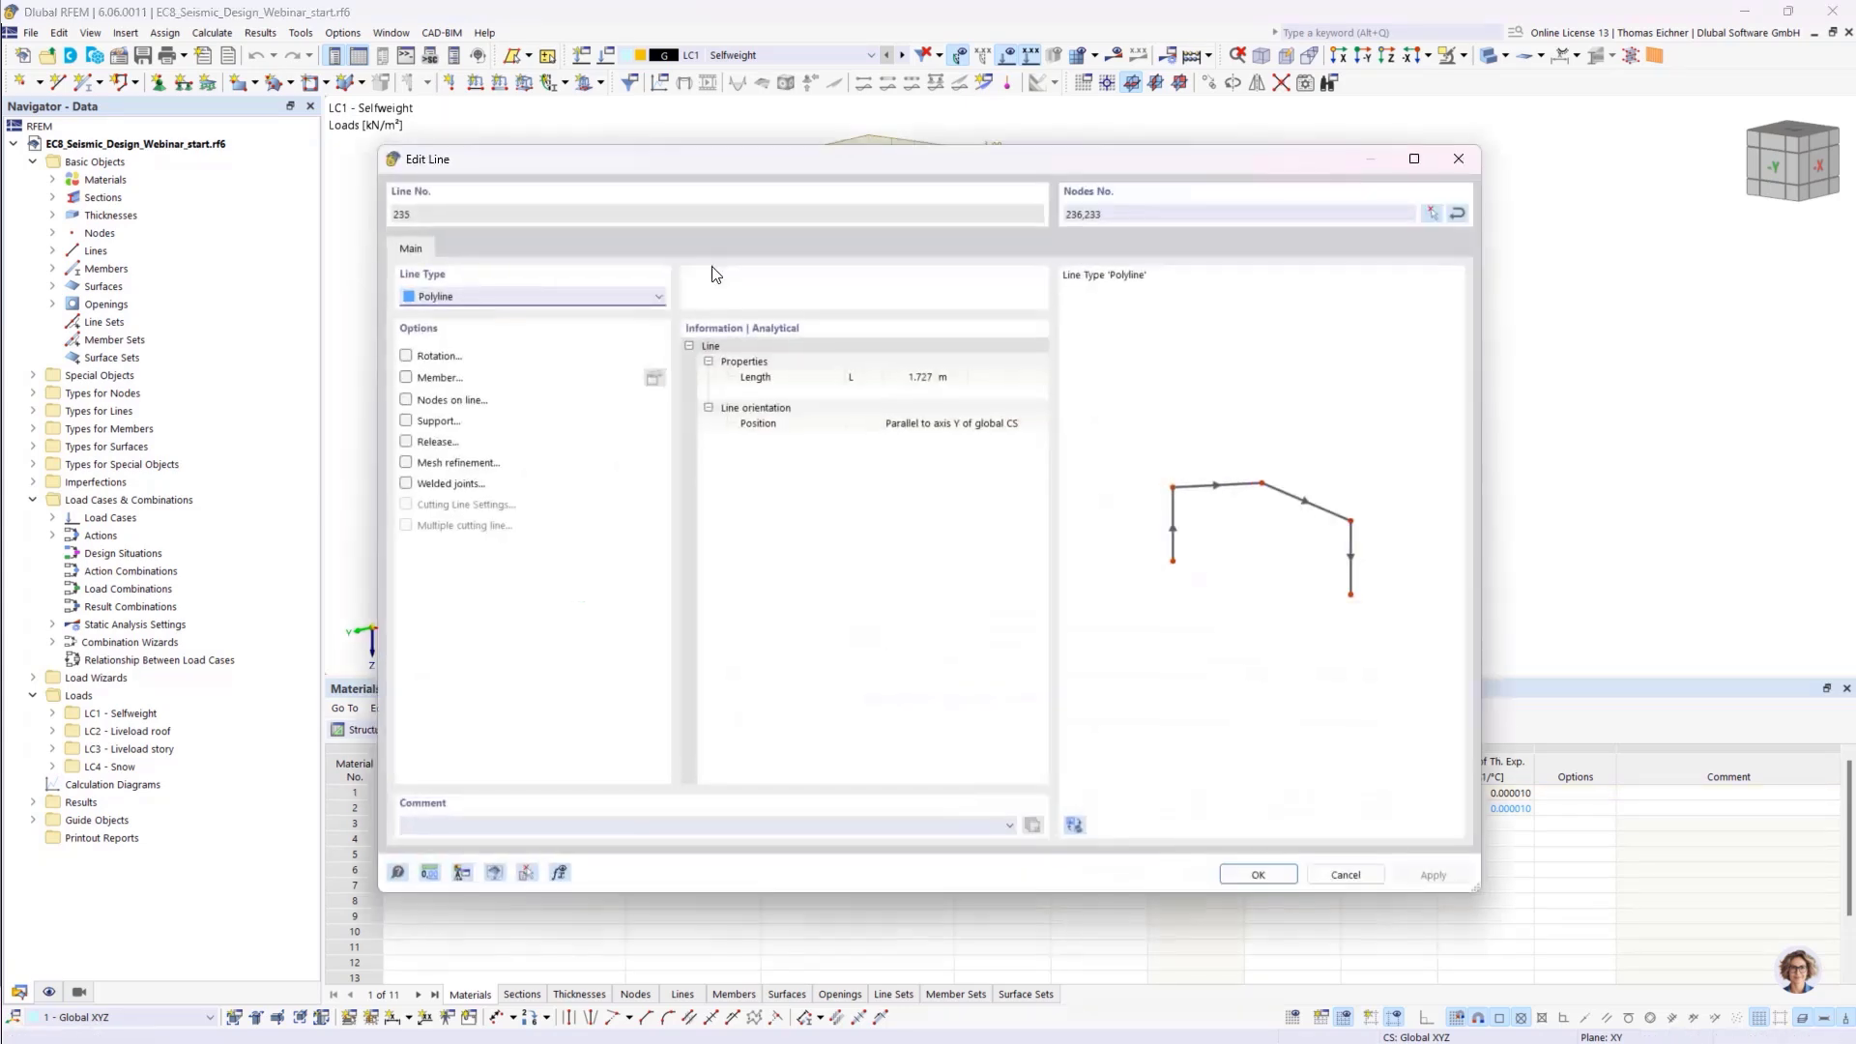
left_click(1459, 161)
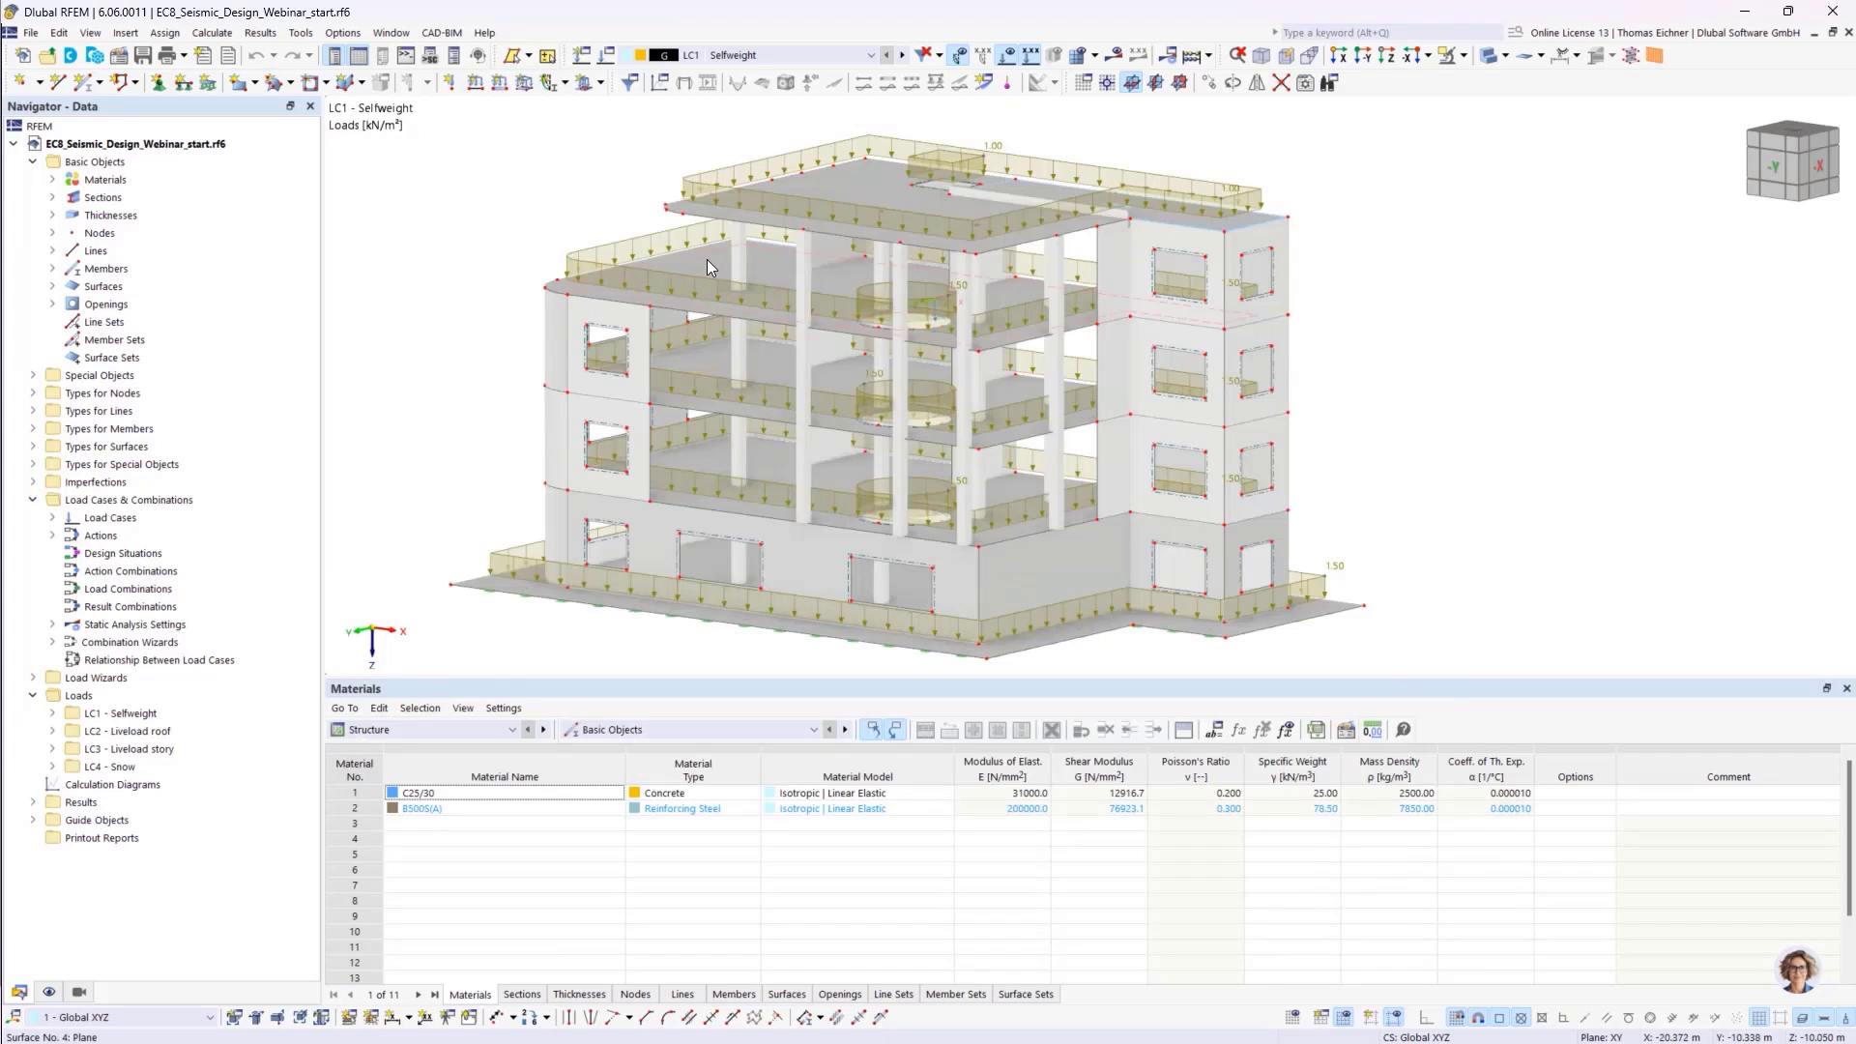
double_click(706, 259)
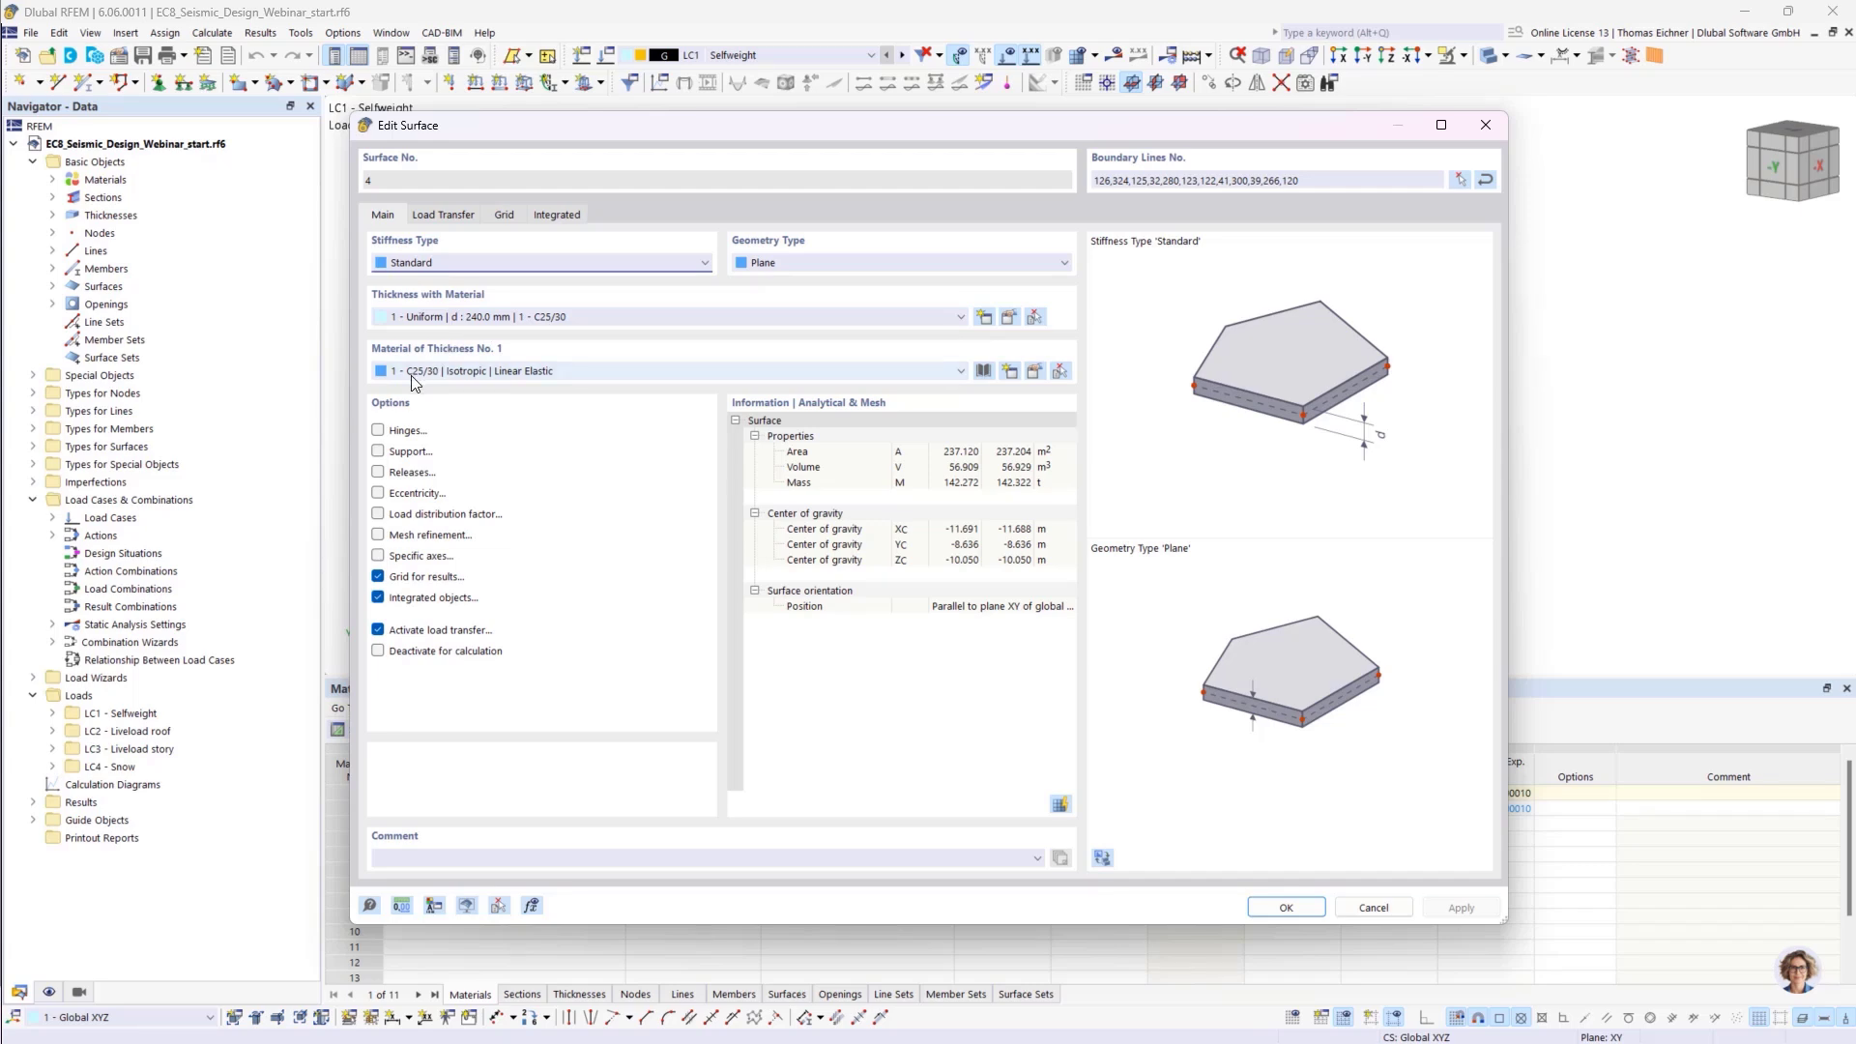
left_click(1486, 125)
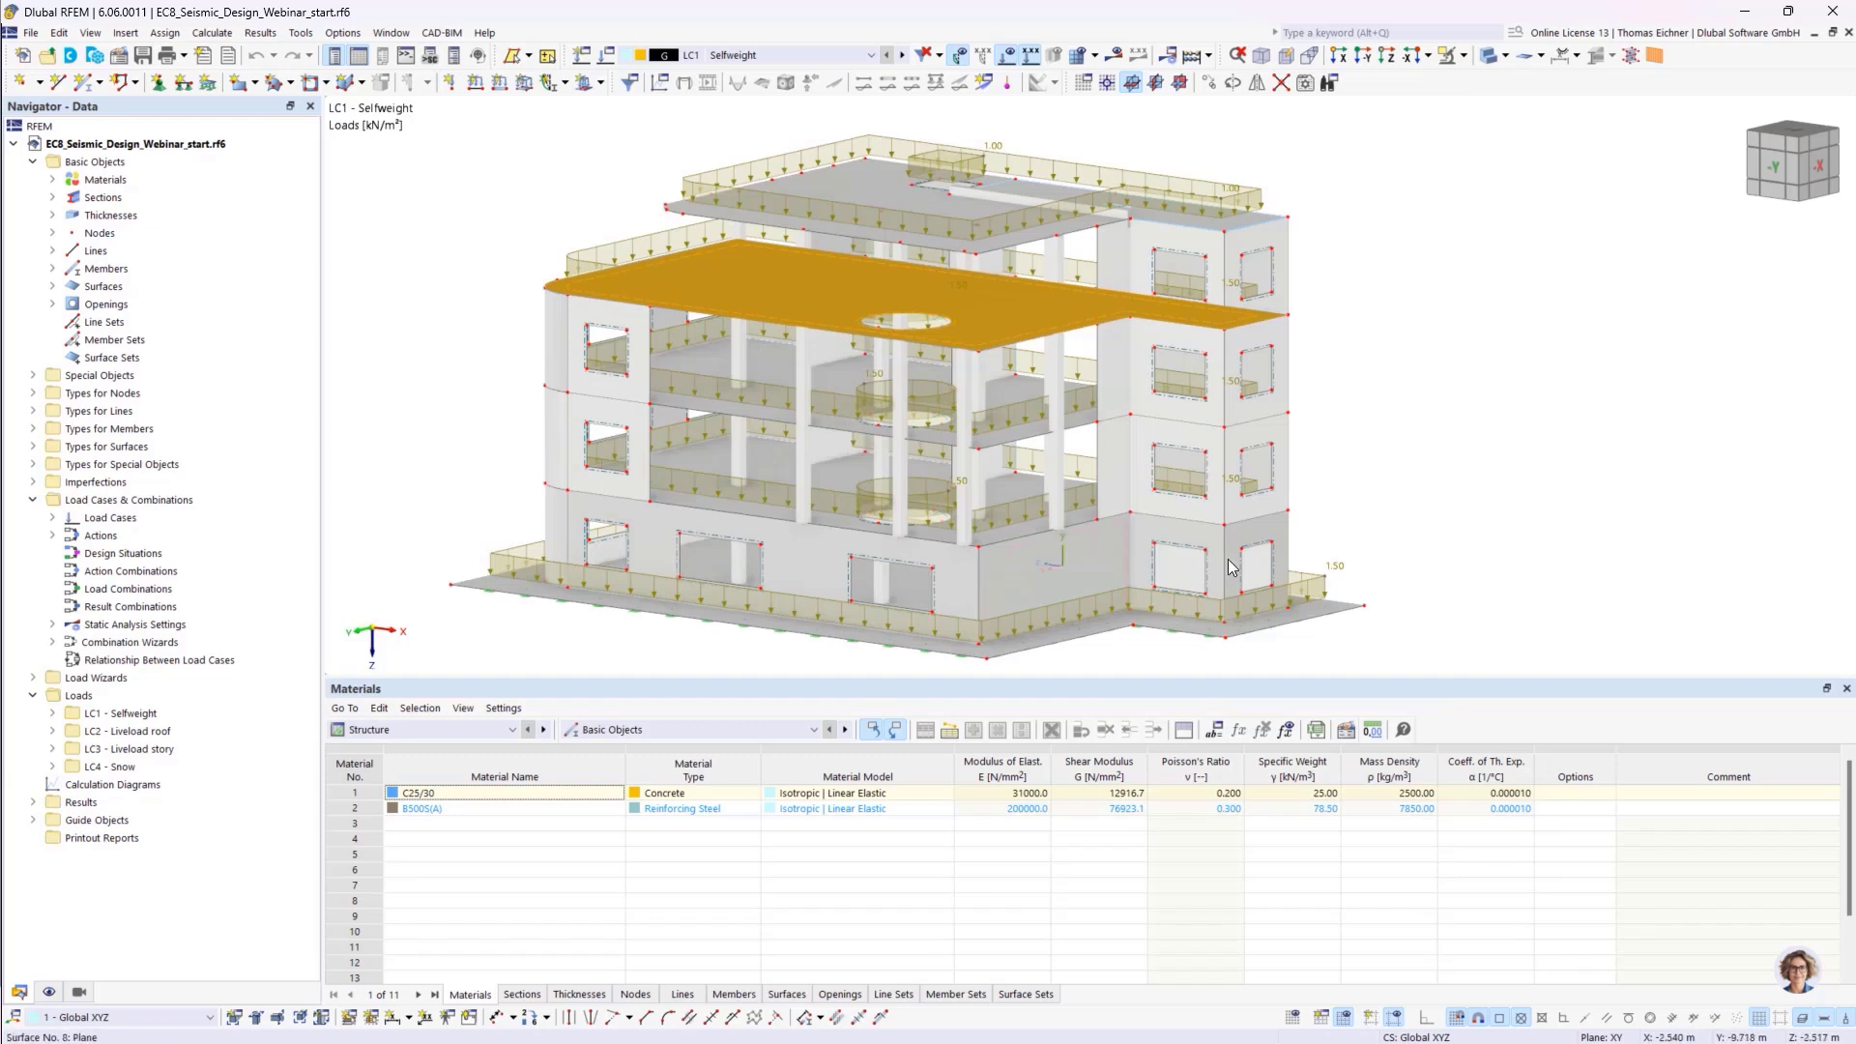
Examine the foundation slab and its surface support at the base of the building
left_click(1307, 629)
scroll(1081, 468, "up", 3)
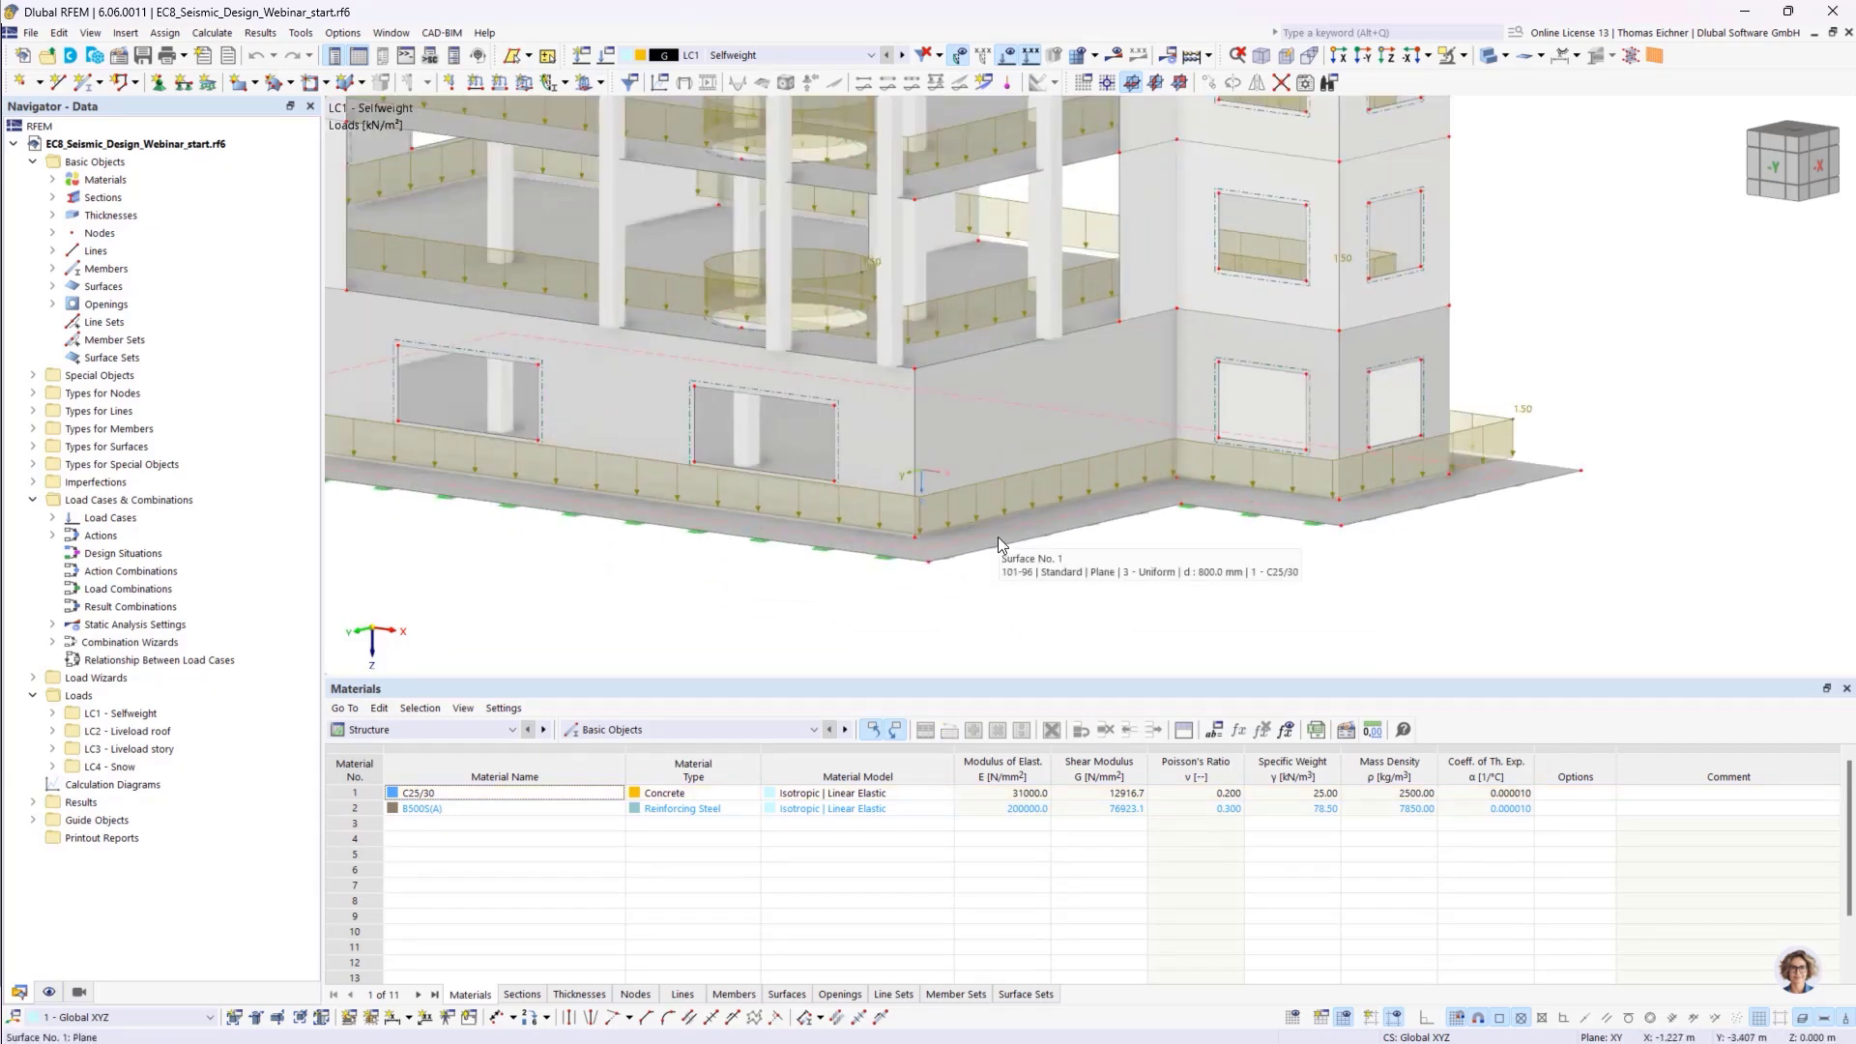
scroll(998, 536, "down", 5)
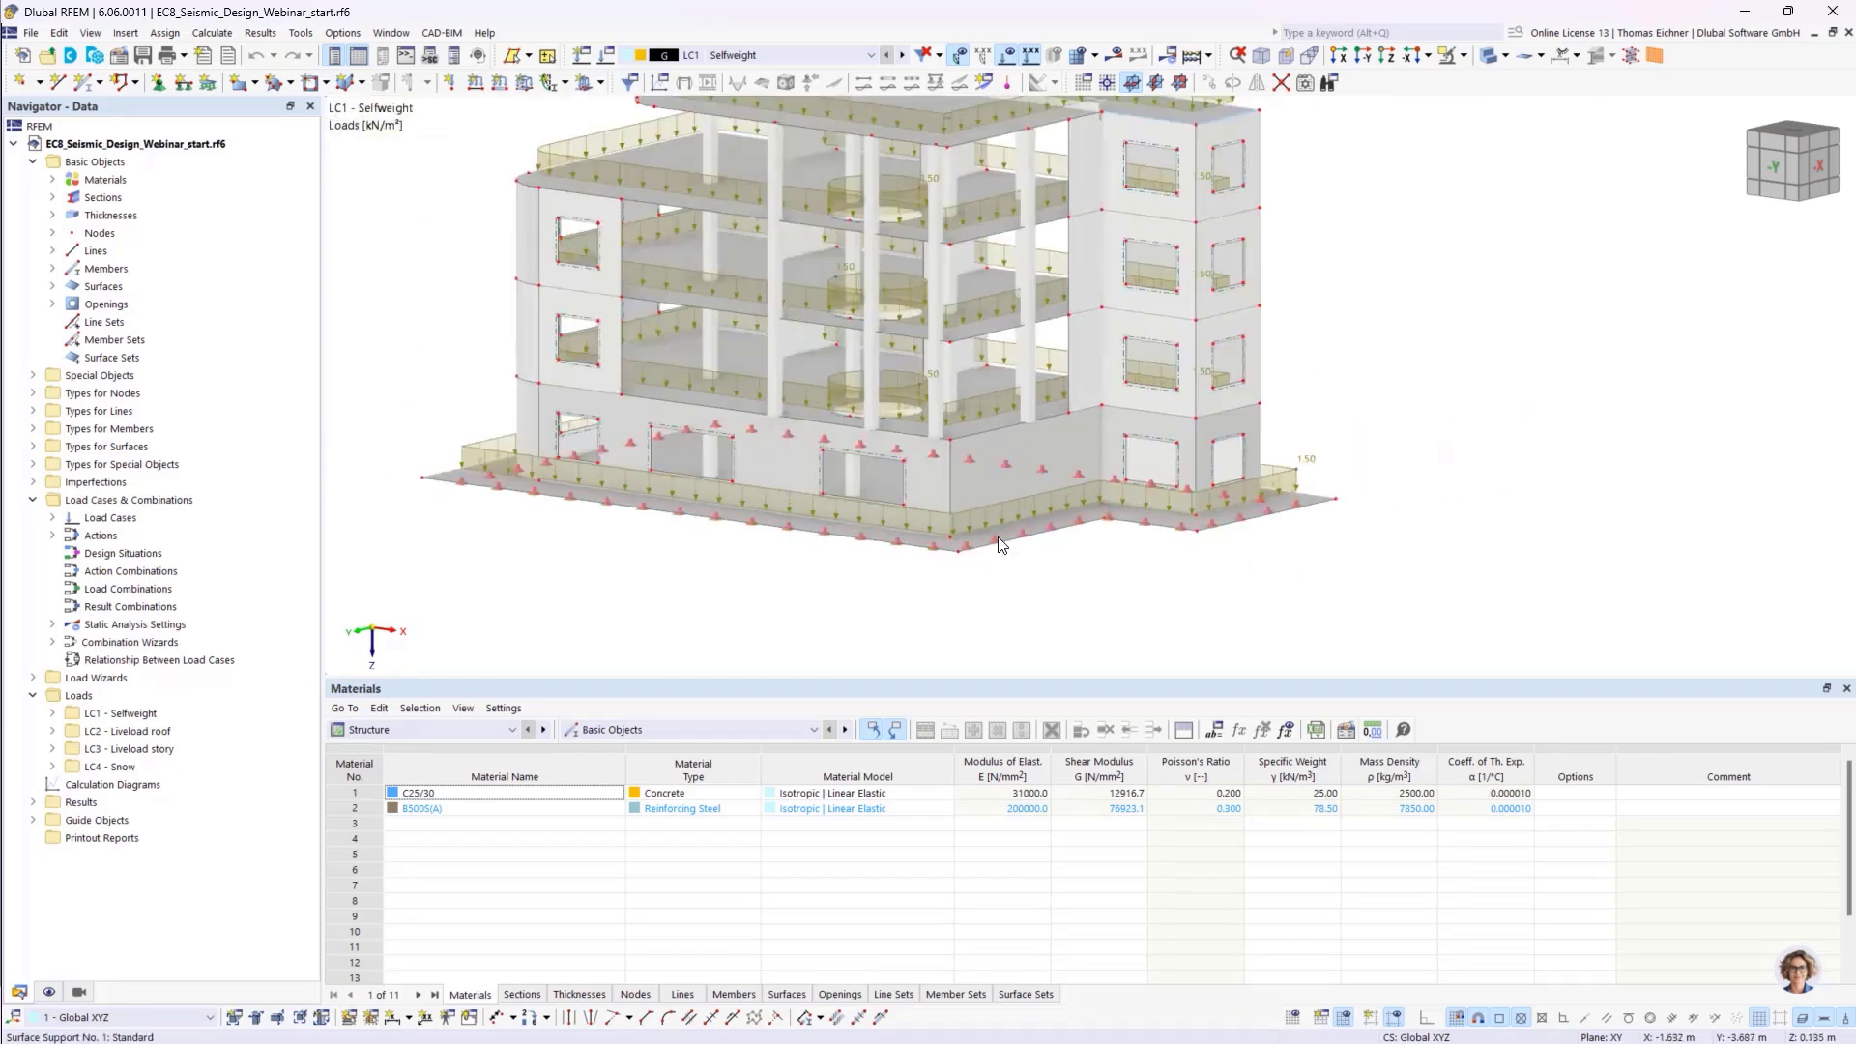
middle_click_drag(918, 630, 979, 583, "ctrl")
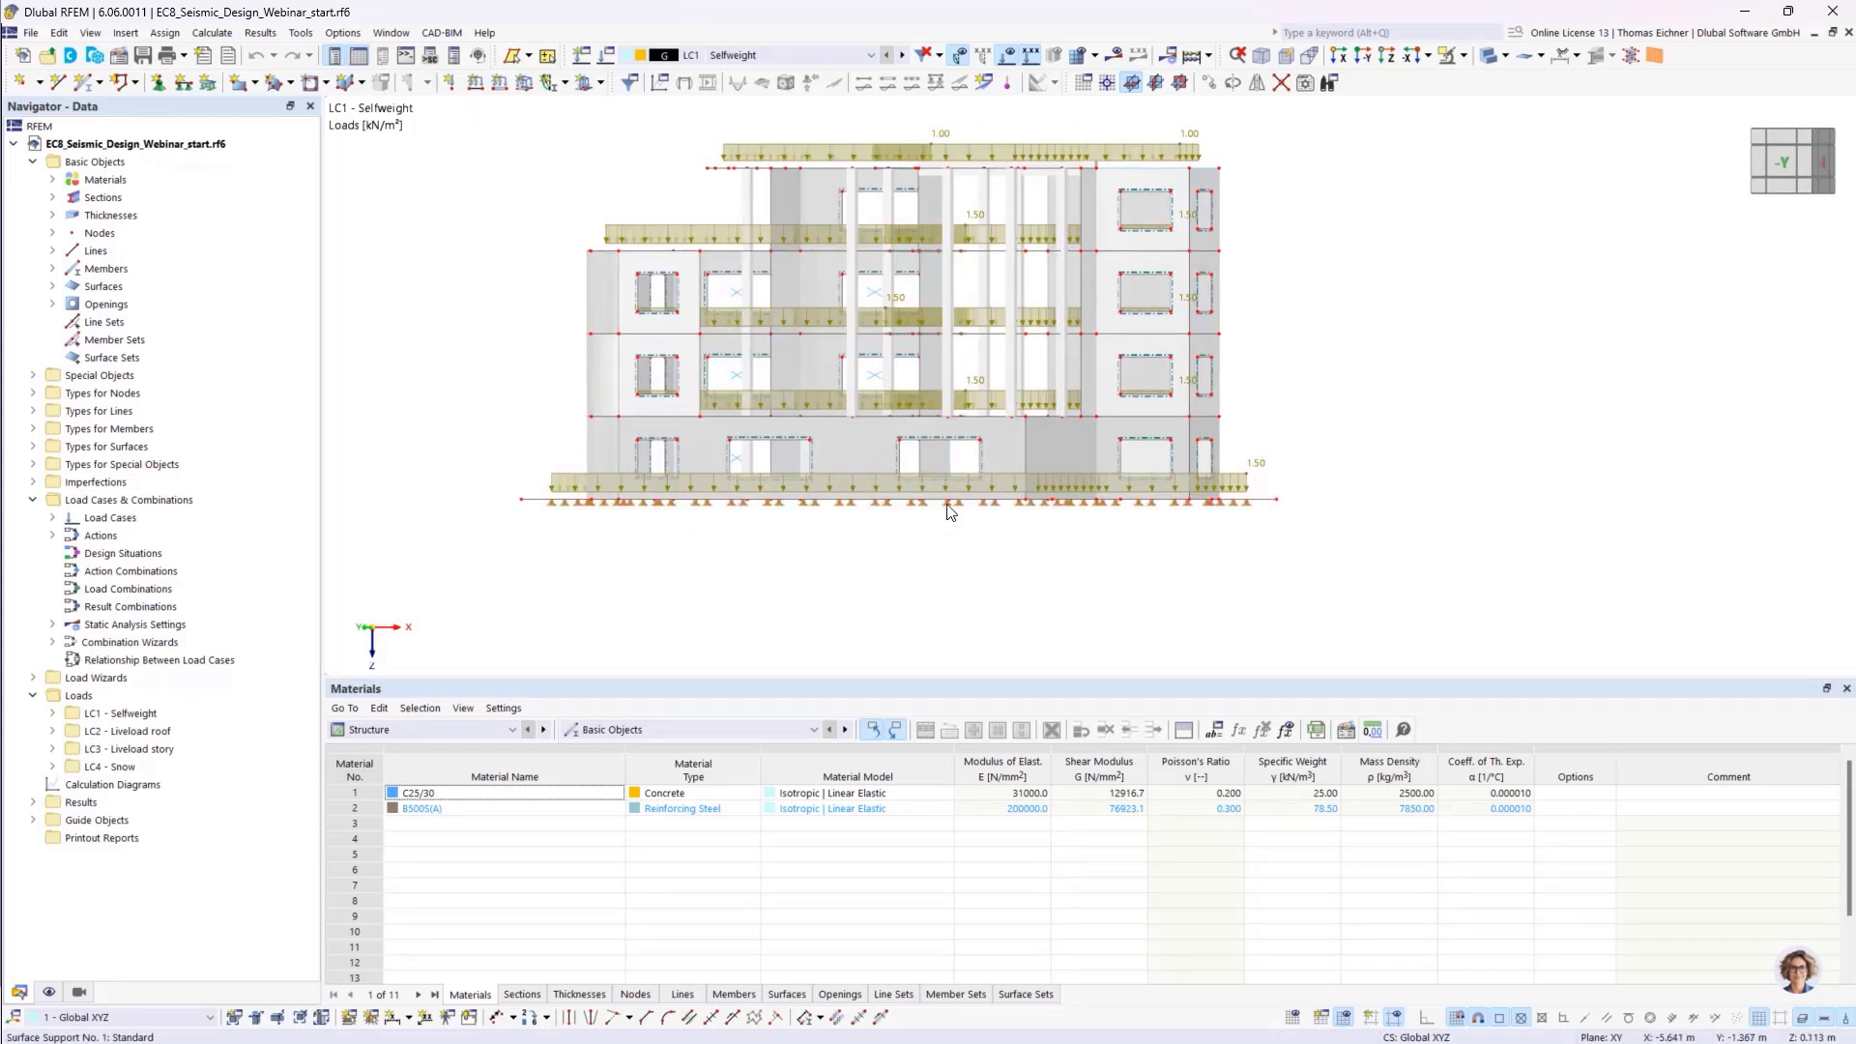
middle_click_drag(993, 543, 928, 605, "ctrl")
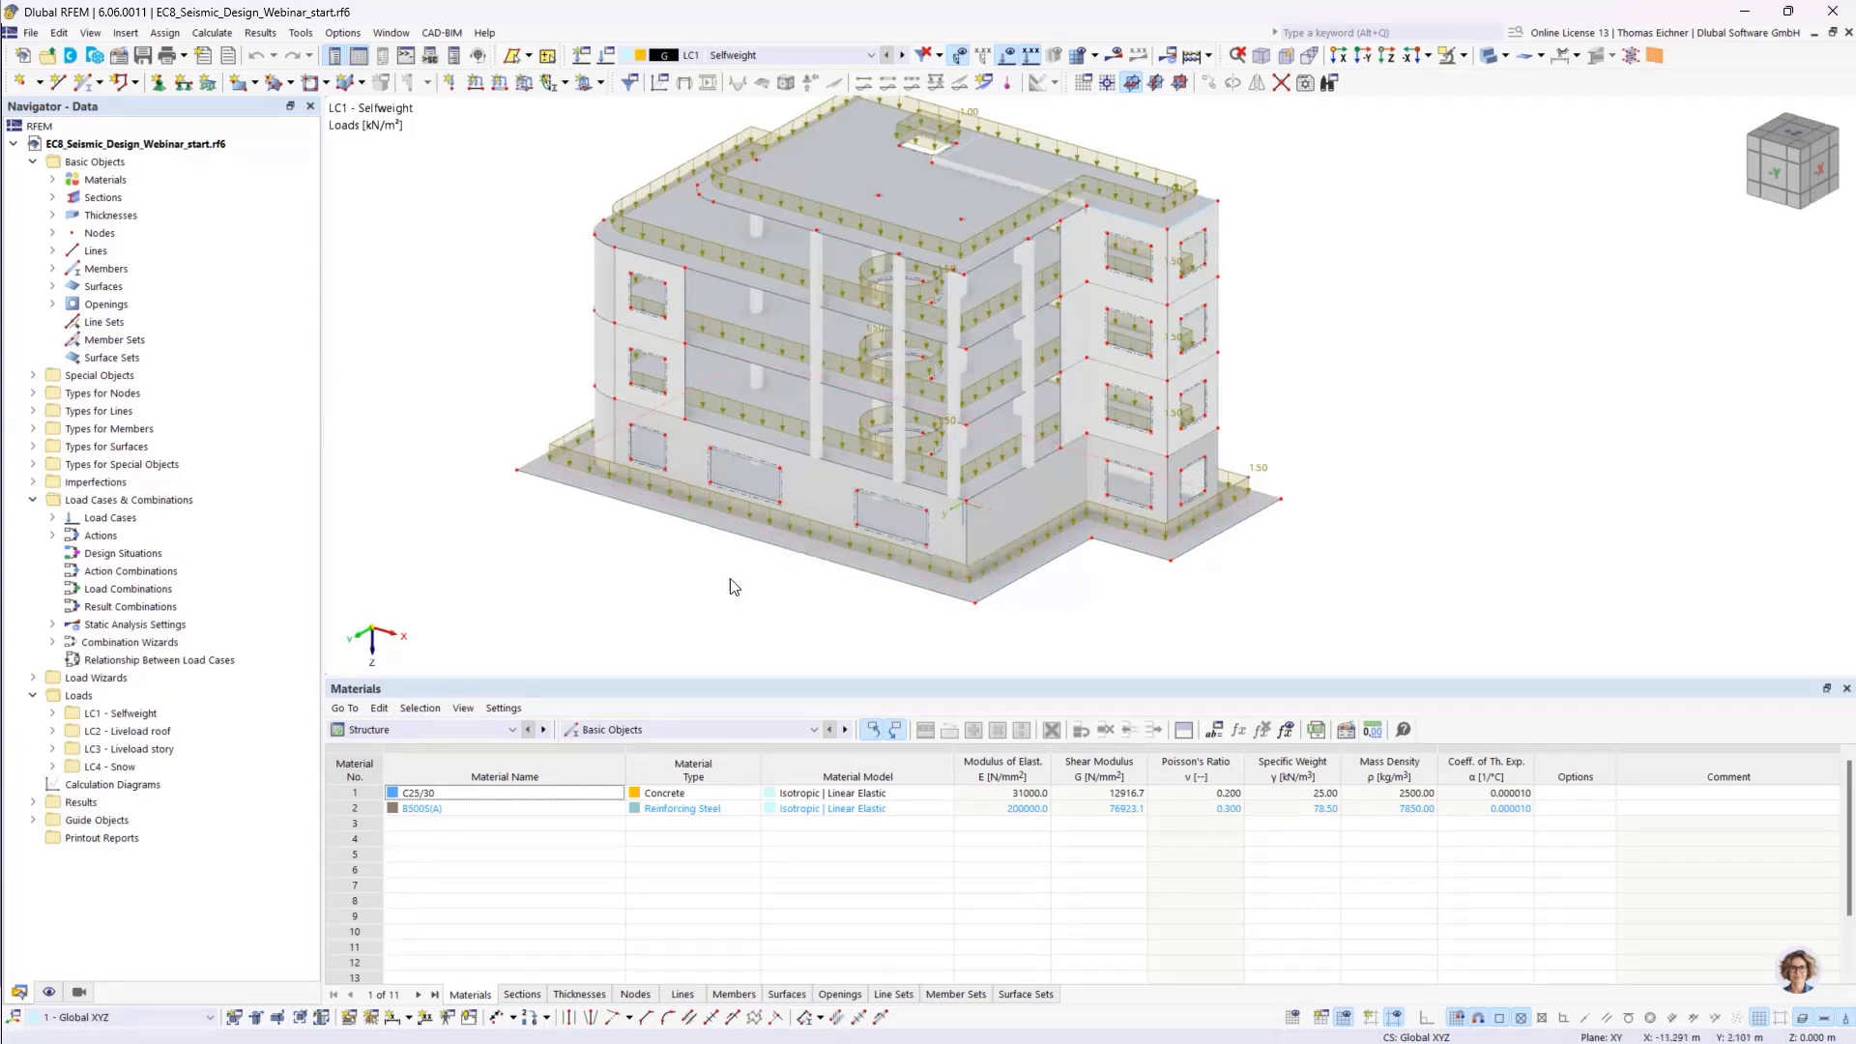
mouse_move(735, 584)
middle_mouse_down("ctrl")
mouse_move(783, 498)
mouse_move(745, 555)
middle_mouse_up("ctrl")
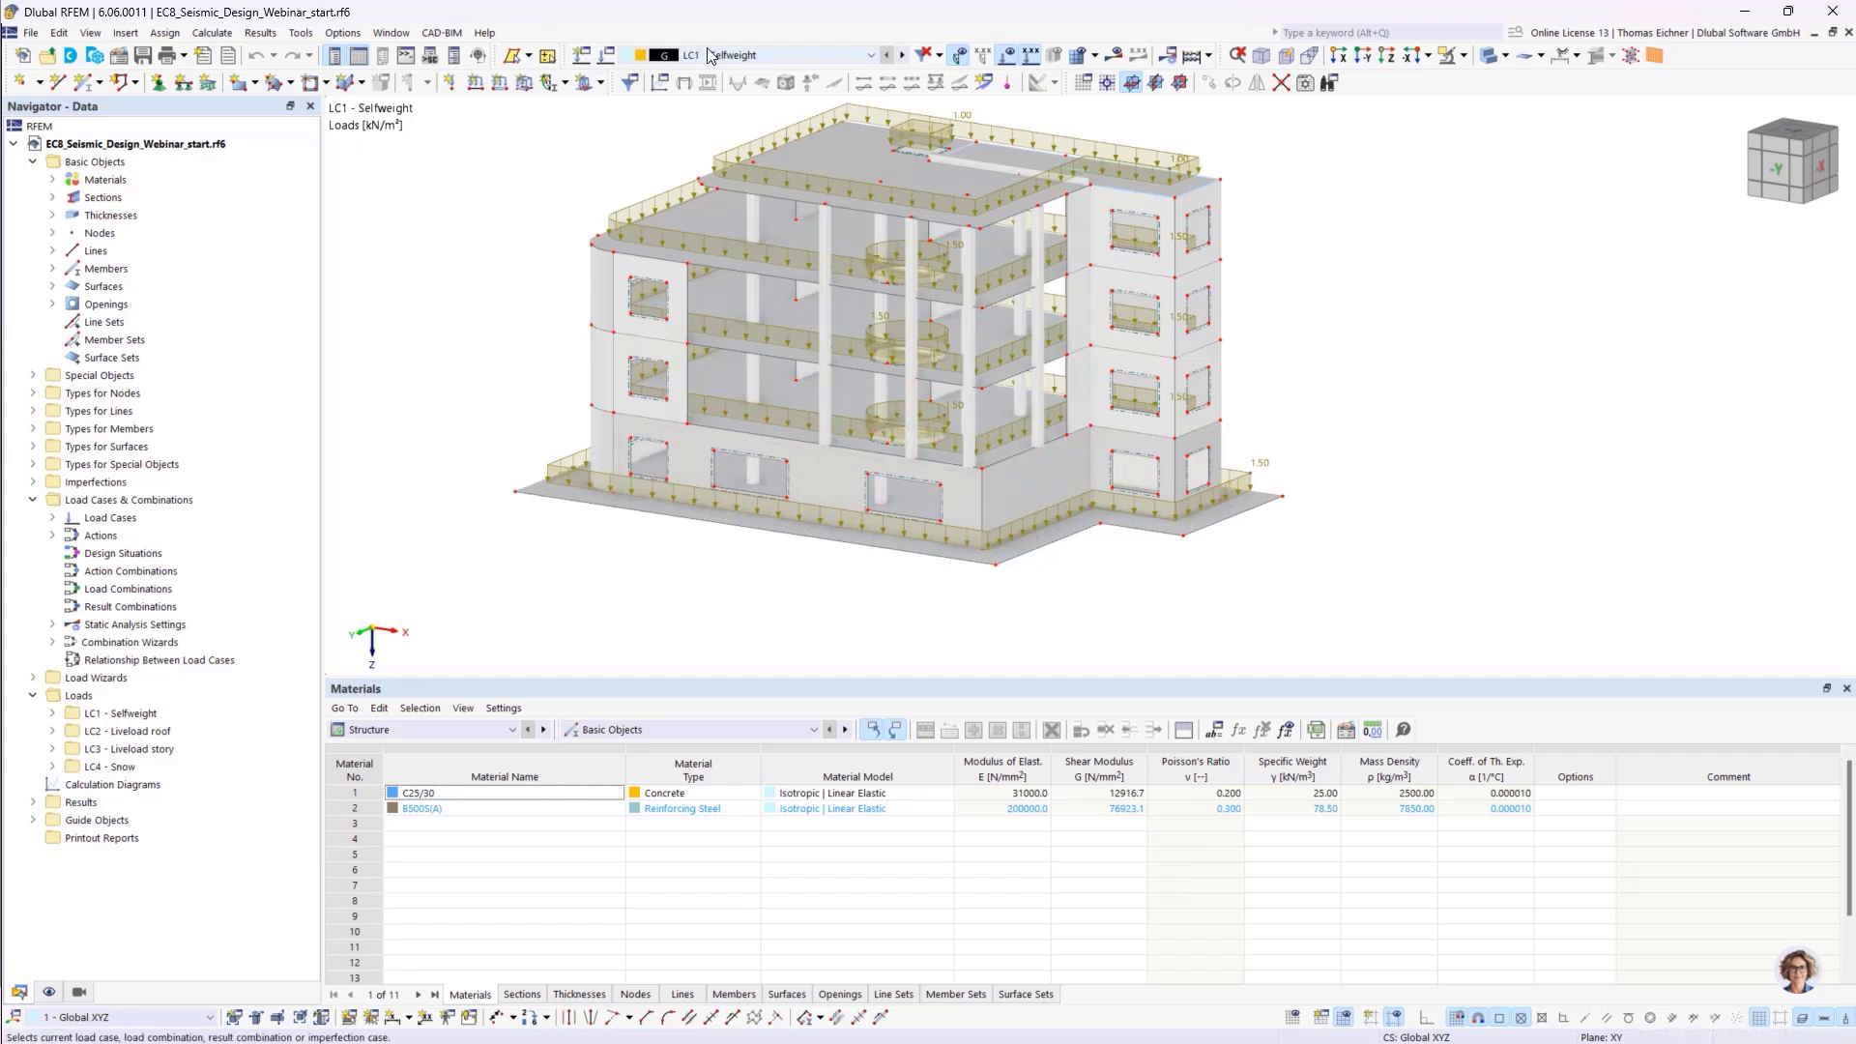
Review the existing load cases and the settings of the LC1 Selfweight load case
left_click(606, 55)
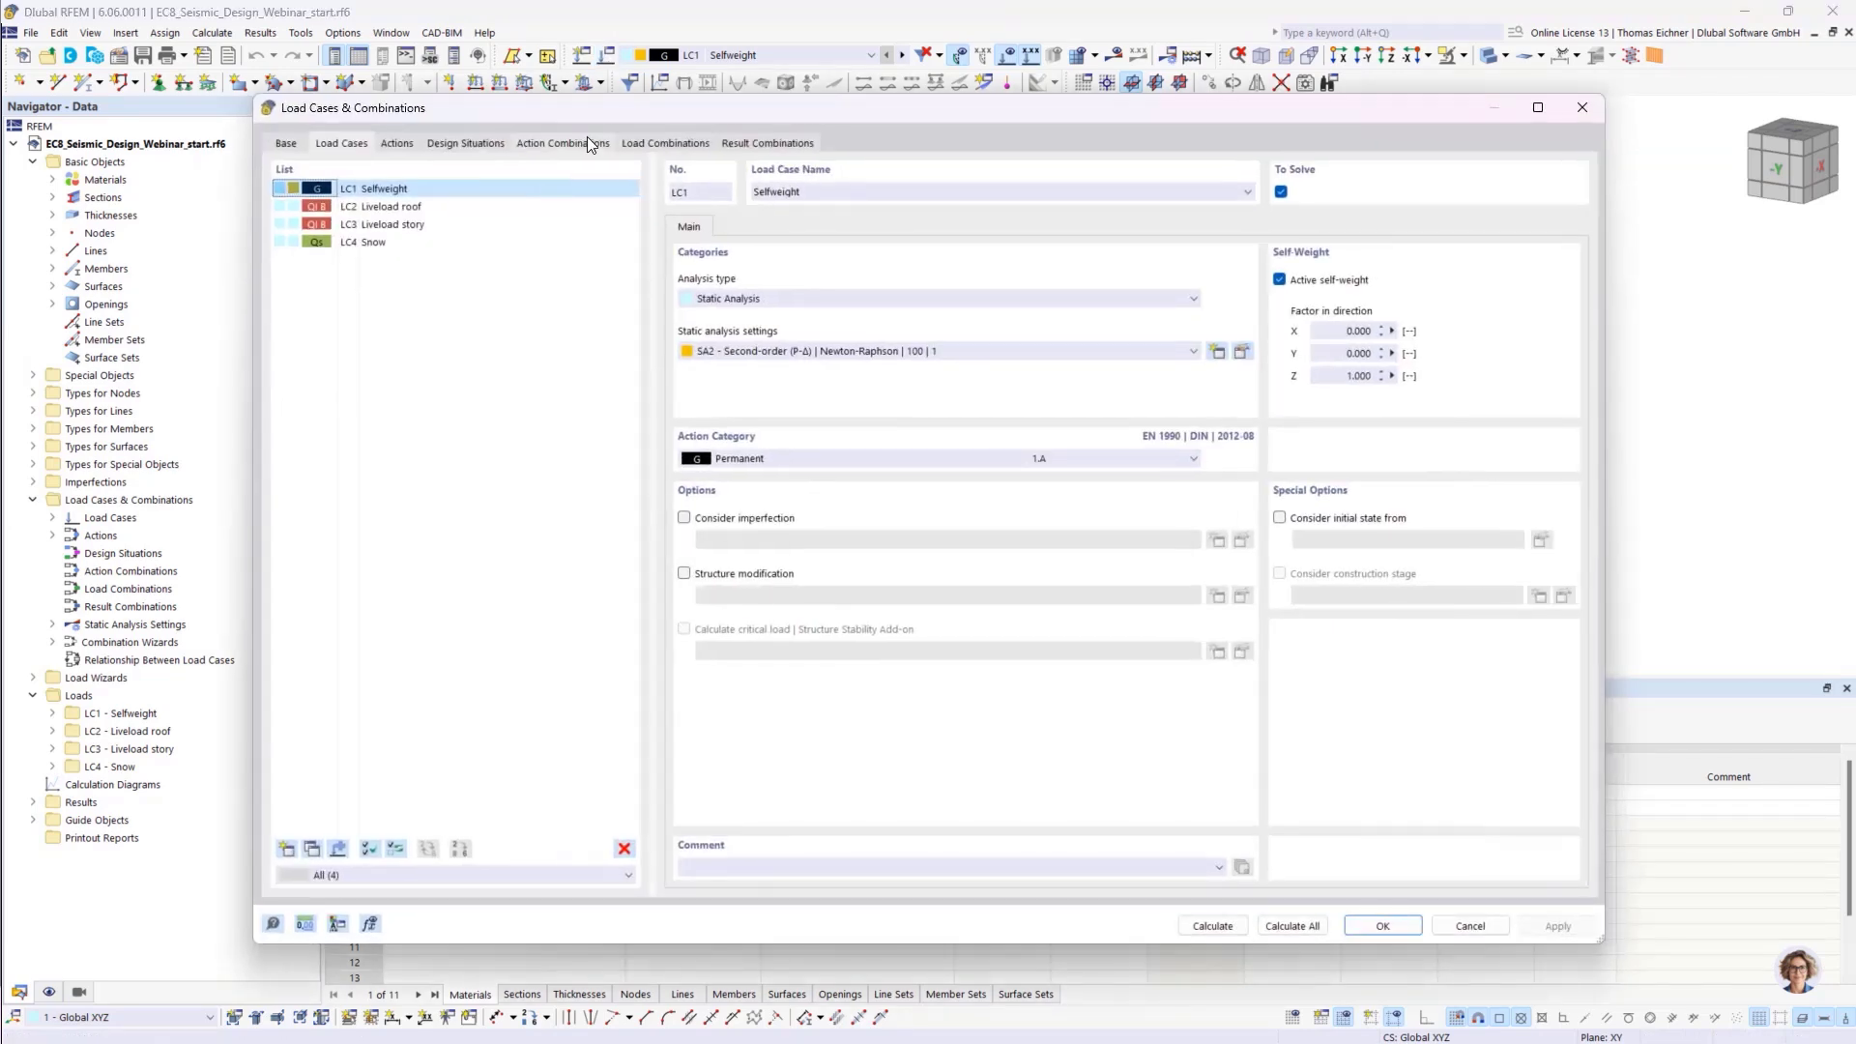
left_click_drag(709, 116, 562, 80)
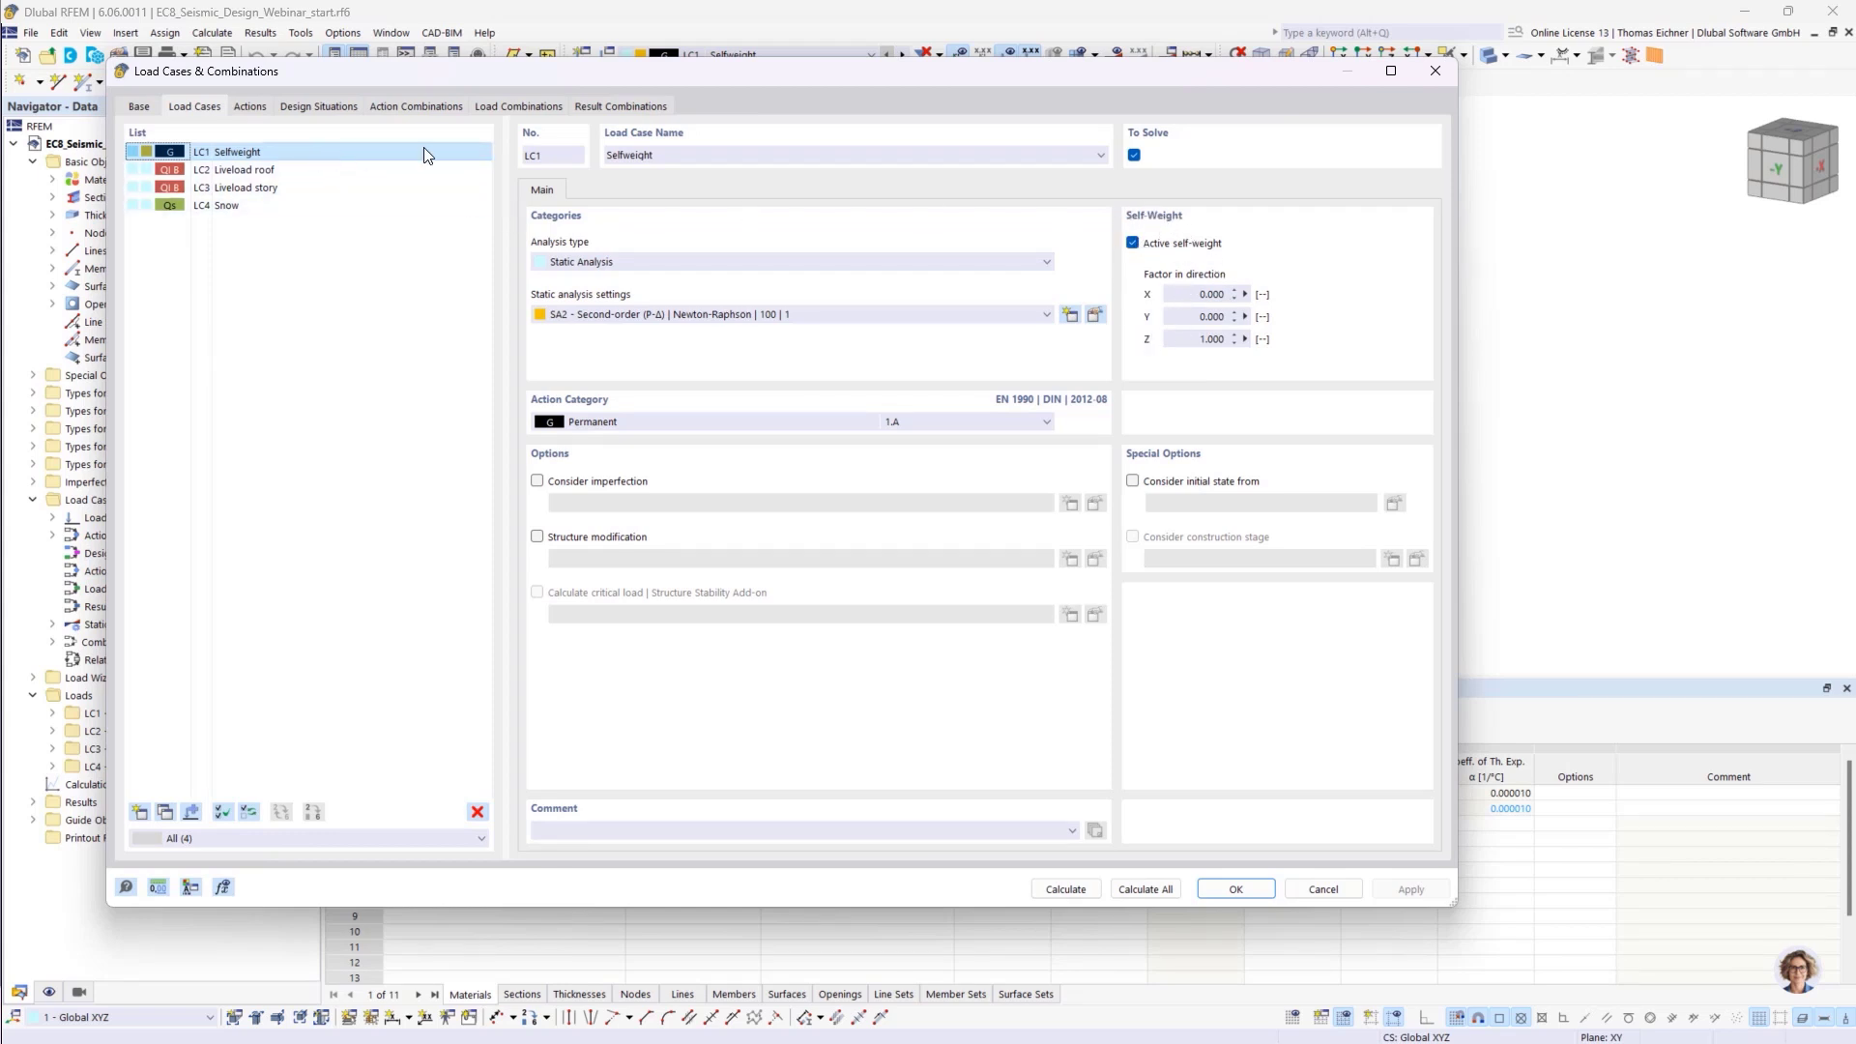
left_click(1433, 77)
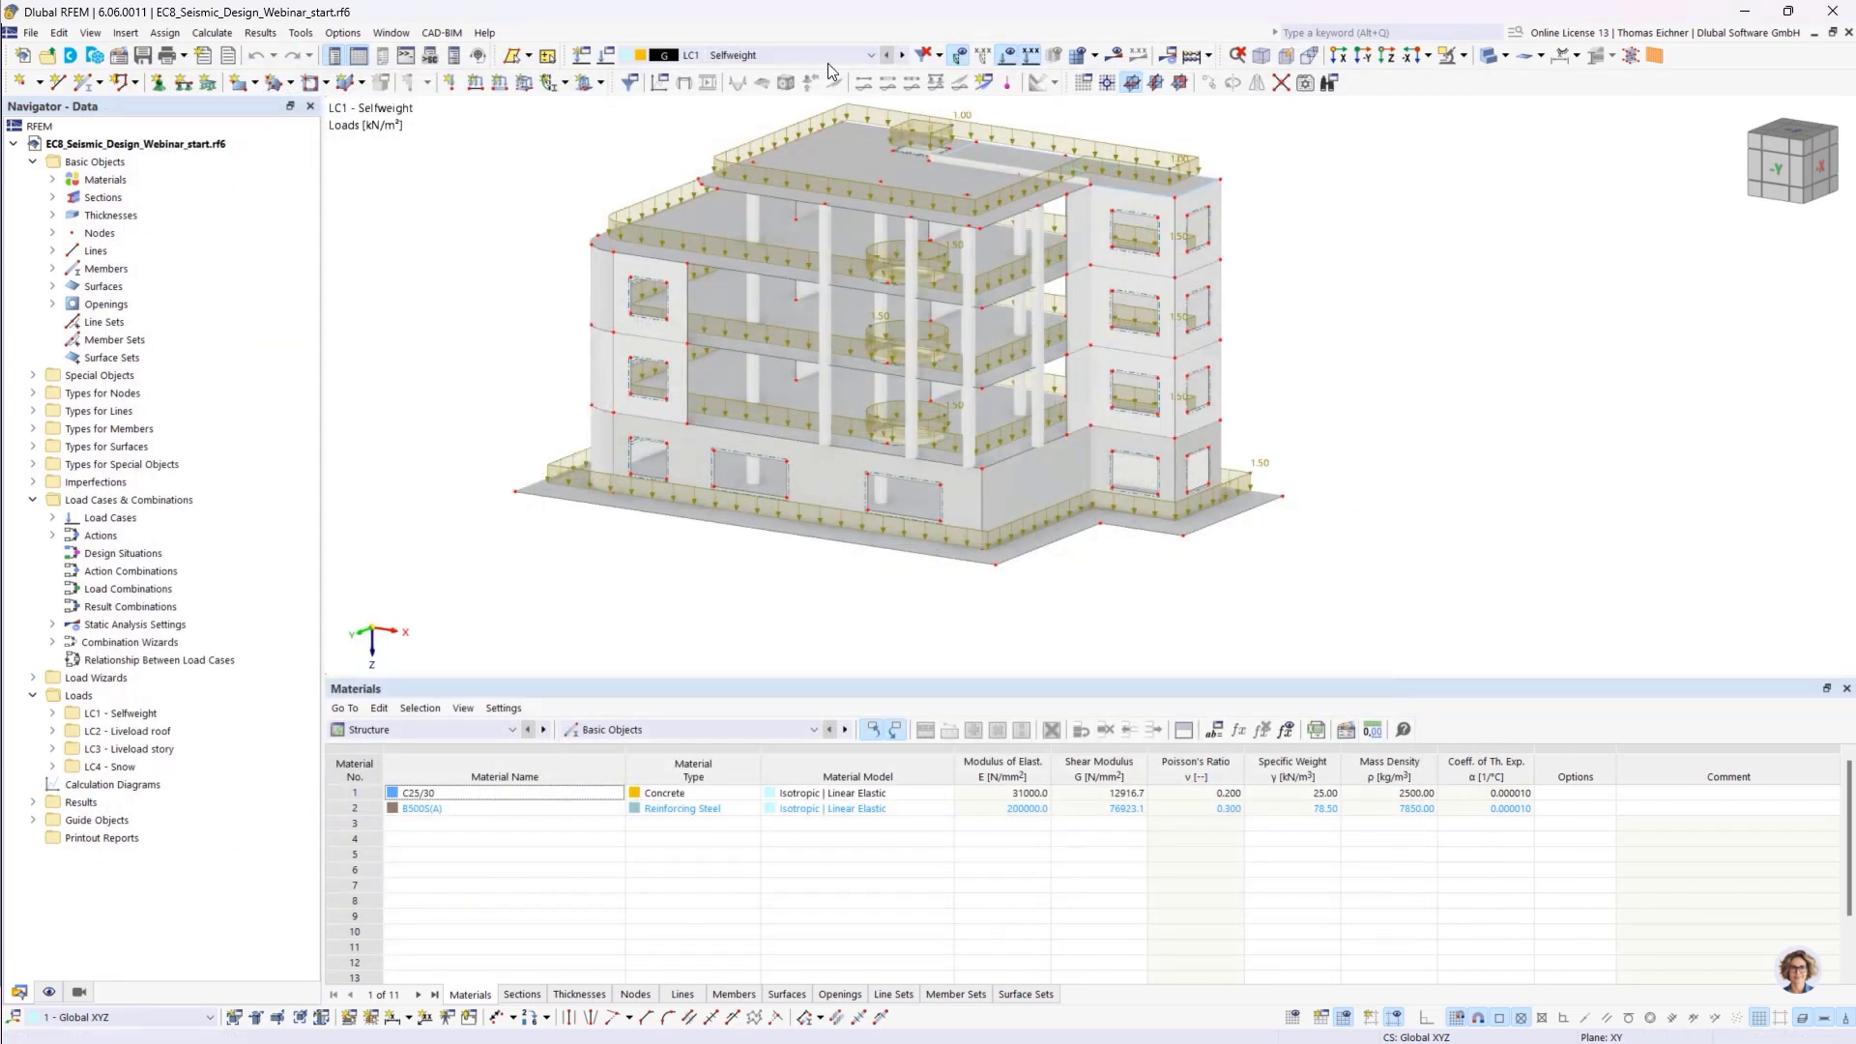
Display the model loads of LC2 Liveload roof, LC3 Liveload story and LC4 Snow in turn
left_click(773, 54)
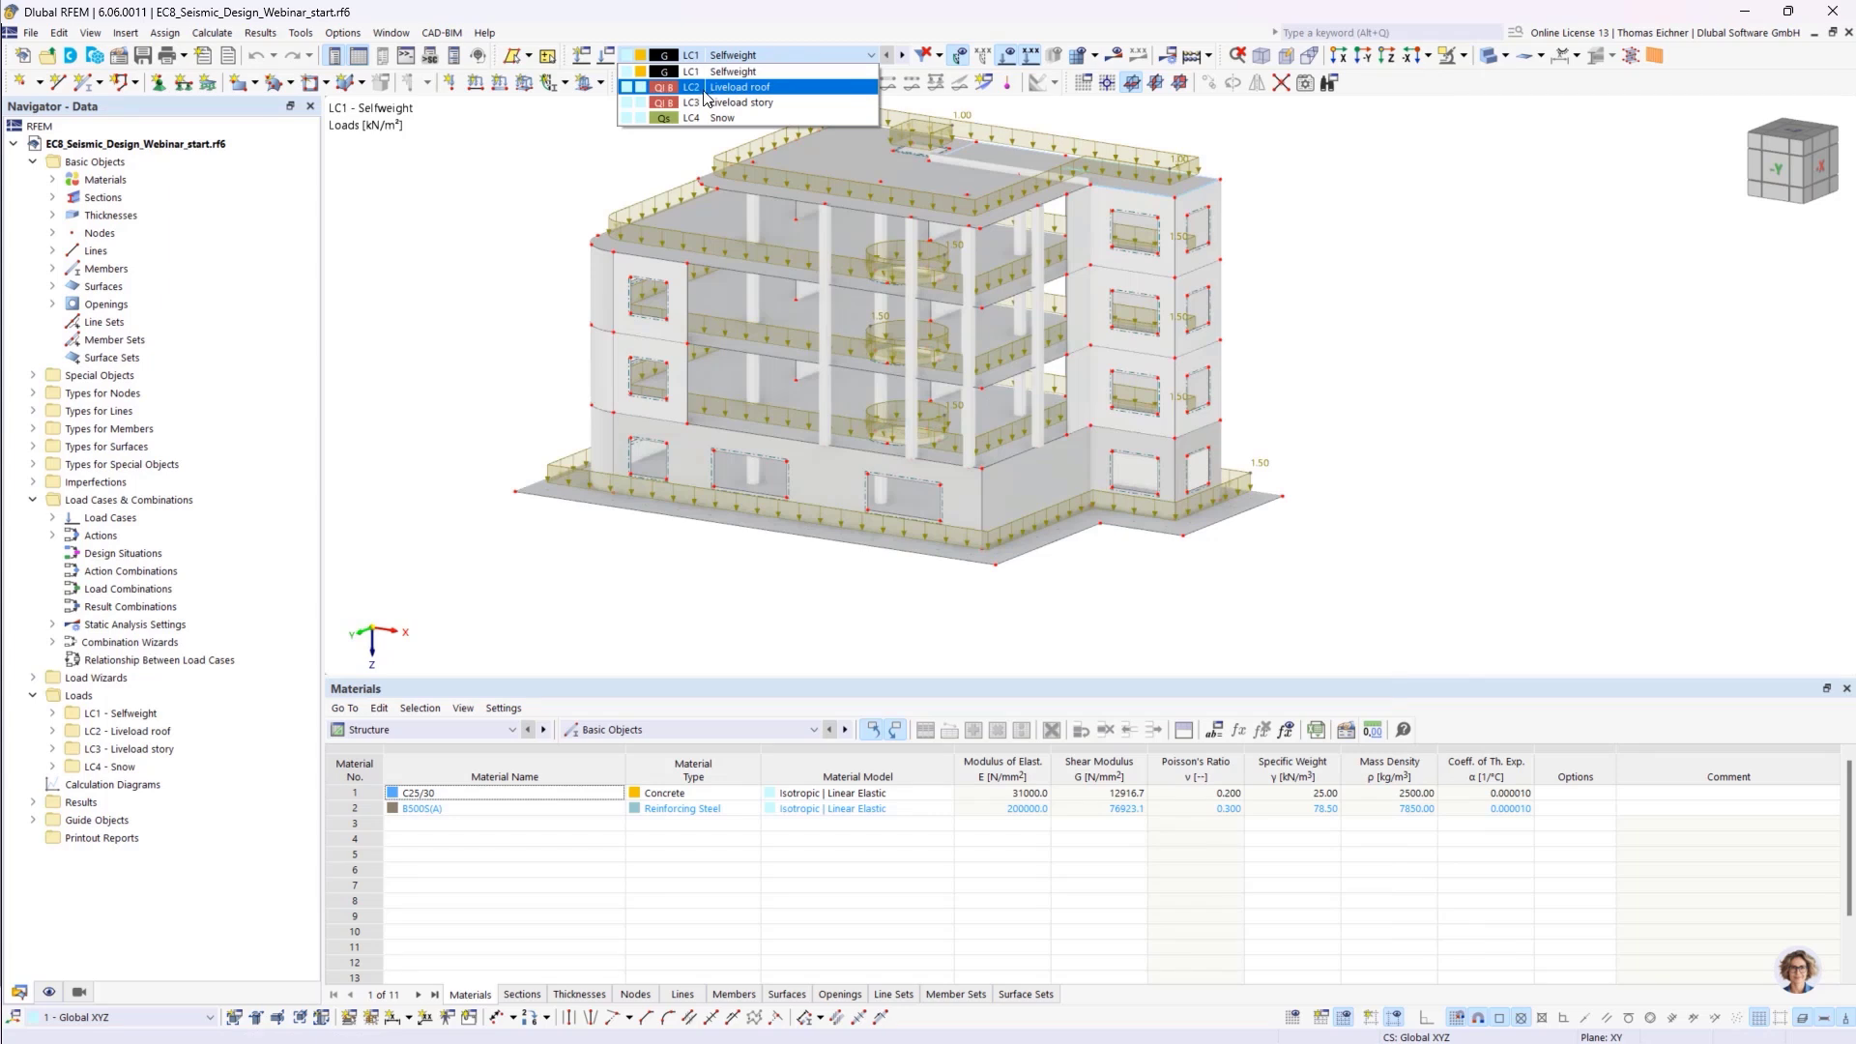
left_click(734, 88)
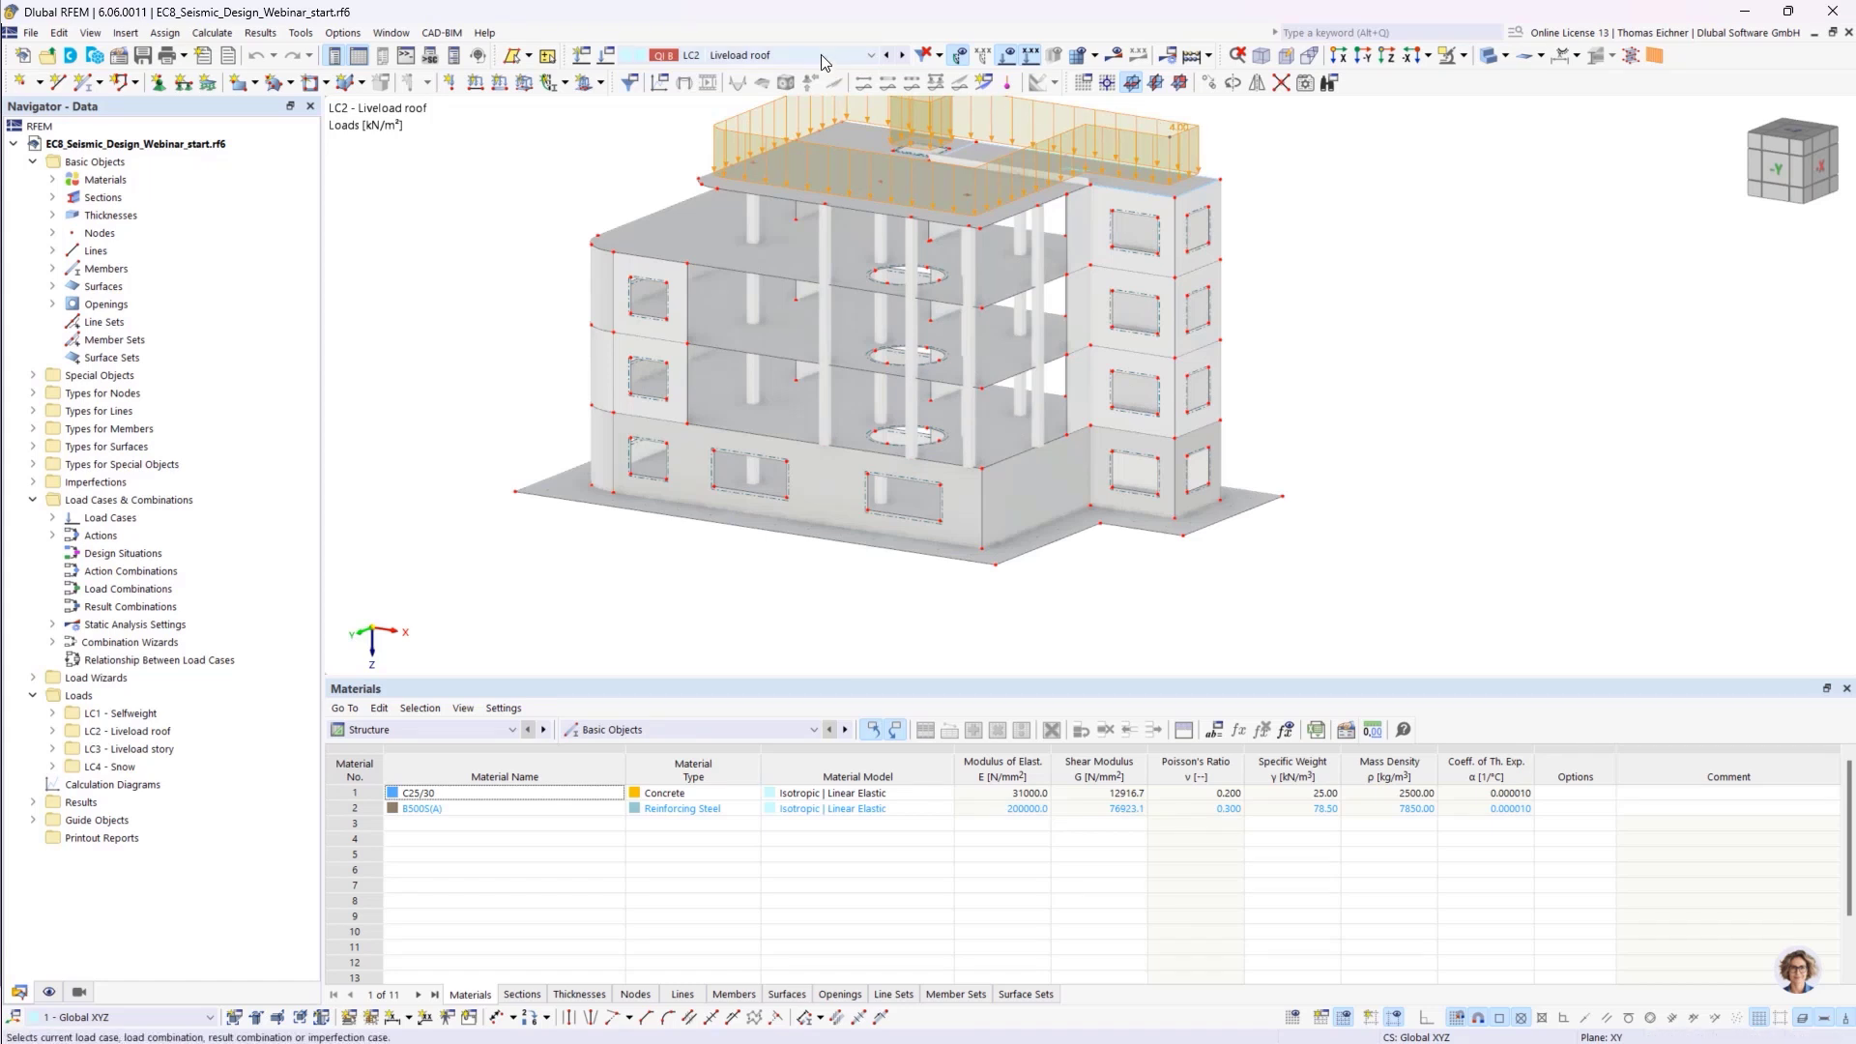
left_click(794, 55)
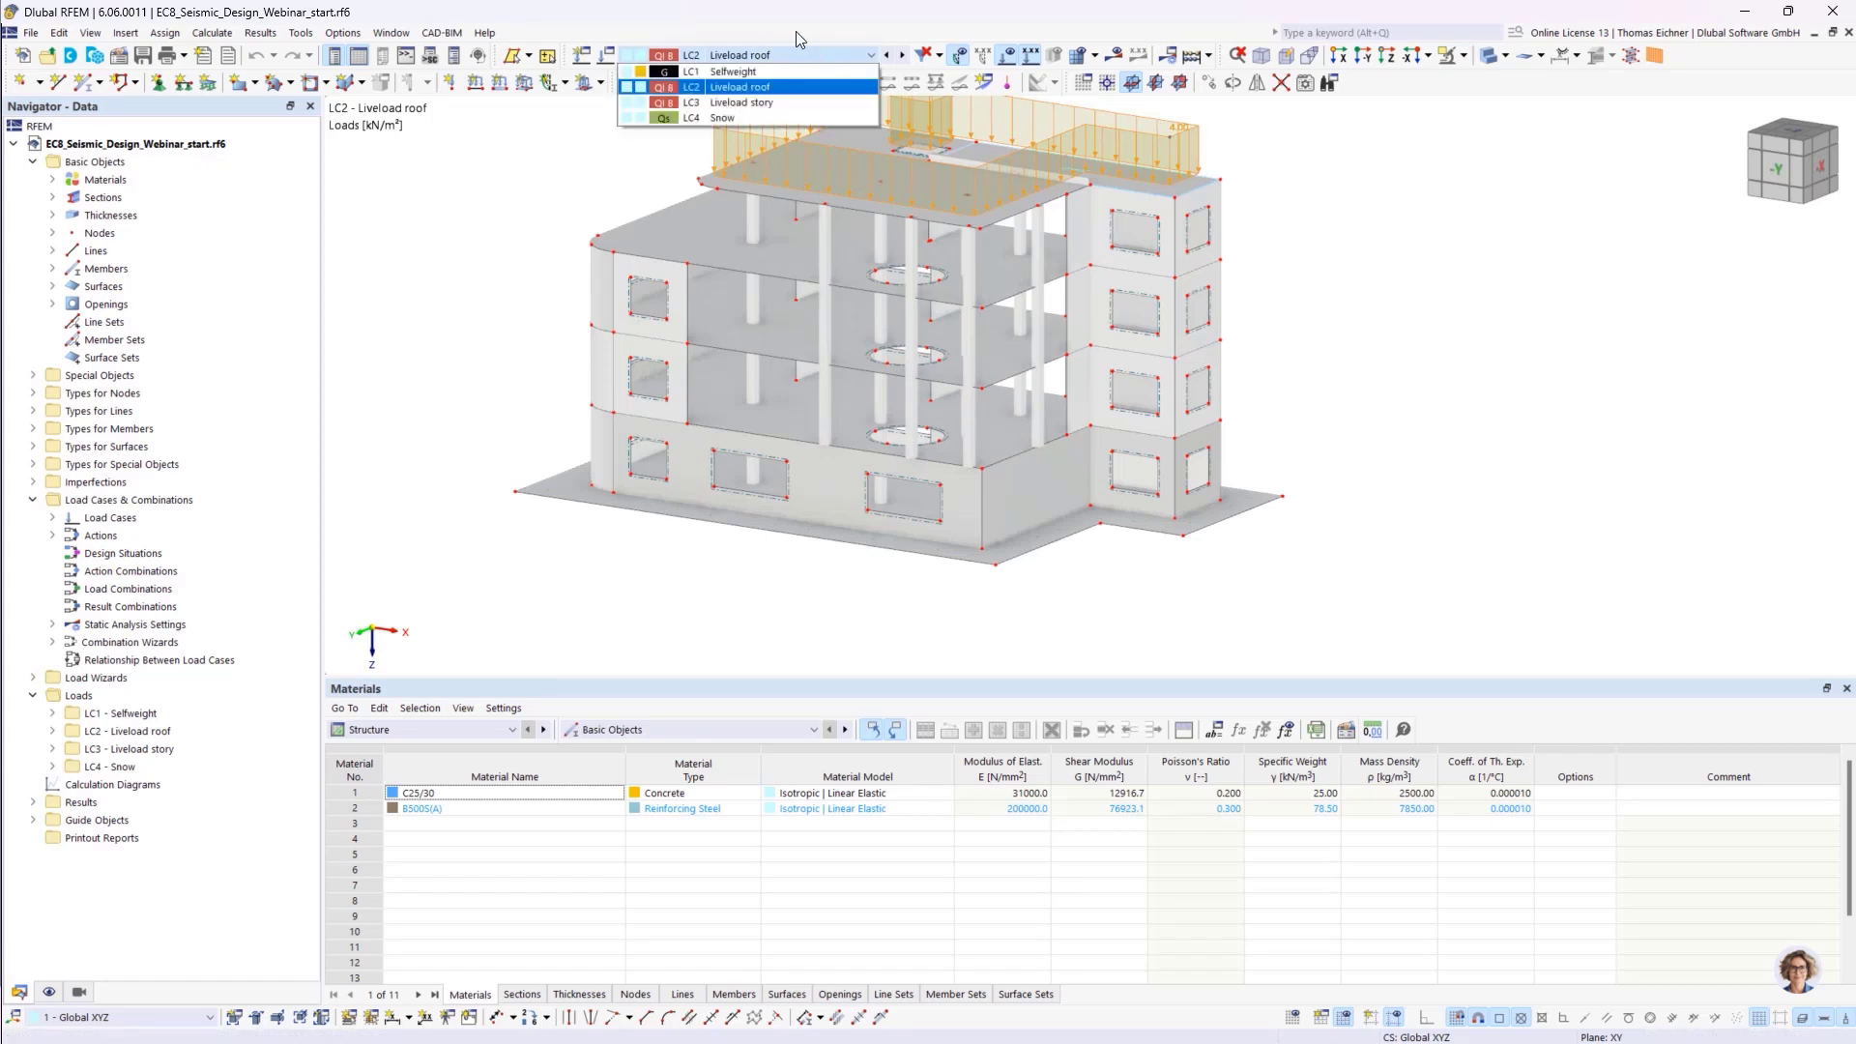
left_click(763, 103)
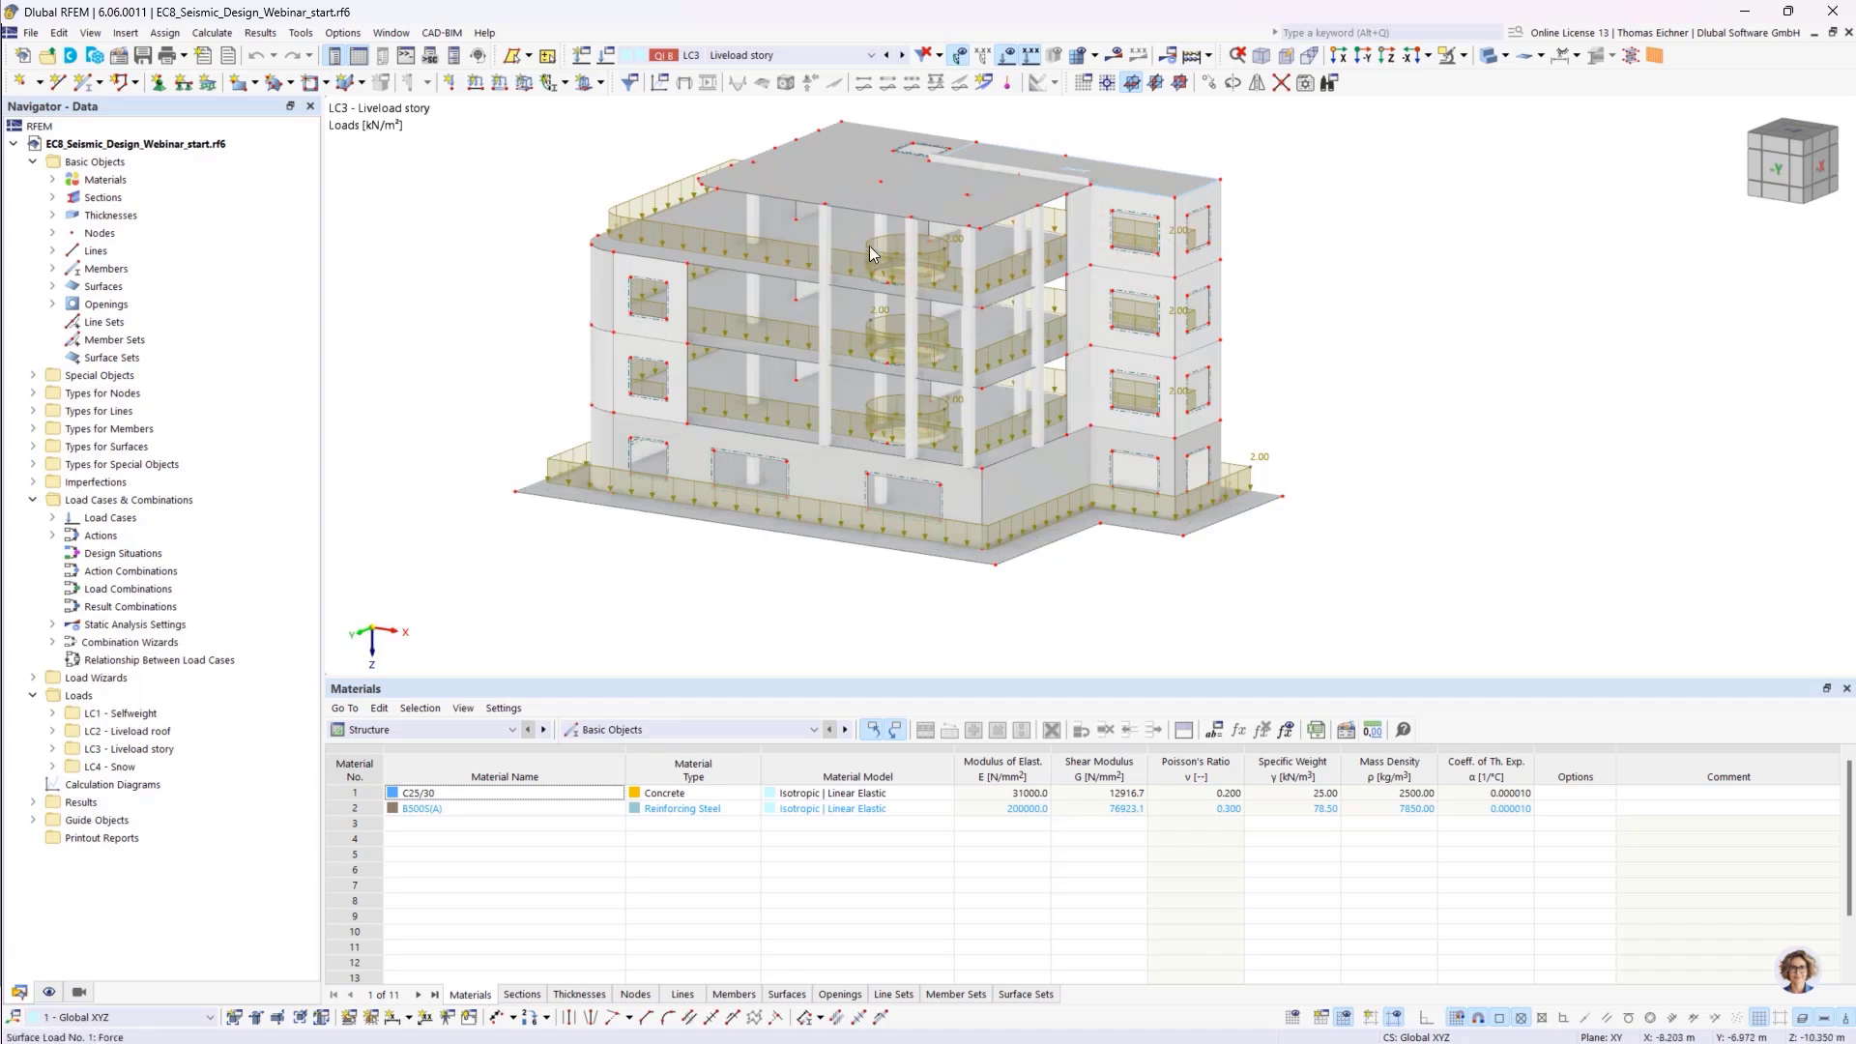
left_click(764, 58)
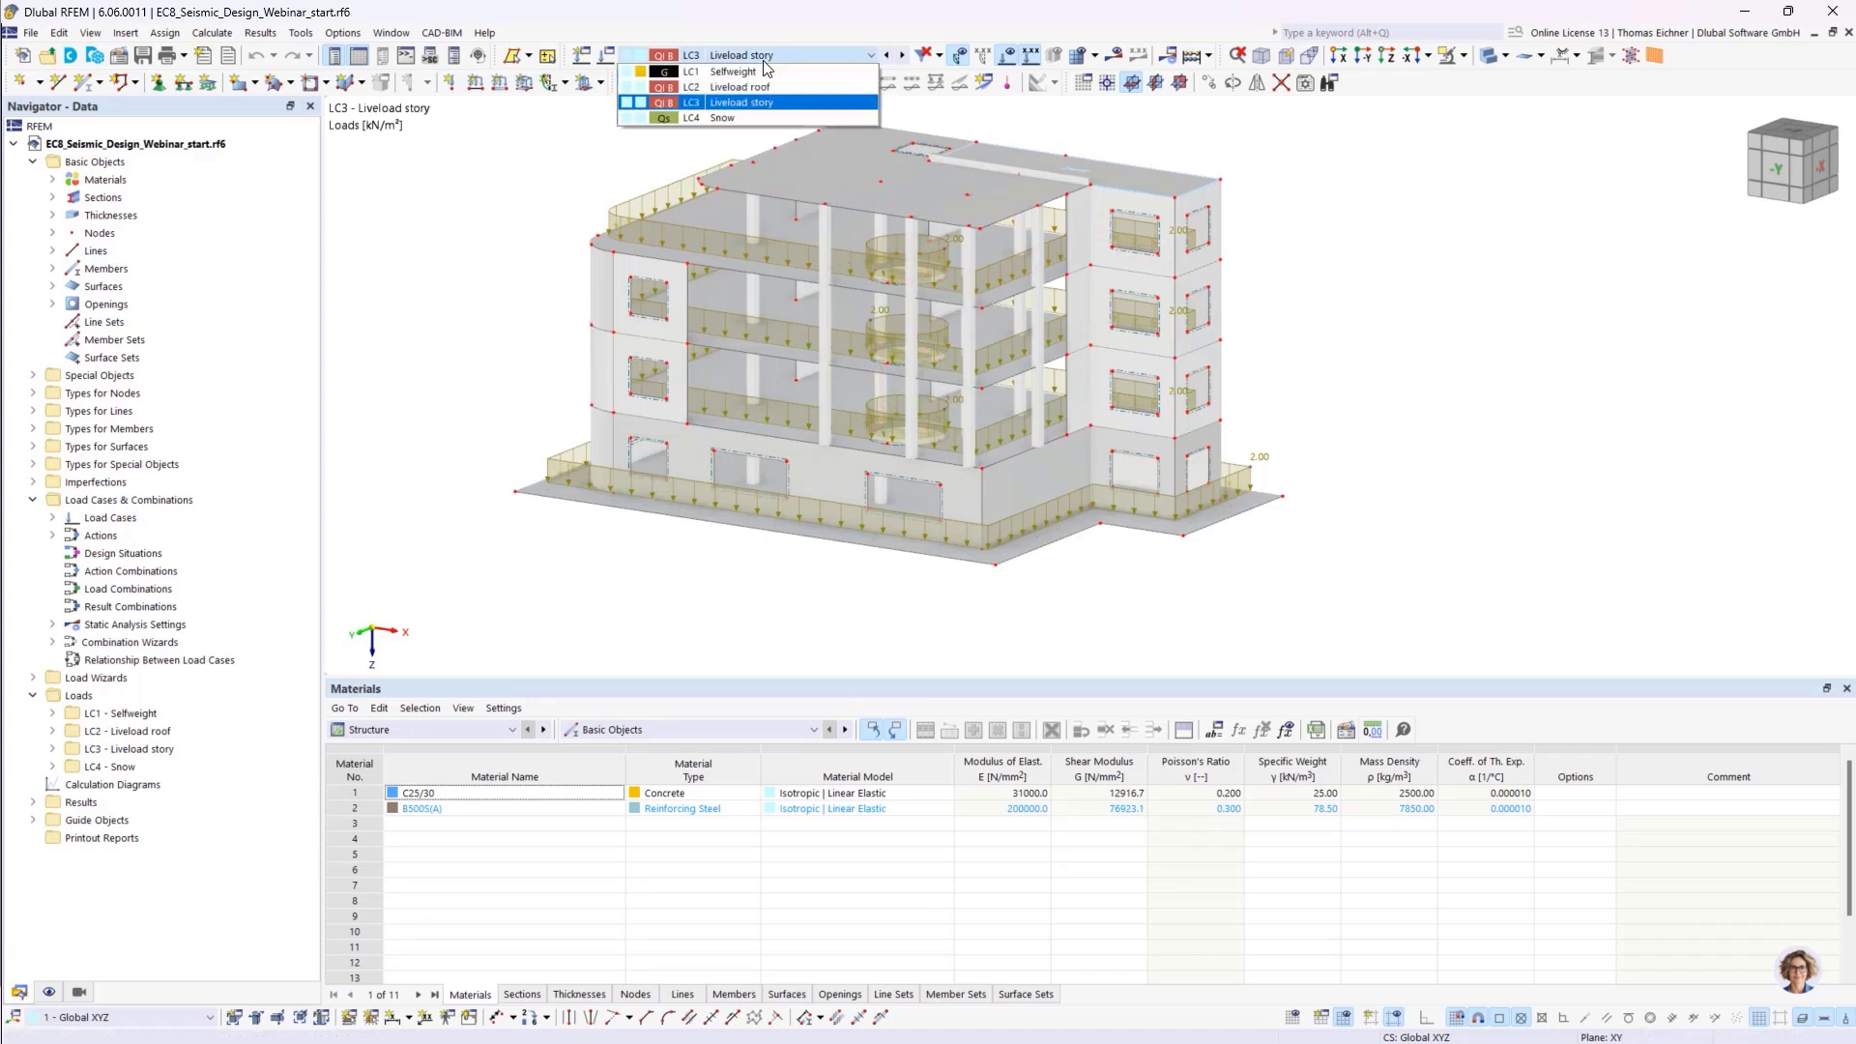
left_click(706, 118)
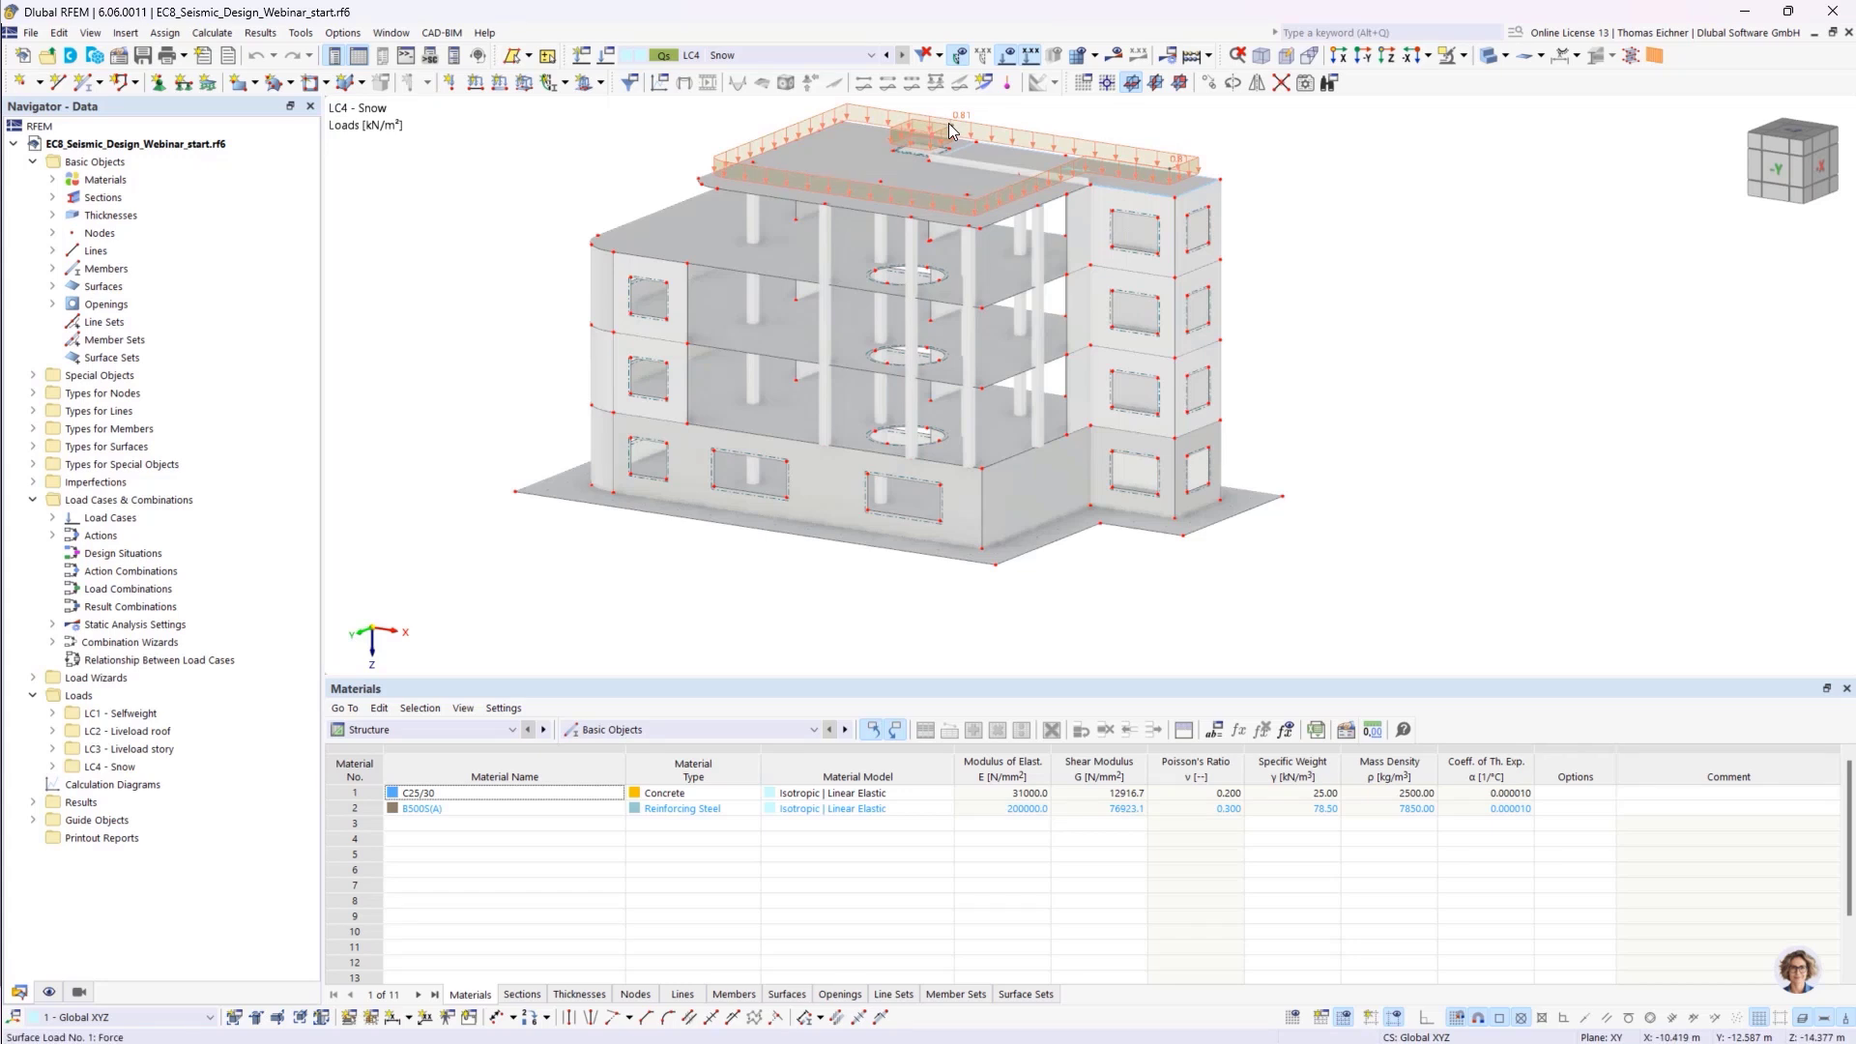
mouse_move(948, 124)
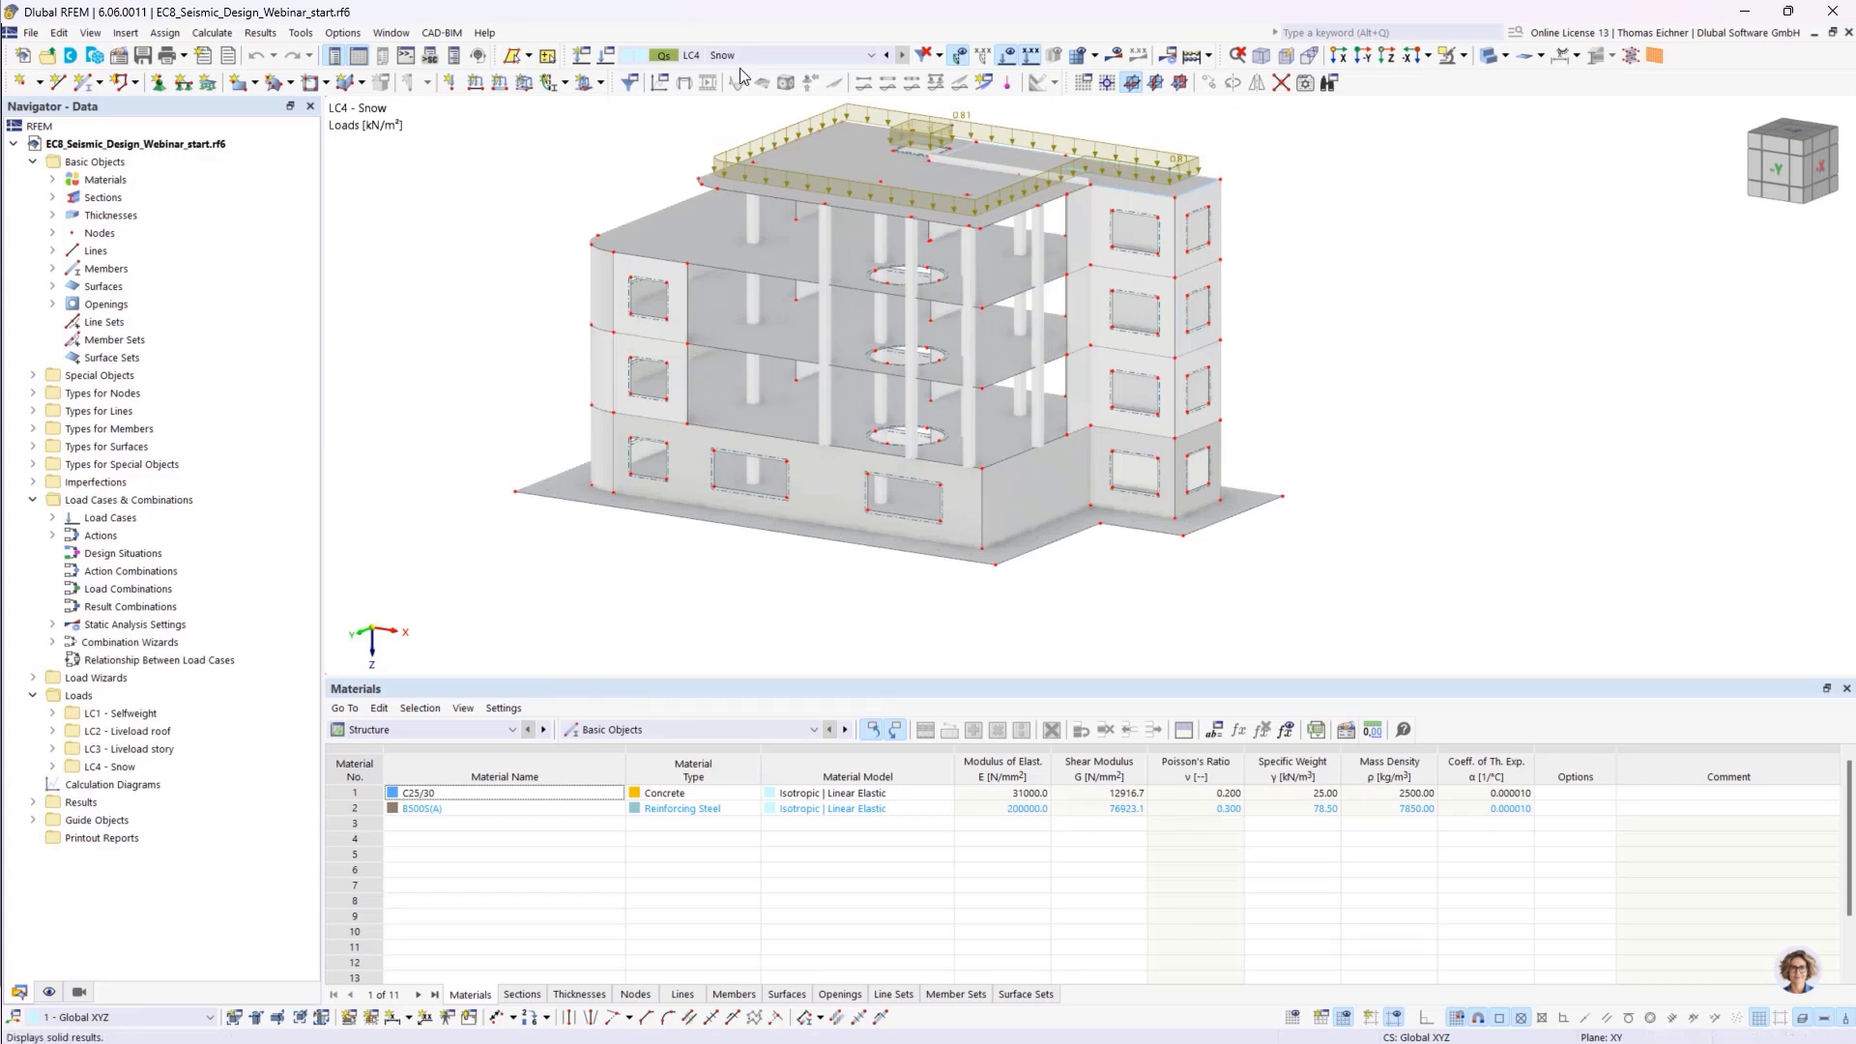
Return the load display to load case LC1 Selfweight
left_click(696, 58)
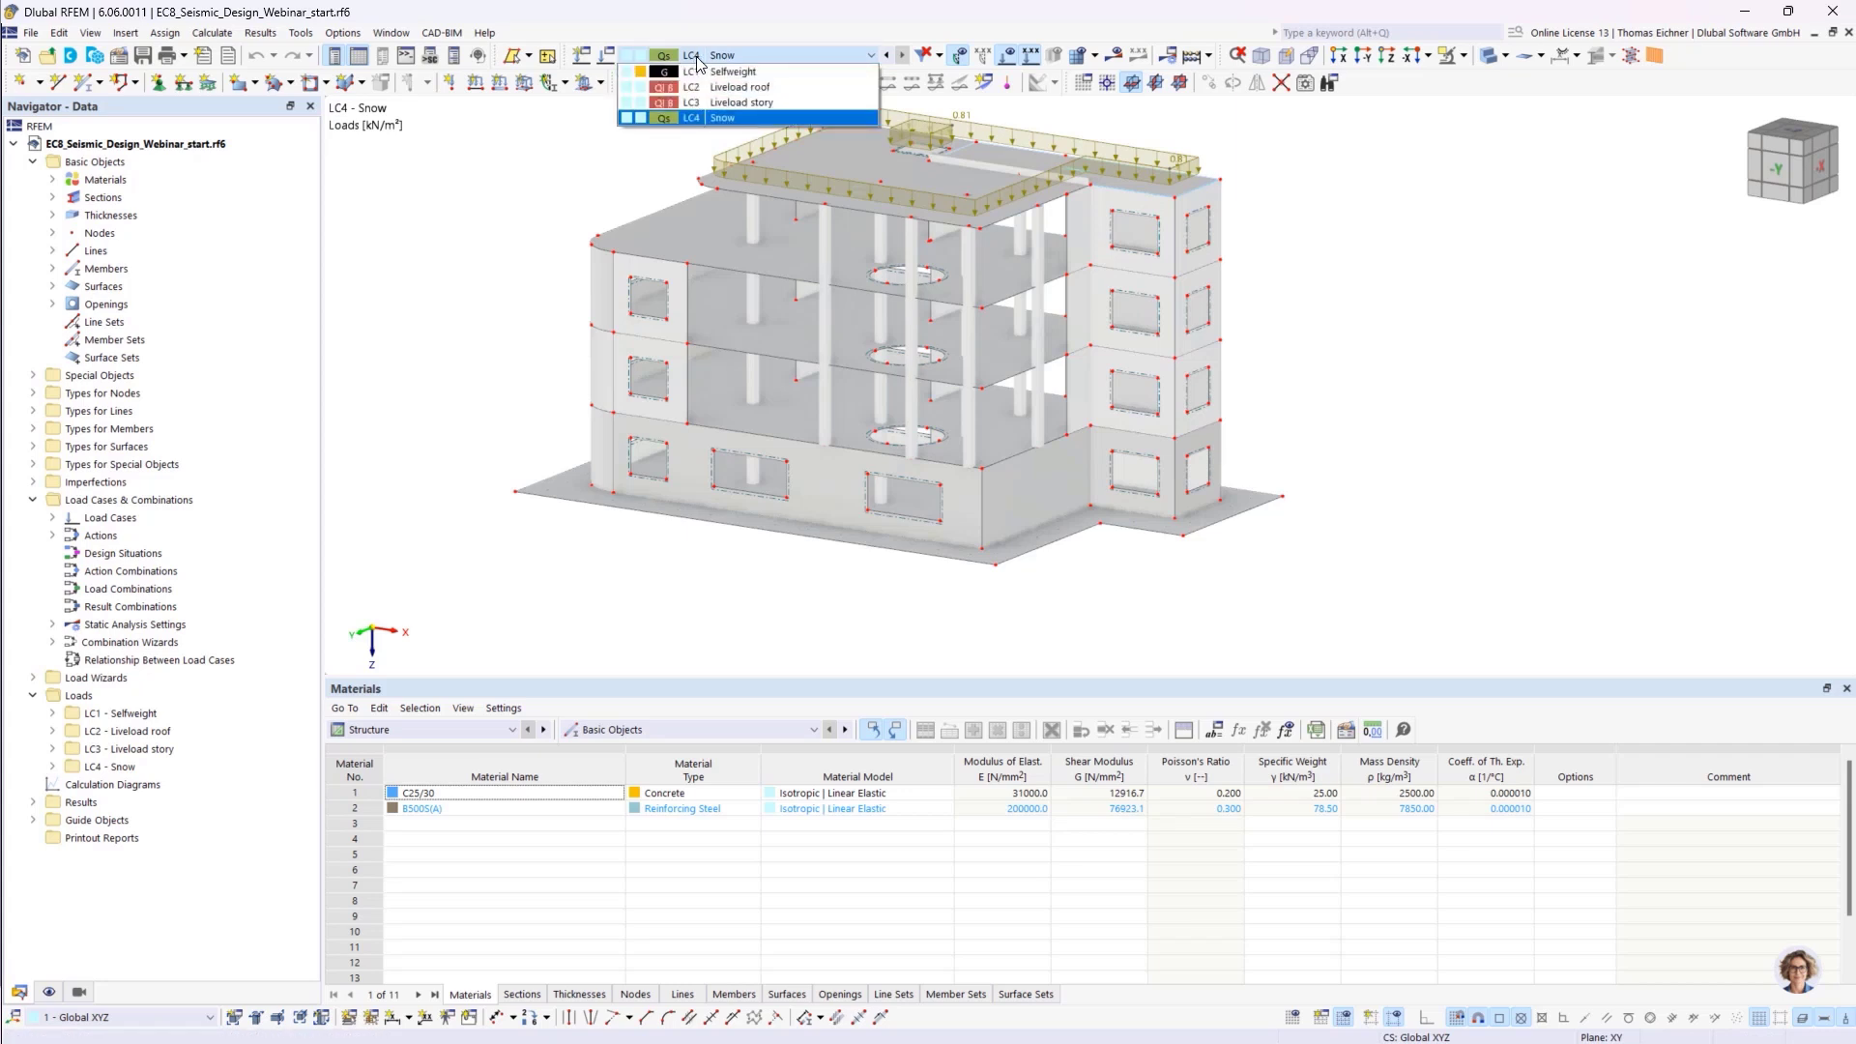
left_click(698, 60)
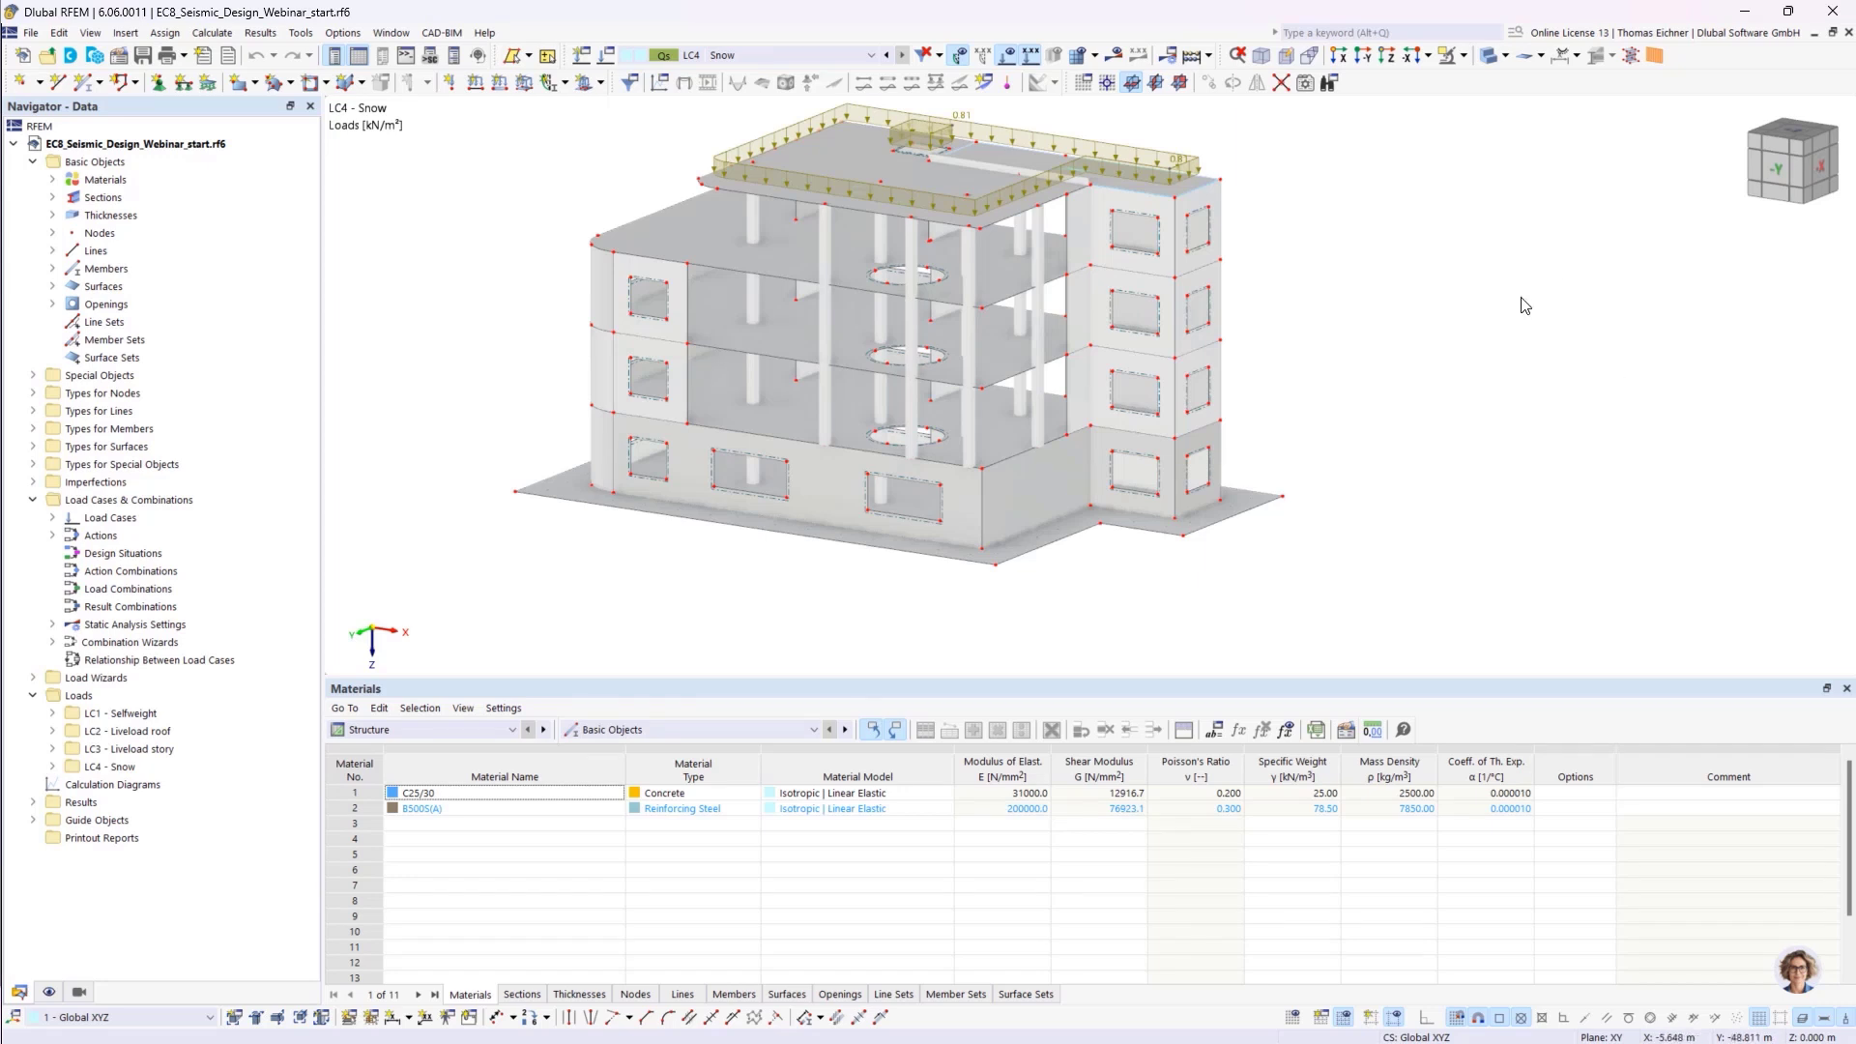
left_click(734, 55)
left_click(736, 72)
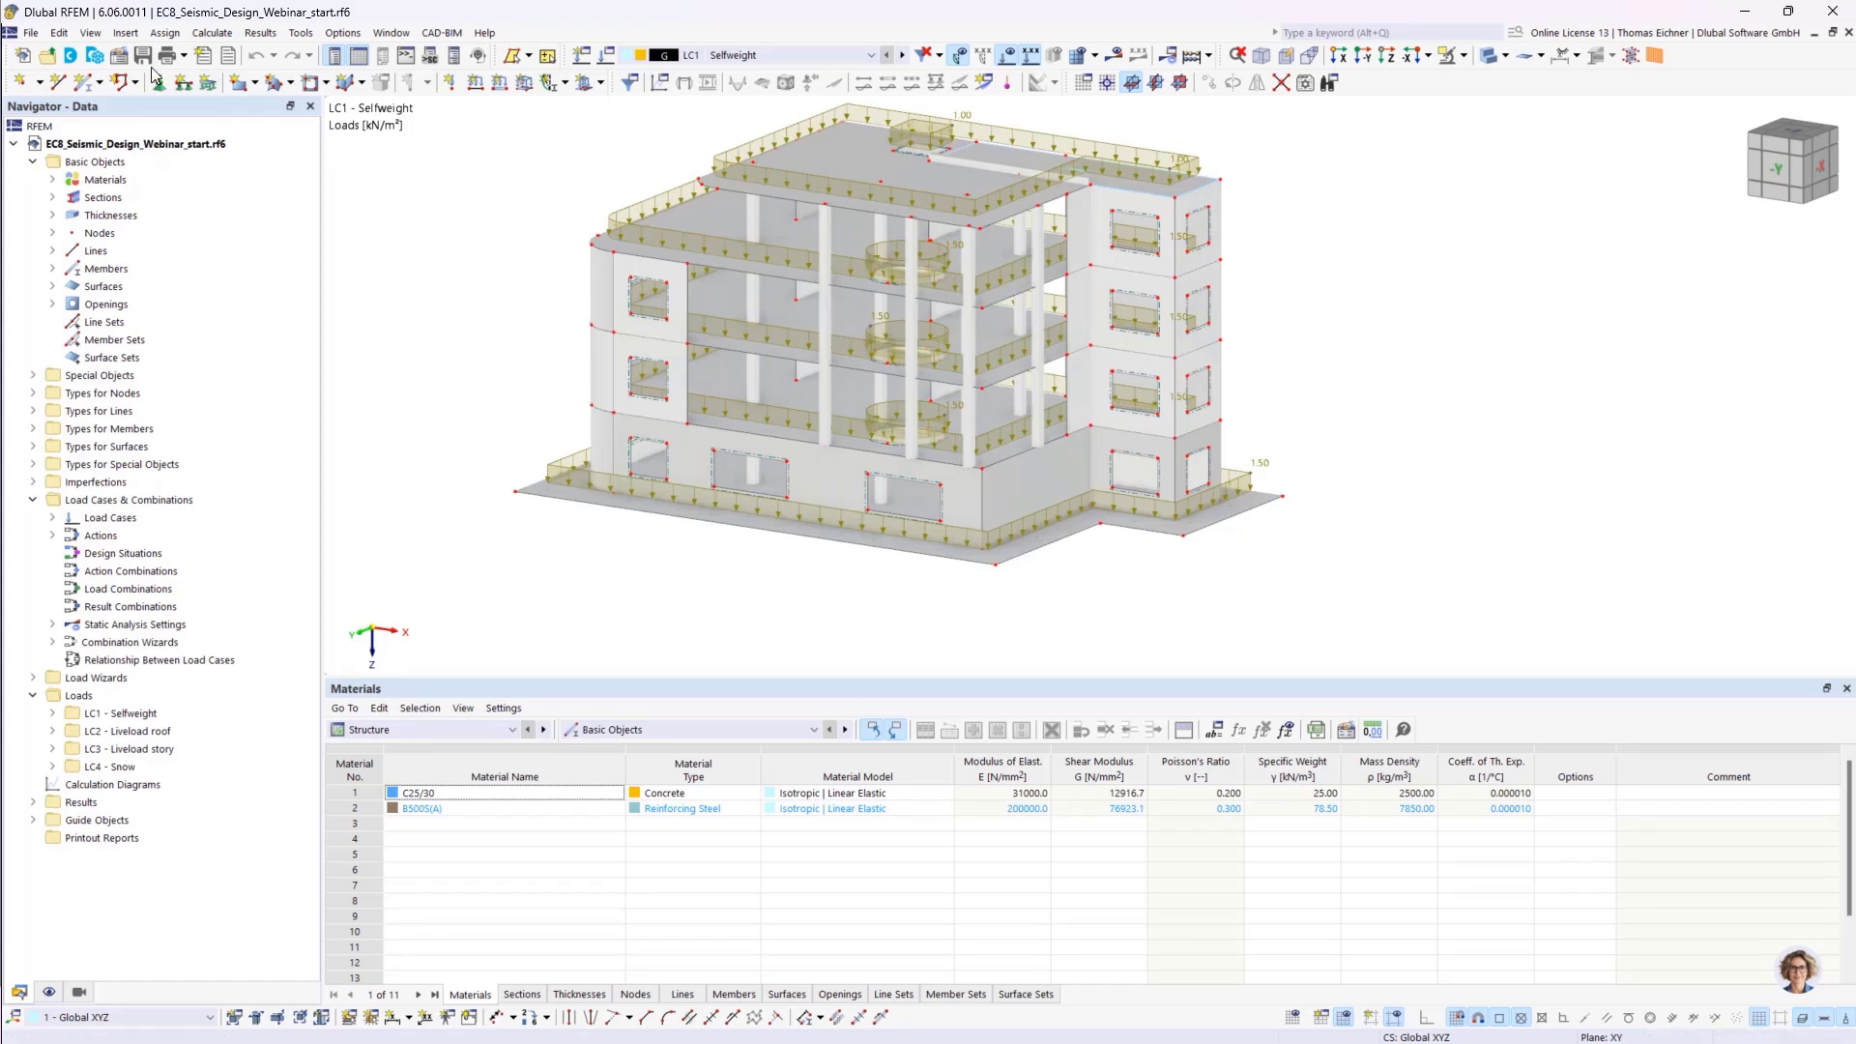
Activate the Modal Analysis add-on in the model's base data
left_click(119, 55)
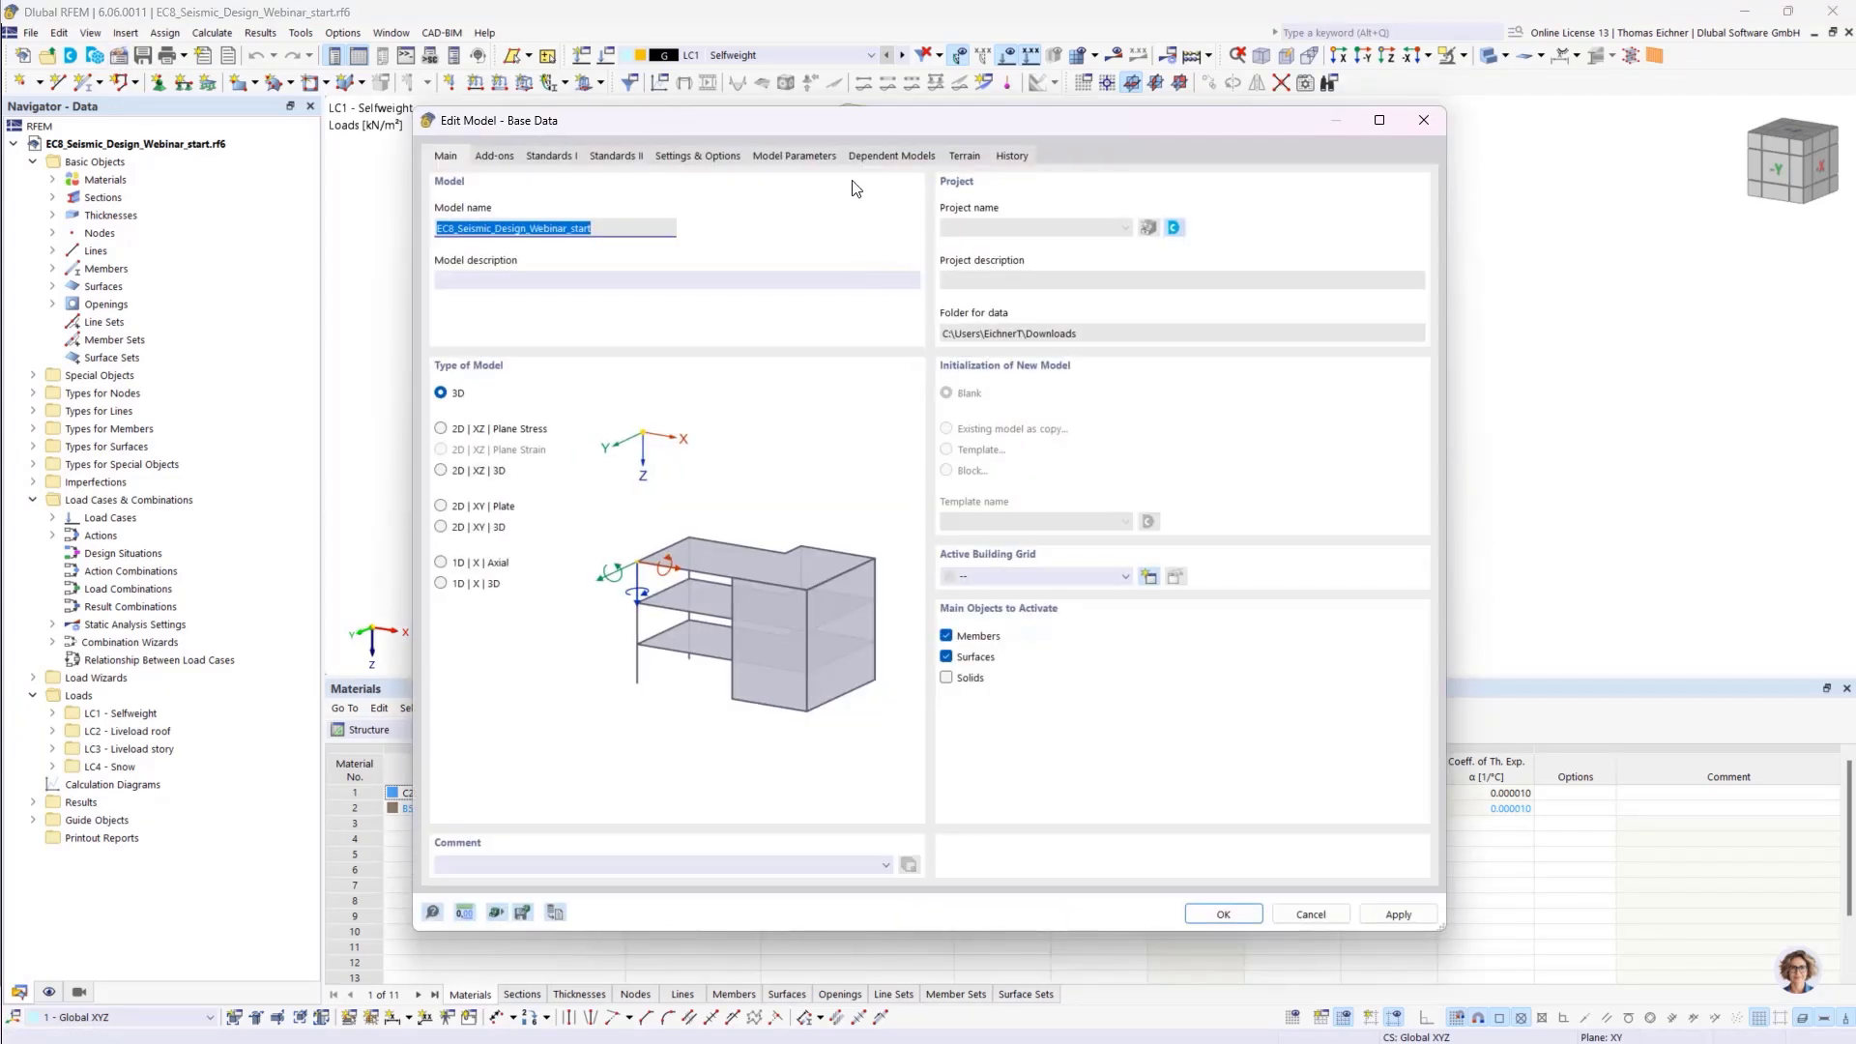
left_click_drag(838, 118, 870, 93)
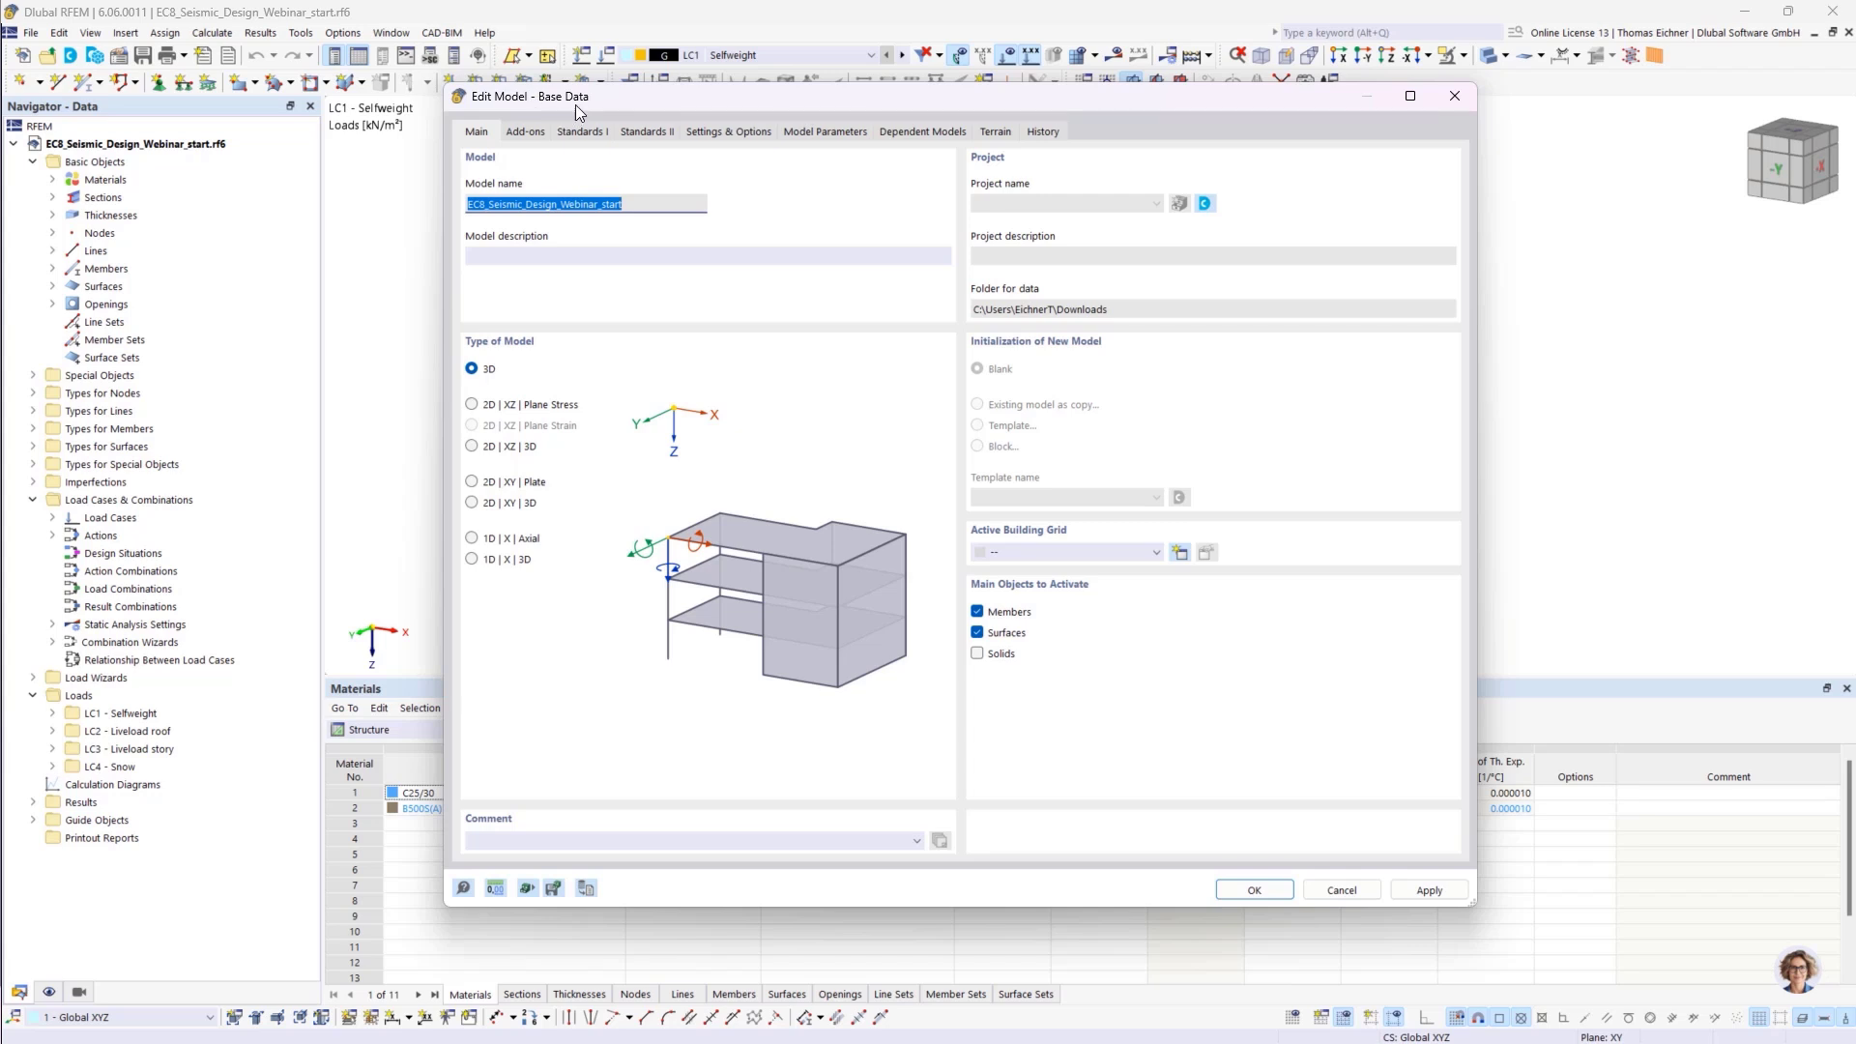
left_click(526, 132)
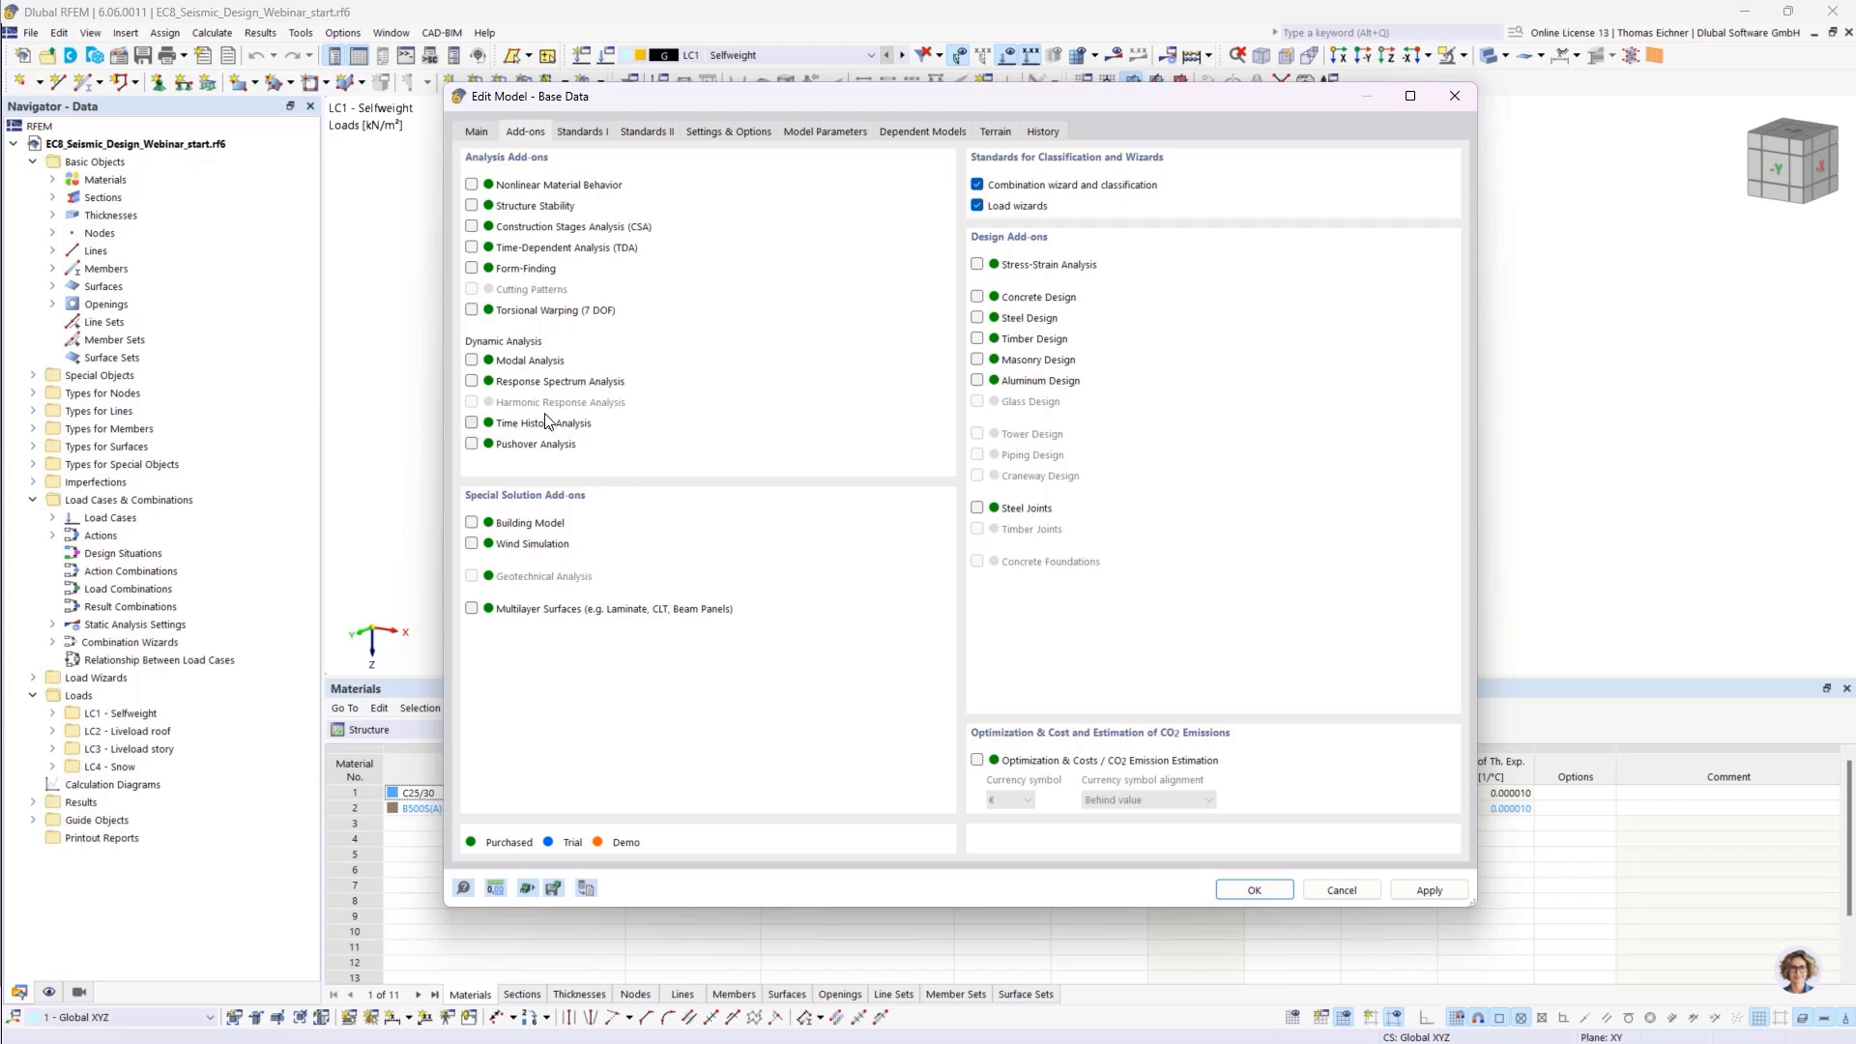
left_click(472, 359)
left_click(472, 381)
left_click(471, 523)
left_click(977, 298)
left_click(978, 297)
left_click(471, 381)
left_click(472, 523)
Check the standard and national annex set for dynamic analysis, and accept the base data changes
left_click(580, 132)
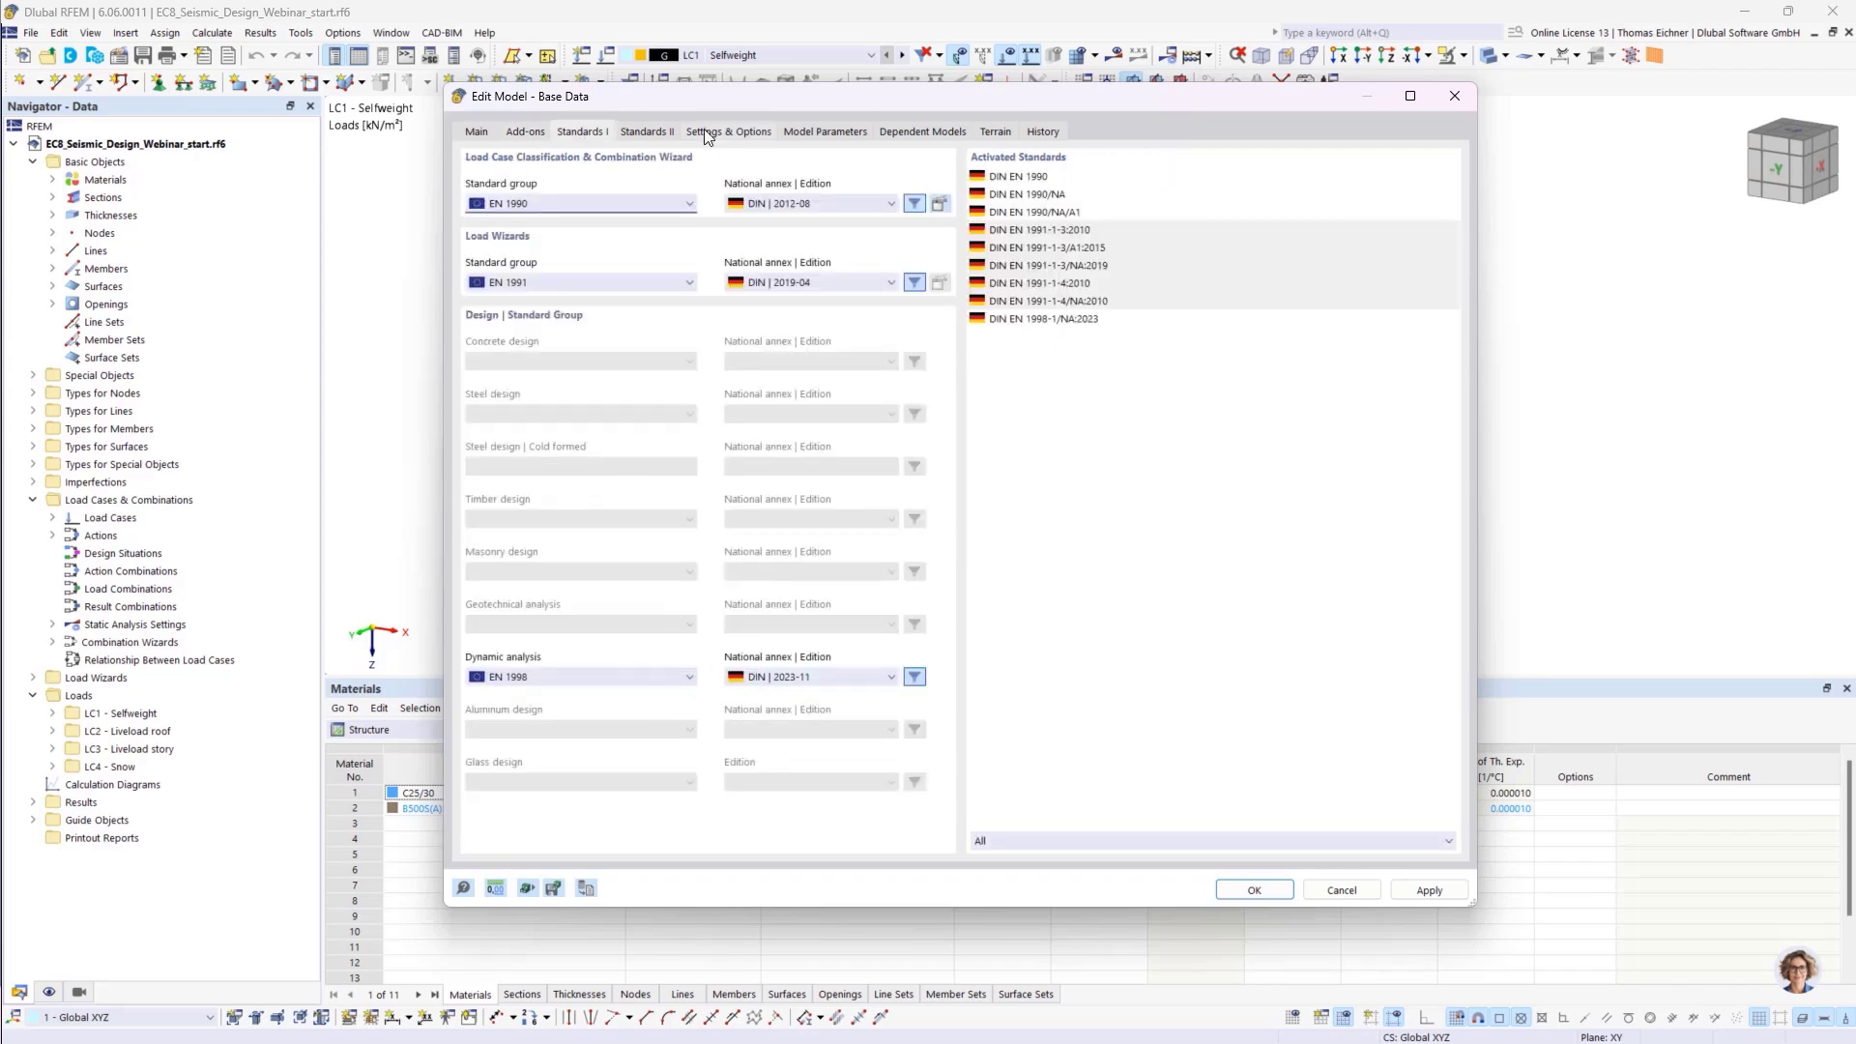
left_click(519, 135)
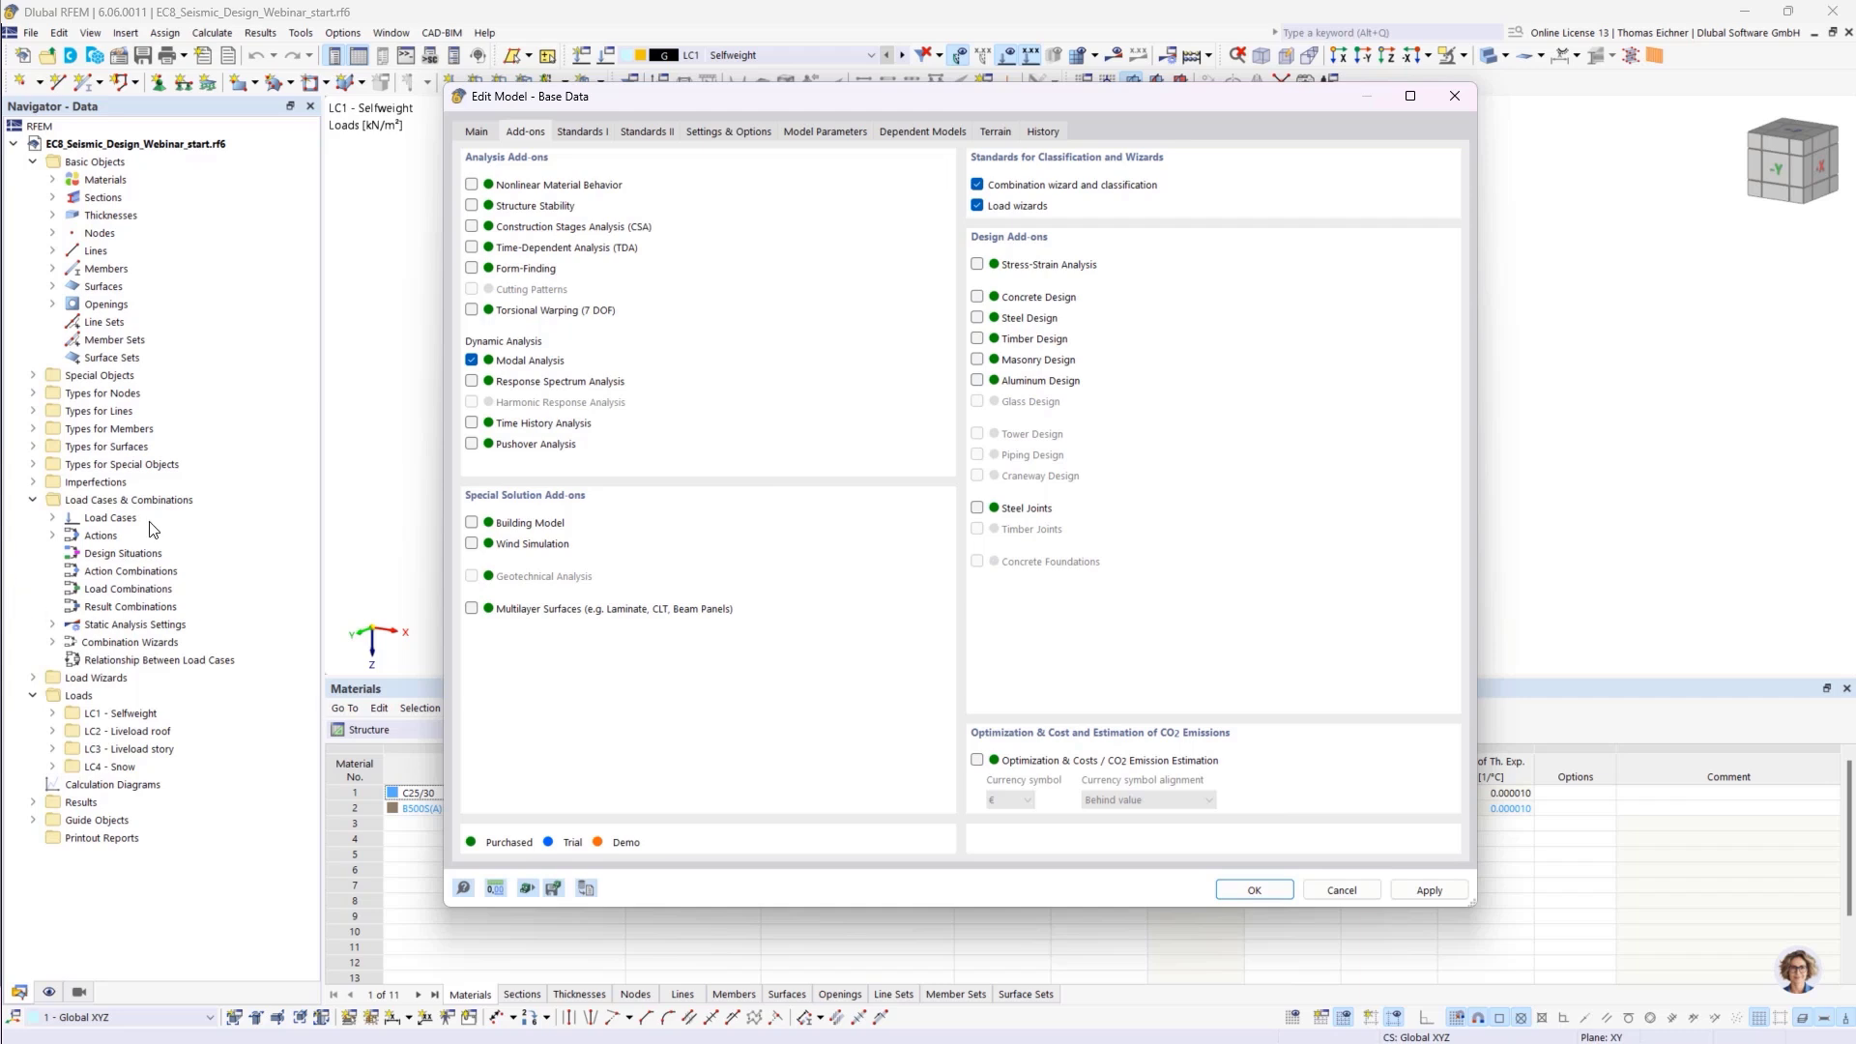
left_click(1252, 890)
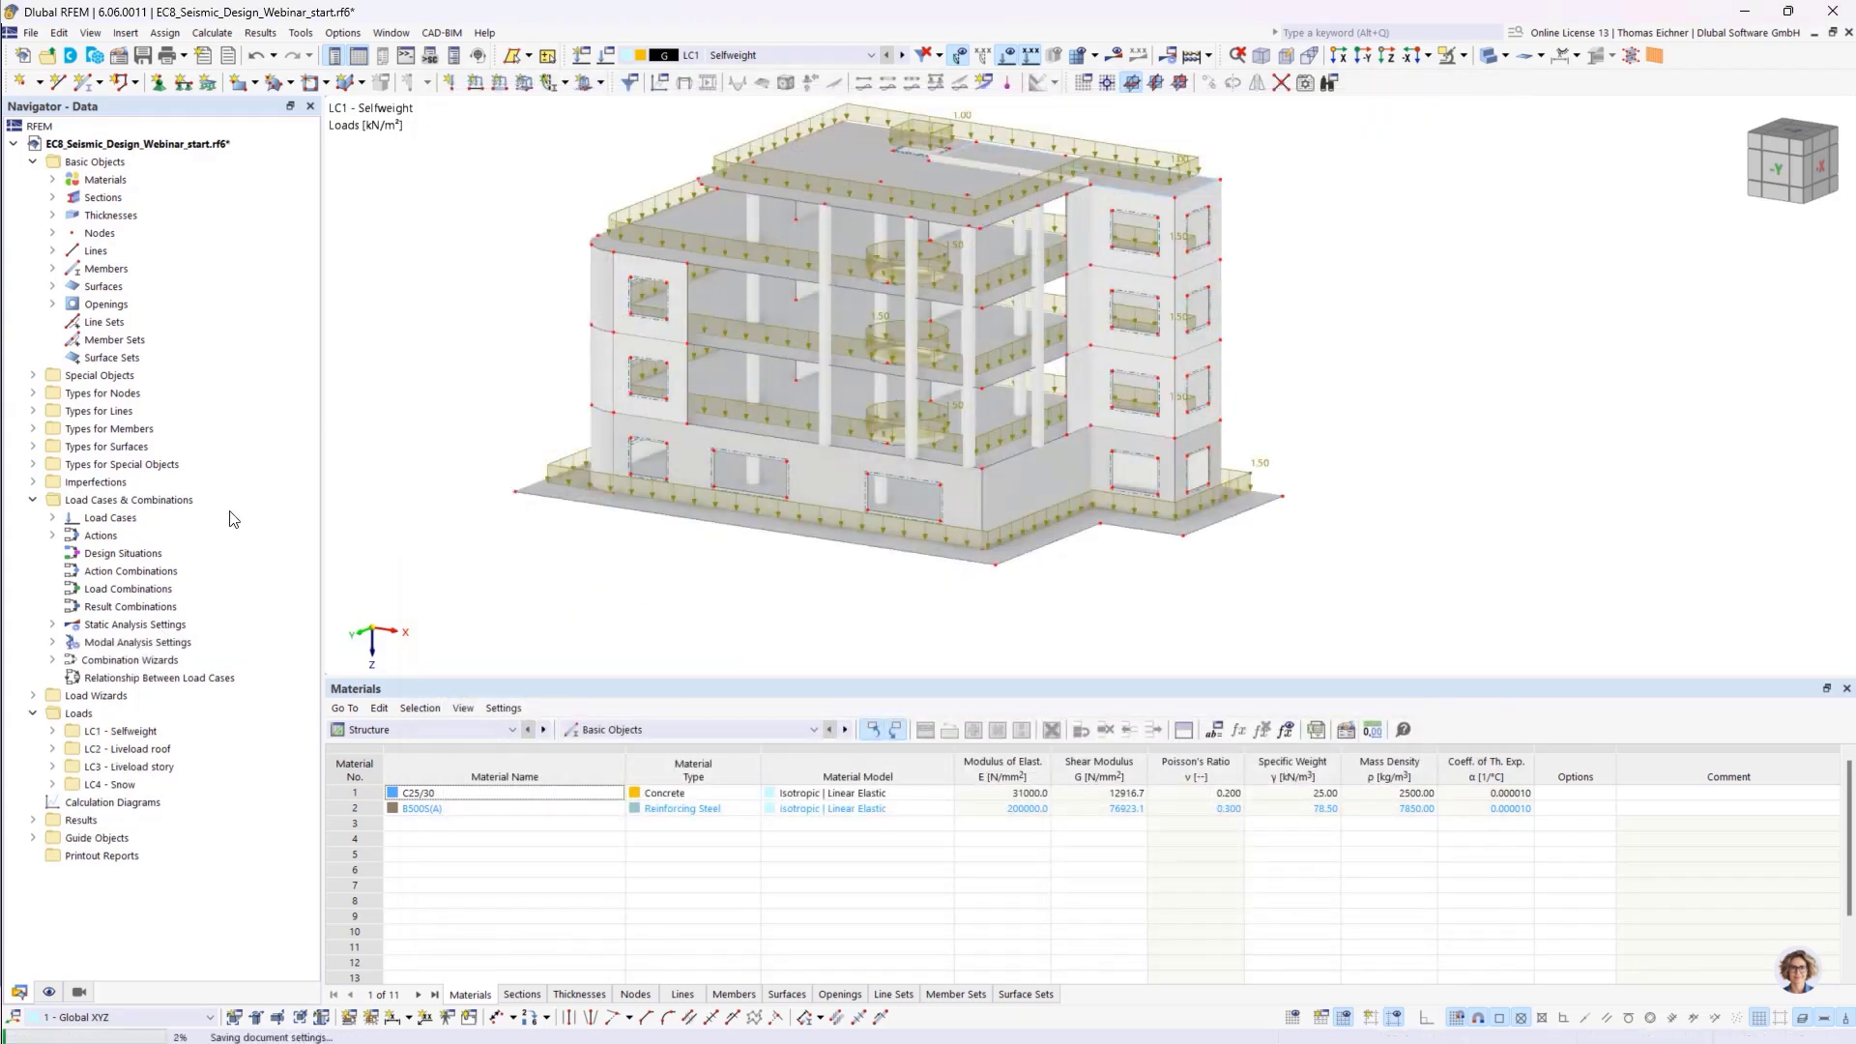
Create a new load case LC5 and set its analysis type to Modal Analysis
left_click(124, 643)
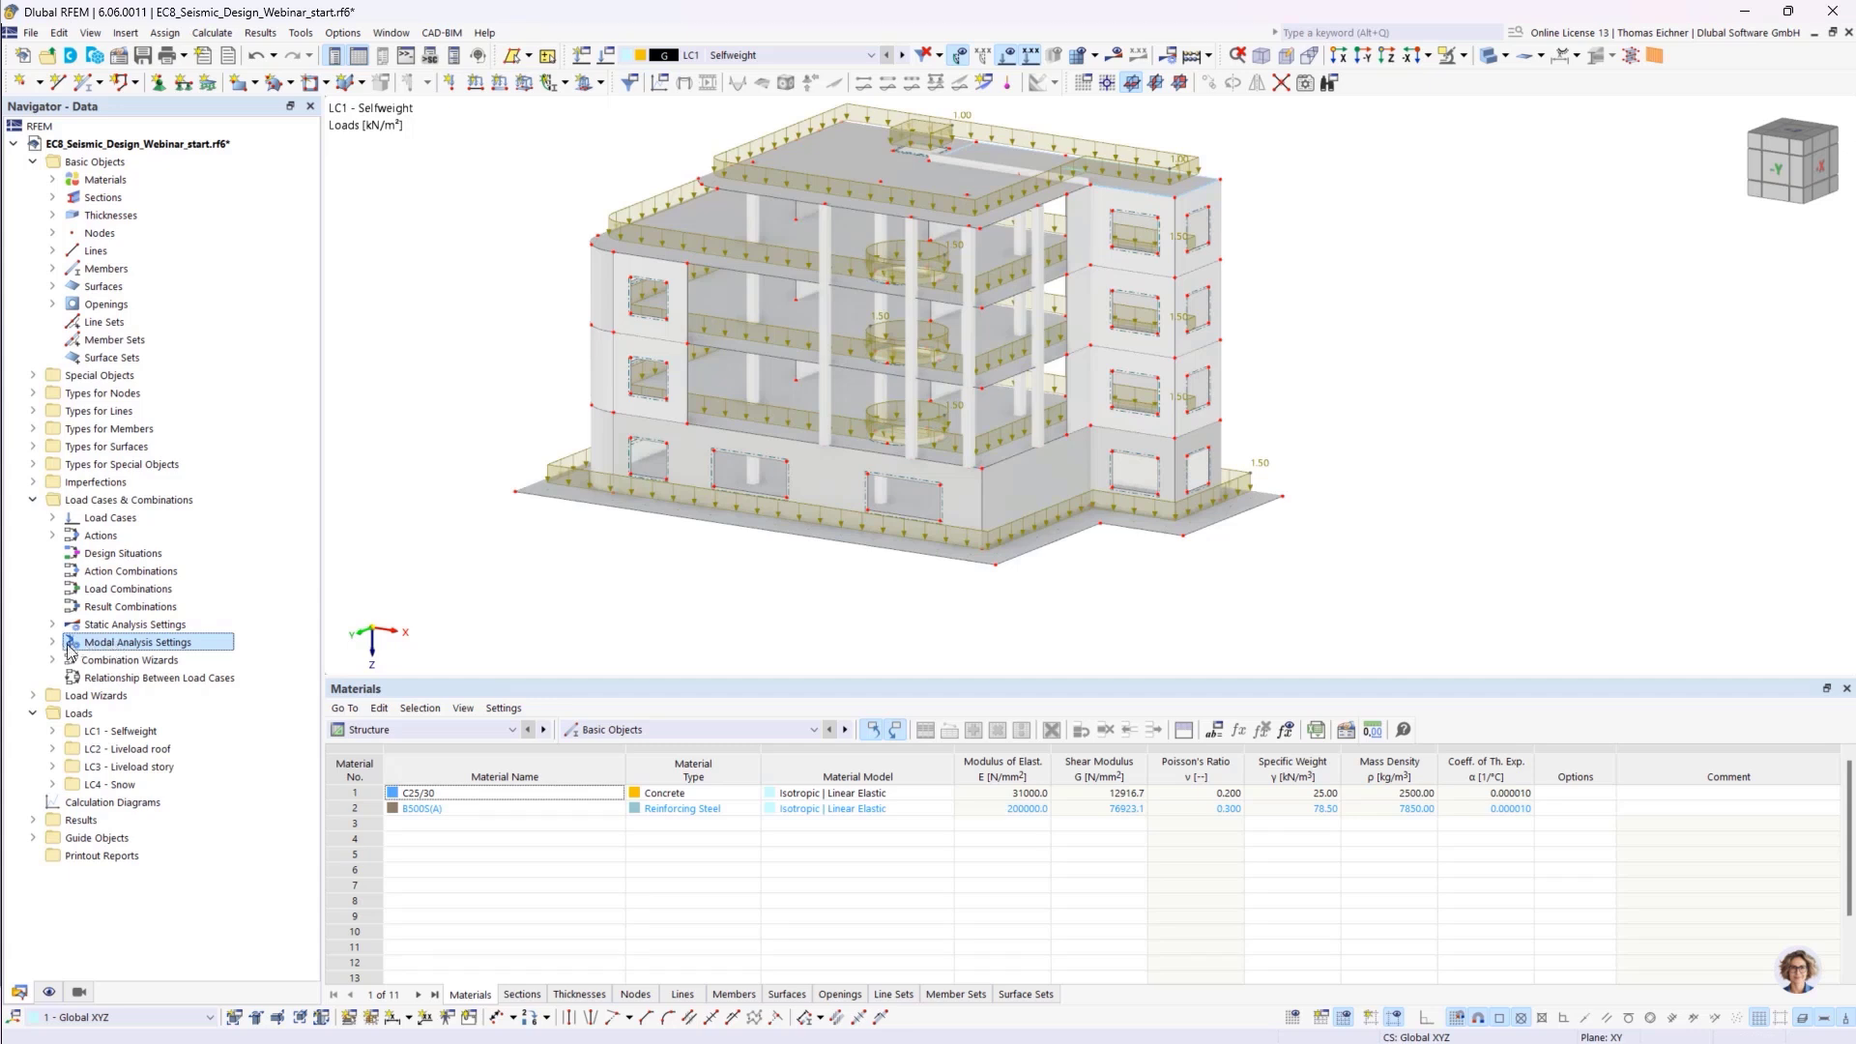
left_click(83, 502)
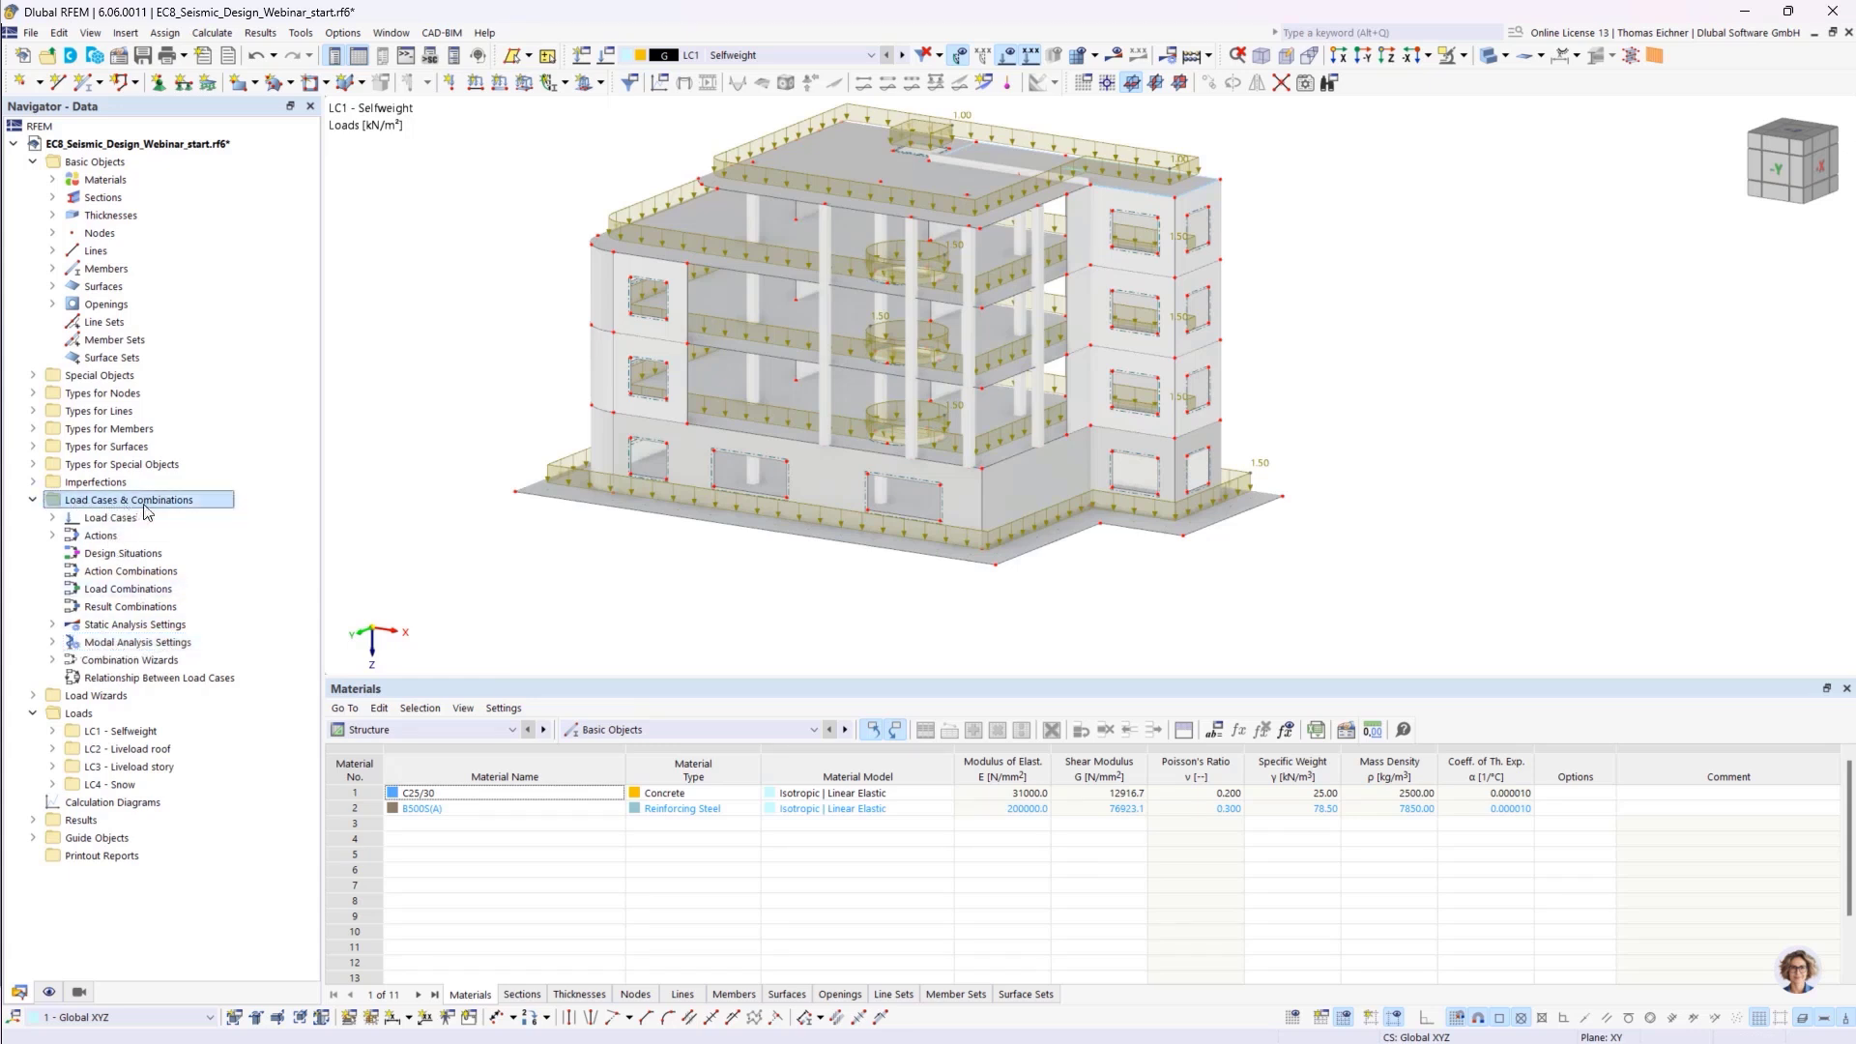
left_click(606, 58)
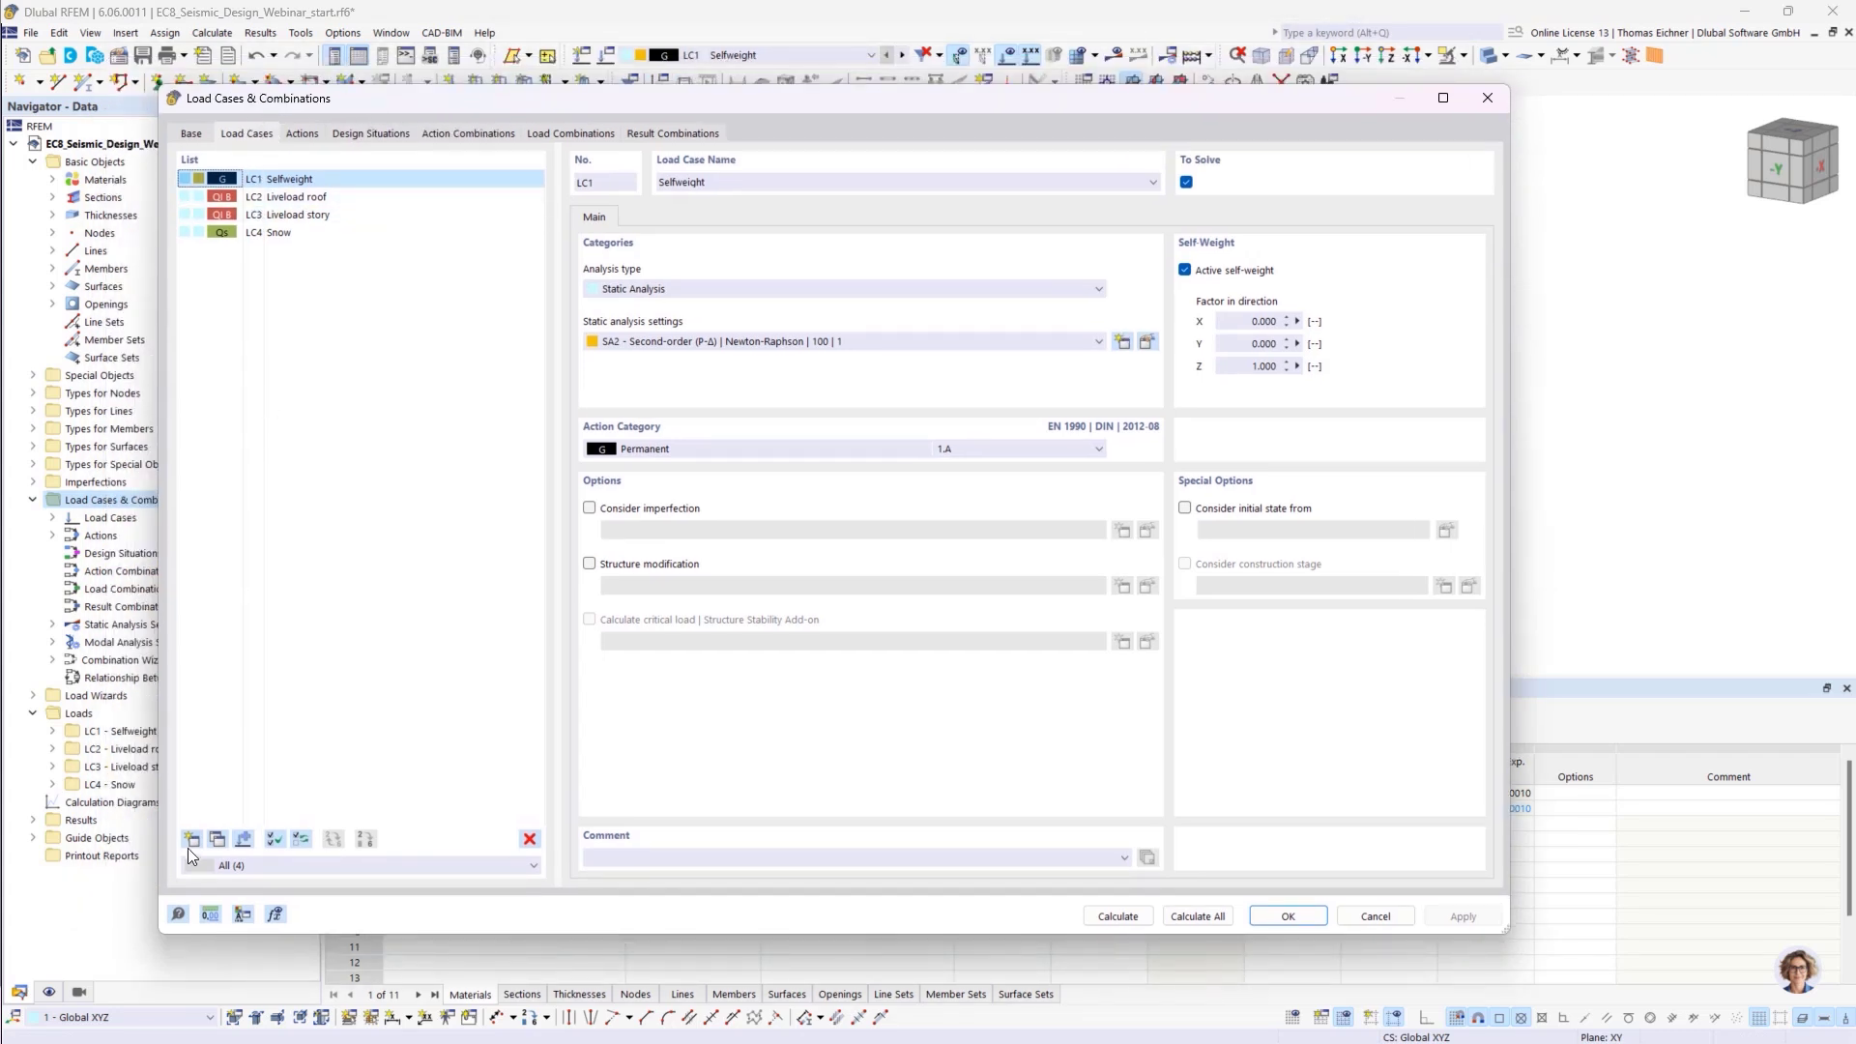
left_click(192, 839)
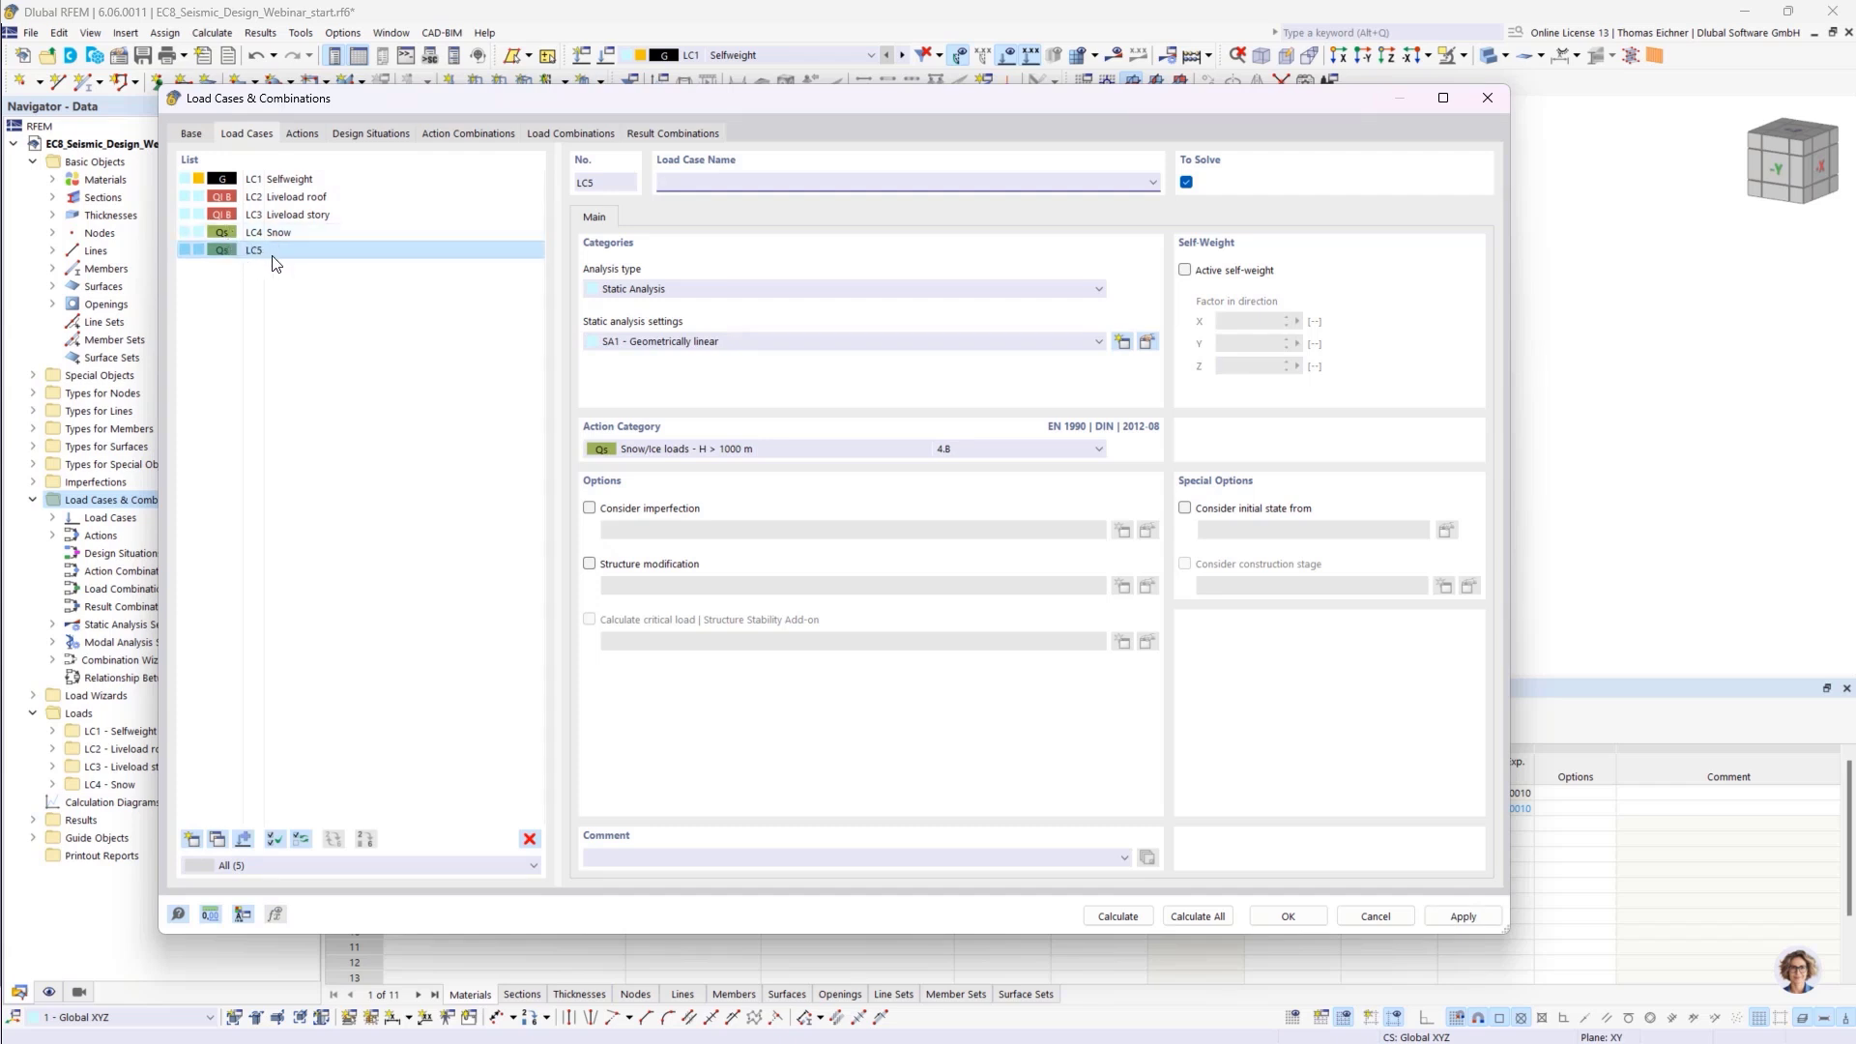
left_click(654, 290)
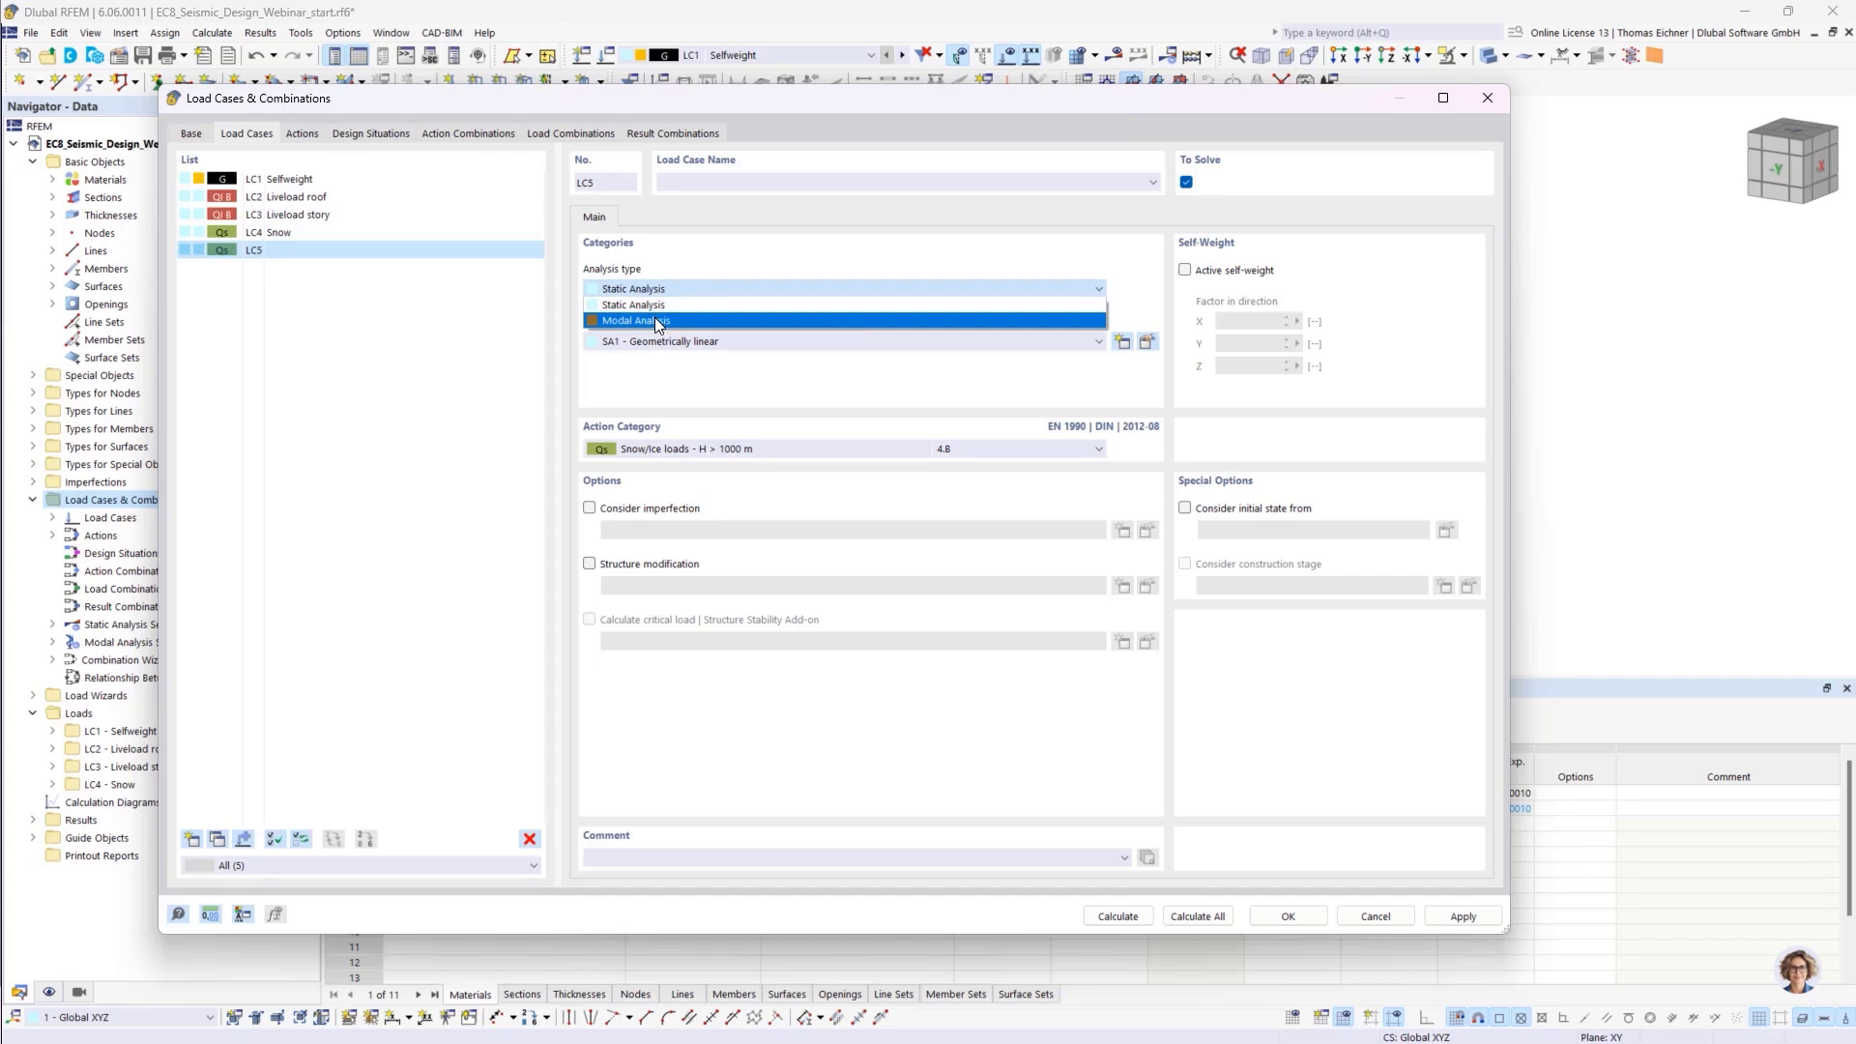
left_click(654, 317)
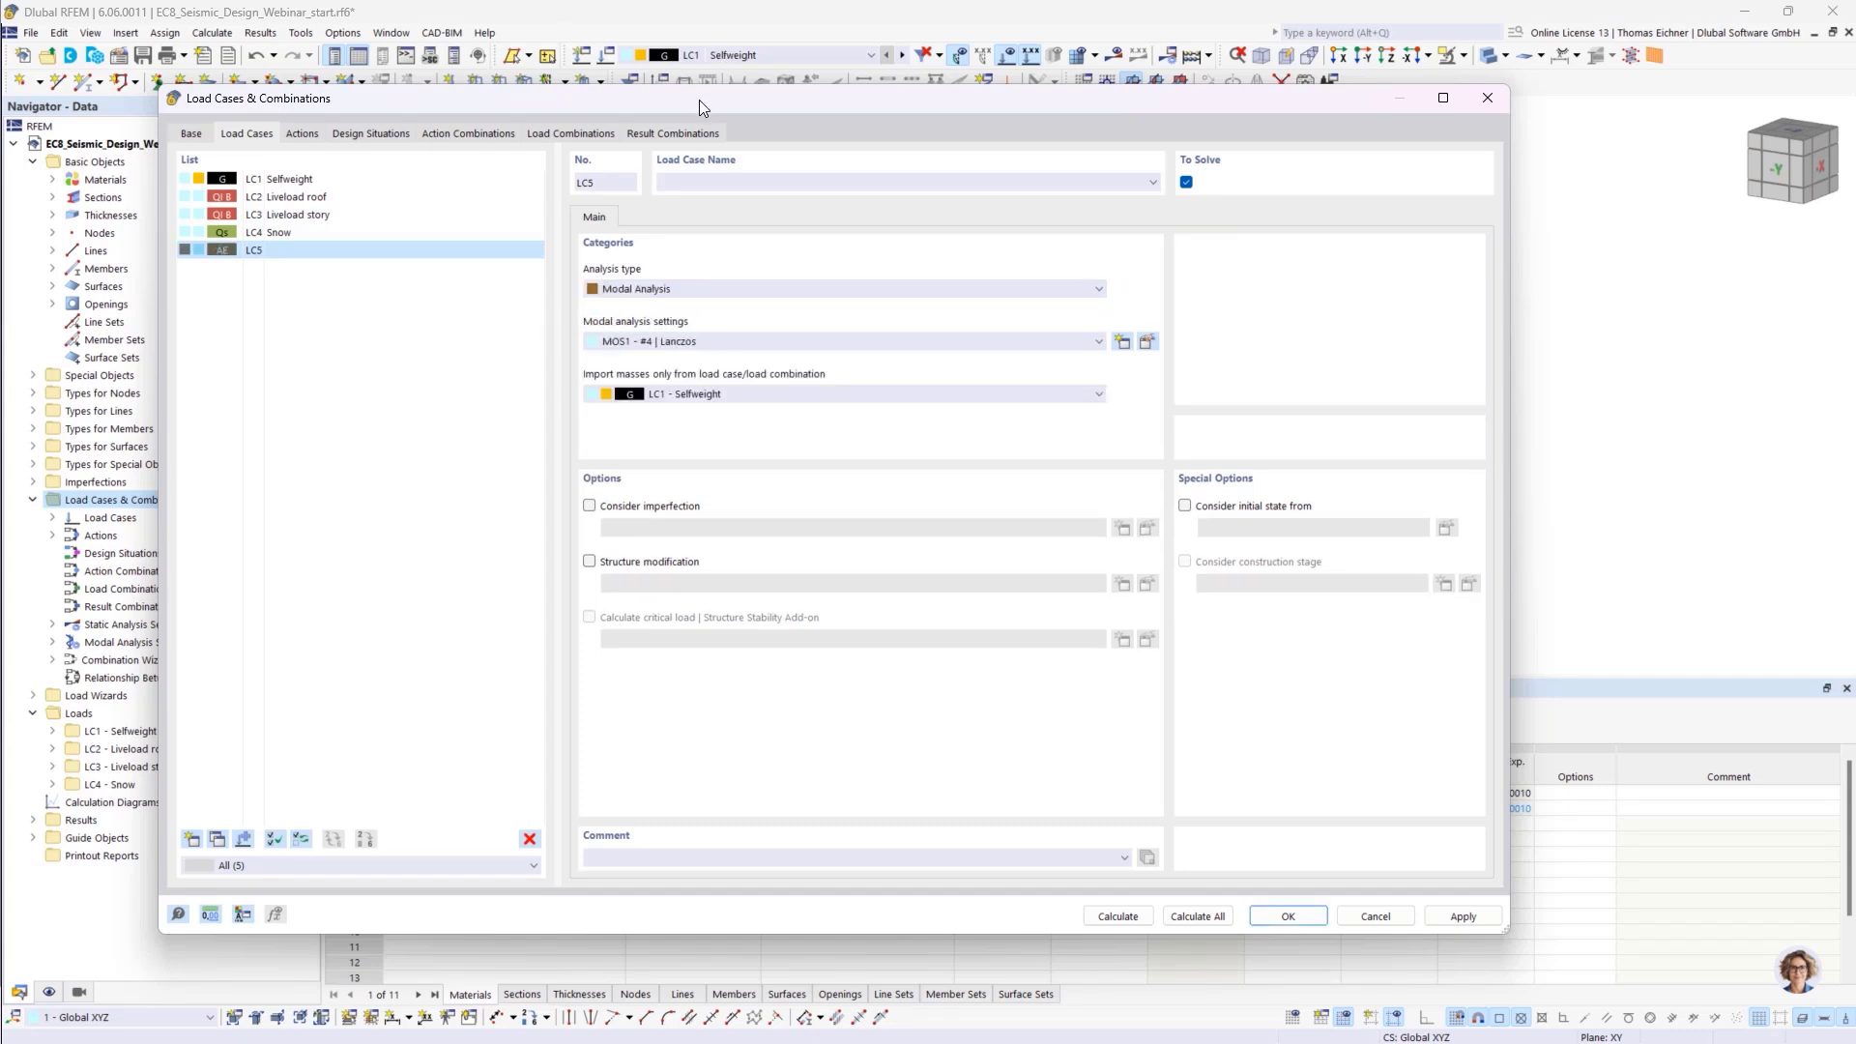
Check the load cases available as mass source for LC5, keeping LC1 Selfweight selected
left_click_drag(699, 100, 656, 71)
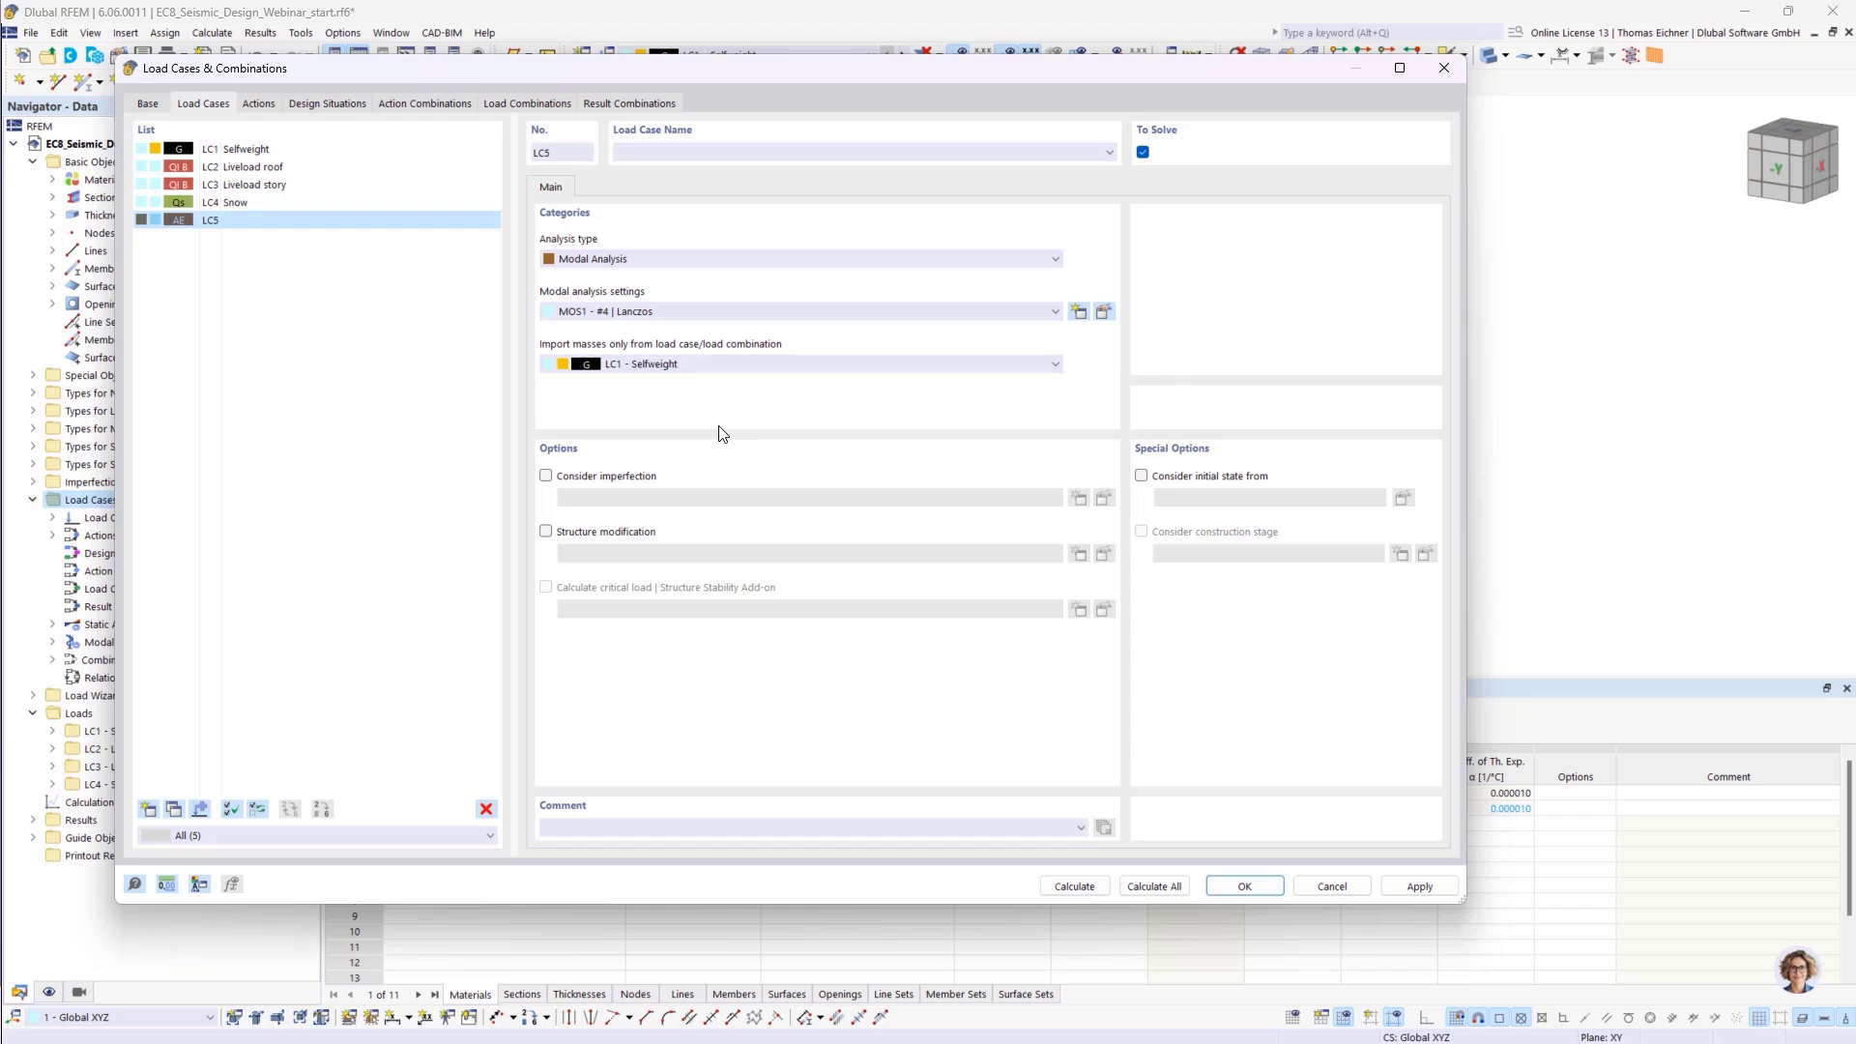
left_click(635, 362)
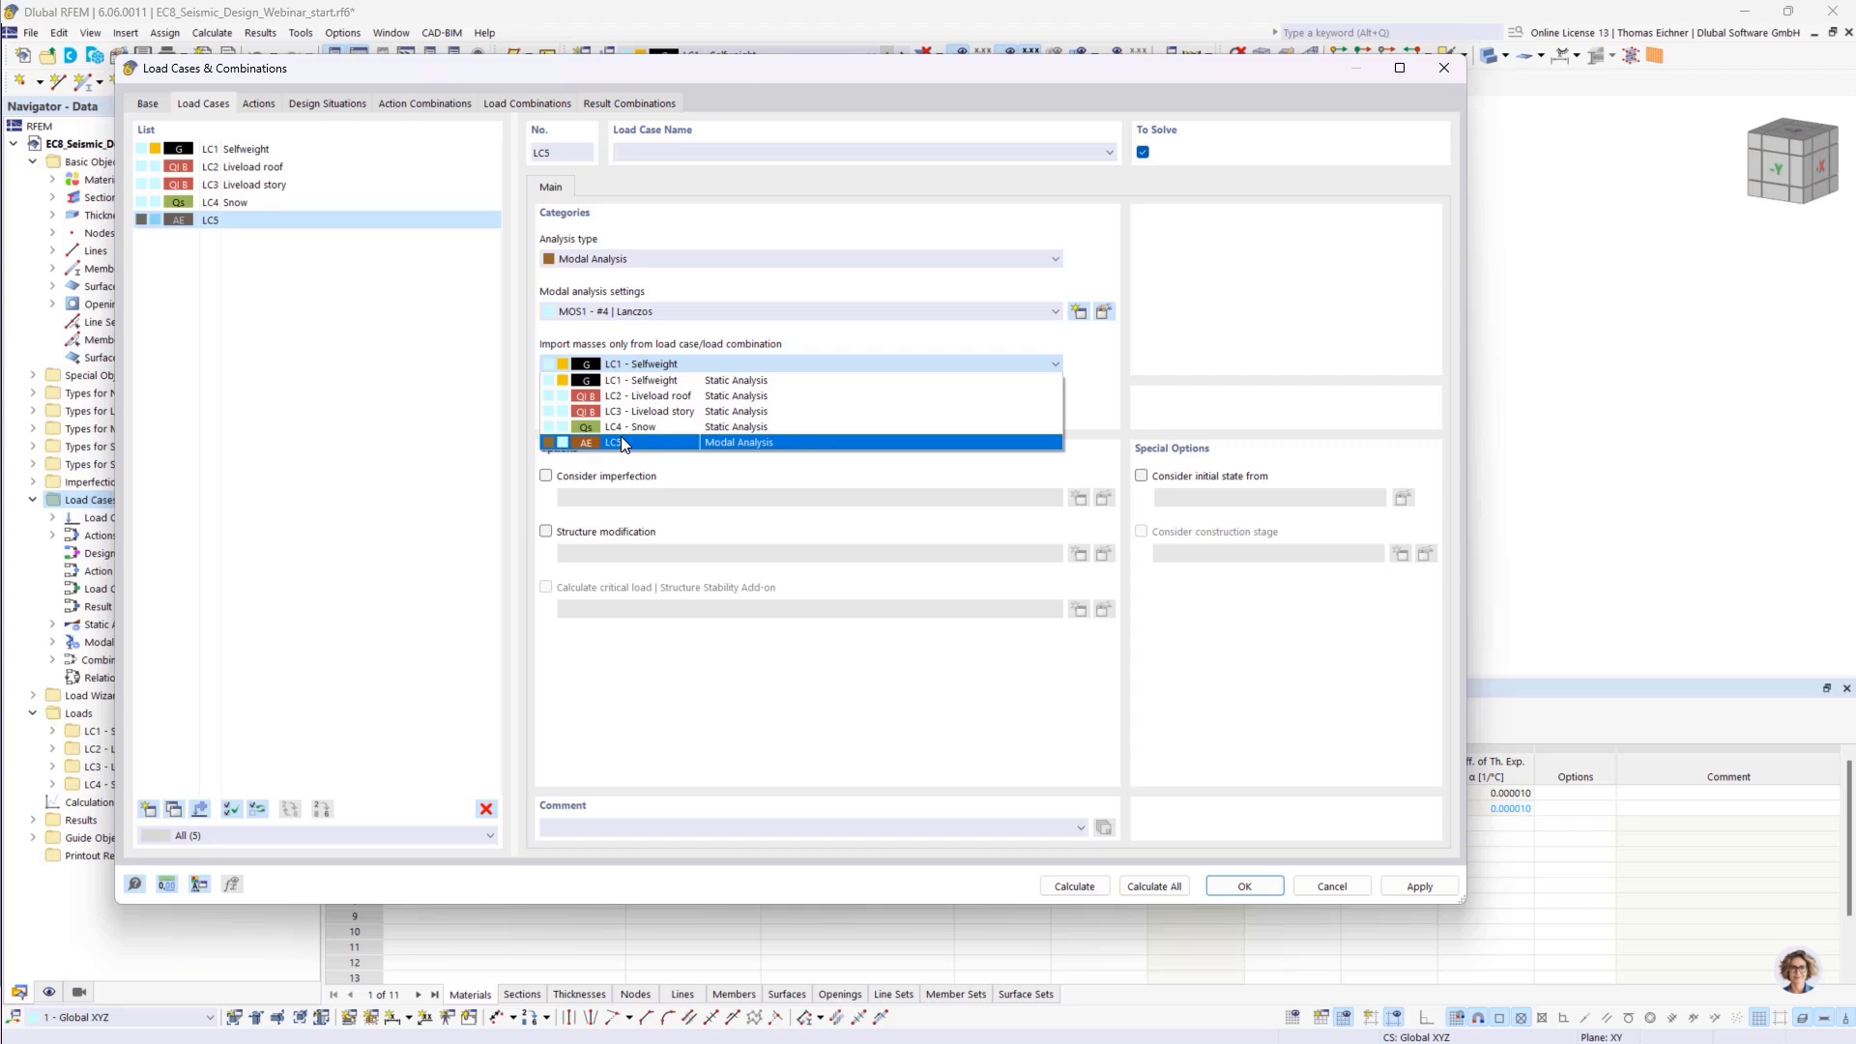
left_click(642, 381)
left_click(641, 368)
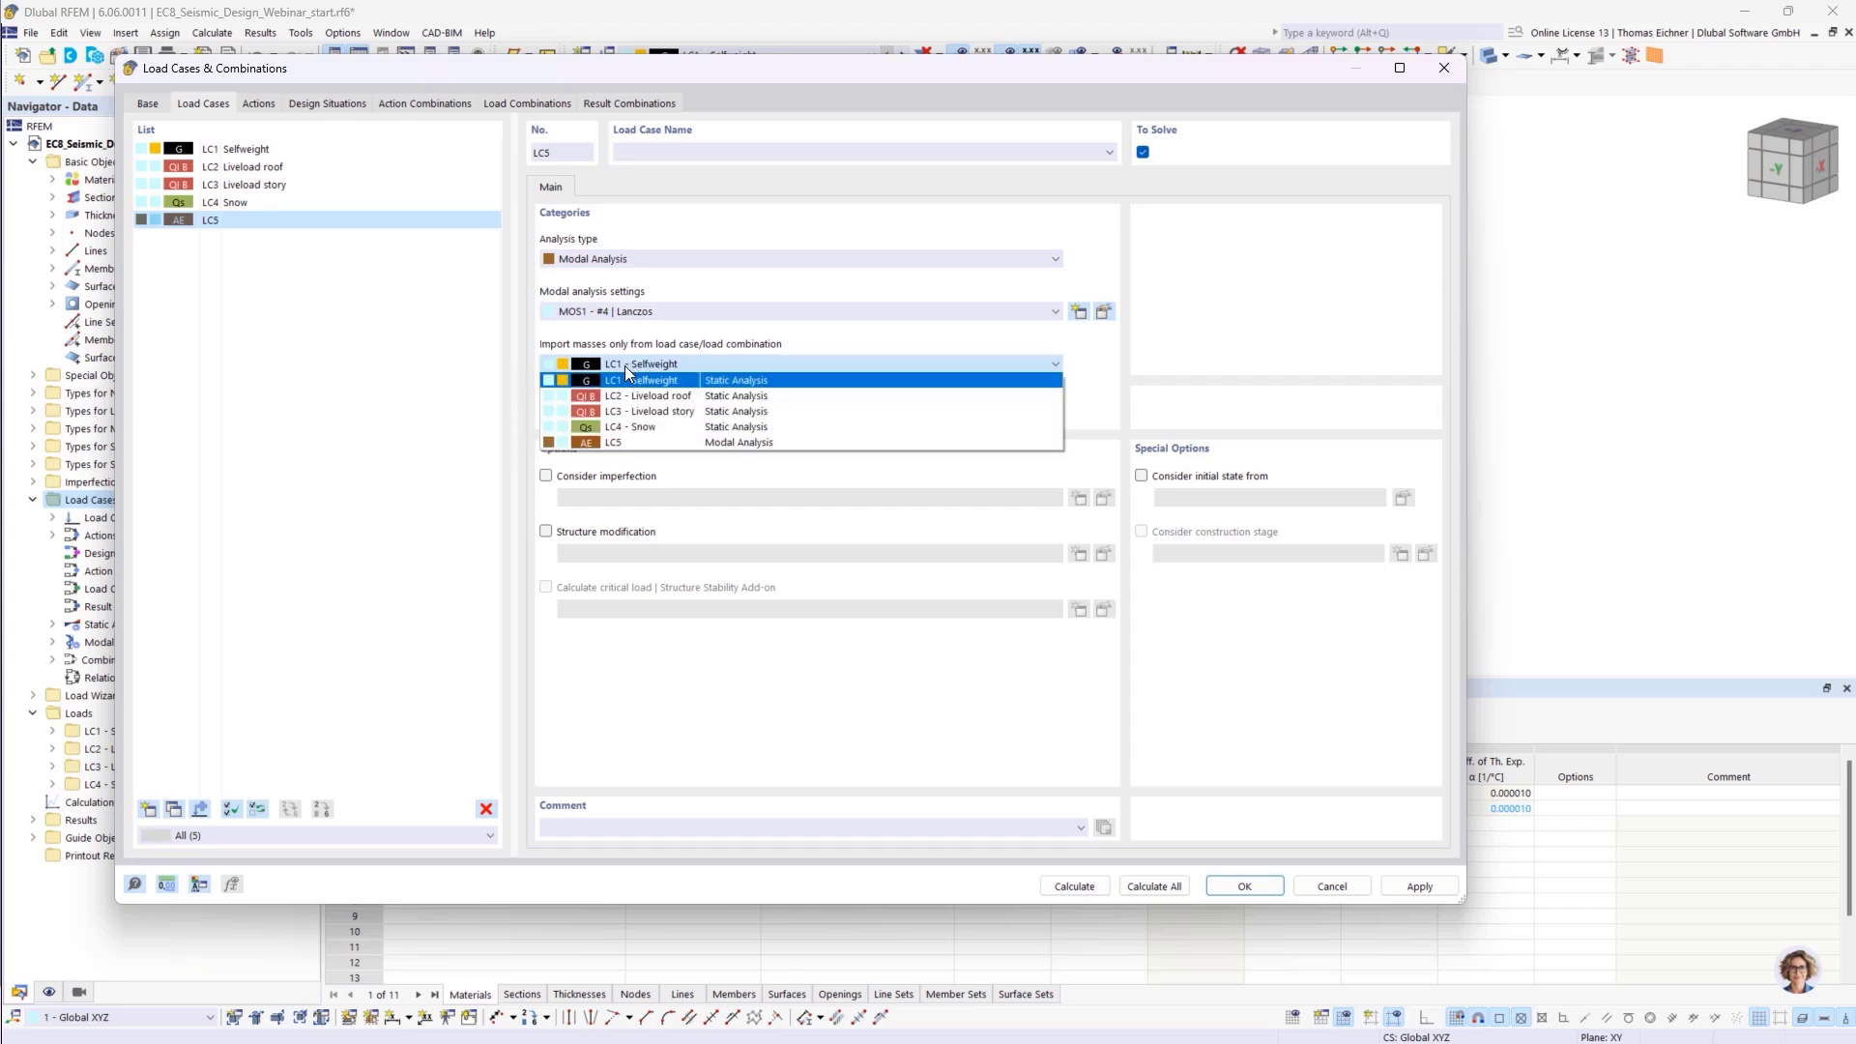
left_click(624, 382)
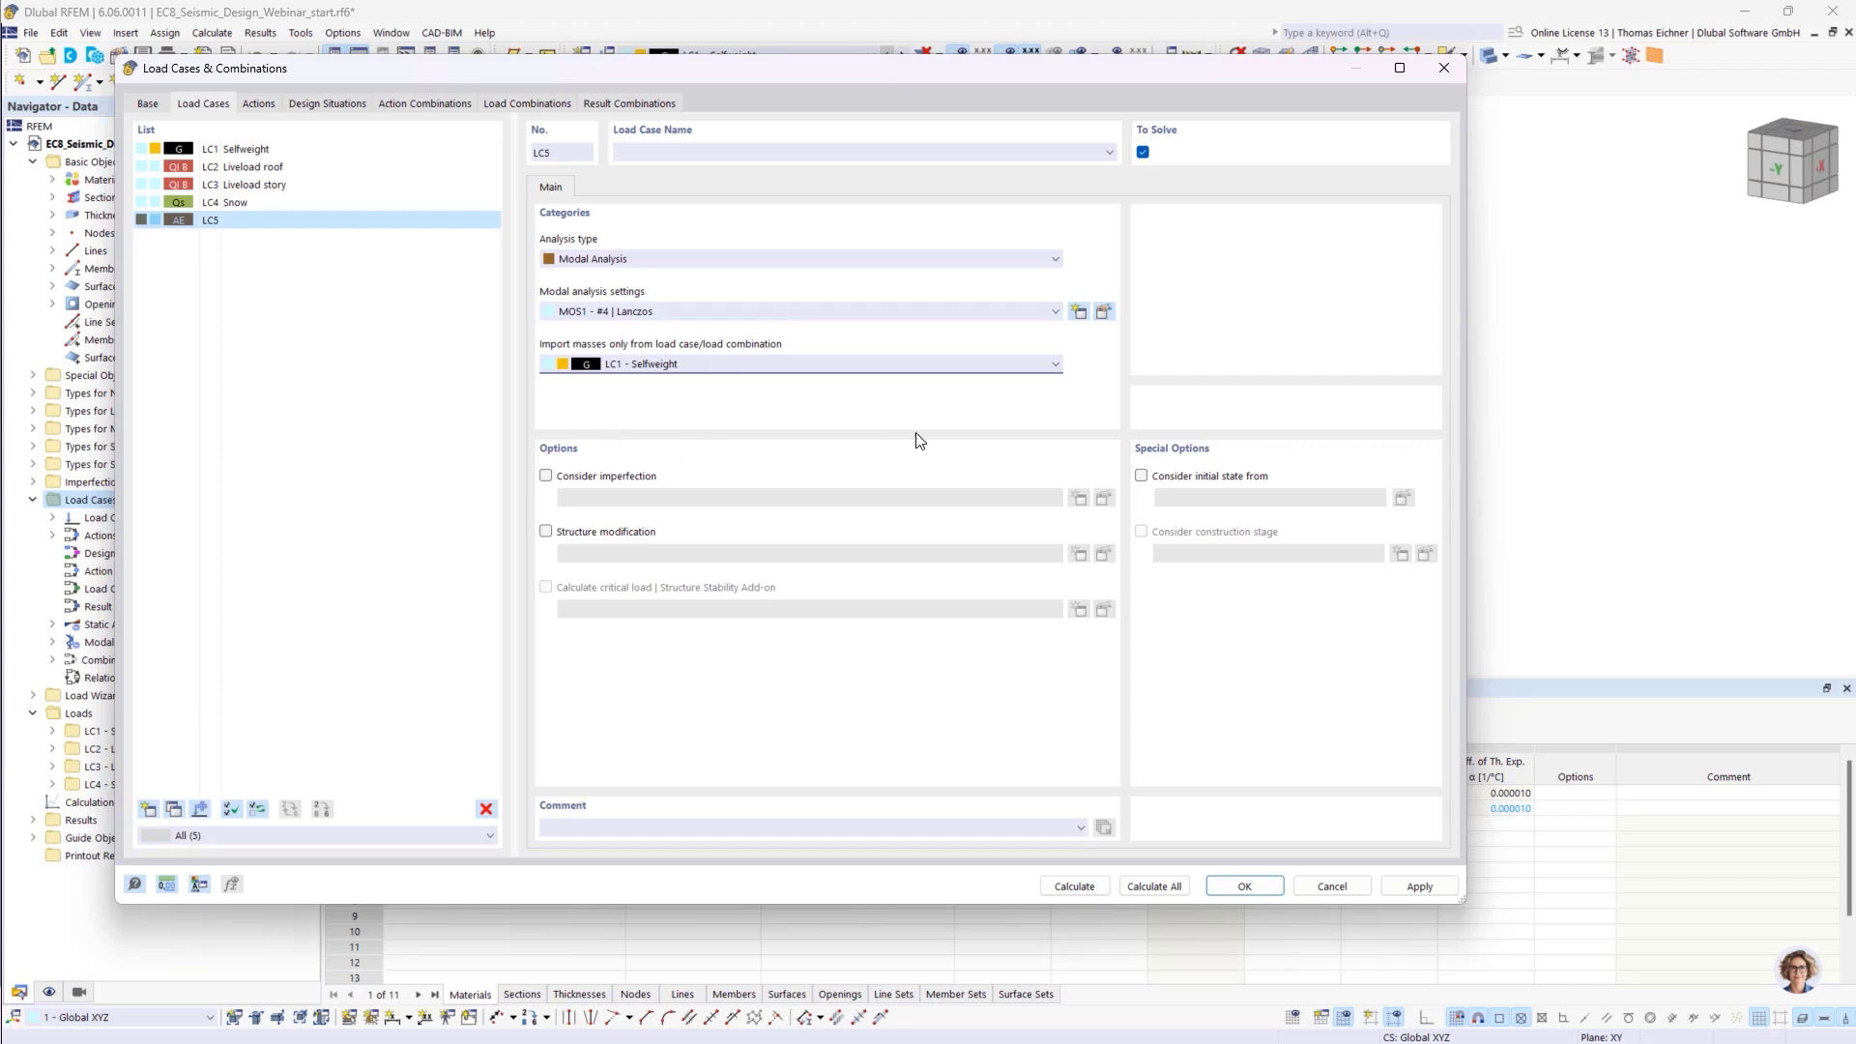
Open modal analysis settings MOS1 assigned to LC5 and examine the methods for determining the number of modes
left_click(1100, 311)
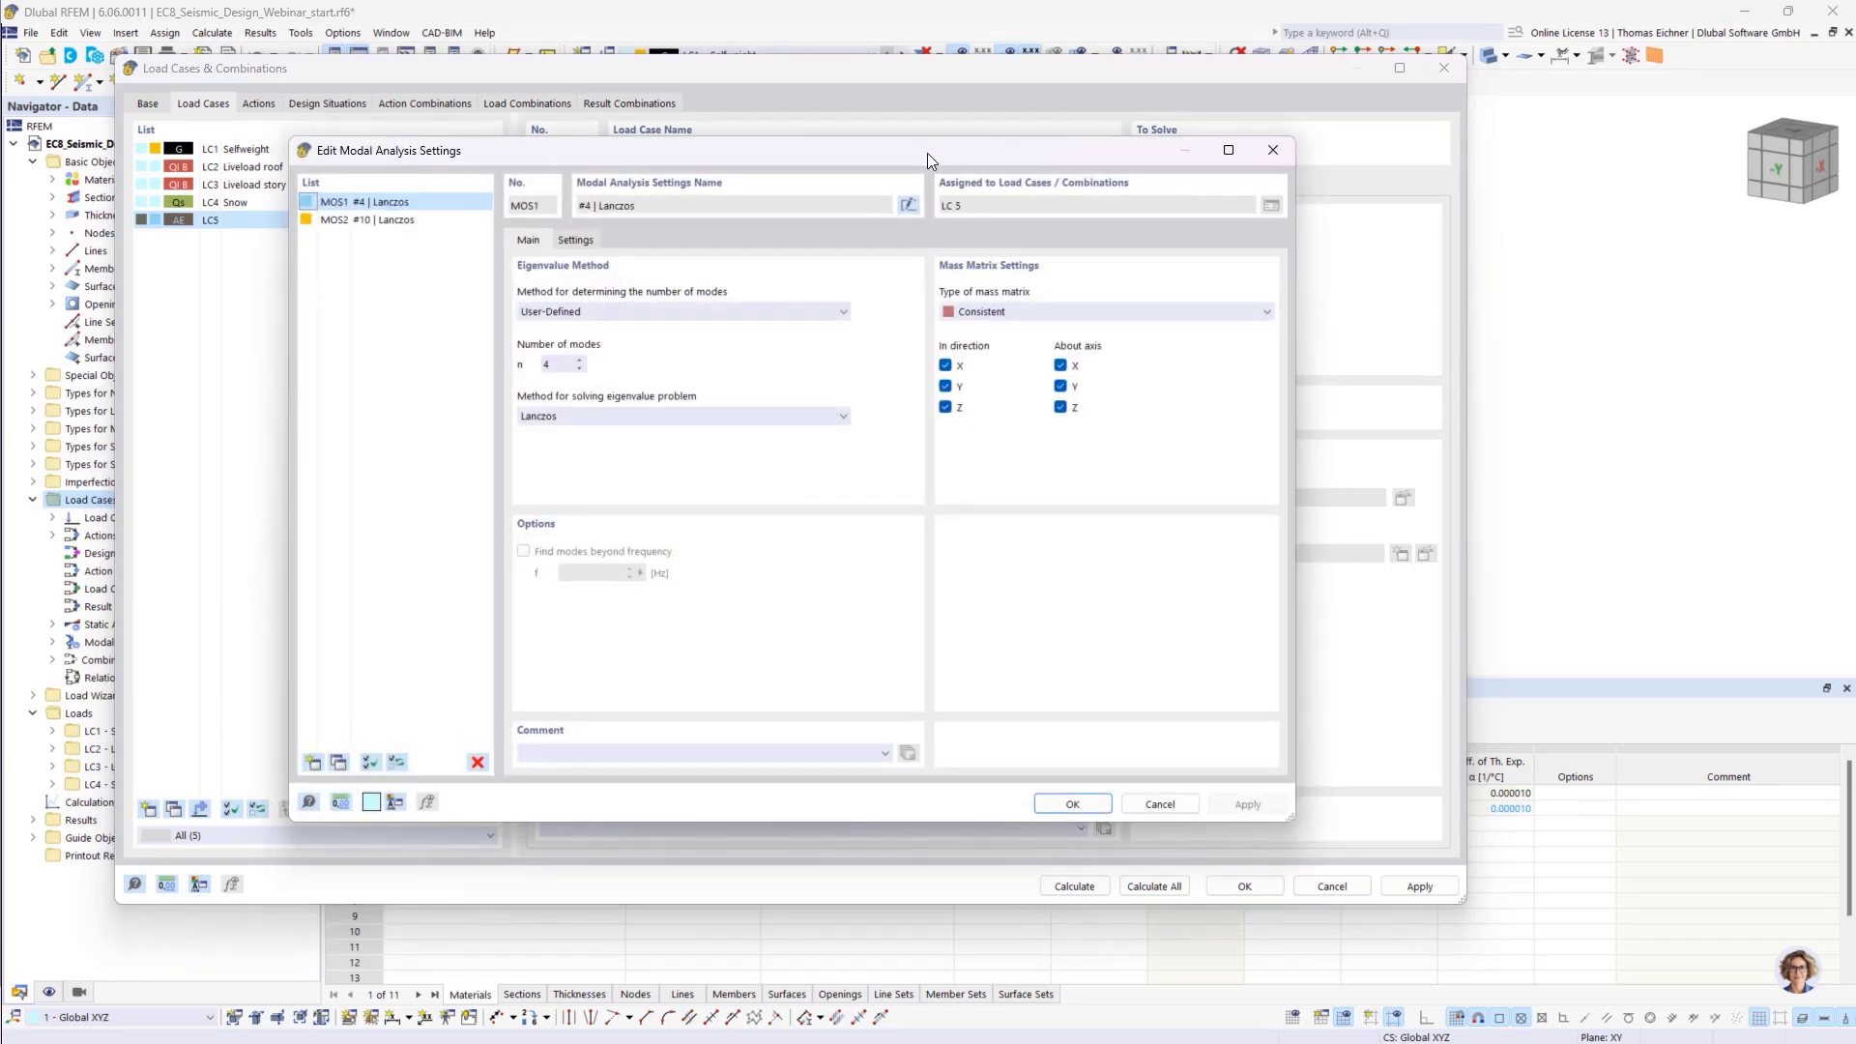
left_click_drag(926, 152, 968, 174)
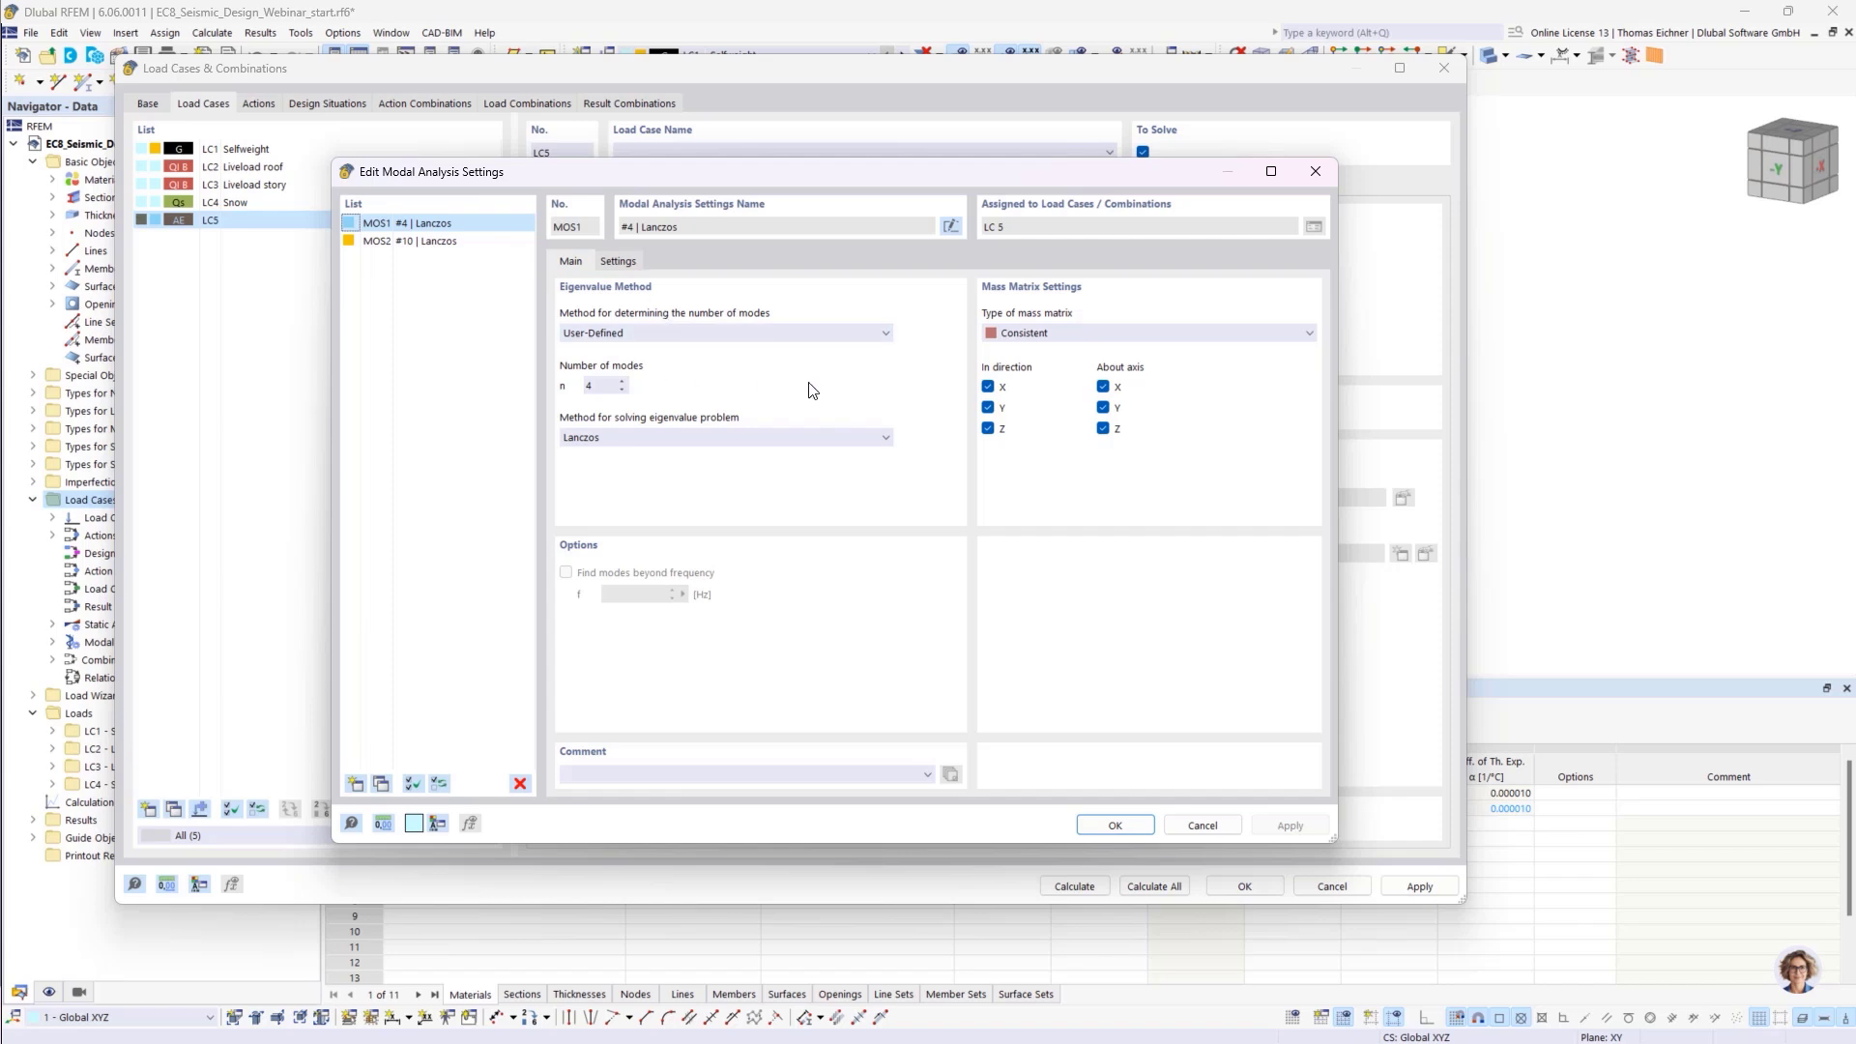
left_click(749, 334)
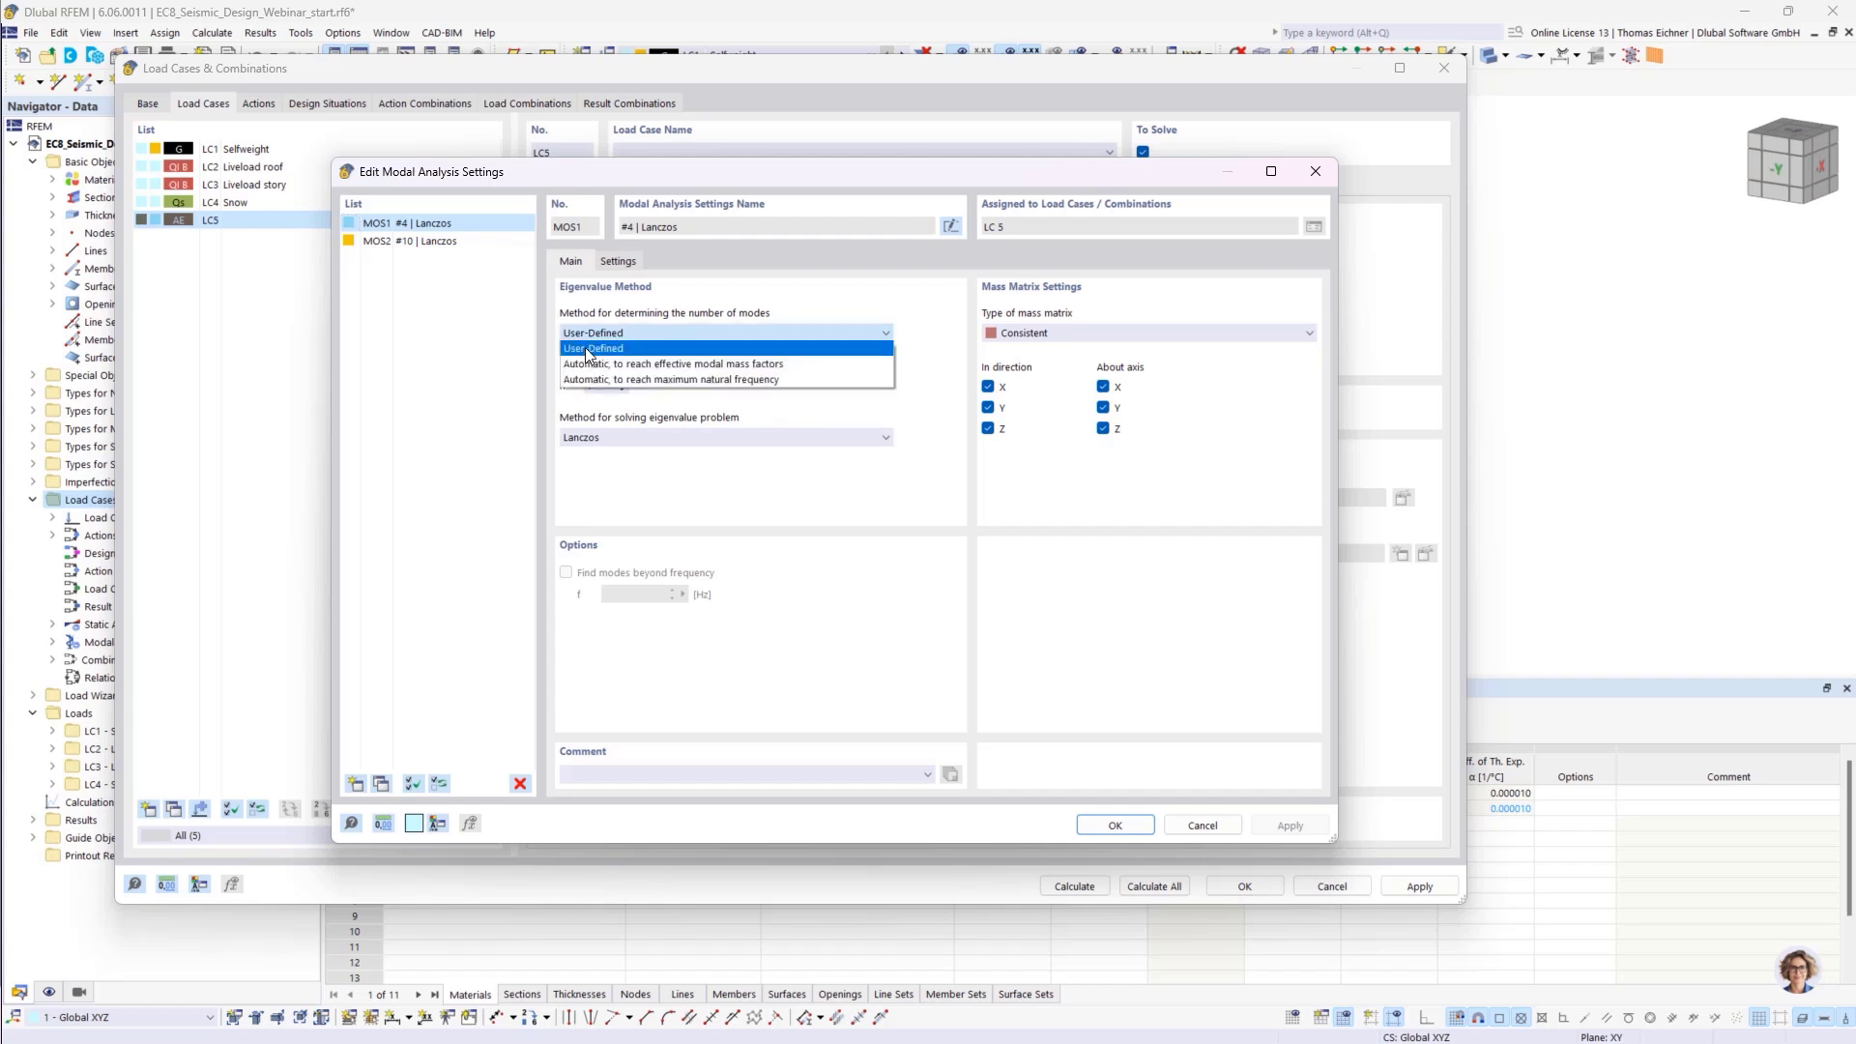
left_click(587, 349)
double_click(591, 385)
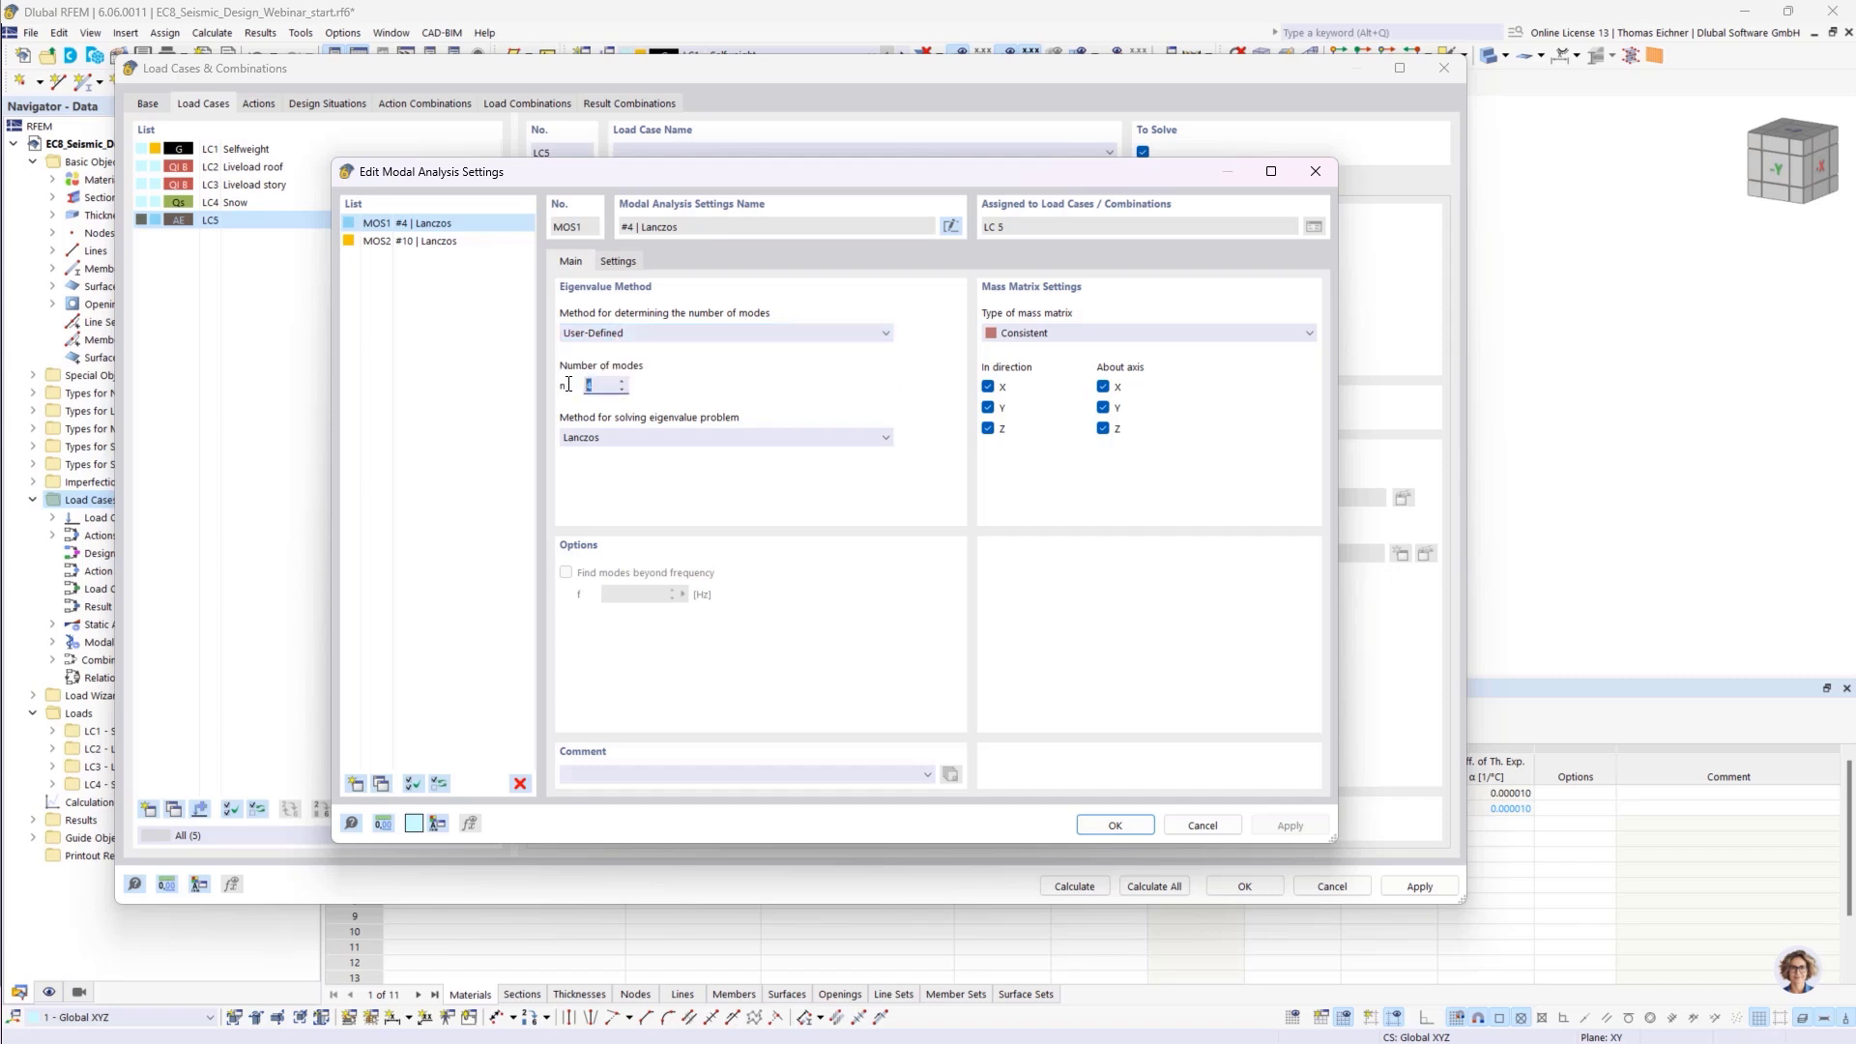
left_click(655, 333)
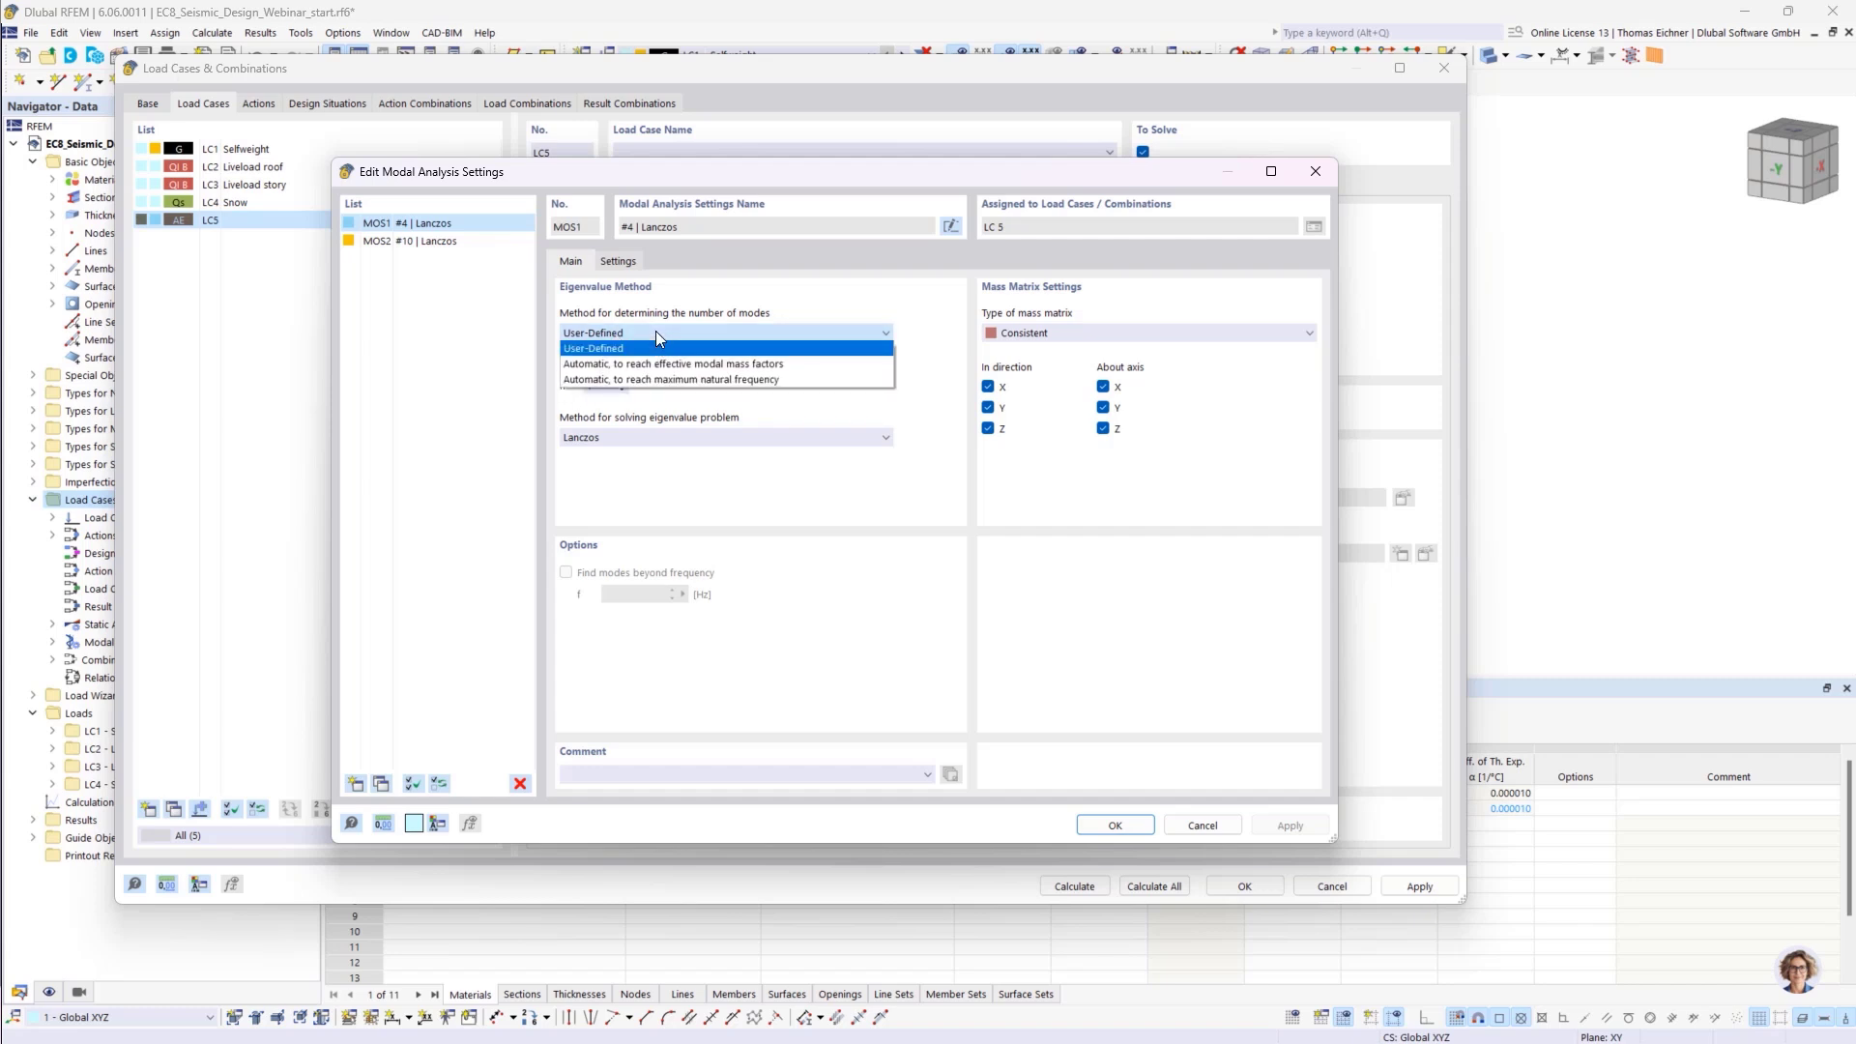
left_click(656, 330)
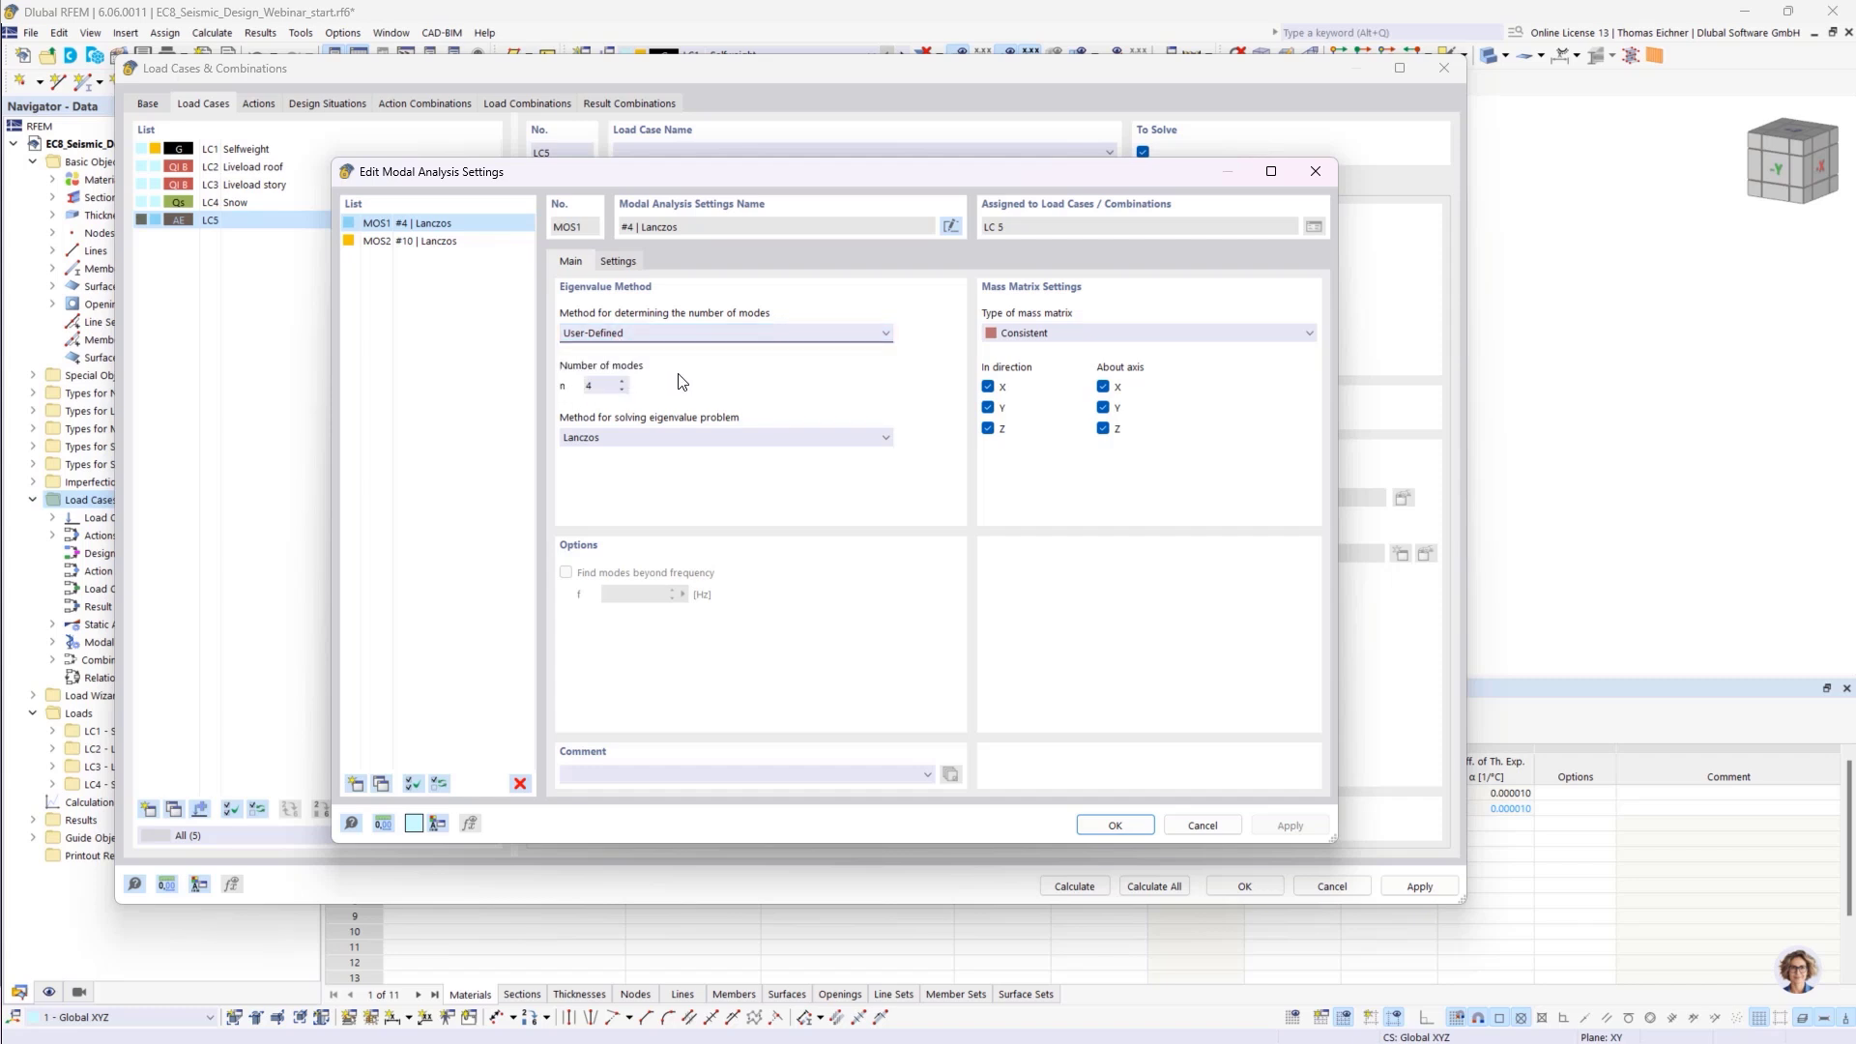
Try determining the number of modes automatically to reach effective modal mass factors in MOS1, and inspect the factor's value
left_click(624, 333)
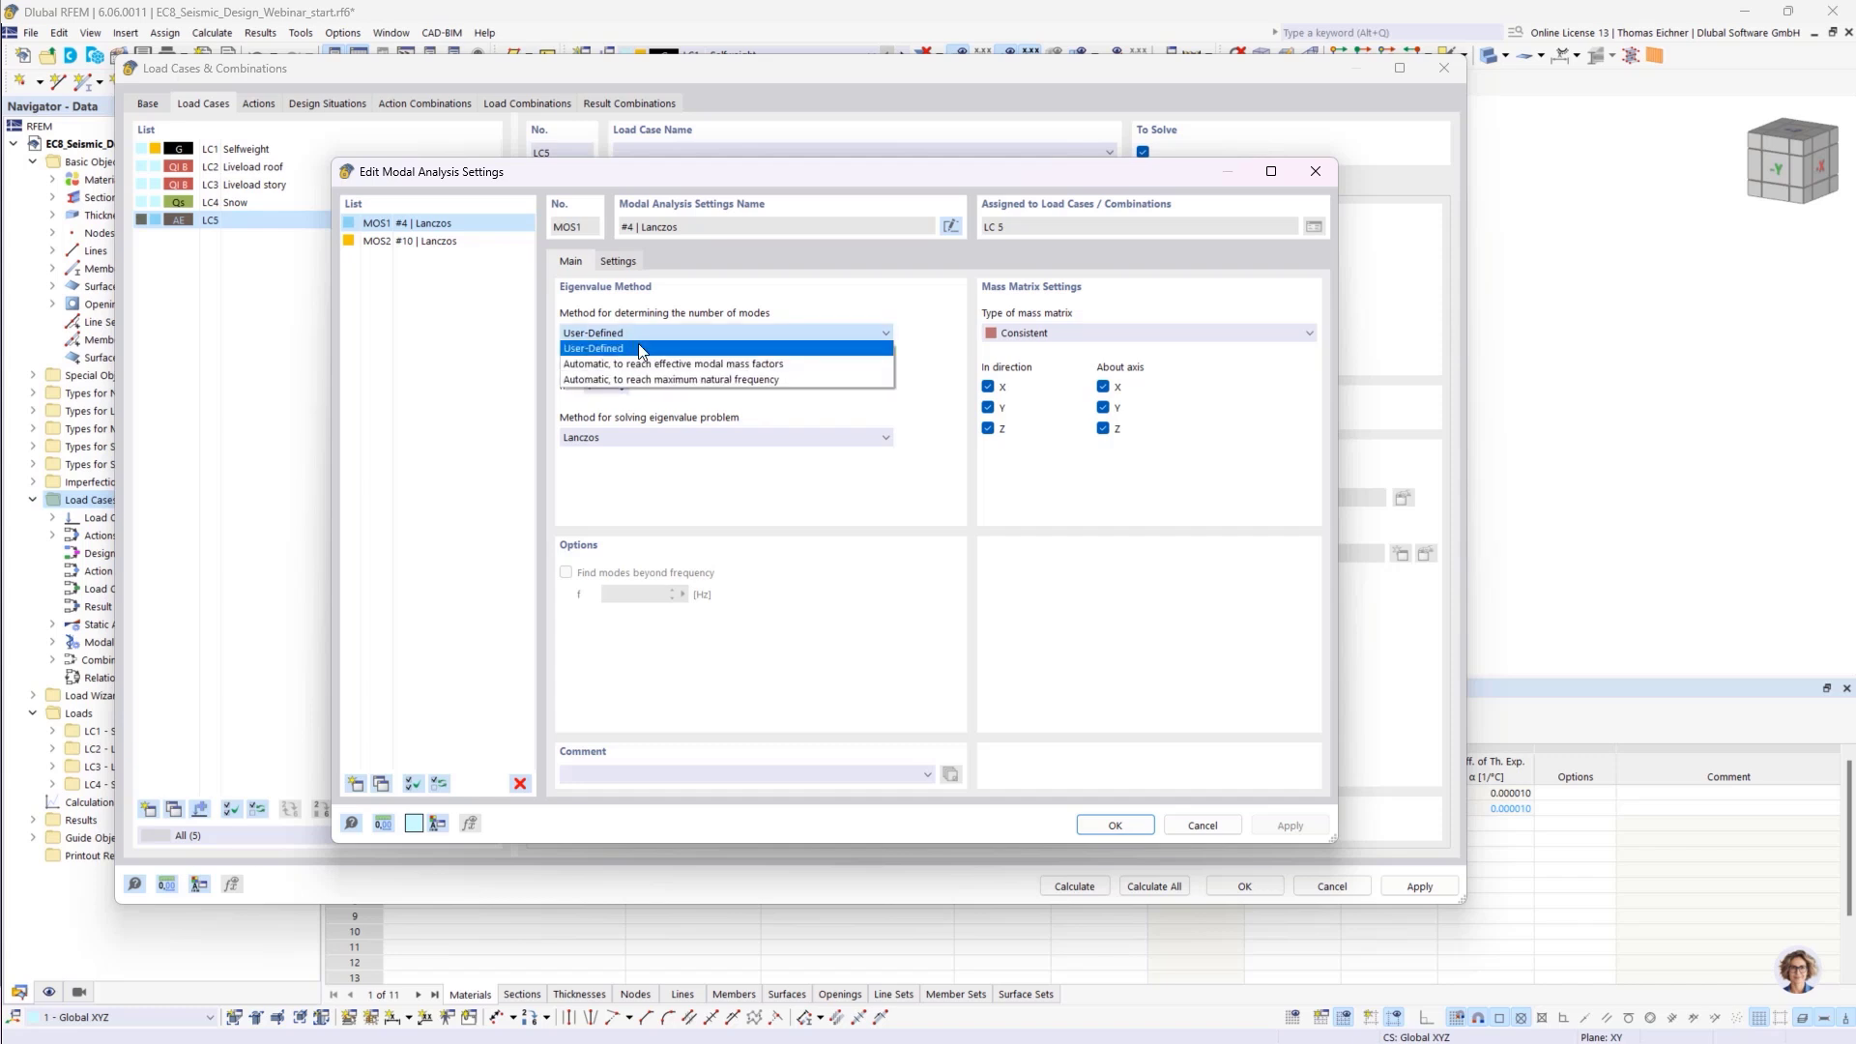
left_click(784, 370)
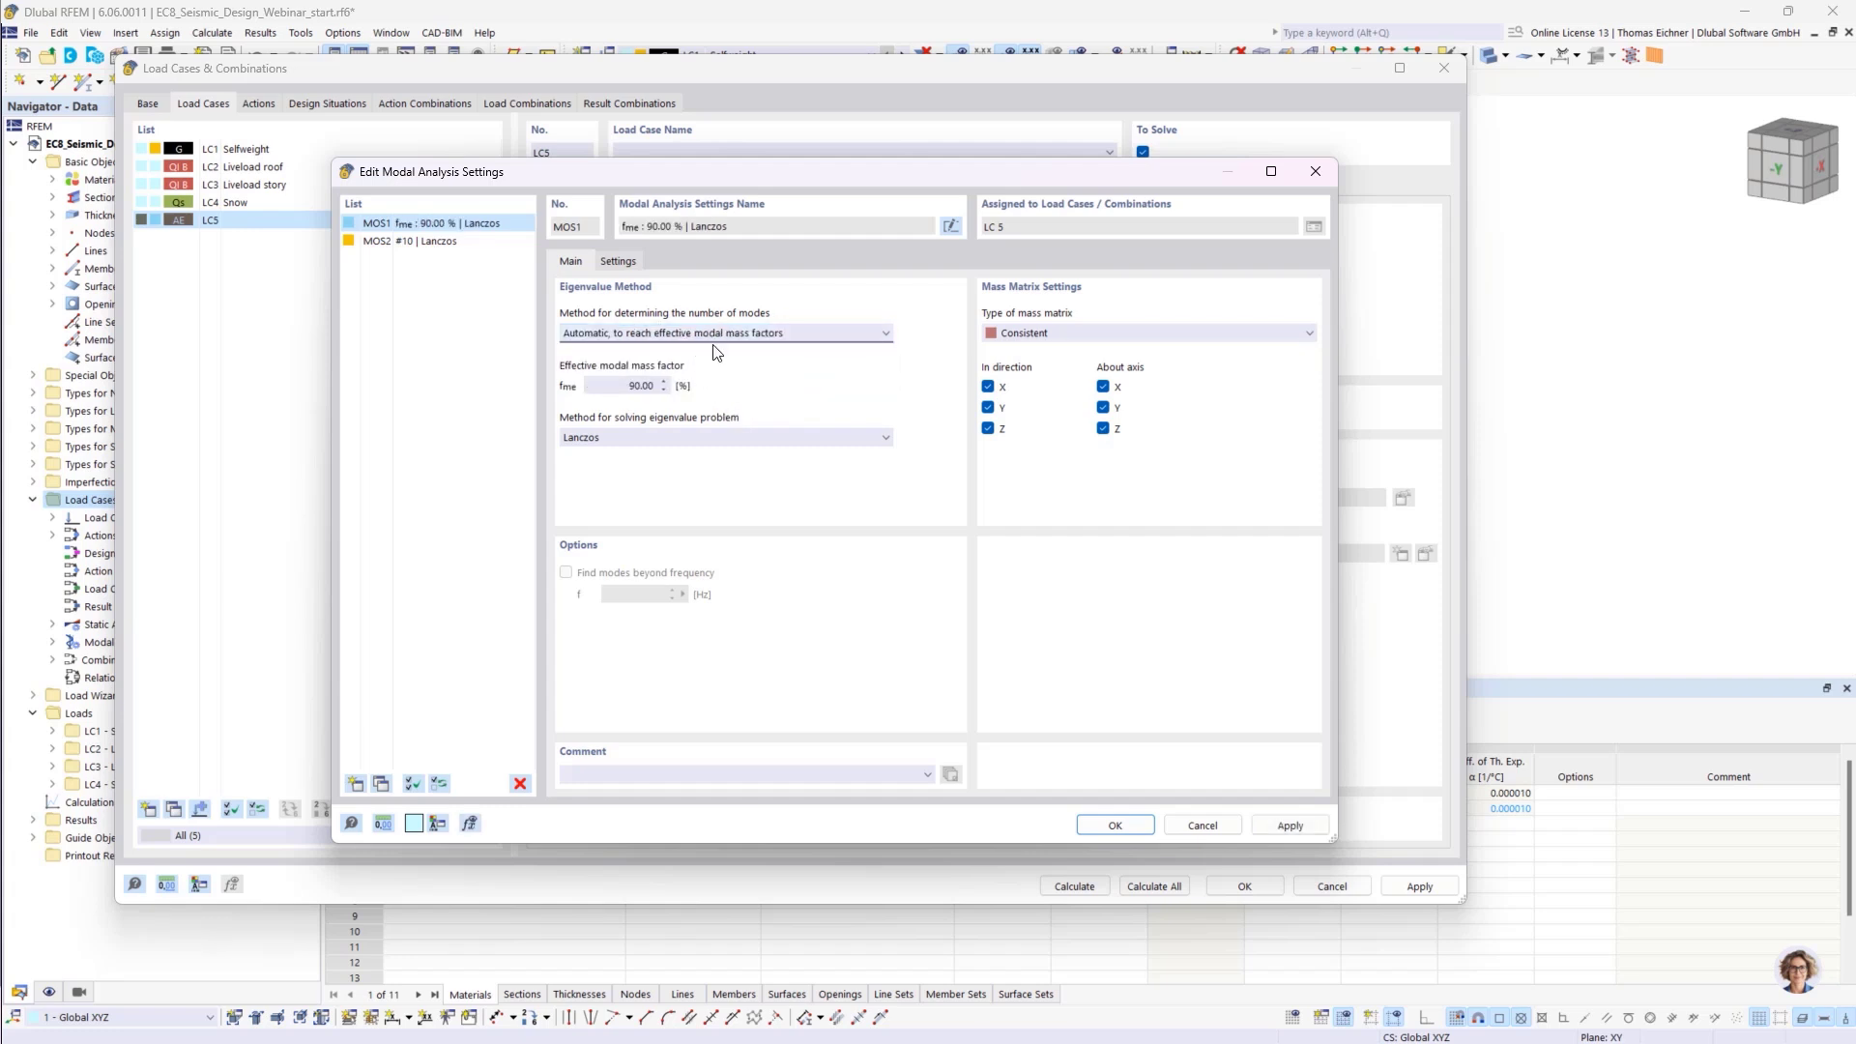
left_click_drag(612, 388, 746, 393)
left_click_drag(615, 391, 697, 388)
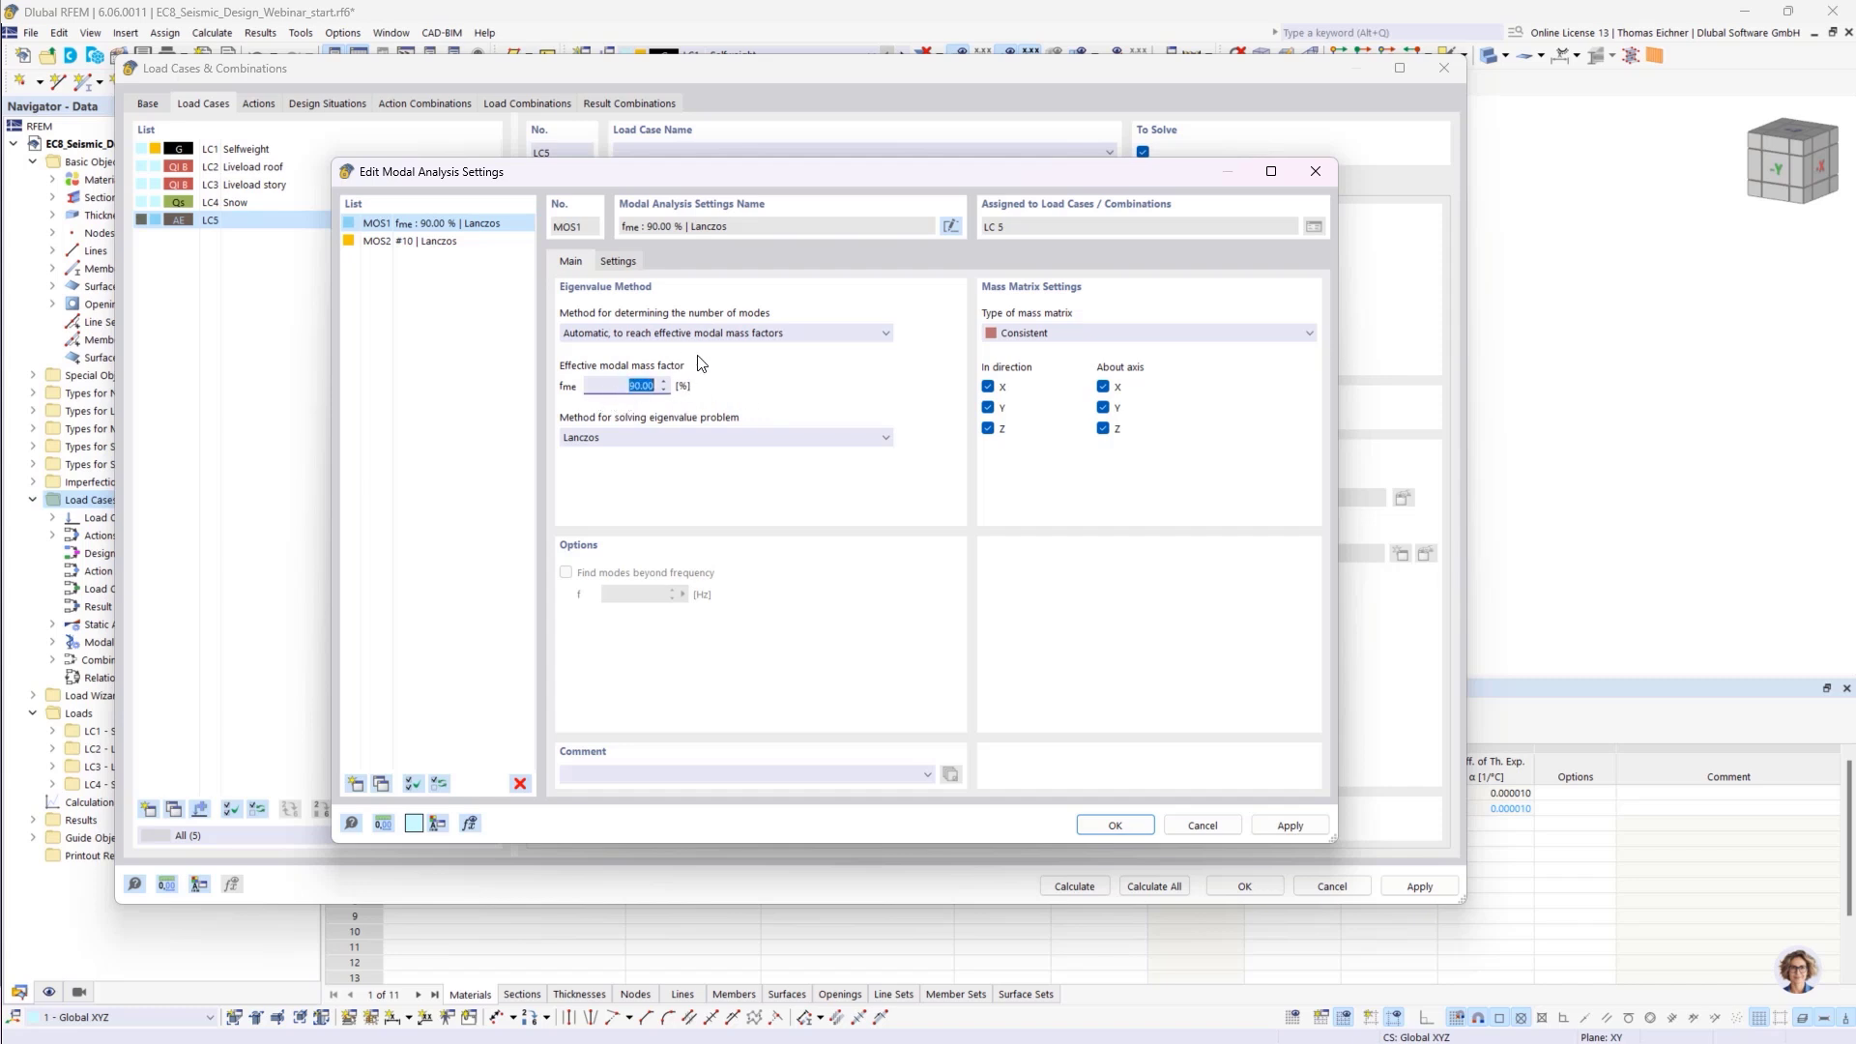
left_click(628, 388)
left_click(729, 334)
left_click(729, 334)
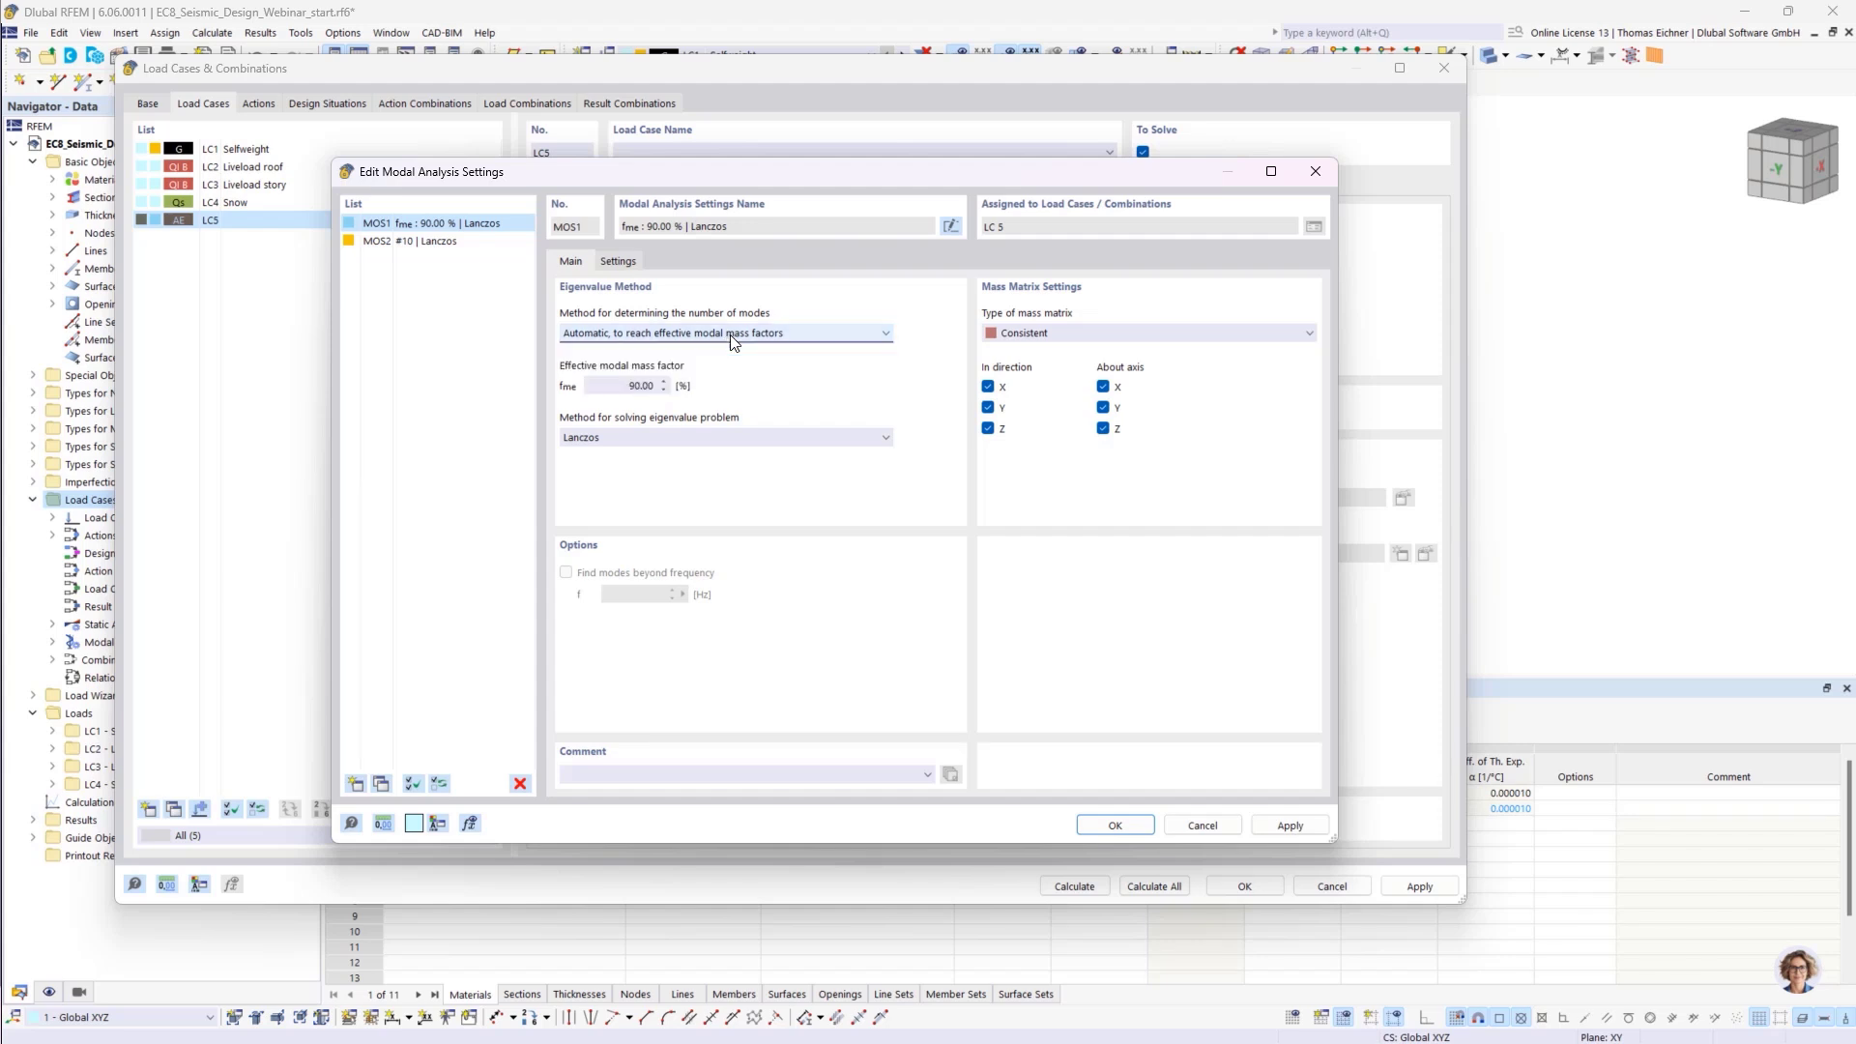
left_click(622, 391)
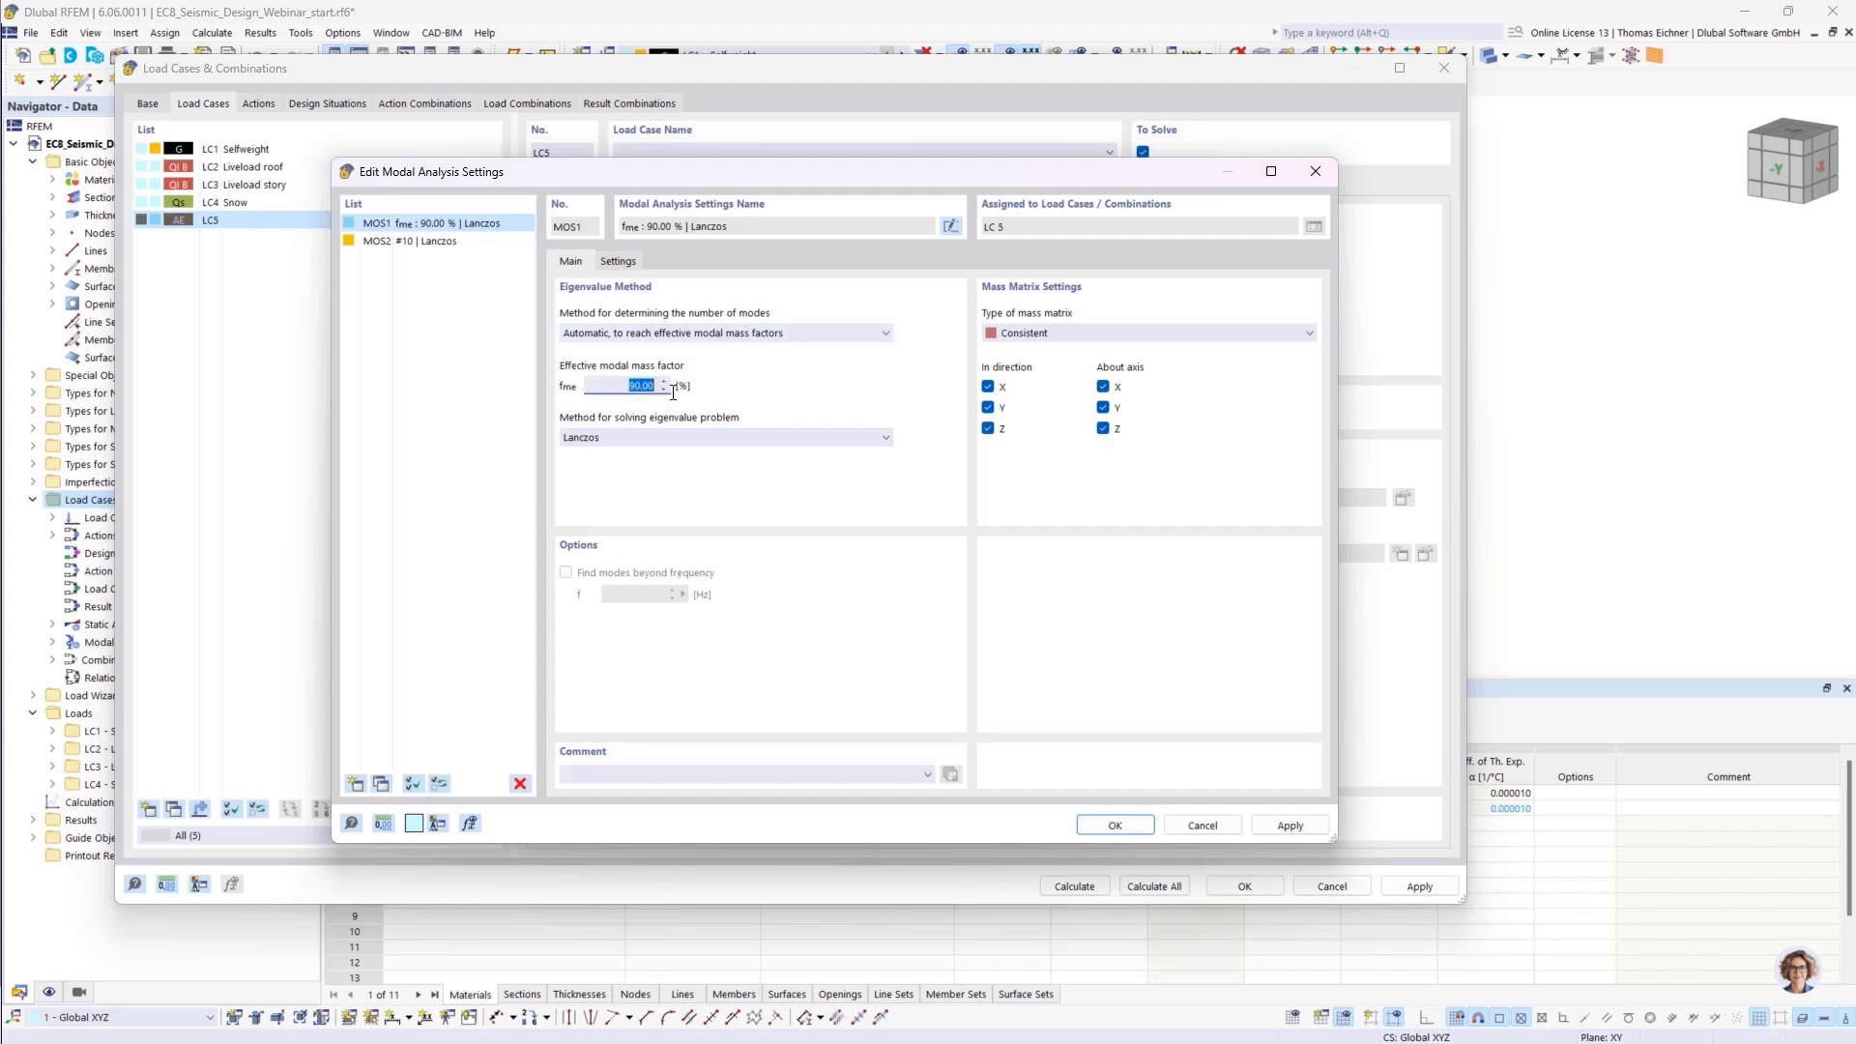
left_click(607, 392)
Check the available eigenvalue solvers and try to accept the effective modal mass factor method with the Lanczos solver
left_click(749, 435)
left_click(615, 437)
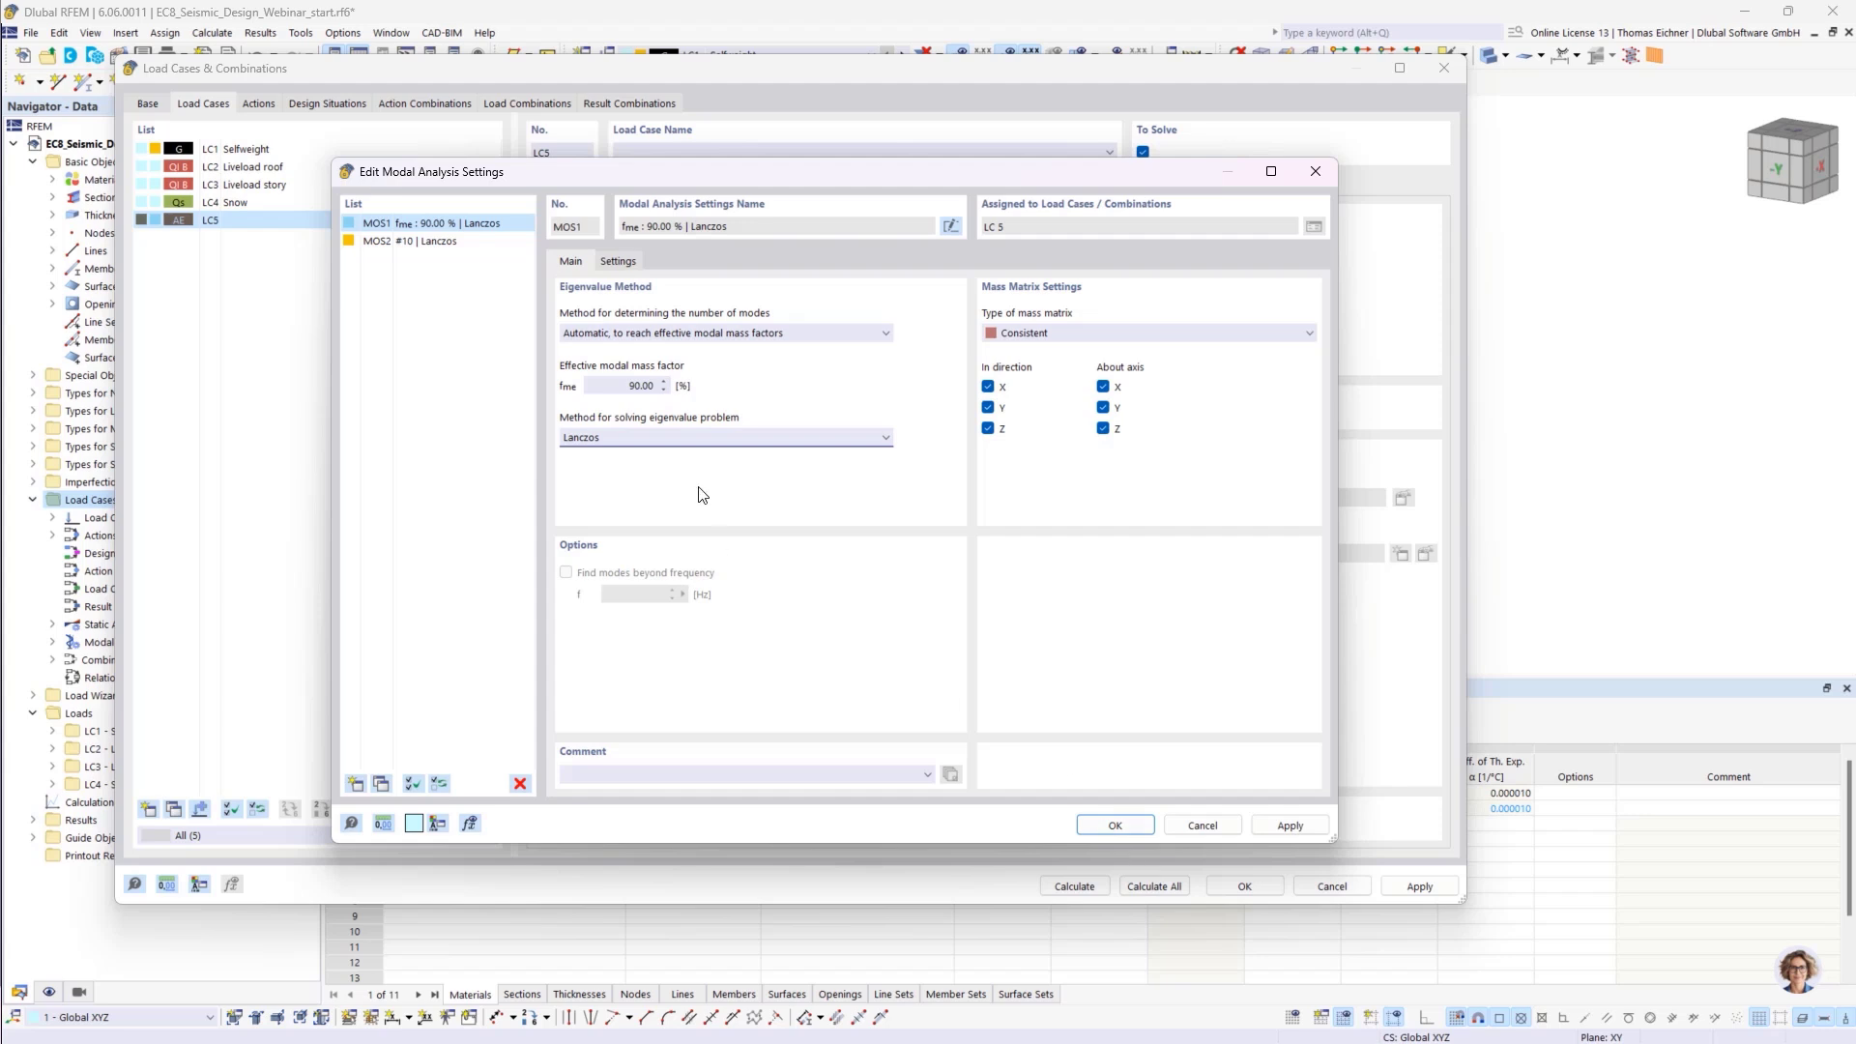
left_click(700, 441)
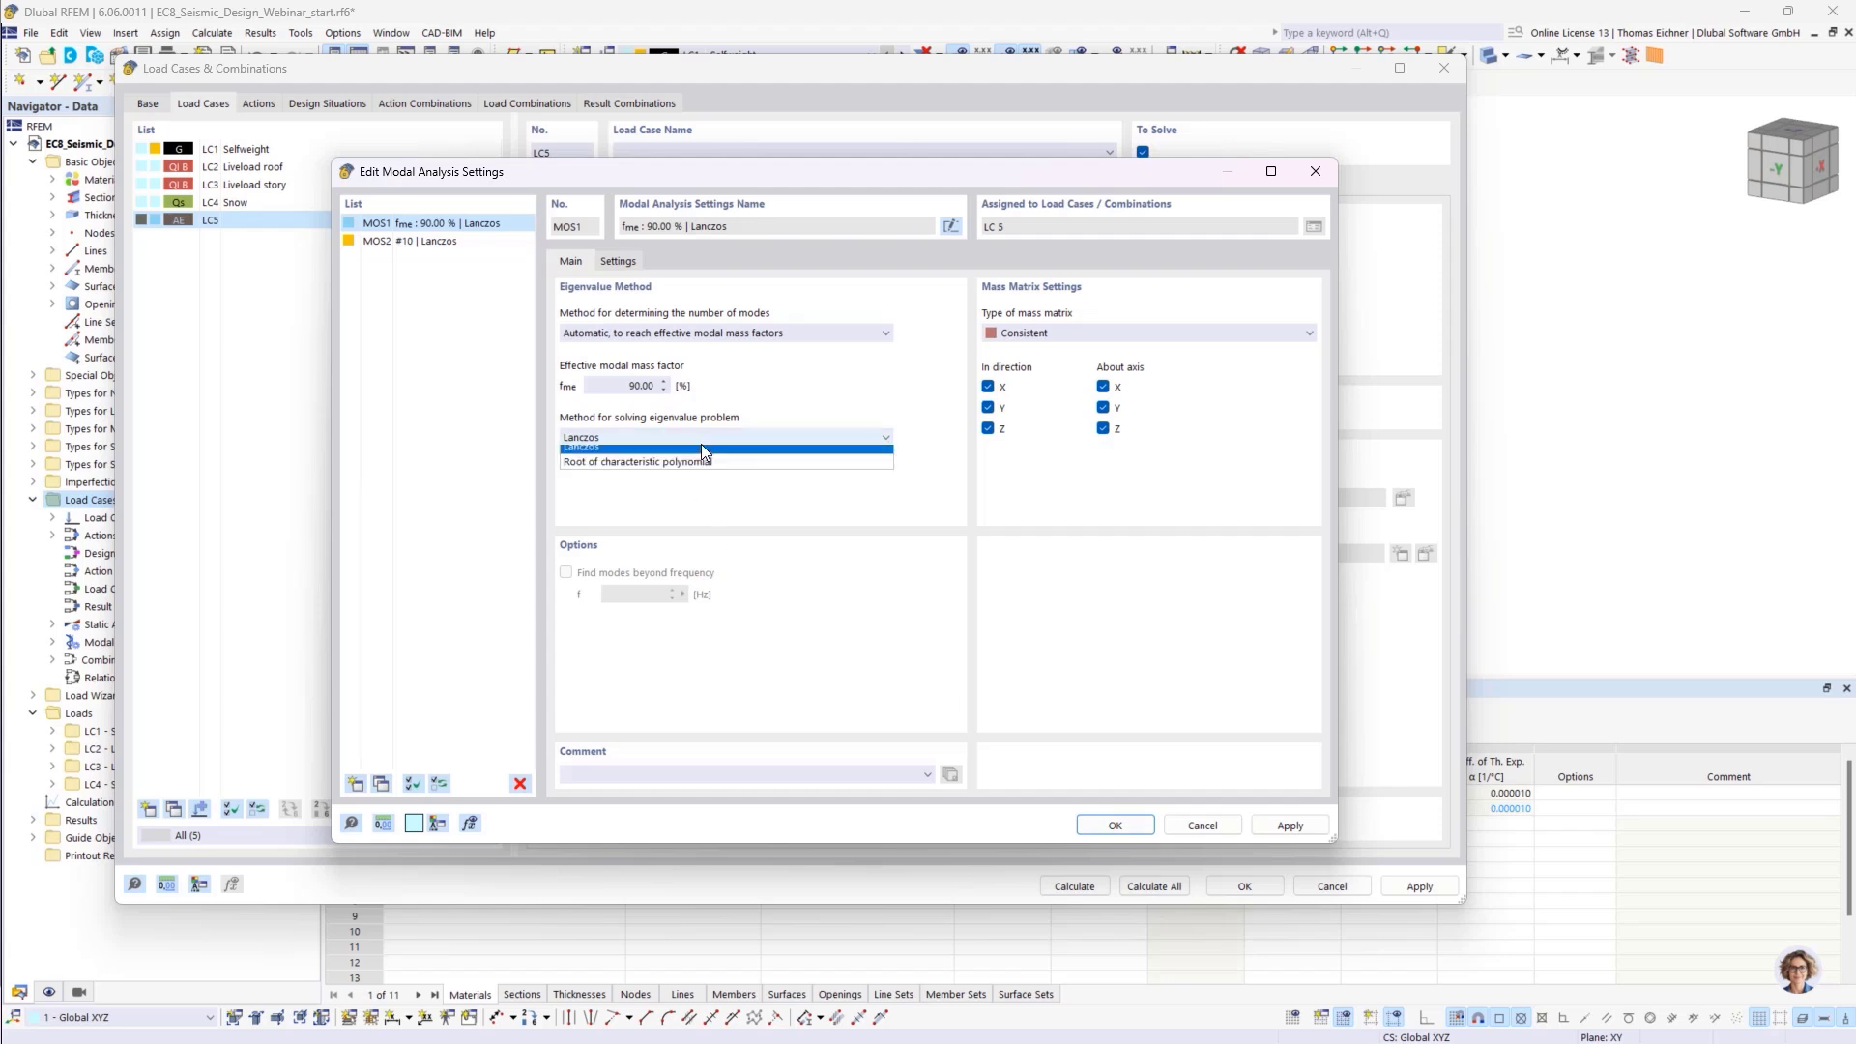
left_click(651, 432)
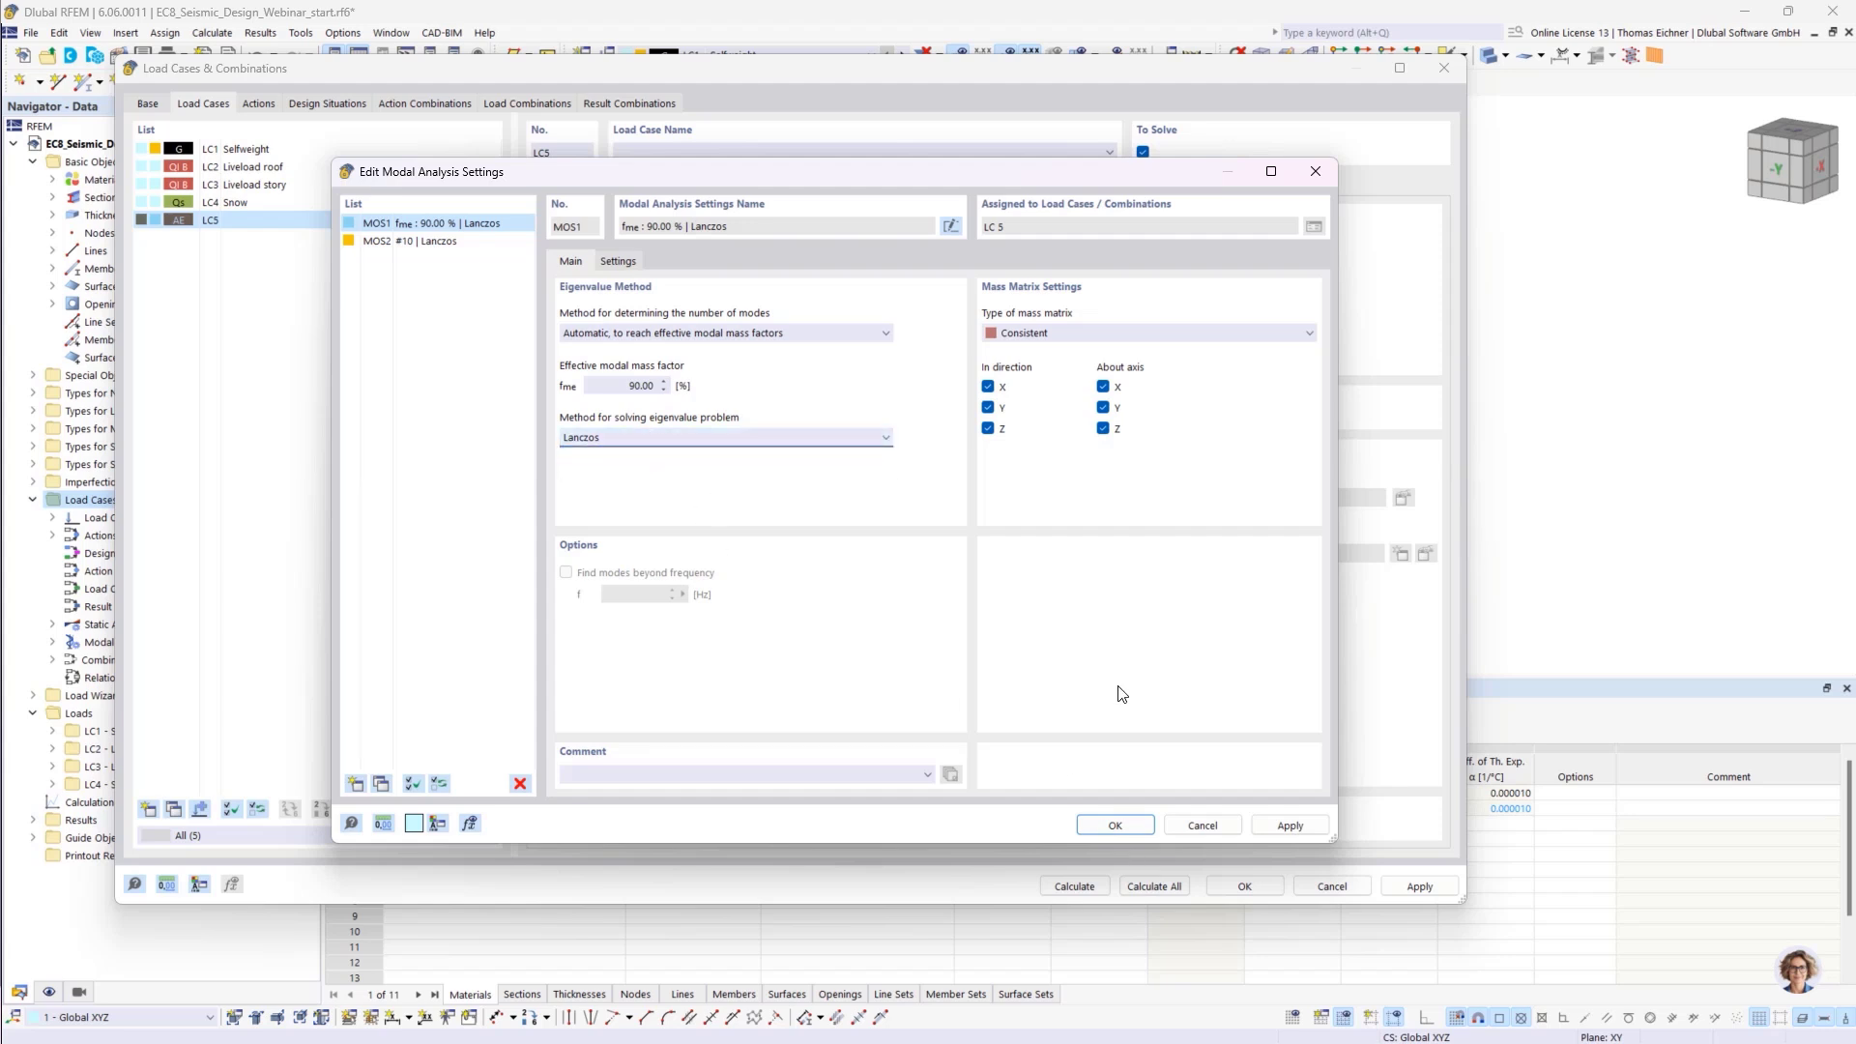
left_click(1107, 829)
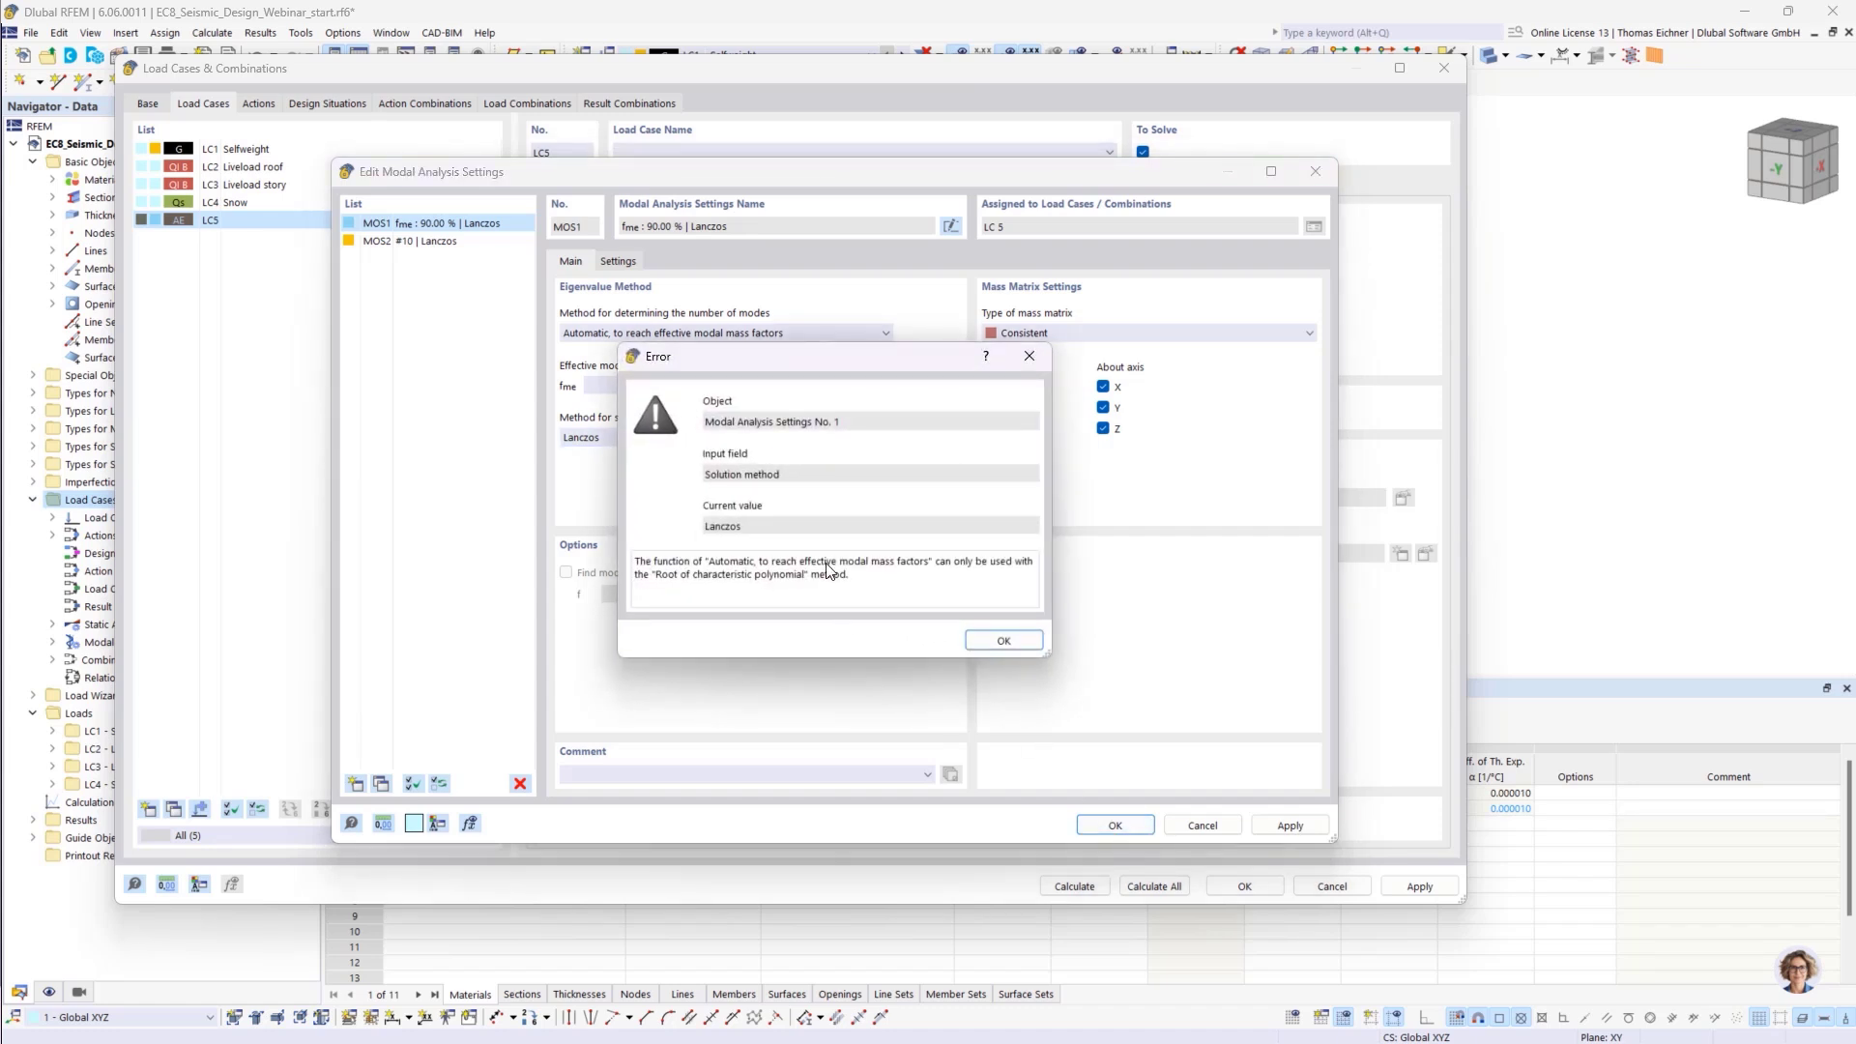
left_click_drag(866, 355, 1249, 430)
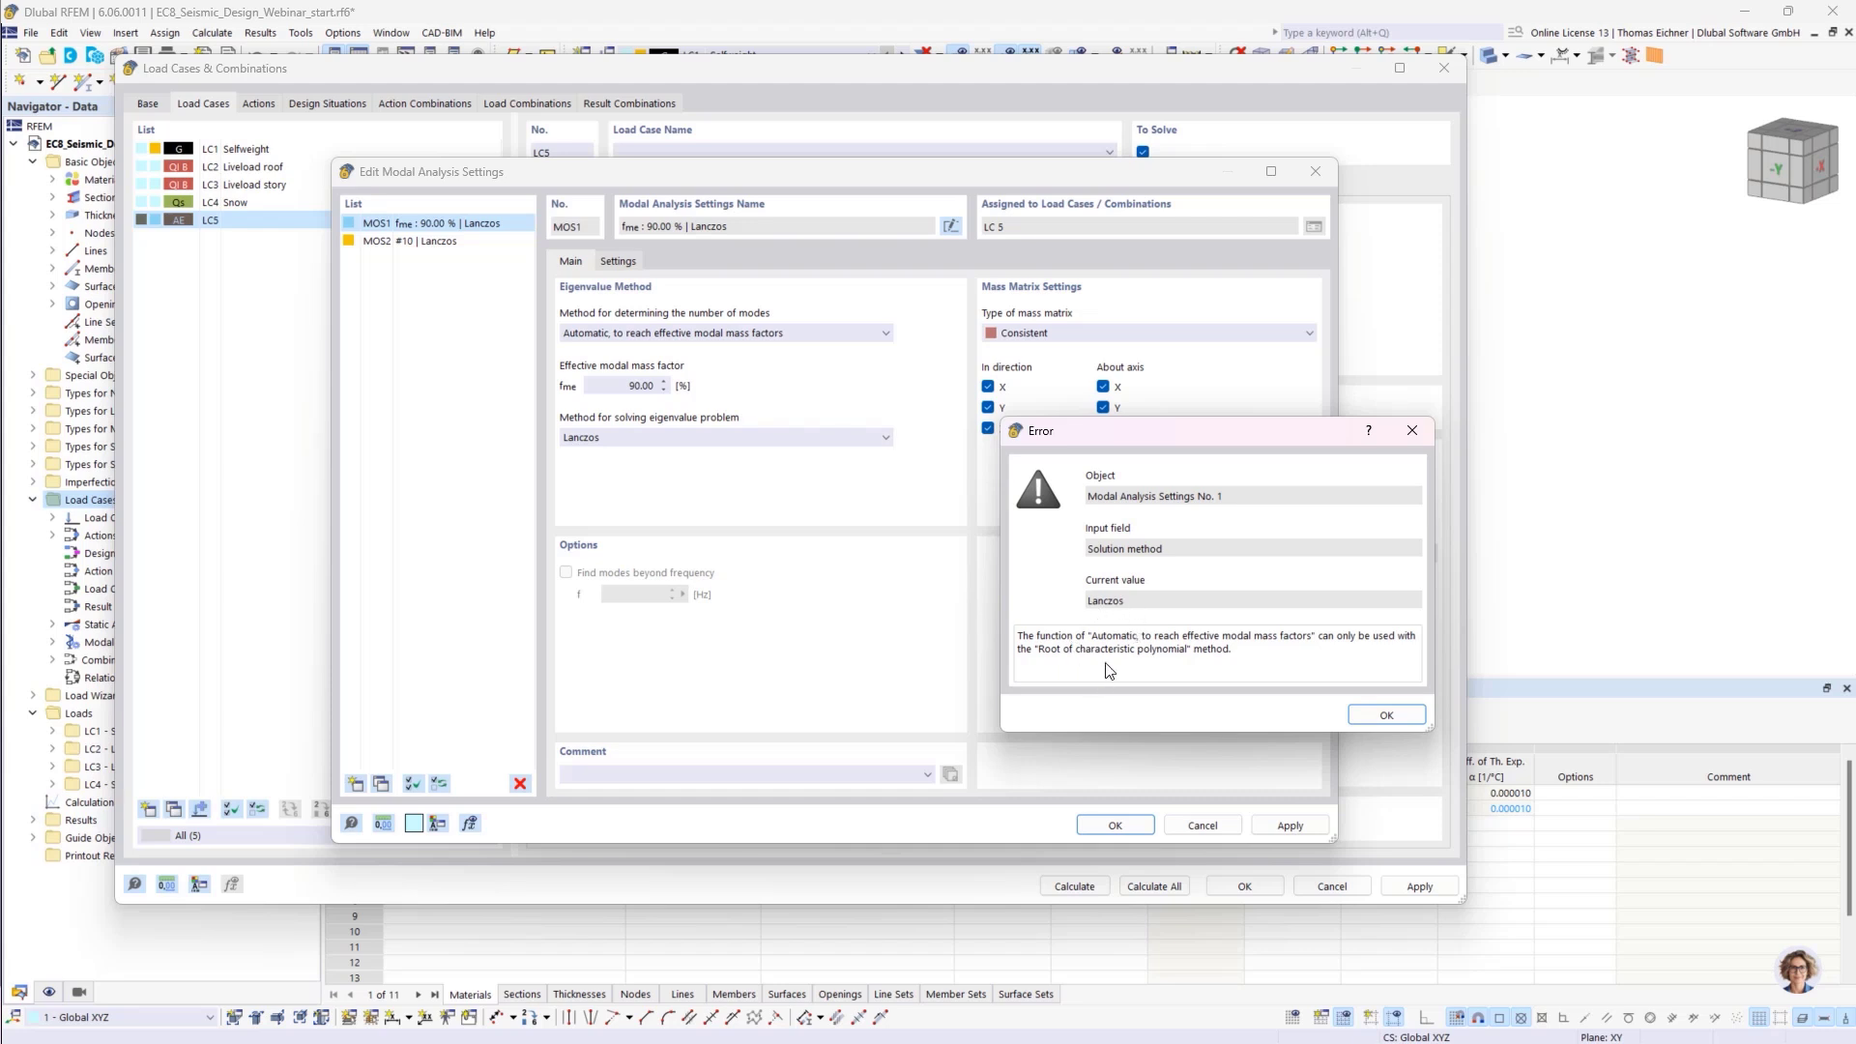
left_click(1412, 430)
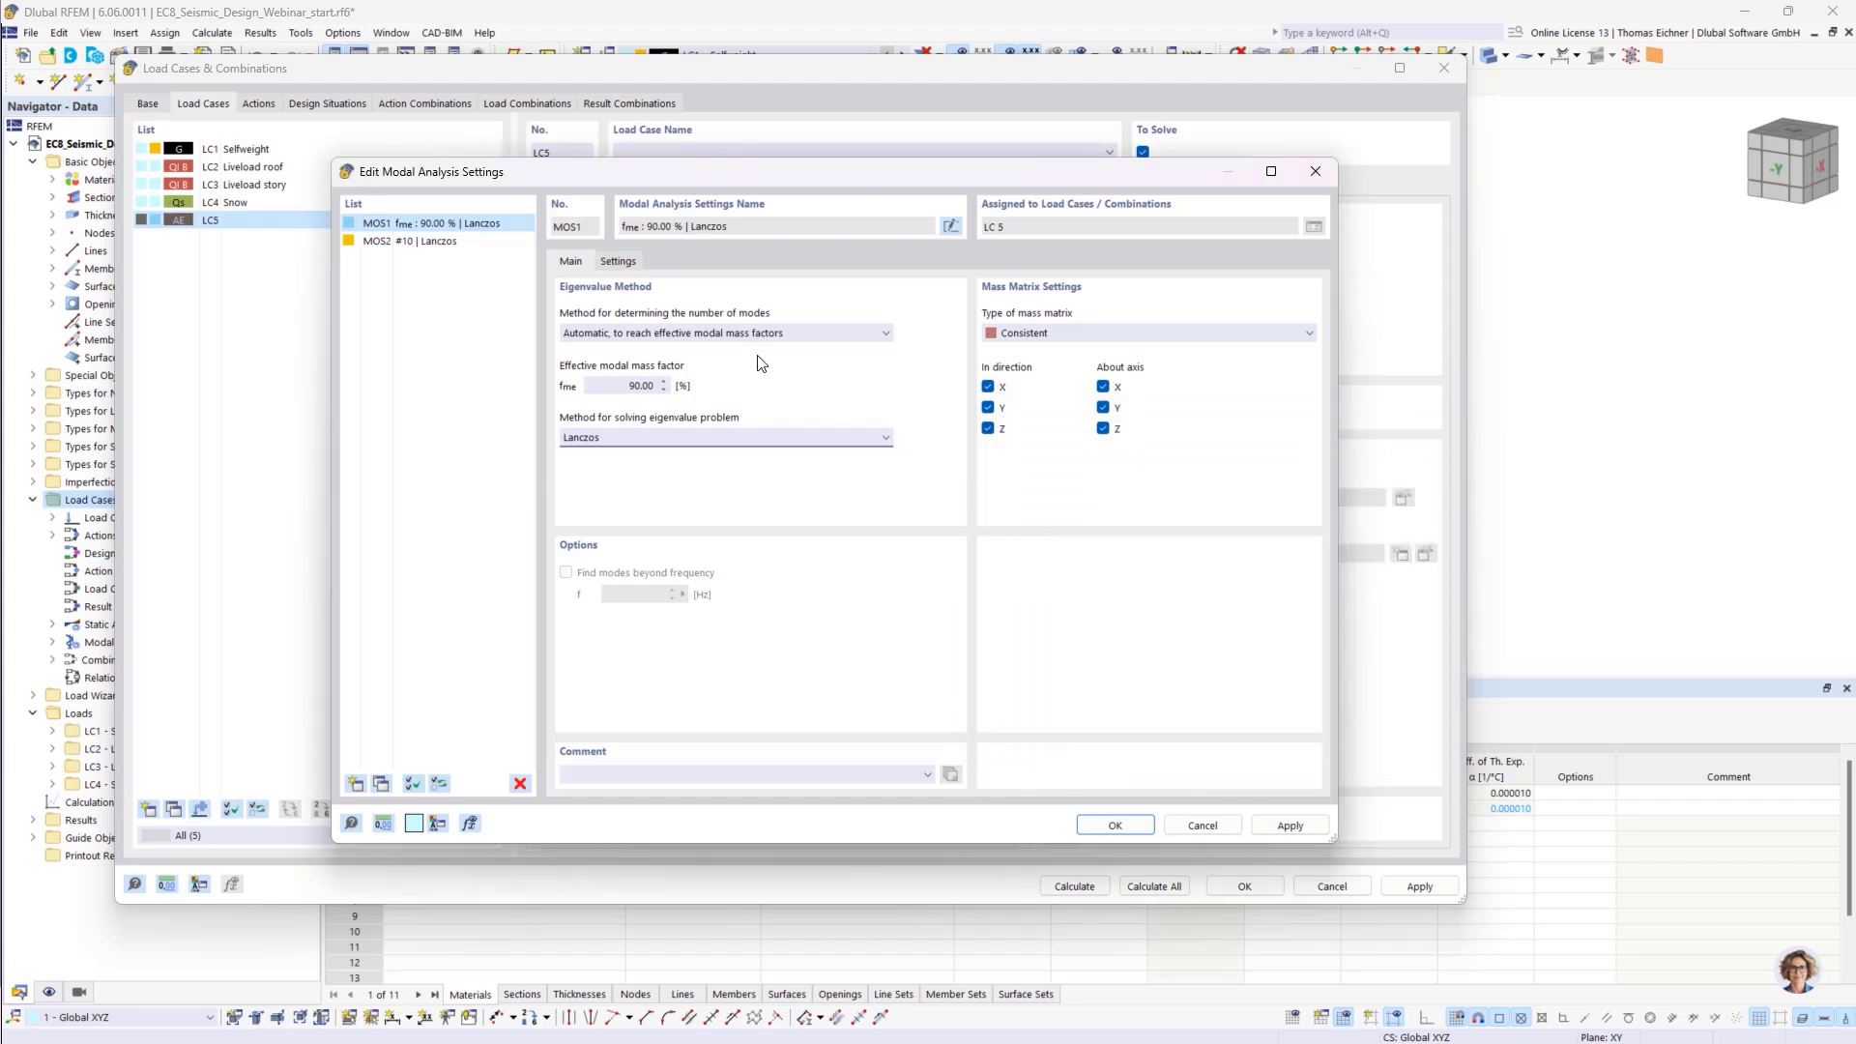
Try the automatic method to reach a maximum natural frequency in MOS1, and inspect its frequency limit
left_click(694, 334)
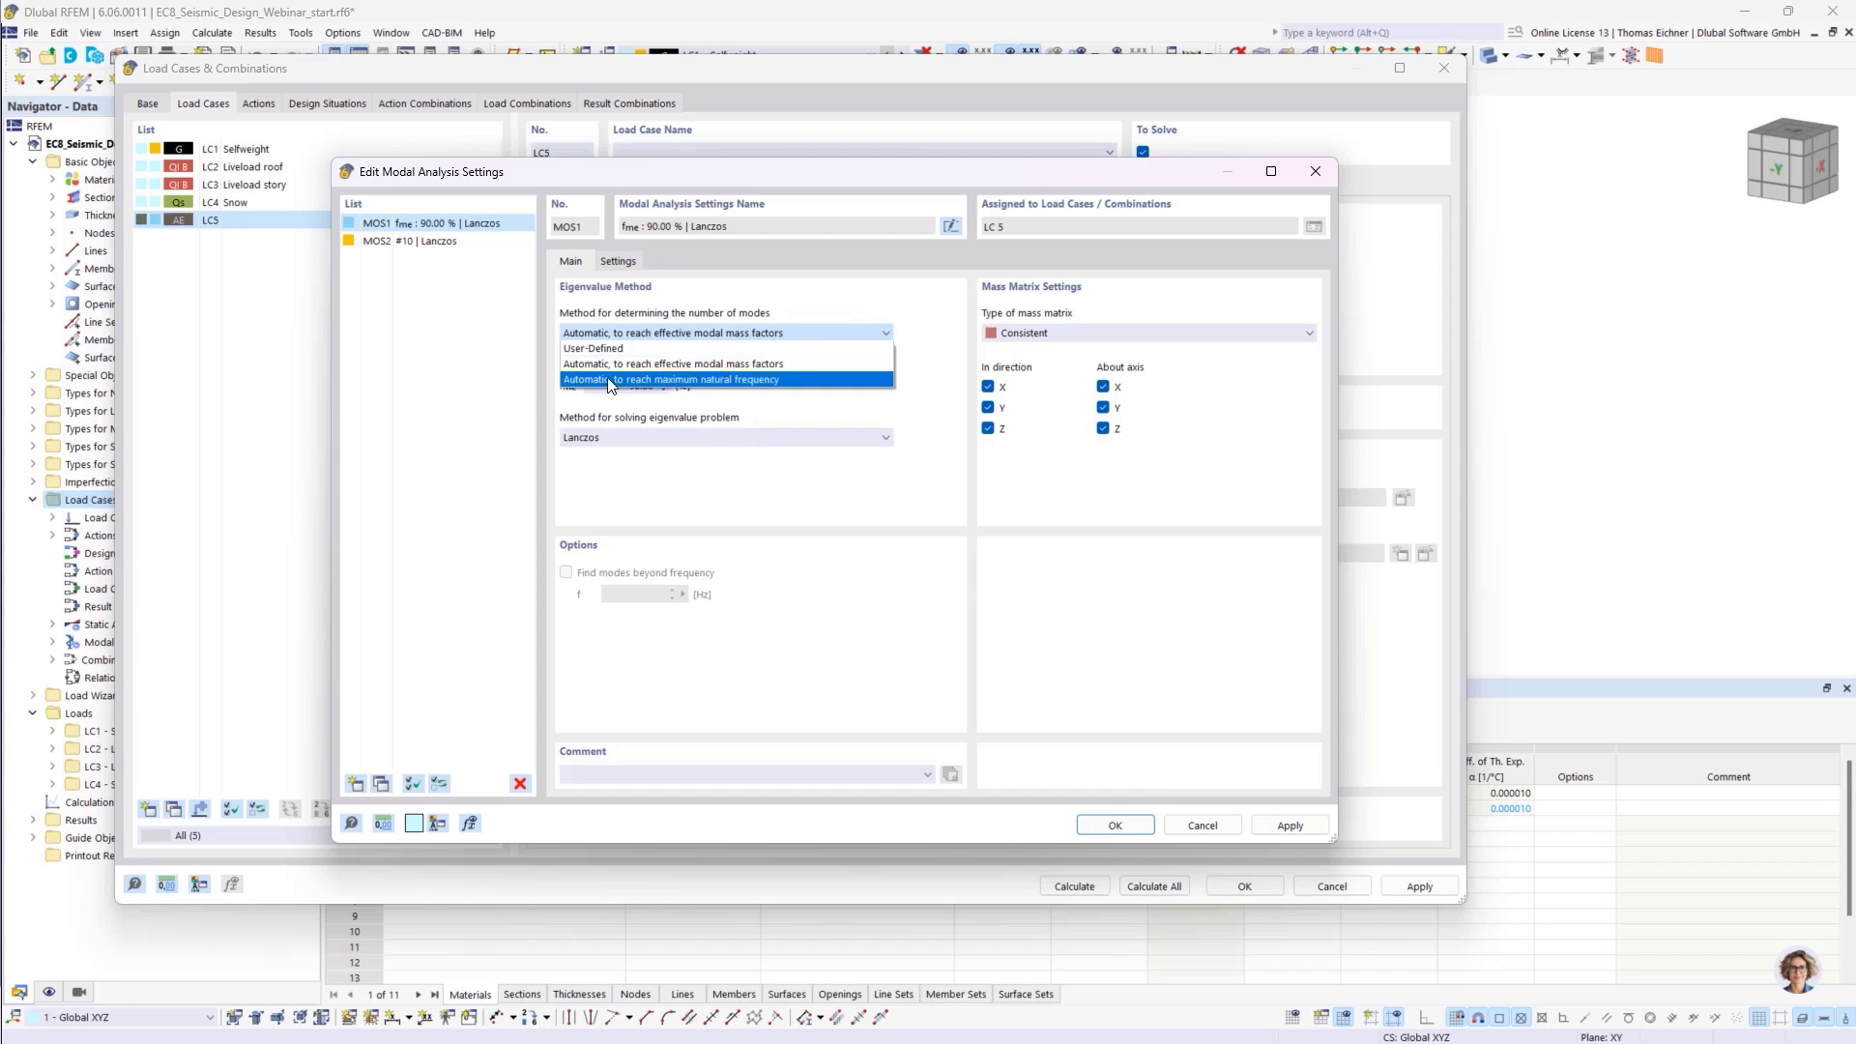
left_click(682, 372)
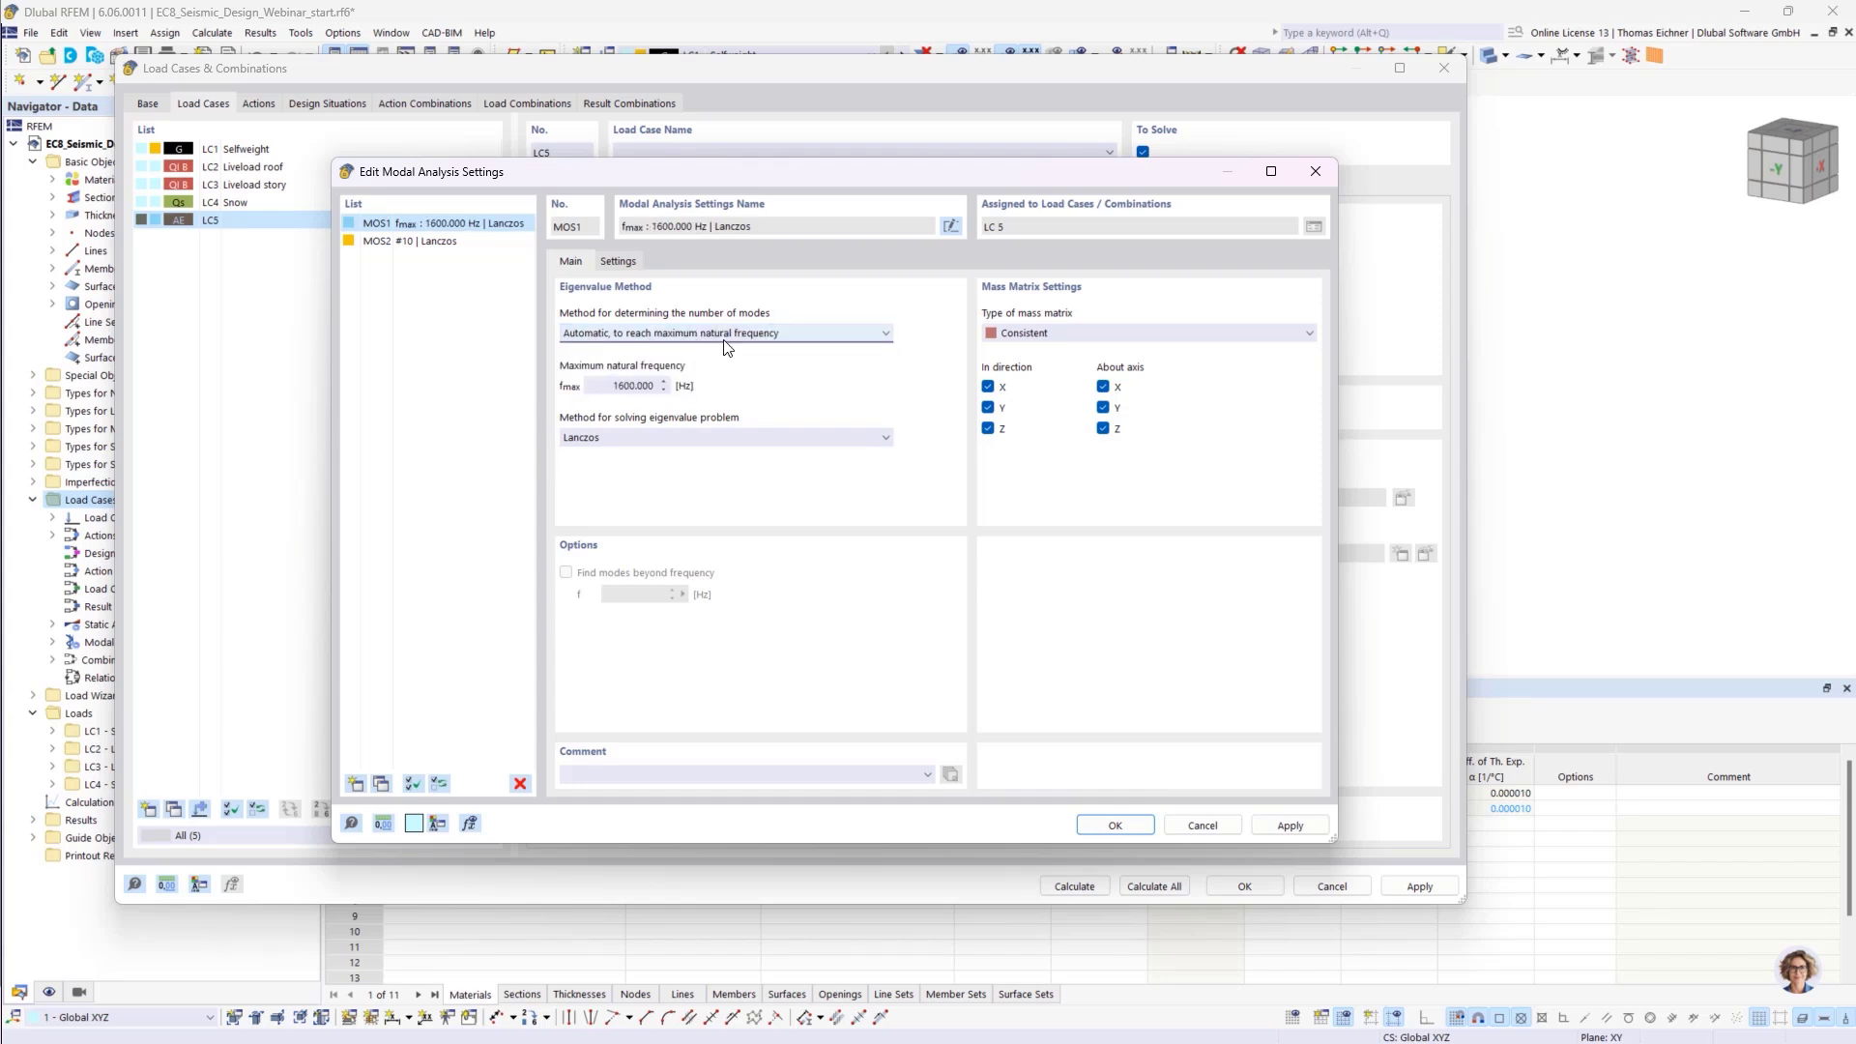
double_click(638, 385)
left_click(601, 386)
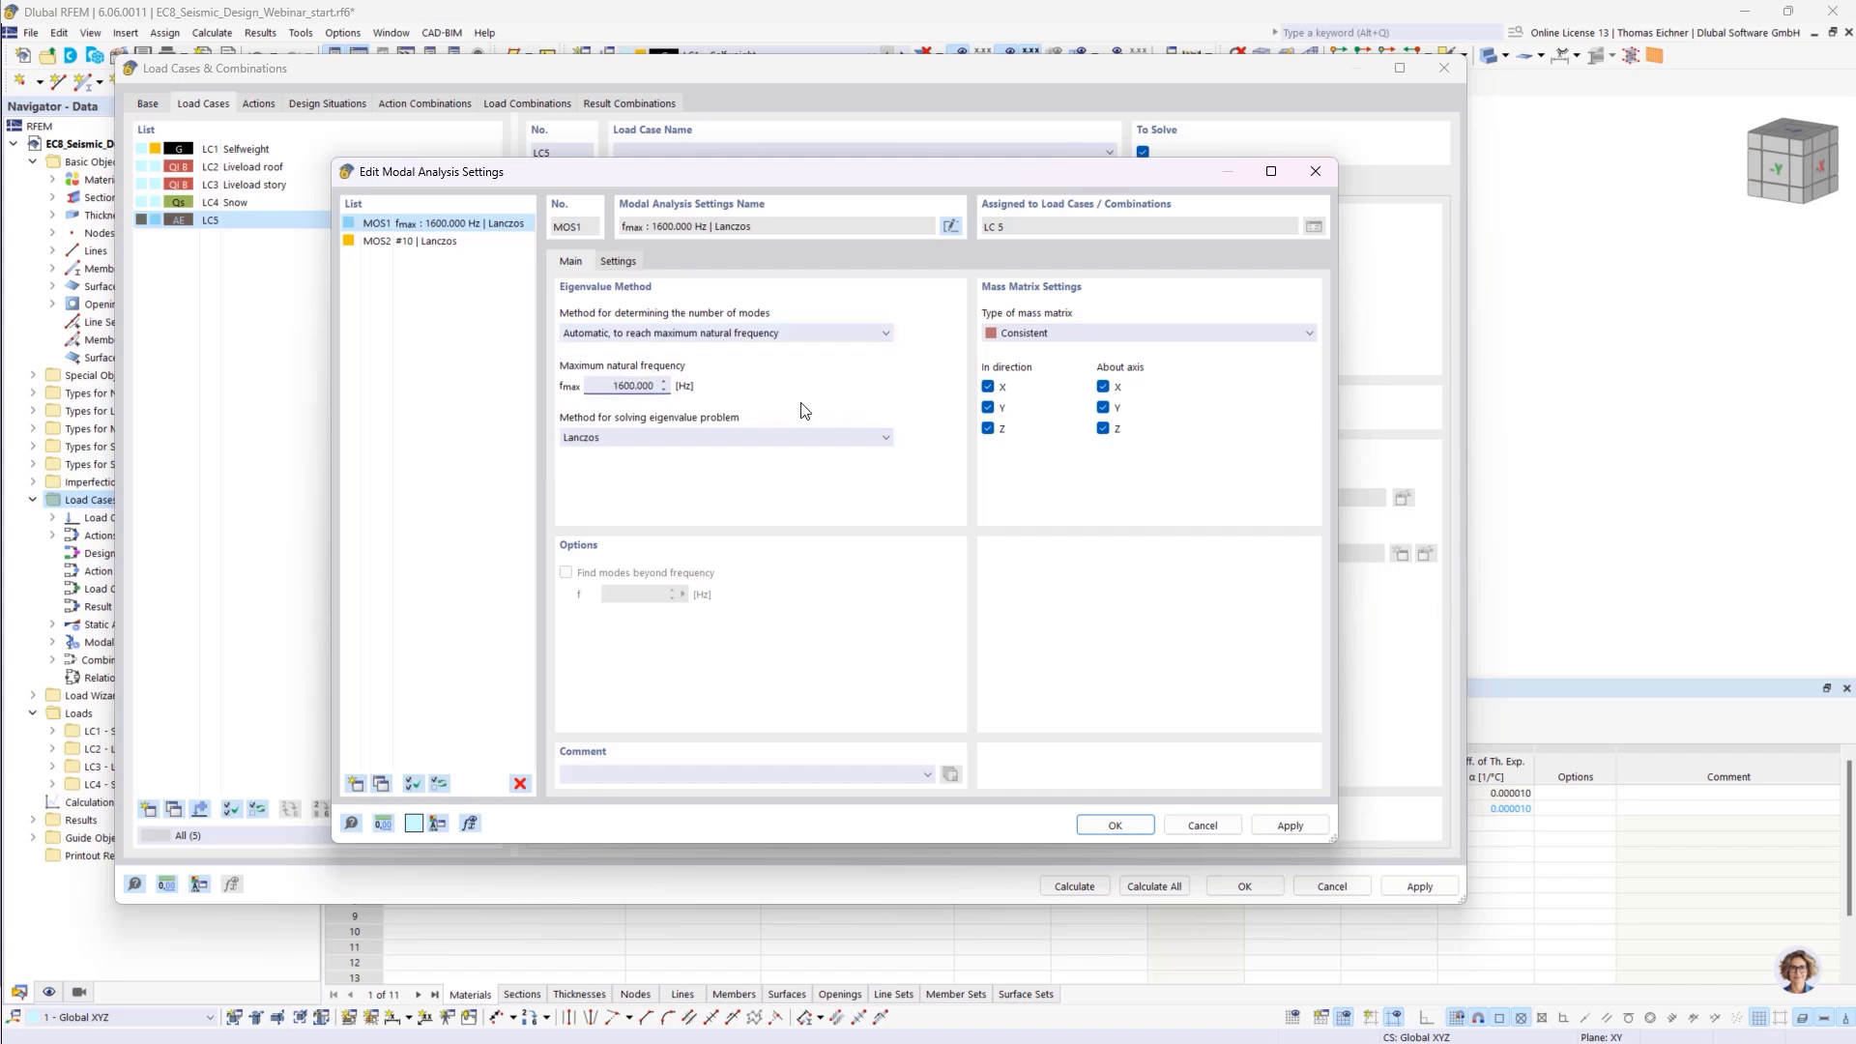
left_click_drag(605, 387, 677, 389)
Return the method for determining the number of modes to User-Defined, keeping 4 modes
left_click(779, 334)
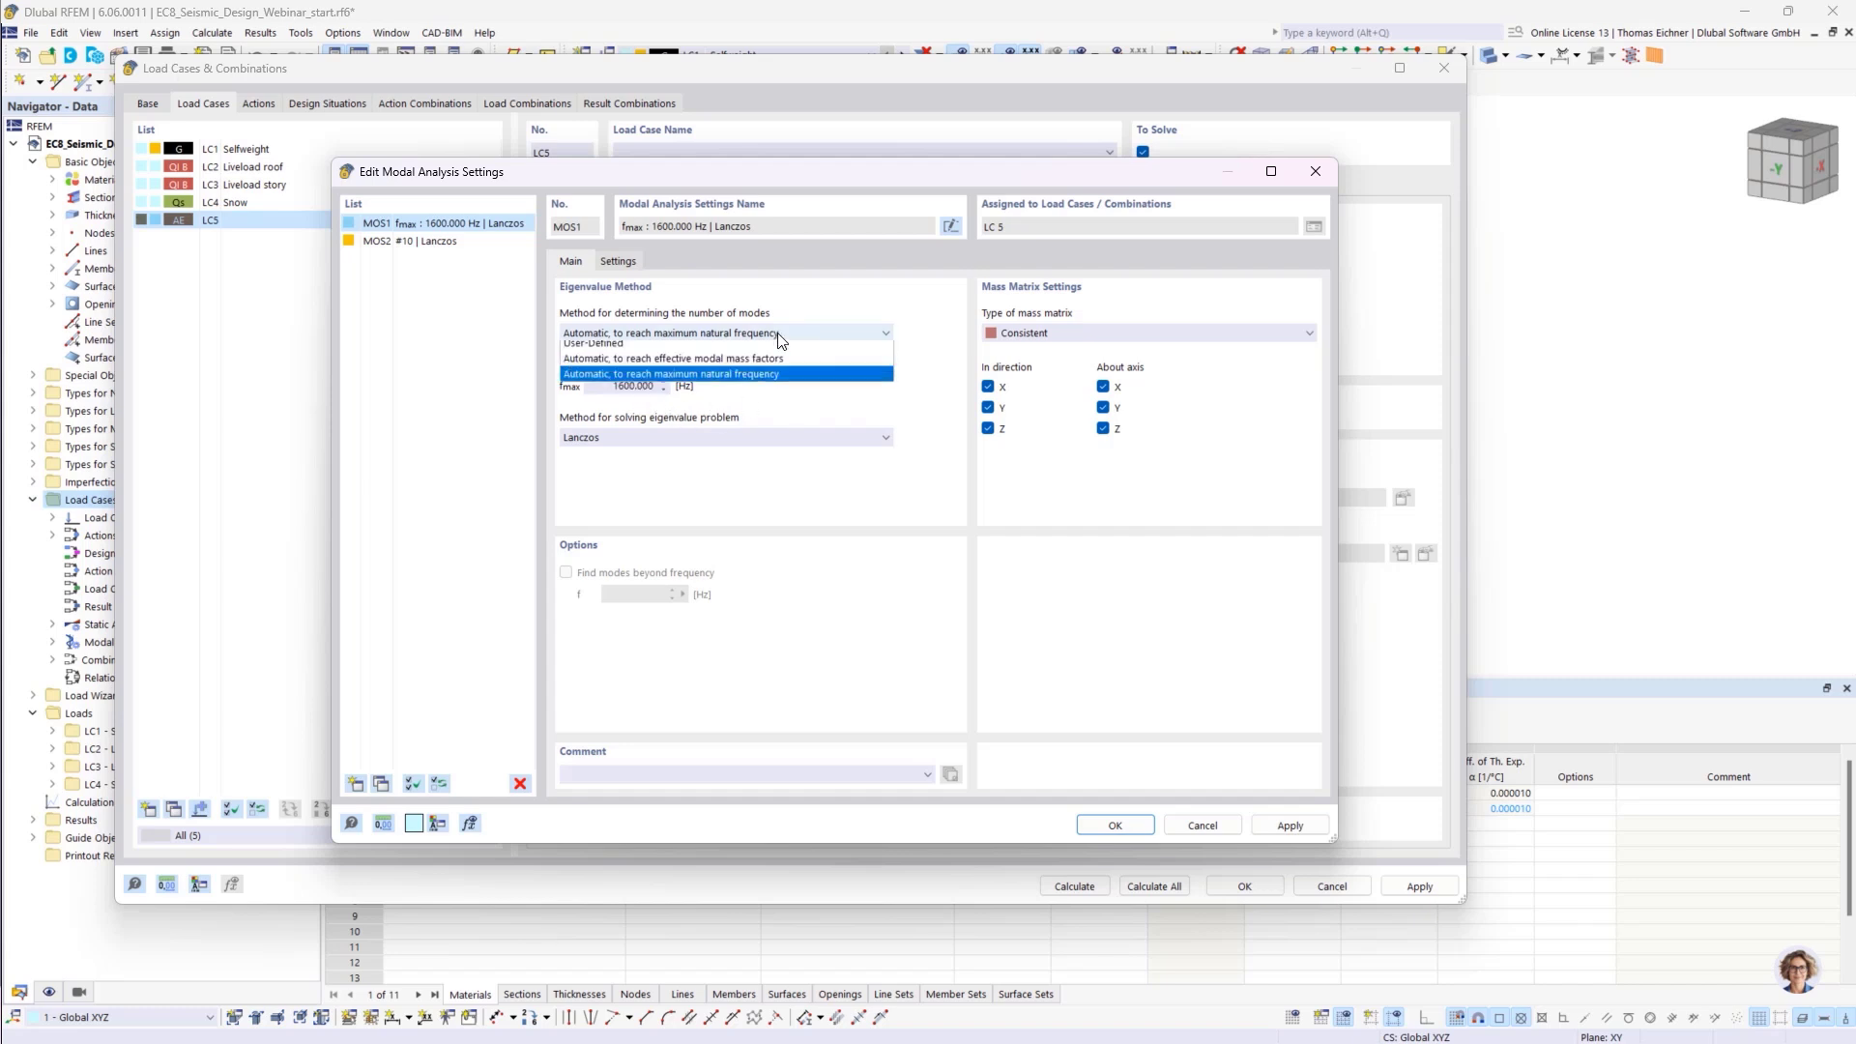
left_click(590, 348)
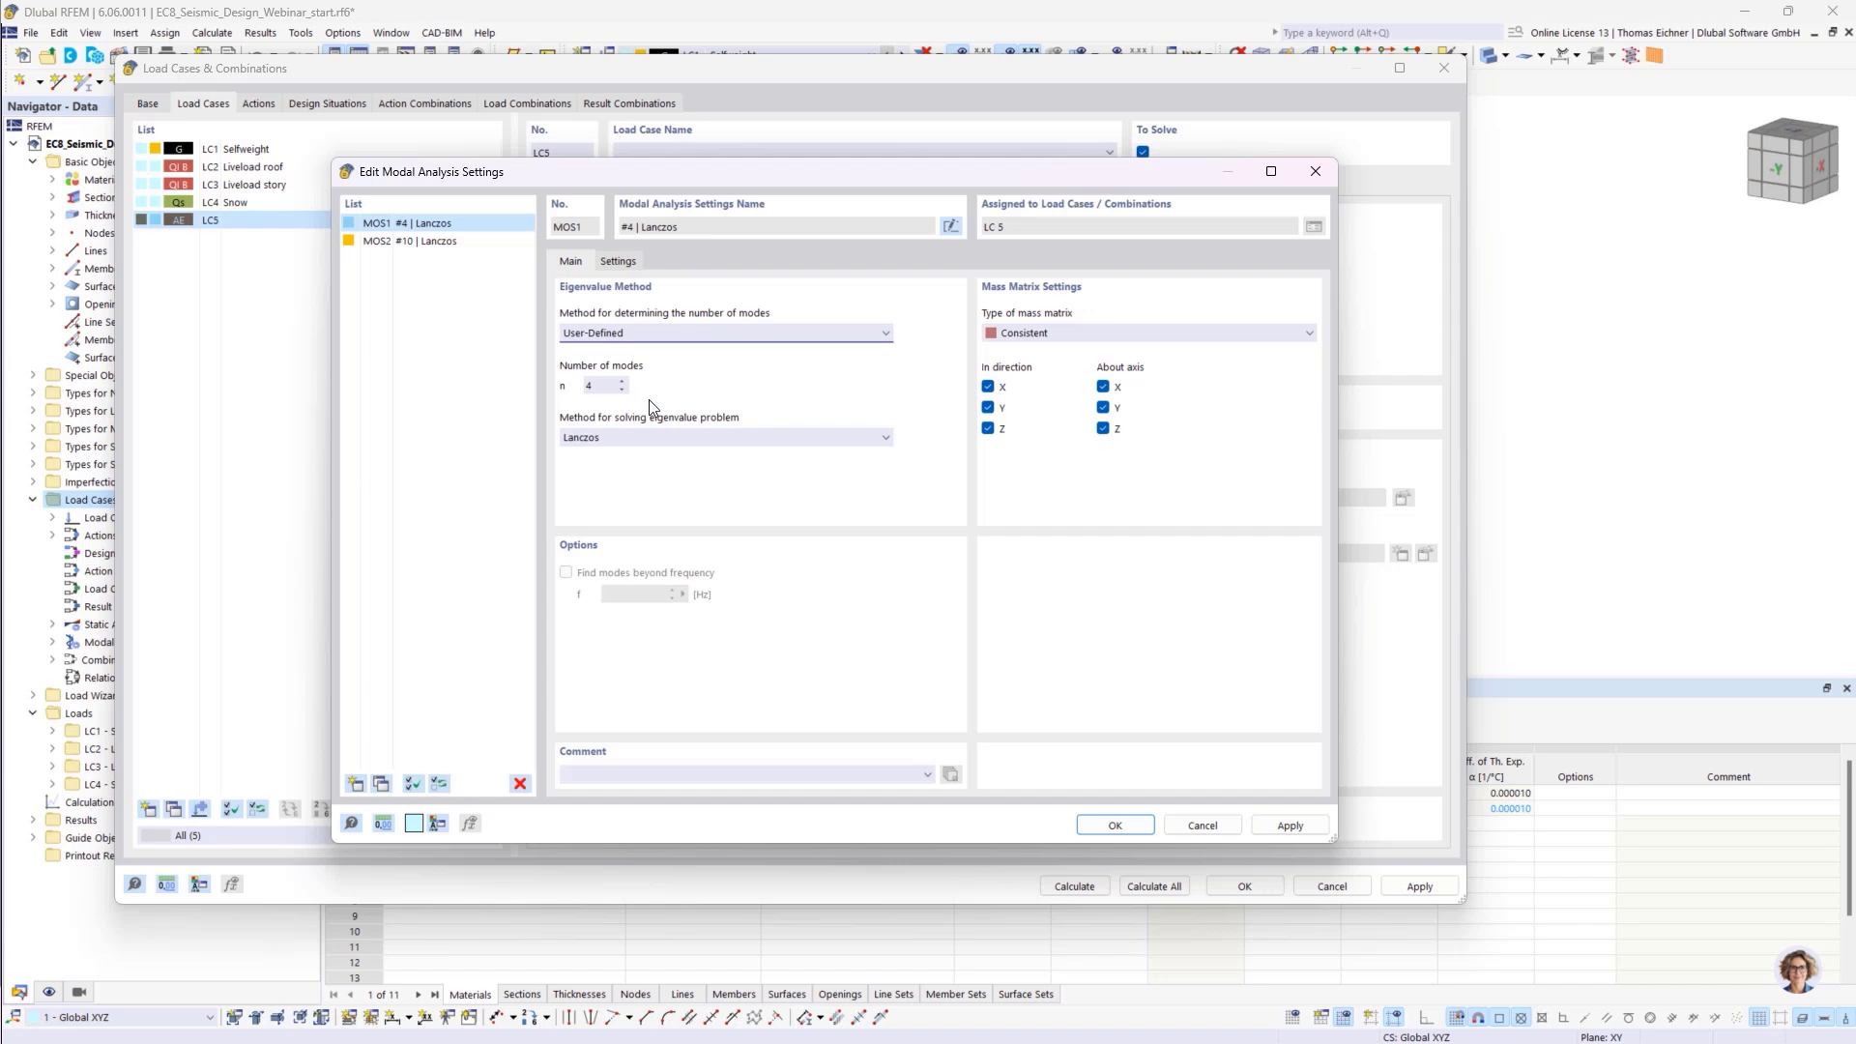
left_click(599, 386)
left_click_drag(599, 386, 496, 386)
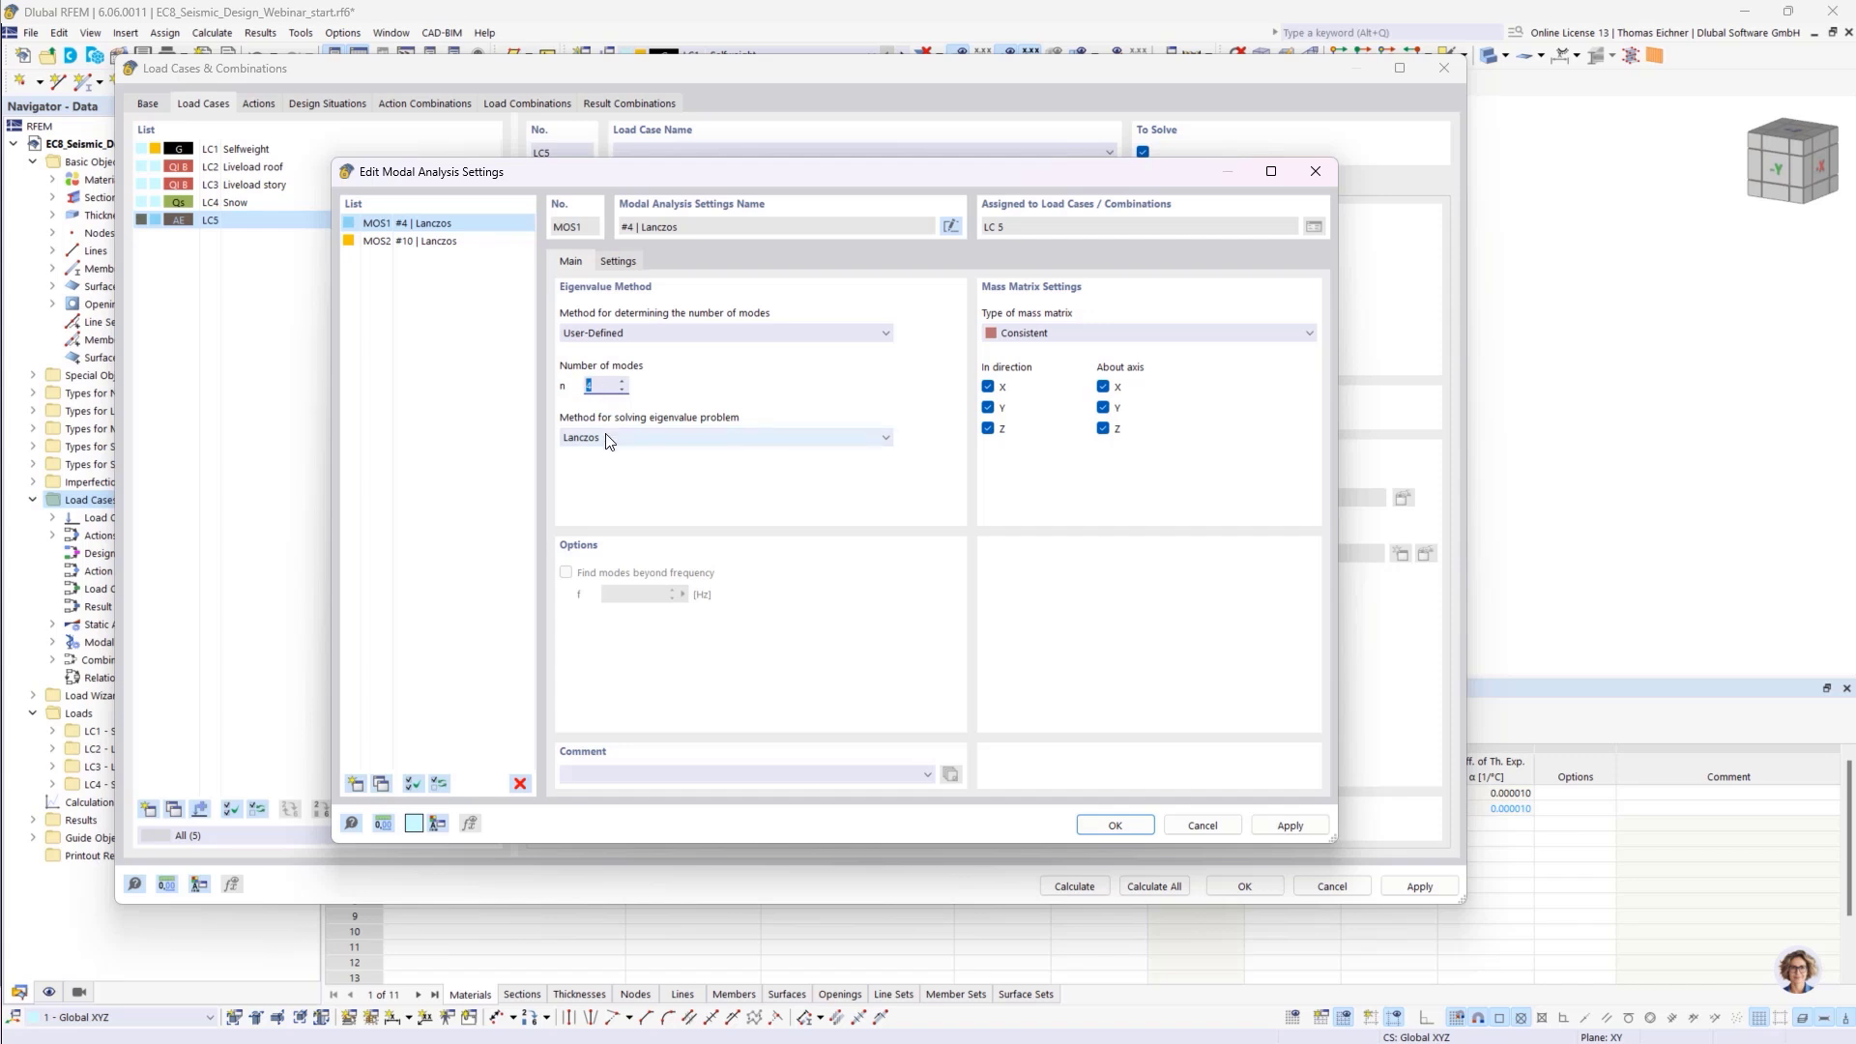
key("Tab")
Limit the masses in MOS1 to the X and Y directions and rotation about the Z axis
left_click_drag(835, 178, 1287, 306)
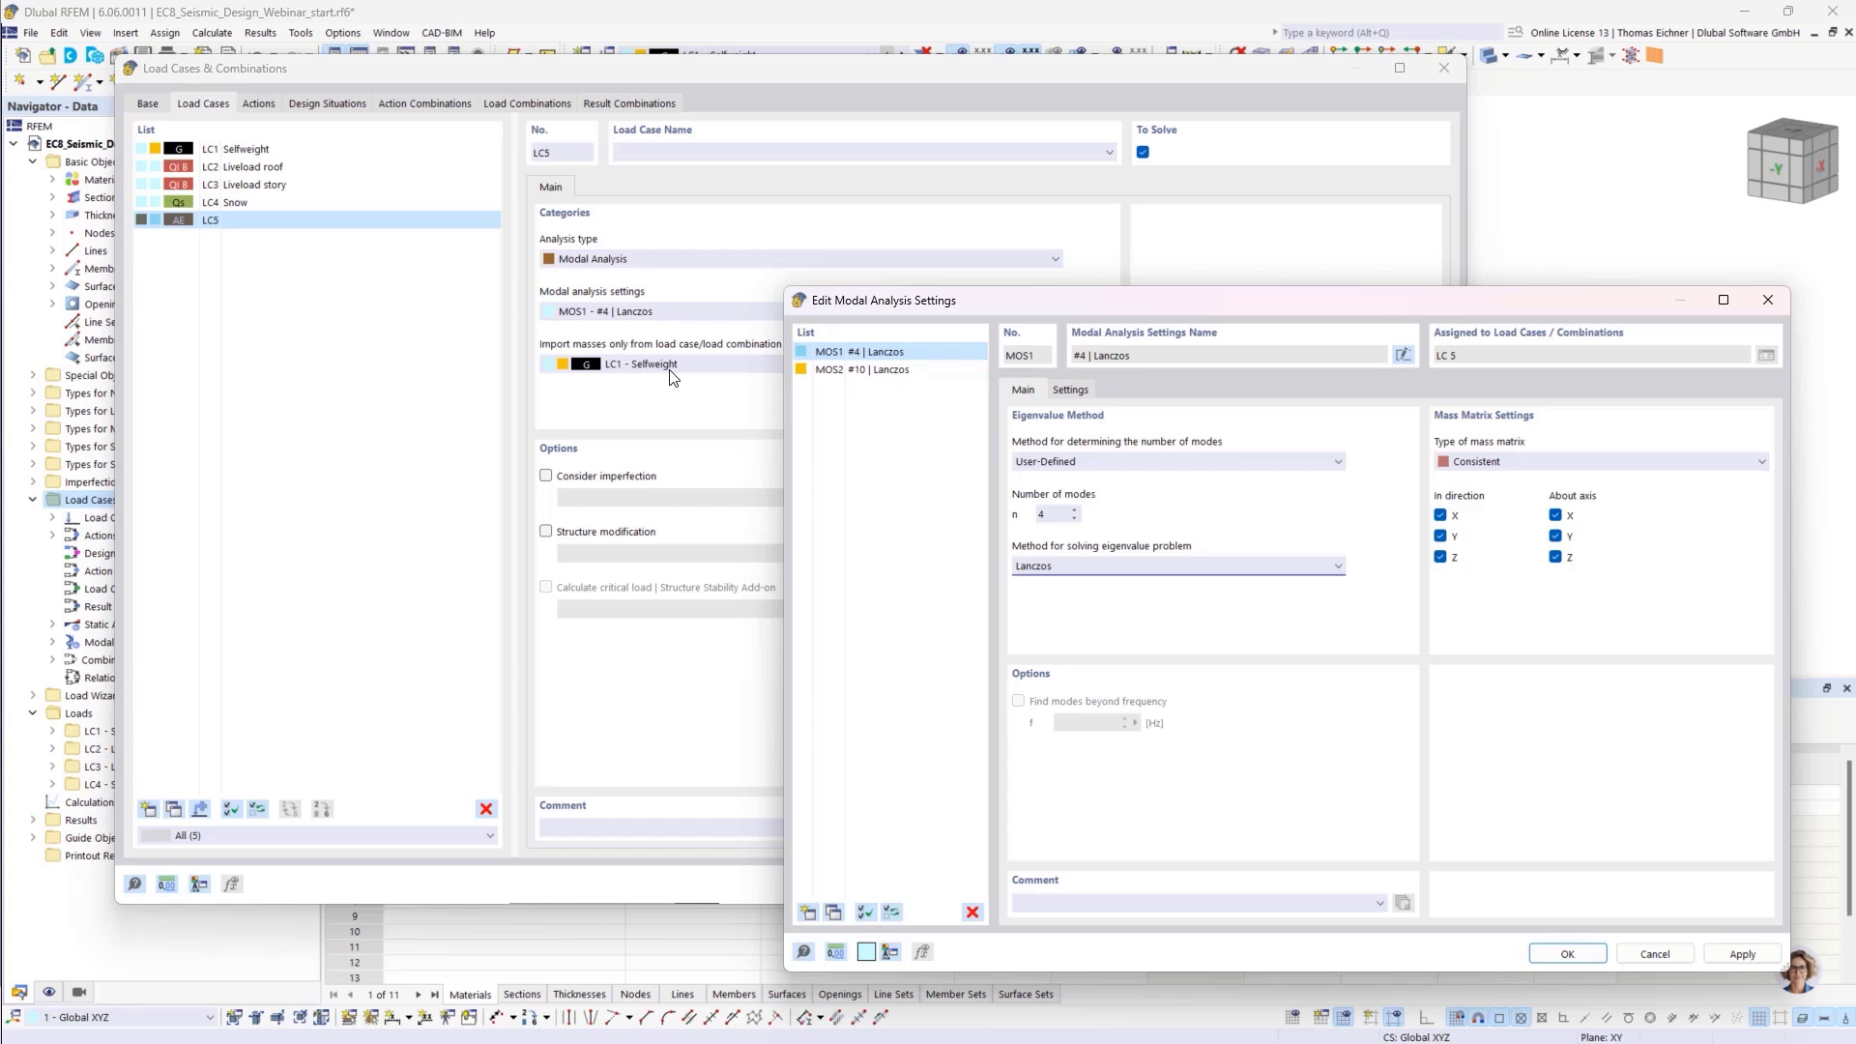
left_click_drag(1095, 303, 696, 183)
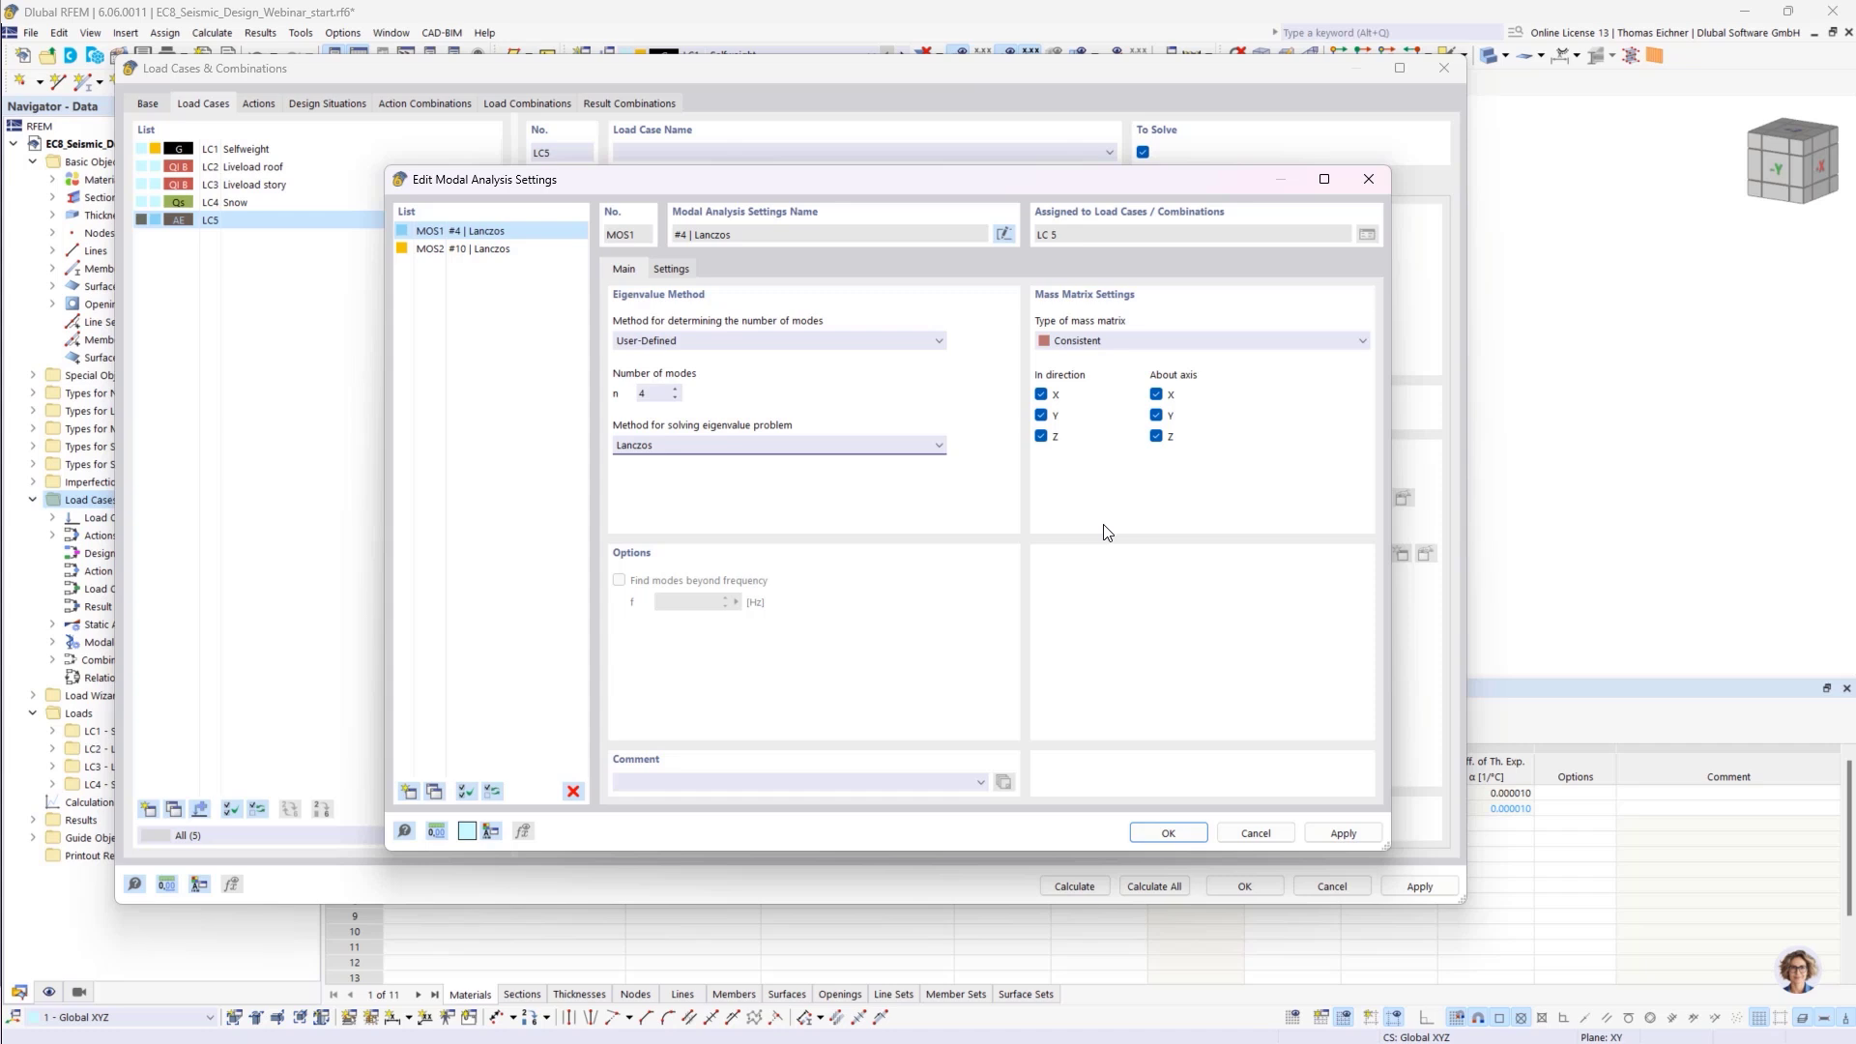
left_click(1041, 435)
left_click(1157, 396)
left_click(1157, 417)
left_click(1157, 439)
Review the mass matrix types and set the type of mass matrix in MOS1 to Diagonal
left_click(1121, 346)
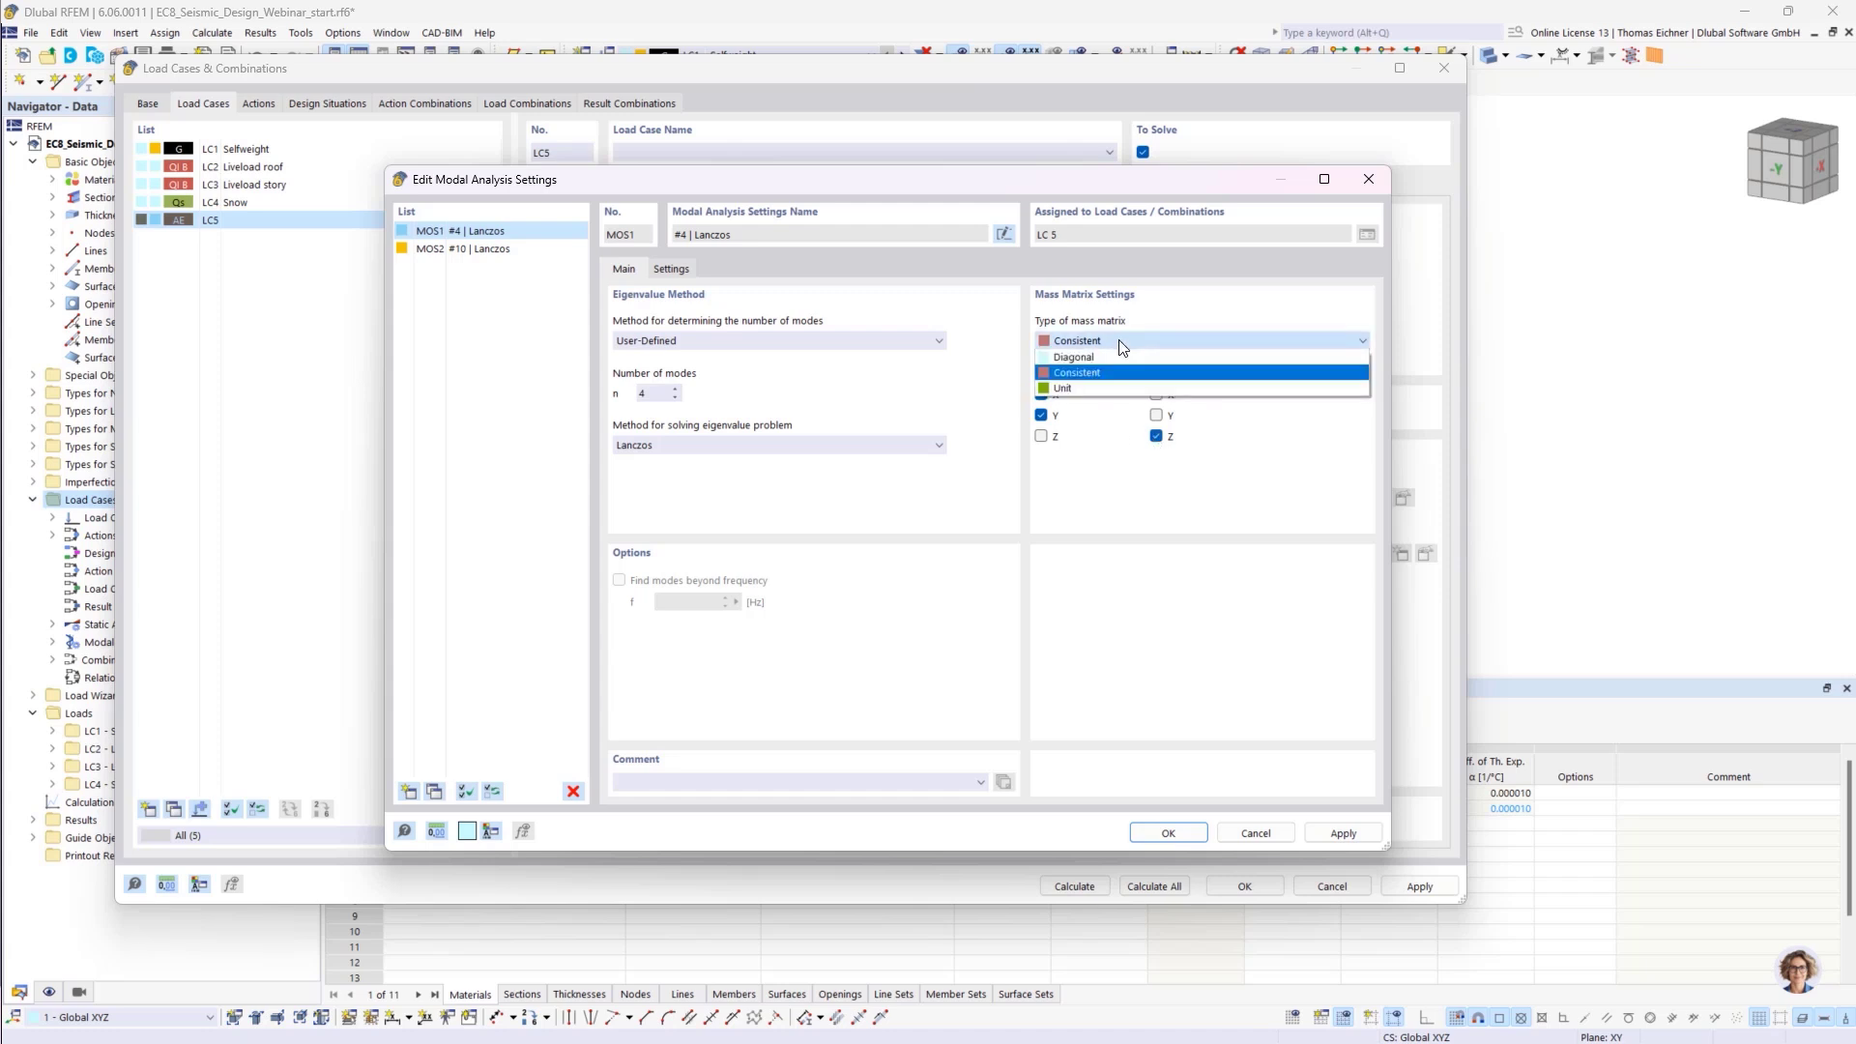
left_click(1122, 346)
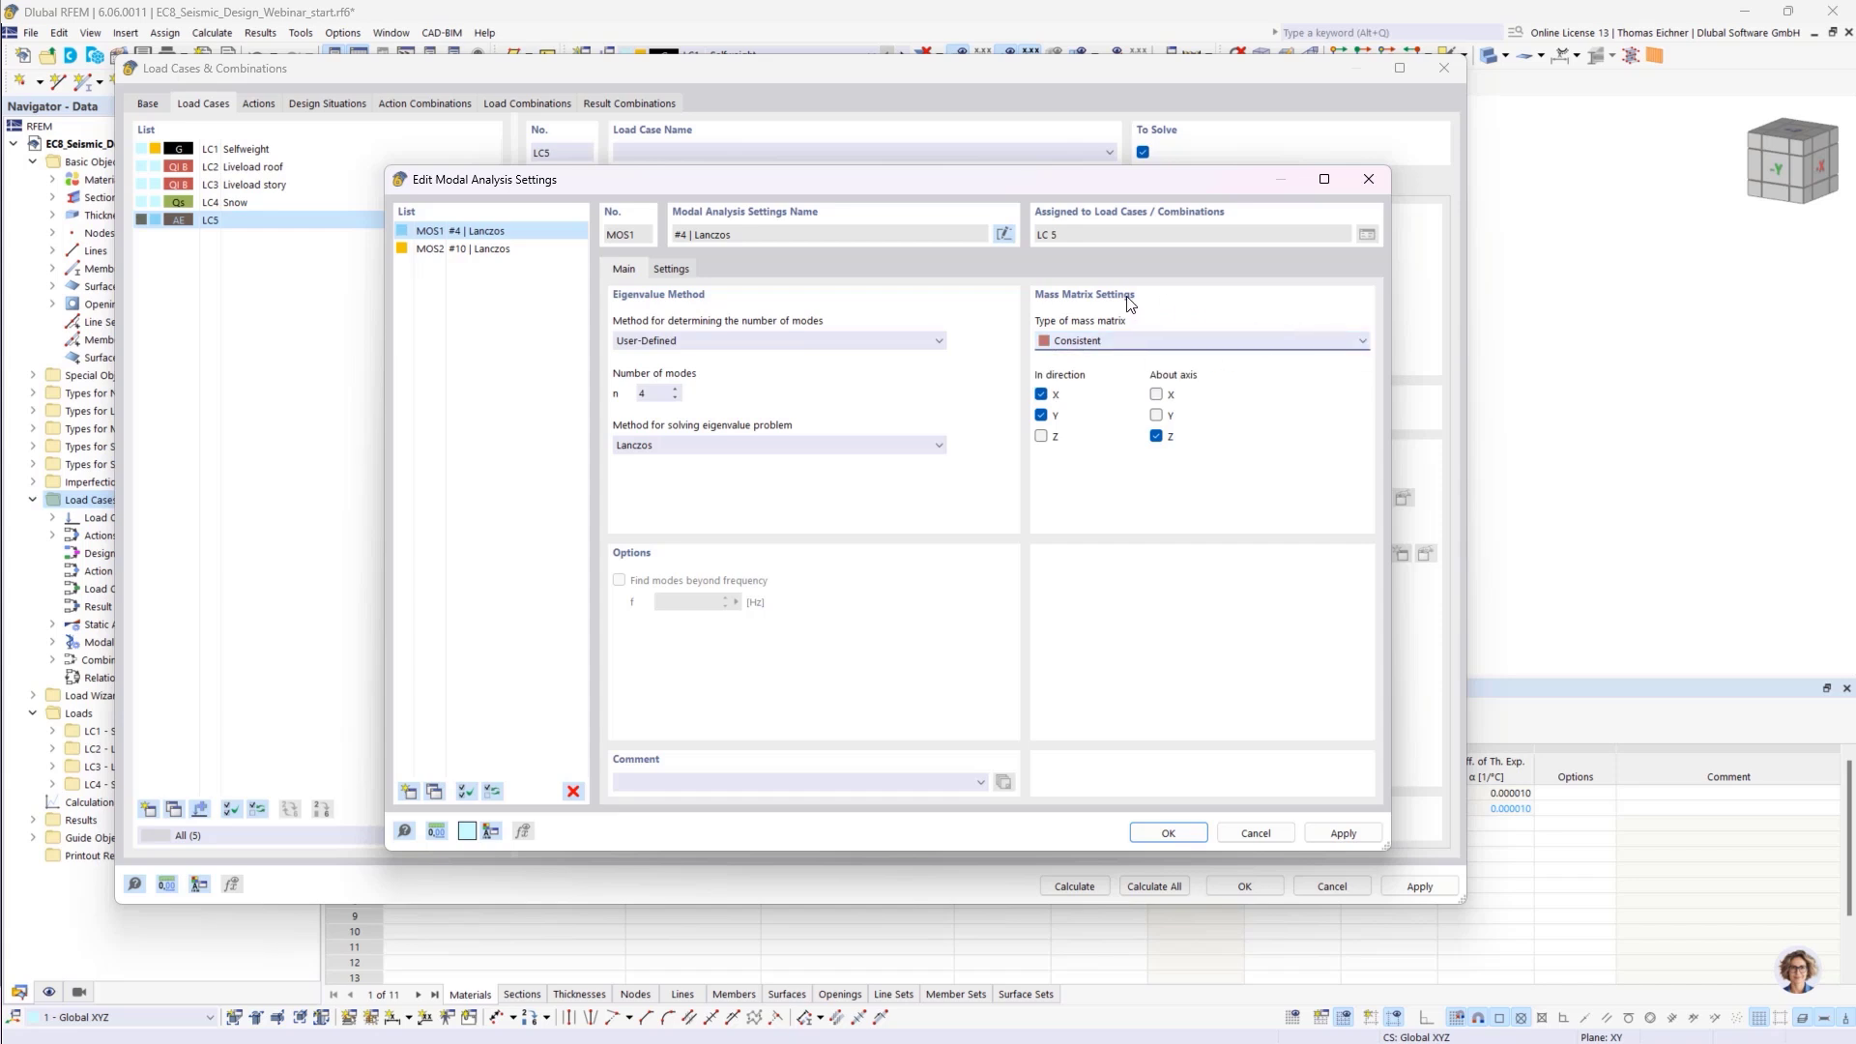
left_click(1156, 343)
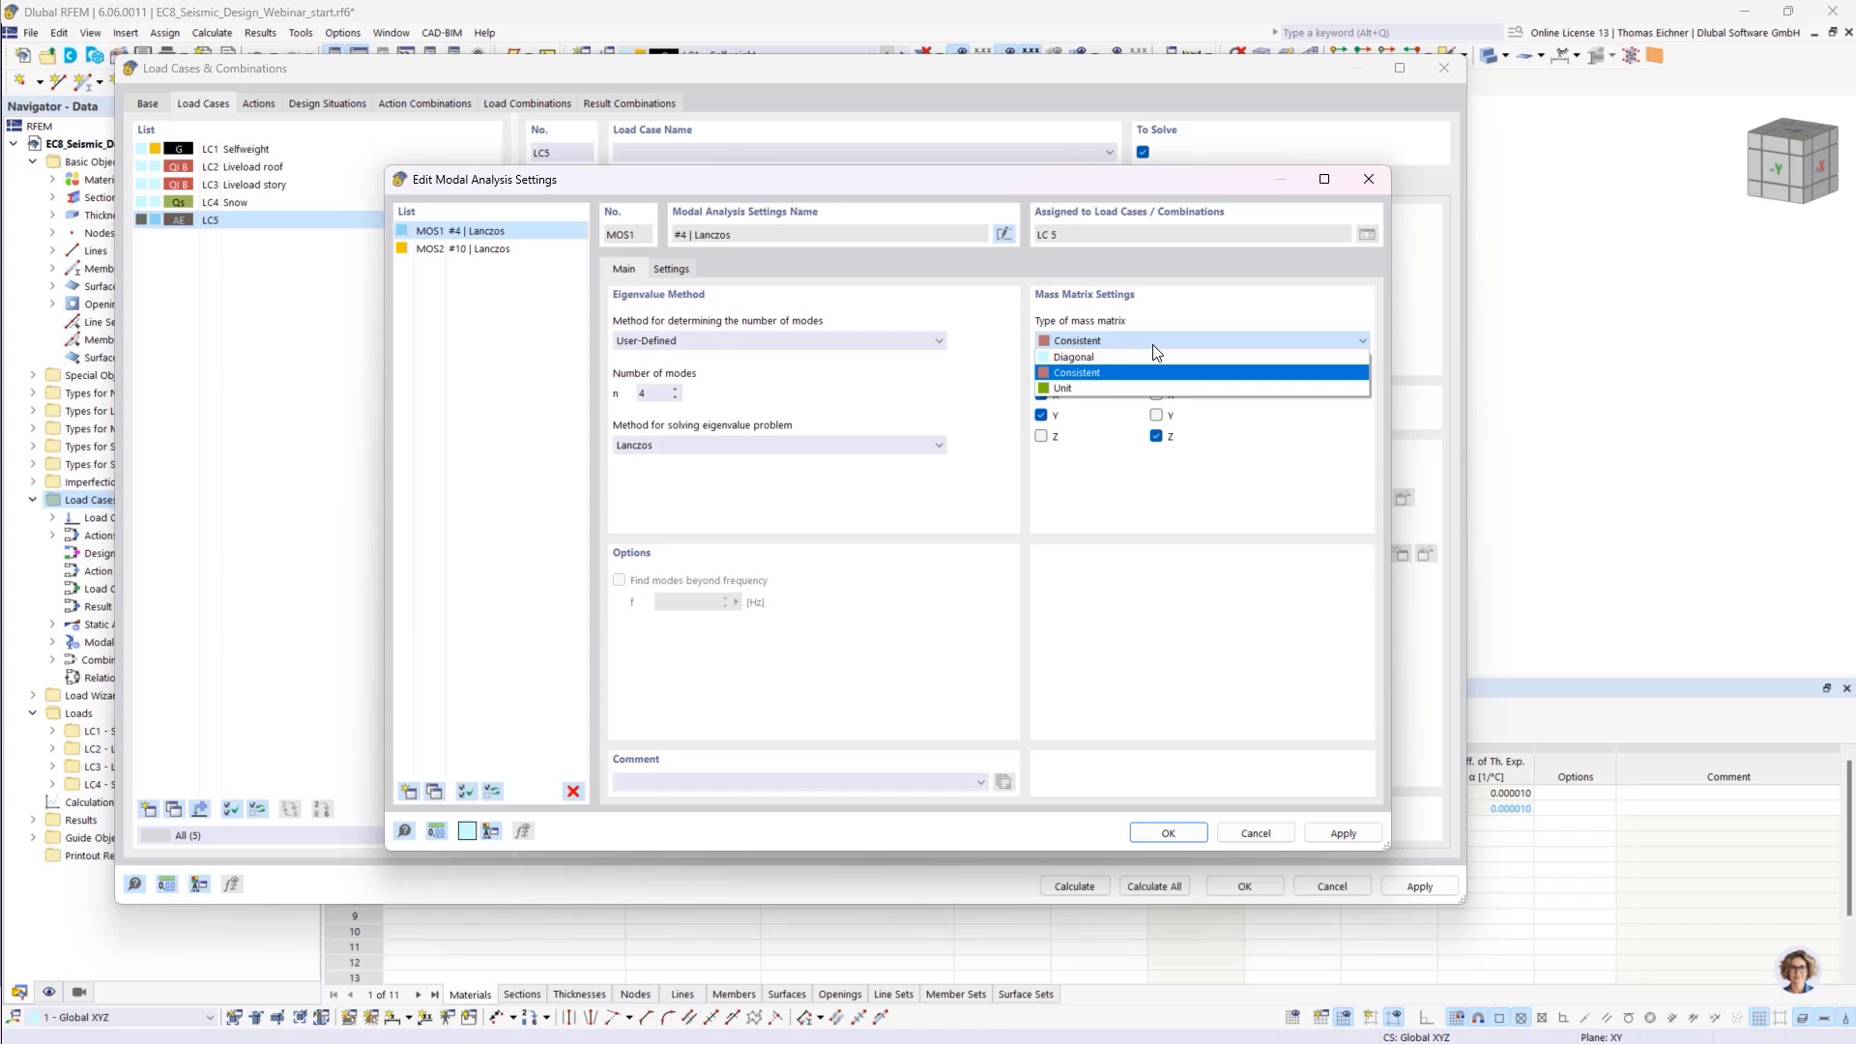
left_click(1092, 357)
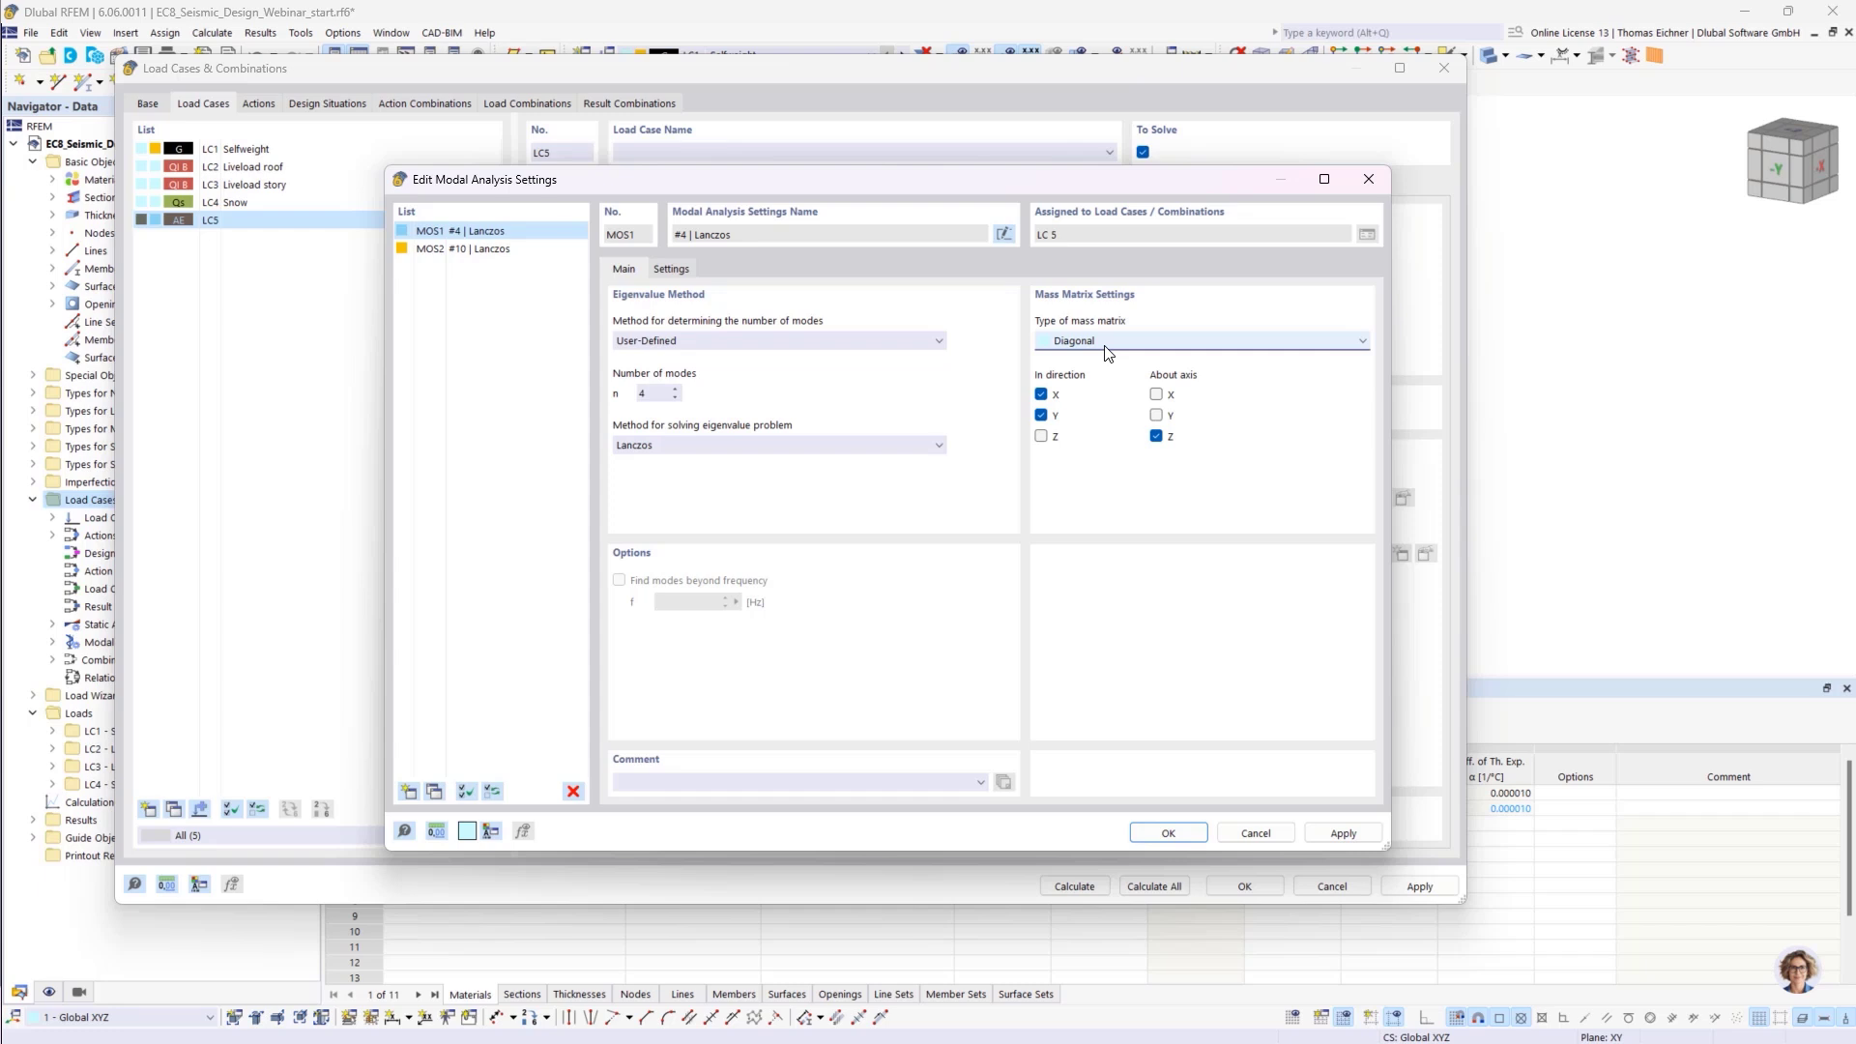
left_click(1107, 346)
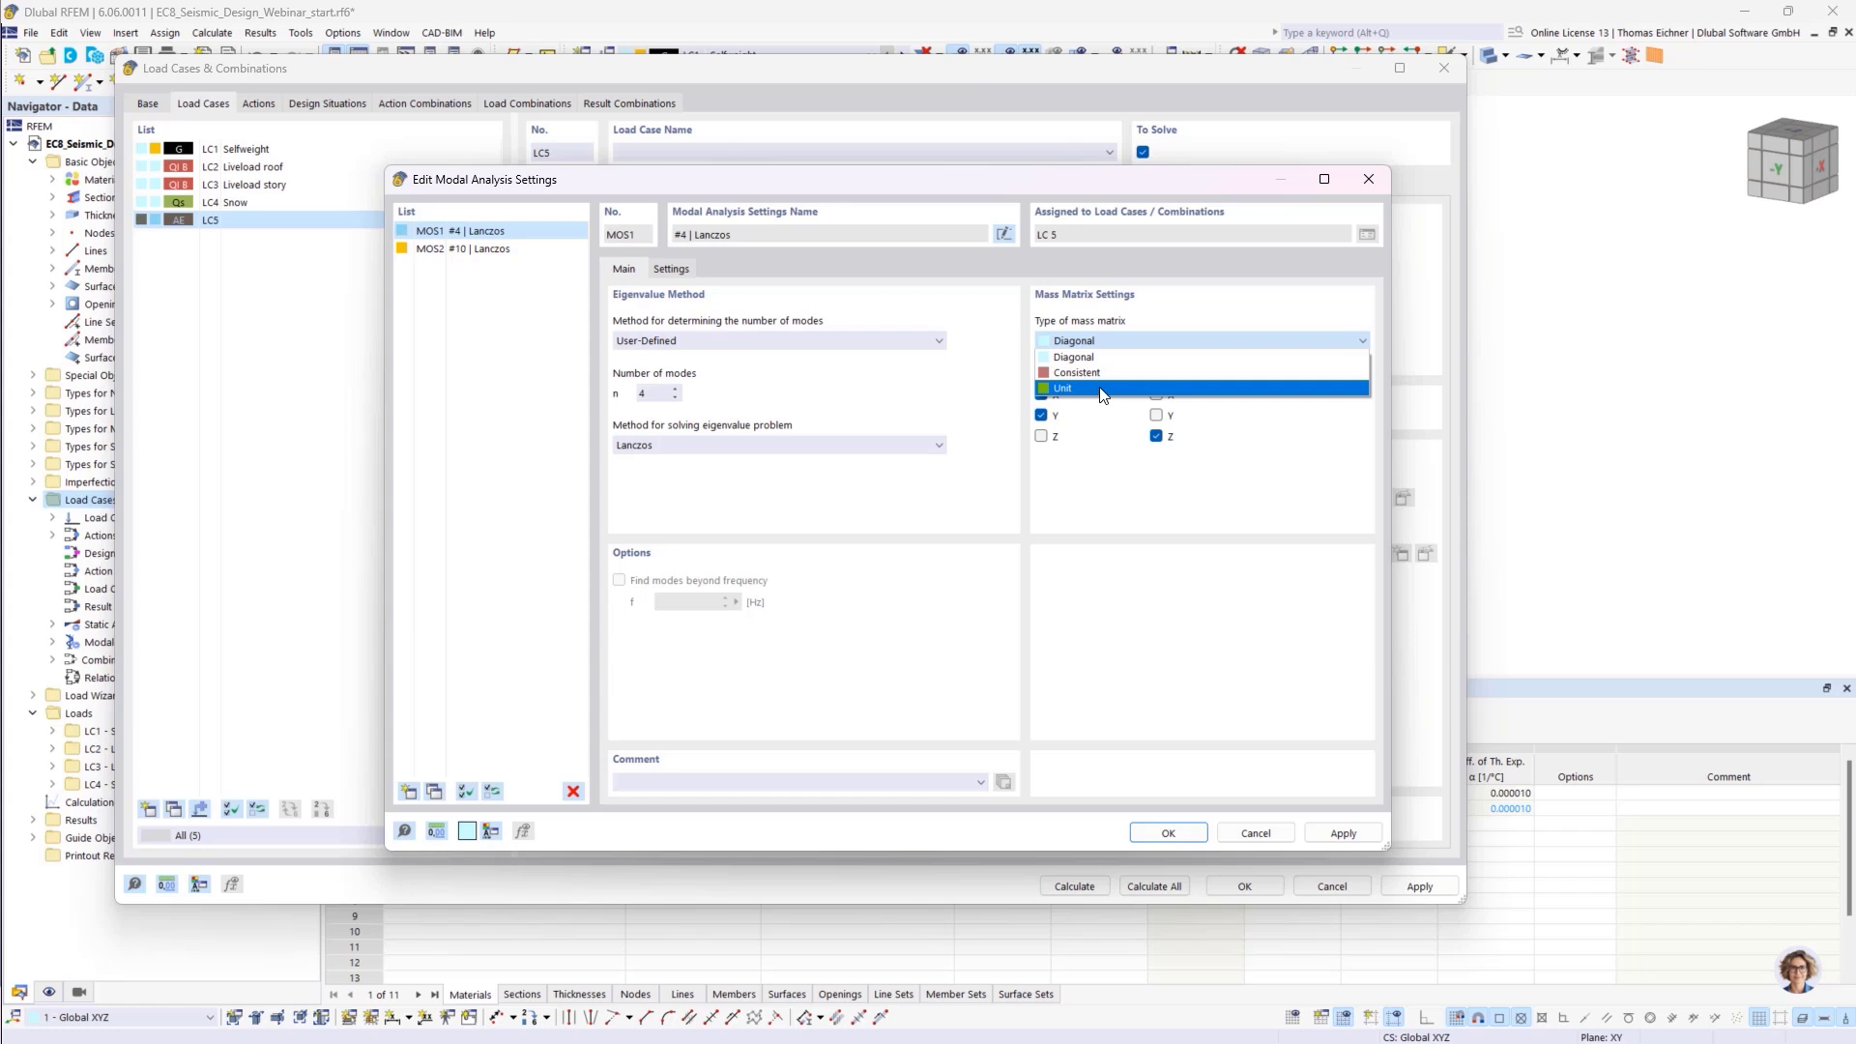
left_click(1120, 535)
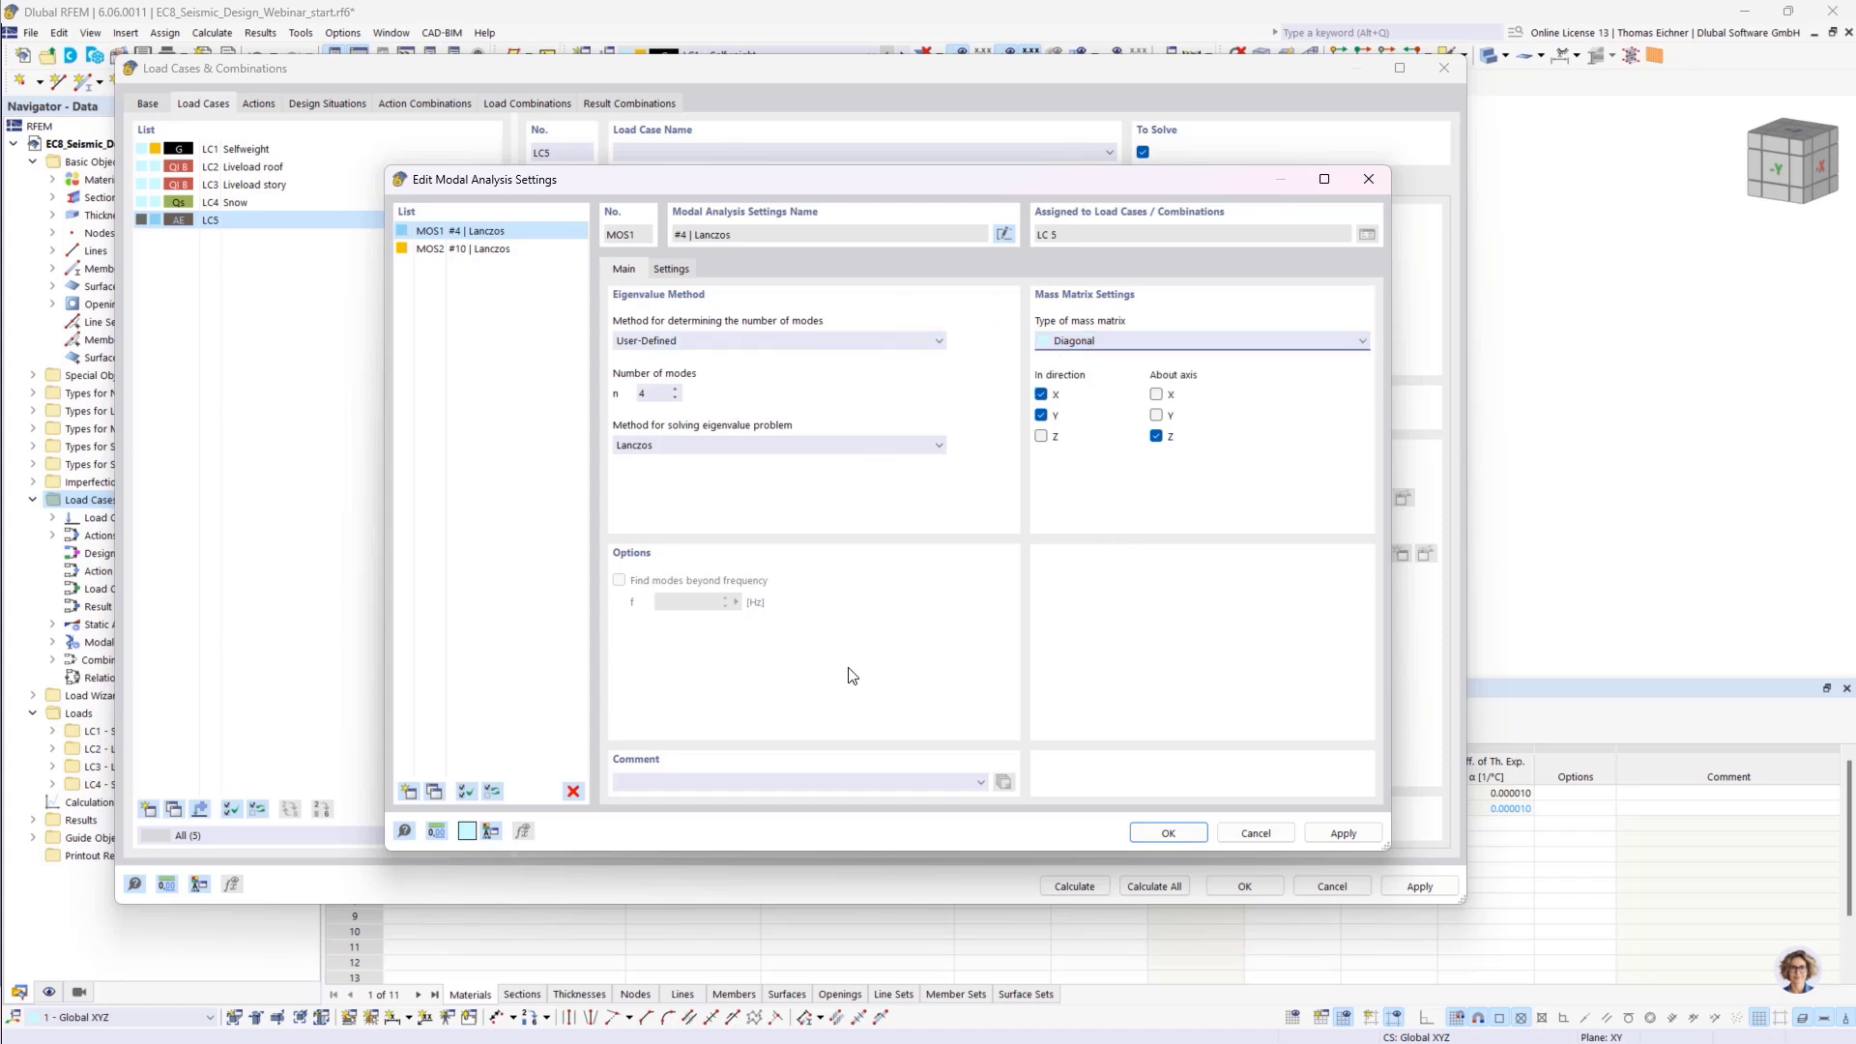
Review the mass conversion type and neglected-mass options of MOS1, and accept the modal analysis settings
left_click(671, 269)
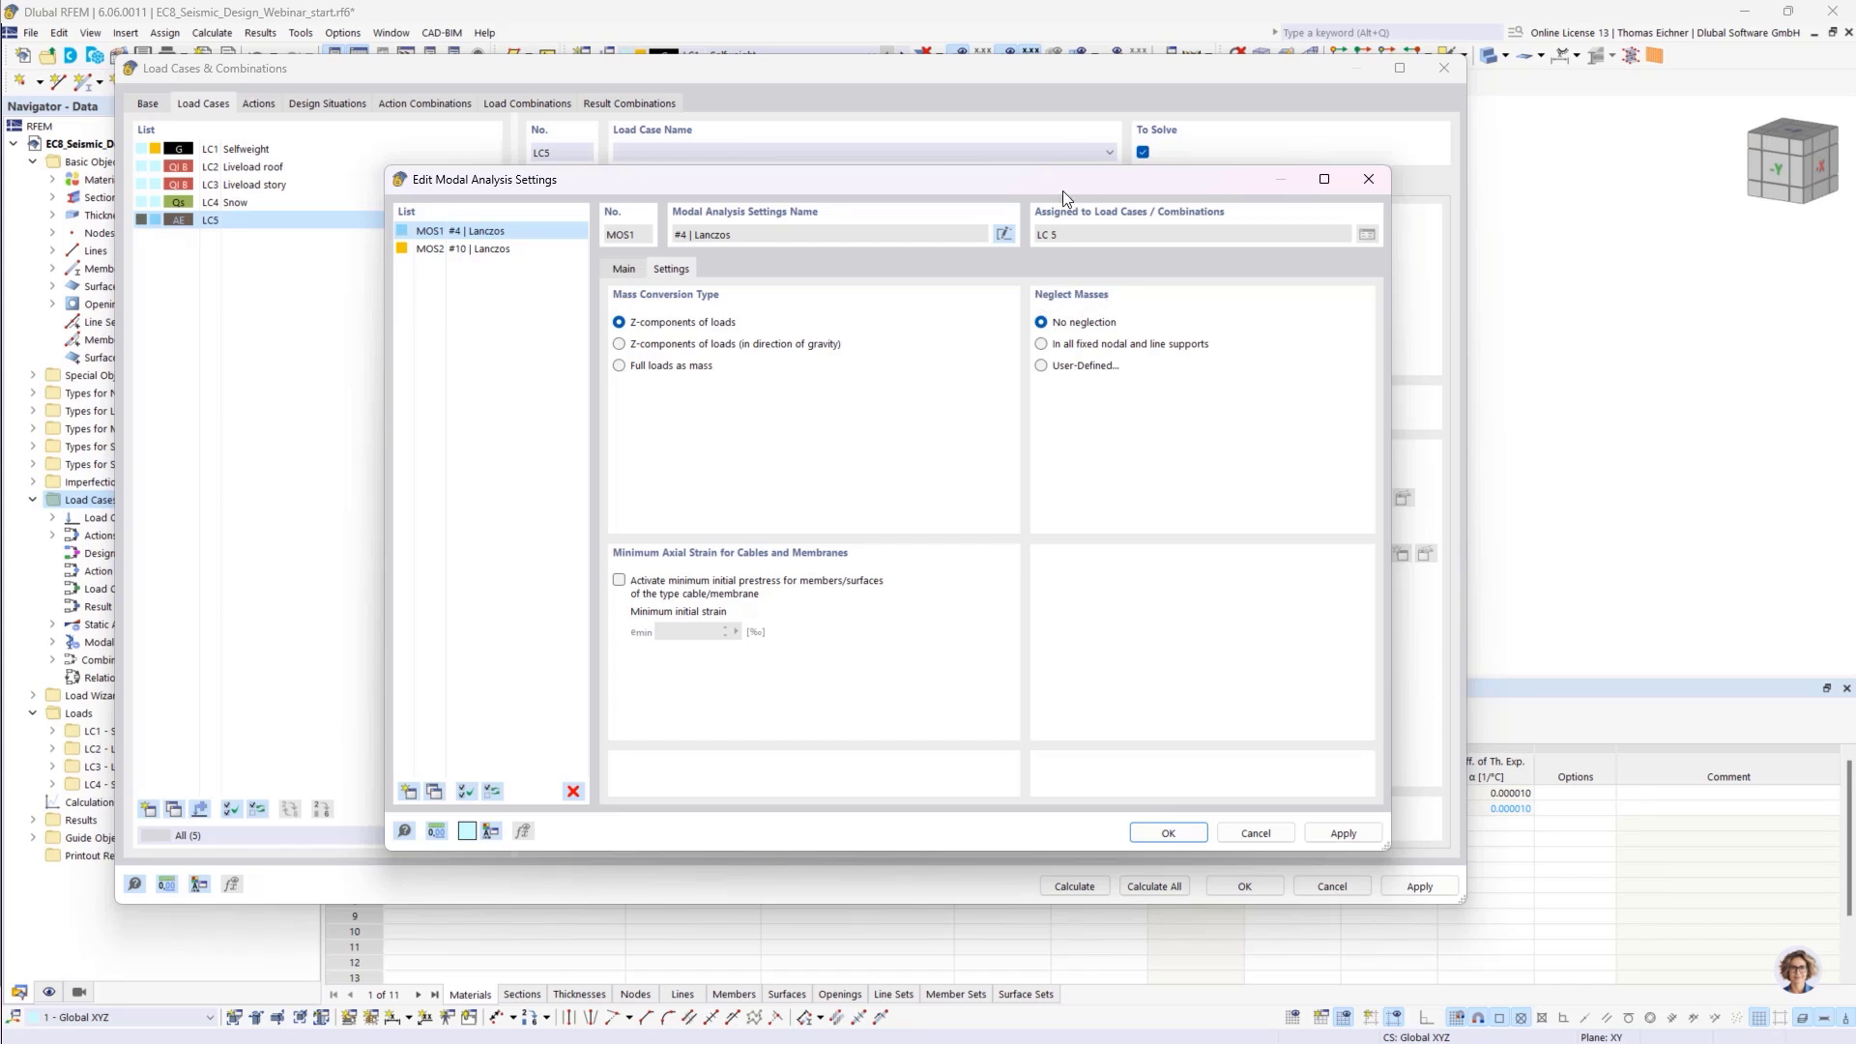
left_click_drag(1064, 189, 959, 177)
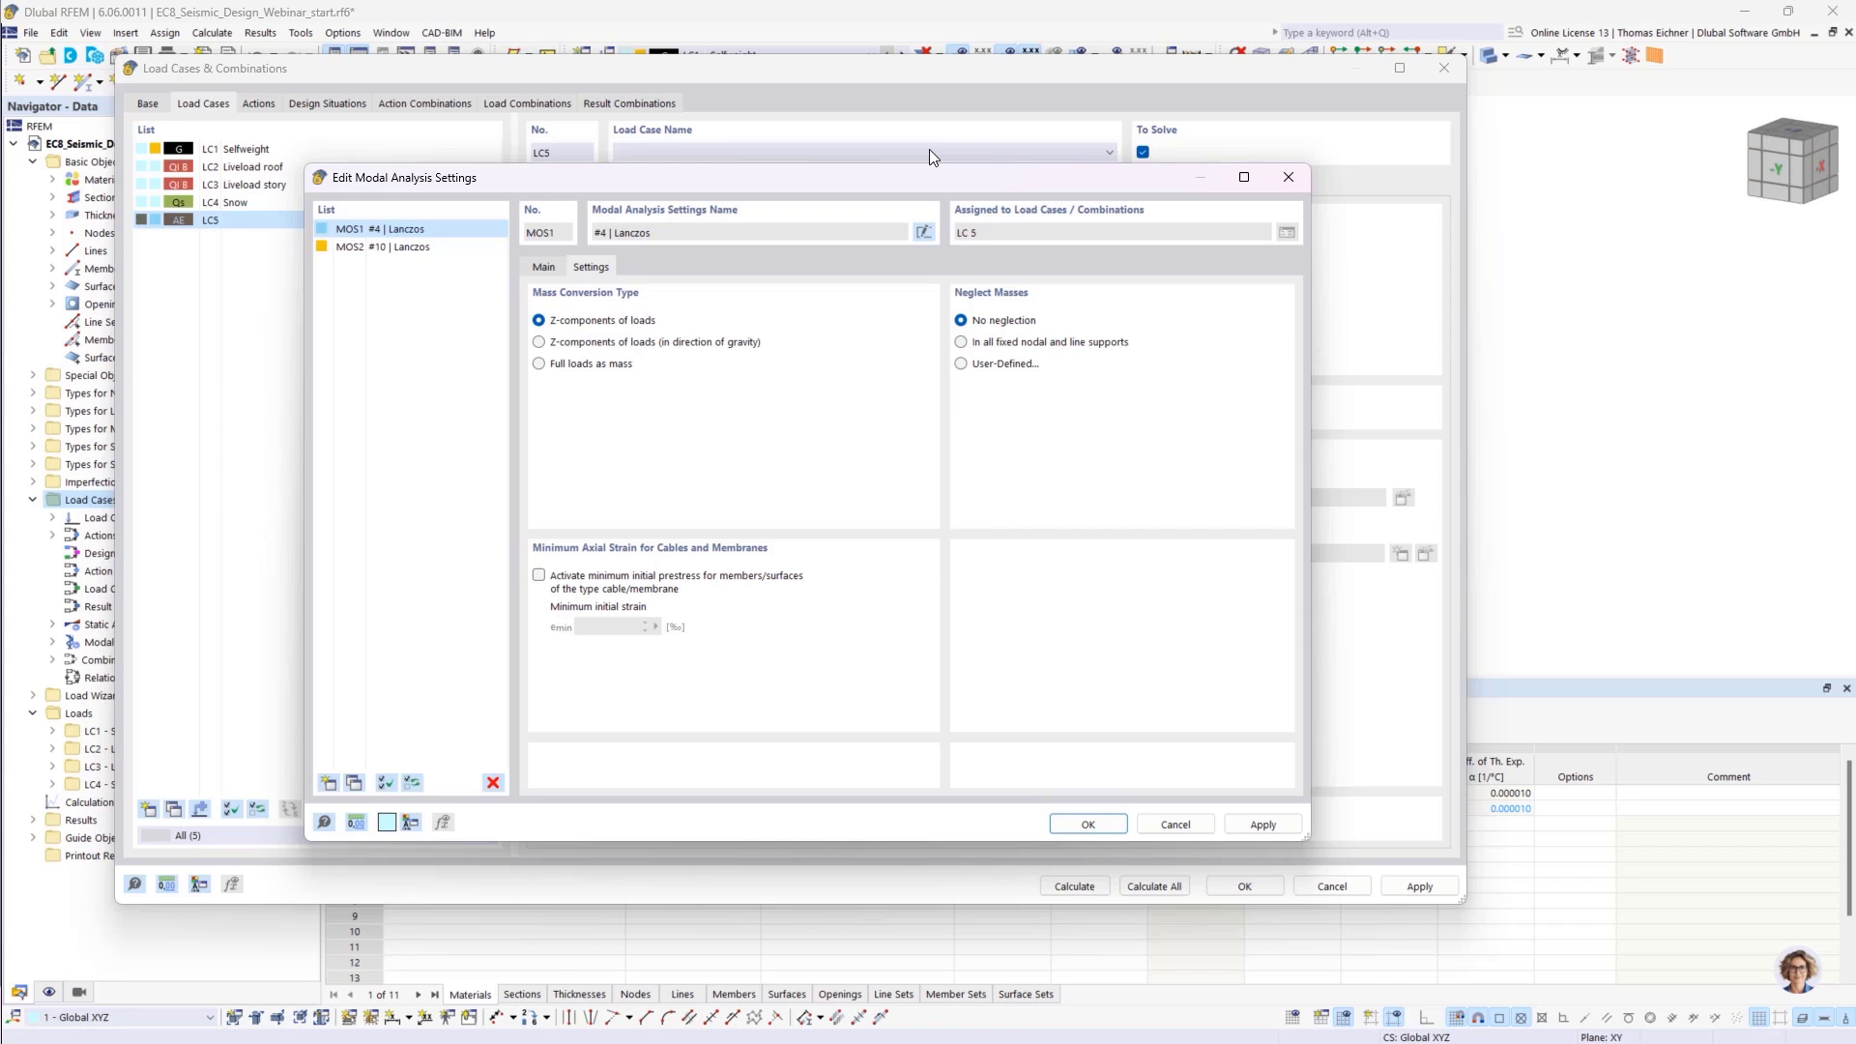
left_click(1089, 824)
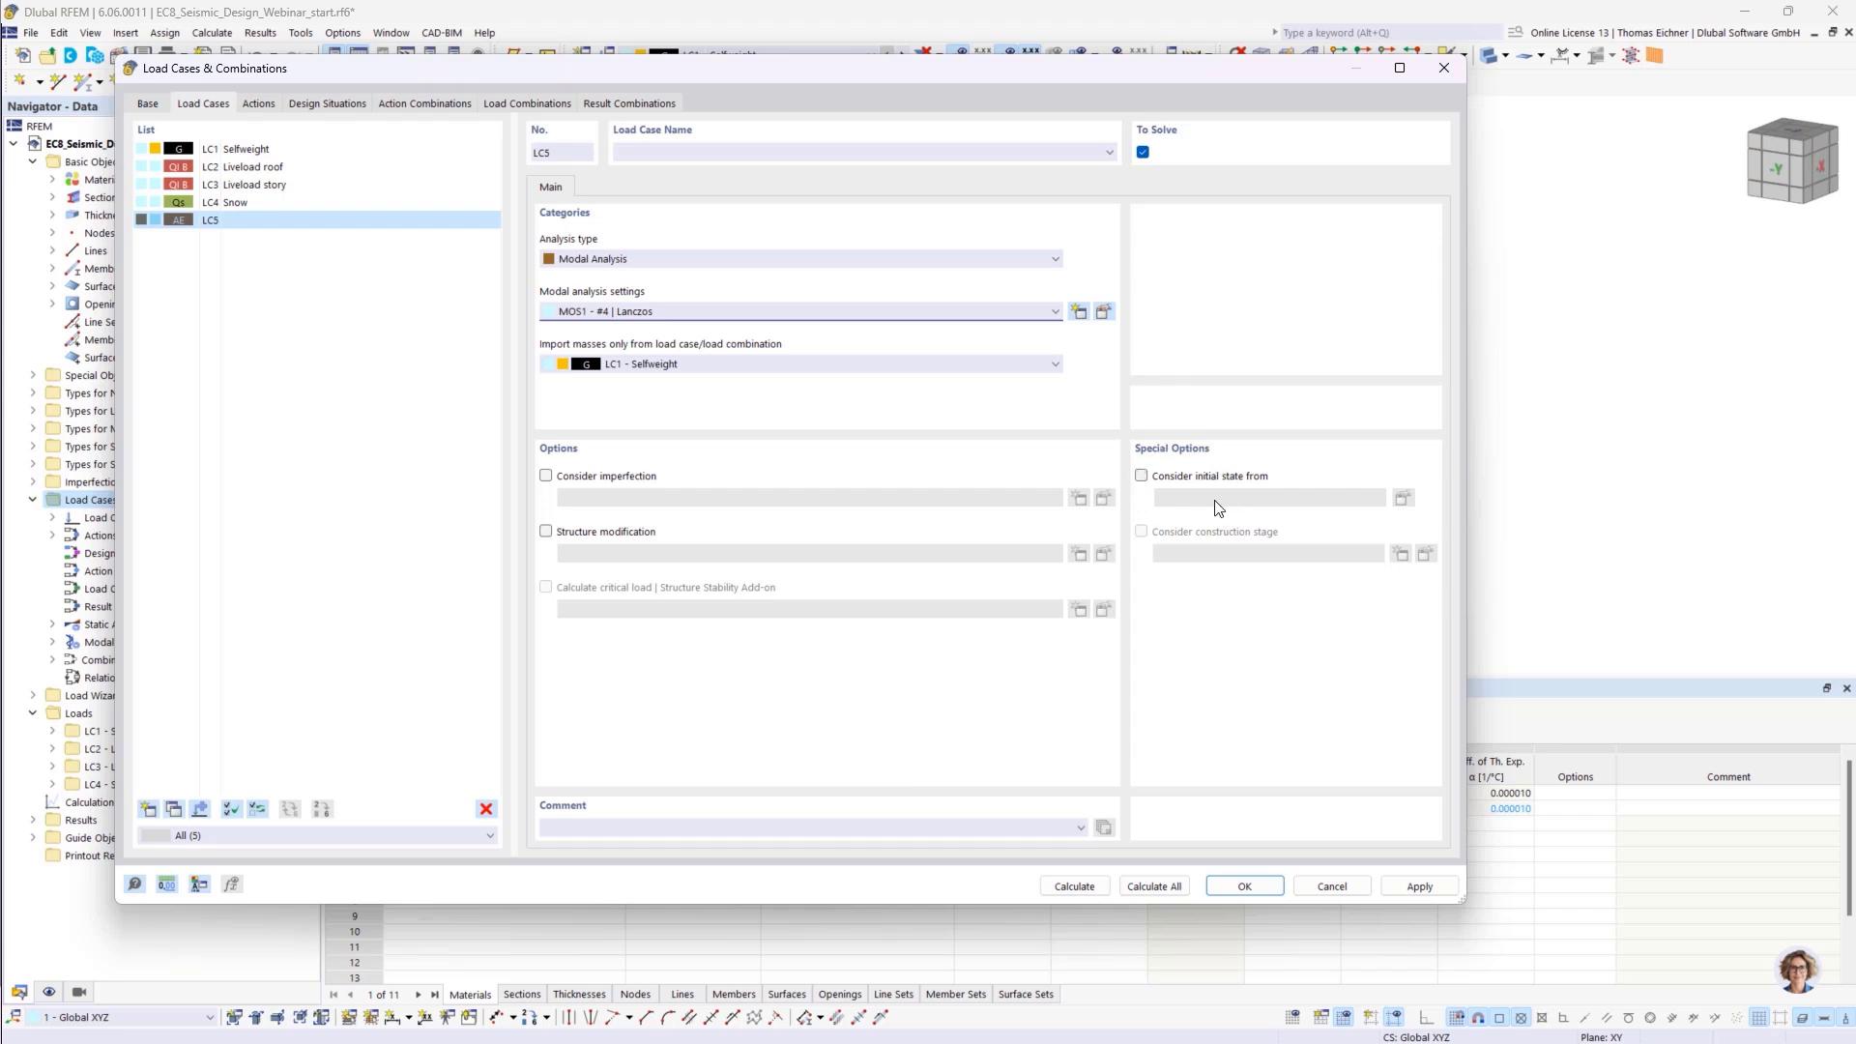
Try the initial state option for LC5, switch it off again, and calculate the load case
left_click(1141, 475)
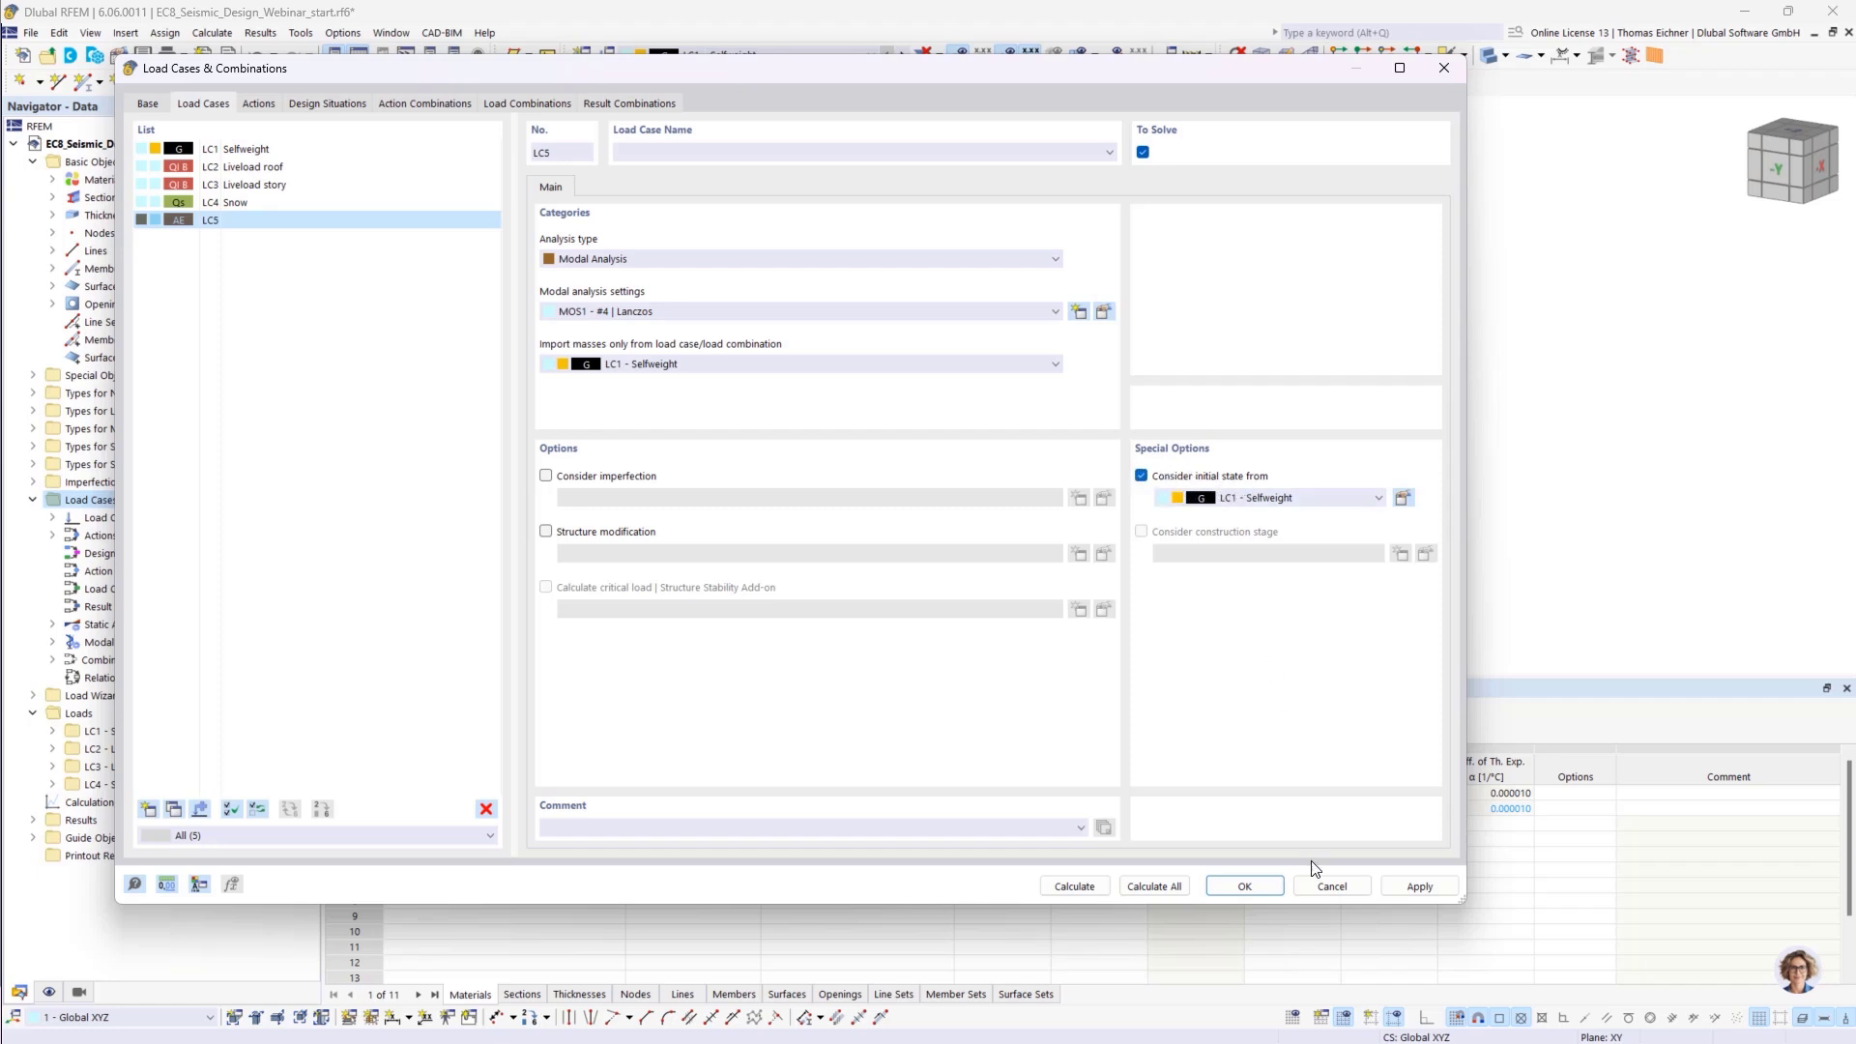
left_click(1141, 476)
left_click(1075, 886)
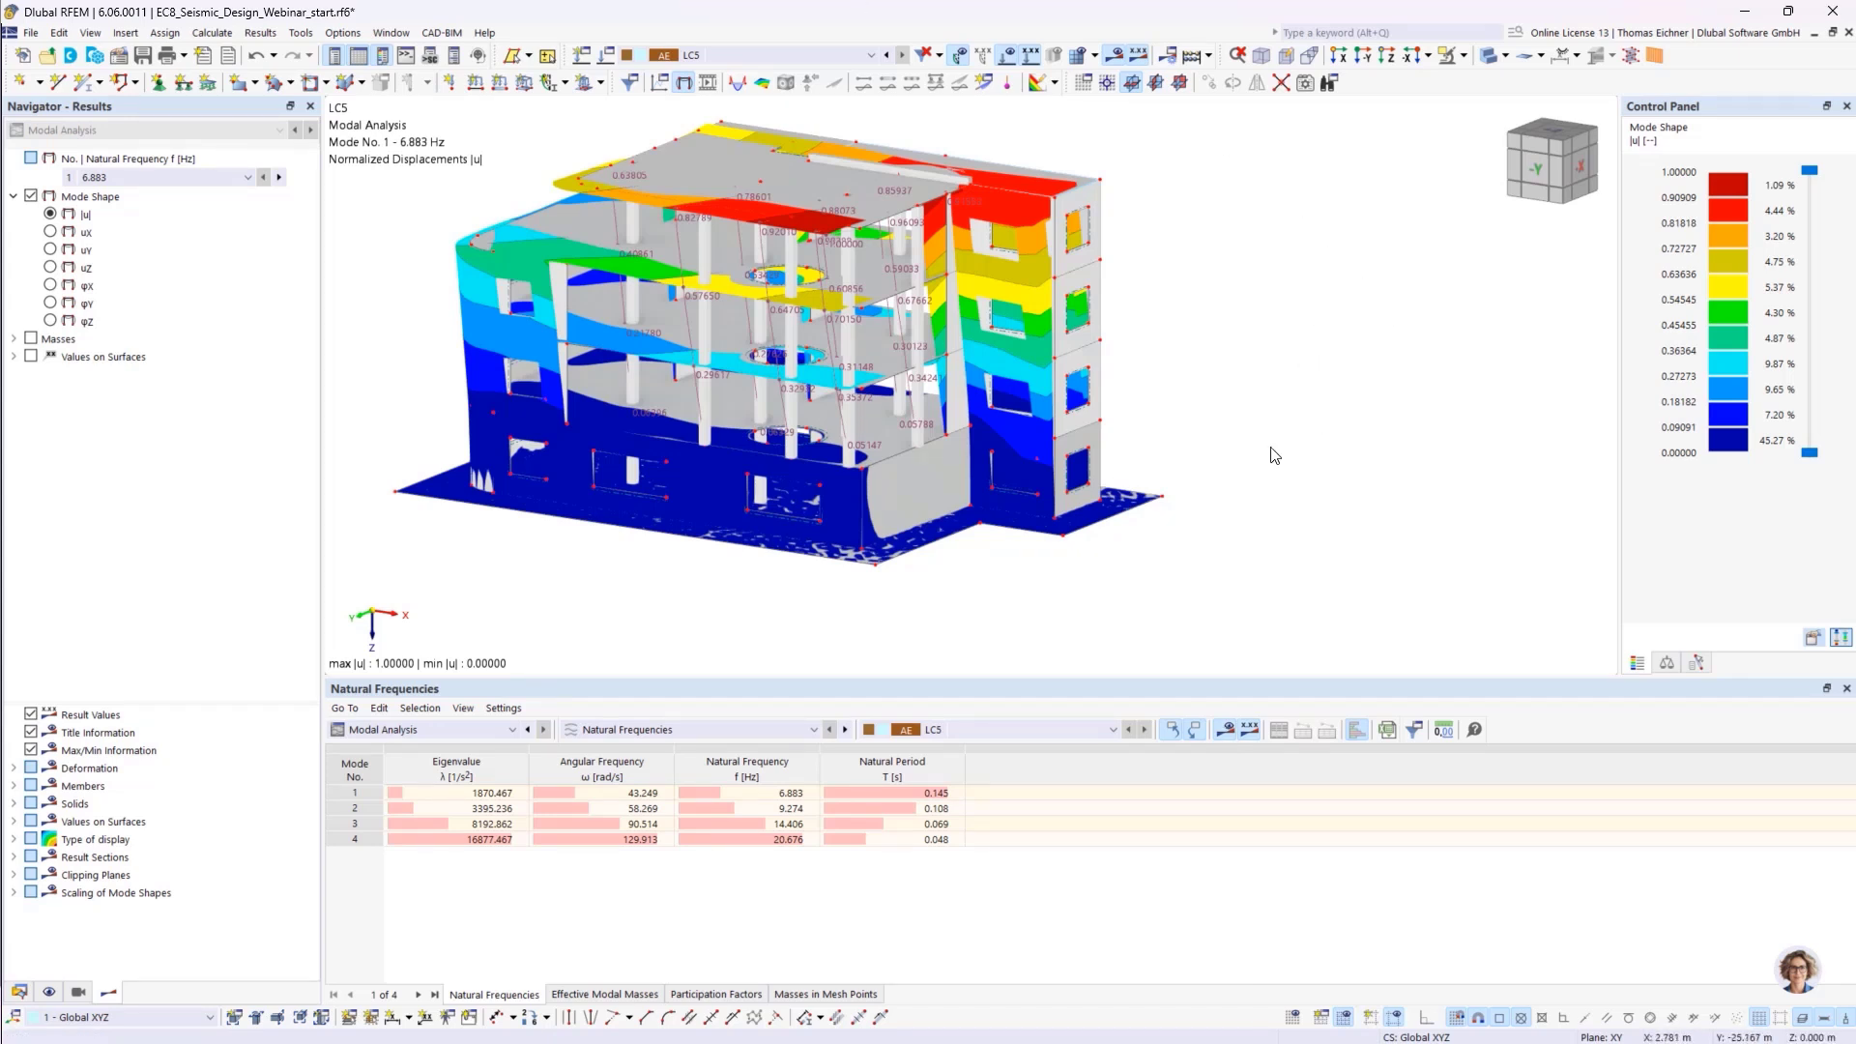
Examine the first mode shape of the building from the side and in a three-dimensional view
middle_click_drag(1270, 448, 1393, 460)
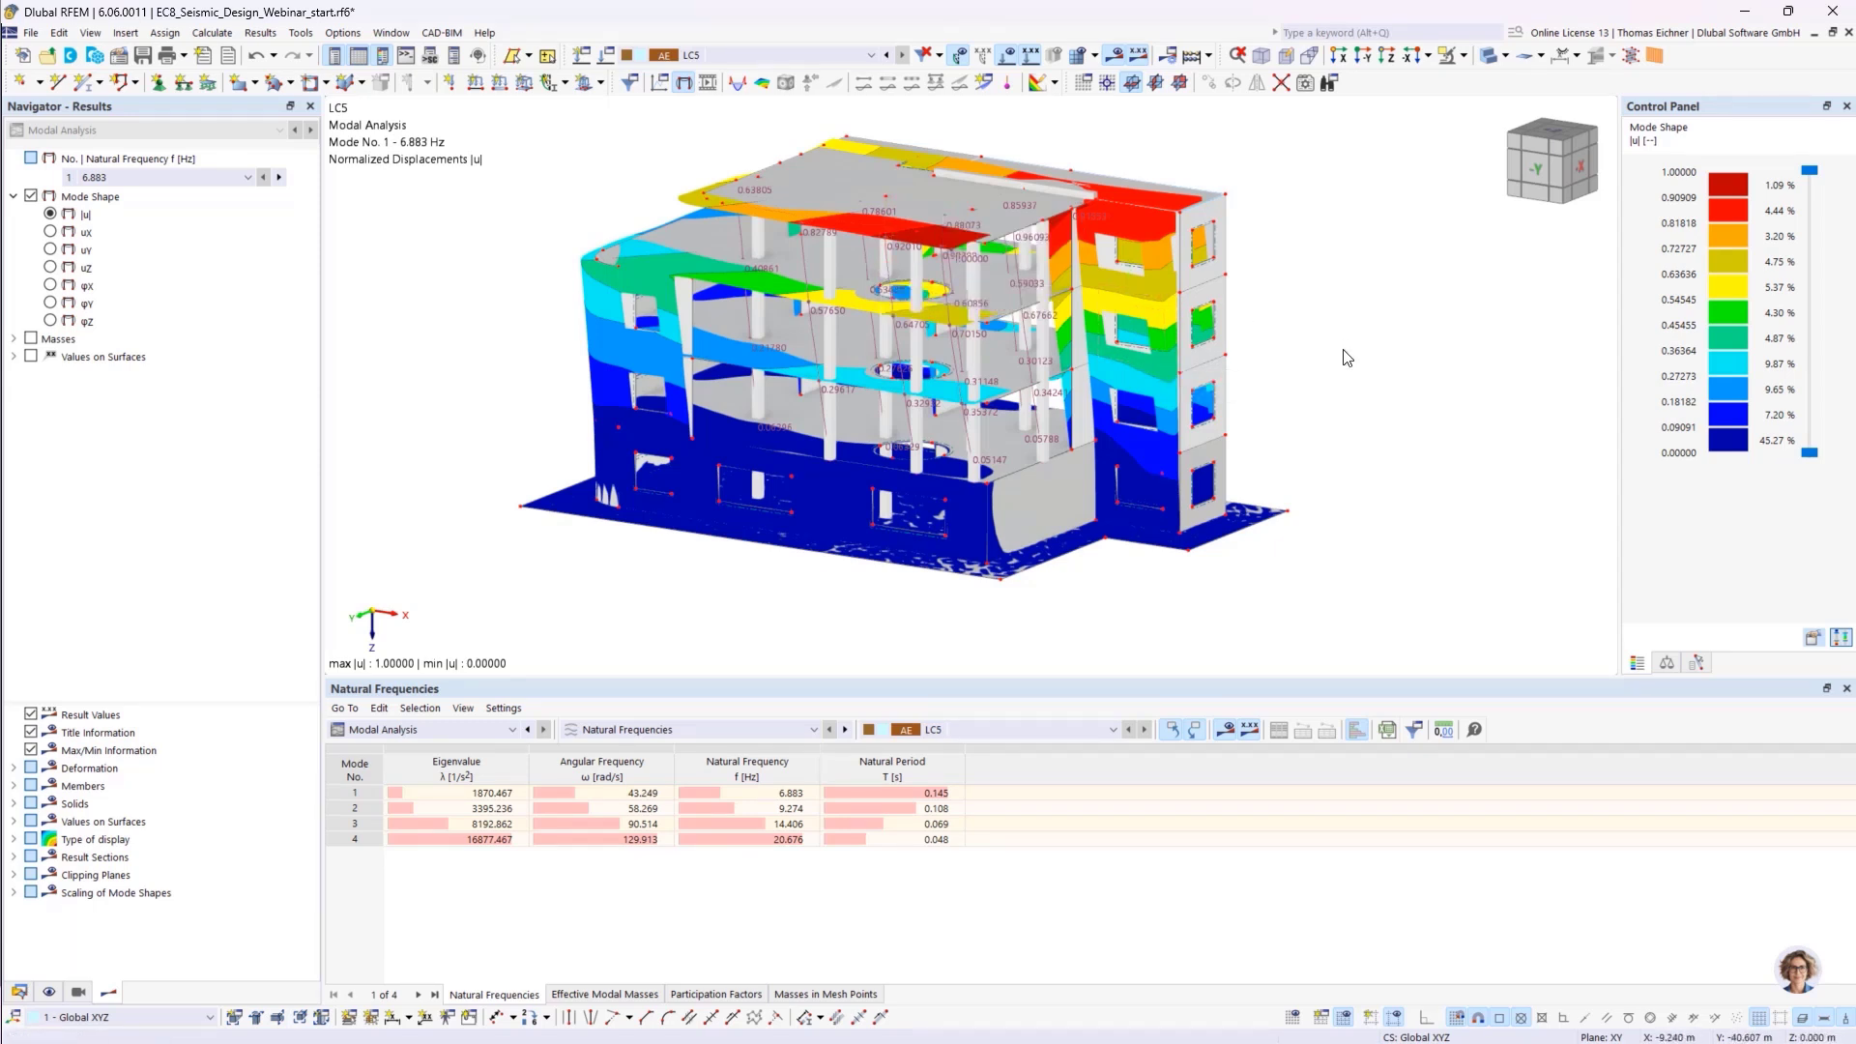
middle_click_drag(1361, 385, 1179, 332, "ctrl")
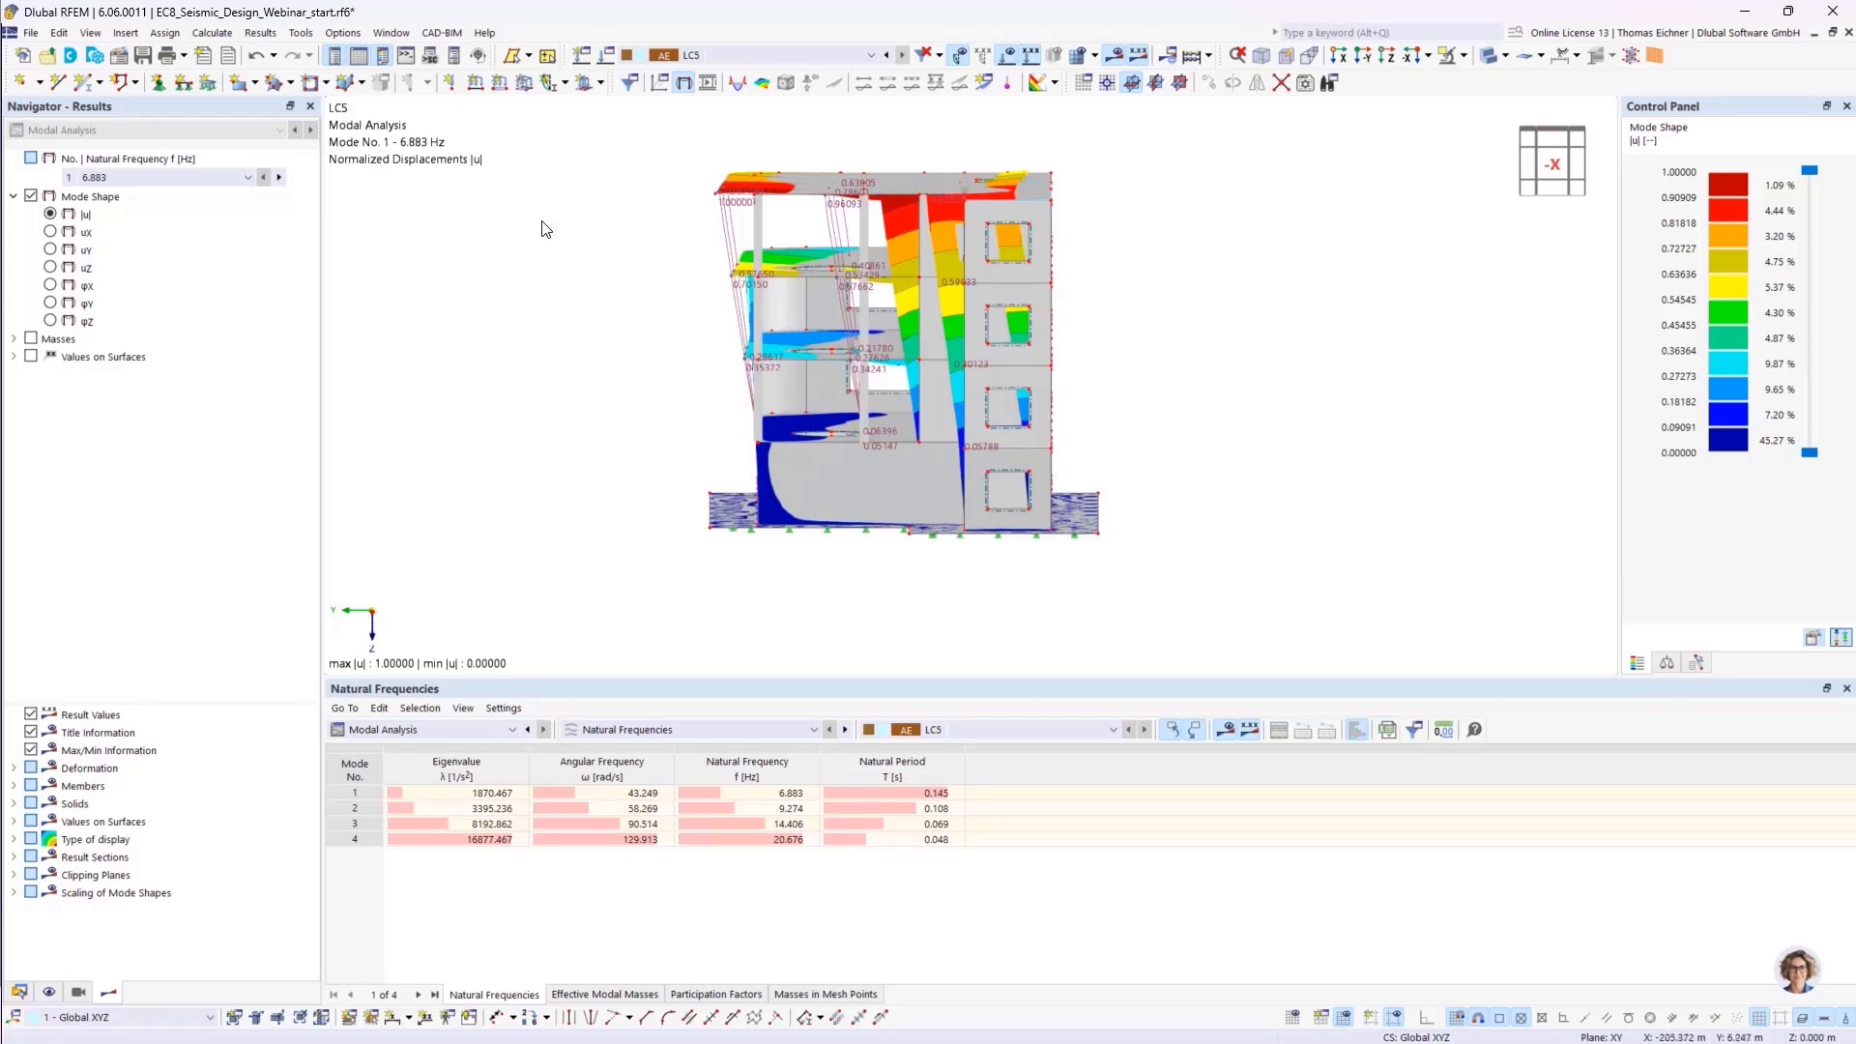
mouse_move(543, 229)
middle_mouse_down("ctrl")
mouse_move(531, 241)
mouse_move(535, 225)
middle_mouse_up("ctrl")
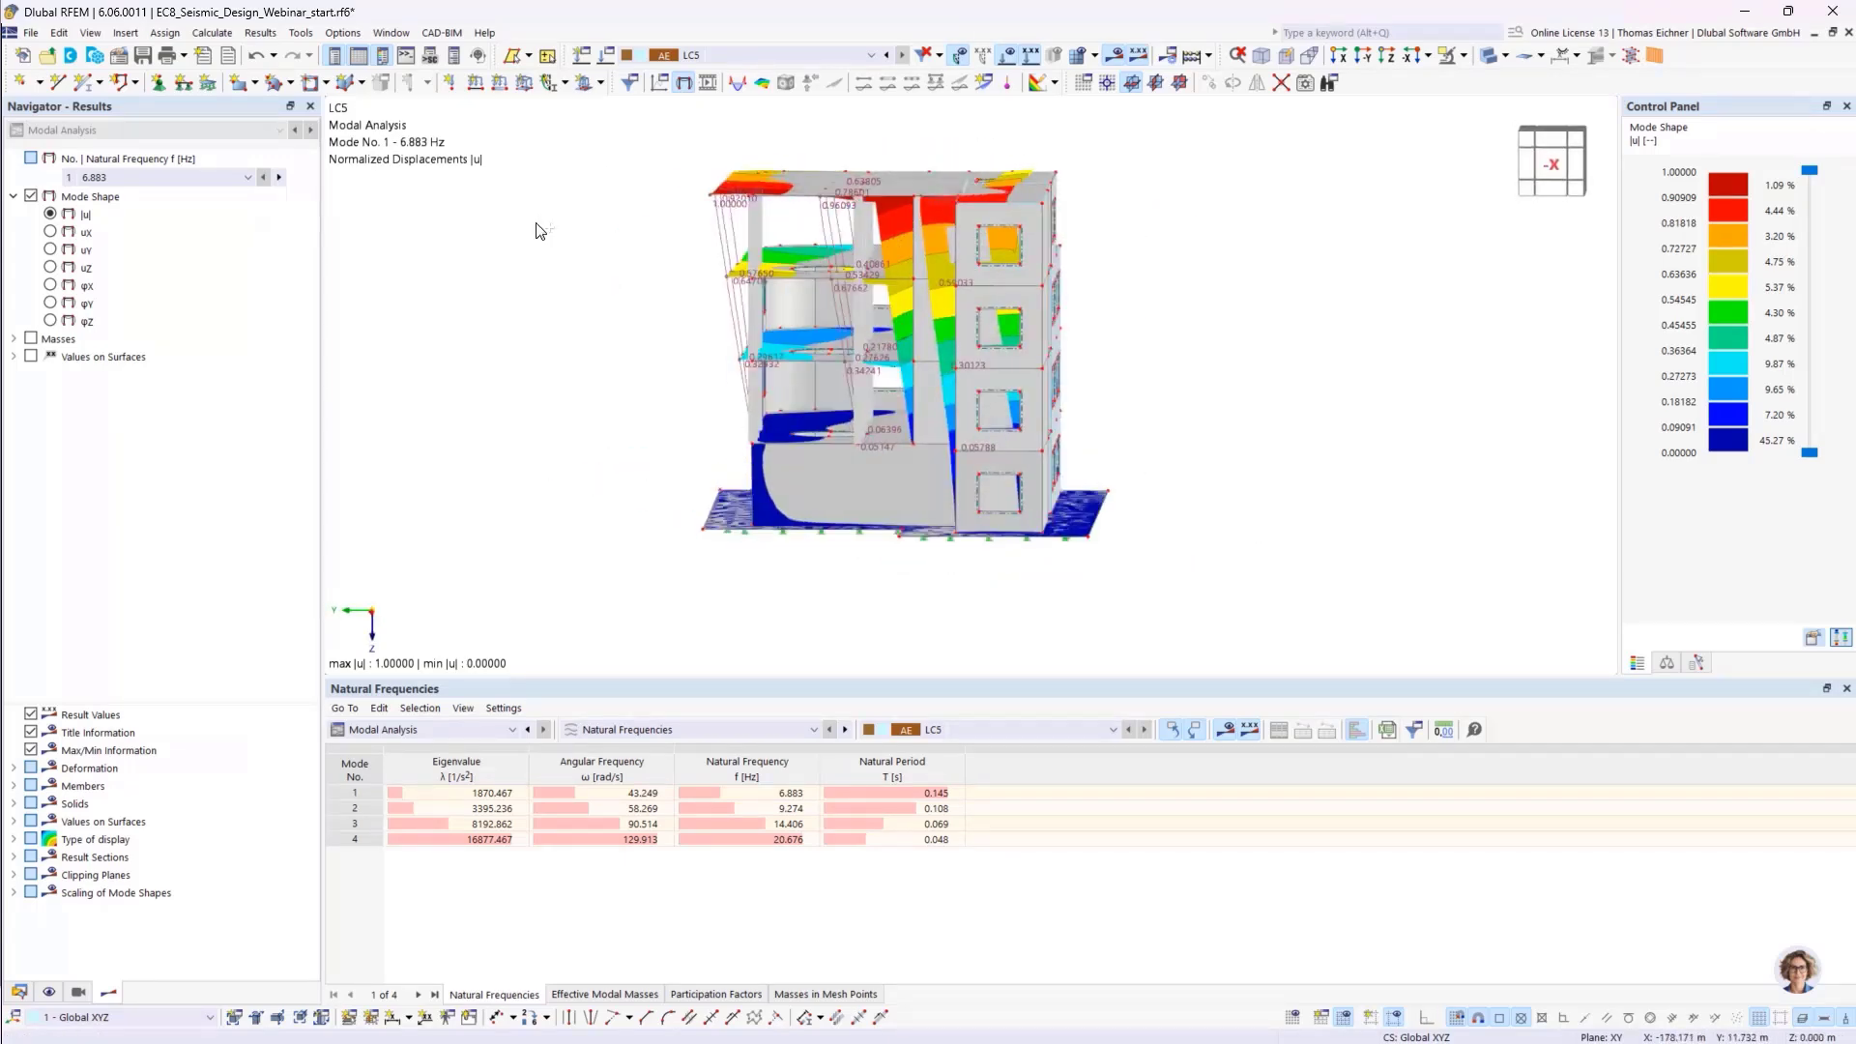
middle_click_drag(634, 286, 1005, 372, "ctrl")
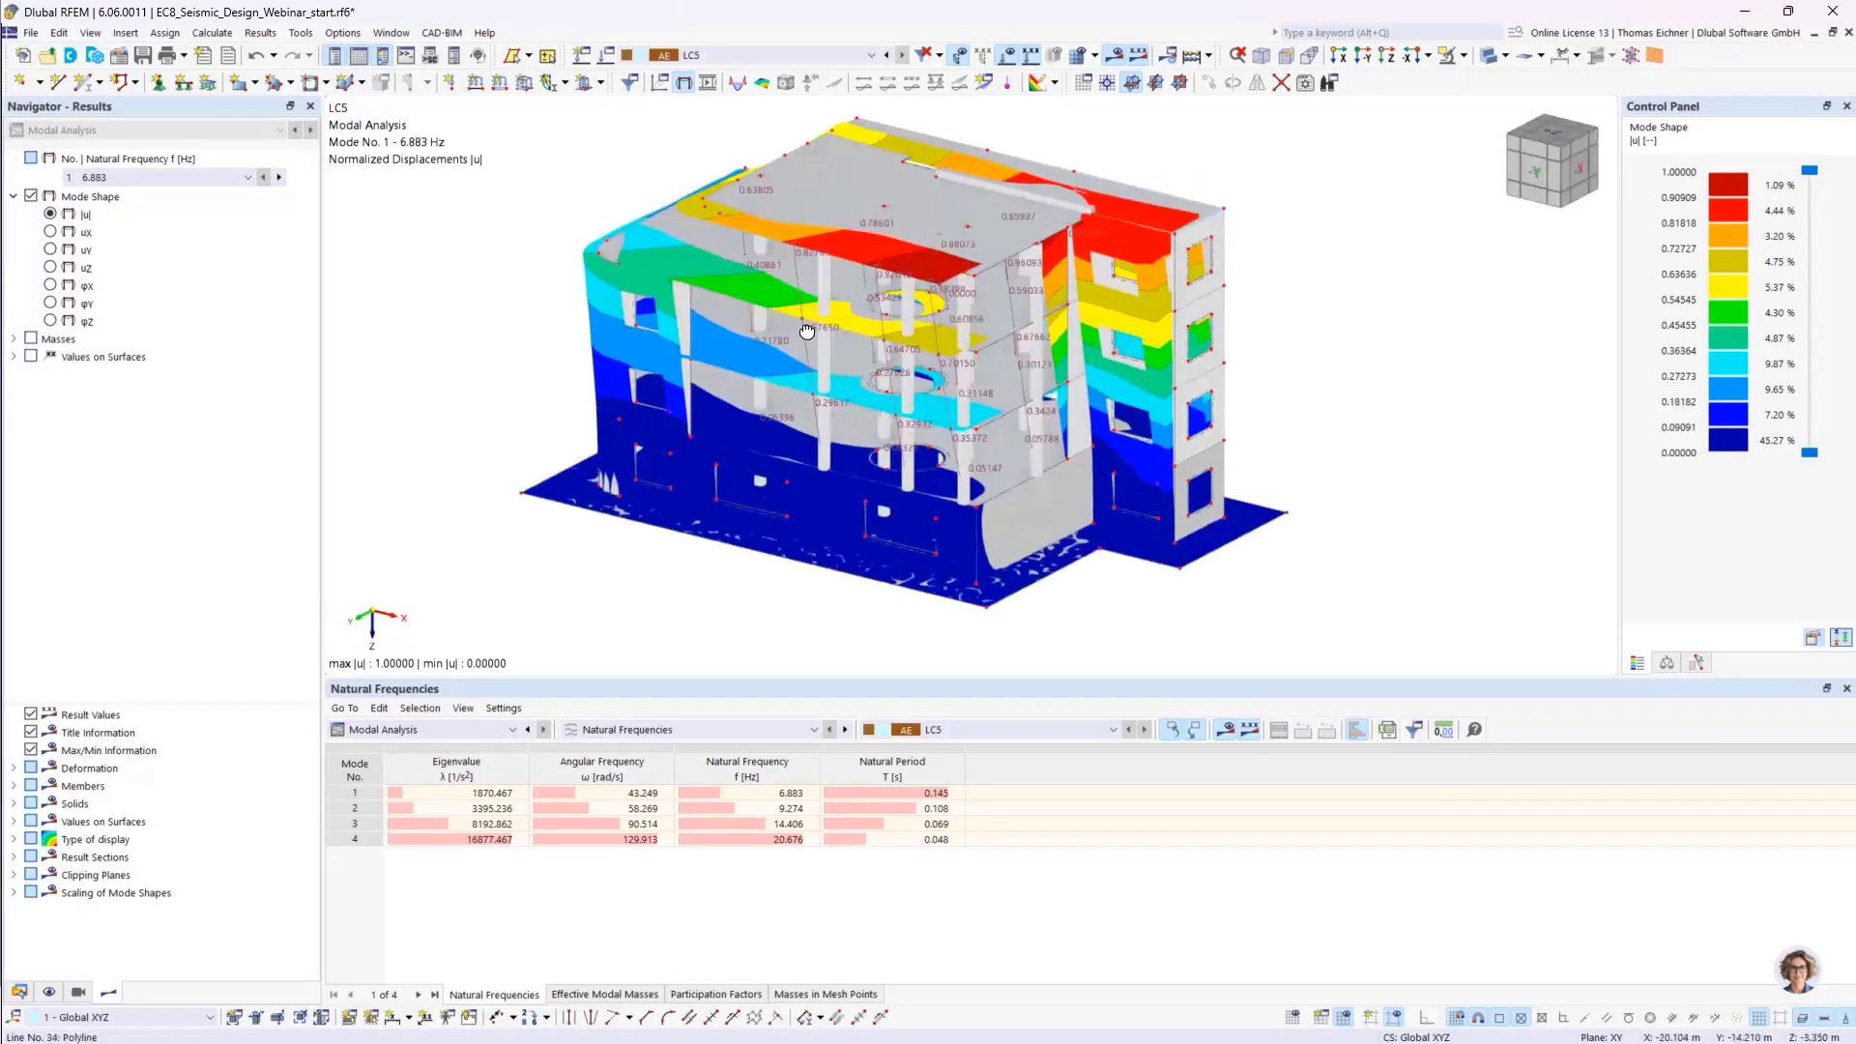
Display the second and third mode shapes and examine the third one from above
left_click(862, 810)
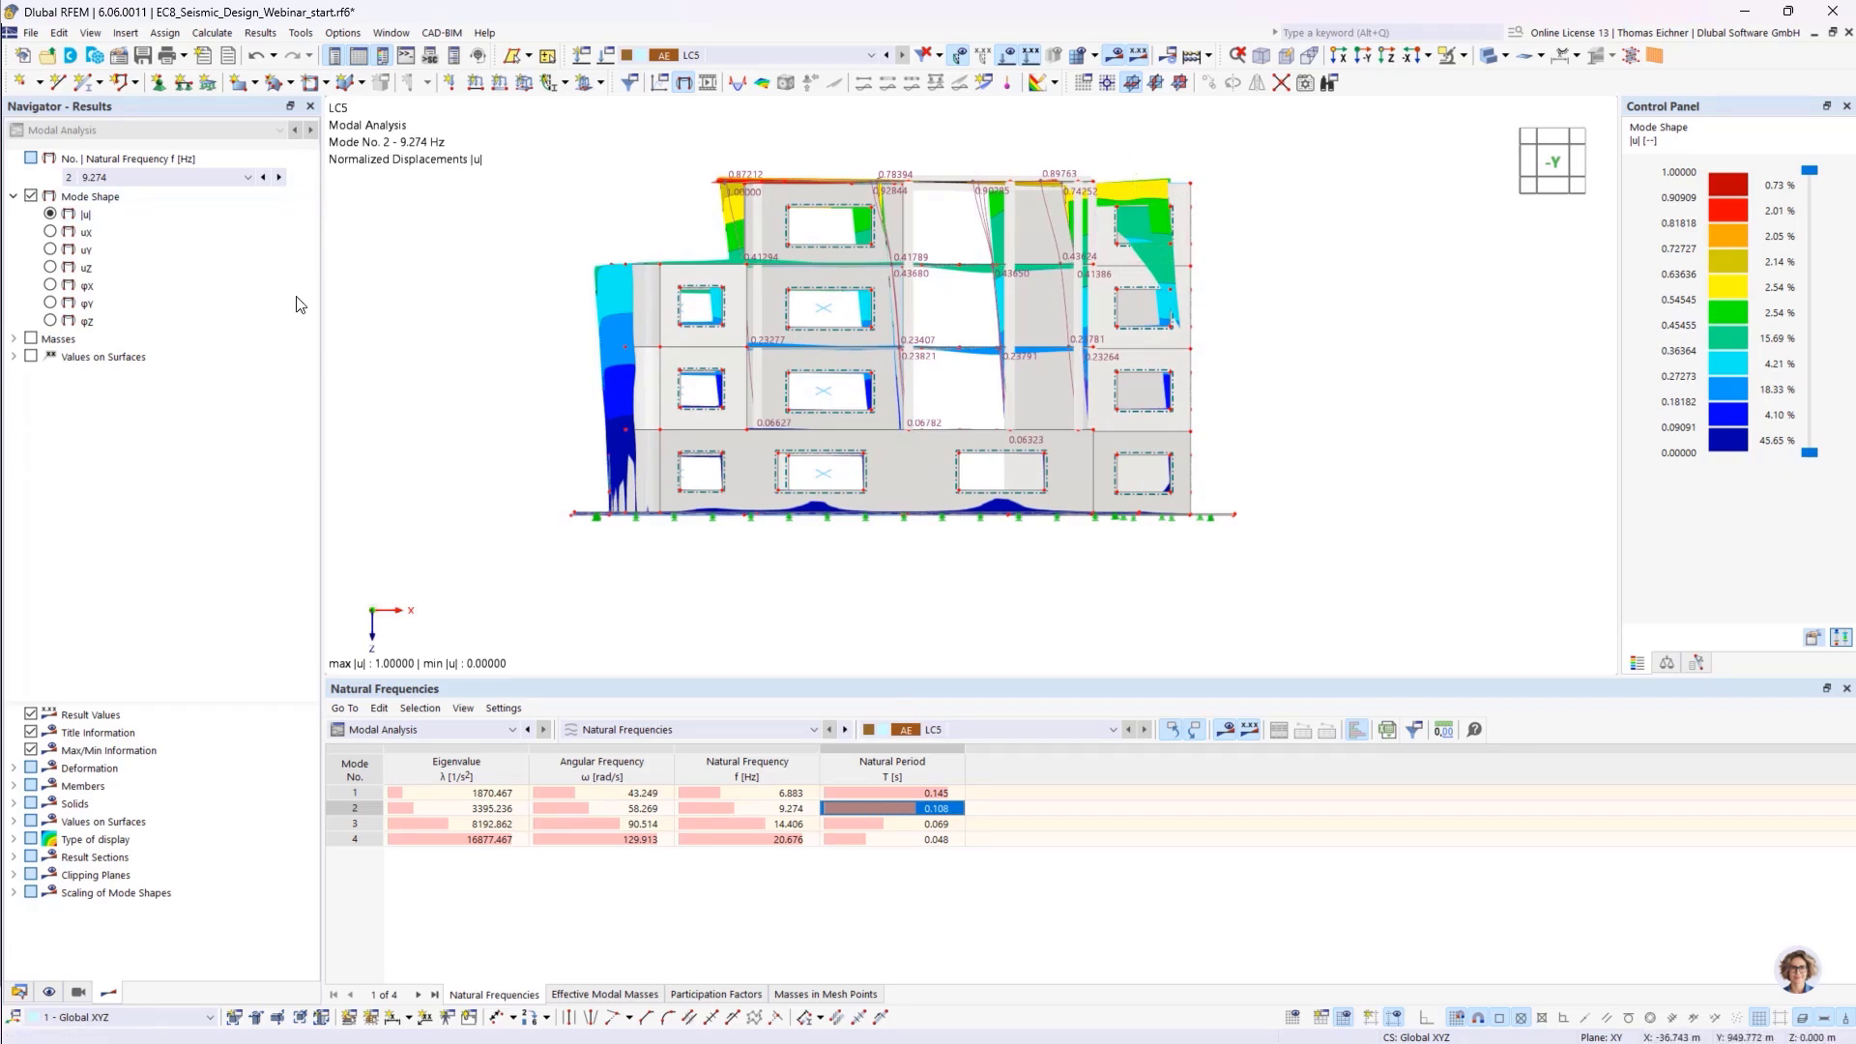
left_click(914, 822)
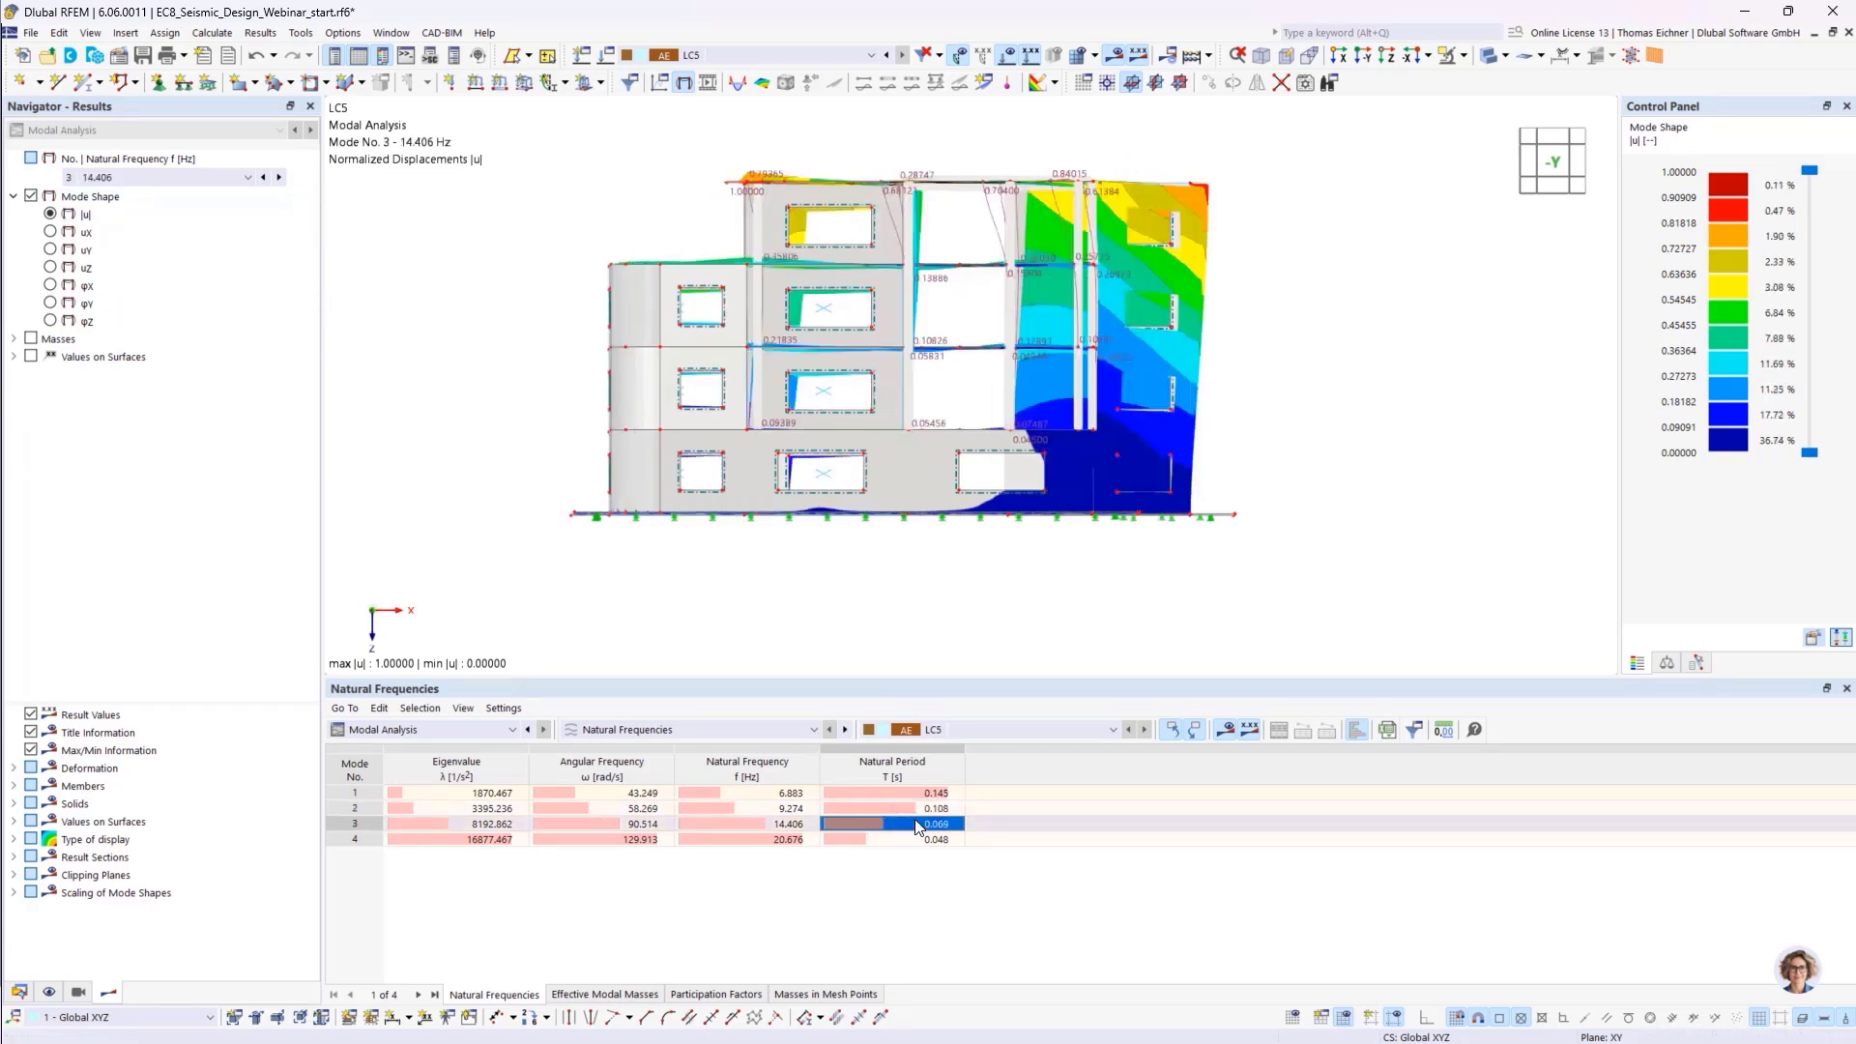
middle_click_drag(1402, 406, 1335, 547, "ctrl")
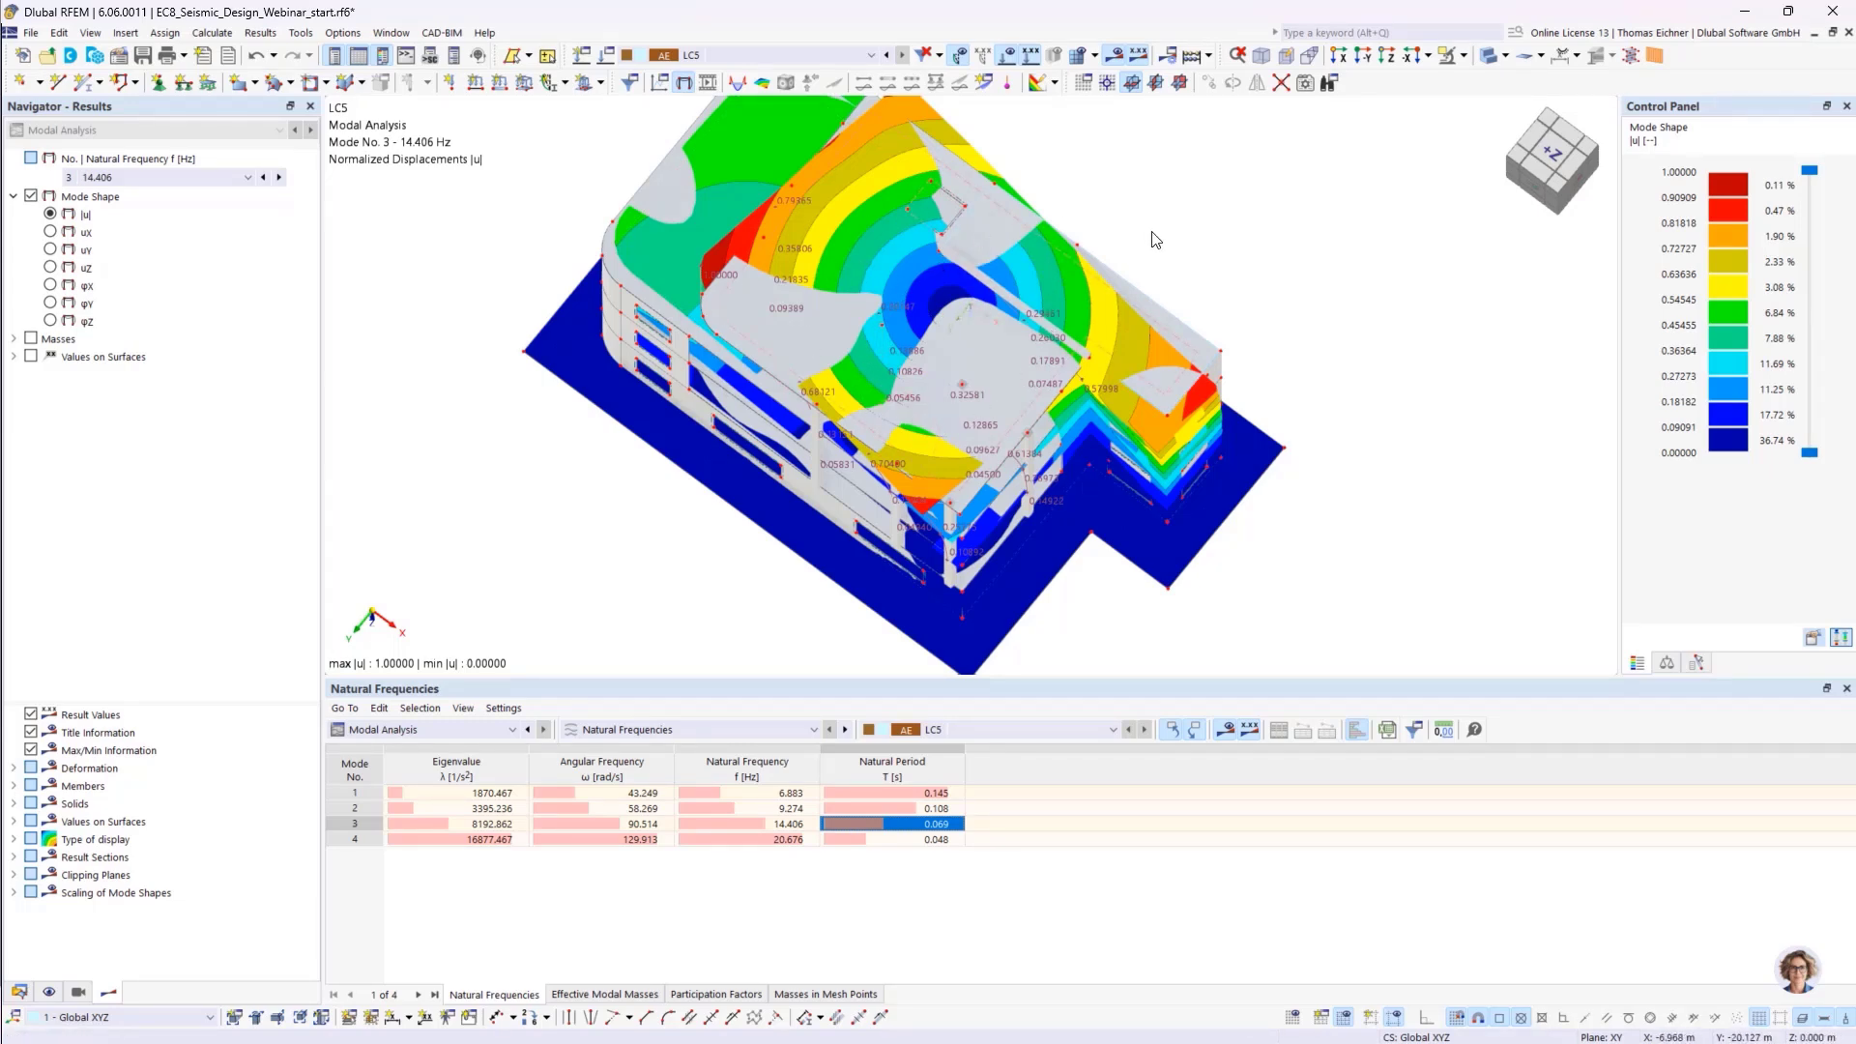
middle_click_drag(1233, 259, 1338, 139, "ctrl")
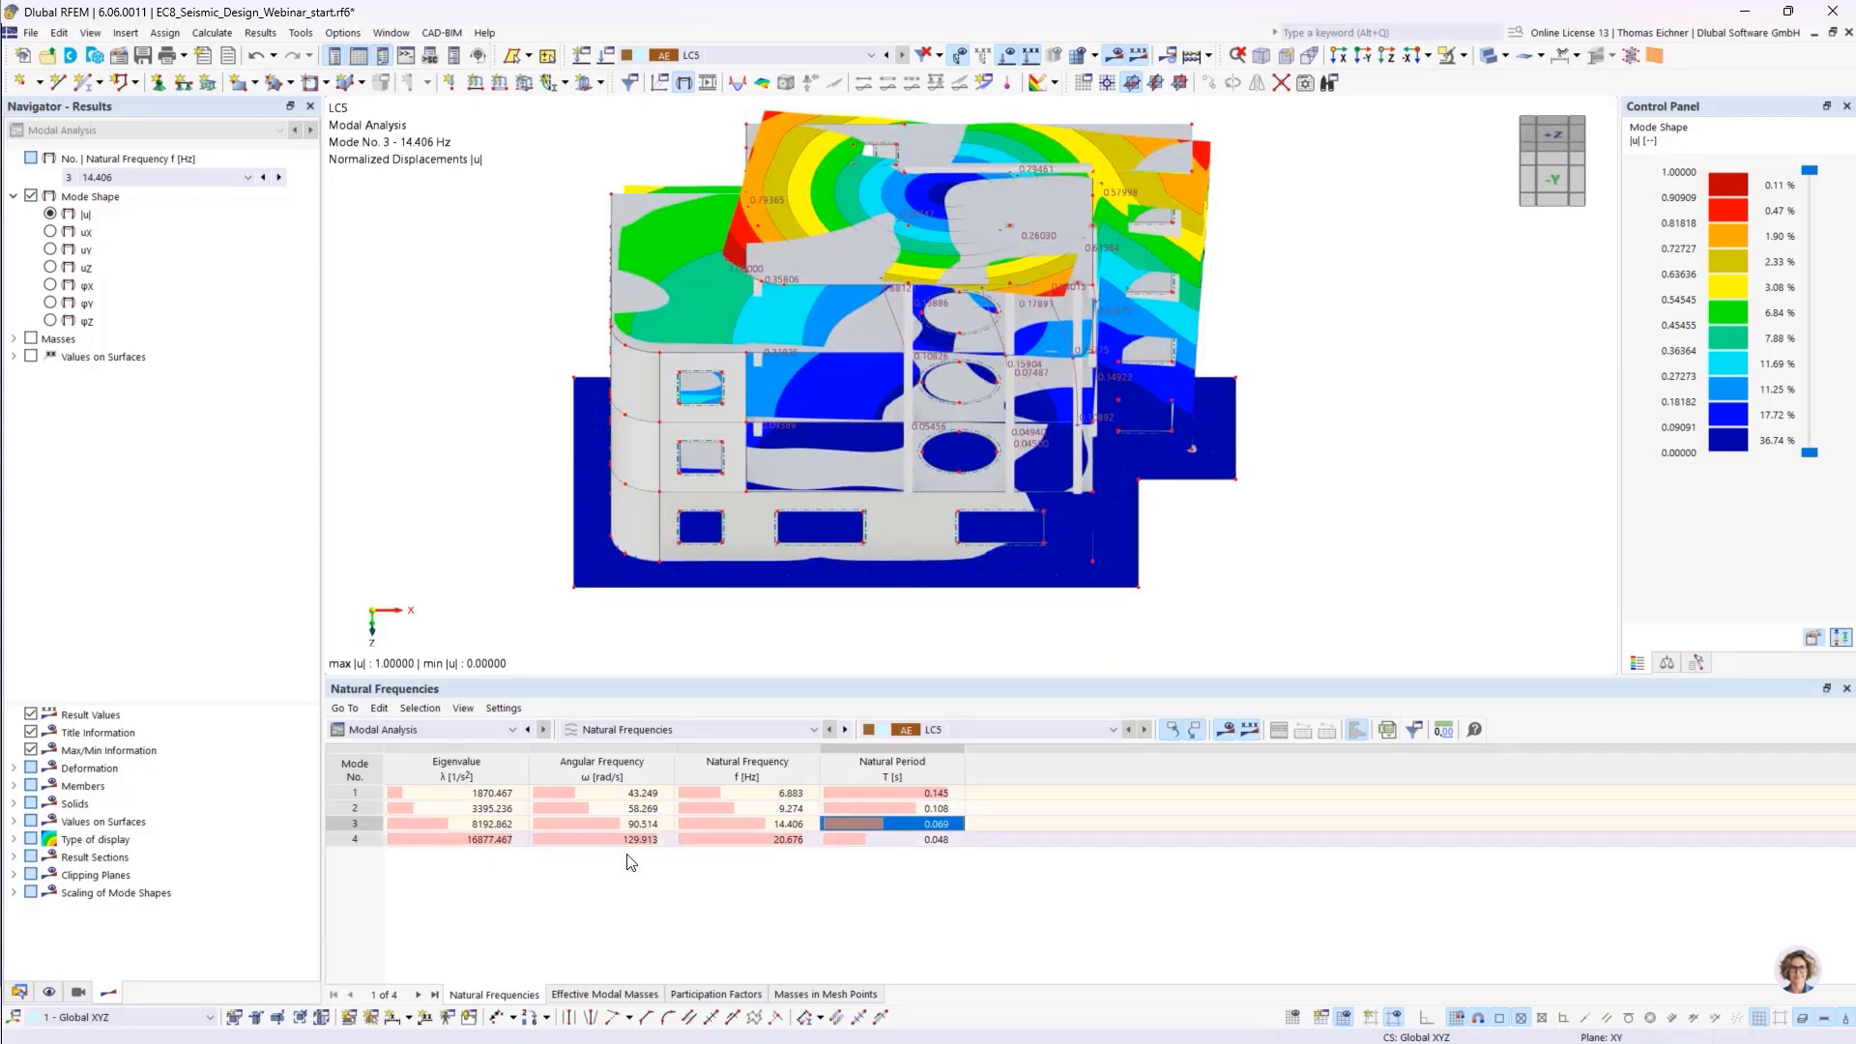
Open the effective modal masses and check the translational masses of mode 2 in X and mode 1 in Y
left_click(680, 918)
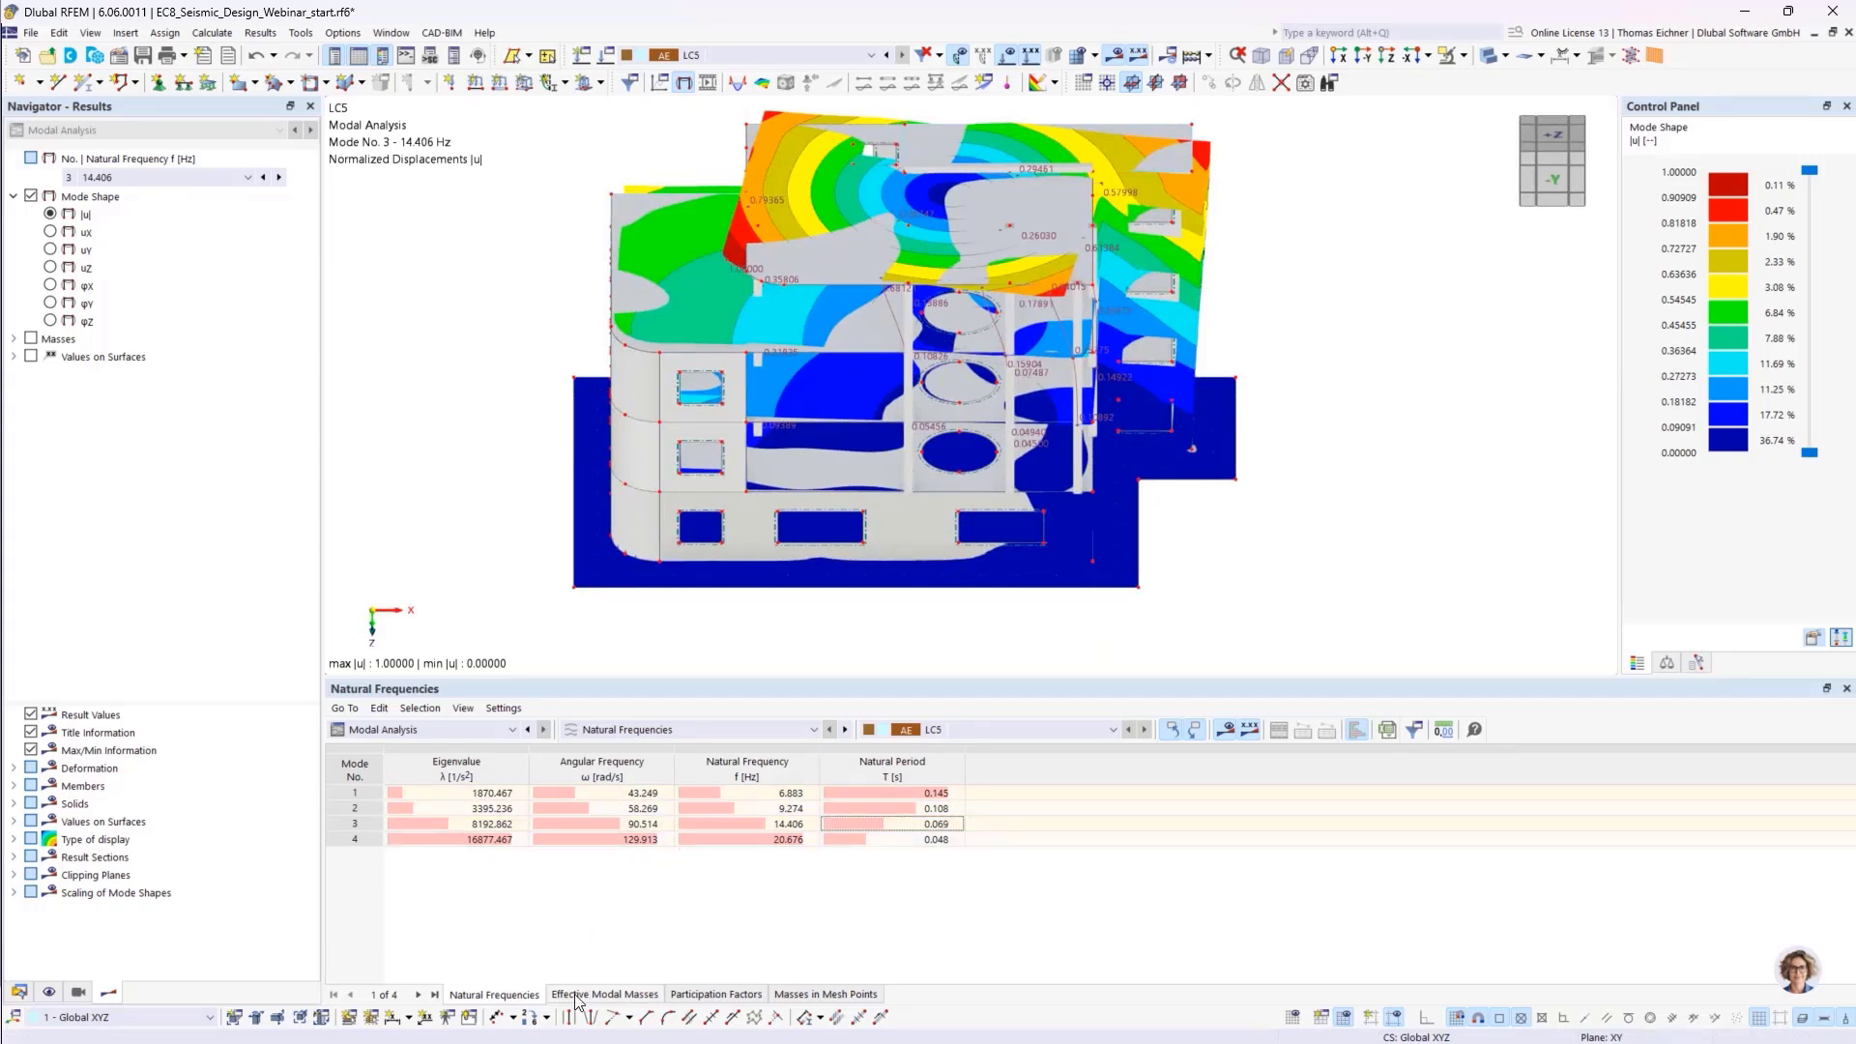
left_click(593, 995)
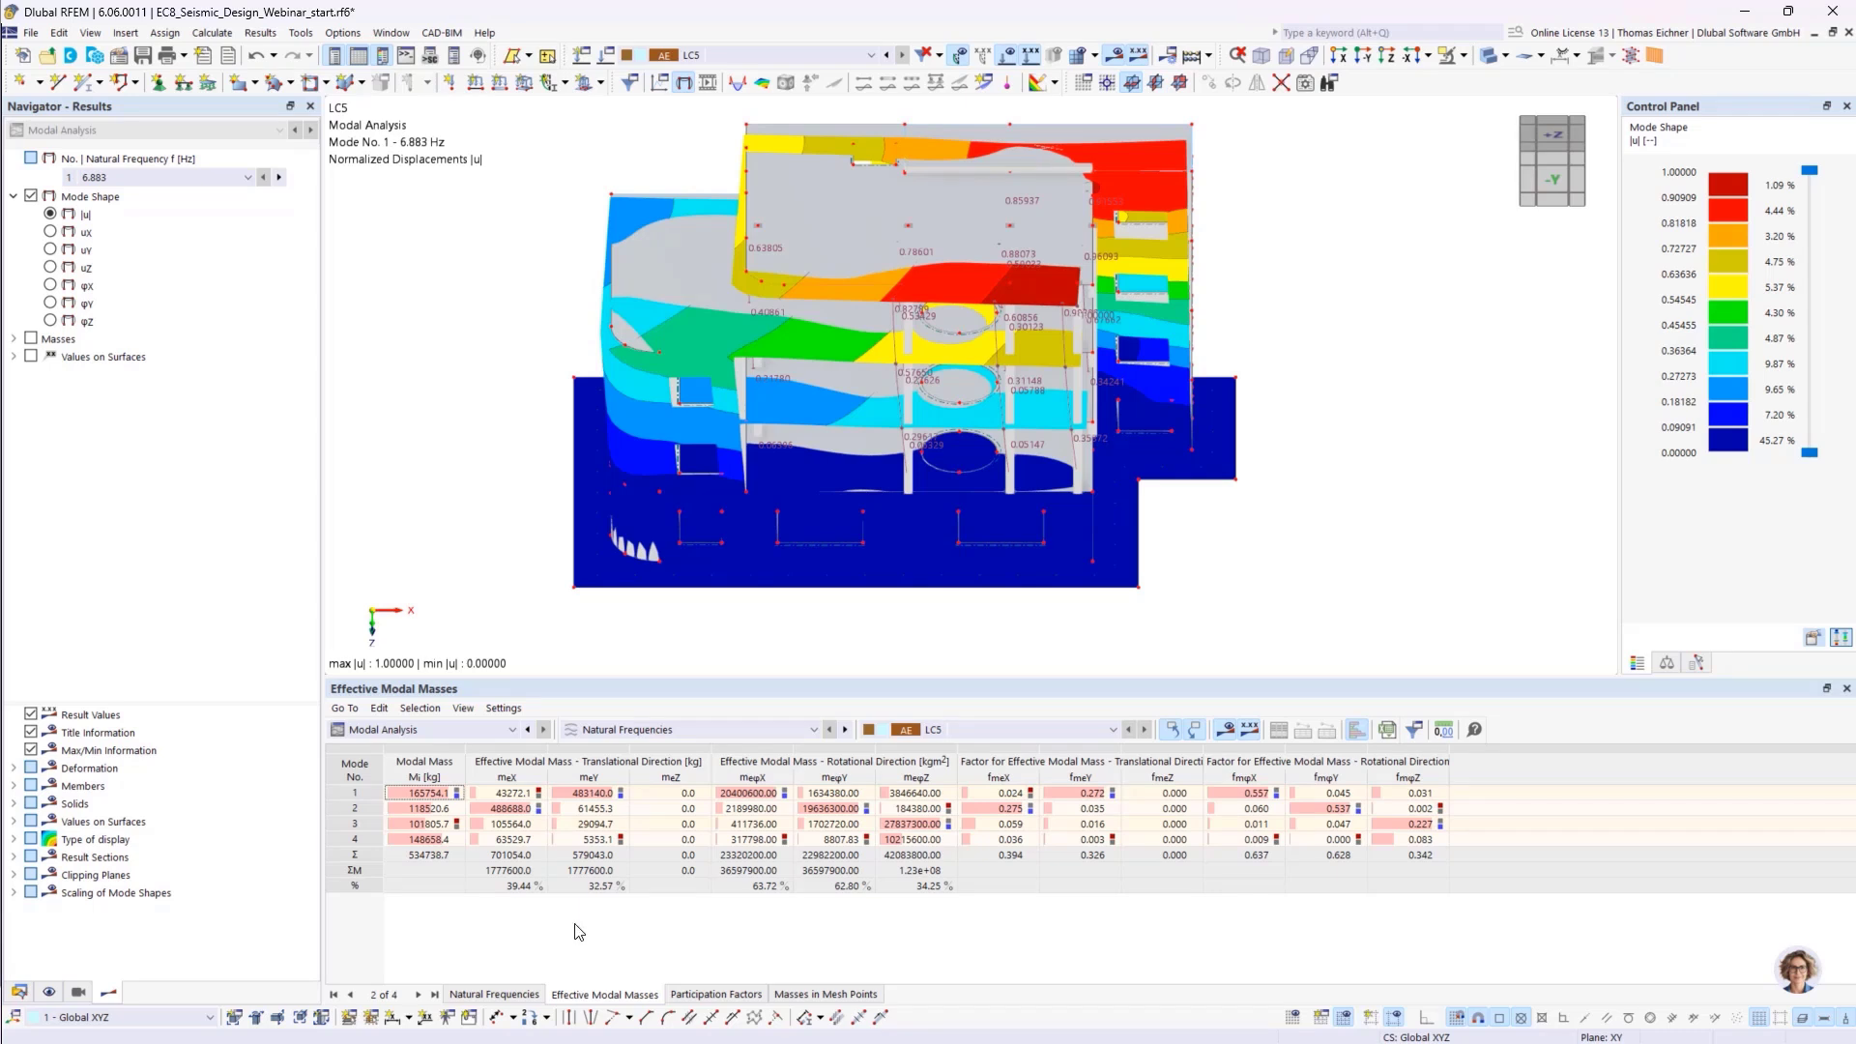
left_click(508, 809)
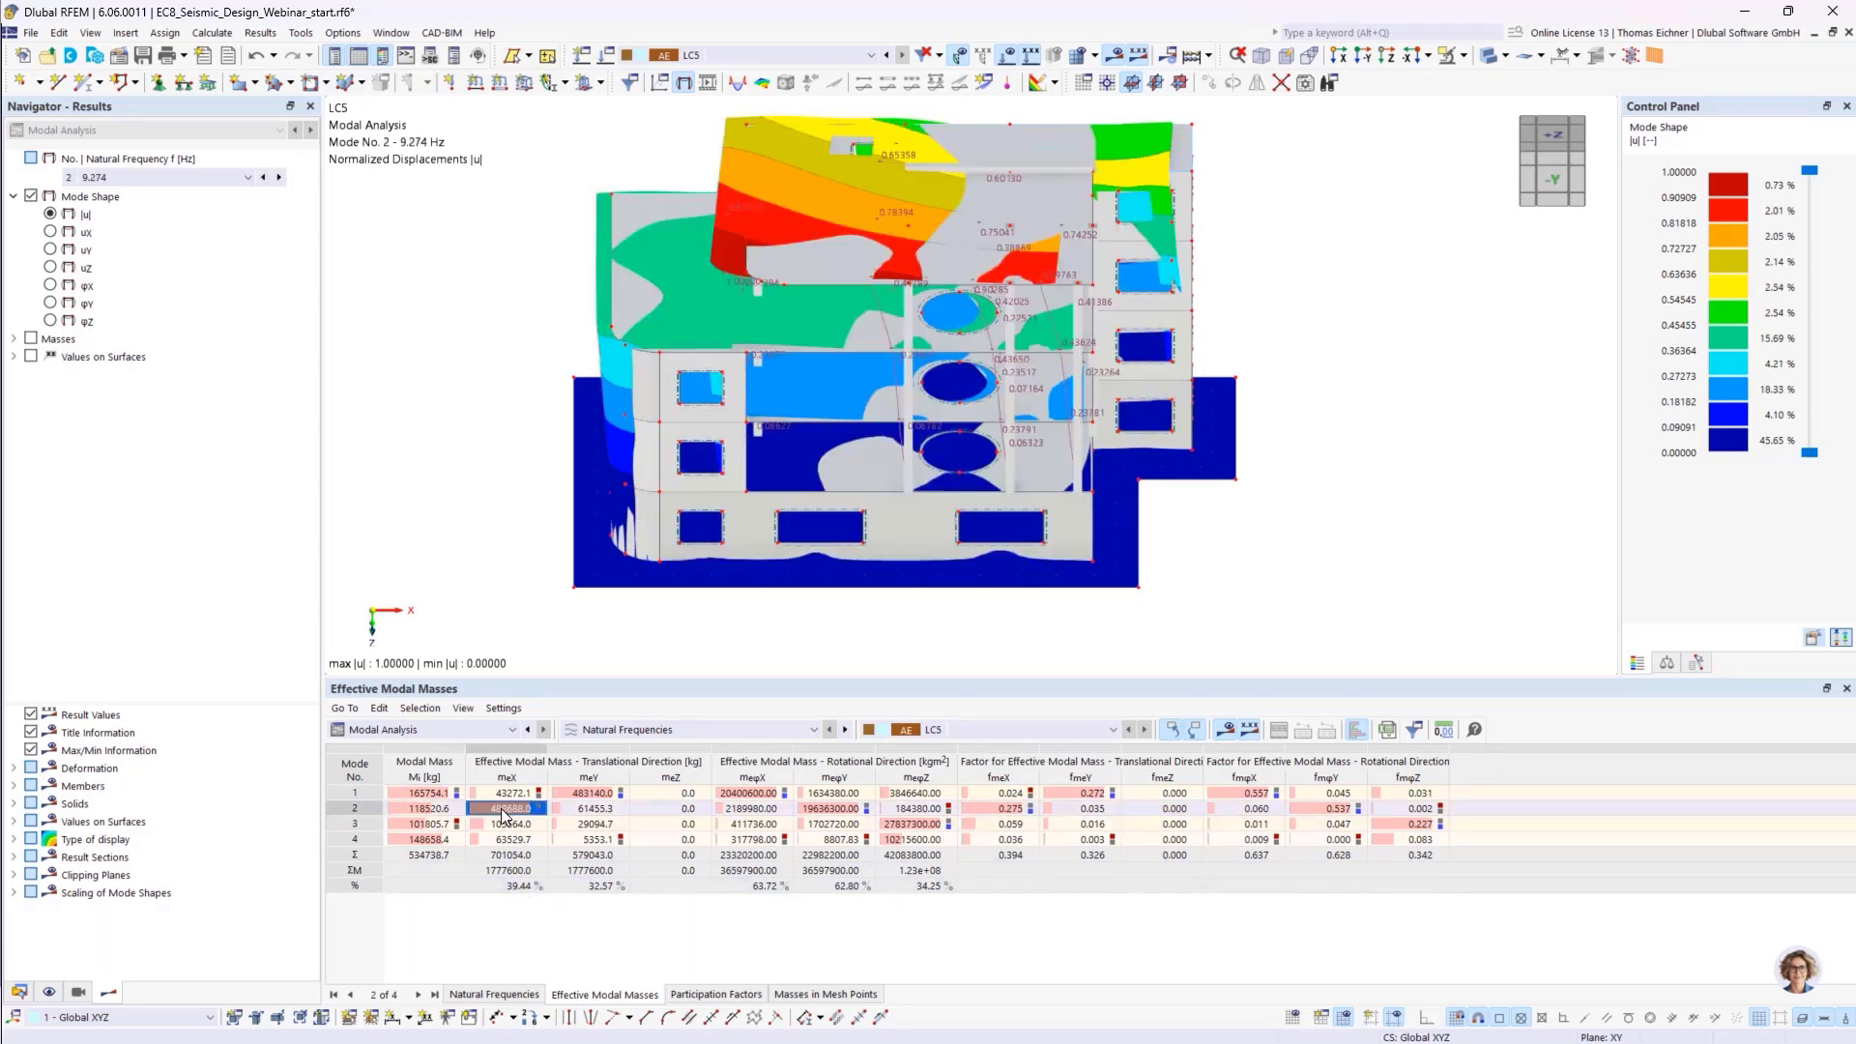
left_click(590, 794)
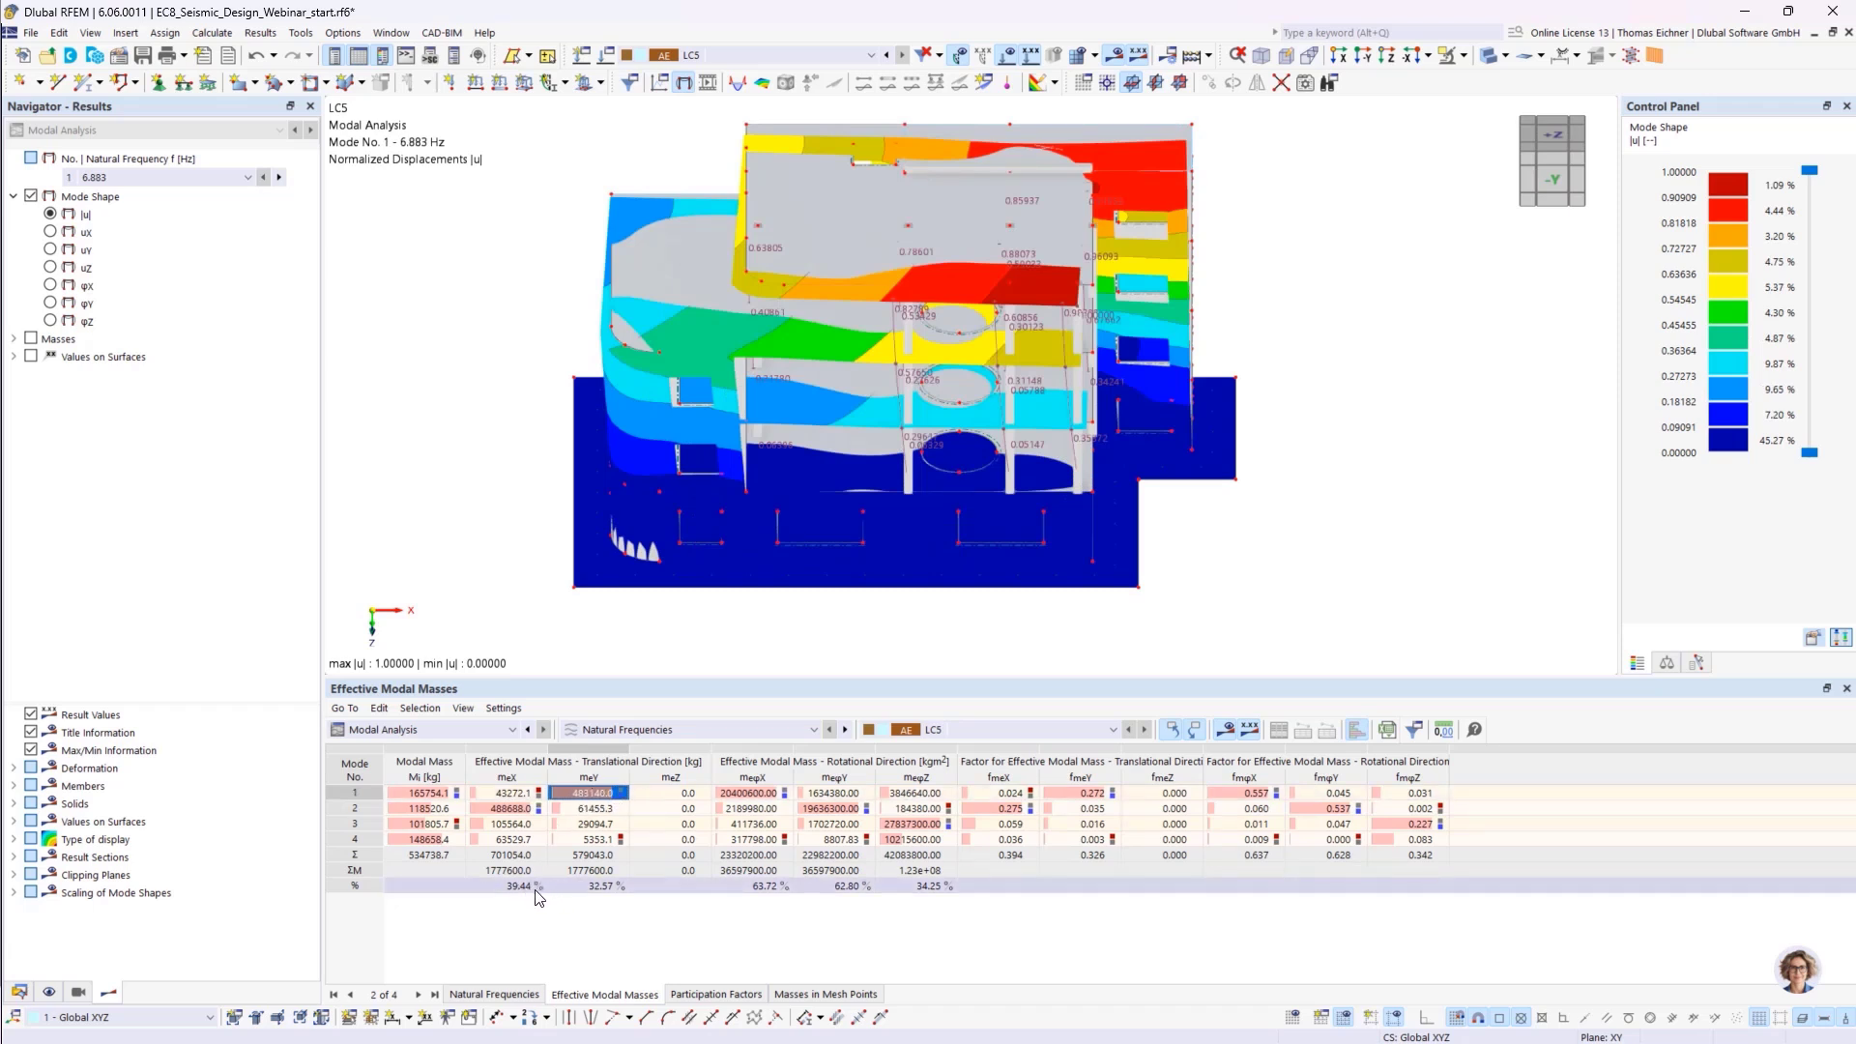
Compare the total effective modal mass percentages in the X and Y translational directions
left_click(537, 889)
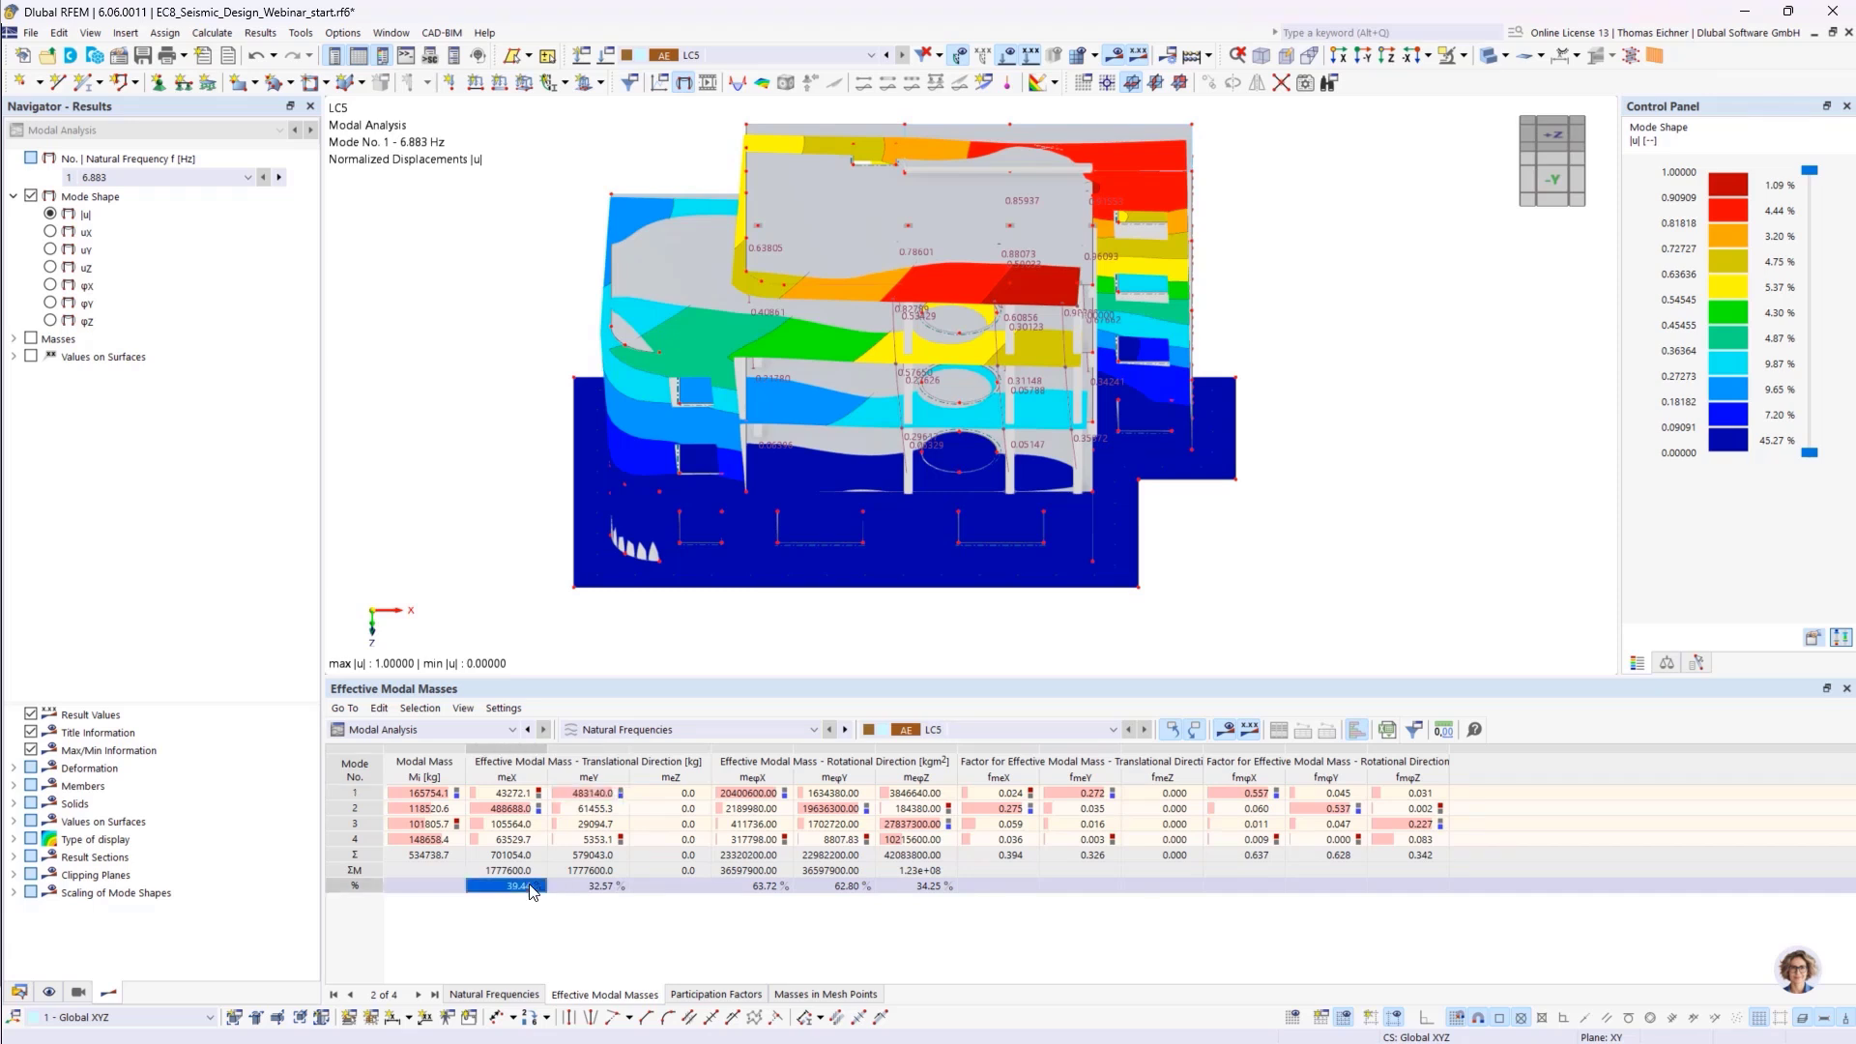
left_click(566, 887)
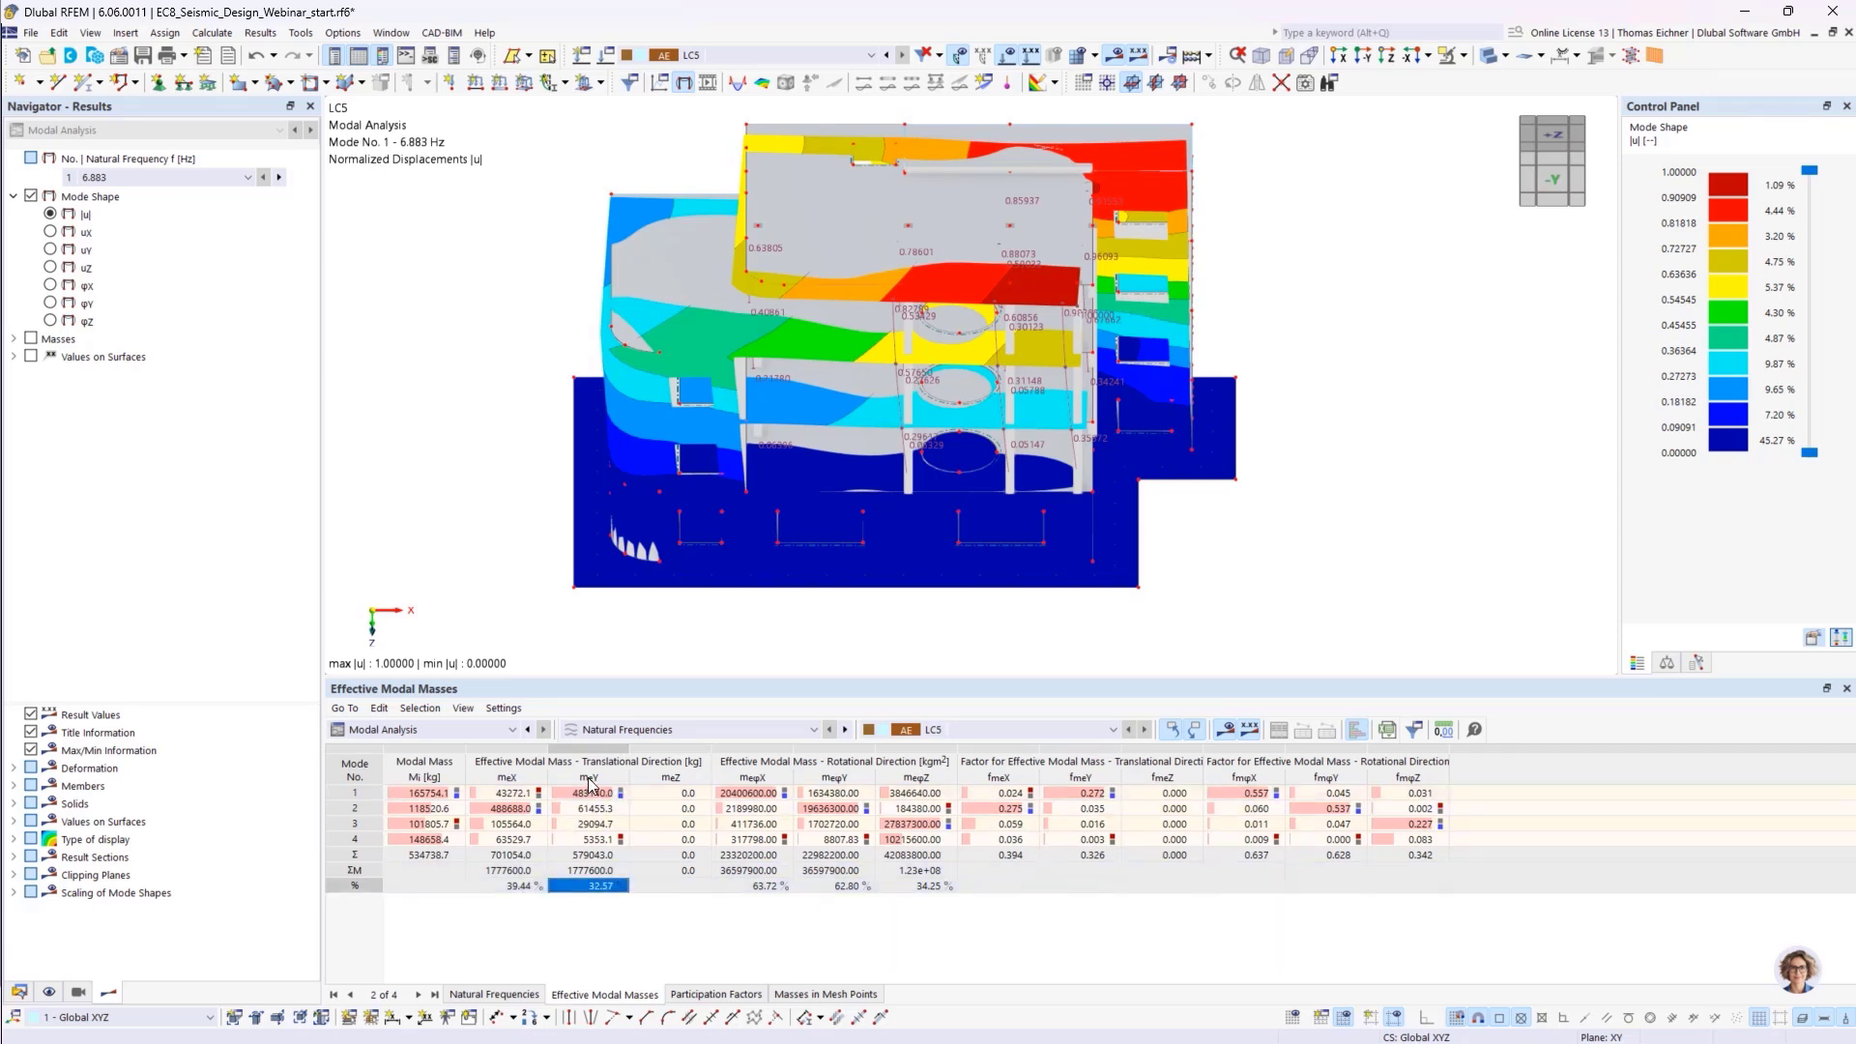
left_click(544, 888)
left_click(572, 887)
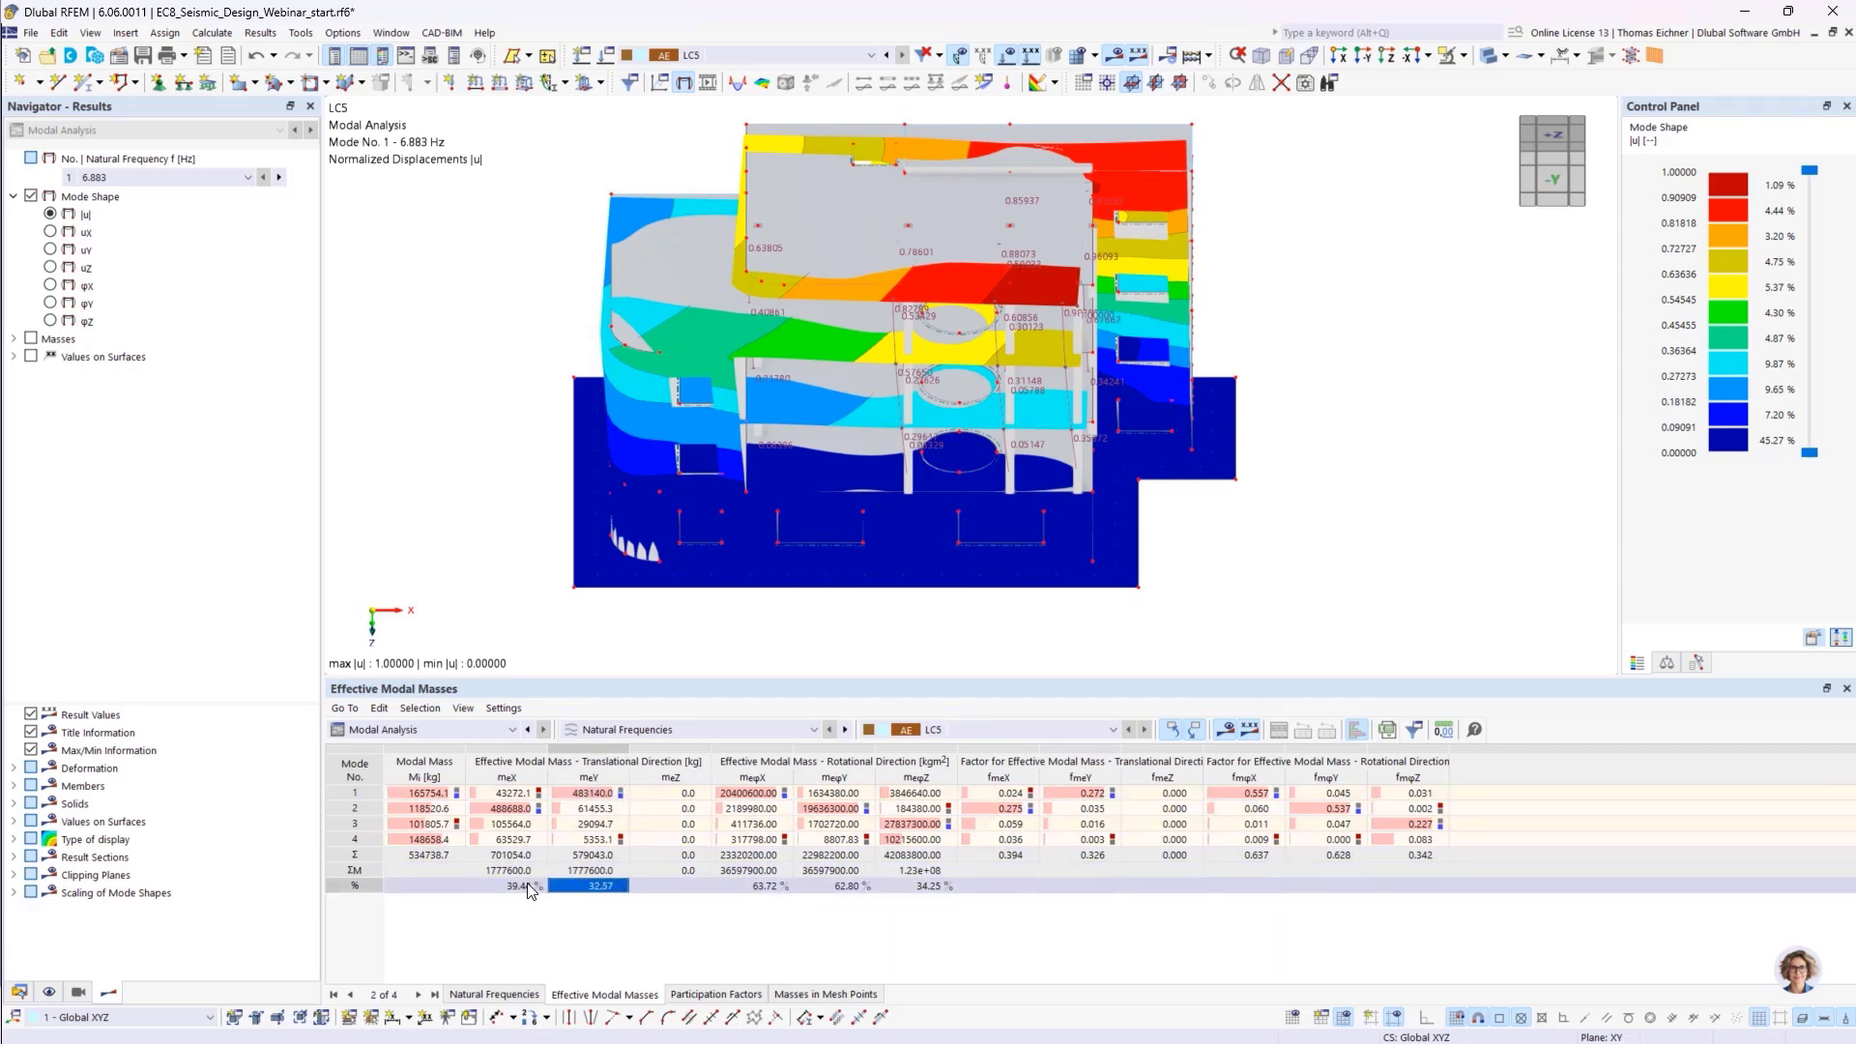
left_click(546, 887)
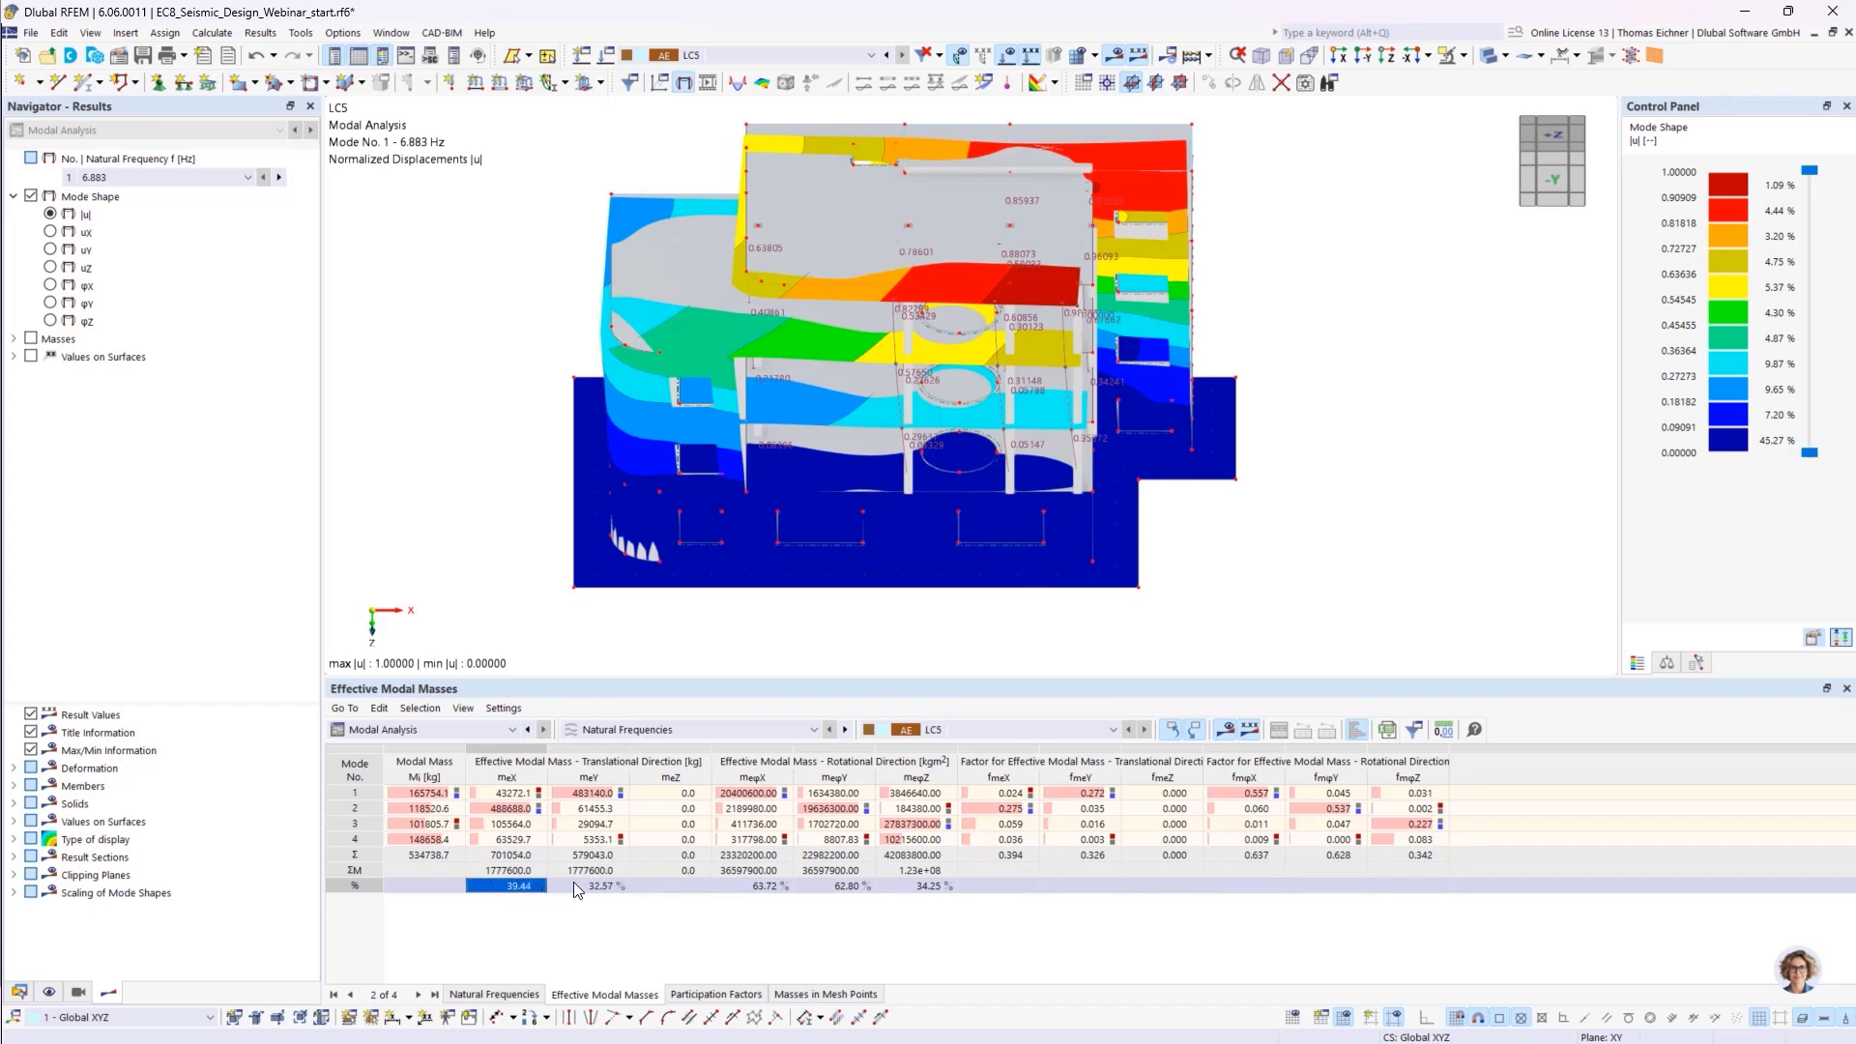
left_click(572, 886)
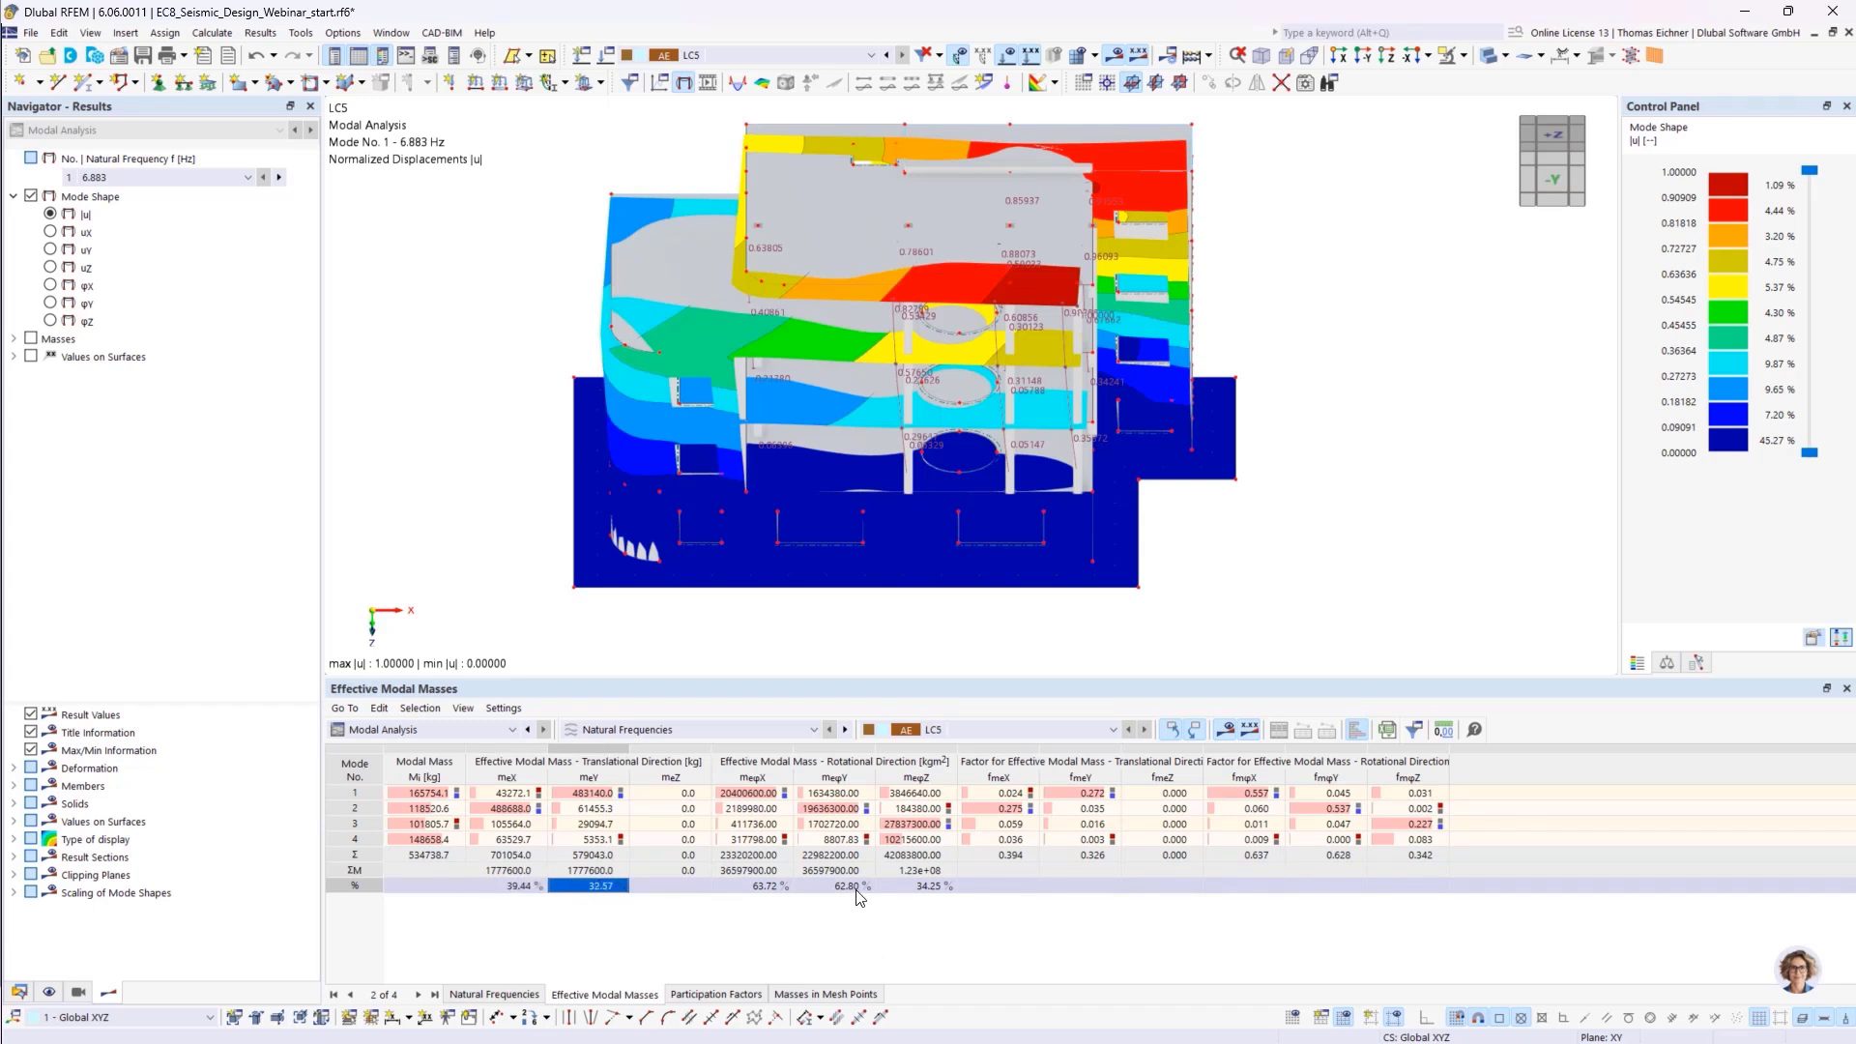
left_click(829, 923)
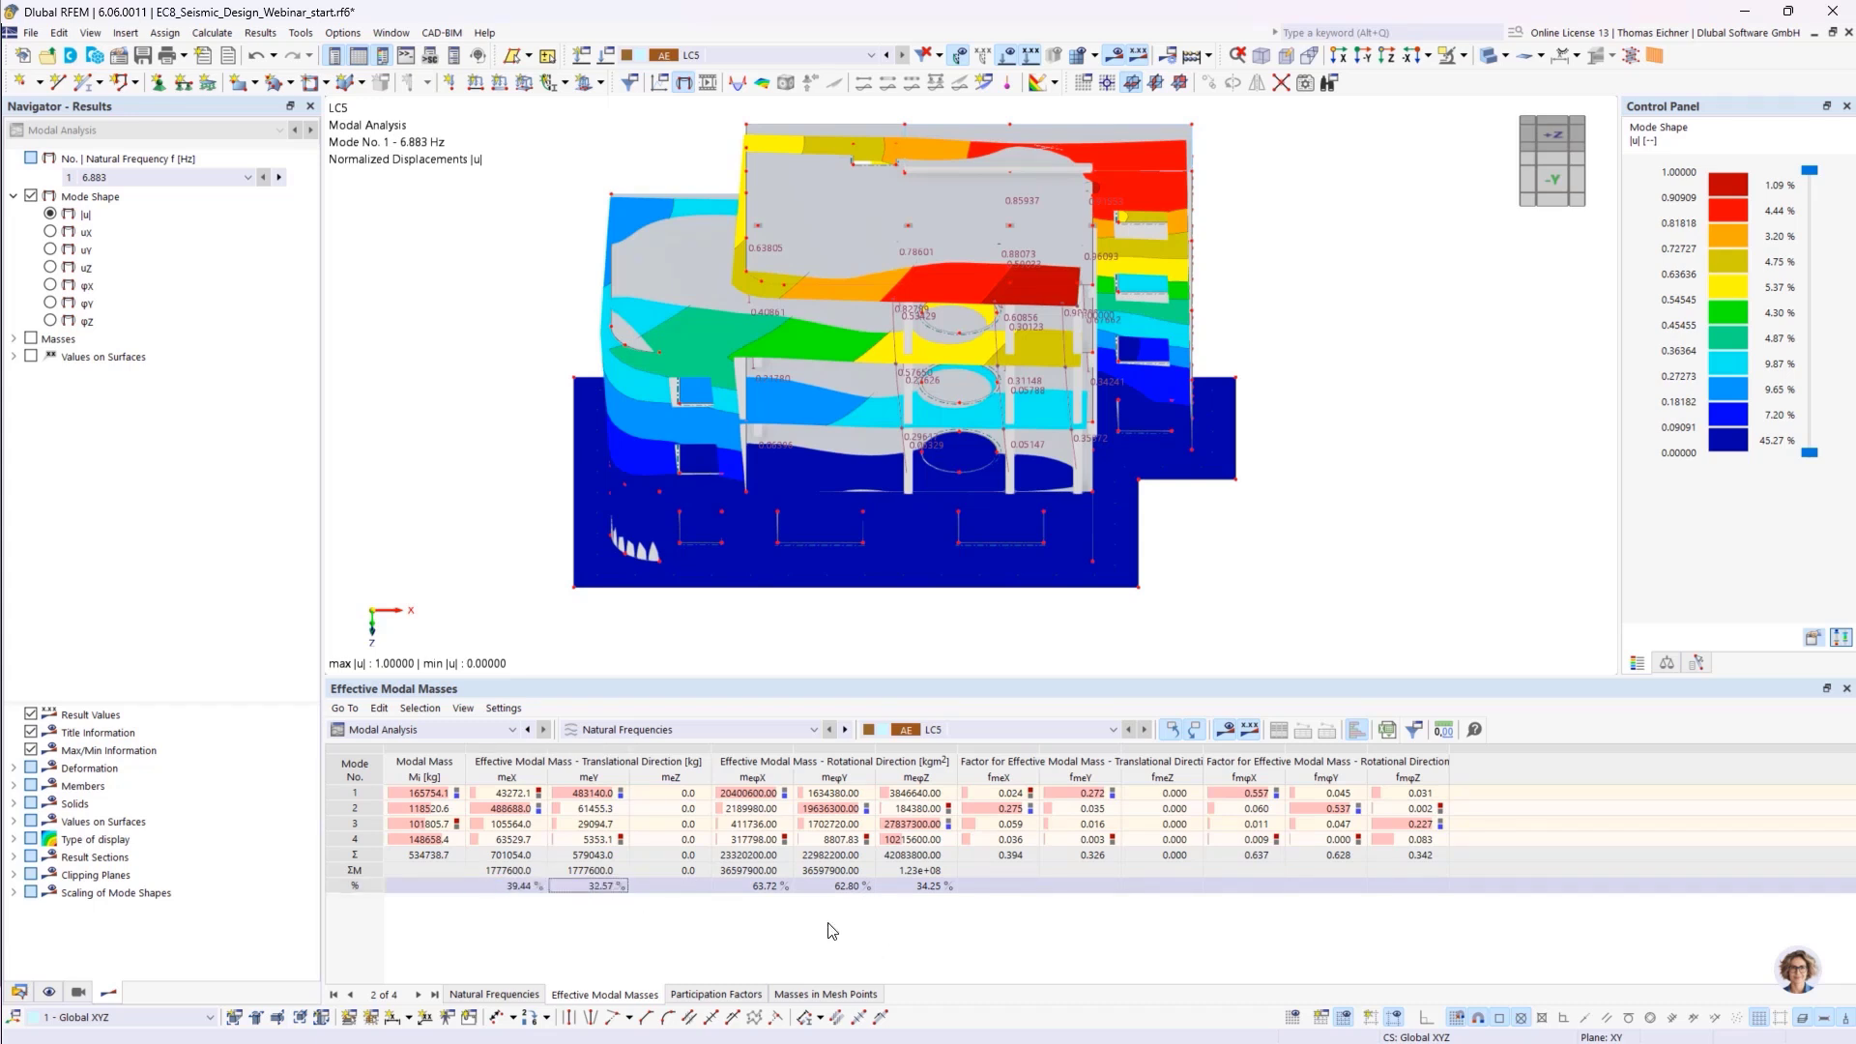
Check the effective modal masses of mode 3 in the X and Y directions and in rotation about Z
left_click(586, 828)
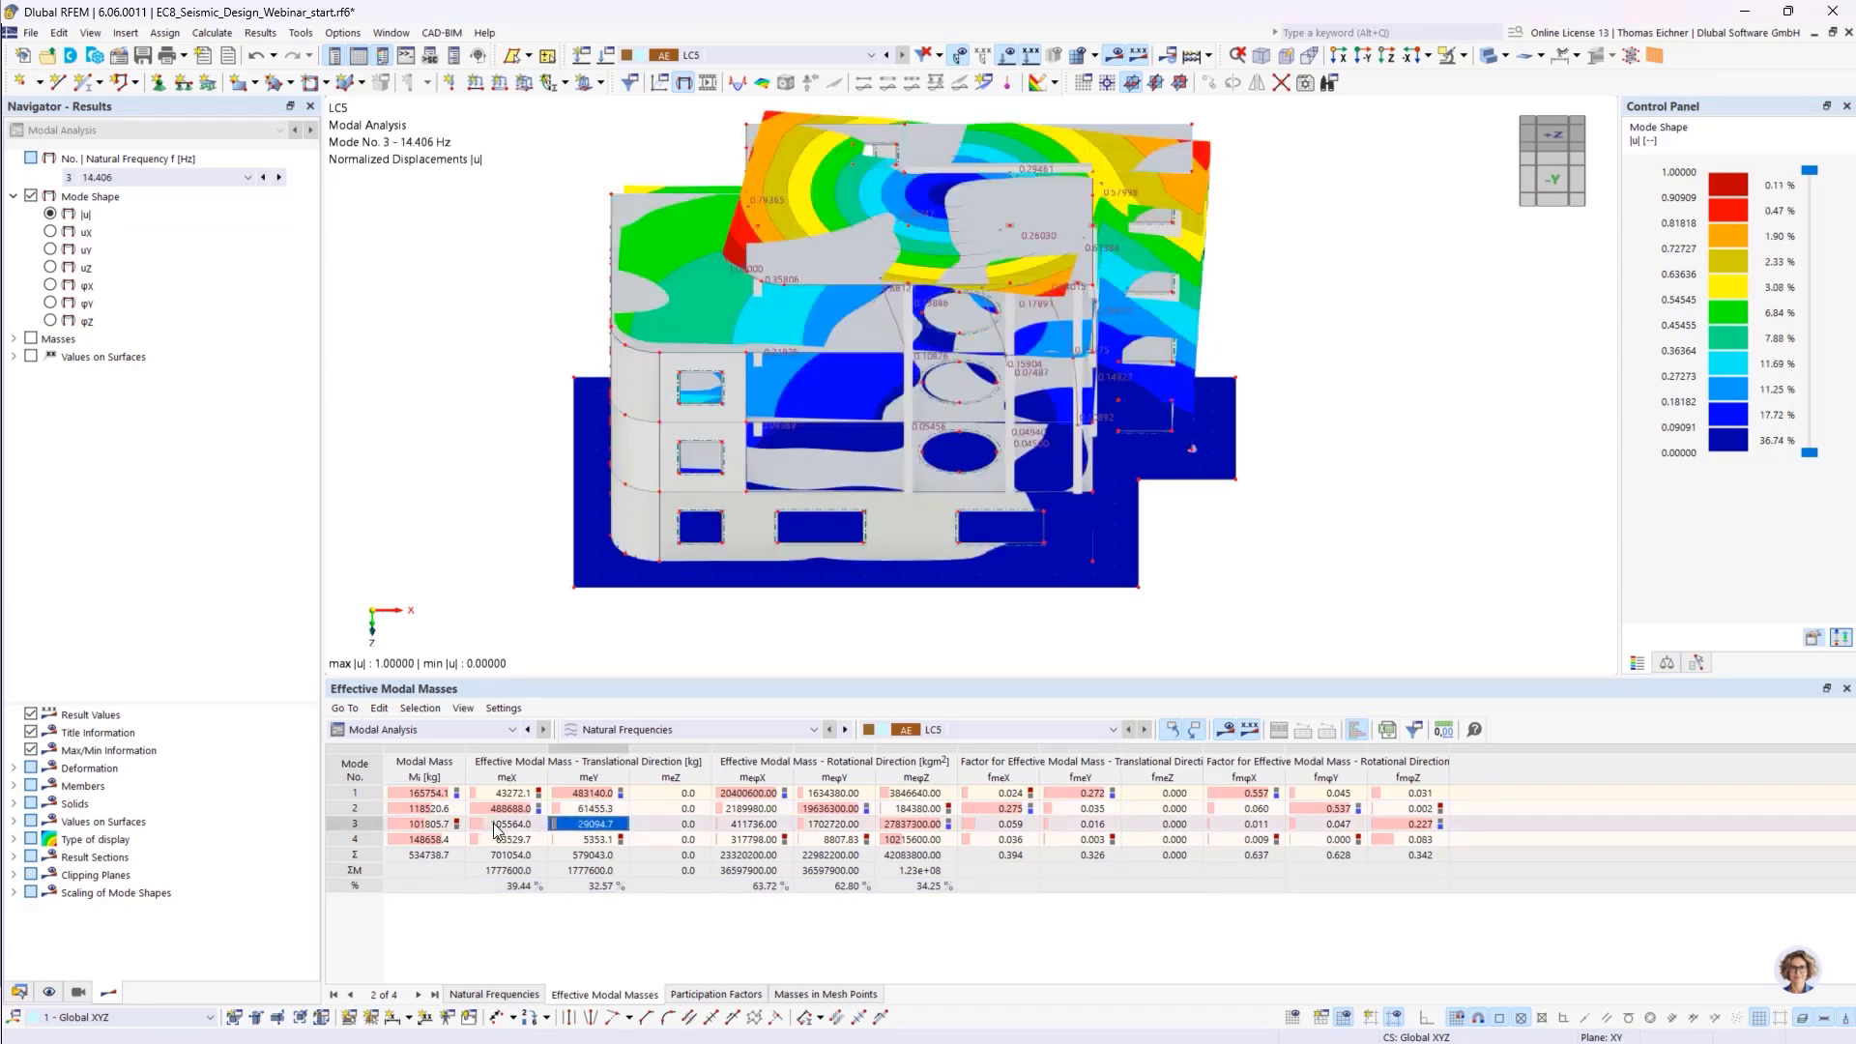
left_click(495, 829)
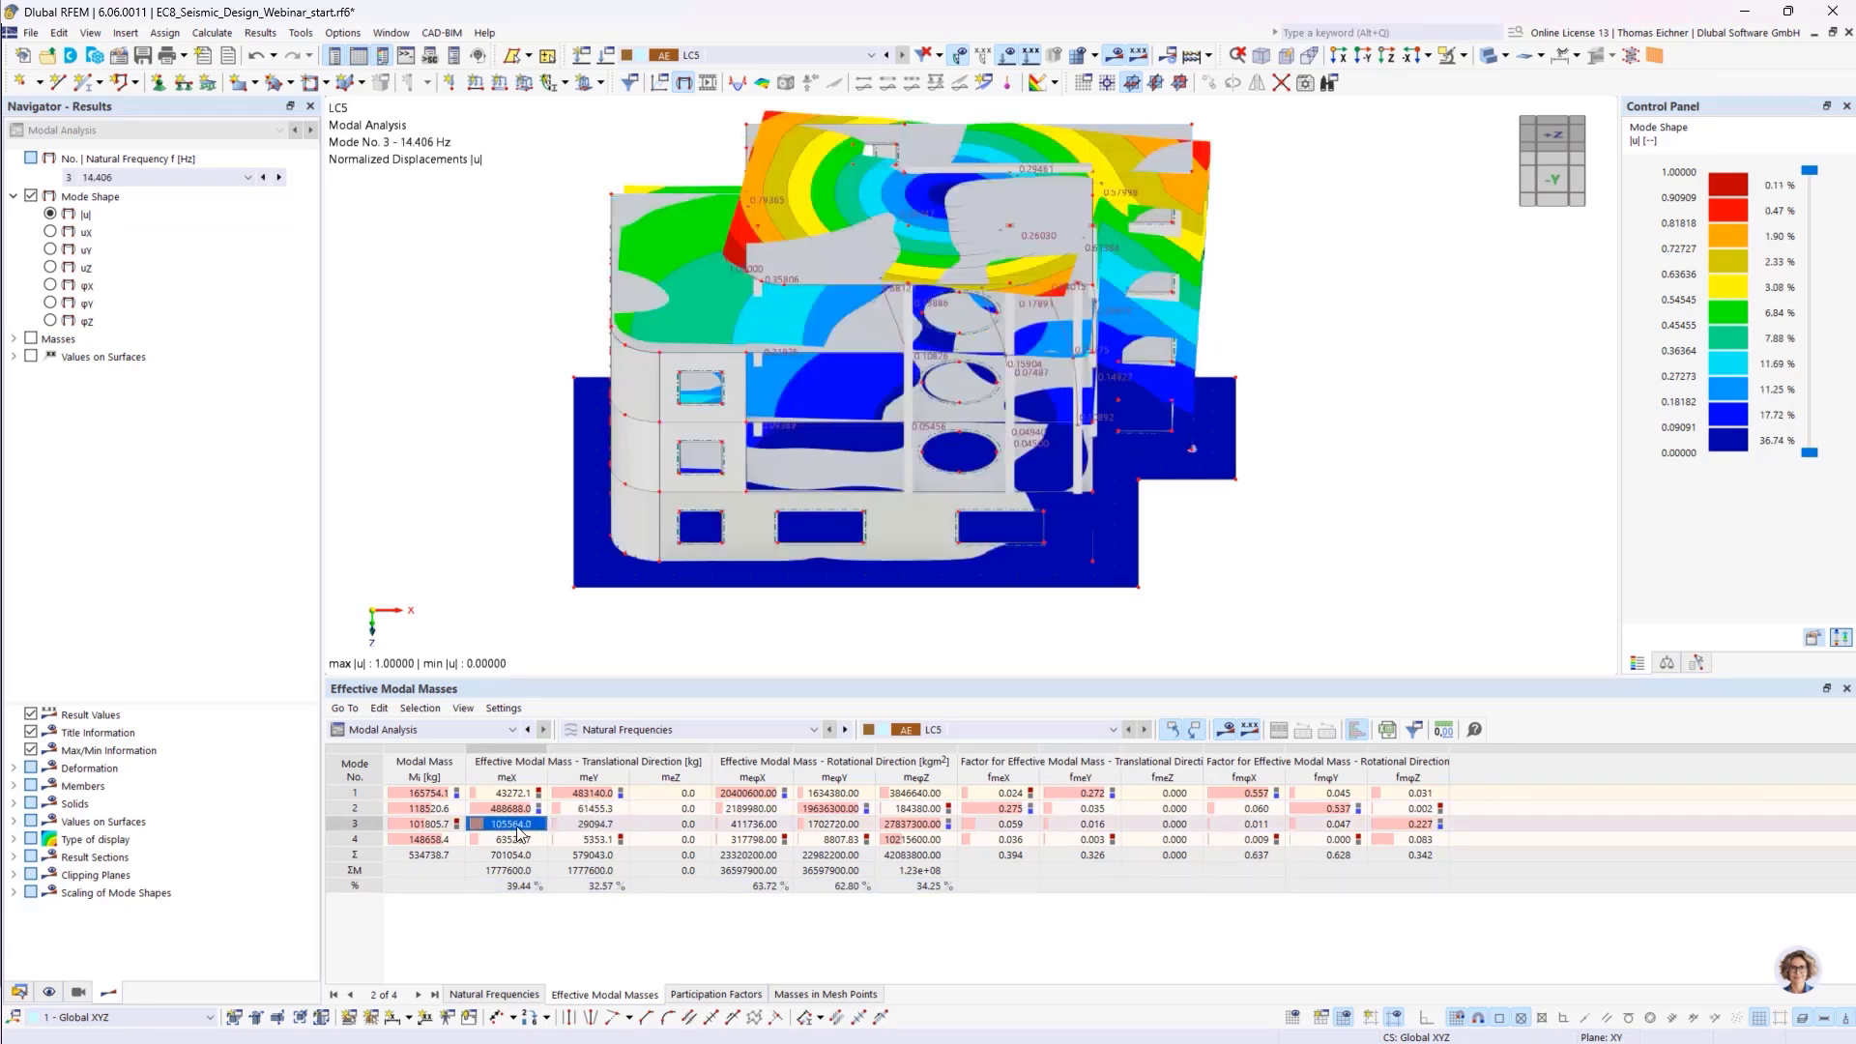
left_click(913, 824)
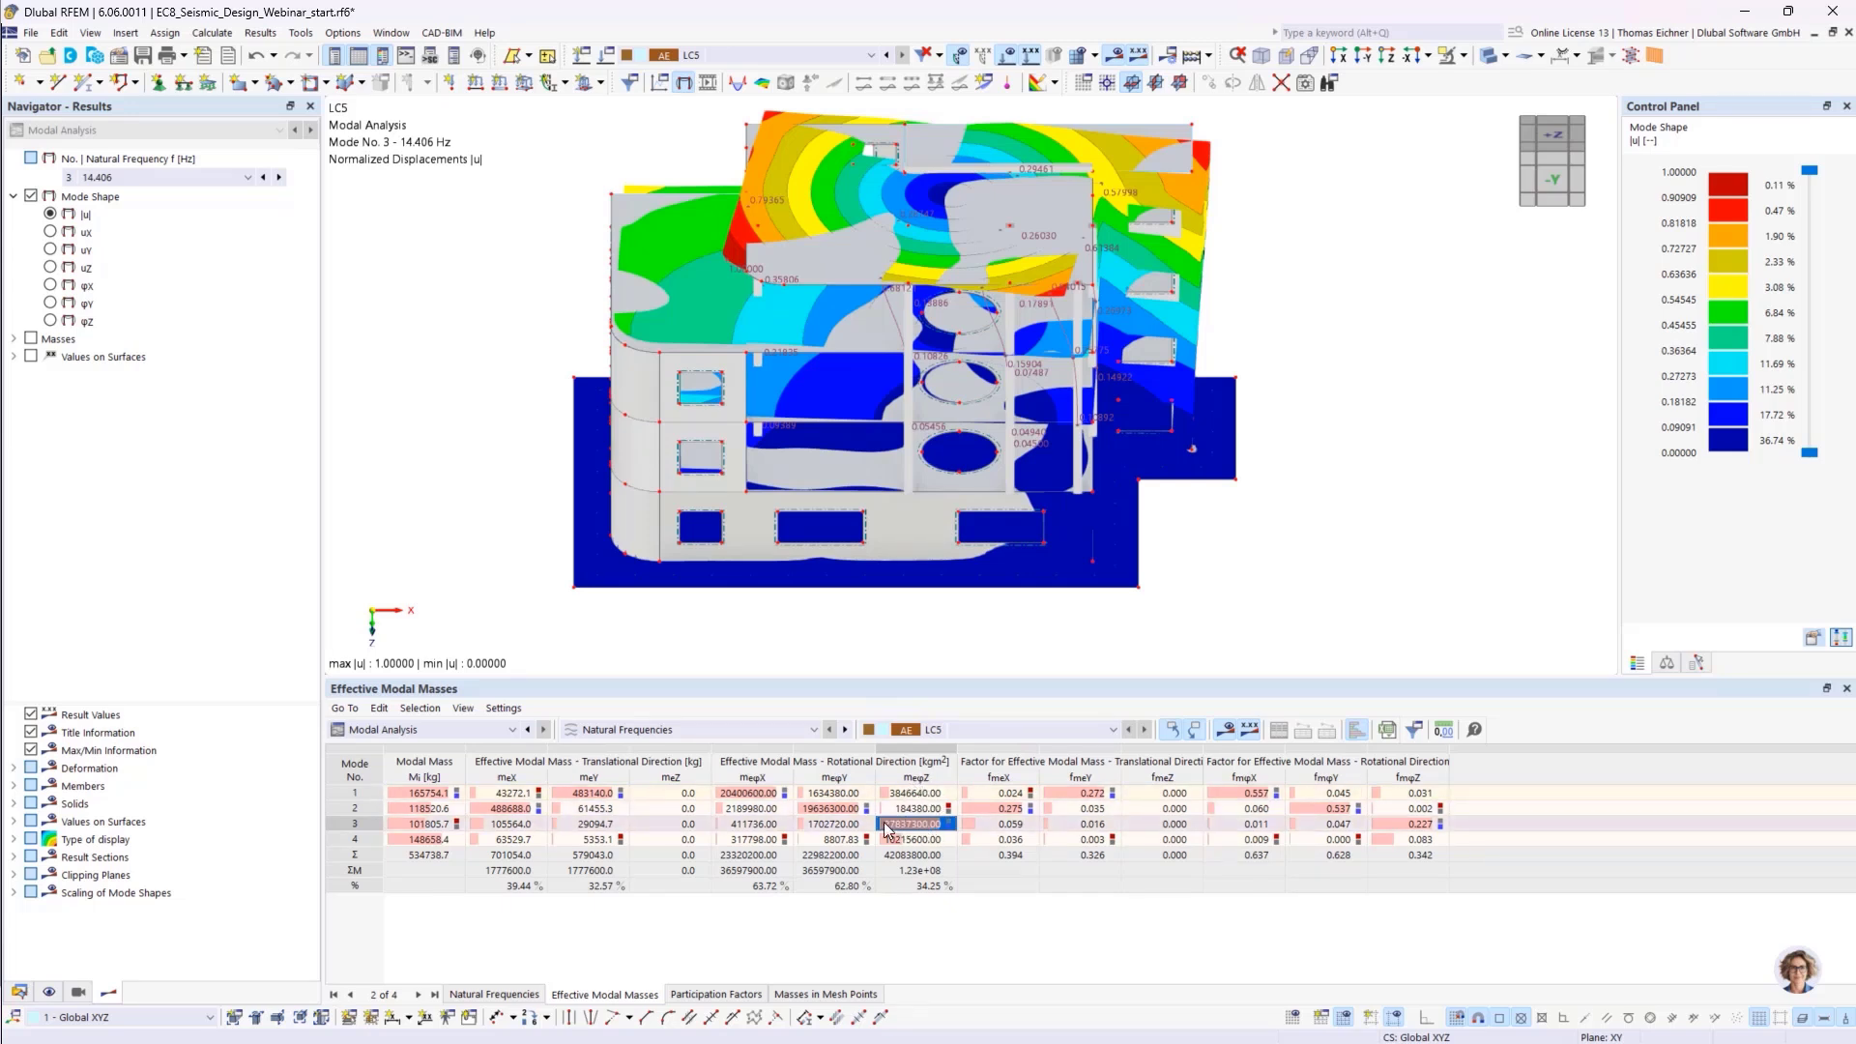
left_click(899, 825)
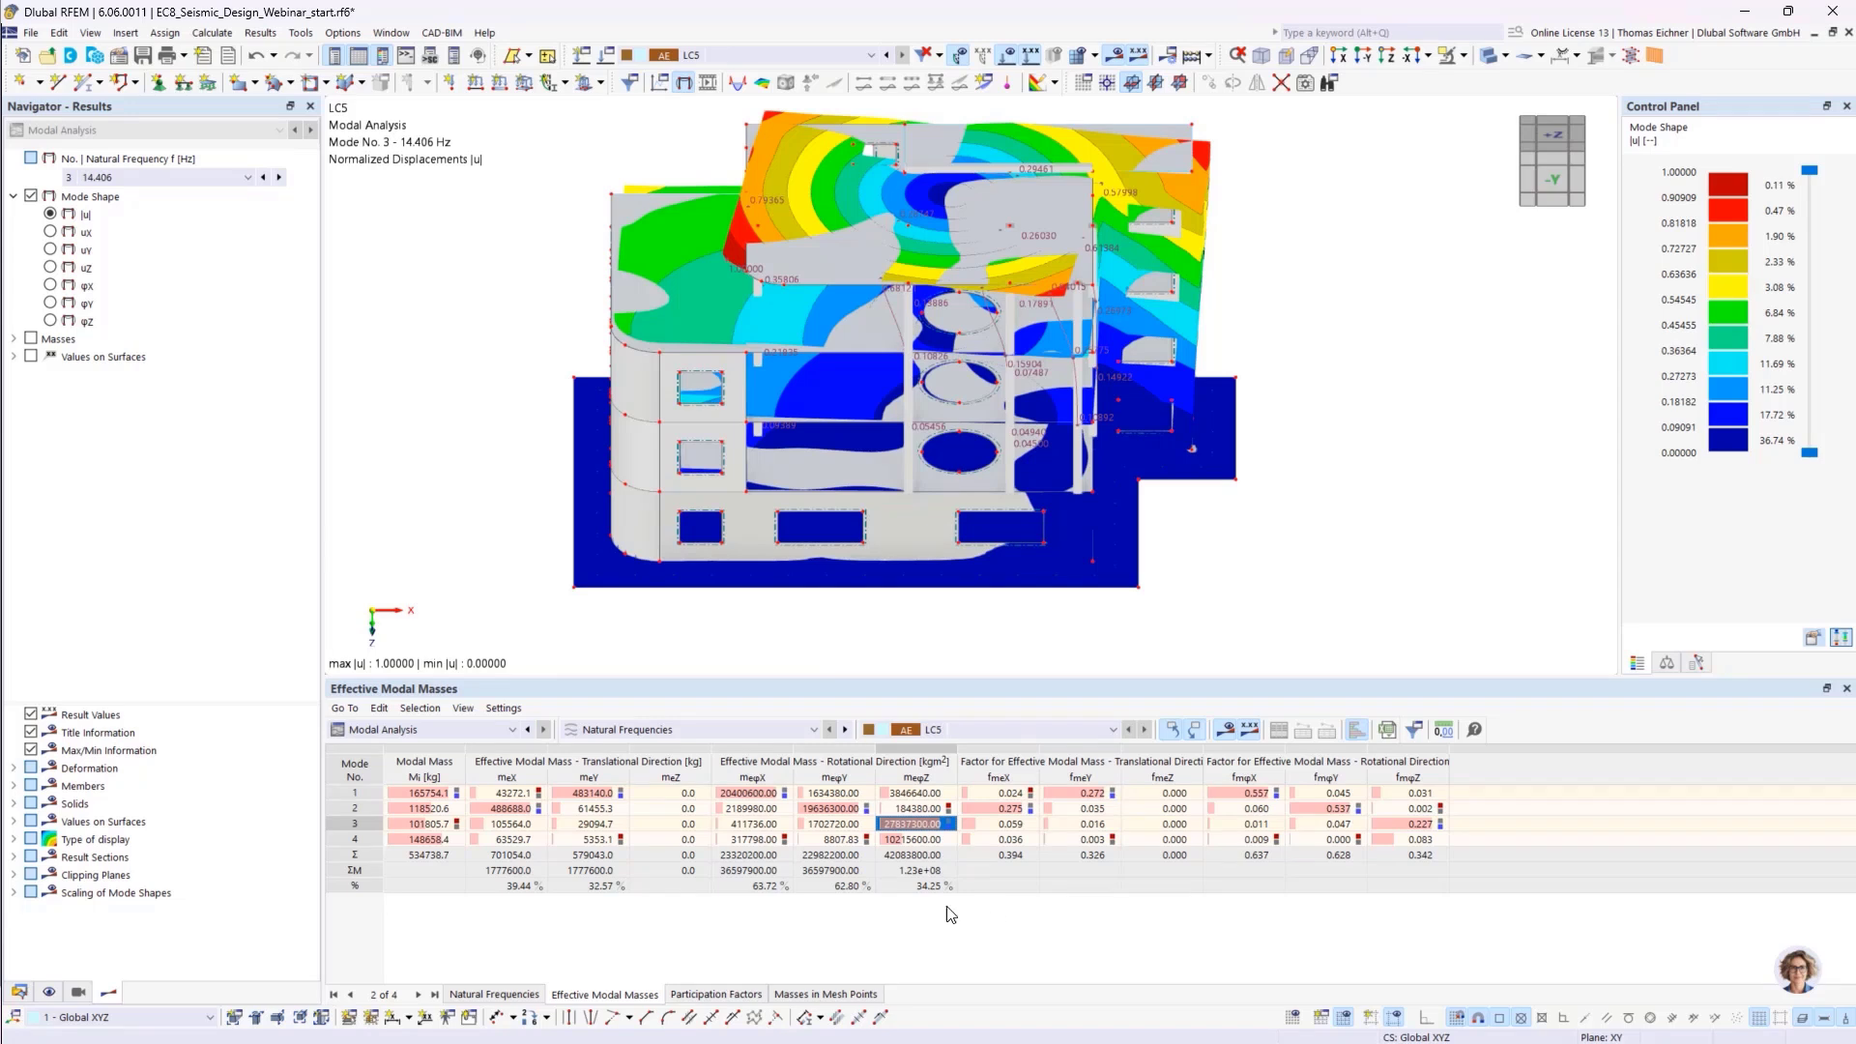
Review the participation factors and the masses in mesh points for LC5
left_click(716, 993)
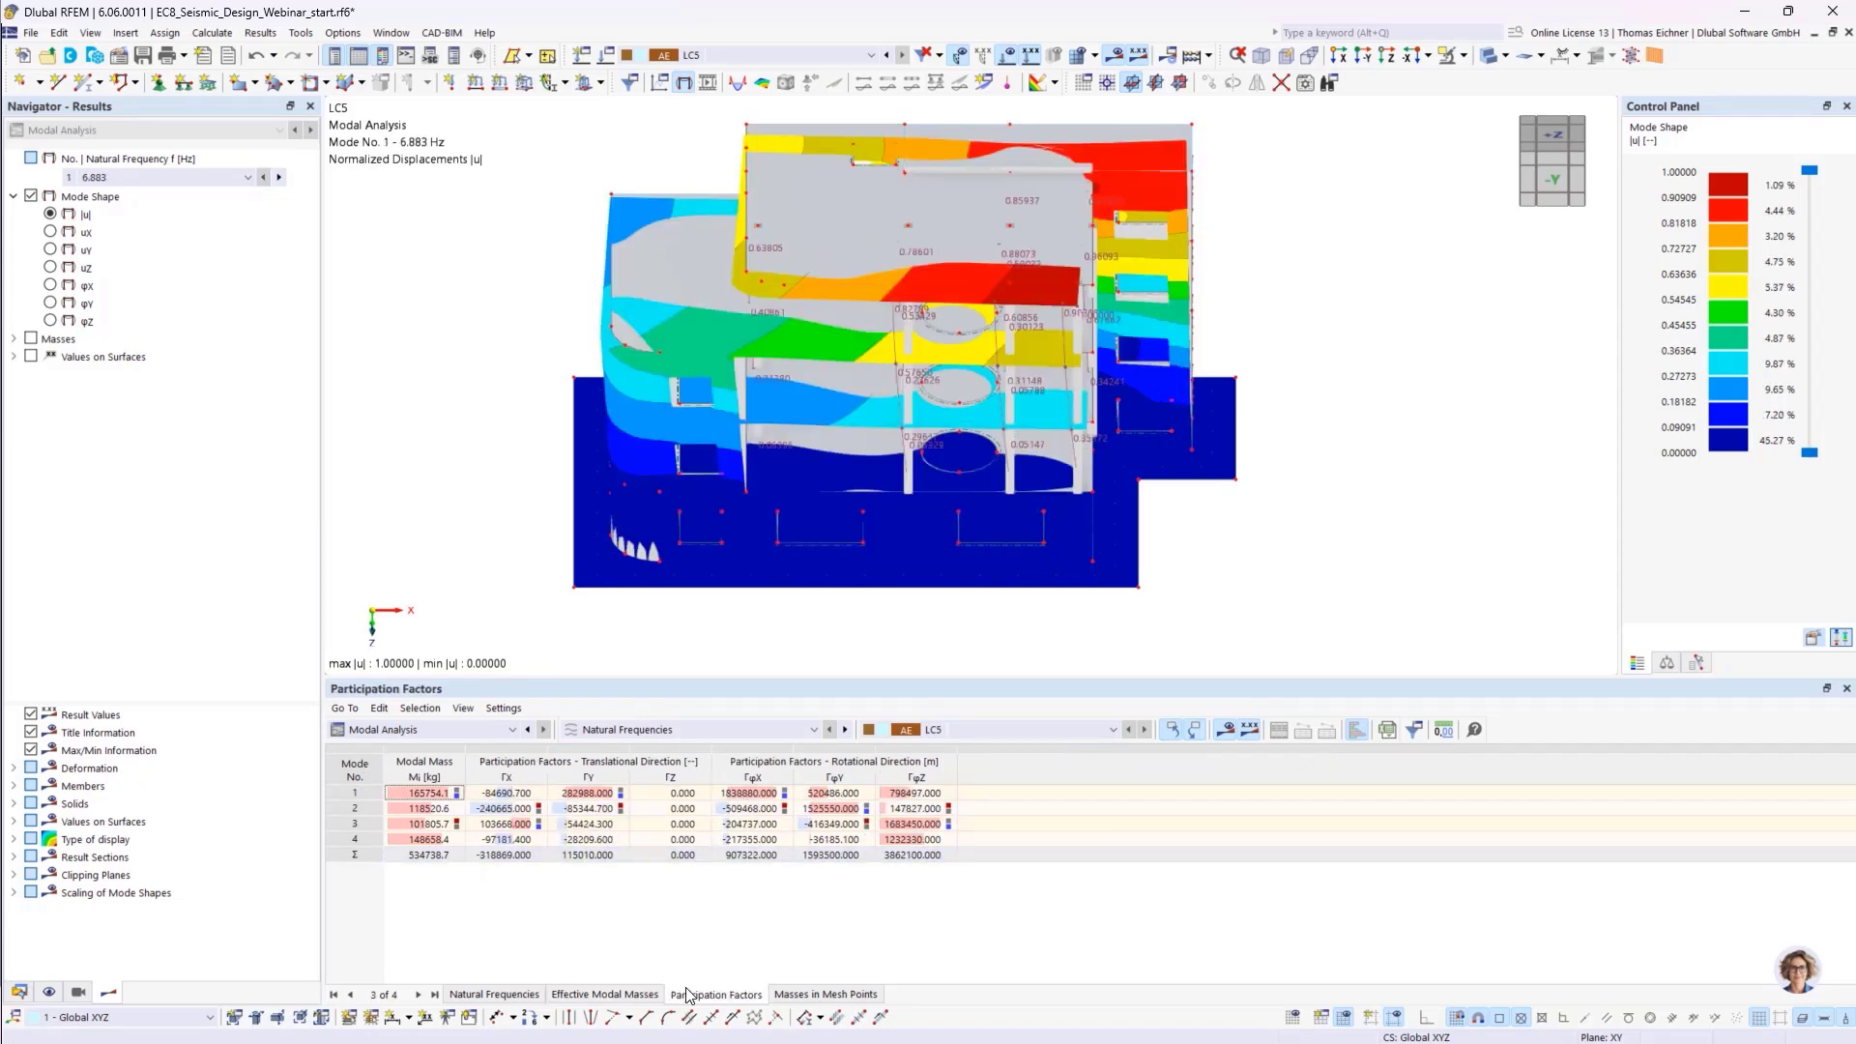
left_click(814, 996)
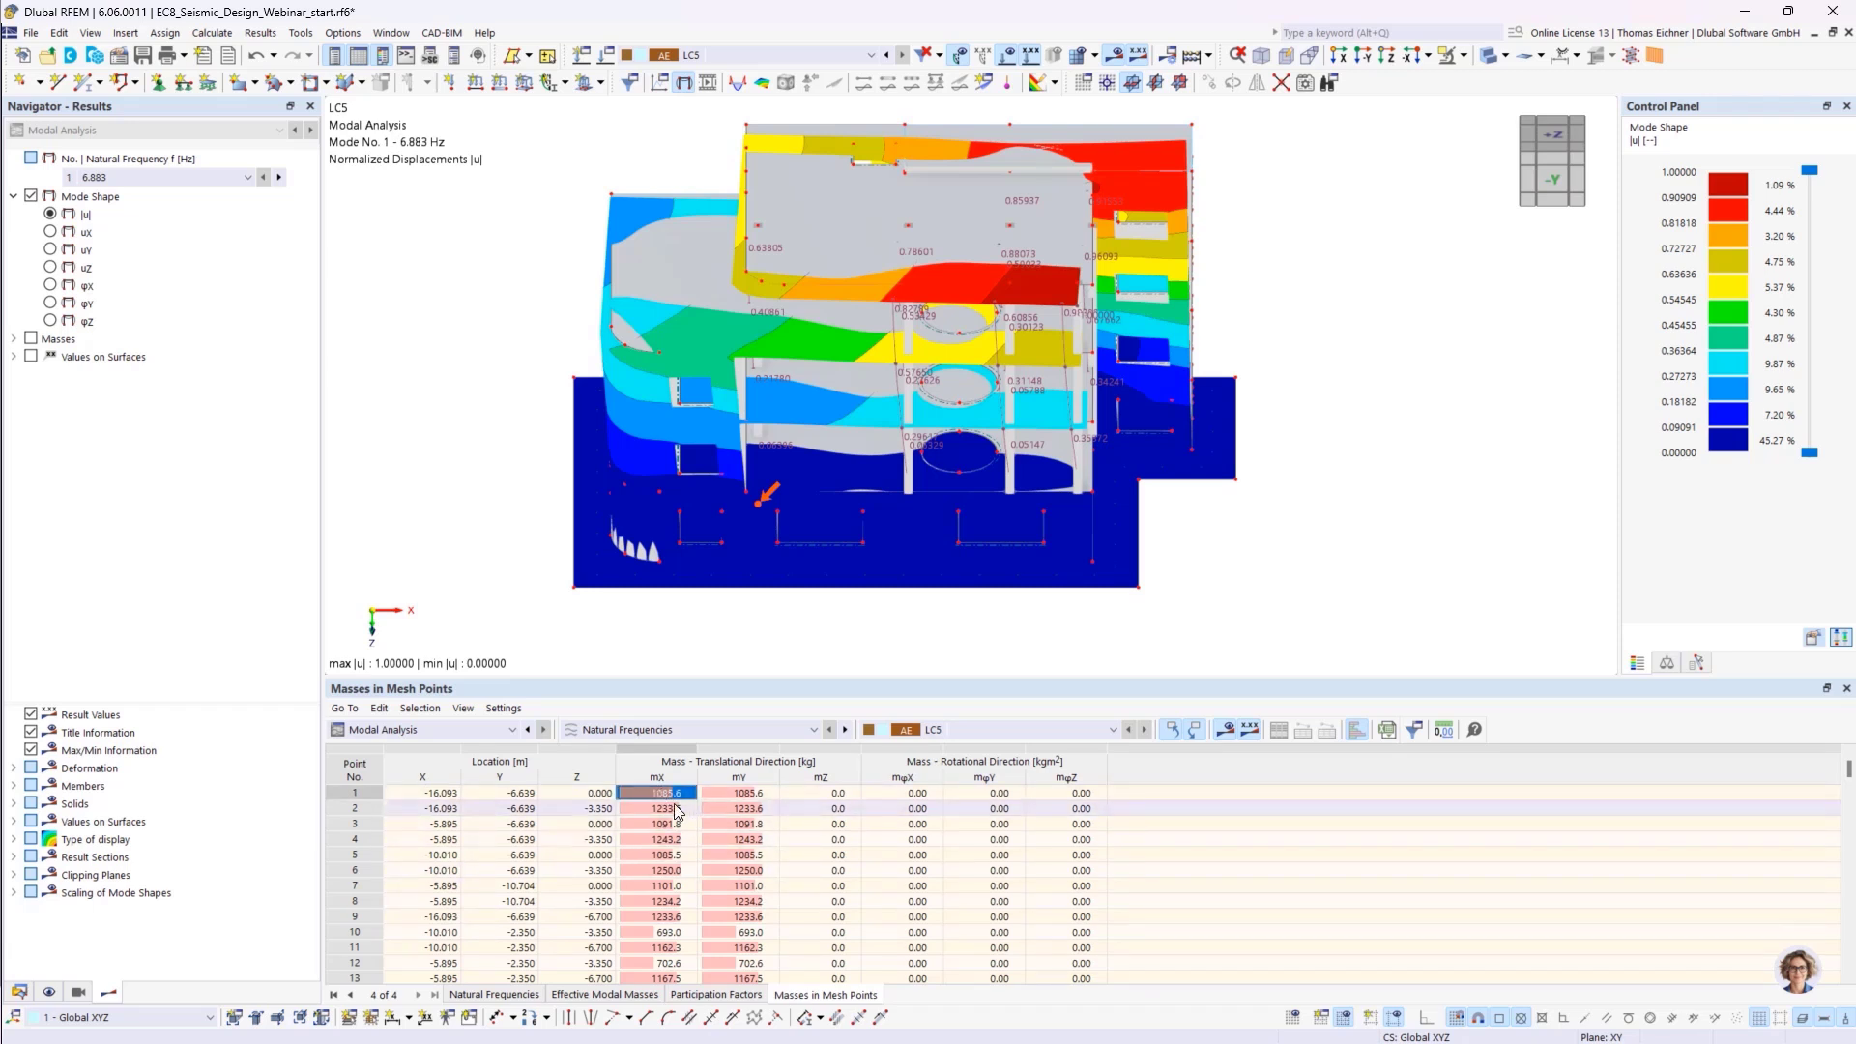
Display the masses on the model instead of the mode shape, viewing the translational directions mX, mY and mZ in turn
left_click(14, 338)
left_click(50, 357)
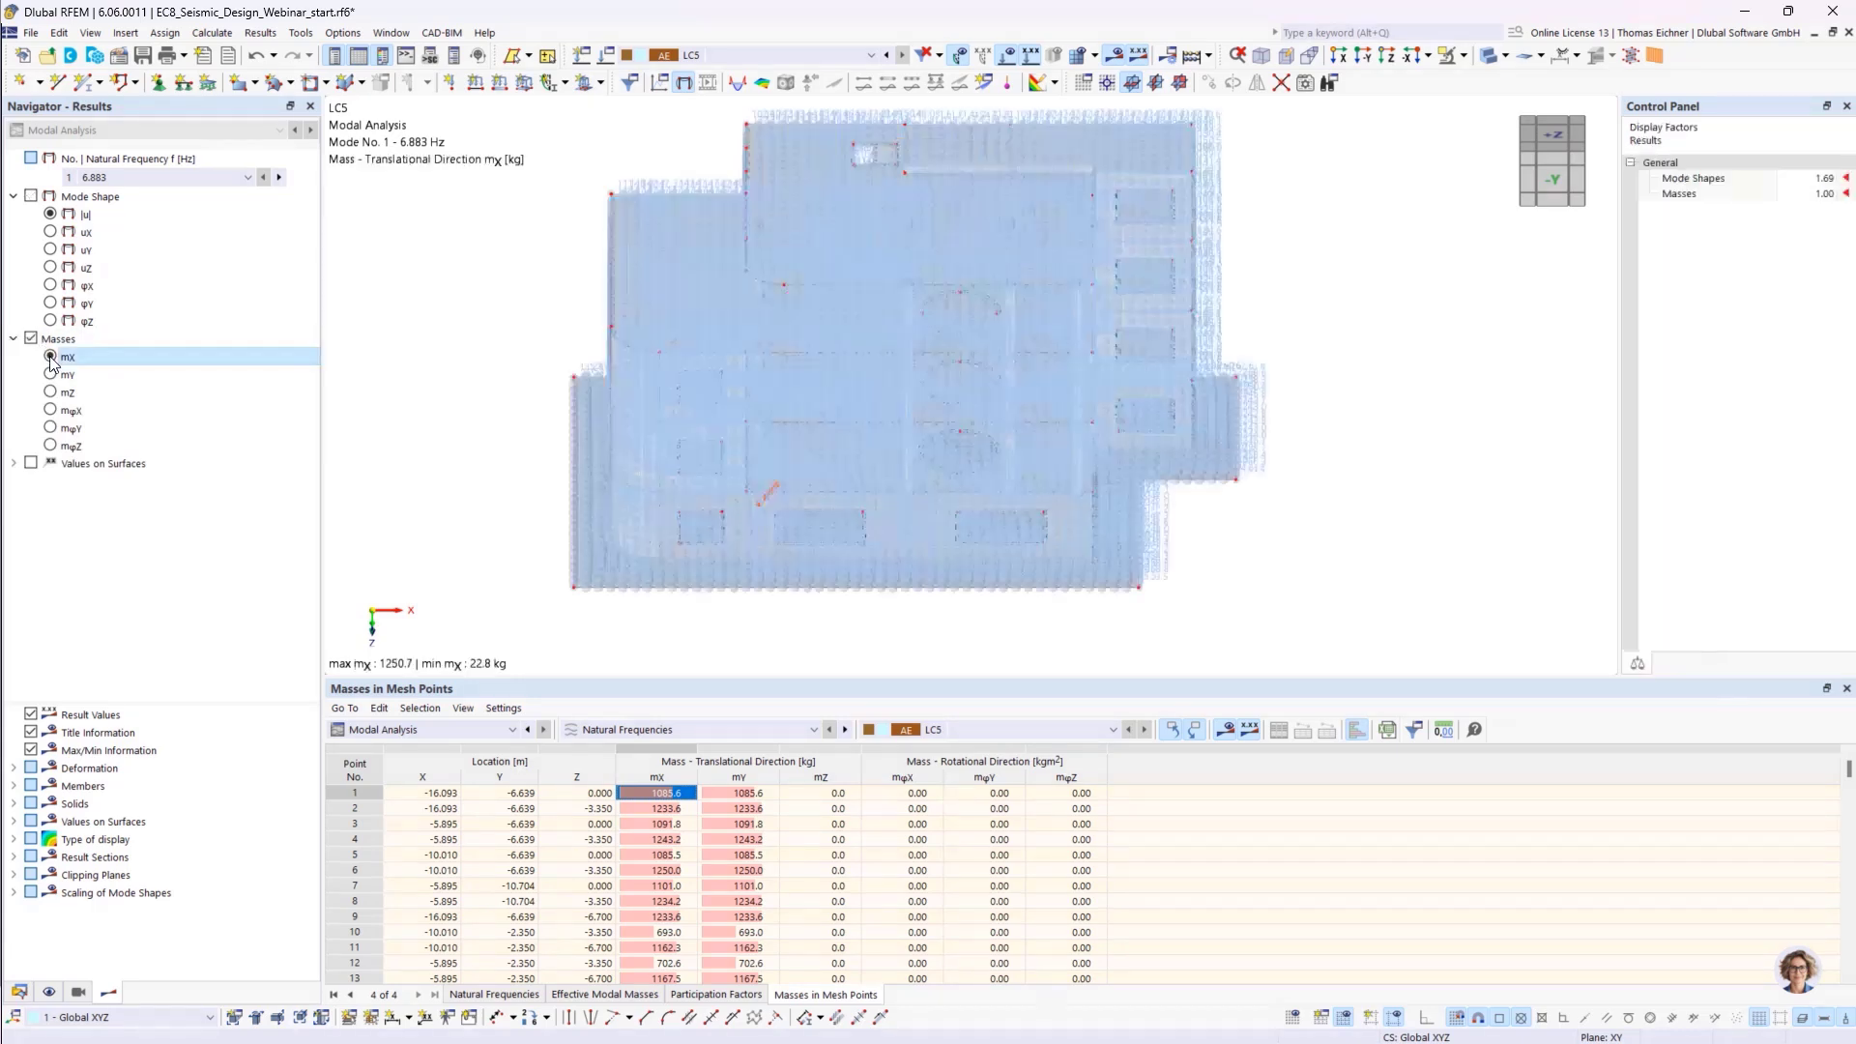
middle_click_drag(1210, 559, 883, 219, "ctrl")
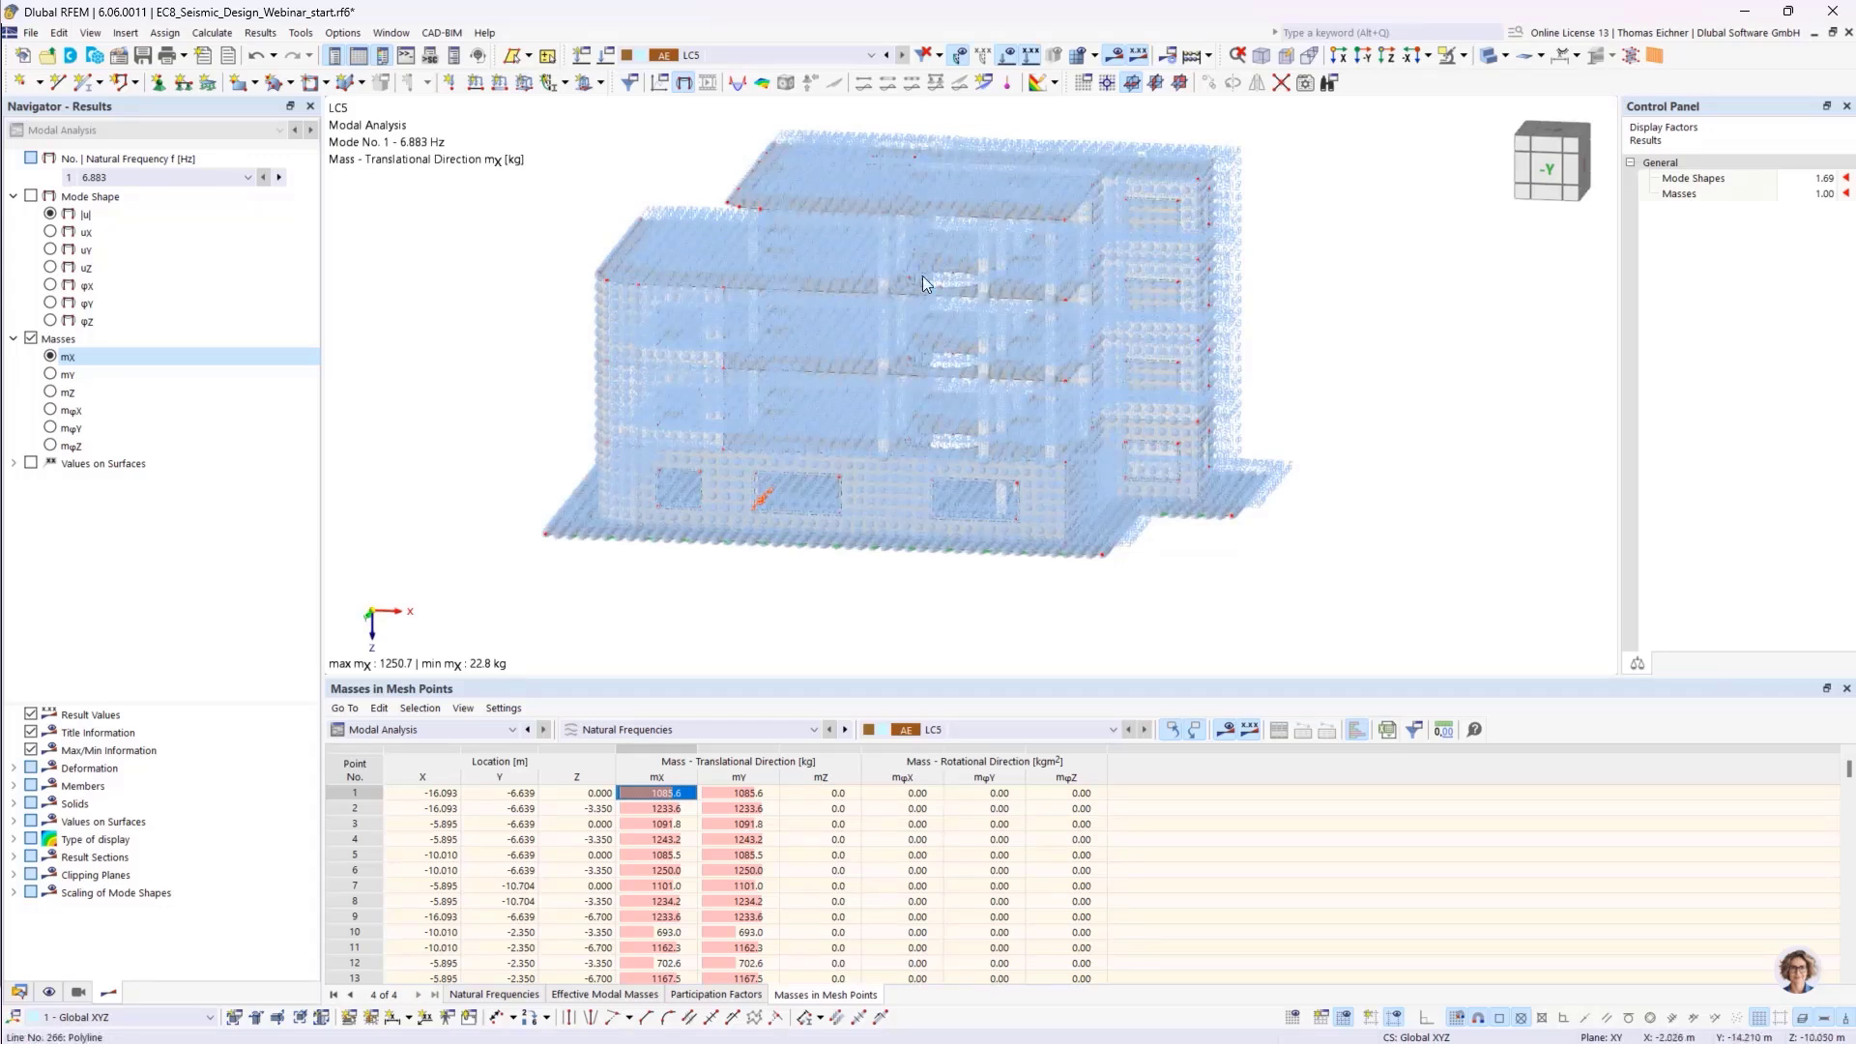
left_click(51, 375)
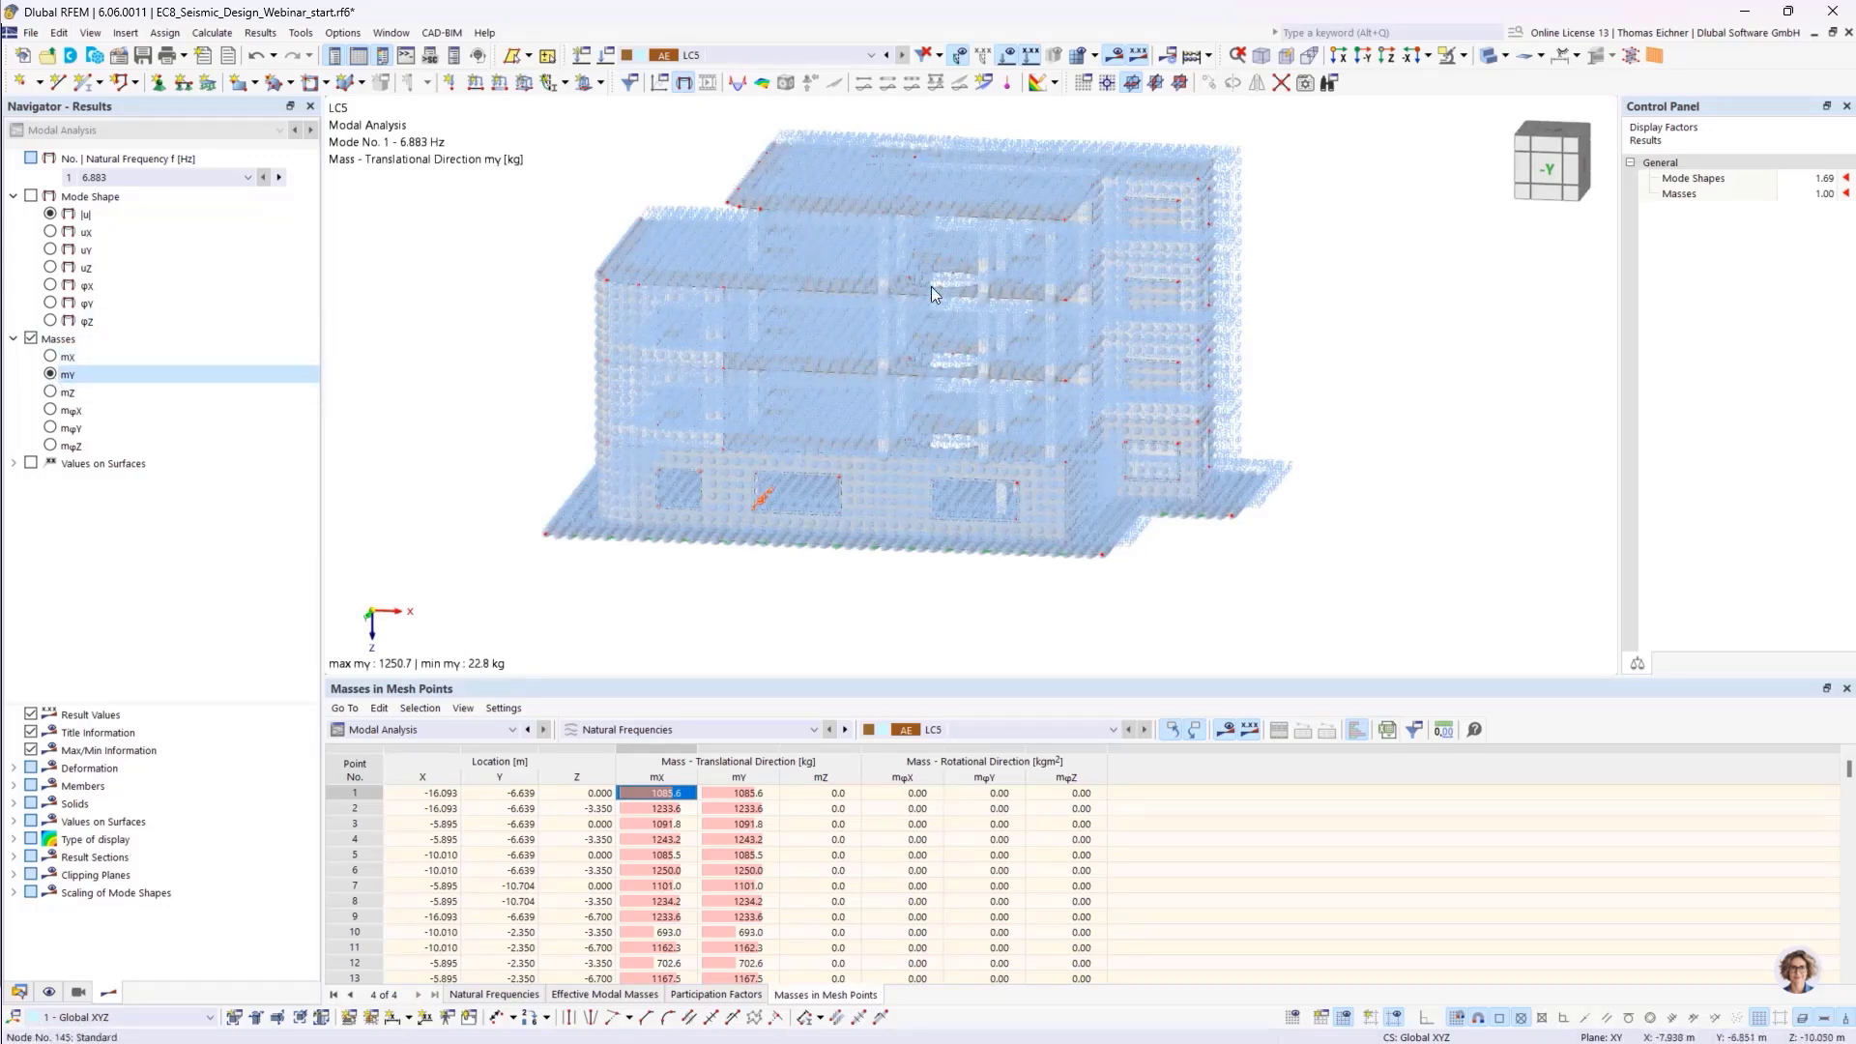
left_click(50, 393)
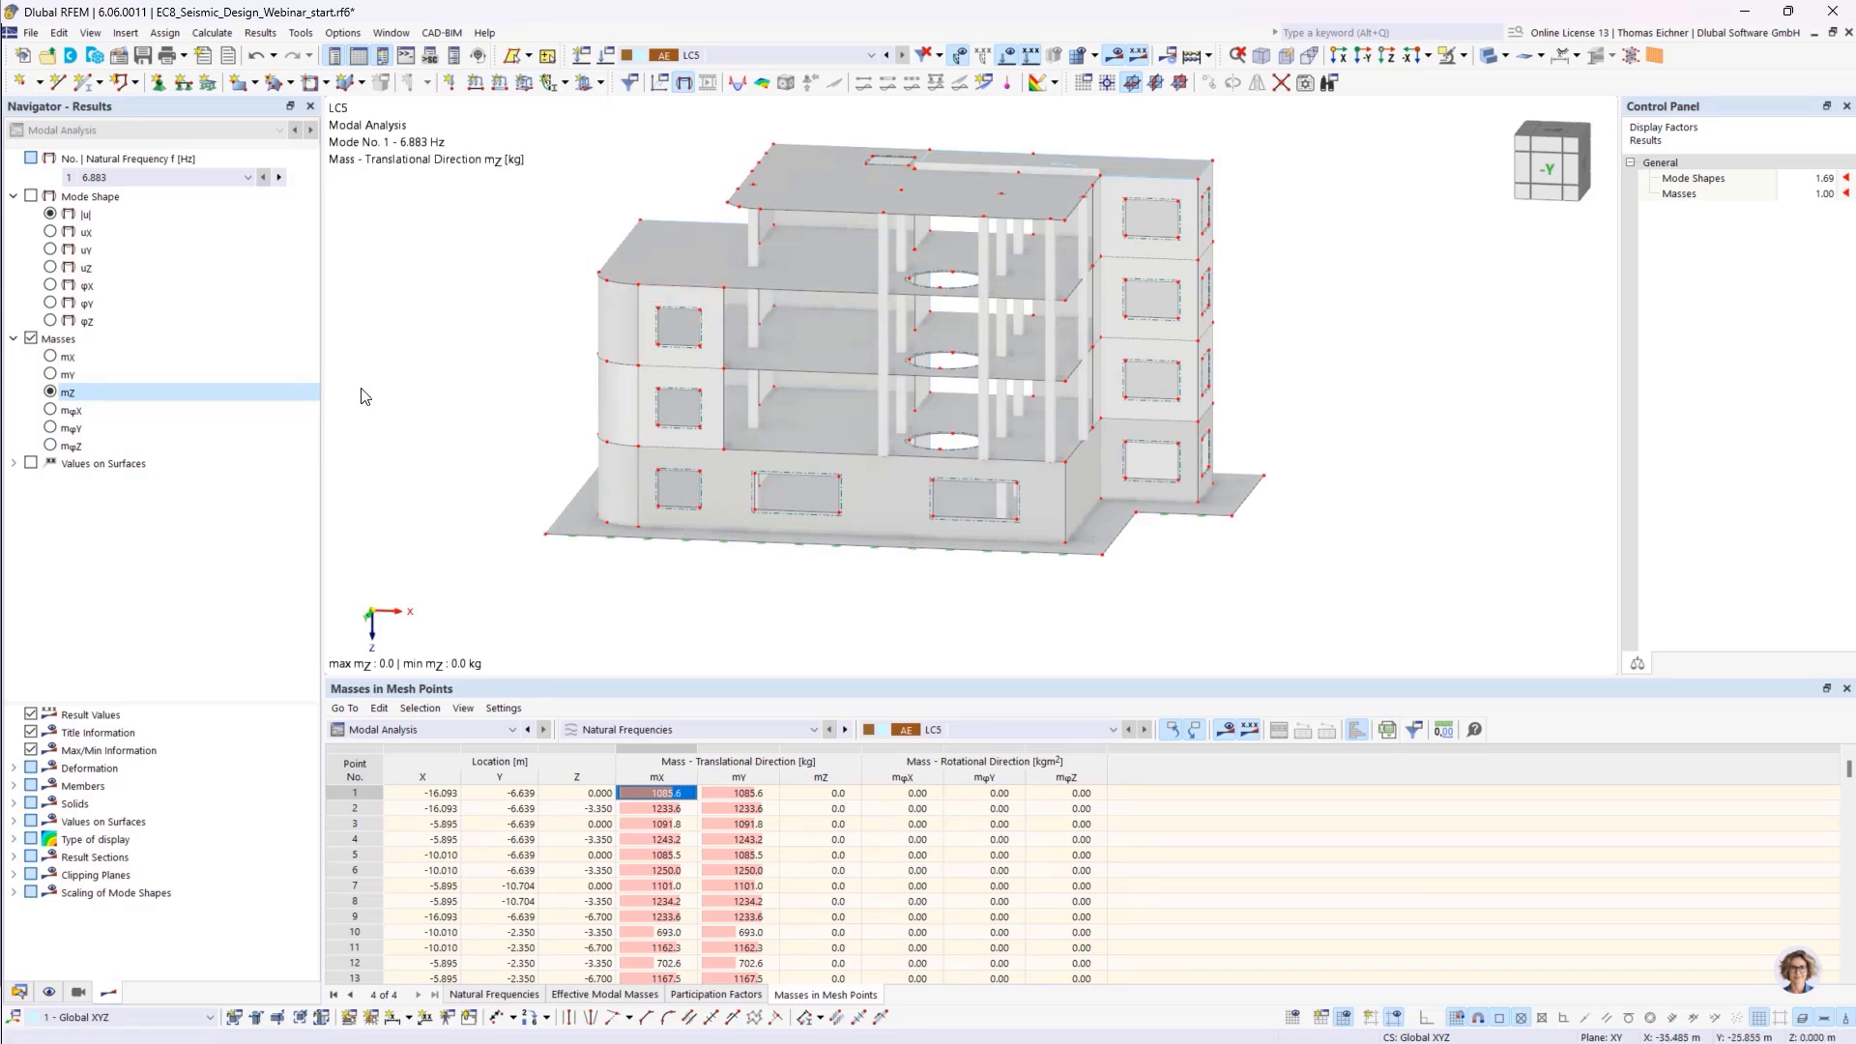
middle_click_drag(466, 306, 456, 345)
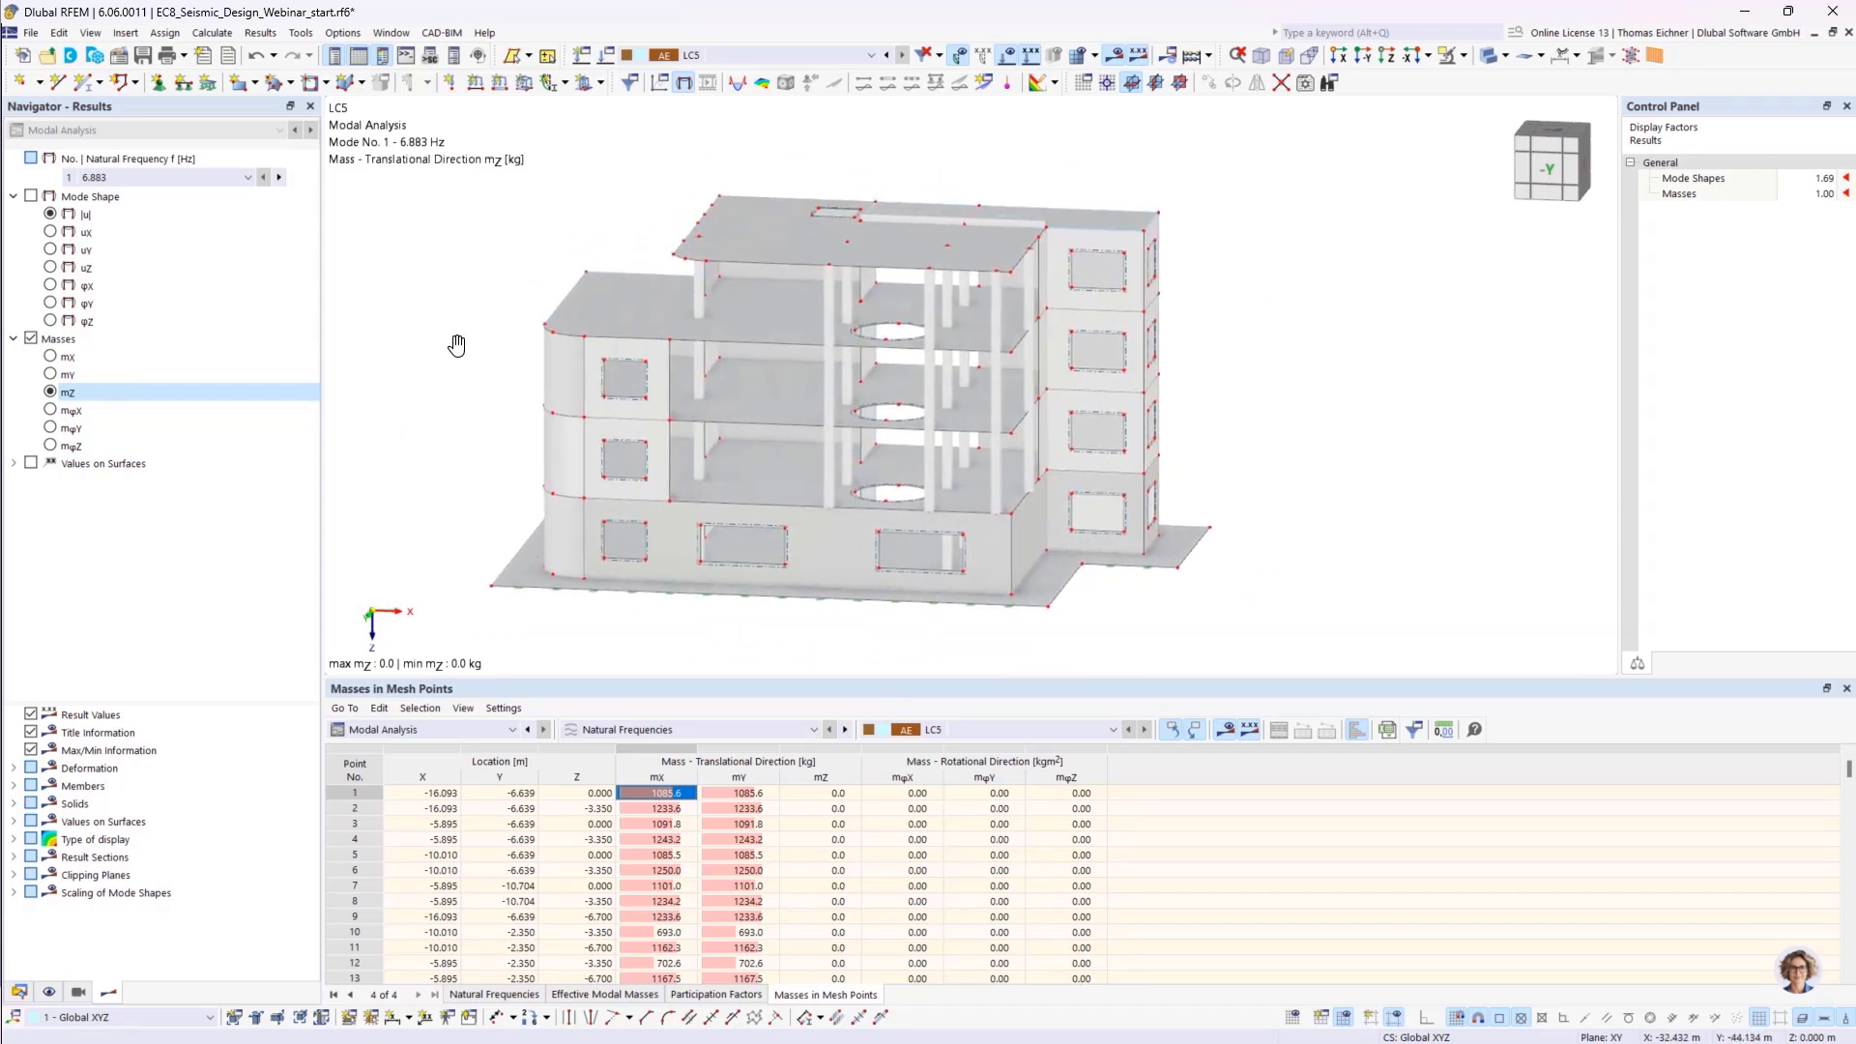
Check the available load cases and the modal analysis settings of LC5 without changing anything
left_click(738, 54)
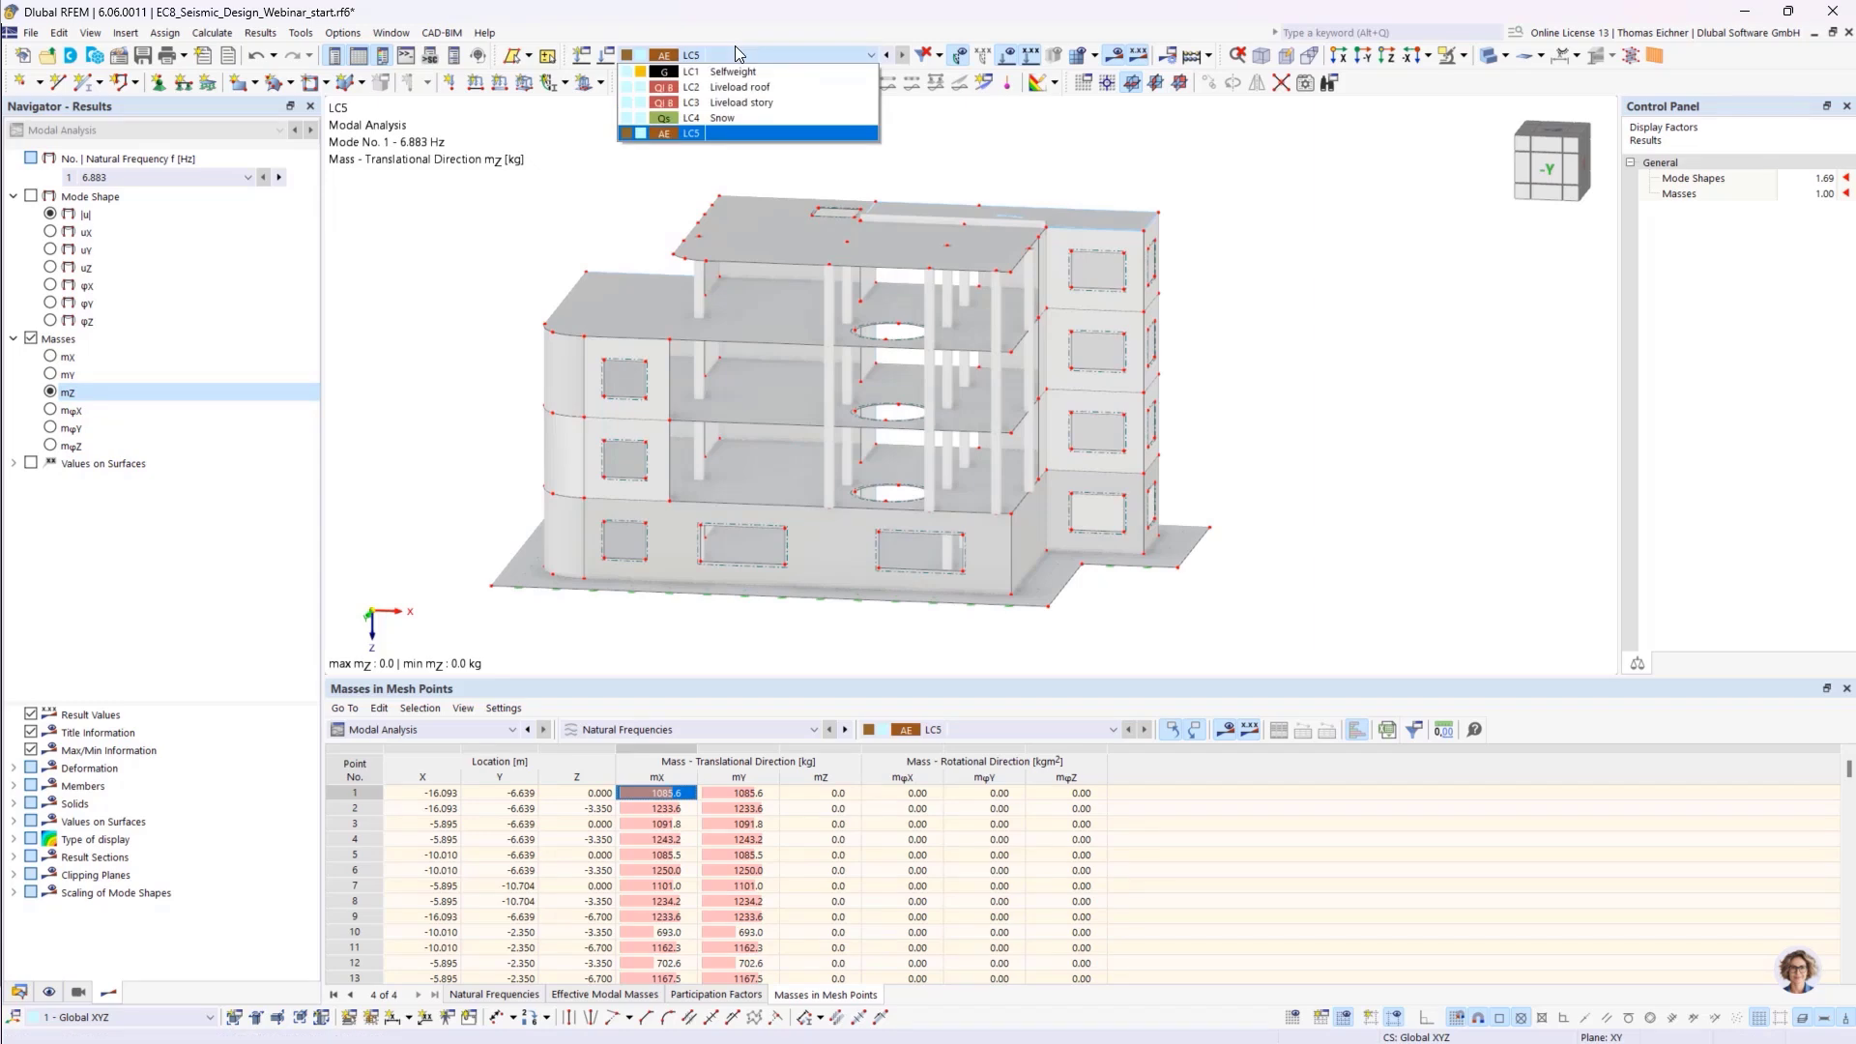
left_click(738, 55)
left_click(606, 55)
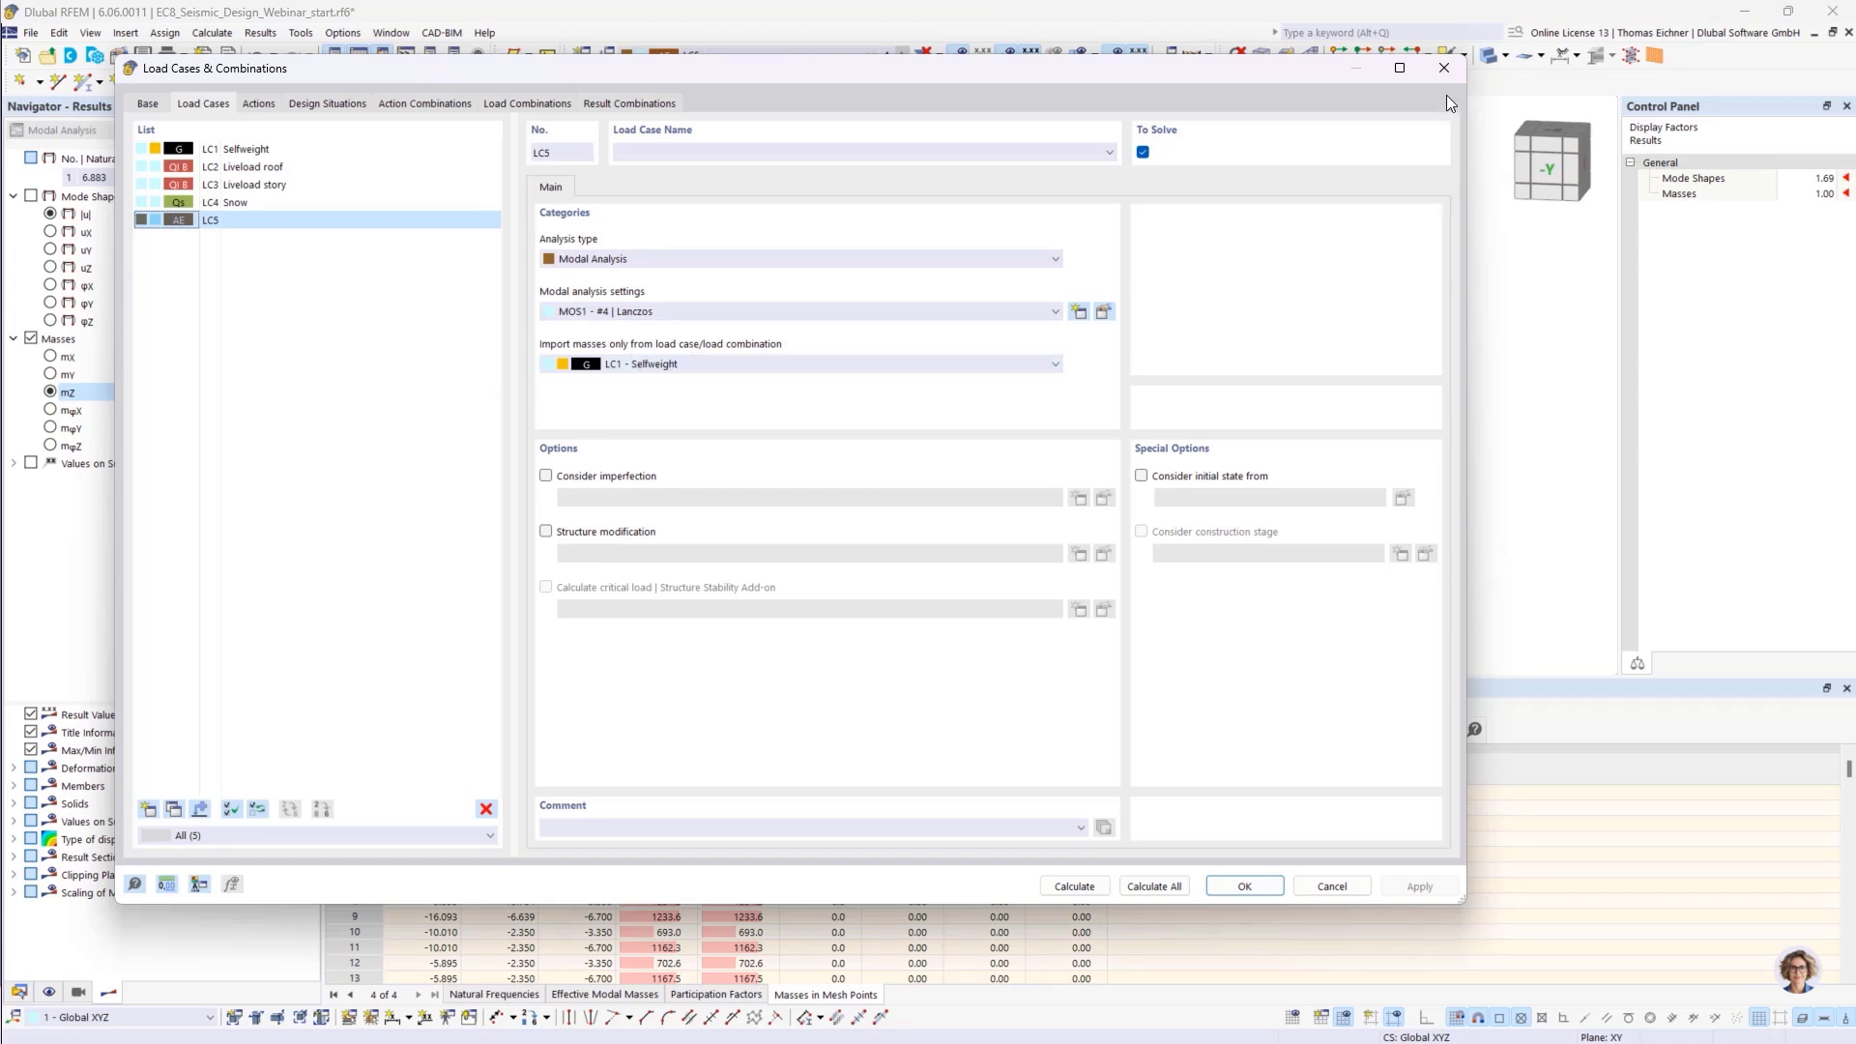
left_click(1444, 67)
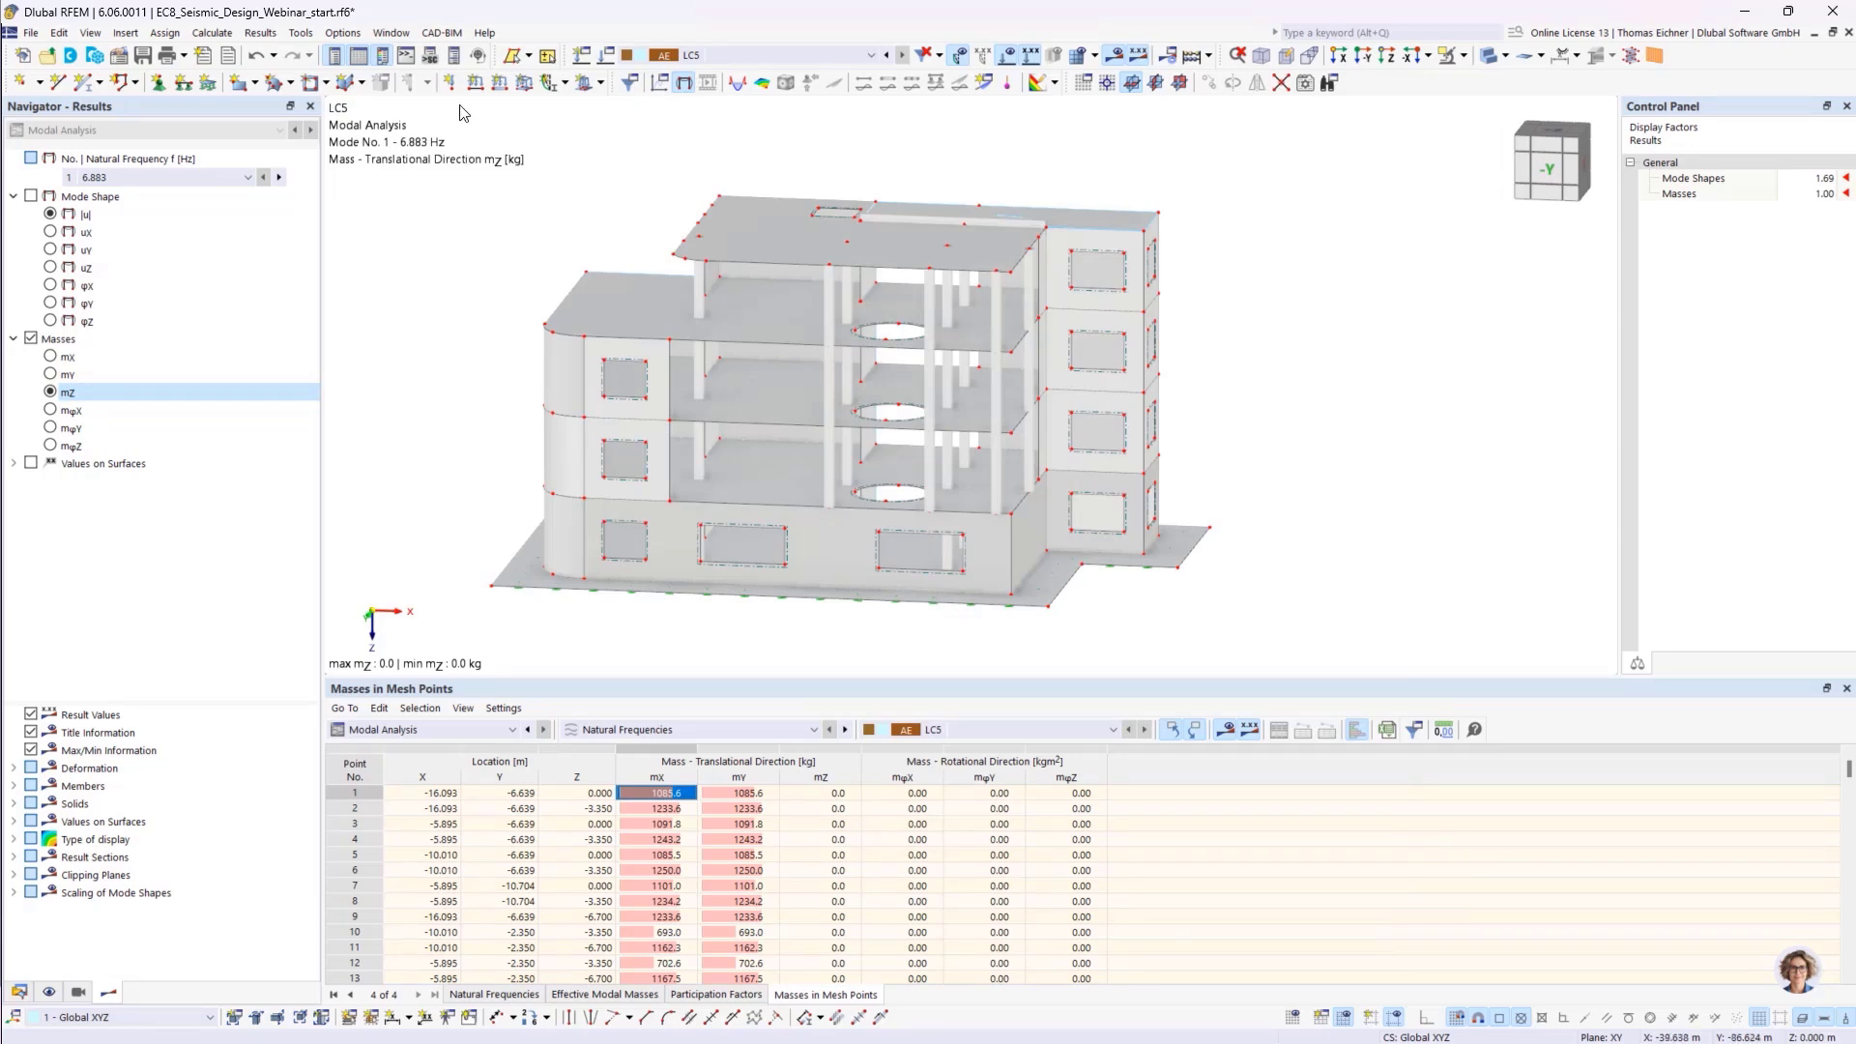
Add a nodal load of type Mass with 123 t to node 149 at the roof slab's front corner in LC5
left_click(450, 82)
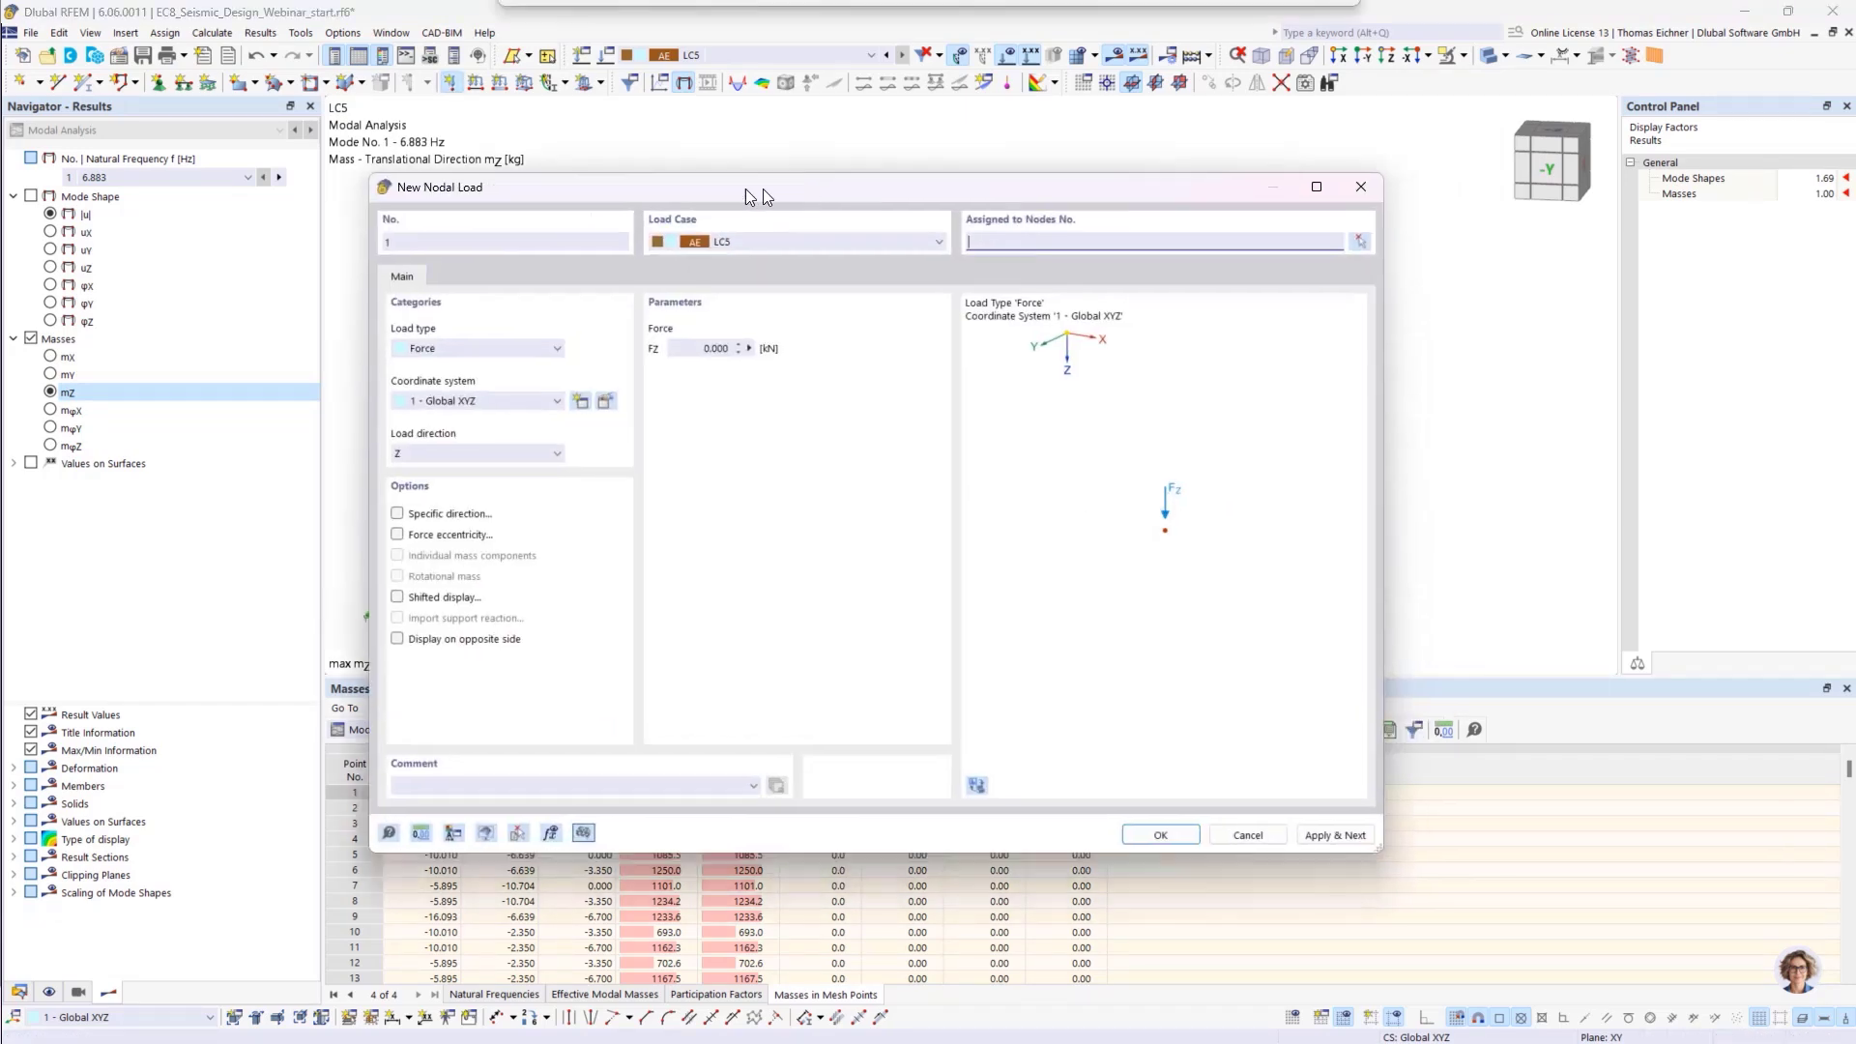
left_click_drag(814, 198, 638, 253)
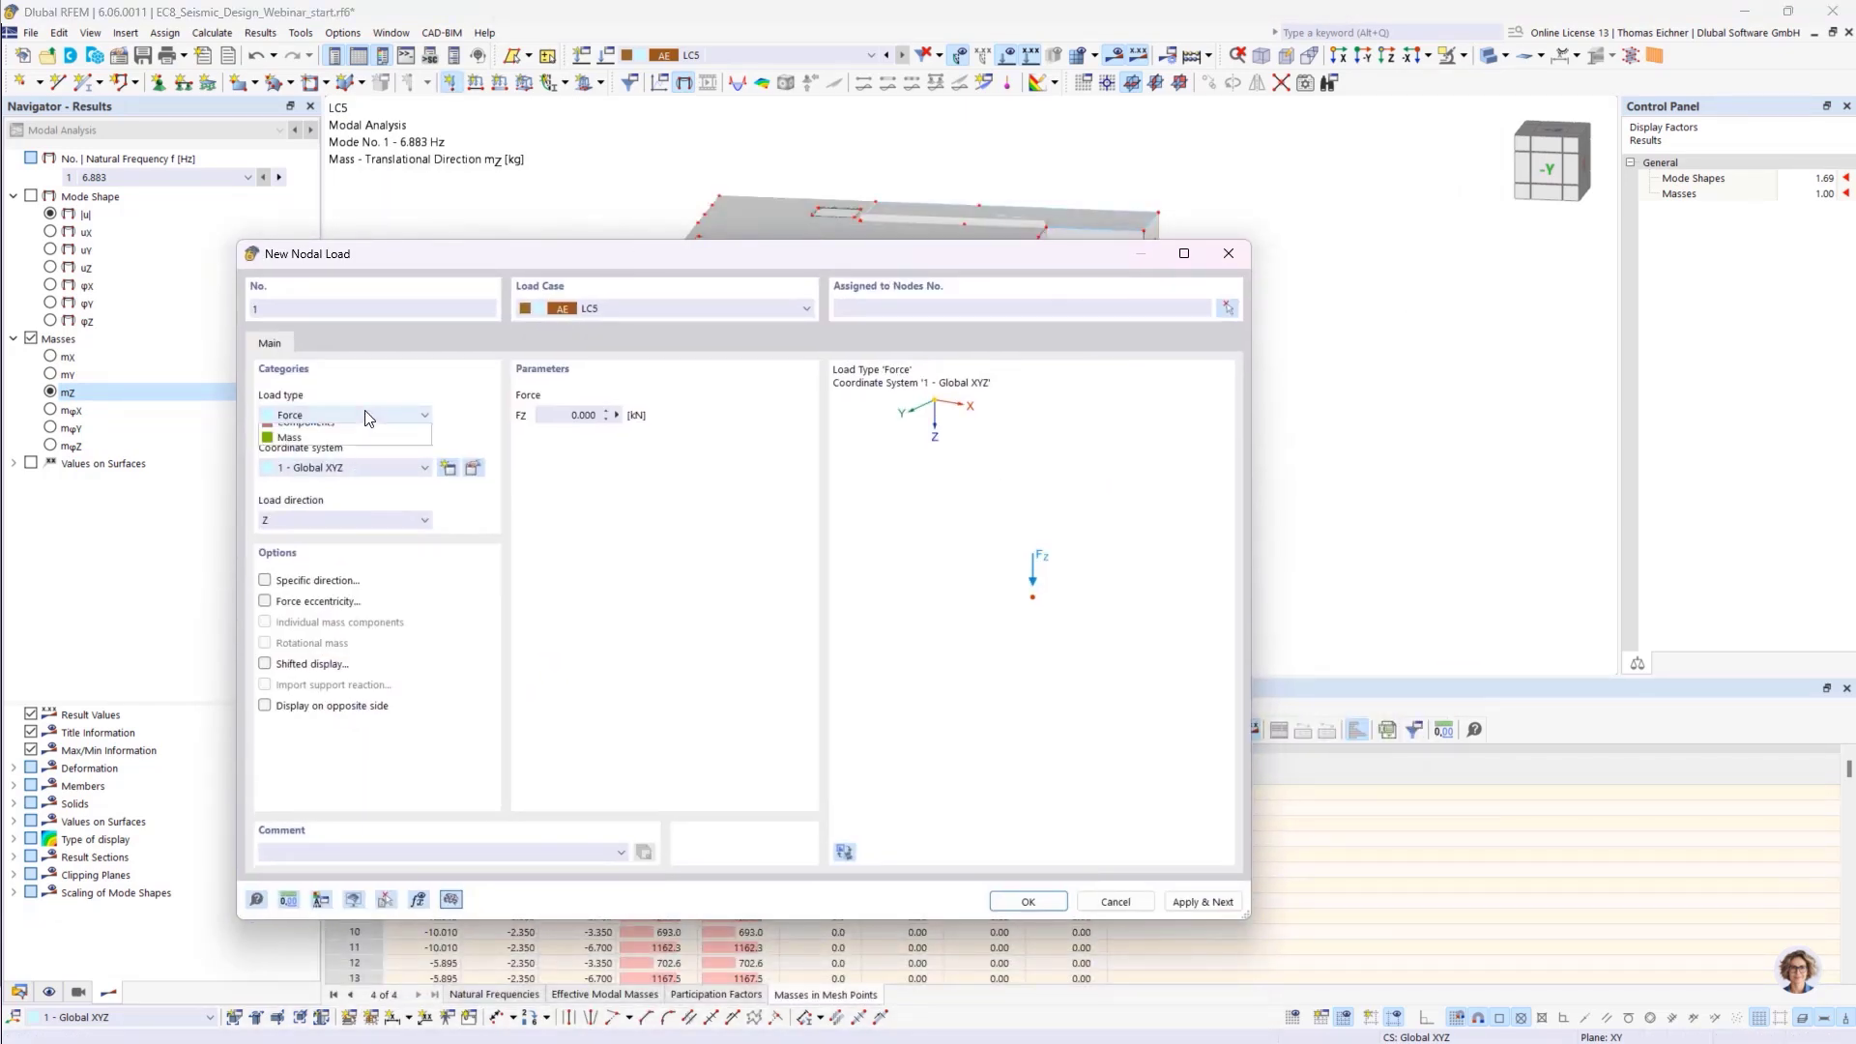
left_click(340, 416)
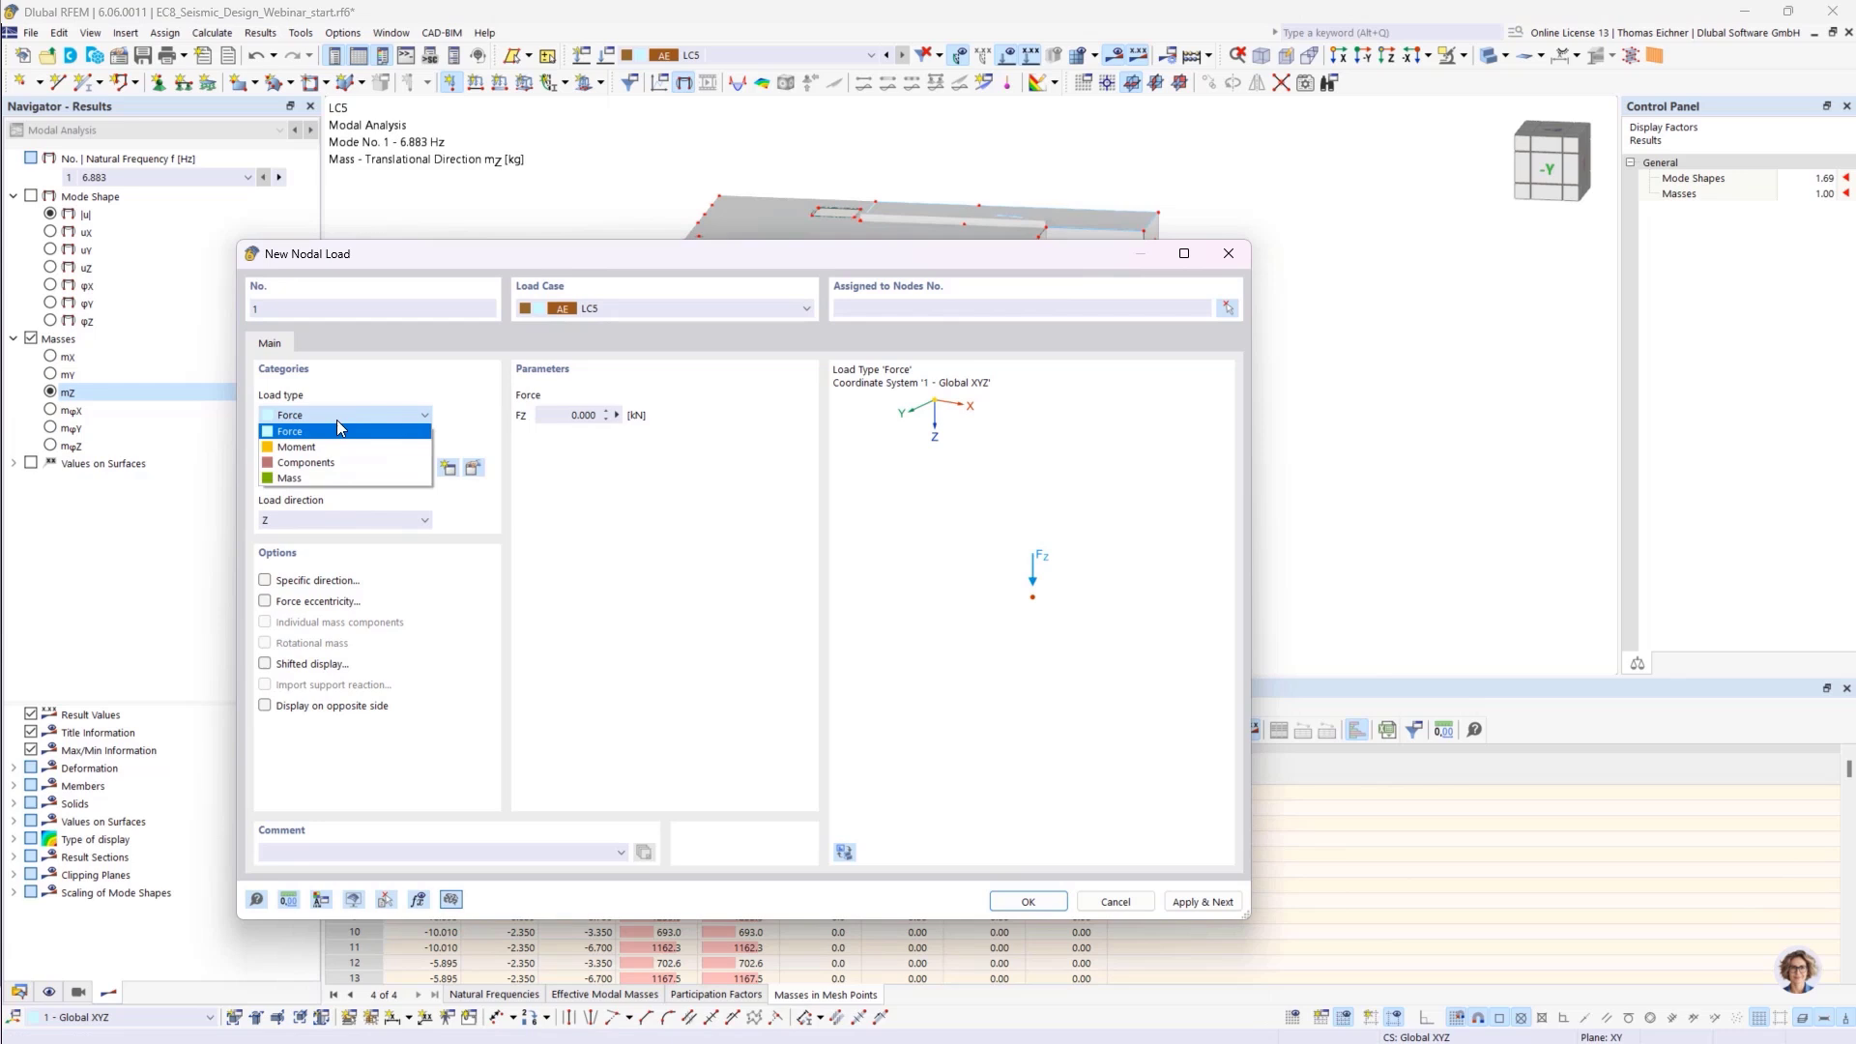
left_click(295, 479)
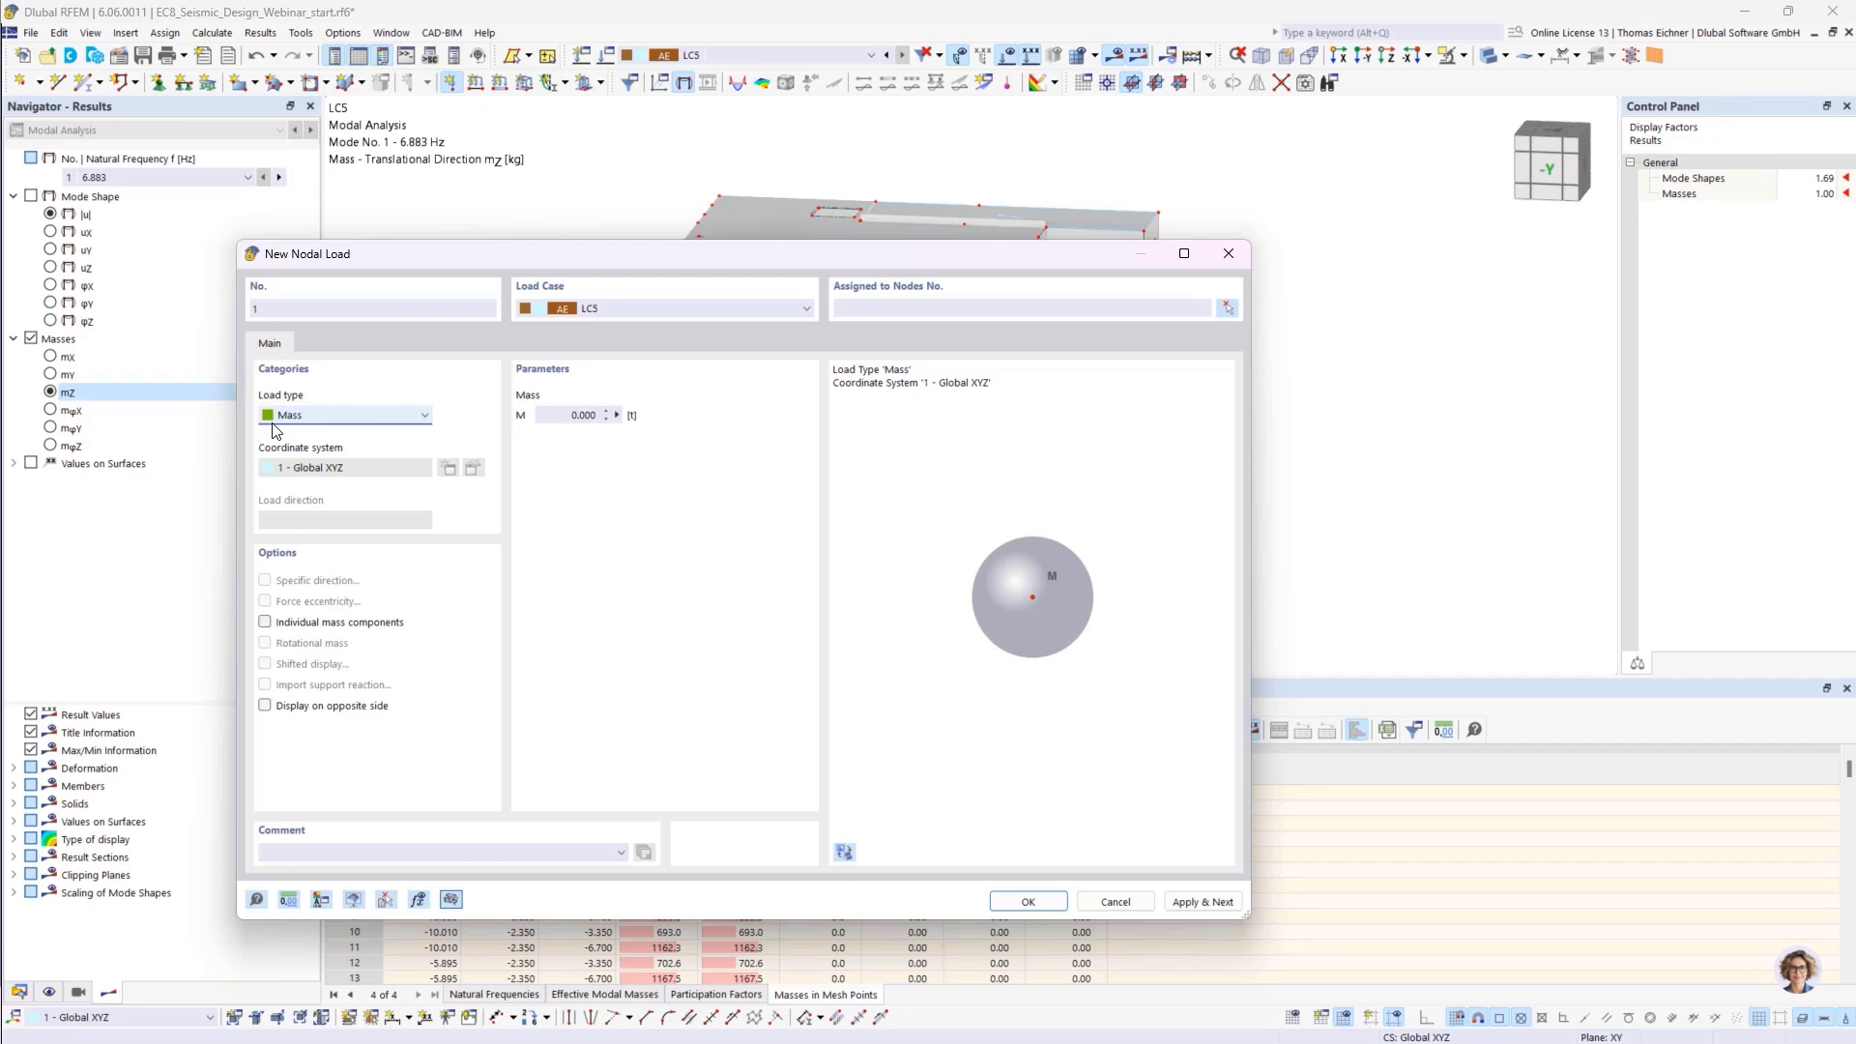
double_click(590, 416)
type("123")
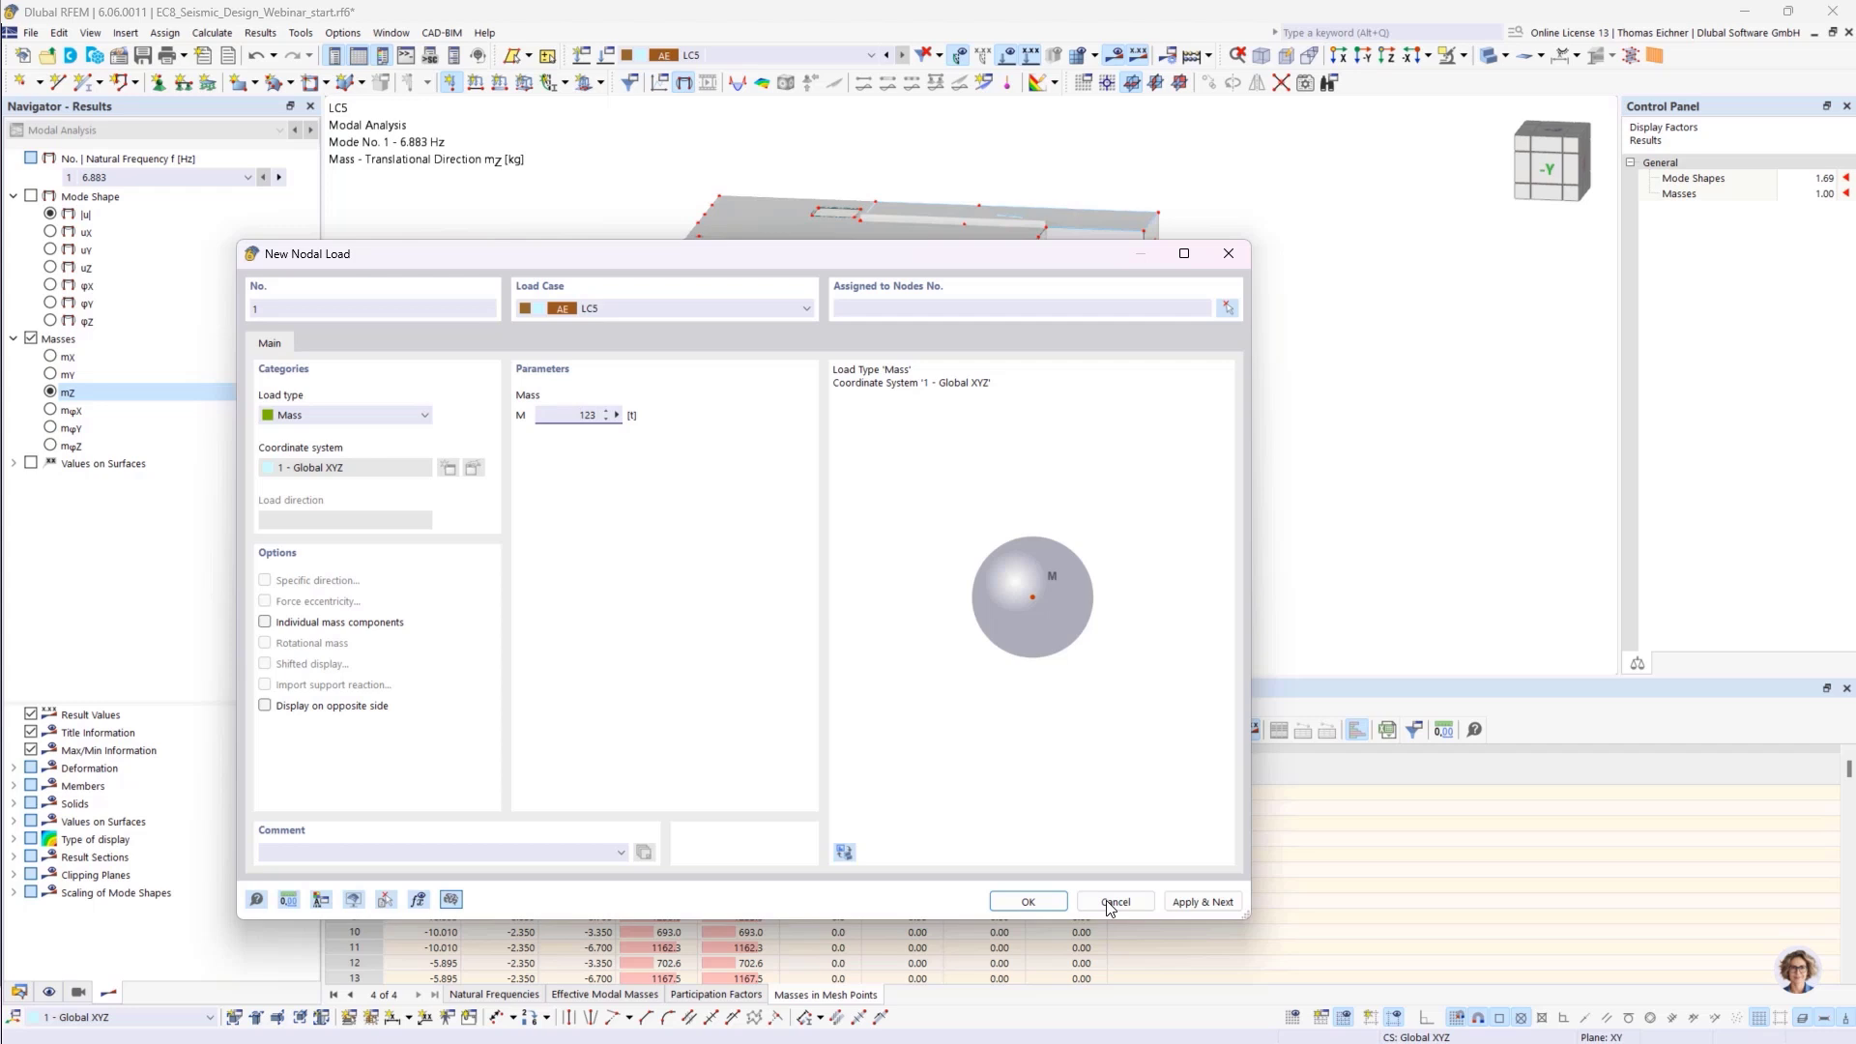
left_click(1028, 901)
left_click(676, 258)
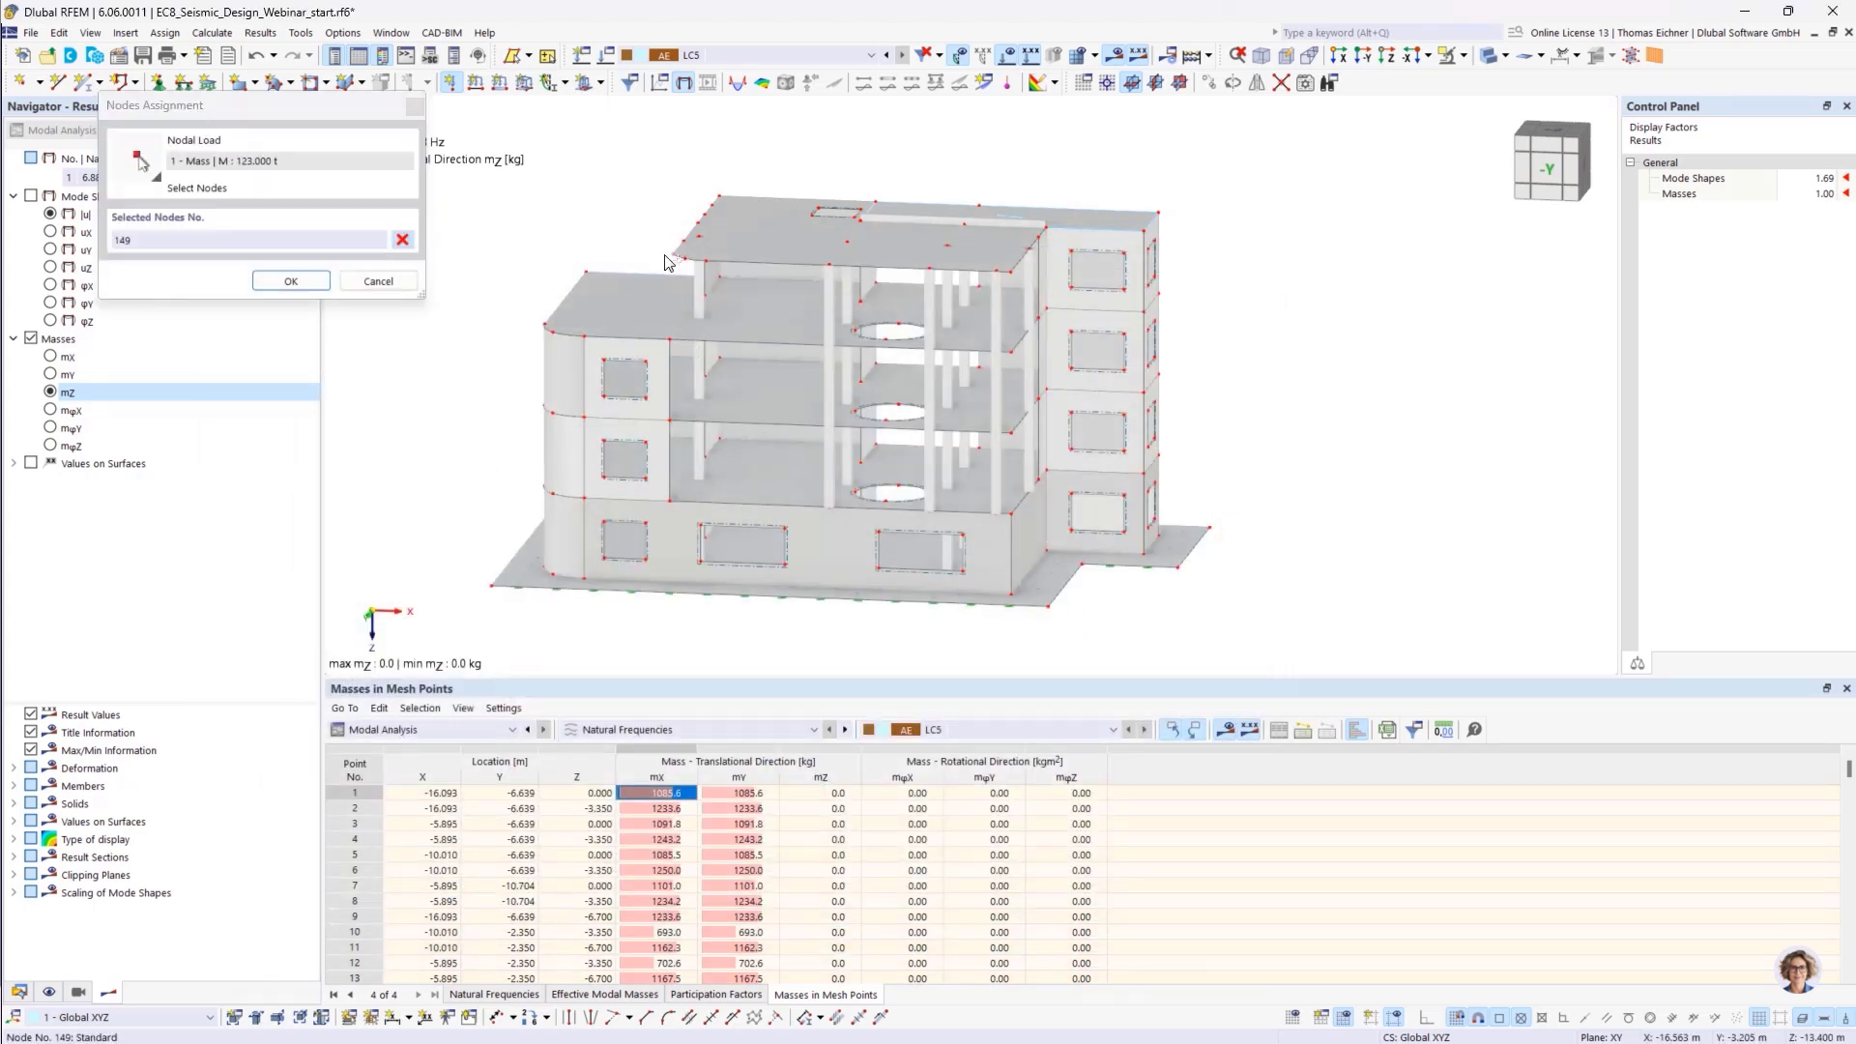
left_click(290, 280)
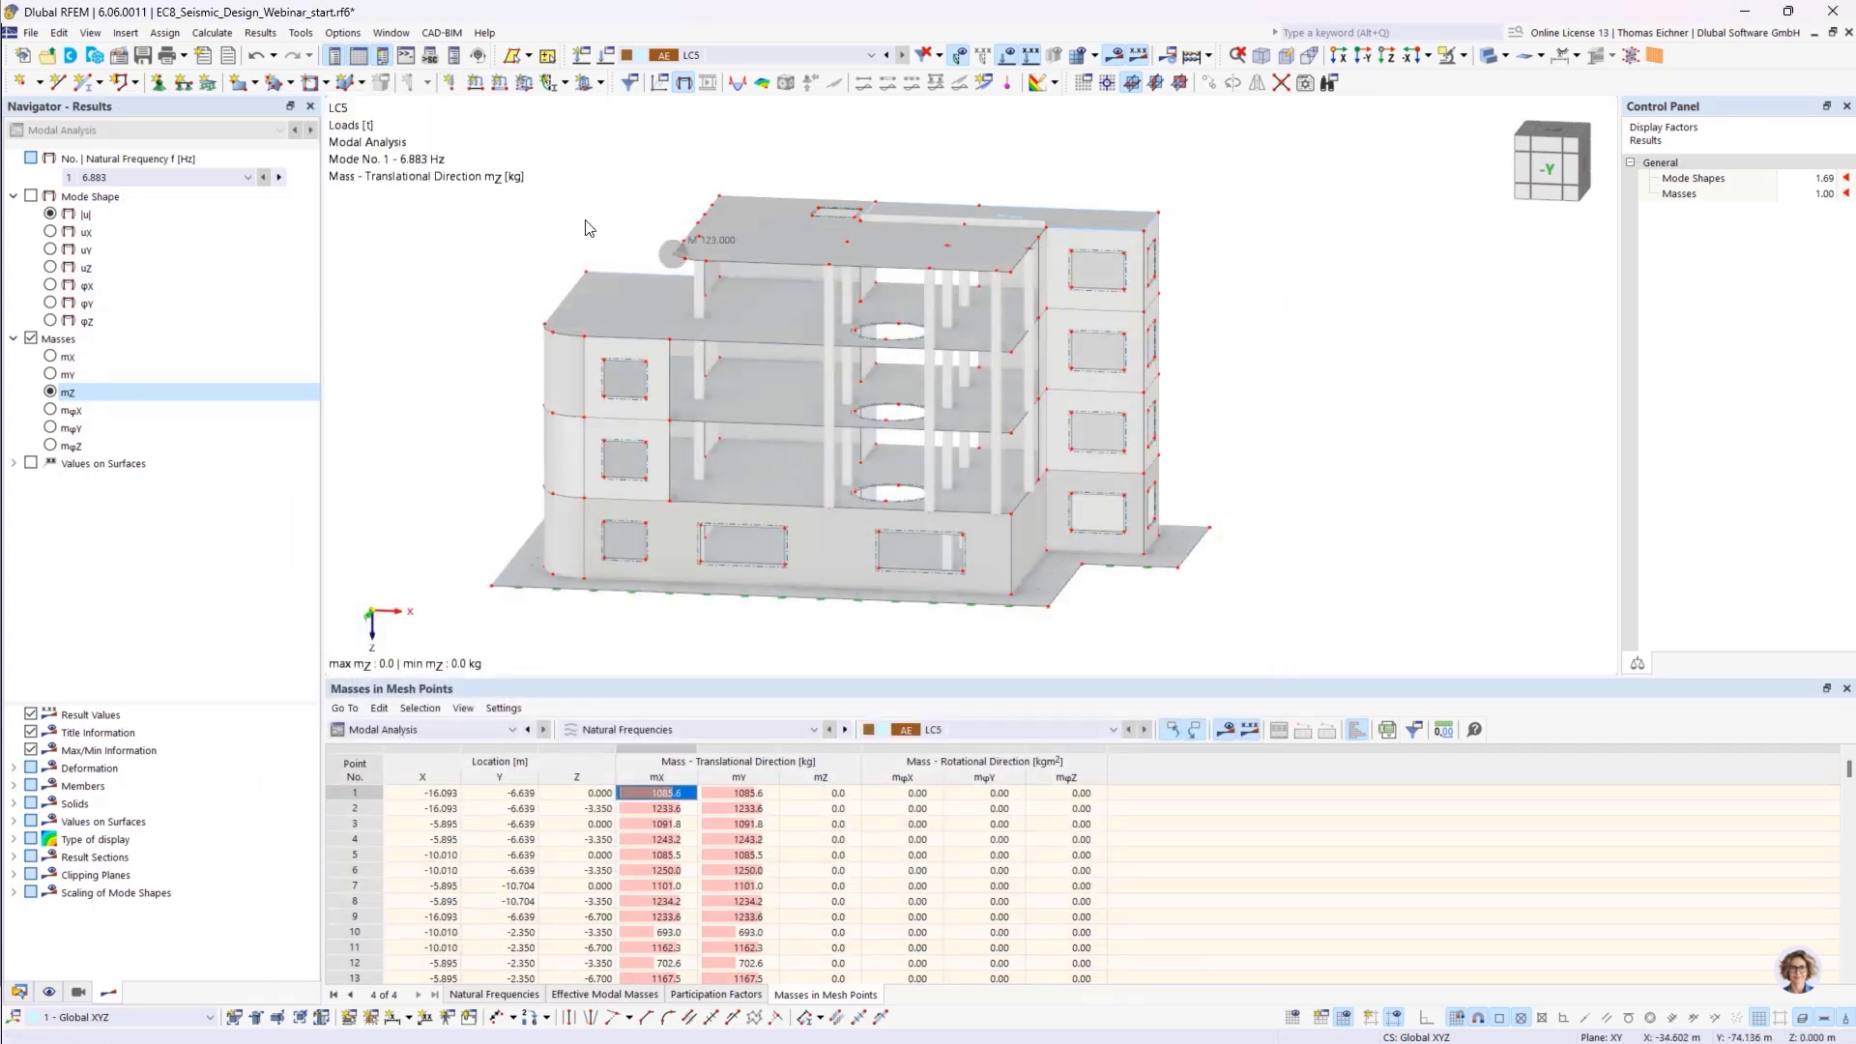
Inspect the nodal mass placed at the roof slab corner and remove it from LC5
left_click(701, 58)
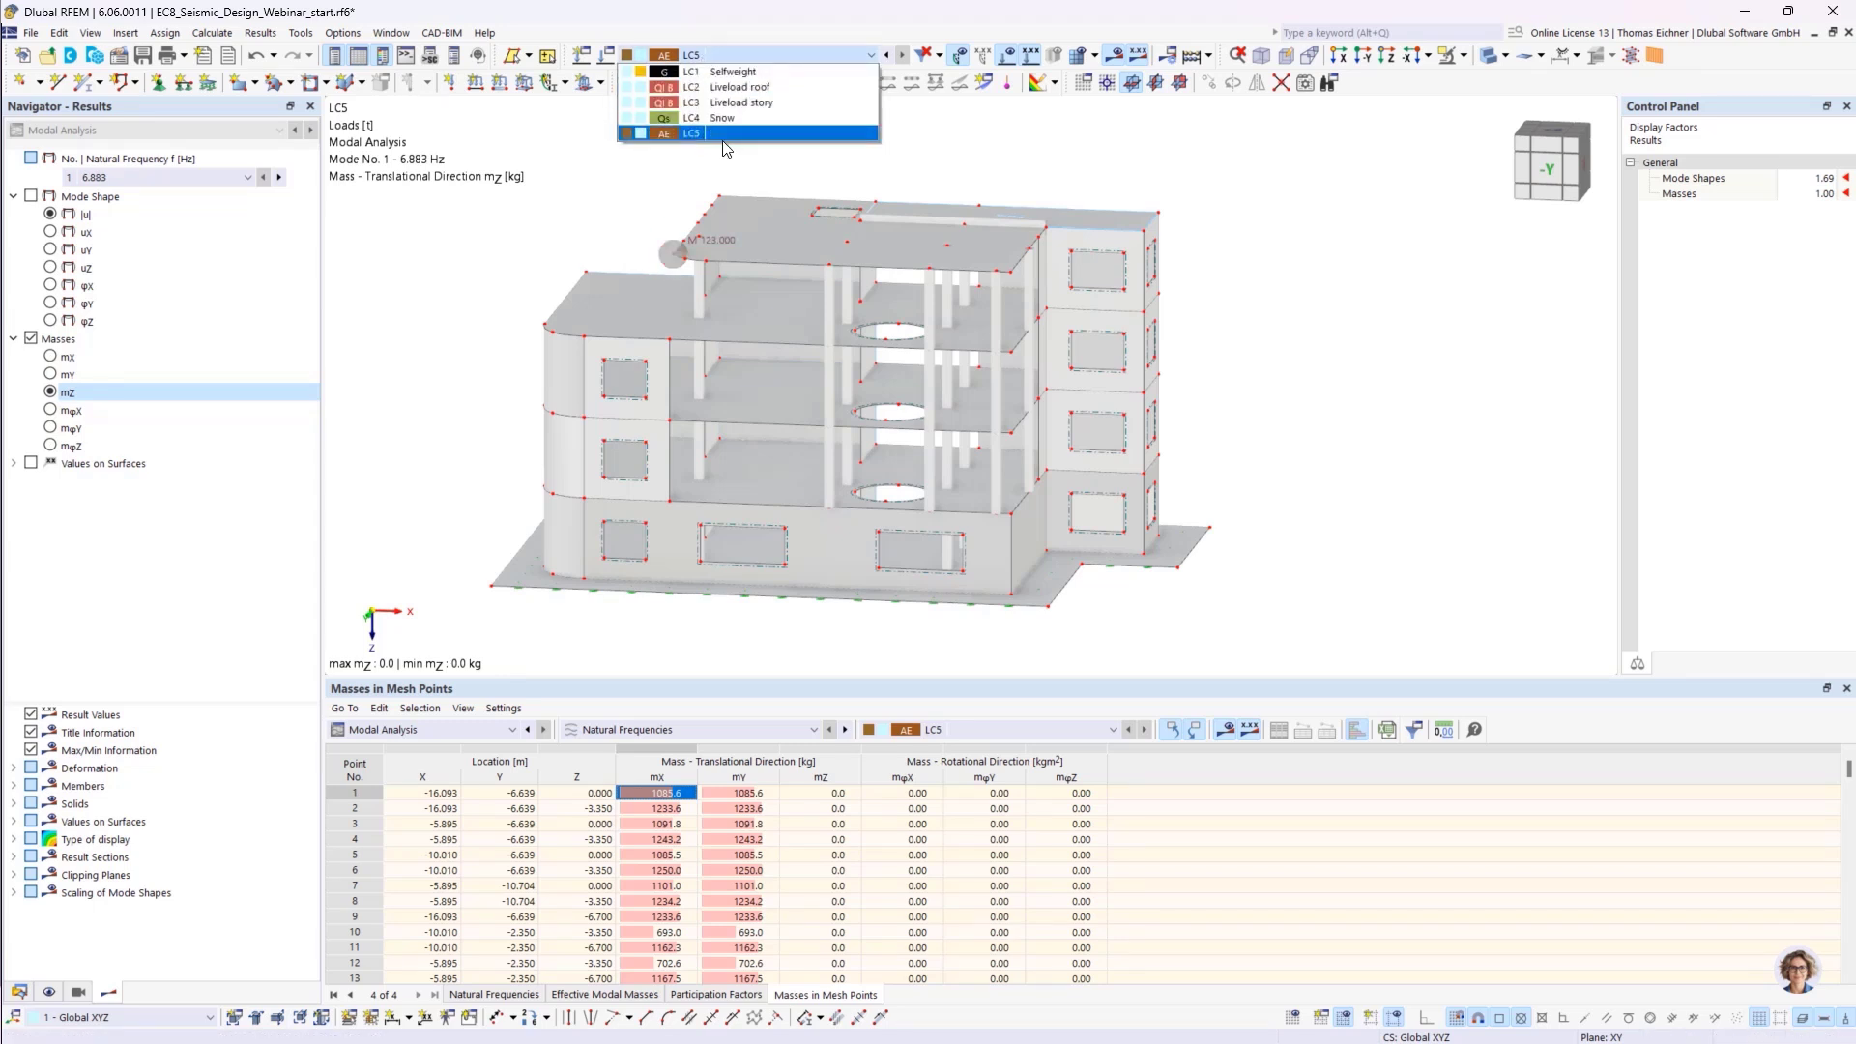
left_click(665, 157)
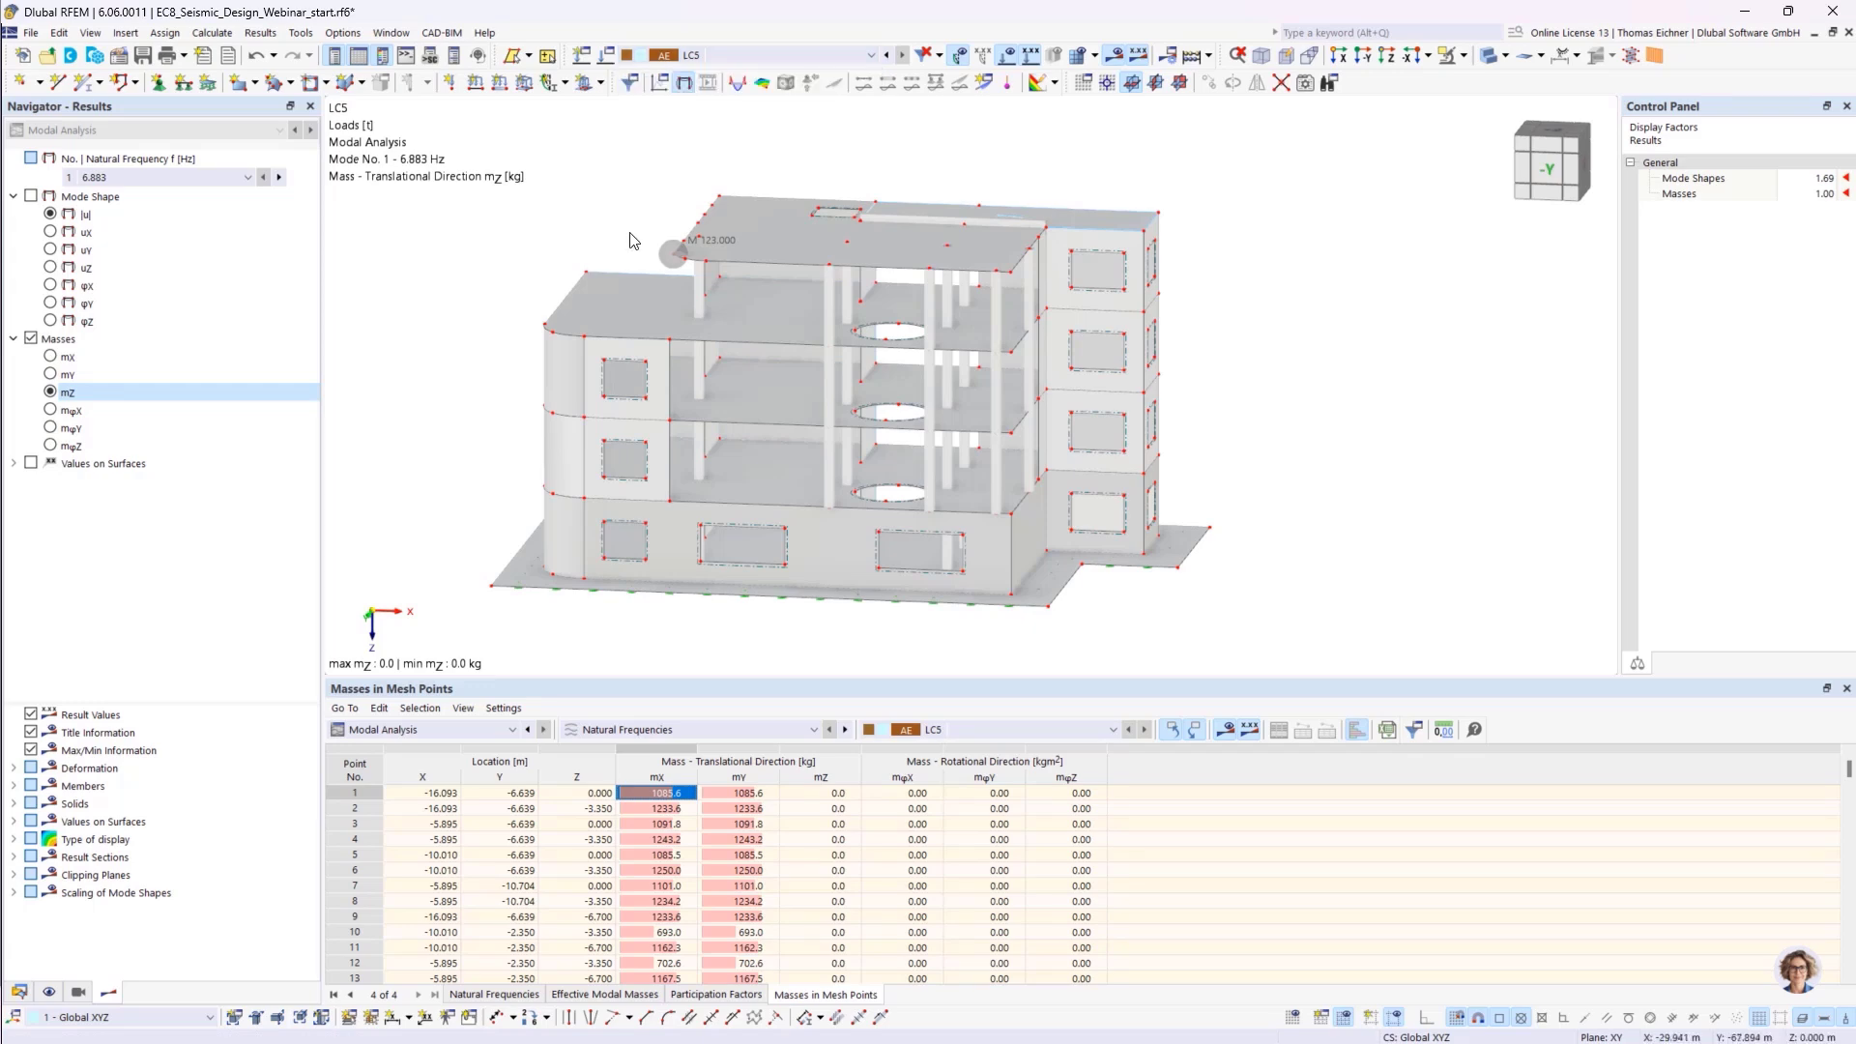
scroll(646, 246, "up", 2)
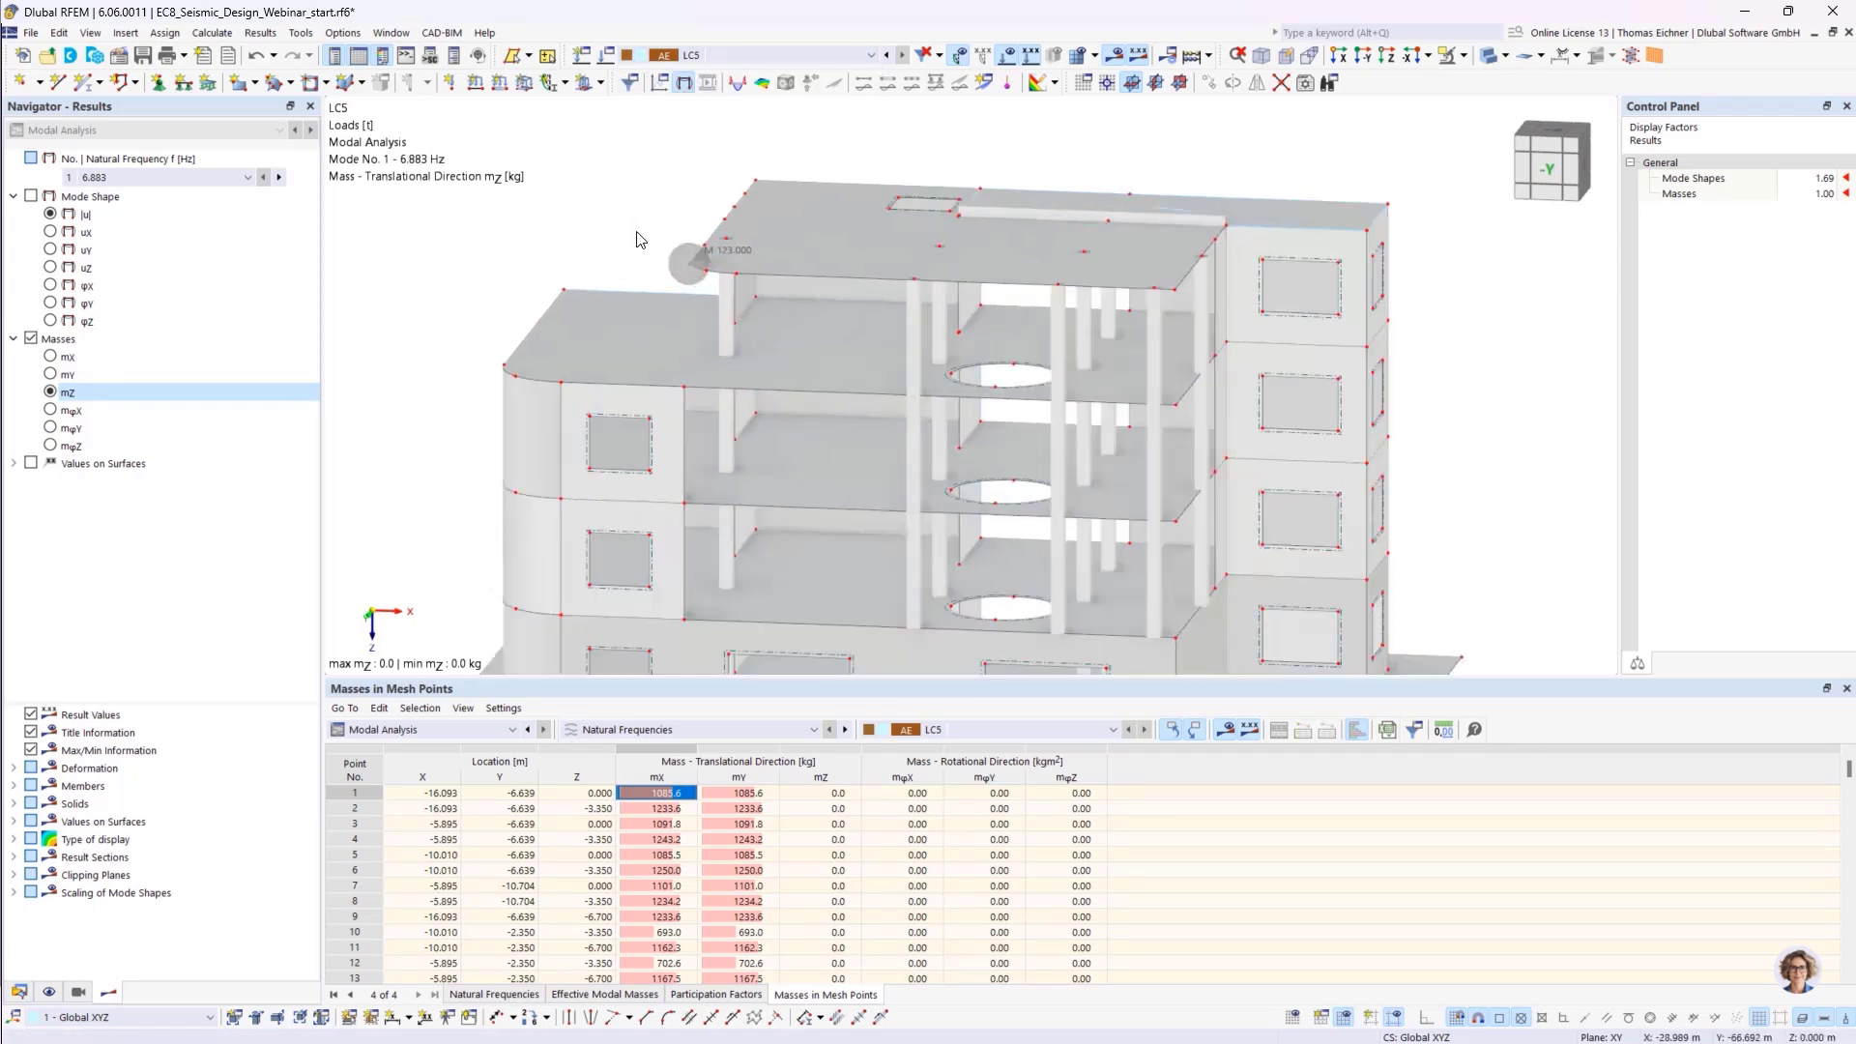
scroll(638, 239, "up", 2)
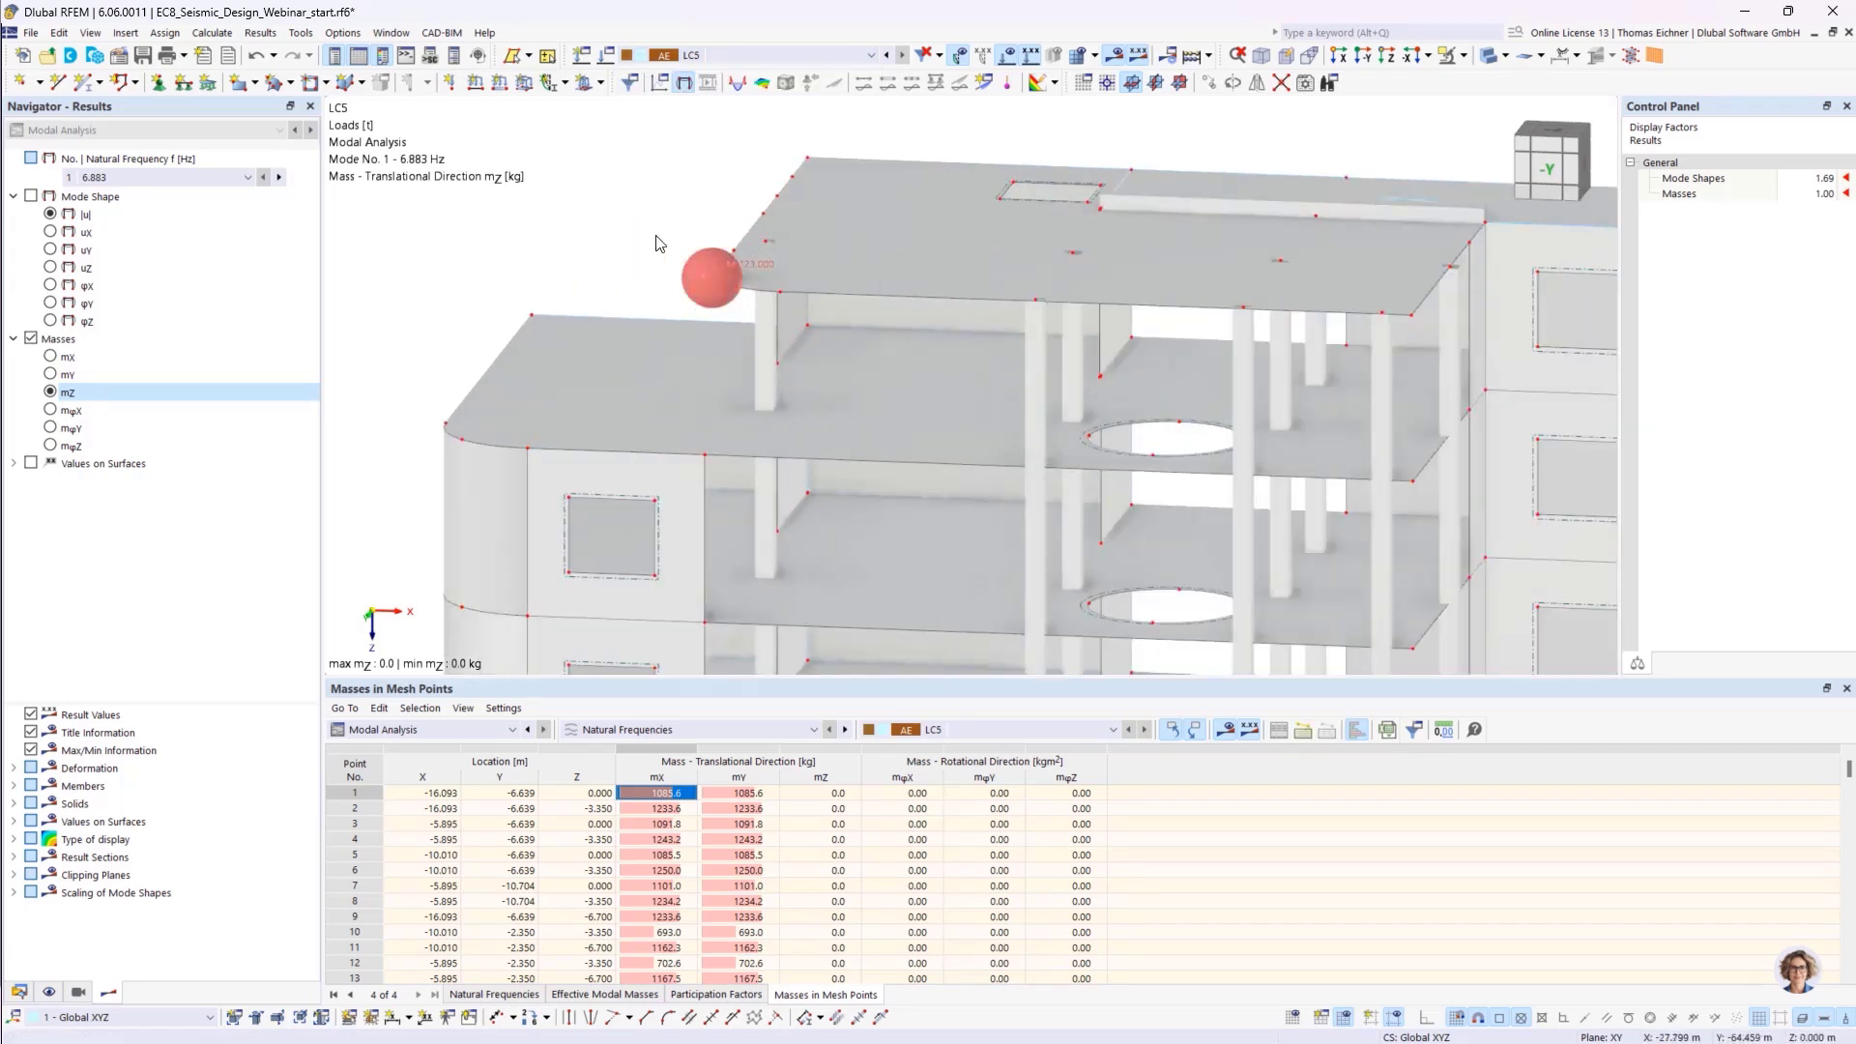
scroll(689, 268, "down", 2)
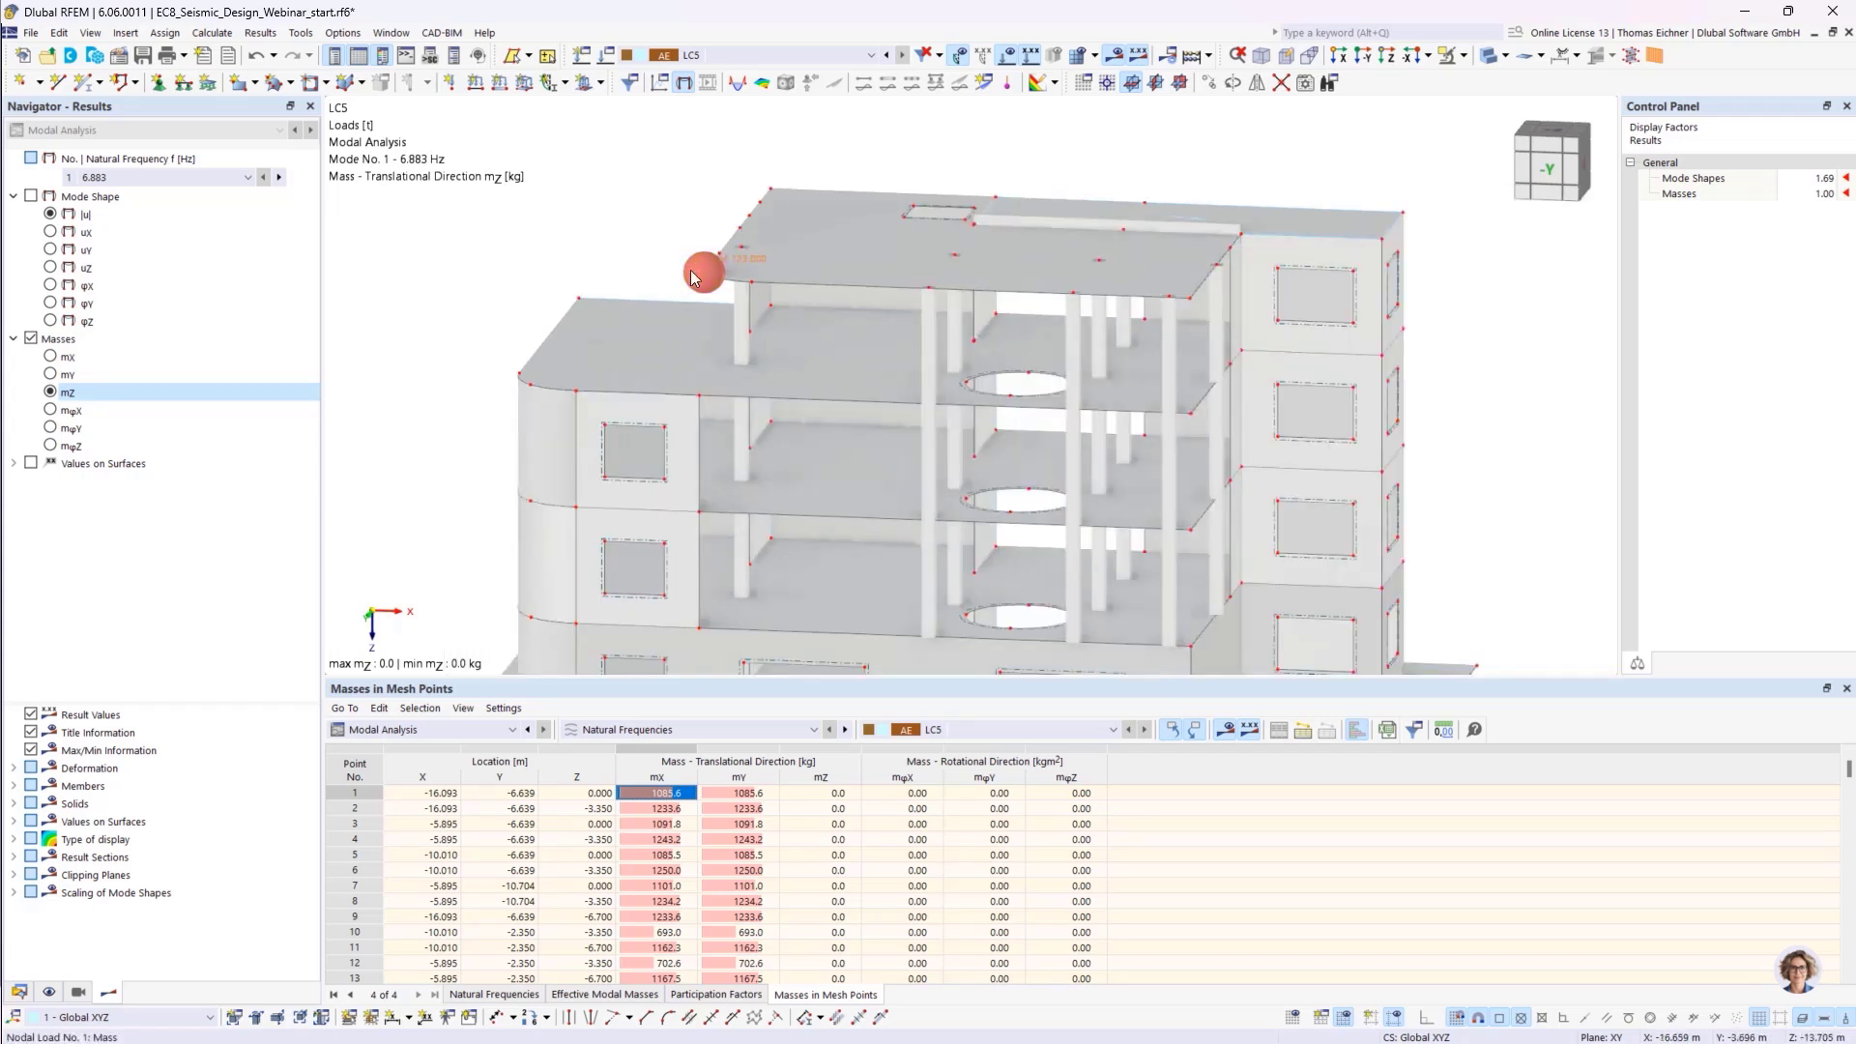
scroll(667, 250, "down", 1)
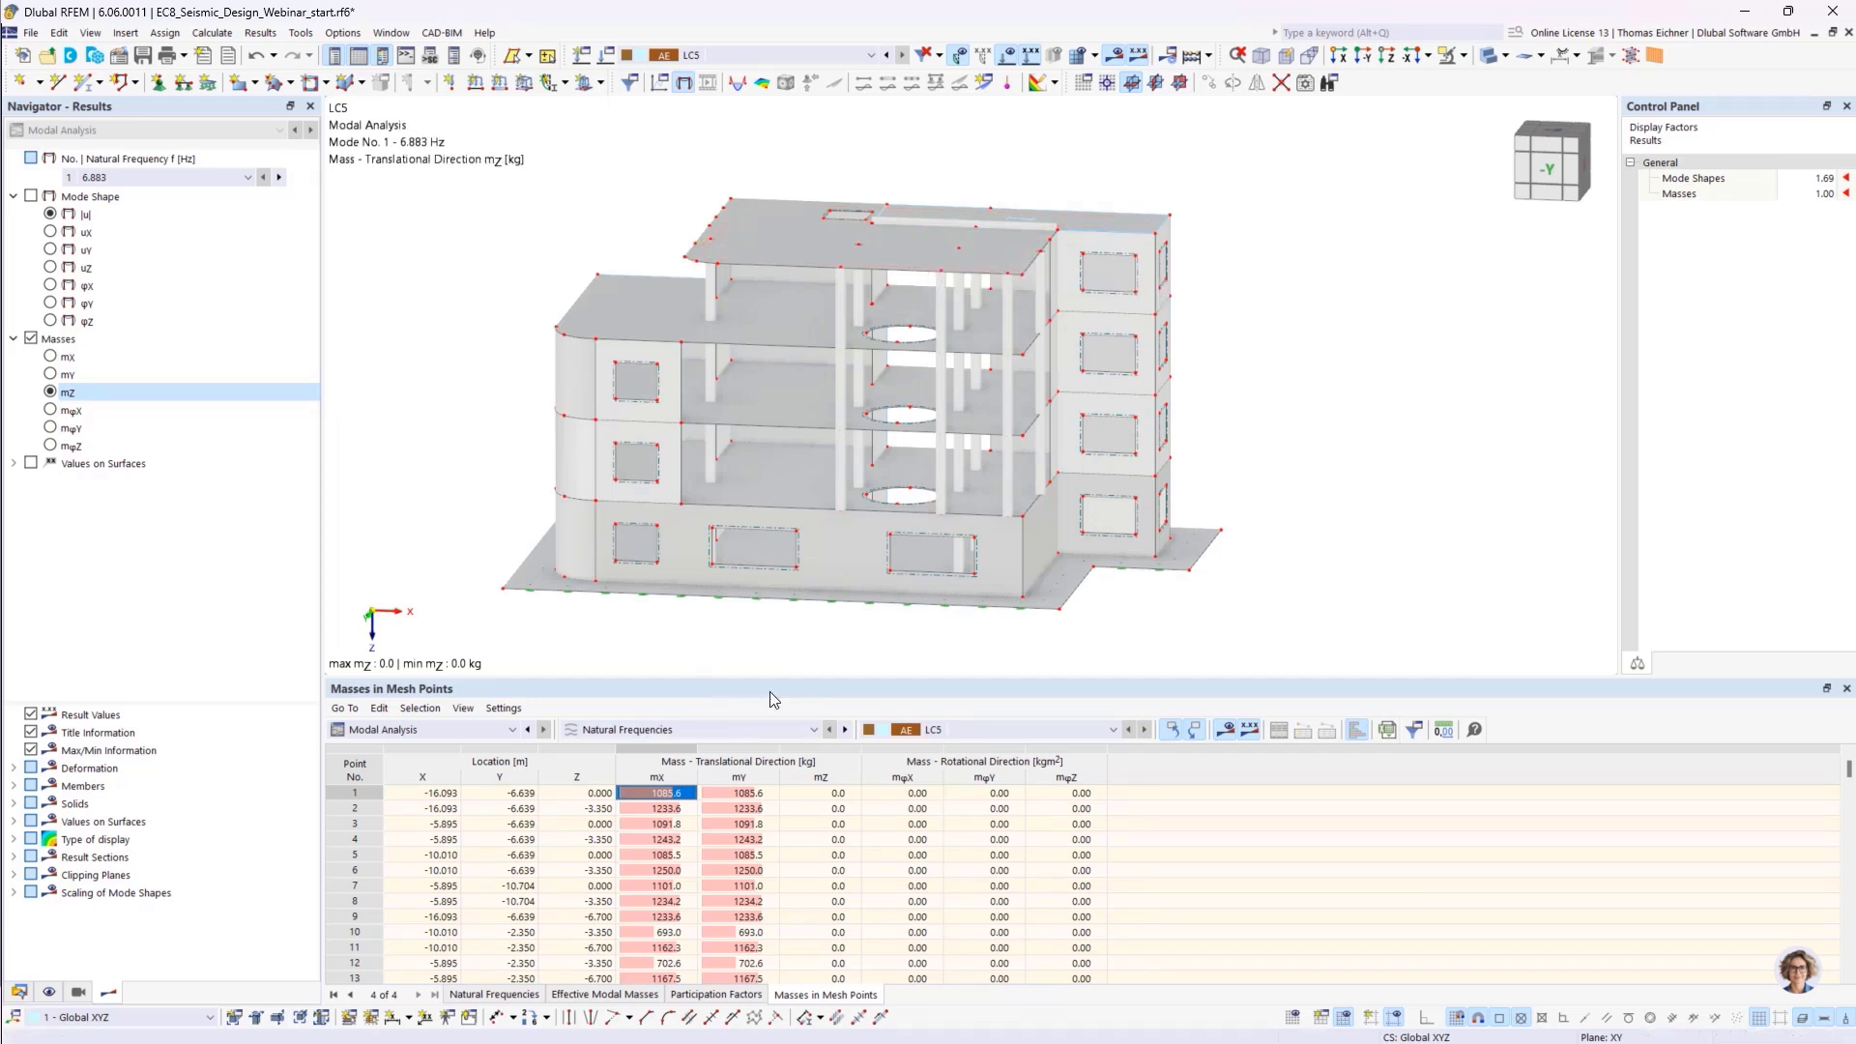
Show the scaling options for mode shapes, the natural frequencies of mode 1, and the |u| mode shape on the model
left_click_drag(775, 676, 768, 649)
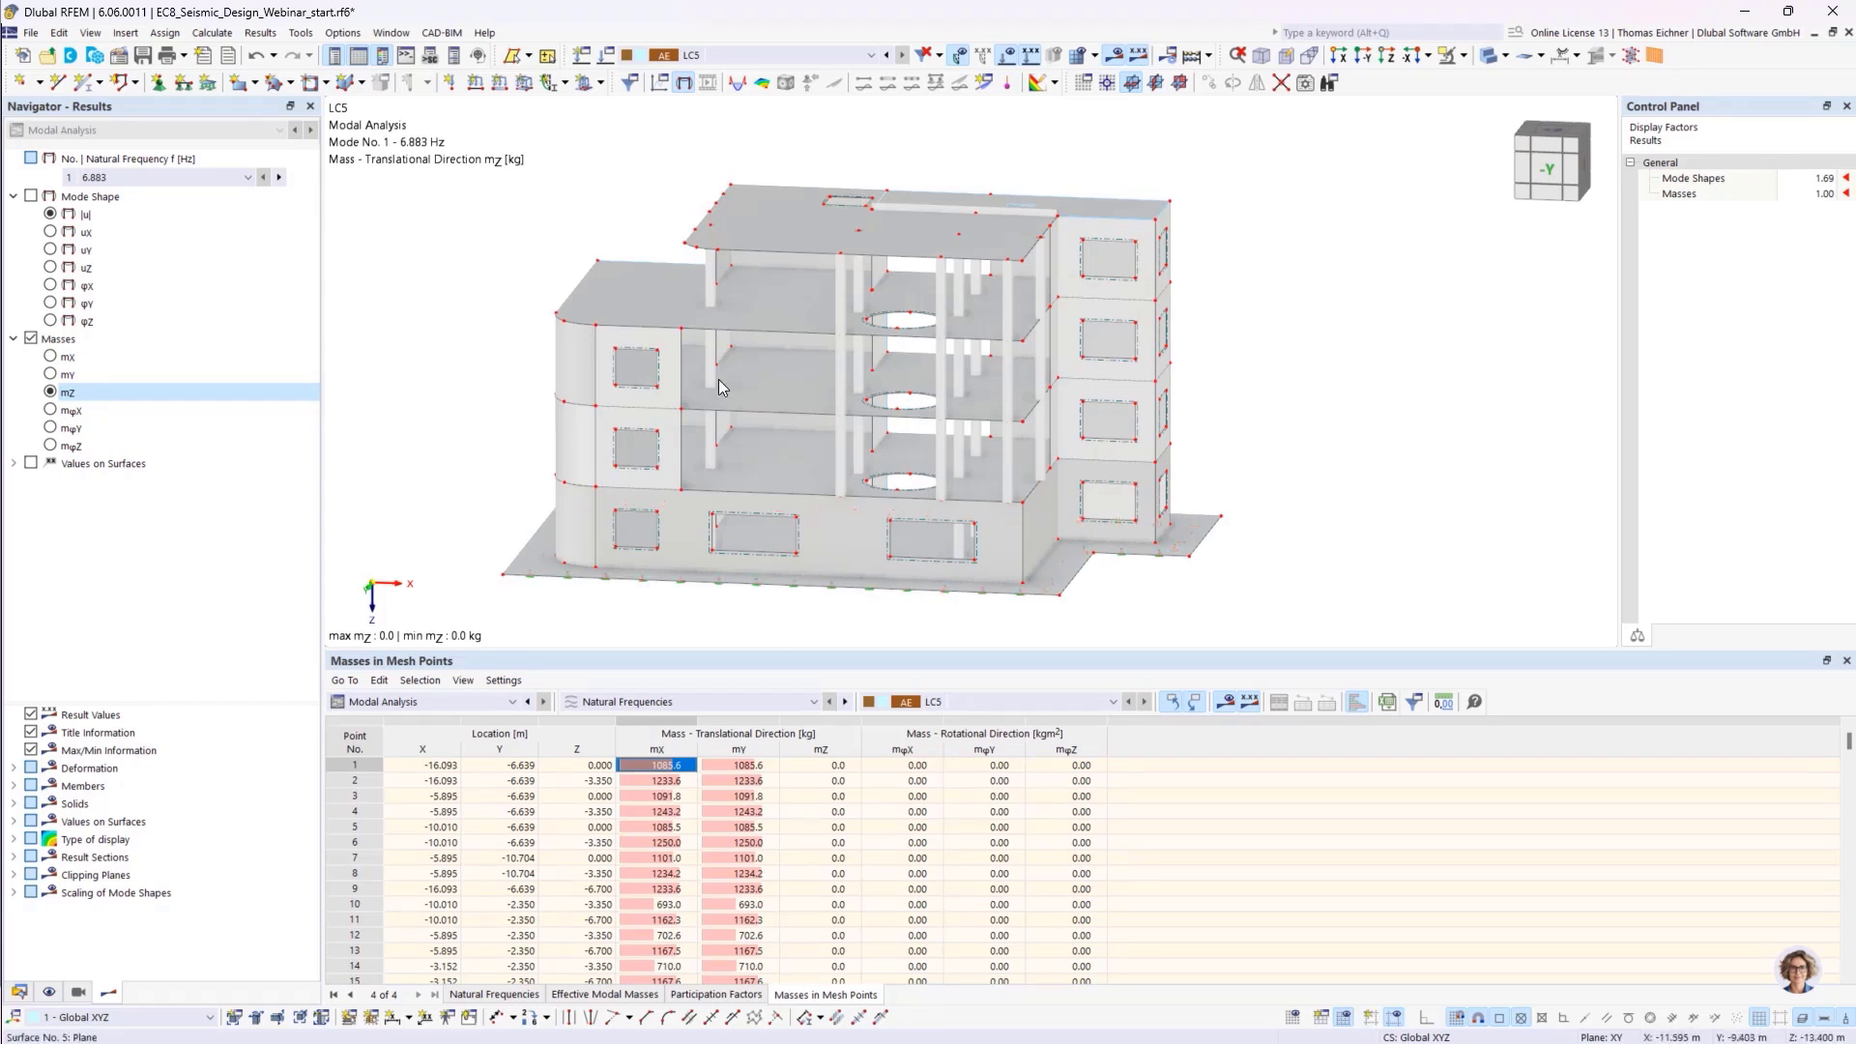
left_click(14, 893)
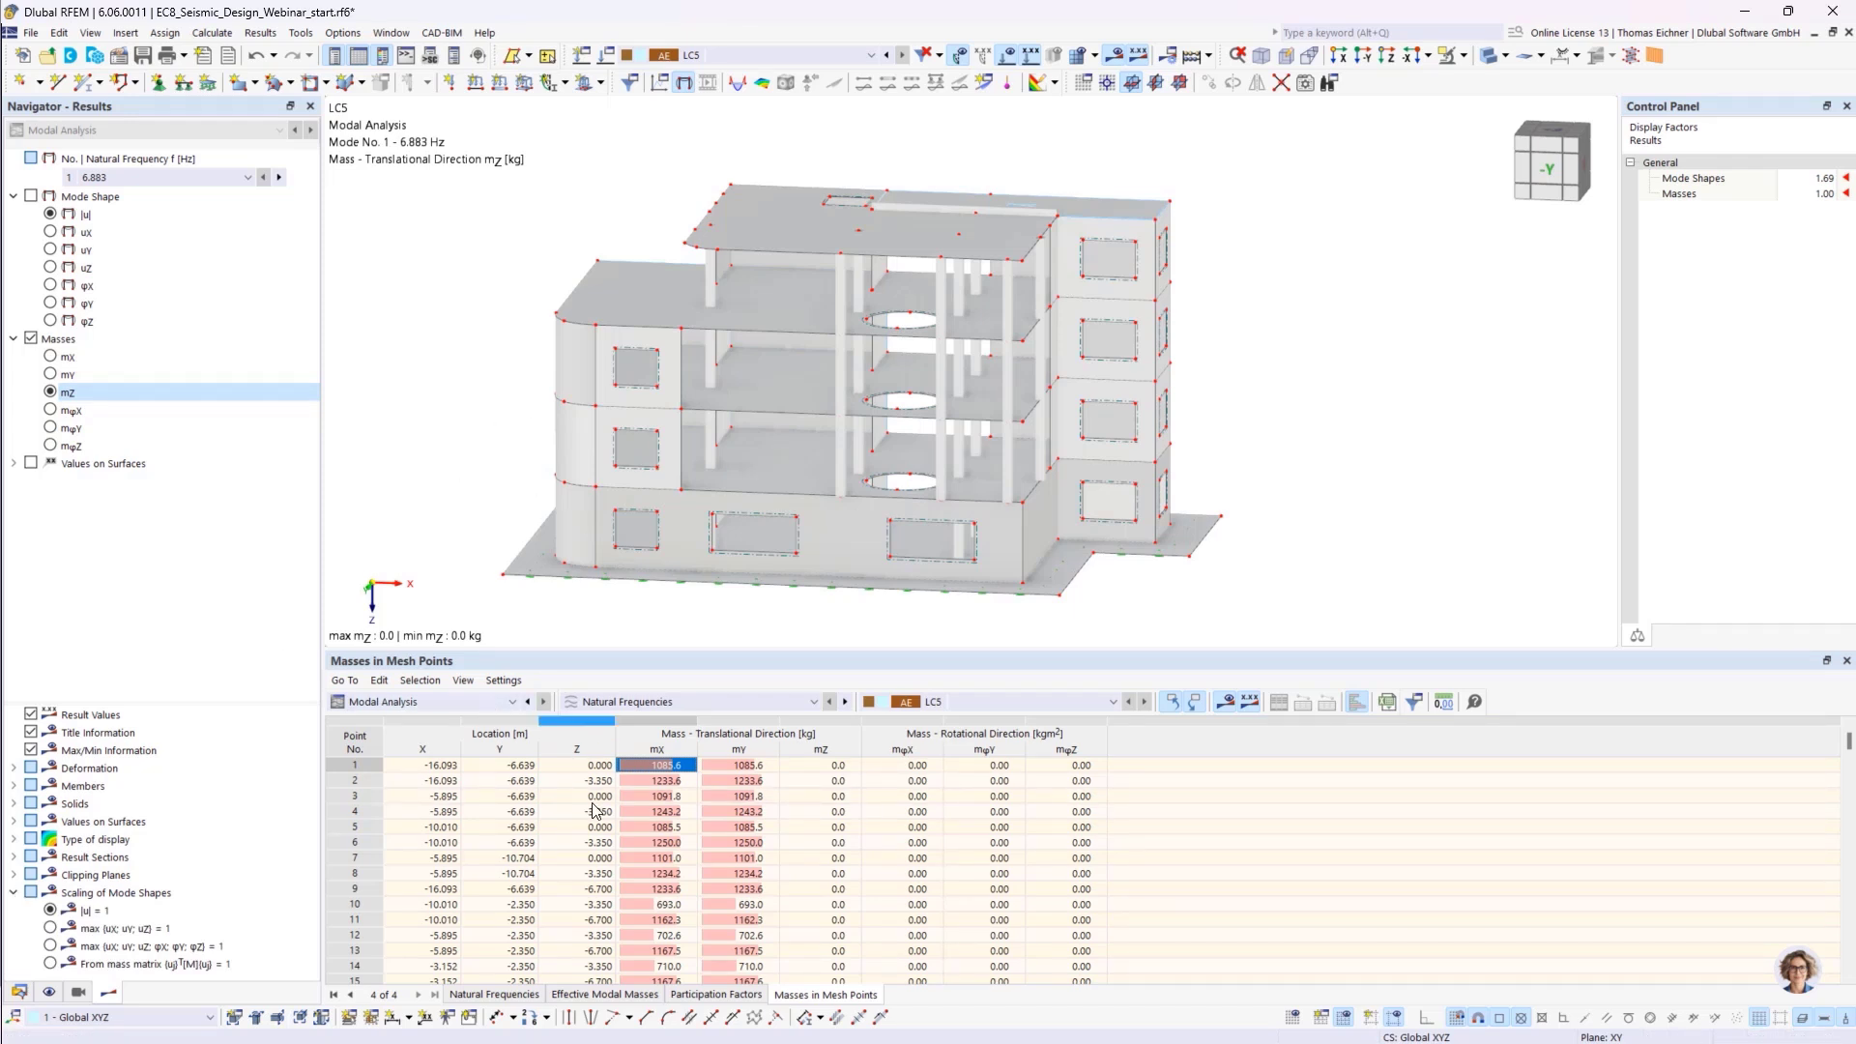
left_click(495, 994)
left_click(594, 764)
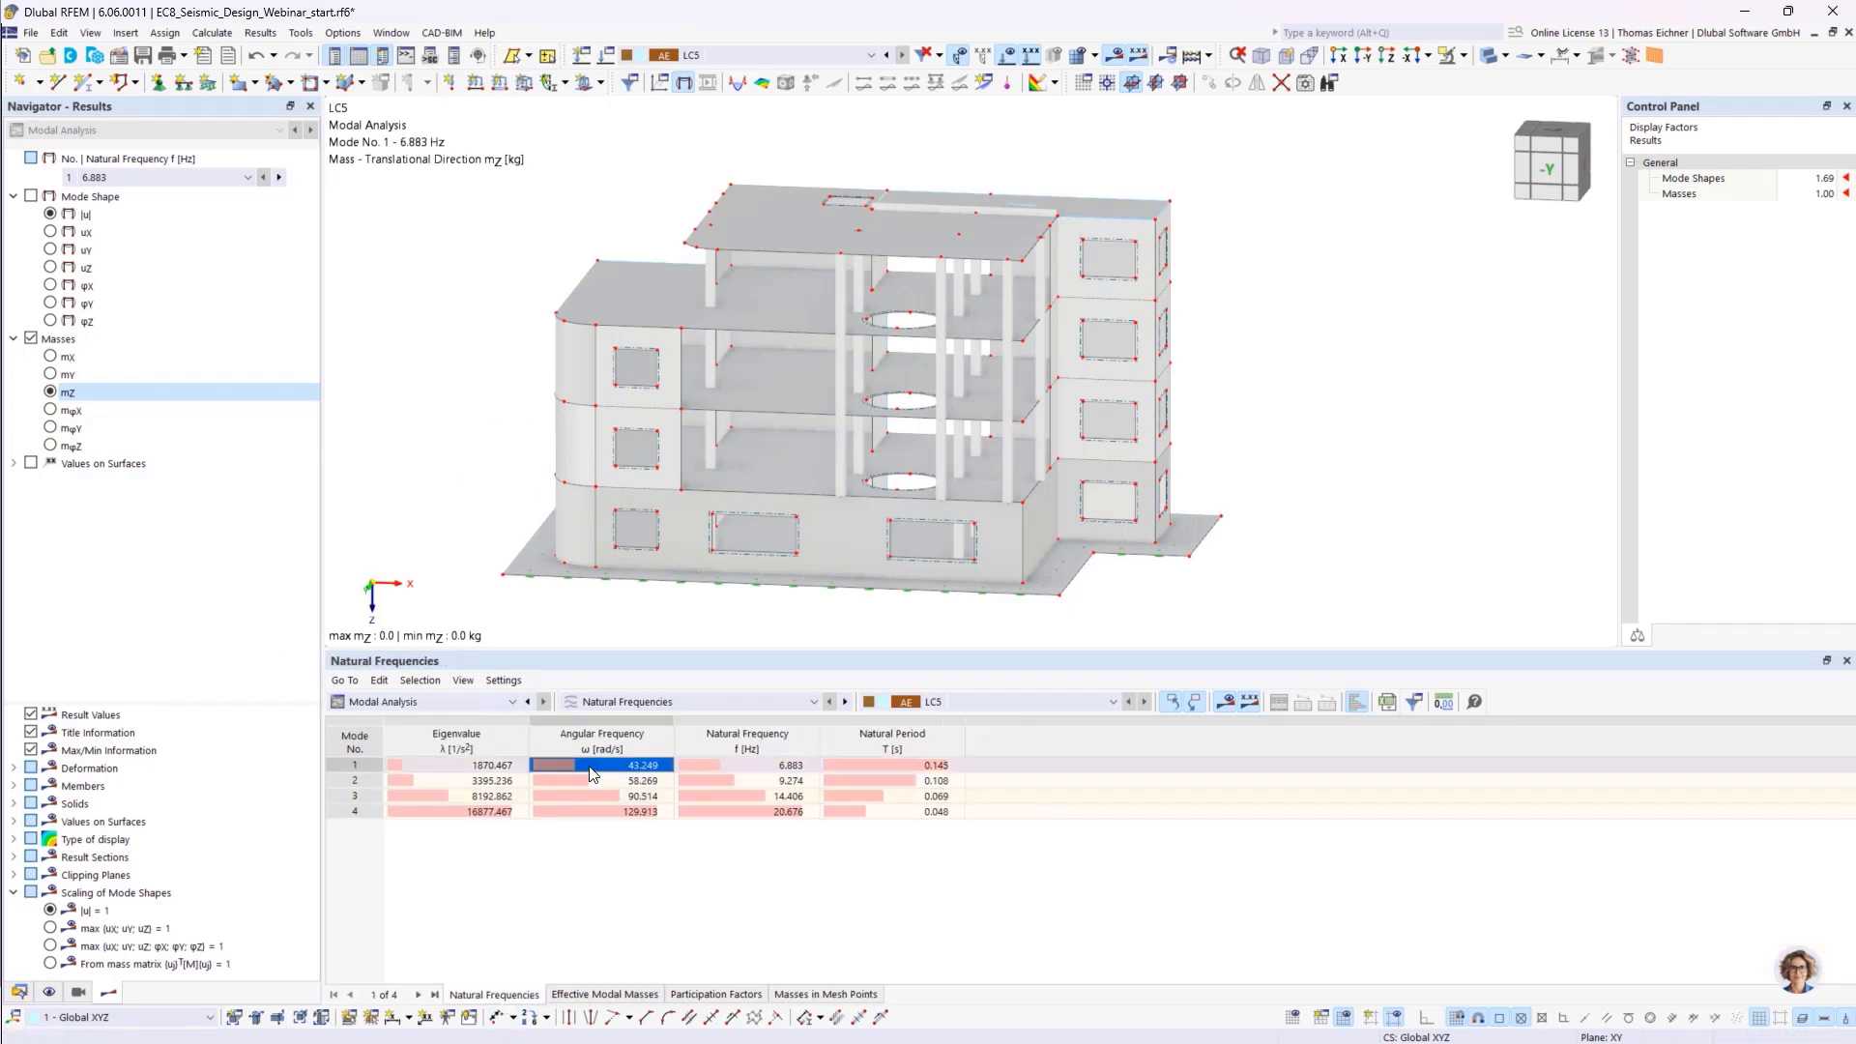
left_click(51, 214)
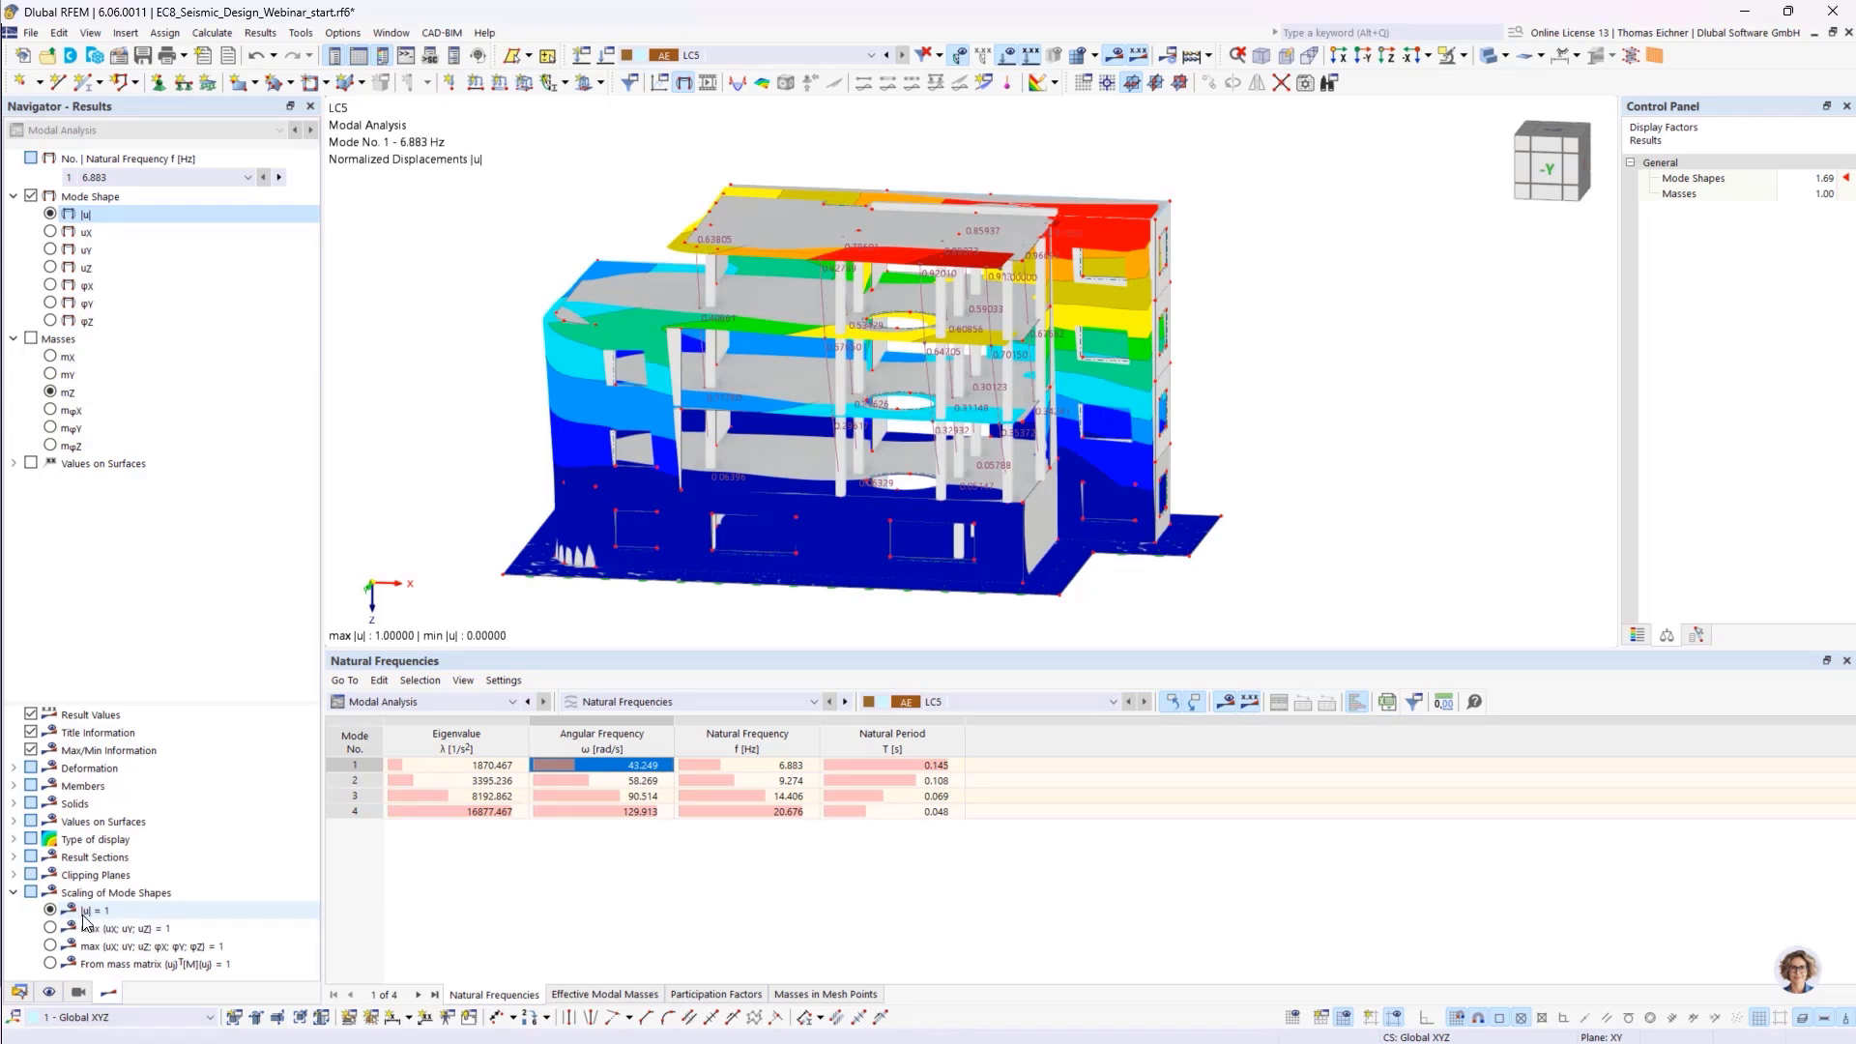
Examine the normalized displacements of mode 1 at the roof corner and from the building's narrow side, with |u| = 1 scaling
middle_click_drag(1404, 379, 1239, 379, "ctrl")
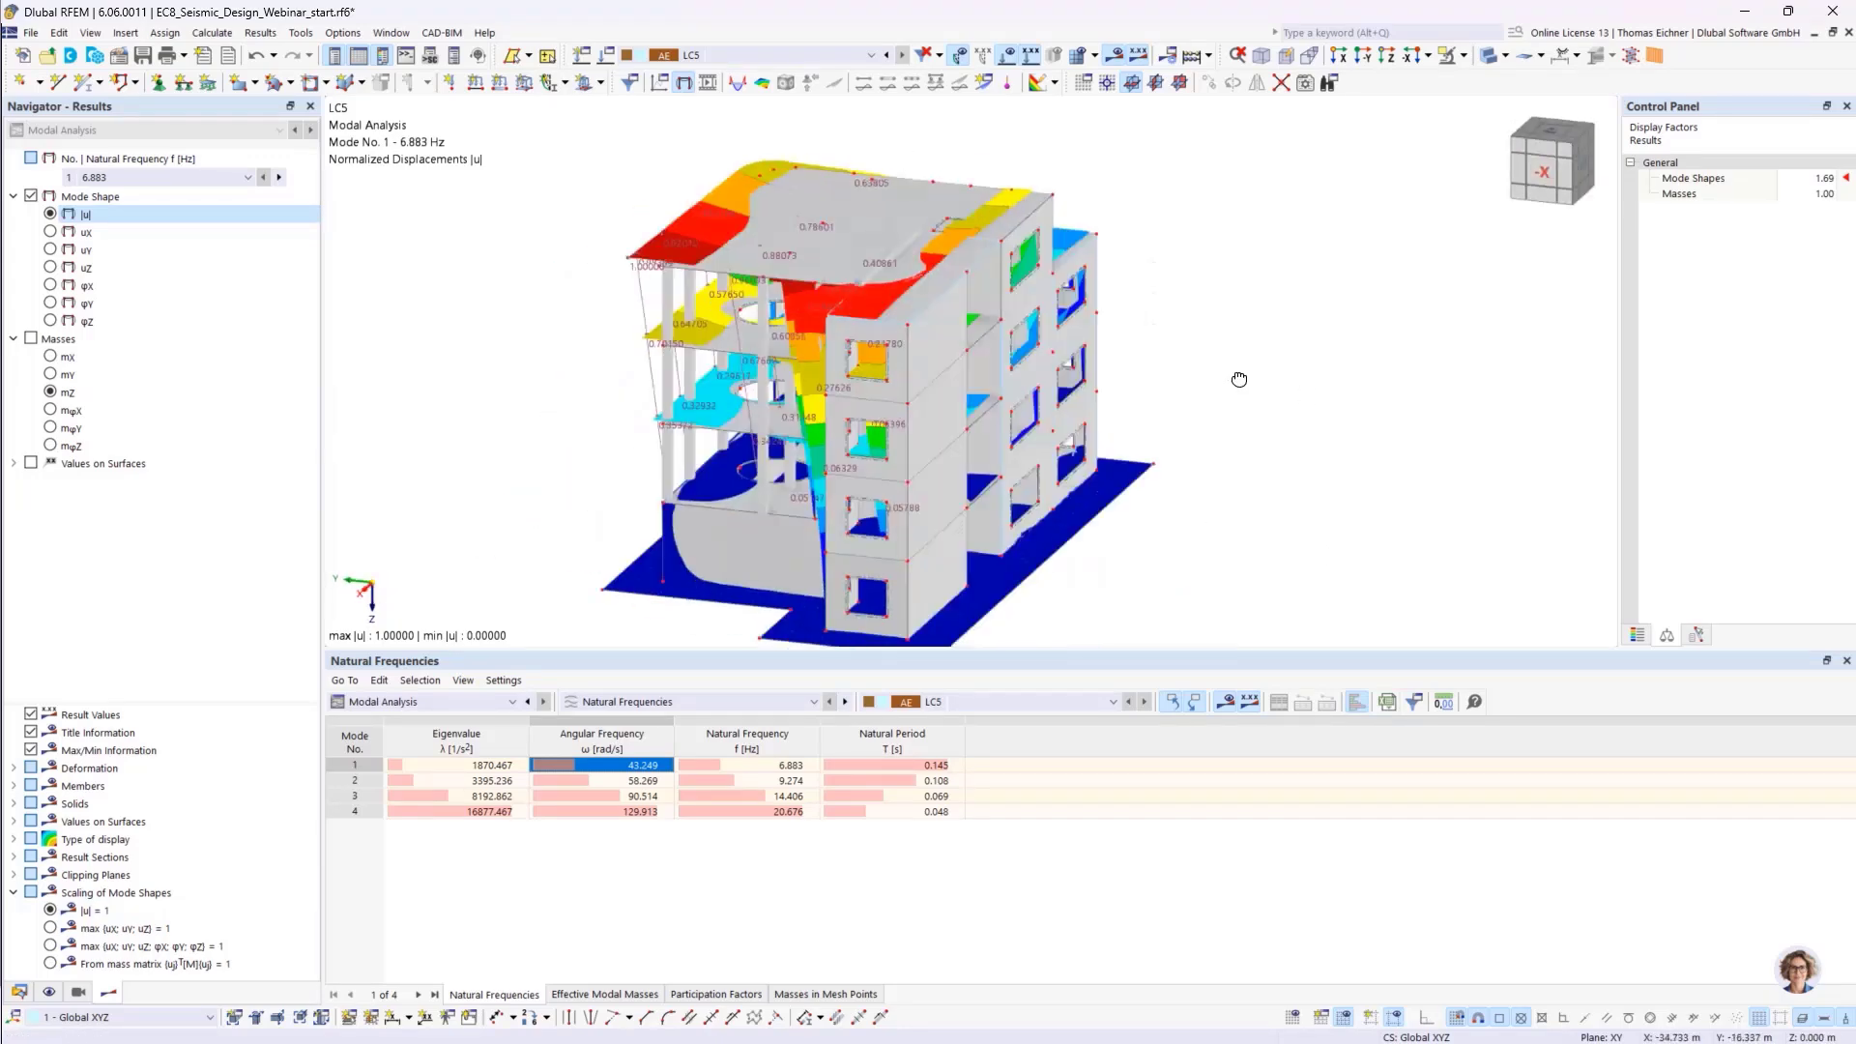
scroll(615, 282, "up", 3)
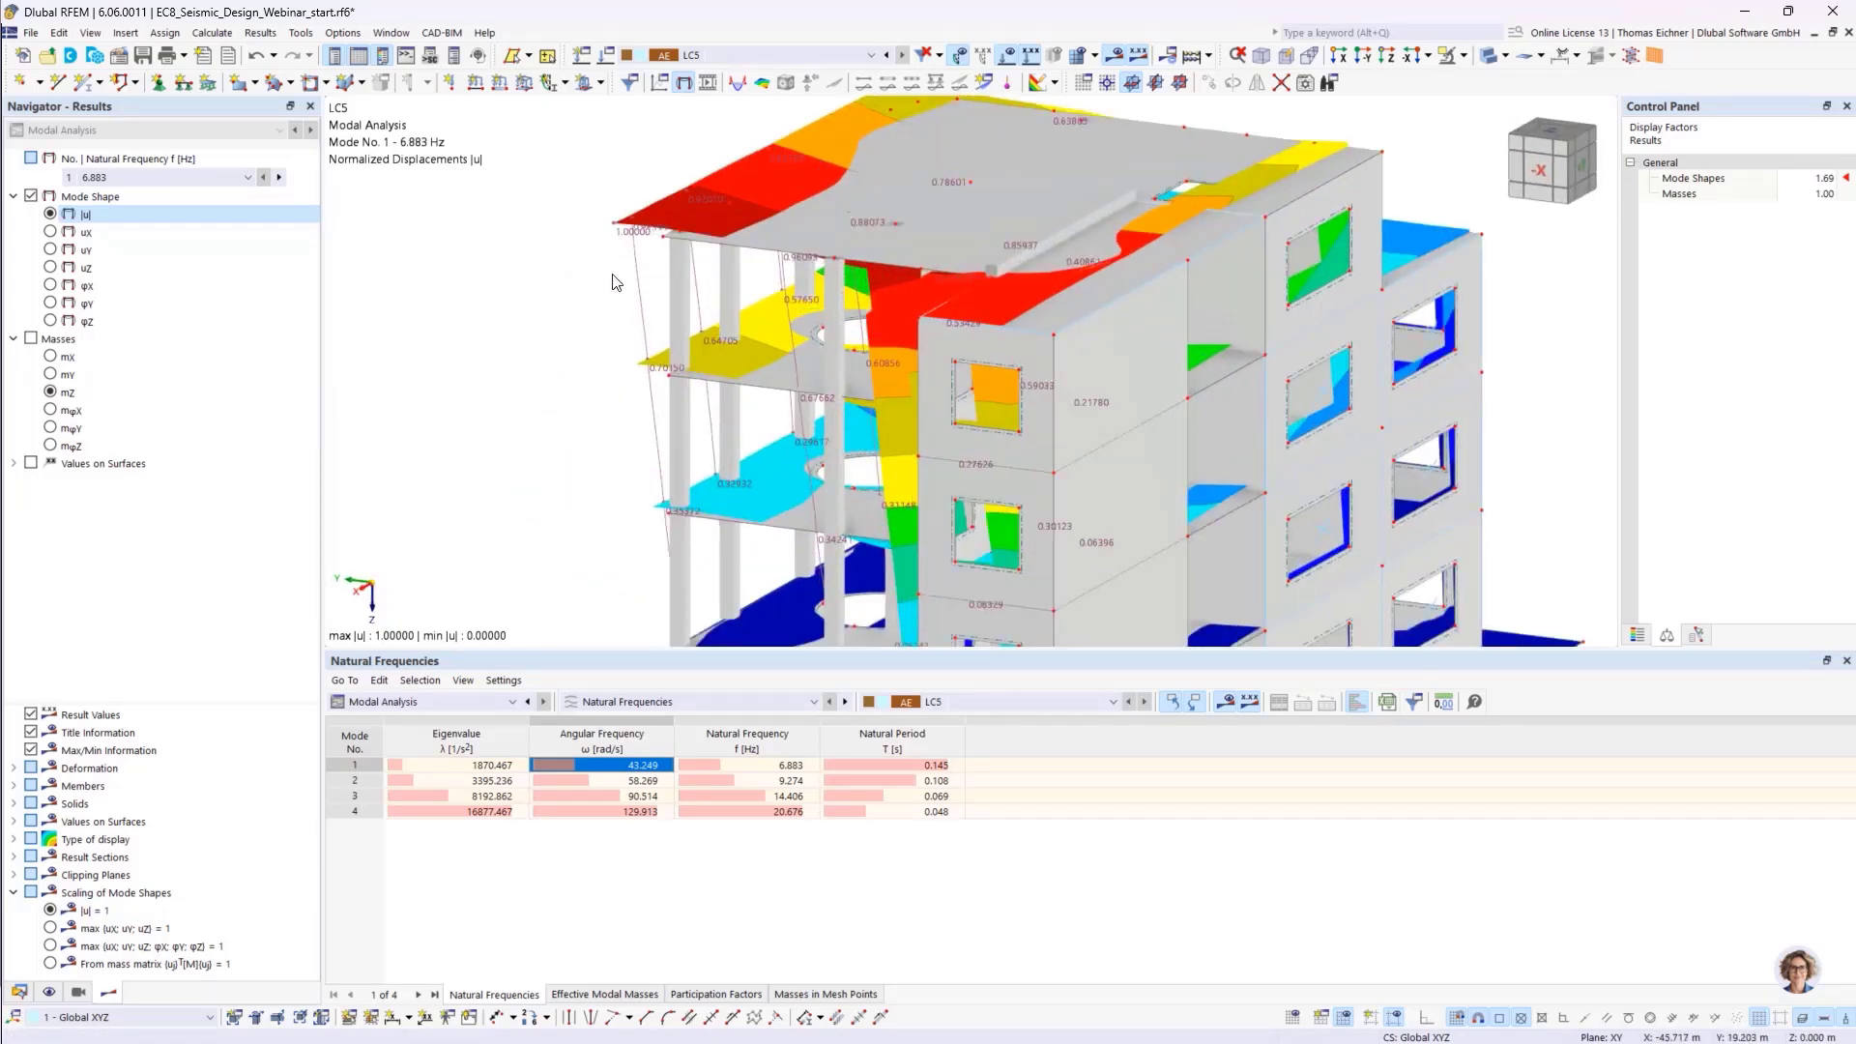
scroll(594, 341, "down", 3)
middle_click_drag(512, 389, 581, 367, "ctrl")
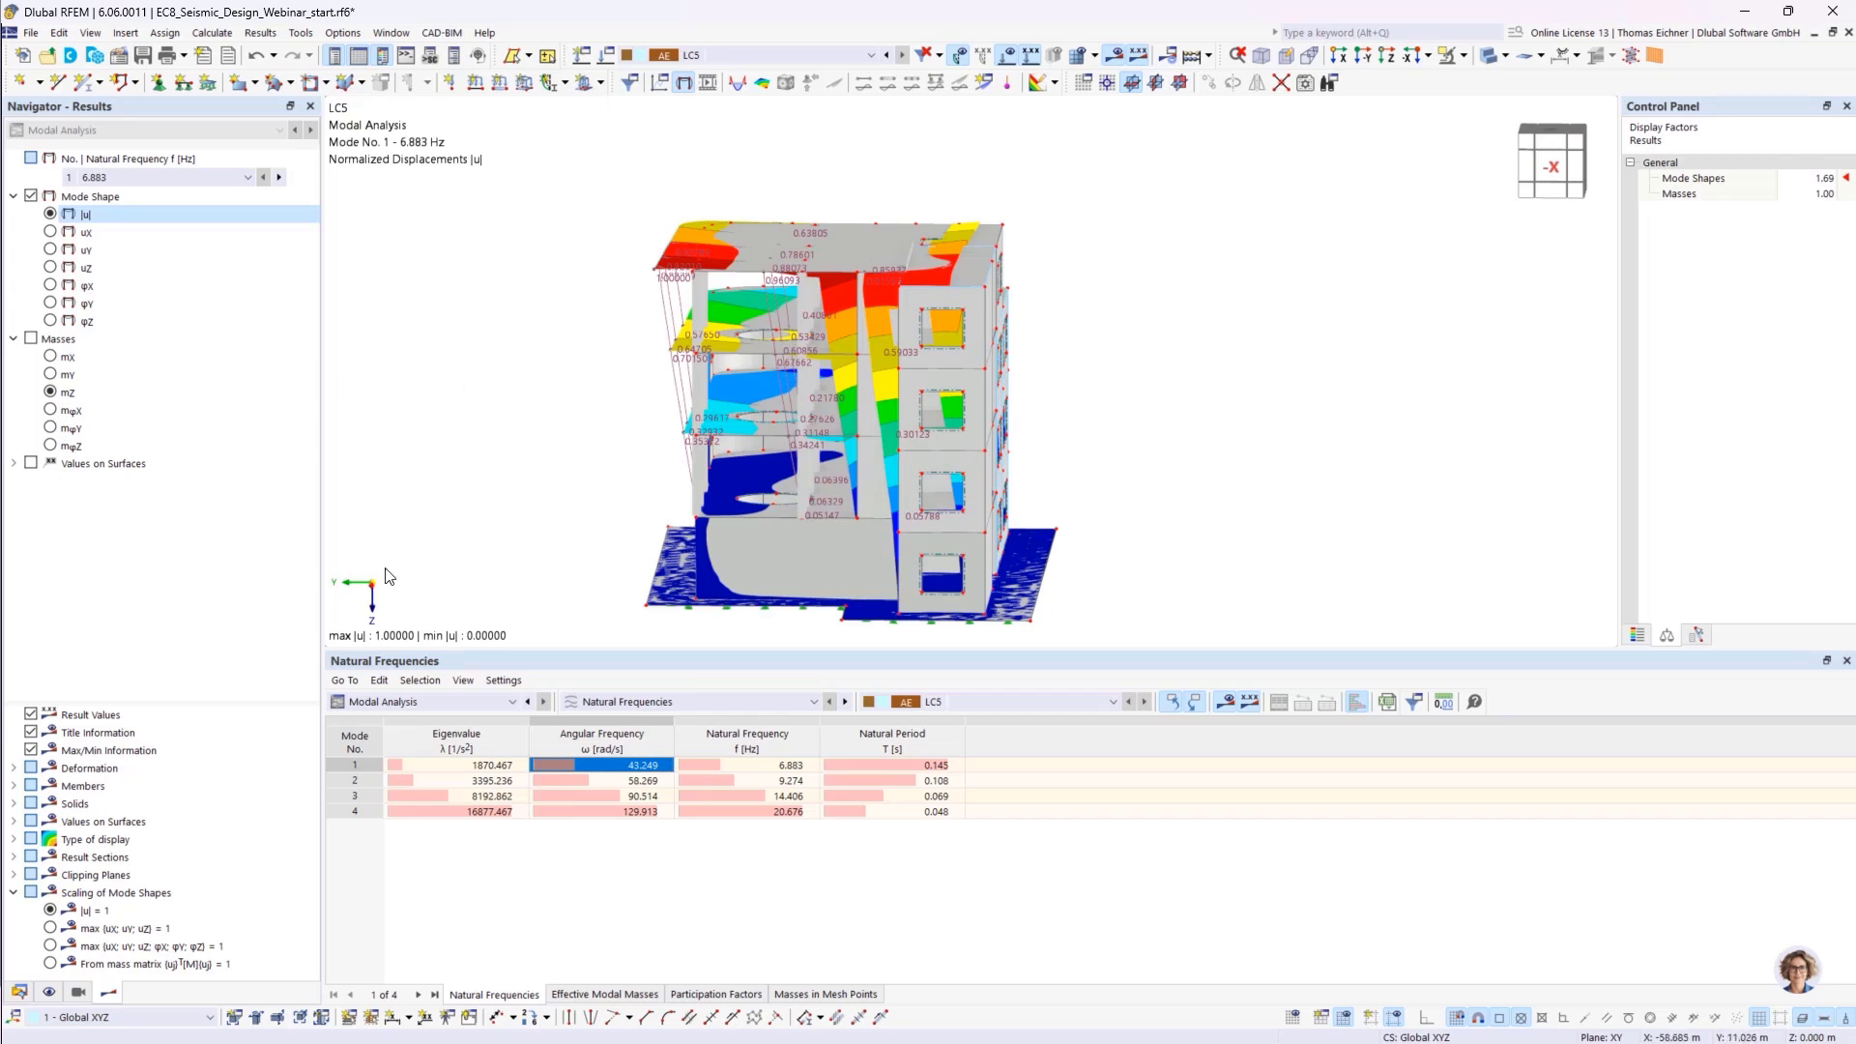
Scale the mode shapes from the mass matrix and examine the displacement values of mode 1 around the roof
left_click(49, 965)
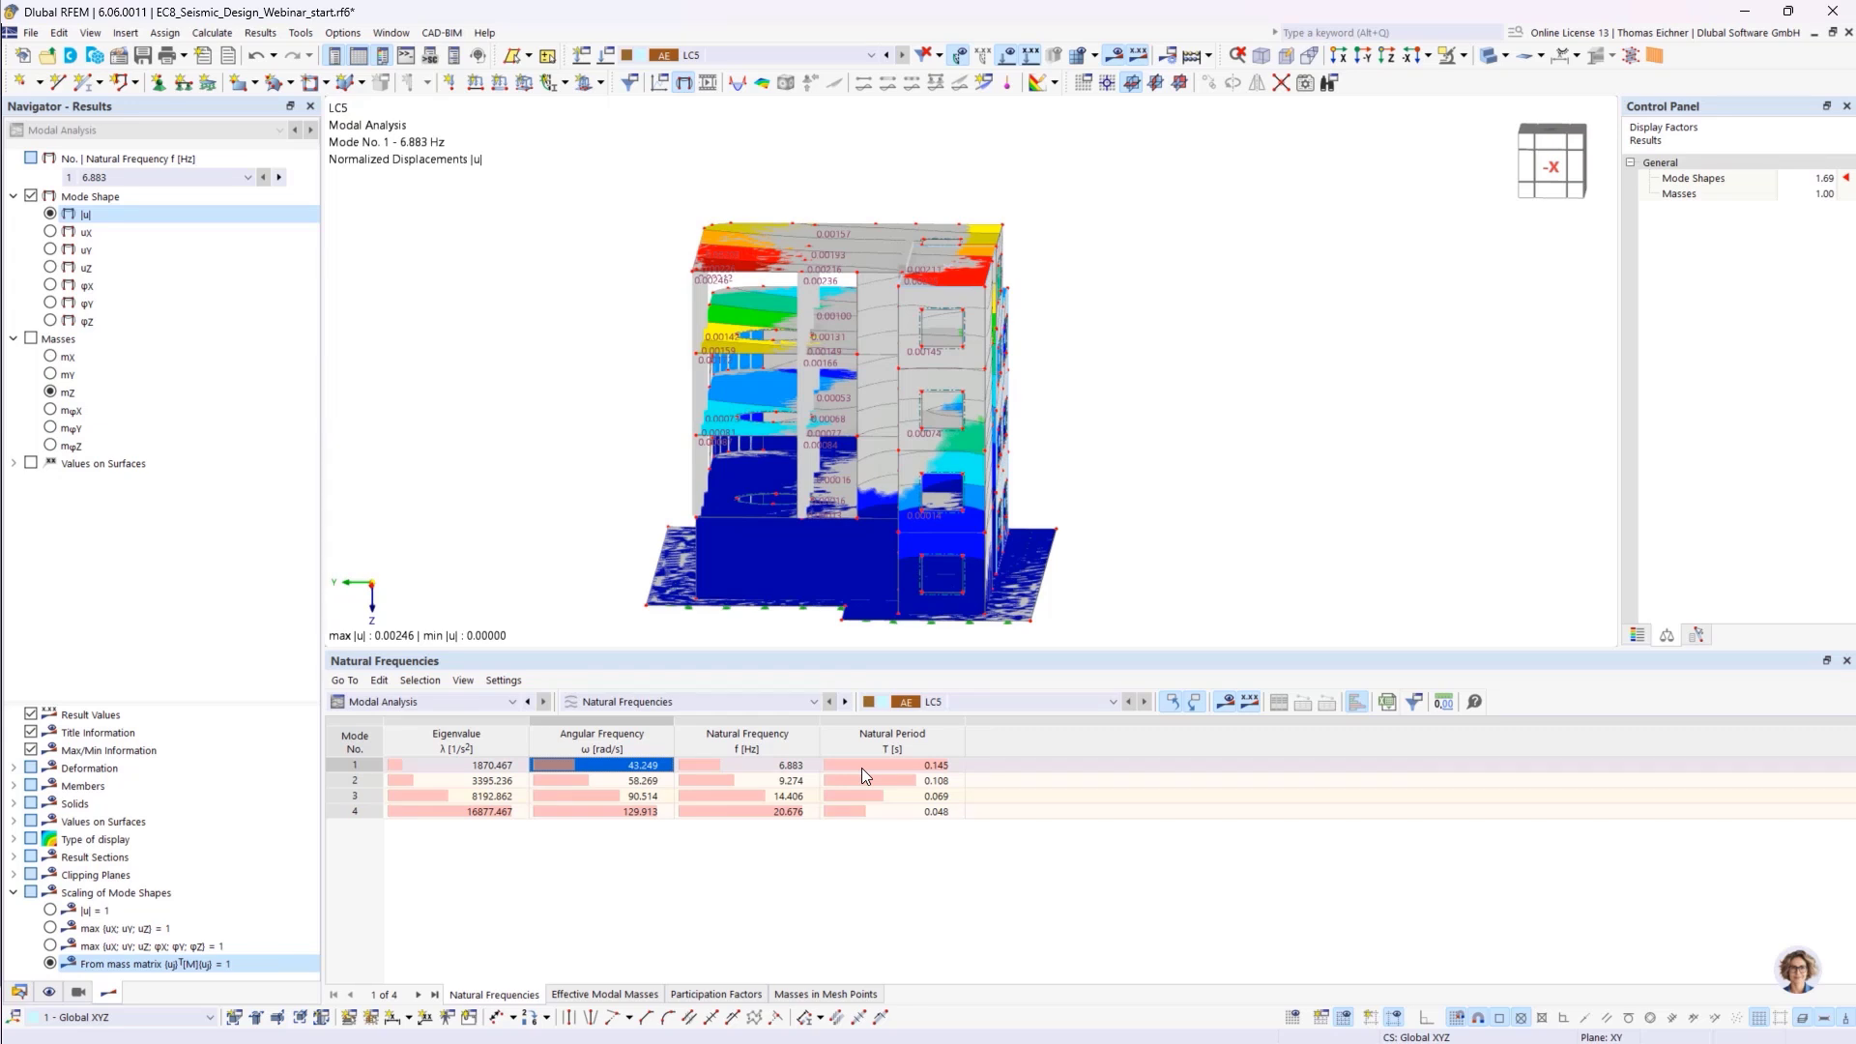
scroll(754, 319, "up", 4)
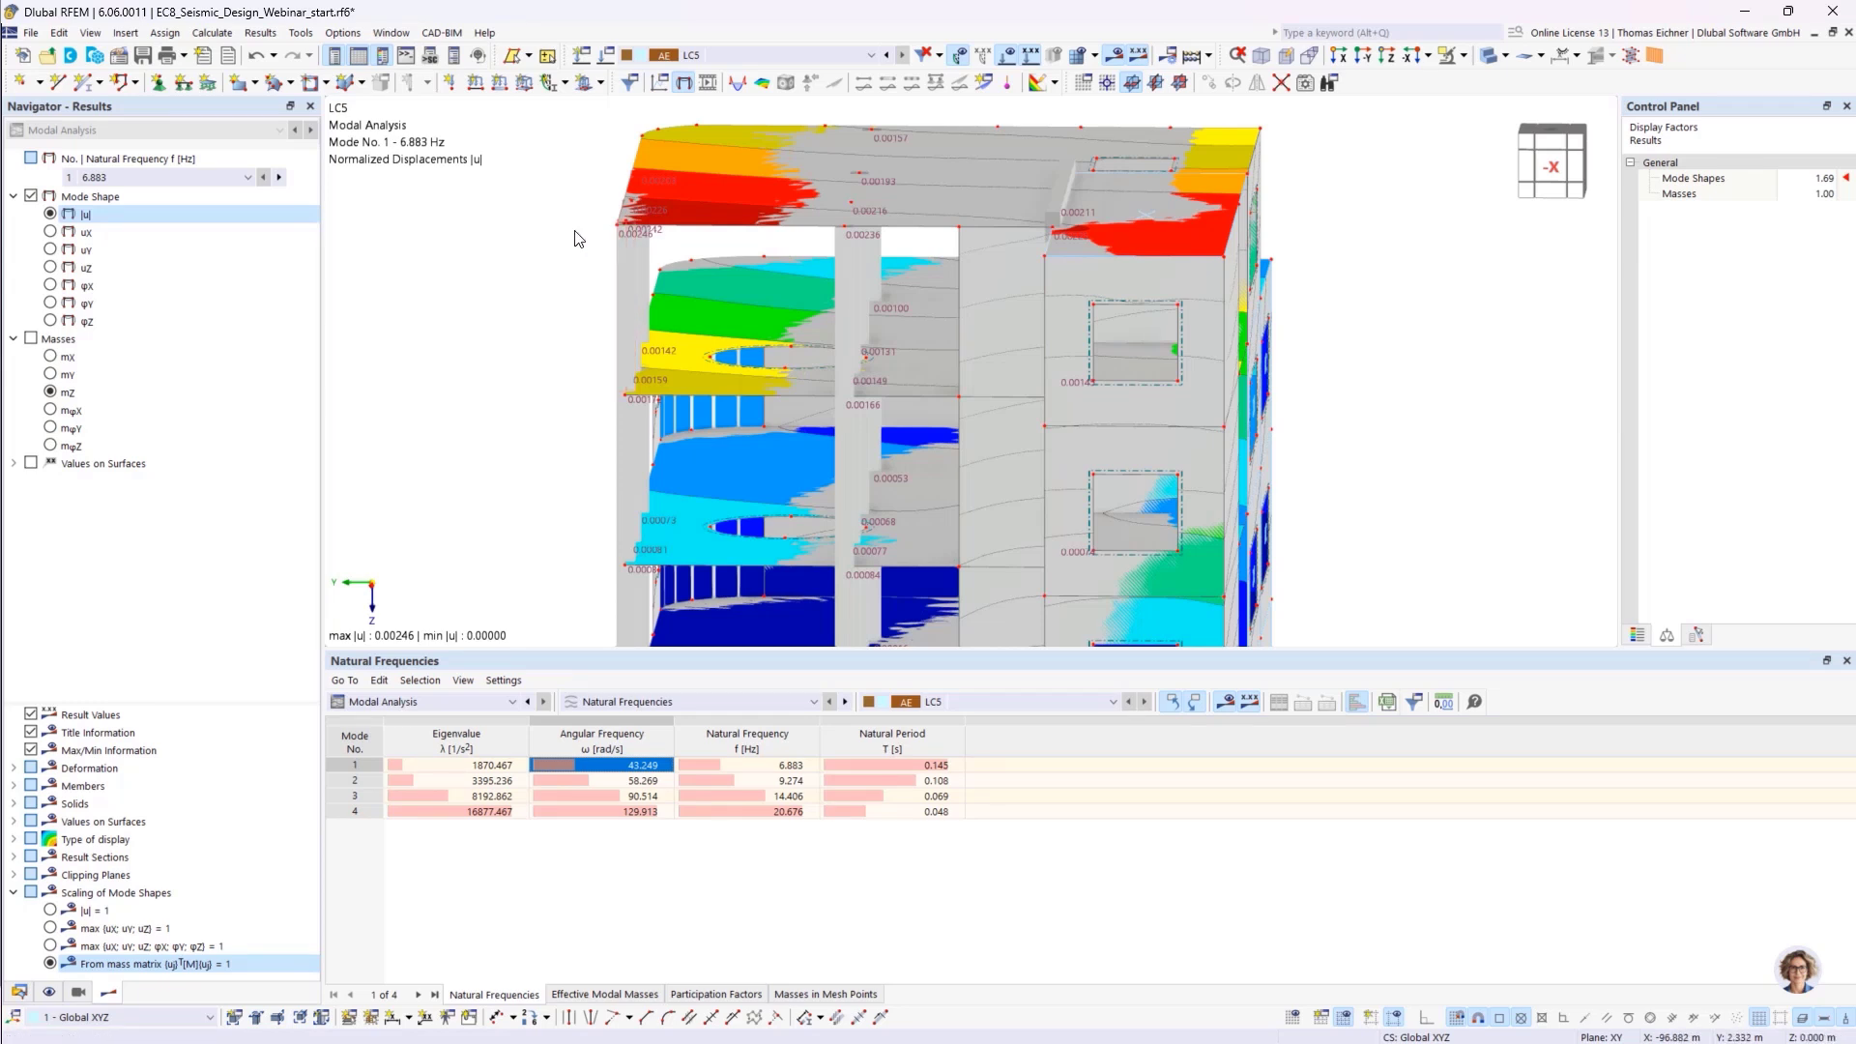
scroll(574, 237, "down", 3)
middle_click_drag(544, 315, 719, 311)
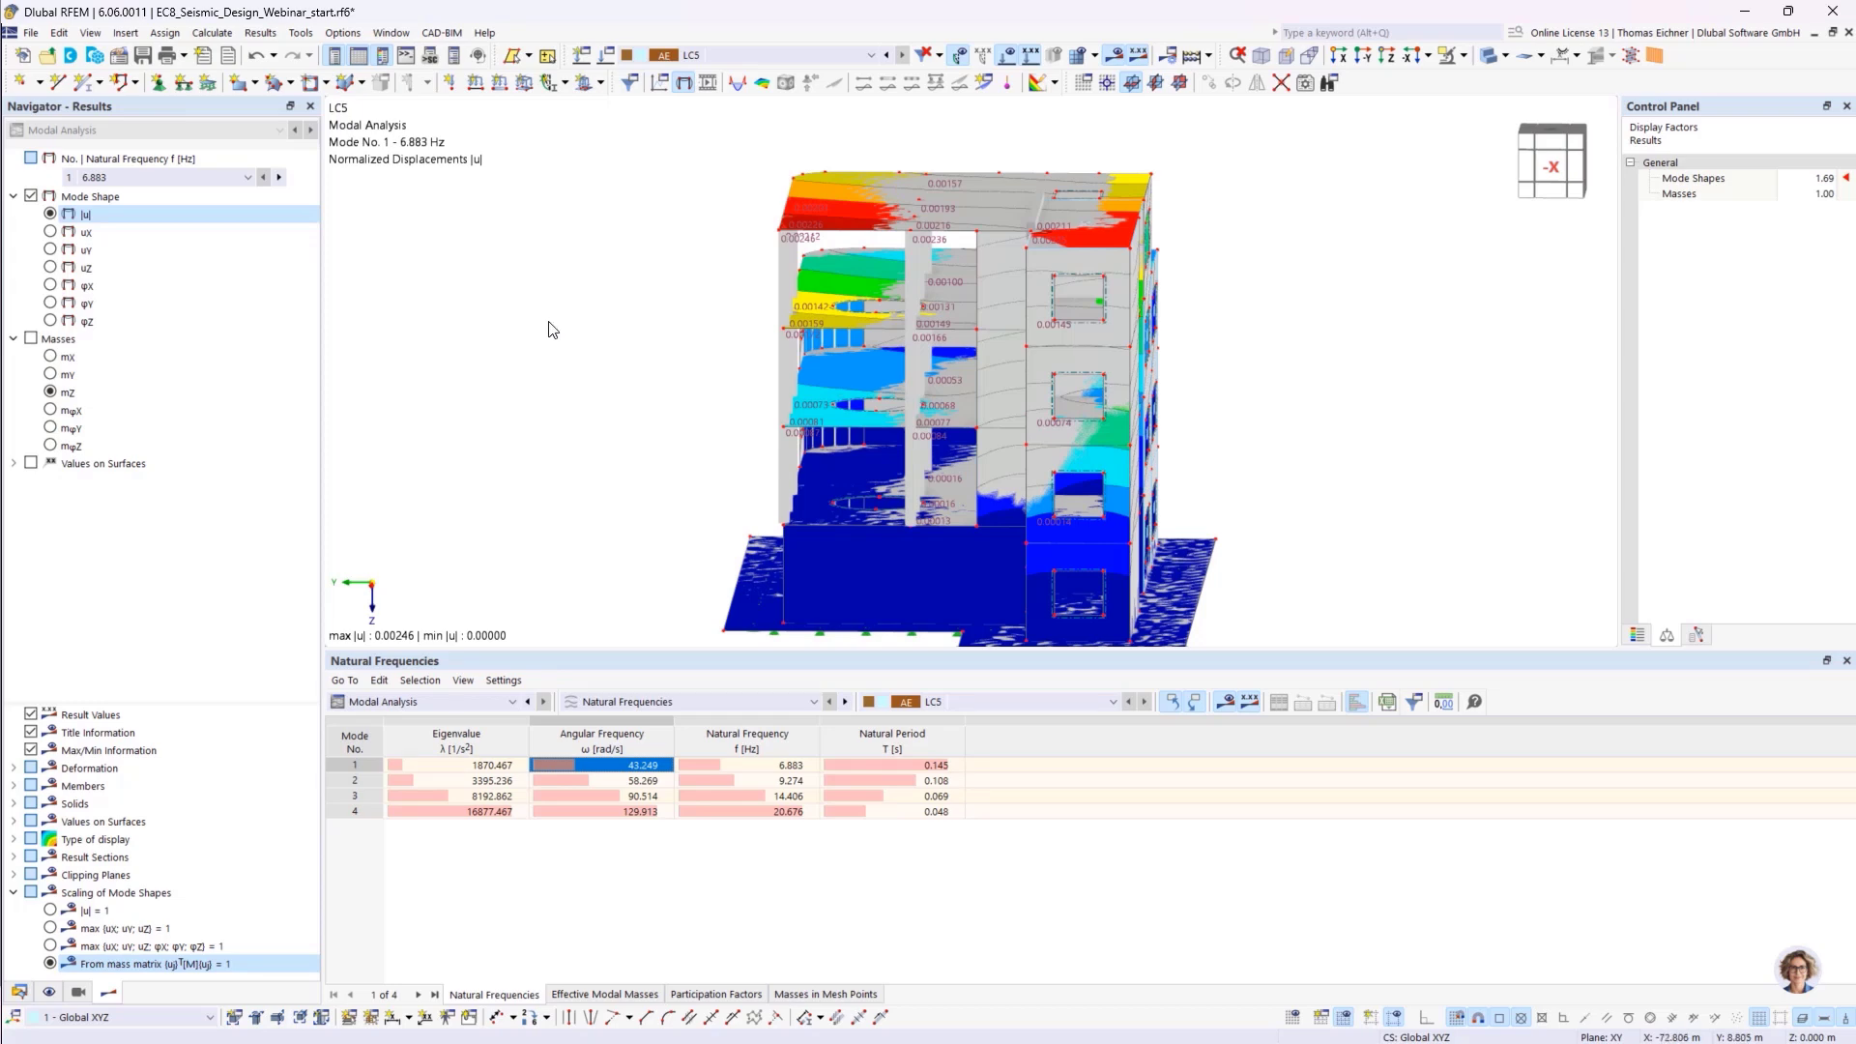
scroll(667, 276, "down", 3)
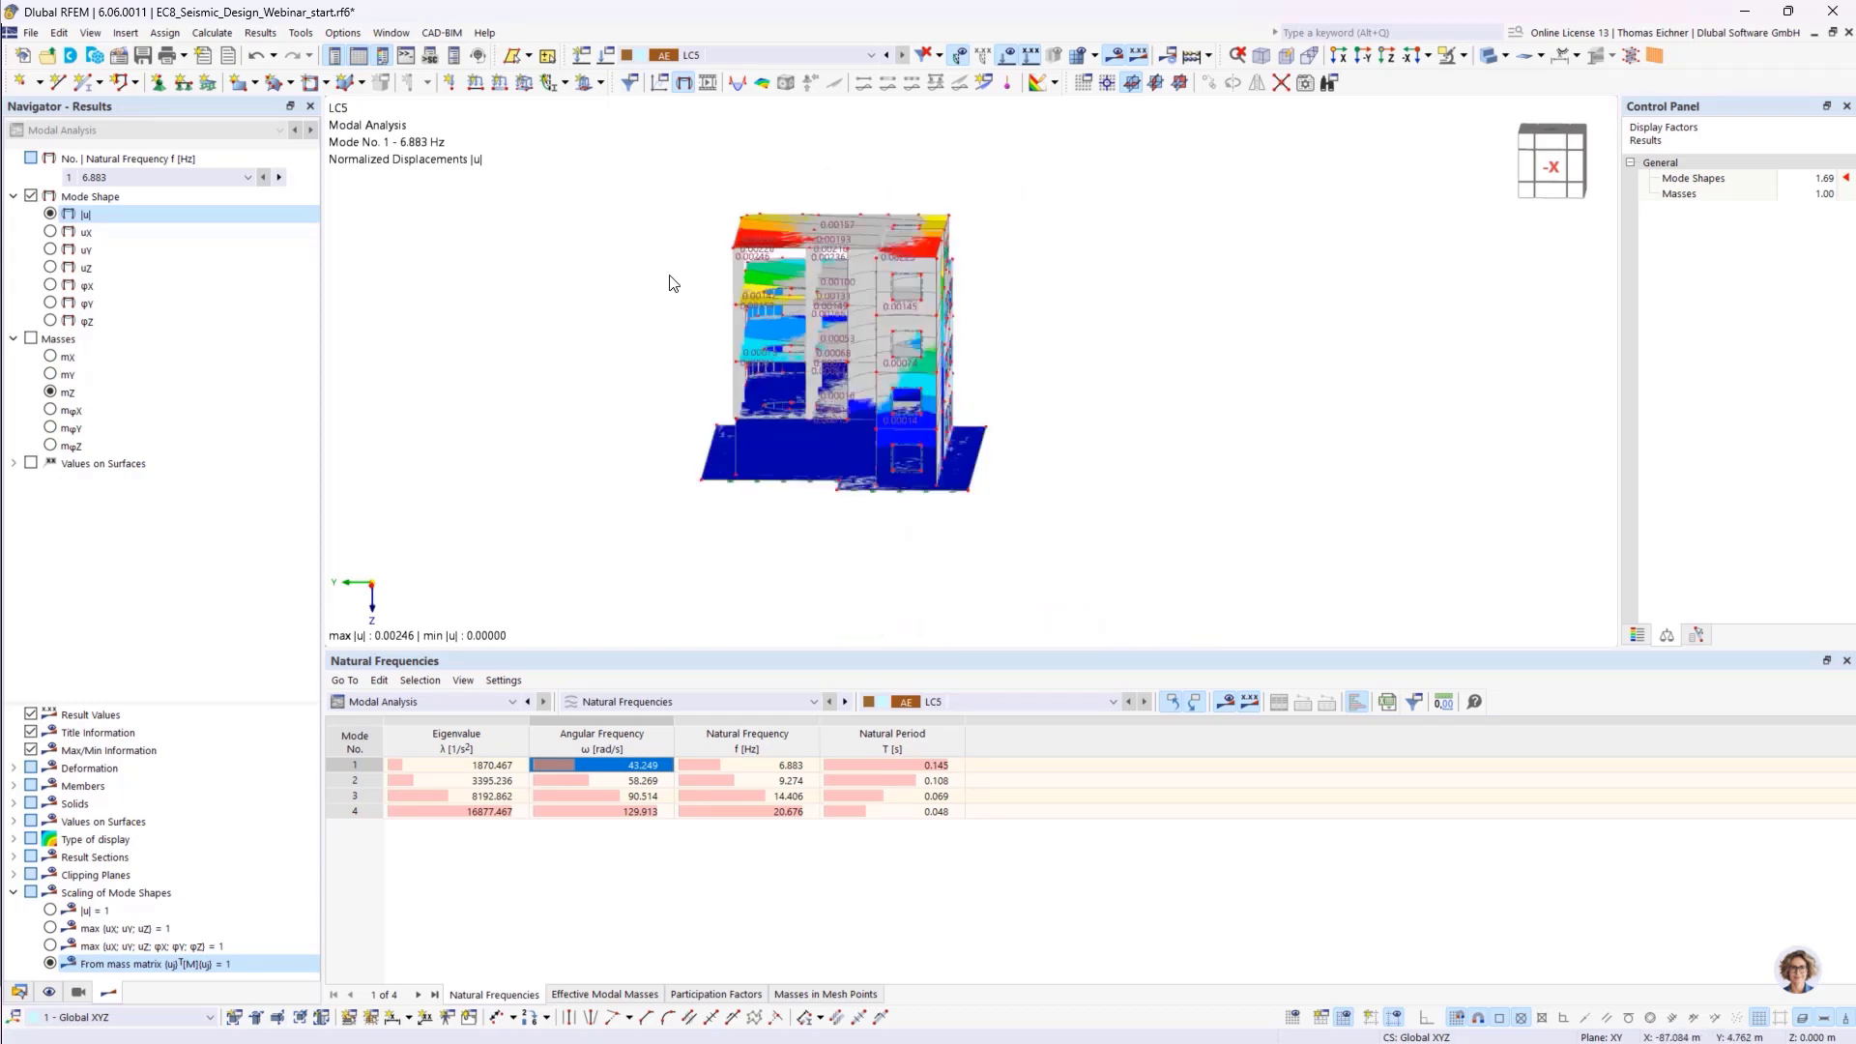
middle_click_drag(670, 281, 679, 377)
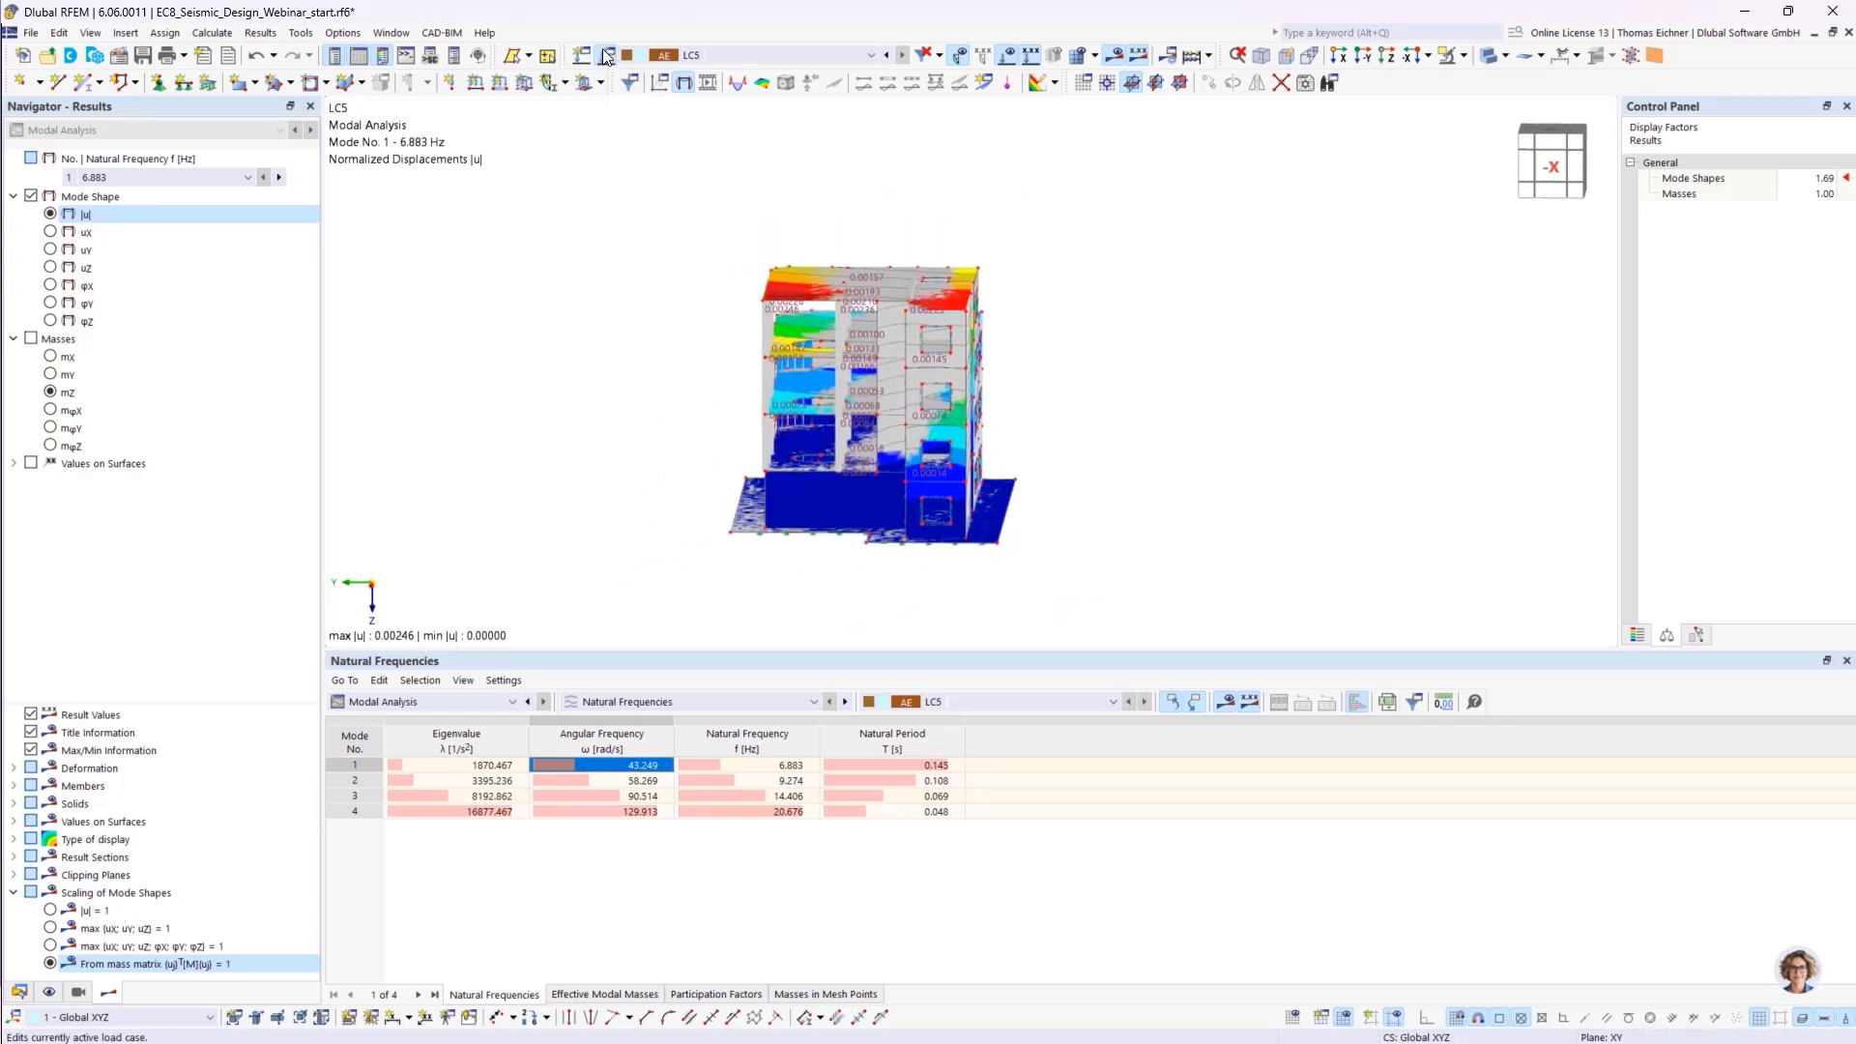
Delete the modal analysis load case LC5 and accept the deletion of all results
left_click(605, 56)
left_click(272, 223)
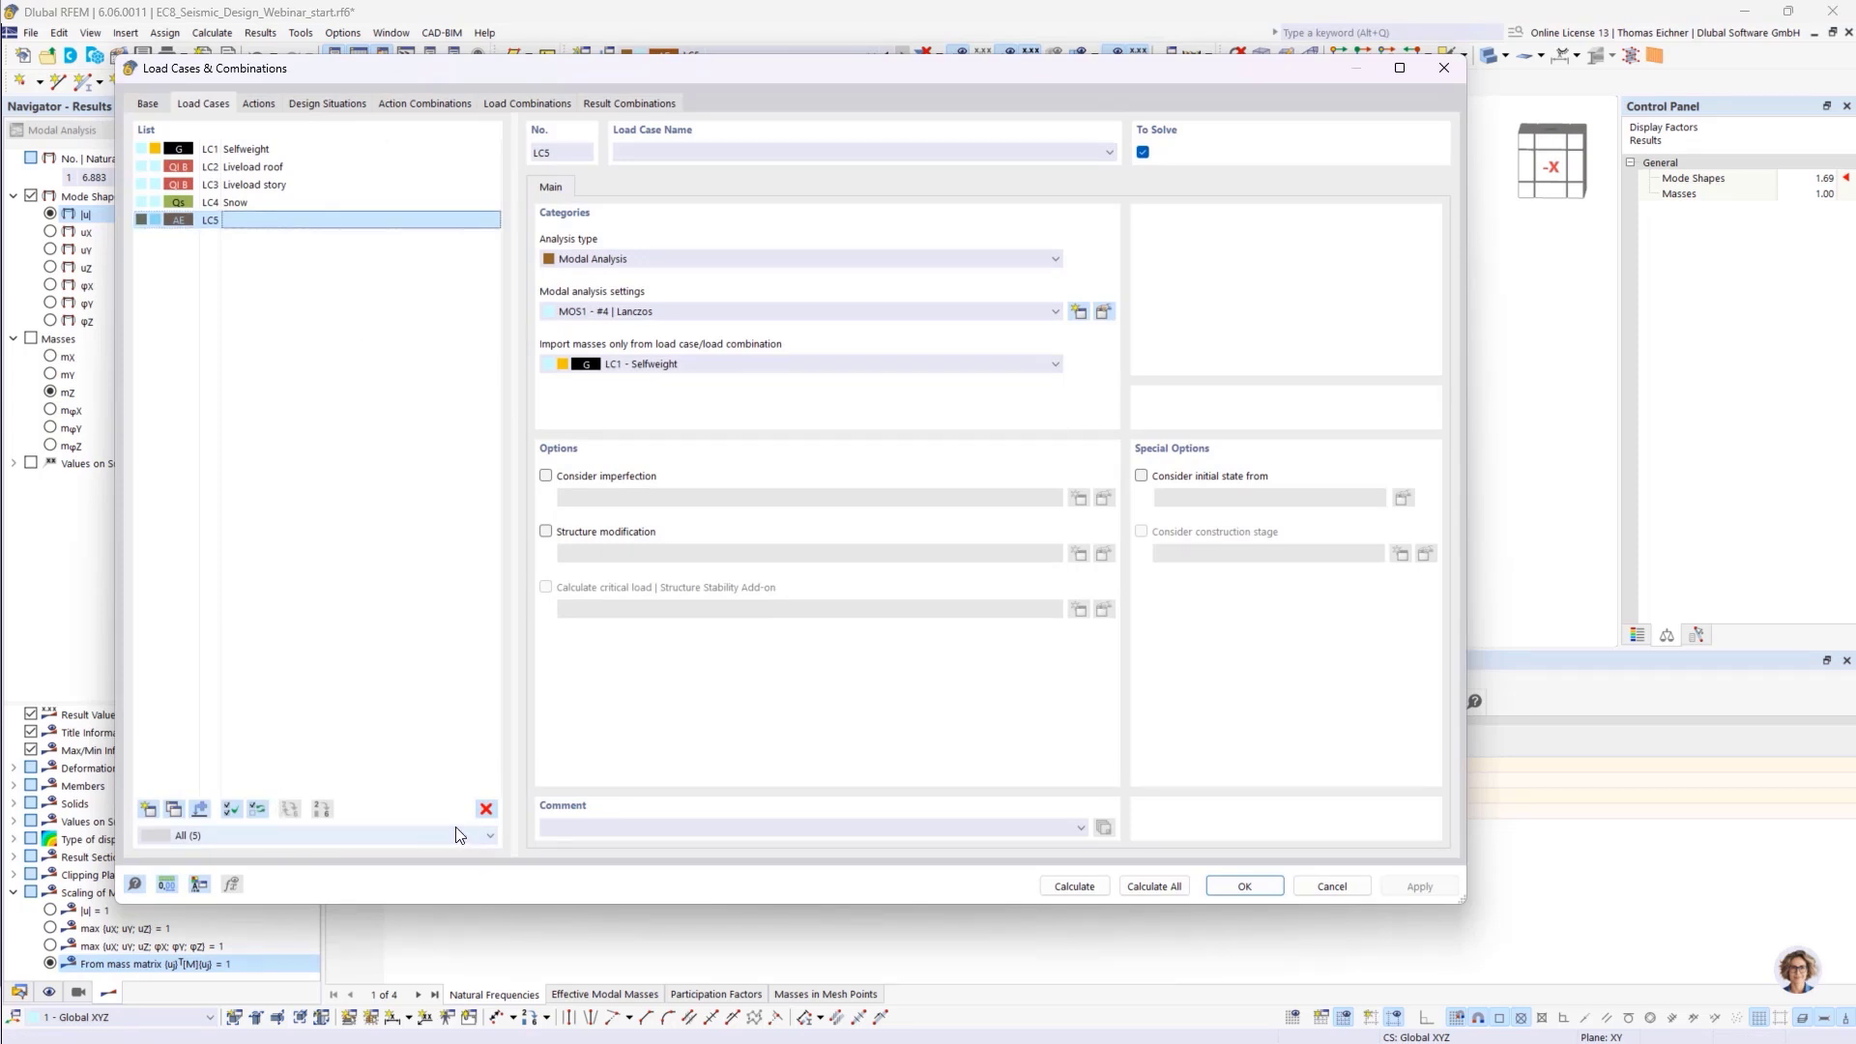
left_click(486, 809)
left_click(936, 586)
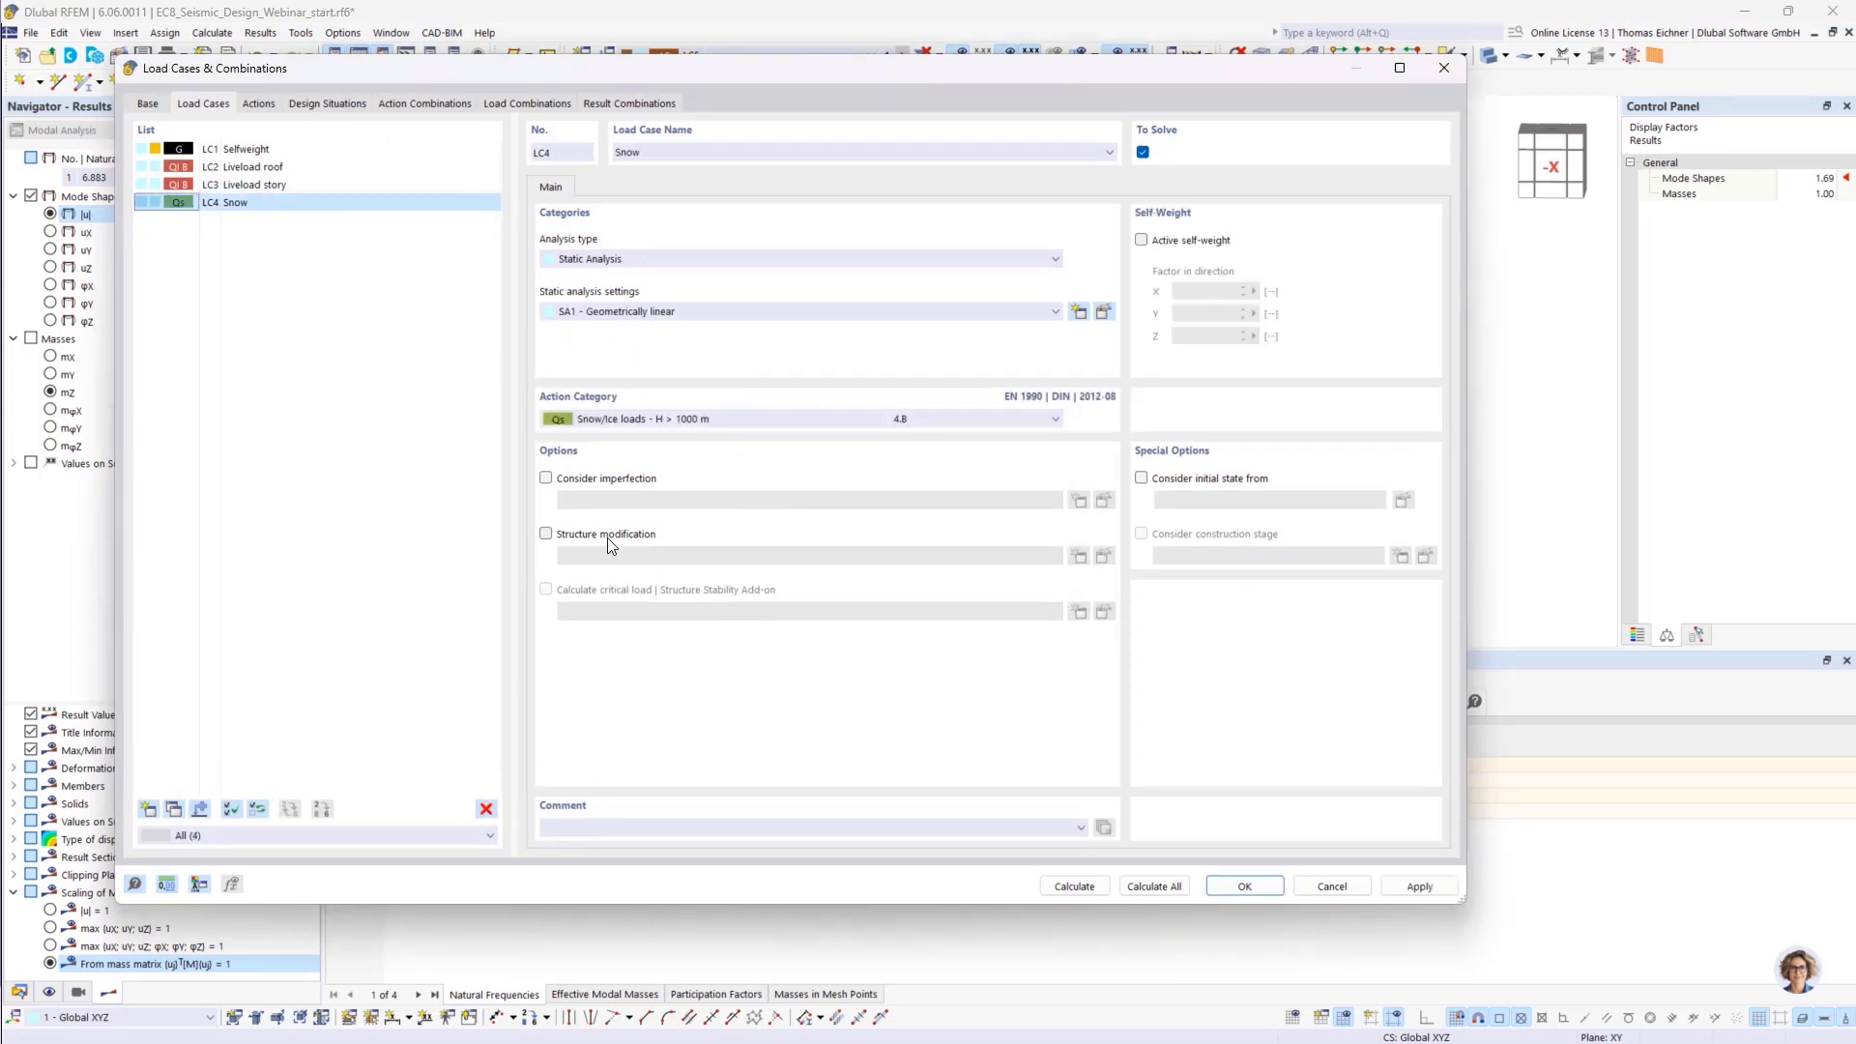
left_click(1249, 888)
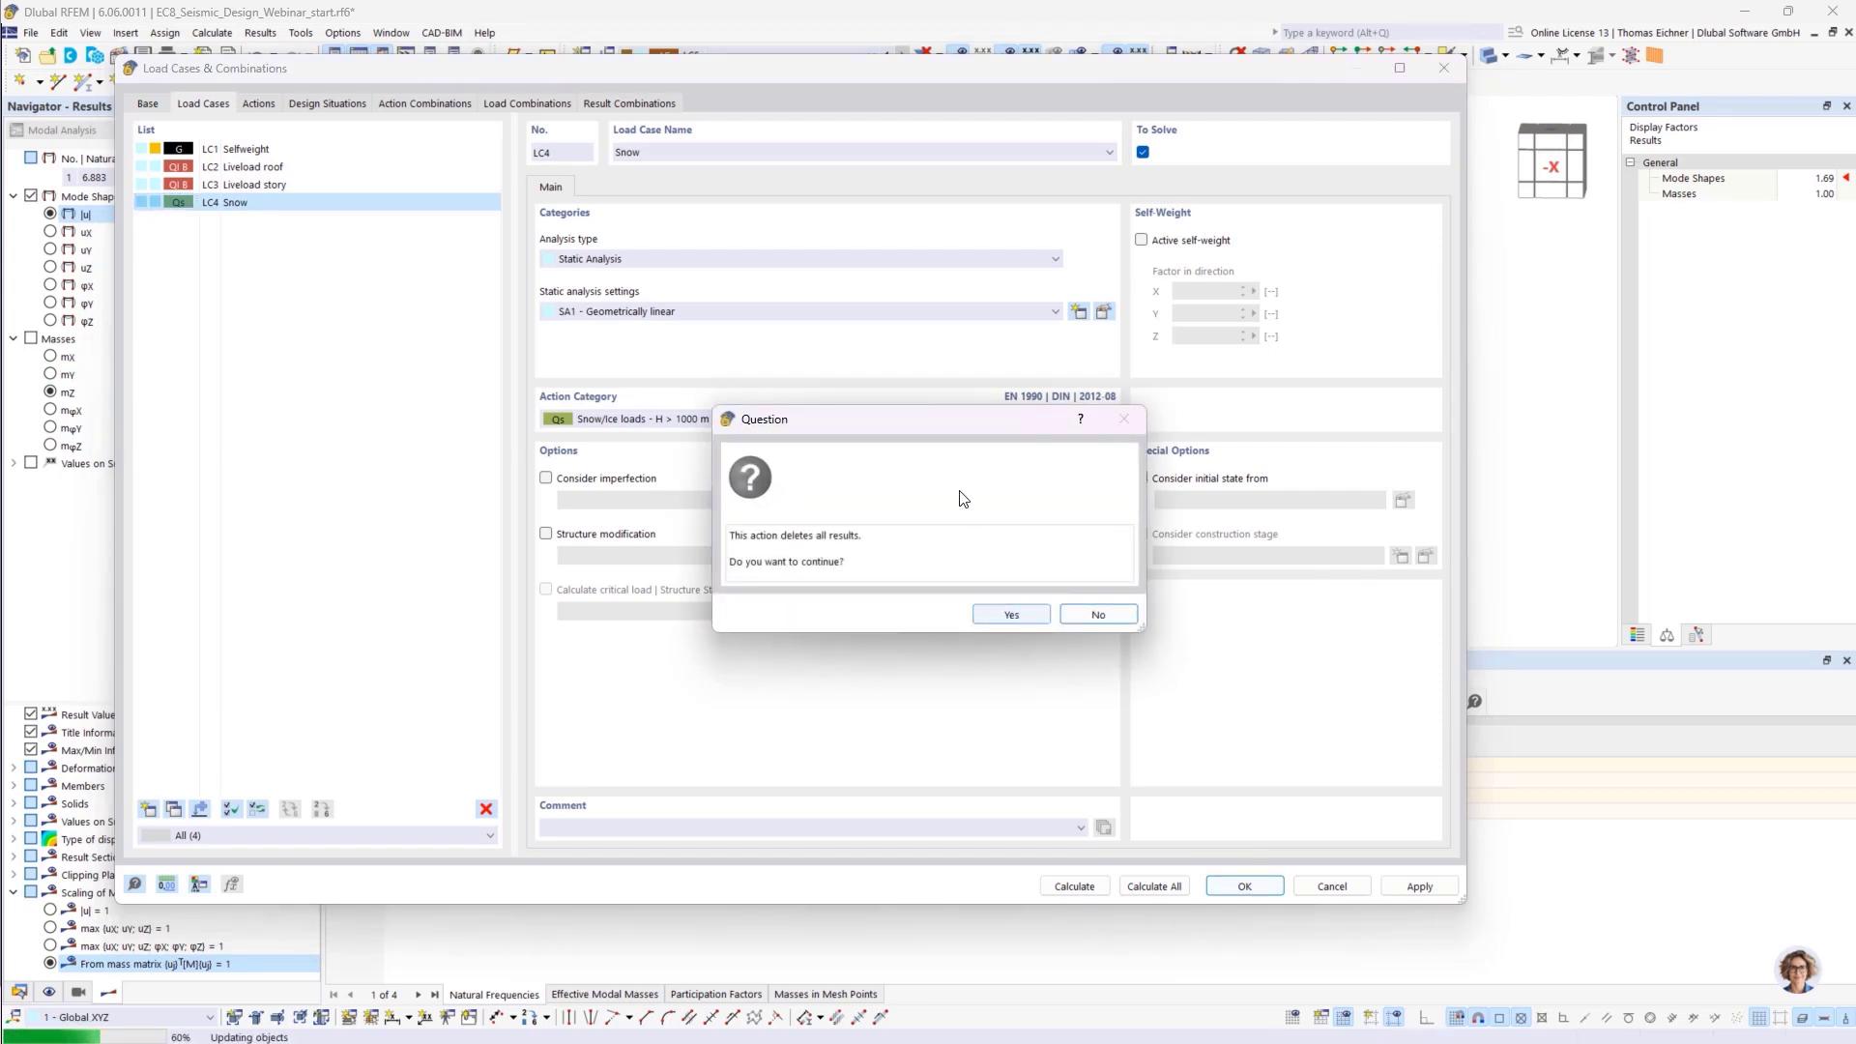
left_click_drag(944, 425, 873, 420)
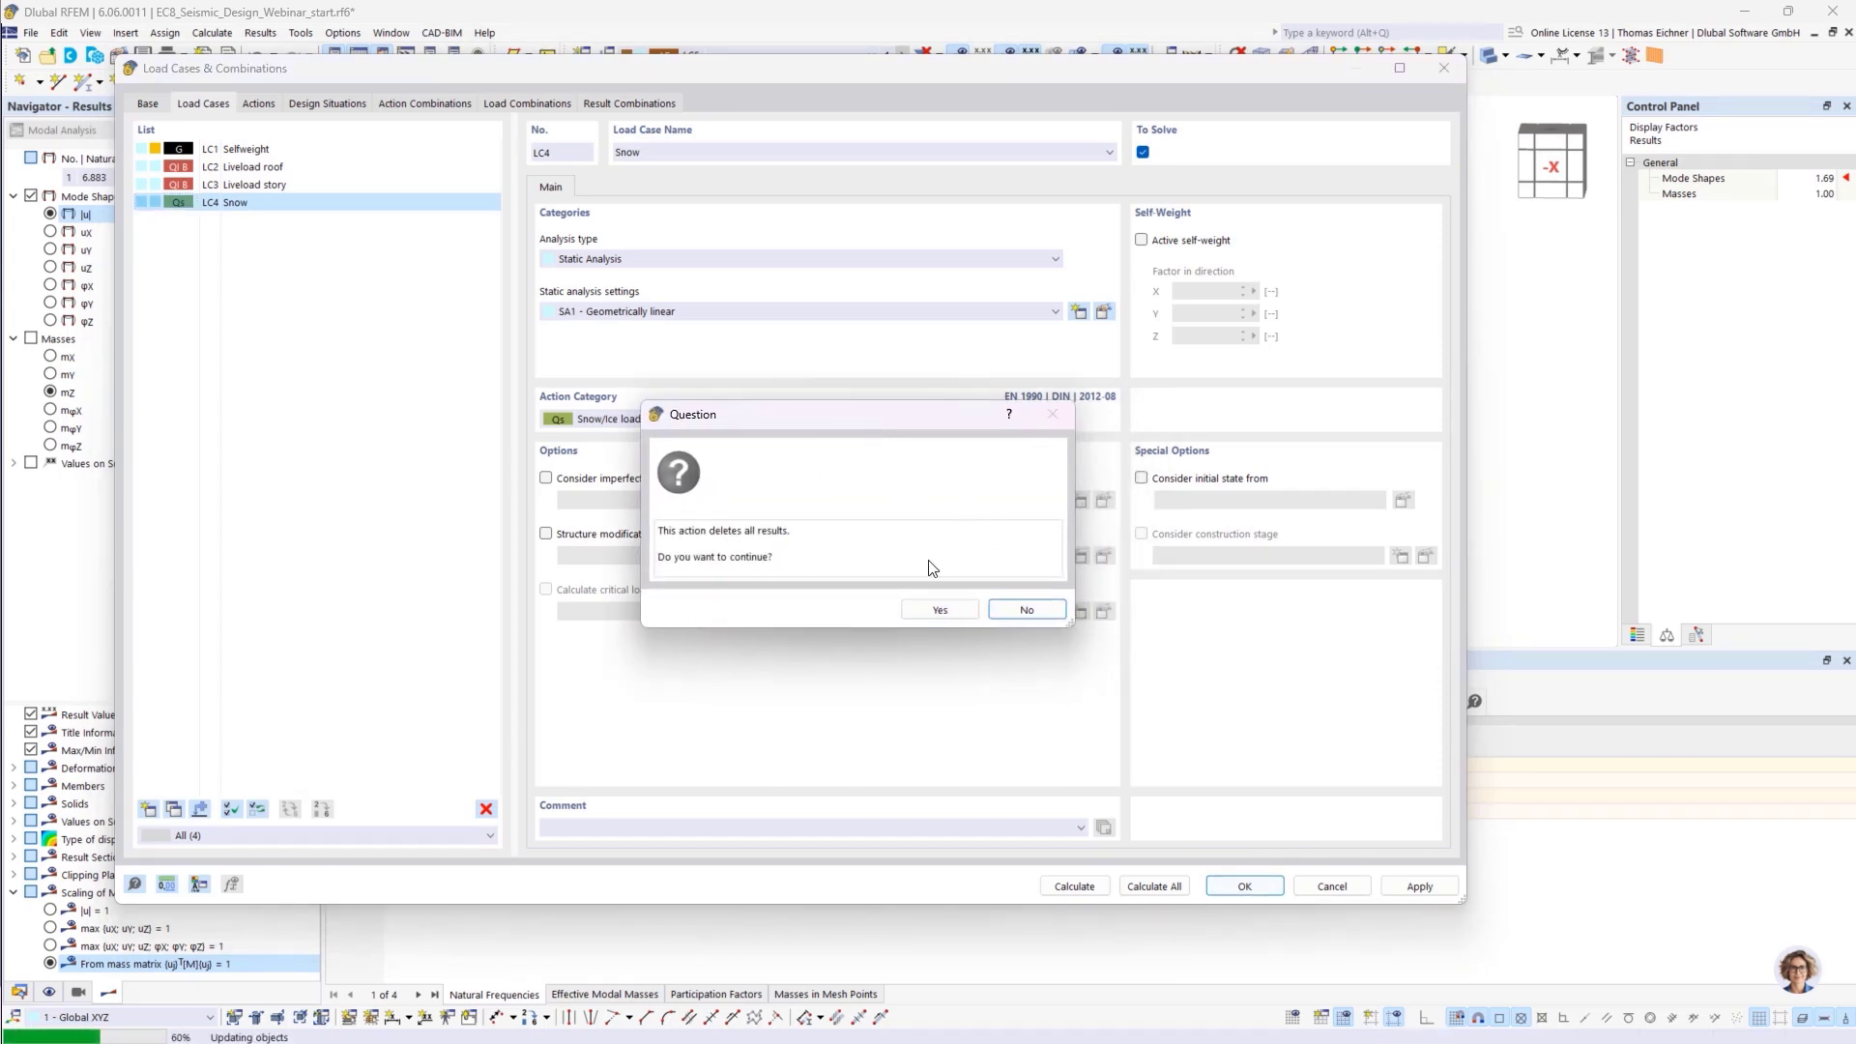
left_click(943, 610)
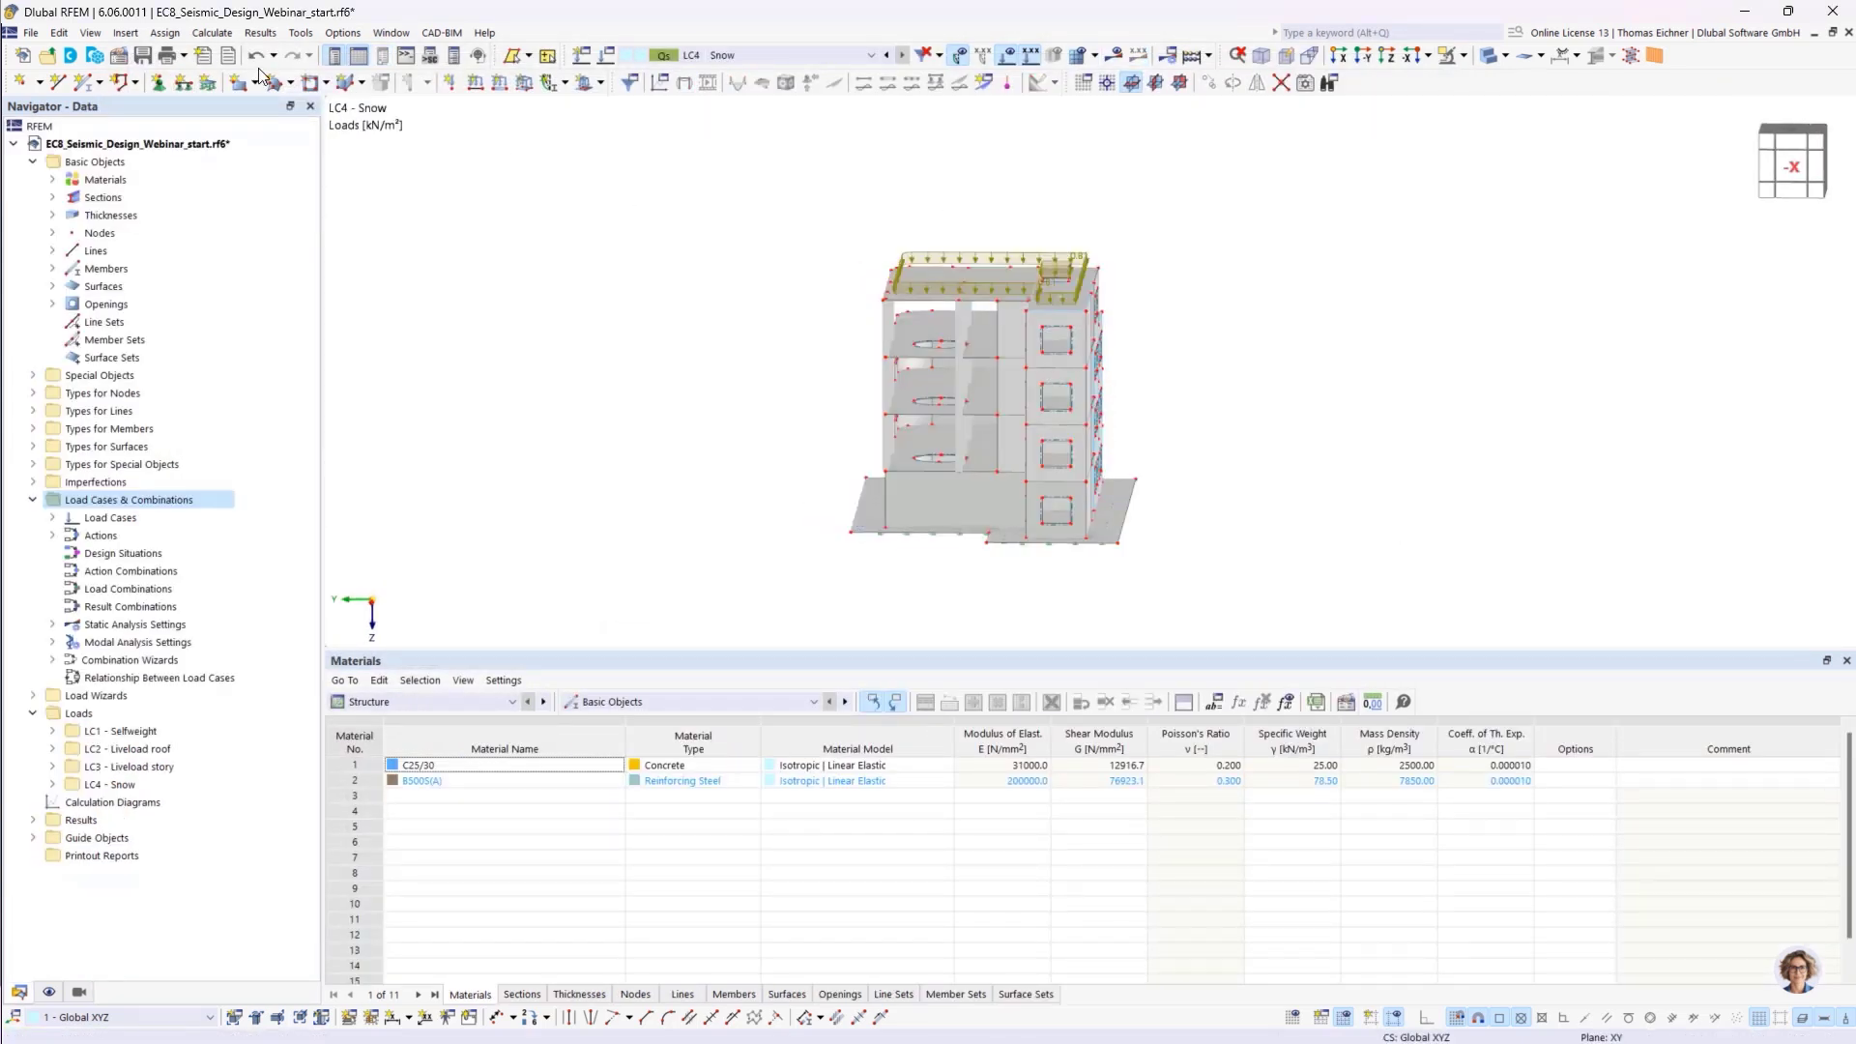
Activate the Response Spectrum Analysis and Concrete Design add-ons in the model's base data
left_click(117, 60)
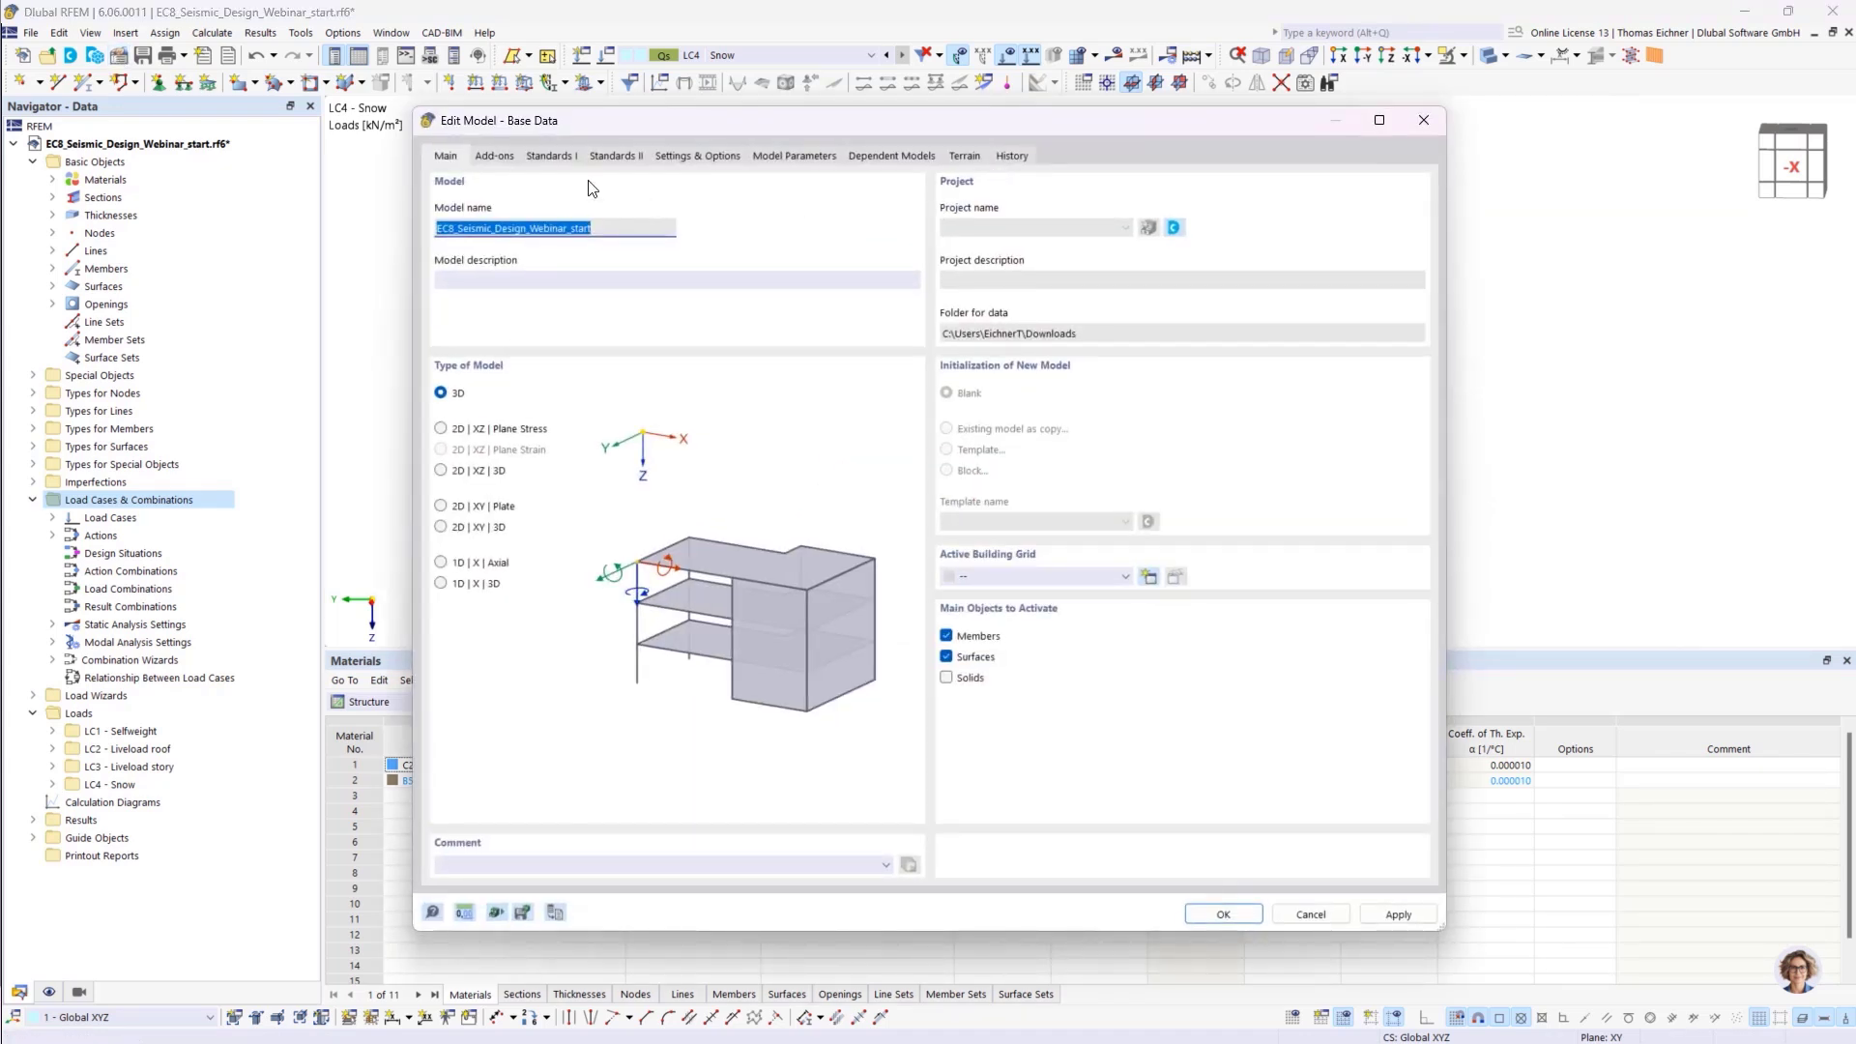
left_click(494, 157)
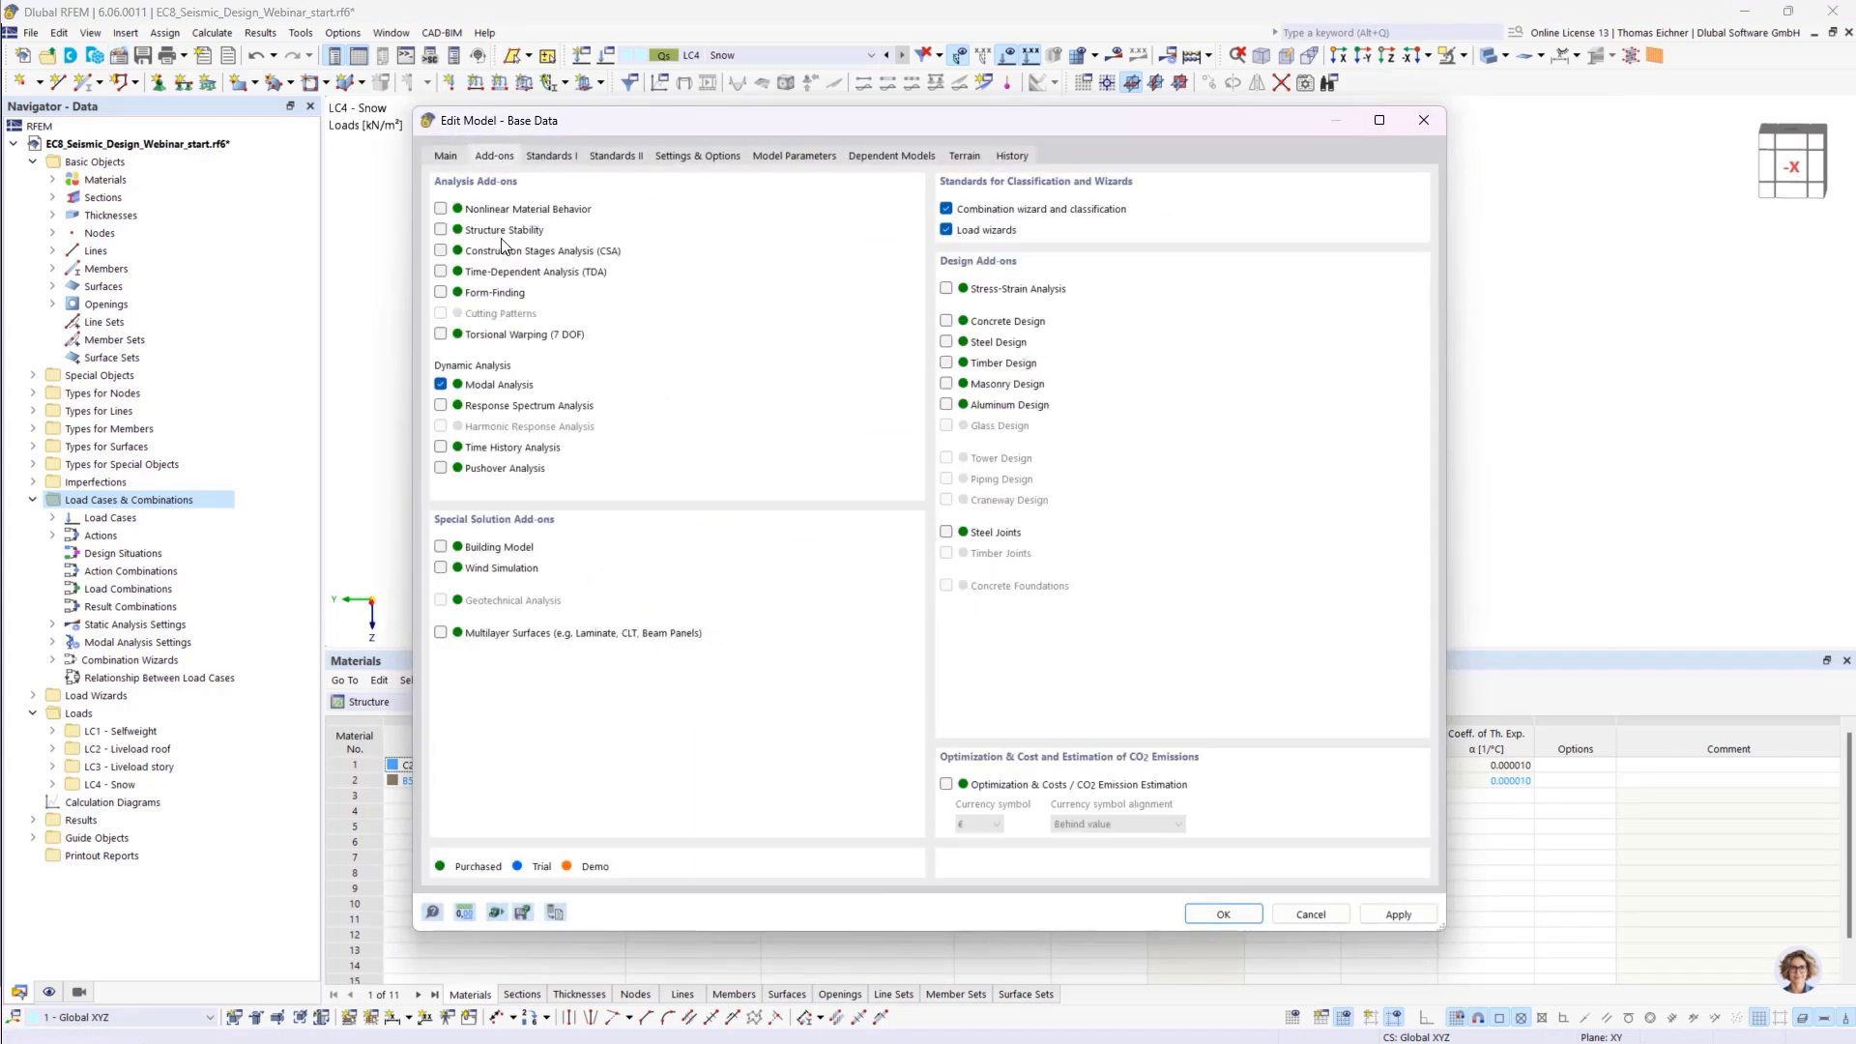
left_click(441, 406)
left_click(946, 321)
List outdated national annex editions for the EN 1998 dynamic analysis too, select DIN | 2023-11, and accept the base data
left_click(547, 156)
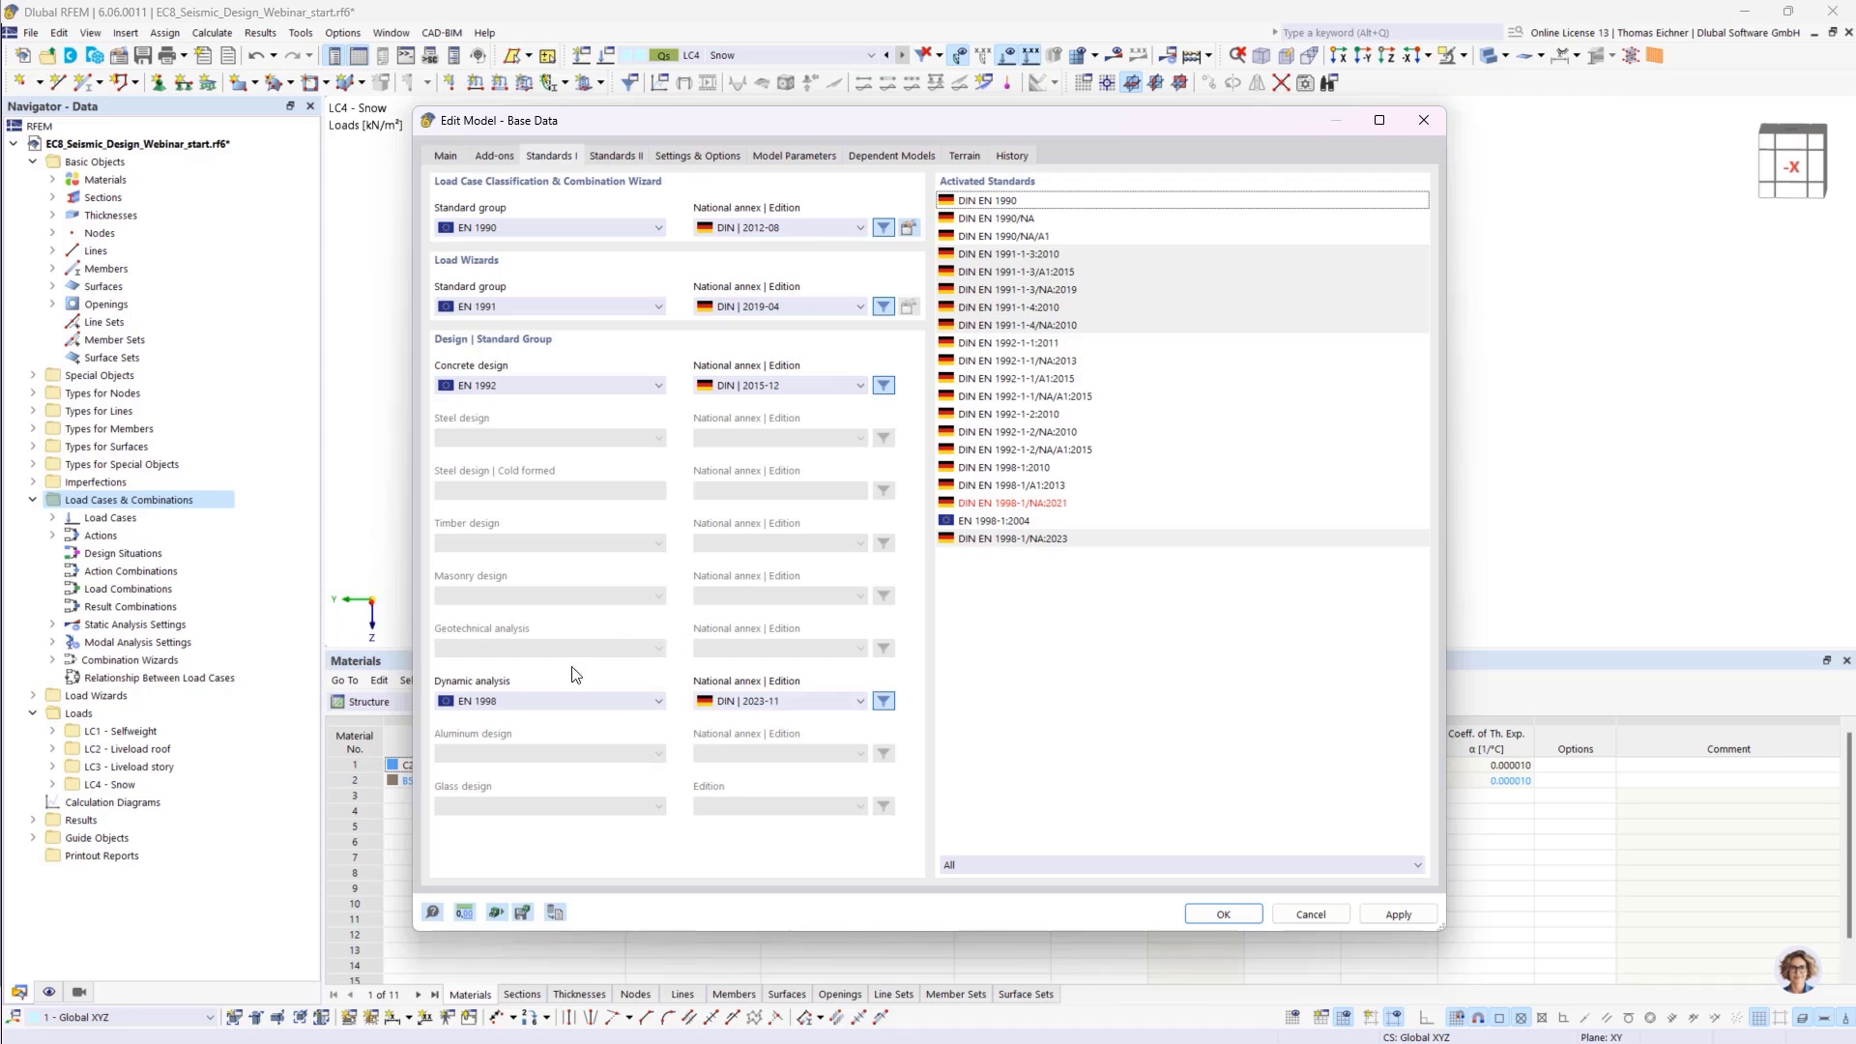
left_click(762, 700)
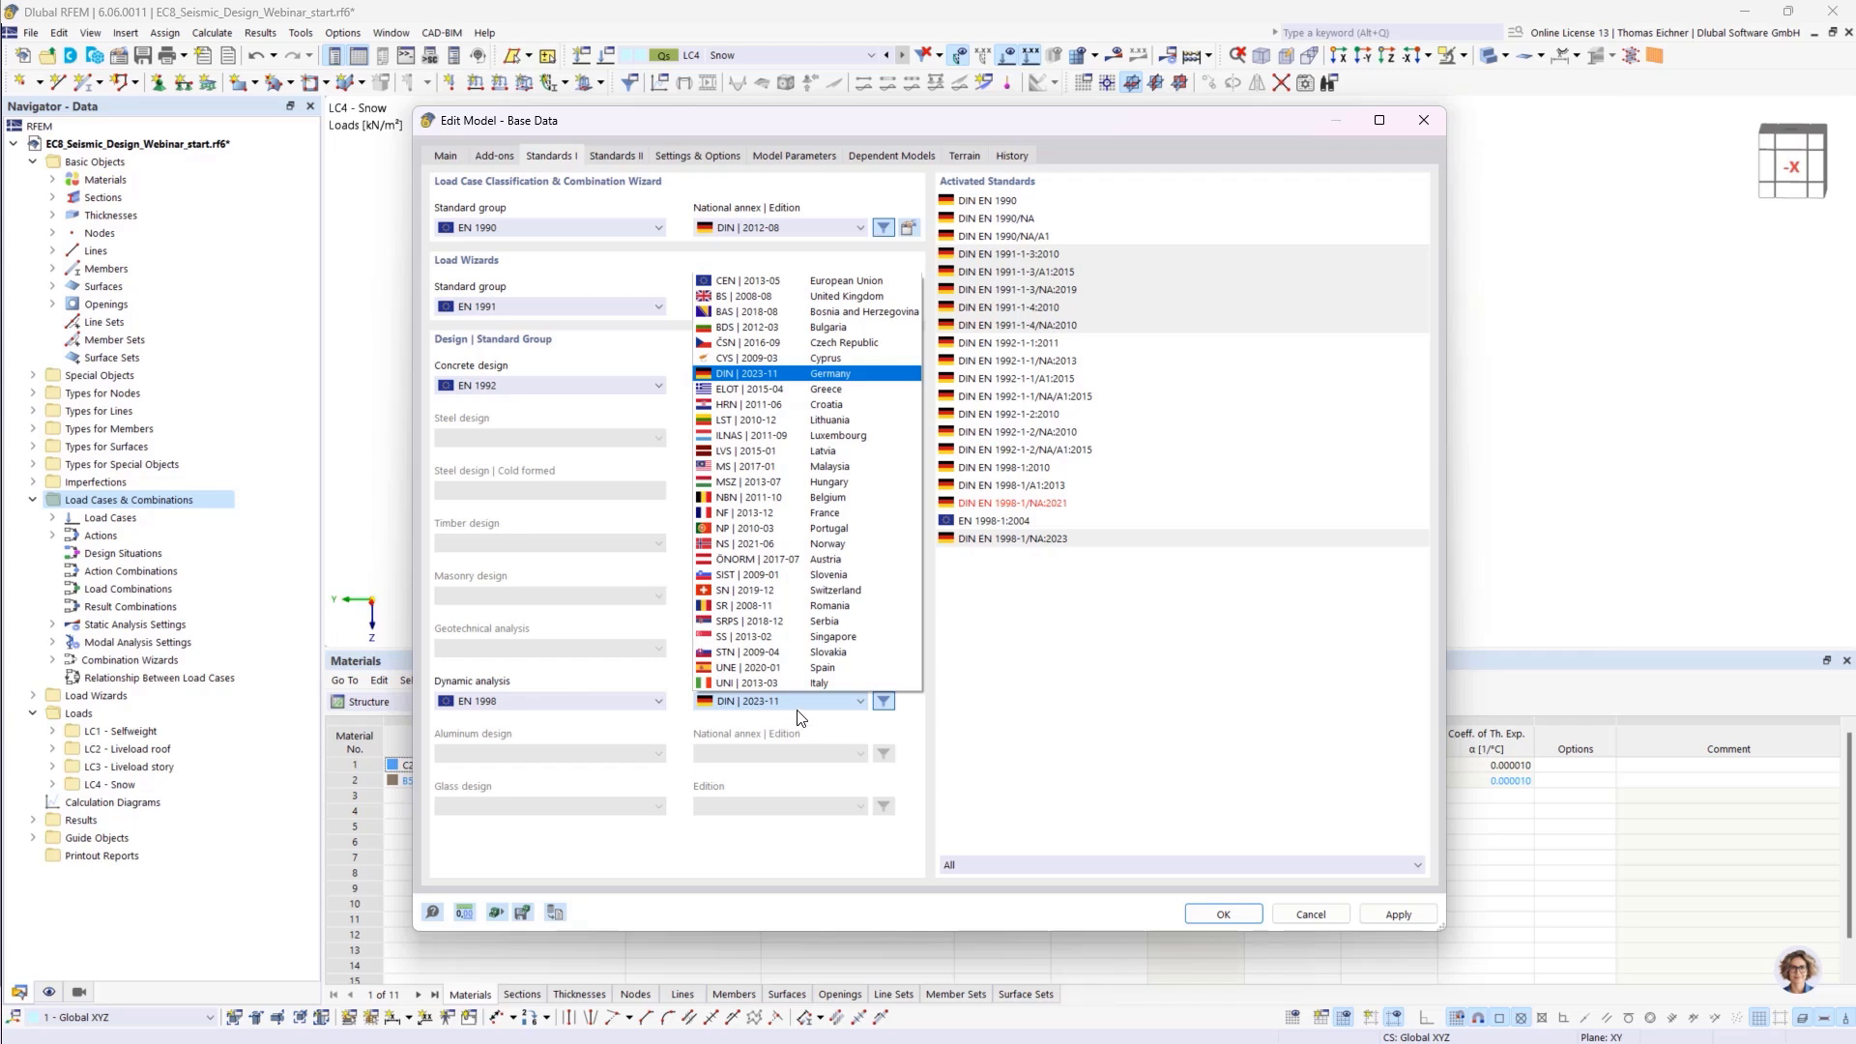
left_click(810, 709)
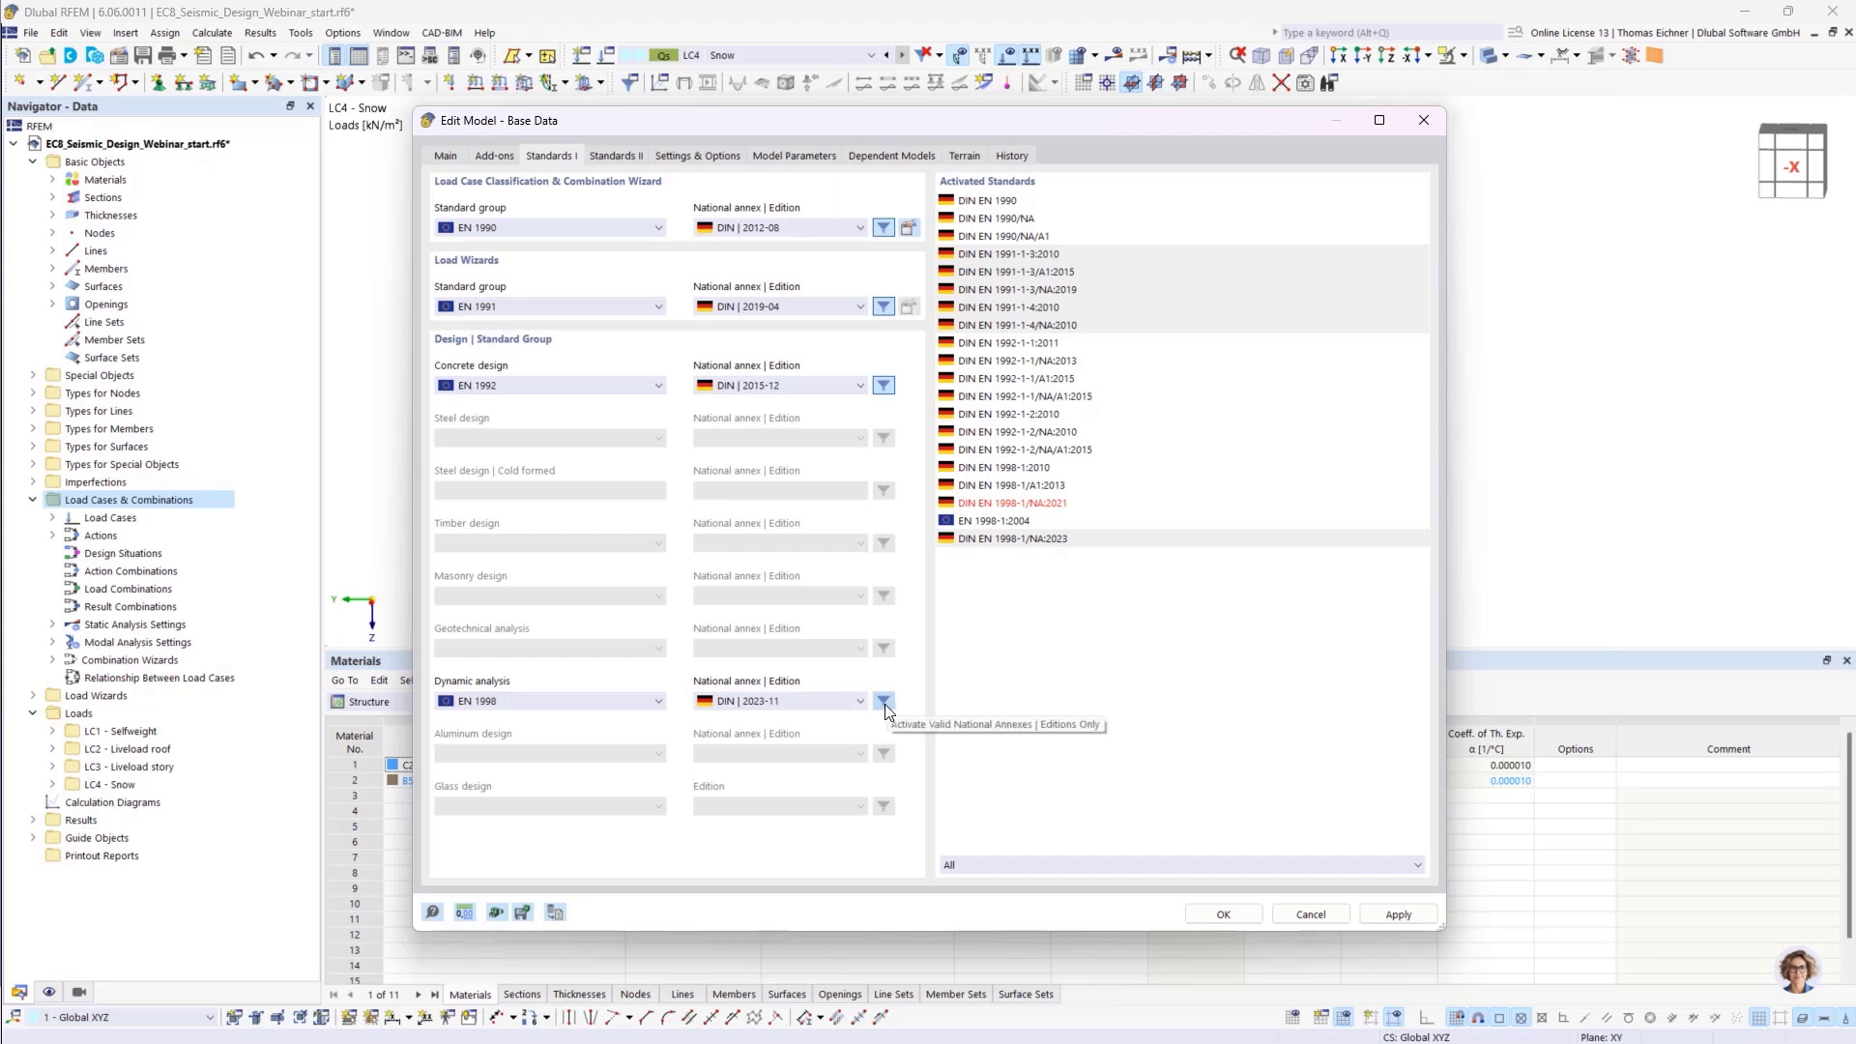
left_click(859, 700)
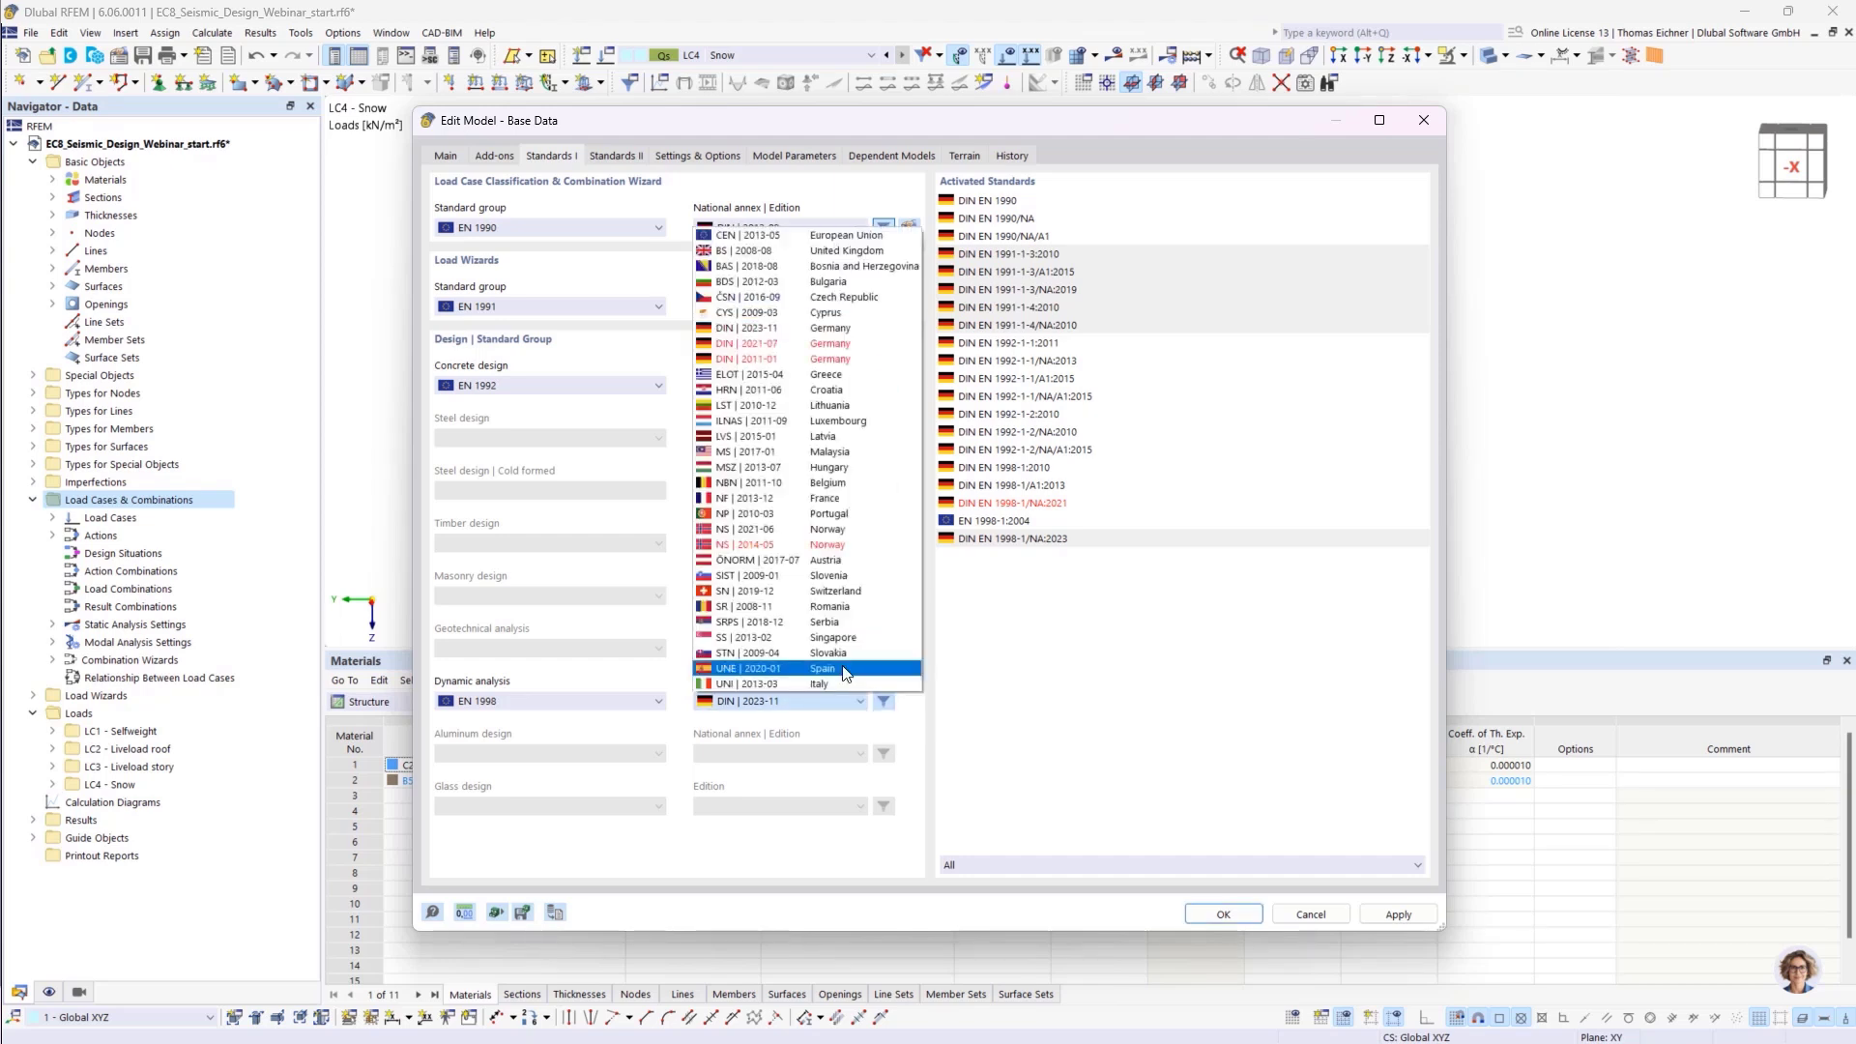
left_click(774, 329)
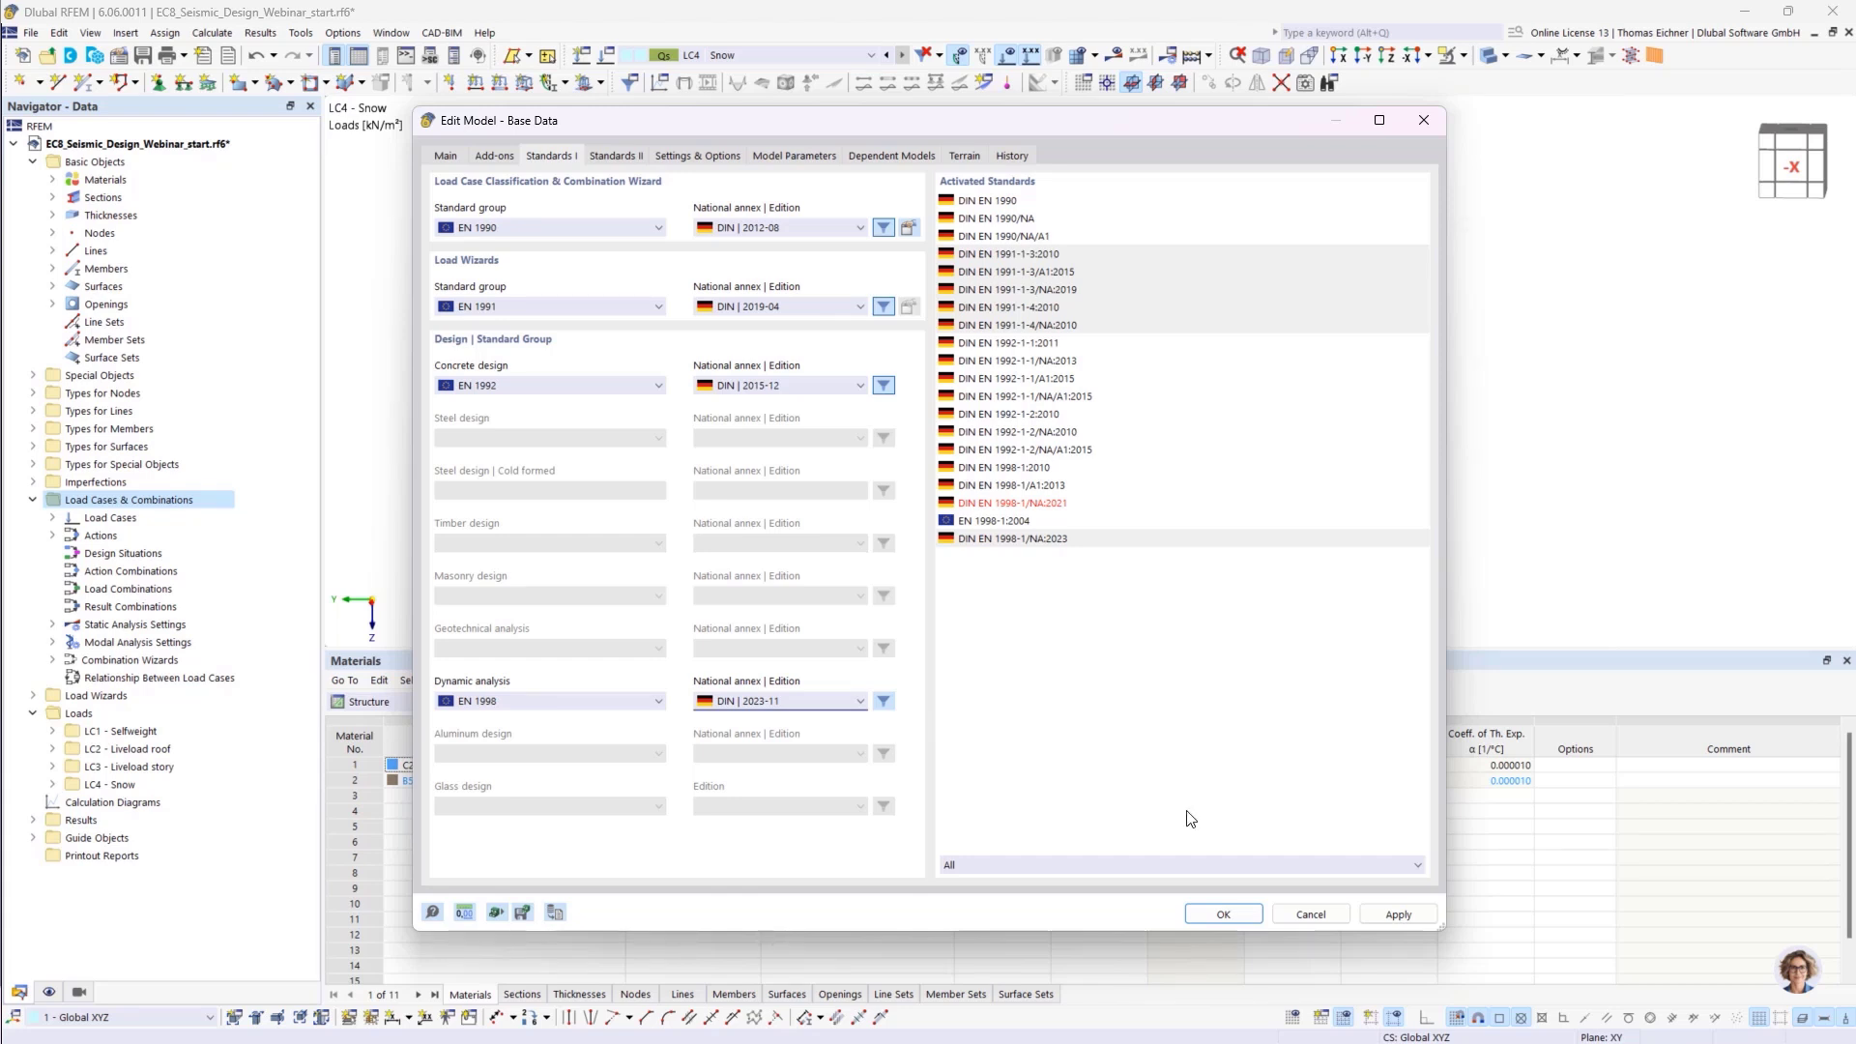
left_click(1243, 914)
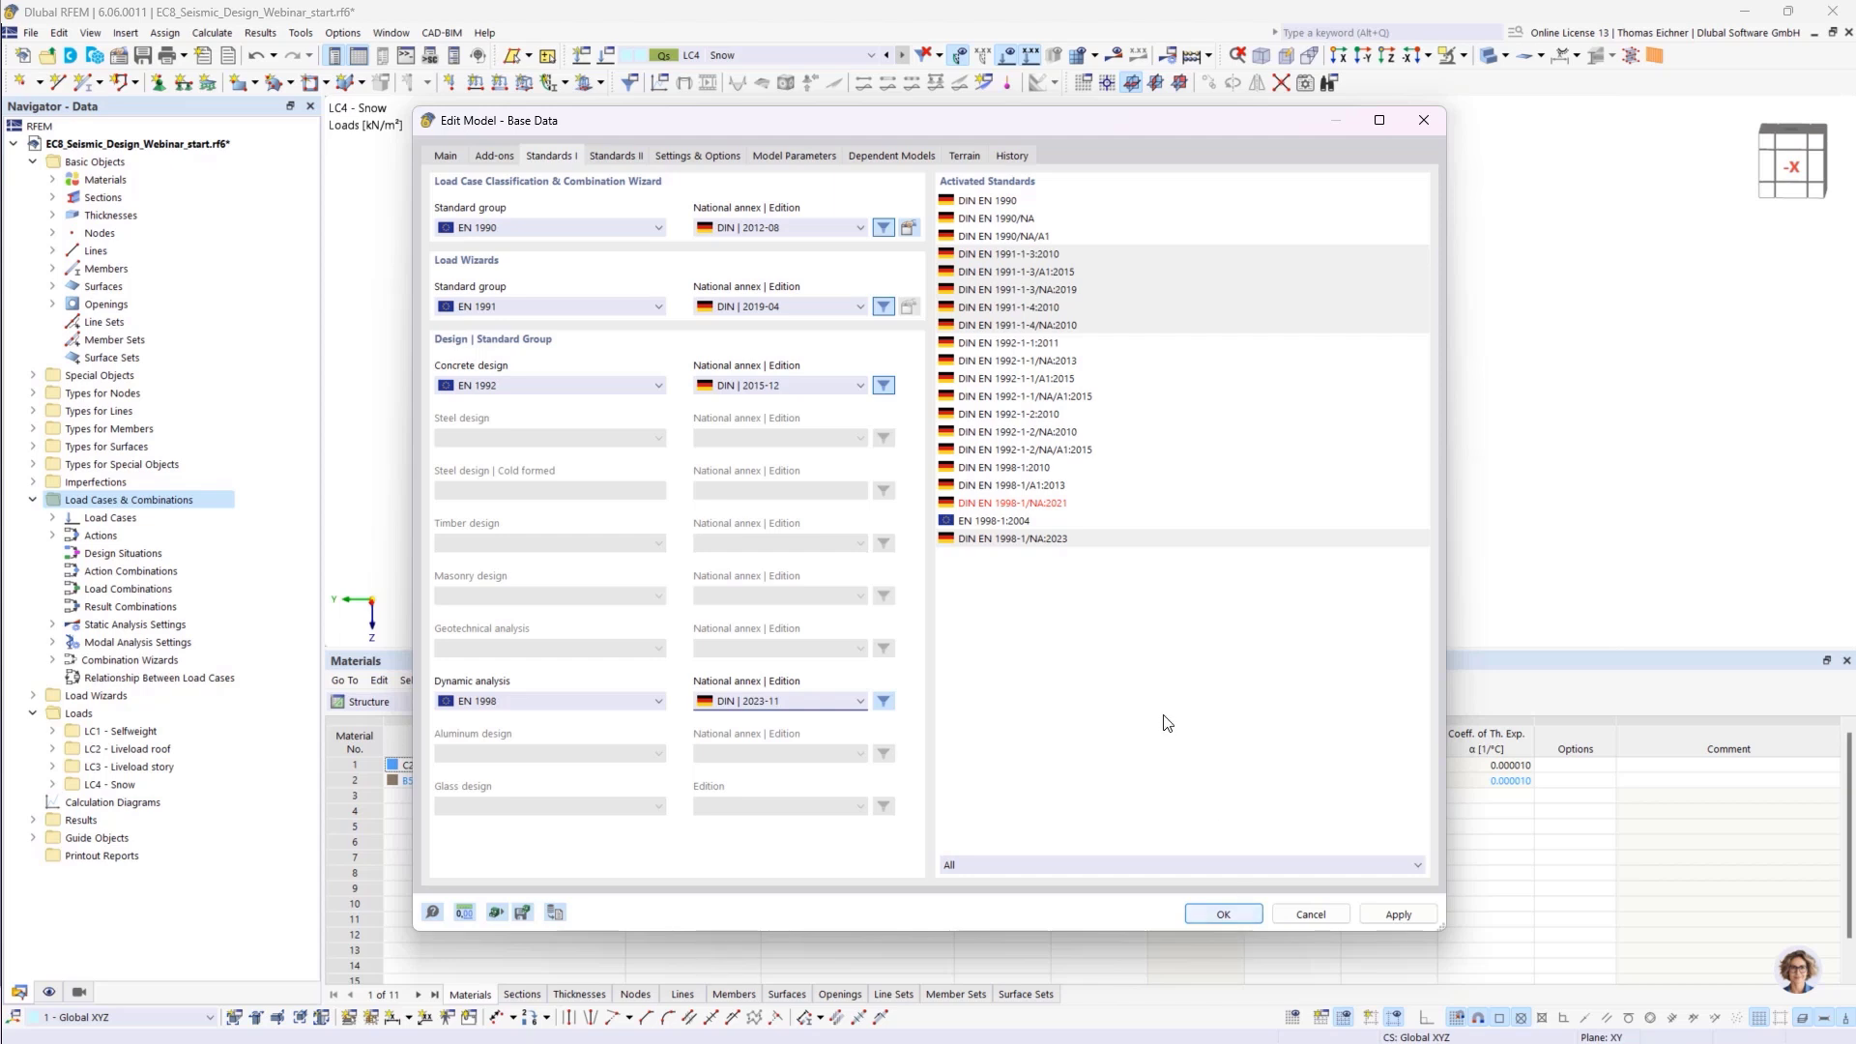
left_click(1221, 915)
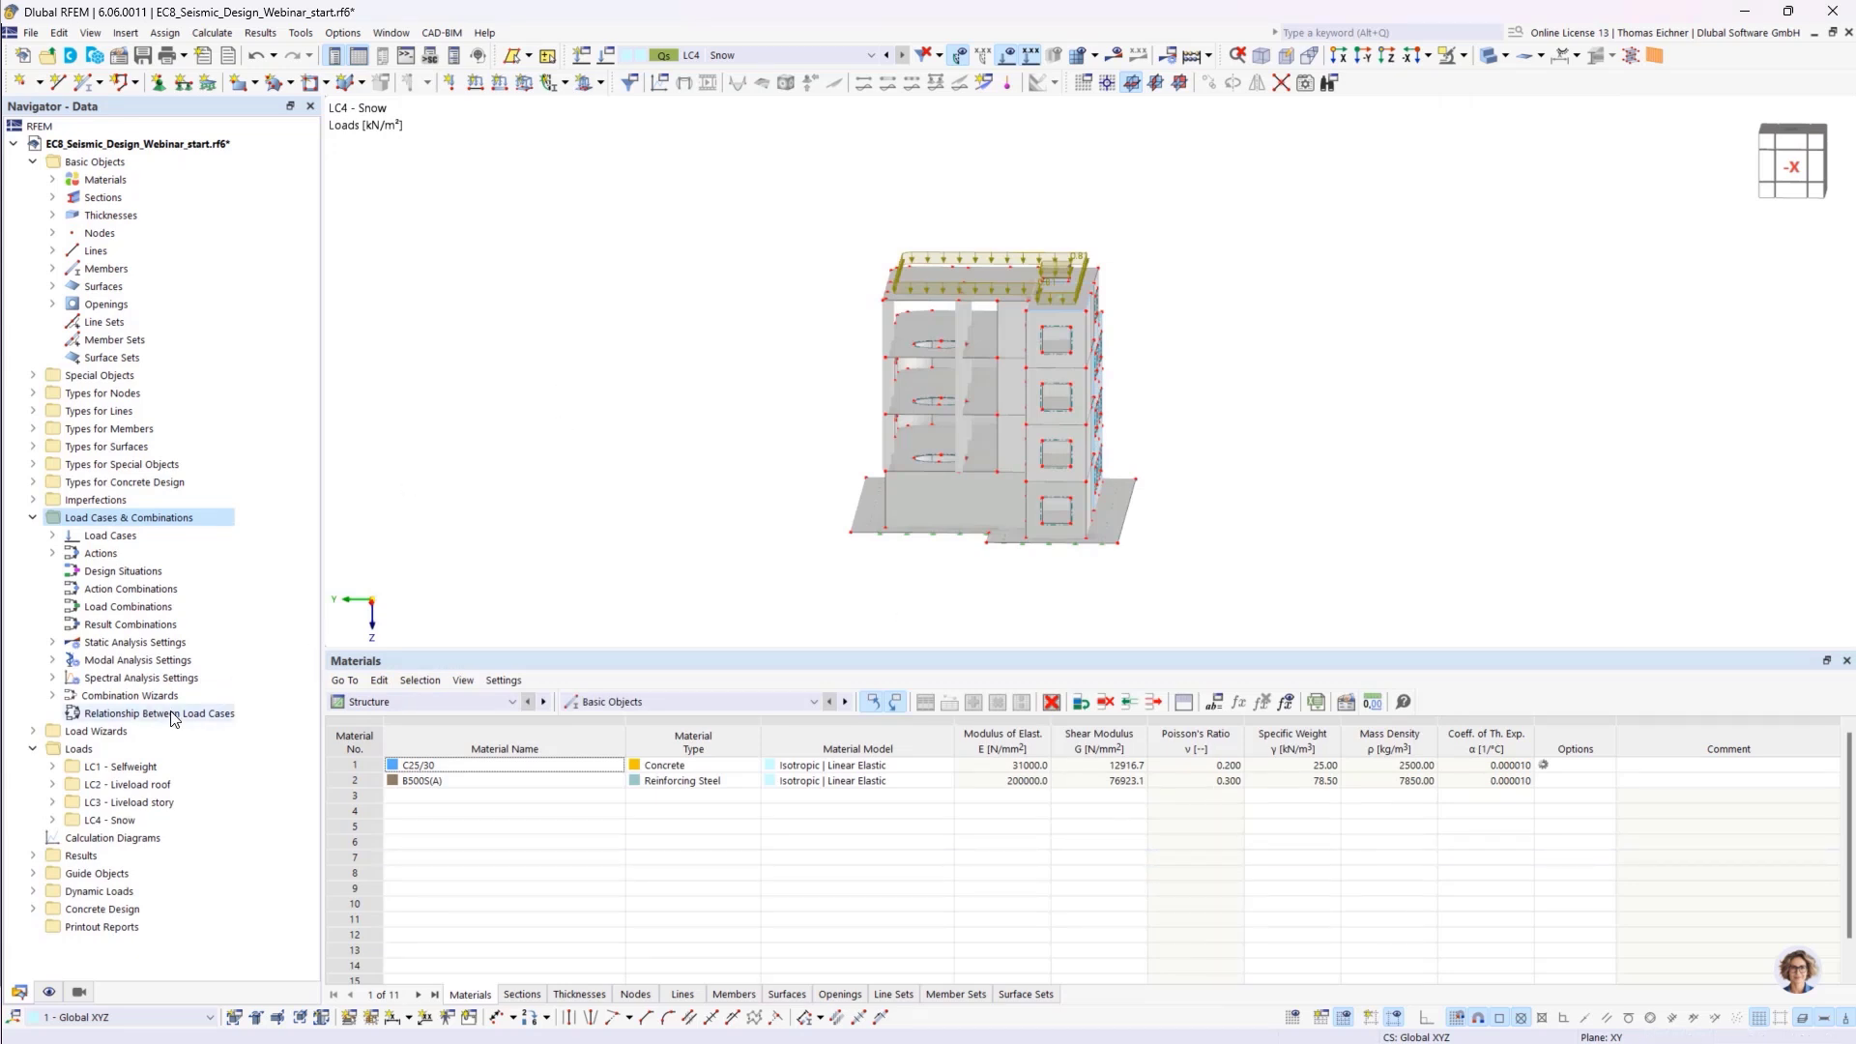
Examine the model's entries for modal and spectral analysis settings, and the response spectra and accelerograms among the dynamic loads
left_click(133, 661)
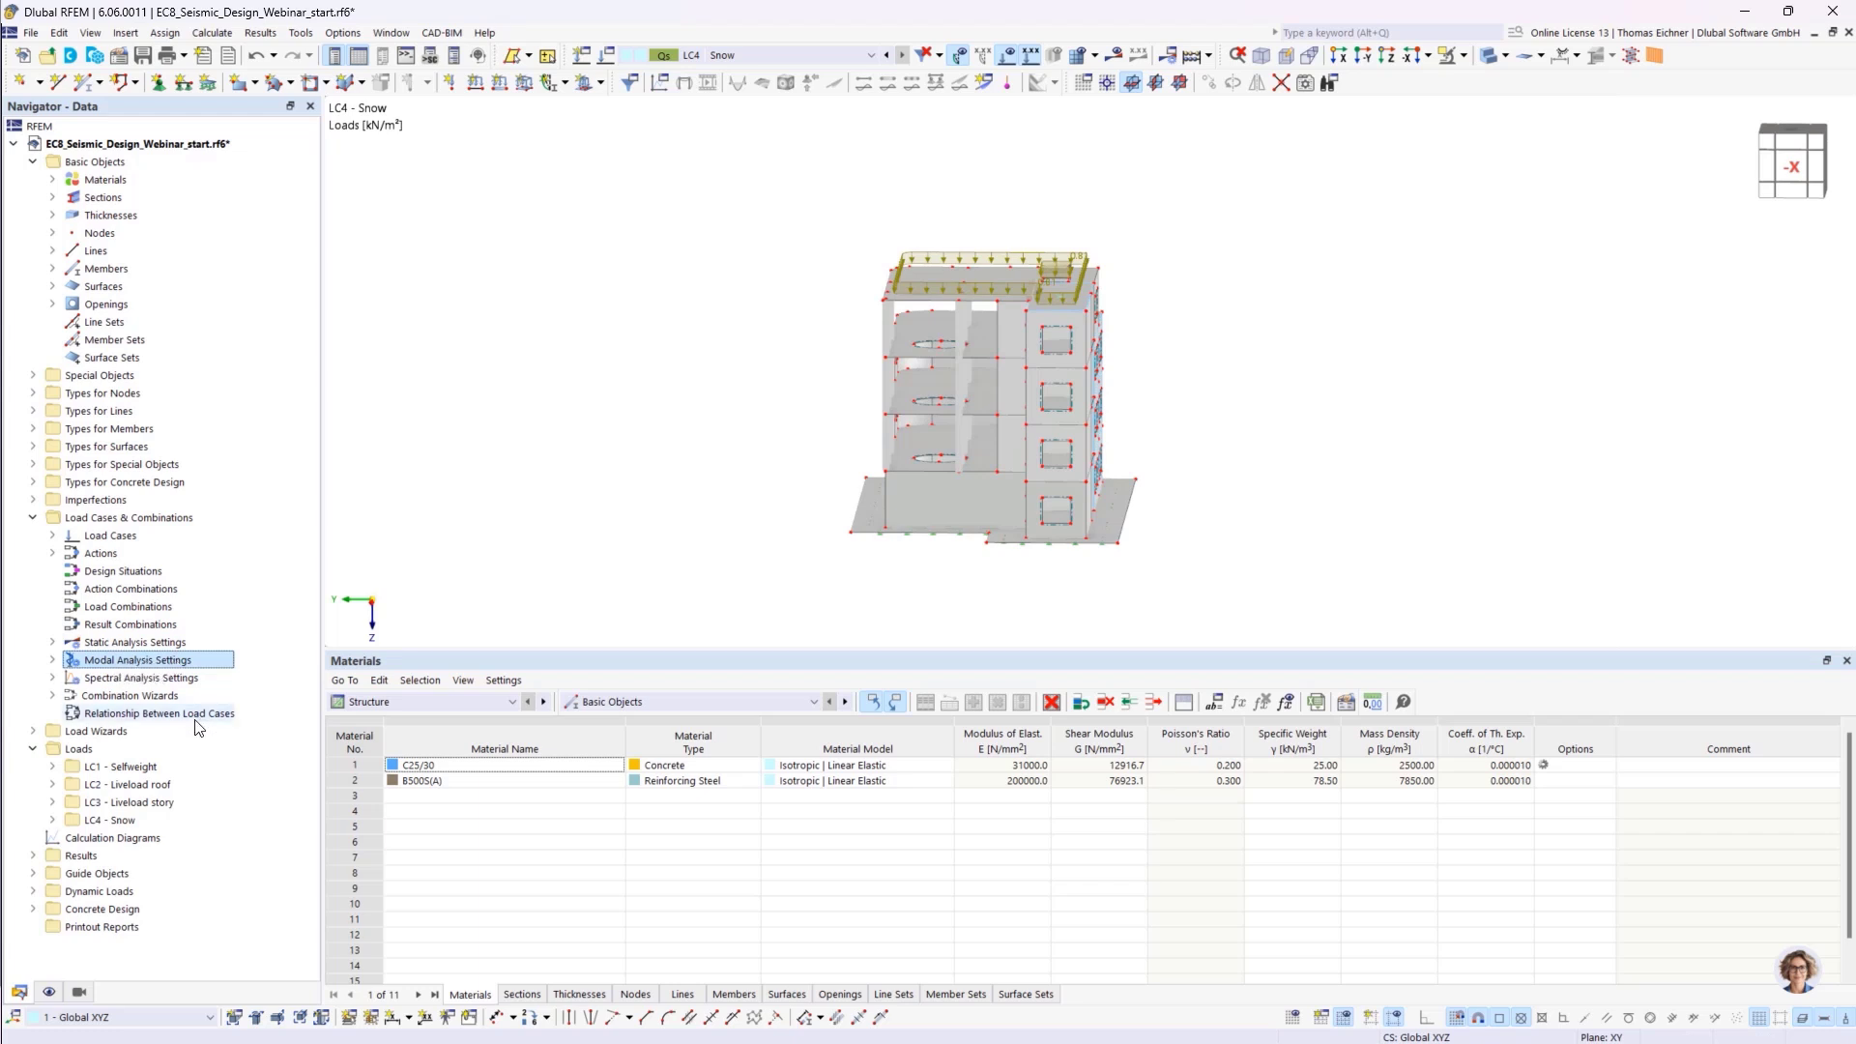
left_click(92, 678)
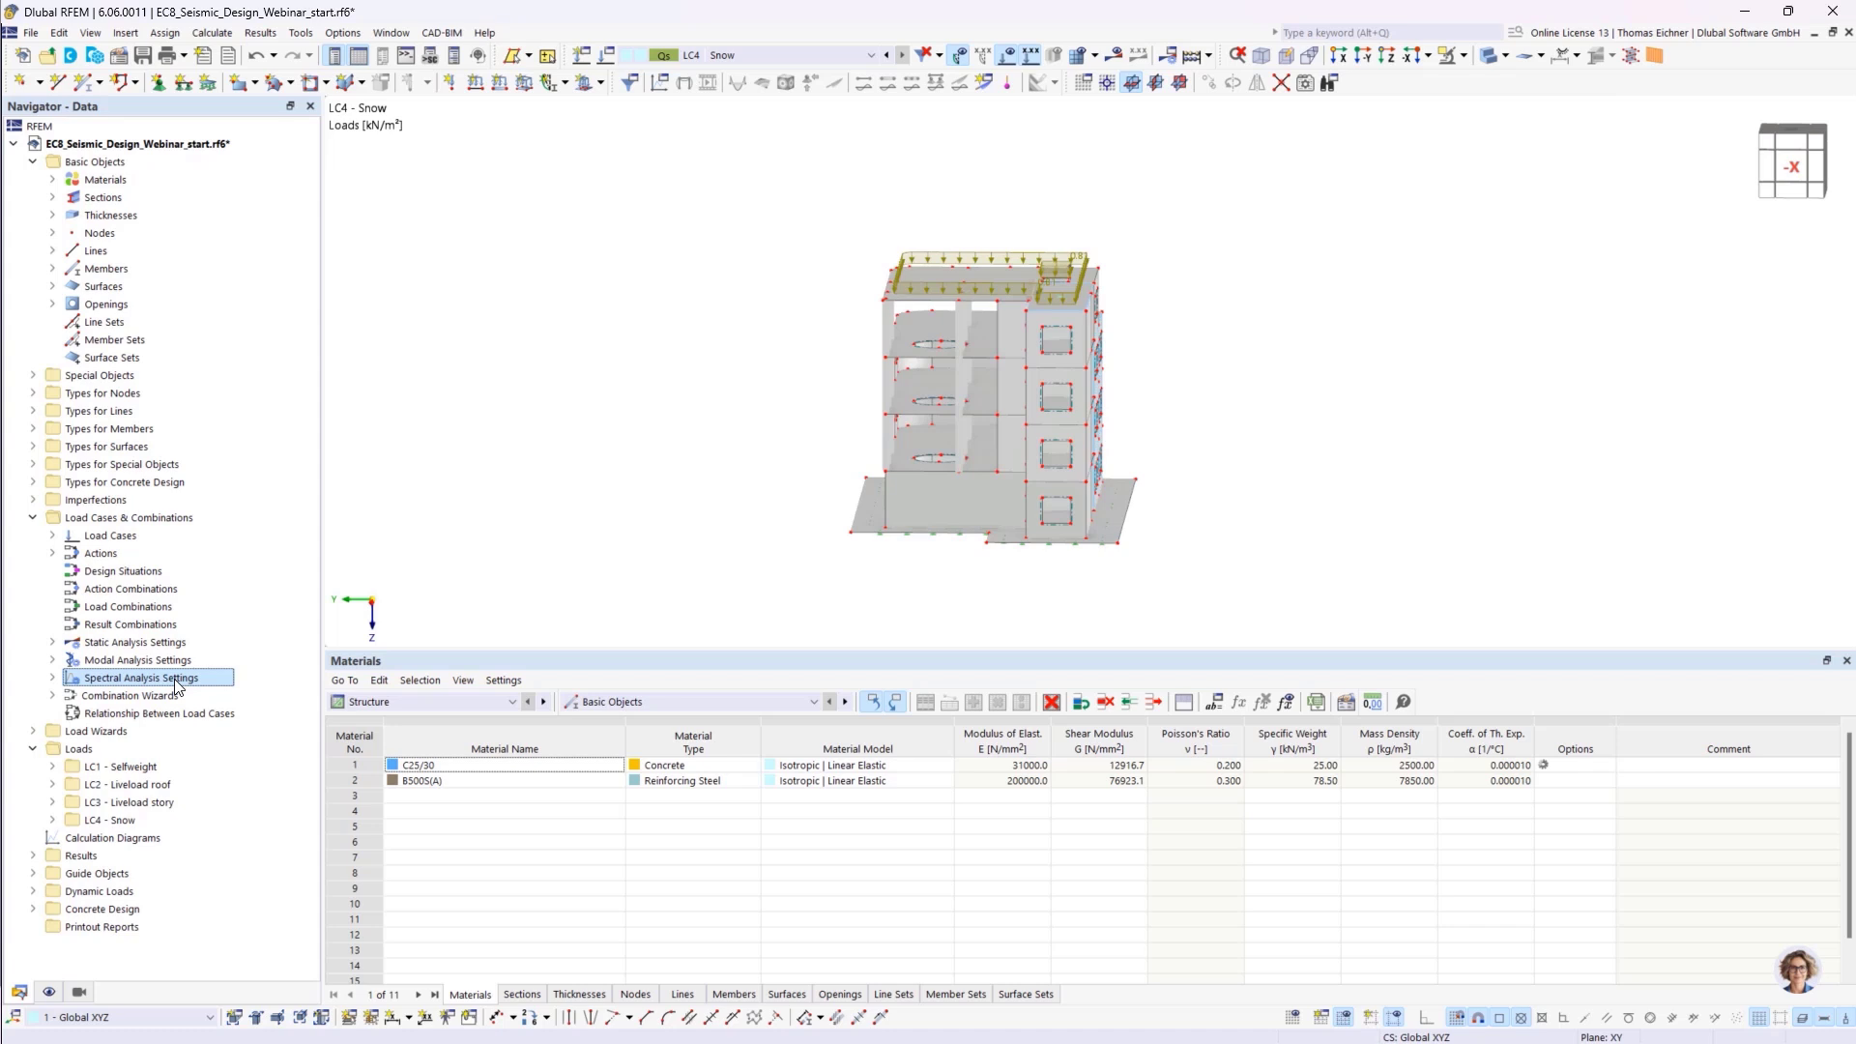
left_click(135, 891)
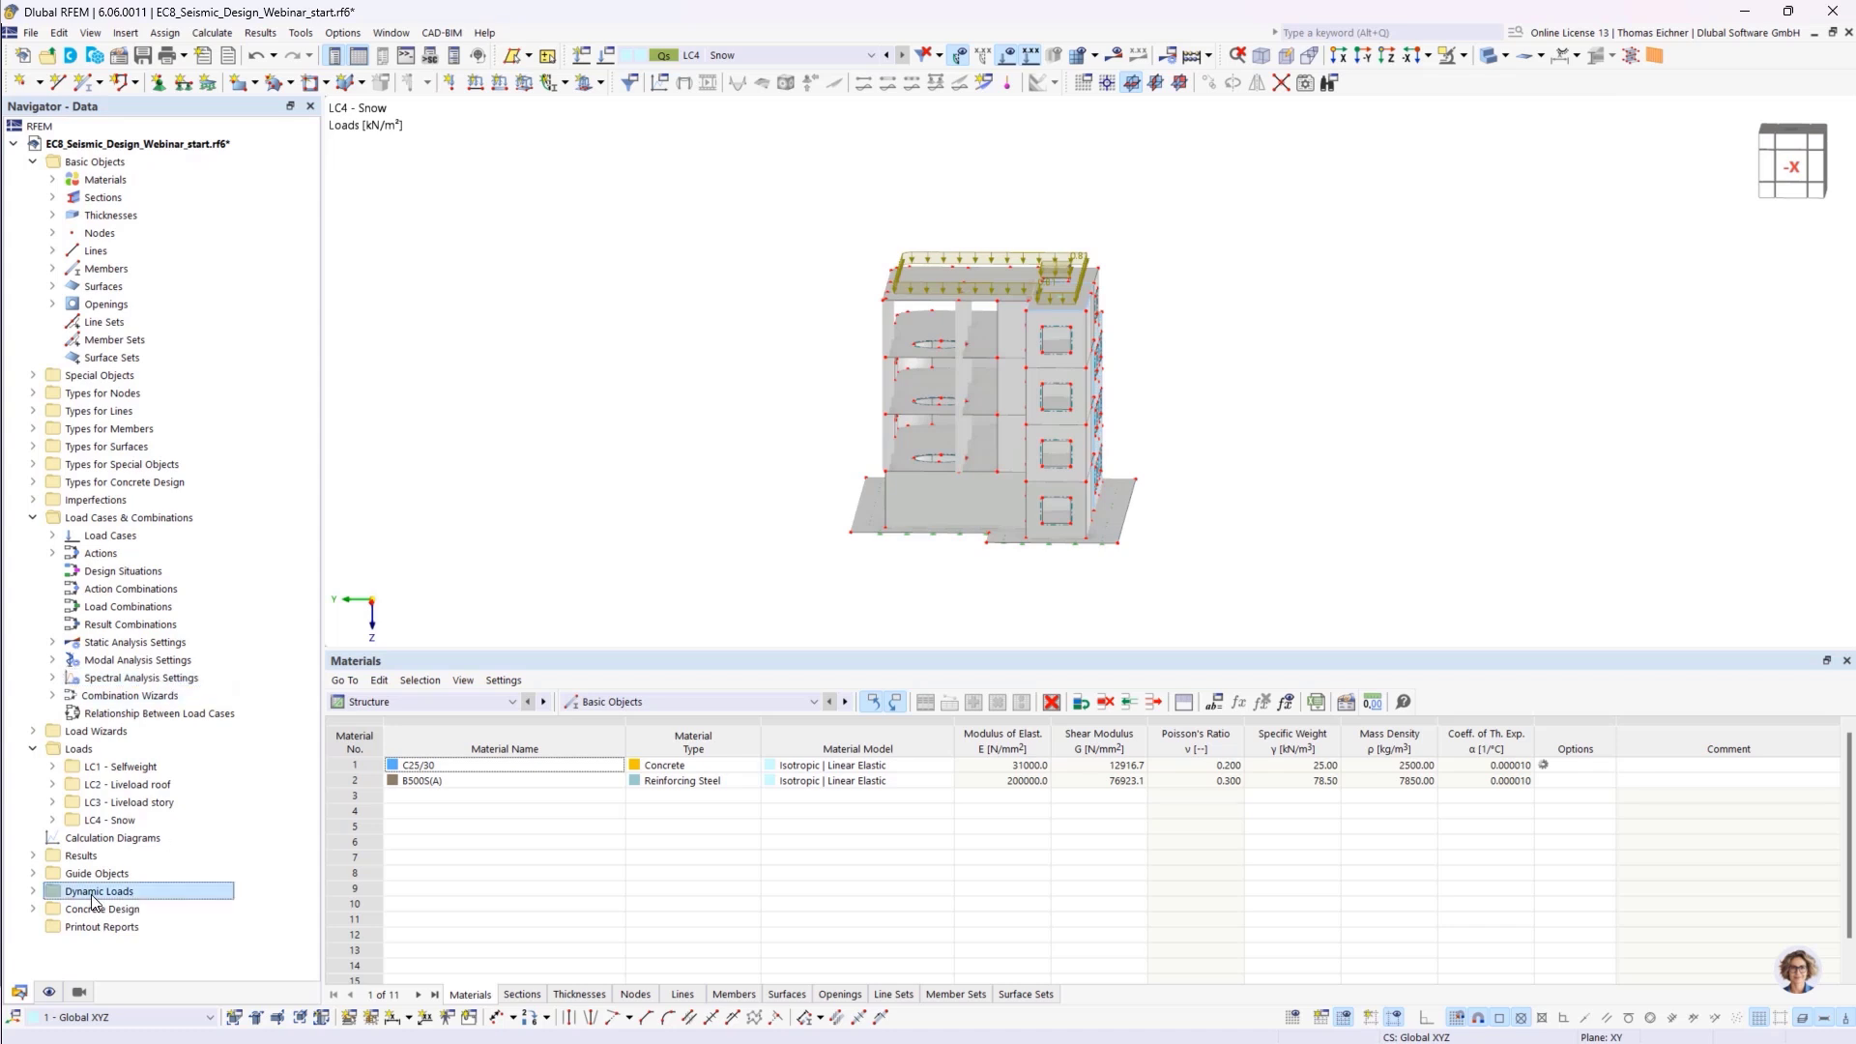
left_click(35, 892)
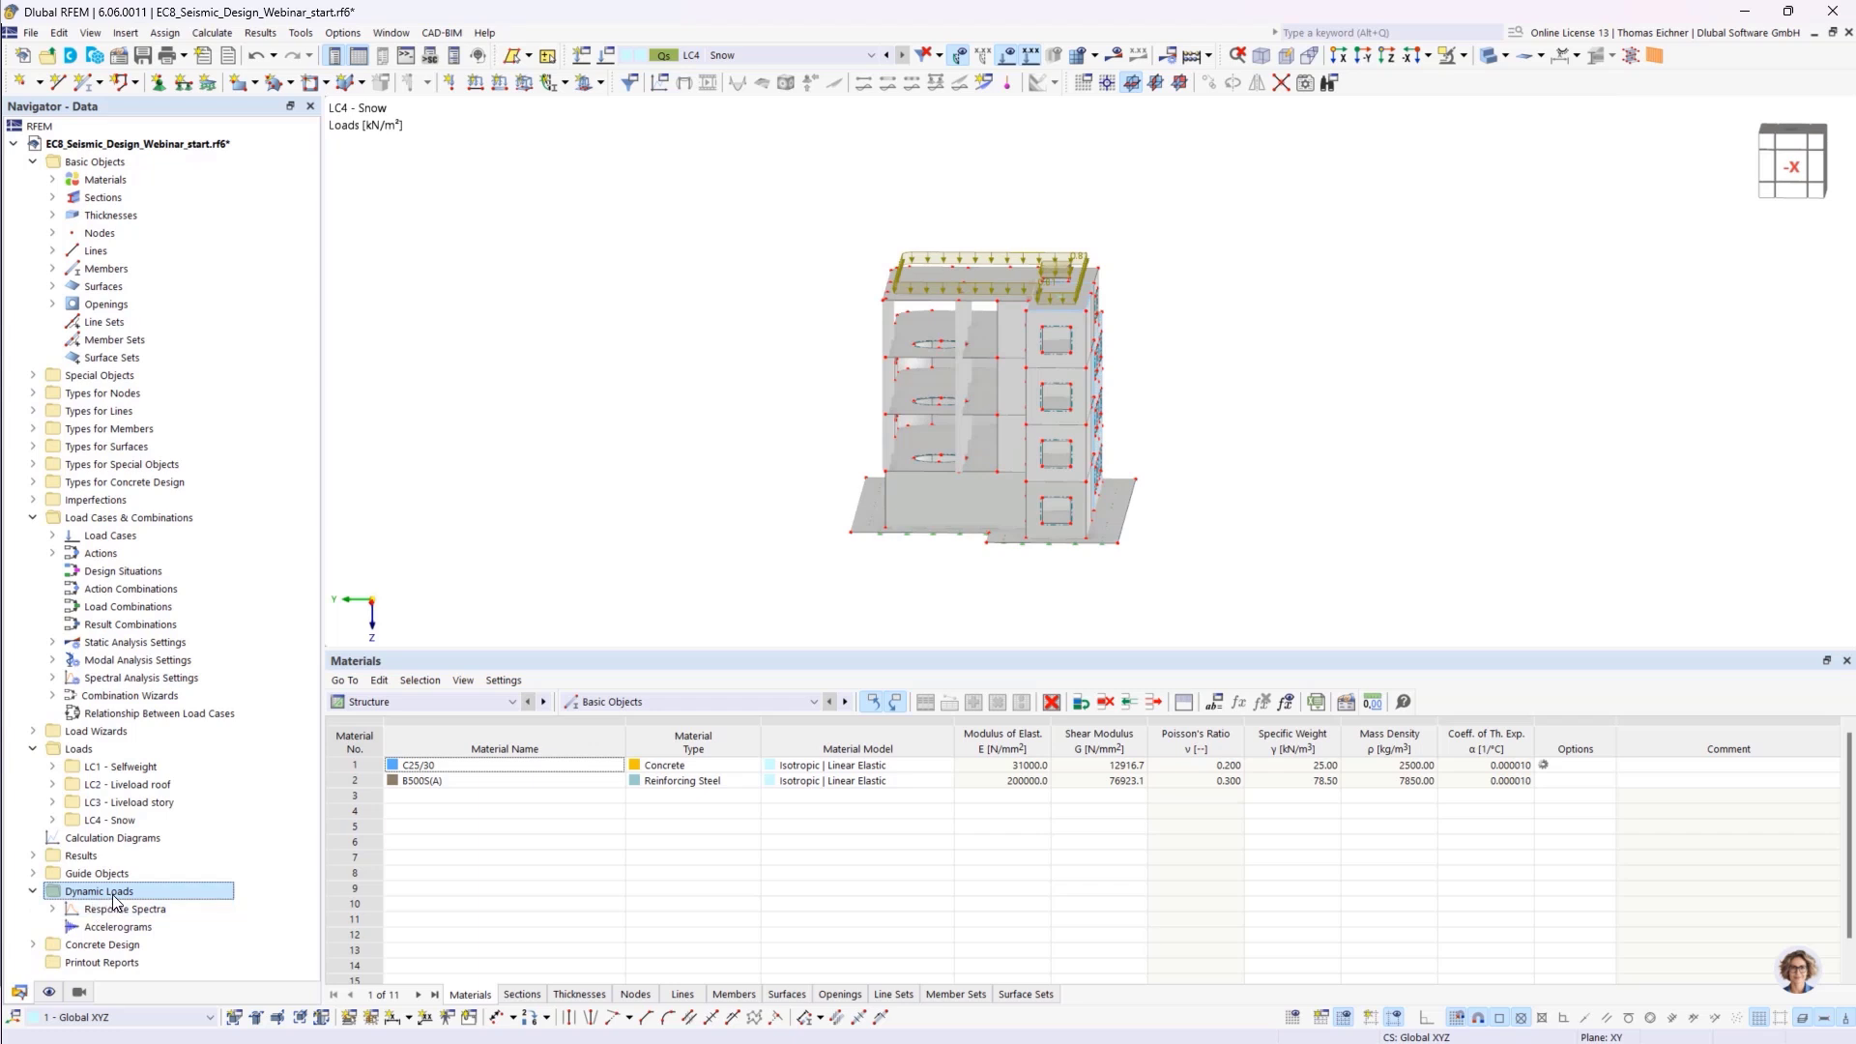
left_click(52, 909)
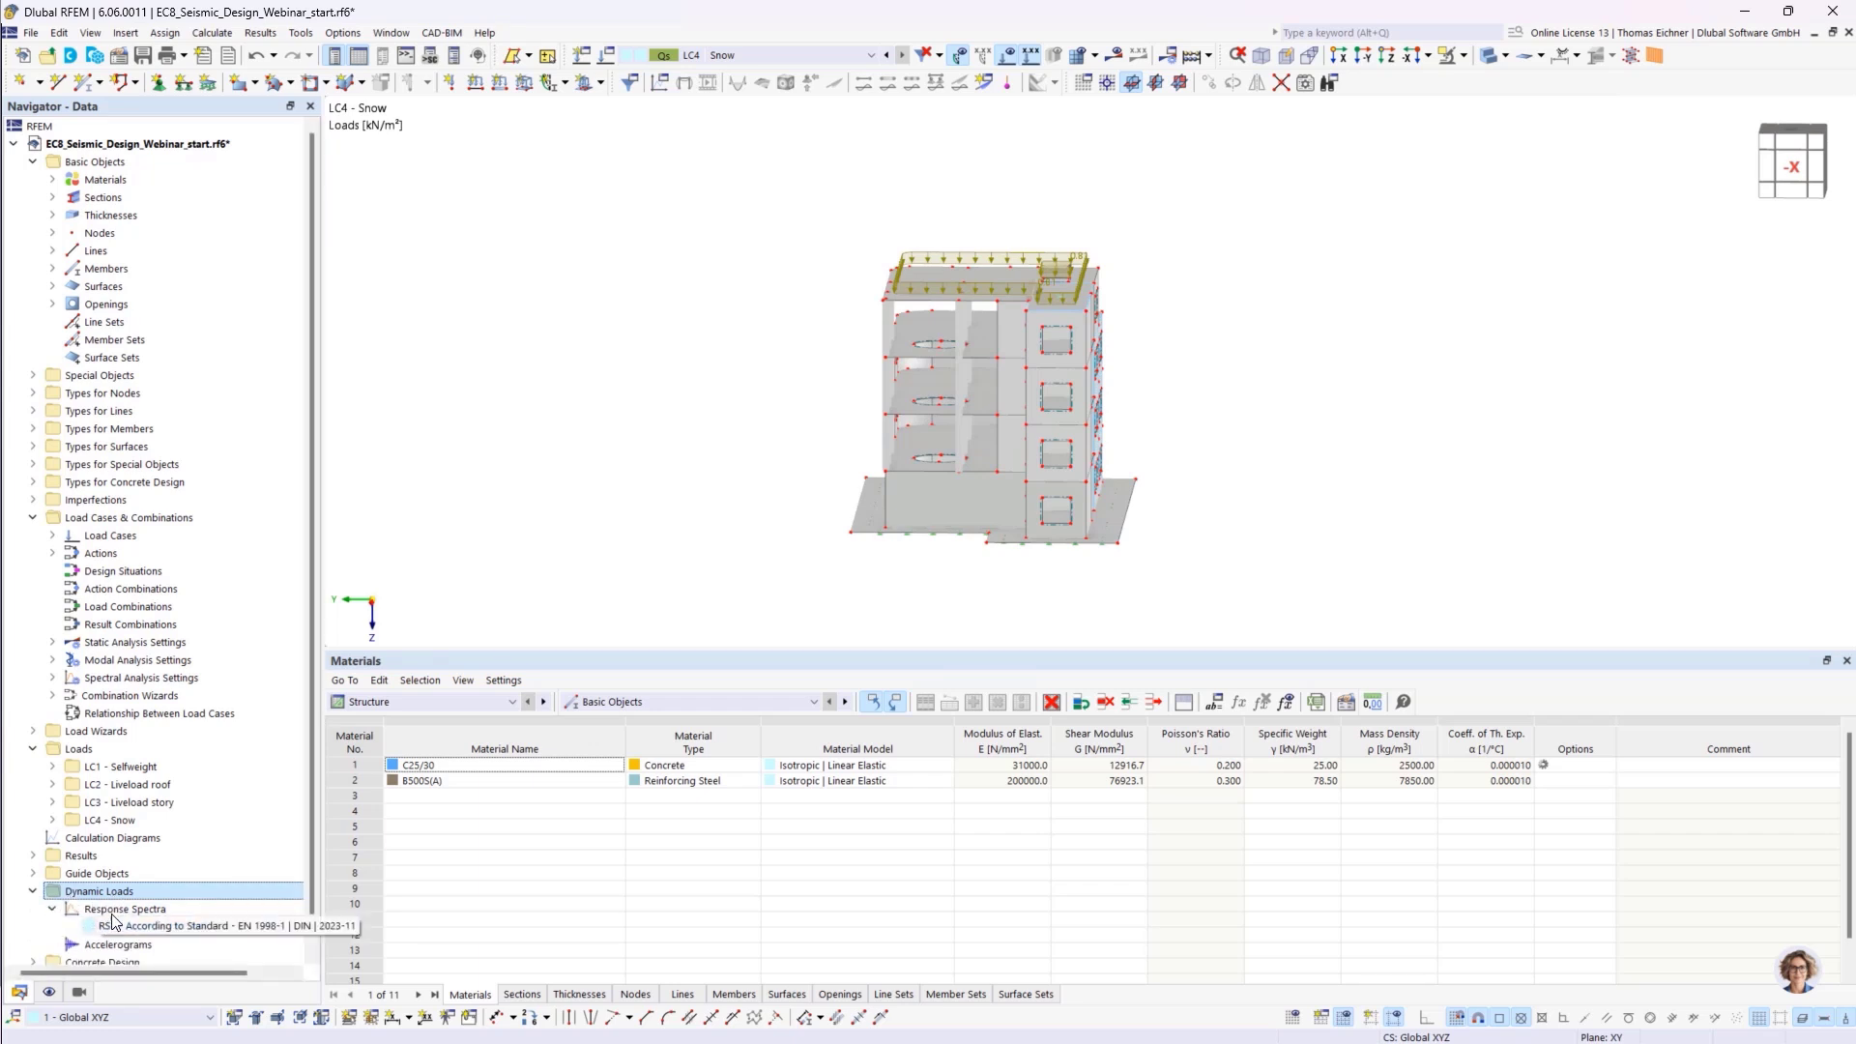
left_click(115, 909)
left_click(114, 926)
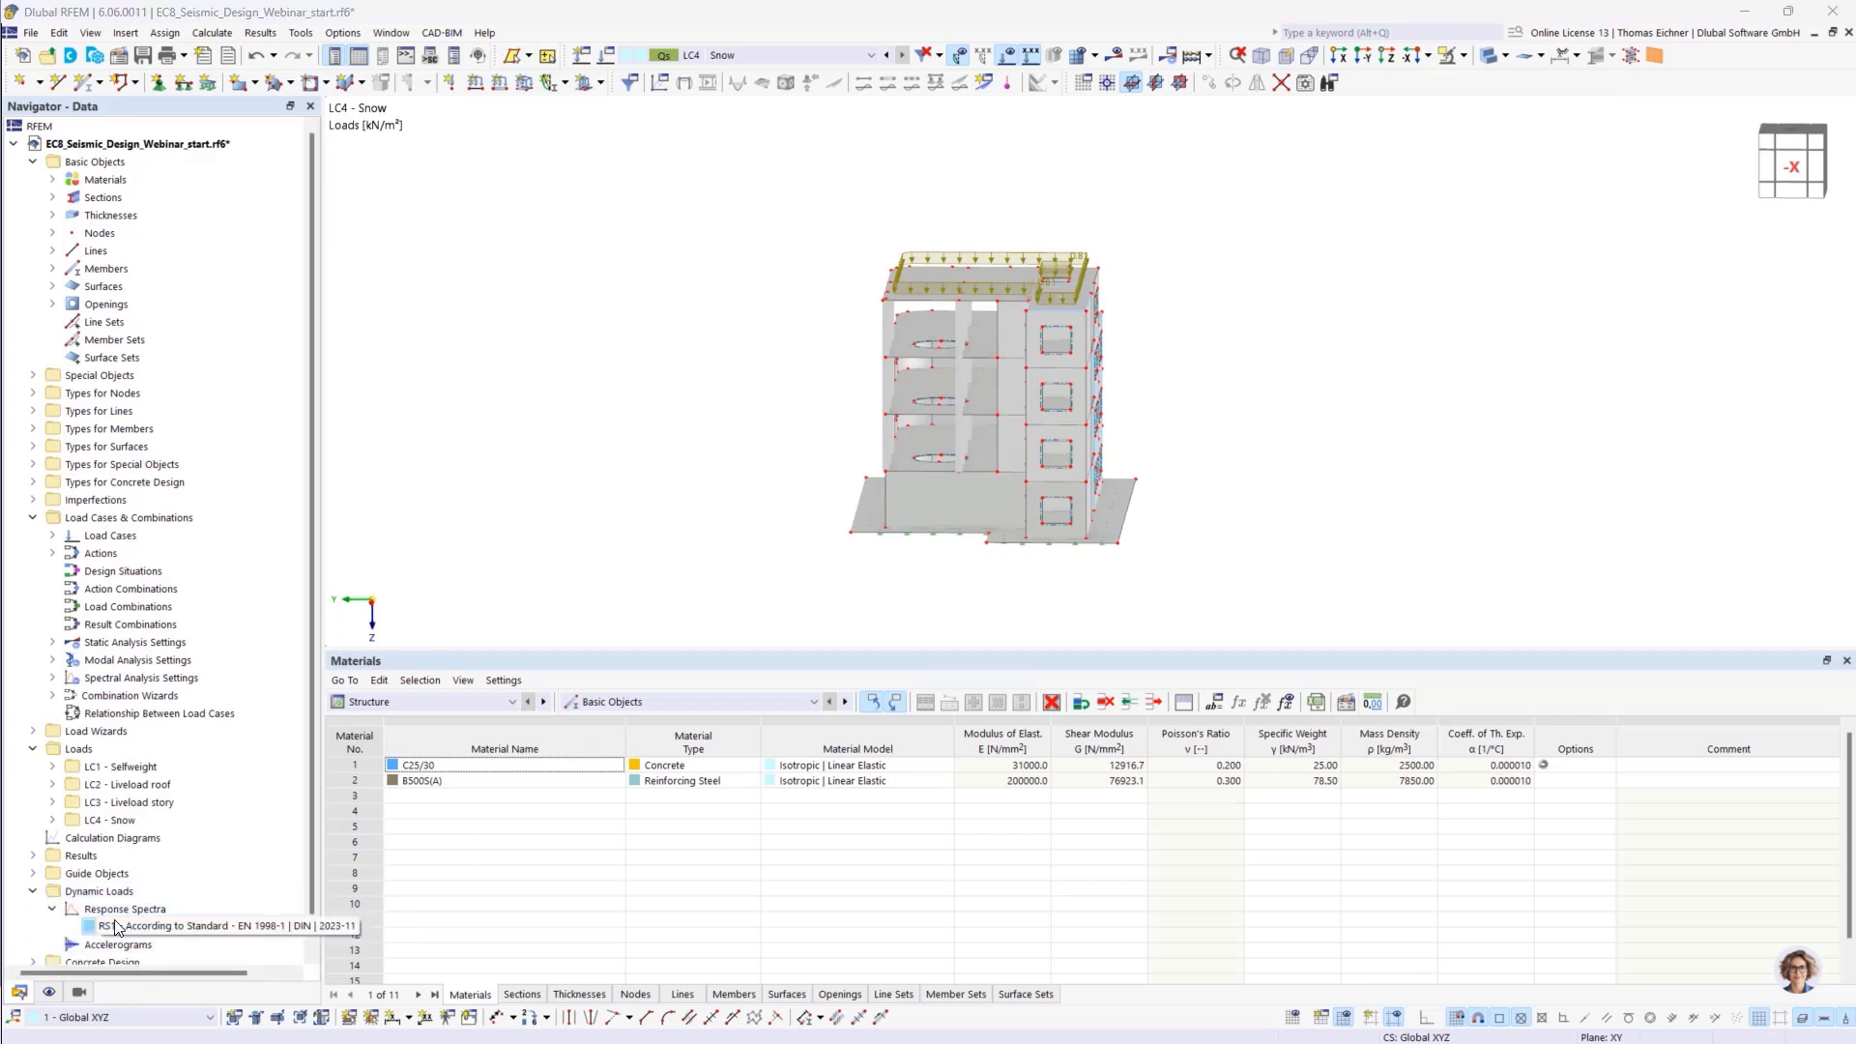
left_click(109, 946)
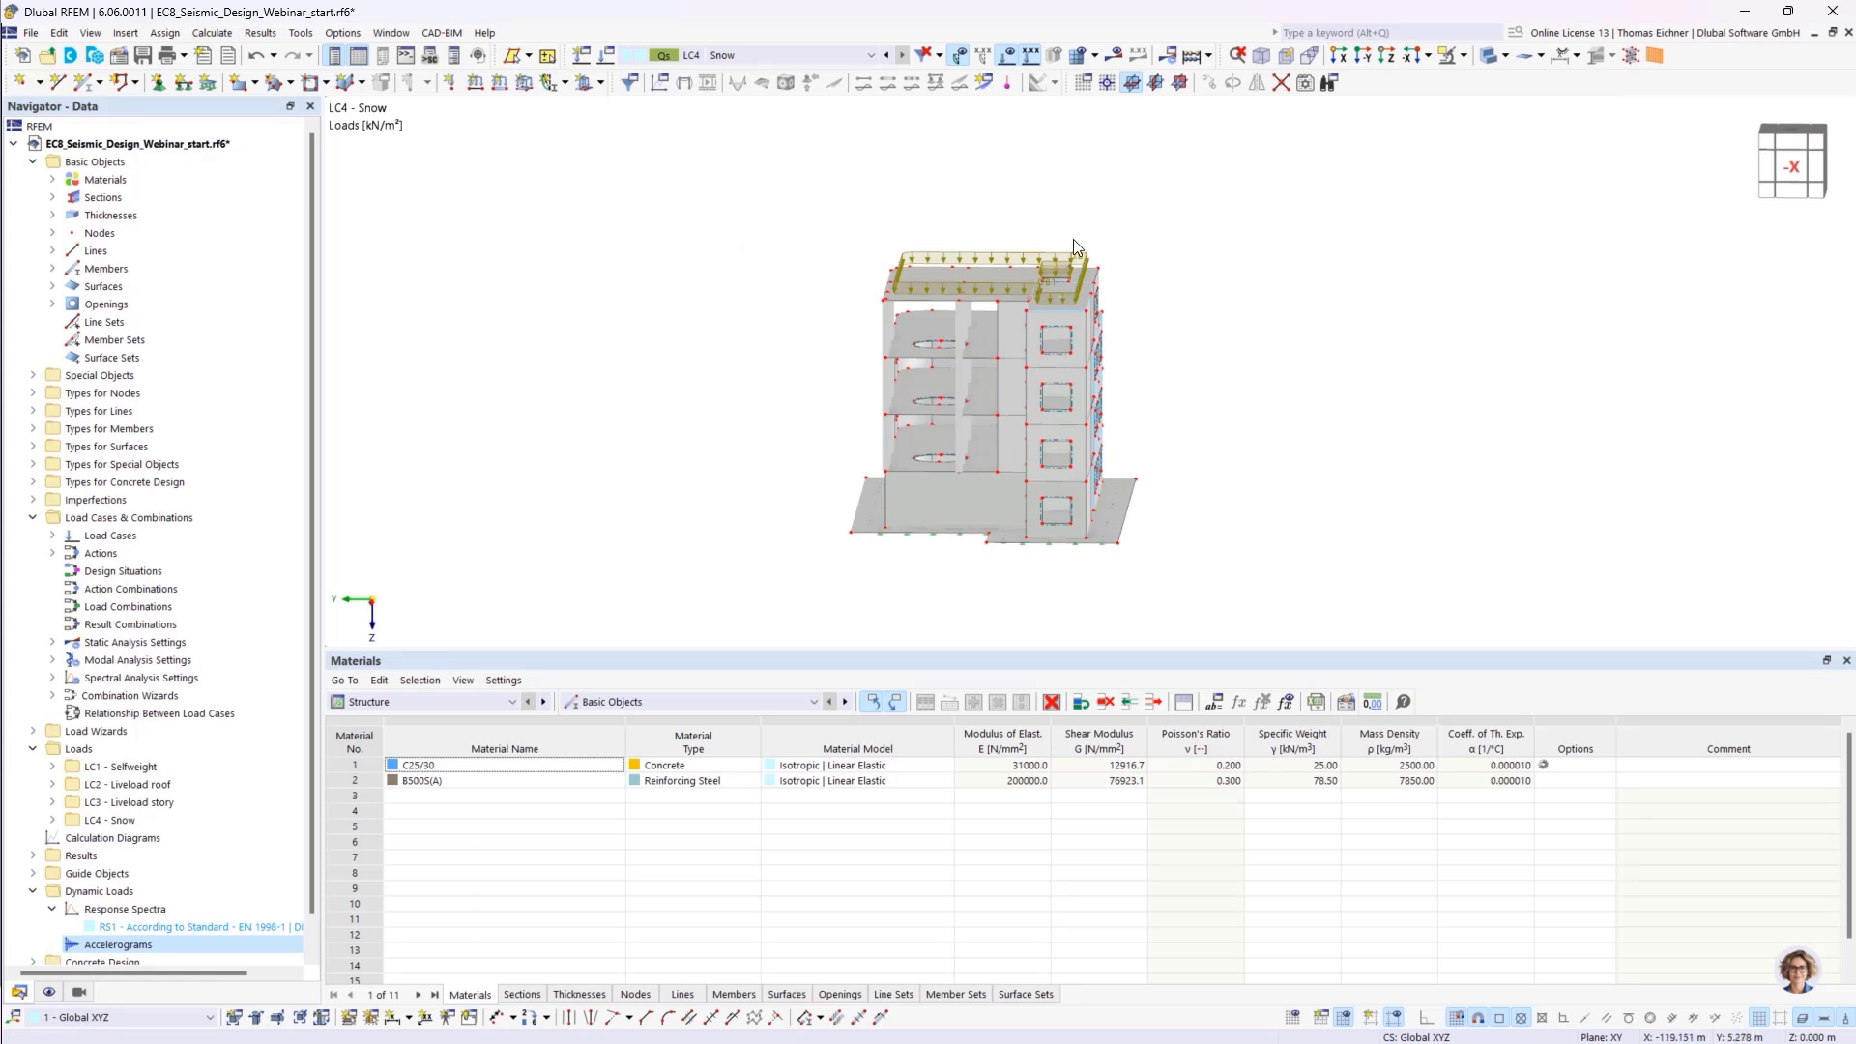
Review the basic settings of the load cases and combinations, including the EN 1990 standard, national annex and result combination options
left_click(608, 60)
left_click_drag(677, 67, 744, 129)
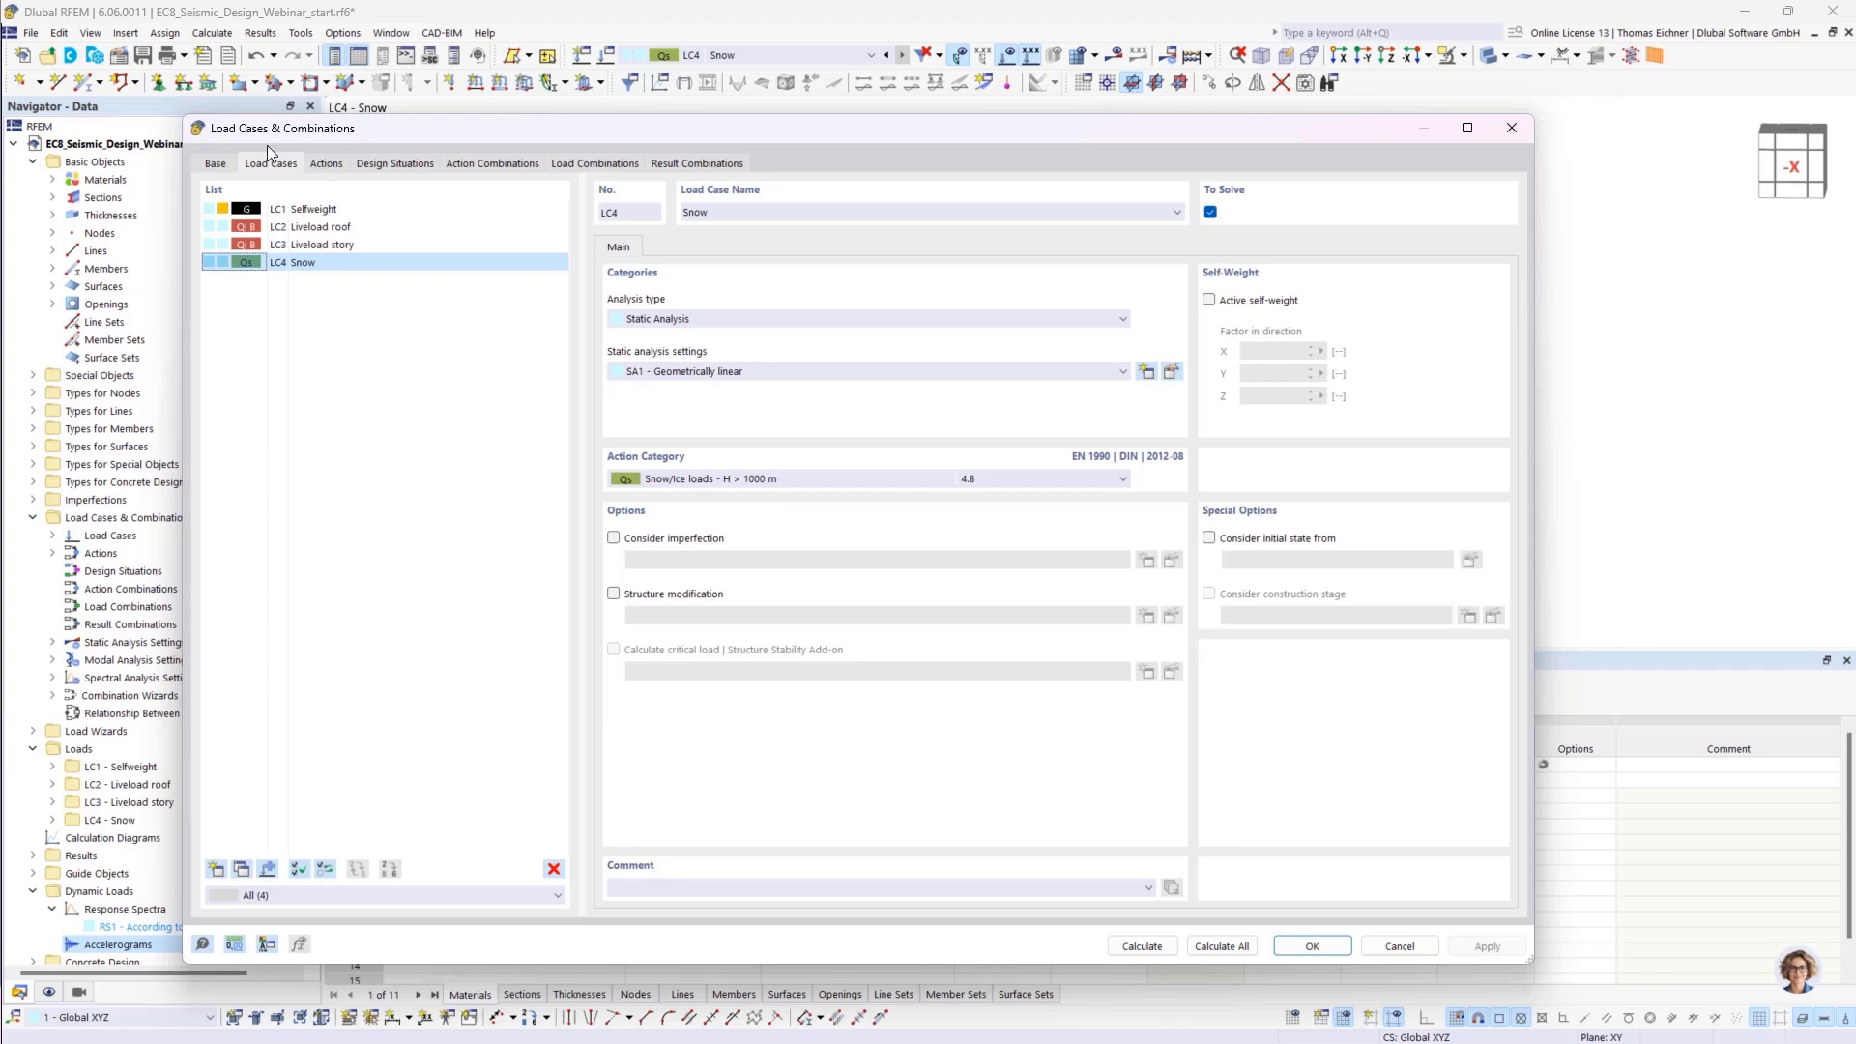
left_click(221, 164)
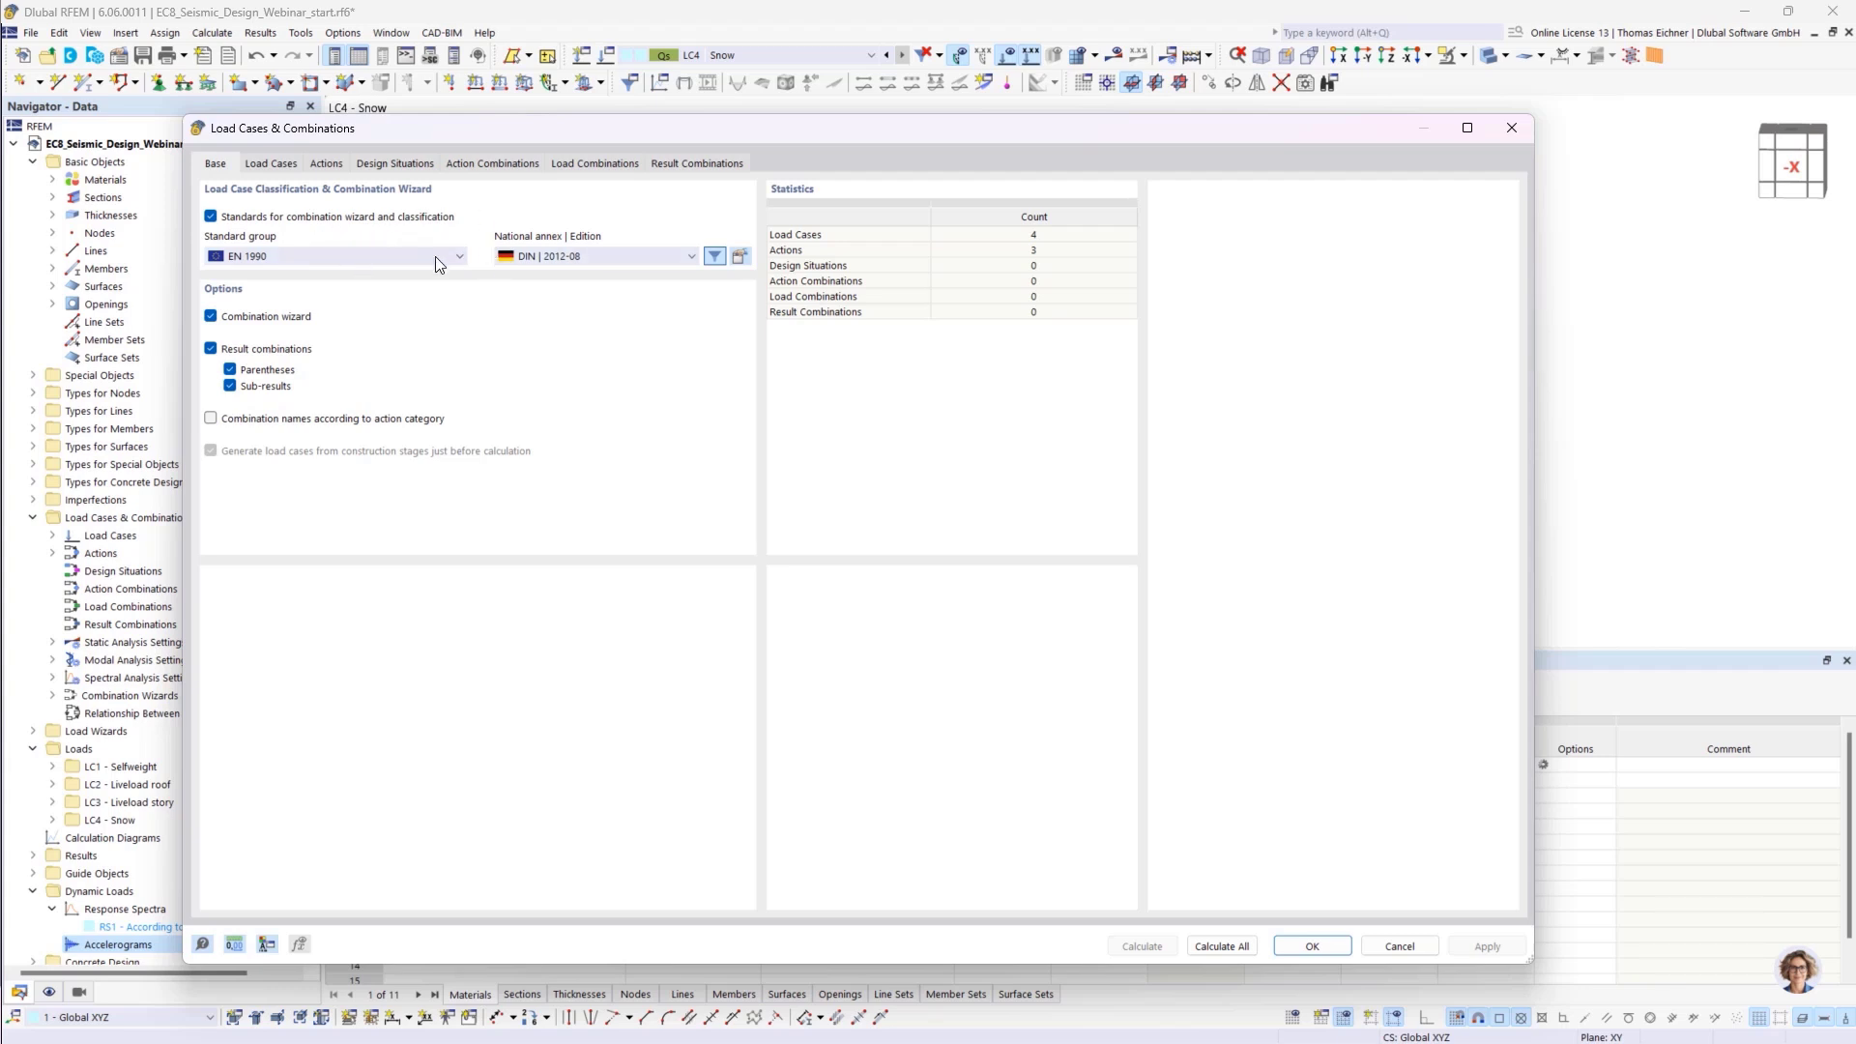
left_click(230, 386)
left_click(230, 386)
left_click(230, 369)
left_click(269, 164)
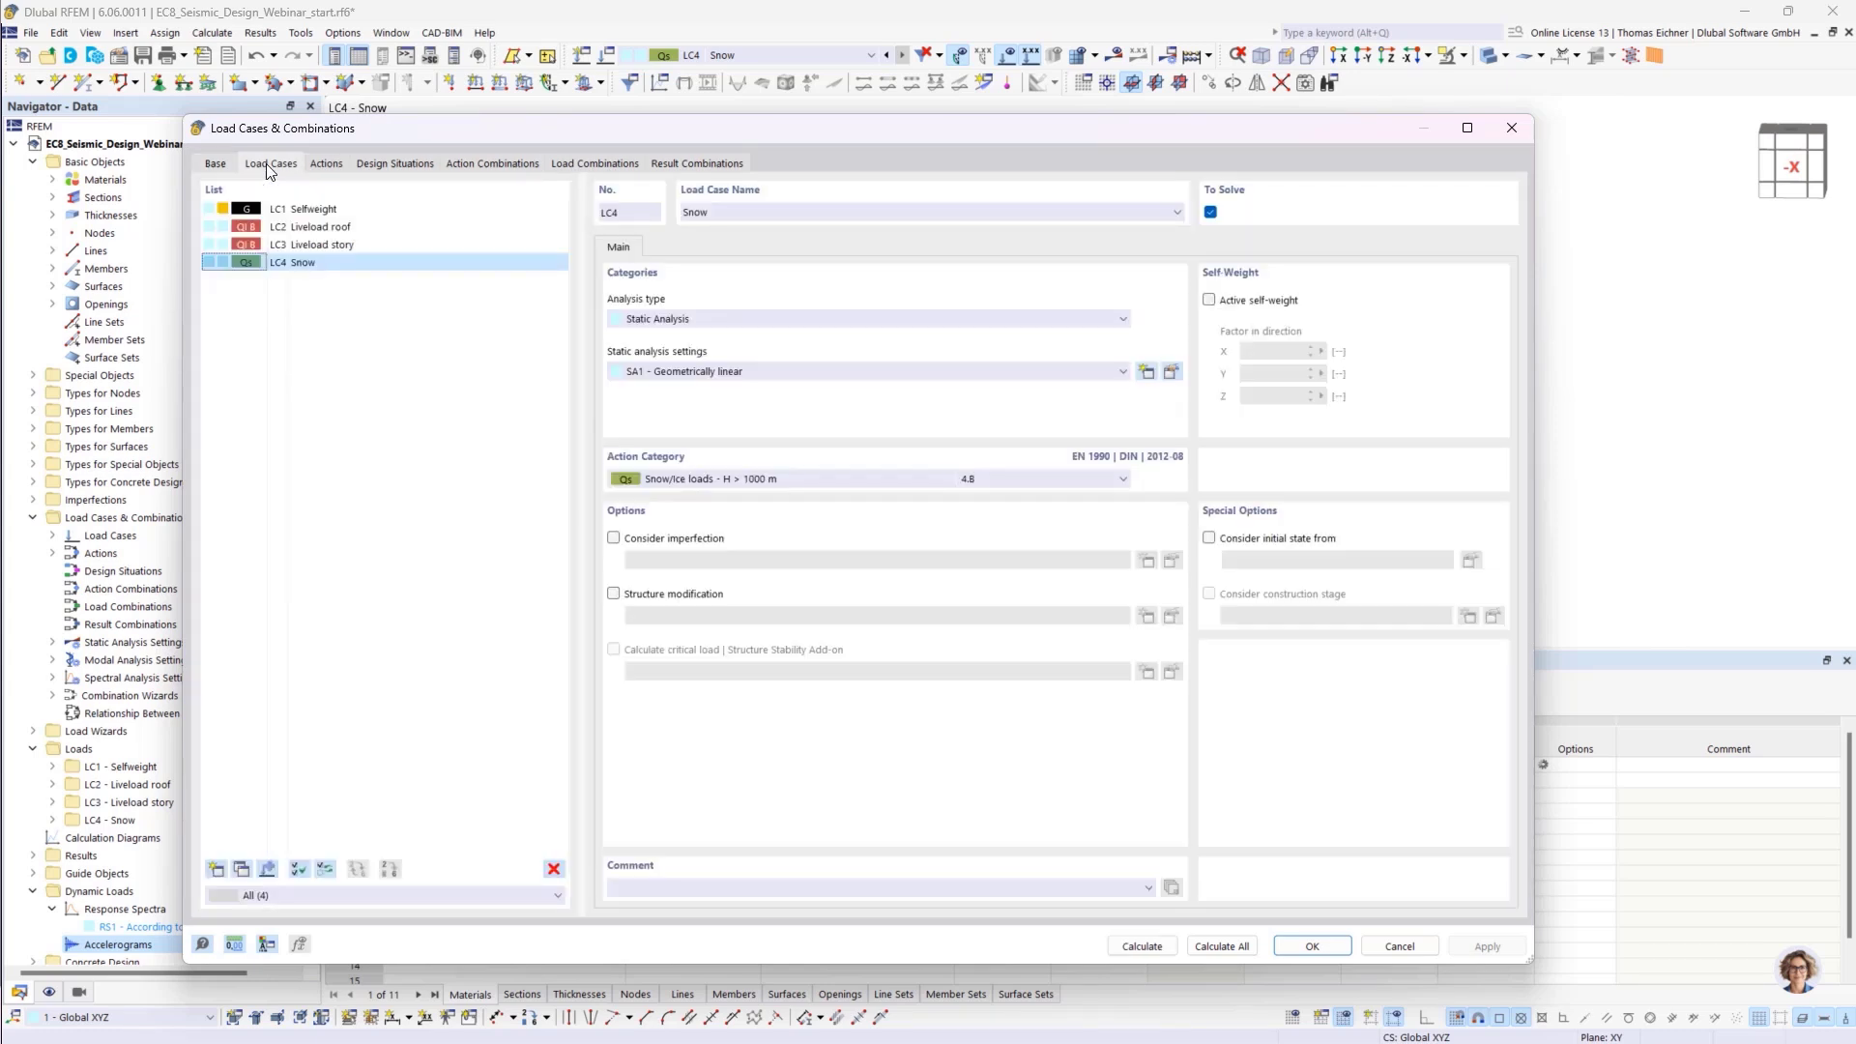
Compare the action categories of load cases LC2 Liveload roof and LC3 Liveload story
left_click(300, 232)
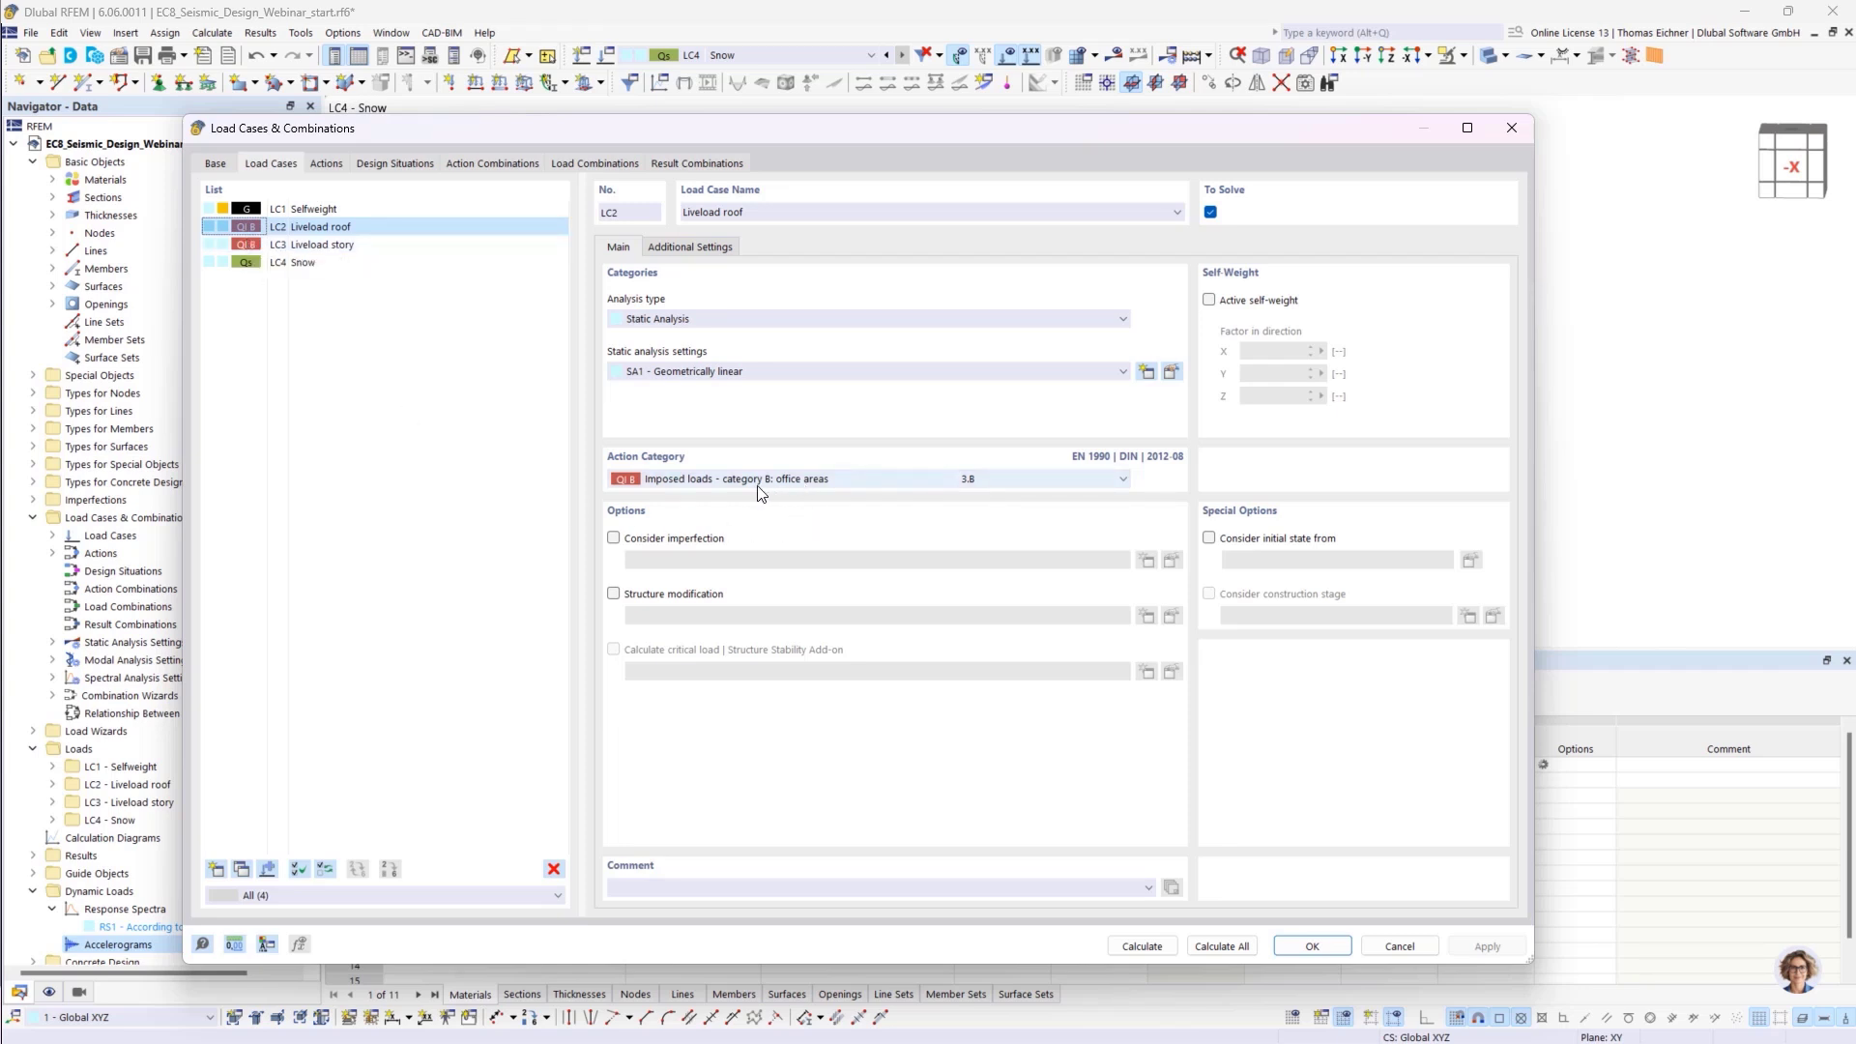
left_click(295, 244)
left_click(290, 229)
left_click(292, 244)
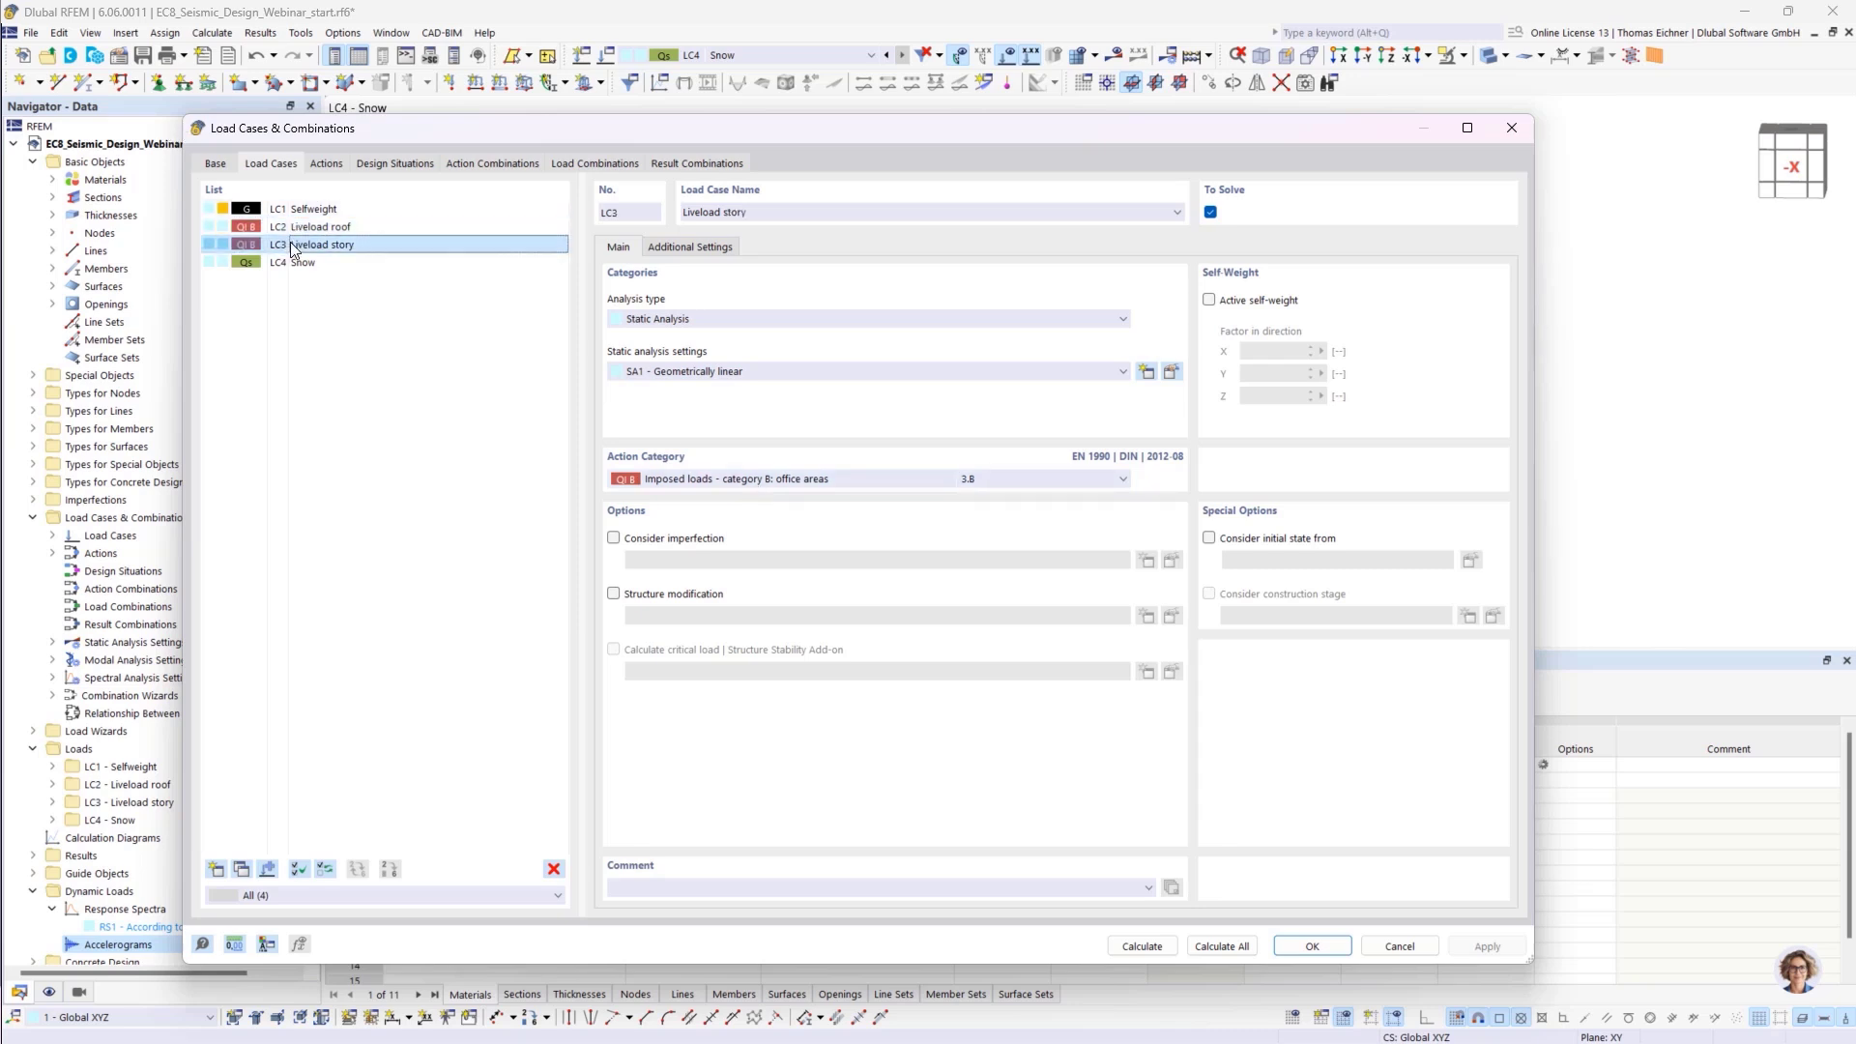
left_click(294, 228)
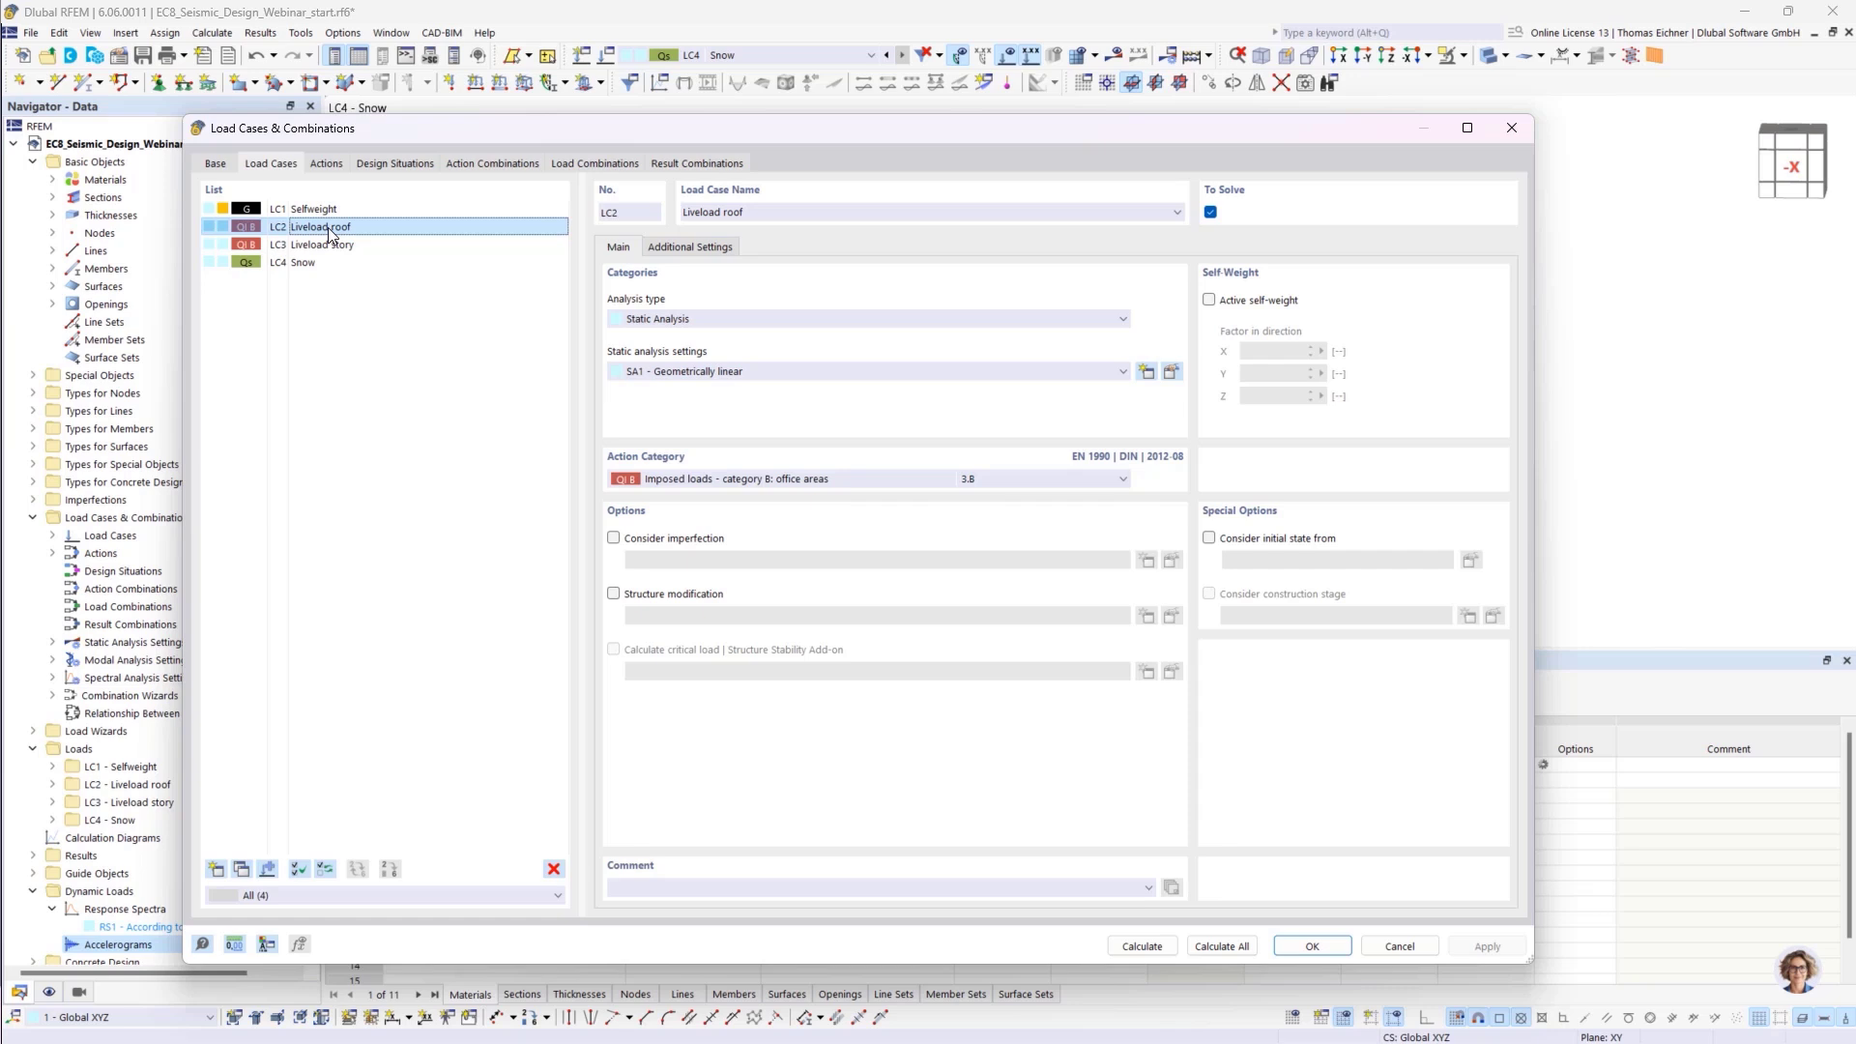
left_click(329, 245)
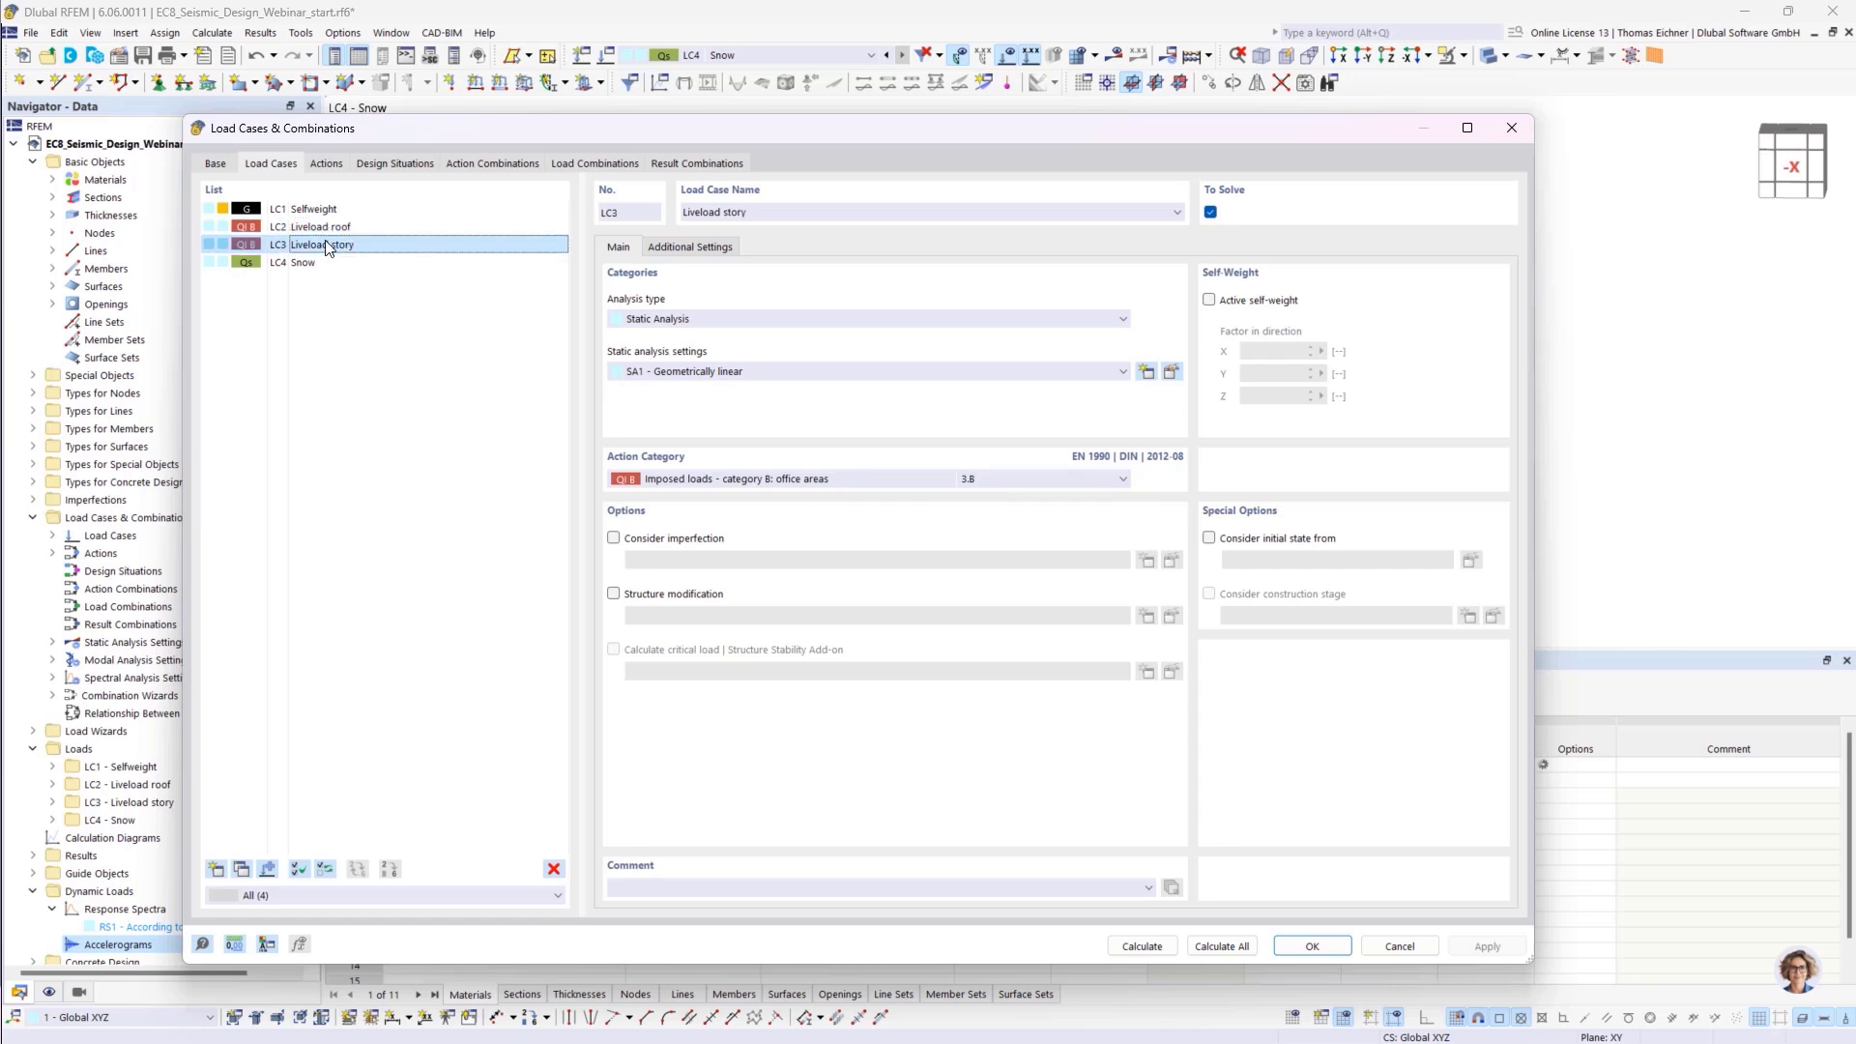
Check the mass combination options of LC2 and LC3, and set LC3 Liveload story to Other floors
left_click(666, 251)
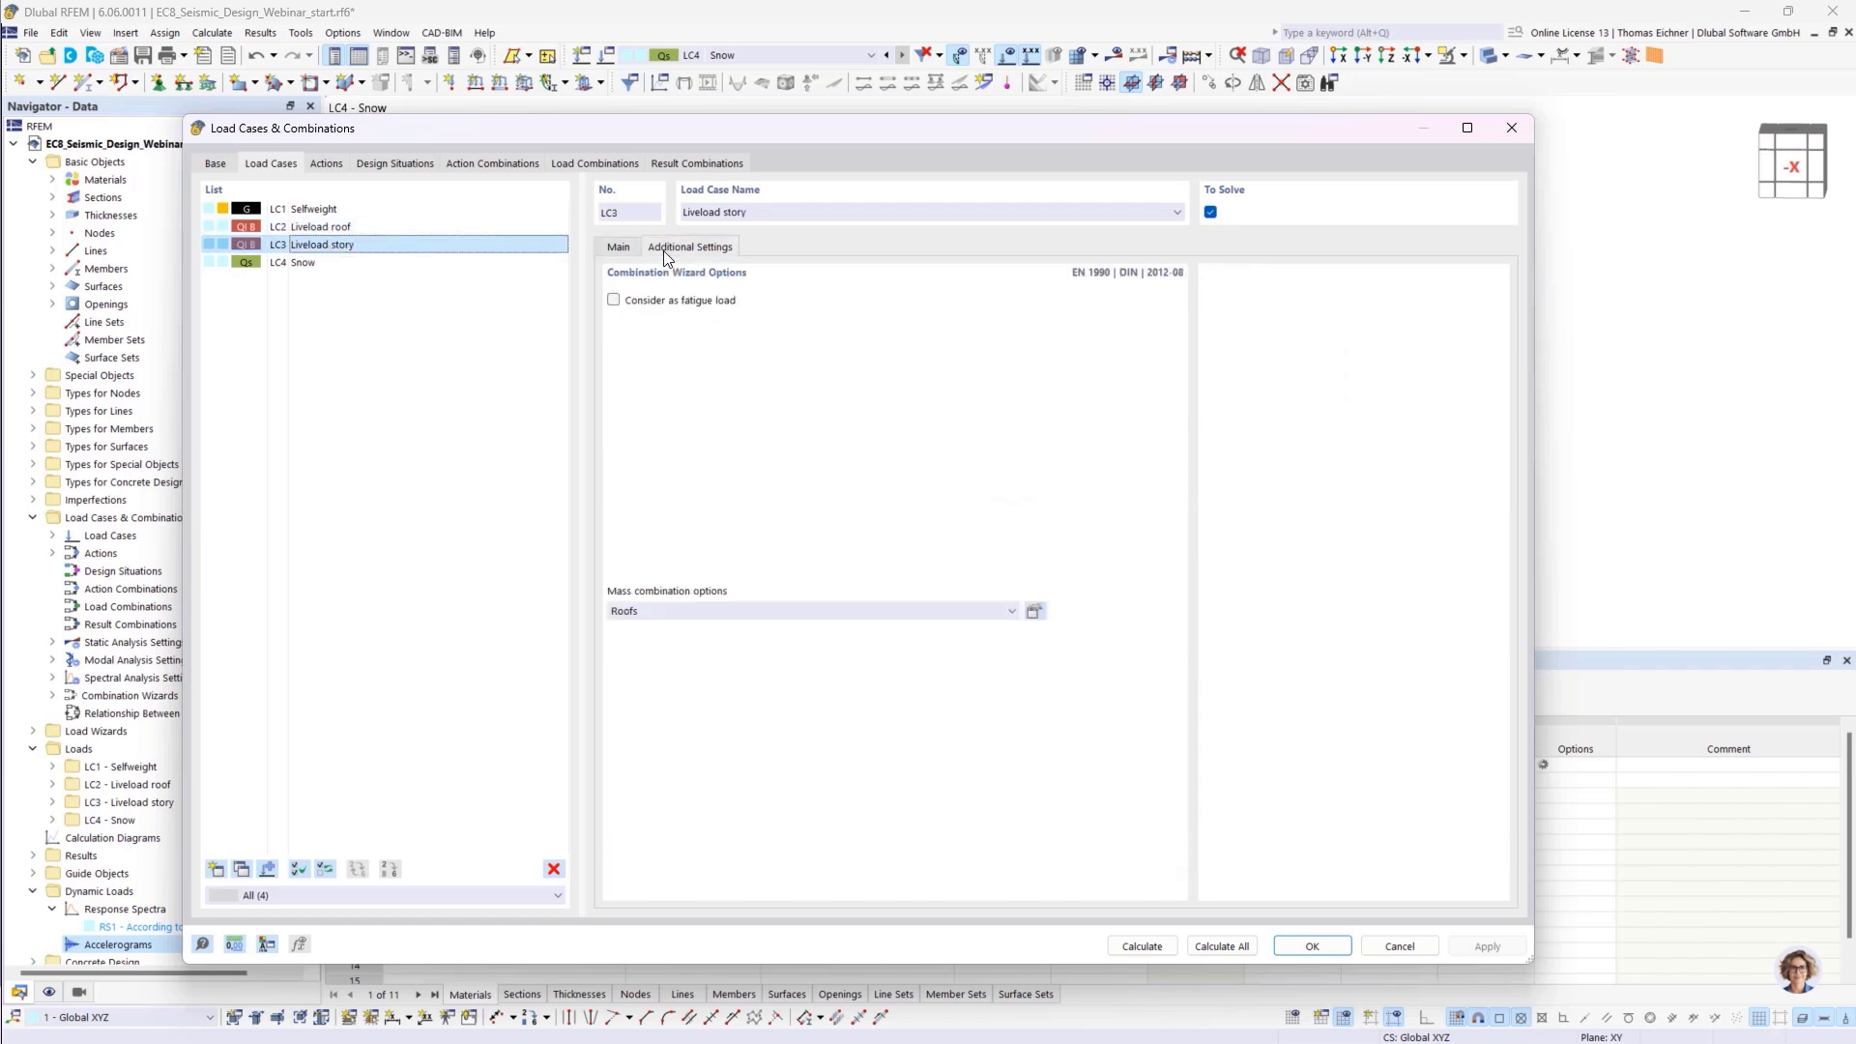
left_click(363, 226)
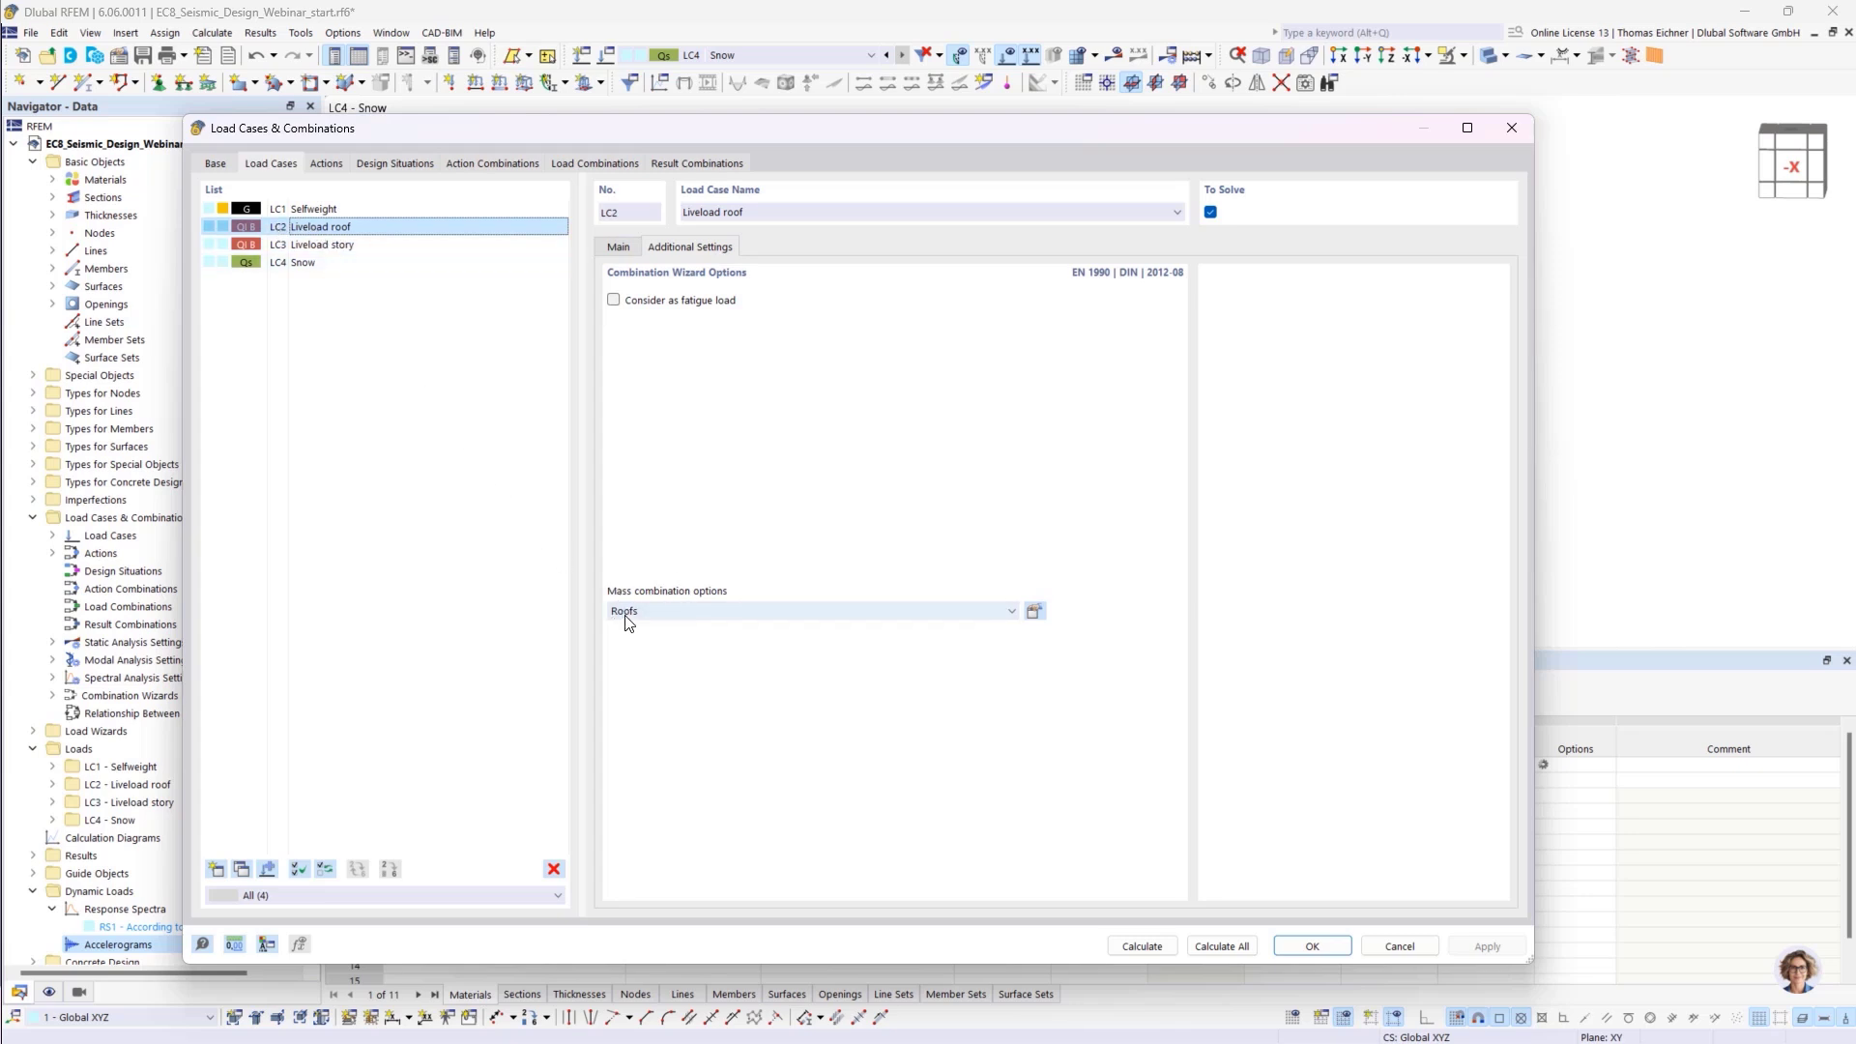
left_click(305, 245)
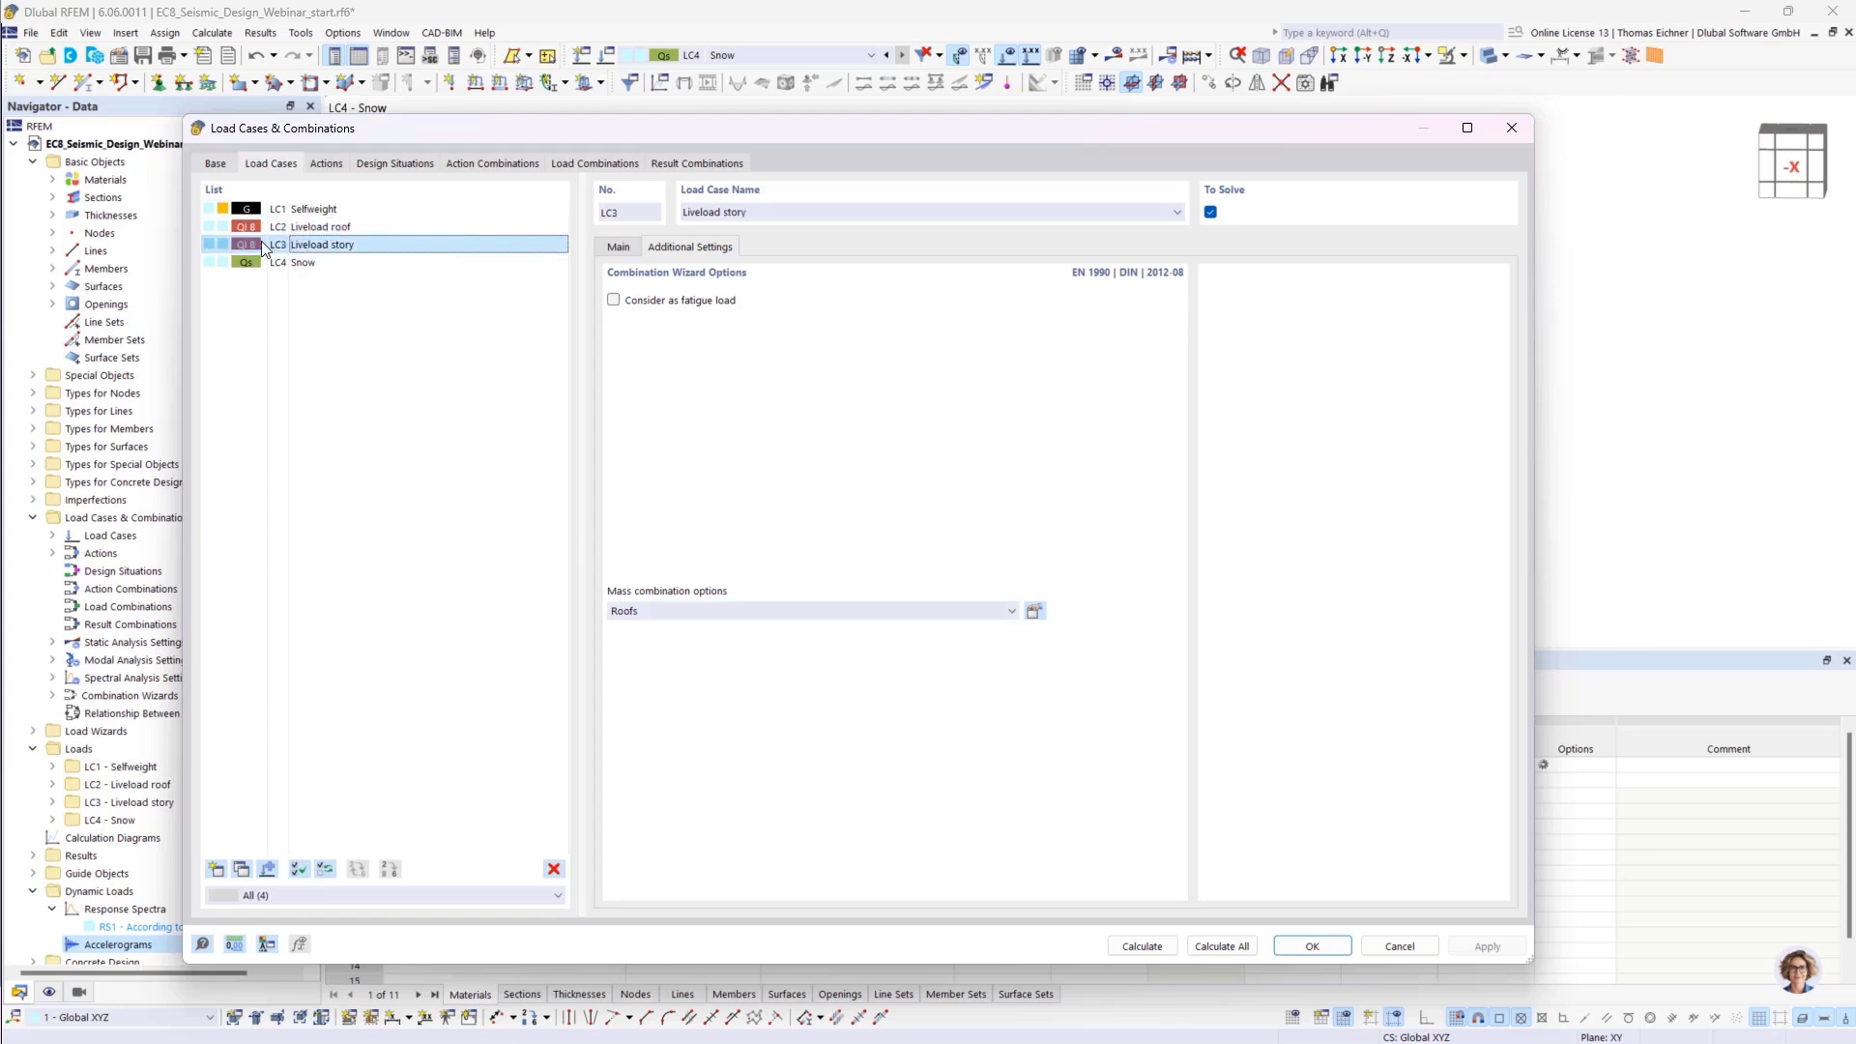
left_click(640, 612)
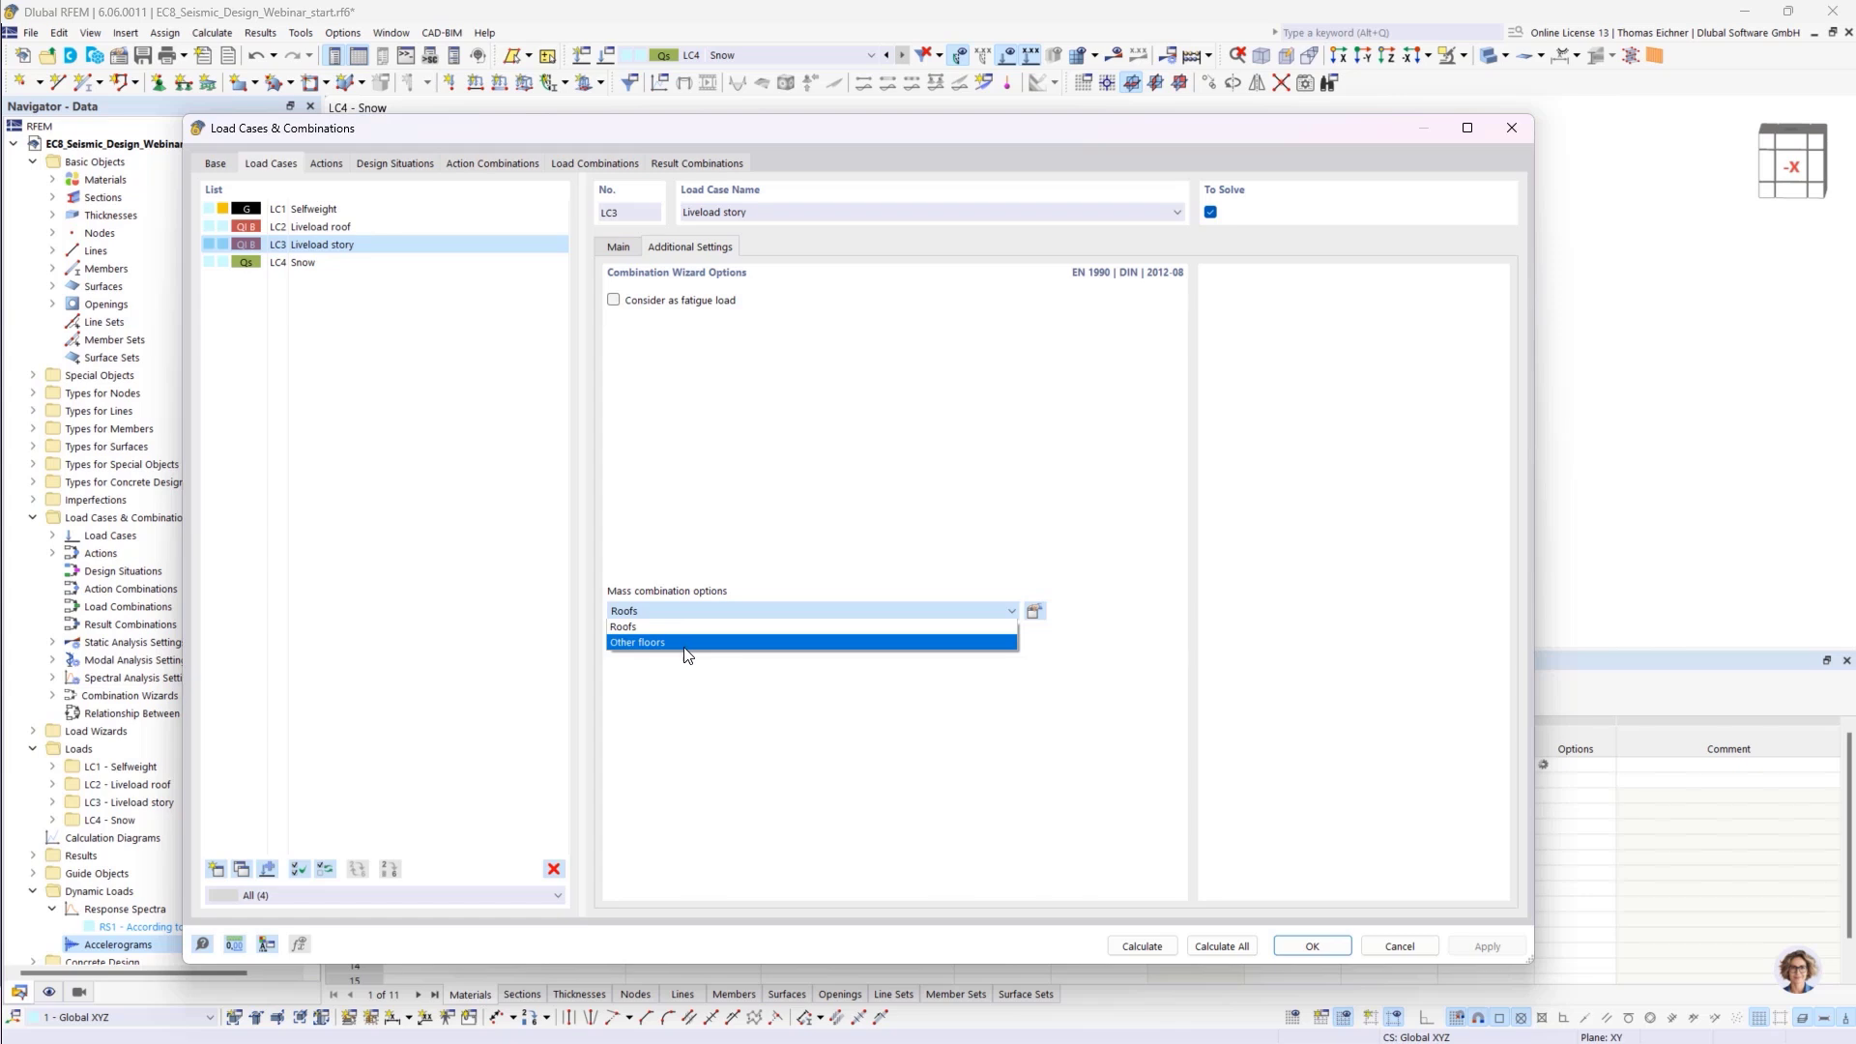
left_click(692, 643)
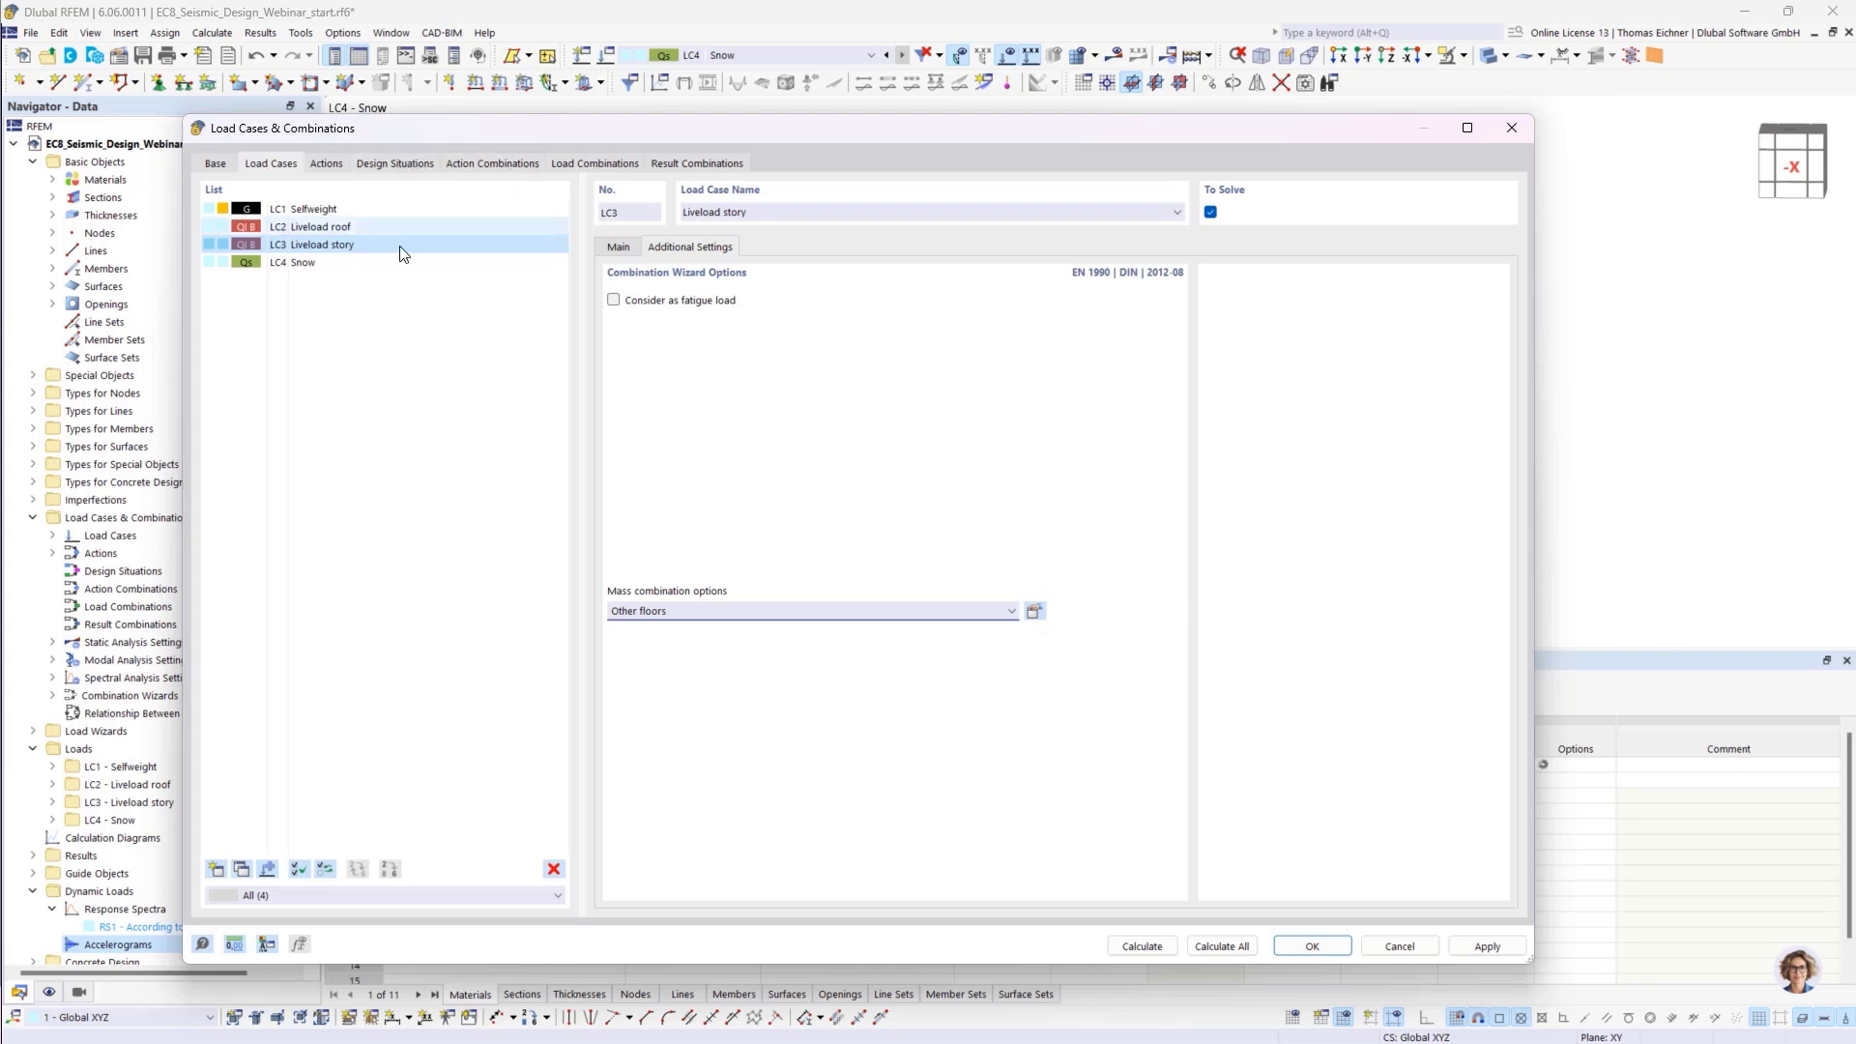
left_click(396, 347)
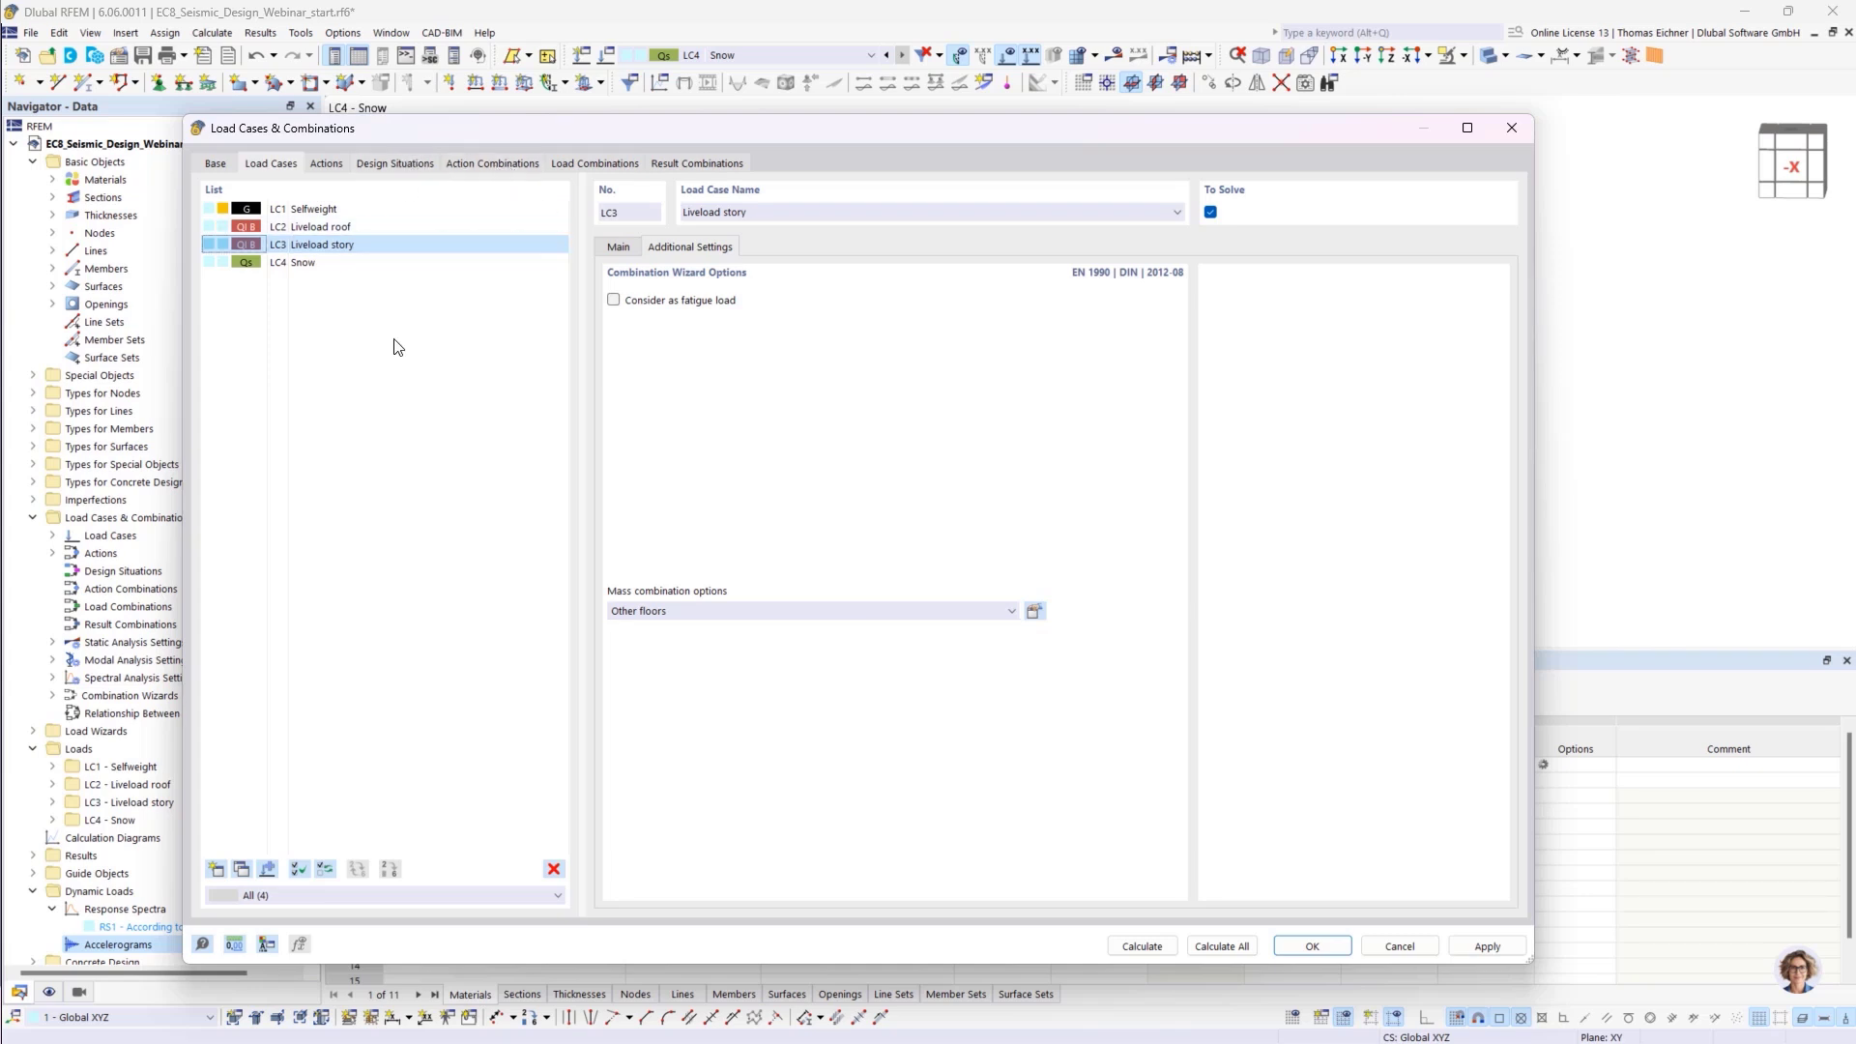
Create a design situation of type Seismic/Mass Combination - psi-E,i and display the information about its combination rules
left_click(395, 164)
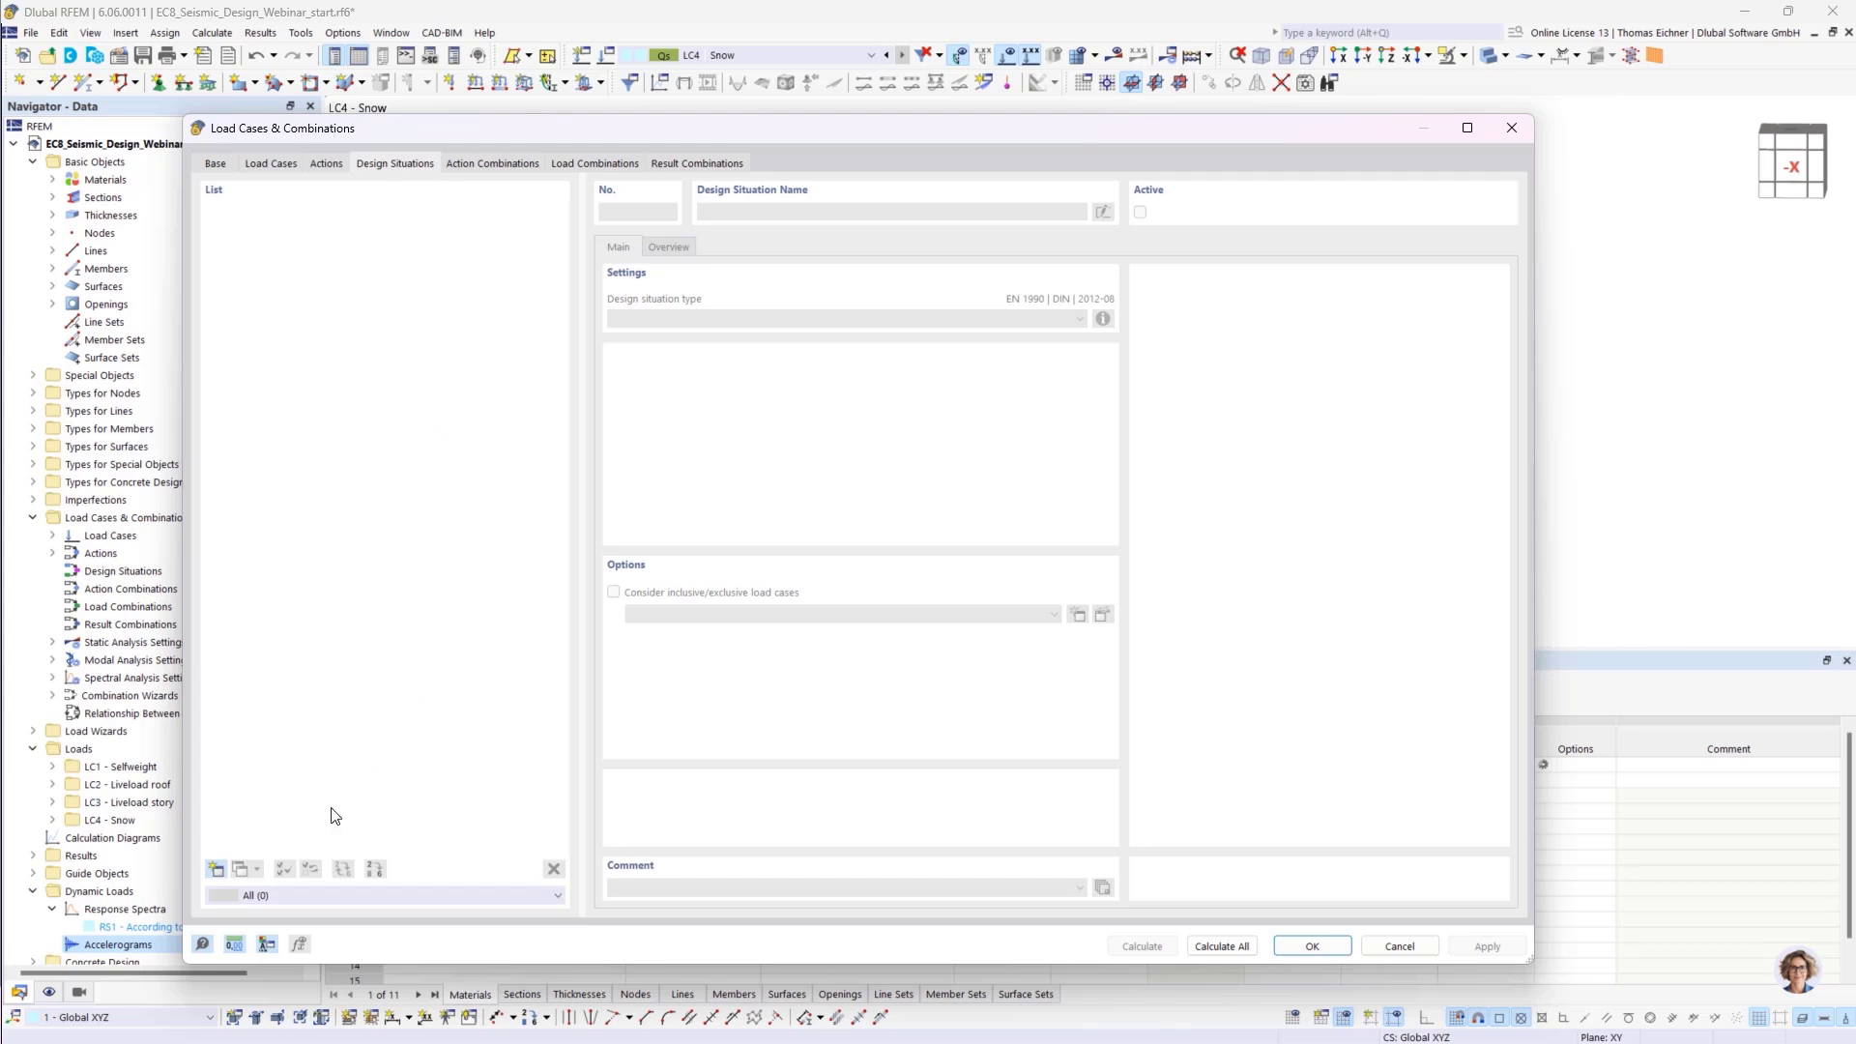
left_click(217, 870)
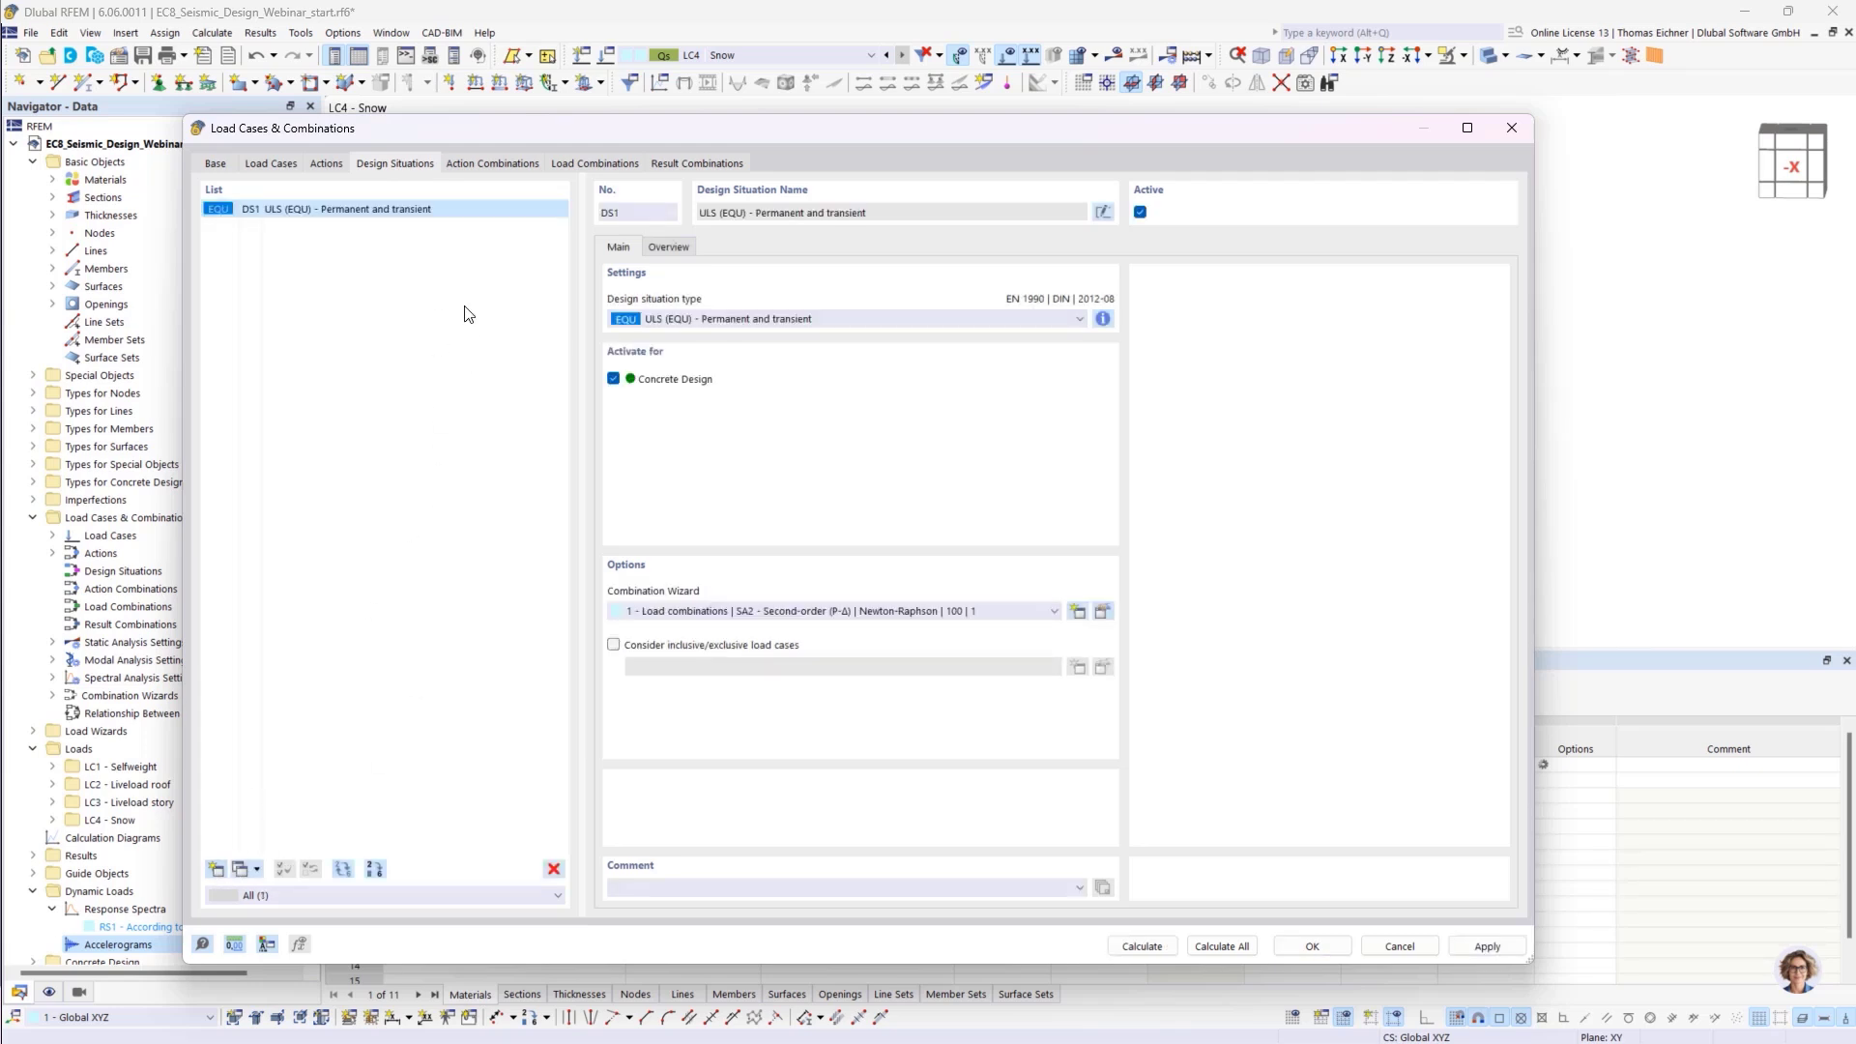
left_click(698, 319)
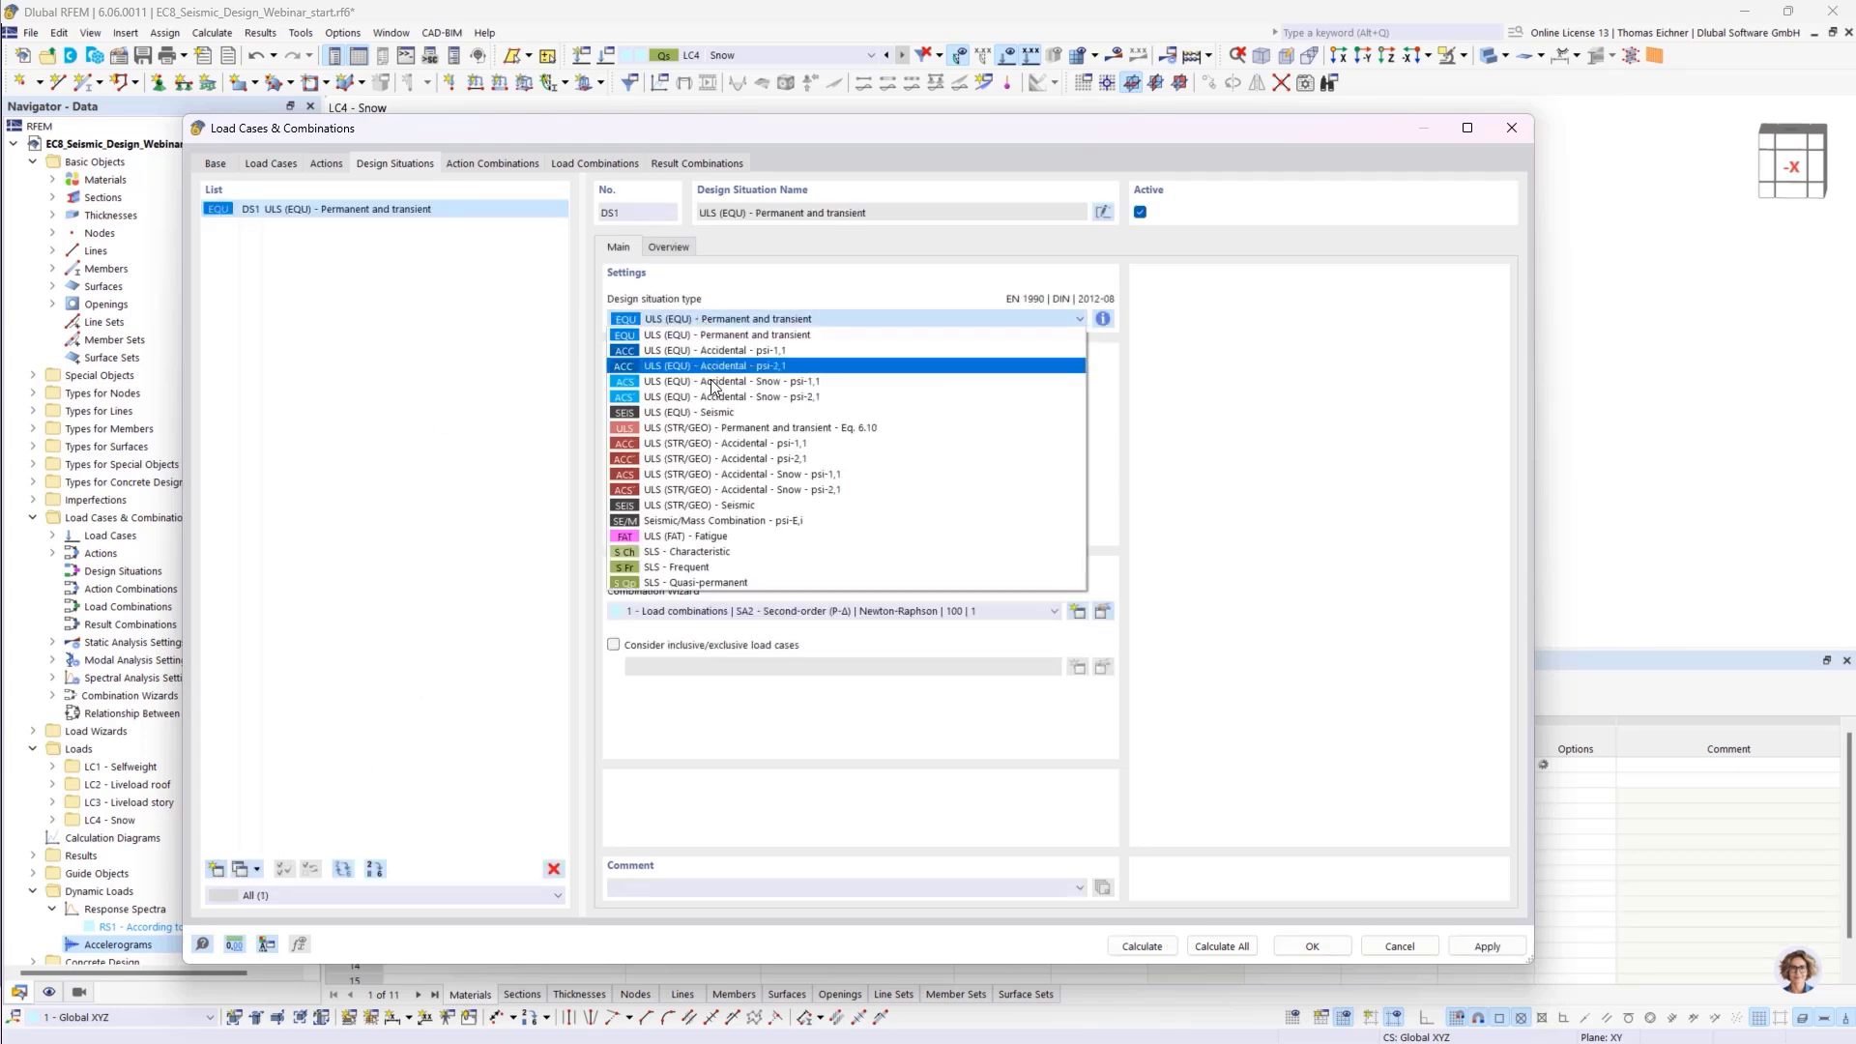
left_click(795, 521)
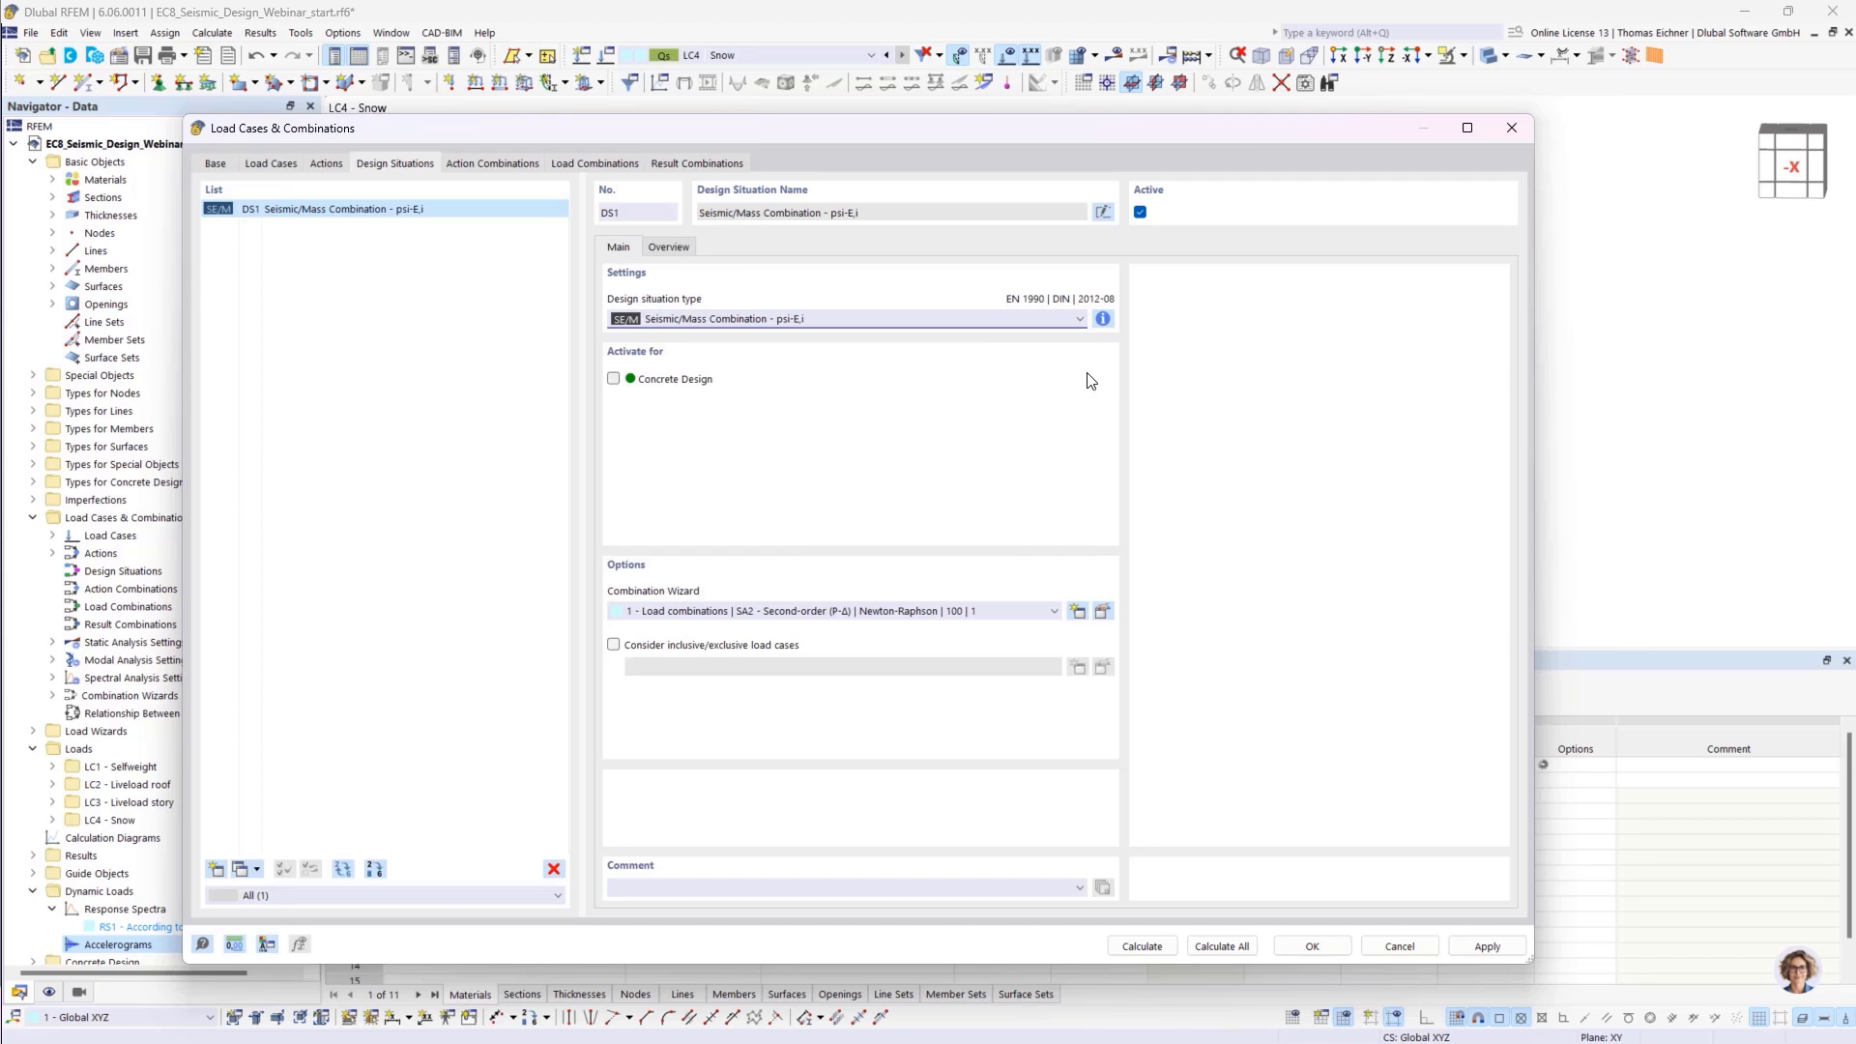
left_click(1102, 319)
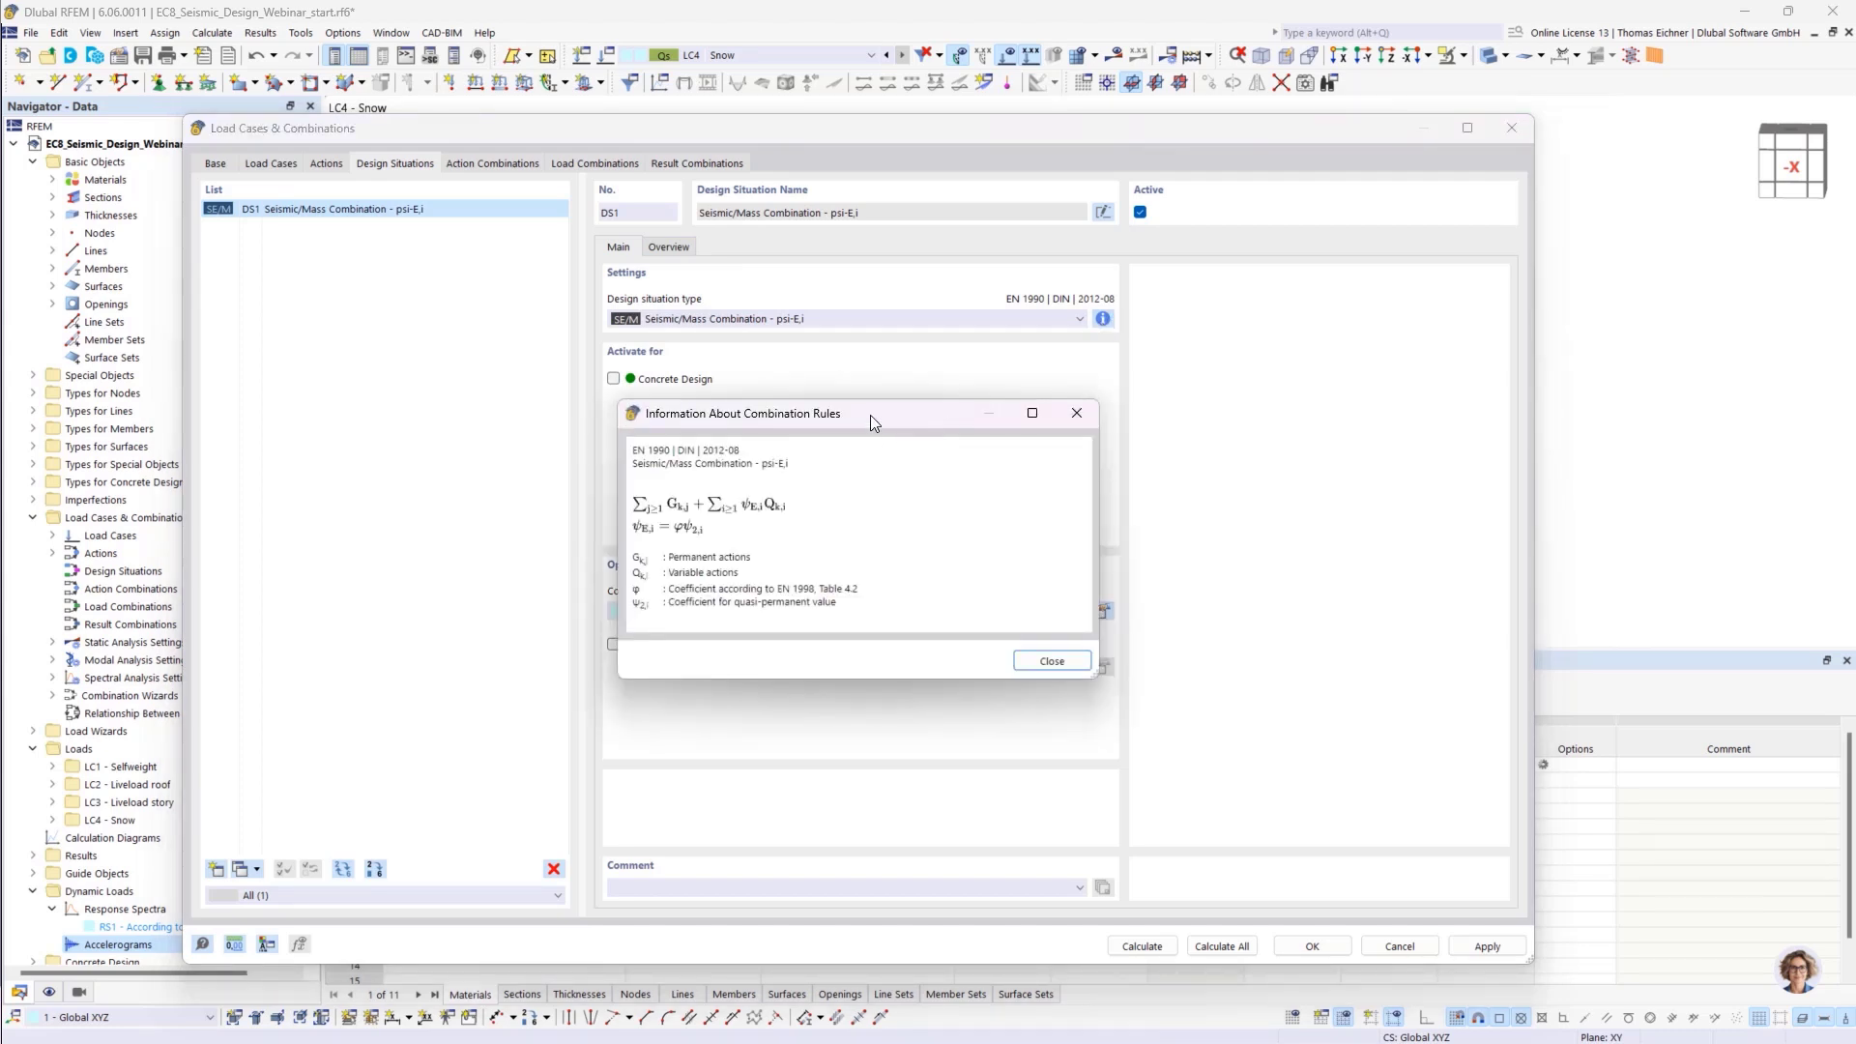
left_click_drag(870, 416, 1344, 328)
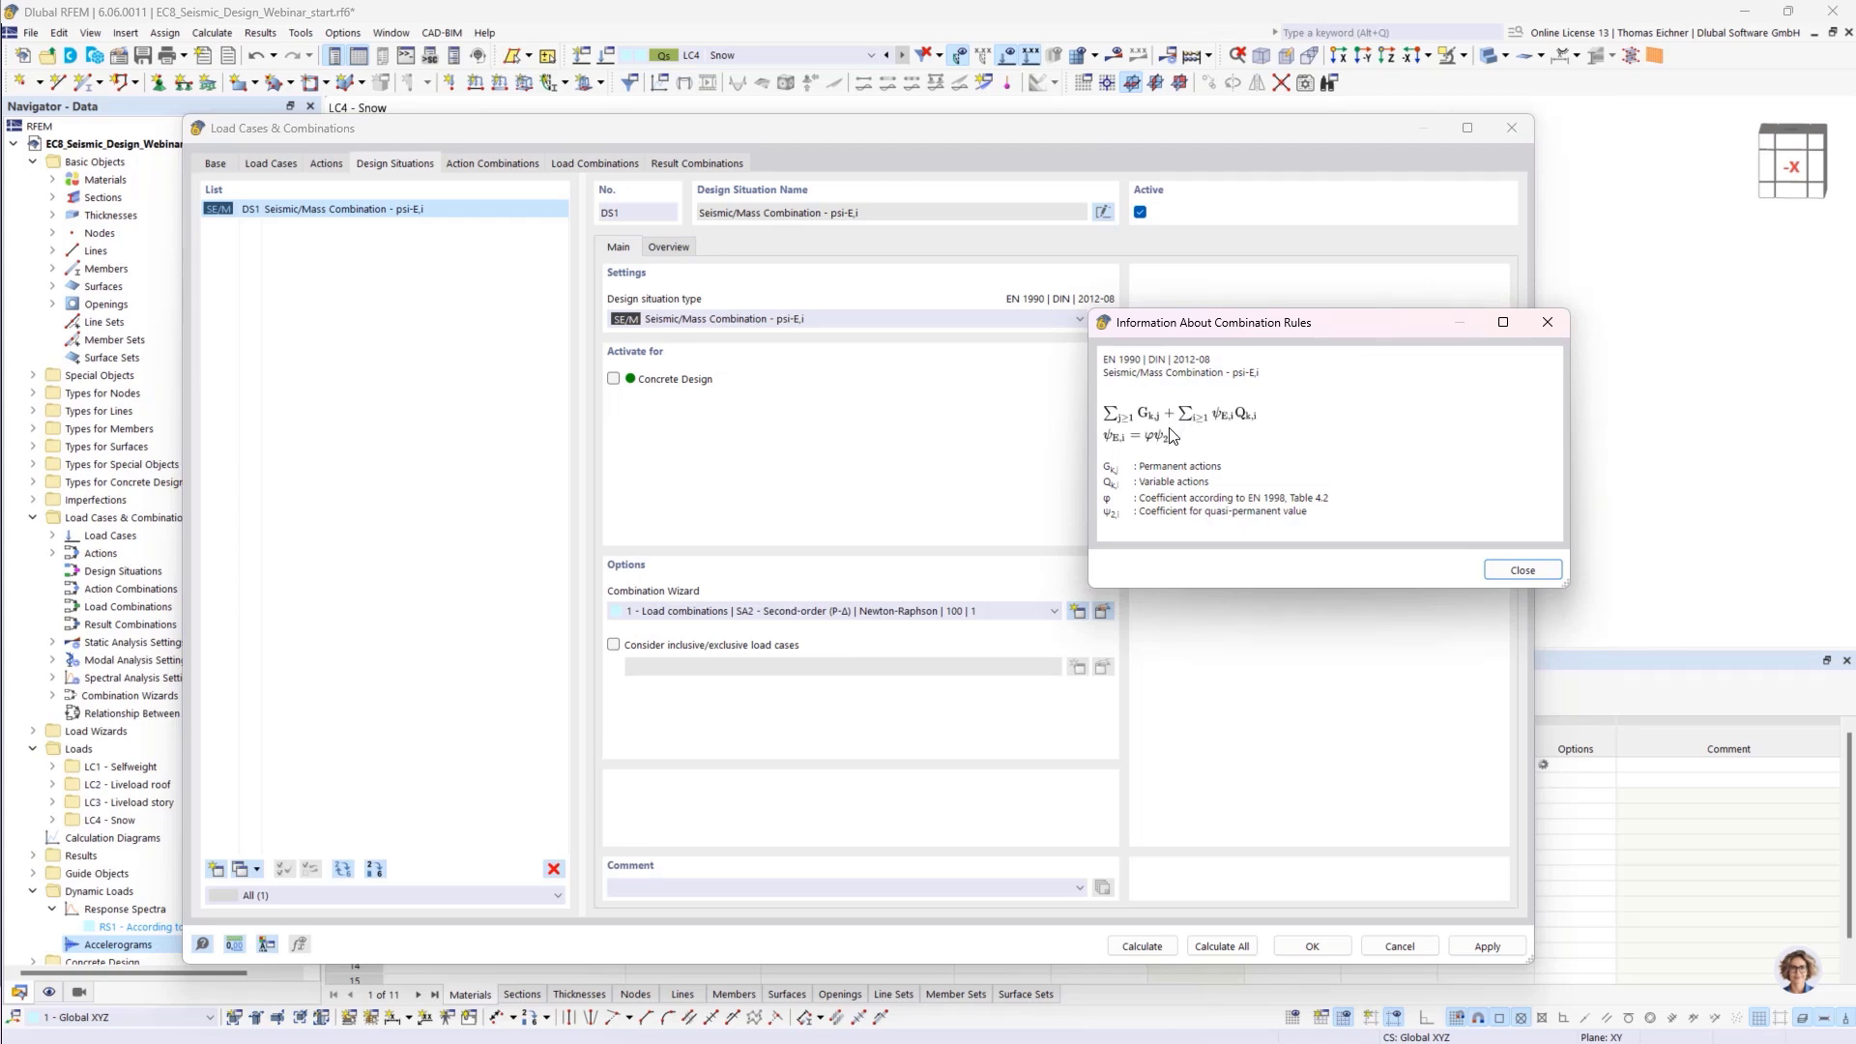
Close the combination rules information and review the load cases and factors assigned to load combination CO1
left_click(1556, 323)
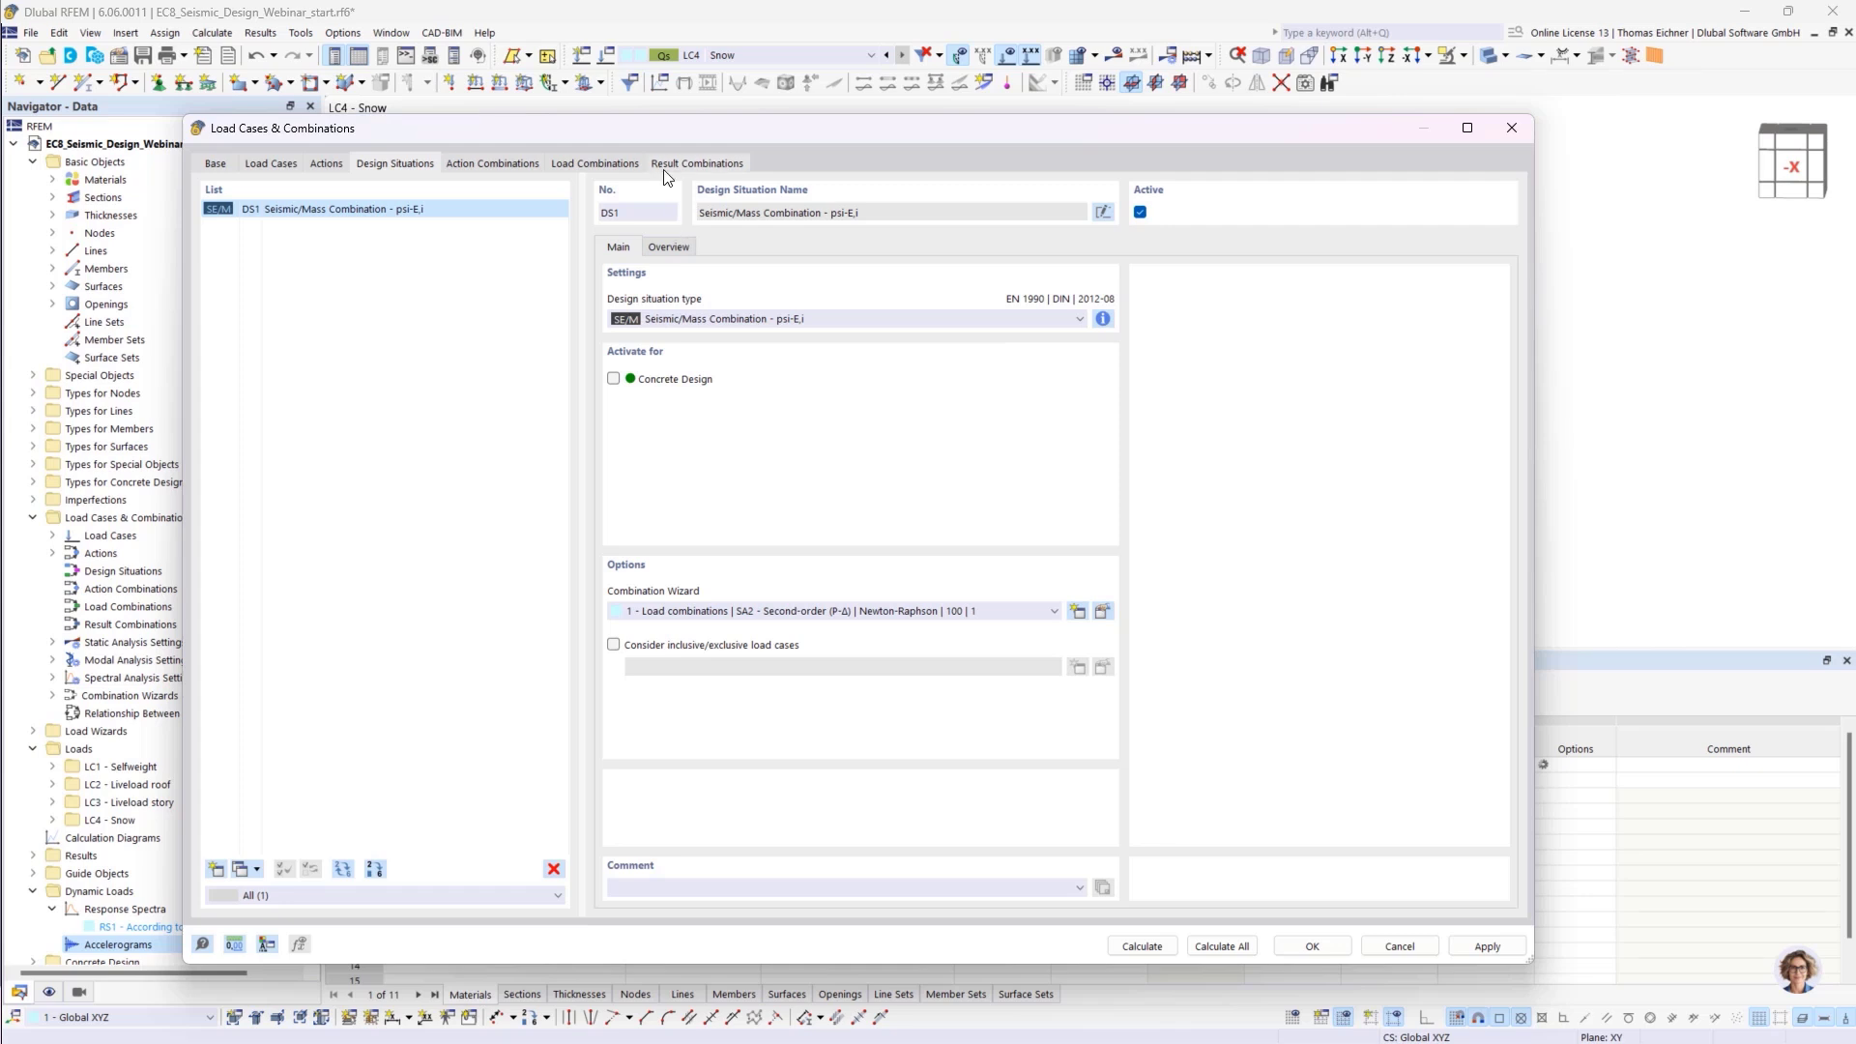
left_click(576, 164)
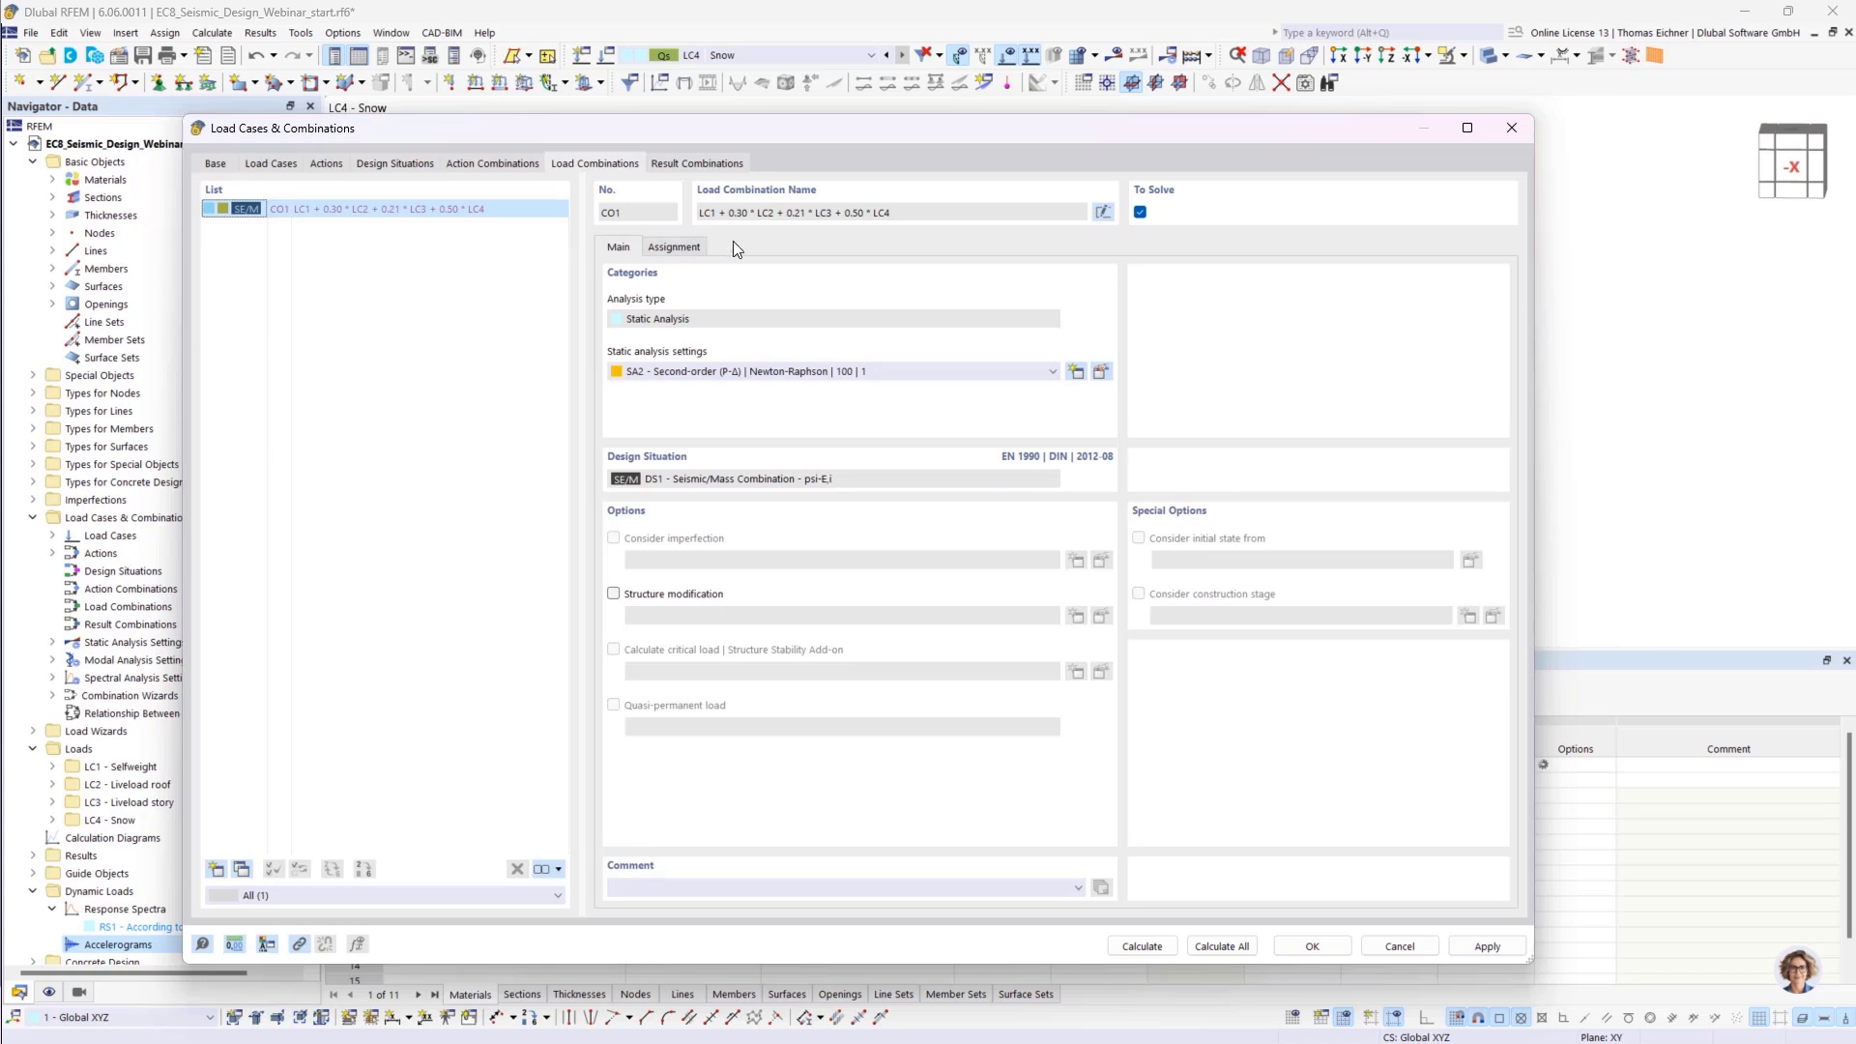
left_click(674, 246)
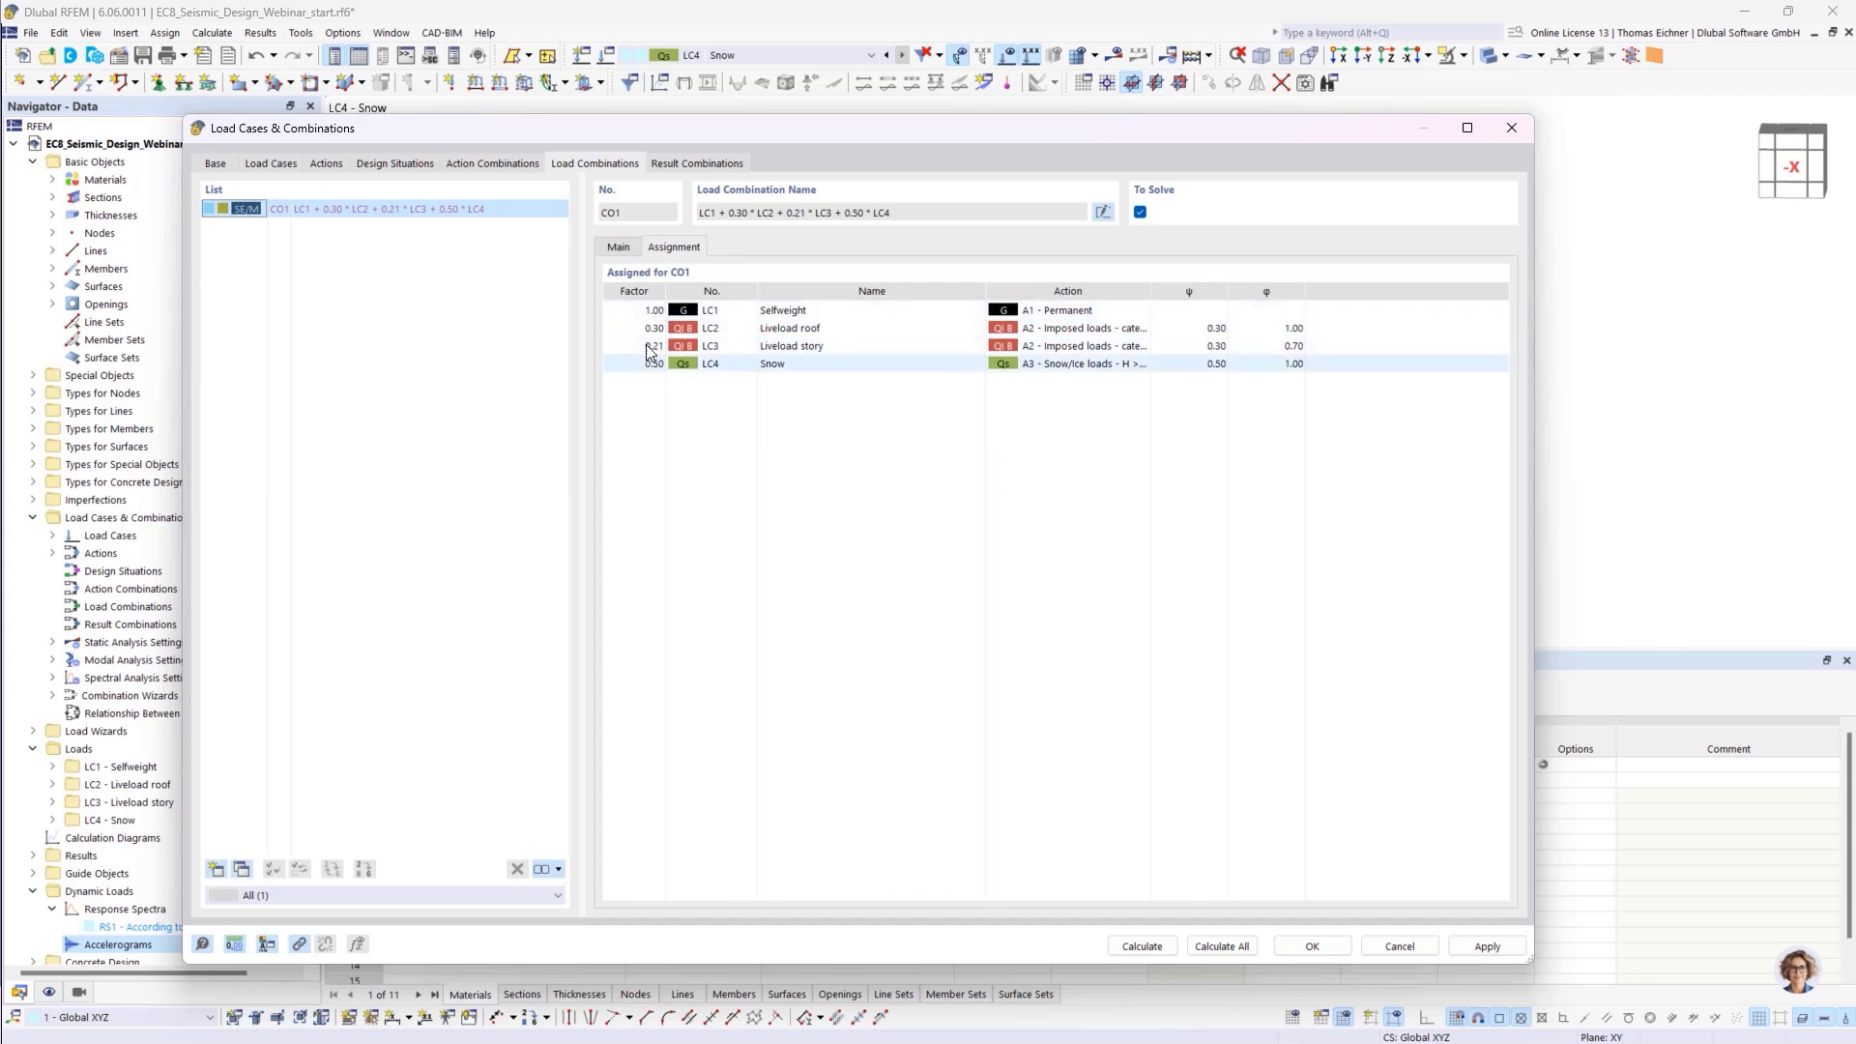
Create load case LC5 with analysis type Modal Analysis, importing masses only from load combination CO1
left_click(269, 163)
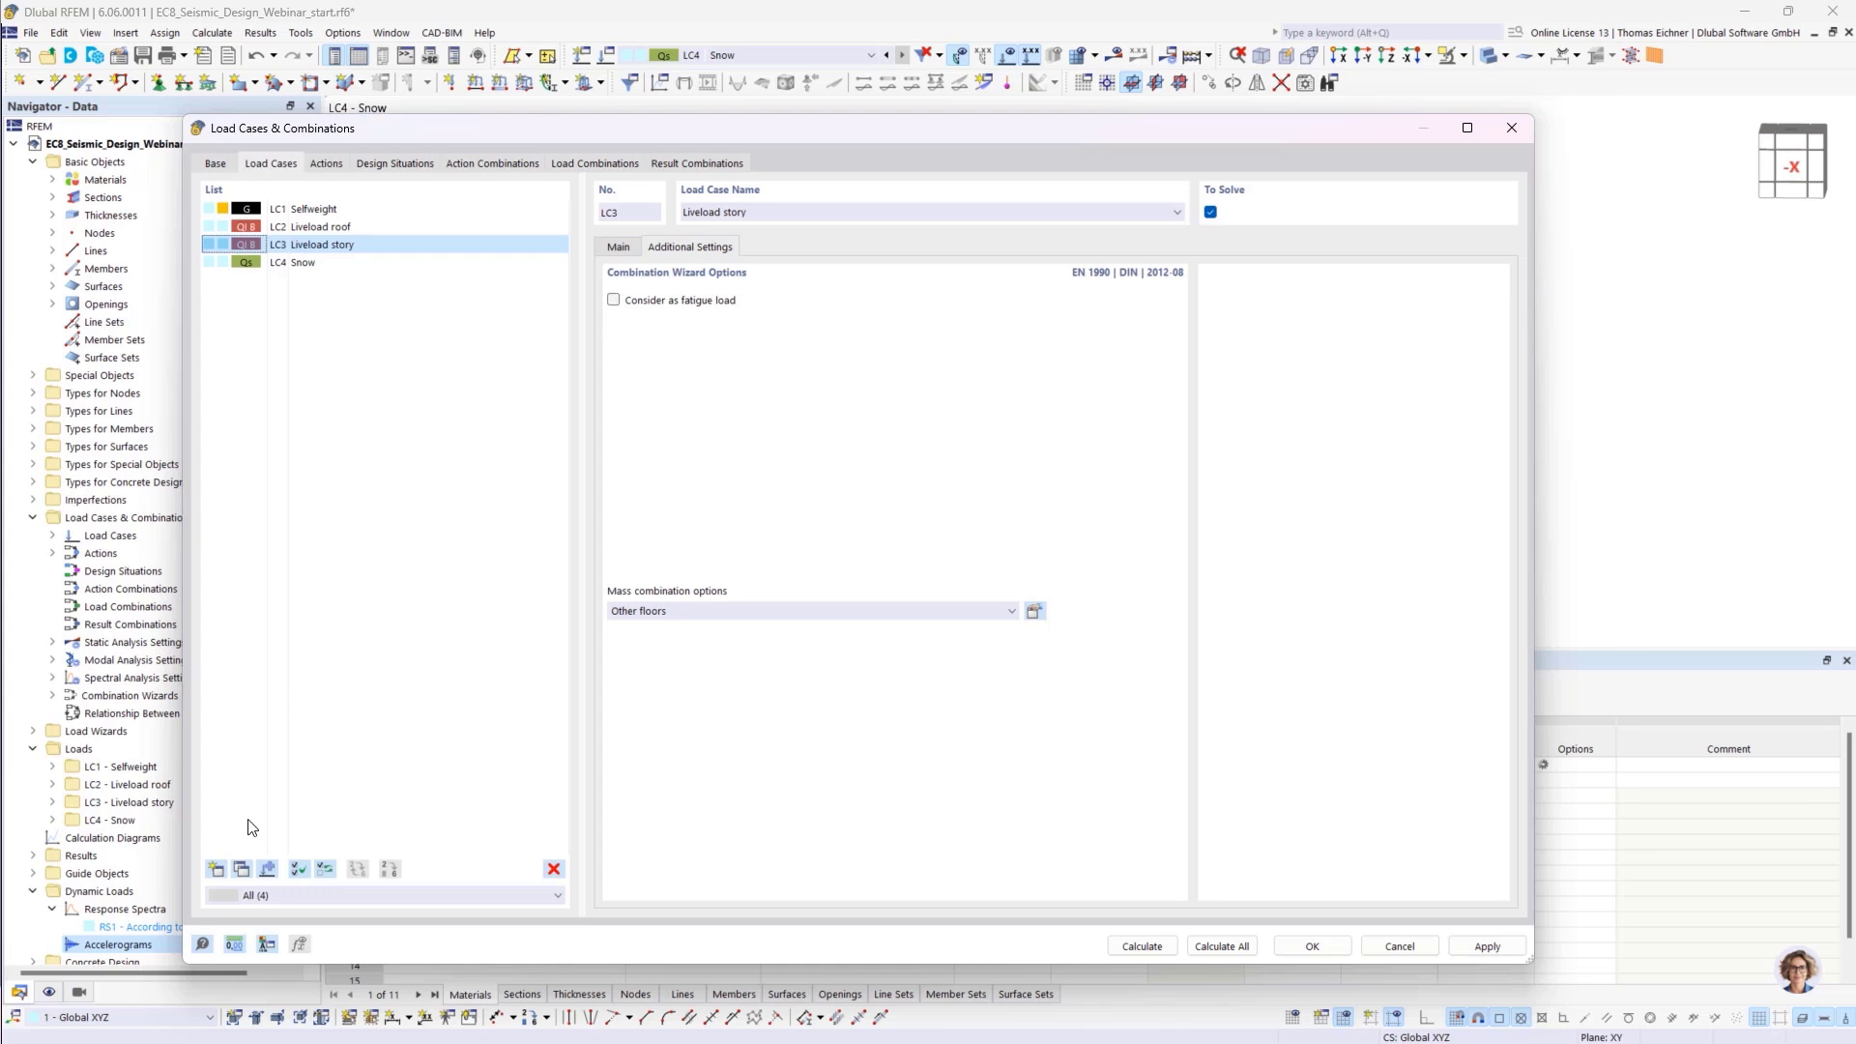
left_click(215, 869)
left_click(672, 323)
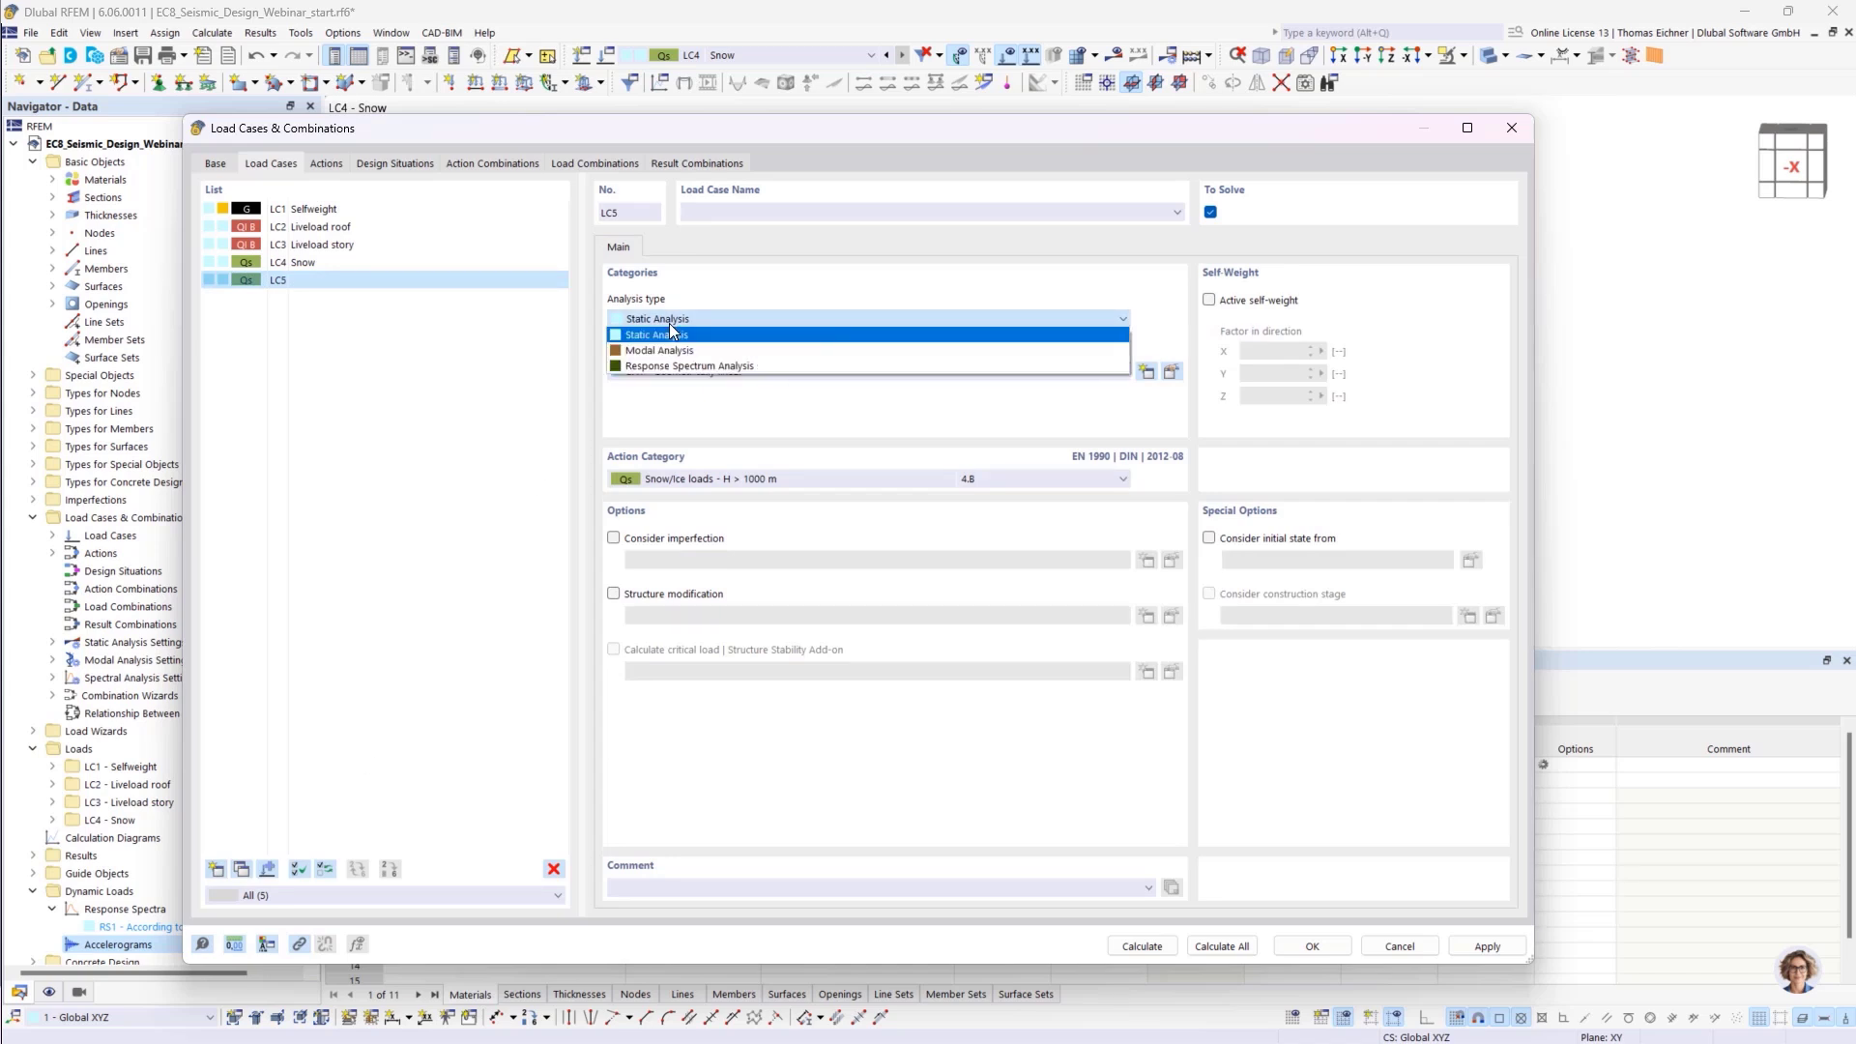
left_click(733, 351)
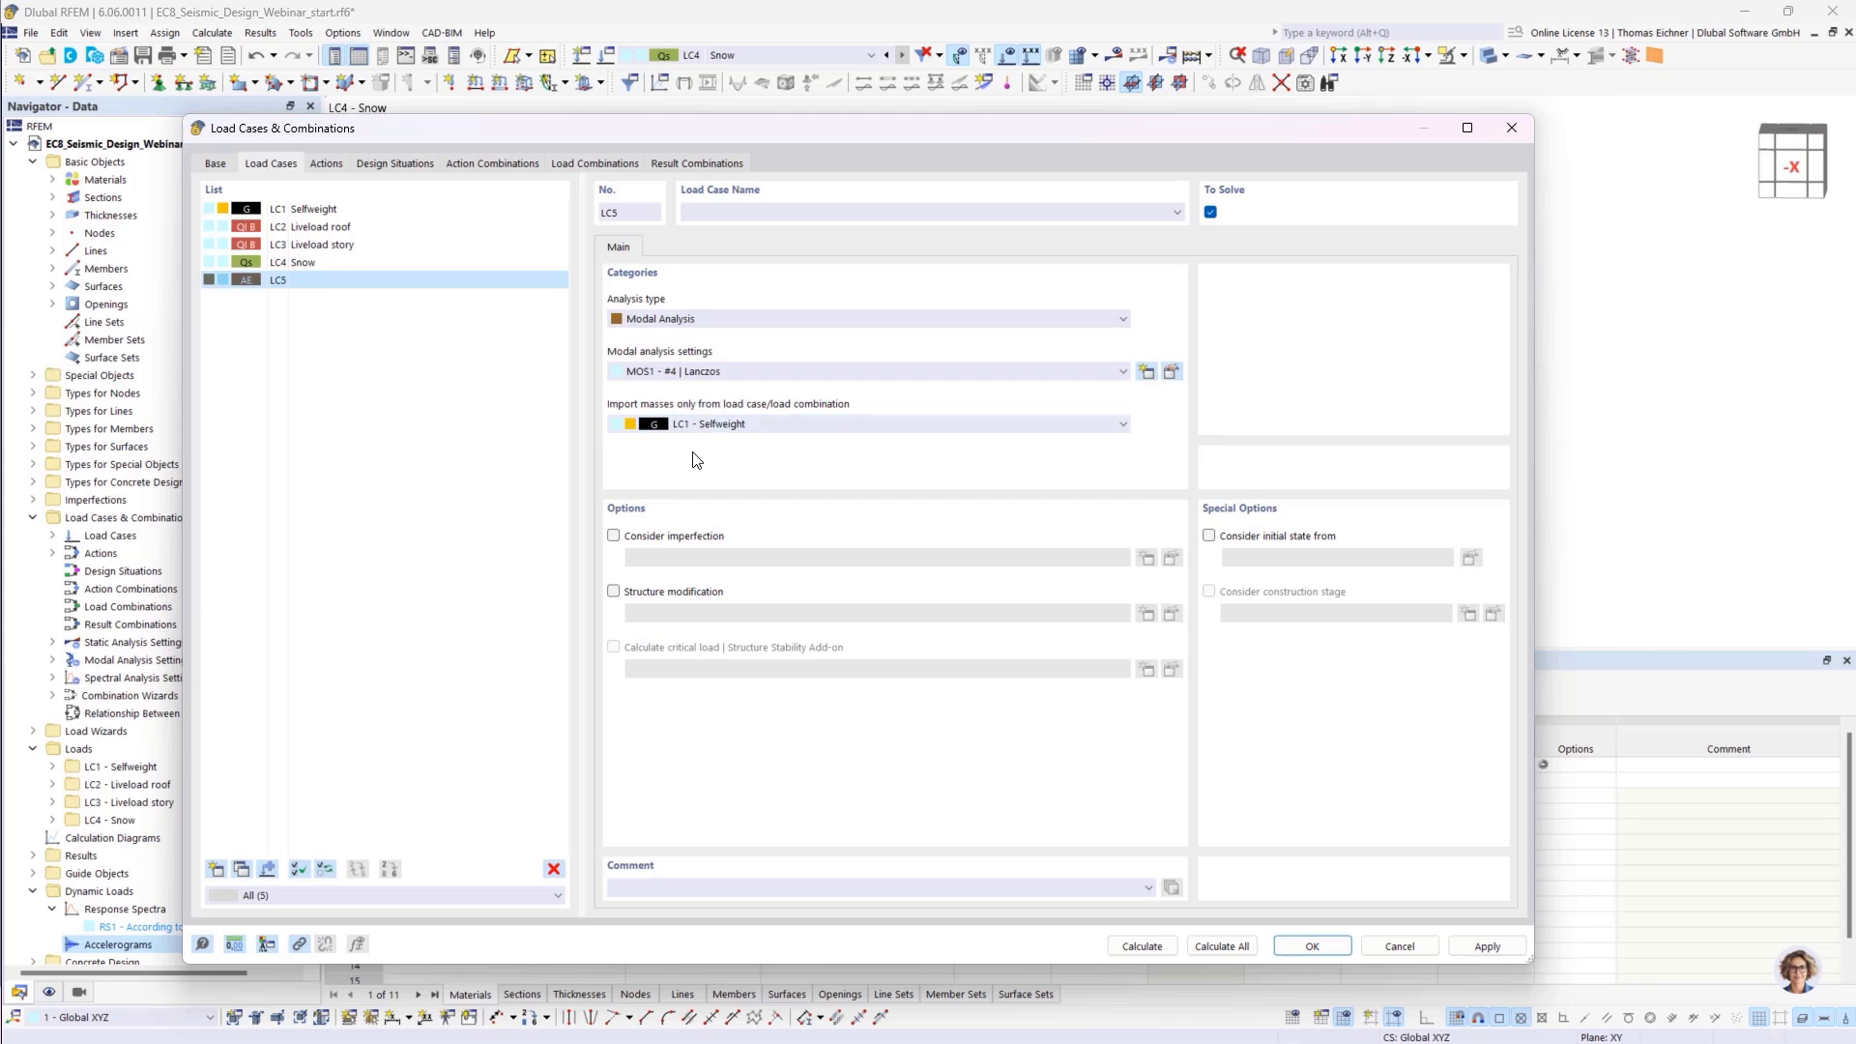
left_click(720, 425)
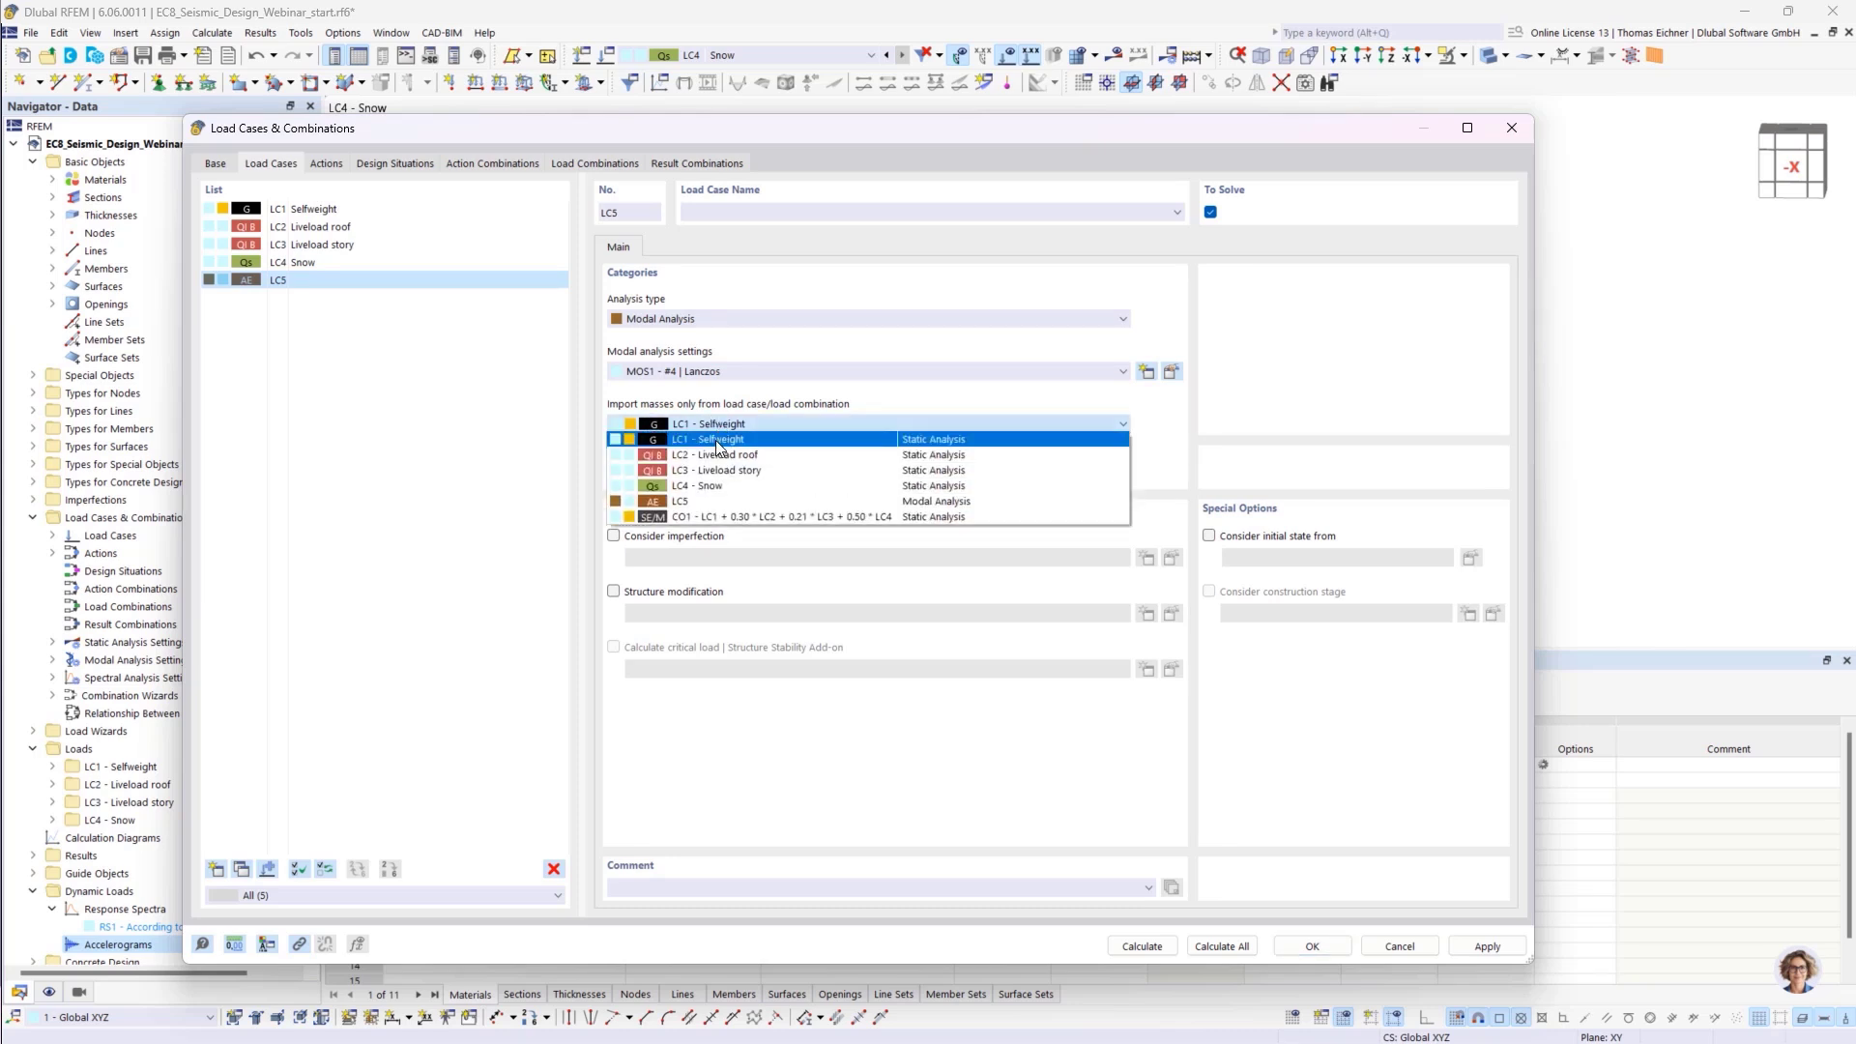
left_click(705, 519)
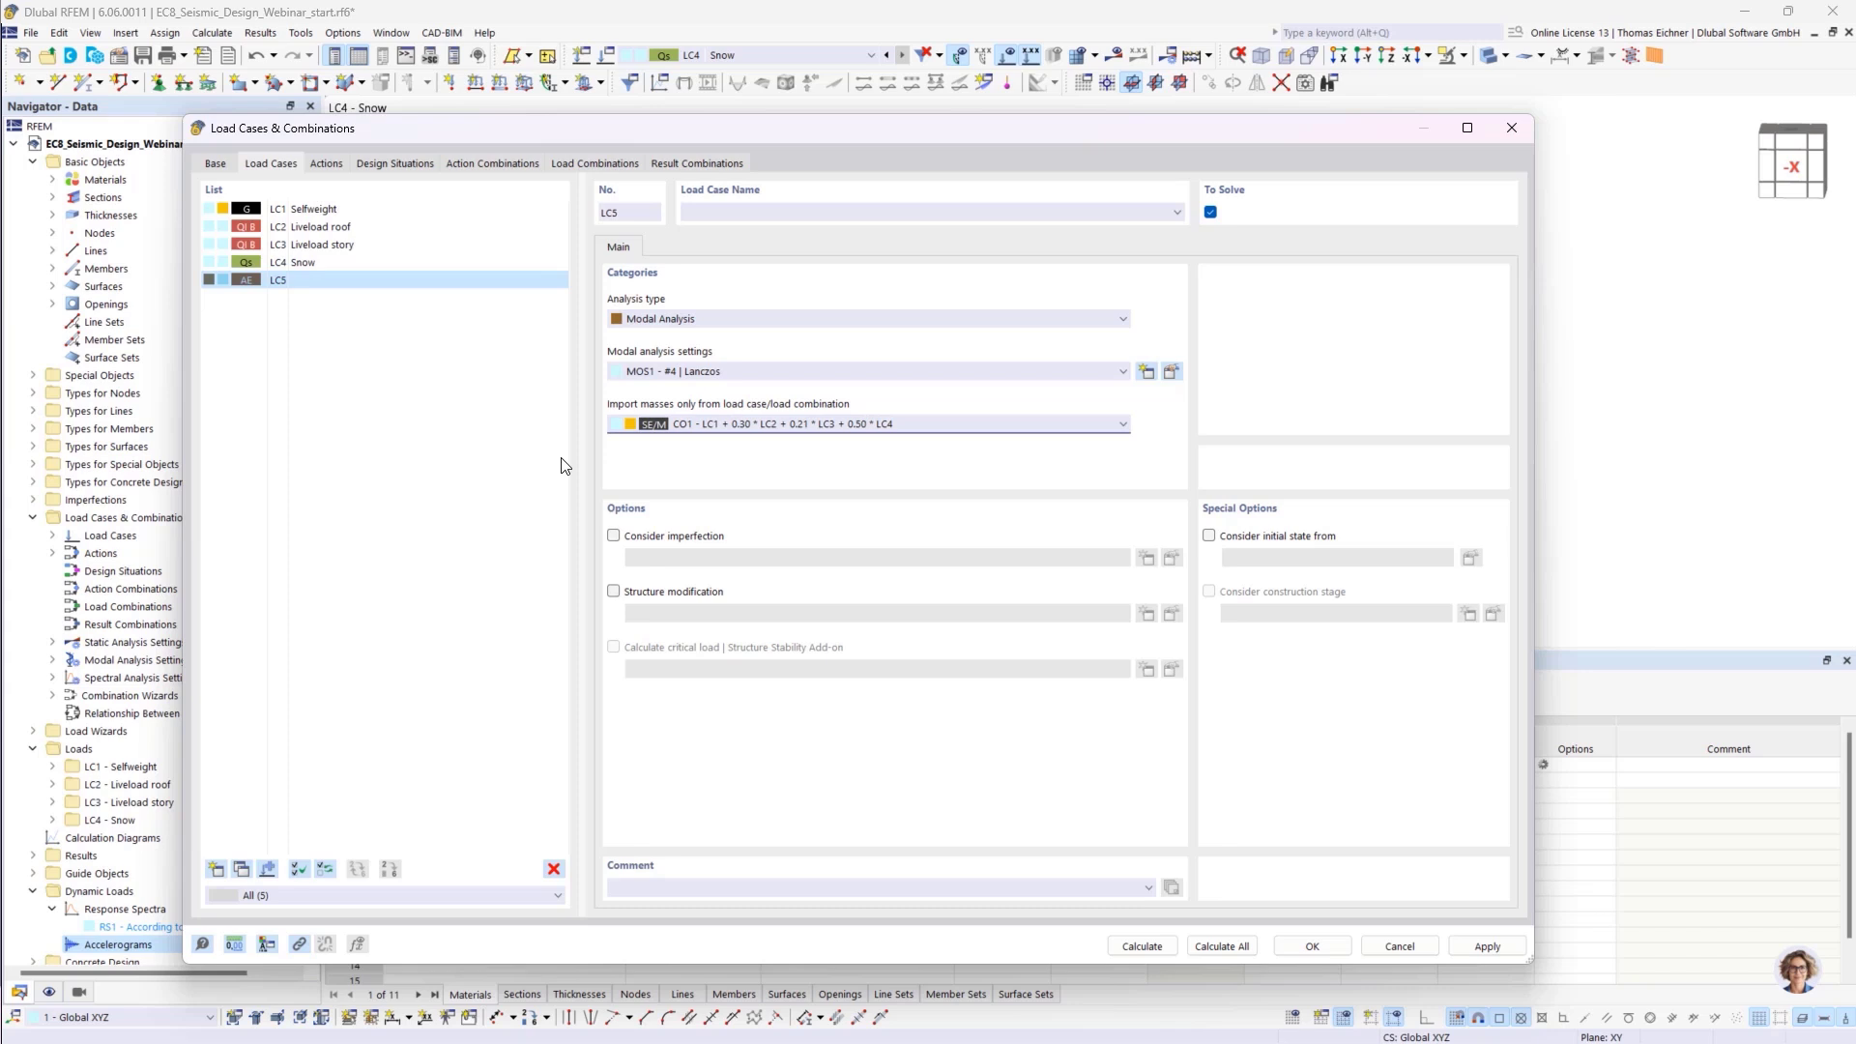
Edit modal analysis settings MOS1 to determine modes automatically by effective modal mass factors, solving with Root of characteristic polynomial
left_click(825, 375)
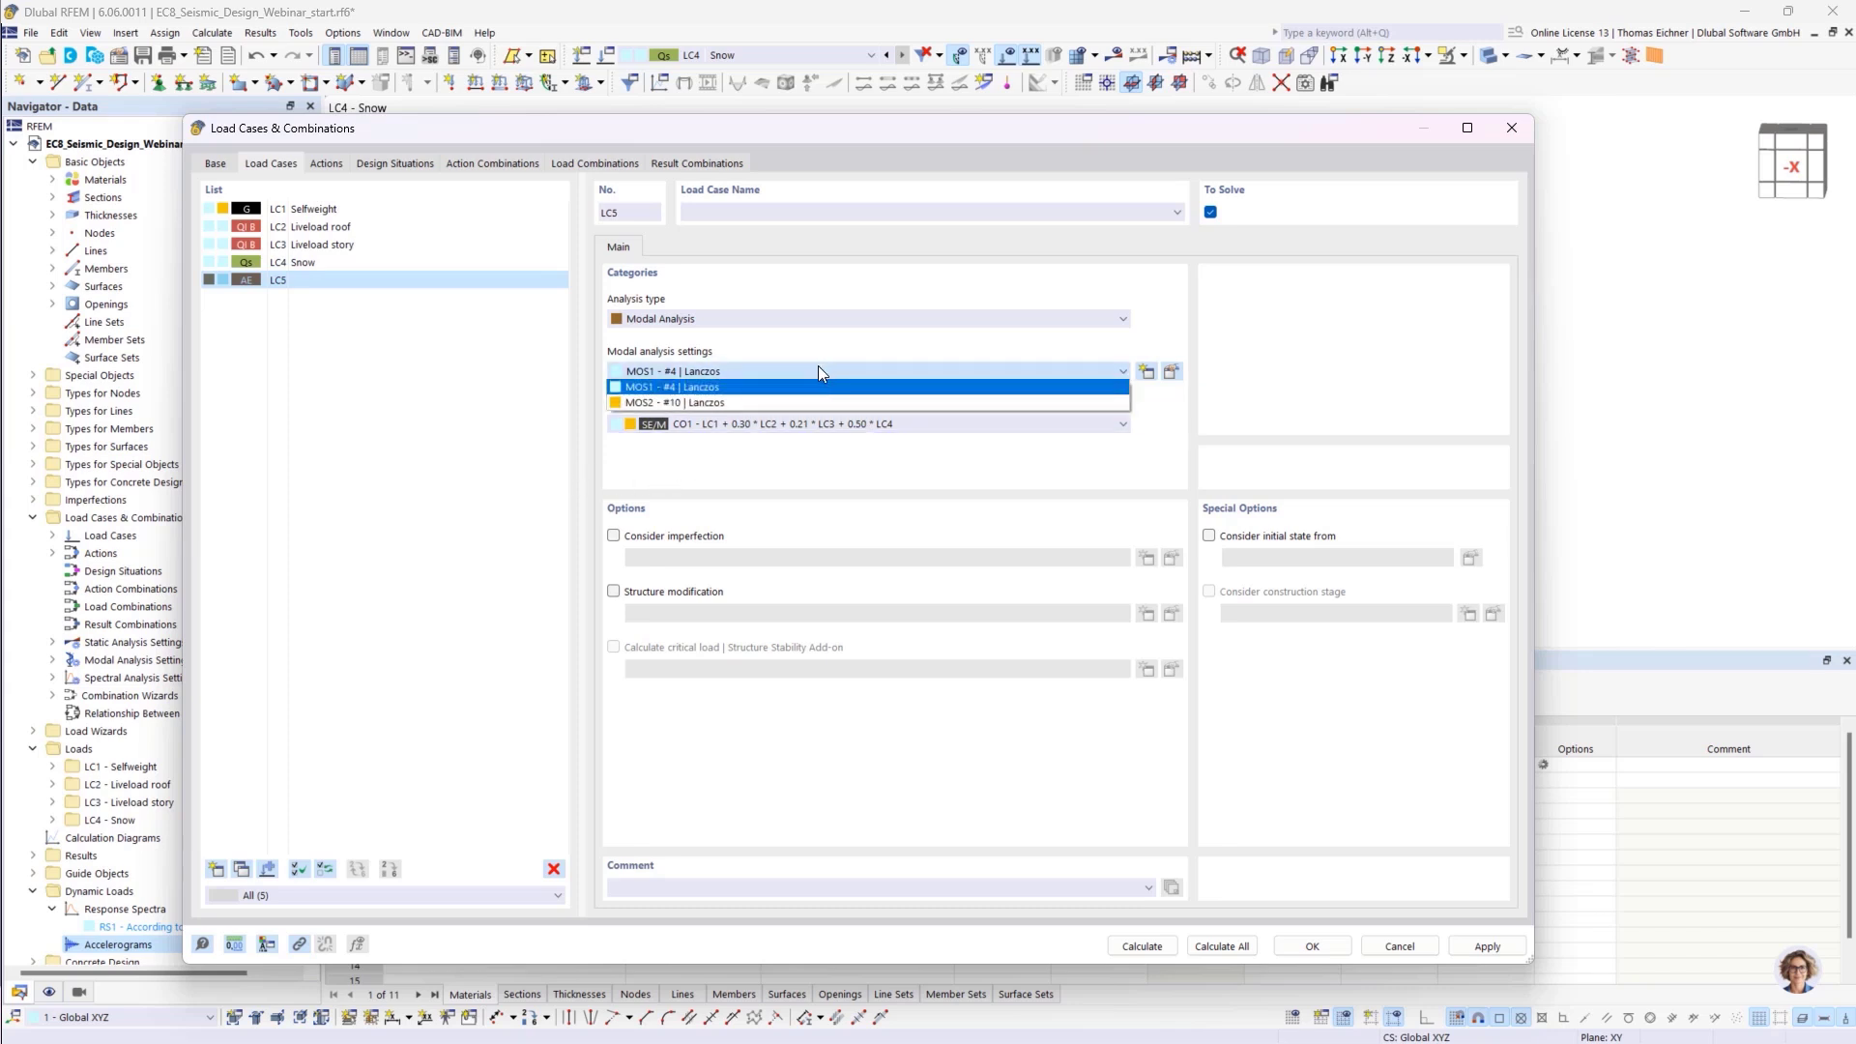
left_click(818, 367)
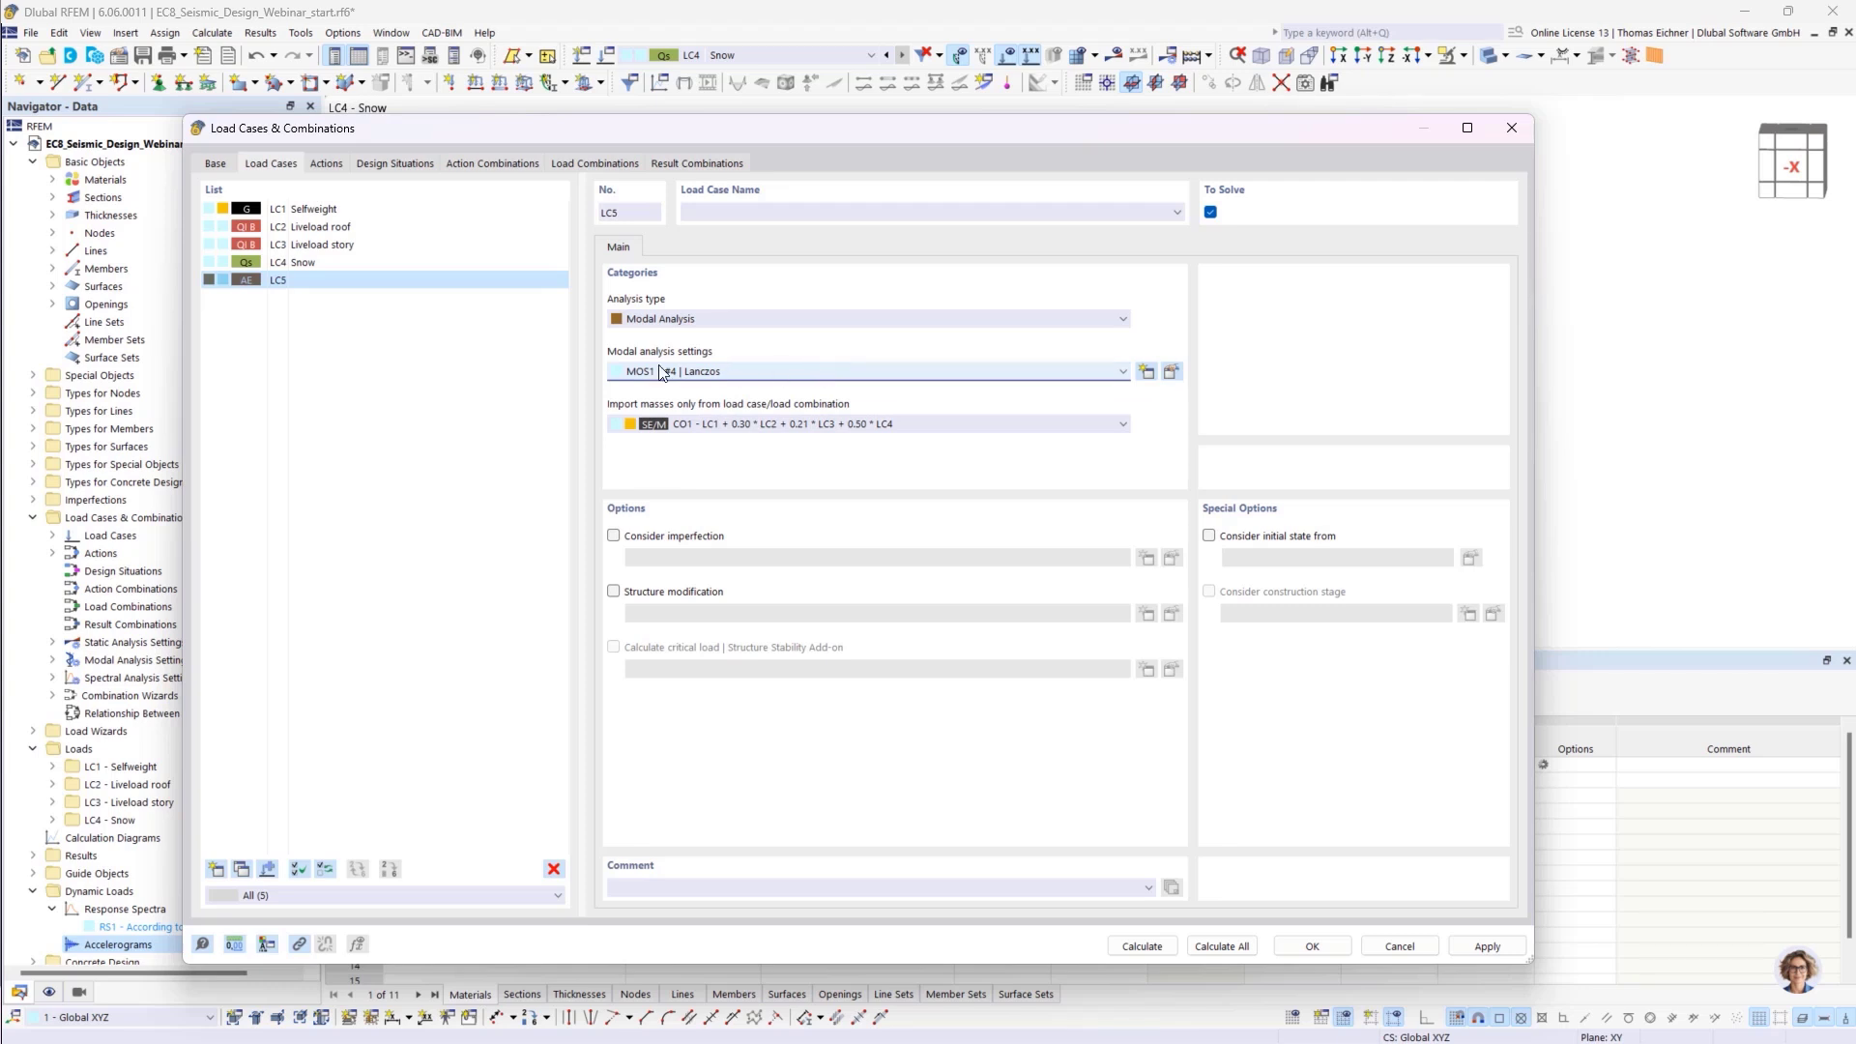
left_click(1171, 372)
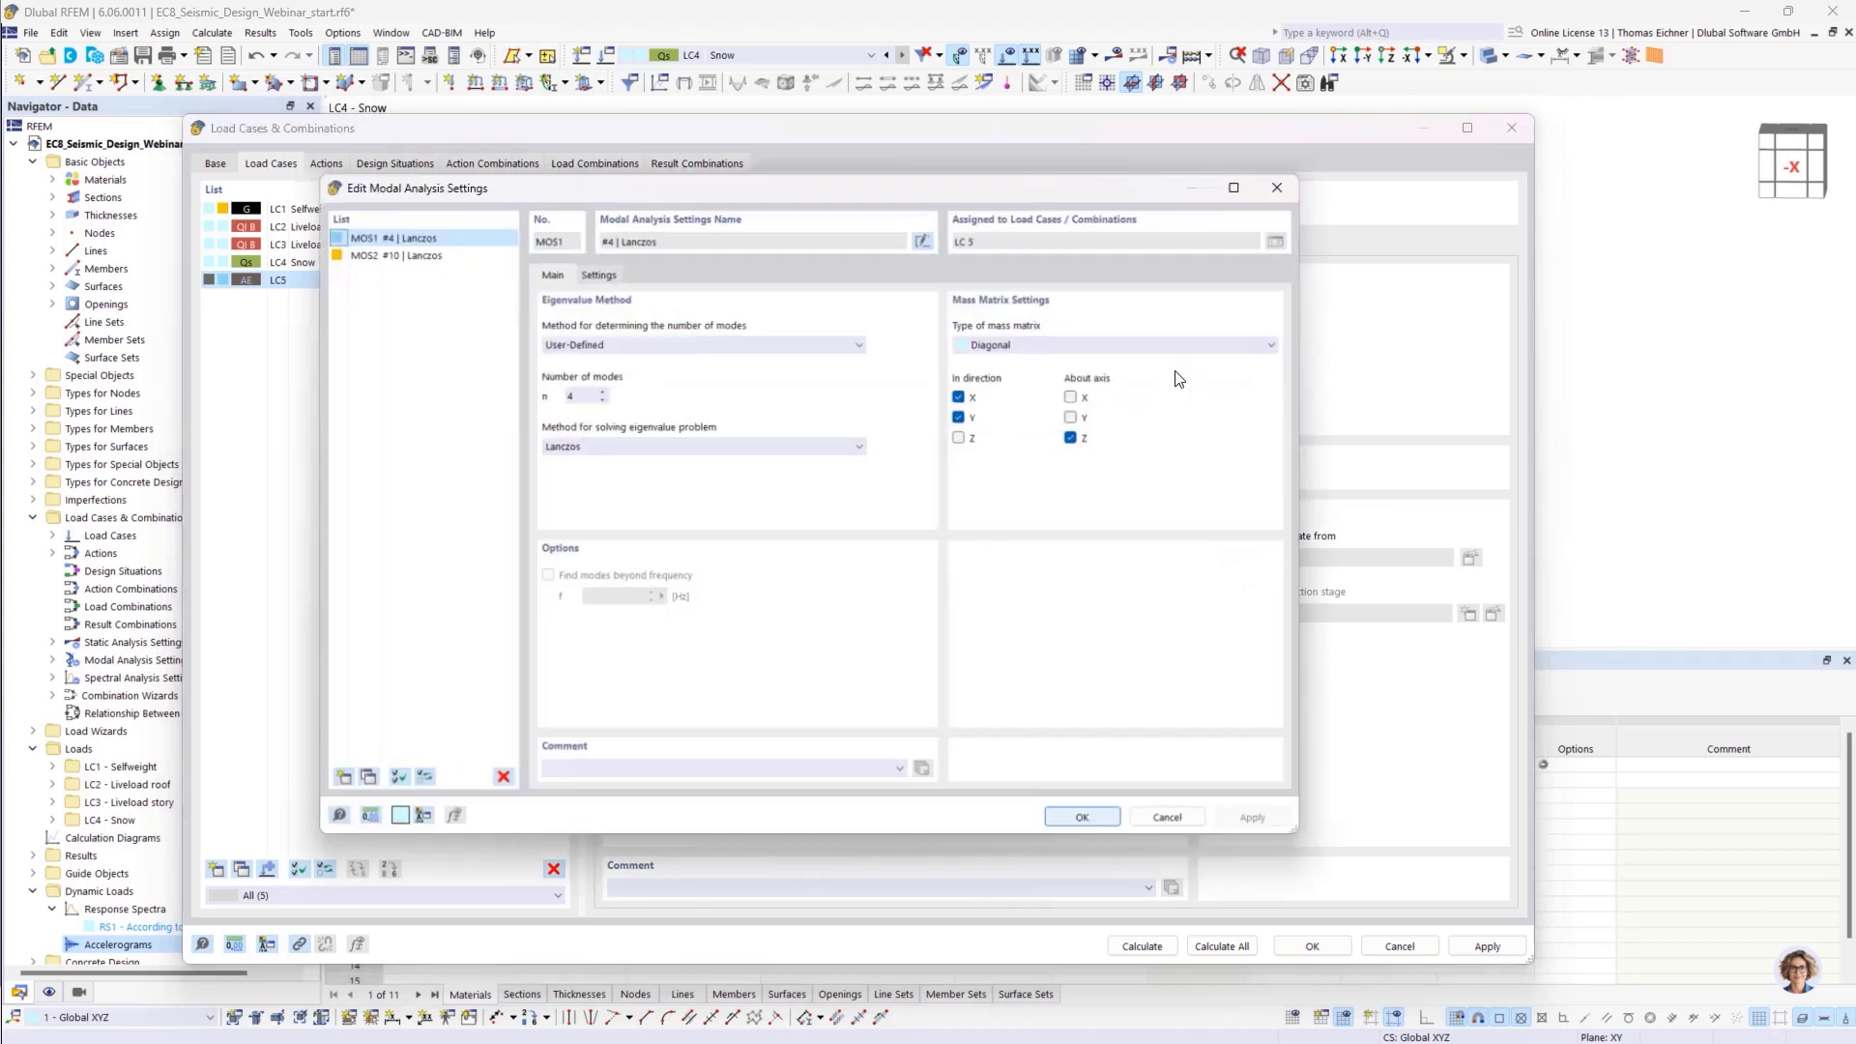
left_click_drag(834, 183, 888, 203)
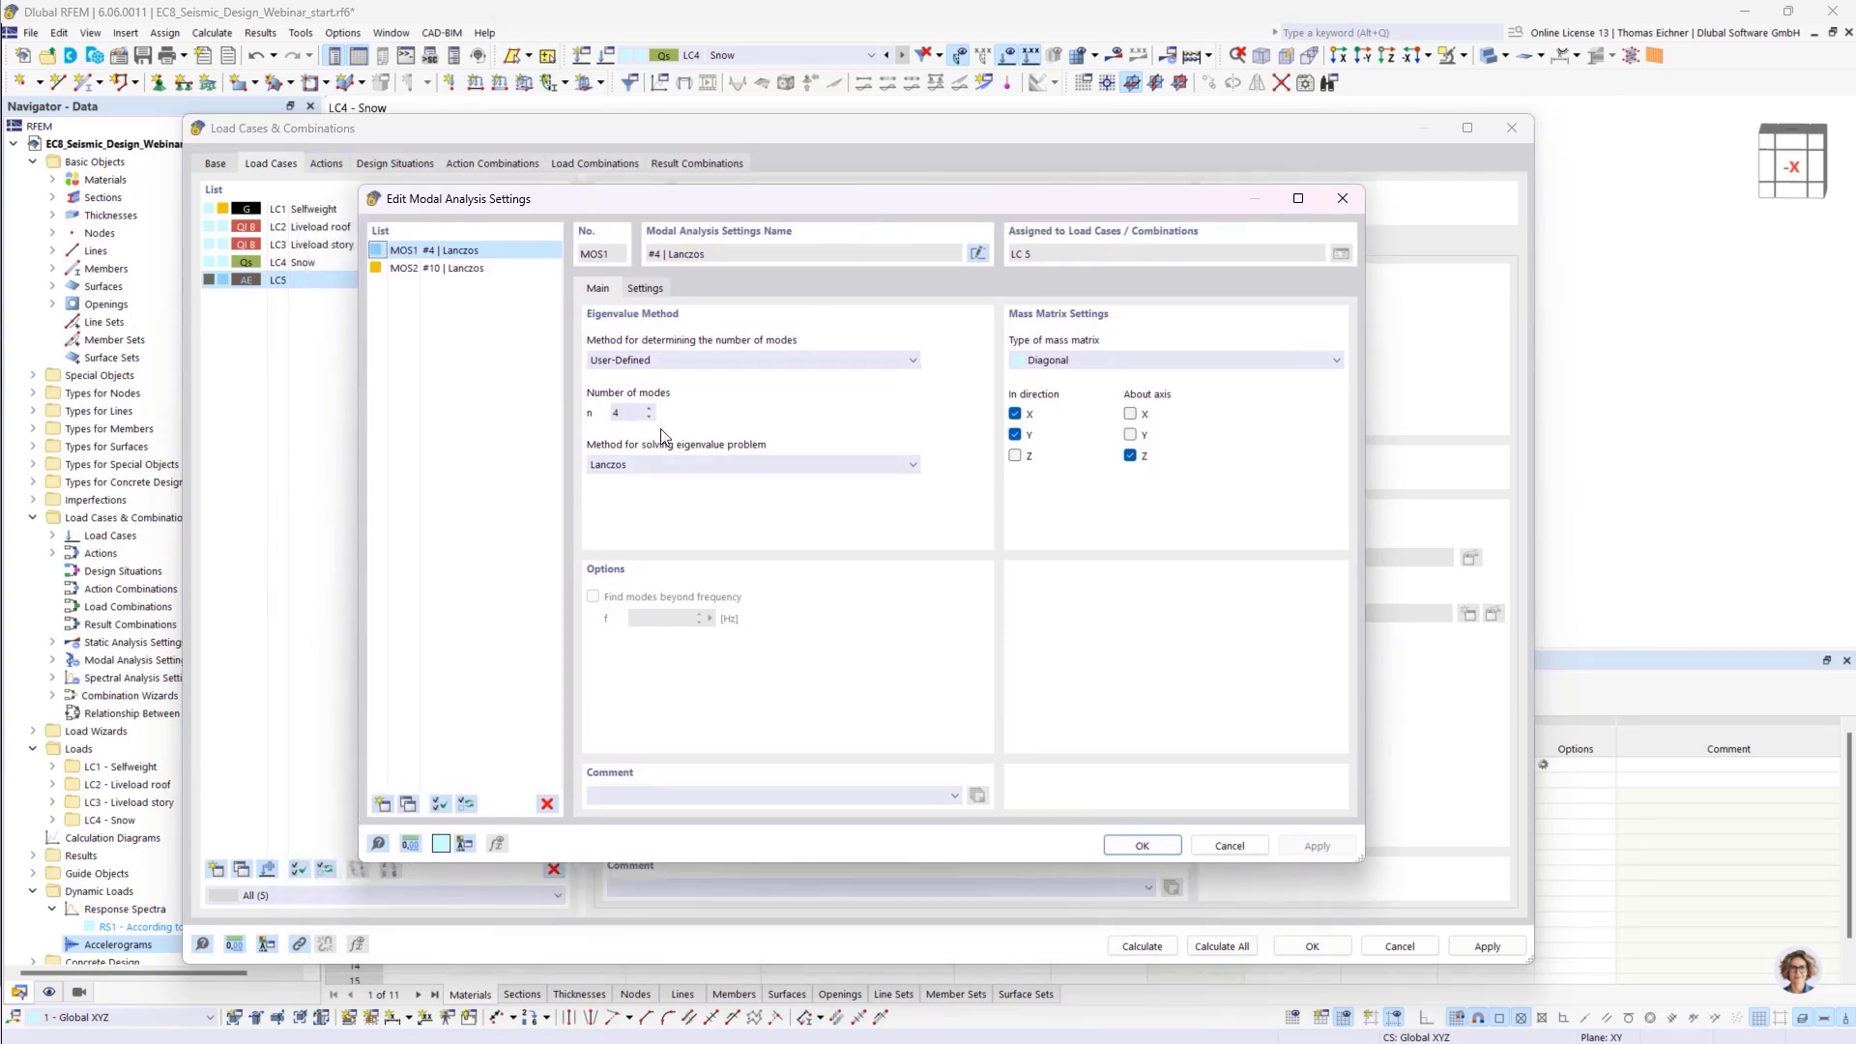
left_click(626, 417)
left_click(698, 362)
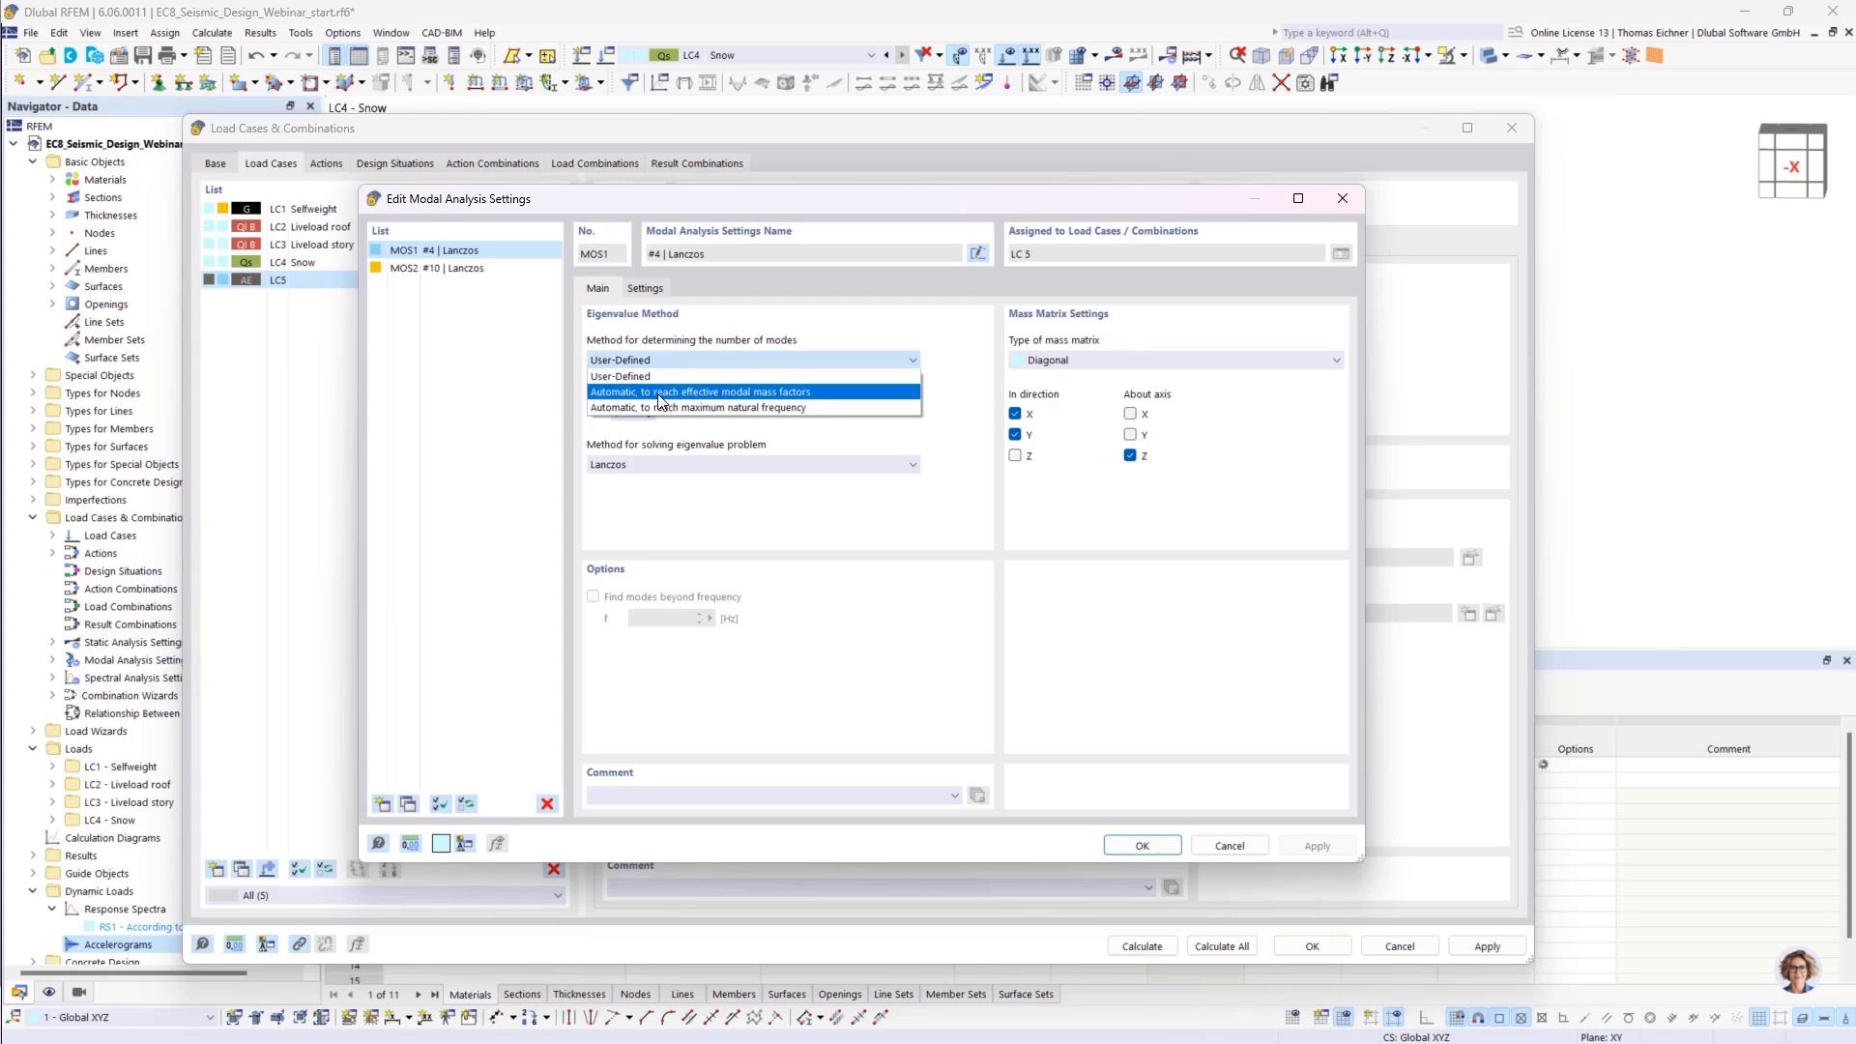
left_click(660, 395)
double_click(626, 413)
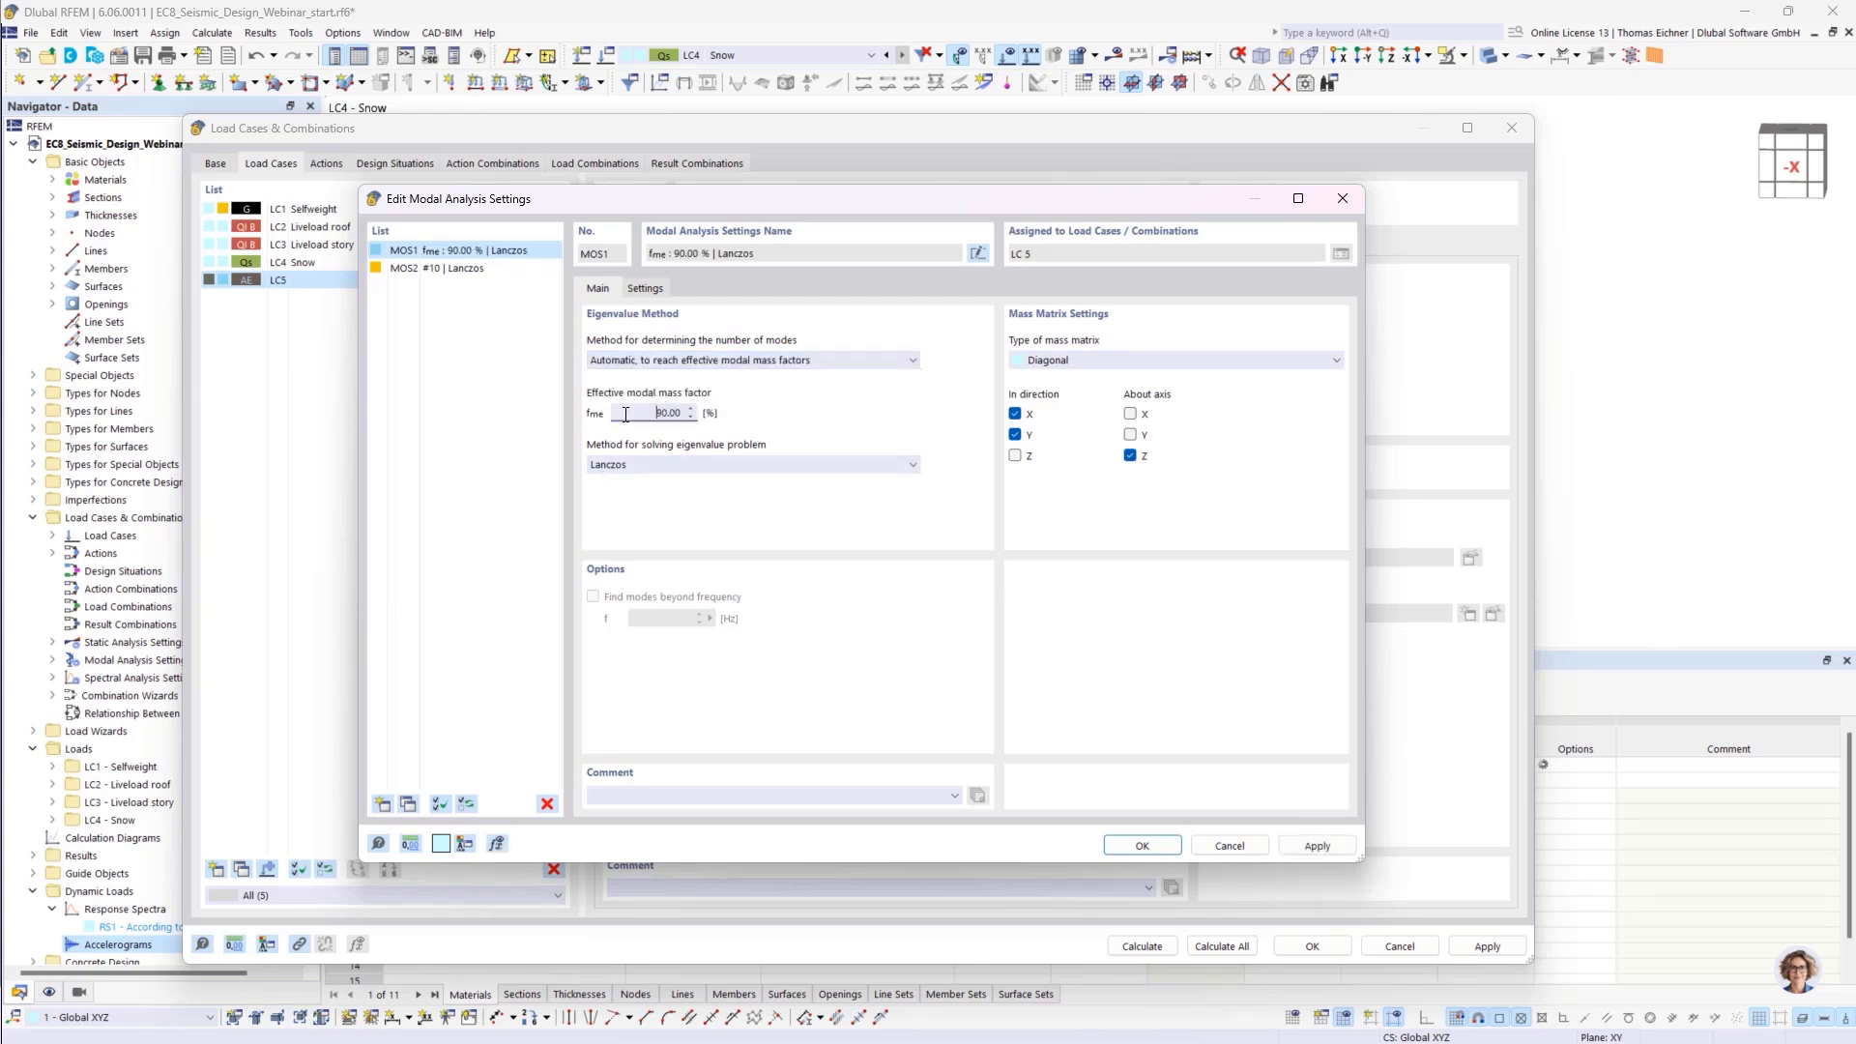
left_click(661, 464)
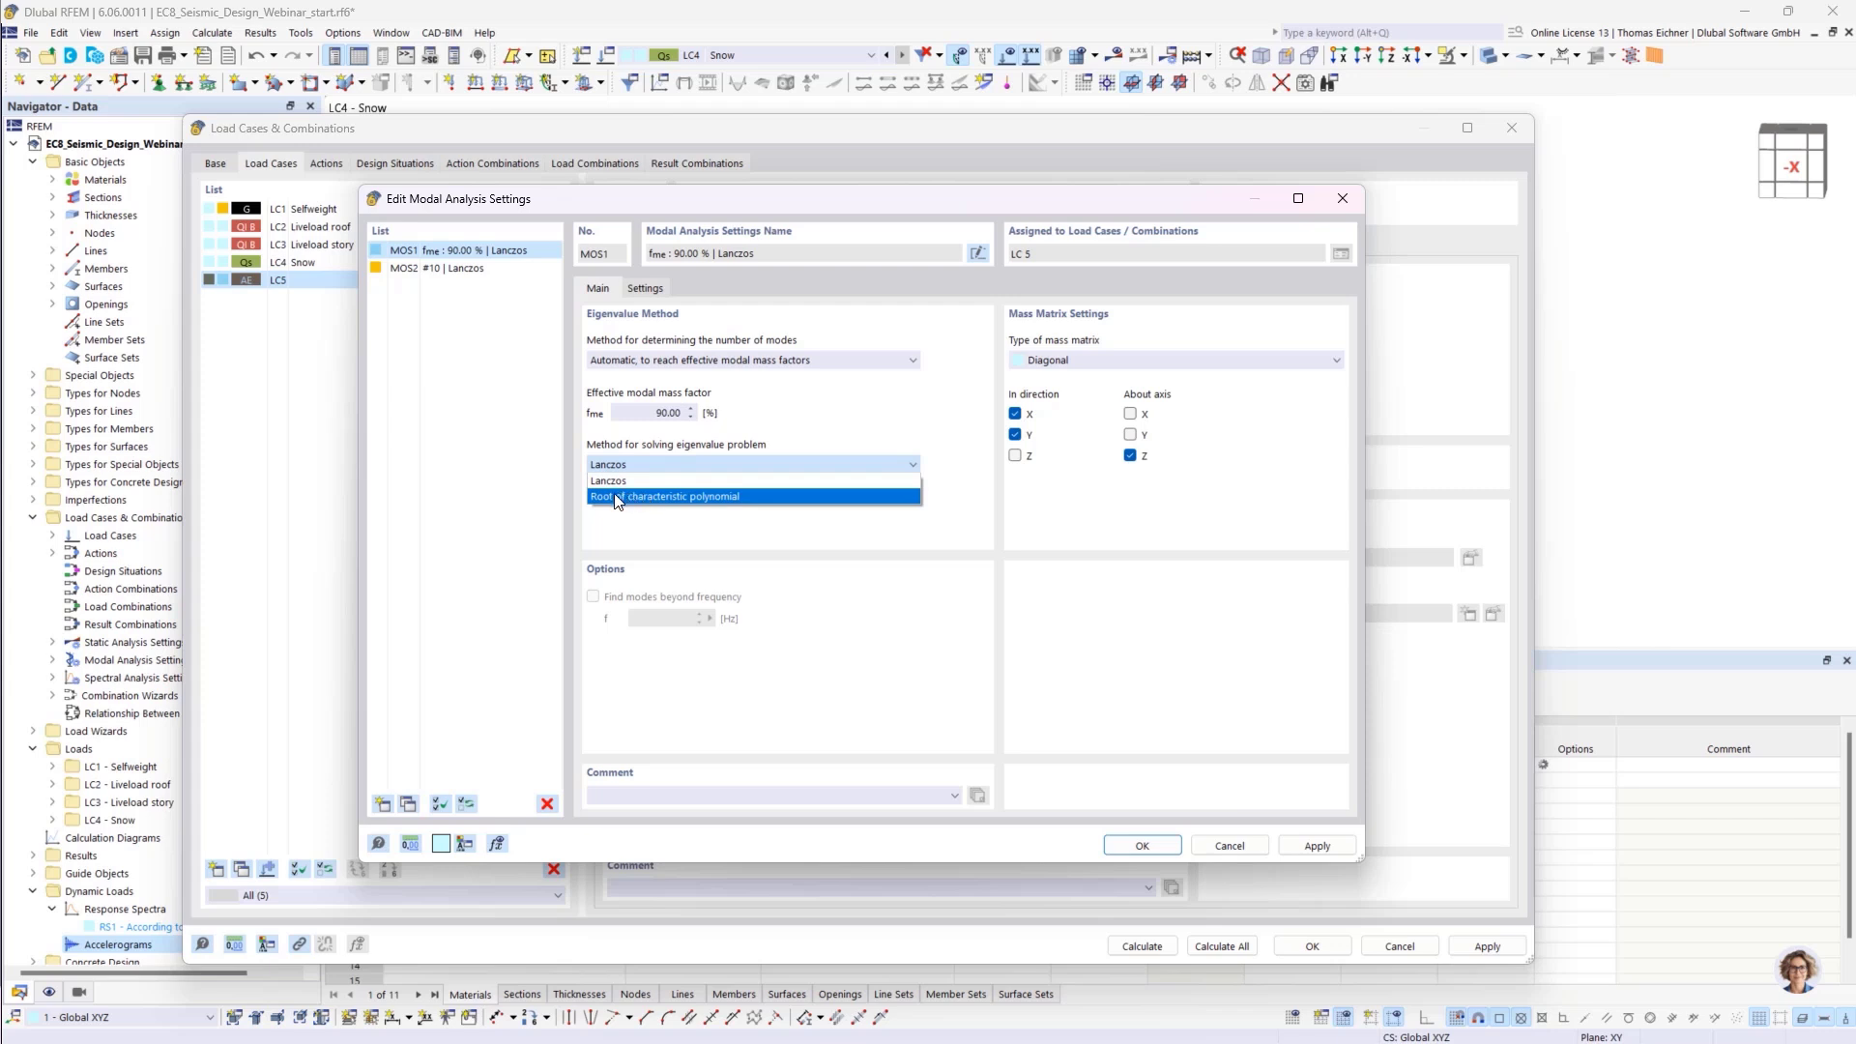
left_click(778, 497)
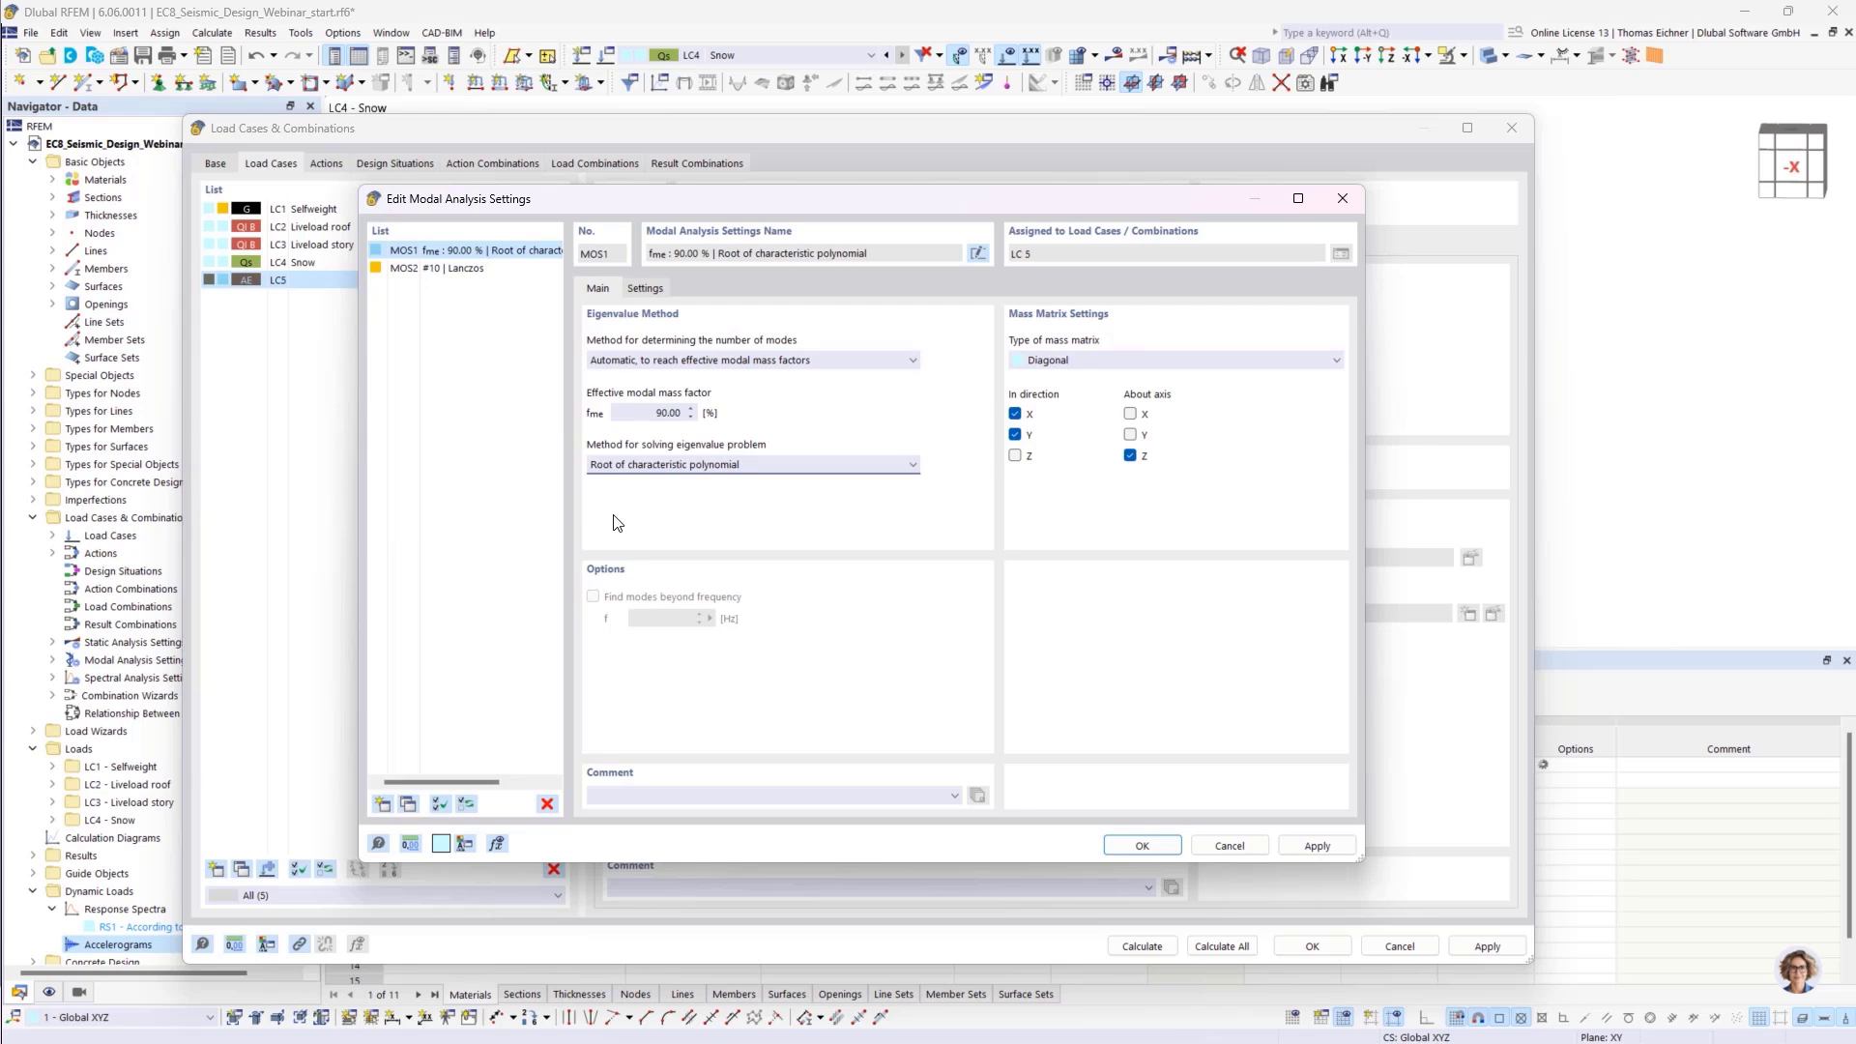
Set Neglect Masses to User-Defined in MOS1 and add an entry with object type Surface
left_click(641, 290)
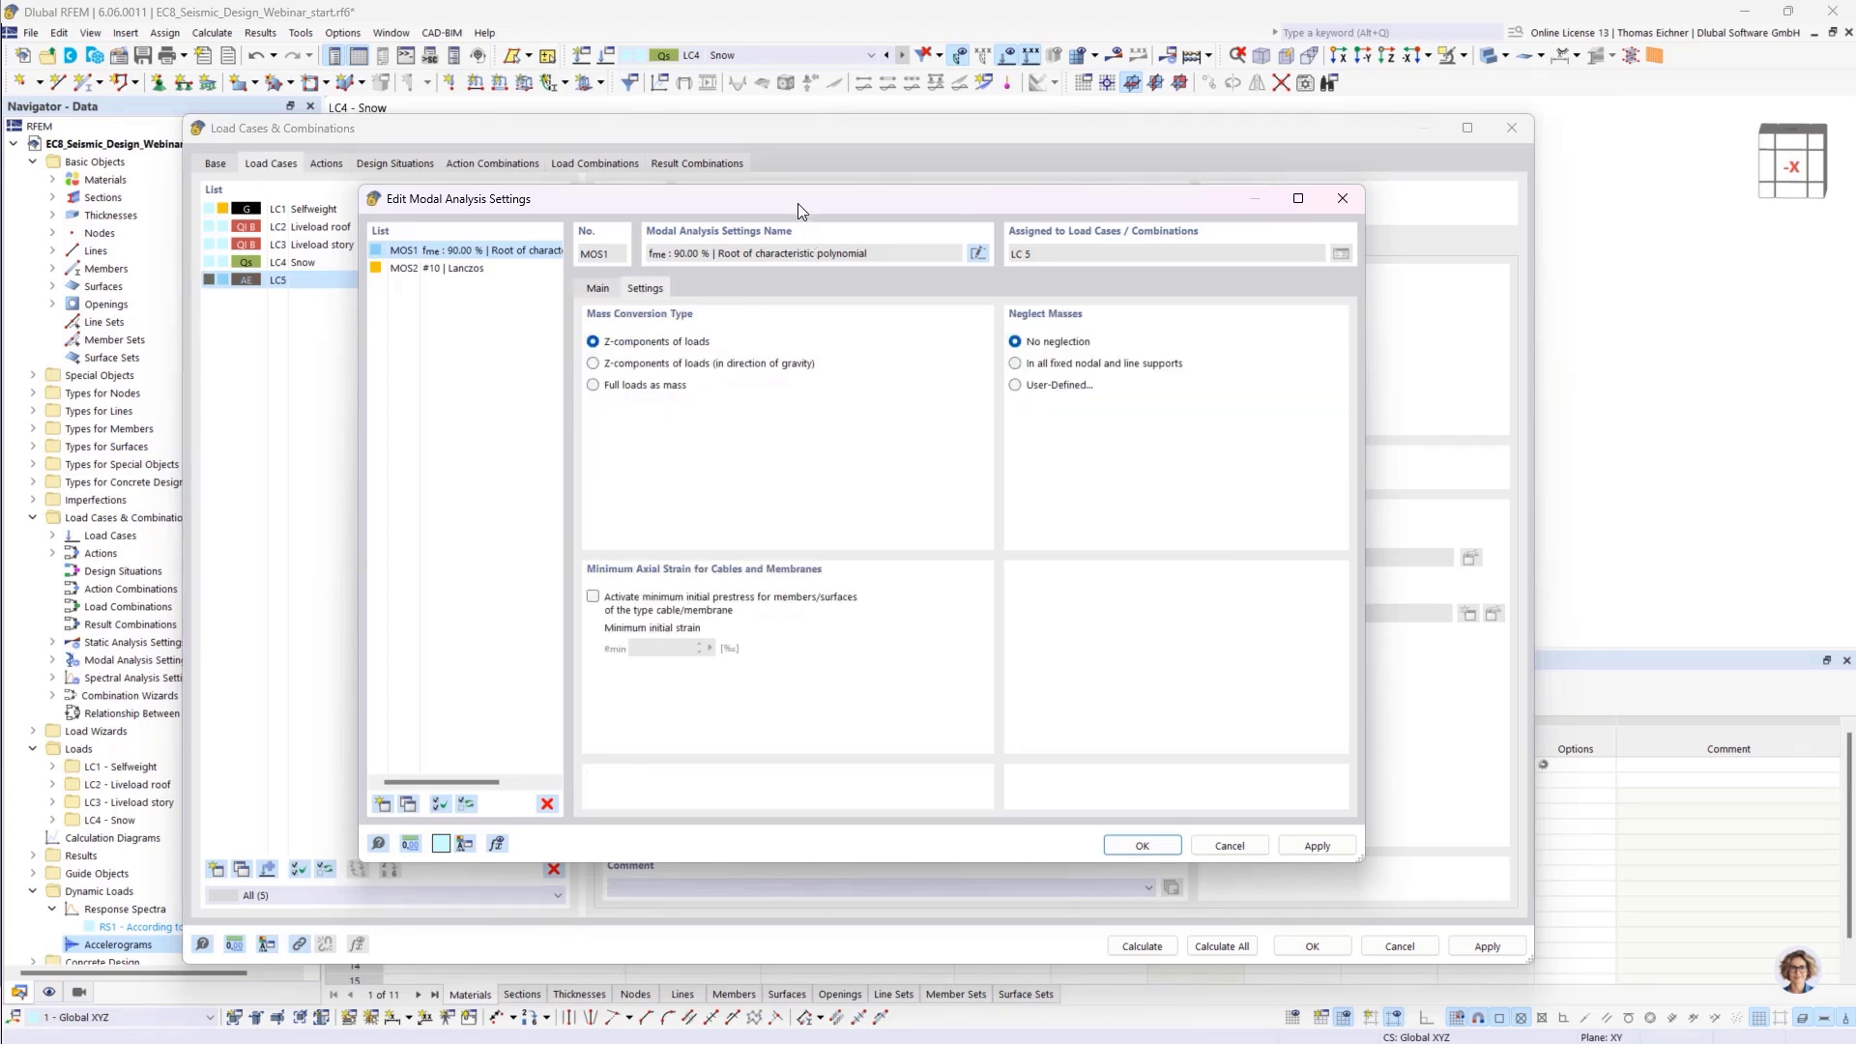
mouse_move(798, 211)
left_mouse_down()
mouse_move(667, 241)
mouse_move(840, 280)
mouse_move(755, 241)
mouse_move(779, 215)
left_mouse_up()
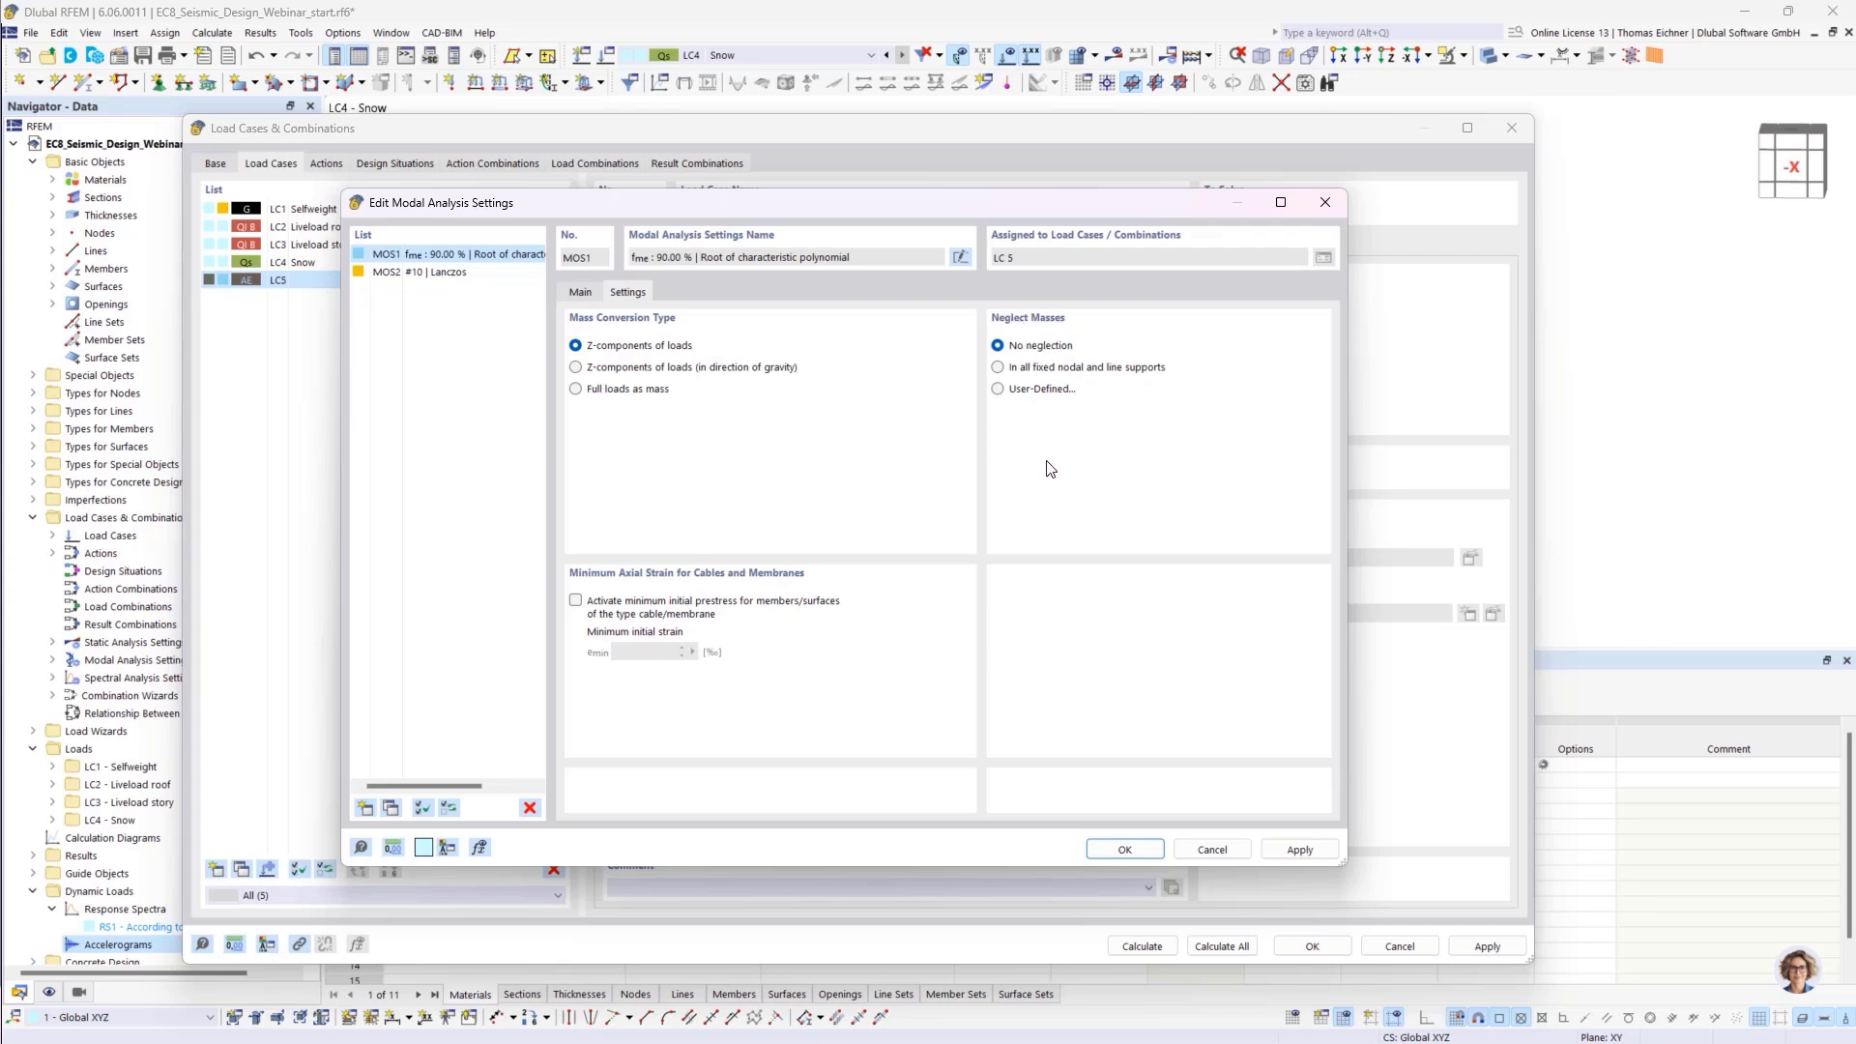
left_click(999, 392)
left_click(669, 292)
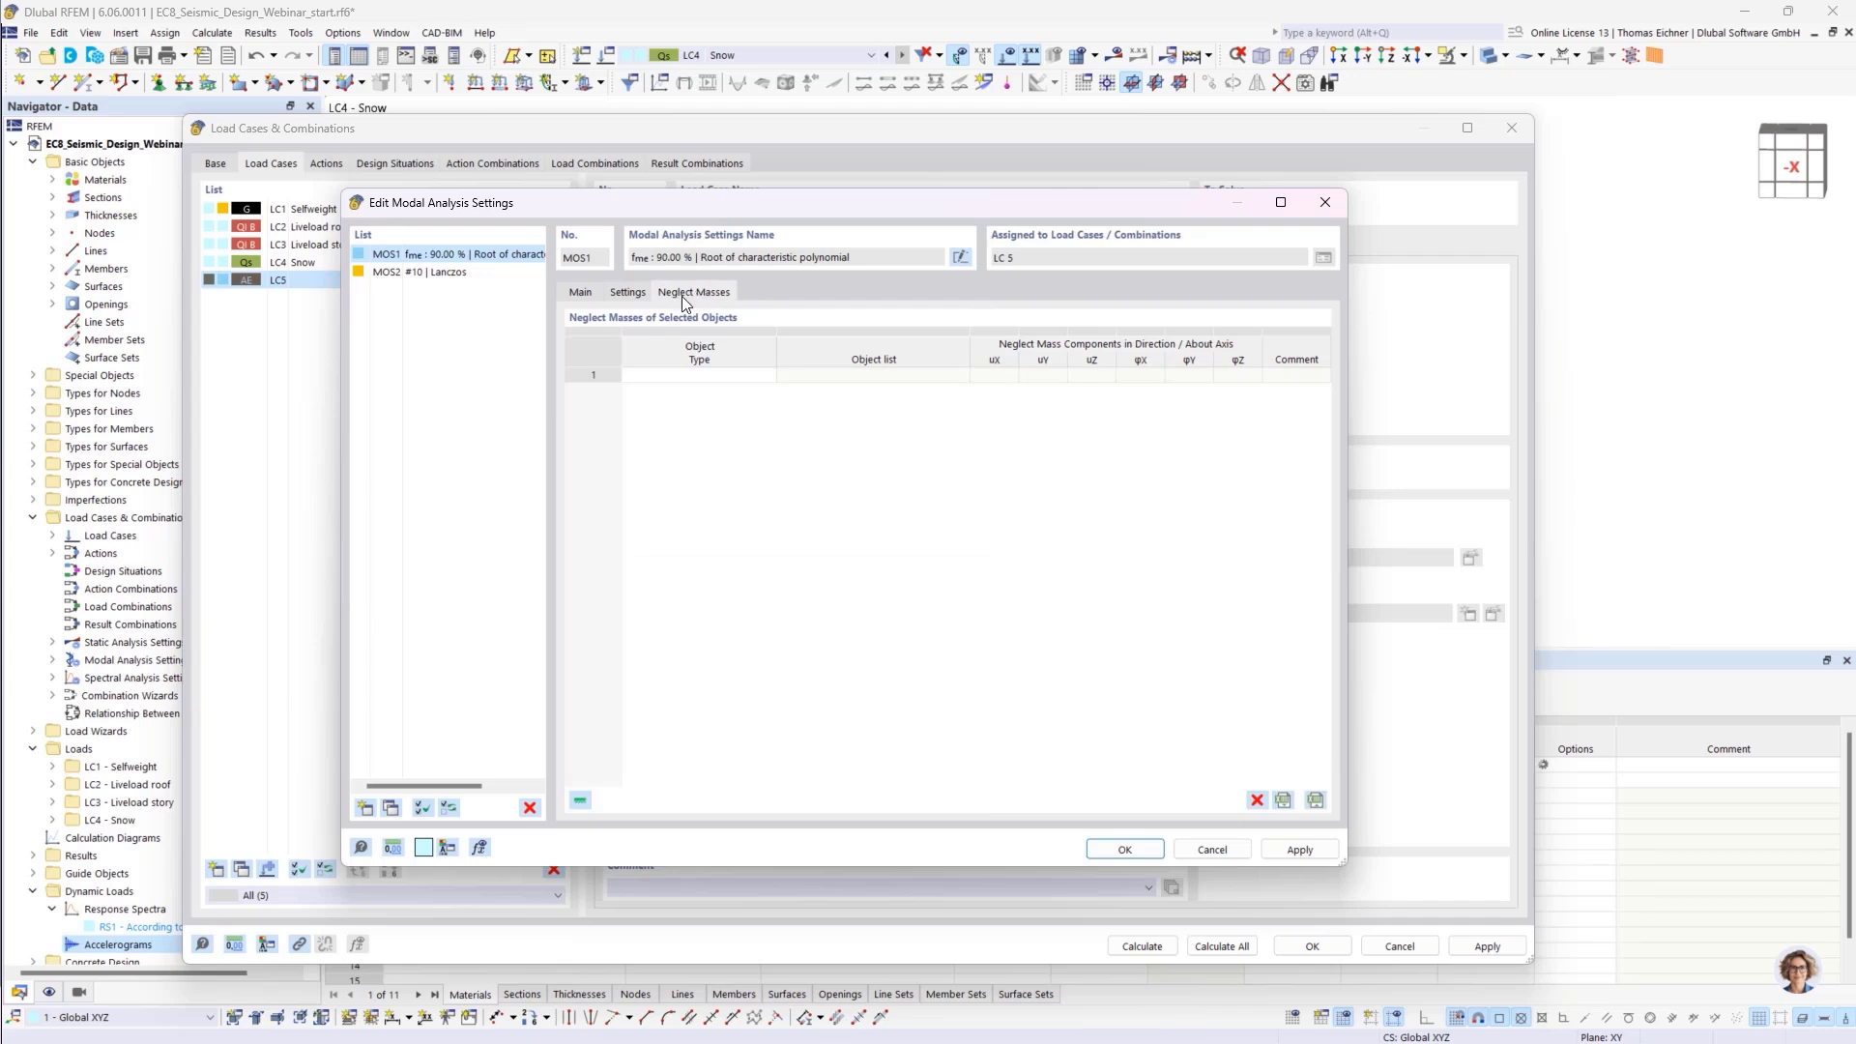
left_click(740, 385)
left_click(767, 376)
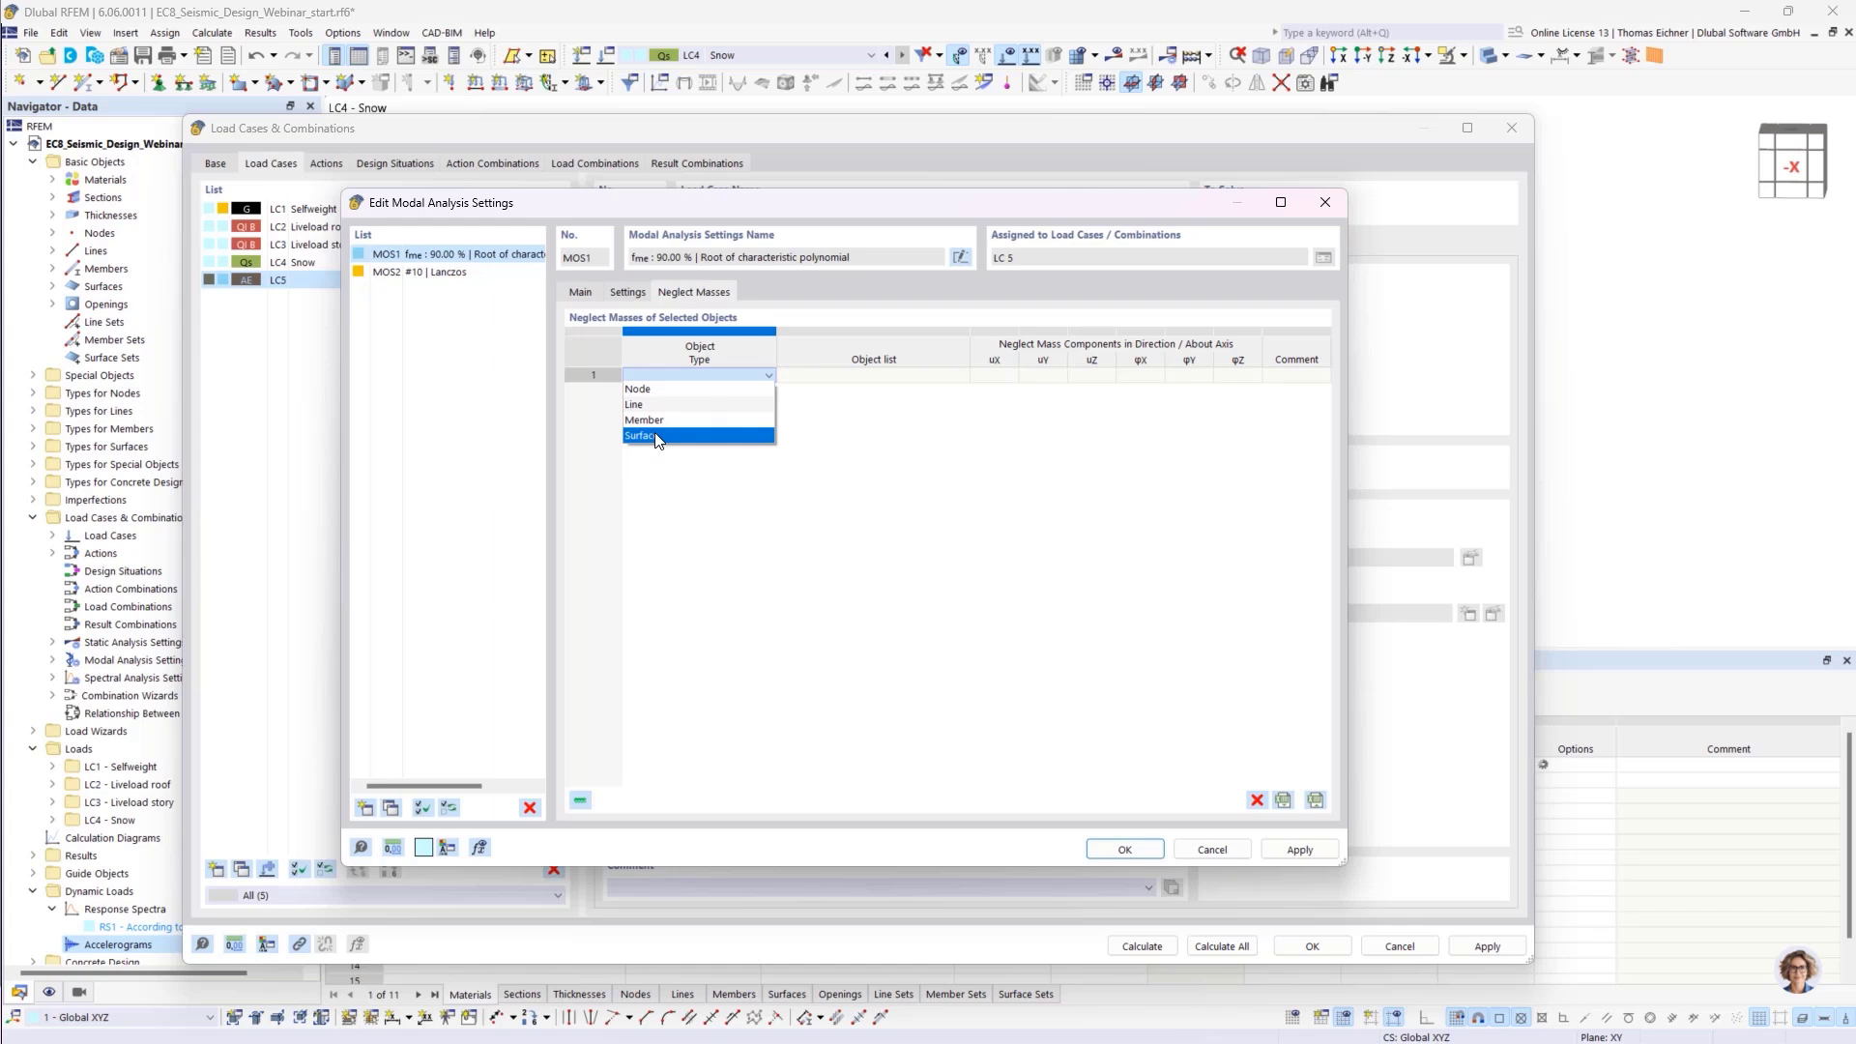
left_click(656, 435)
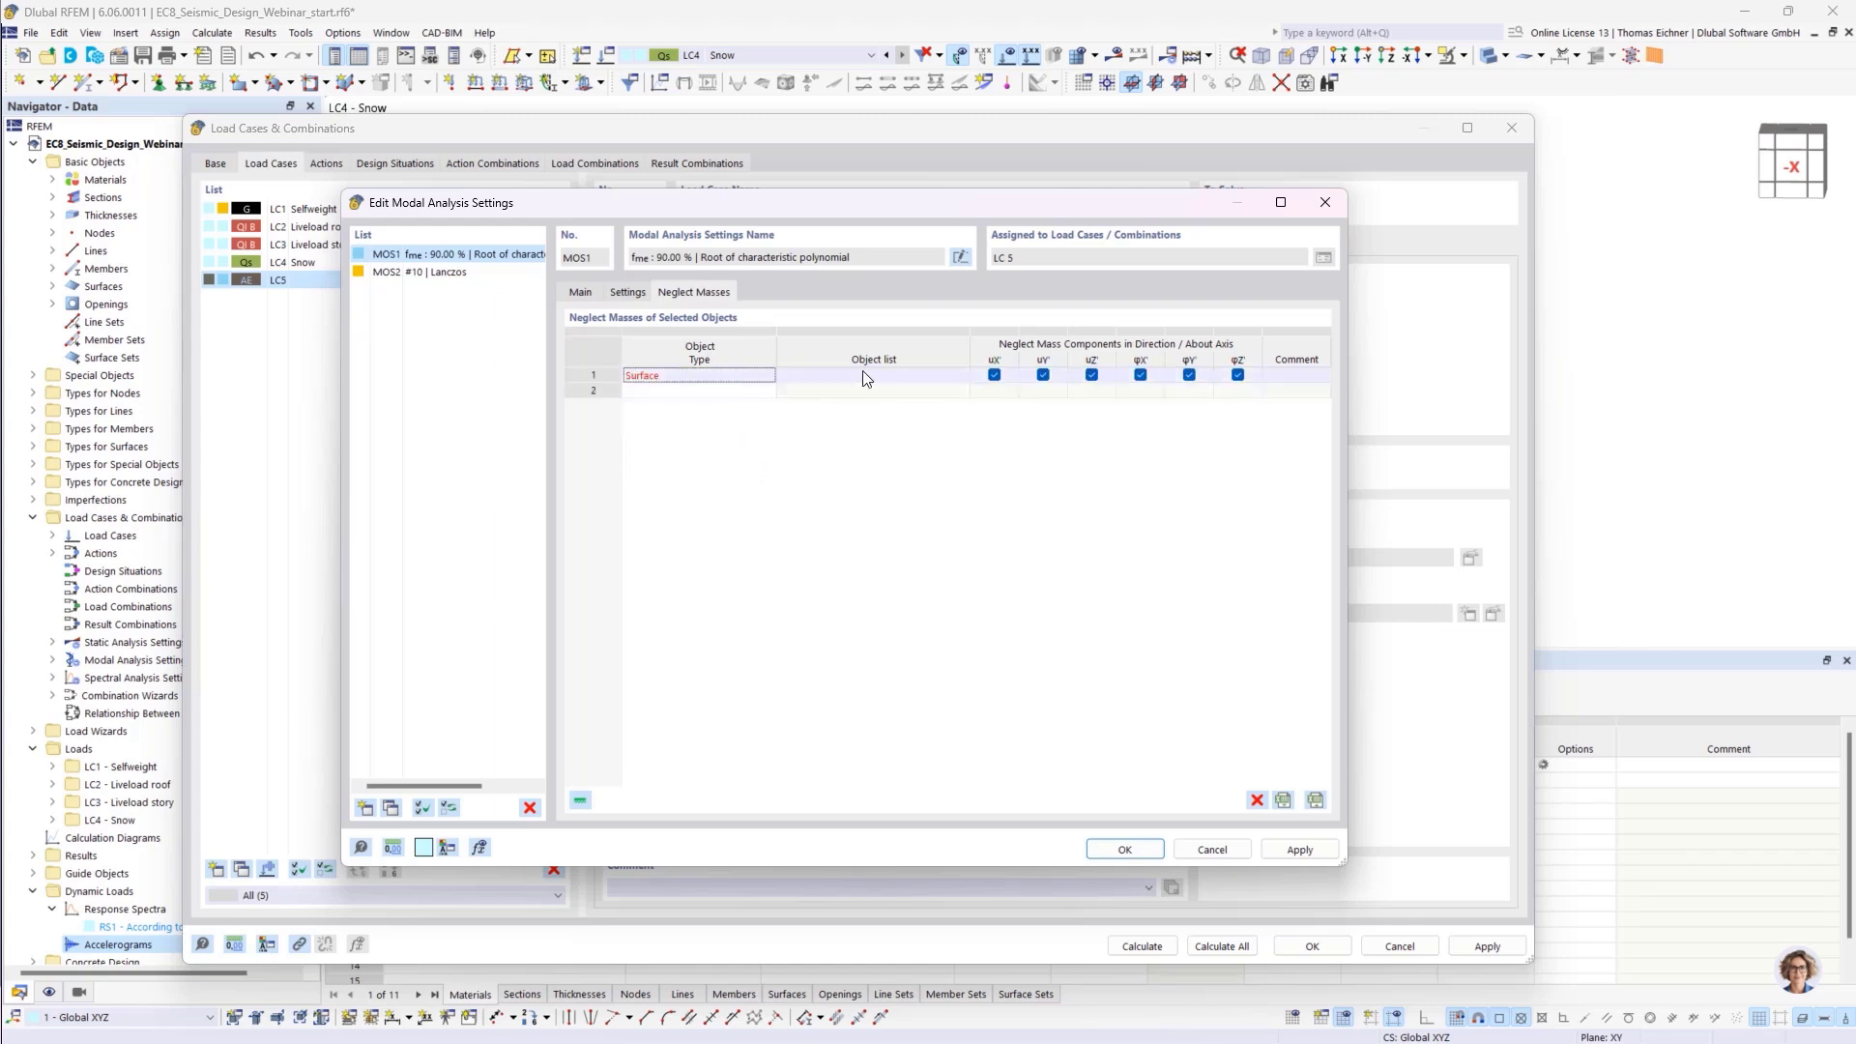
Assign the foundation slab, surface 1, to the neglected masses entry and accept the modal analysis settings
left_click_drag(860, 375, 973, 392)
left_click(960, 377)
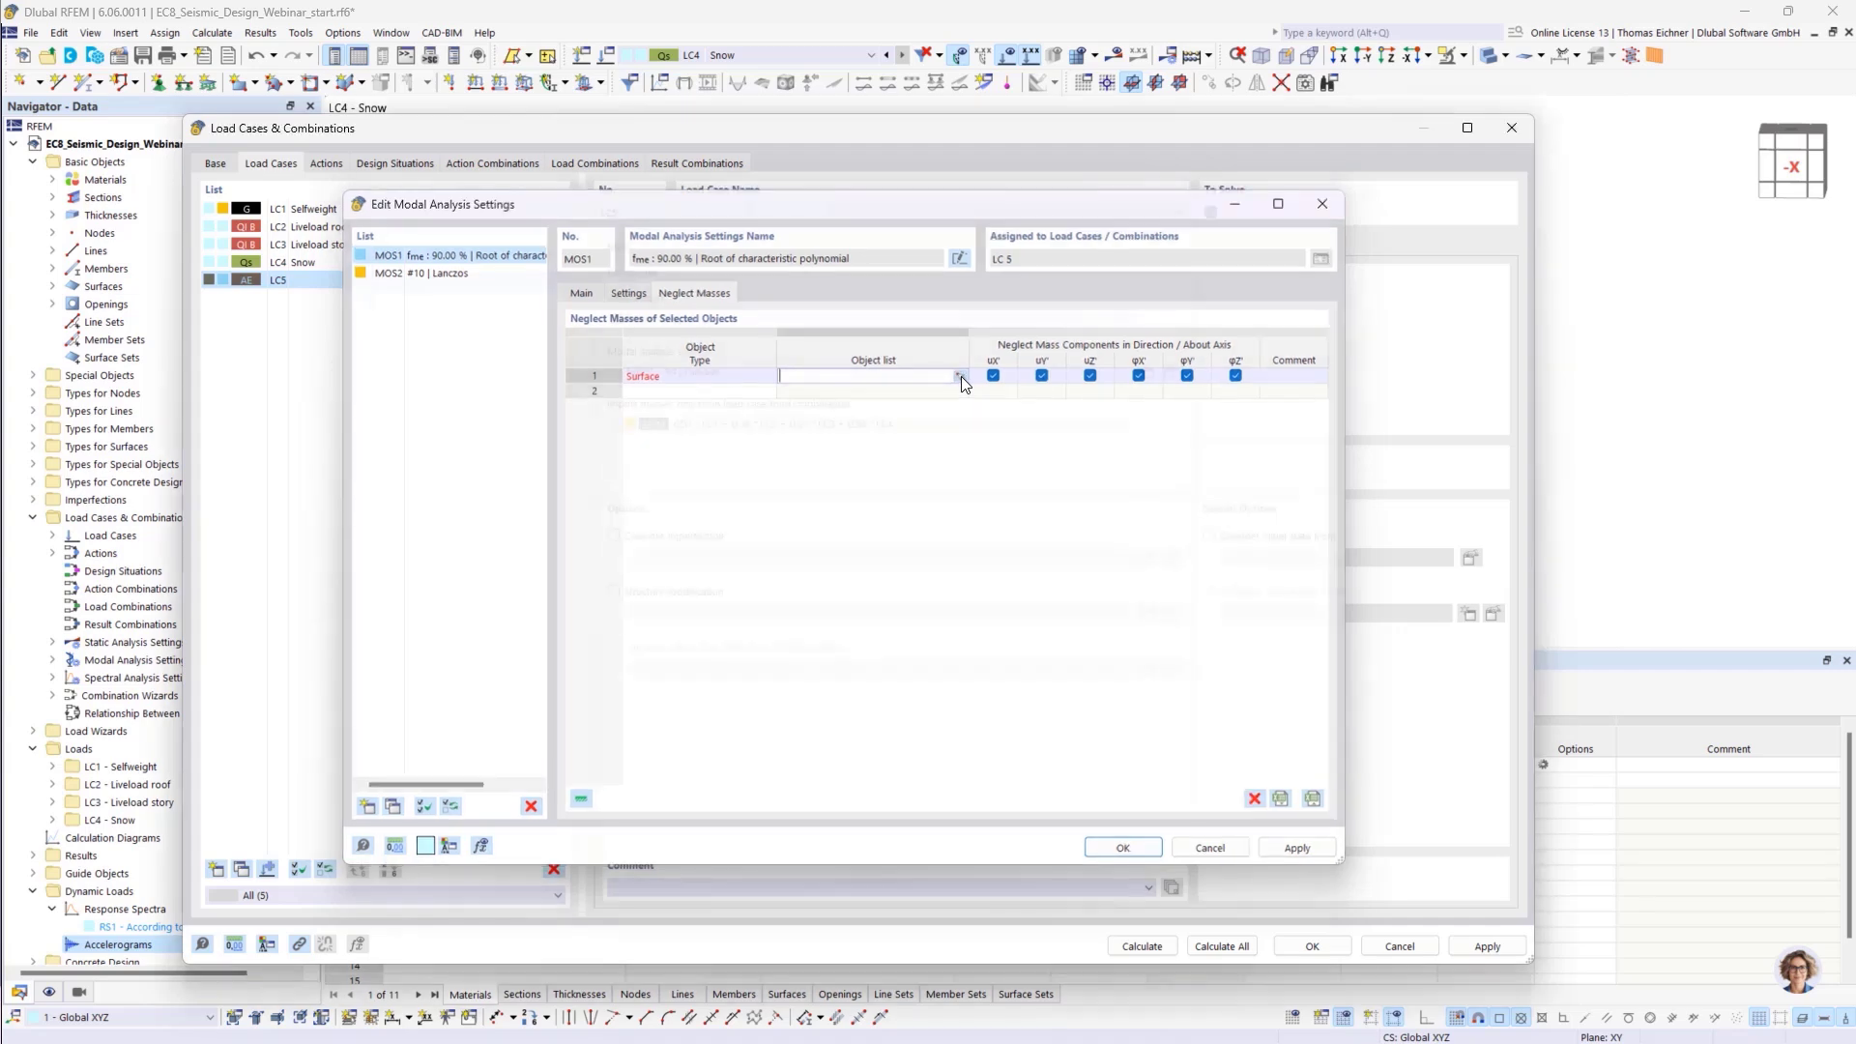
left_click(961, 375)
scroll(872, 465, "up", 5)
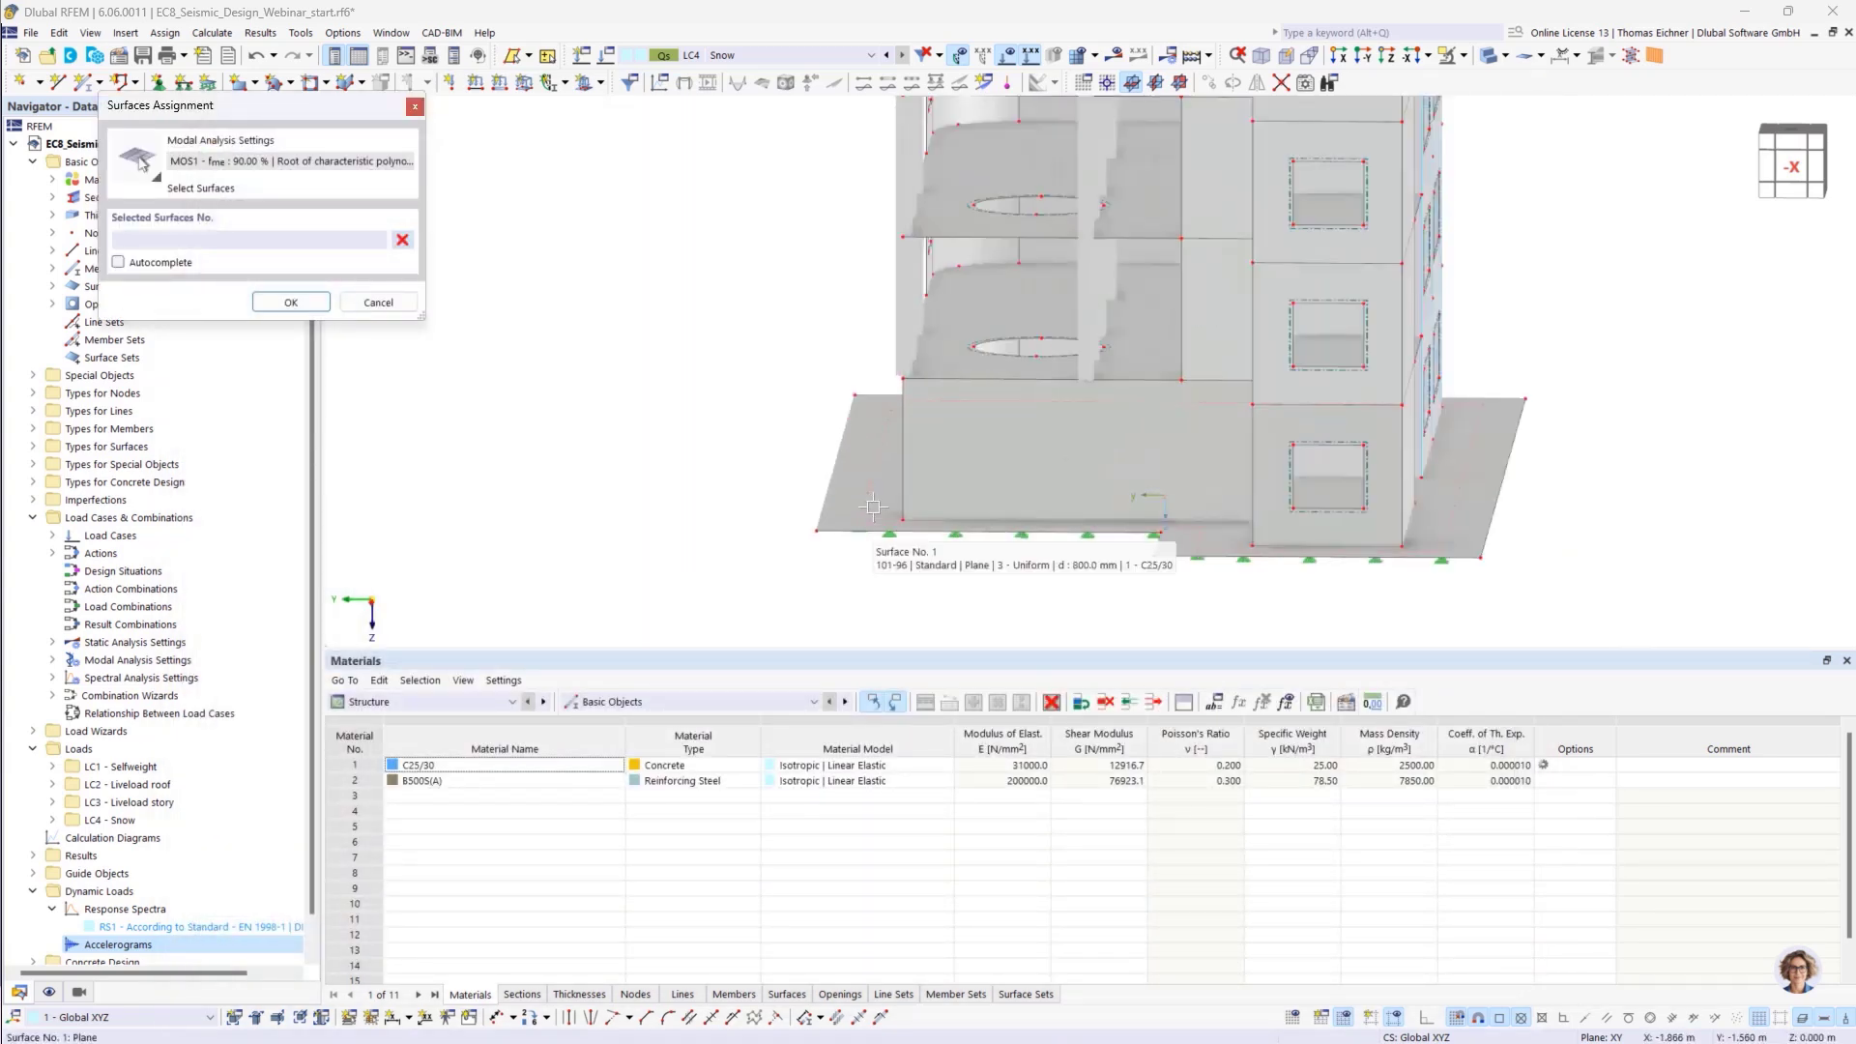
left_click(873, 465)
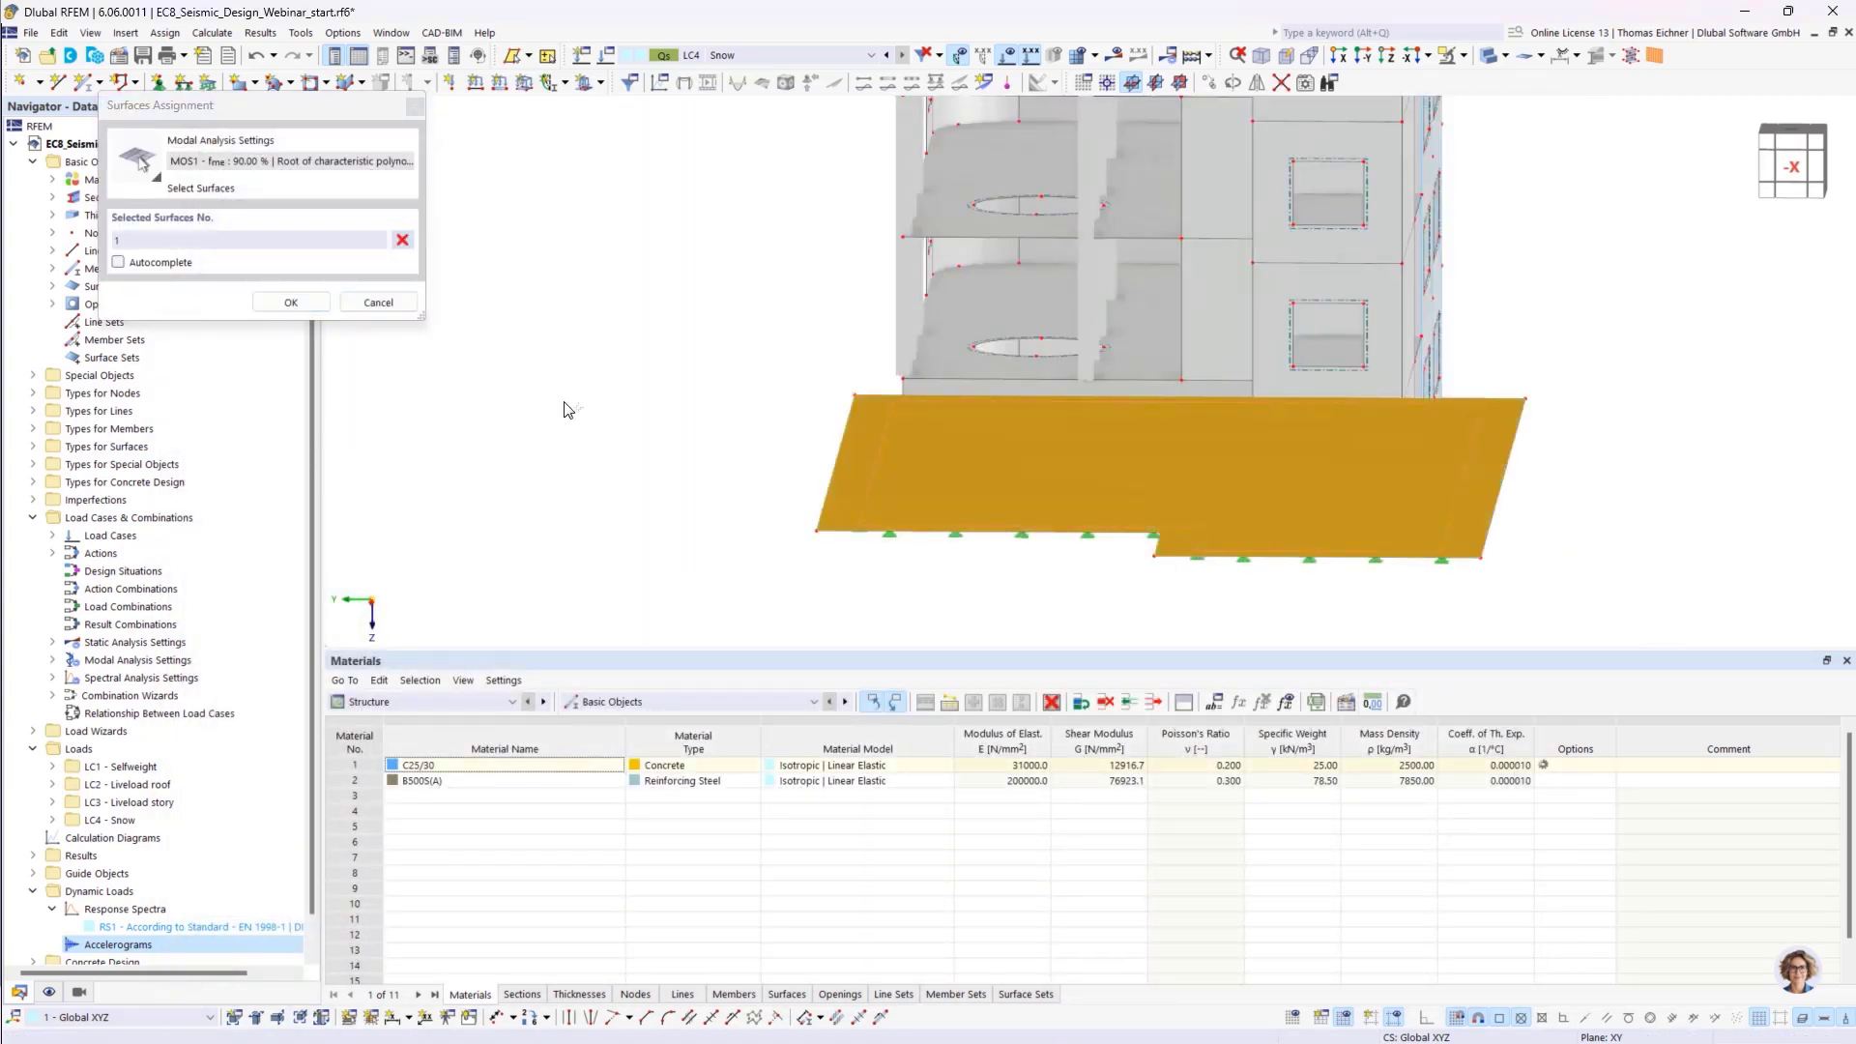
left_click(291, 302)
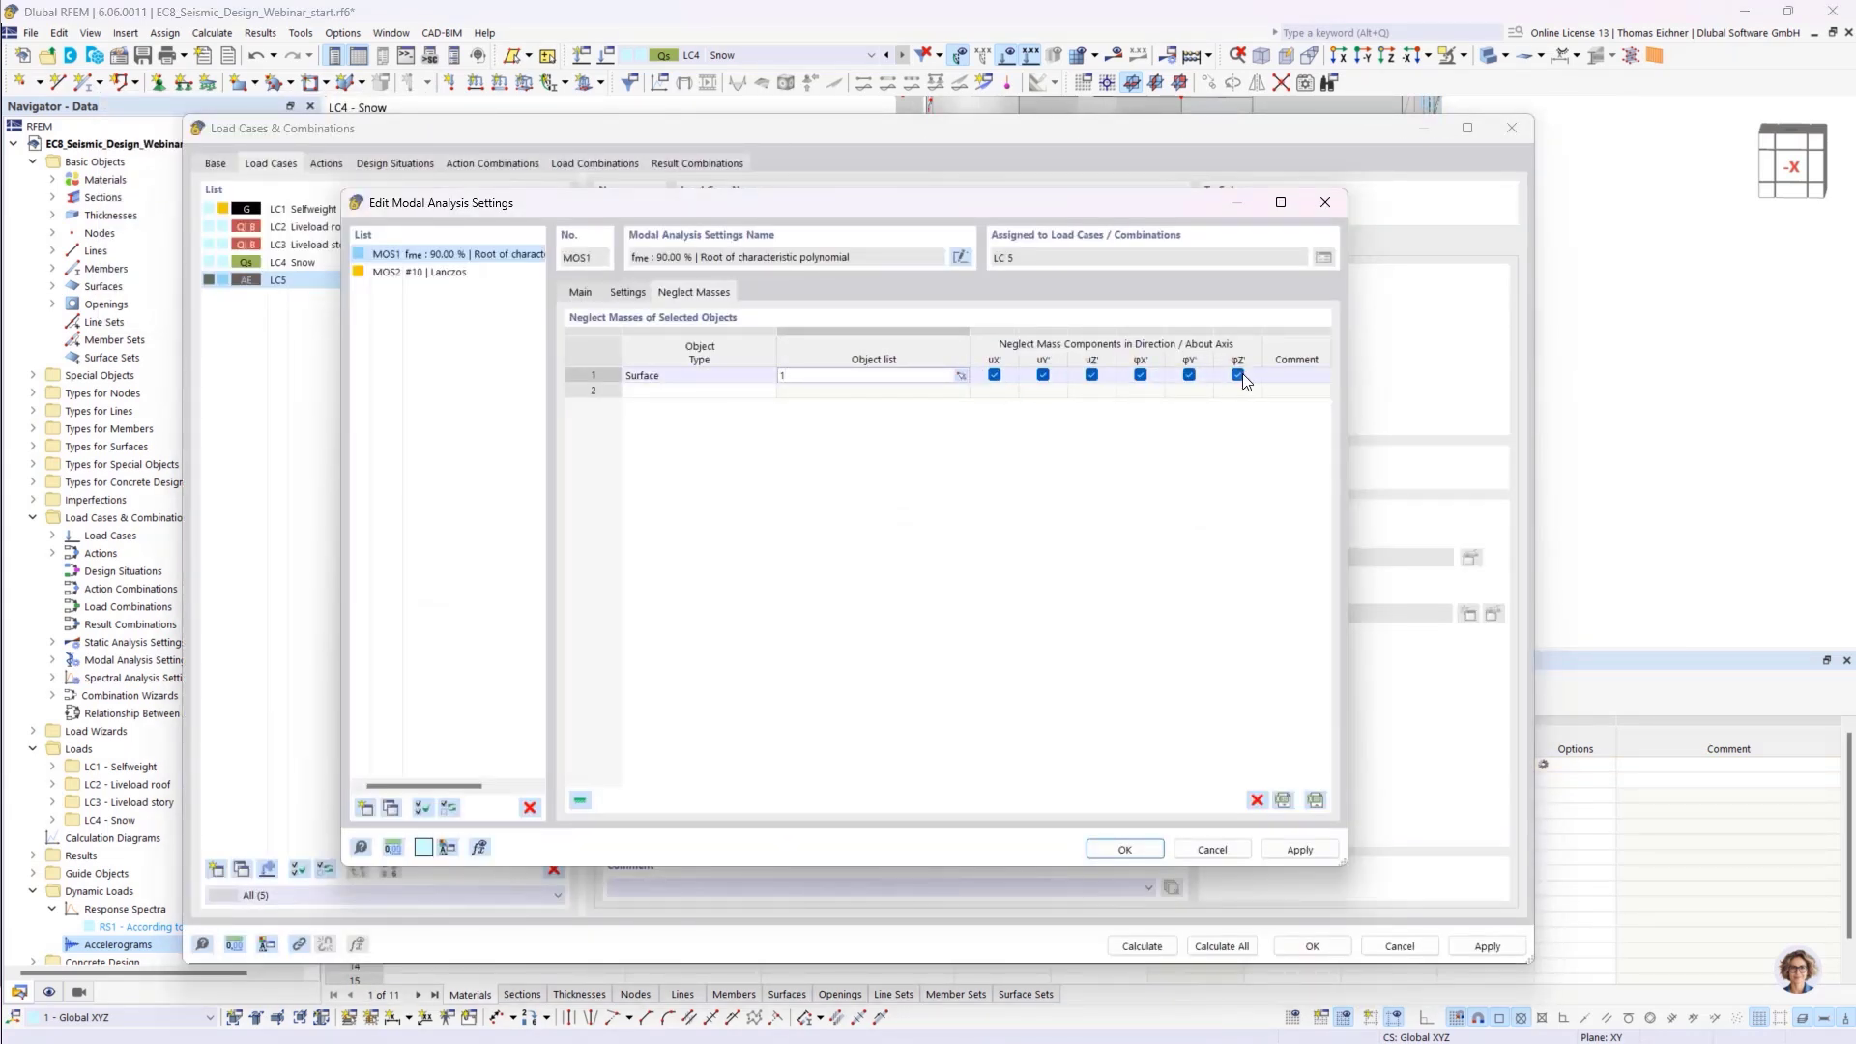
left_click(1125, 850)
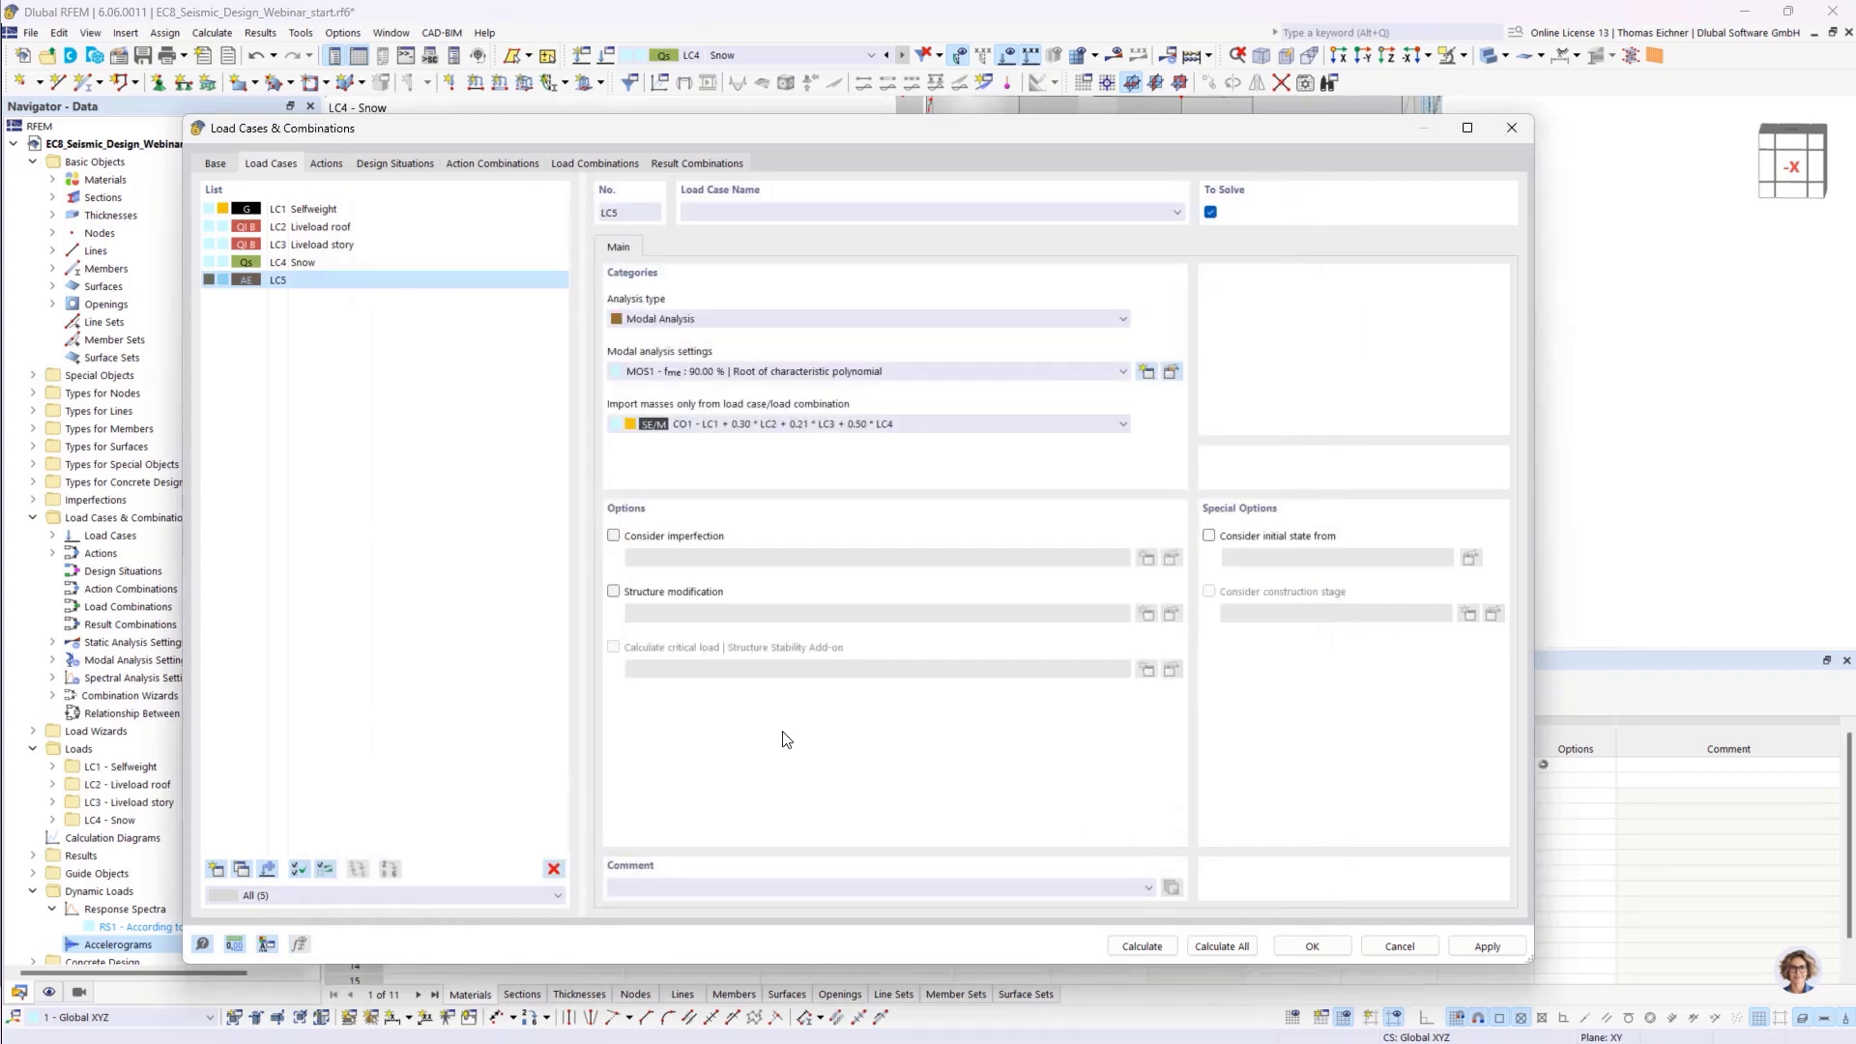
Name load case LC5 Modal Analysis
left_click(863, 208)
type("Modal Analysis")
left_click(539, 395)
left_click(1208, 535)
left_click(1249, 558)
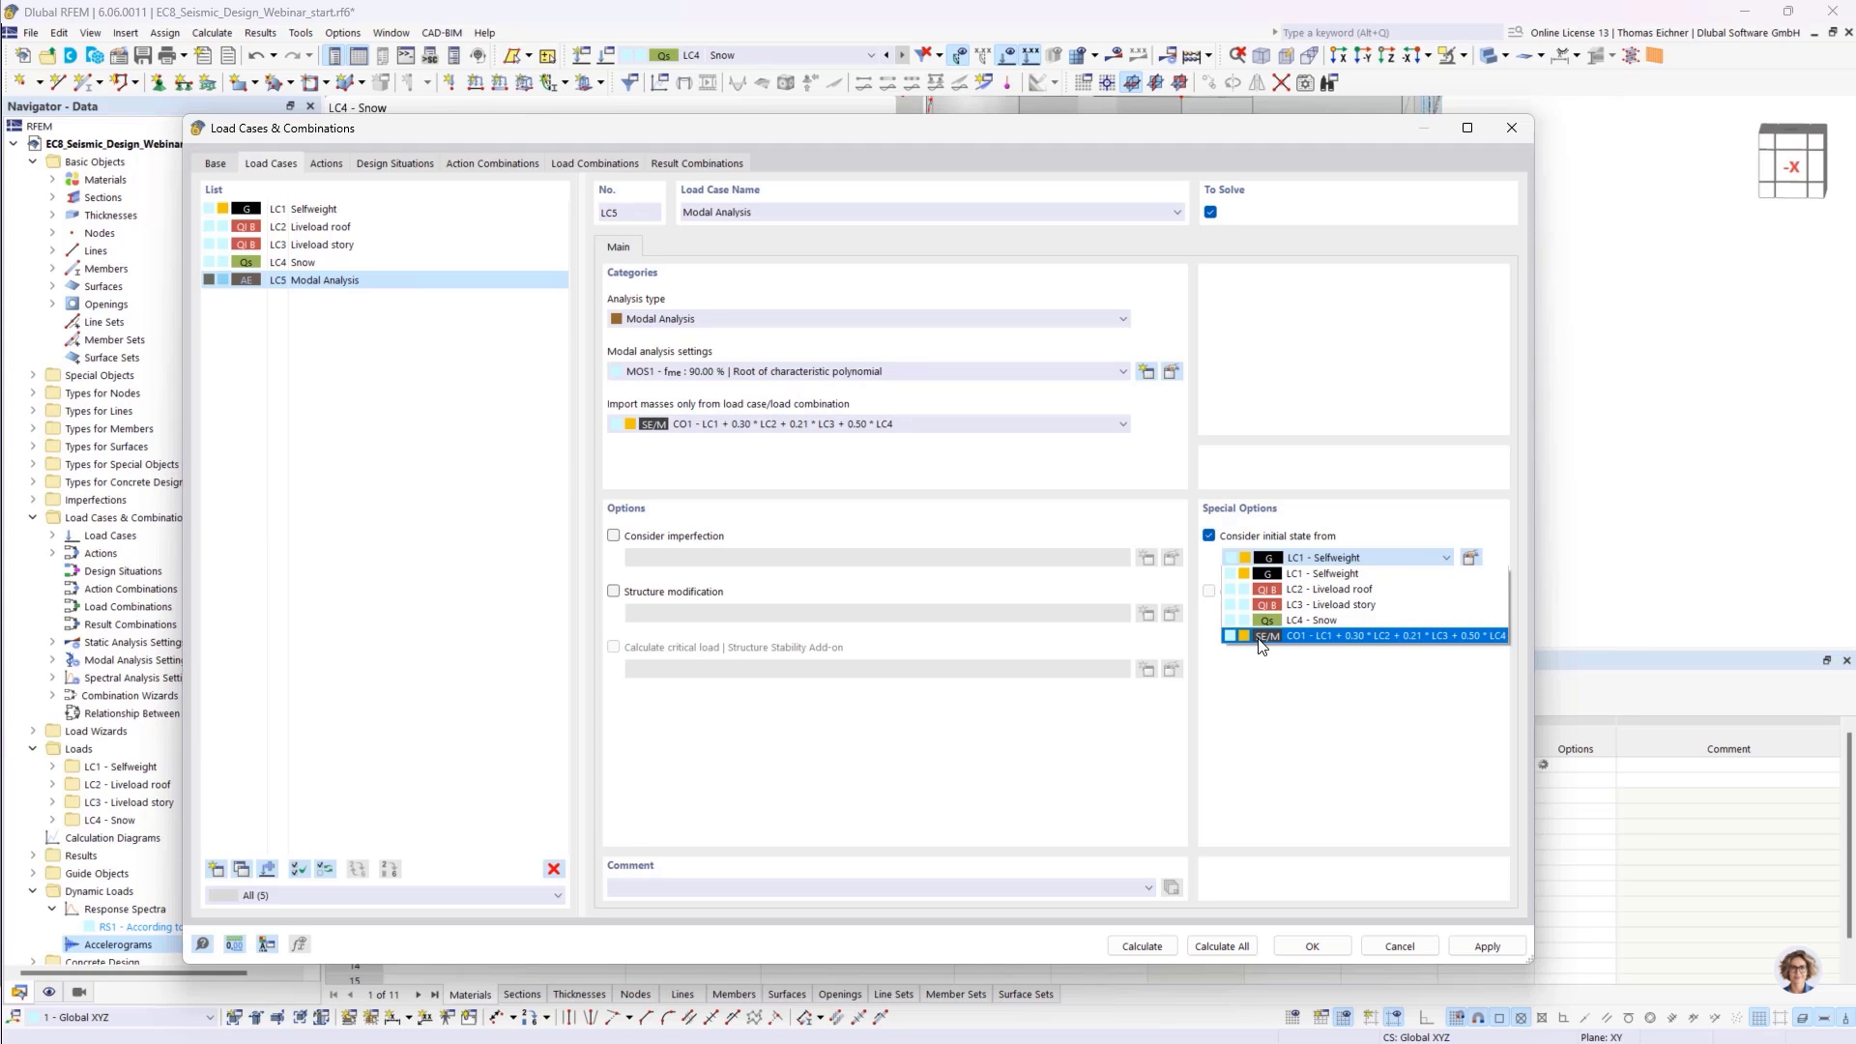
left_click(1208, 537)
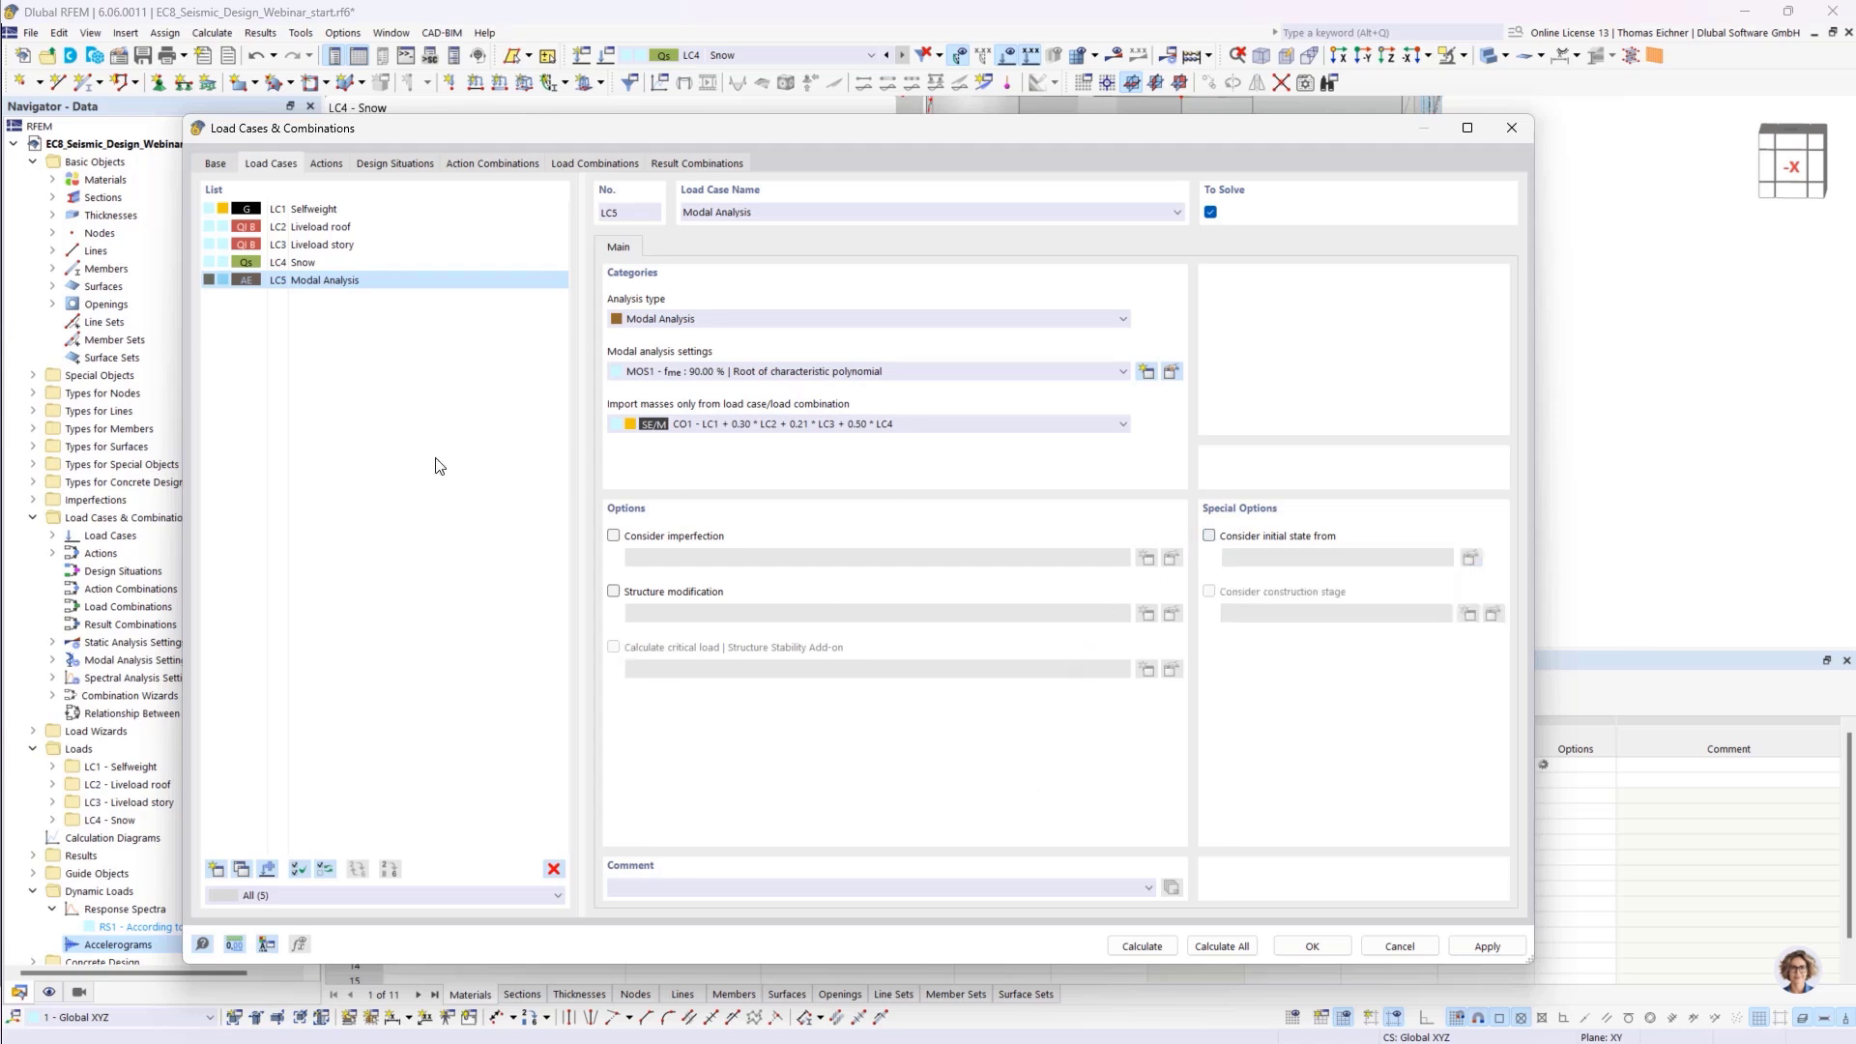
left_click(323, 458)
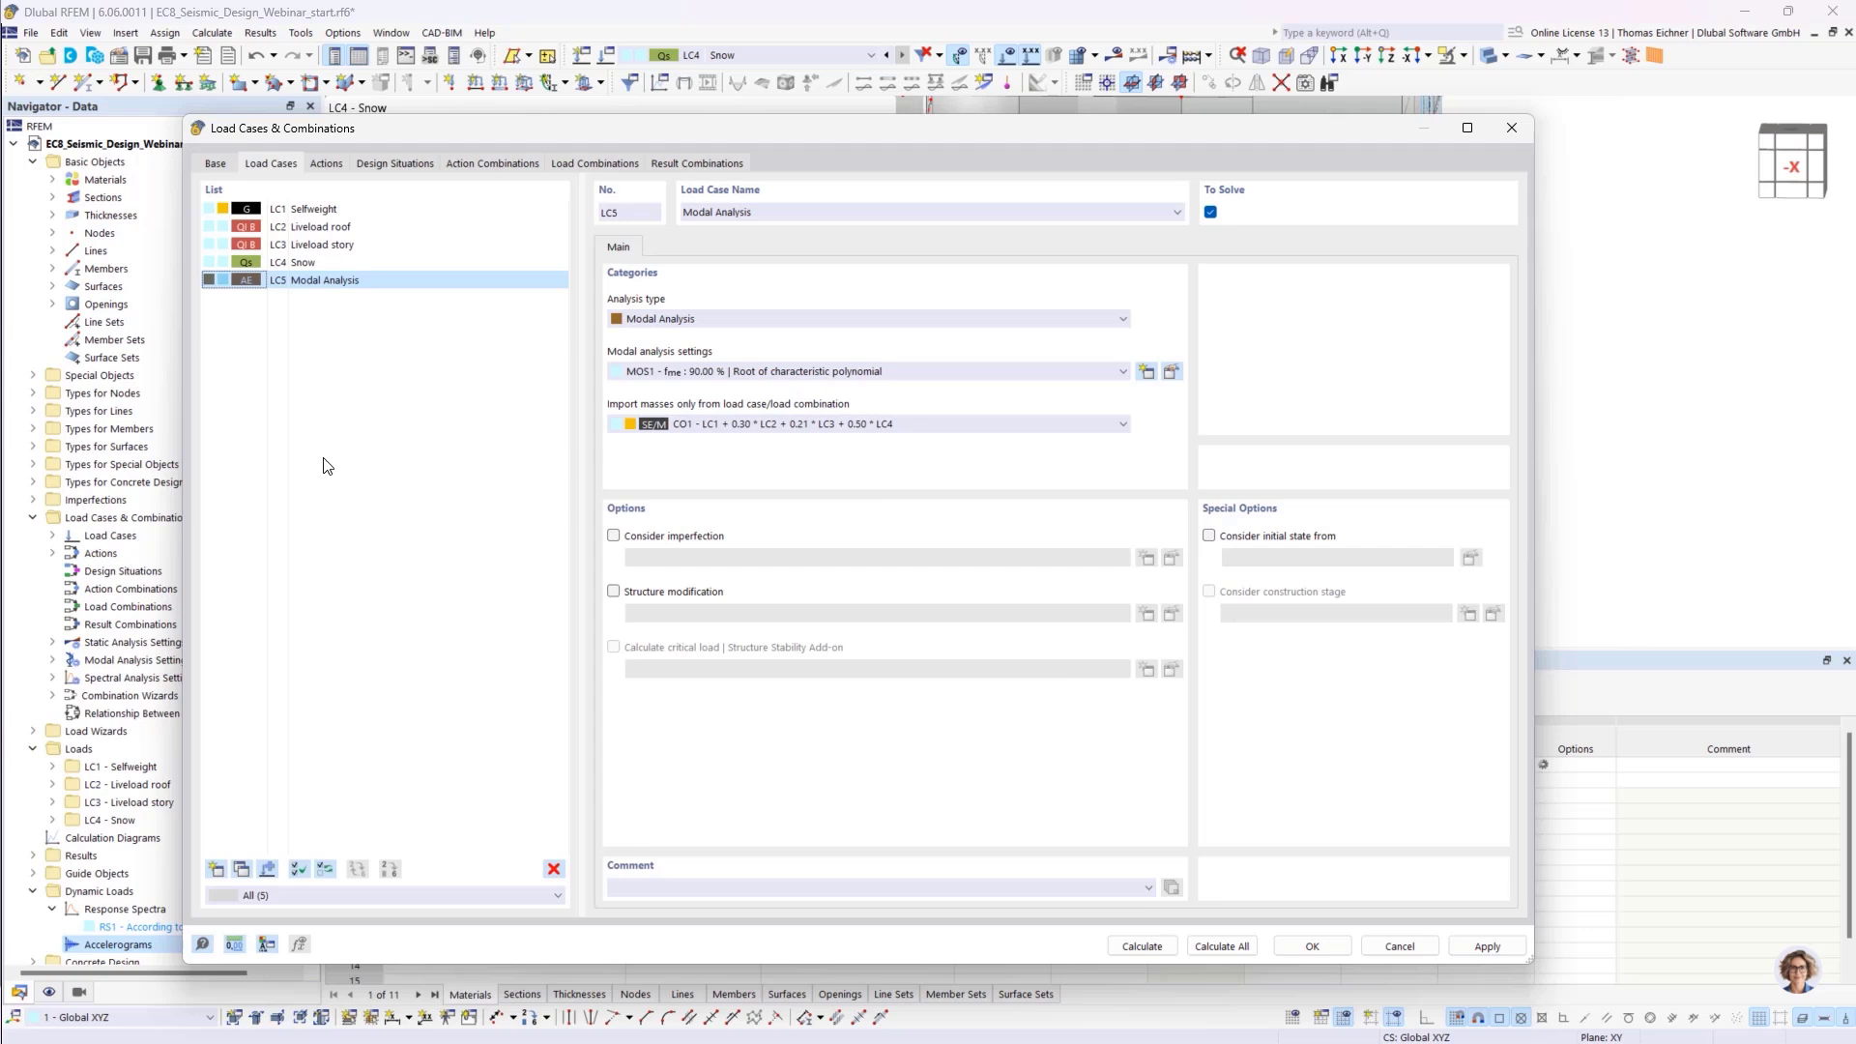
Create load case LC6 named RSA with analysis type Response Spectrum Analysis
left_click(216, 868)
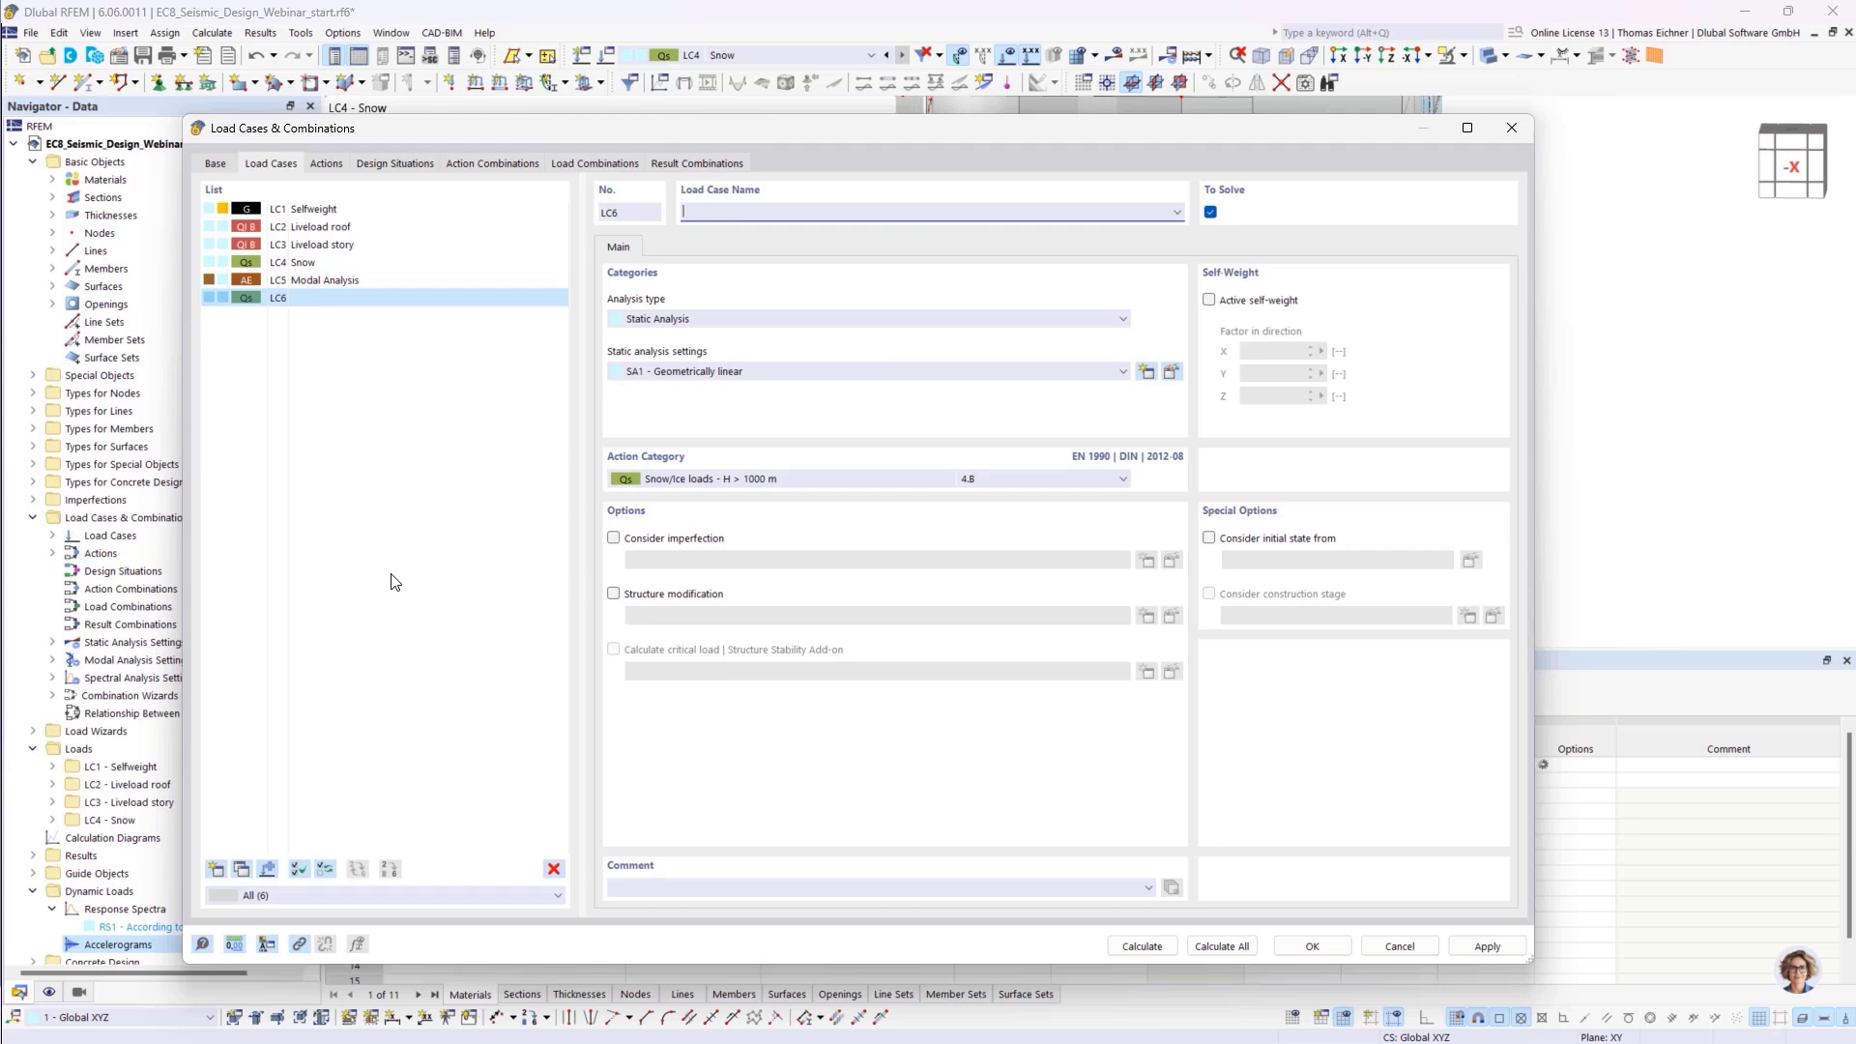
left_click(675, 319)
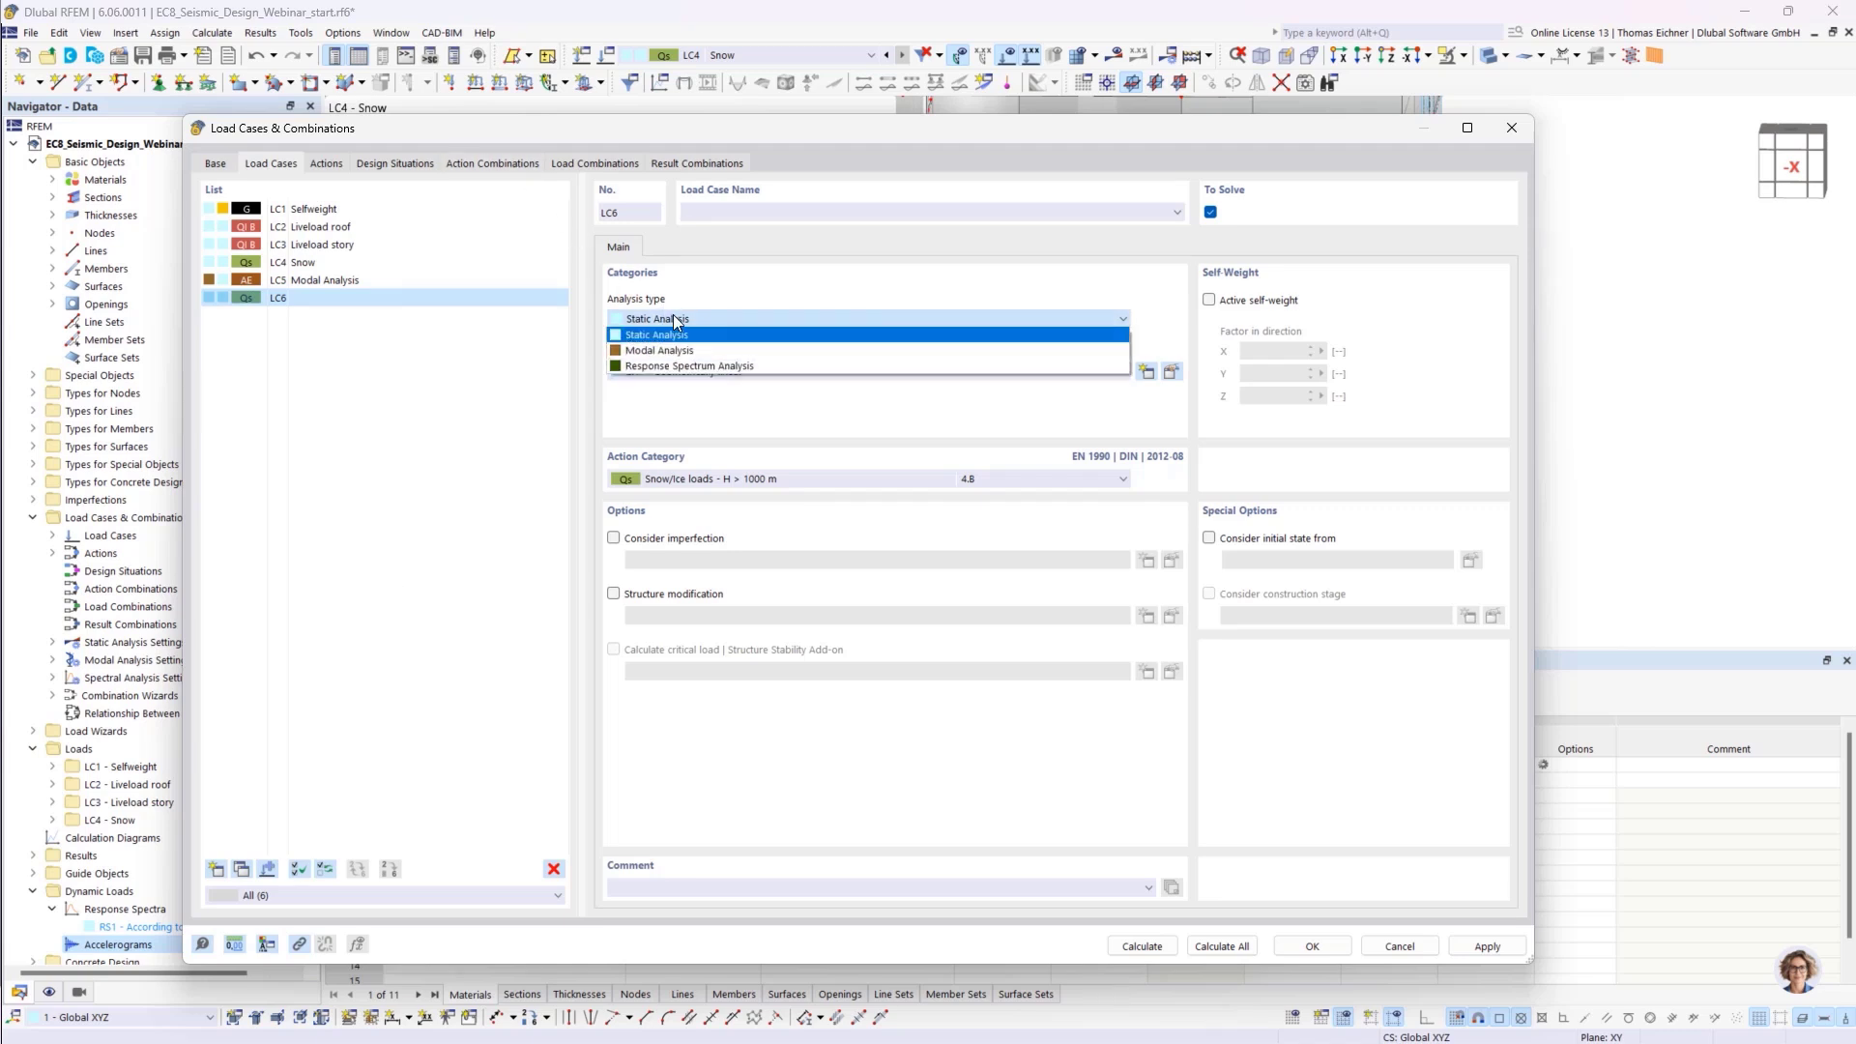
left_click(785, 367)
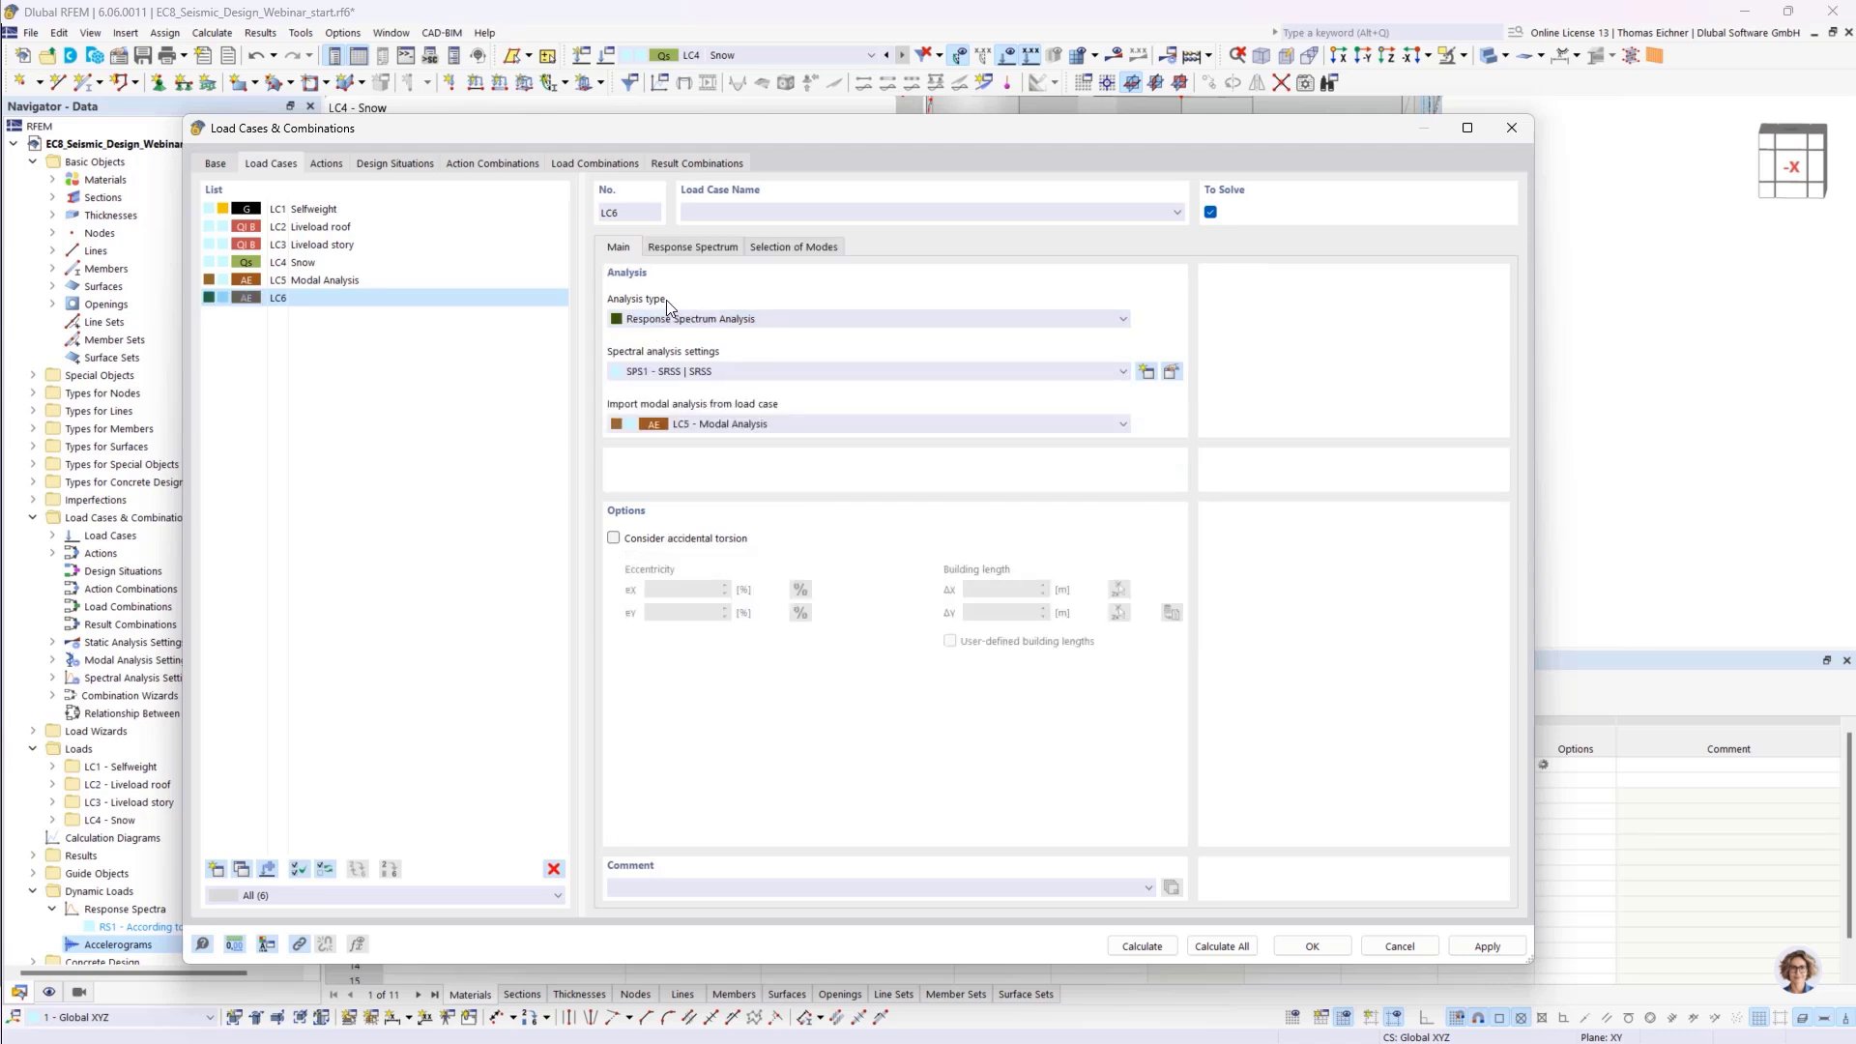
left_click(726, 217)
left_click_drag(808, 133, 754, 150)
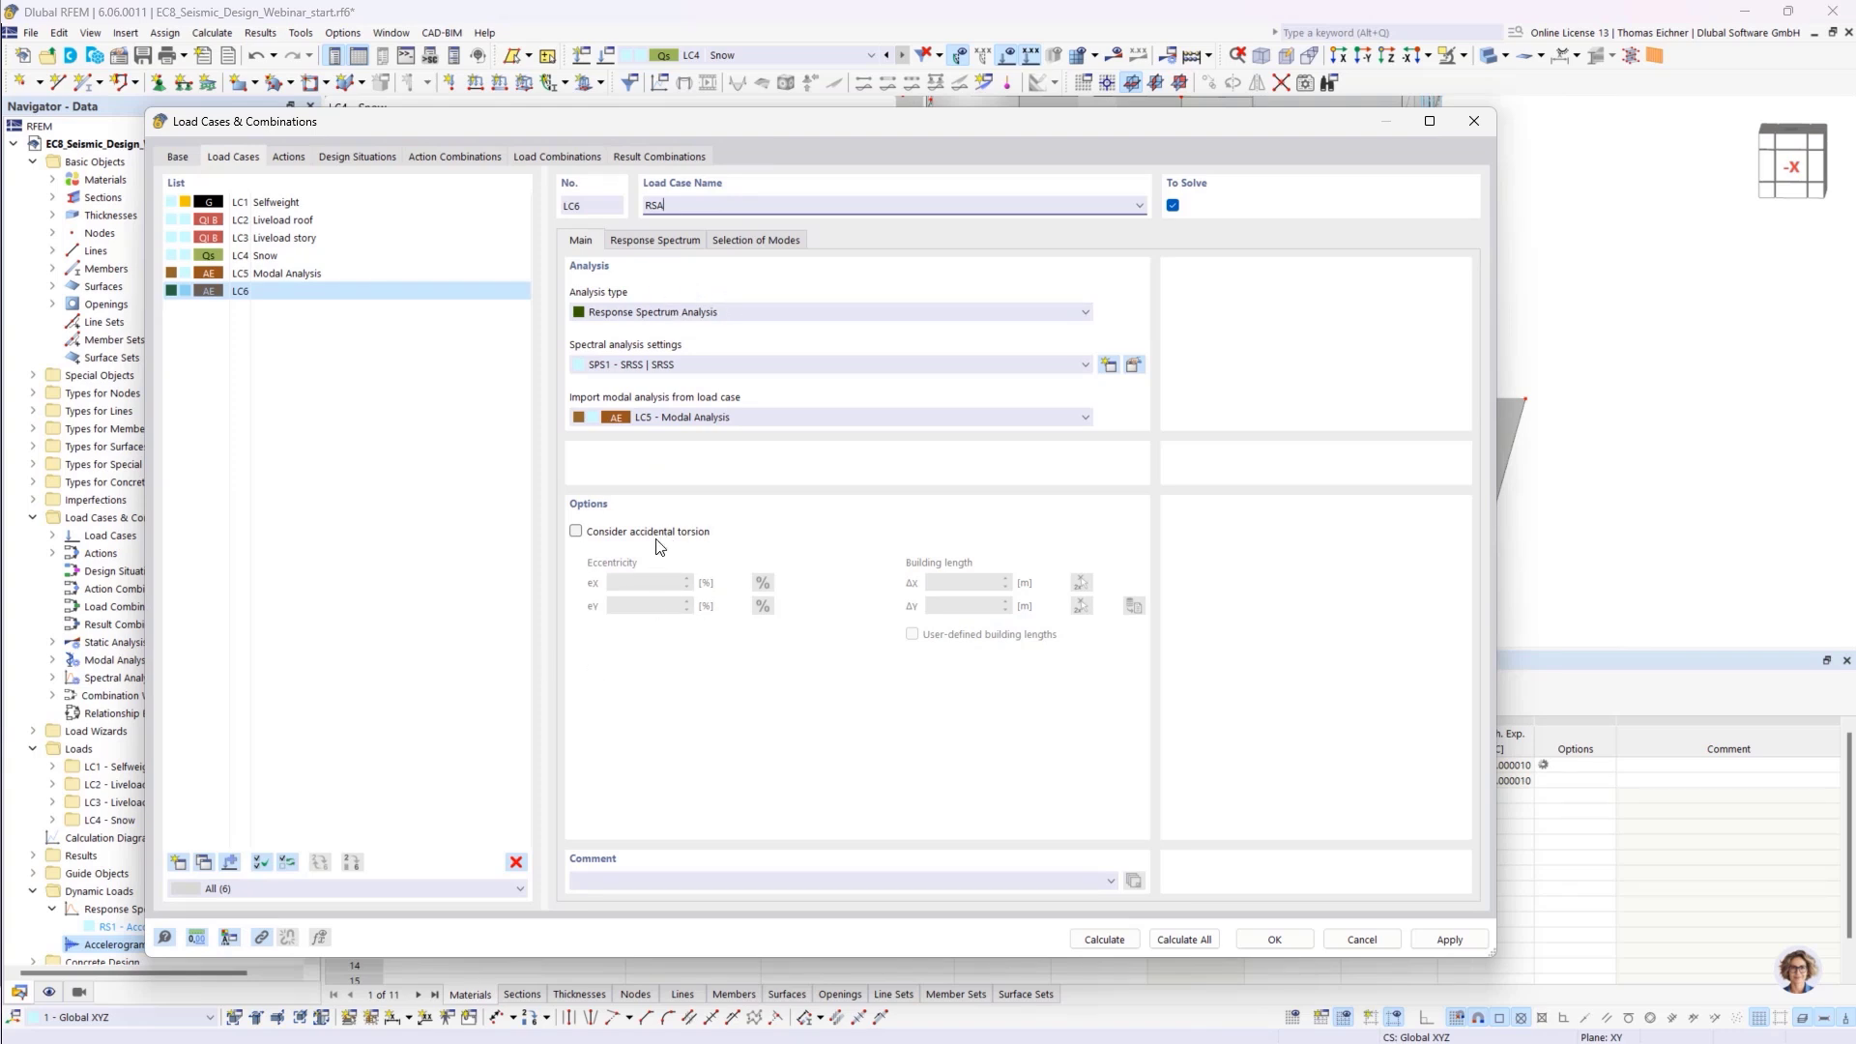
Activate accidental torsion for load case LC6 and open its X eccentricity for editing
left_click(576, 530)
left_click_drag(619, 583, 698, 586)
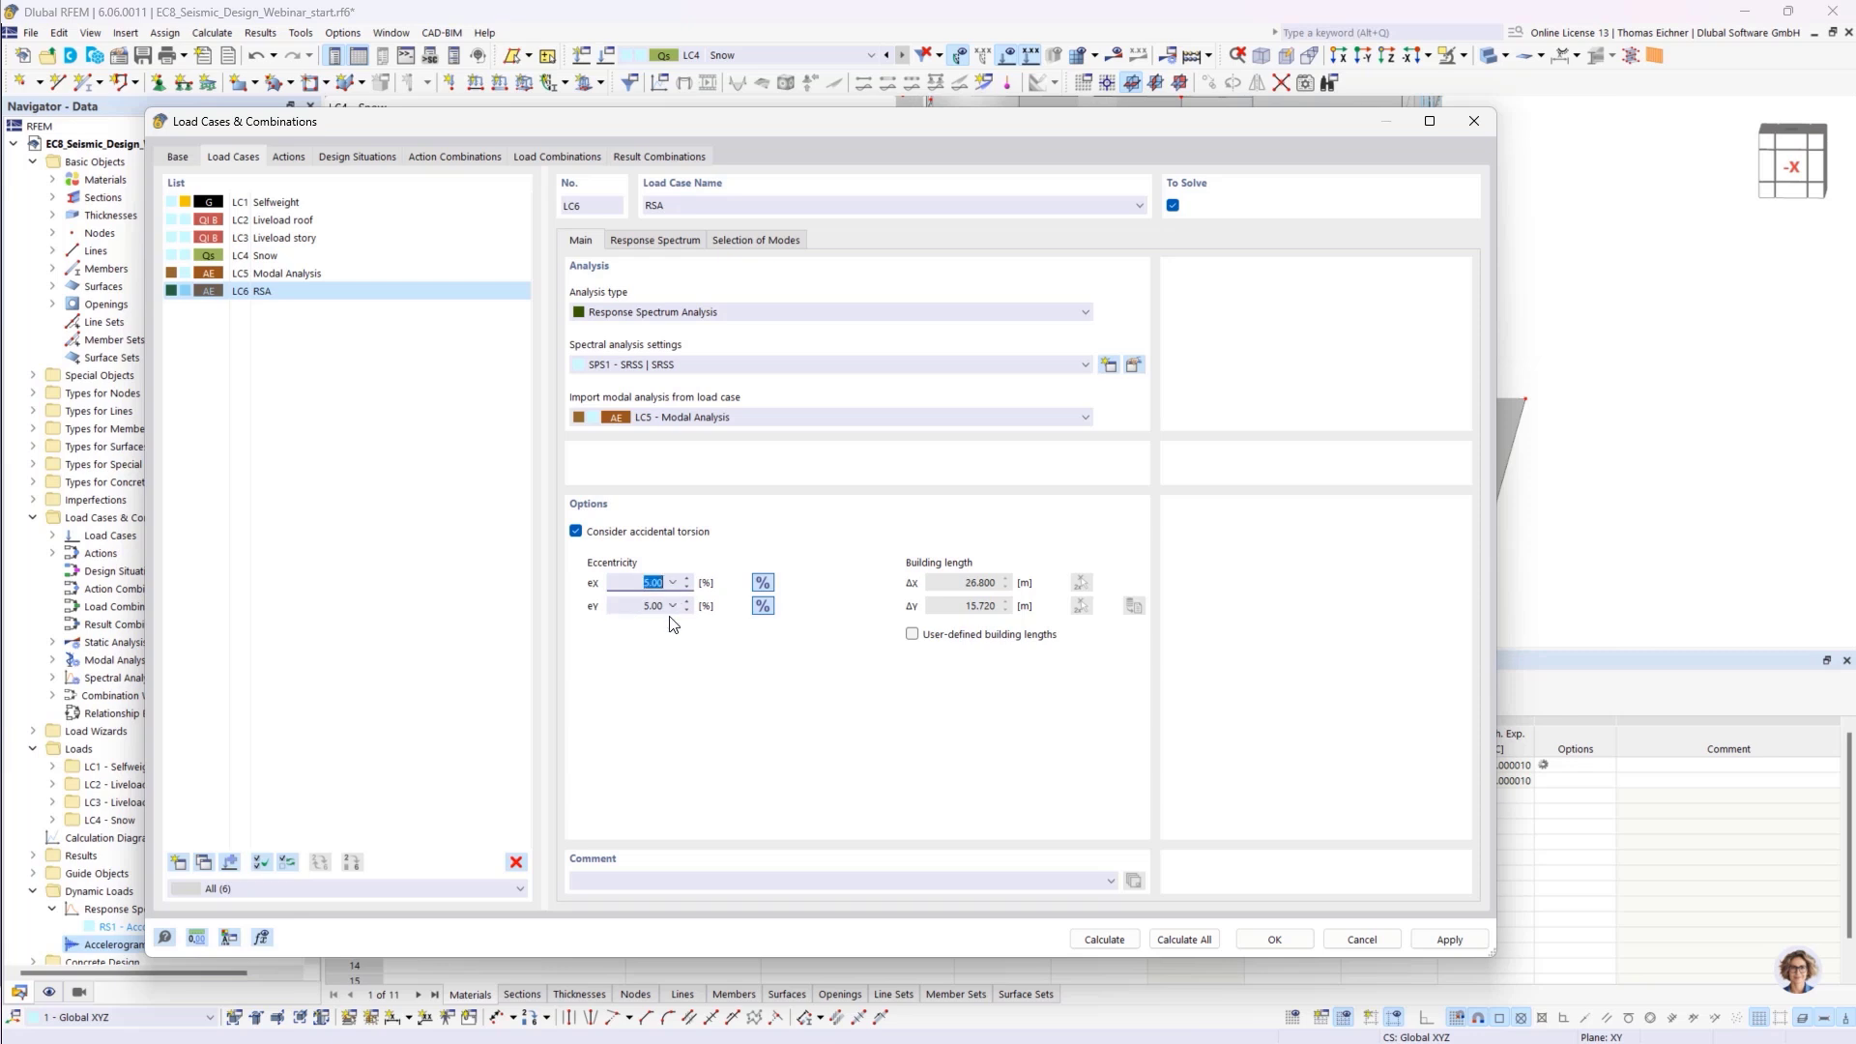
Turn off accidental torsion for the RSA load case and use LC5 - Modal Analysis as its imported modal analysis
left_click(577, 532)
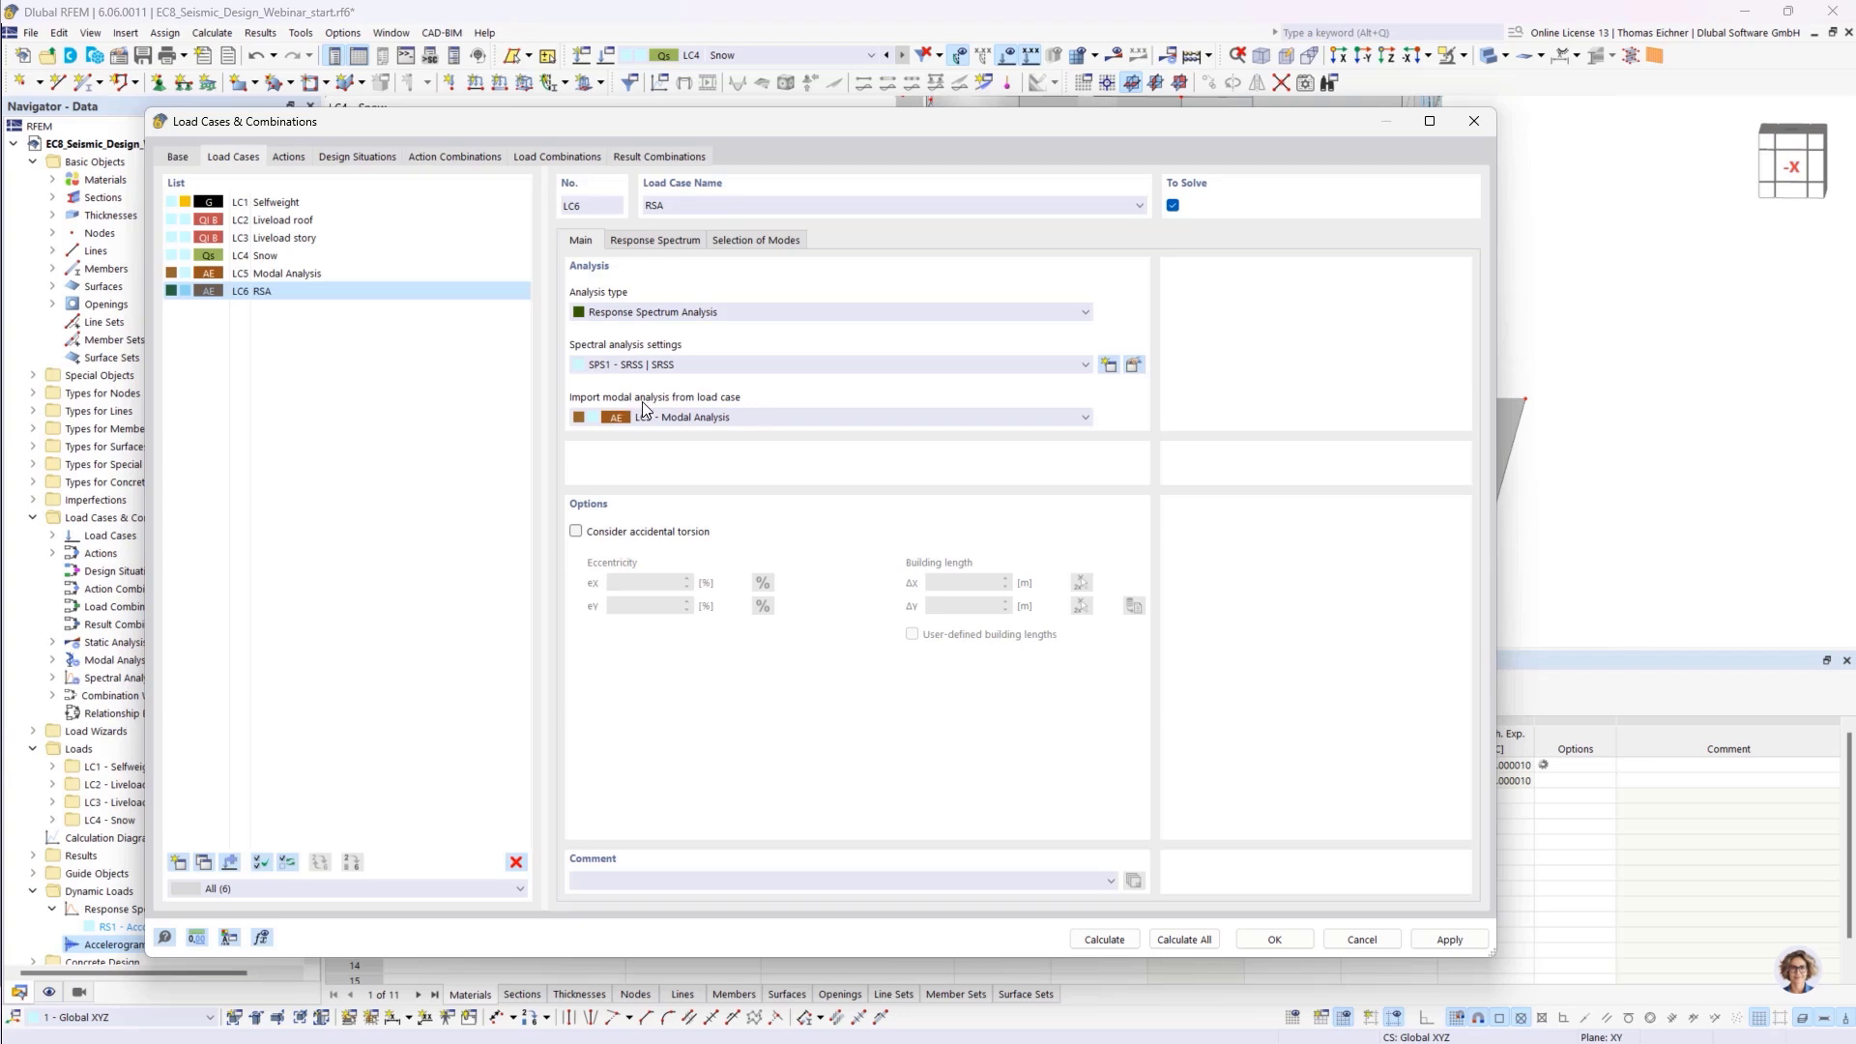
left_click(669, 417)
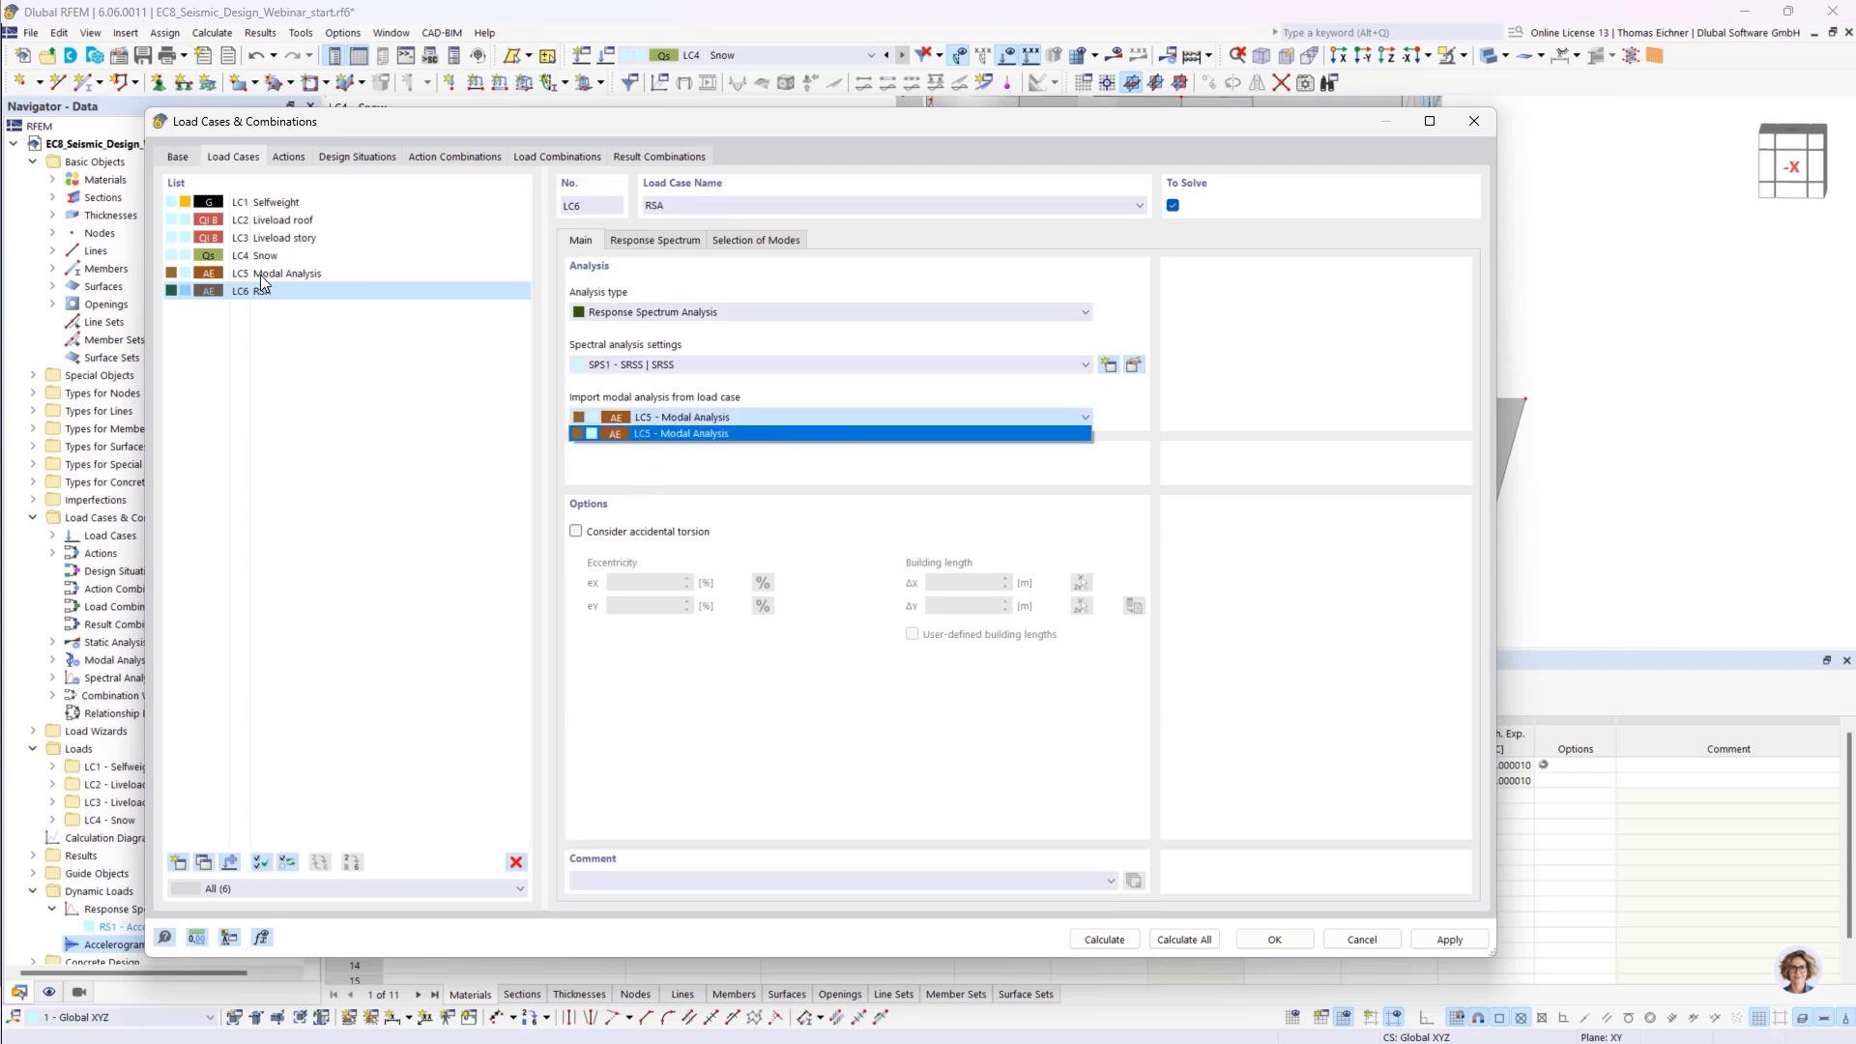
left_click(664, 427)
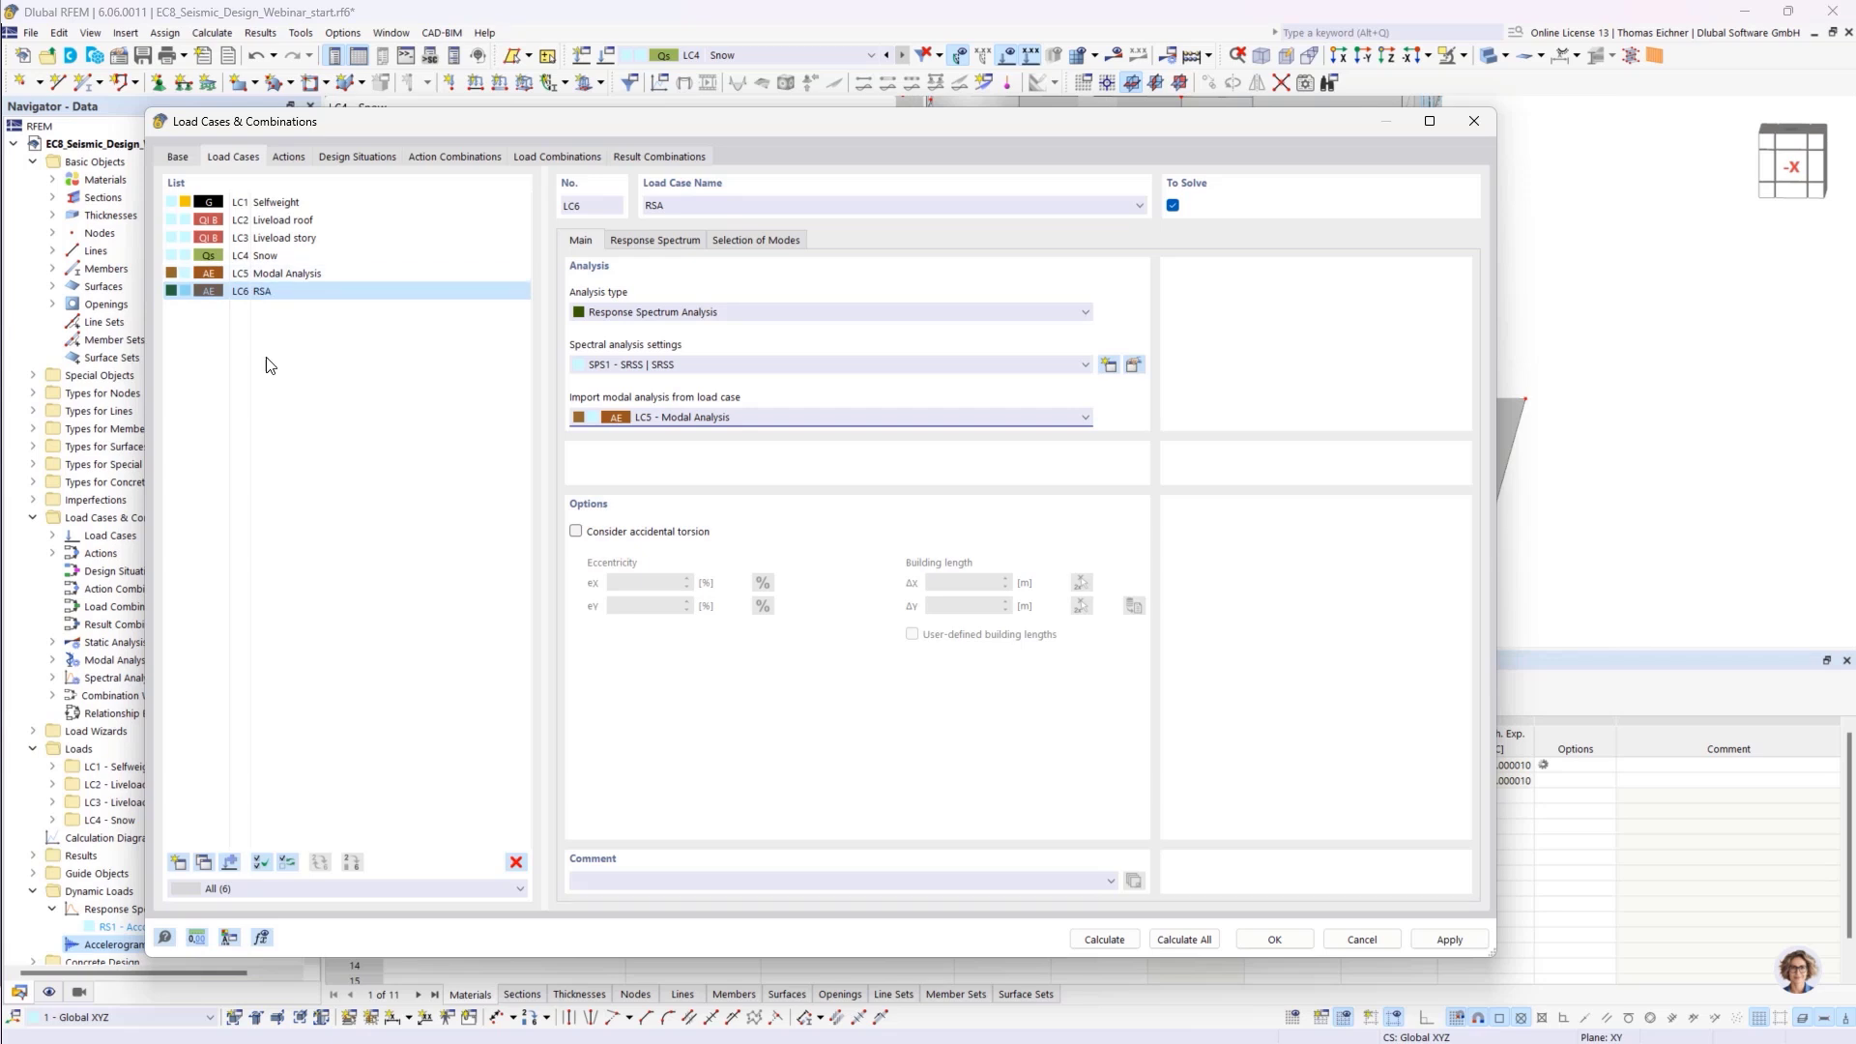
Try to switch to the LC5 Modal Analysis load case, then return to the main settings of the RSA load case
left_click(274, 278)
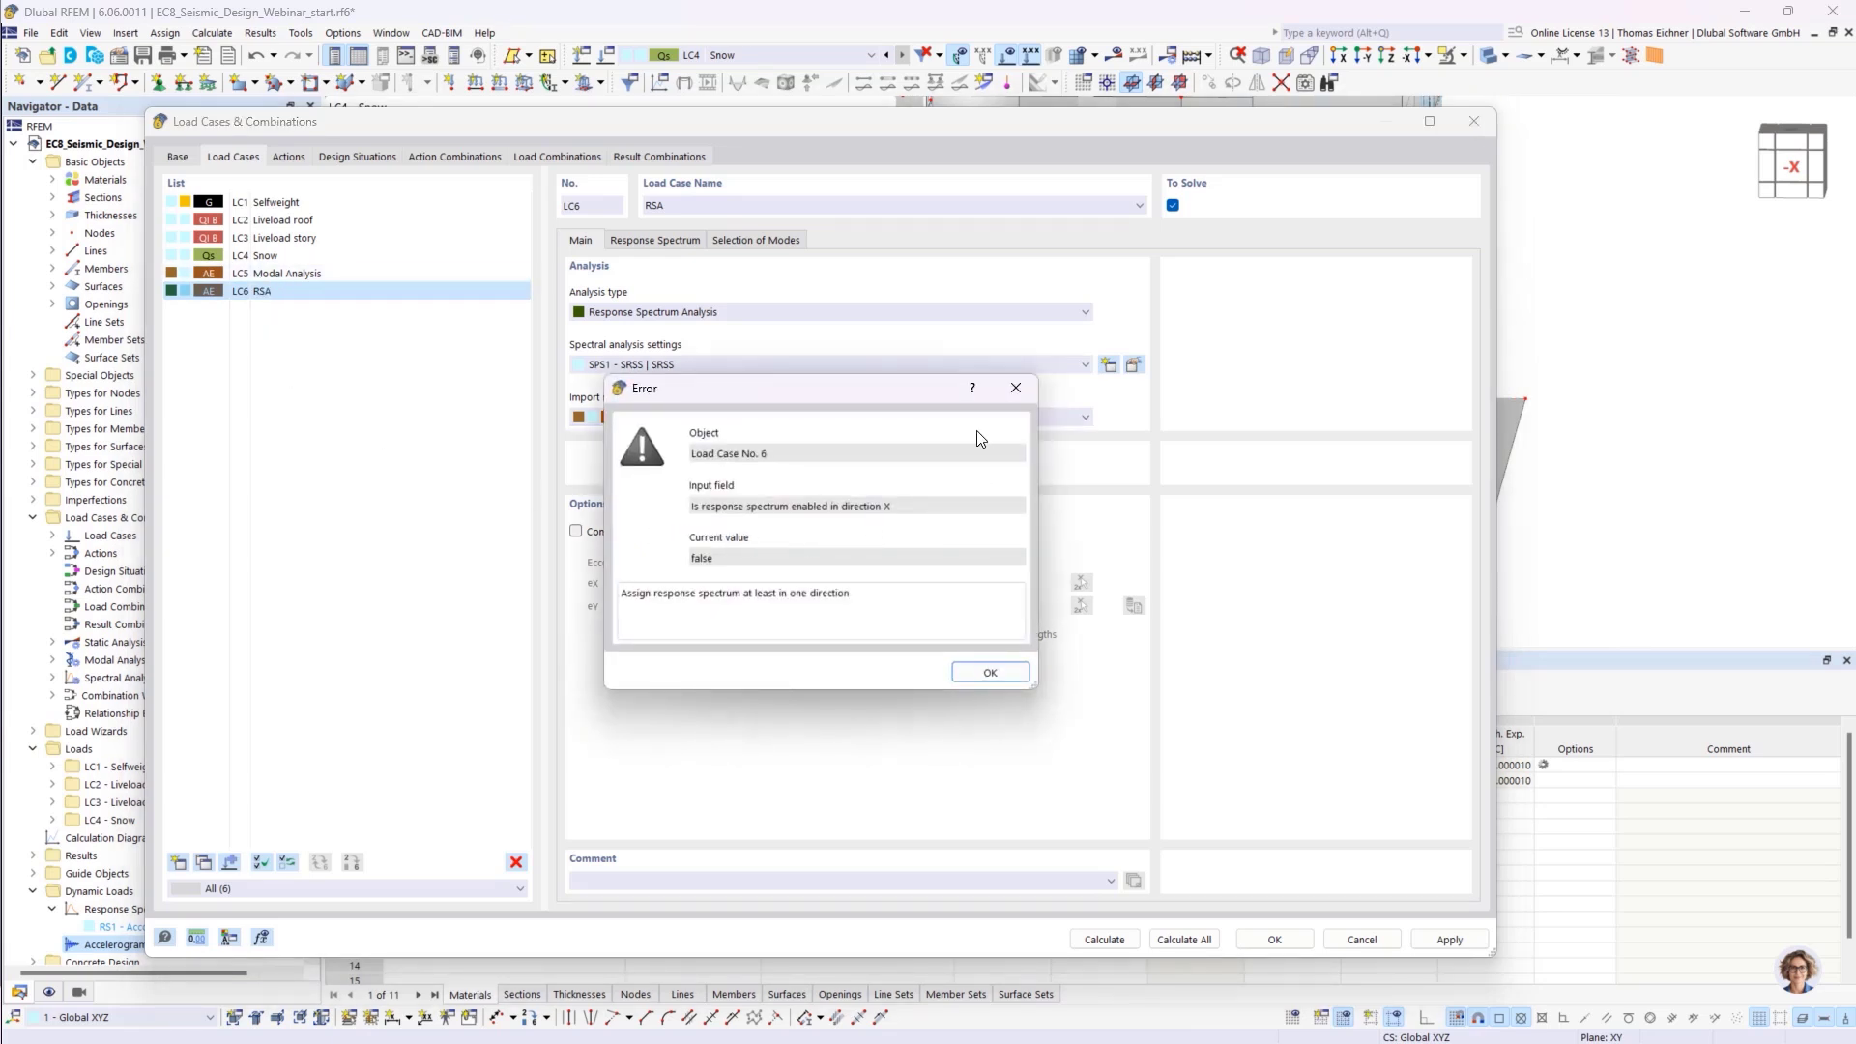
left_click(1015, 388)
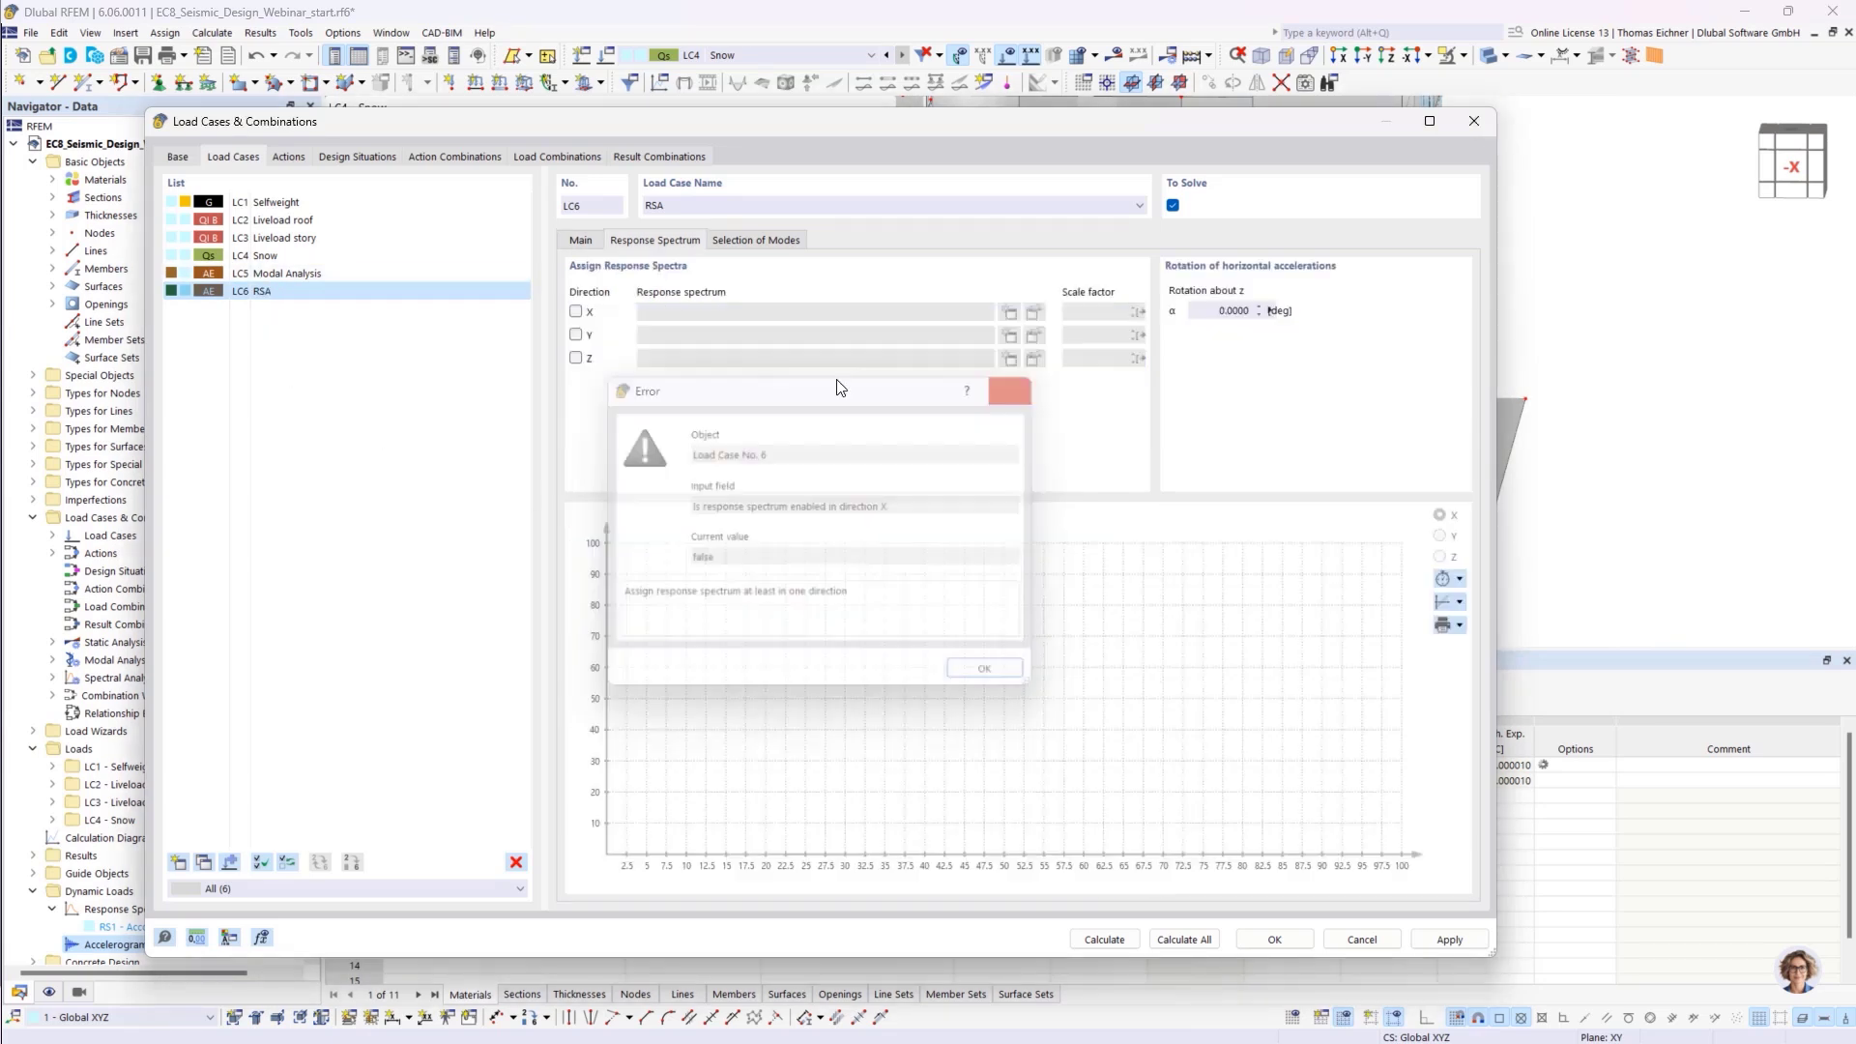
left_click(583, 244)
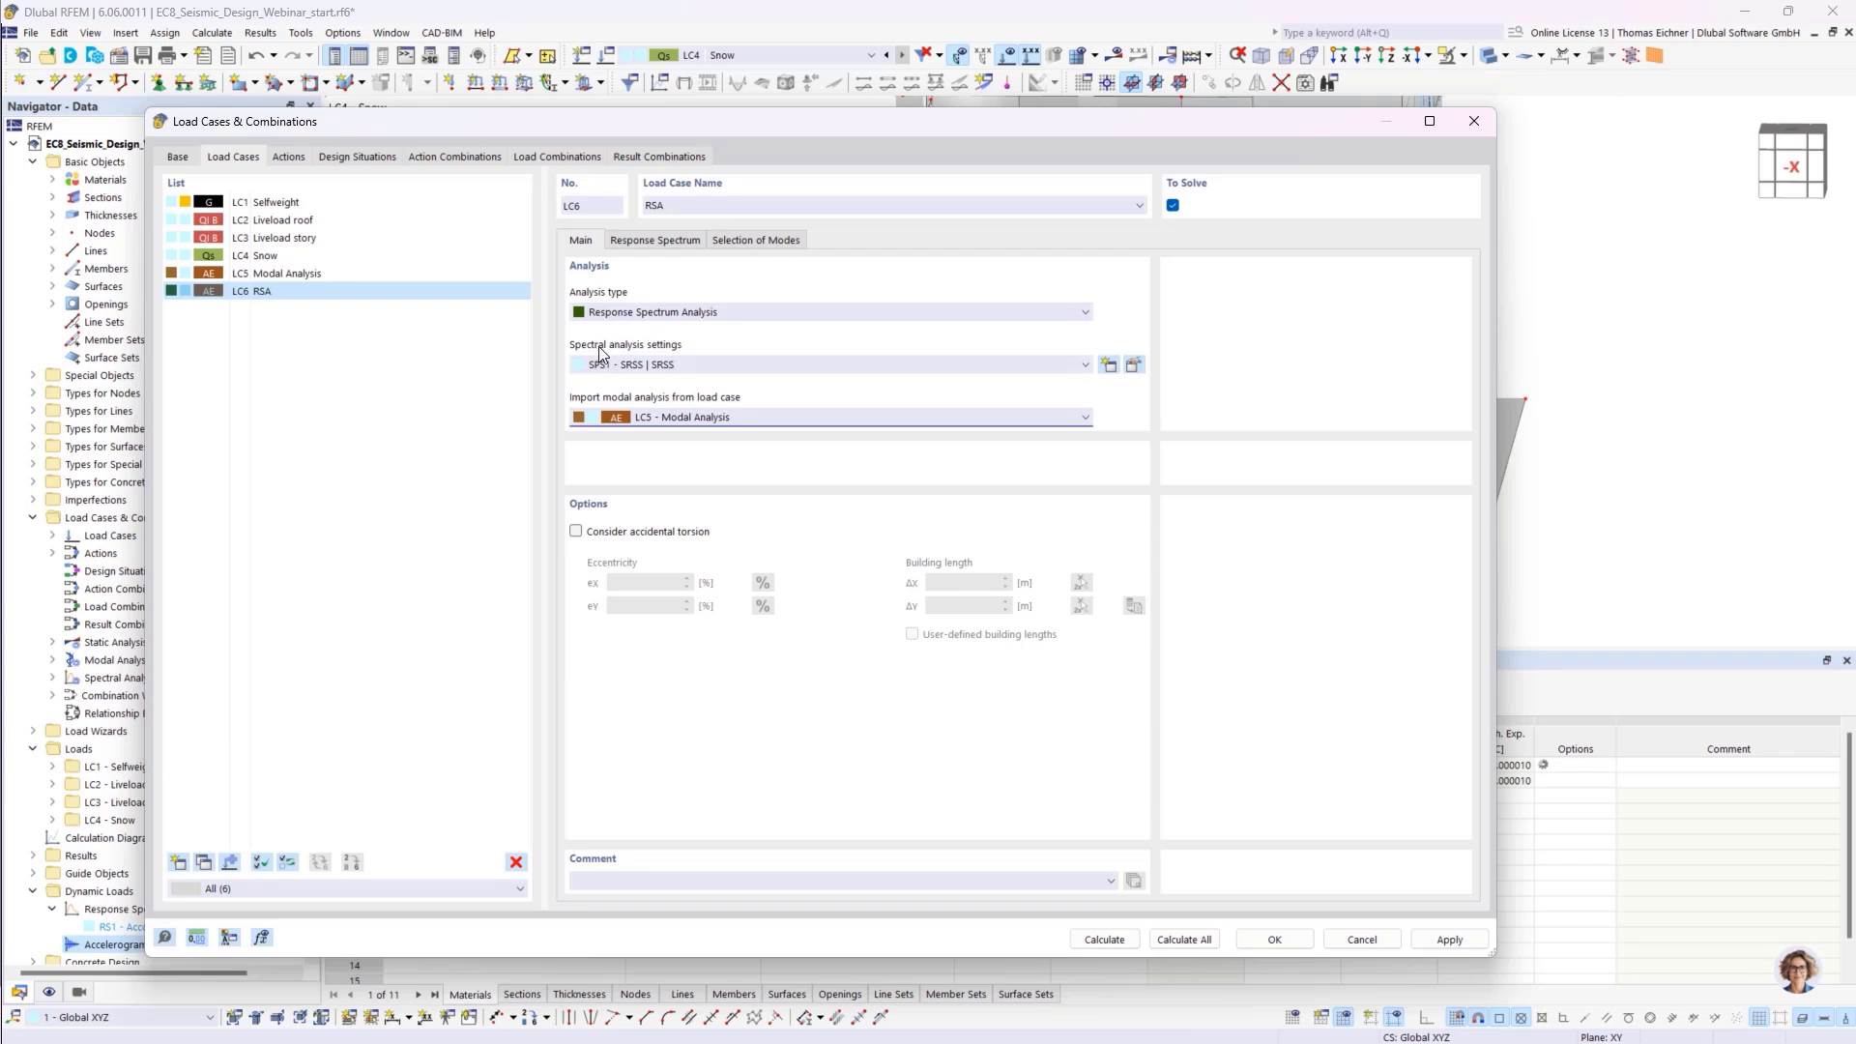
Open the spectral analysis settings SPS1 for editing and keep SRSS as the combination rule for periodic responses
left_click(1134, 364)
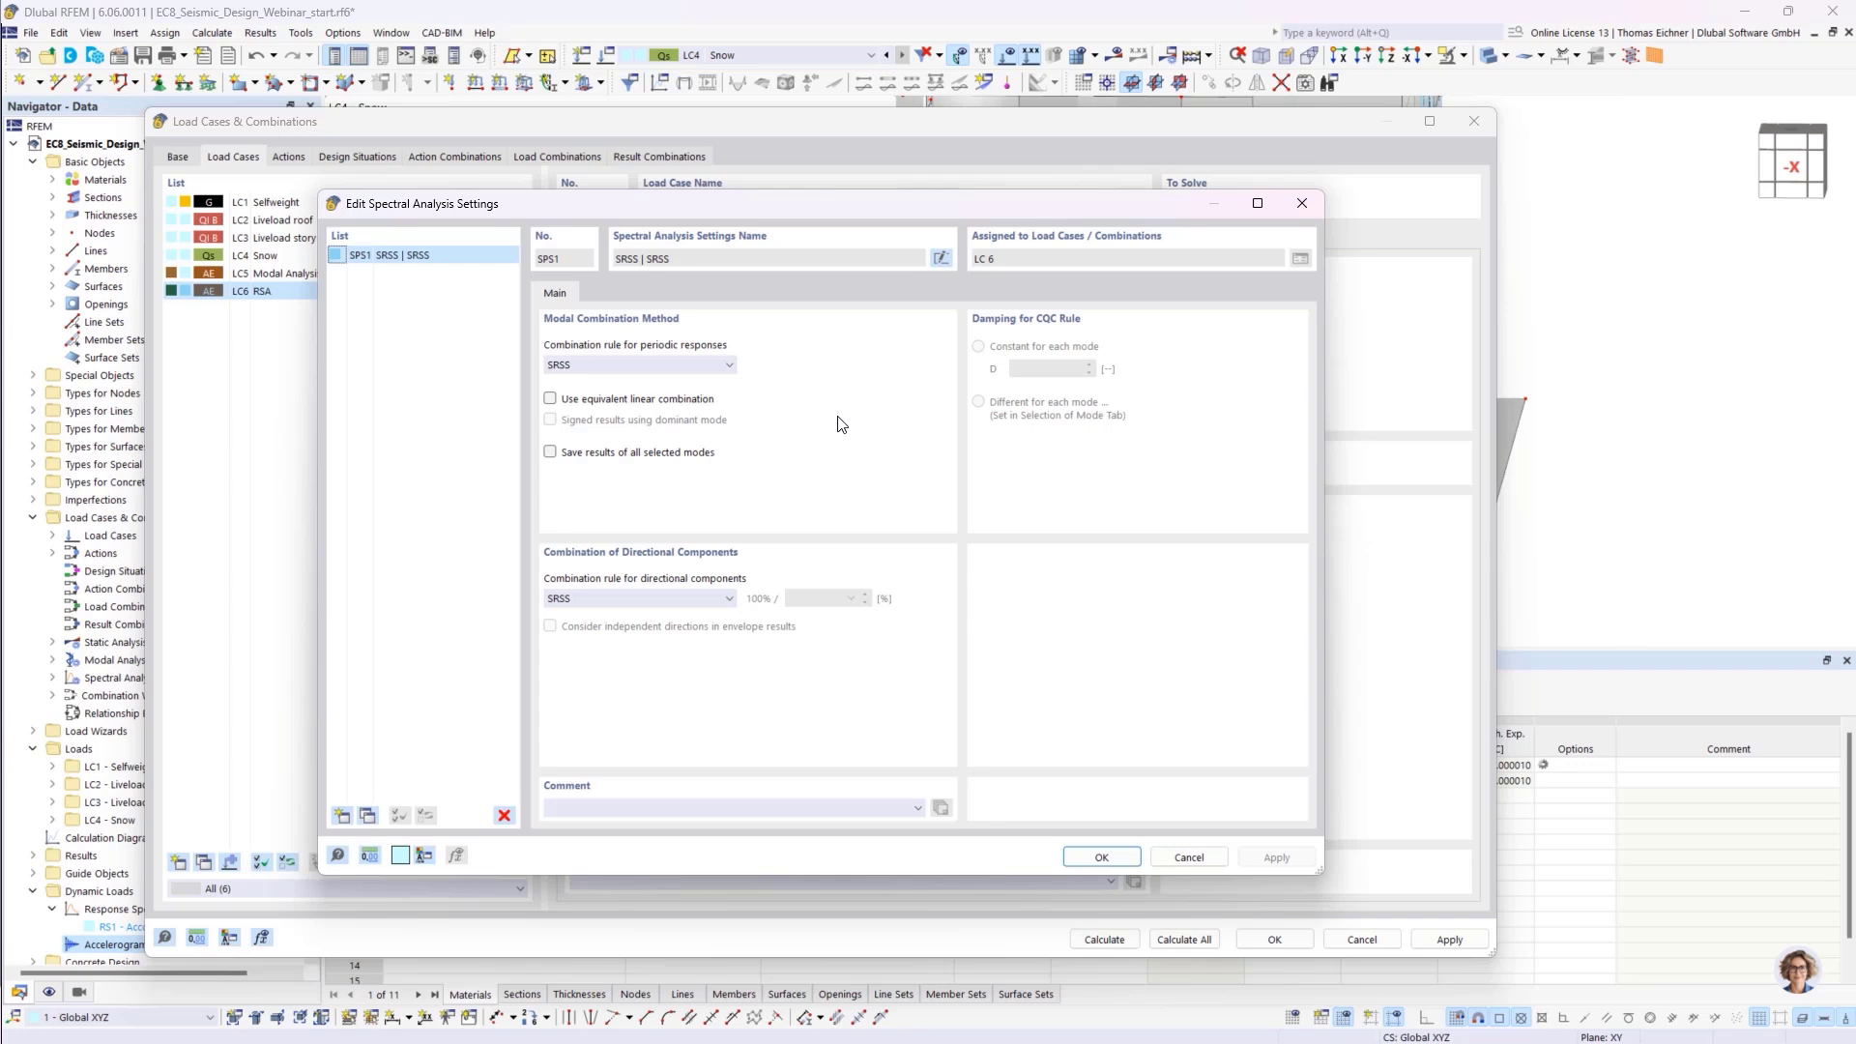
left_click(711, 365)
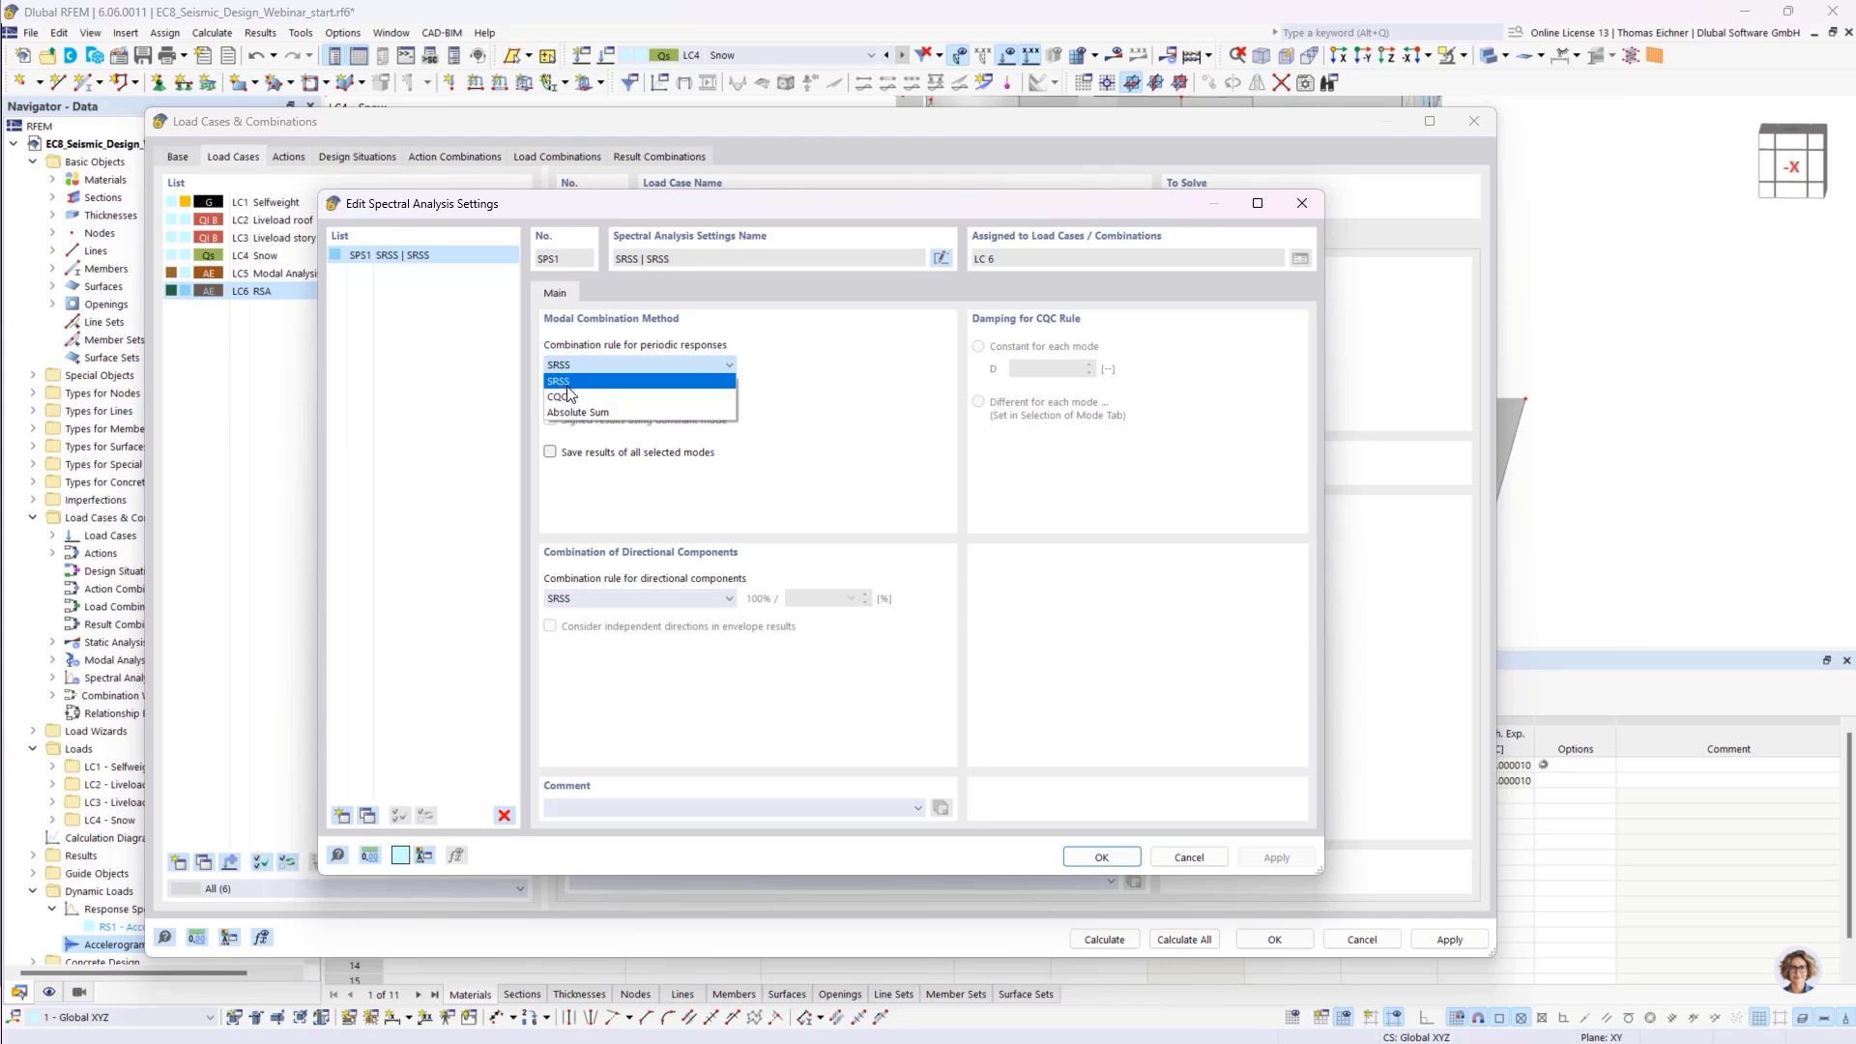
left_click(569, 383)
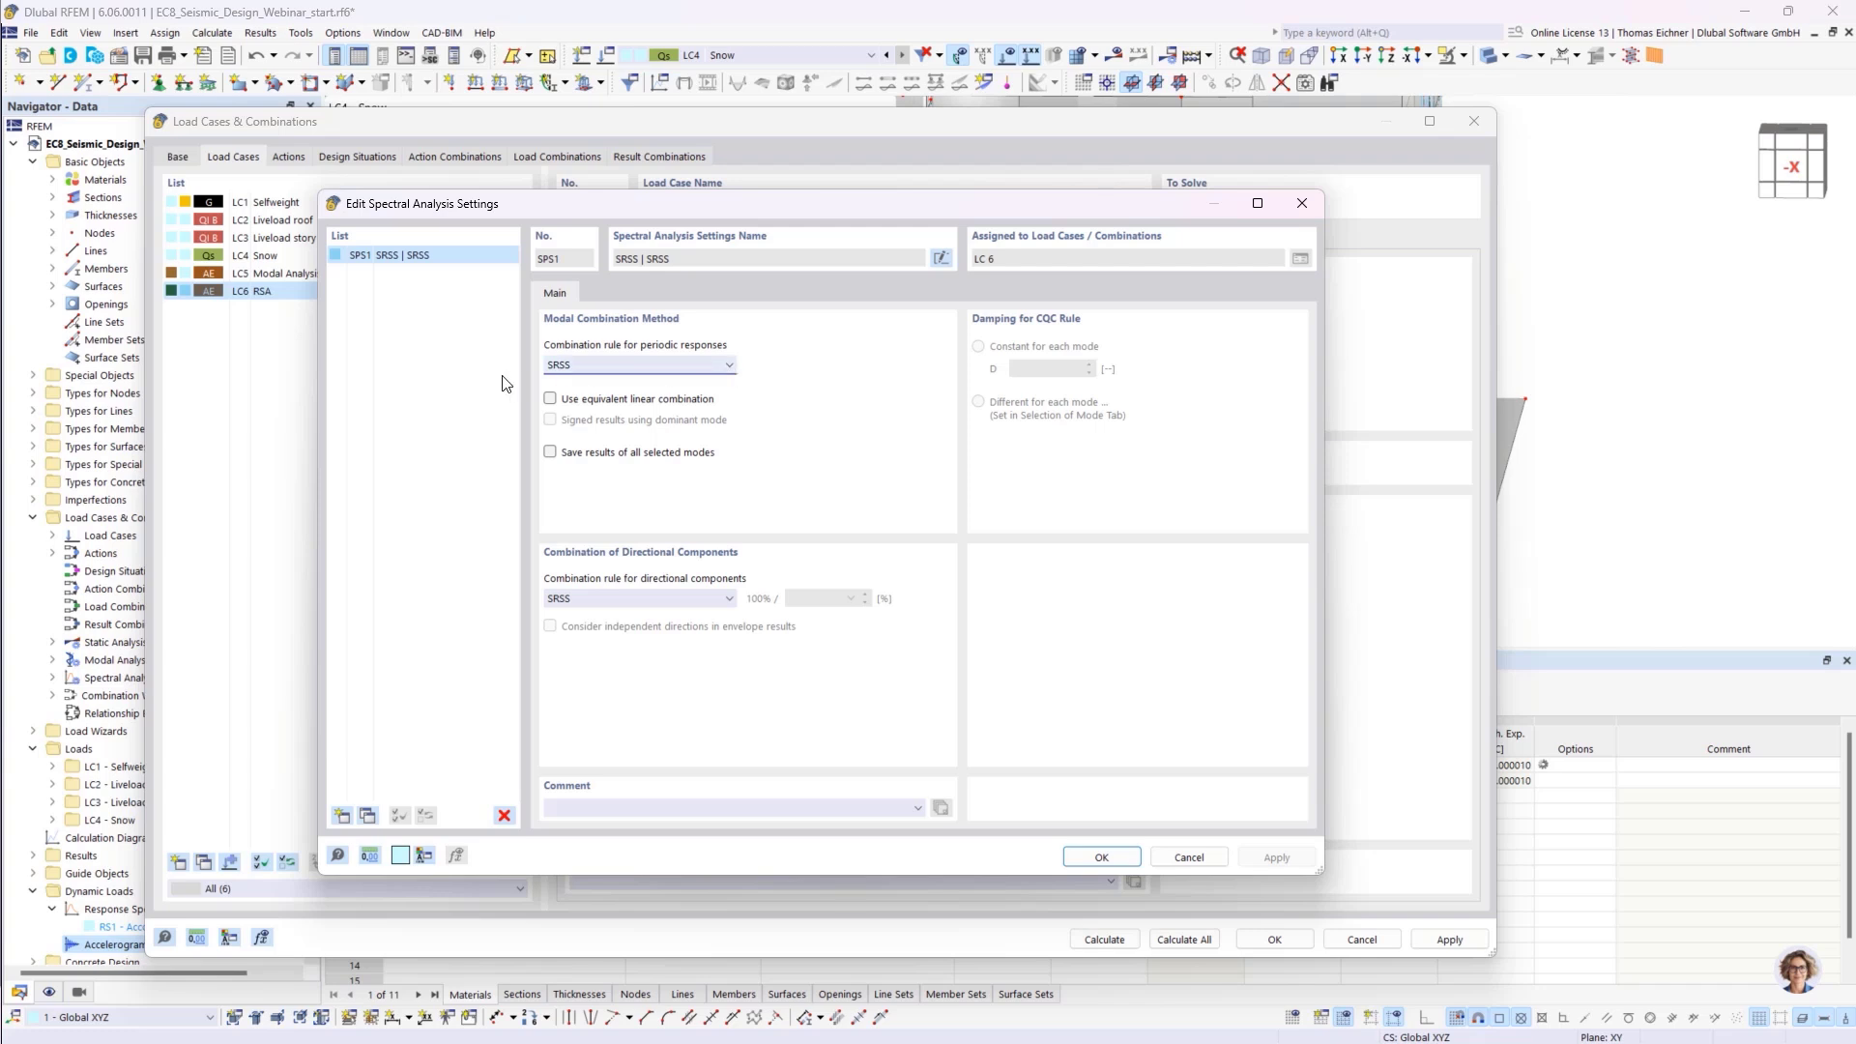
left_click(569, 367)
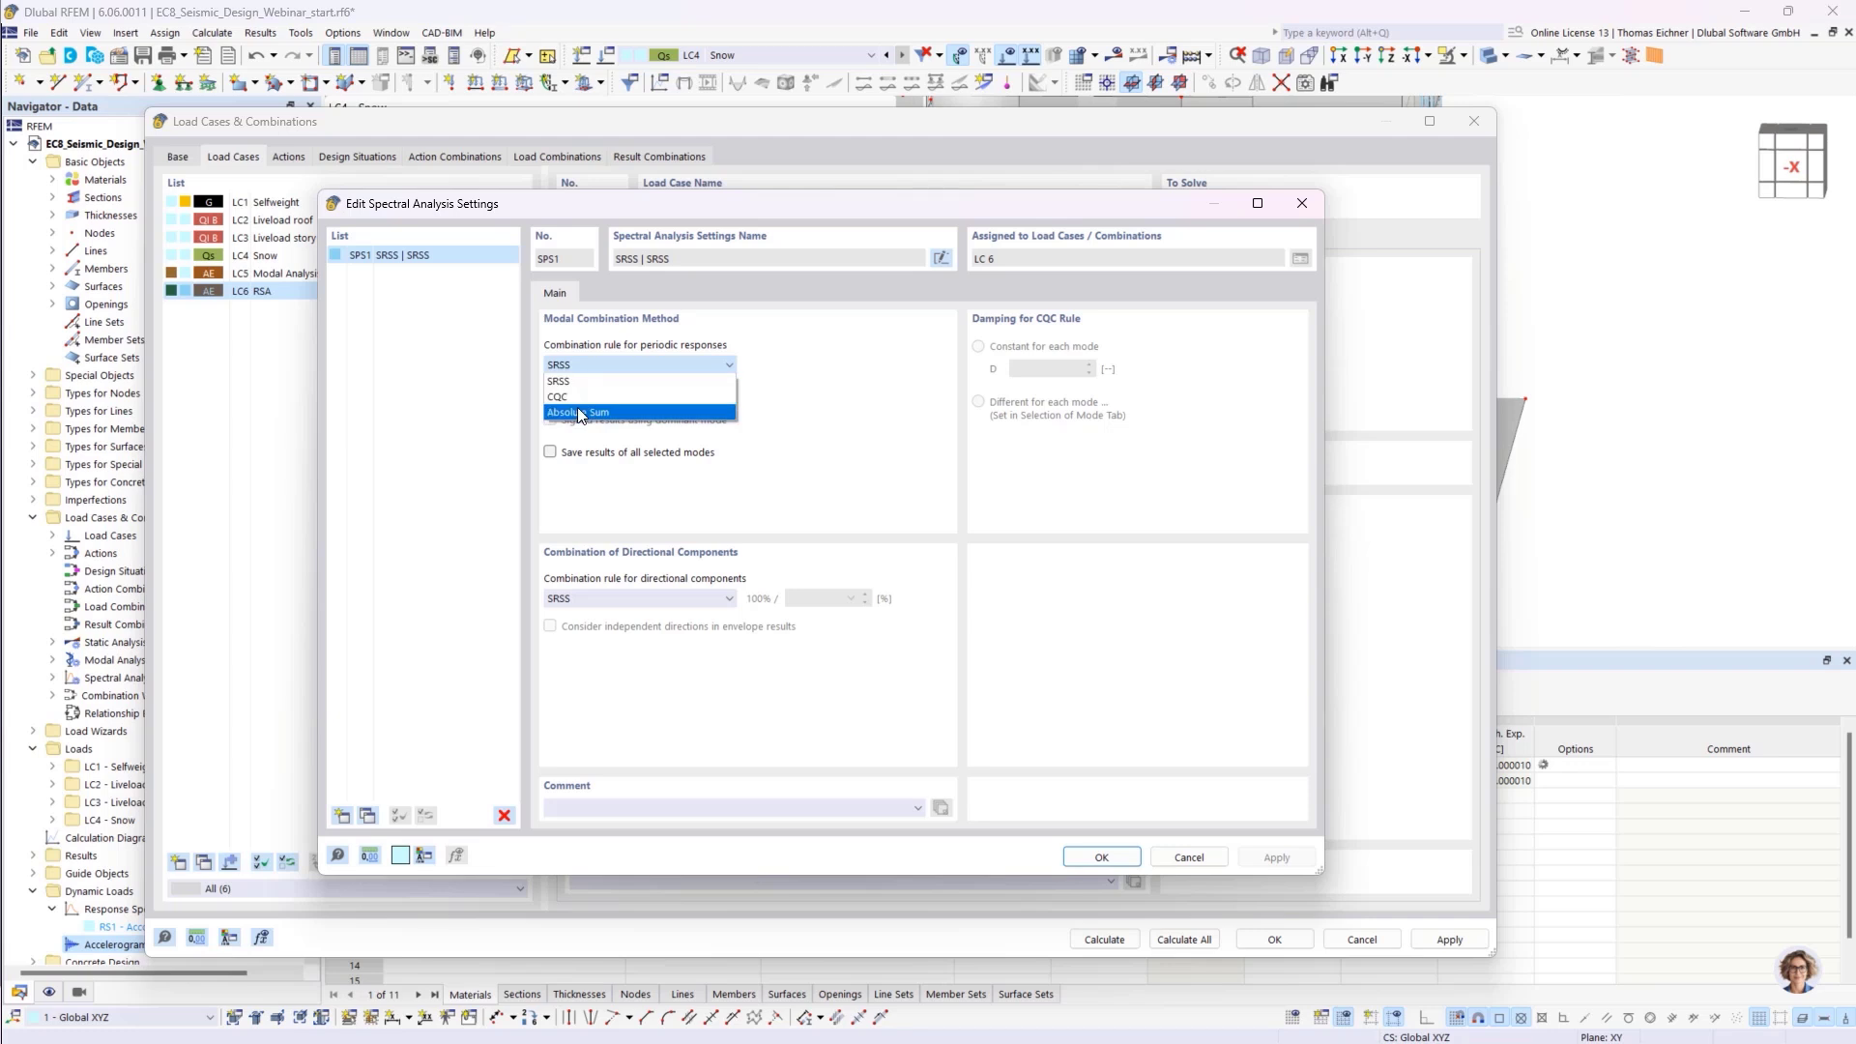
left_click(621, 370)
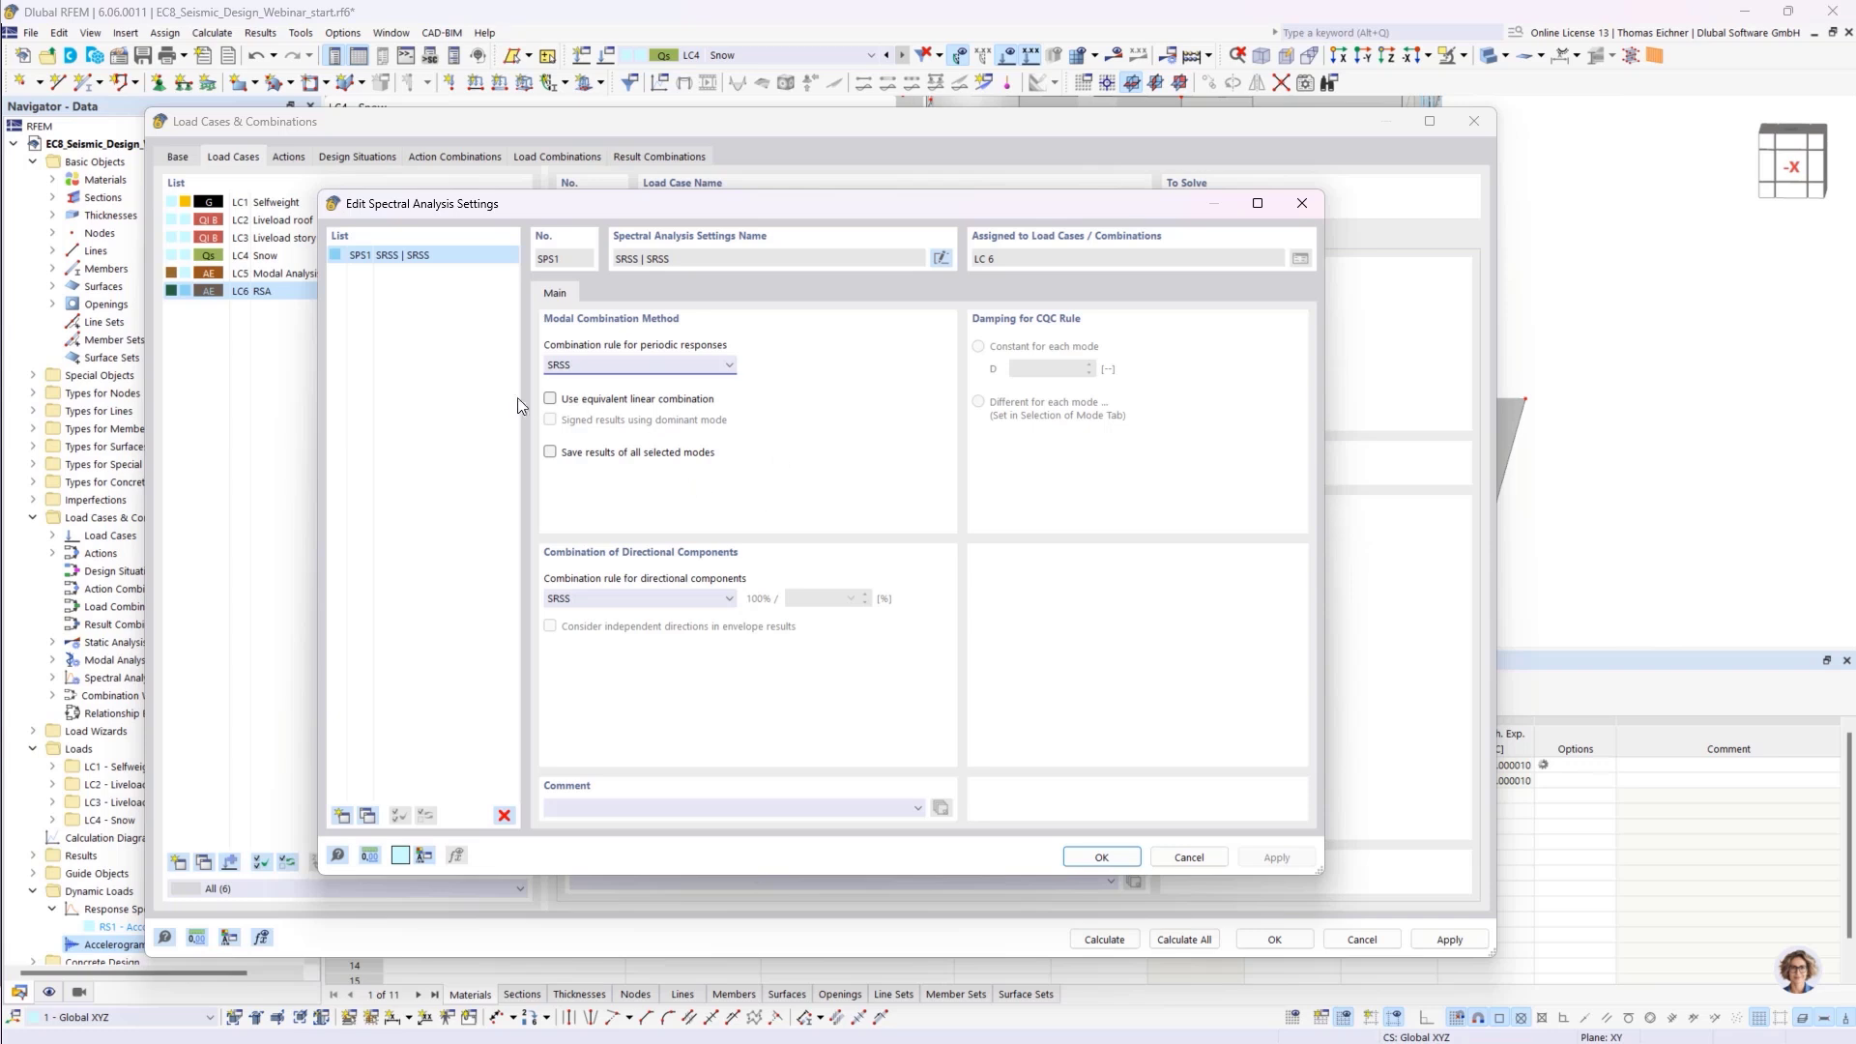
Enable the equivalent linear combination and the saving of results of all selected modes in the spectral analysis settings
left_click(550, 399)
left_click(550, 452)
left_click(663, 460)
left_click(553, 454)
Set the combination rule for directional components to Scaled Sum with 100% / 30% and accept the spectral analysis settings
left_click(657, 599)
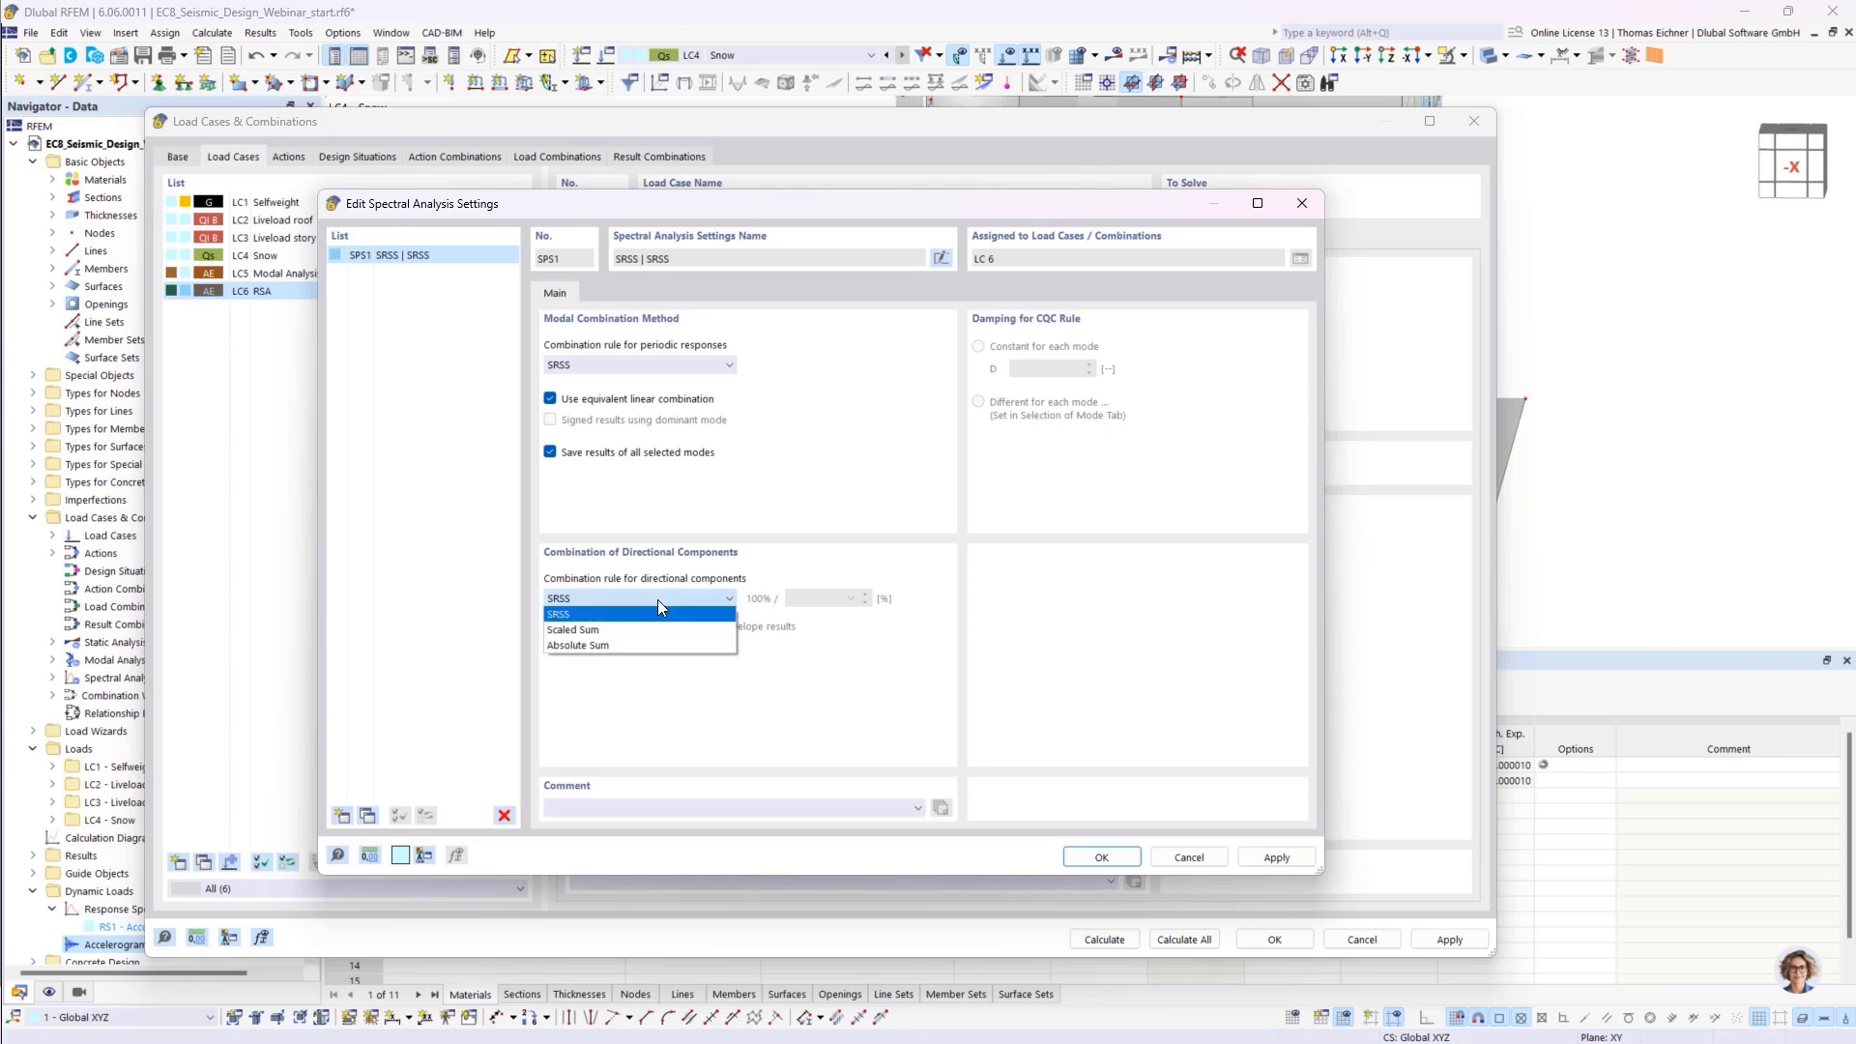
left_click(658, 600)
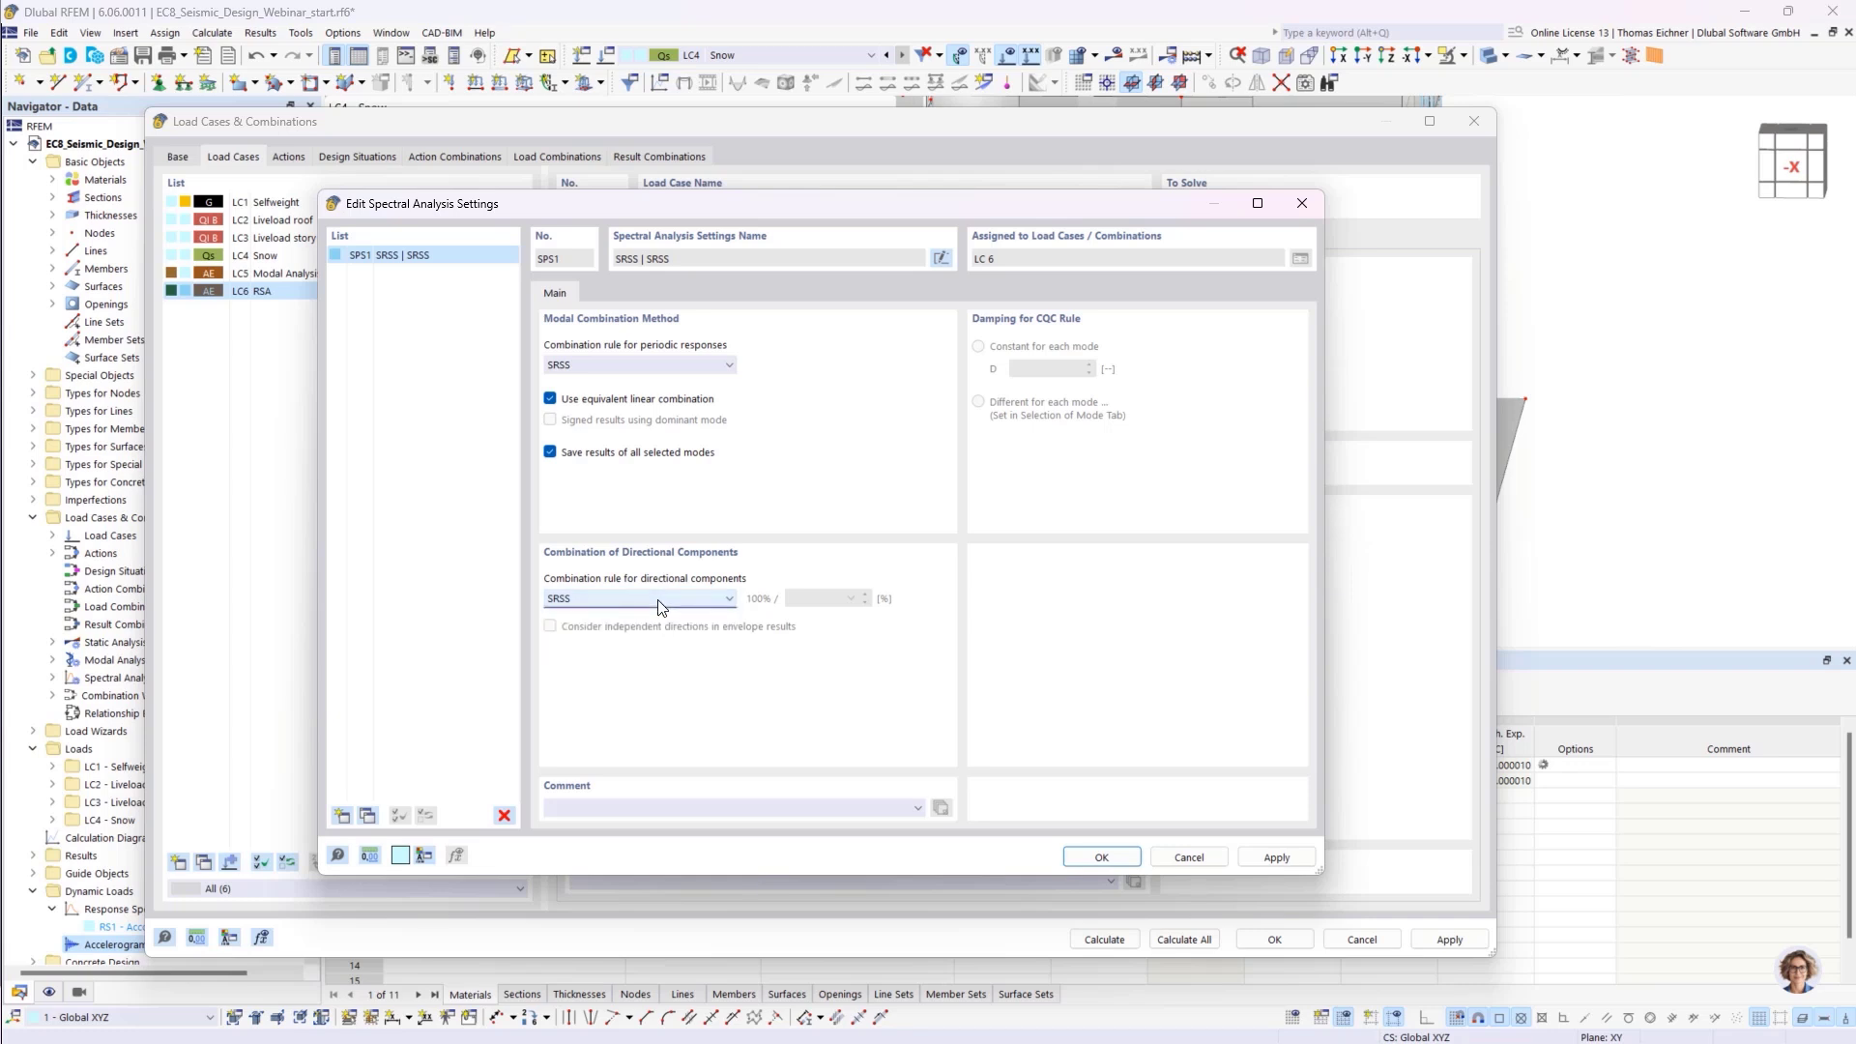
left_click(579, 606)
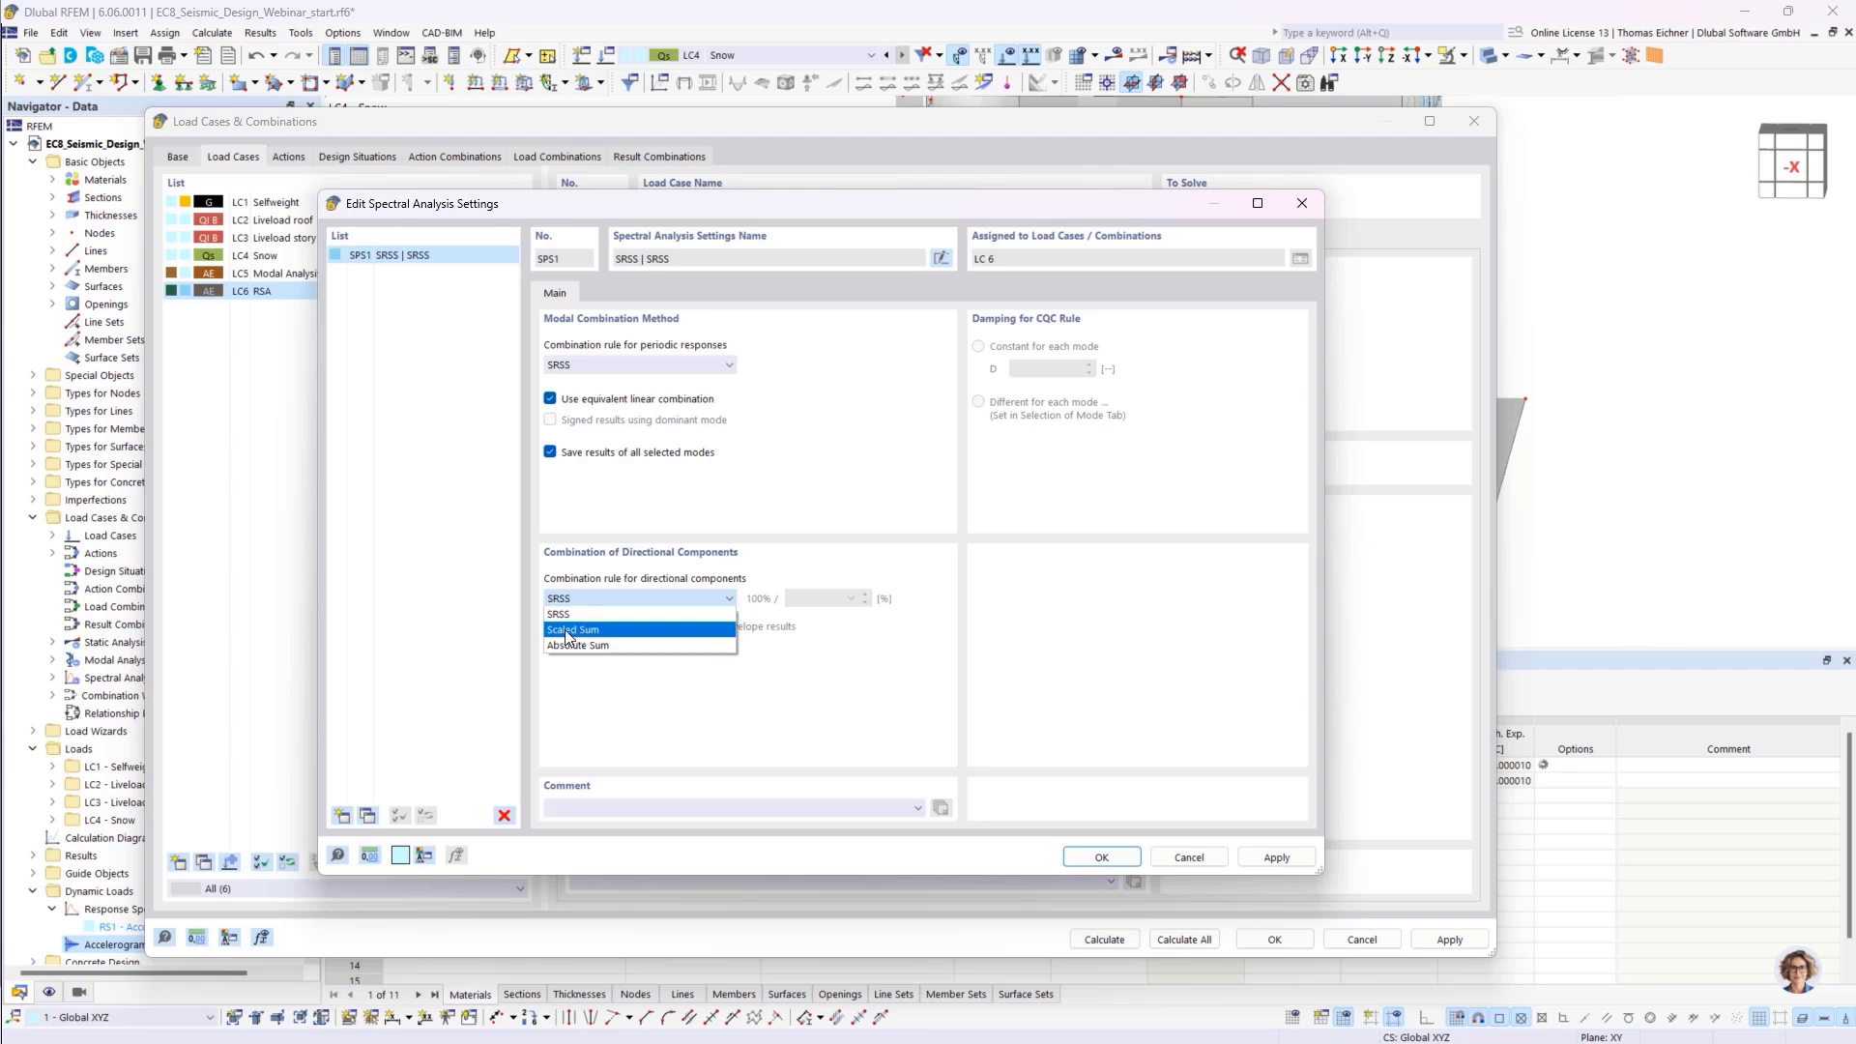
left_click(567, 634)
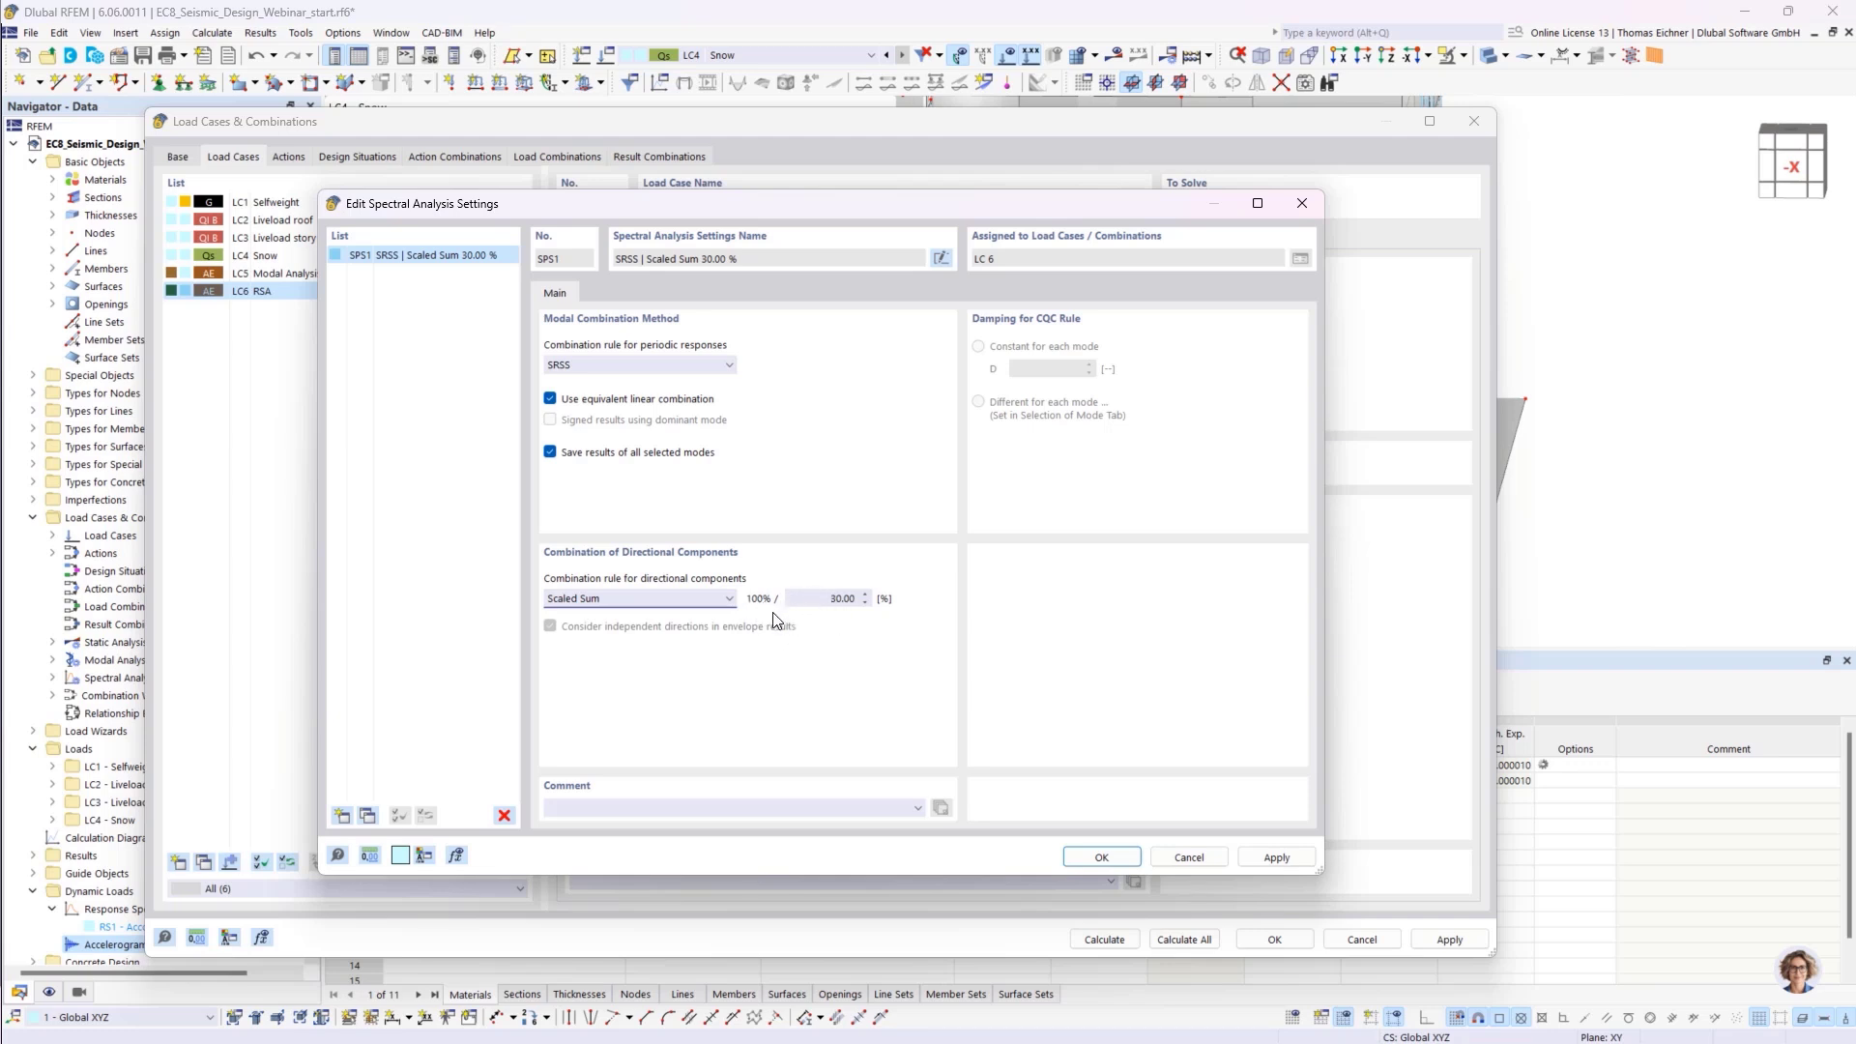
double_click(827, 604)
left_click(828, 598)
double_click(832, 600)
left_click(832, 601)
left_click(1100, 858)
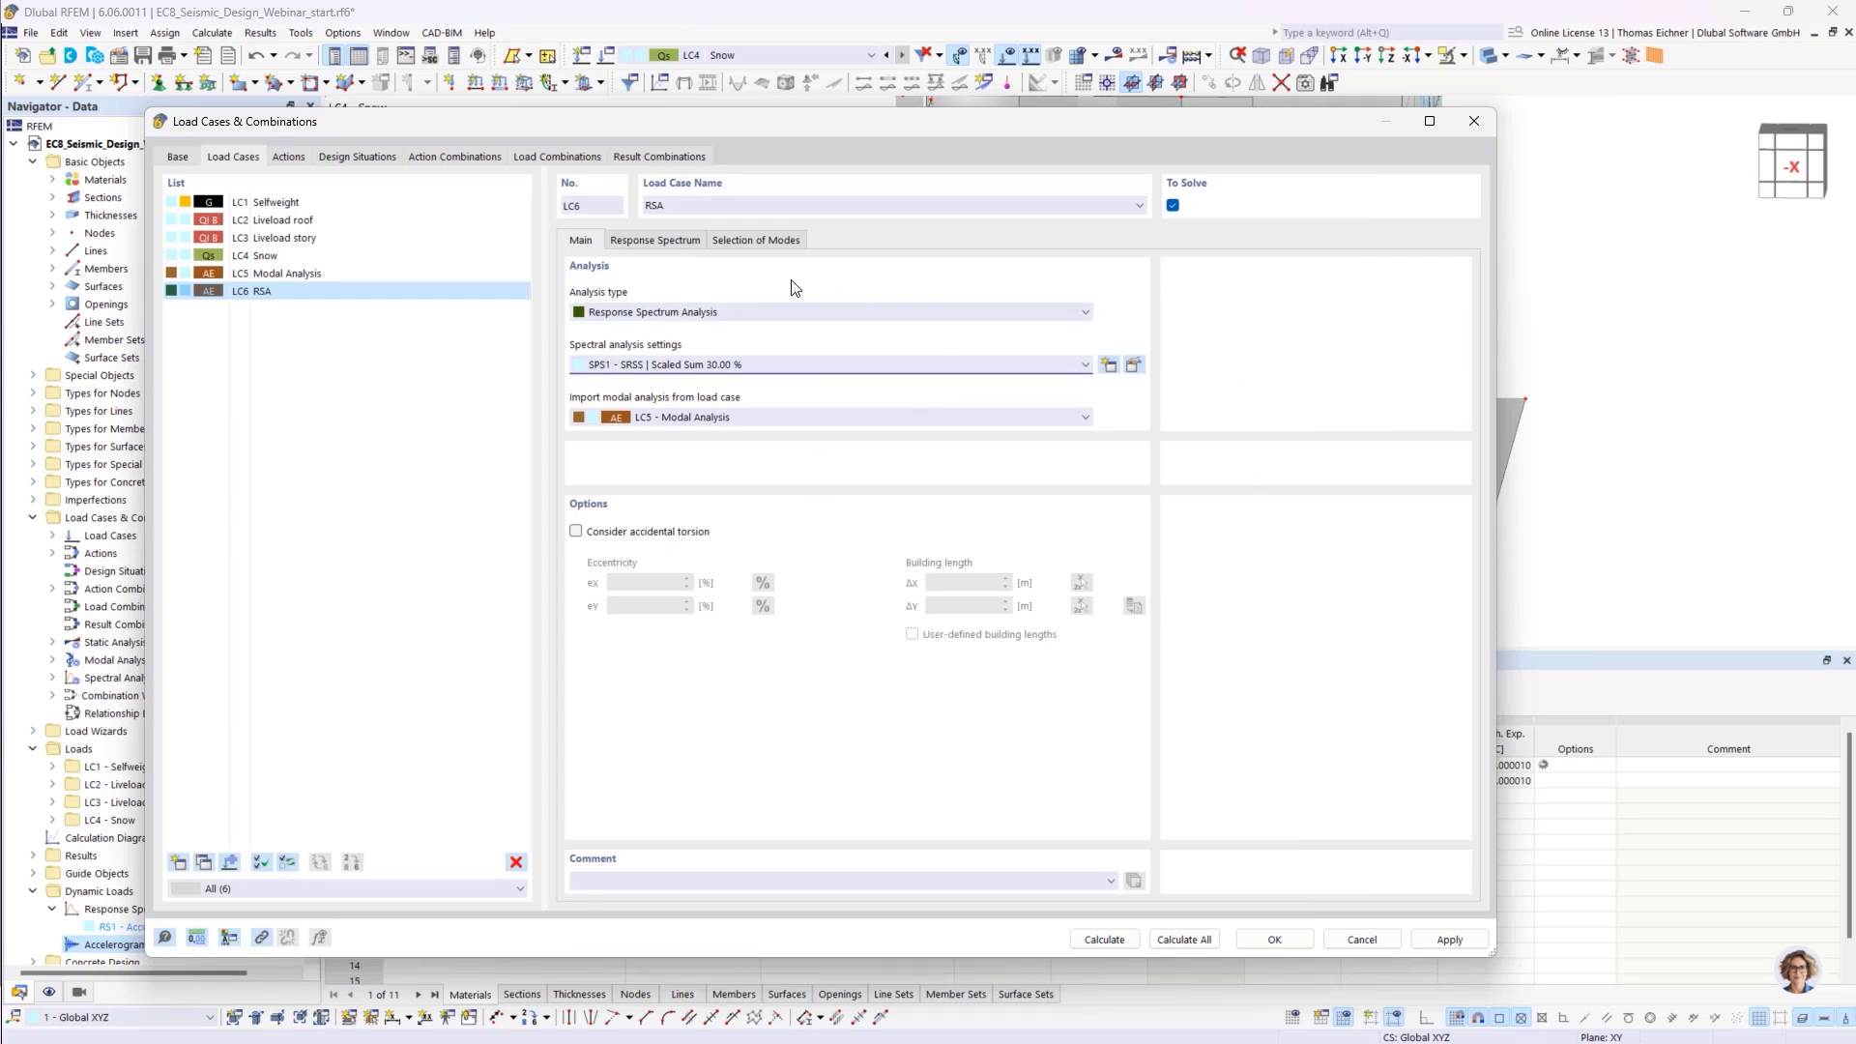
Assign the EN 1998-1 response spectrum RS1 in the X and Y directions of the RSA load case and open the spectrum for editing
left_click(679, 242)
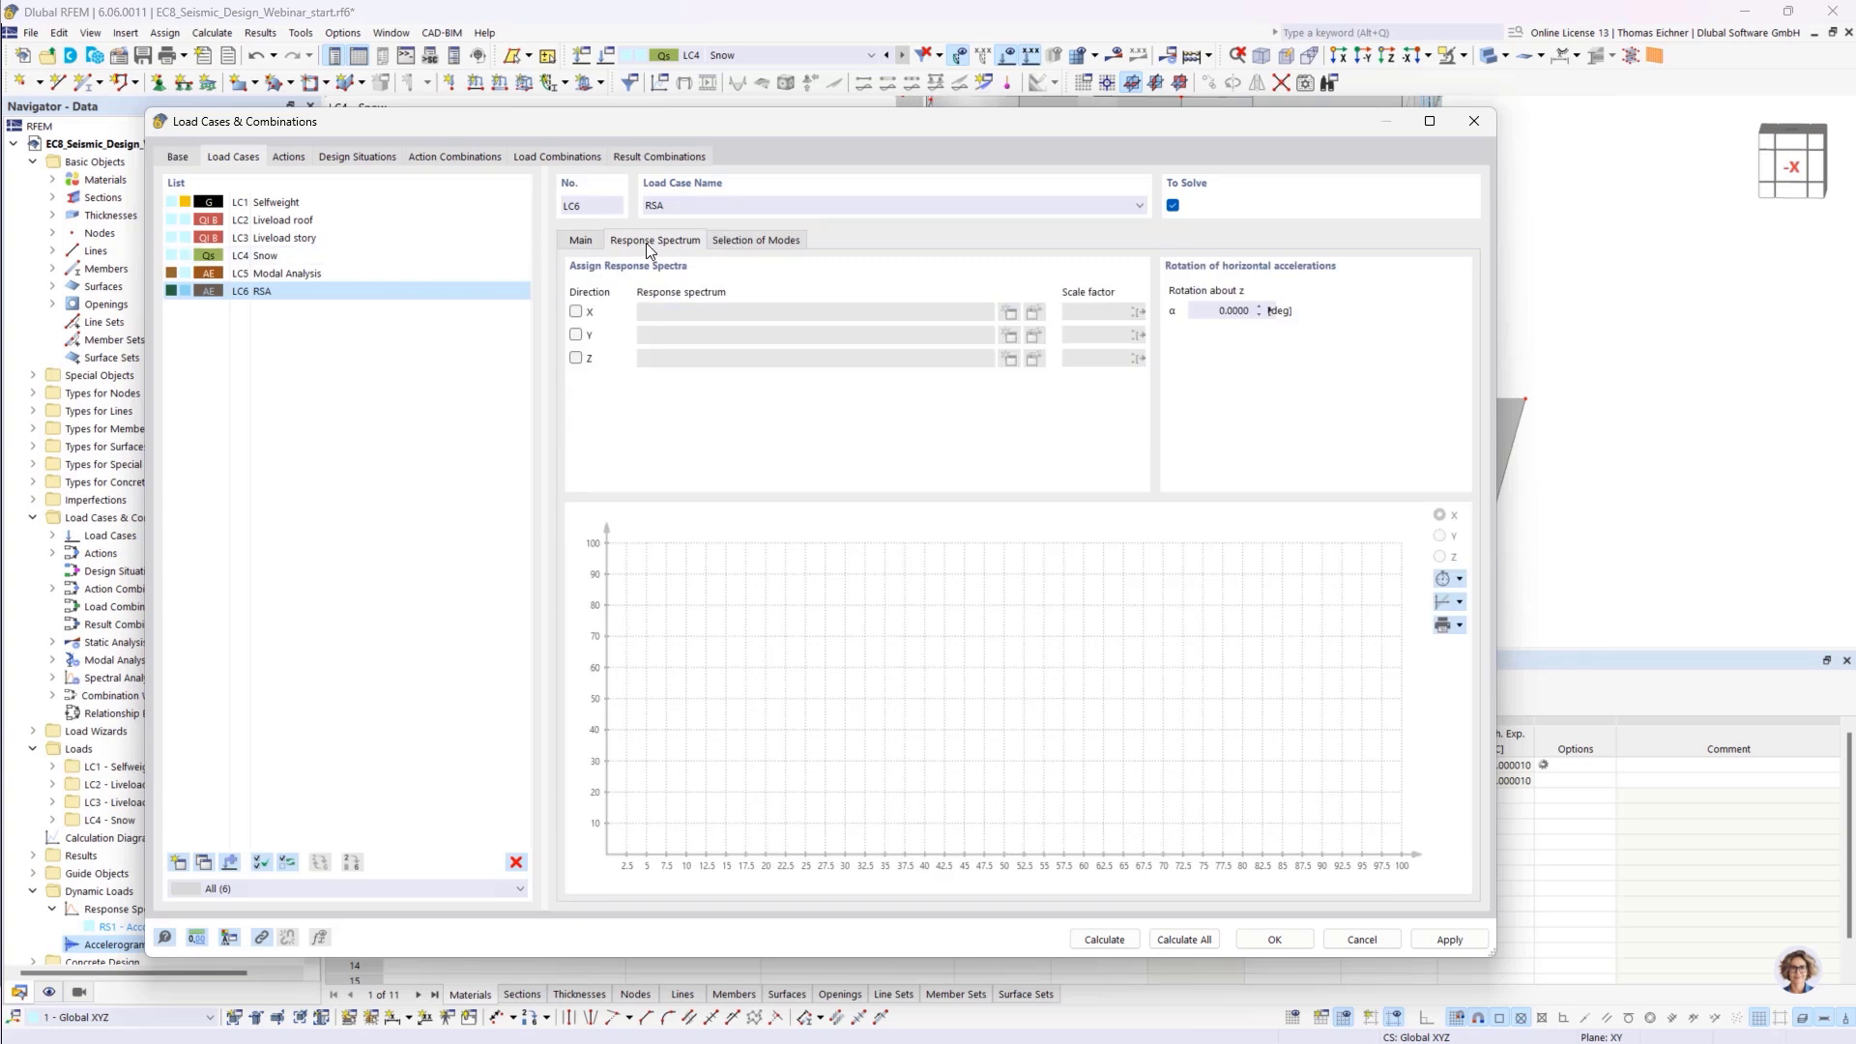
left_click(575, 311)
left_click(575, 335)
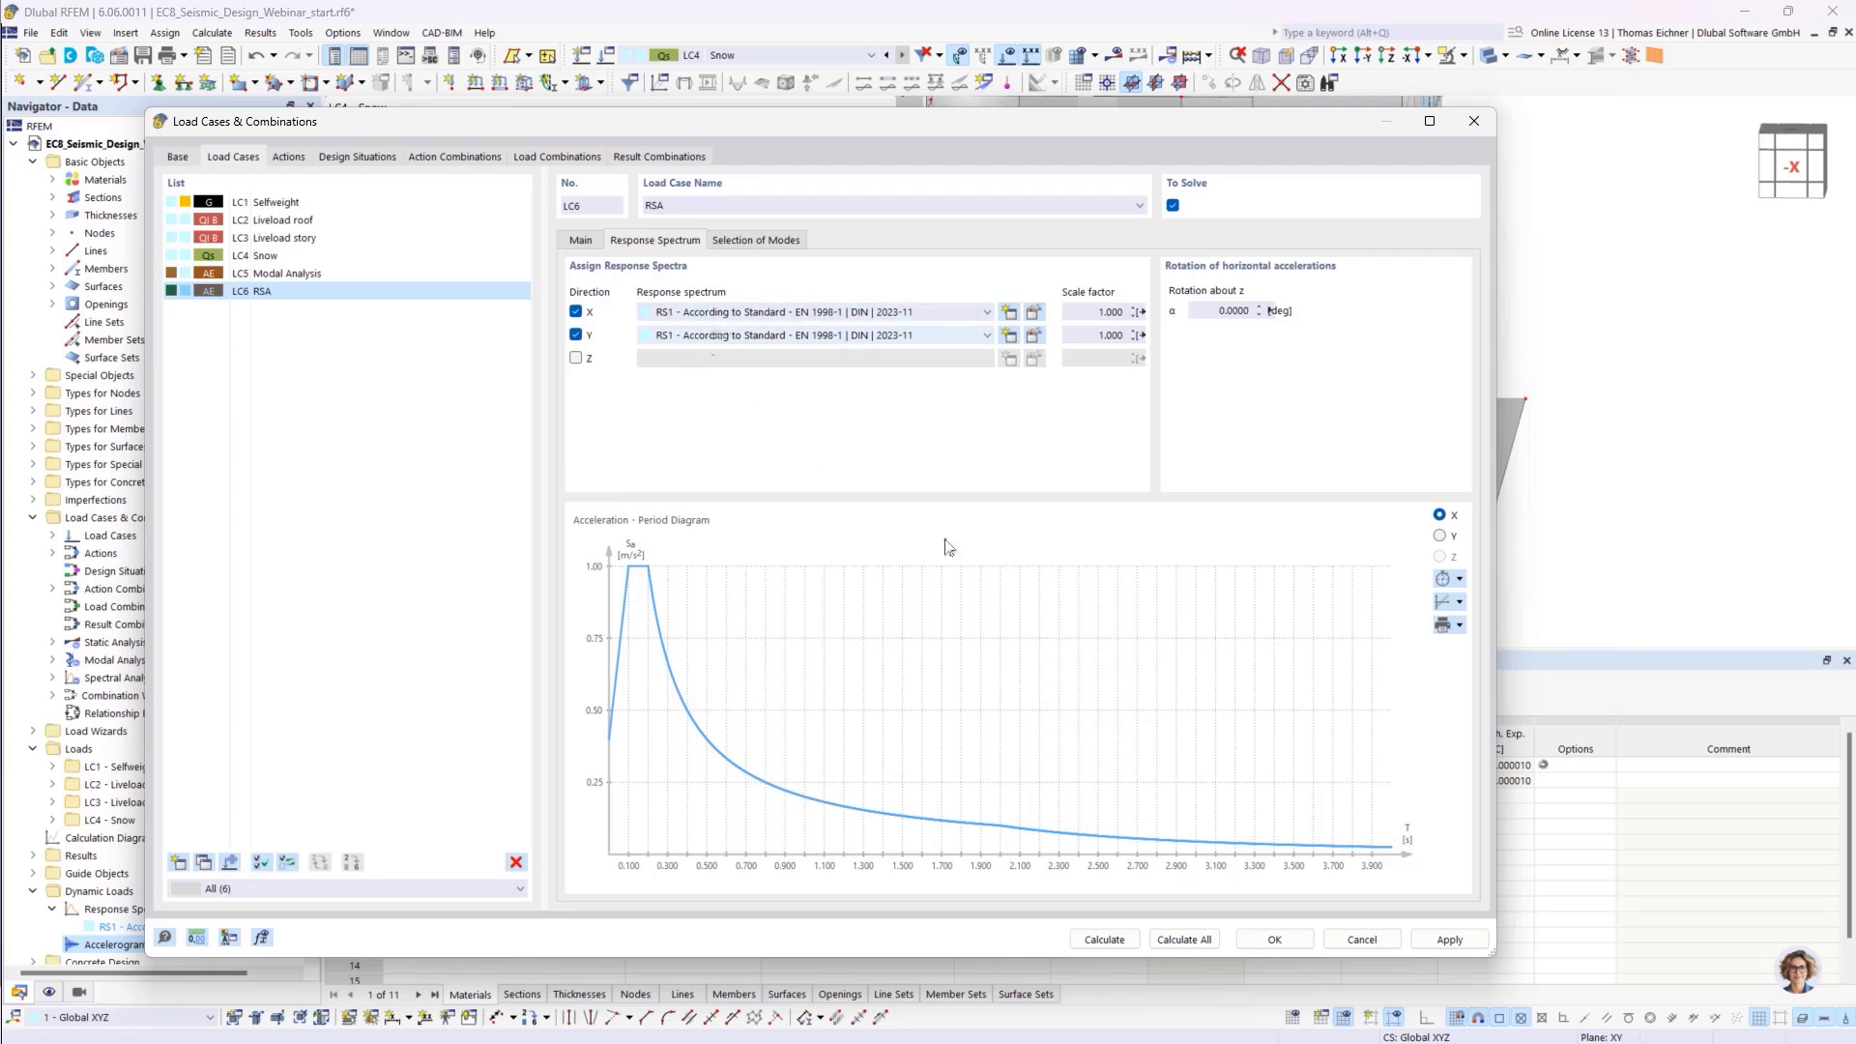
left_click(1034, 313)
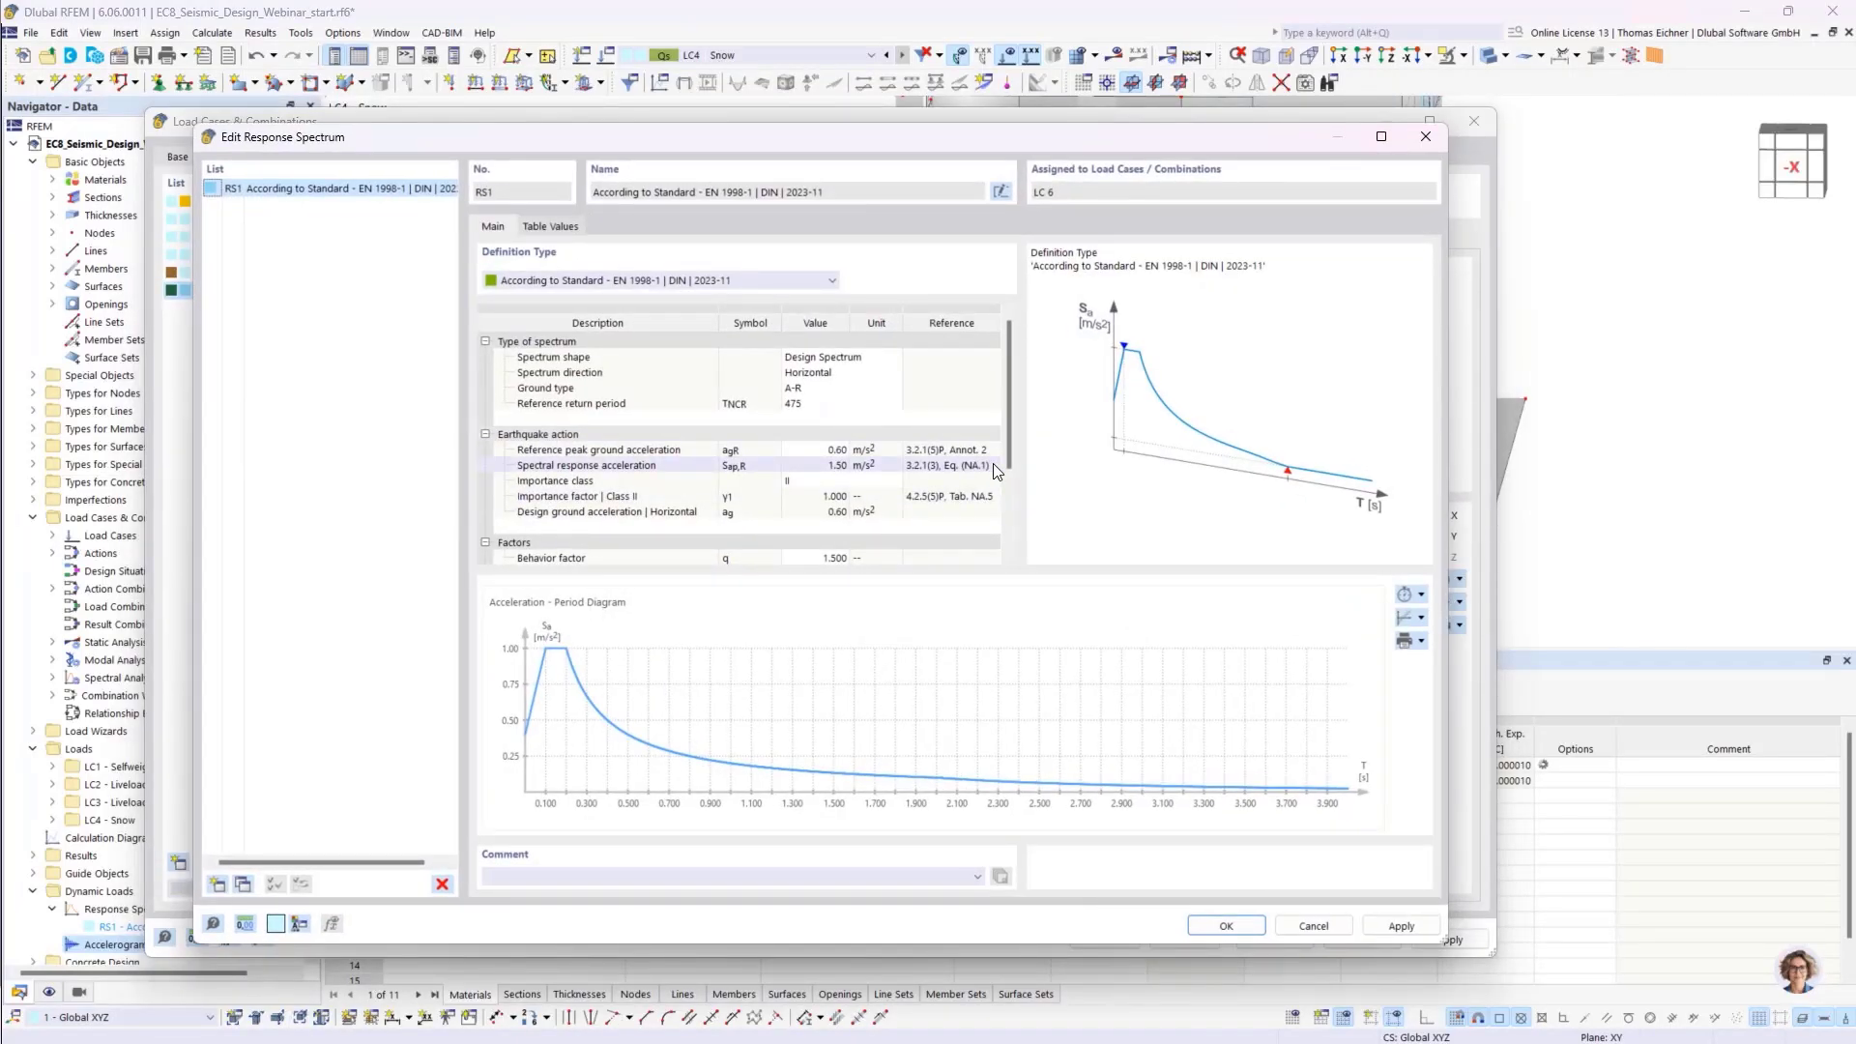
Switch the response spectrum's definition type to User-Defined and open the frequency in row 8 for editing
left_click(692, 281)
left_click(688, 327)
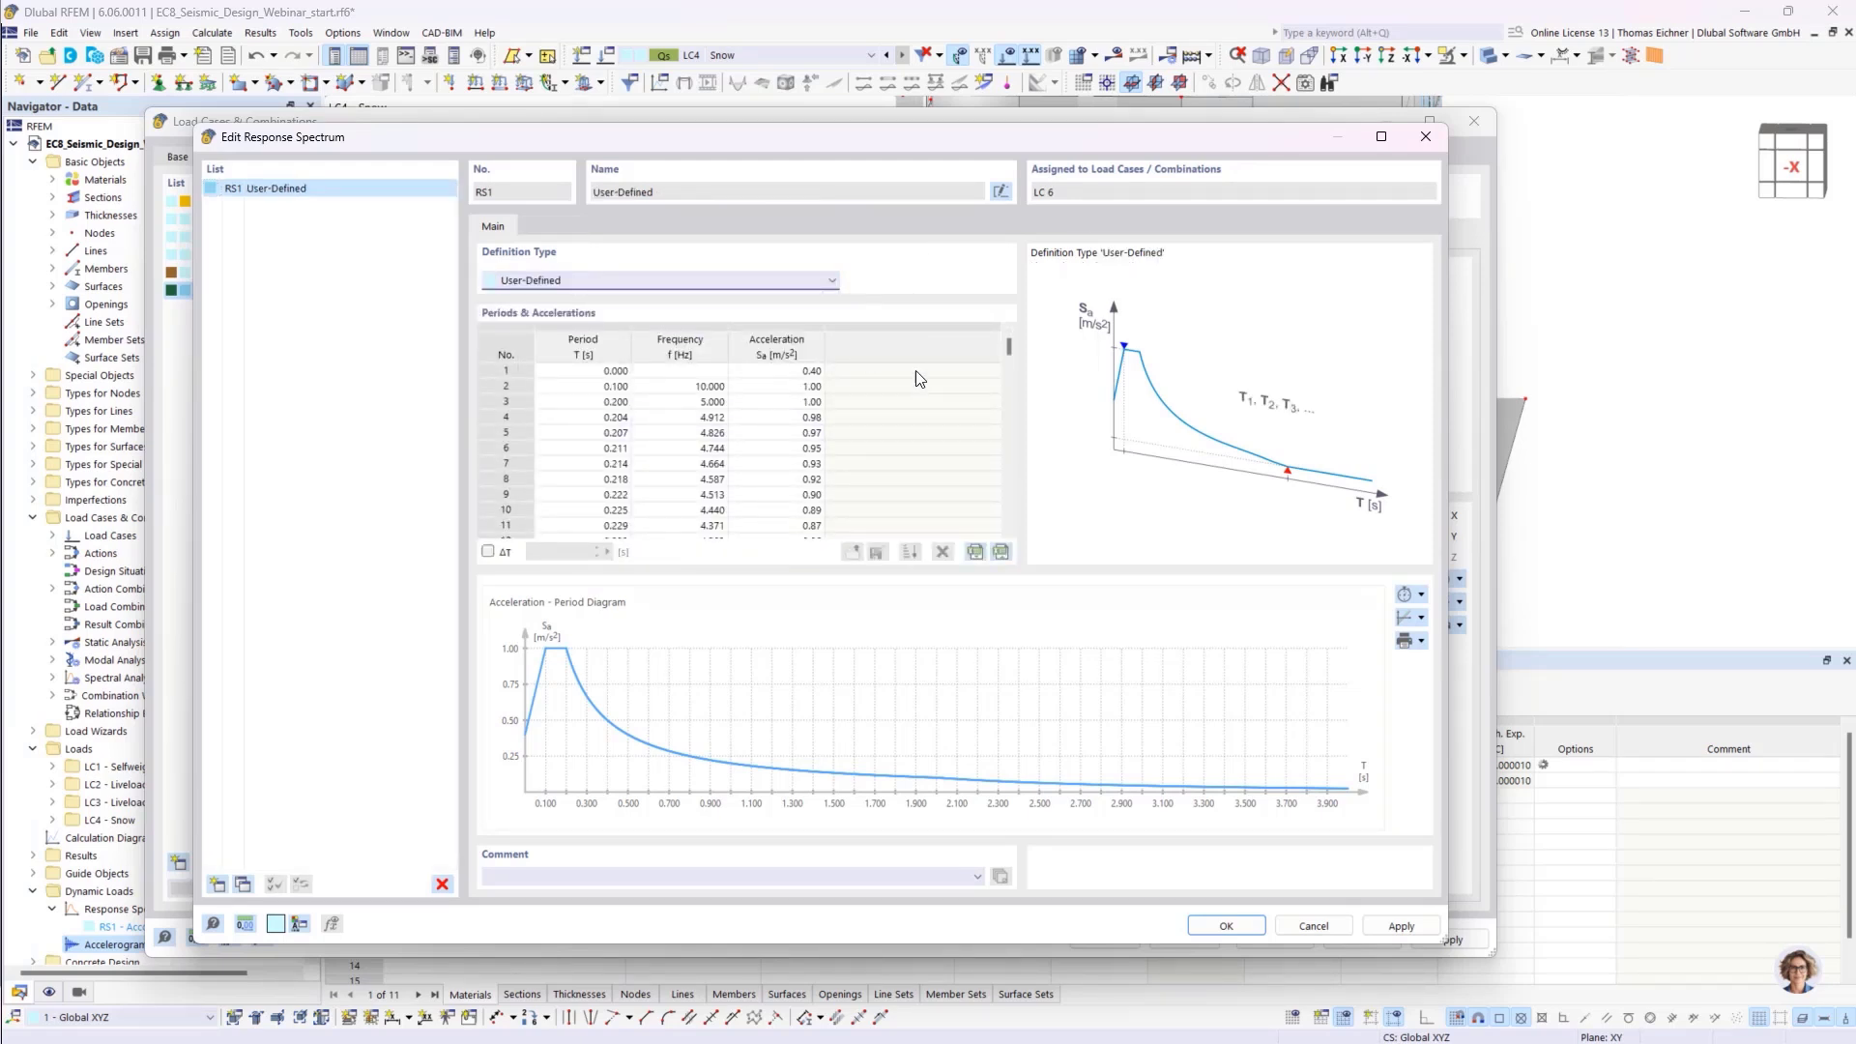
left_click(580, 280)
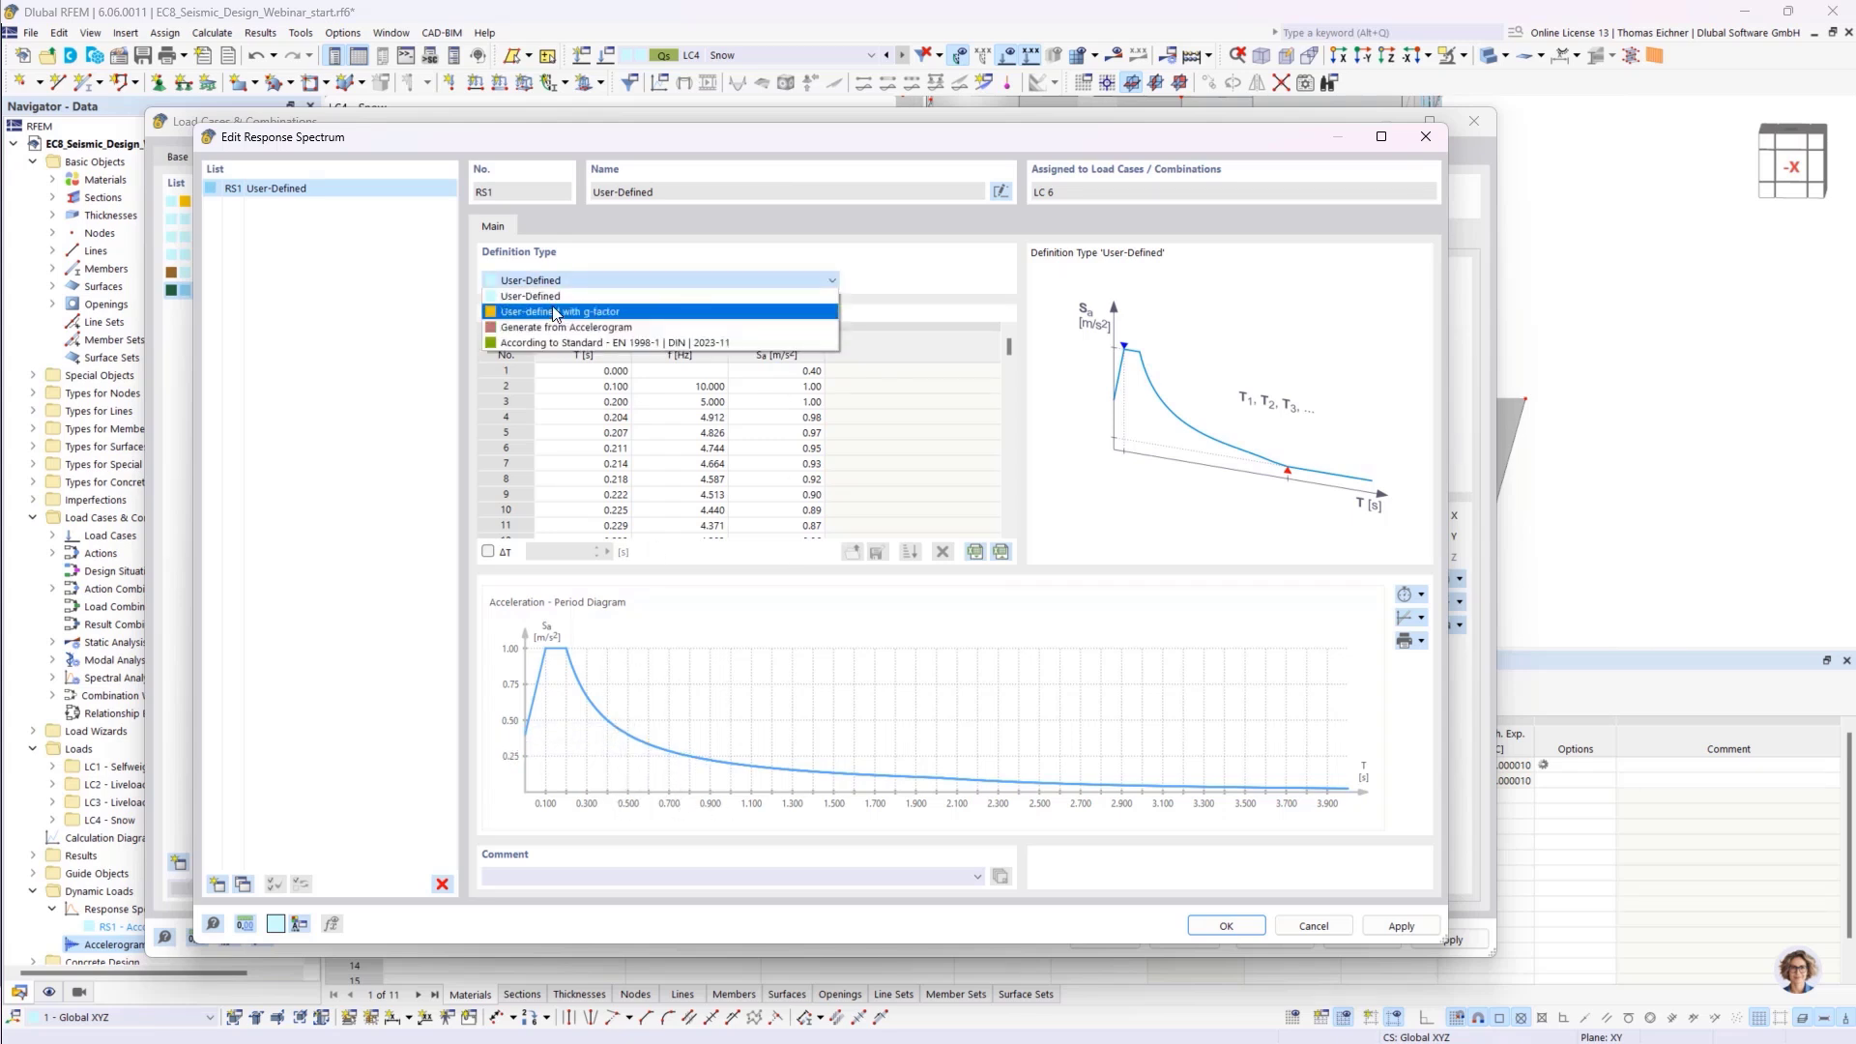
left_click(547, 280)
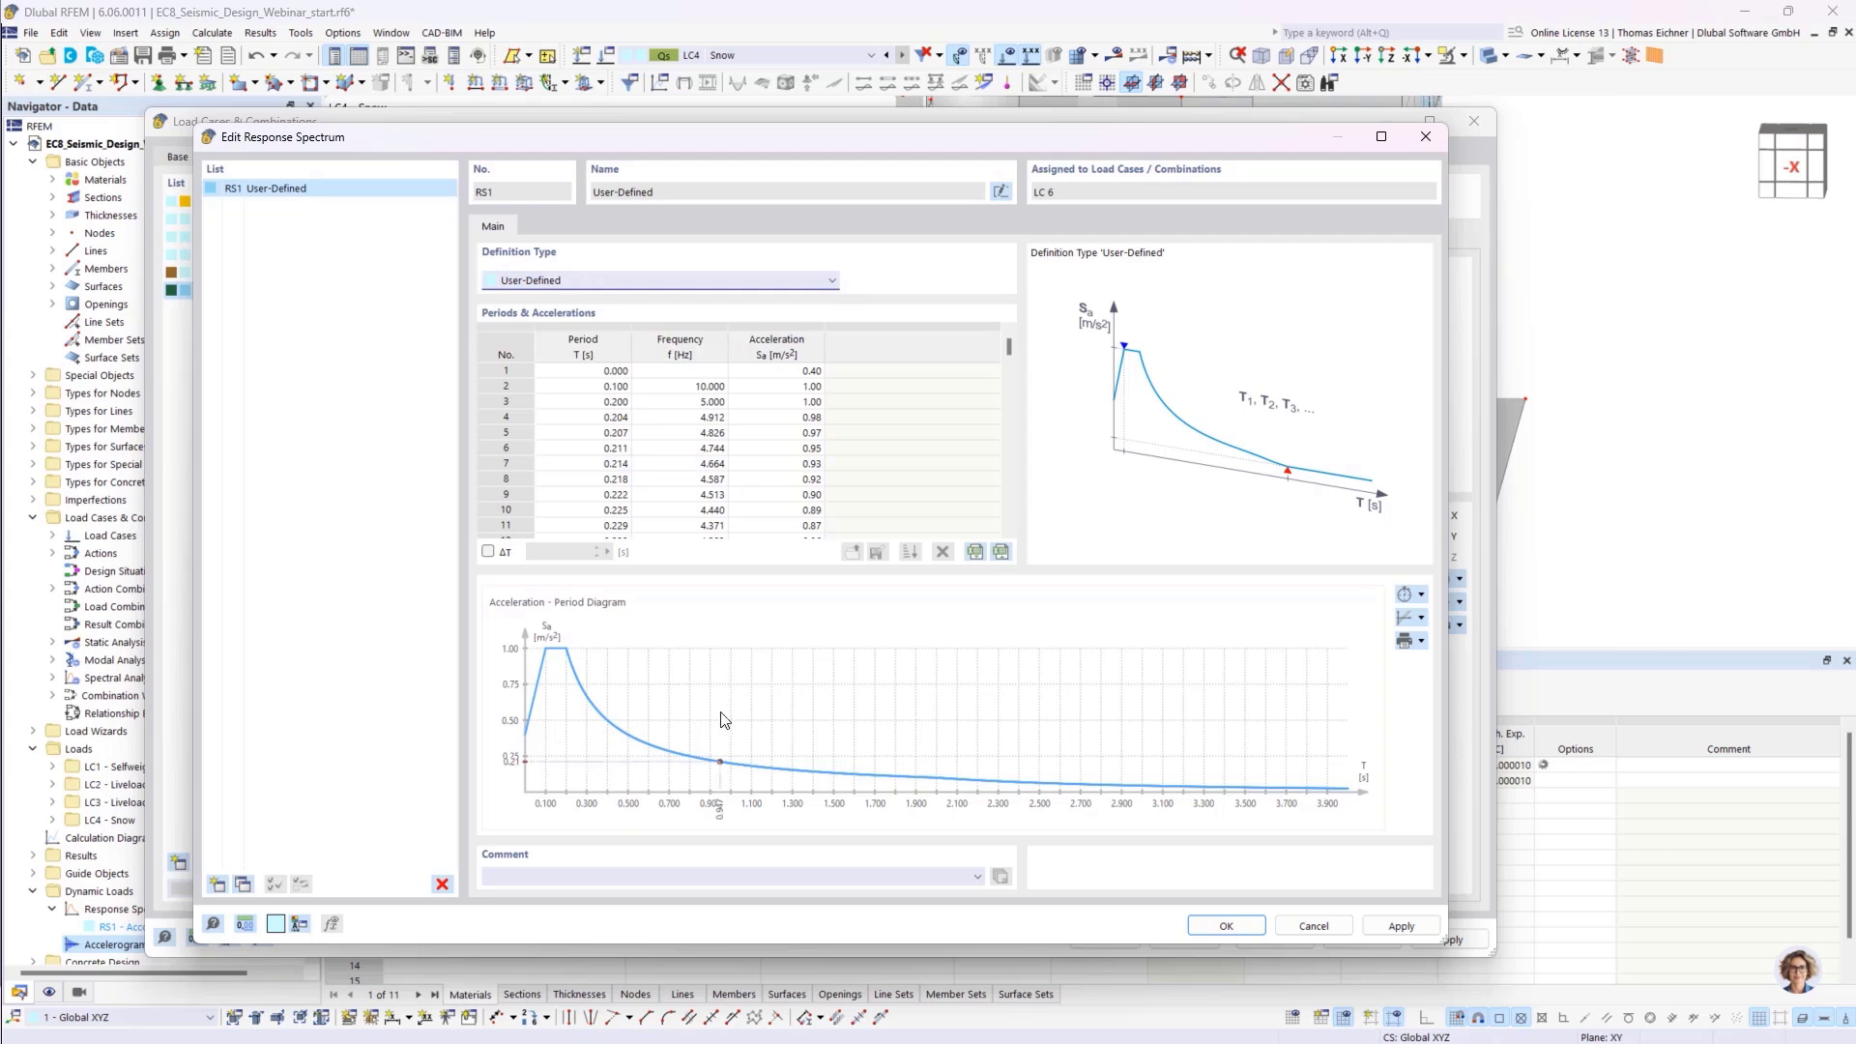
double_click(710, 483)
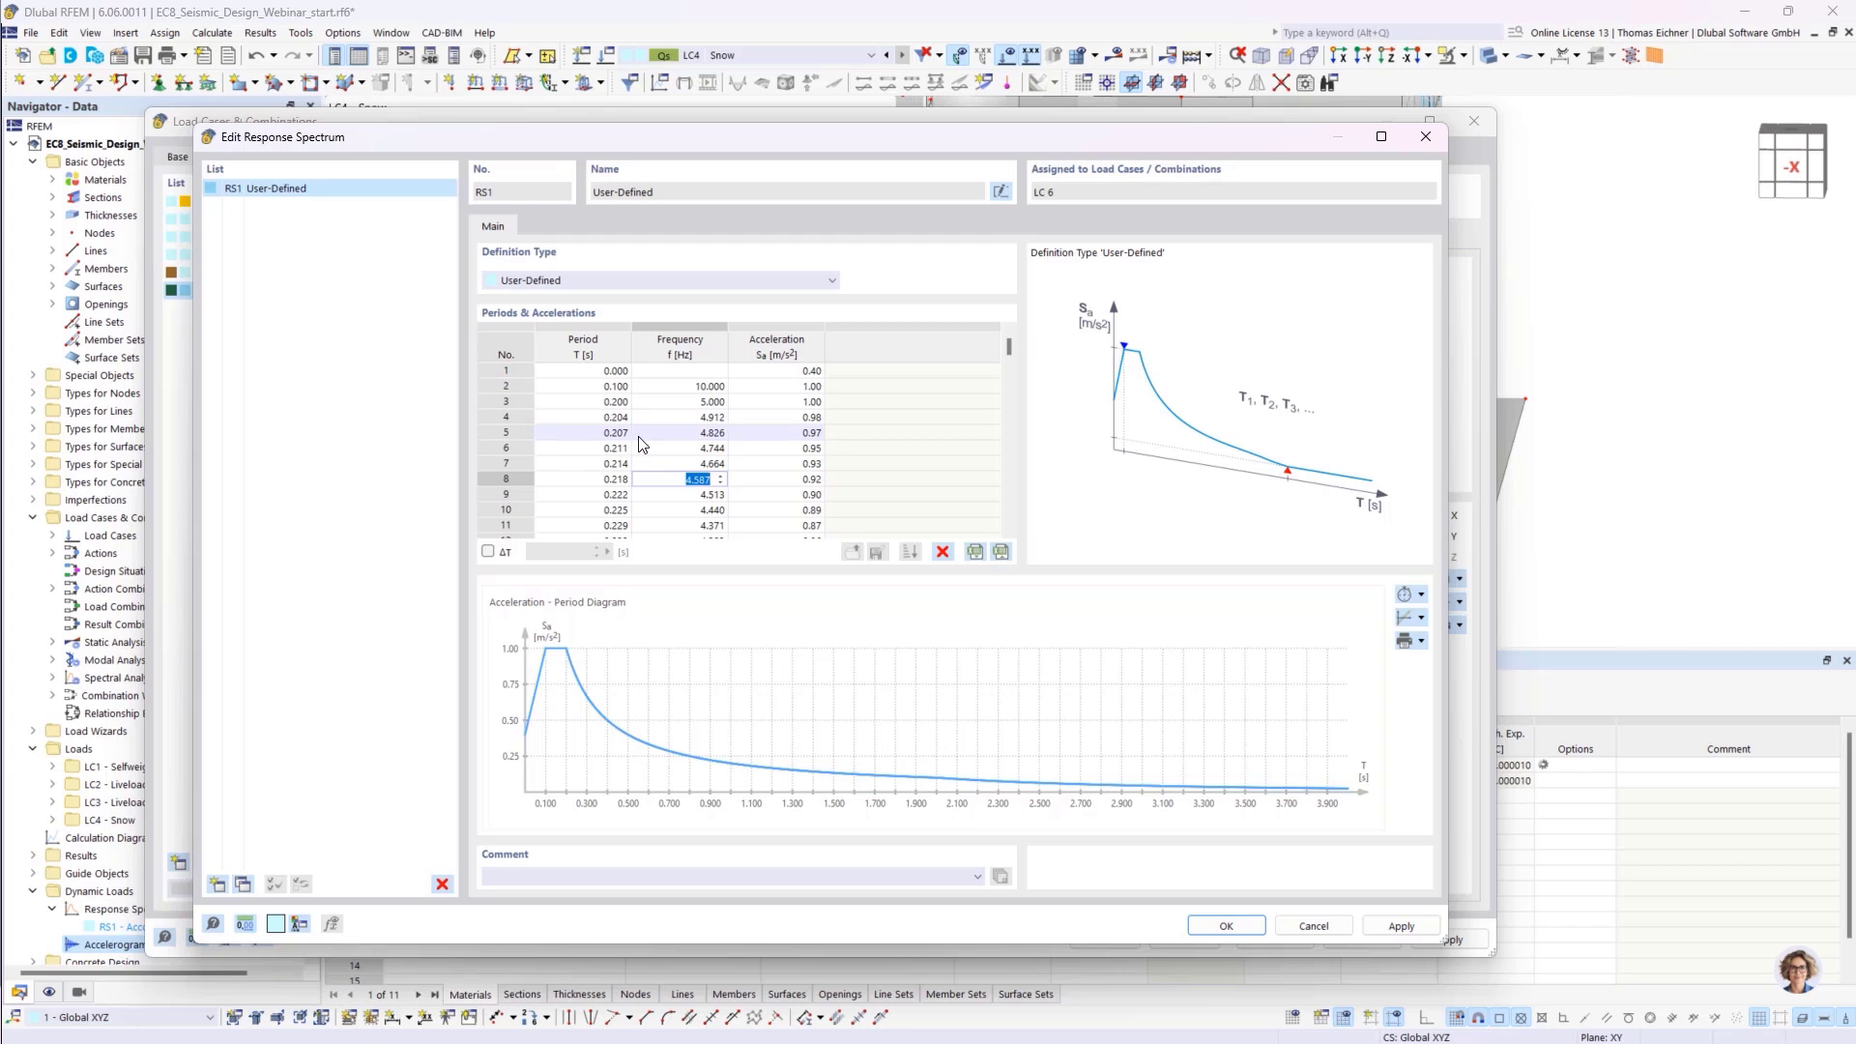
Change the response spectrum's definition type to User-defined with g-factor and open the acceleration in row 1 for editing
left_click(584, 282)
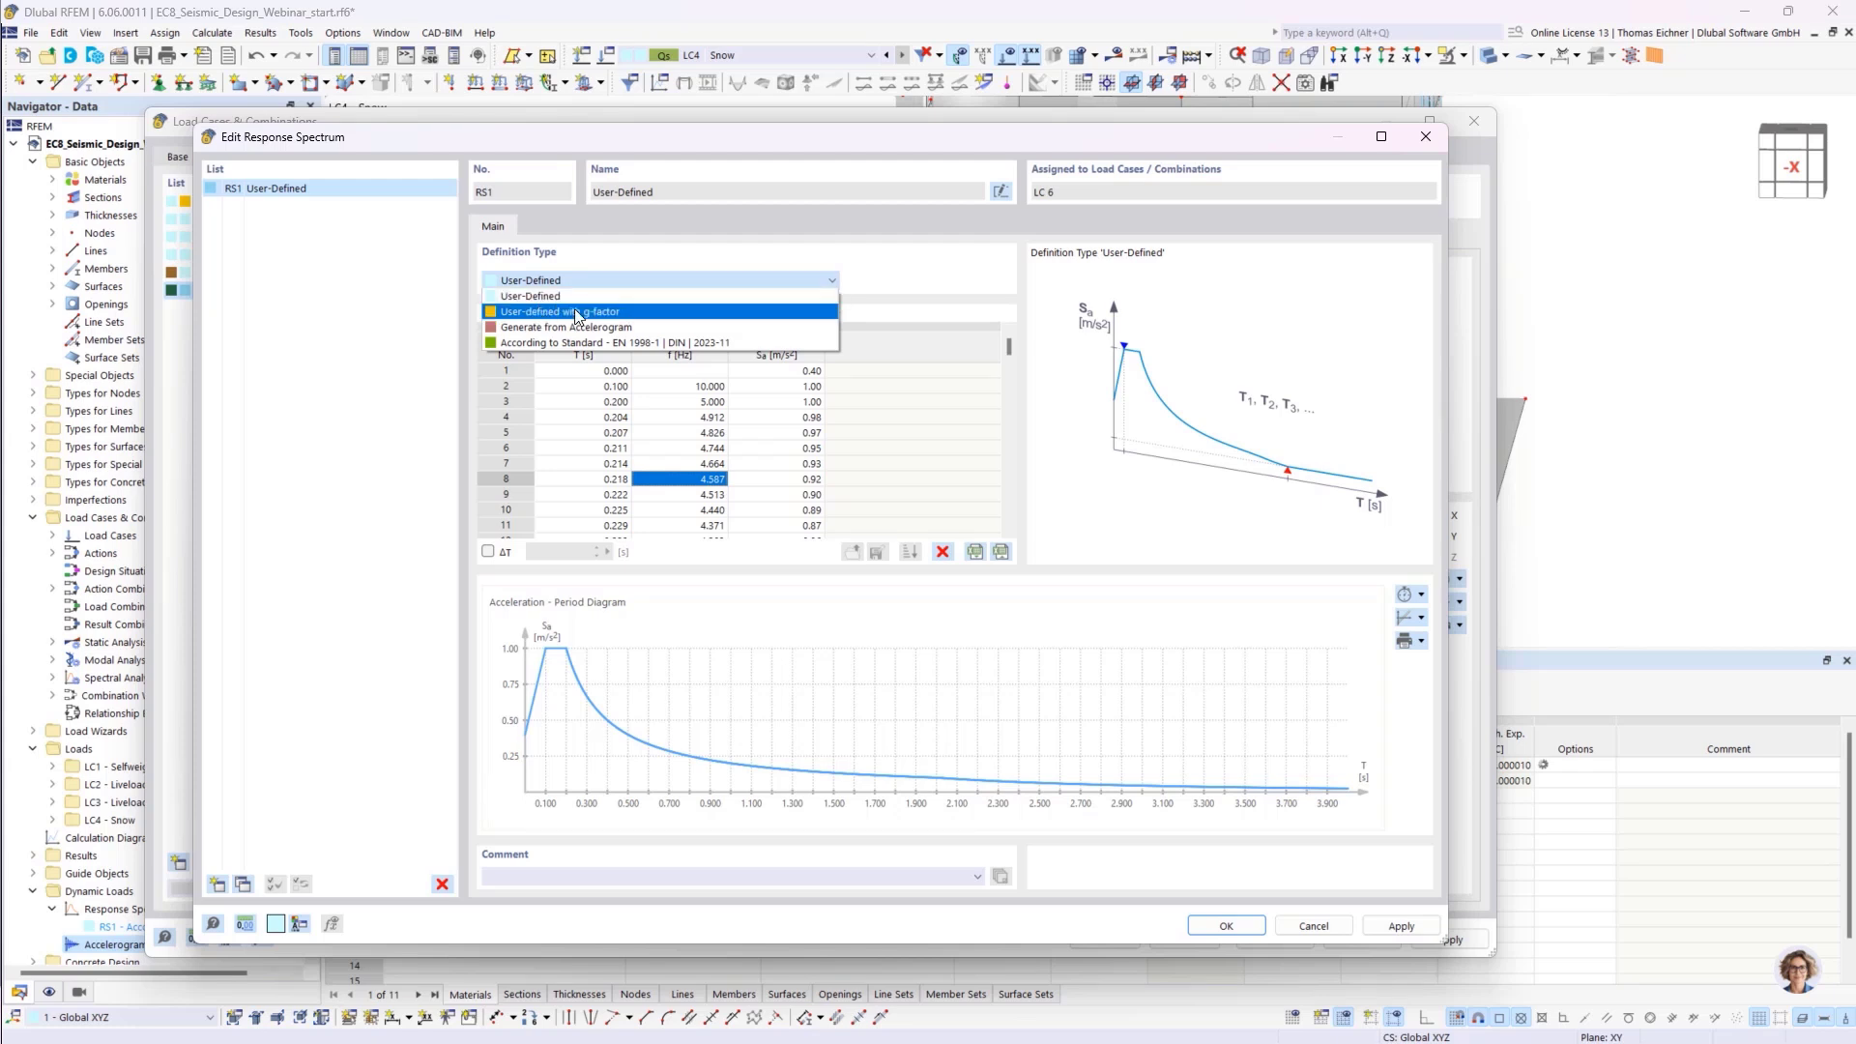
left_click(611, 313)
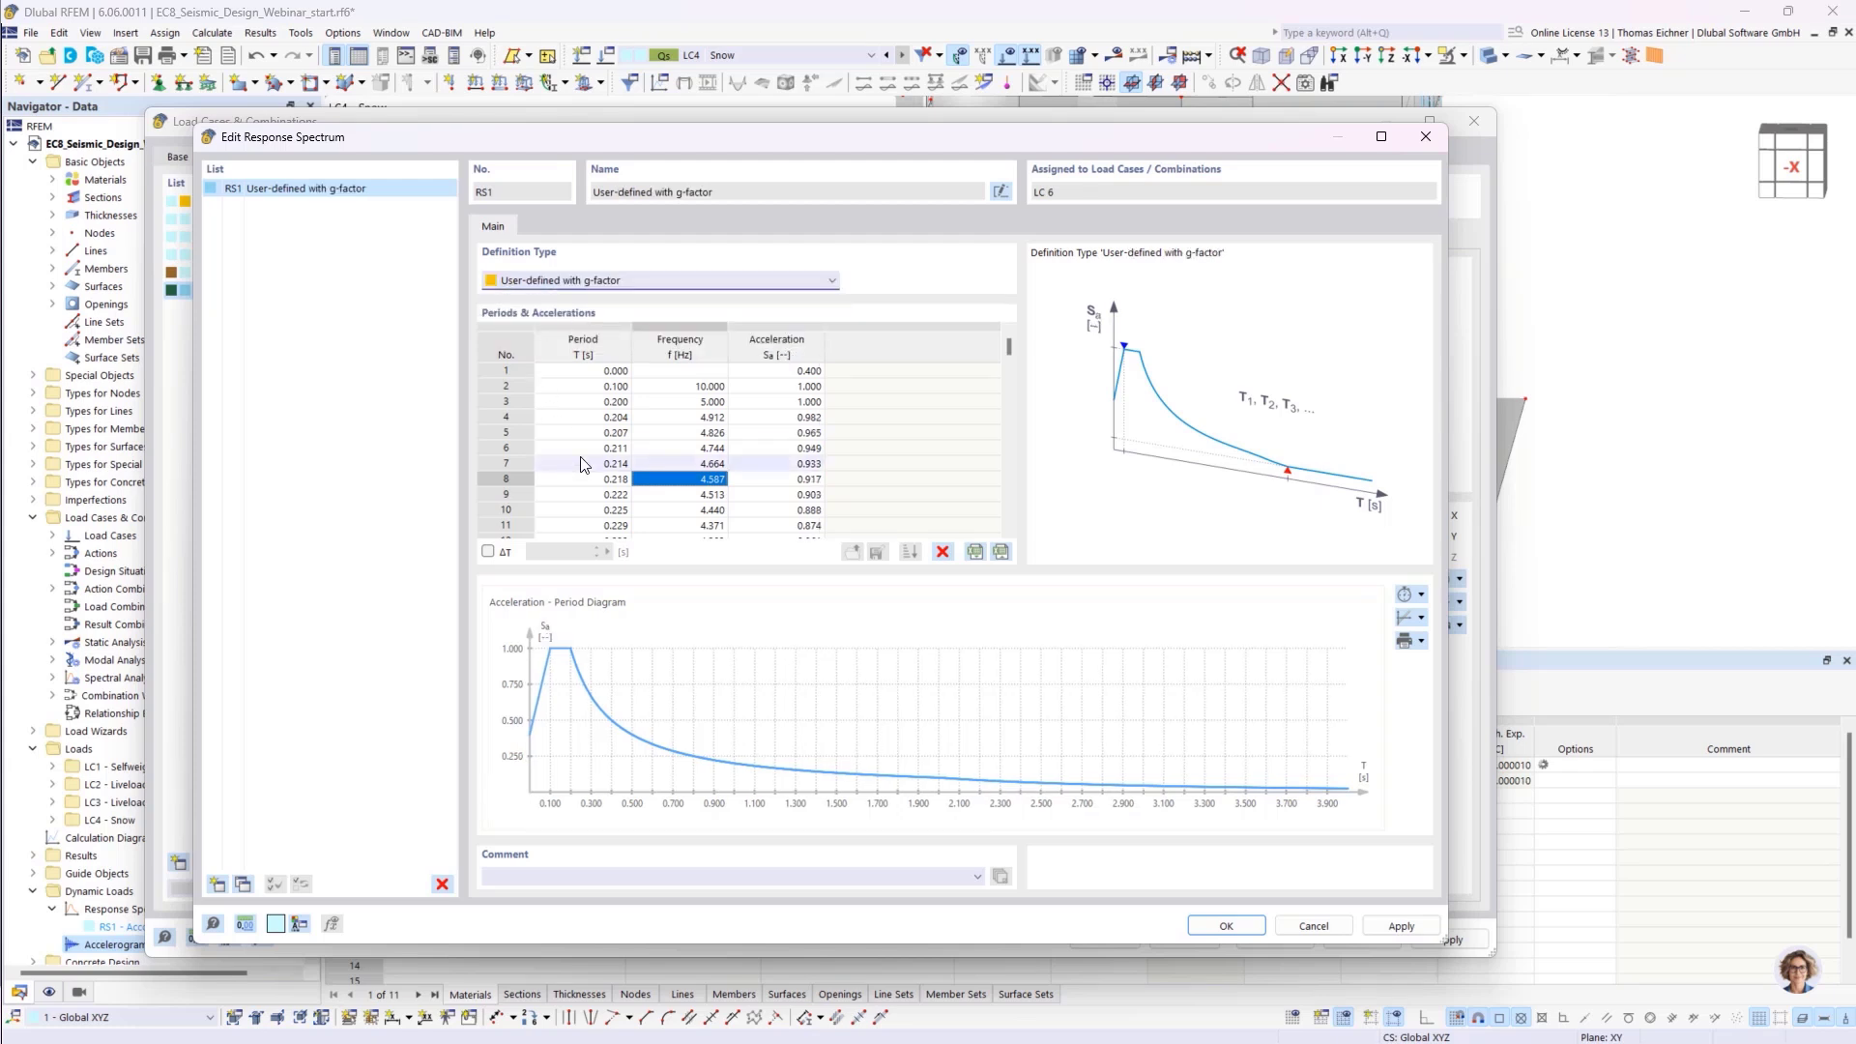
left_click(775, 354)
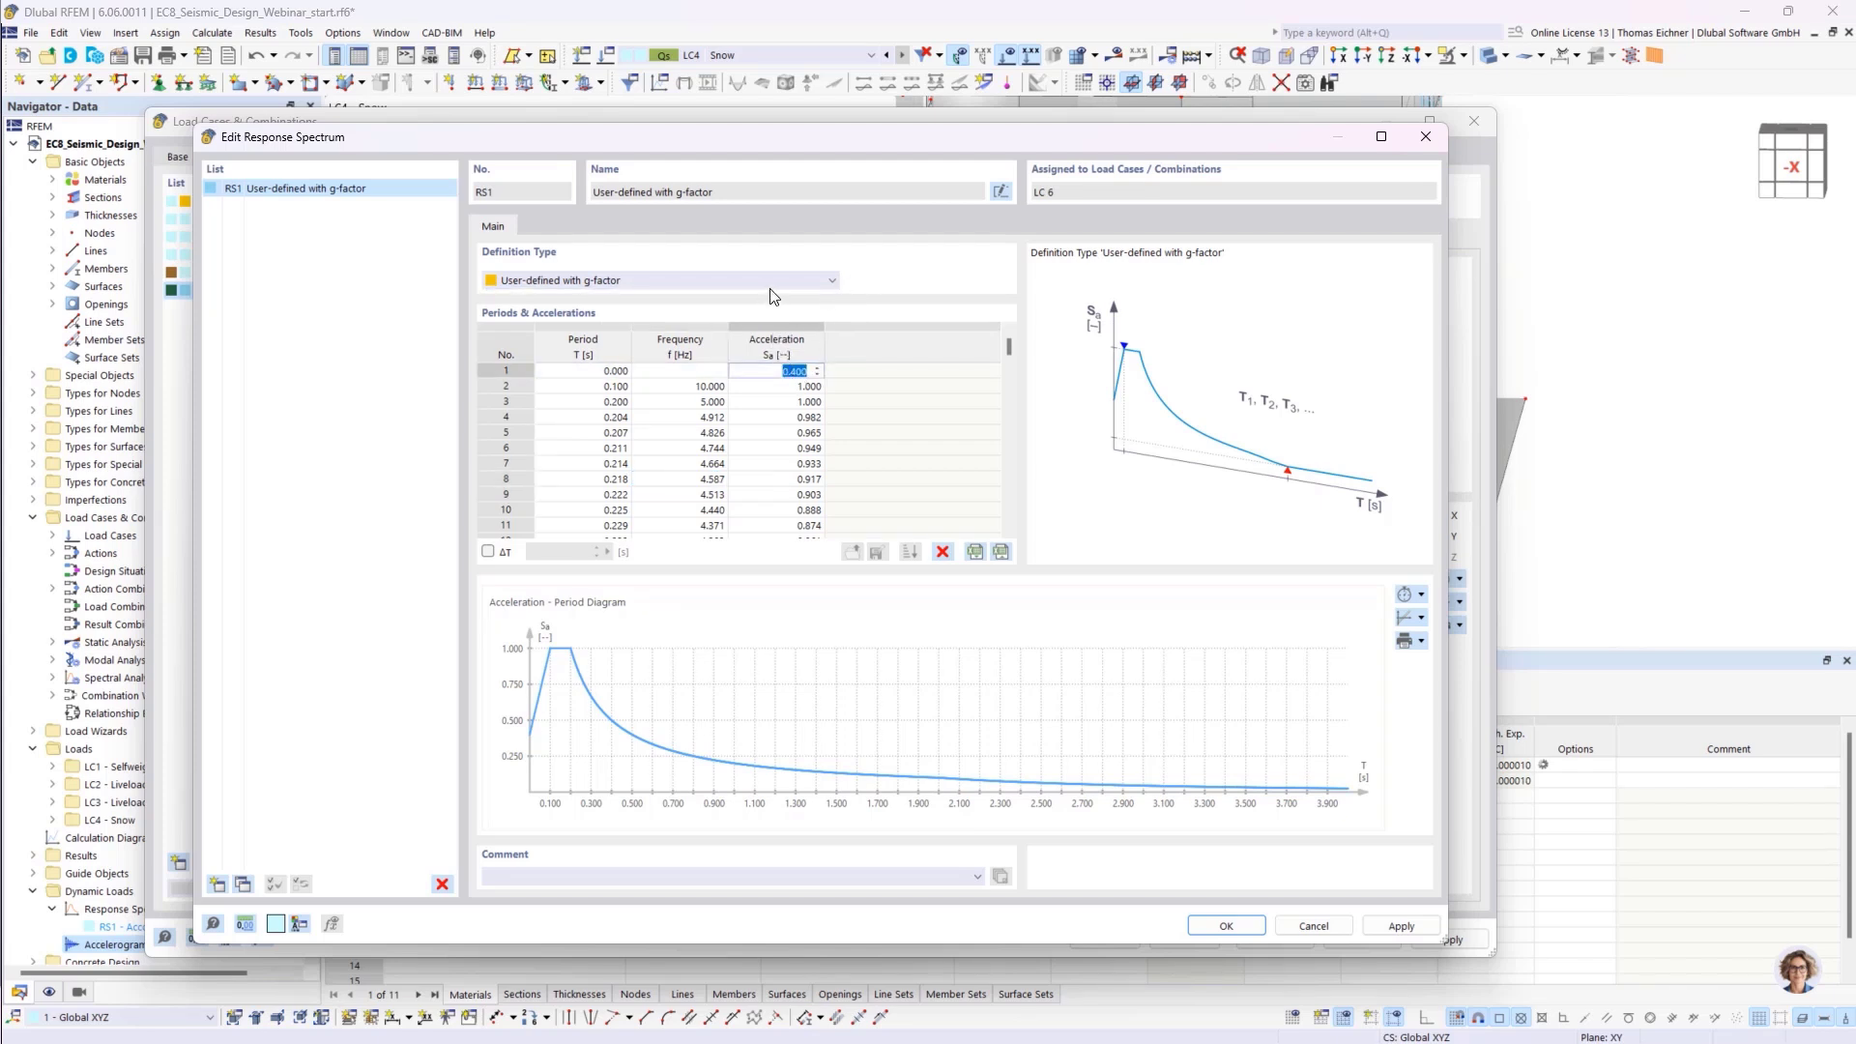
Set the response spectrum's definition type to Generate from Accelerogram and open its damping value for editing
left_click(739, 280)
left_click(608, 330)
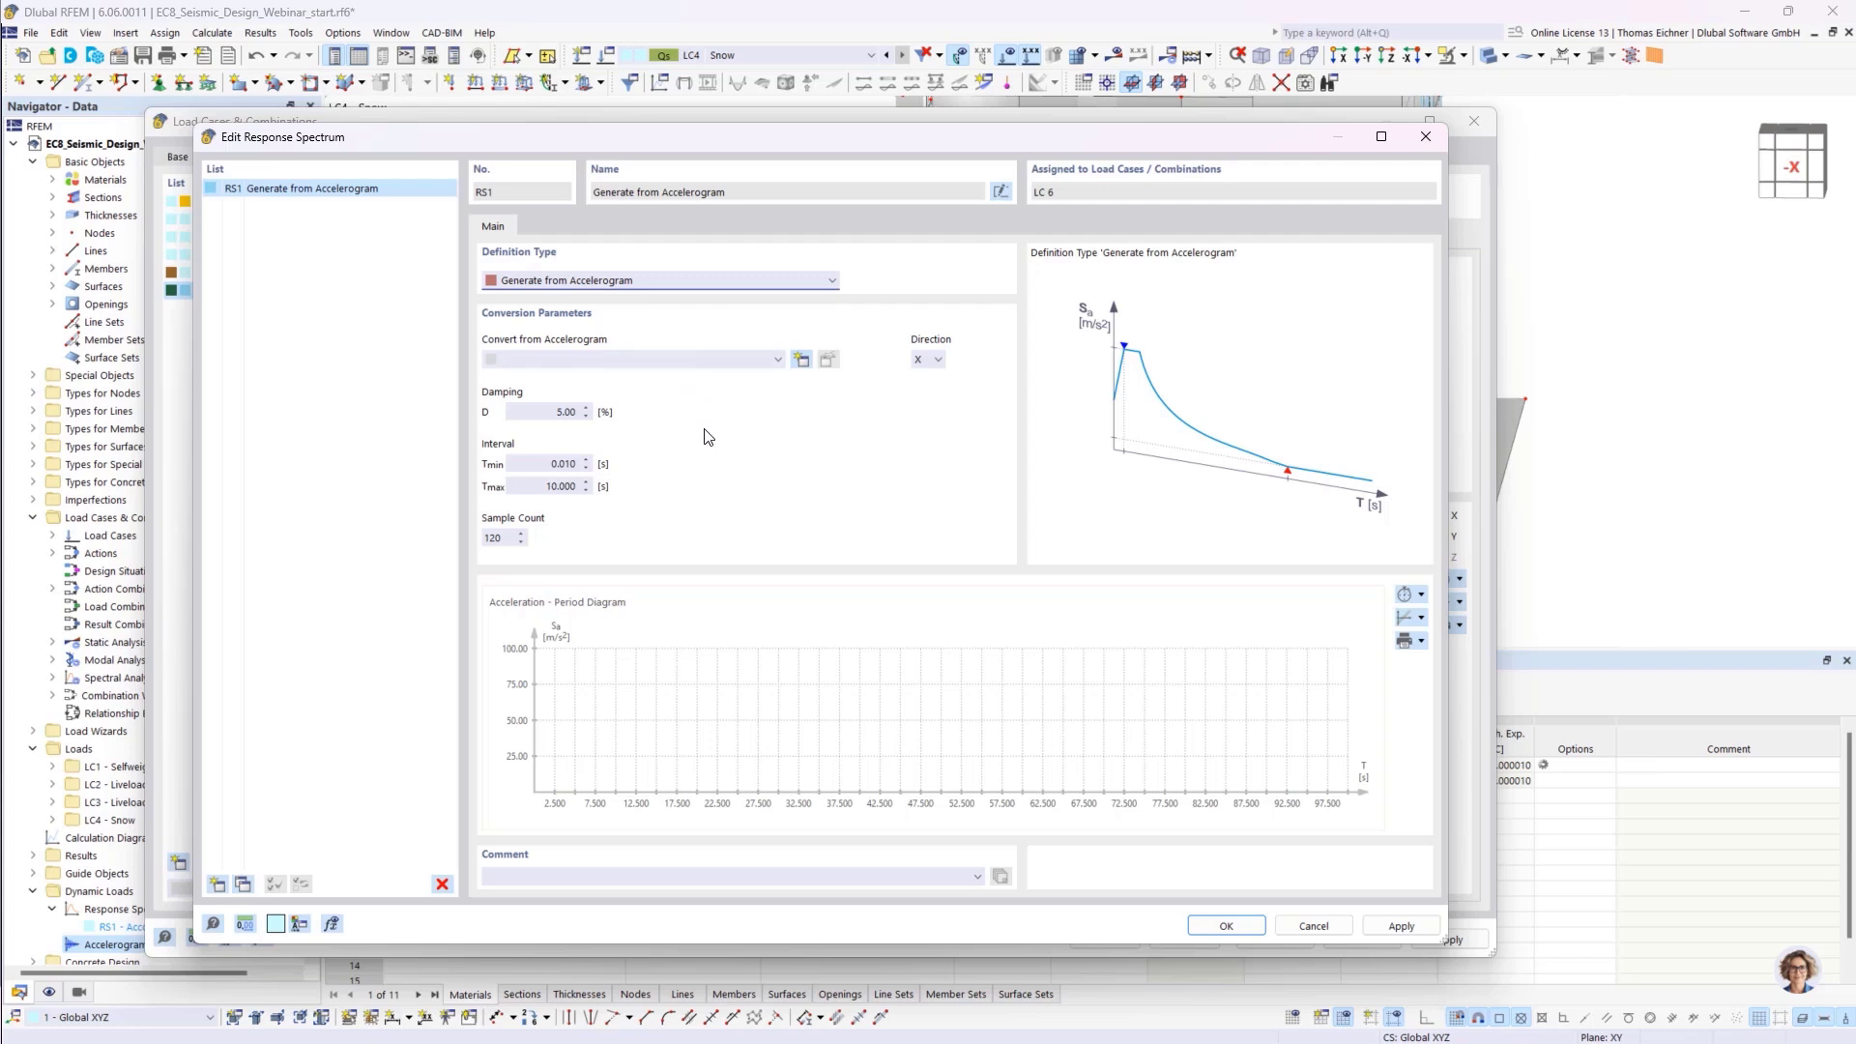
double_click(565, 412)
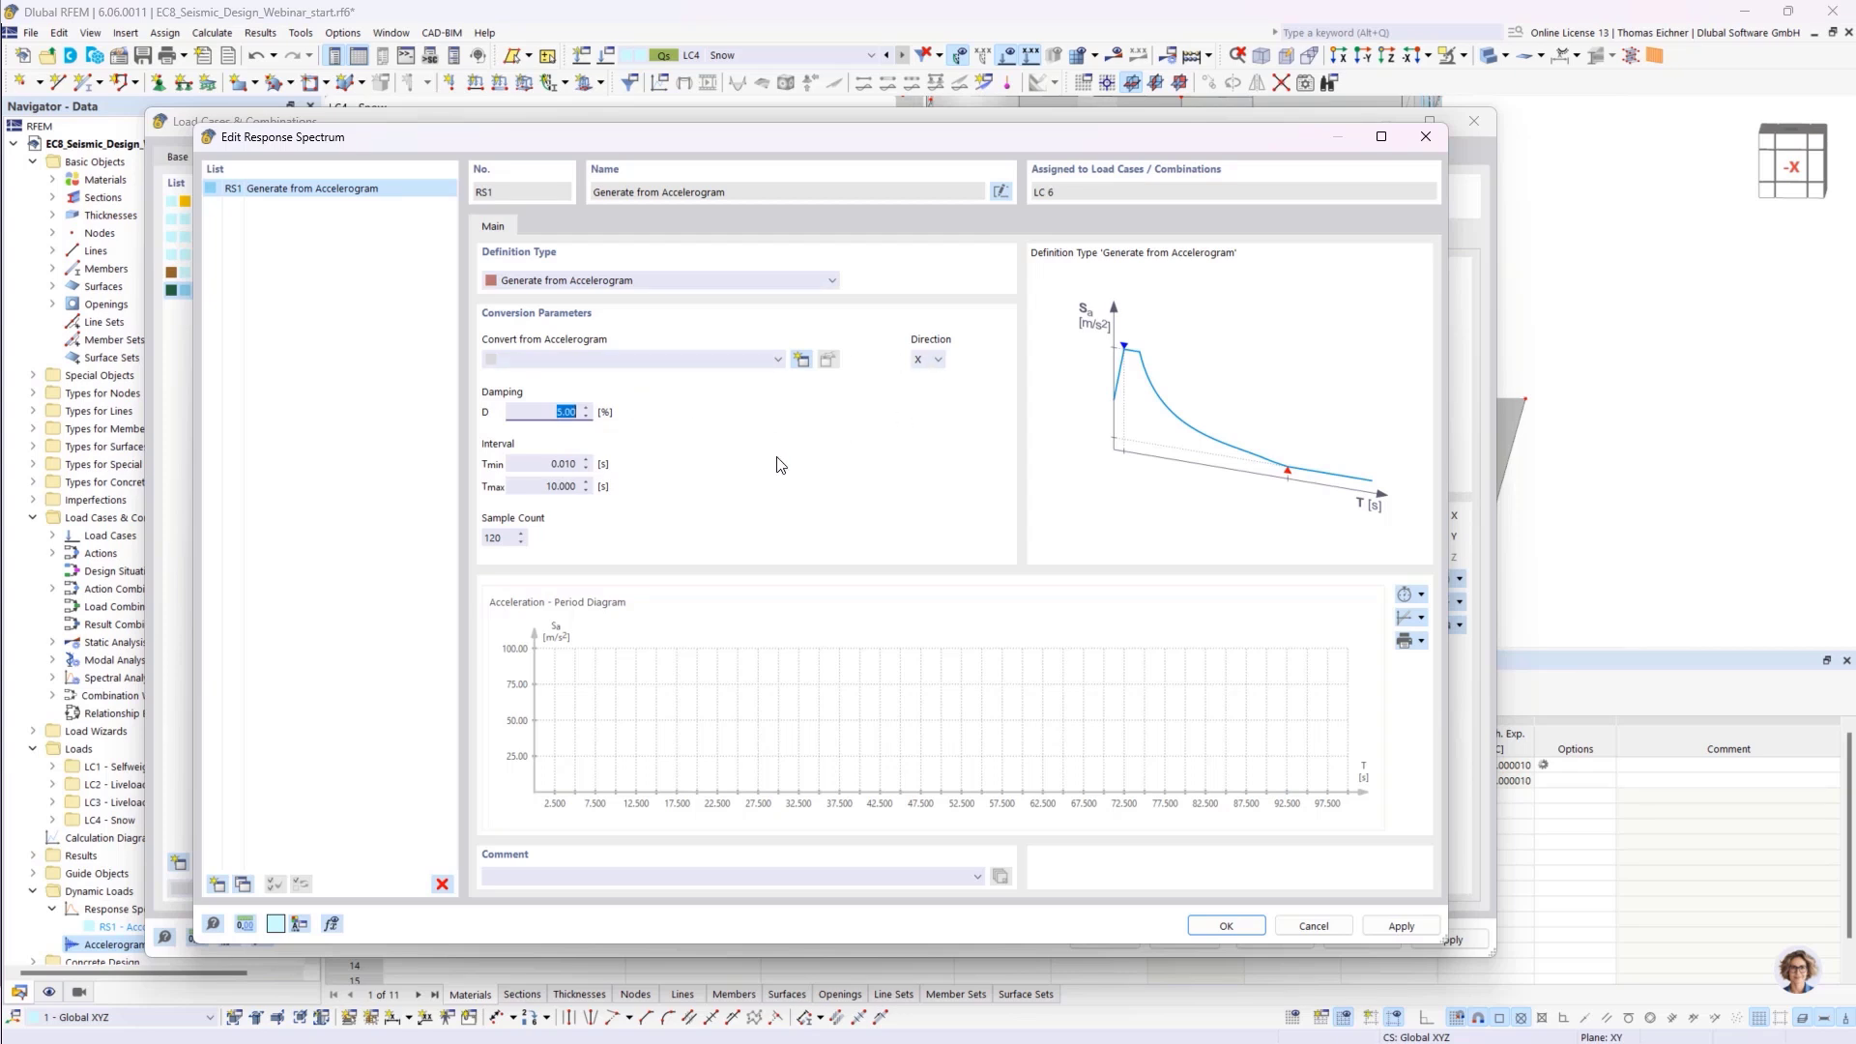
Start a new accelerogram for the spectrum conversion and set its definition type to From Library
left_click(772, 362)
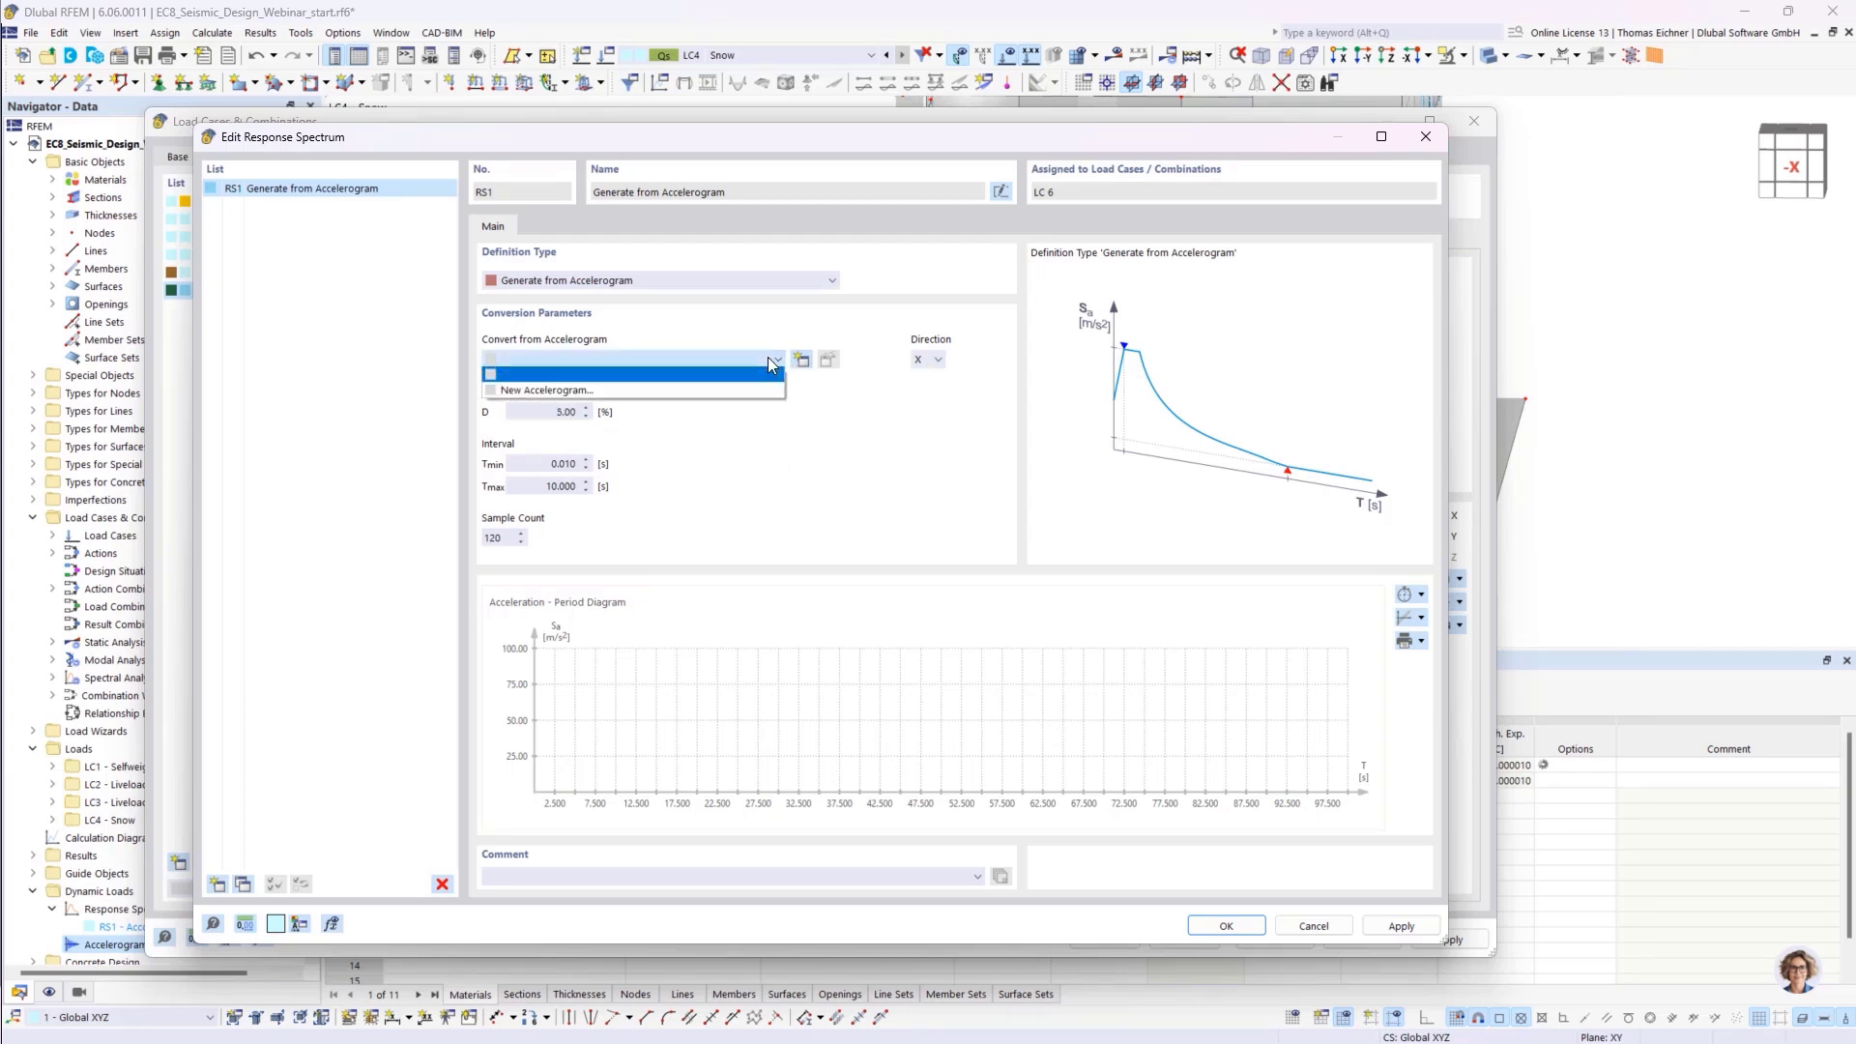
left_click(567, 389)
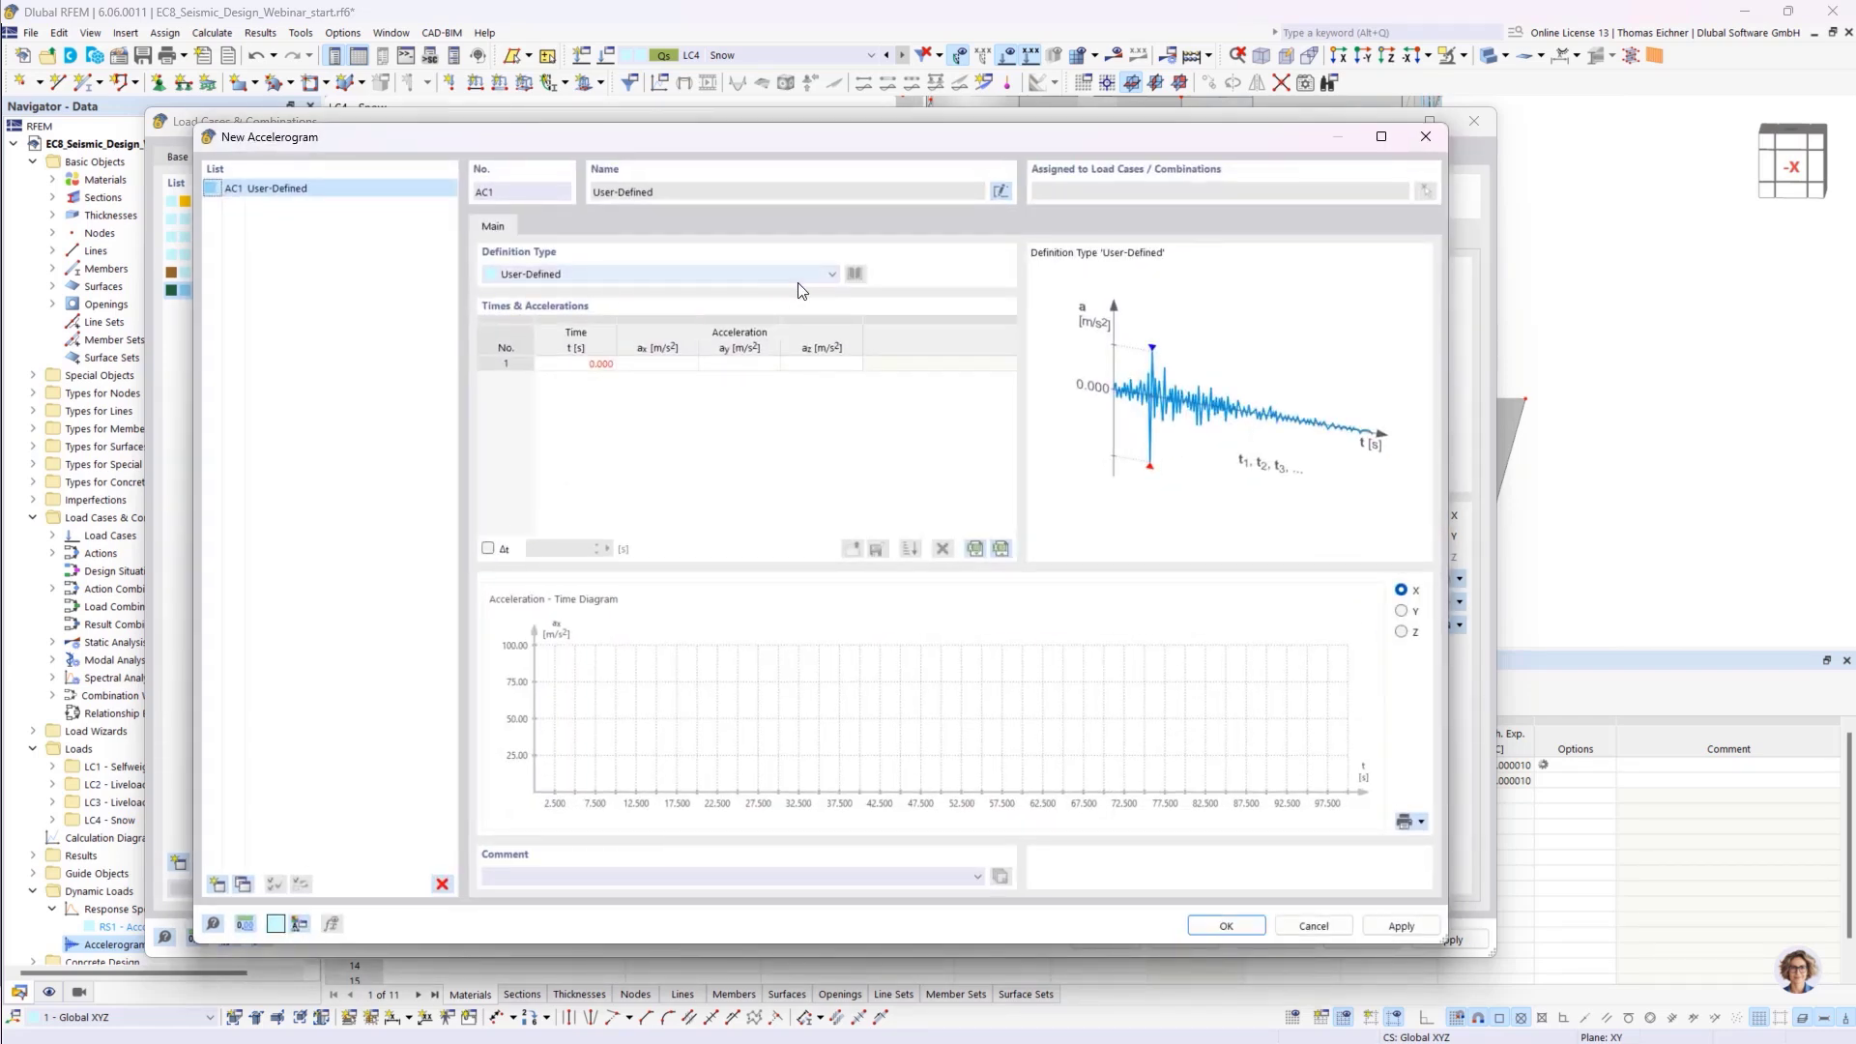
left_click(764, 275)
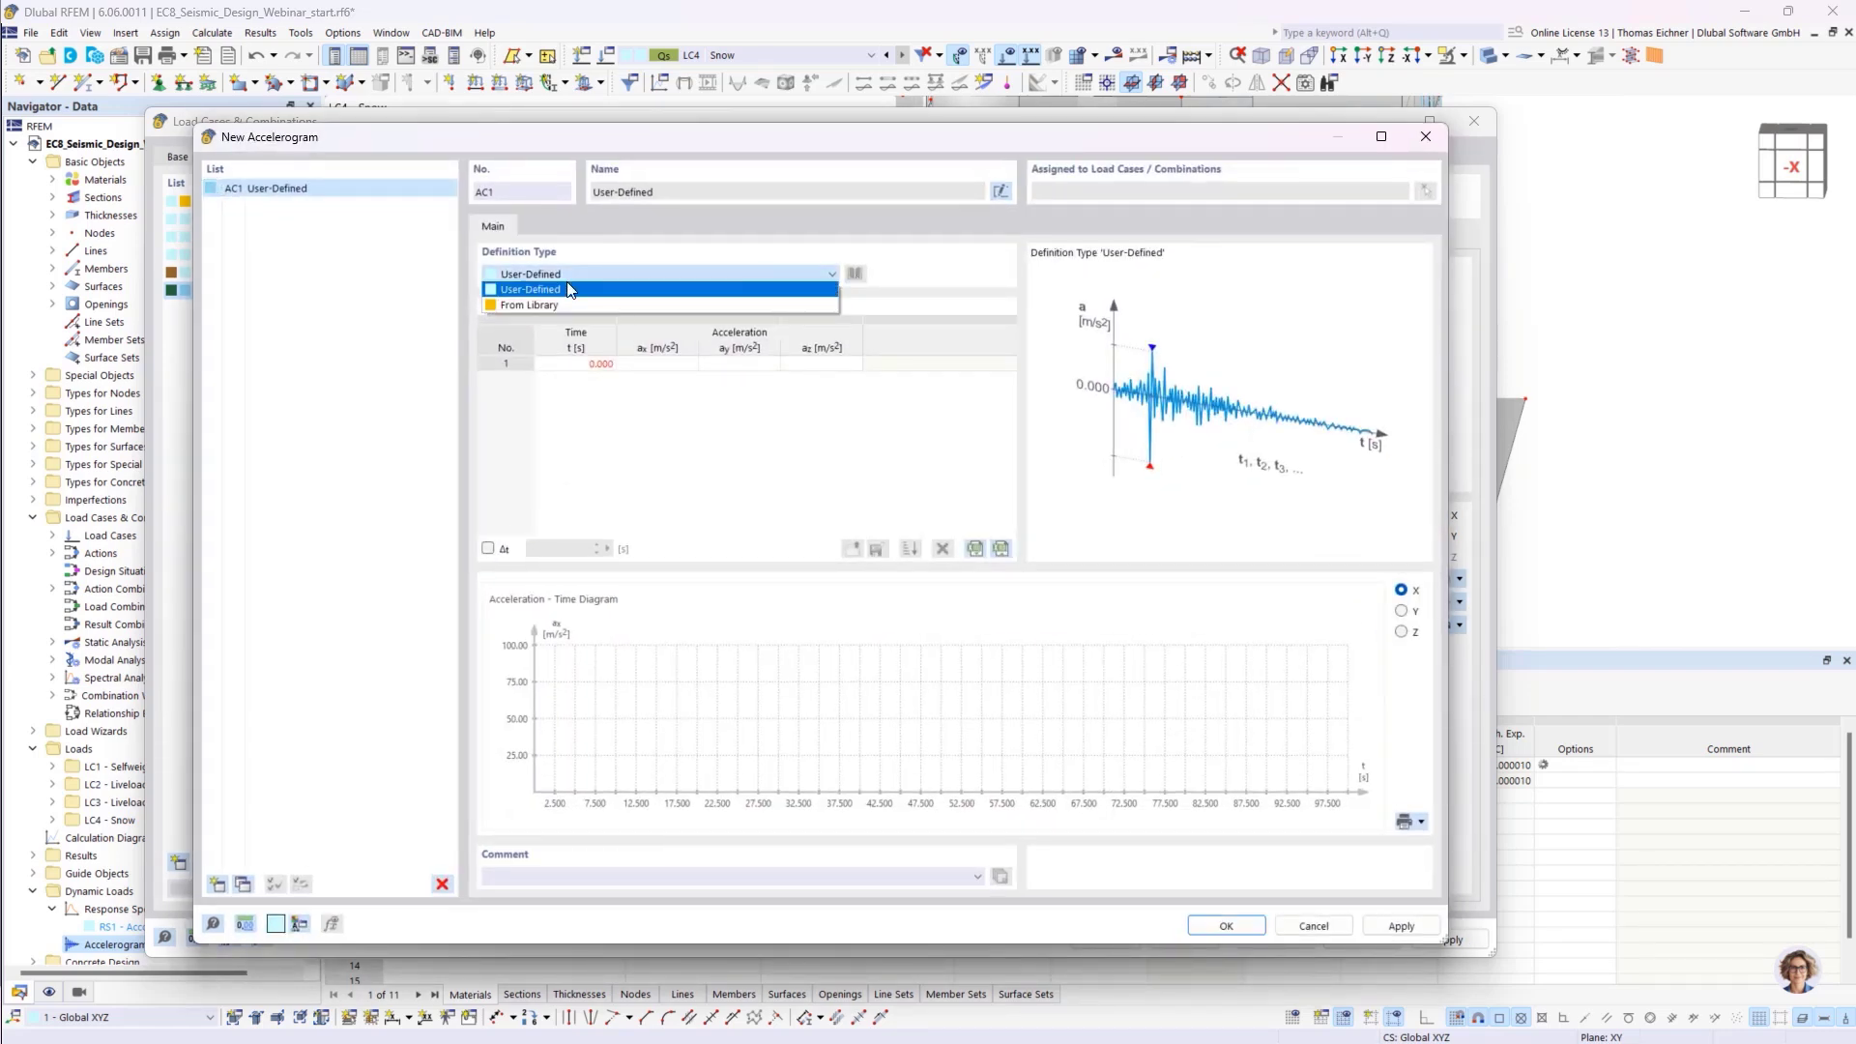
left_click(527, 300)
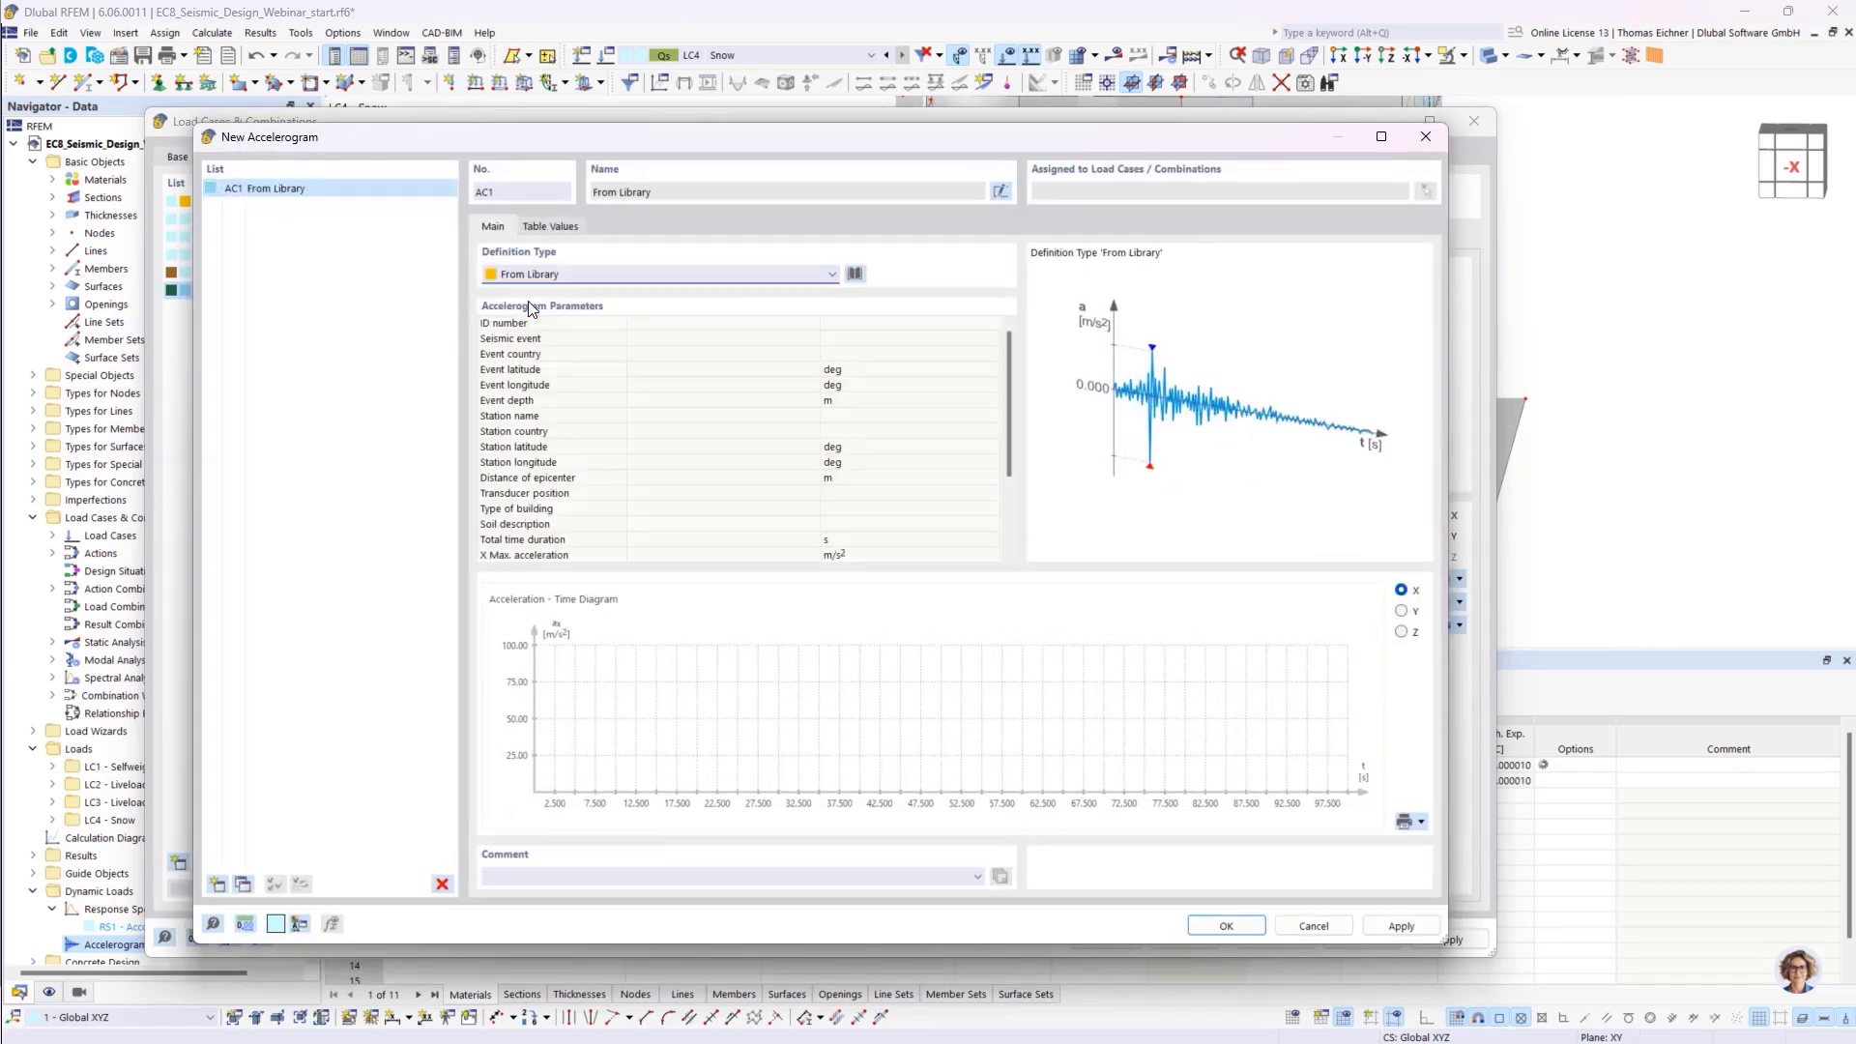
Open the accelerogram library and preview the Montenegro, 15 Apr 1979 record listed under Bosnia and Herzegovina
left_click(857, 276)
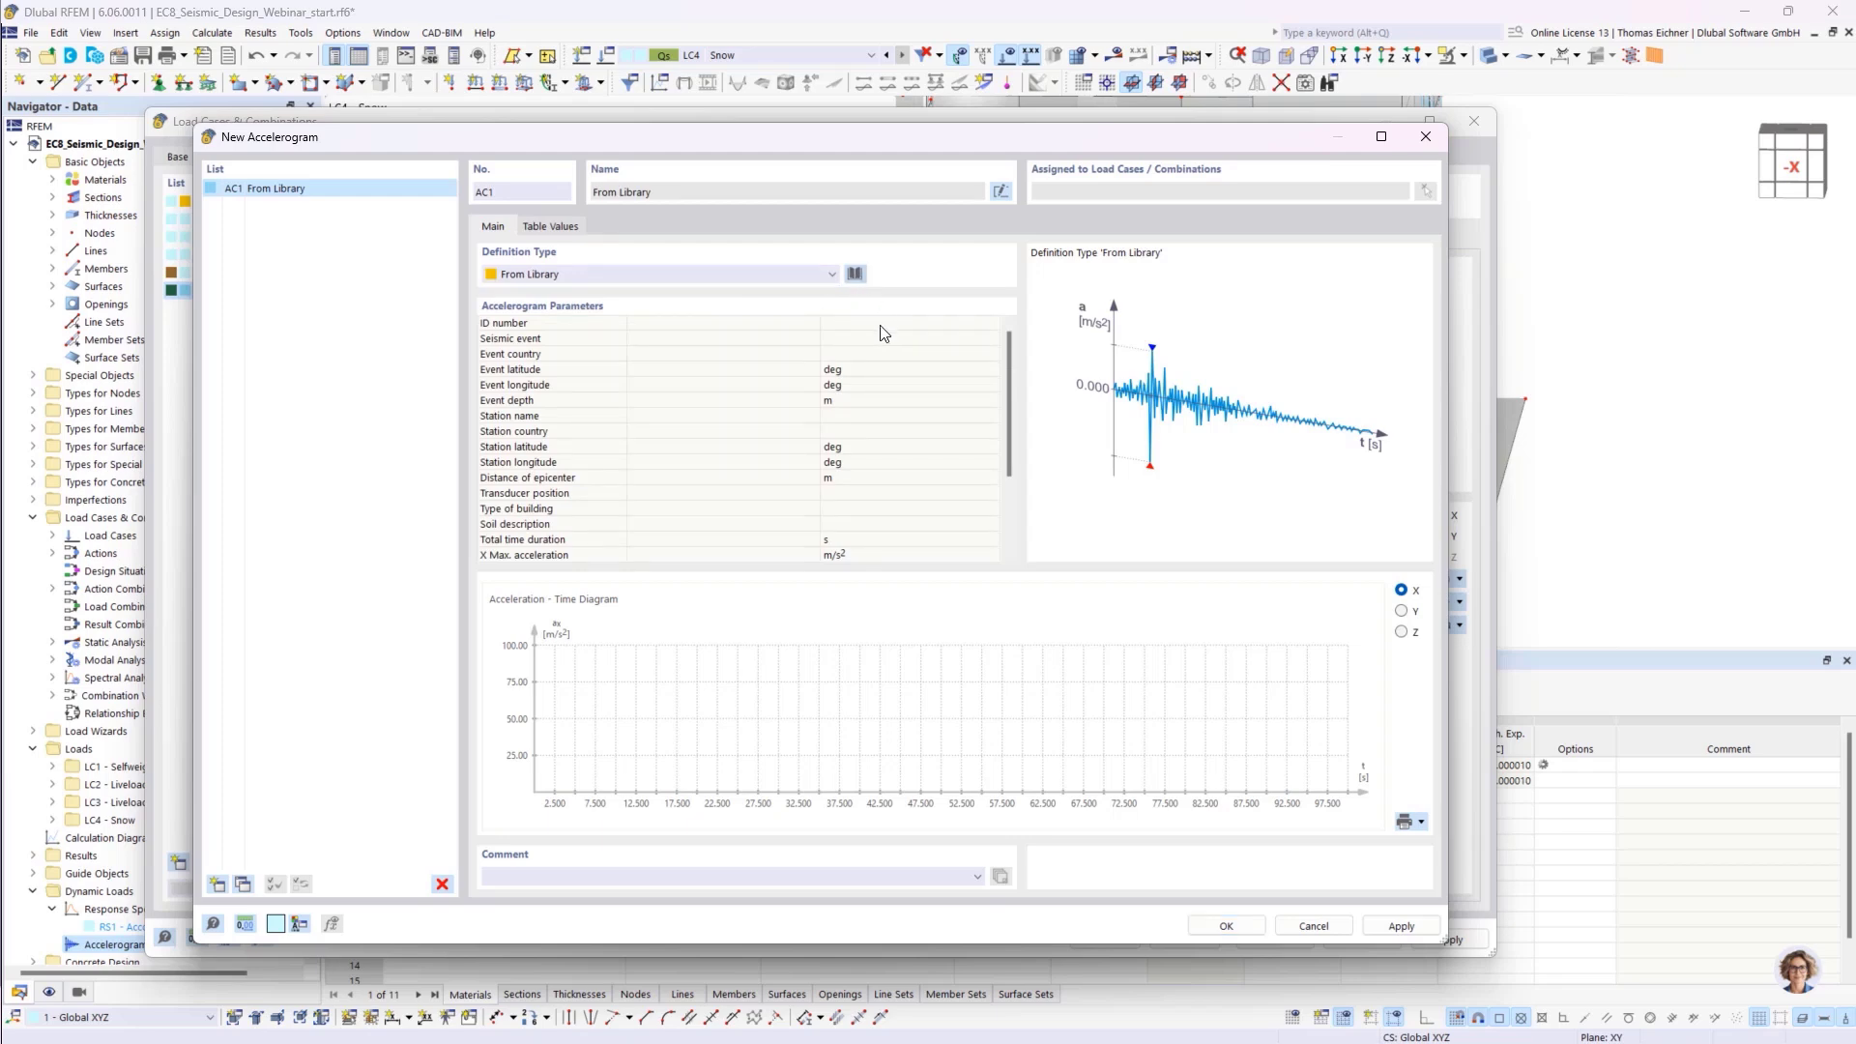
left_click(857, 276)
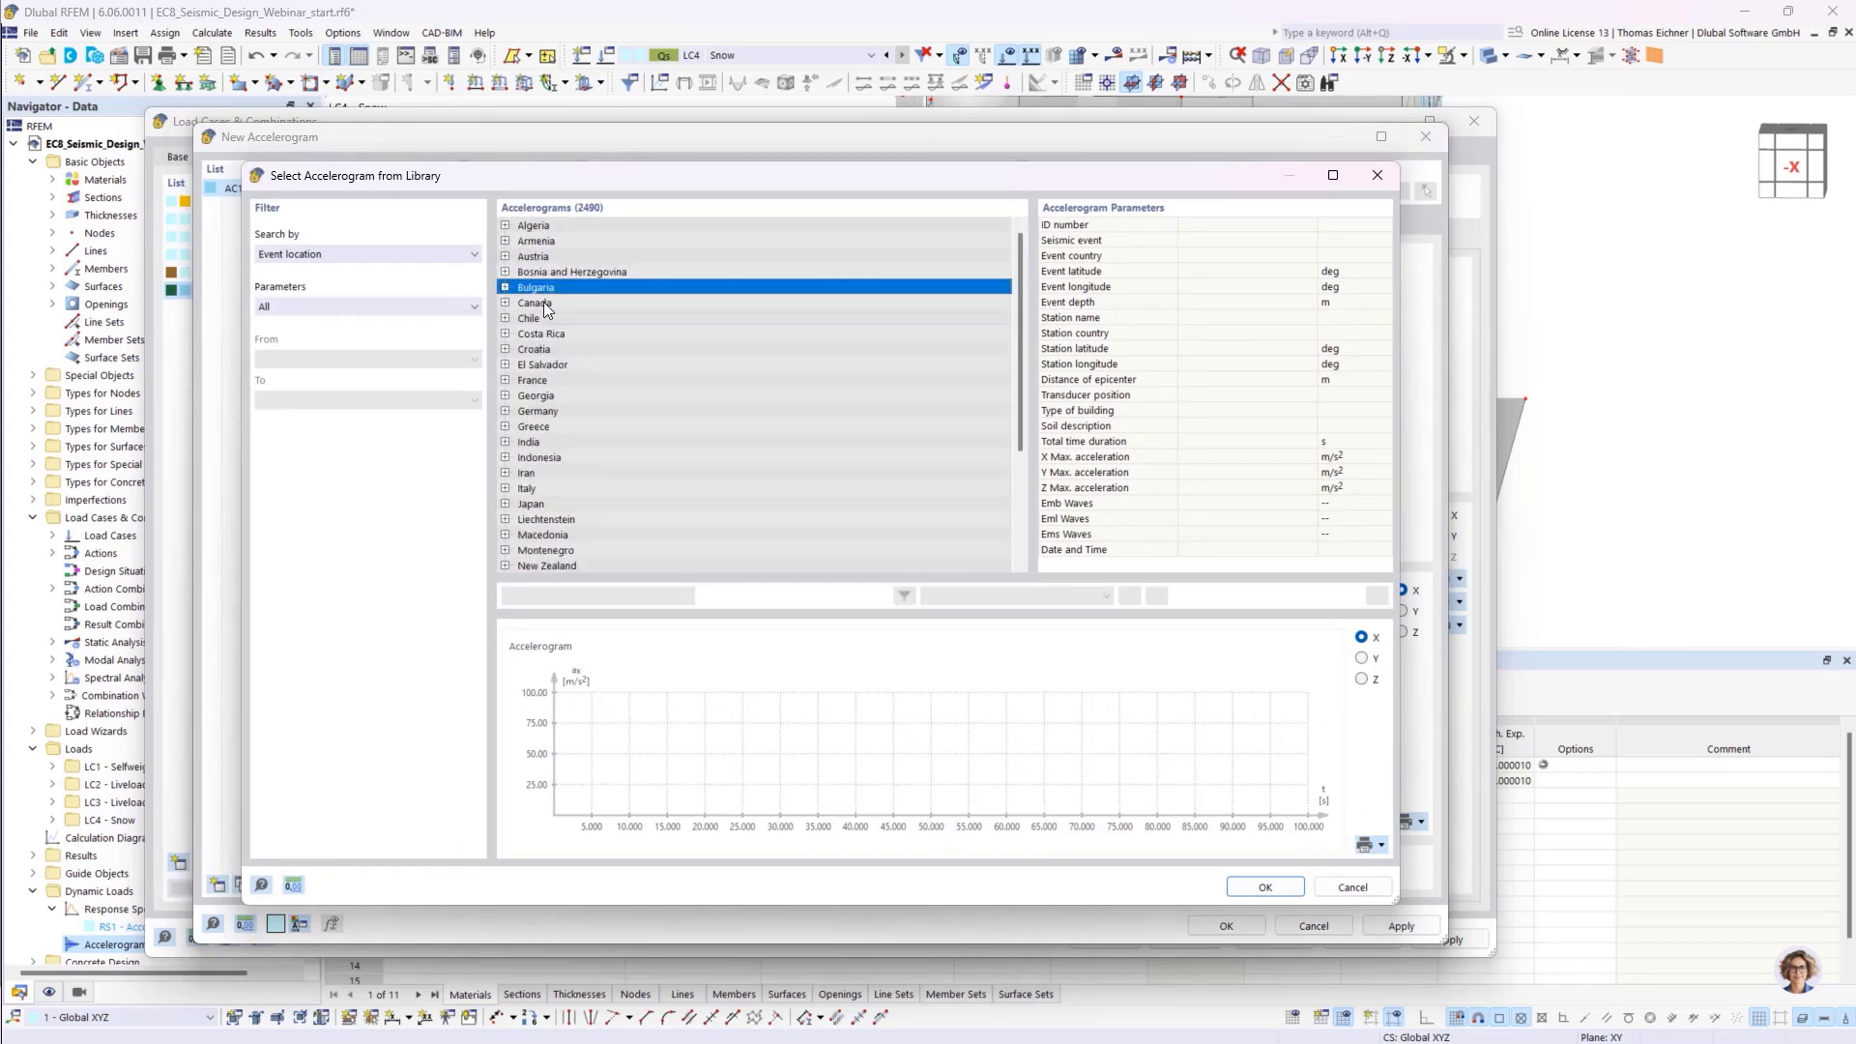
left_click(505, 272)
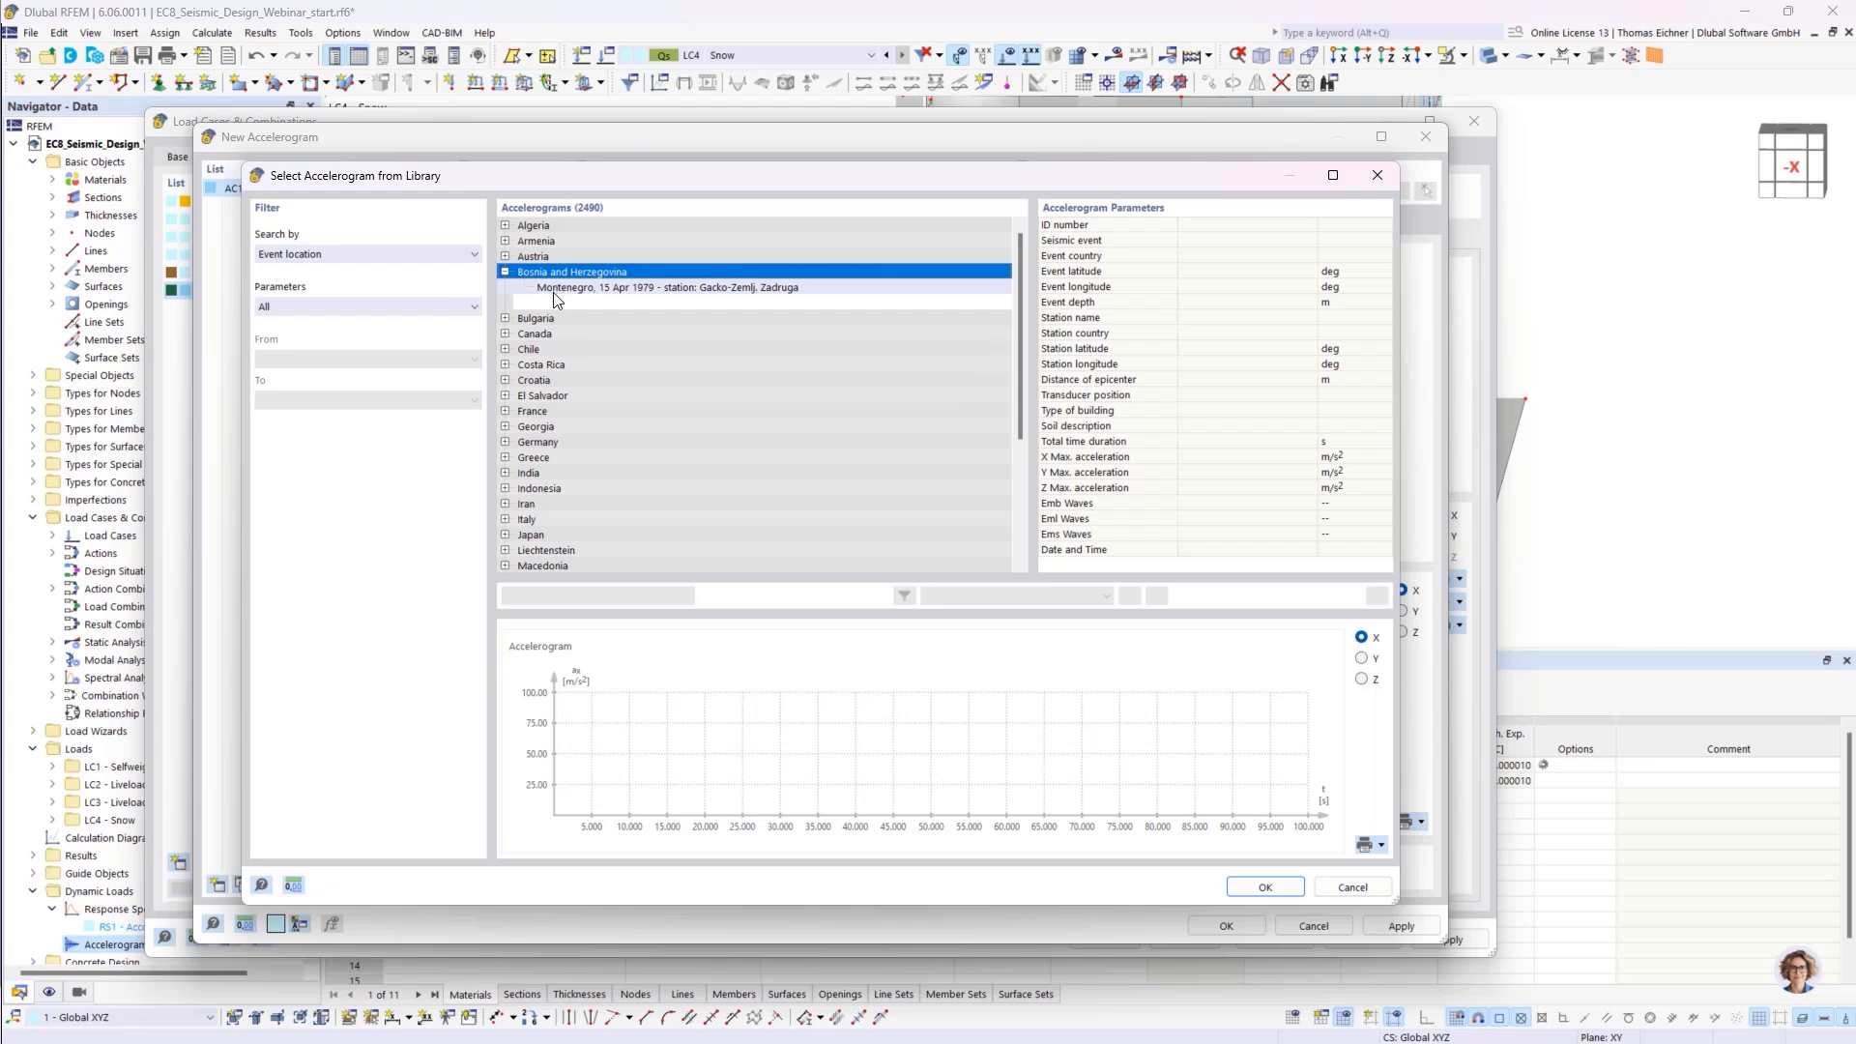
left_click(549, 288)
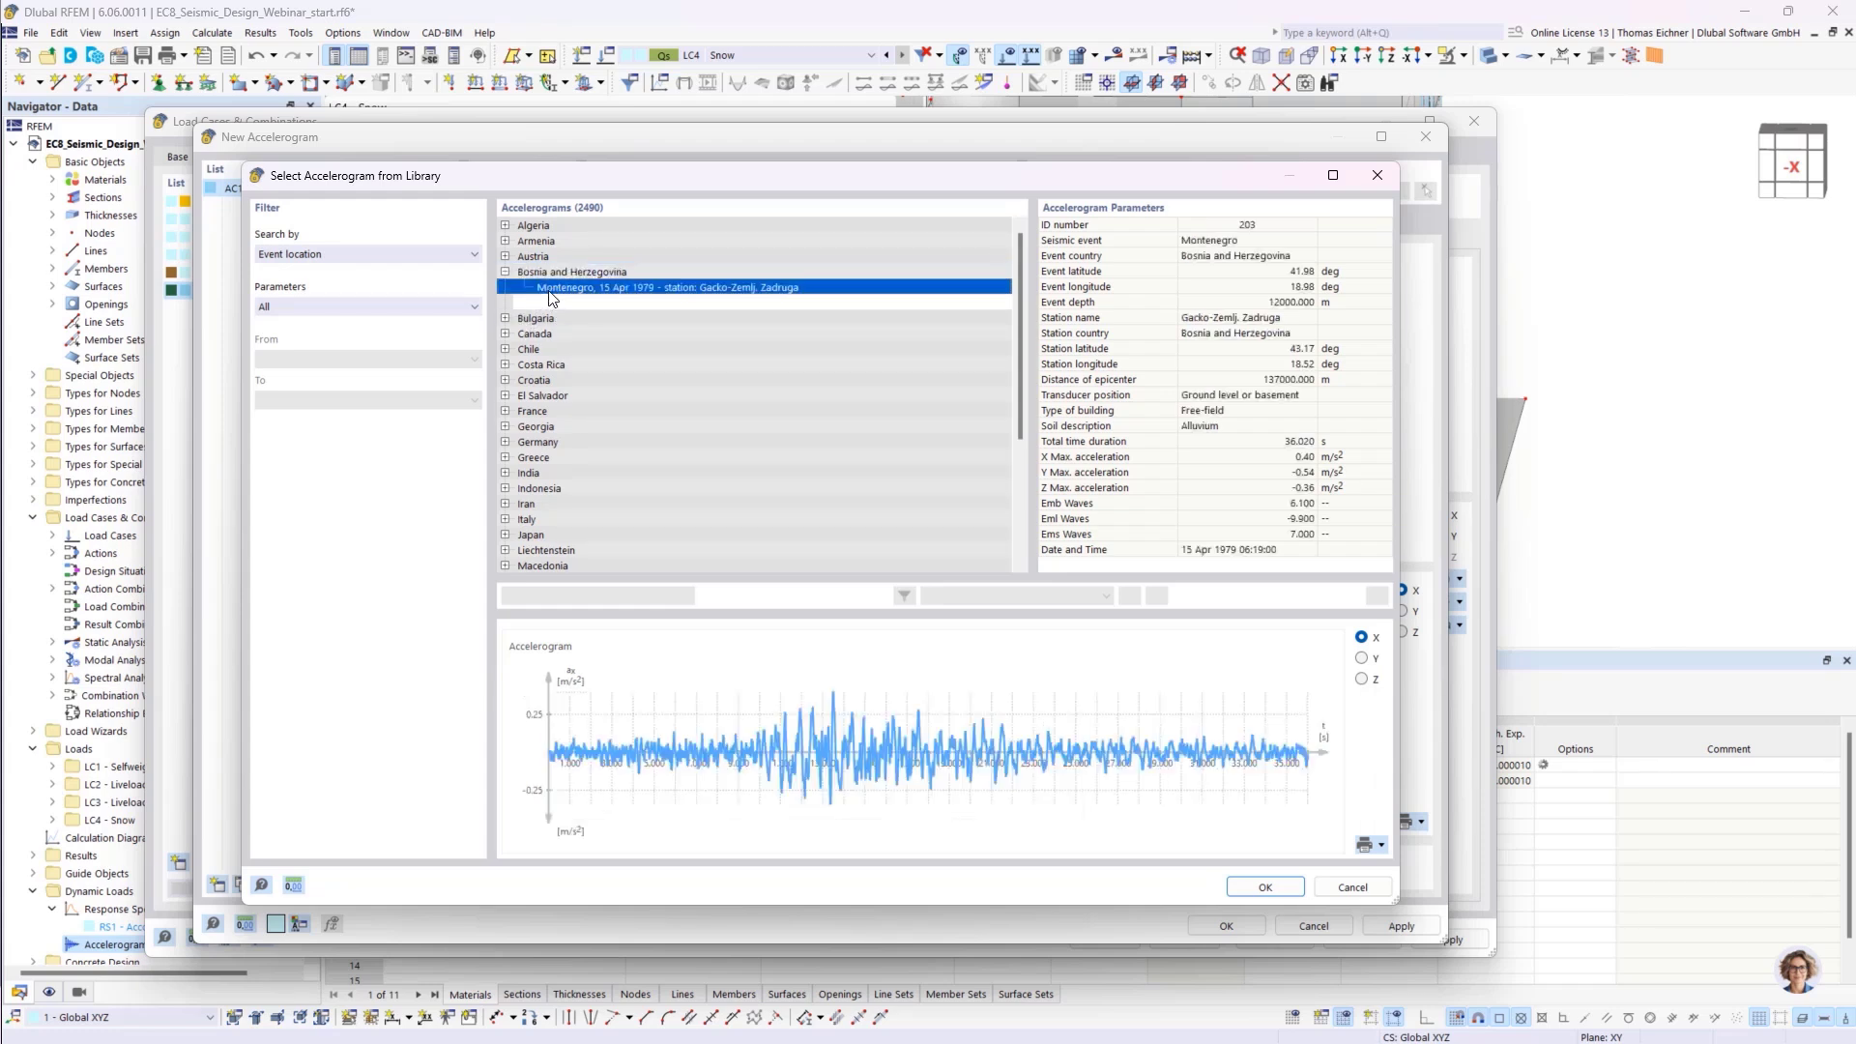
Preview the New Zealand records of the Auckland Islands event, 30 Sep 2007, for the Invercargill City Council and Queenstown Police Station stations
scroll(536, 373, "down", 4)
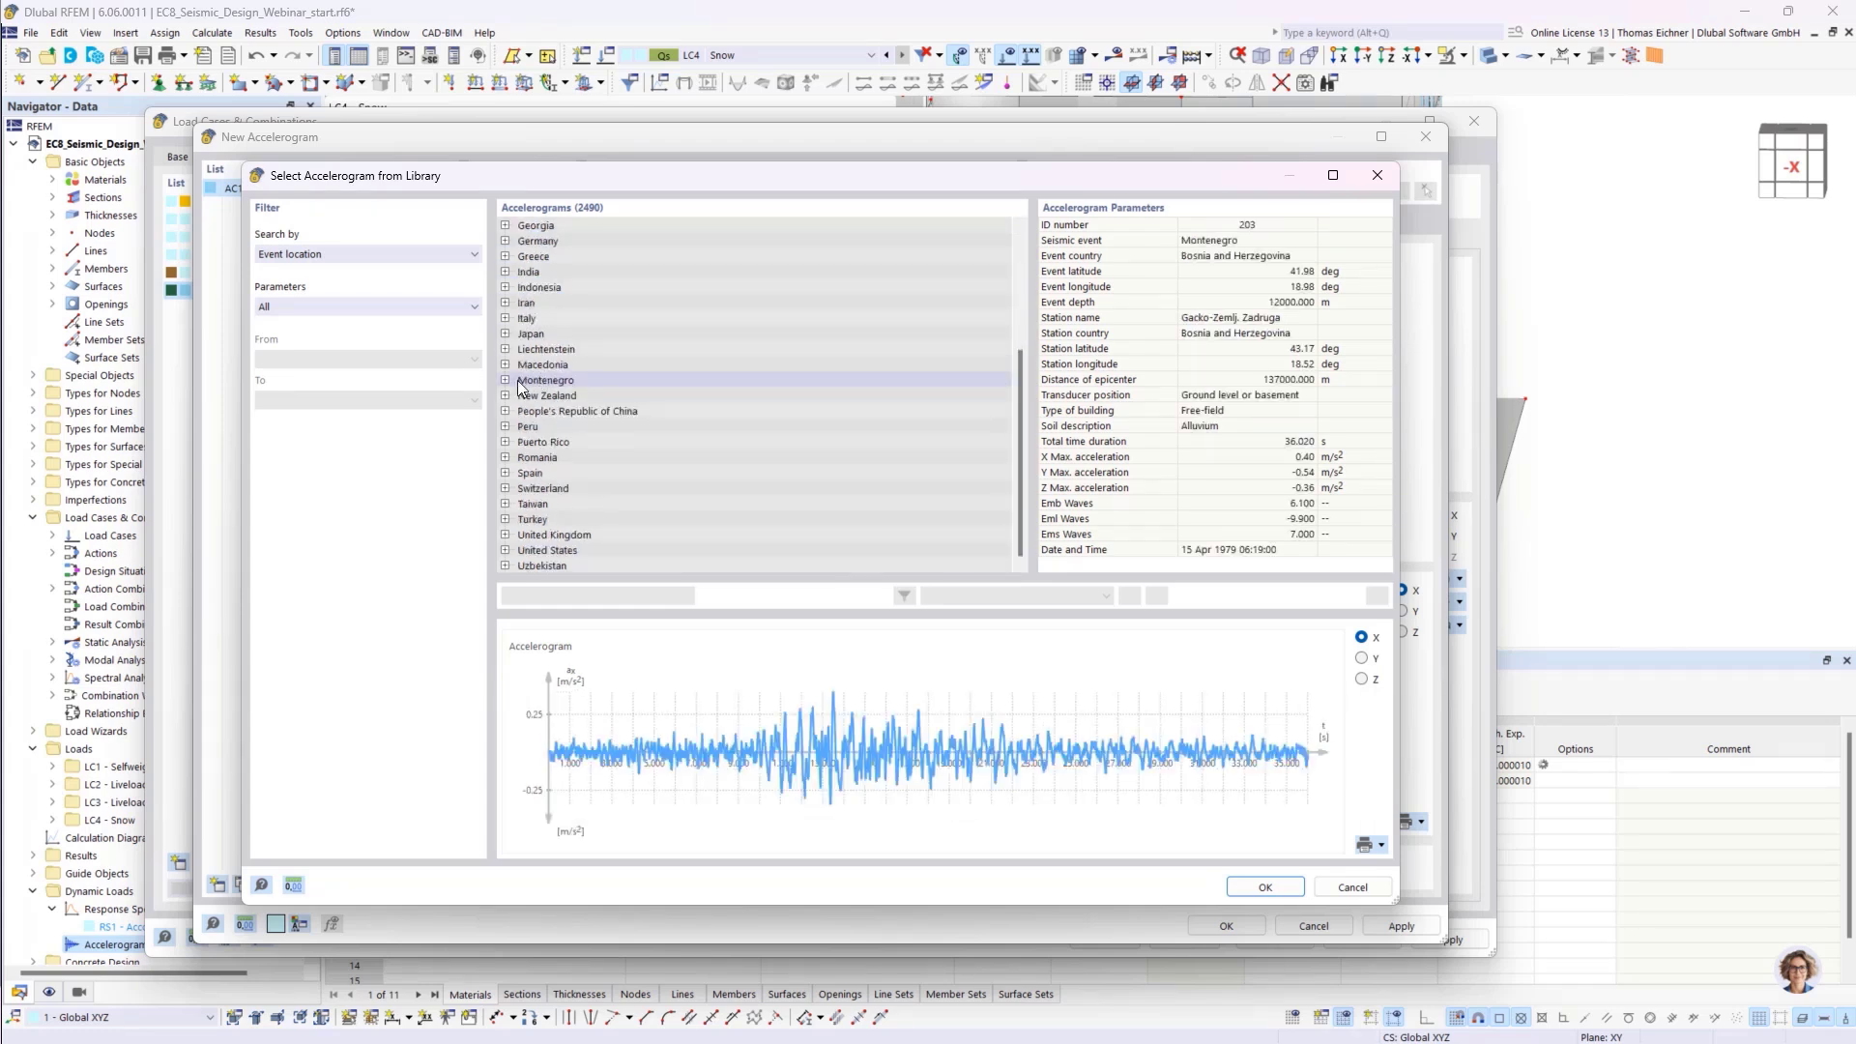
left_click(509, 396)
left_click(508, 394)
left_click(601, 426)
left_click(621, 457)
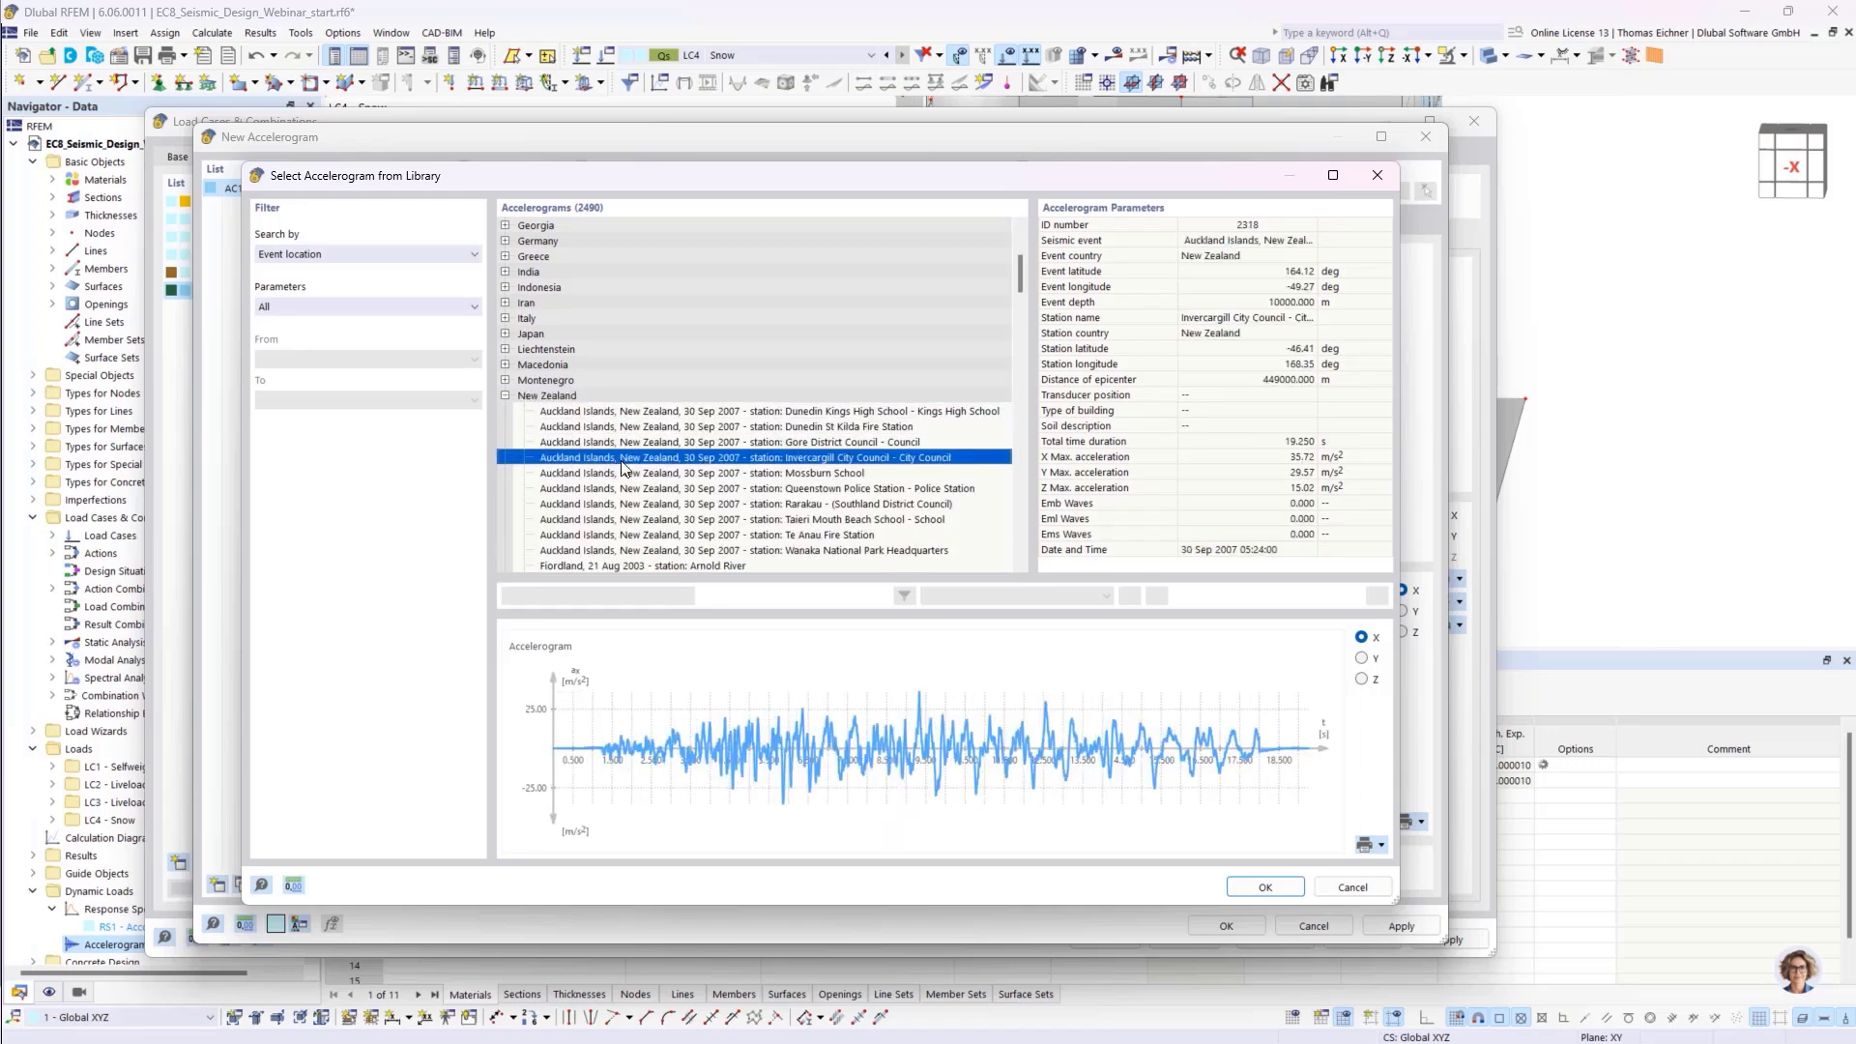
left_click(625, 489)
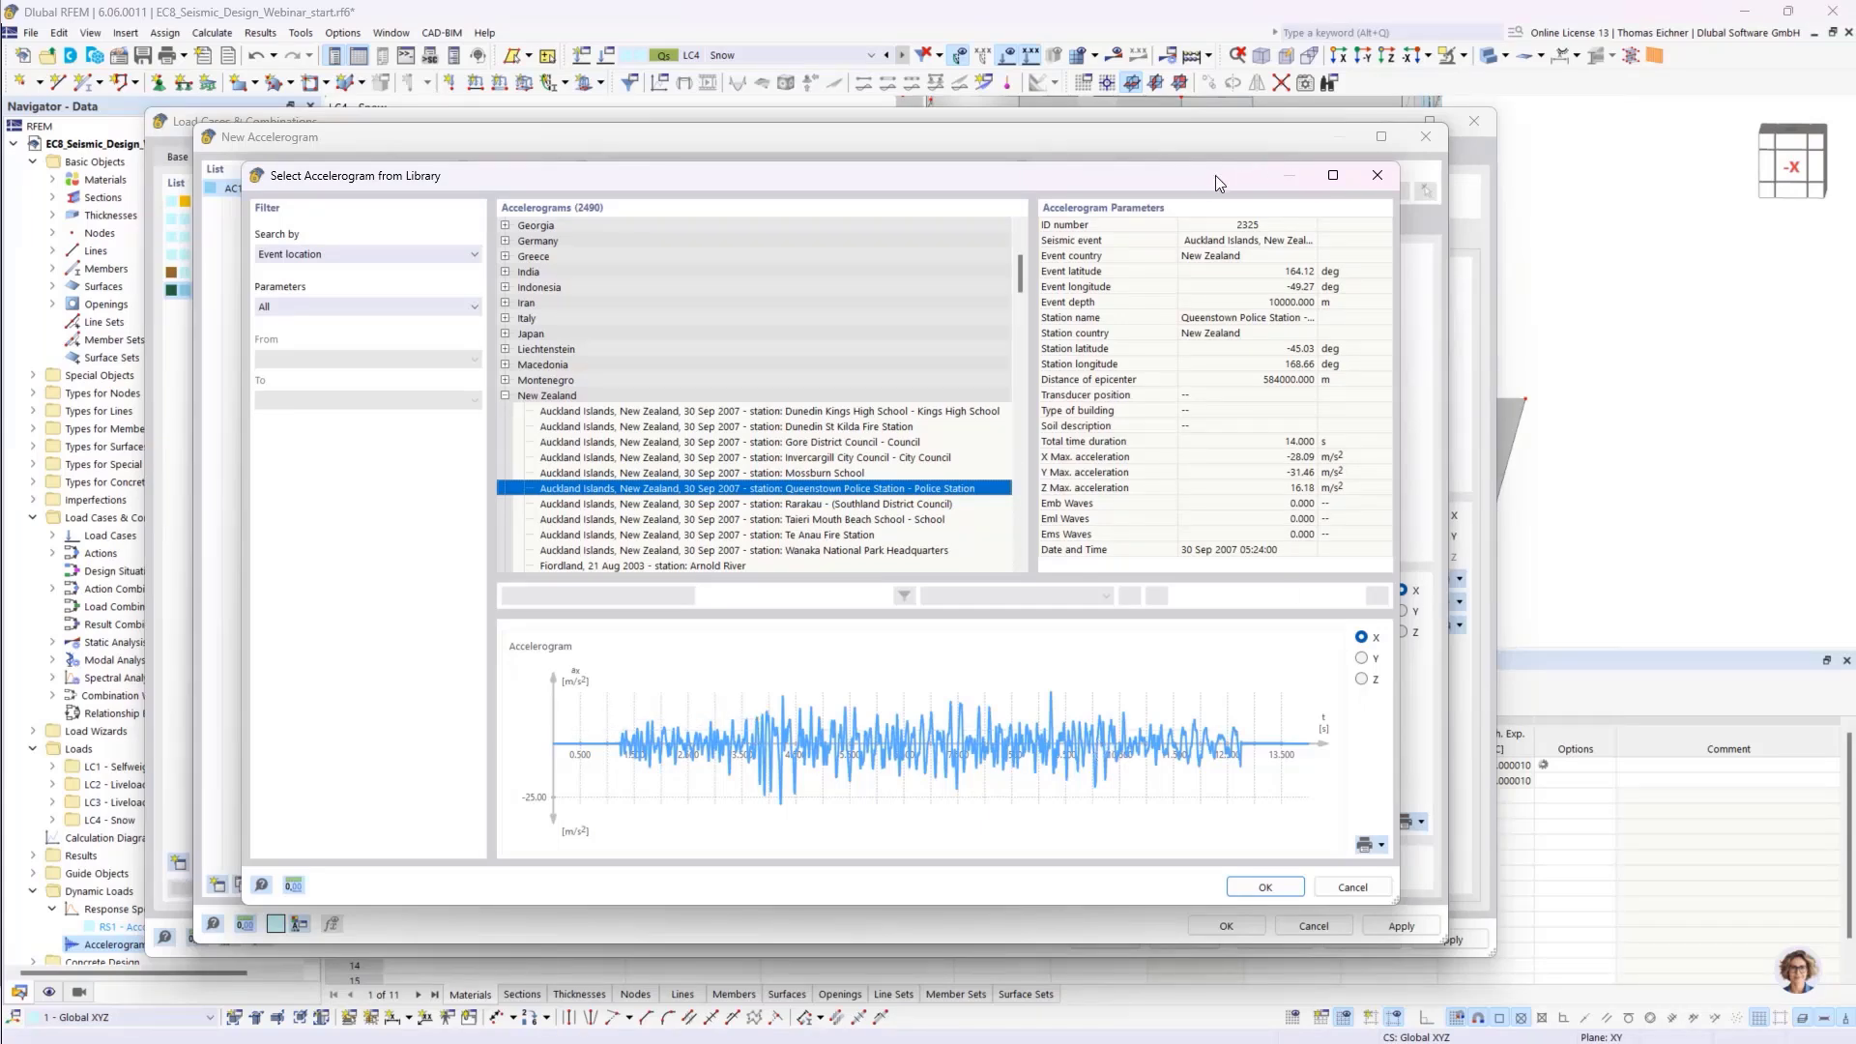
Discard the new accelerogram and set the response spectrum's definition type to According to Standard - EN 1998-1 | DIN | 2023-11
left_click(1295, 170)
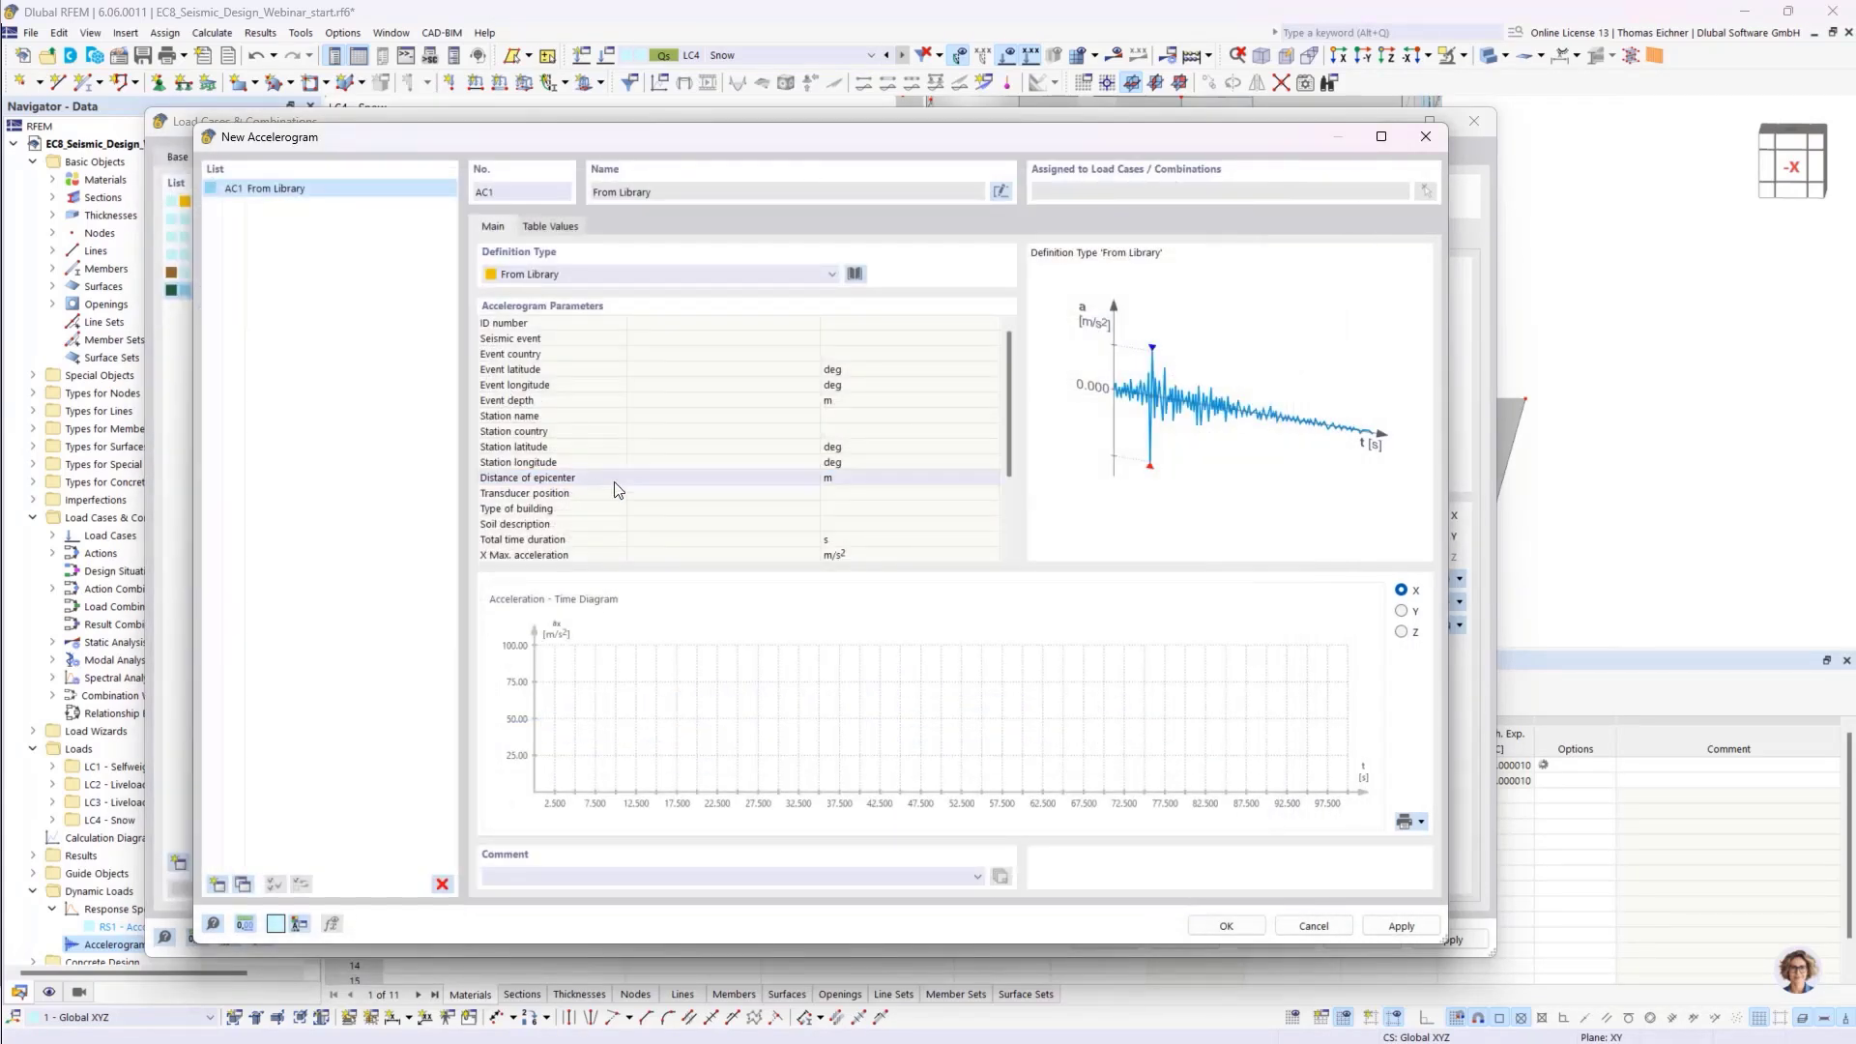
left_click_drag(439, 148, 423, 152)
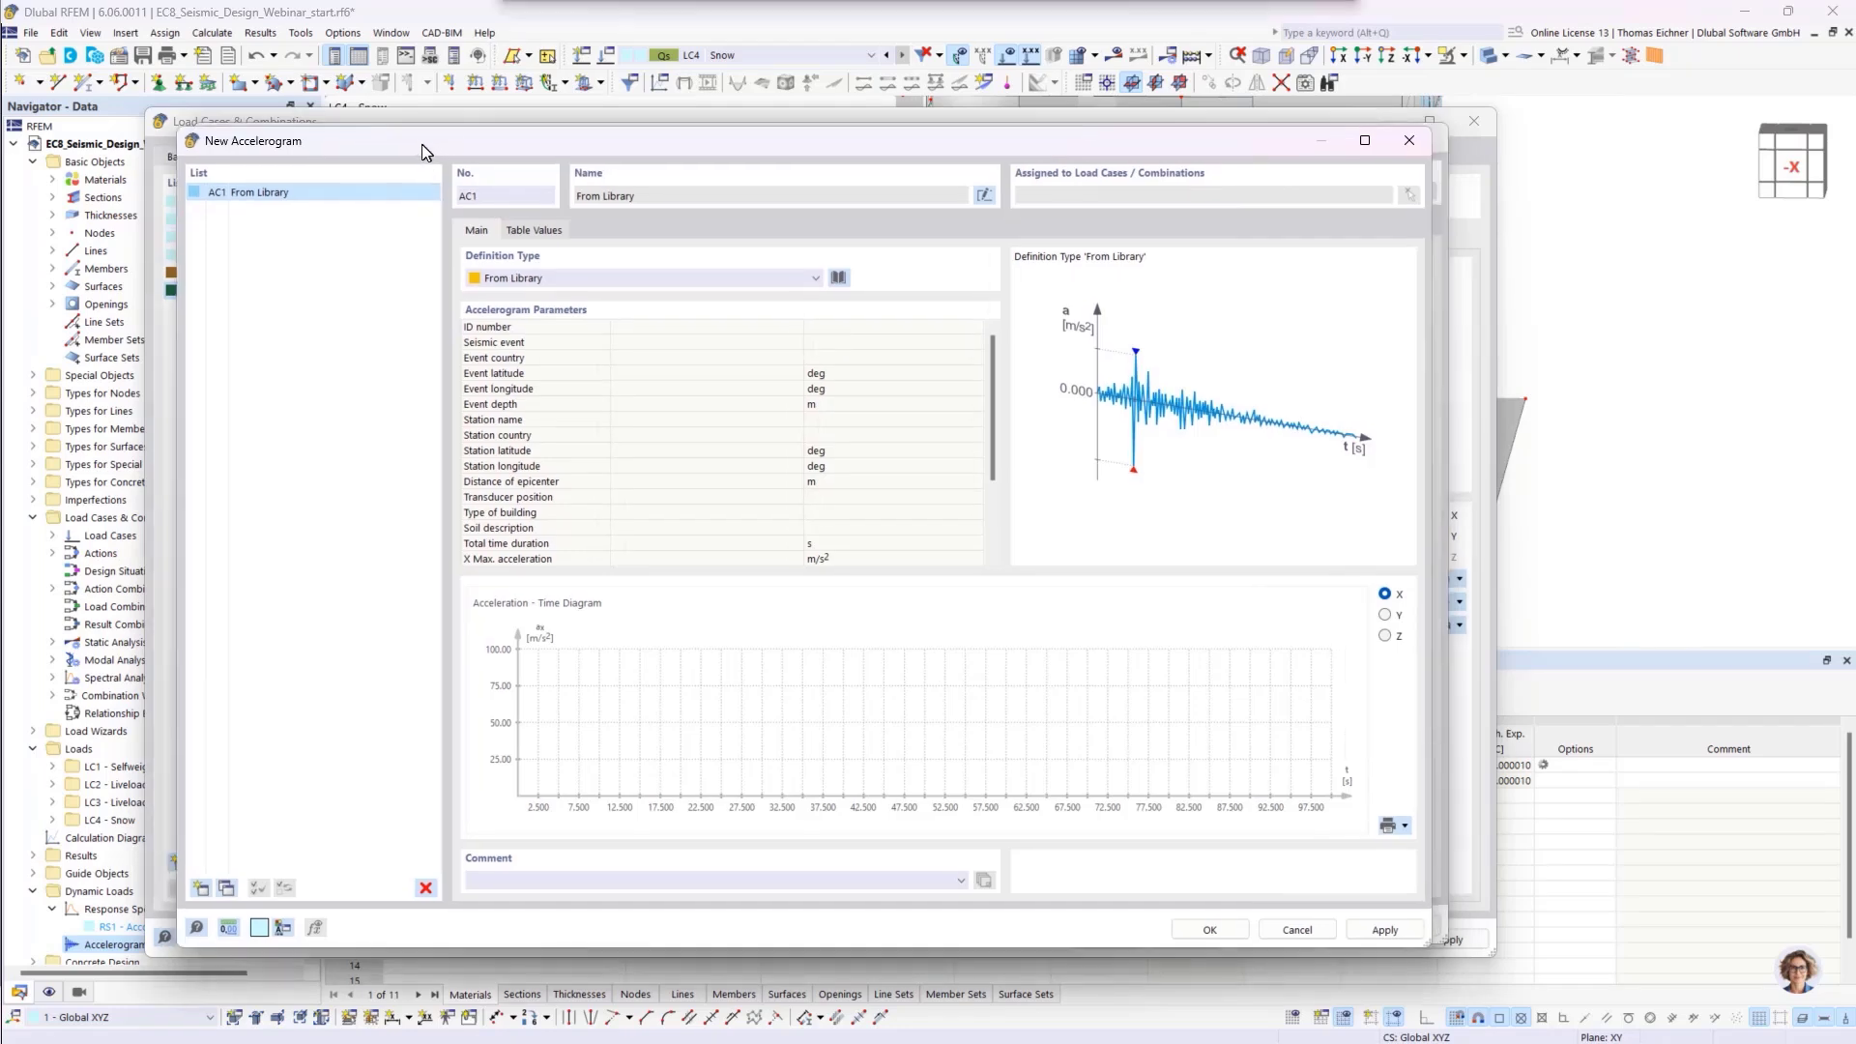
left_click(1410, 140)
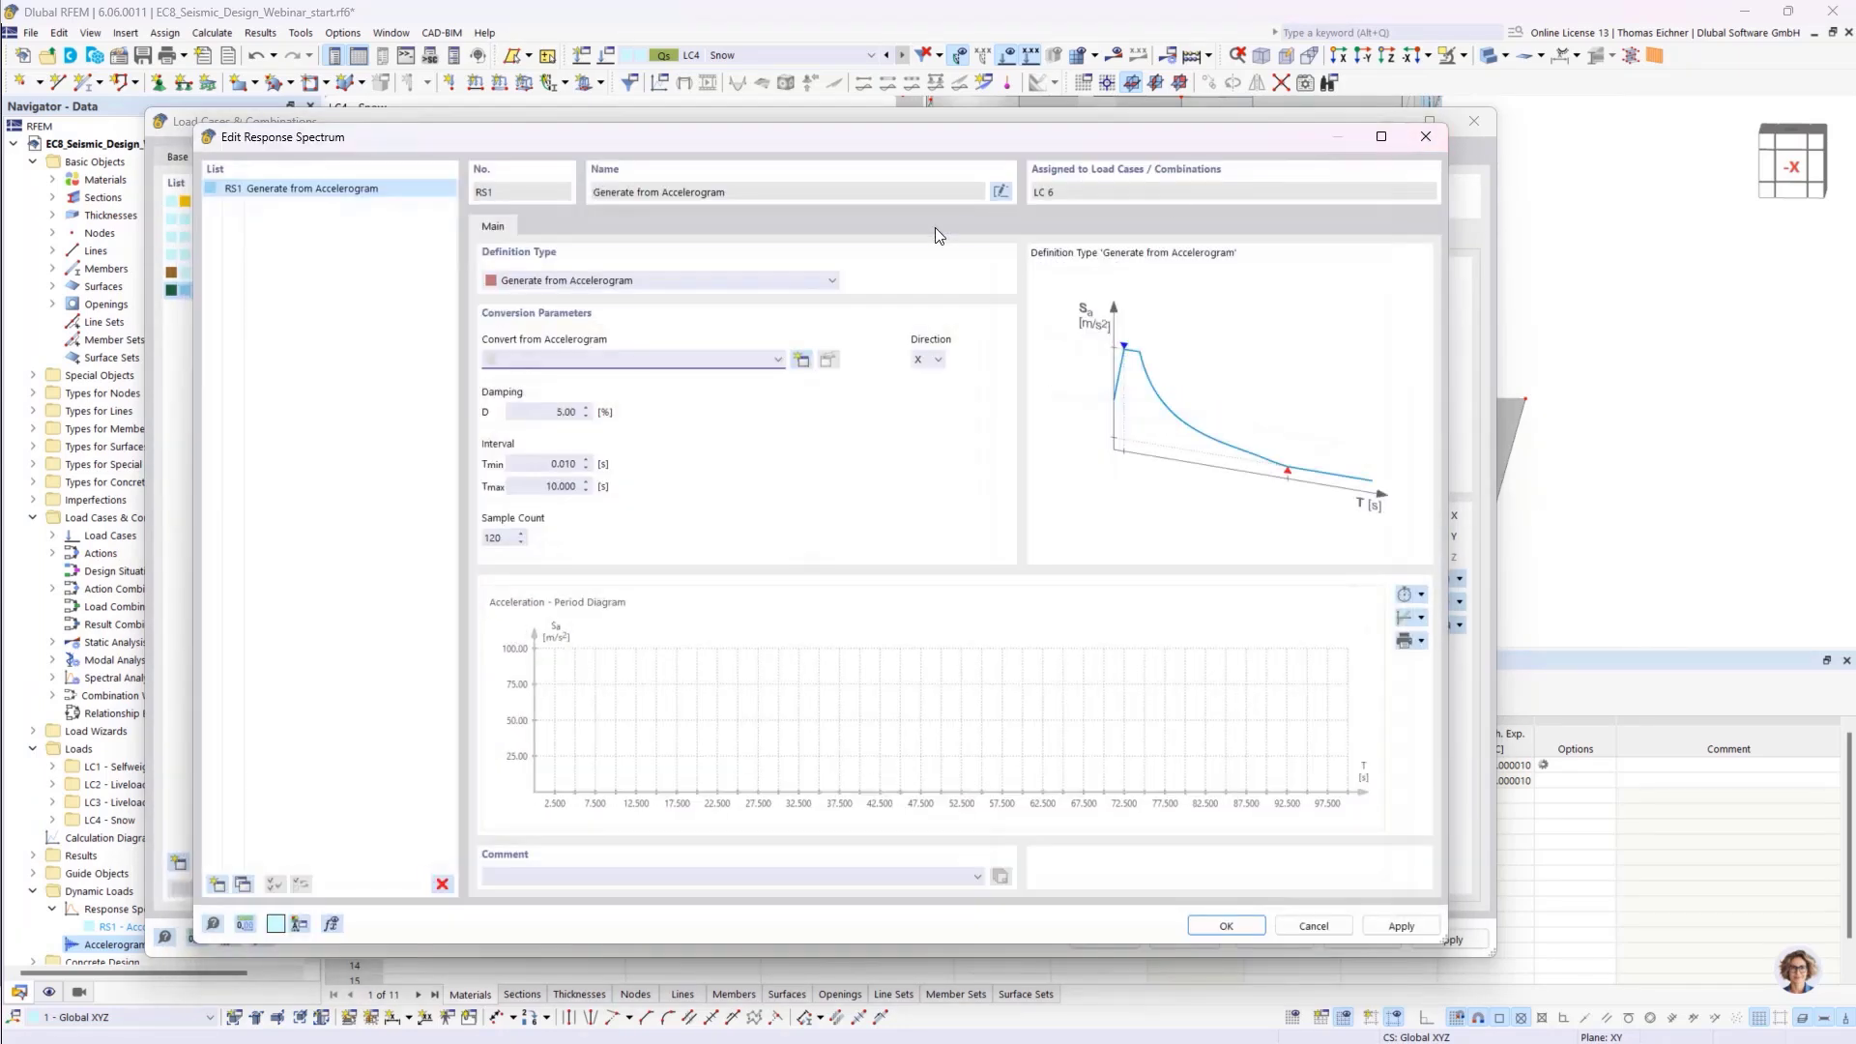
left_click(681, 282)
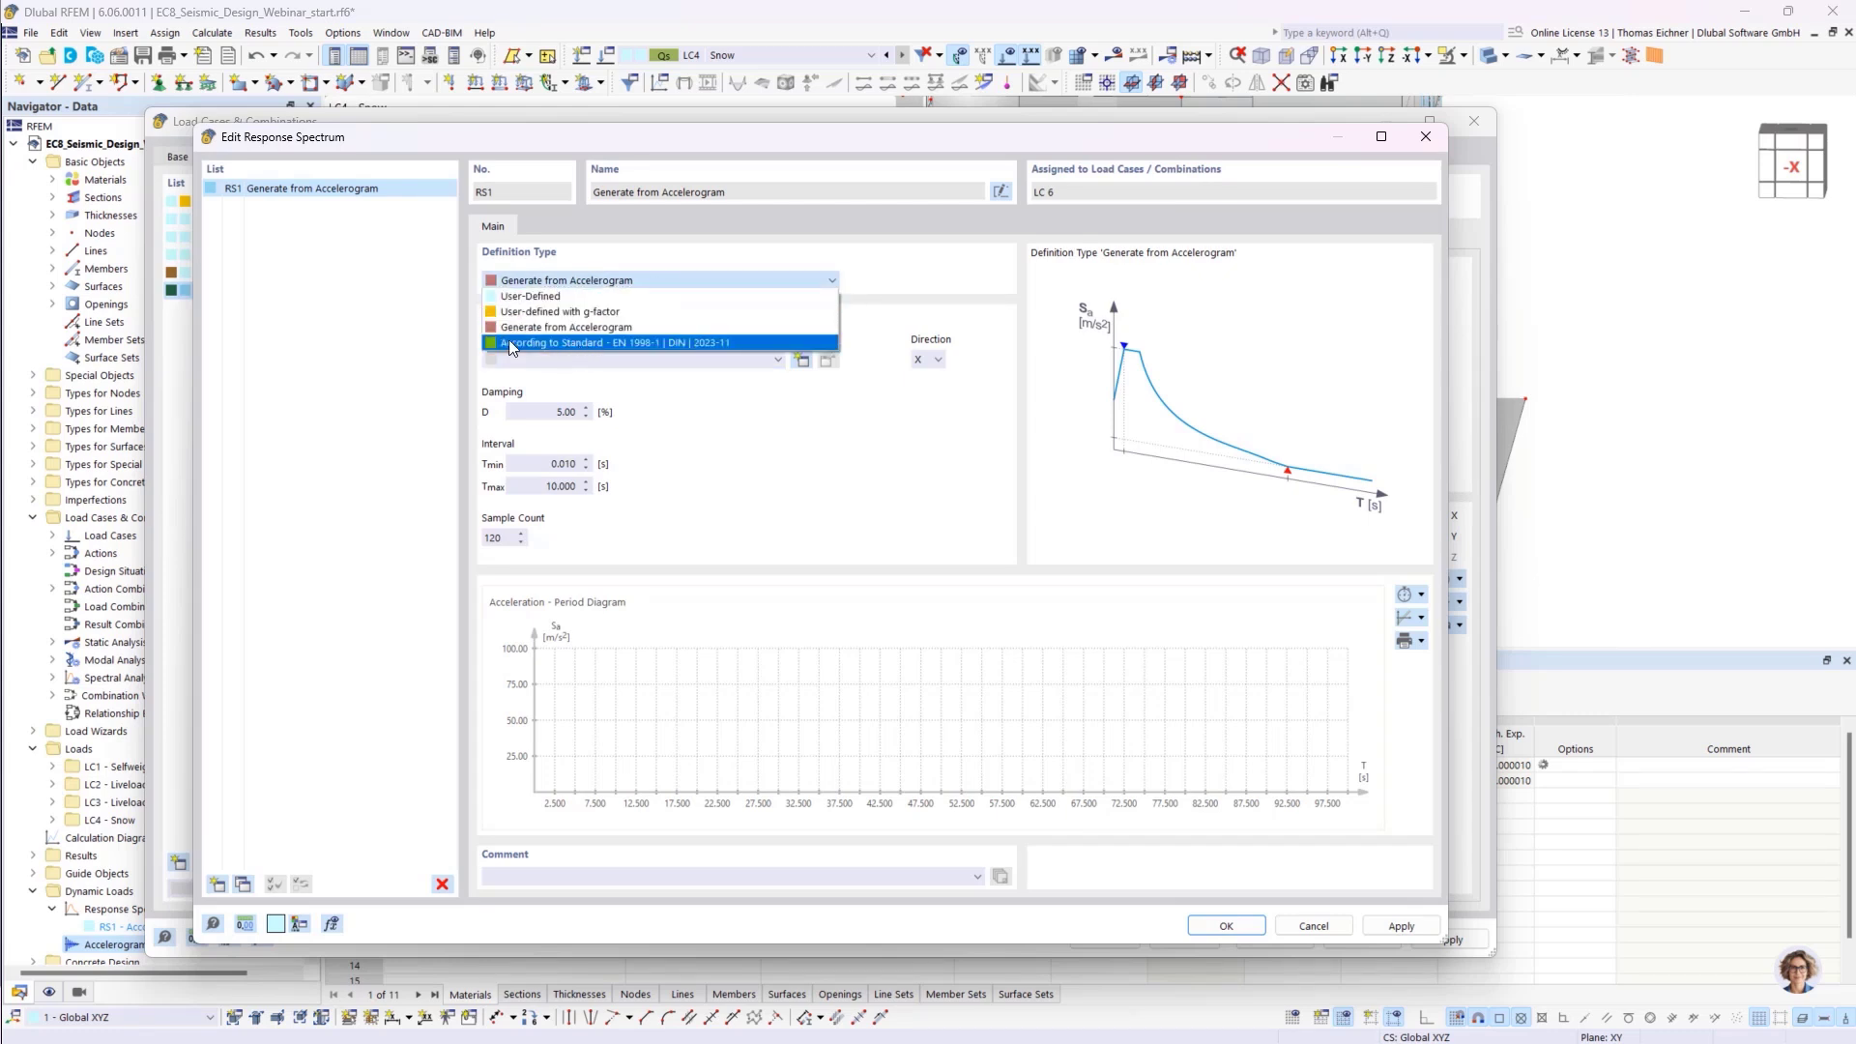
left_click(640, 343)
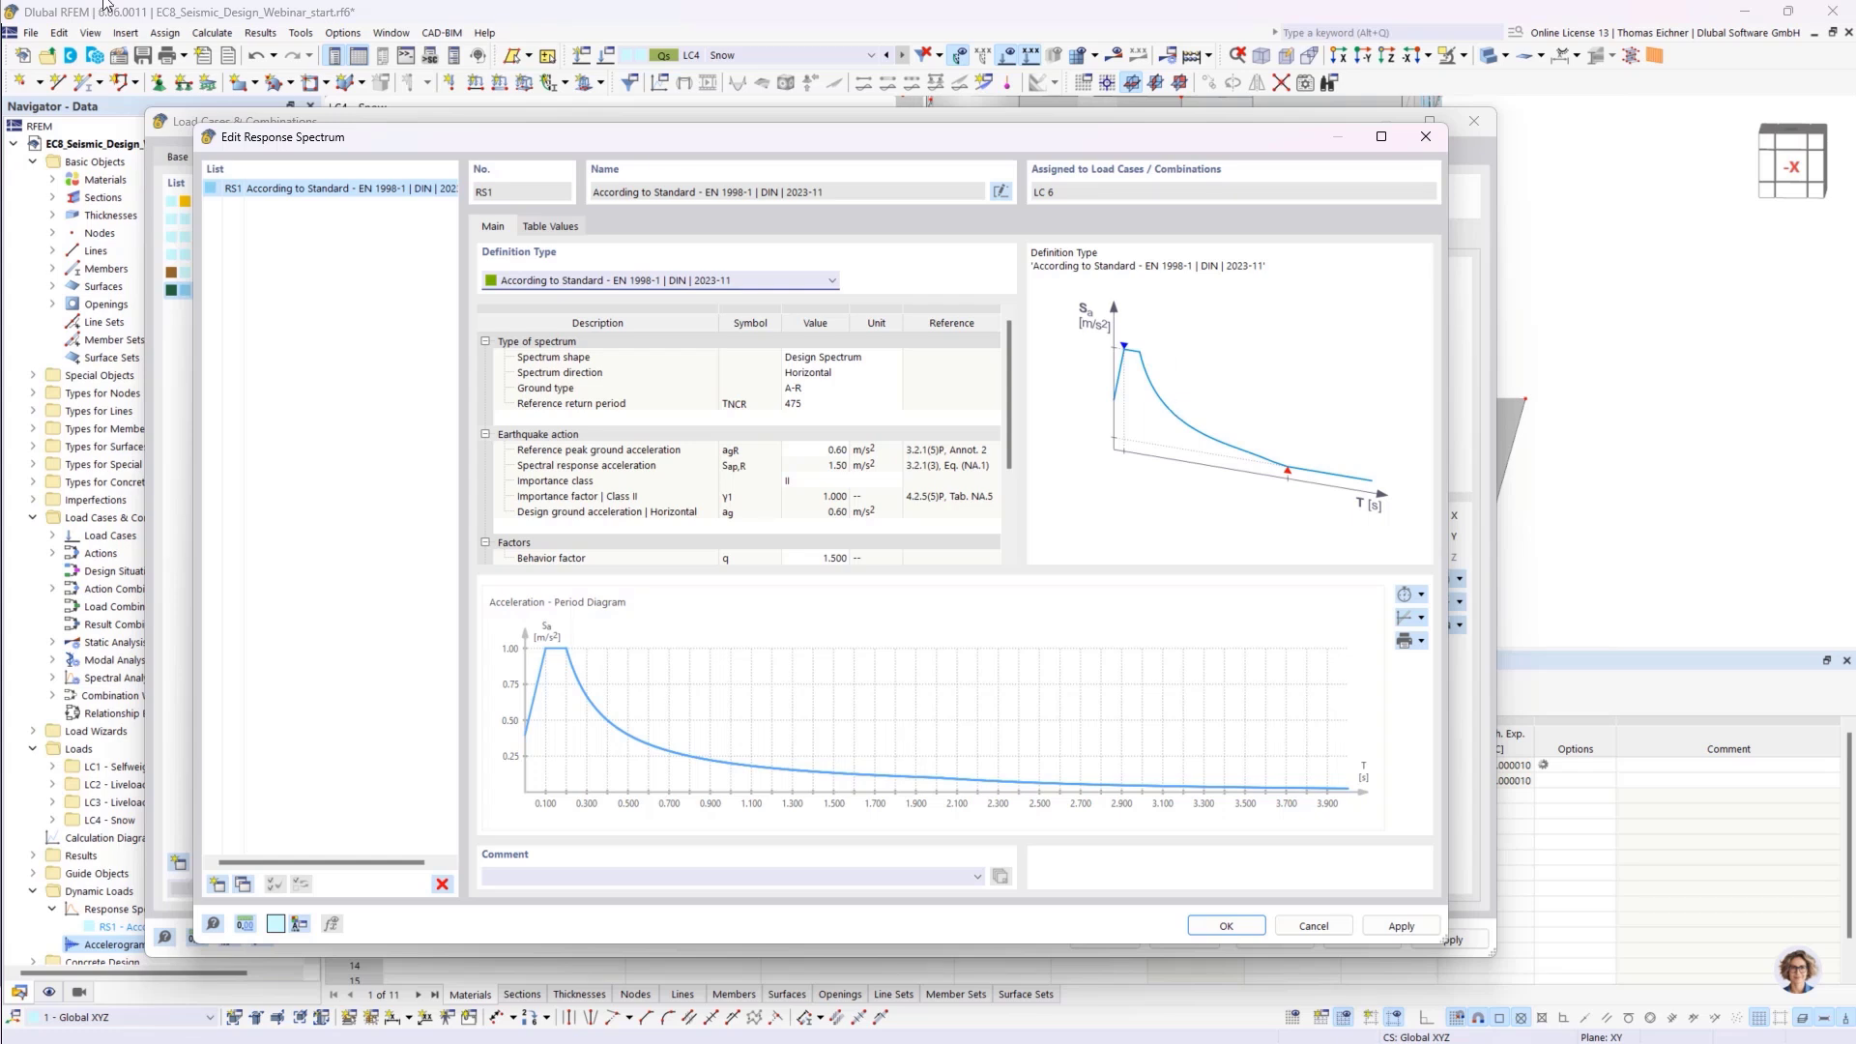
Choose Design Spectrum as the spectrum shape of the response spectrum
left_click(839, 356)
left_click(865, 356)
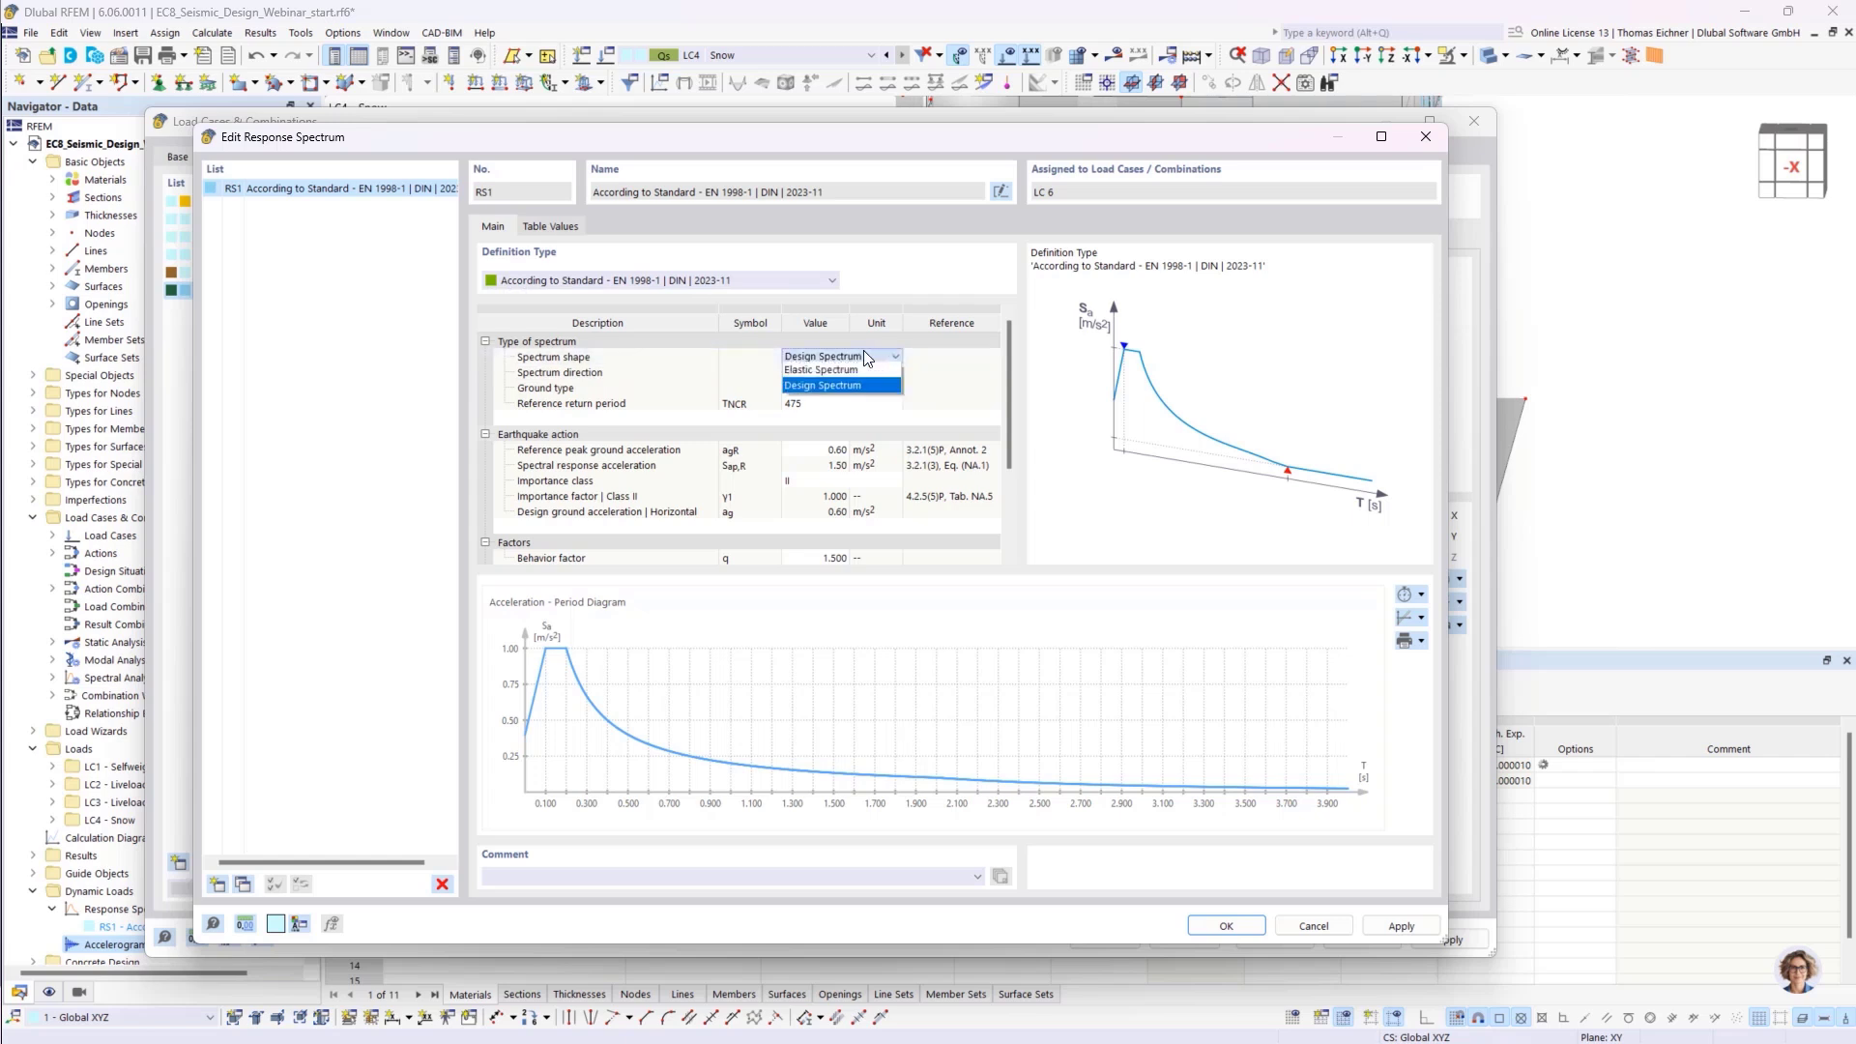
left_click(851, 385)
Examine the spectrum's behavior factor, earthquake action values and ground type parameters
scroll(1009, 377, "down", 2)
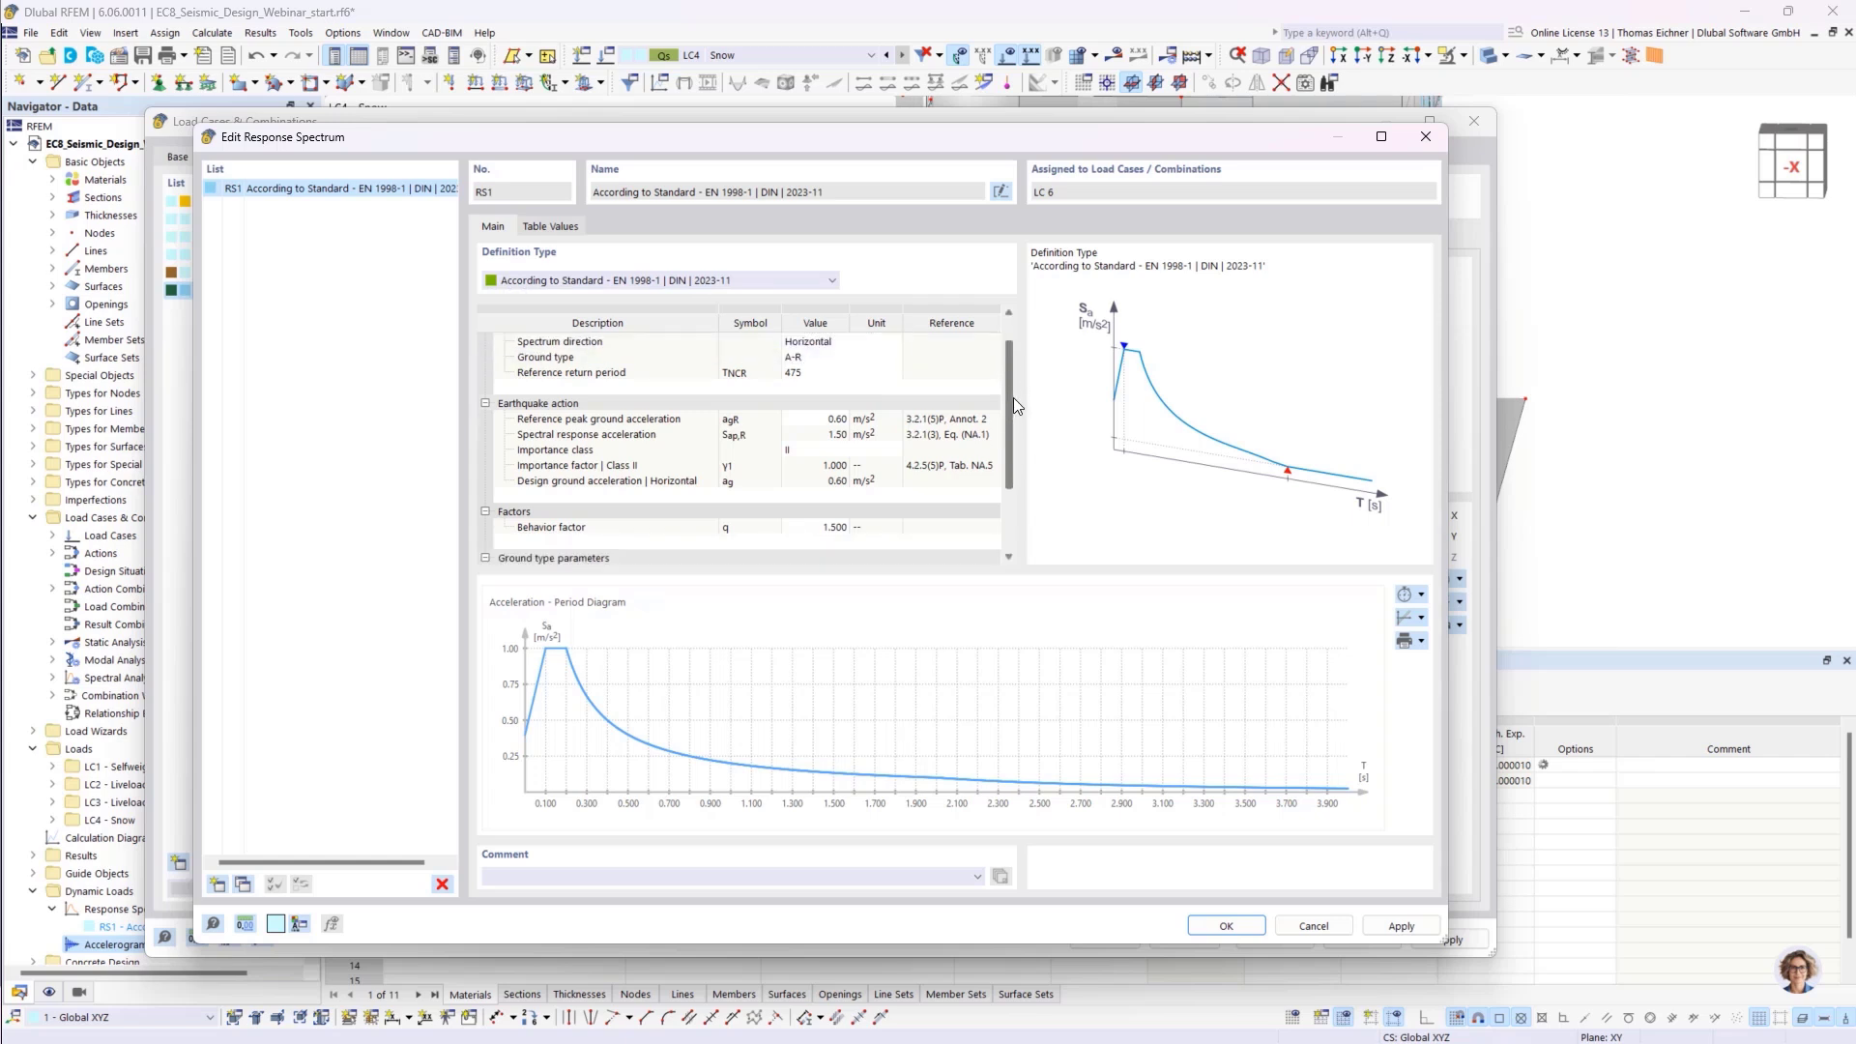
left_click(875, 513)
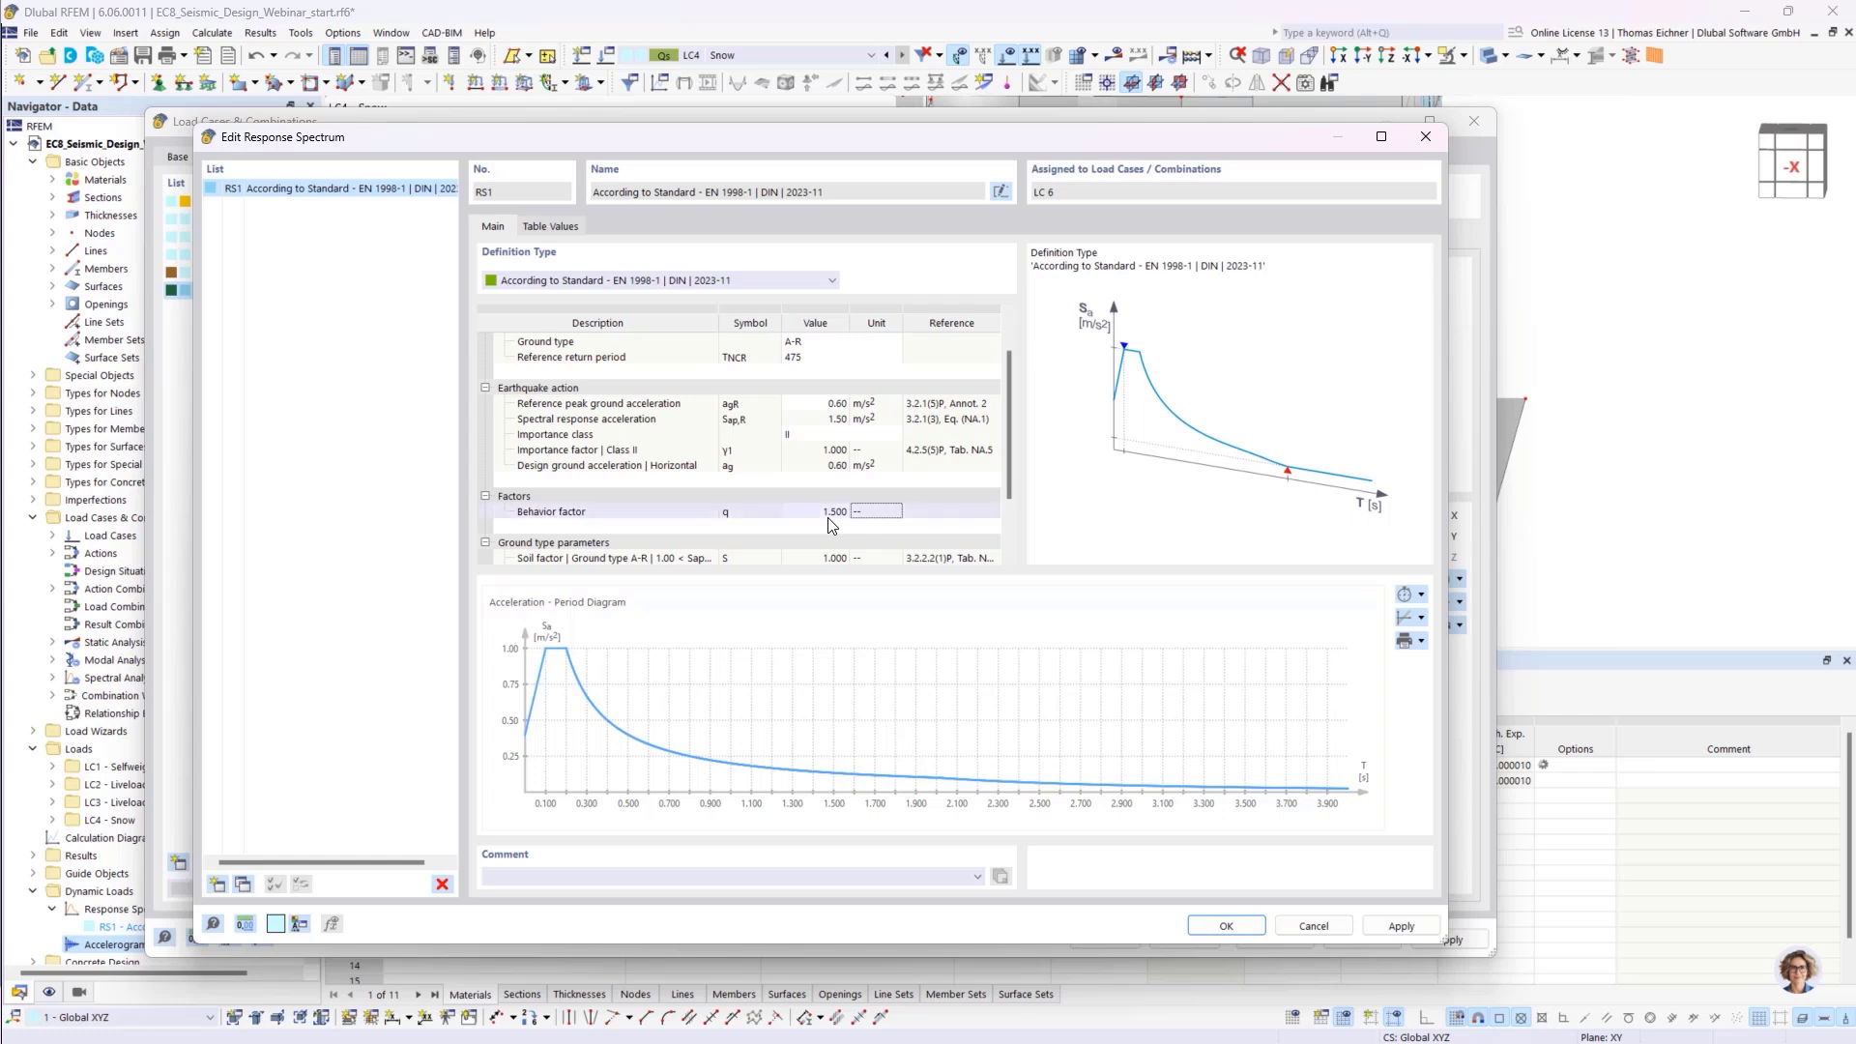
double_click(798, 510)
left_click(857, 511)
scroll(847, 512, "up", 1)
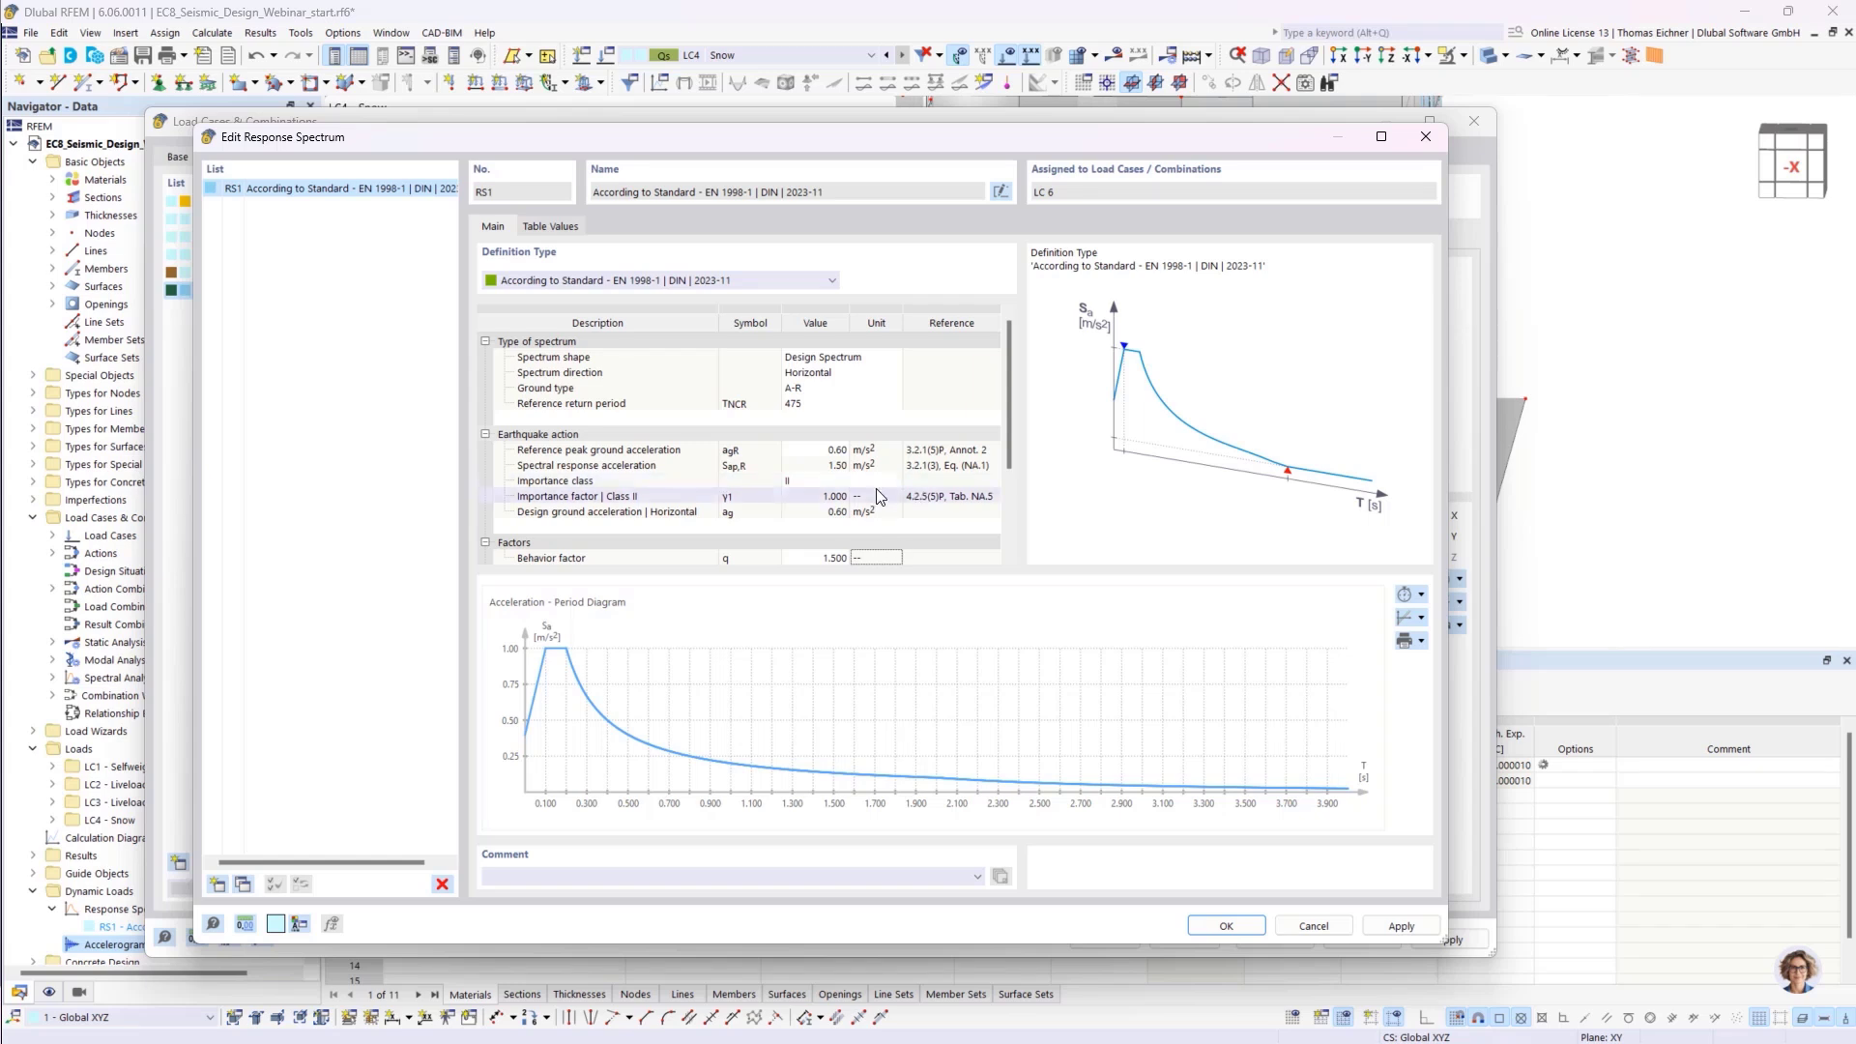
scroll(890, 473, "down", 3)
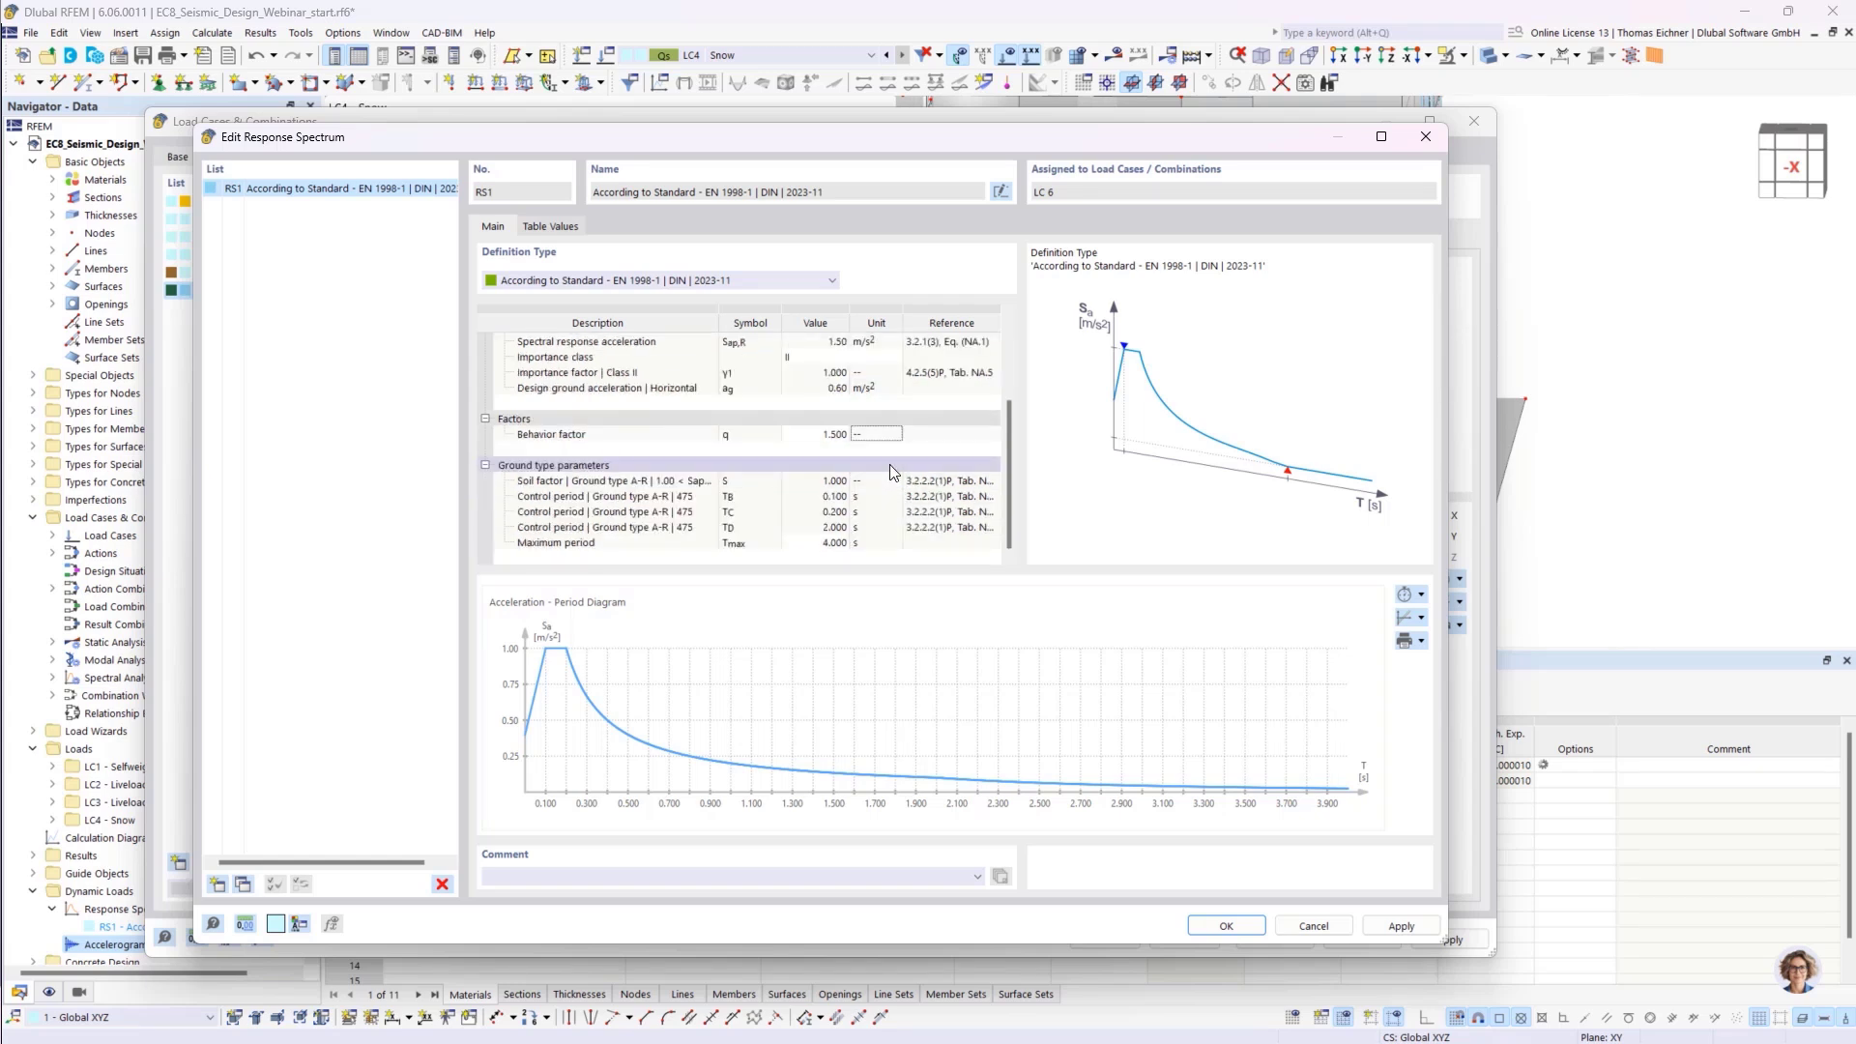
scroll(890, 473, "up", 3)
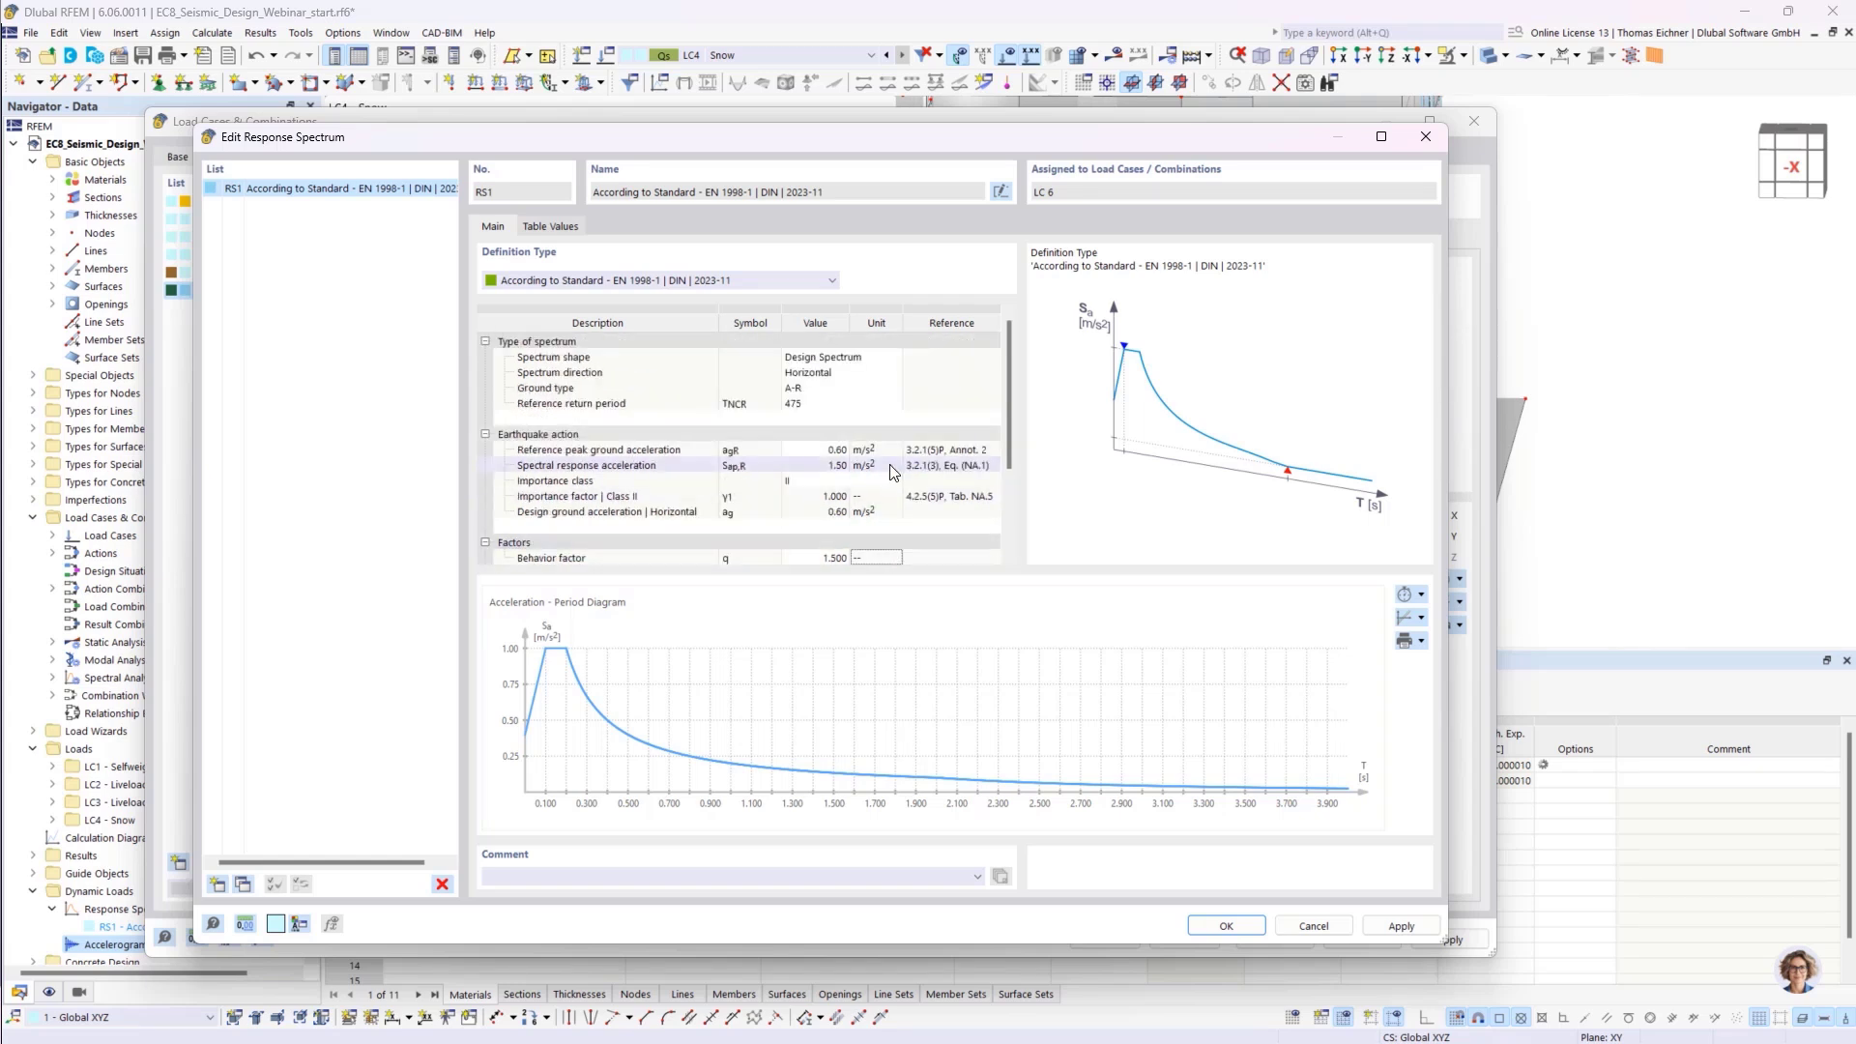
Review the ground type, the reference peak ground acceleration and the available importance classes of the design spectrum
left_click(810, 389)
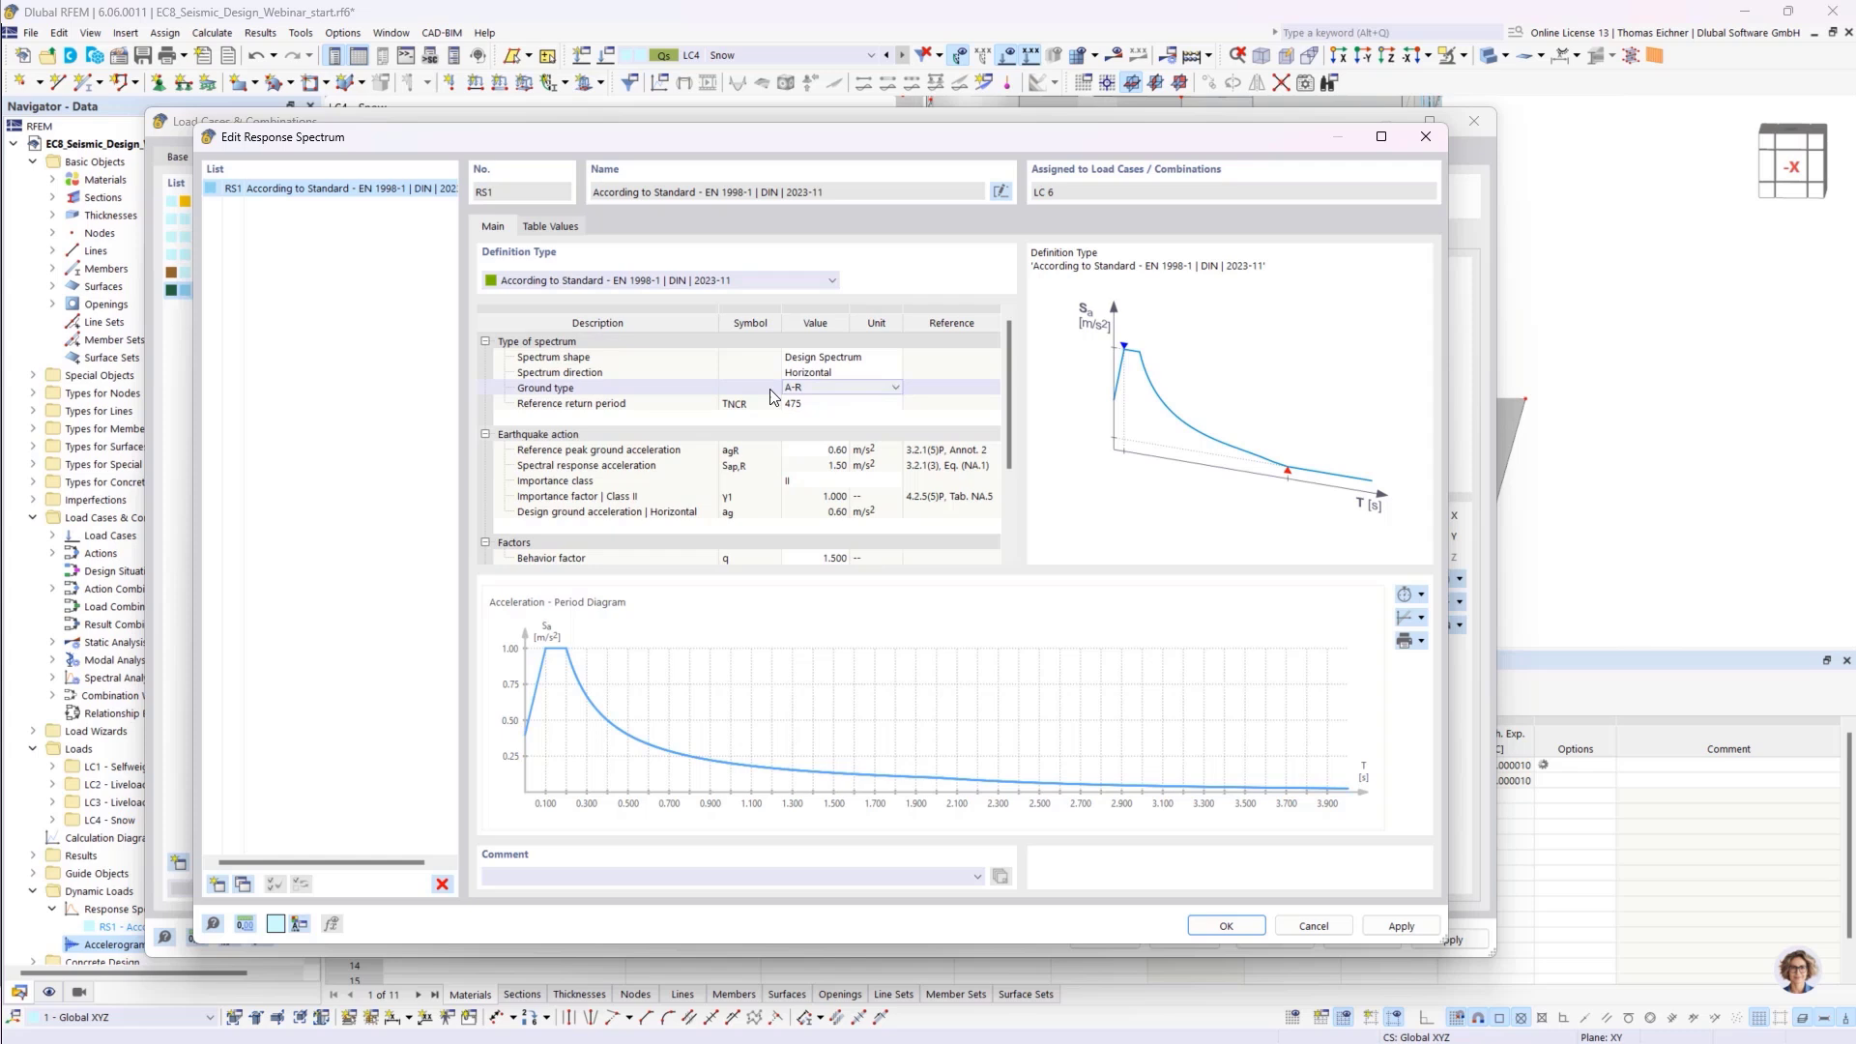
left_click(820, 479)
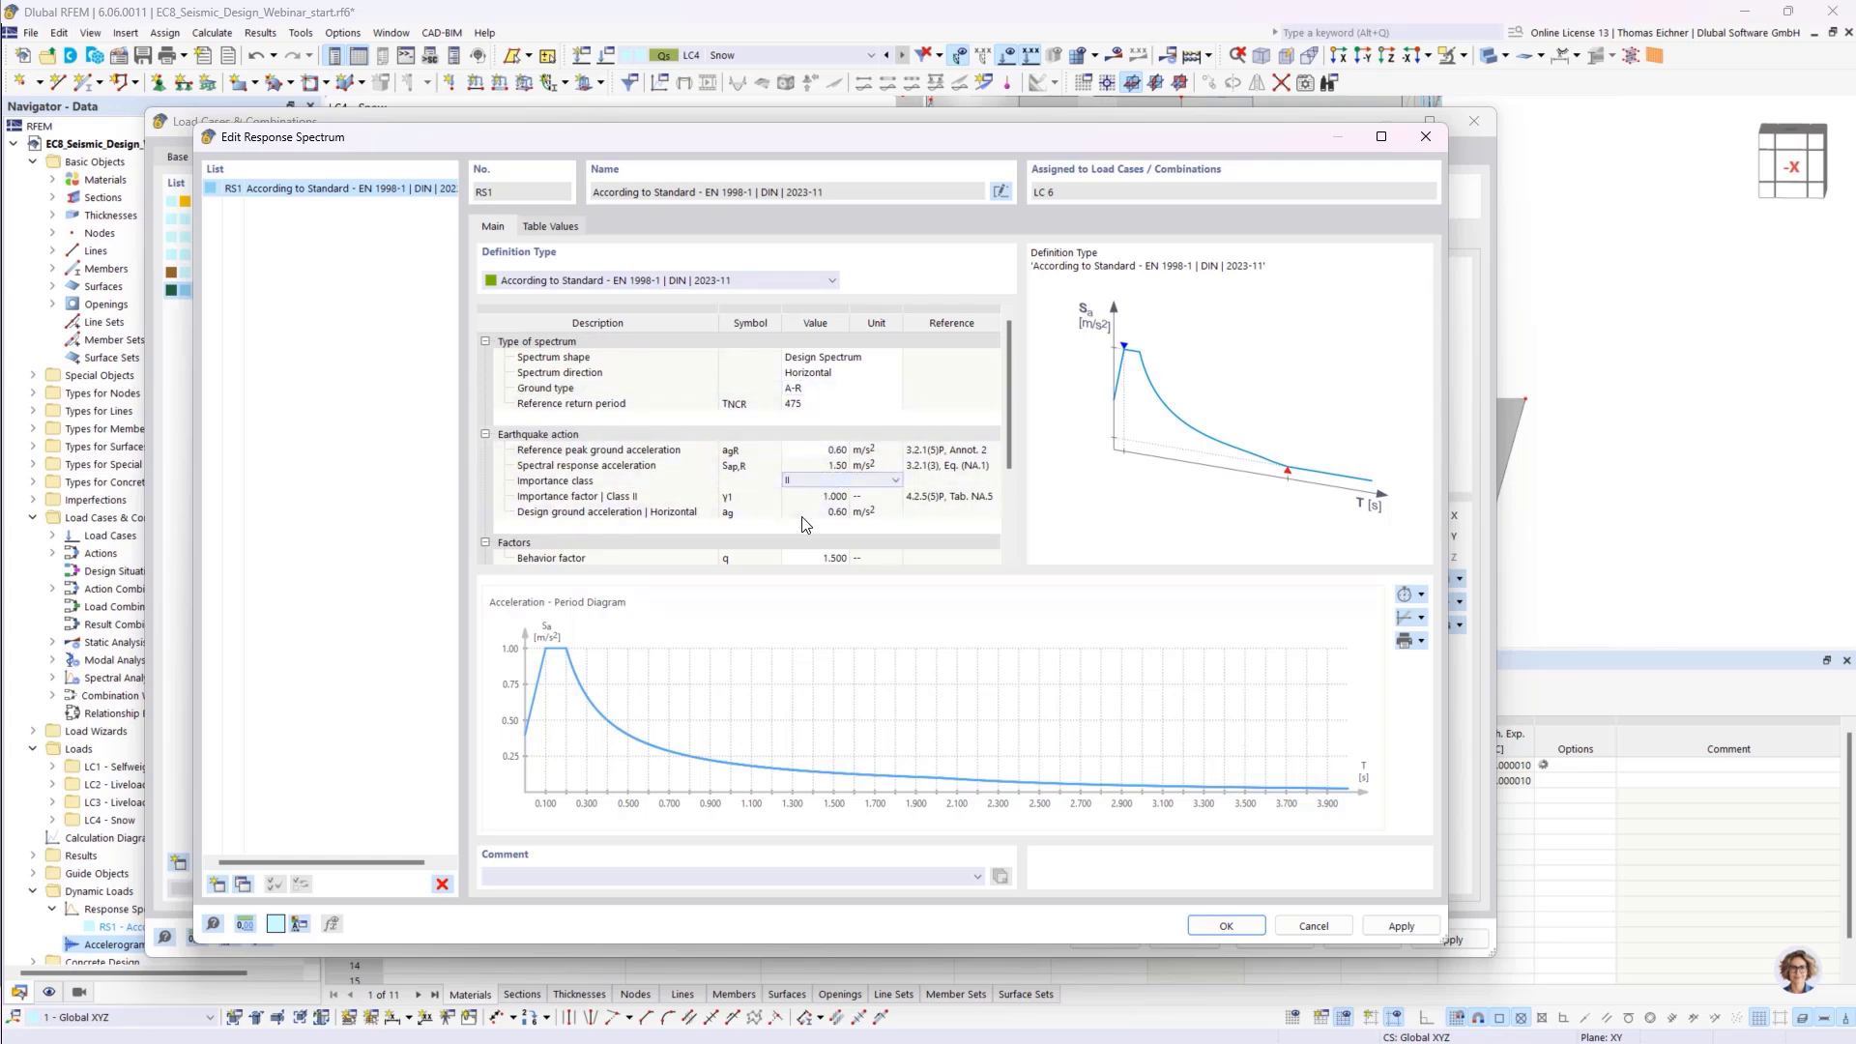
left_click(817, 450)
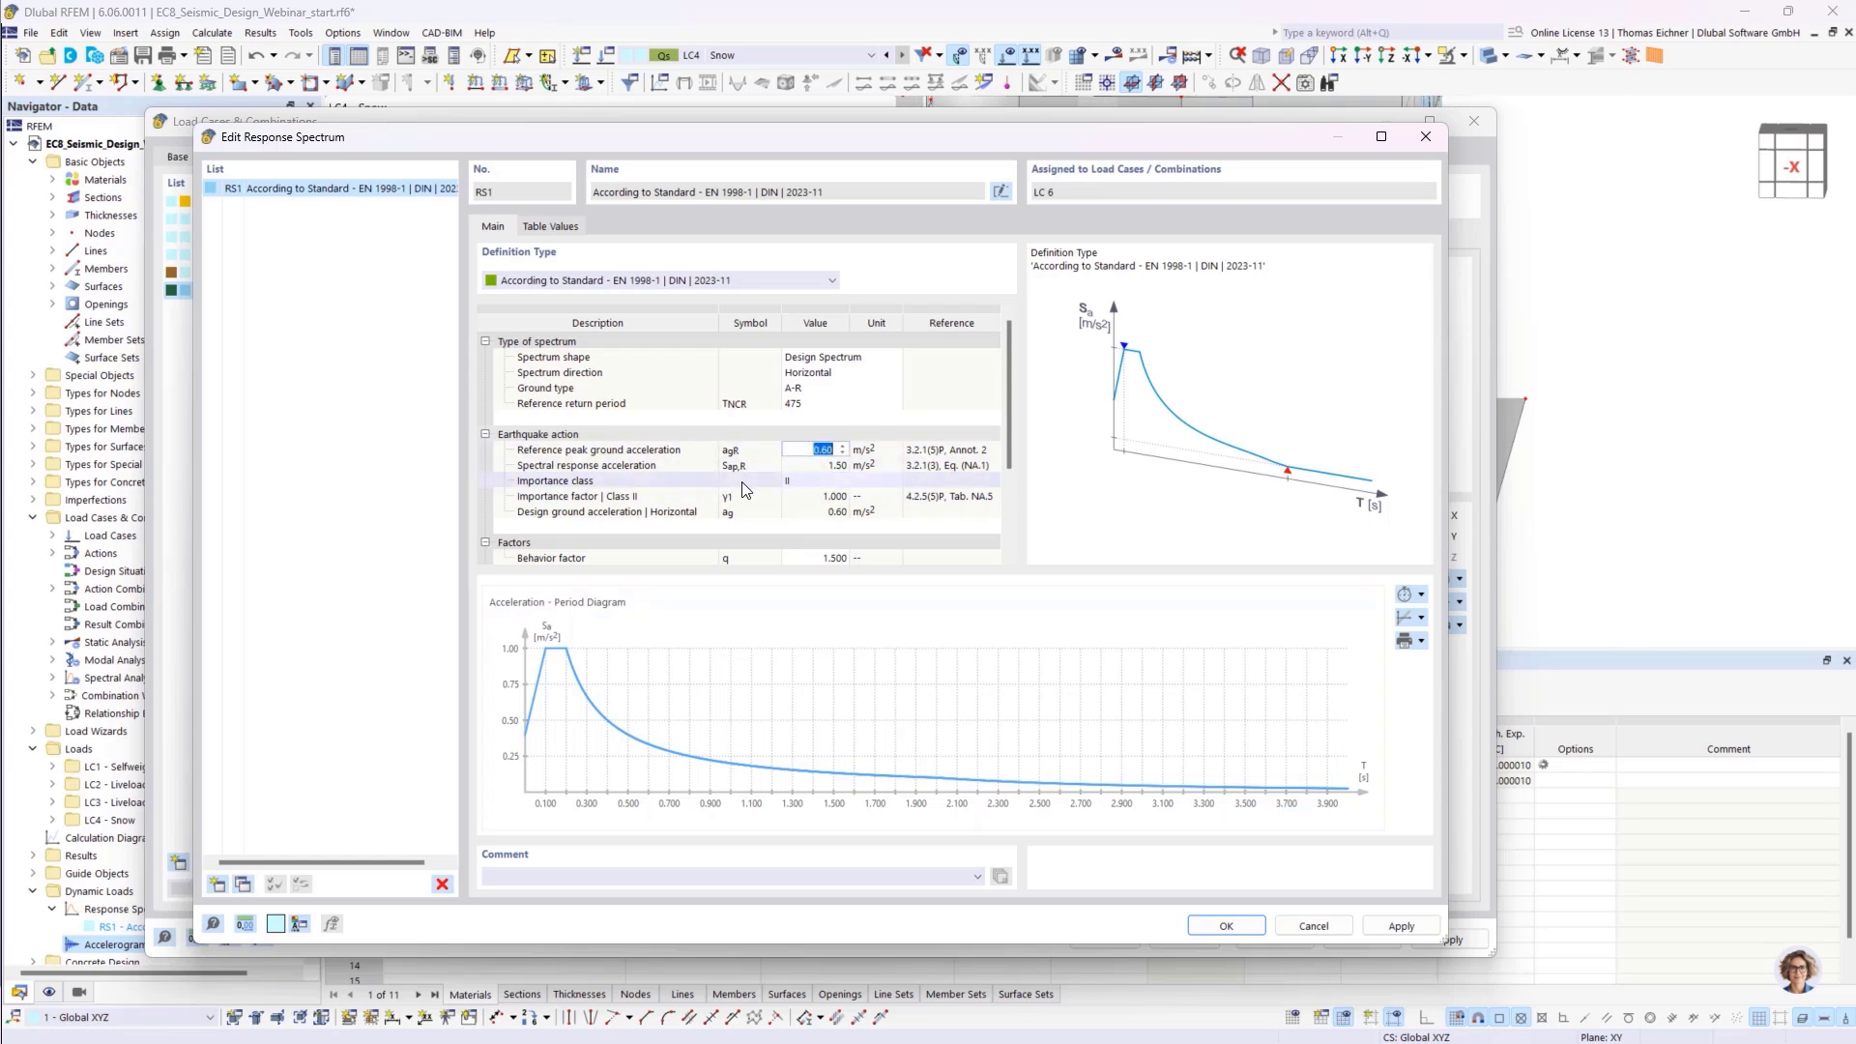
left_click(793, 483)
left_click(875, 485)
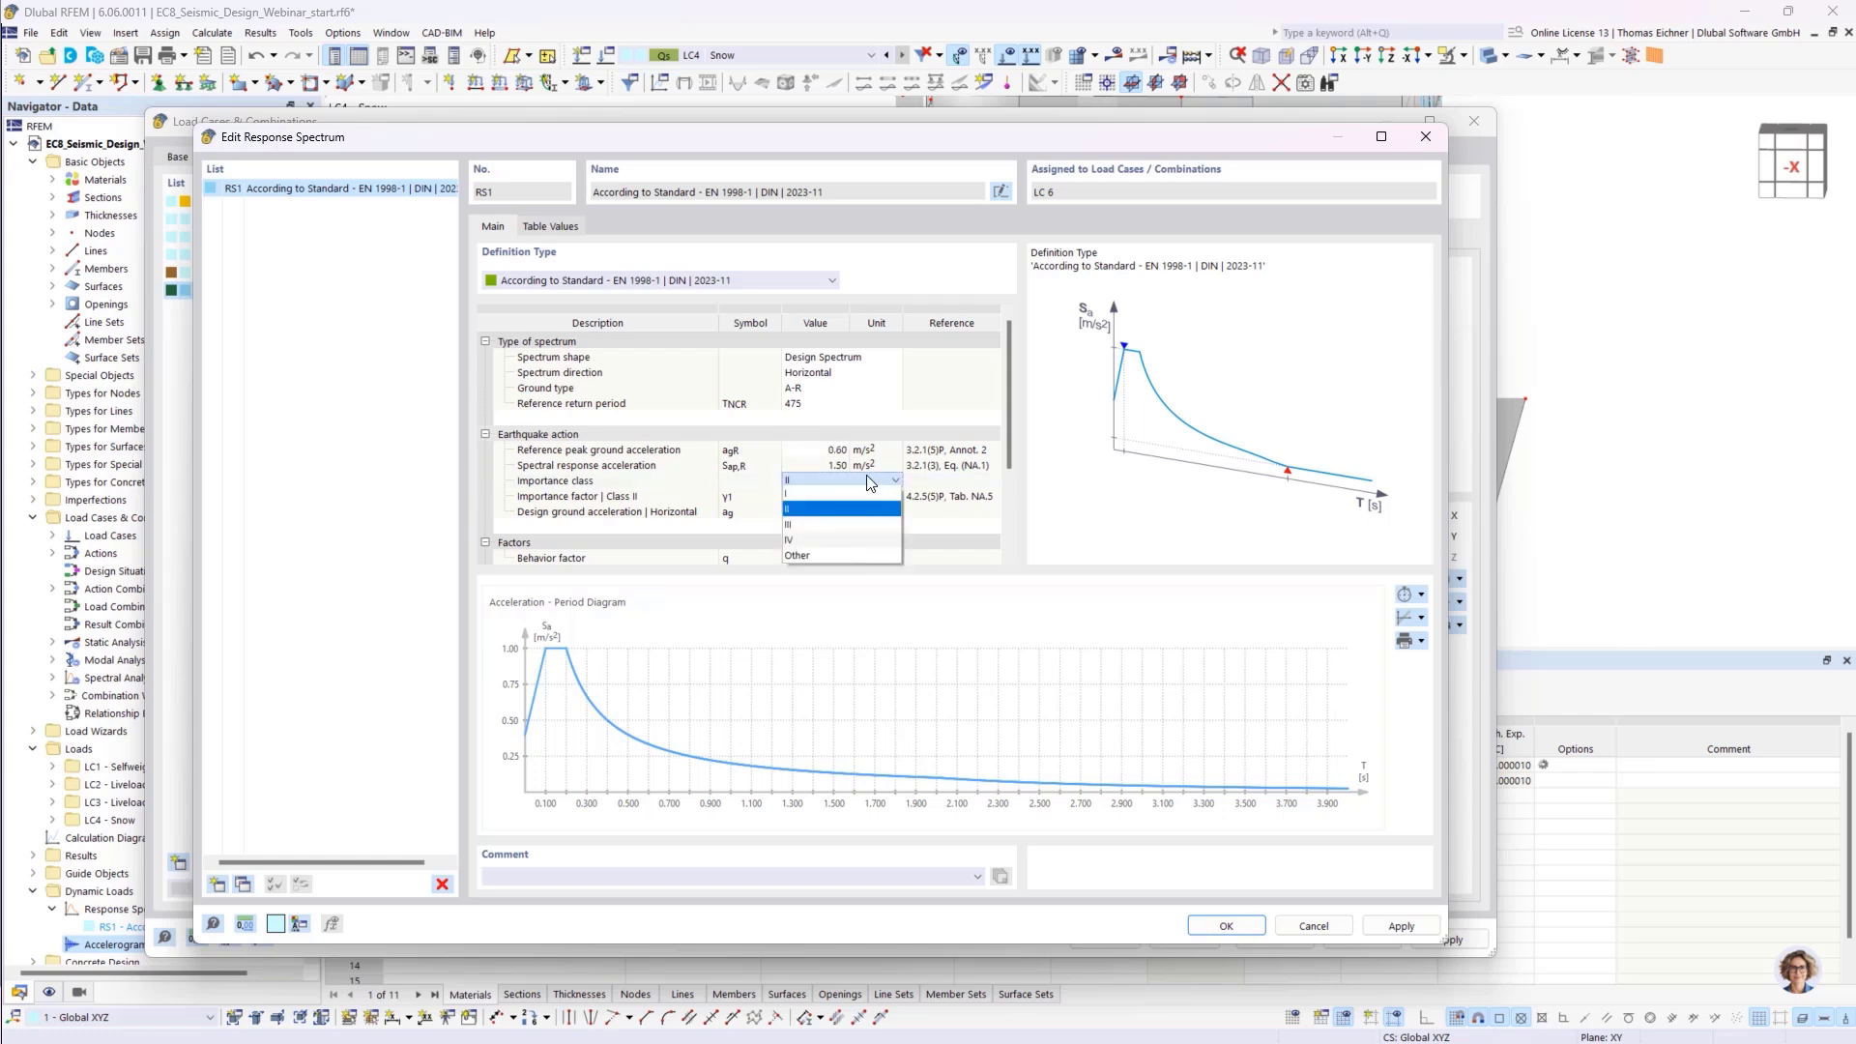
left_click(803, 481)
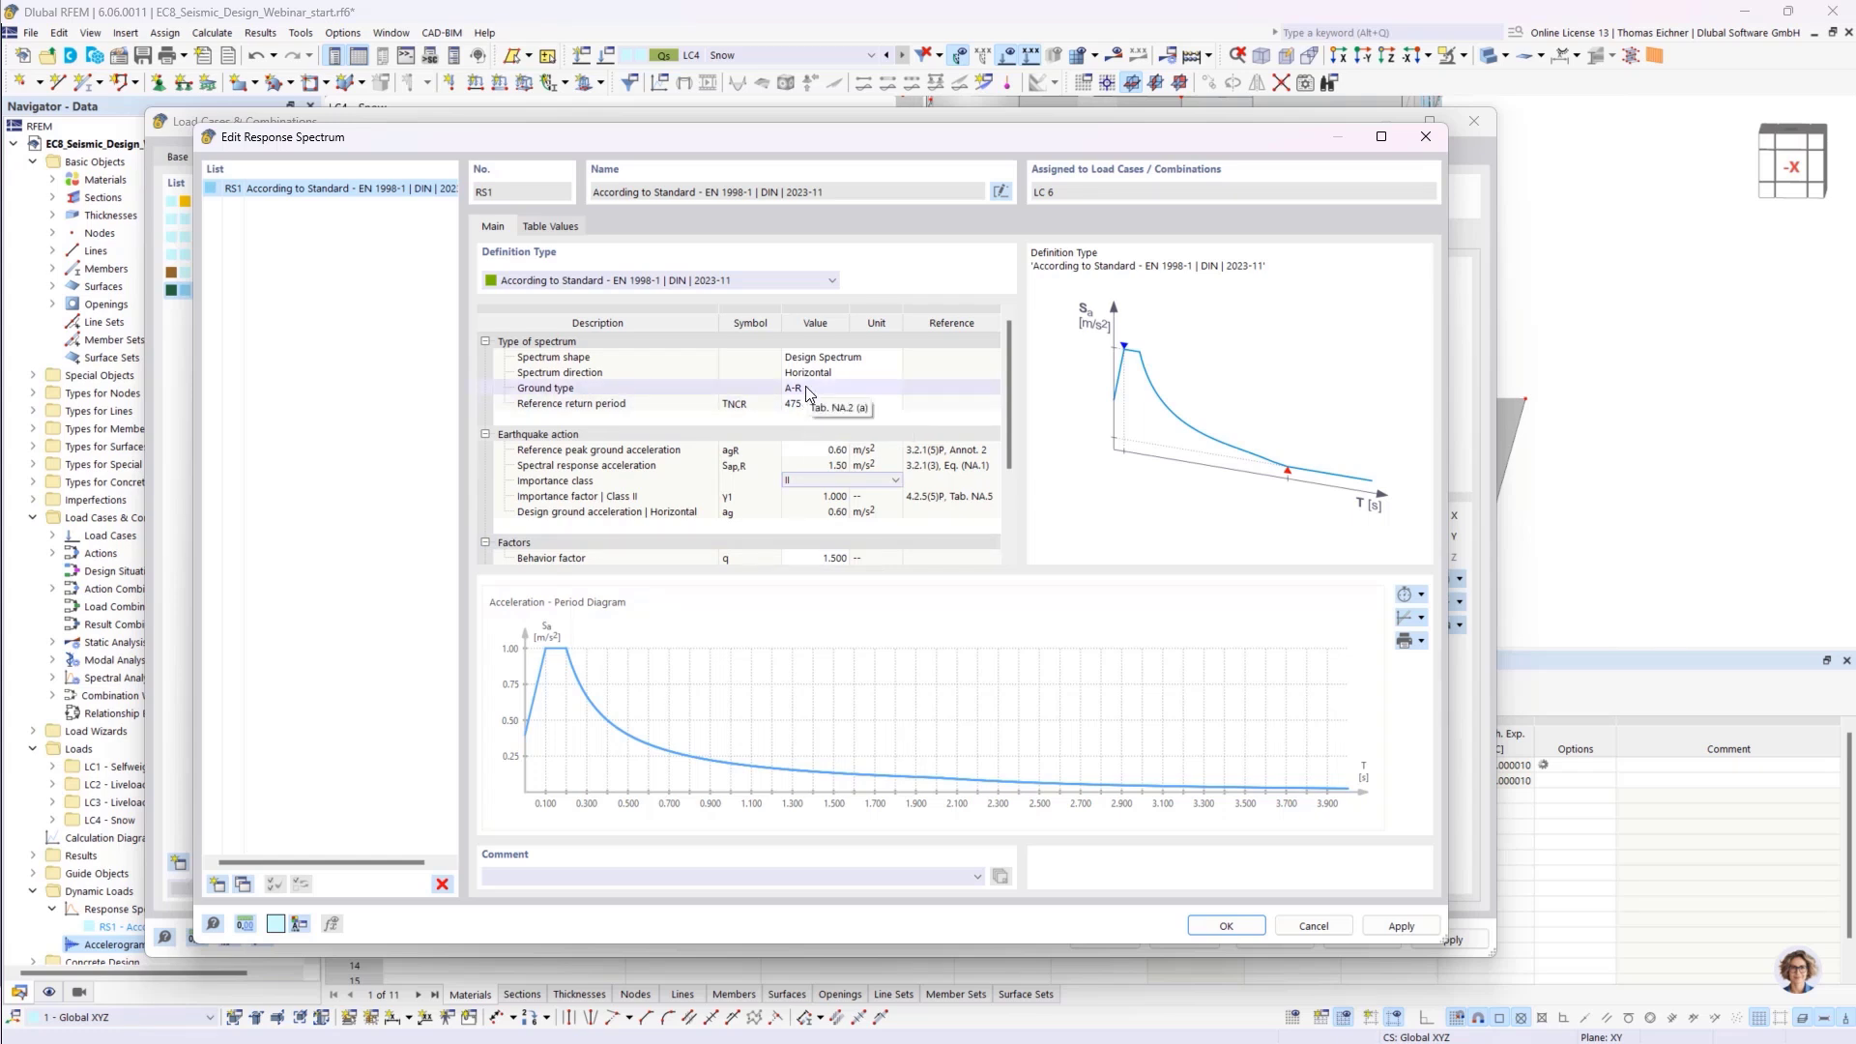
left_click(824, 451)
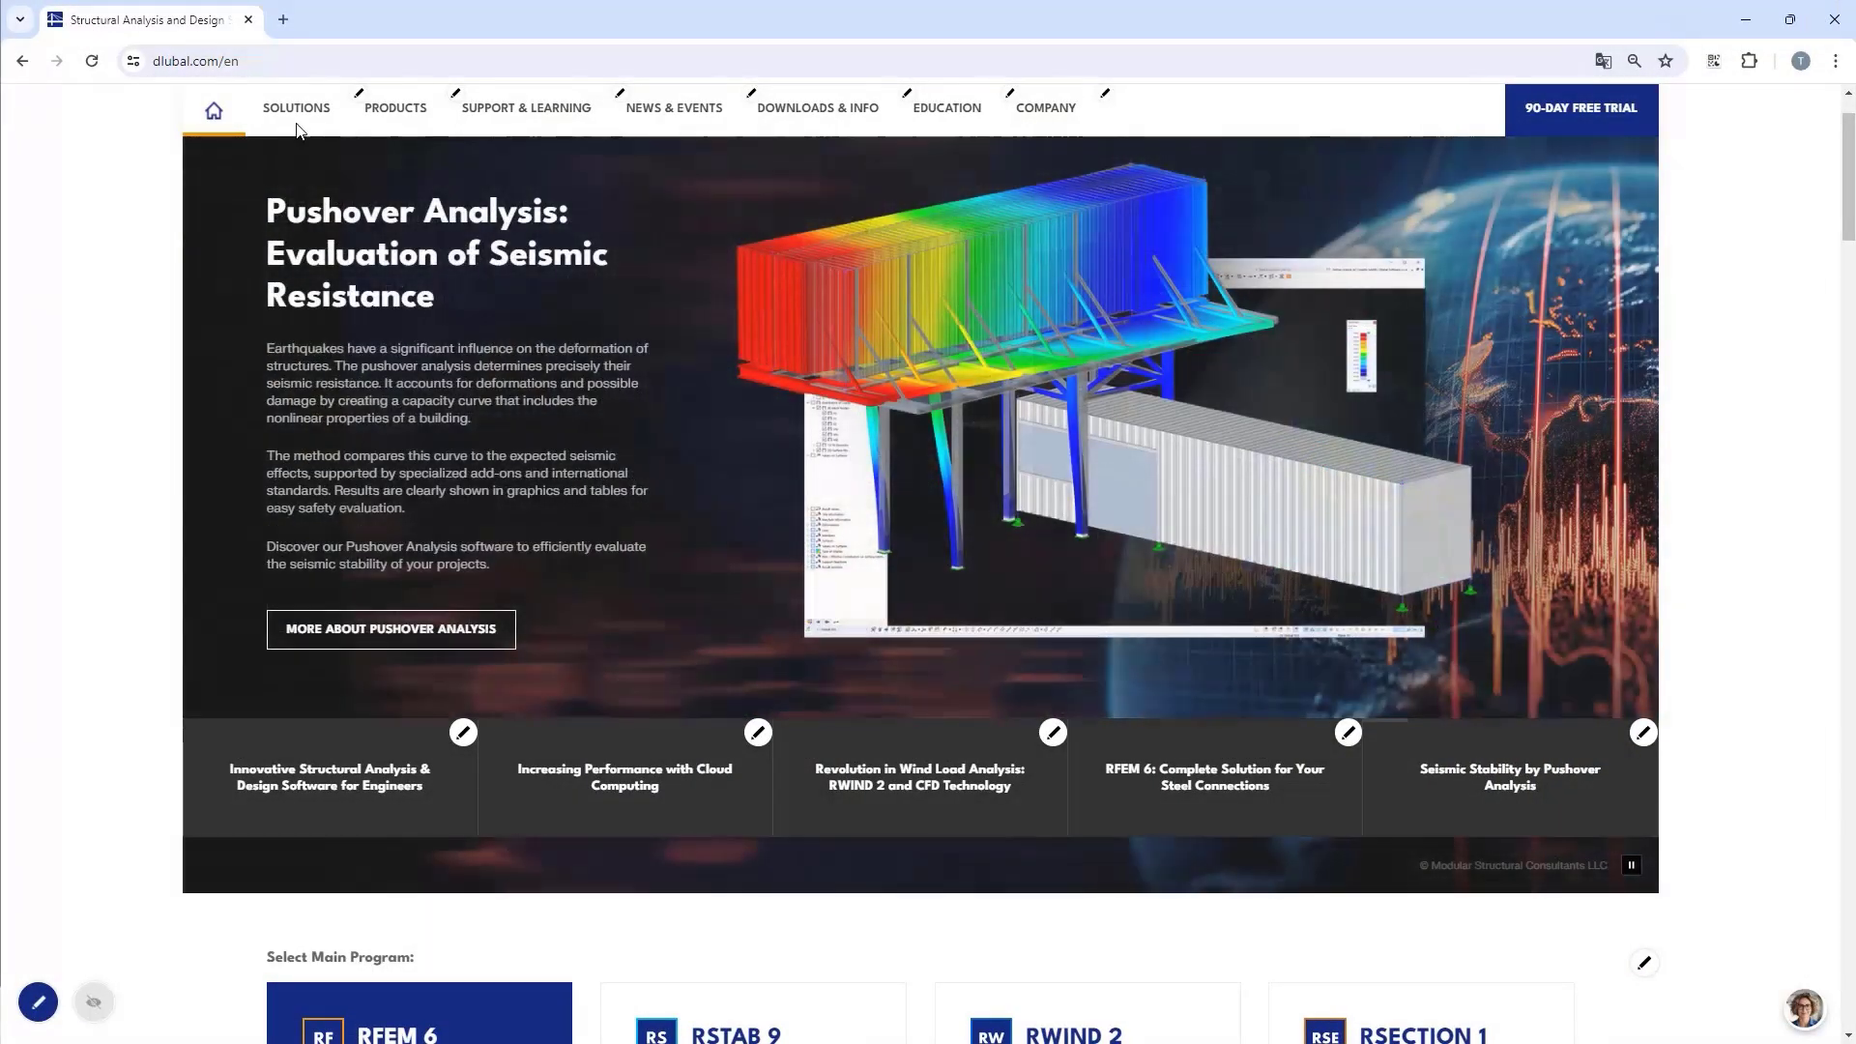
Switch to the Dlubal website in the browser and open the Snow Load, Wind Speed, and Seismic Load Maps online service
mouse_move(302, 121)
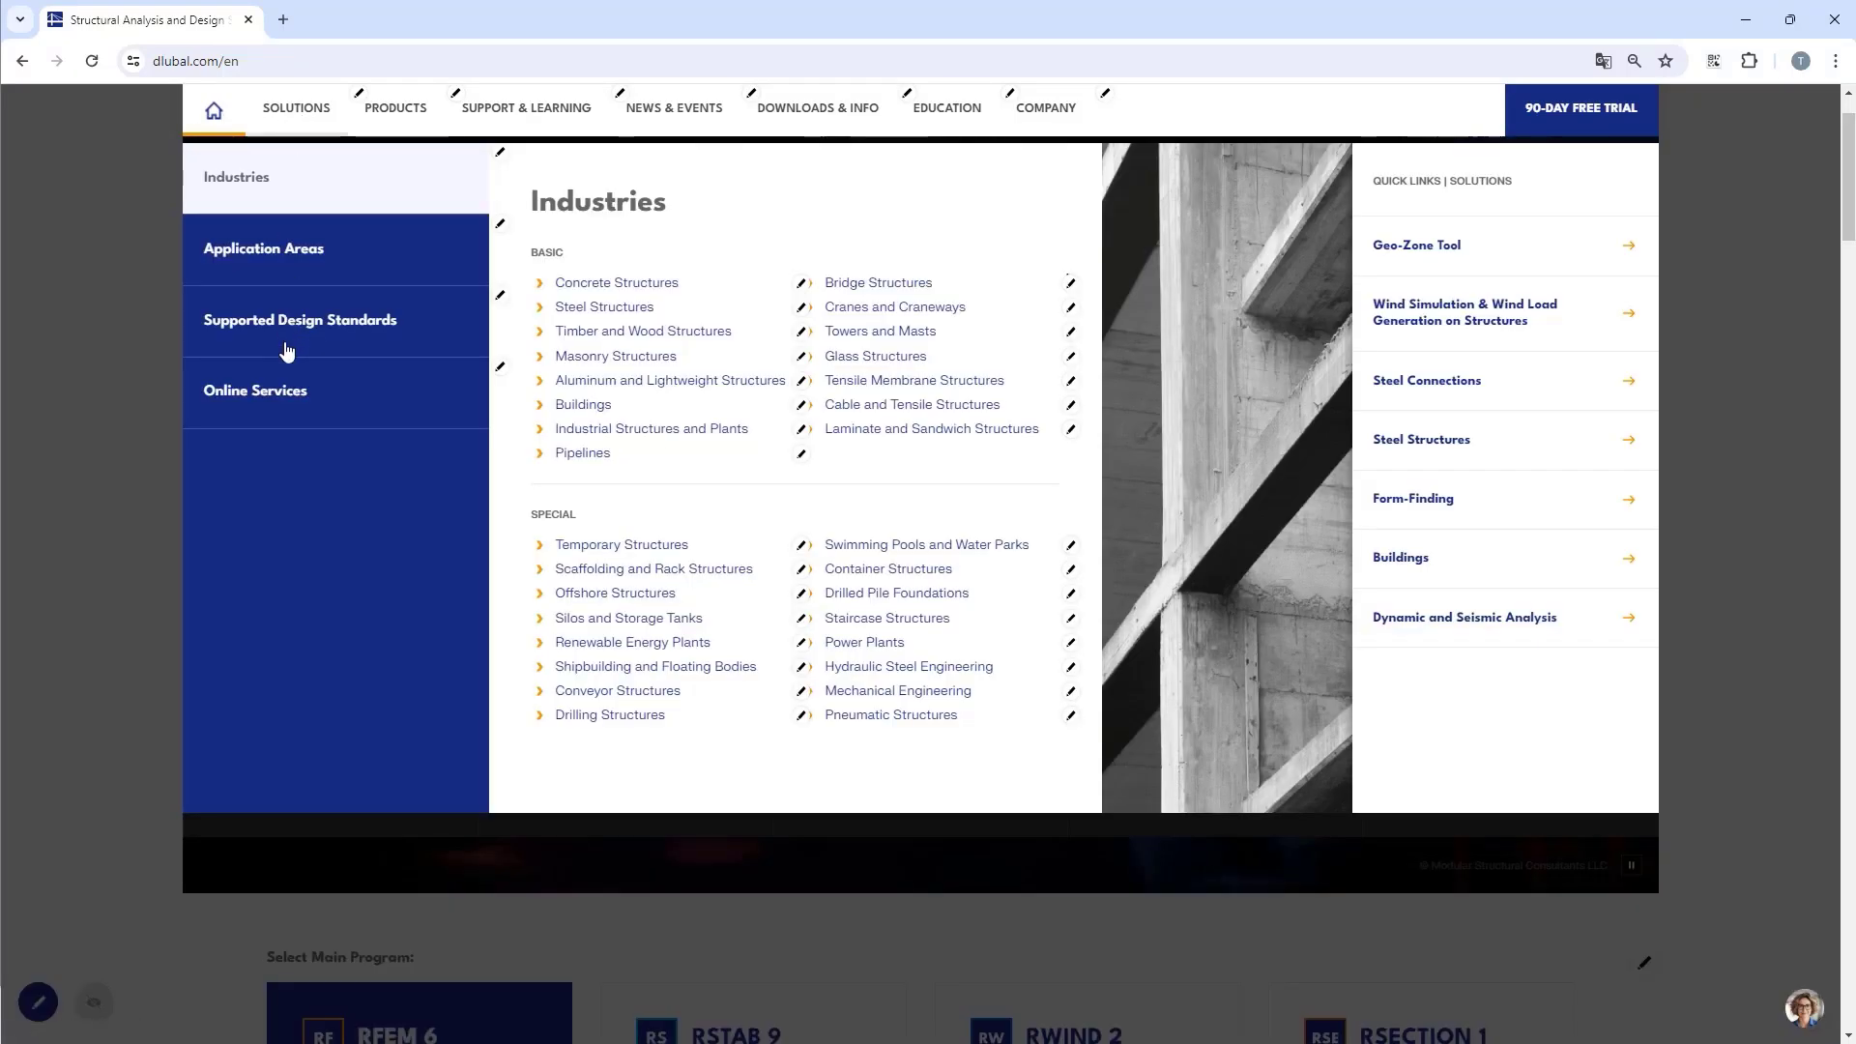
mouse_move(282, 398)
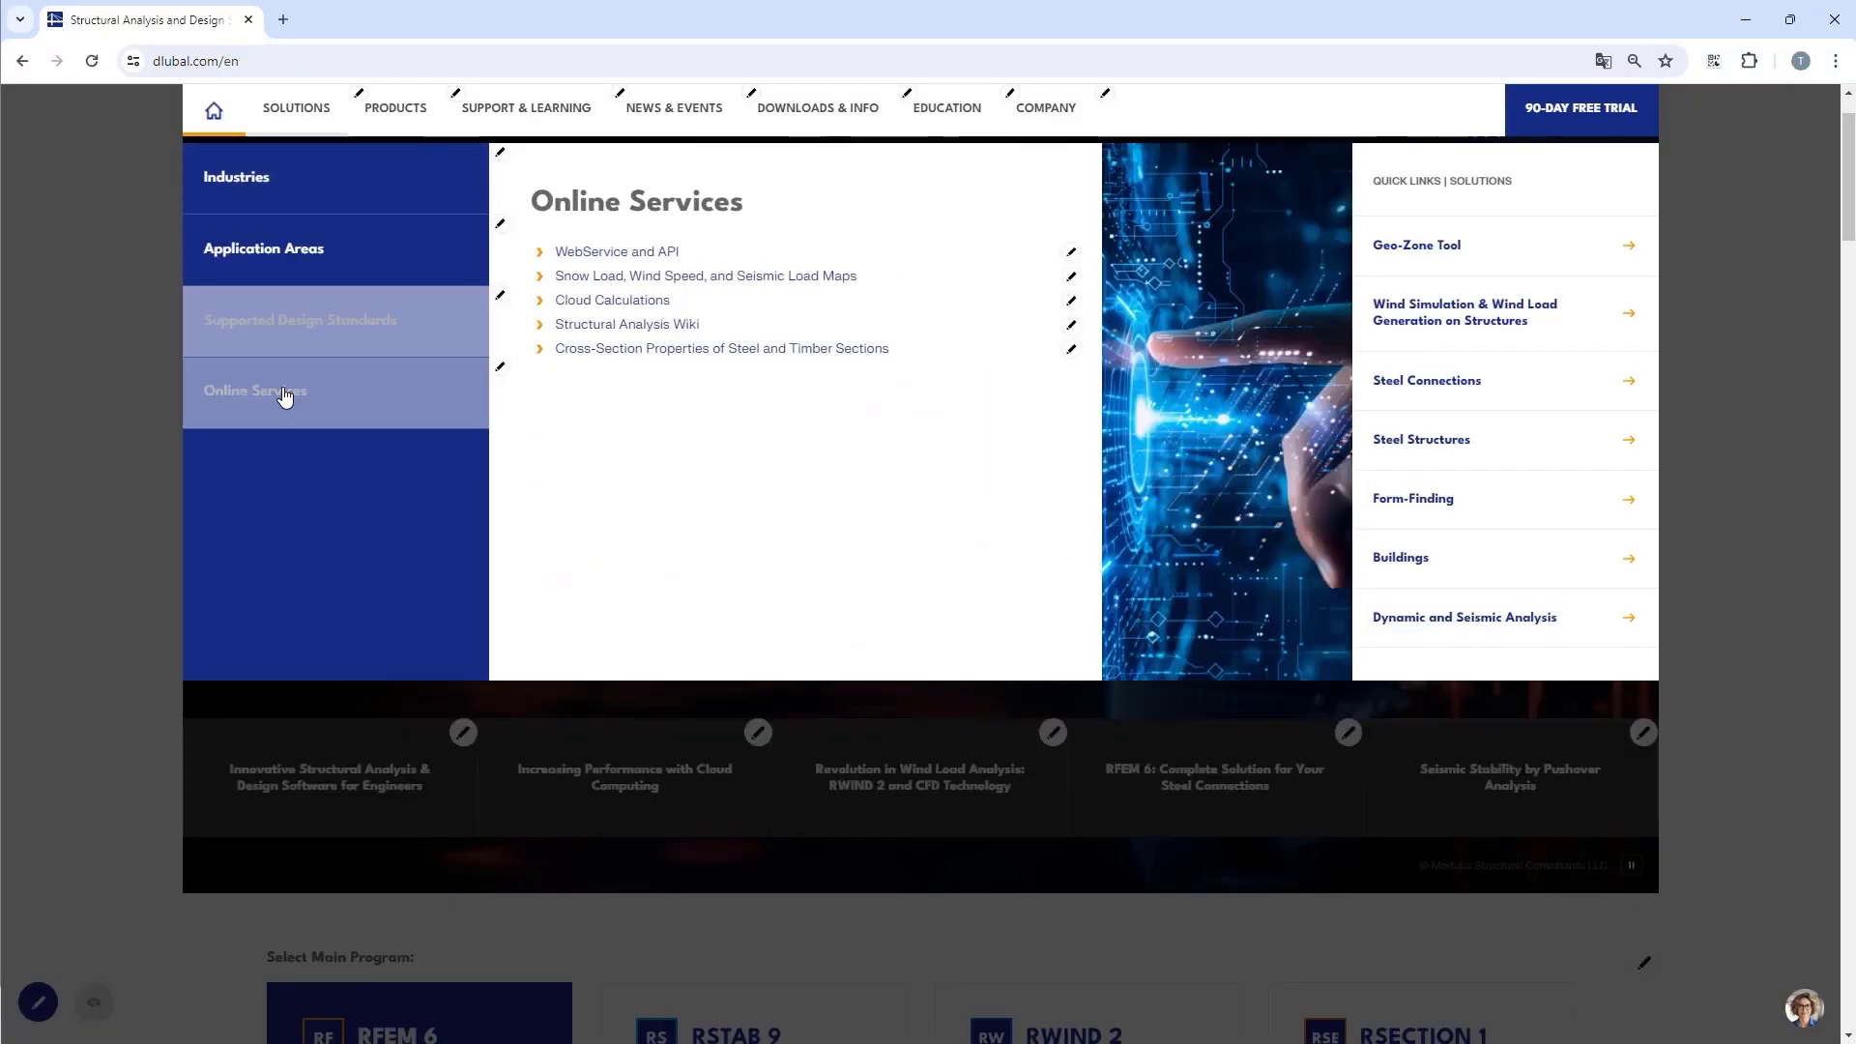
left_click(621, 277)
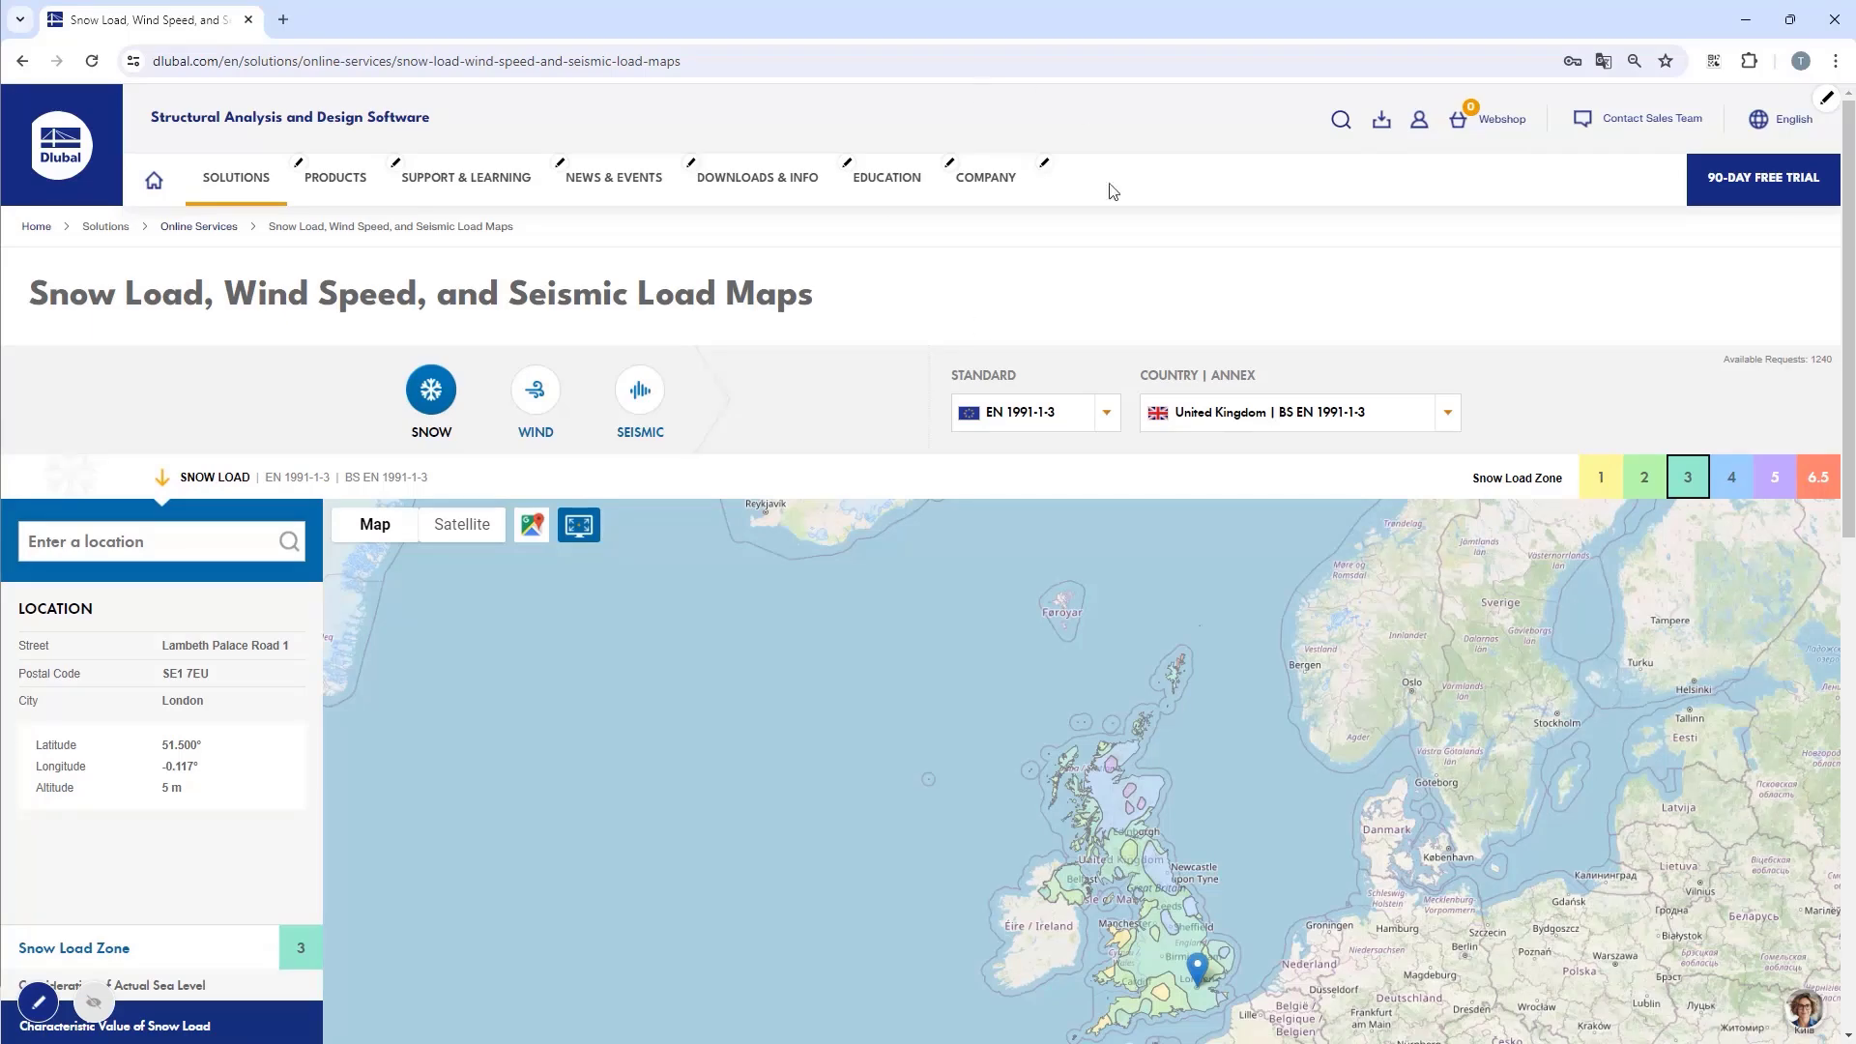
Set the load map's country and annex to Germany | DIN EN 1991-1-3
scroll(1121, 270, "down", 1)
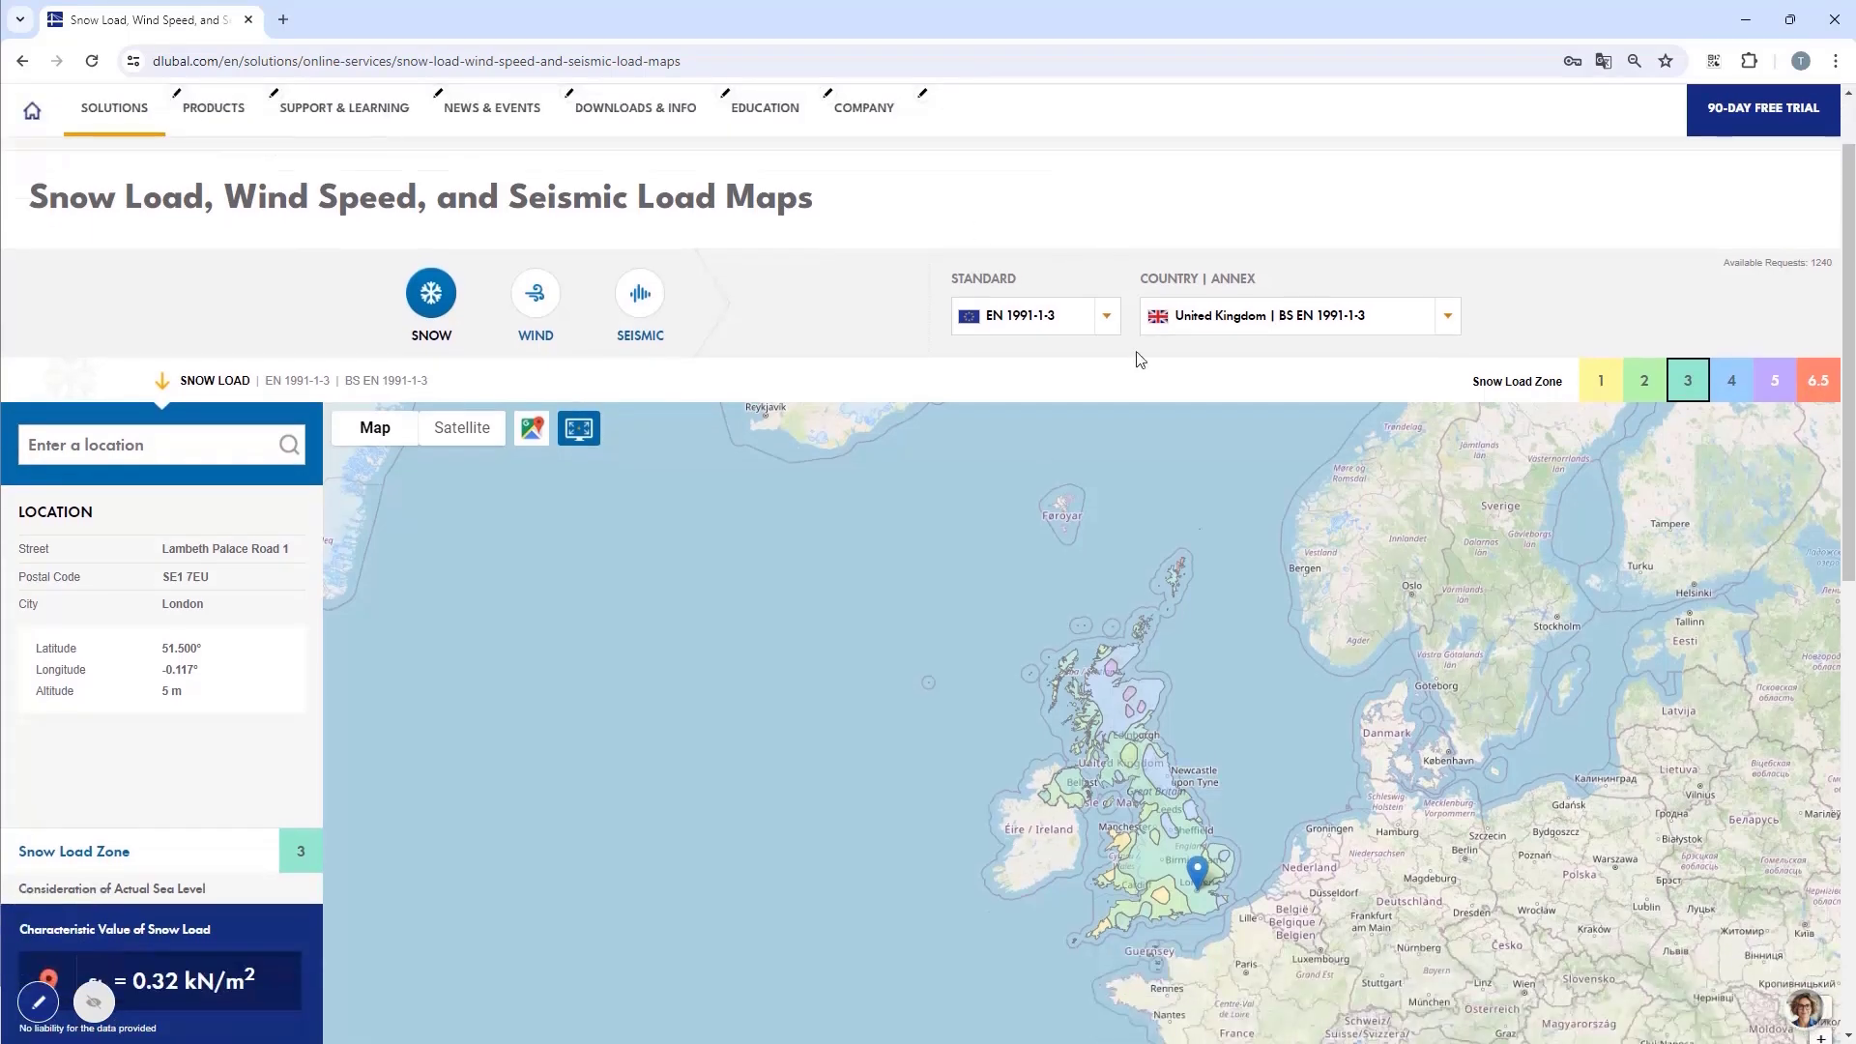
left_click(1247, 319)
scroll(1242, 453, "up", 1)
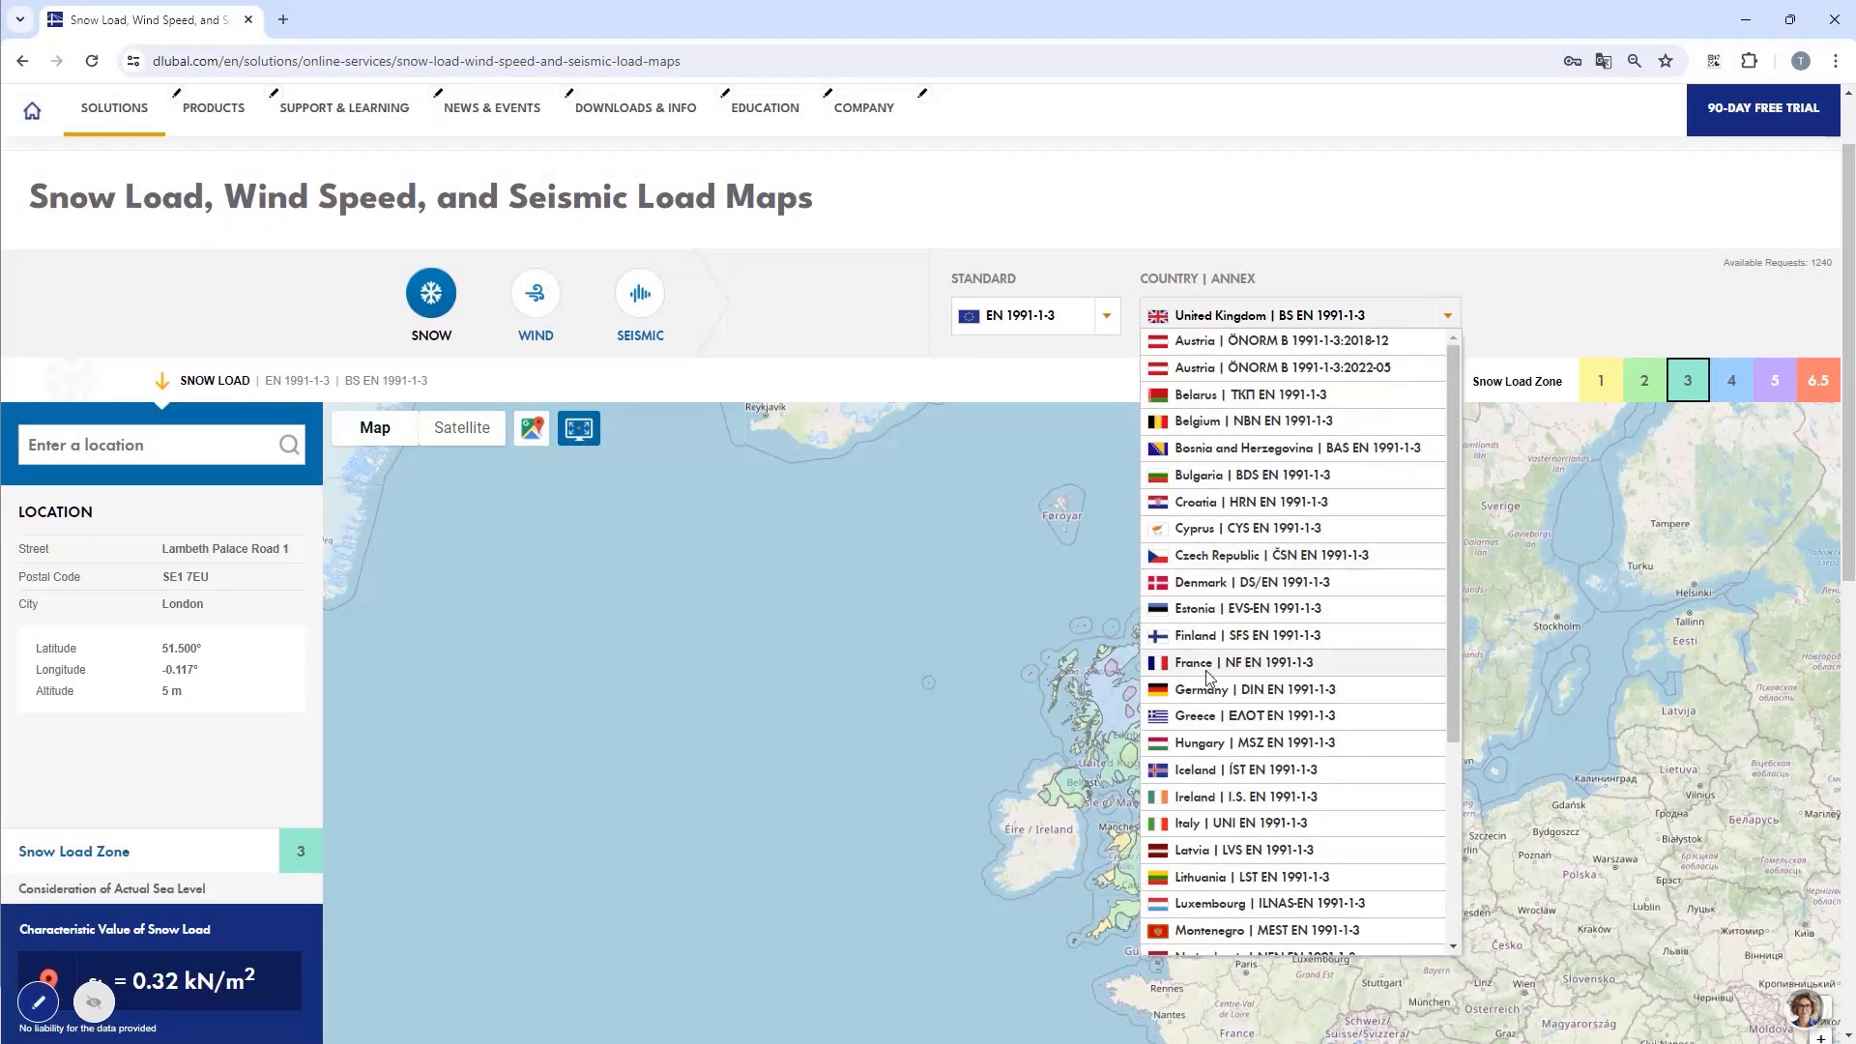
left_click(1257, 690)
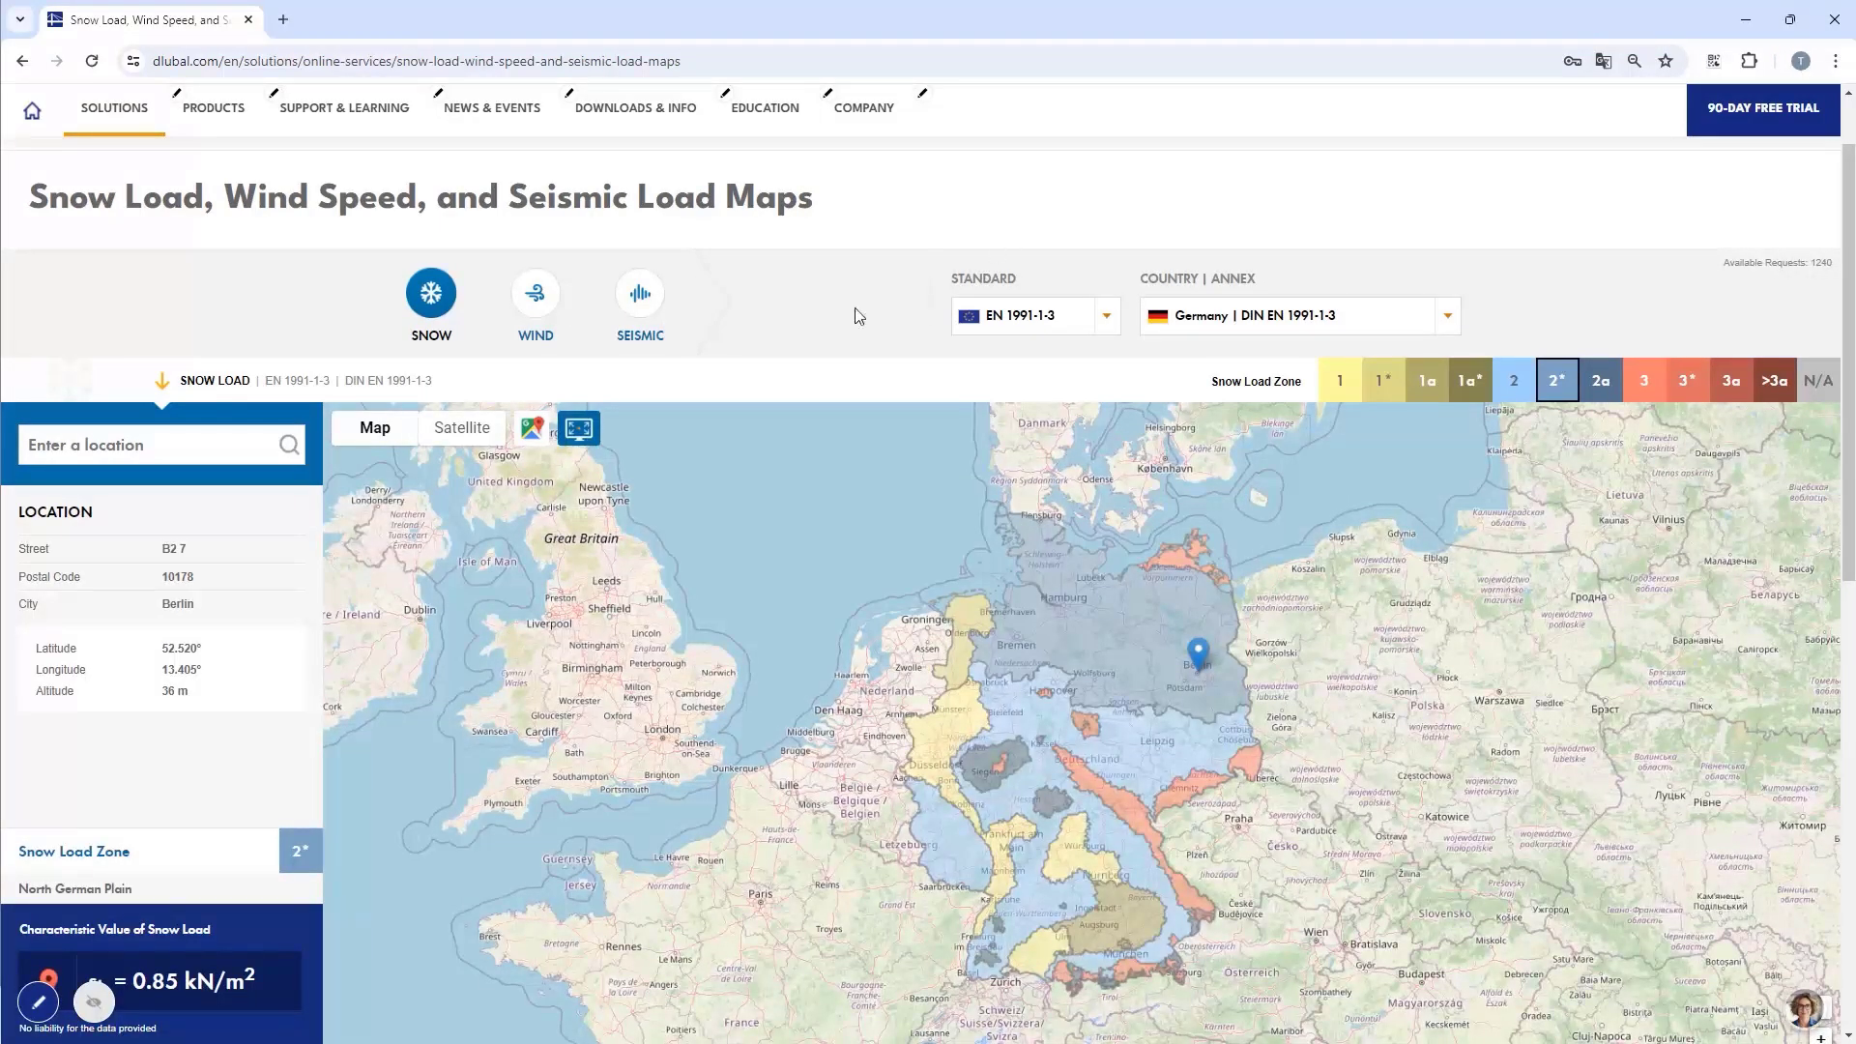
Switch the load map to seismic and check the available map types, keeping the 475 years map
left_click(638, 296)
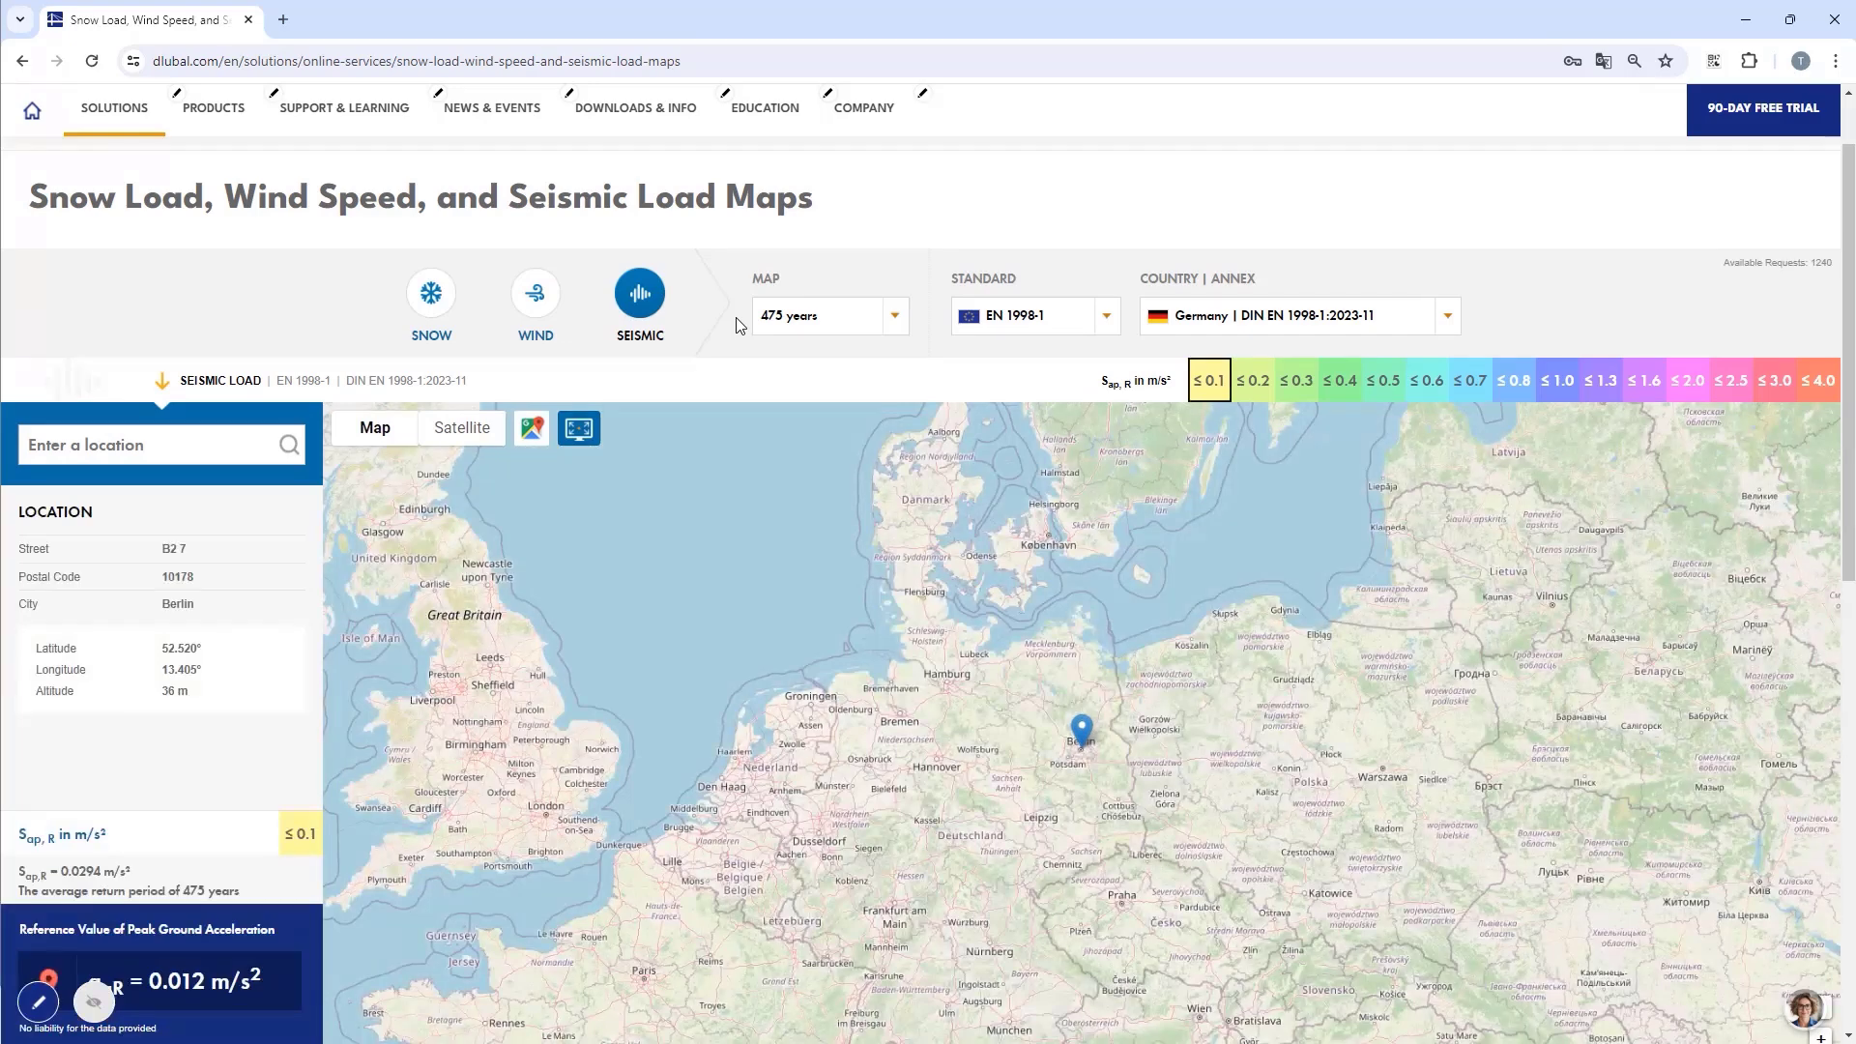
left_click(810, 324)
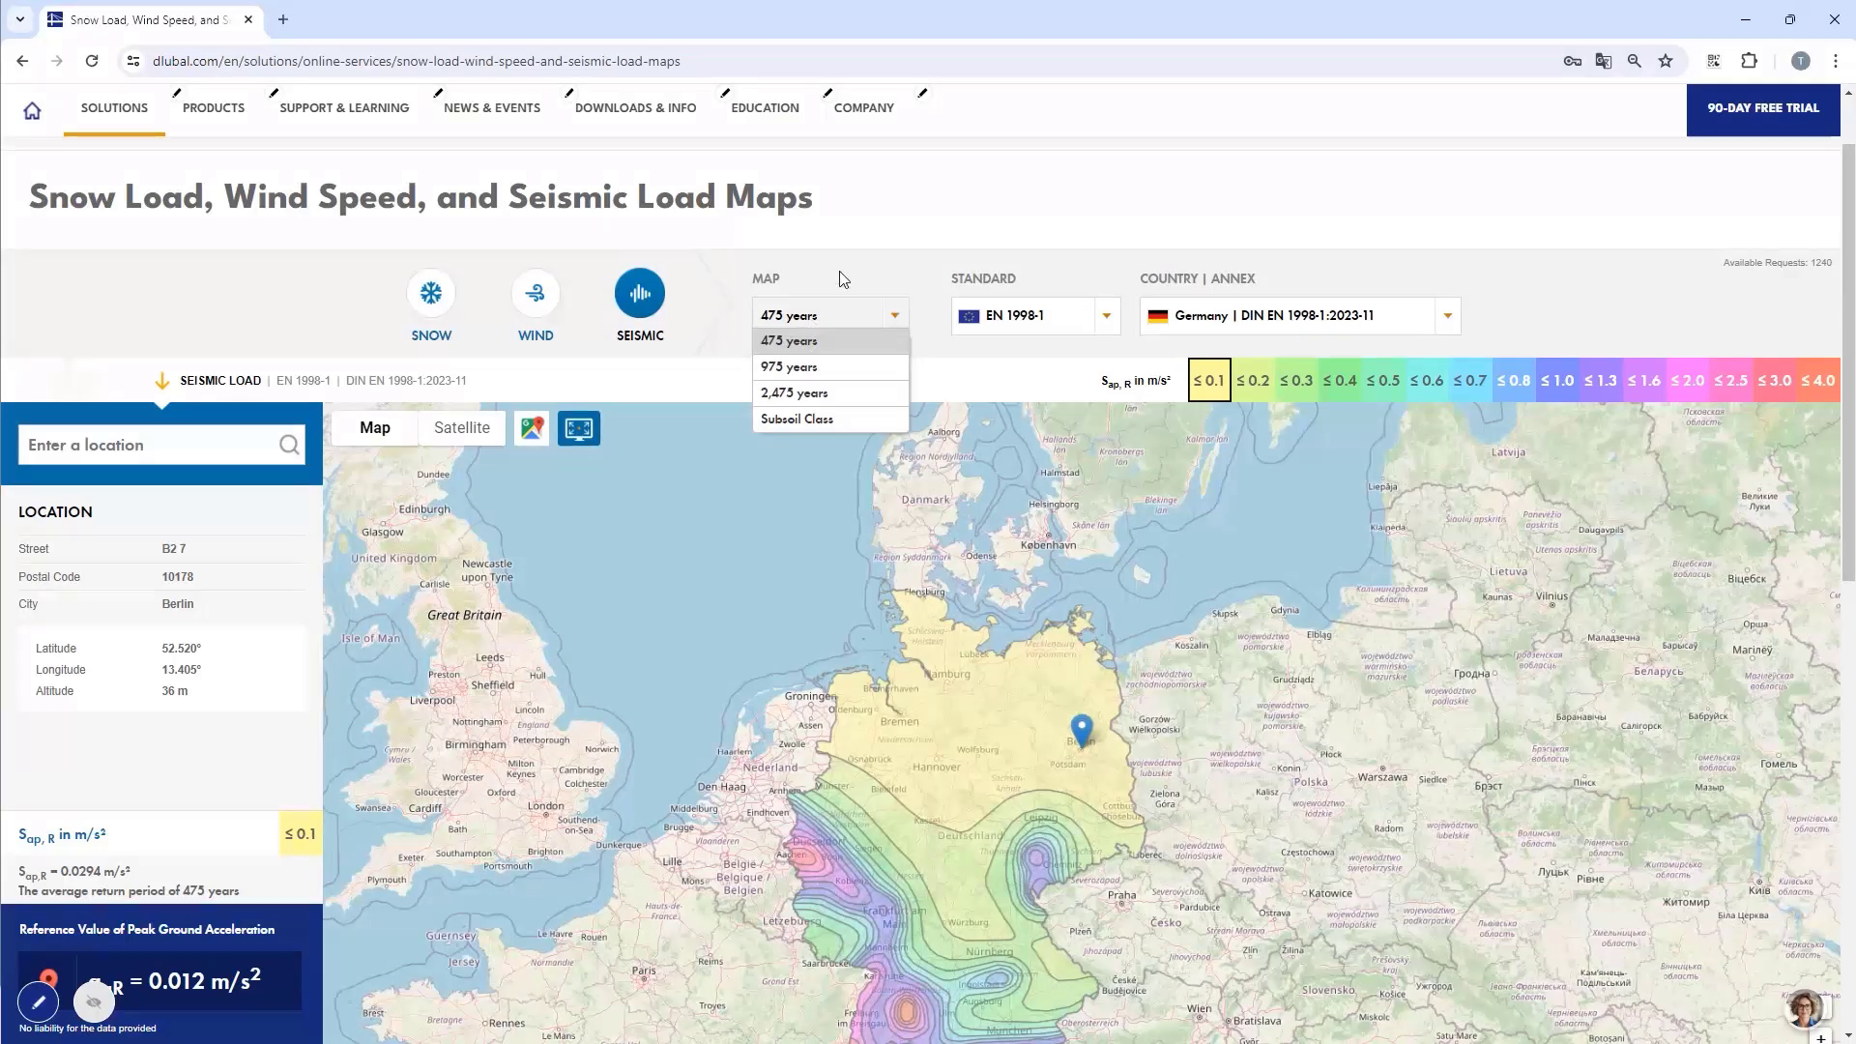
left_click(811, 320)
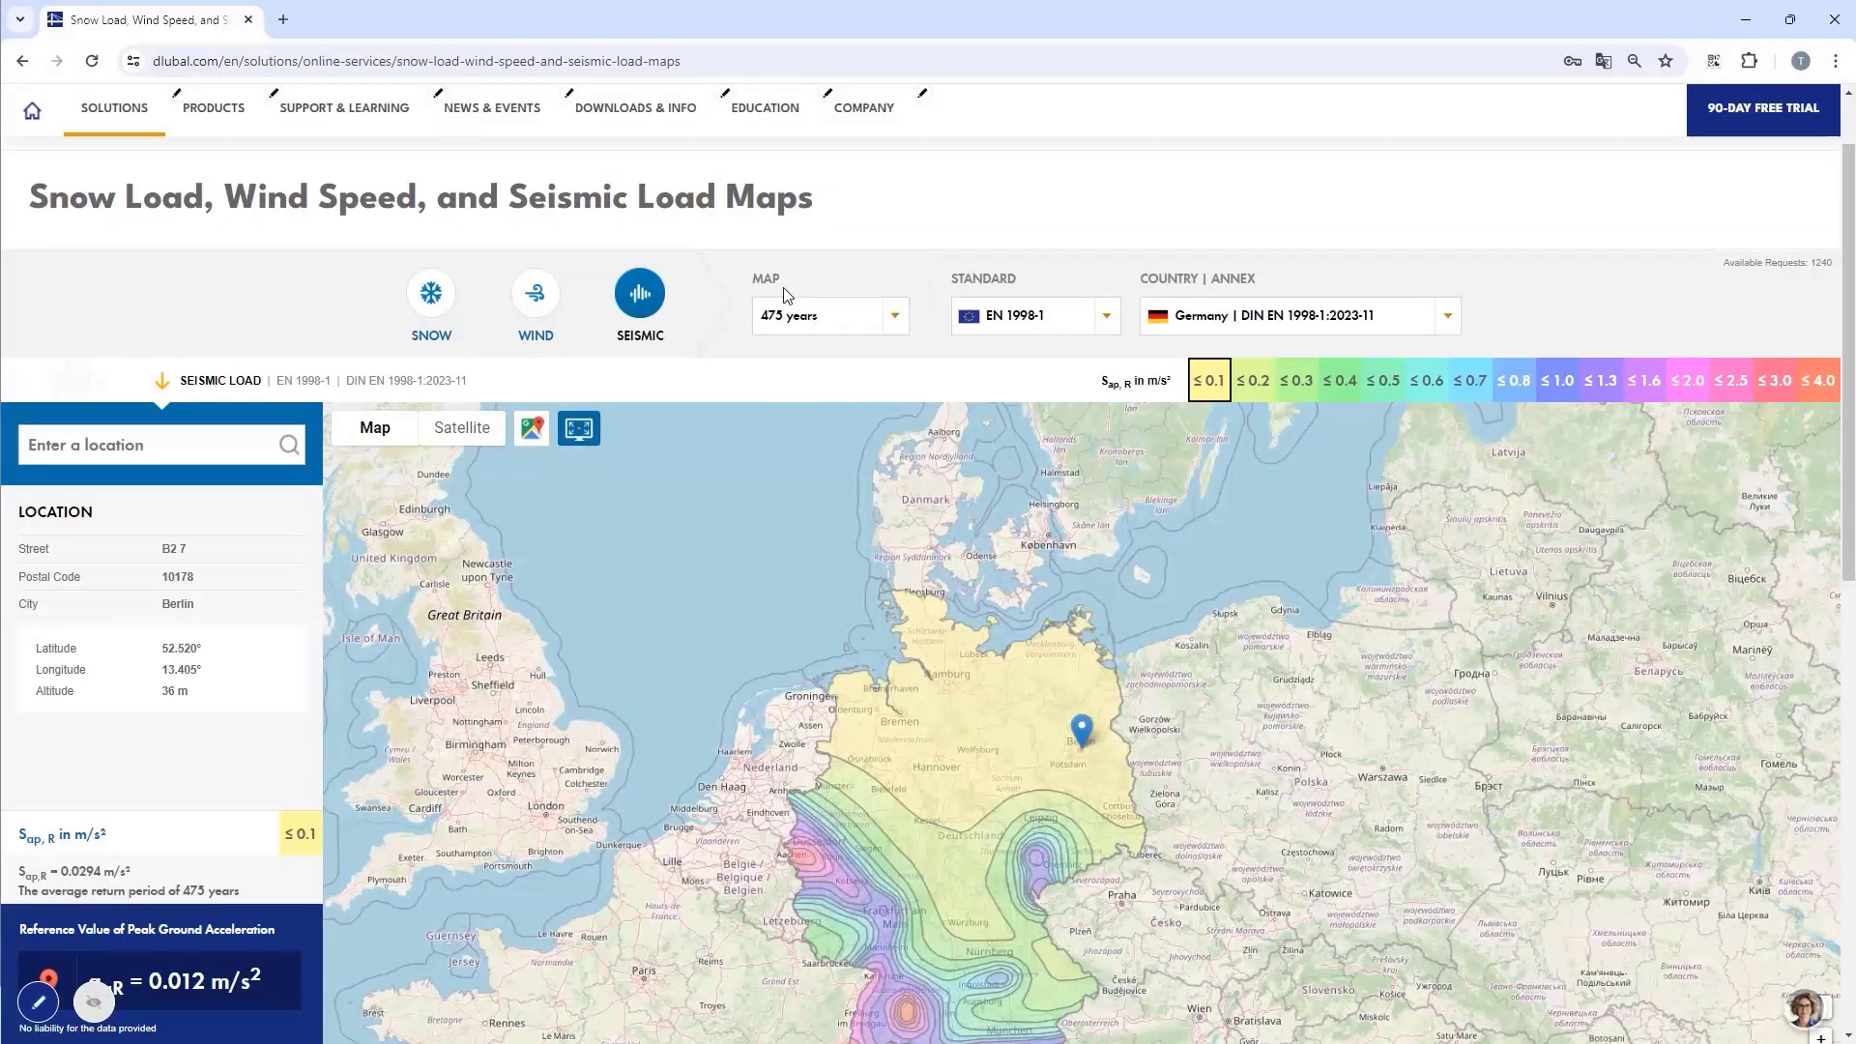
Look up the reference peak ground acceleration for a site near Gaimersheim, northwest of Ingolstadt, on the 475 years seismic map
scroll(787, 297, "down", 1)
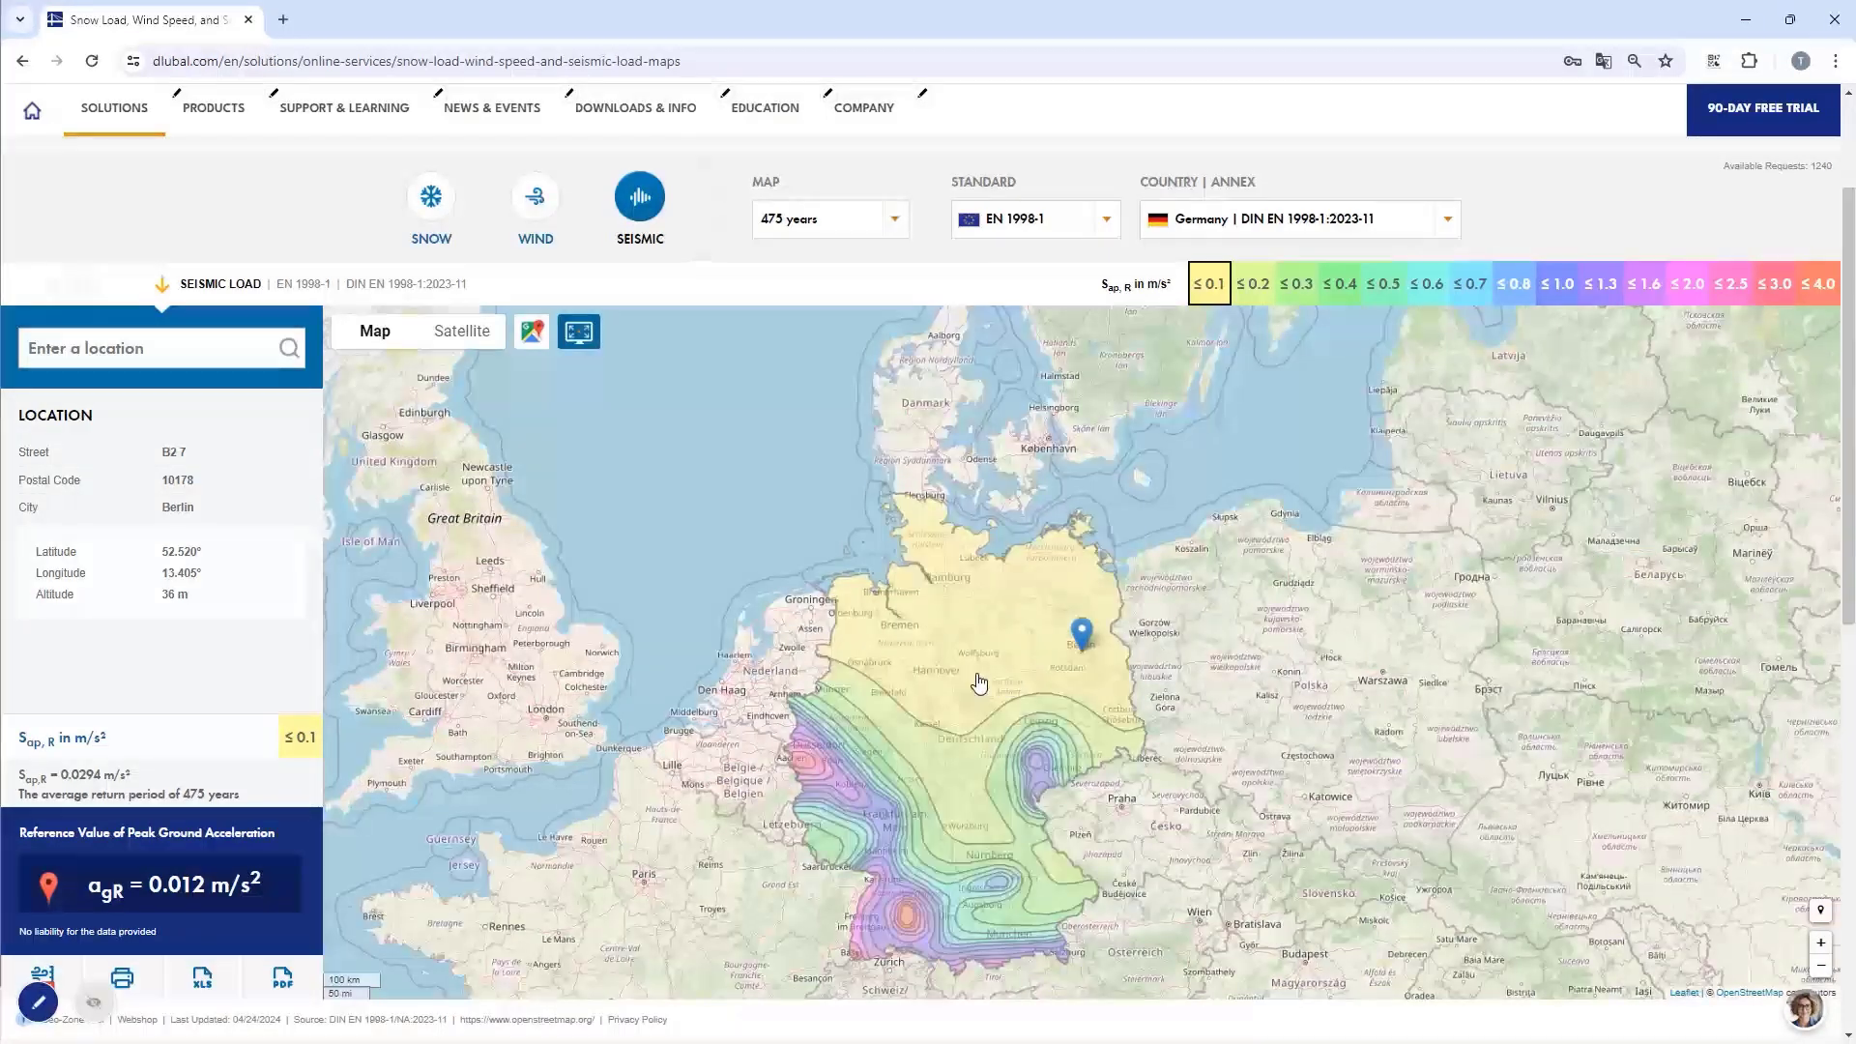
scroll(986, 677, "up", 1)
scroll(995, 776, "up", 2)
left_click_drag(995, 777, 1015, 402)
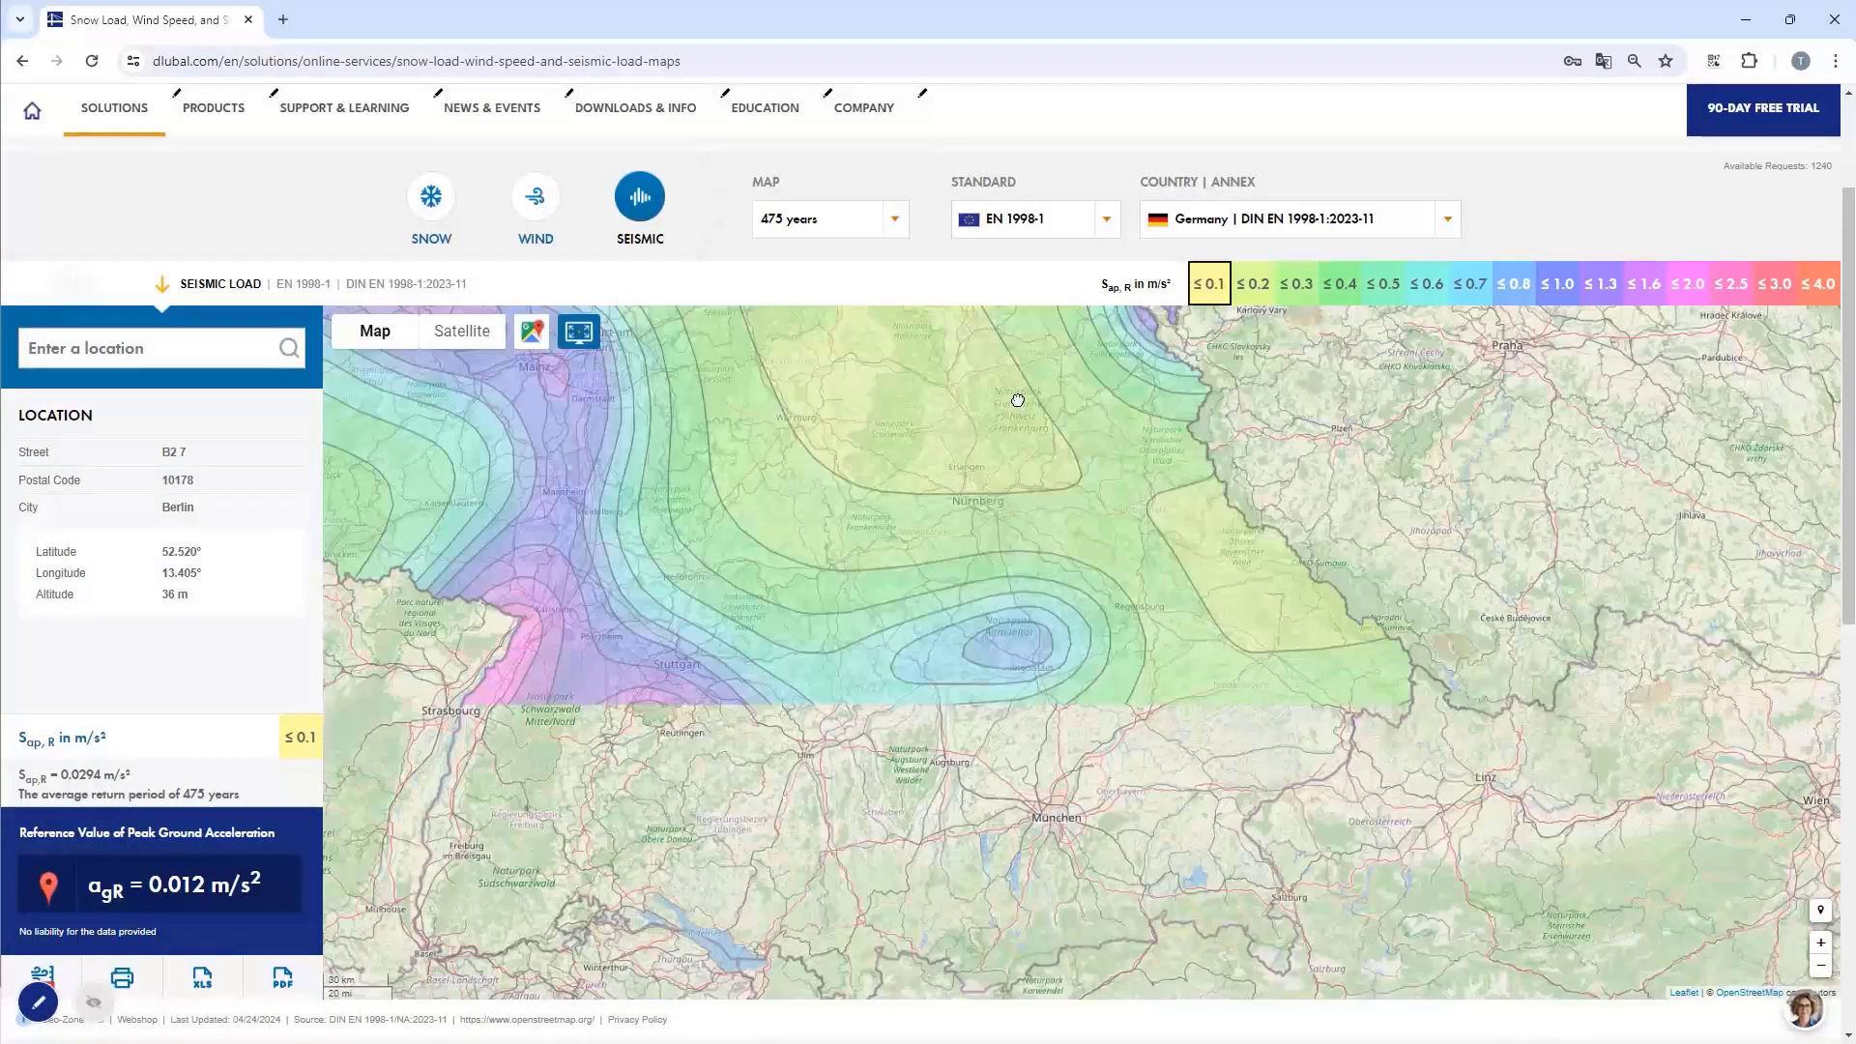
scroll(1028, 663, "up", 1)
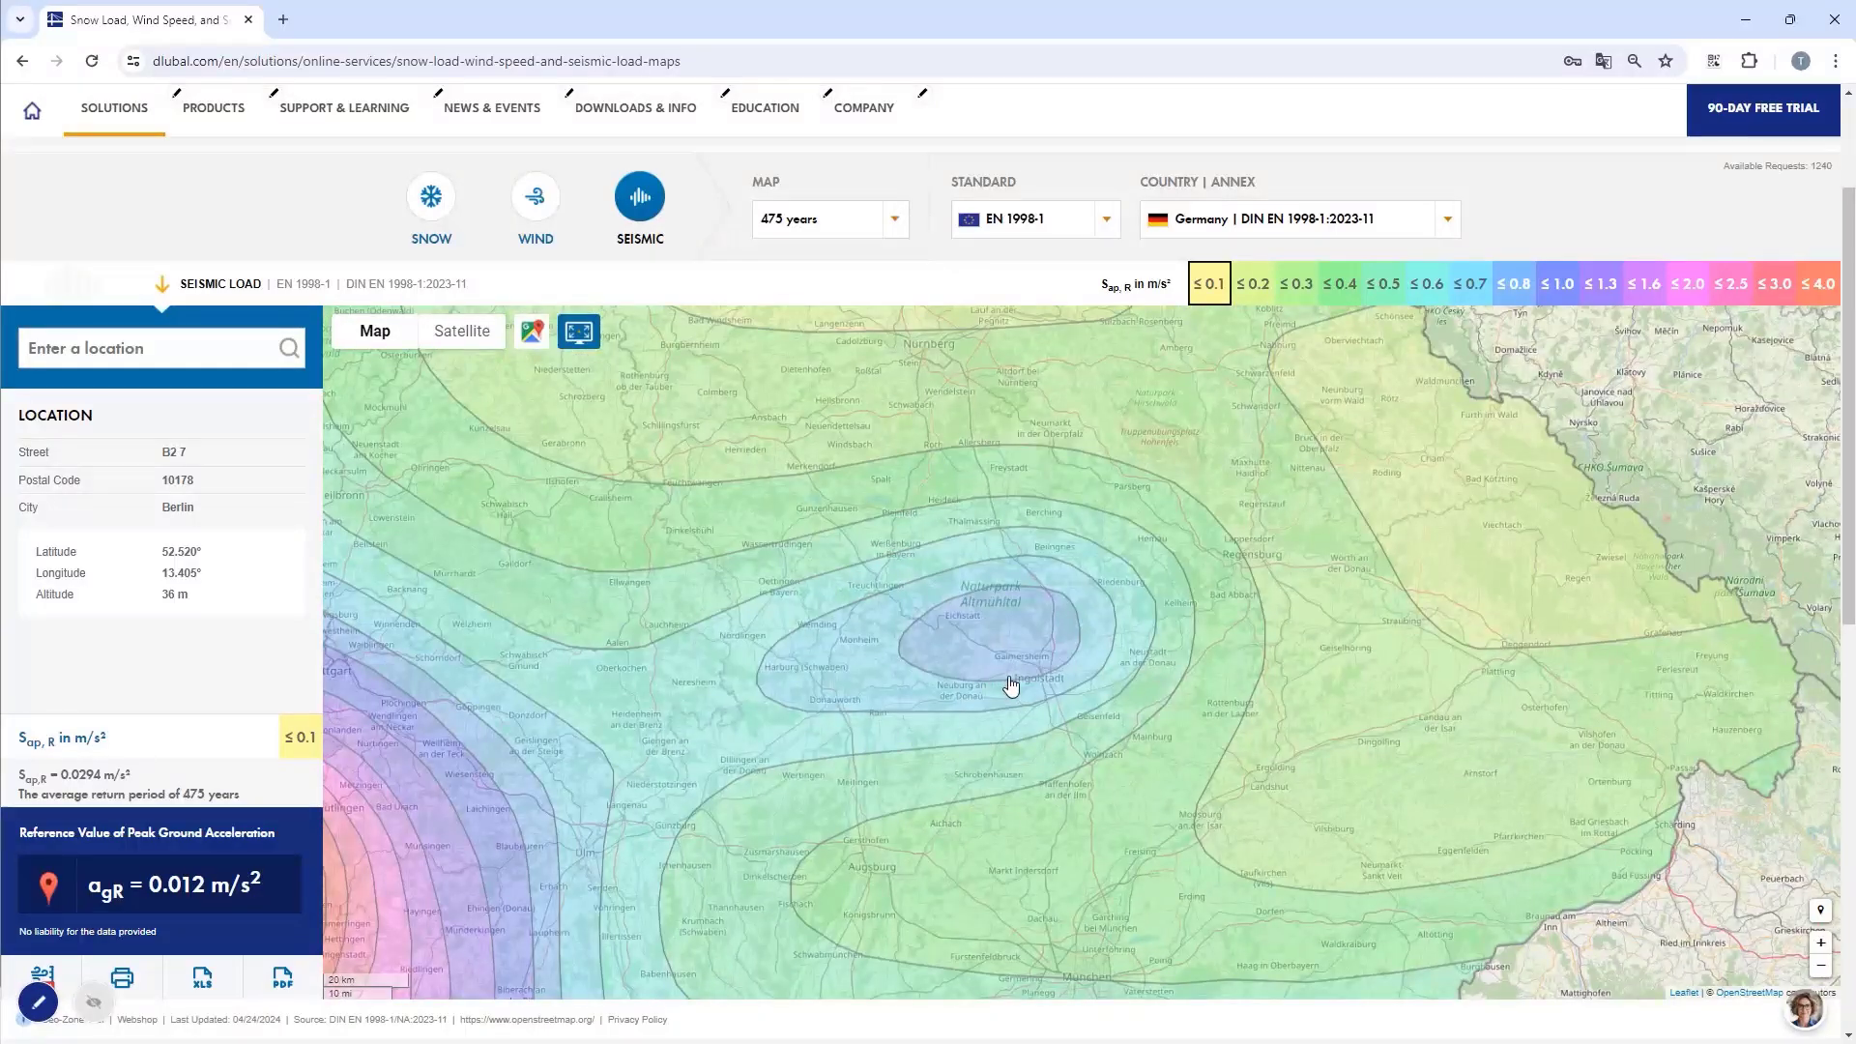
scroll(1011, 676, "up", 4)
scroll(1019, 676, "down", 2)
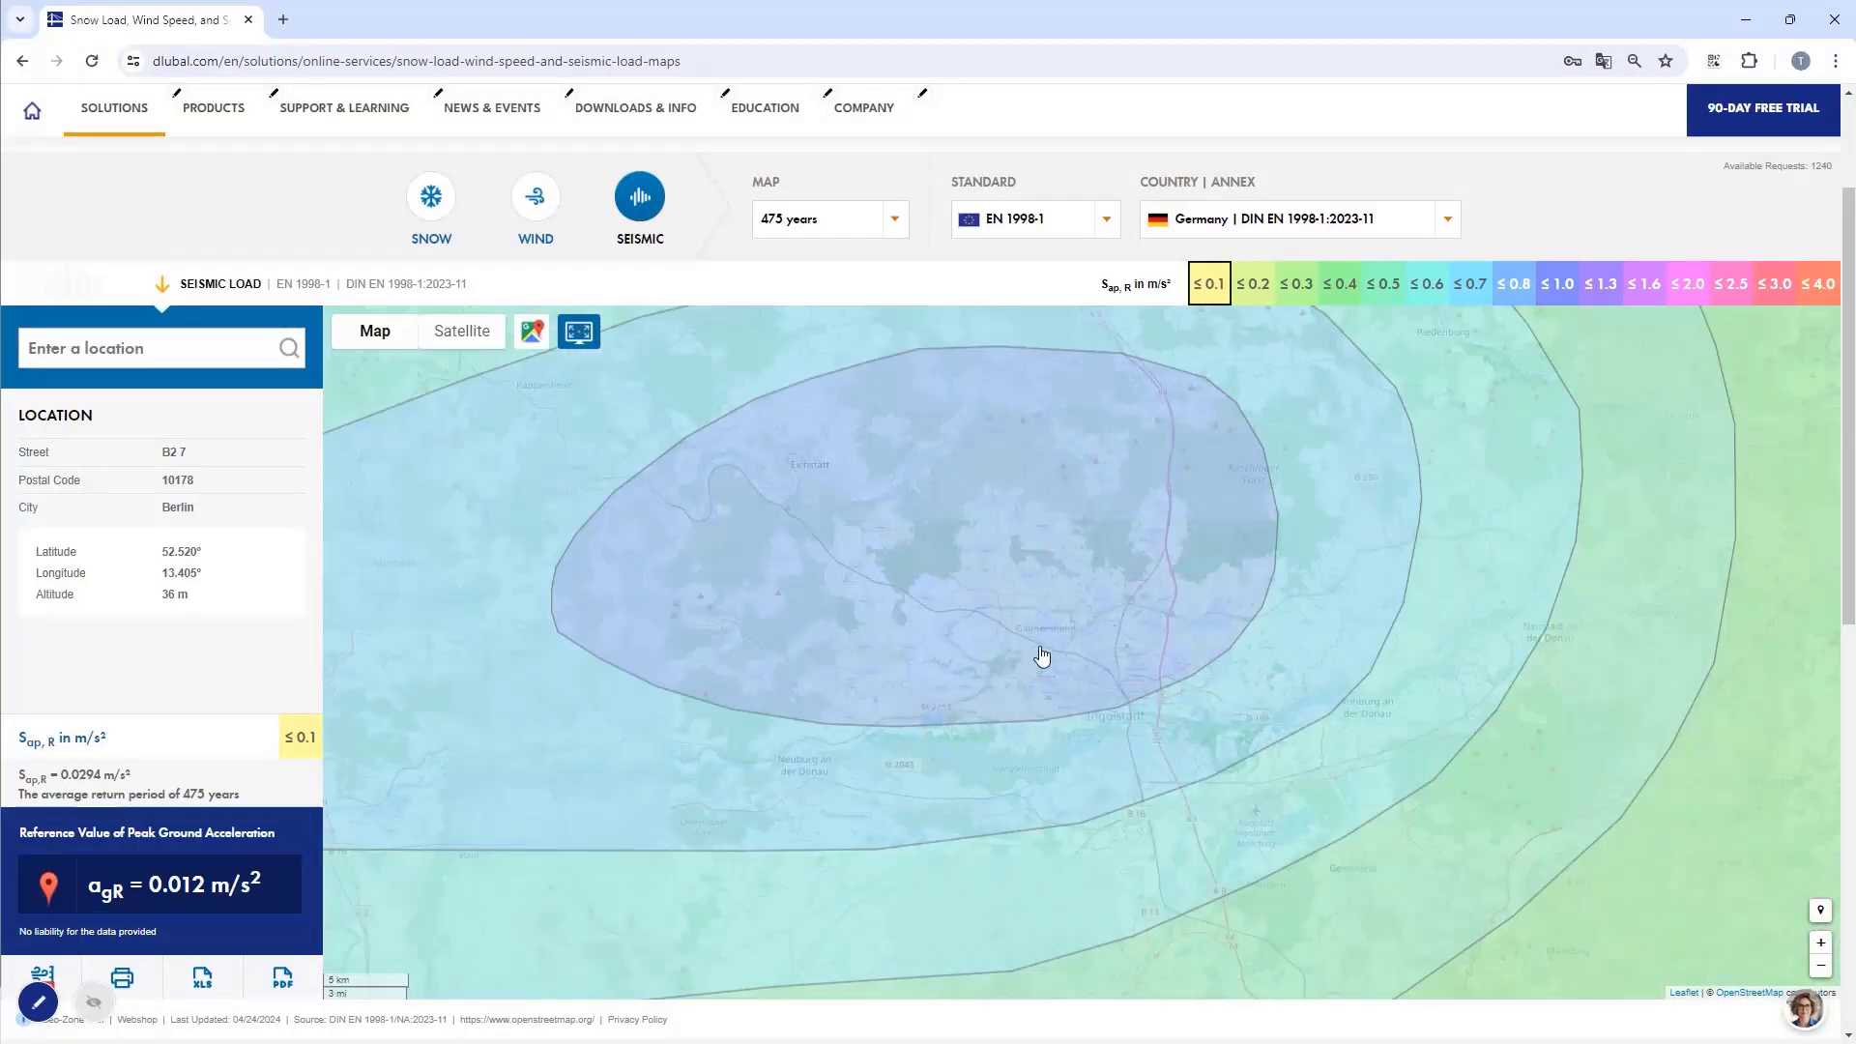
left_click(1040, 643)
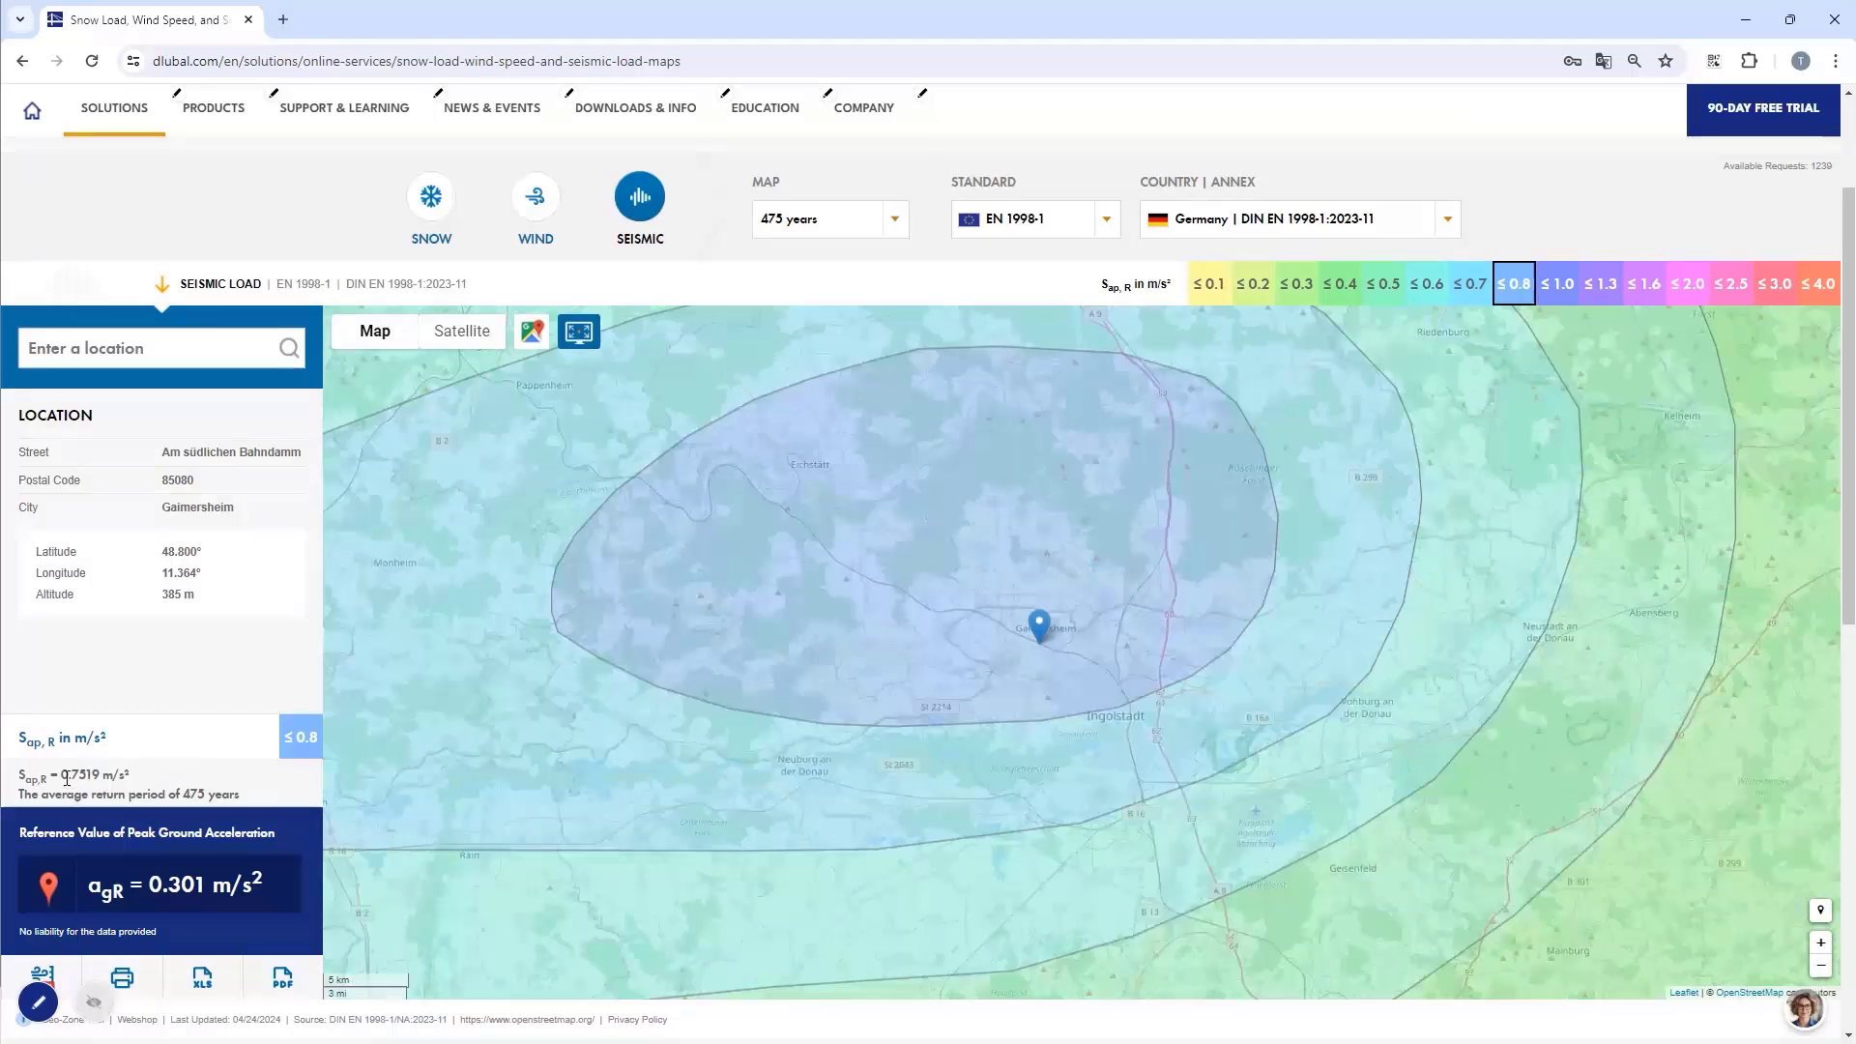
Look up the reference peak ground acceleration in the orange zone around Albstadt, south of Stuttgart, on the seismic map
scroll(889, 589, "down", 2)
scroll(889, 599, "down", 3)
left_click_drag(819, 622, 968, 569)
scroll(963, 598, "up", 3)
left_click_drag(1027, 468, 969, 516)
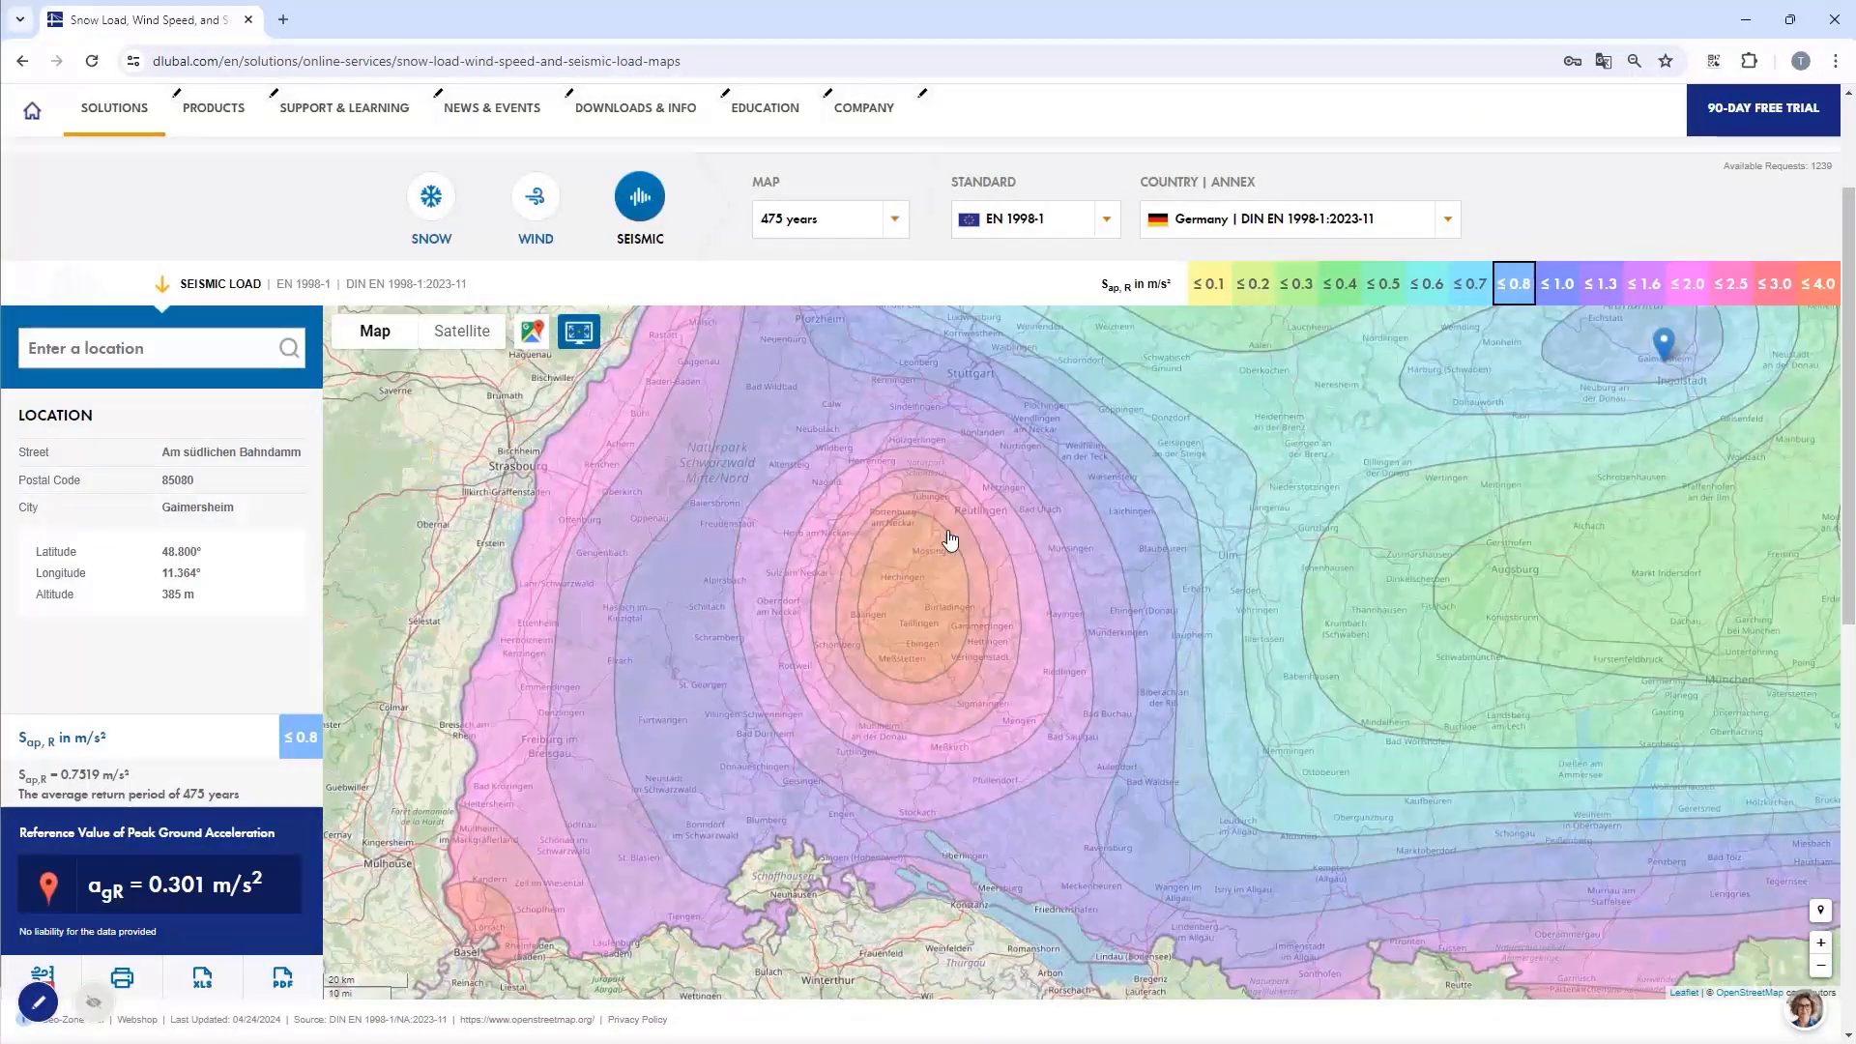
left_click(905, 605)
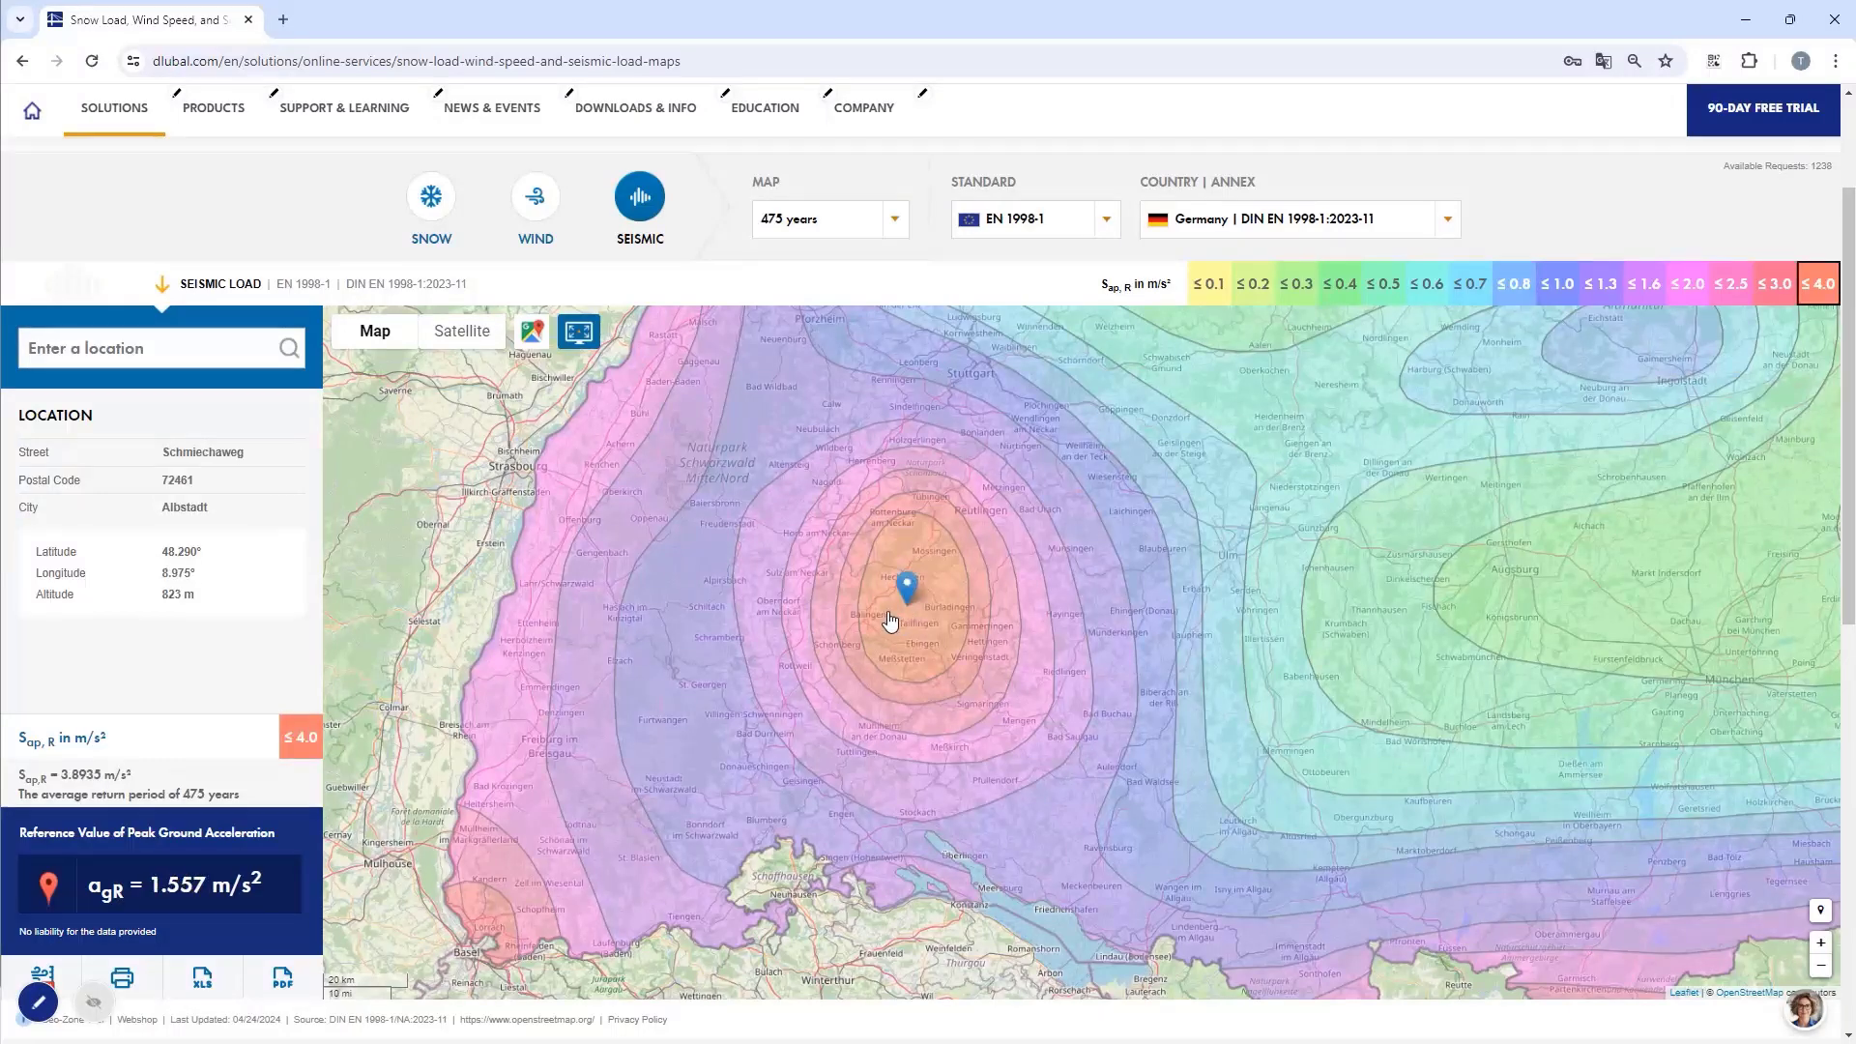
left_click(912, 604)
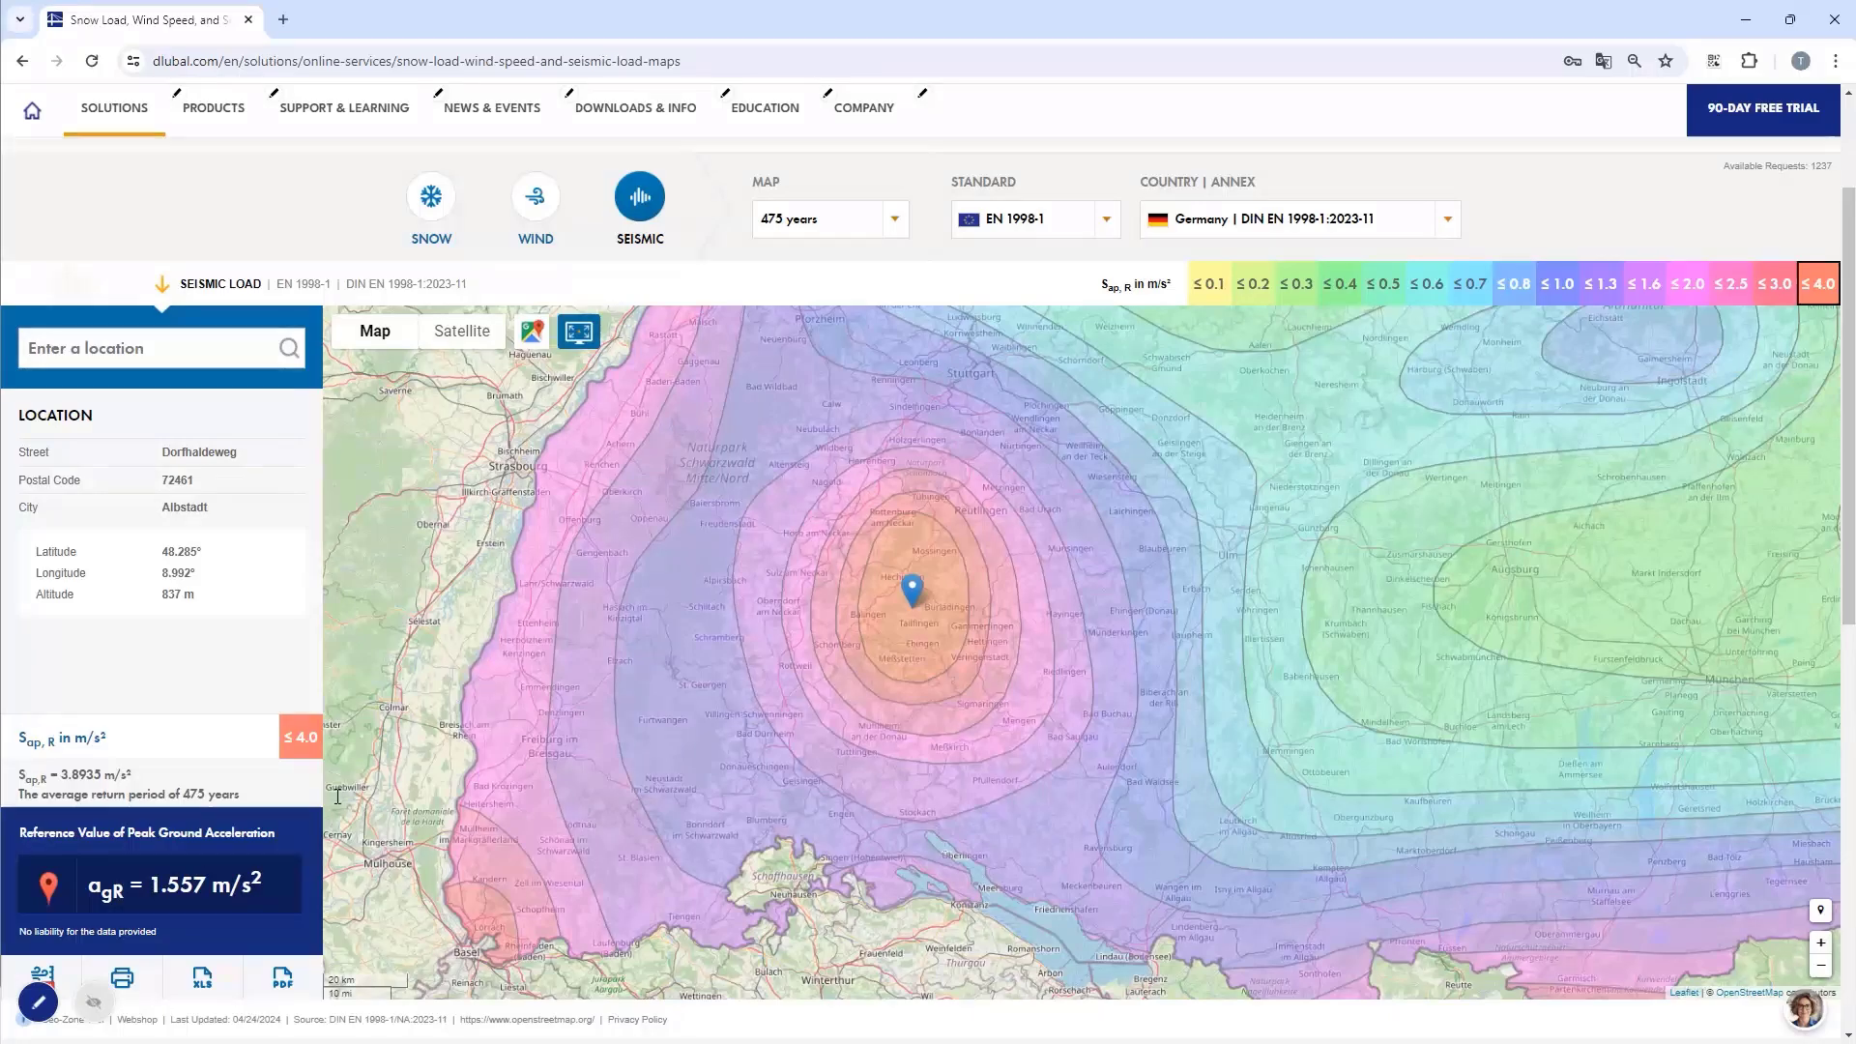
Compare the peak ground acceleration in Germany's strongest seismic zones: east of Aachen, the Jungingen and Albstadt area, and Mappach in the far southwest
scroll(919, 614, "down", 5)
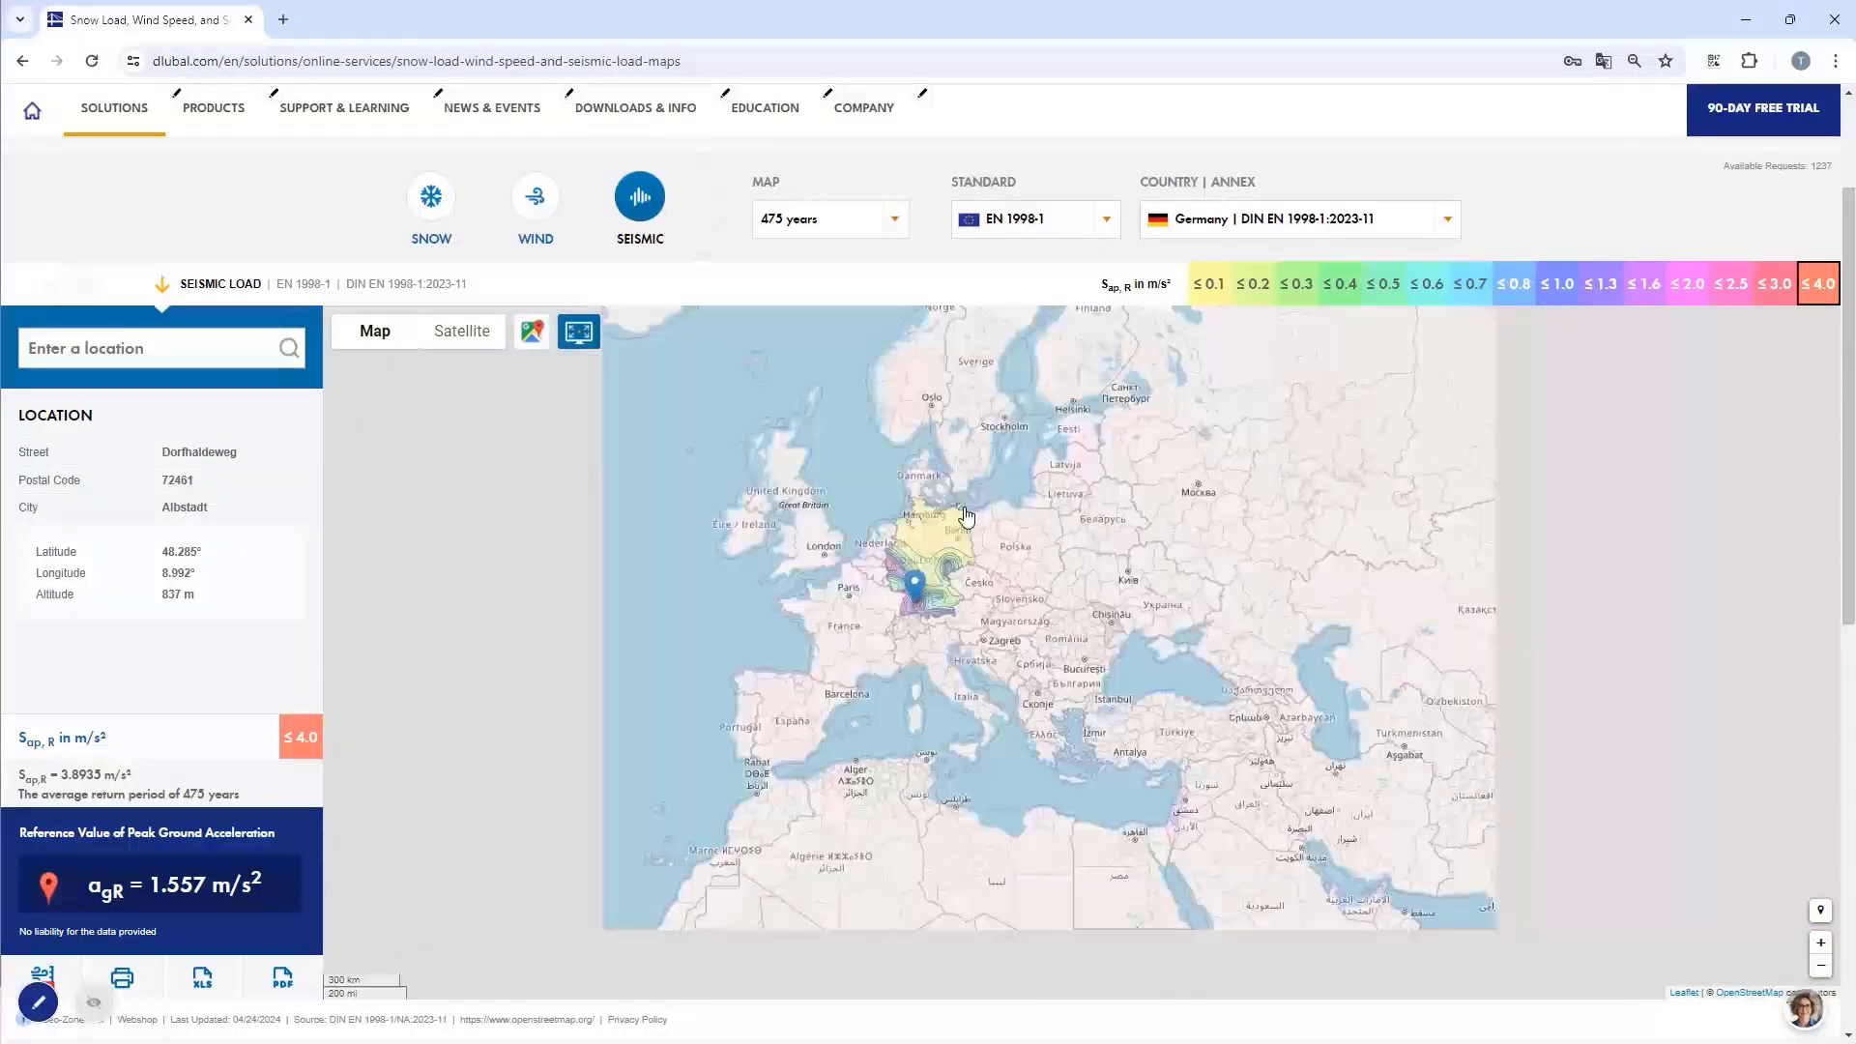
scroll(940, 565, "up", 5)
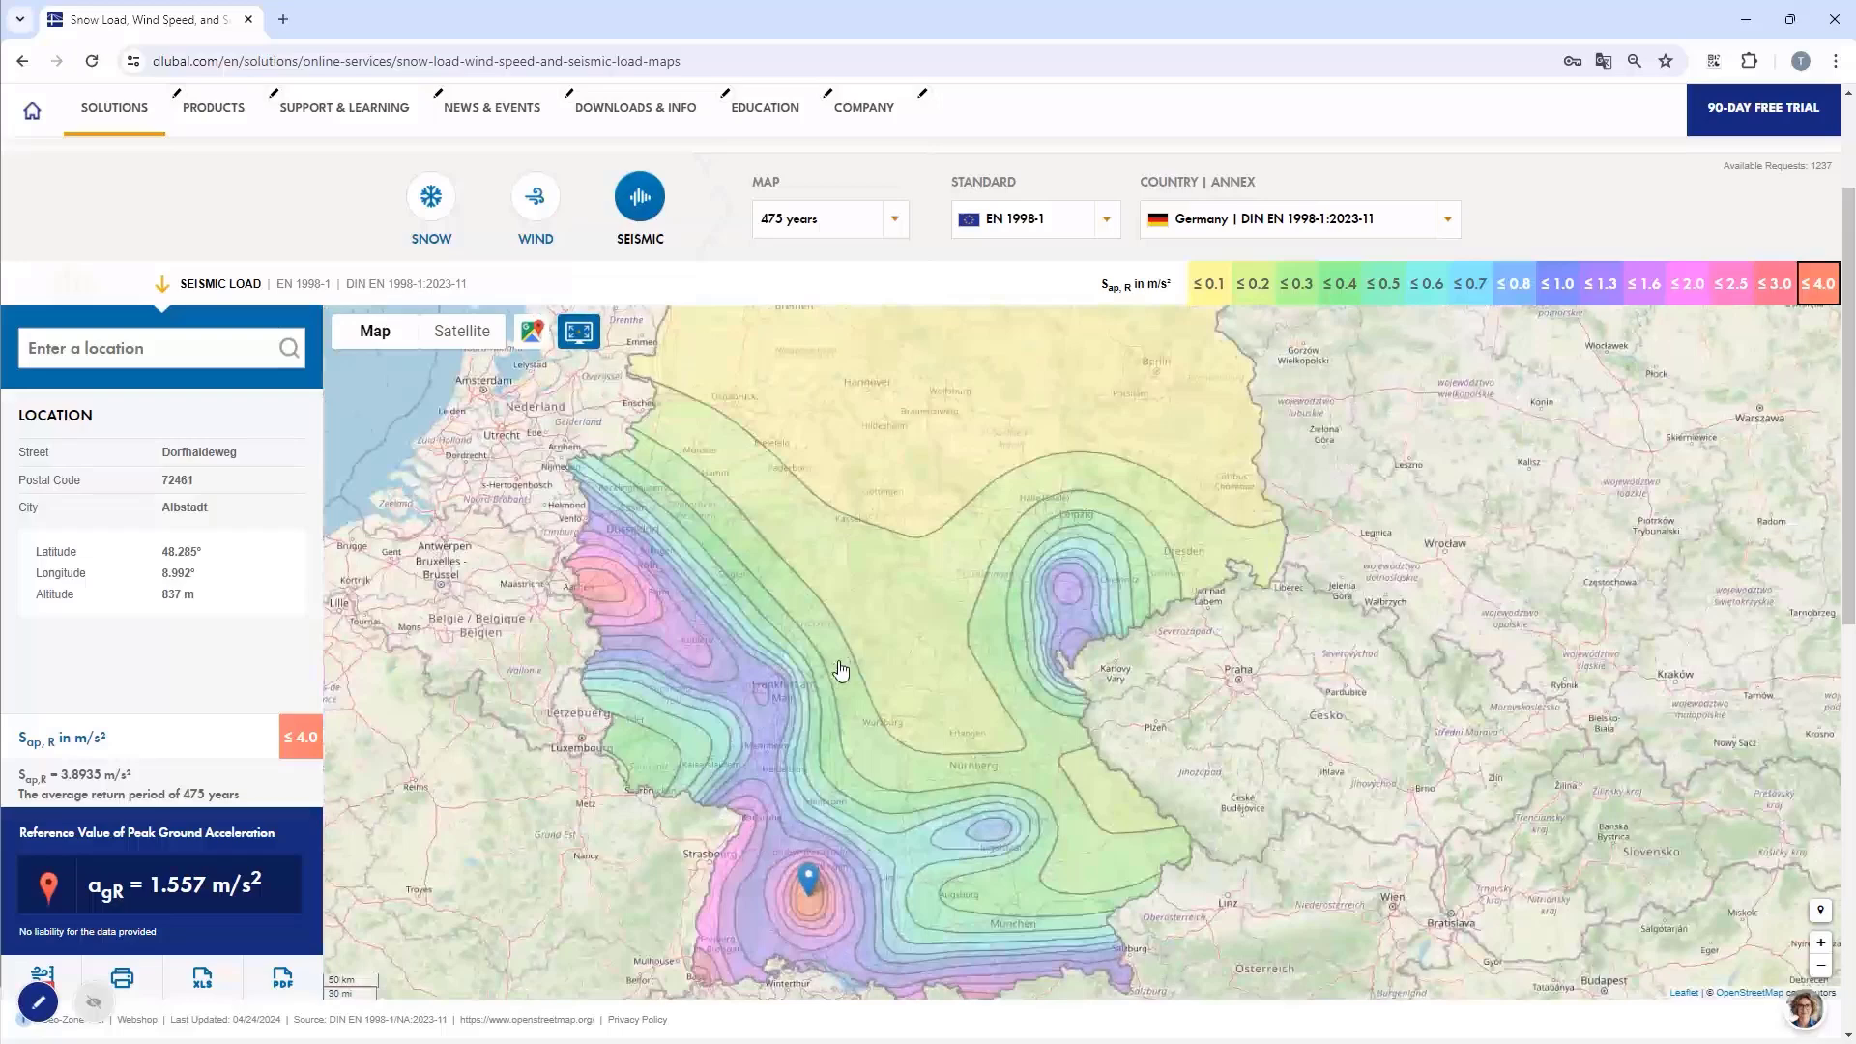
left_click_drag(841, 670, 855, 624)
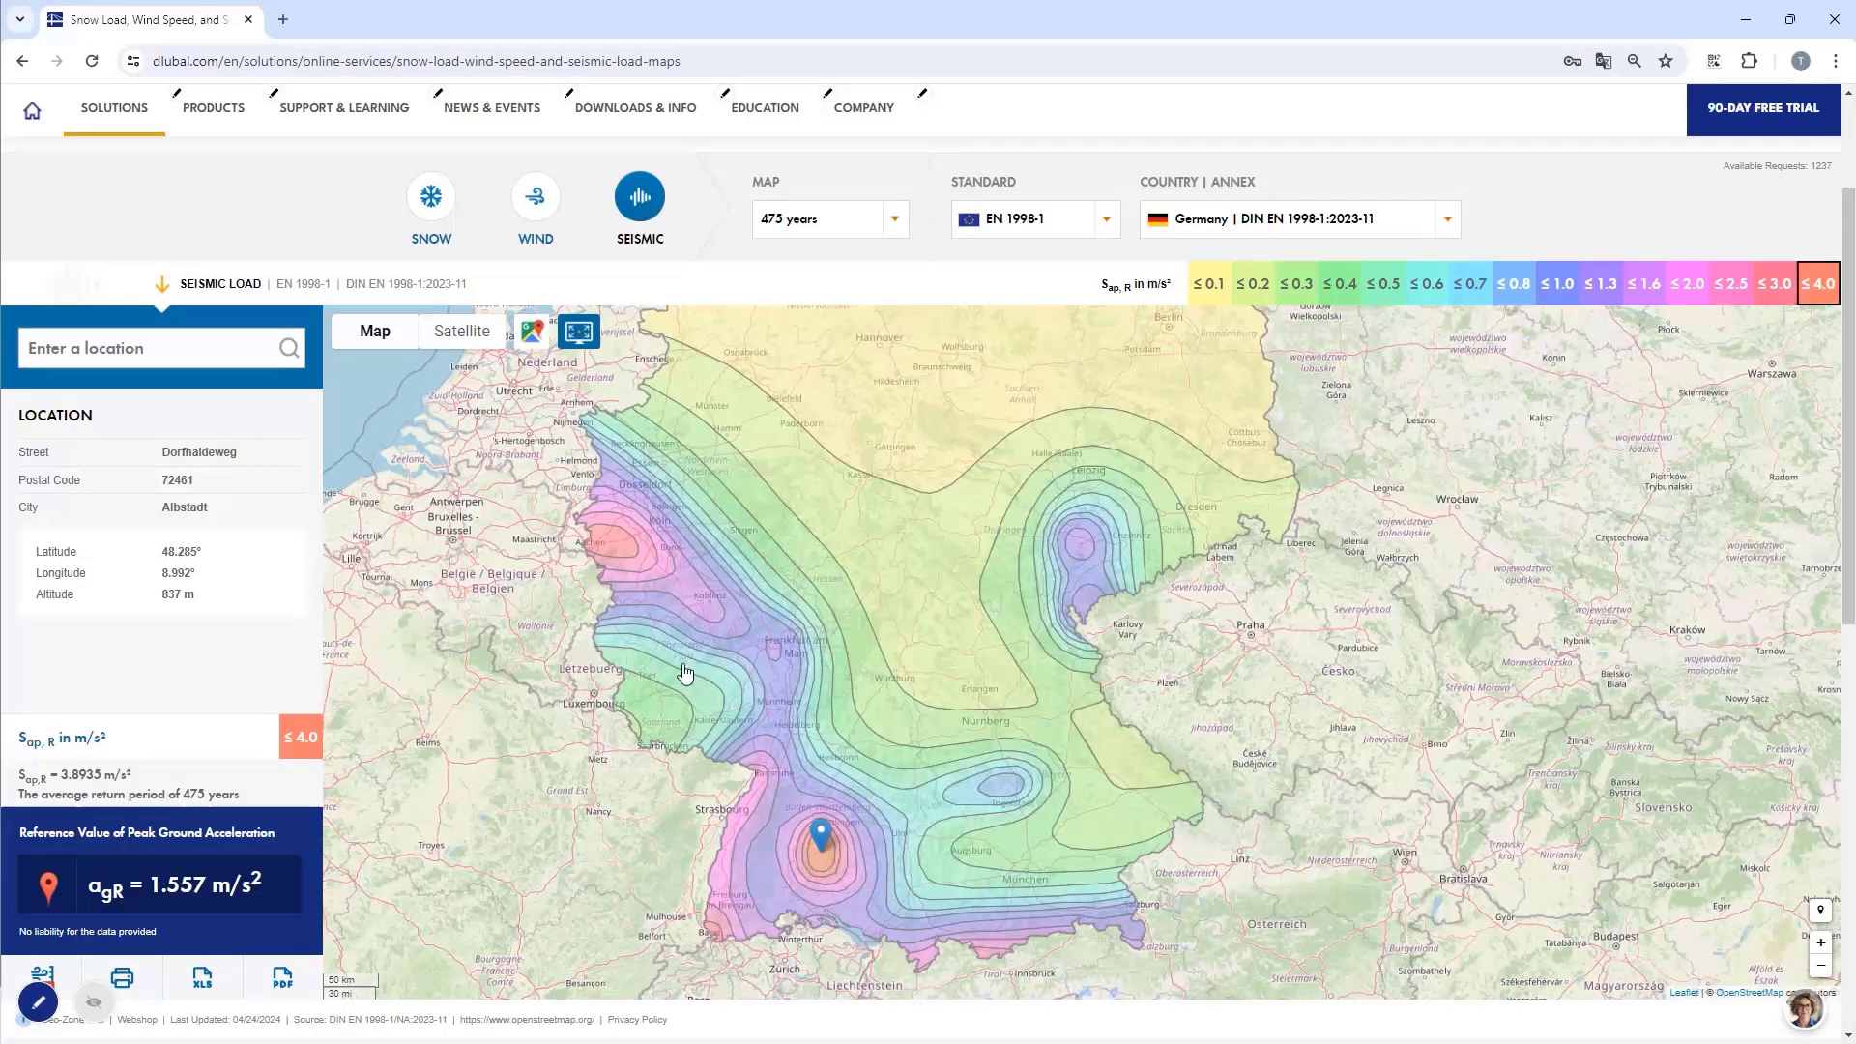
left_click_drag(829, 874, 810, 766)
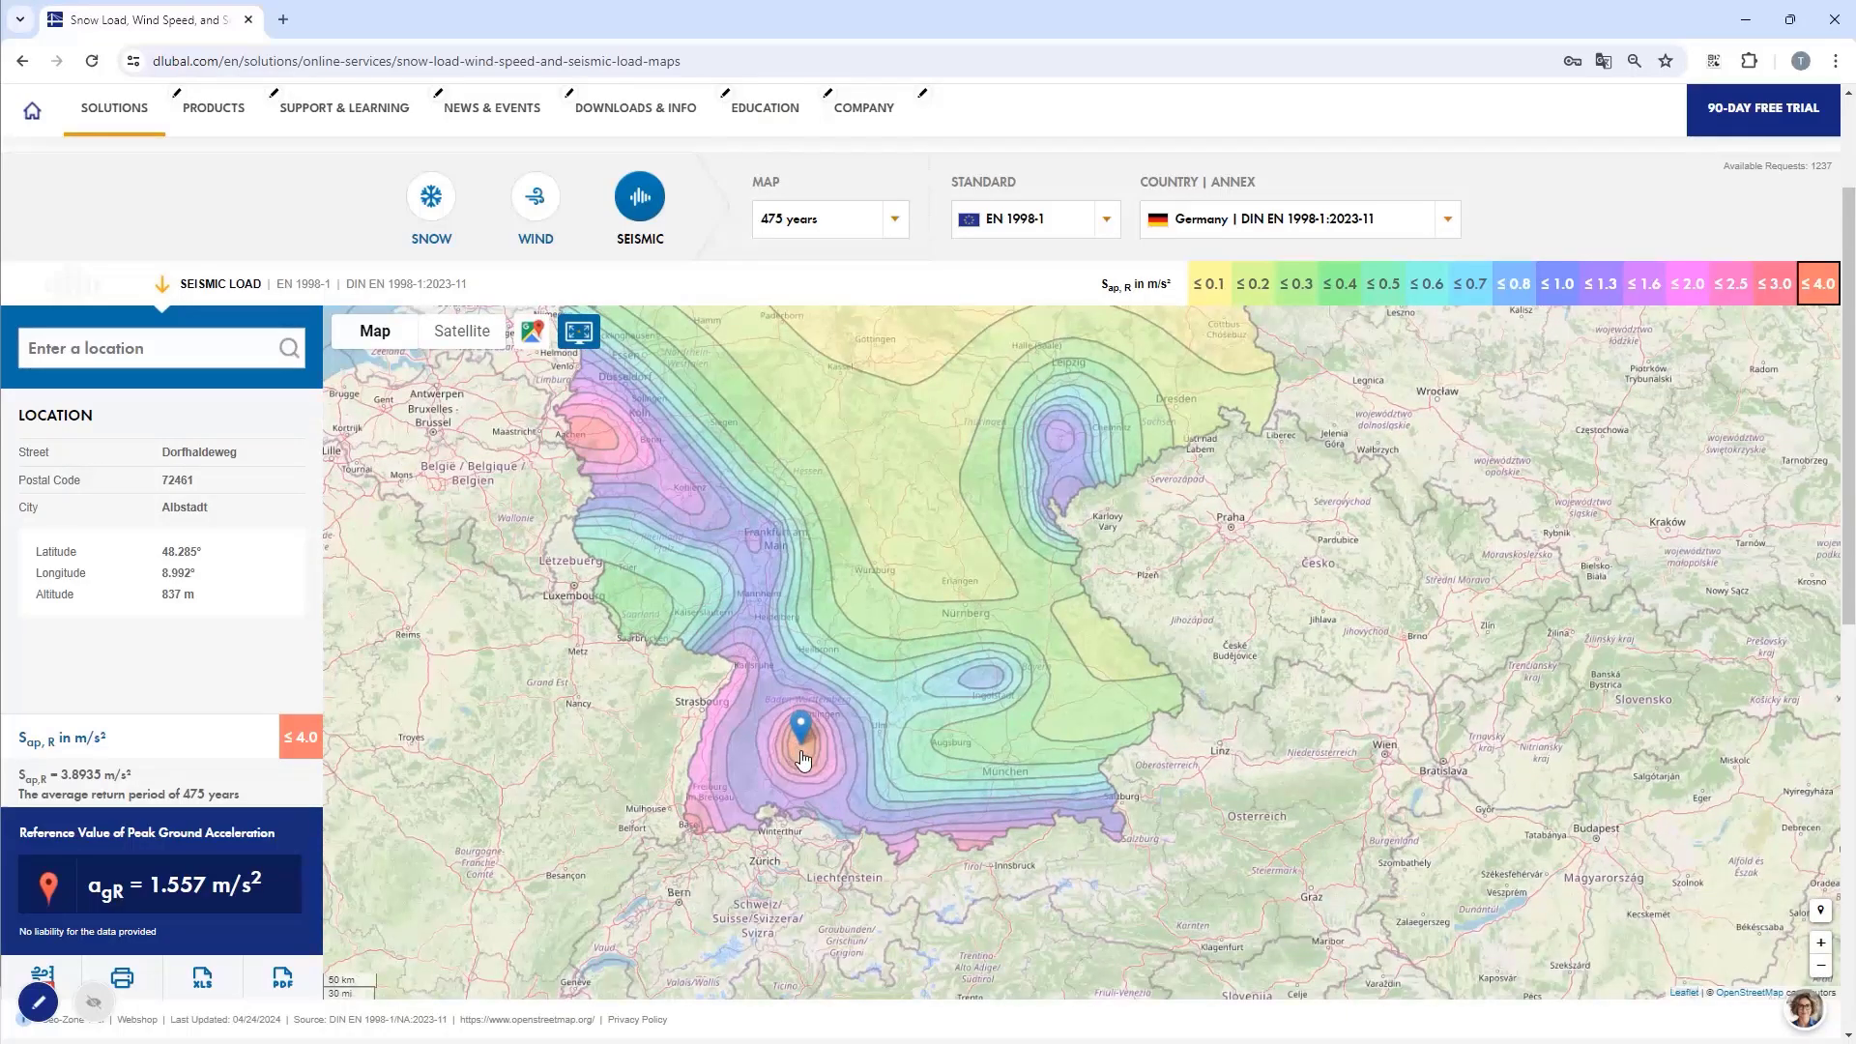
left_click(598, 445)
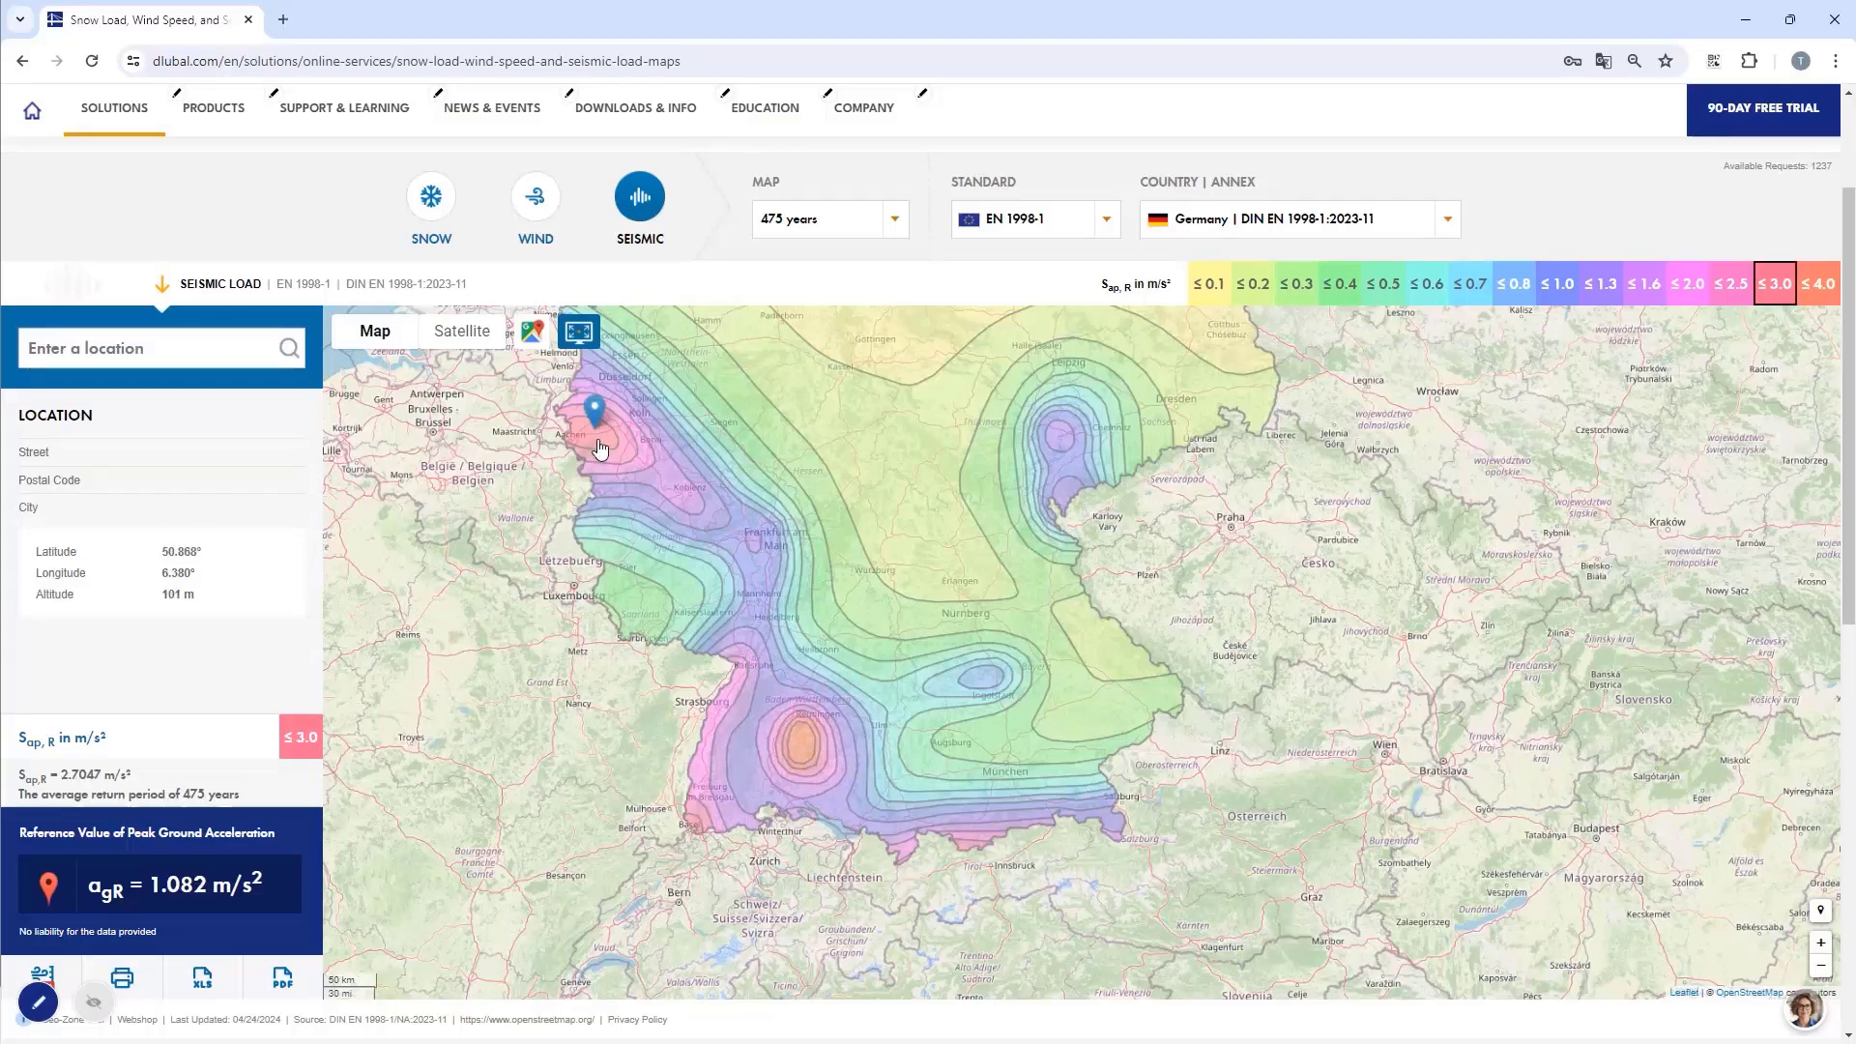
left_click(807, 753)
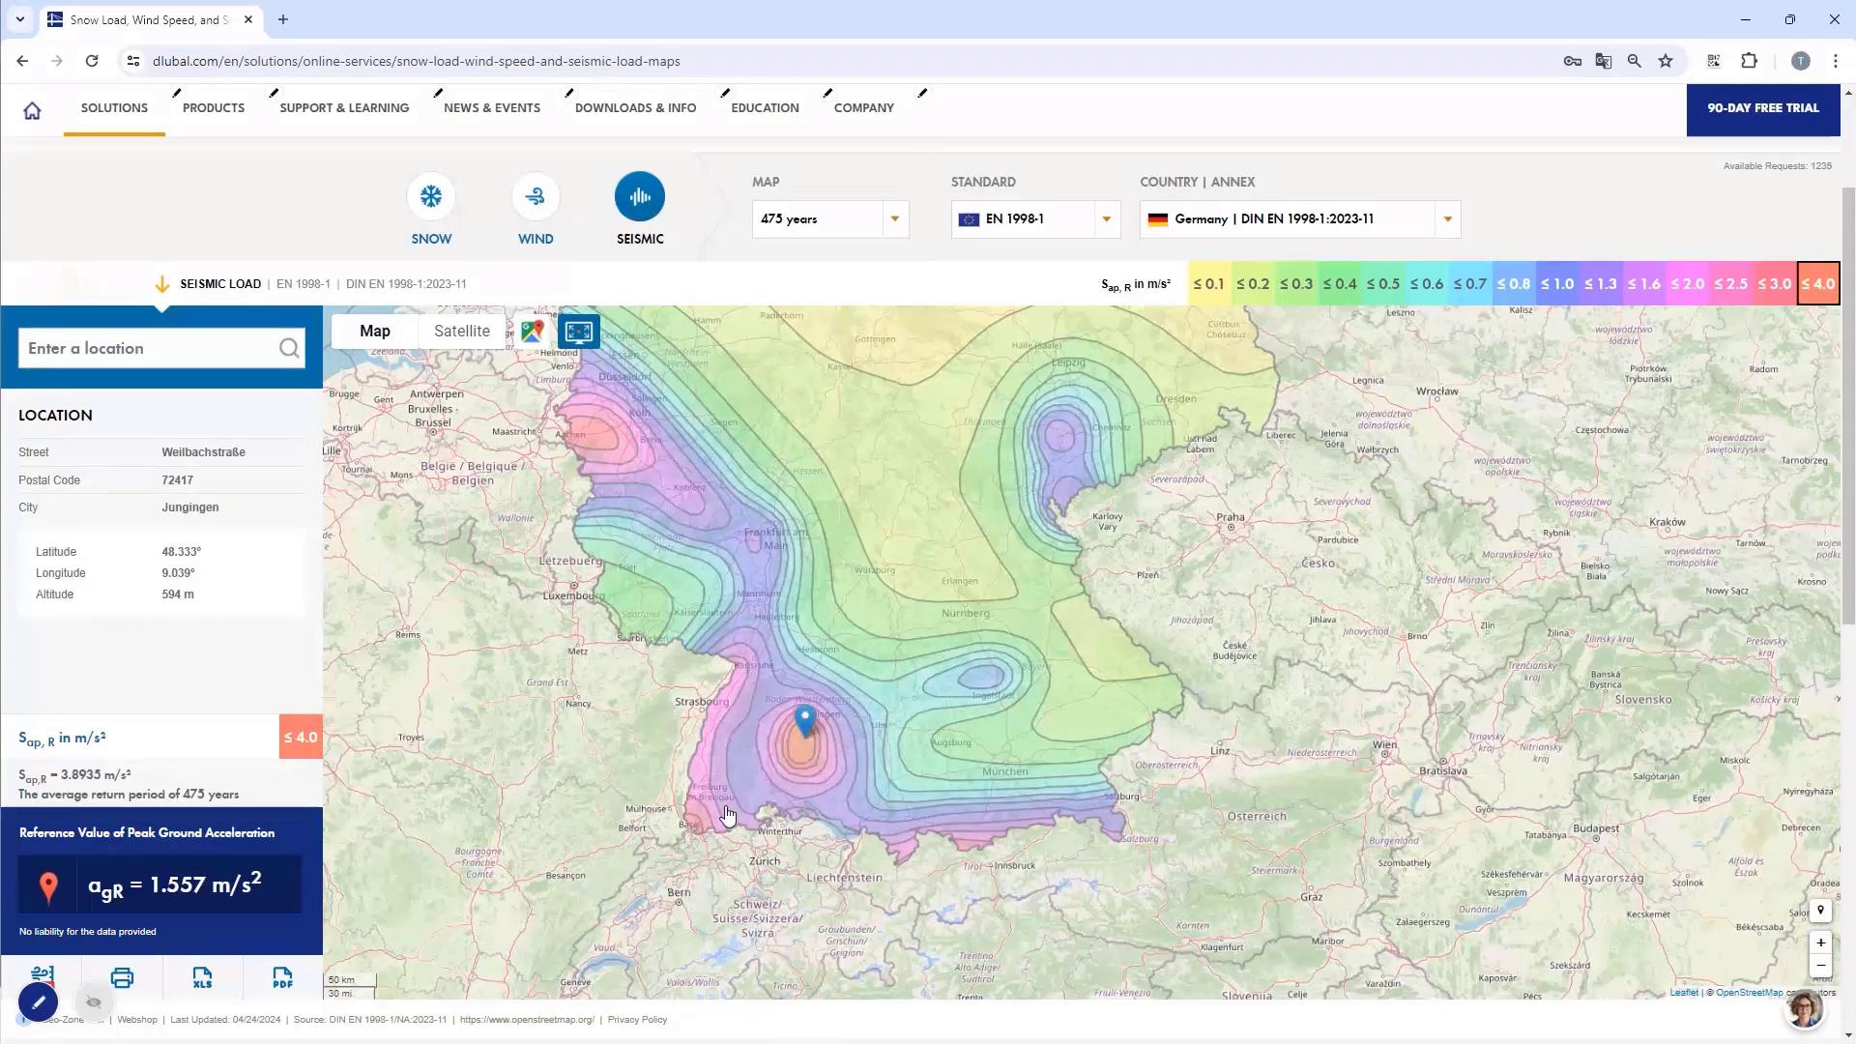
left_click(694, 820)
left_click(799, 754)
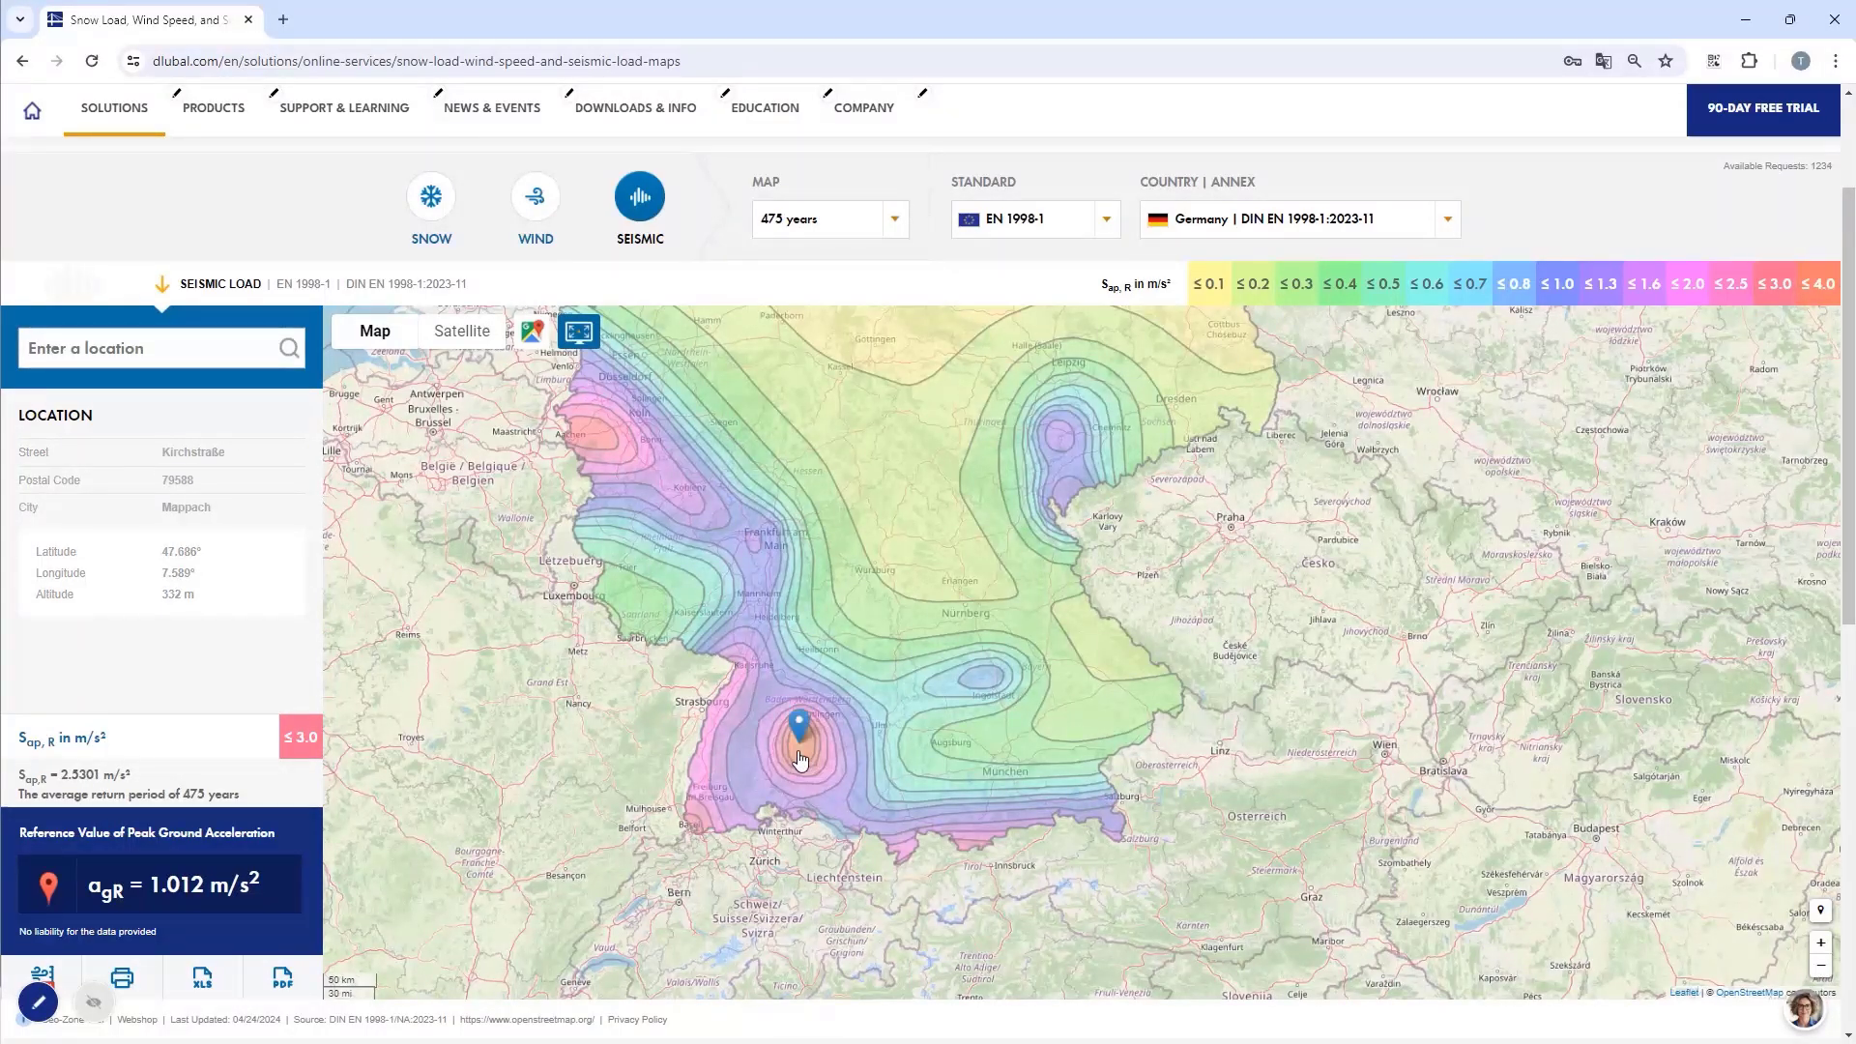
Place the site marker in the wooded area at Ebingen in Albstadt, beside the Station Road and Pepper Road crossing
scroll(801, 749, "up", 5)
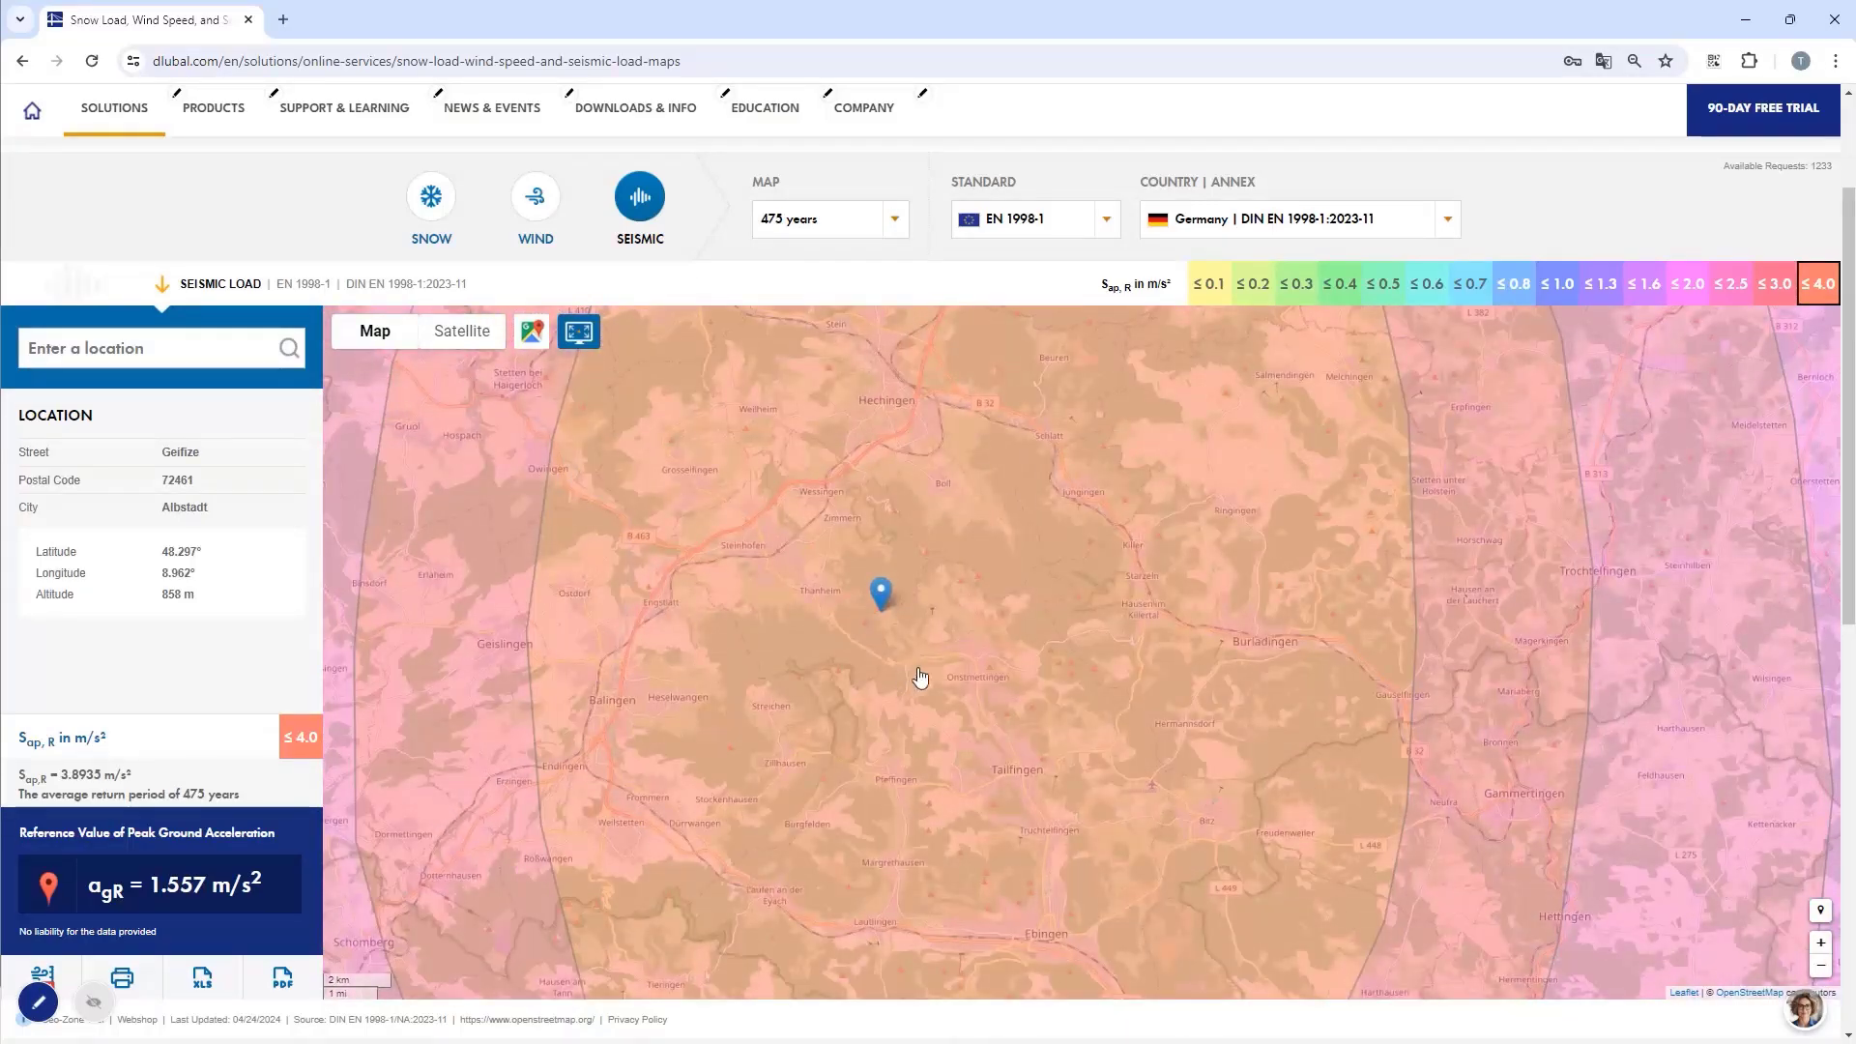
left_click_drag(995, 768, 906, 680)
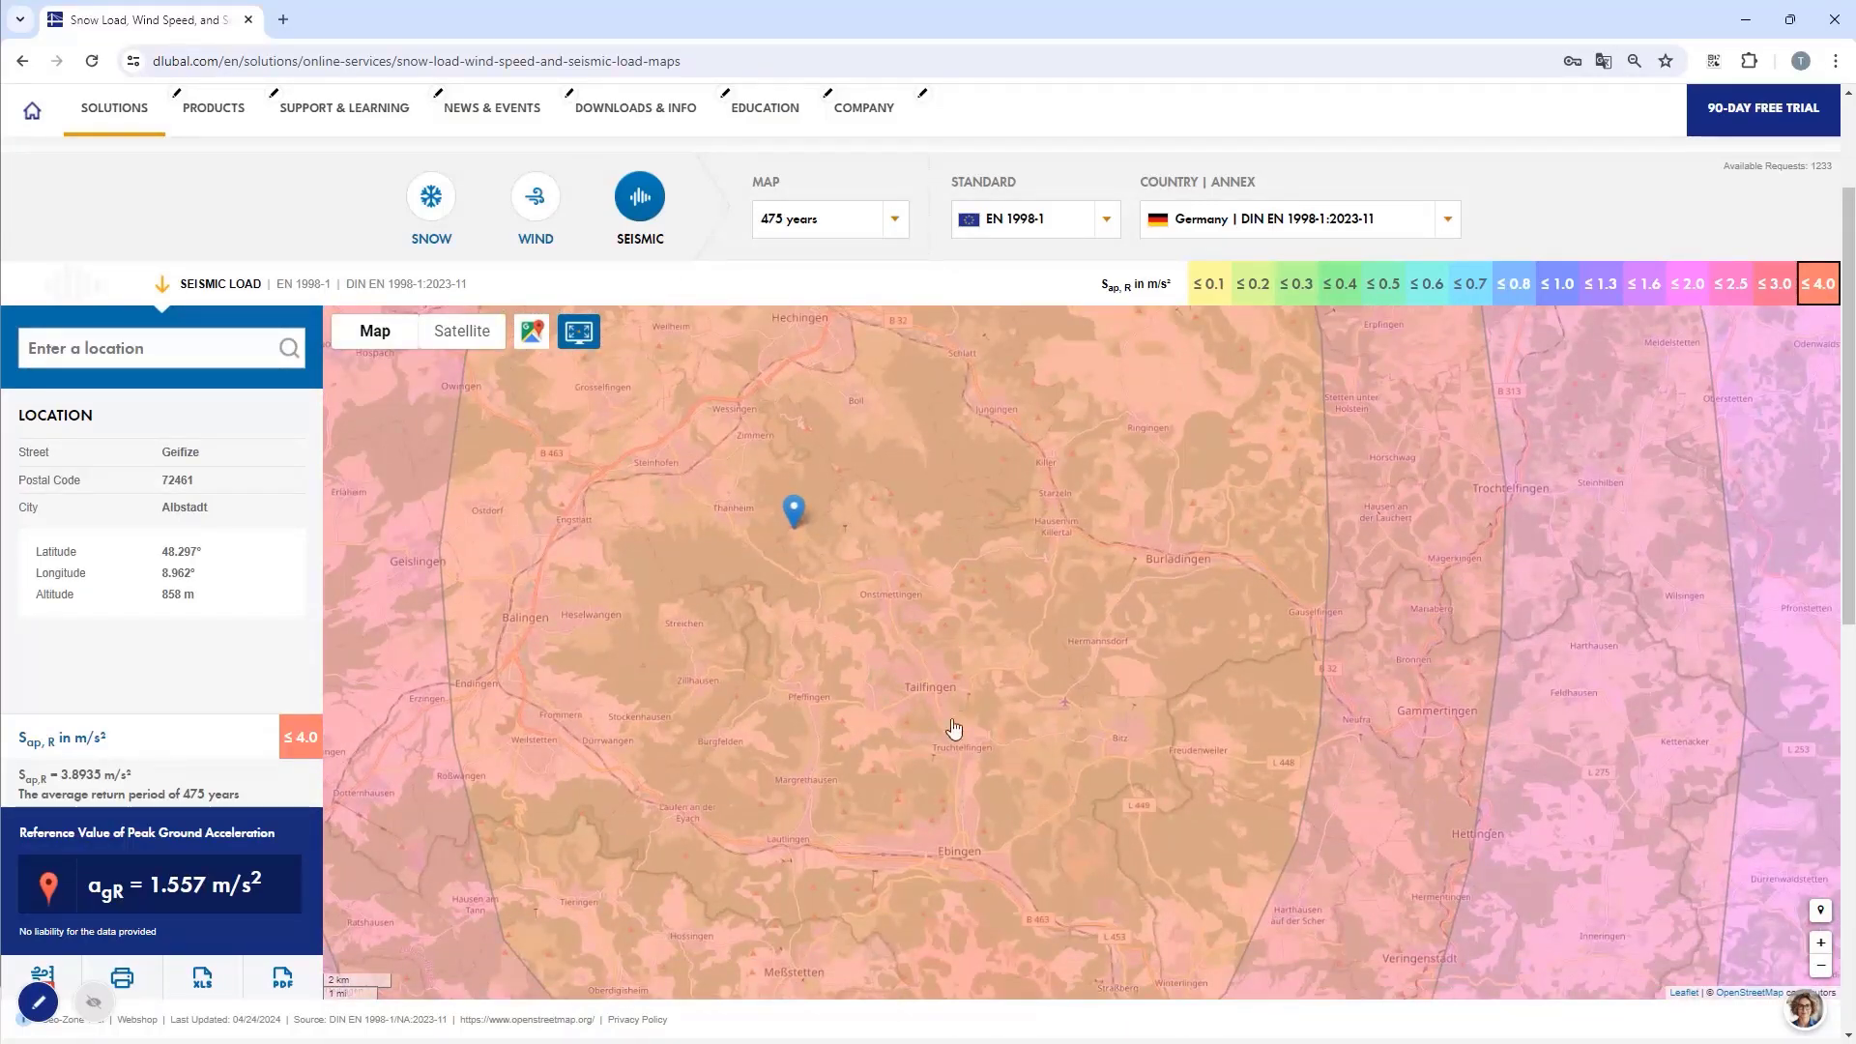
scroll(953, 733, "up", 1)
left_click_drag(919, 692, 881, 477)
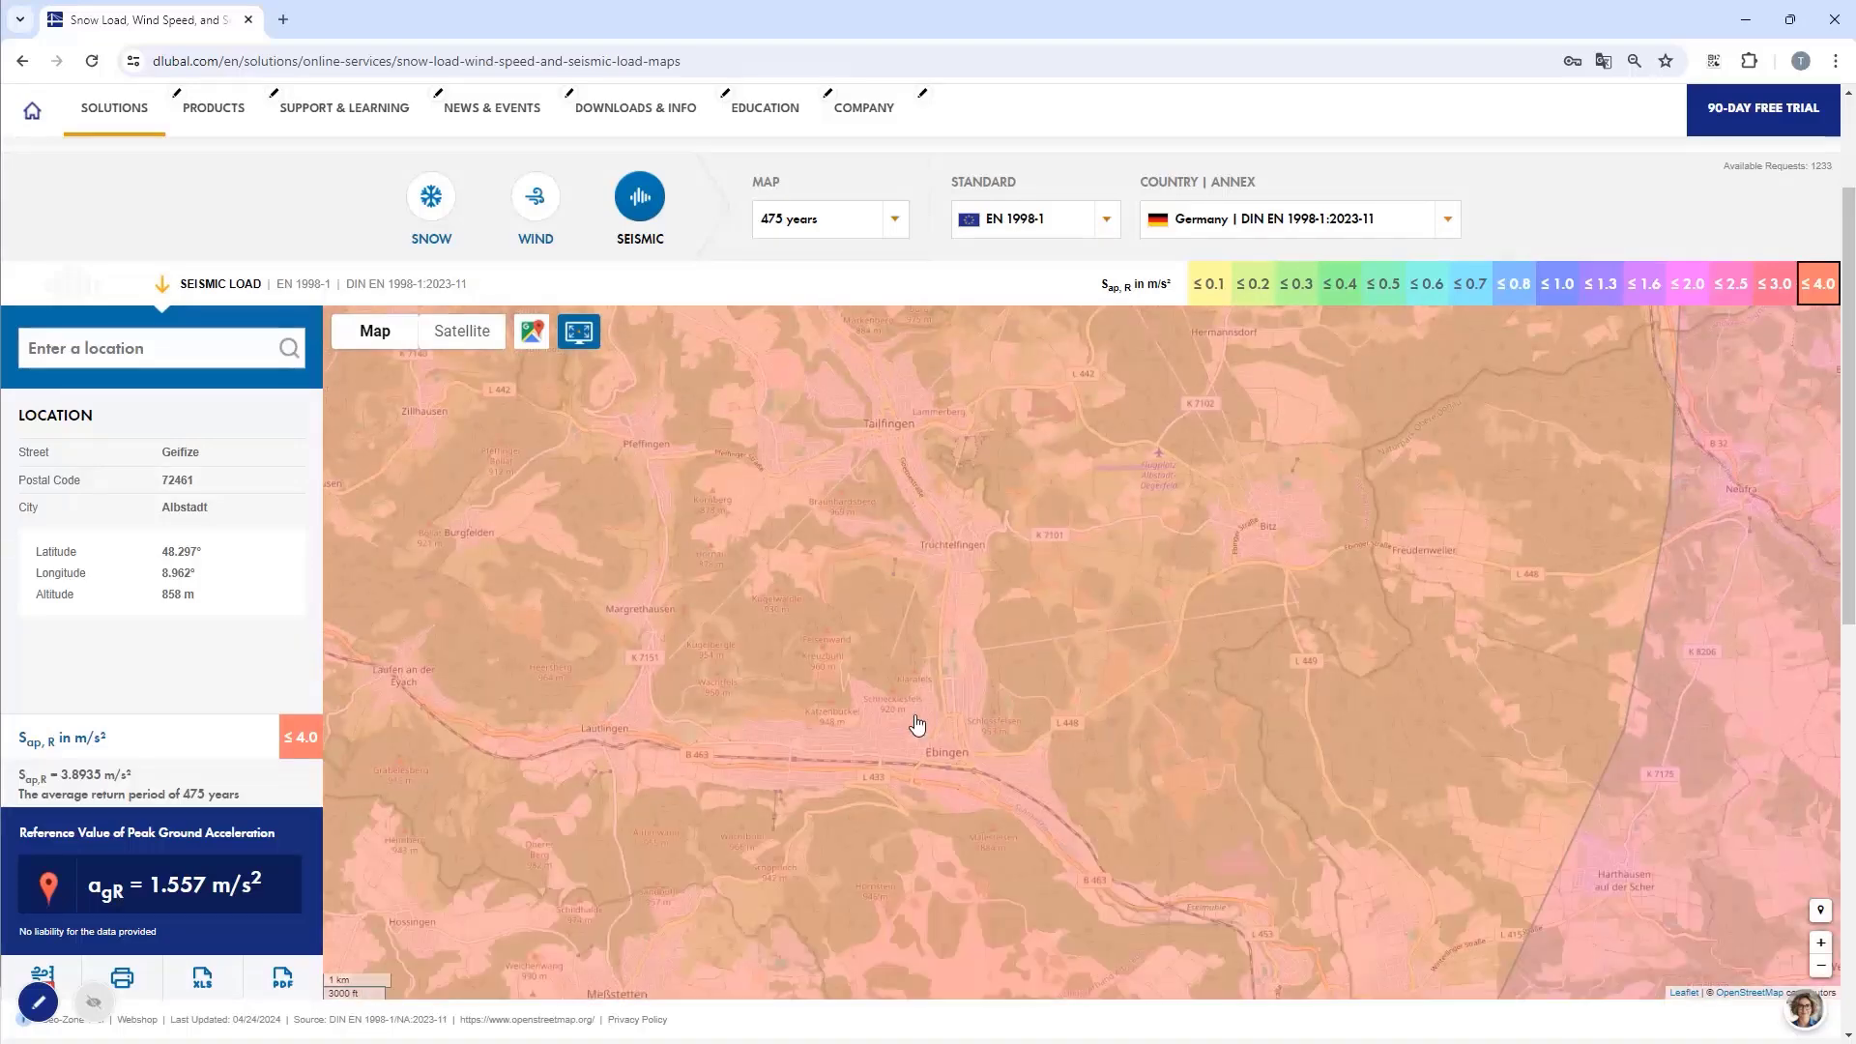
scroll(925, 762, "up", 2)
left_click_drag(932, 787, 488, 534)
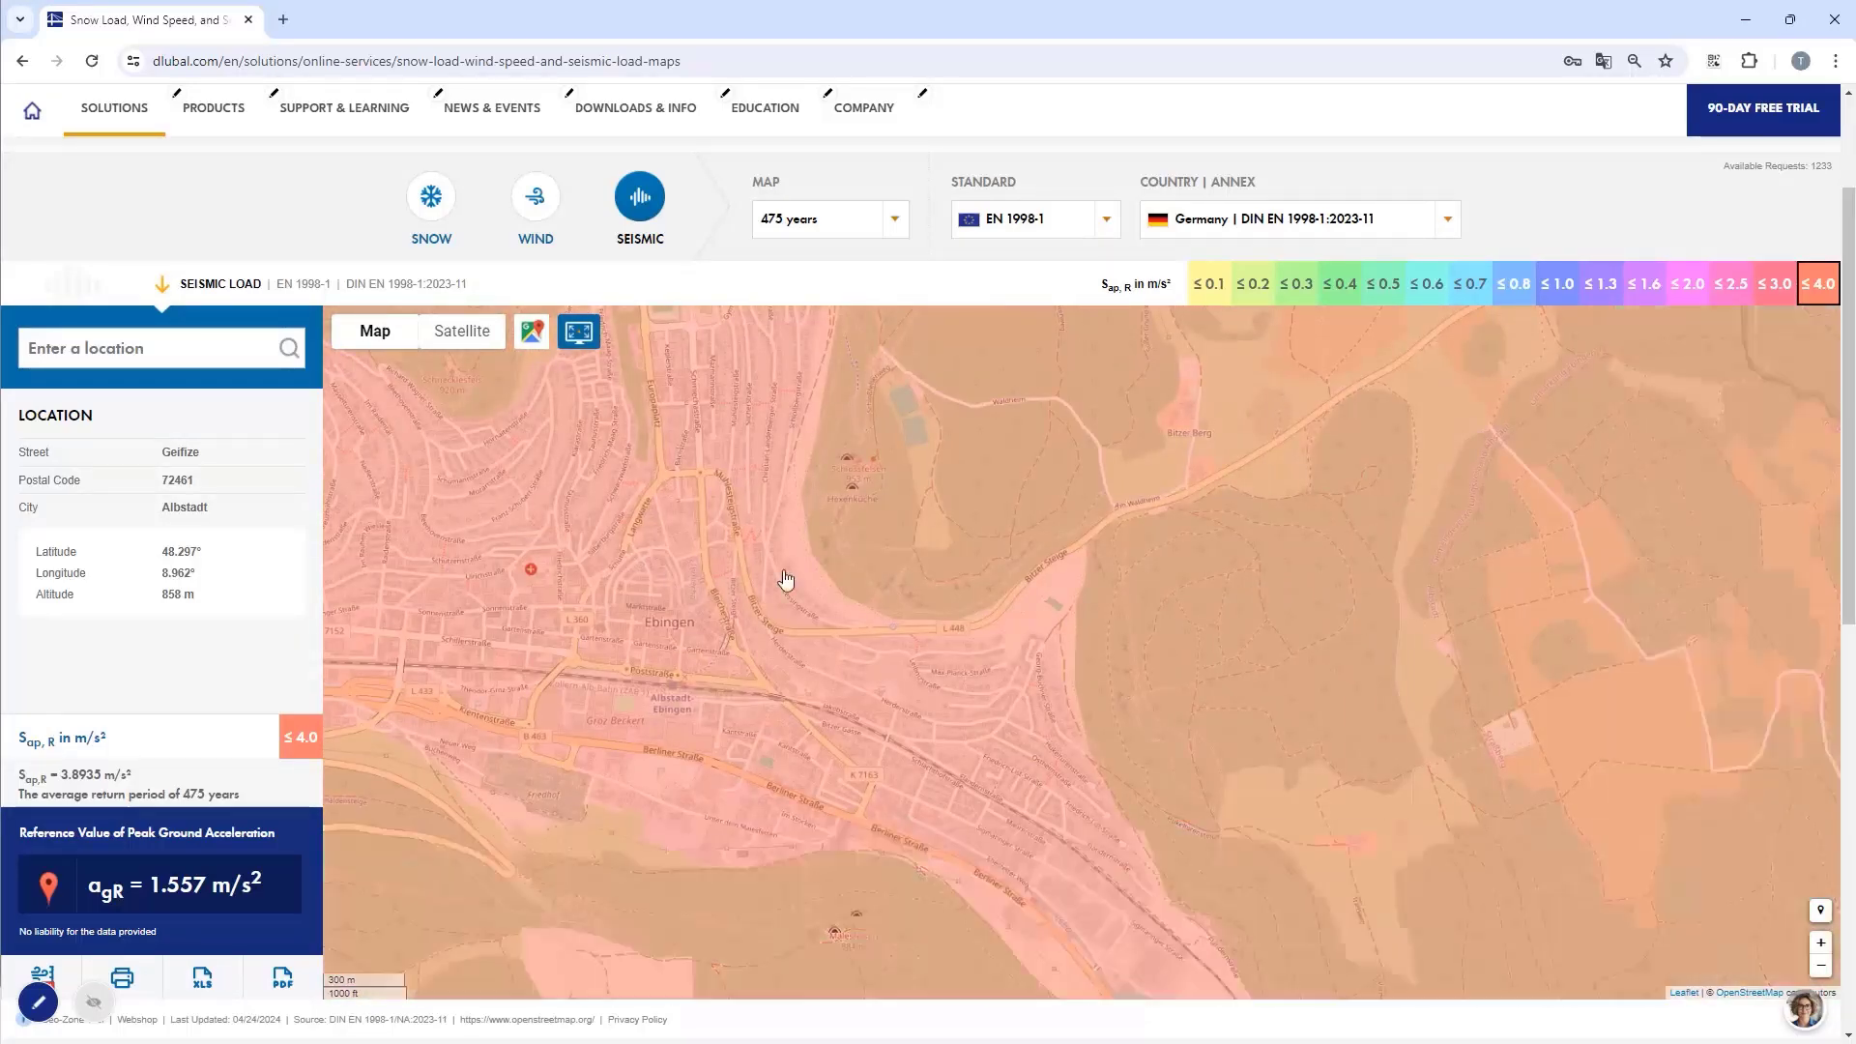
scroll(953, 611, "up", 3)
scroll(953, 642, "down", 3)
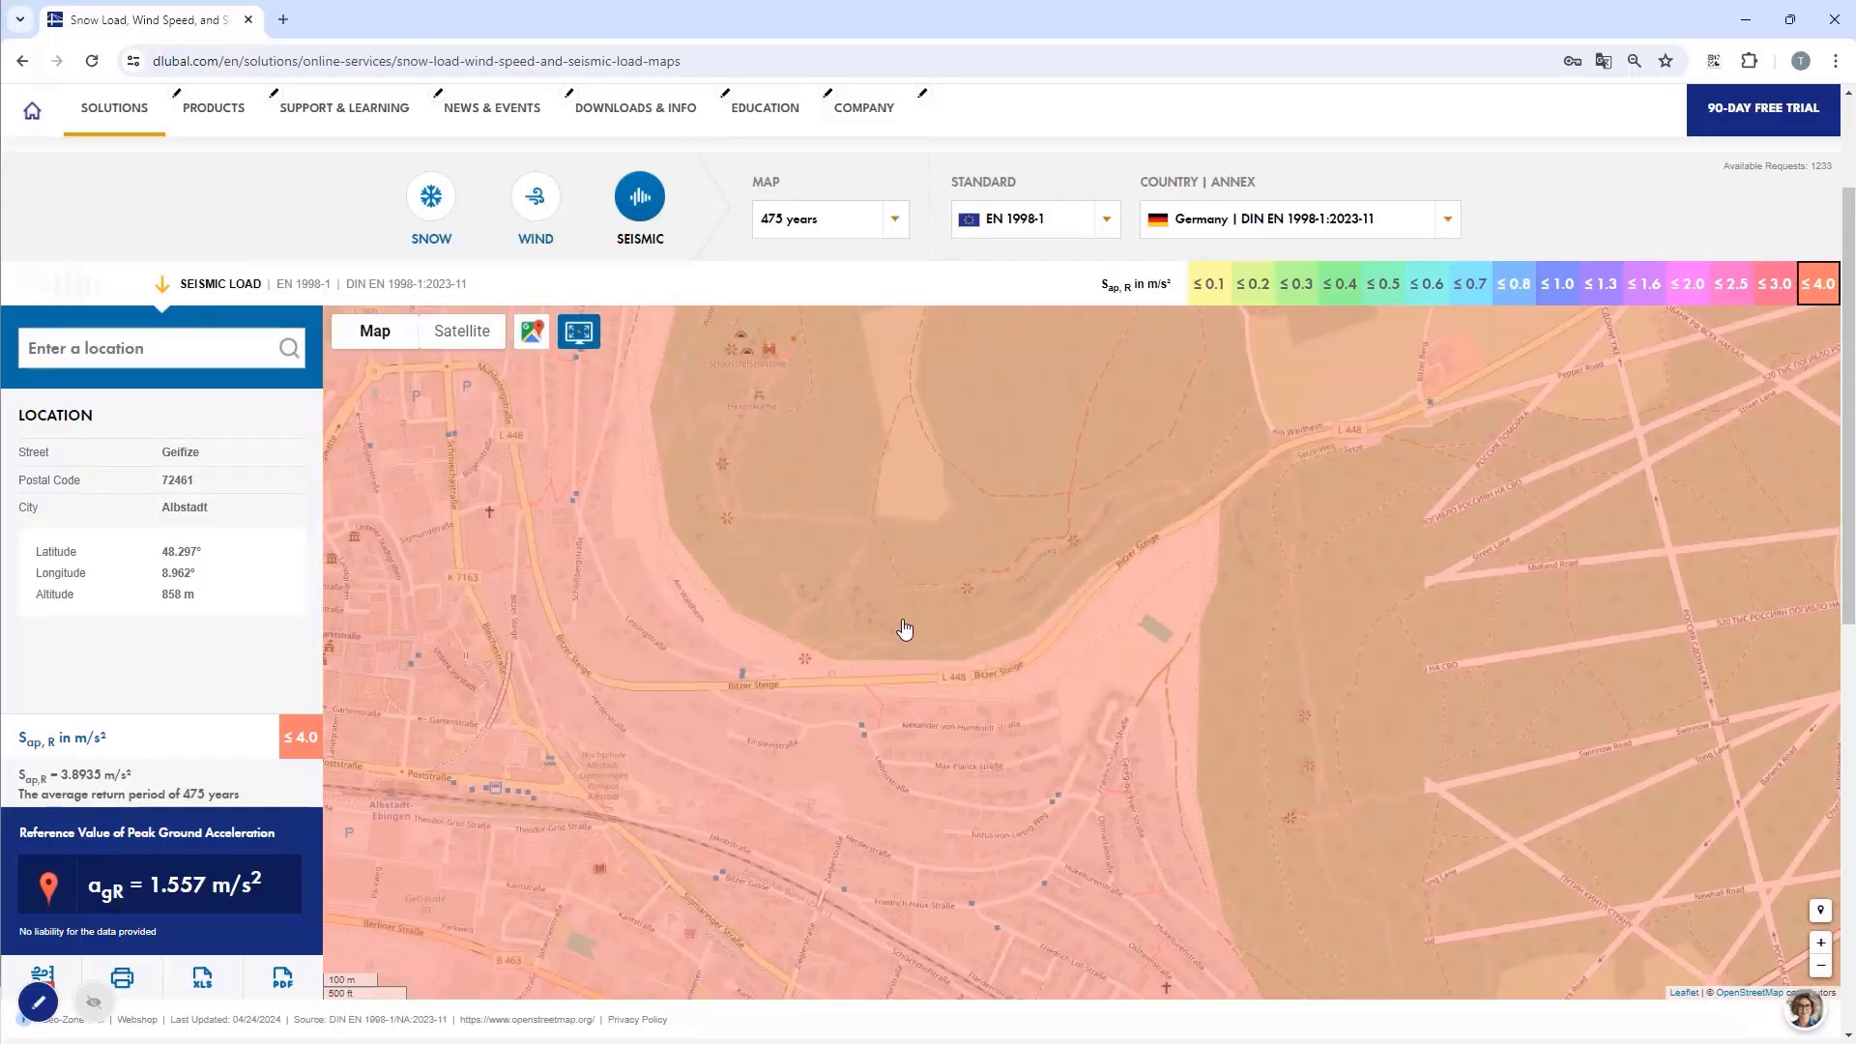
scroll(902, 630, "up", 3)
left_click_drag(891, 630, 834, 719)
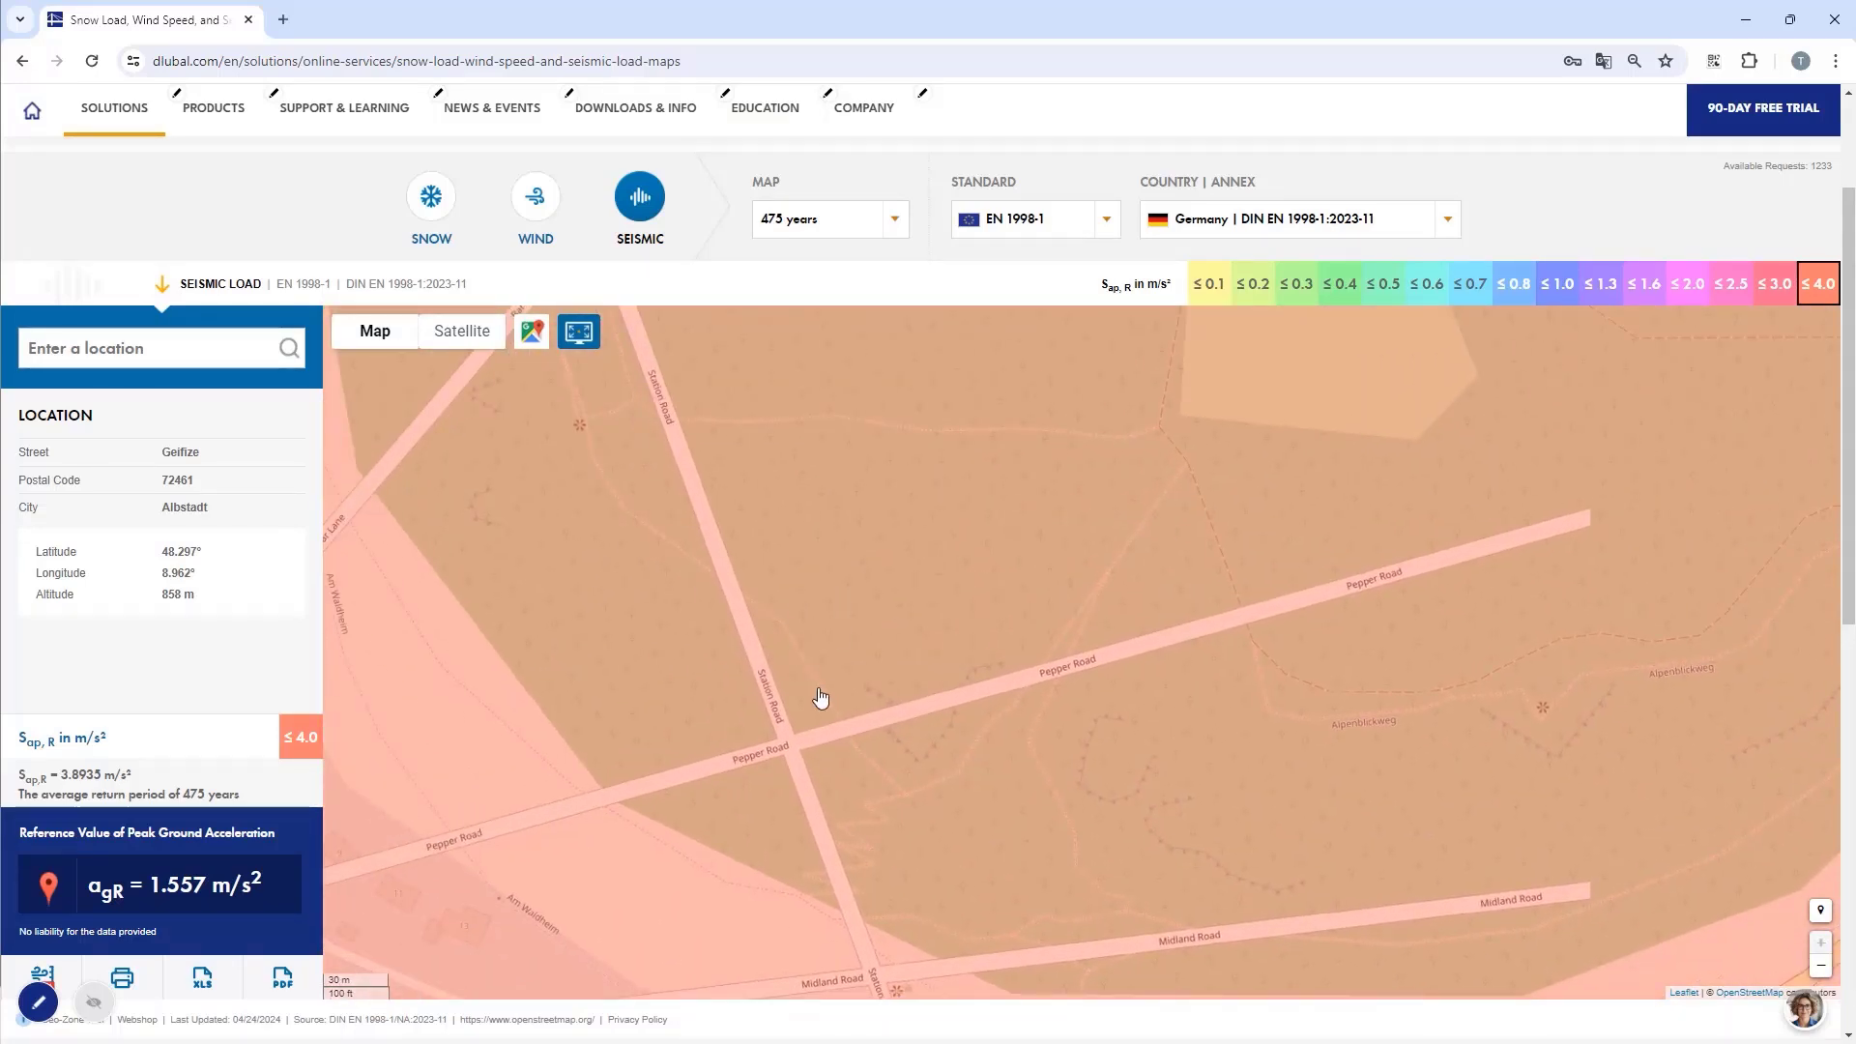
left_click(818, 683)
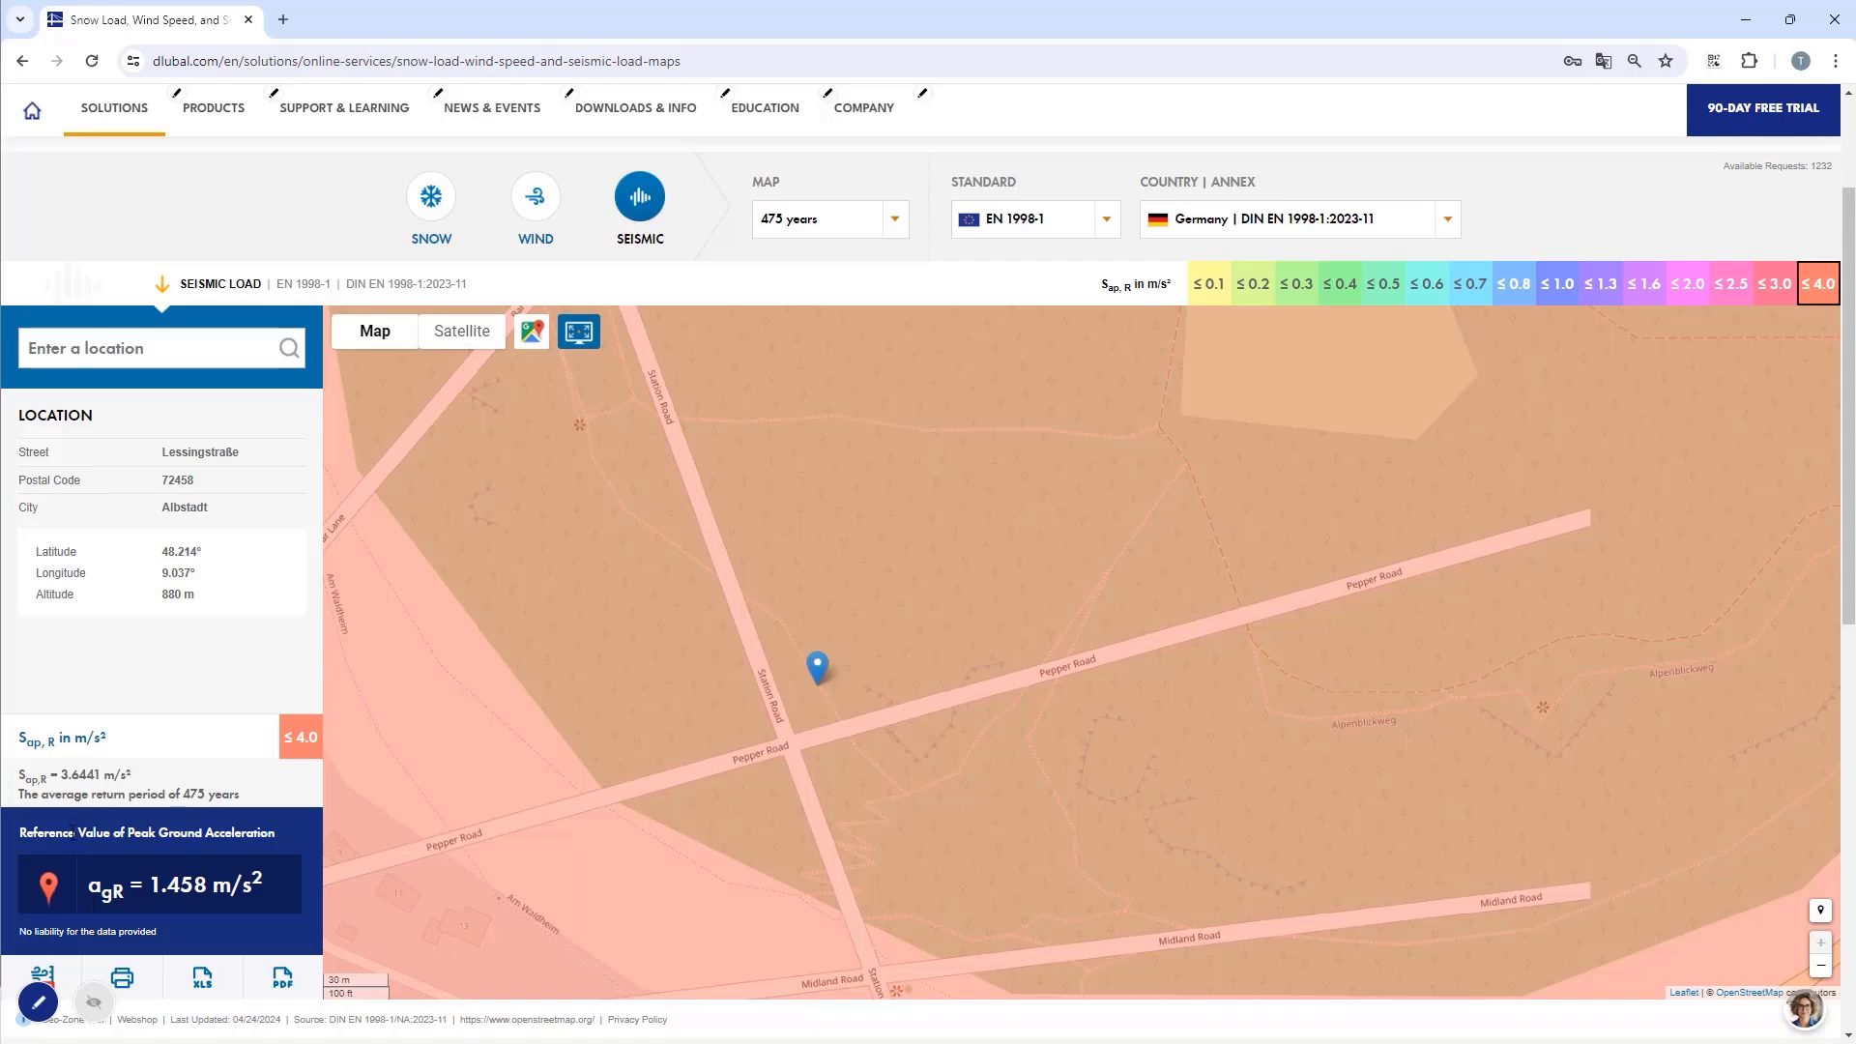
Take the site's reference peak ground acceleration from the map and enter 1.458 m/s² for it in the RFEM response spectrum
scroll(436, 658, "down", 4)
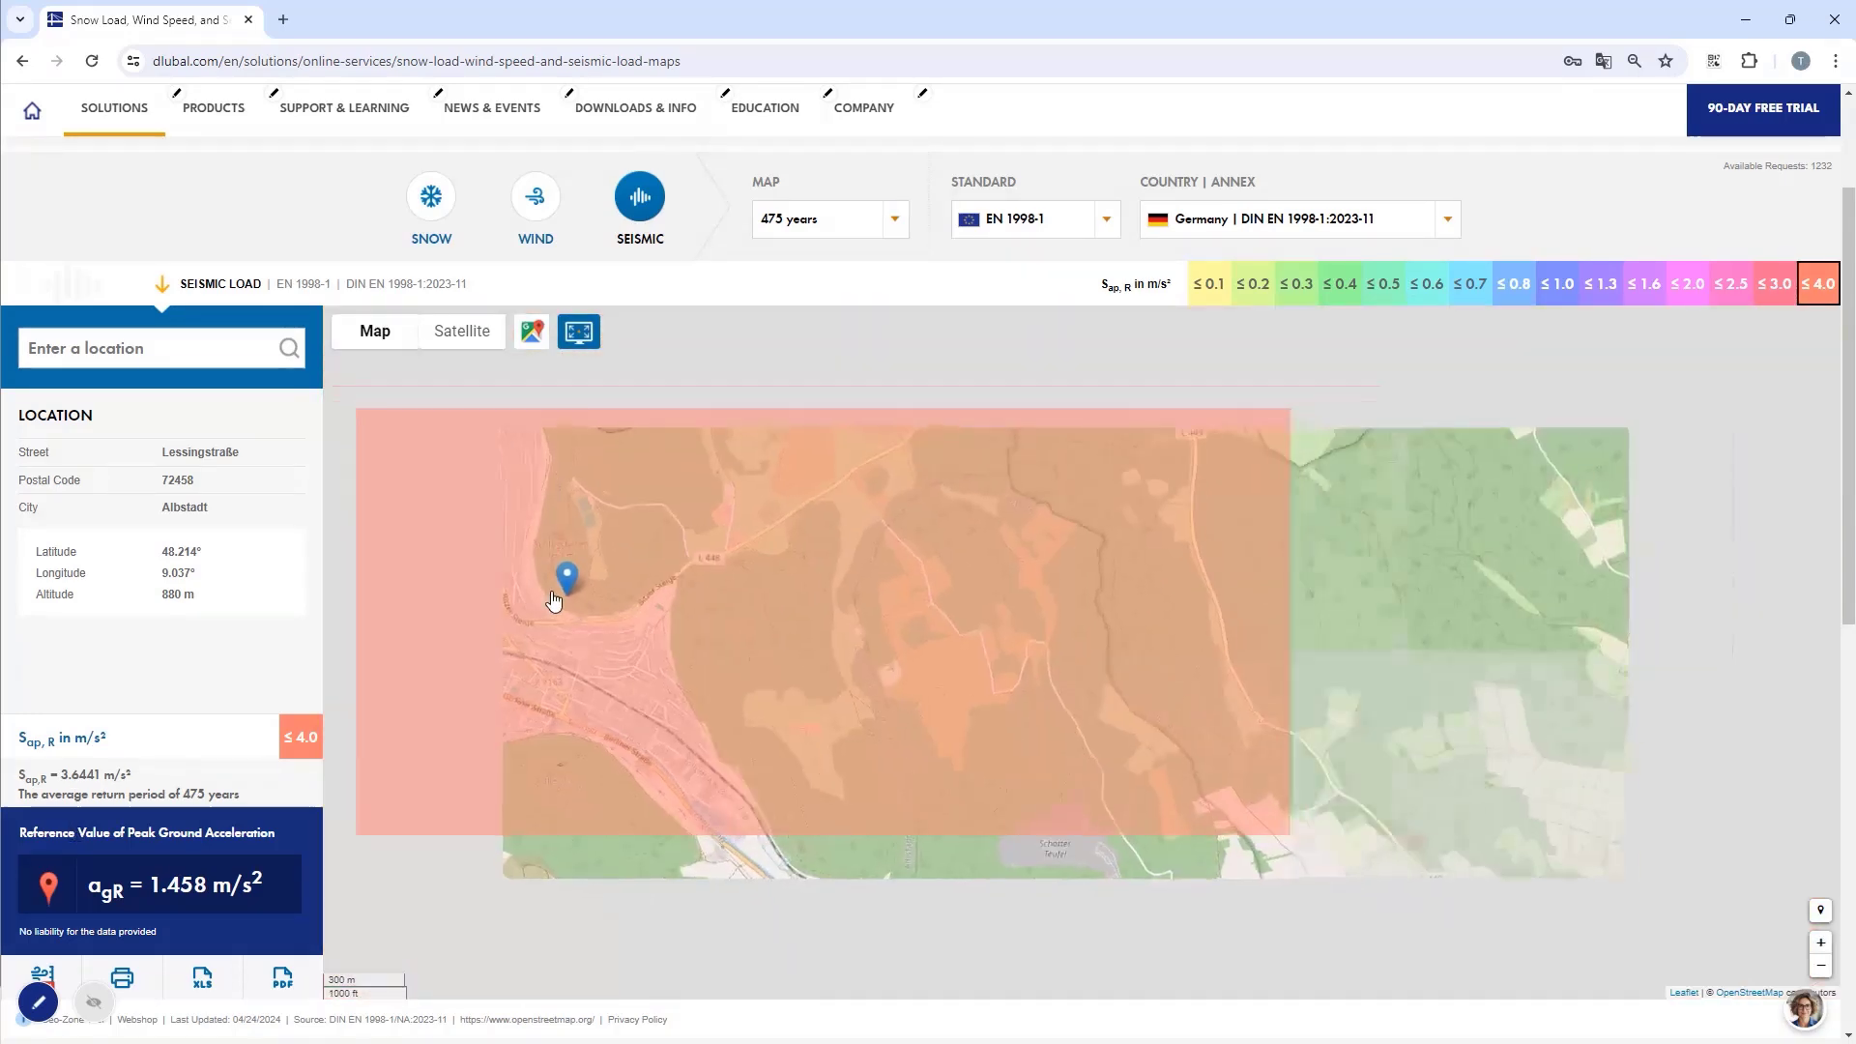
scroll(450, 549, "down", 3)
scroll(222, 843, "down", 1)
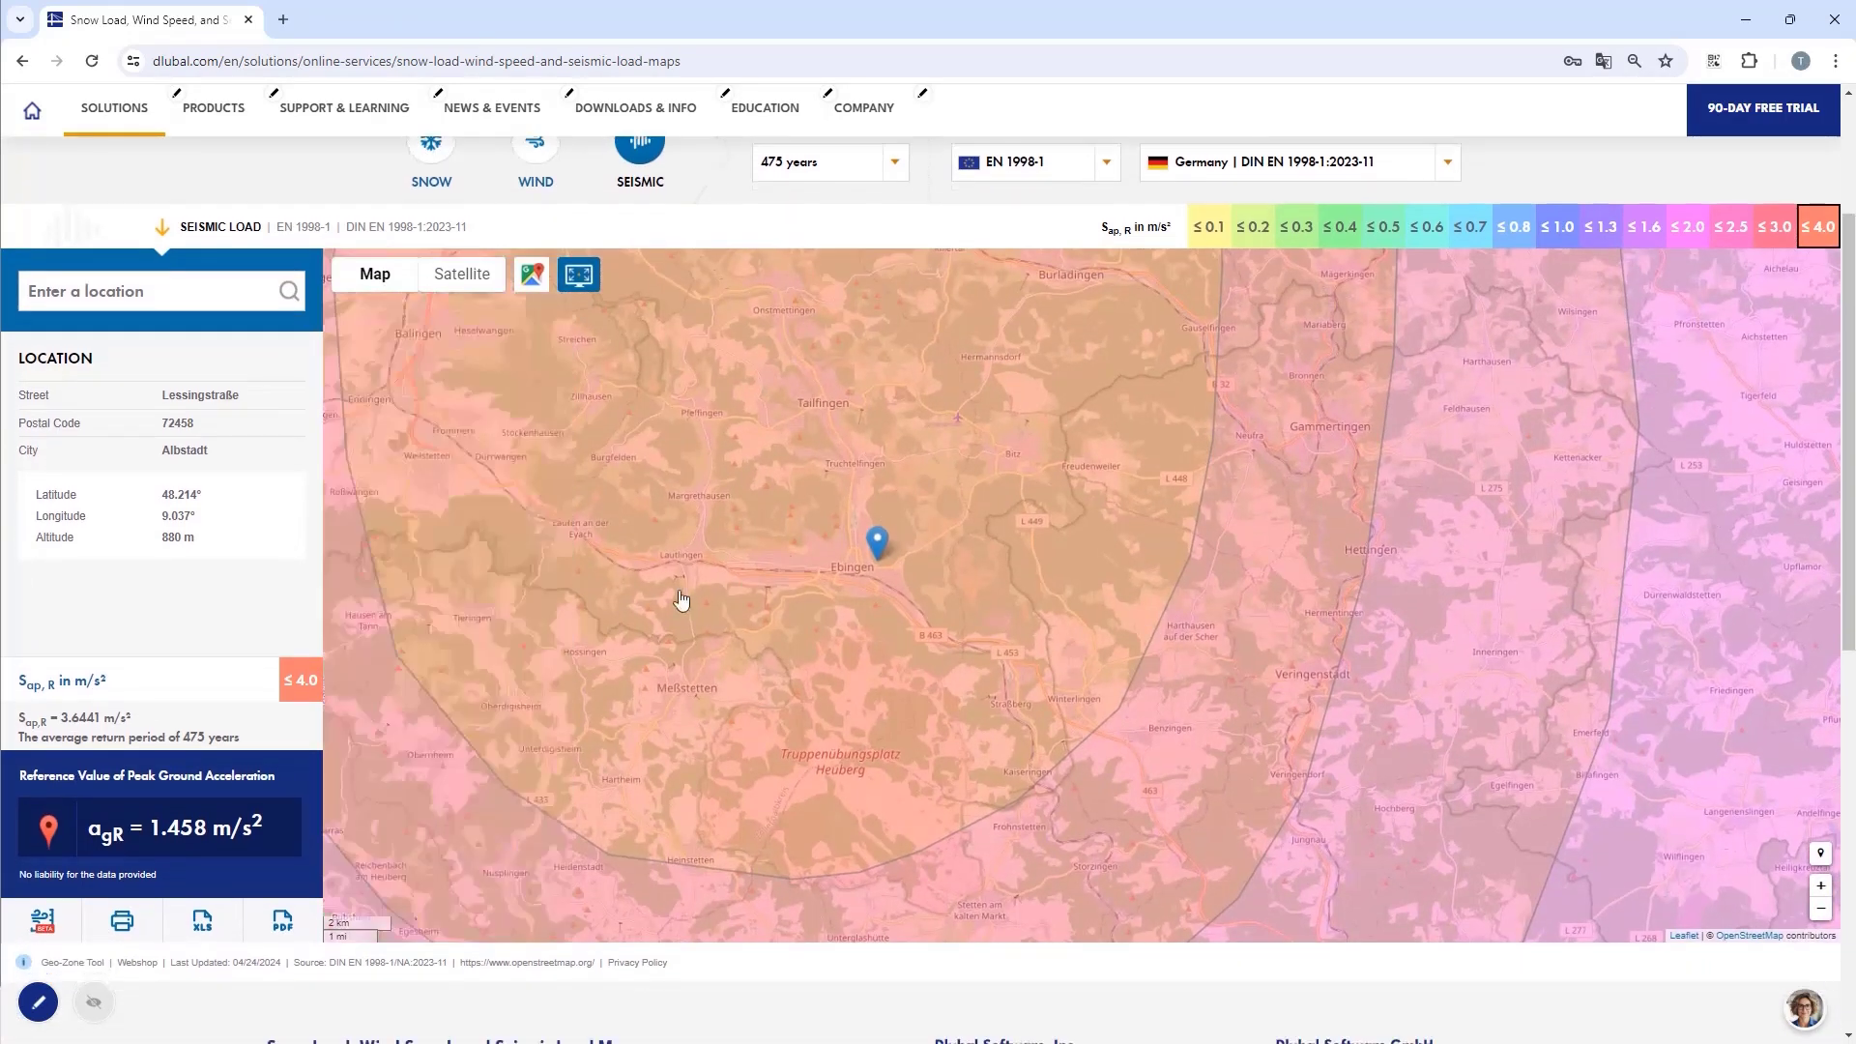
double_click(178, 829)
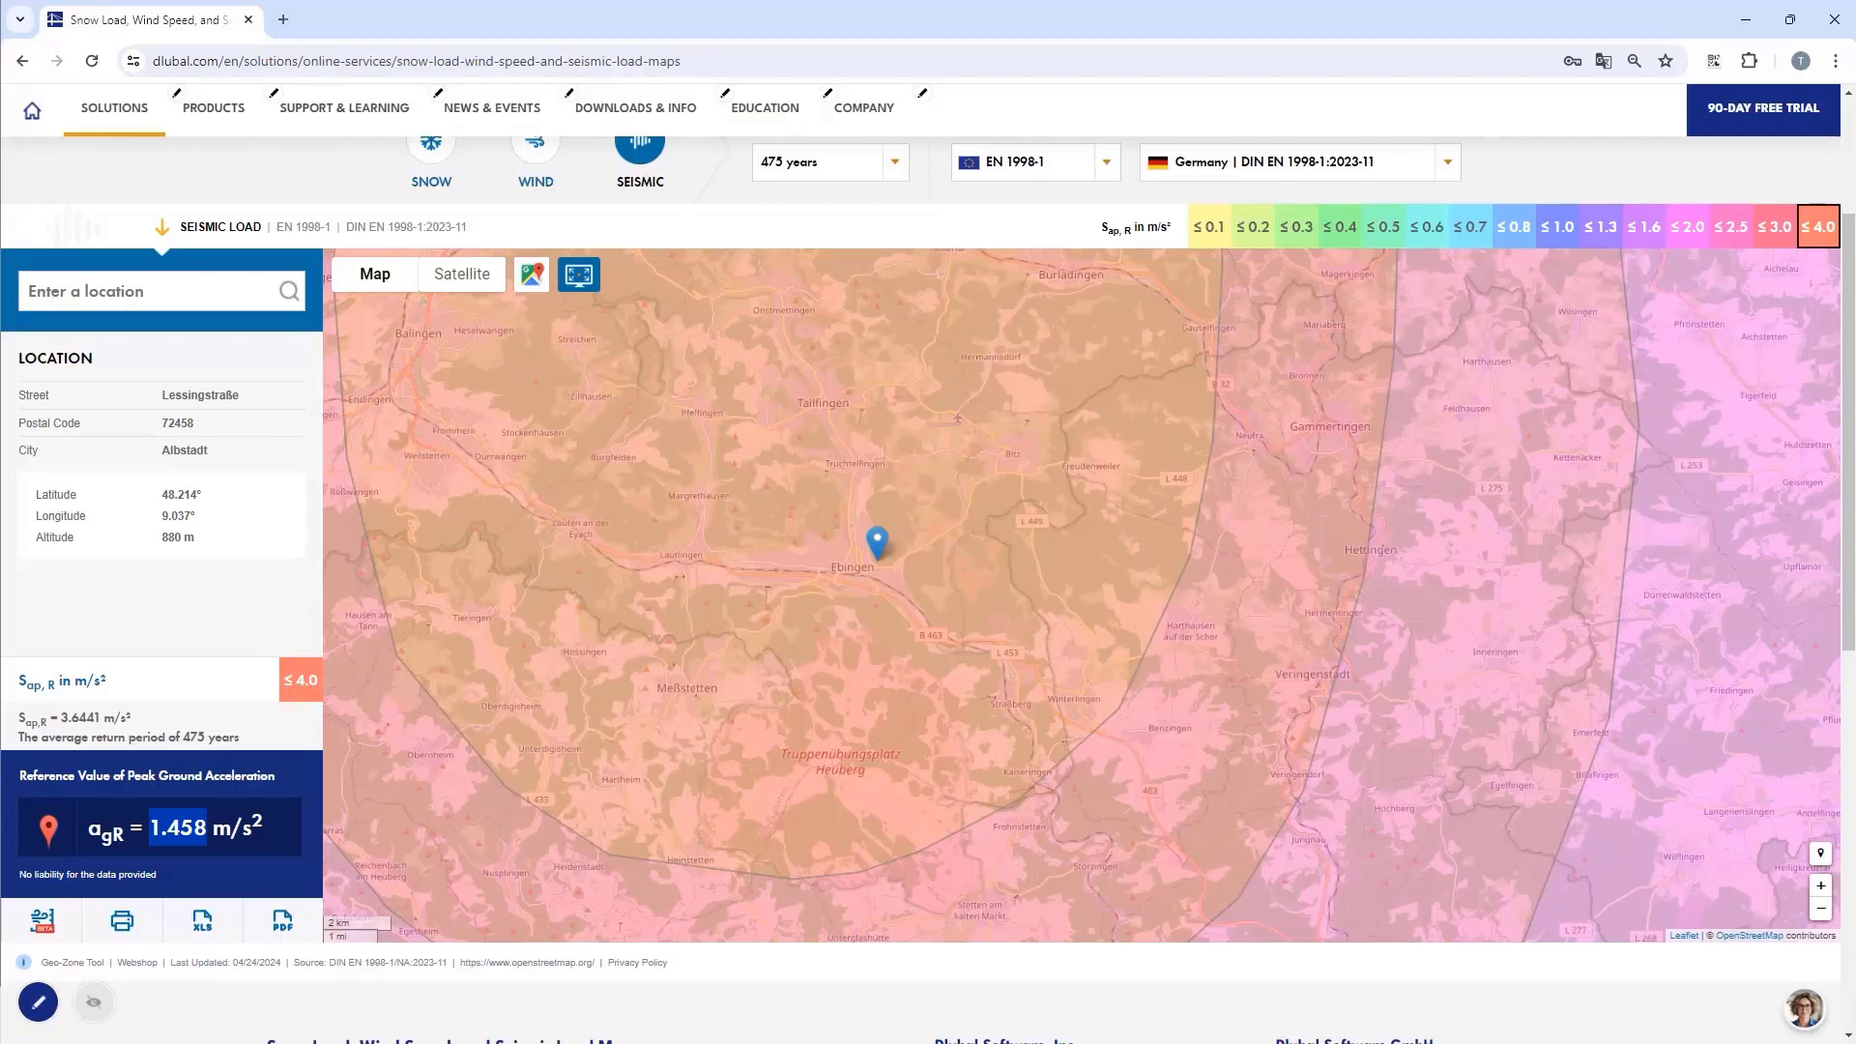
key("alt+Tab")
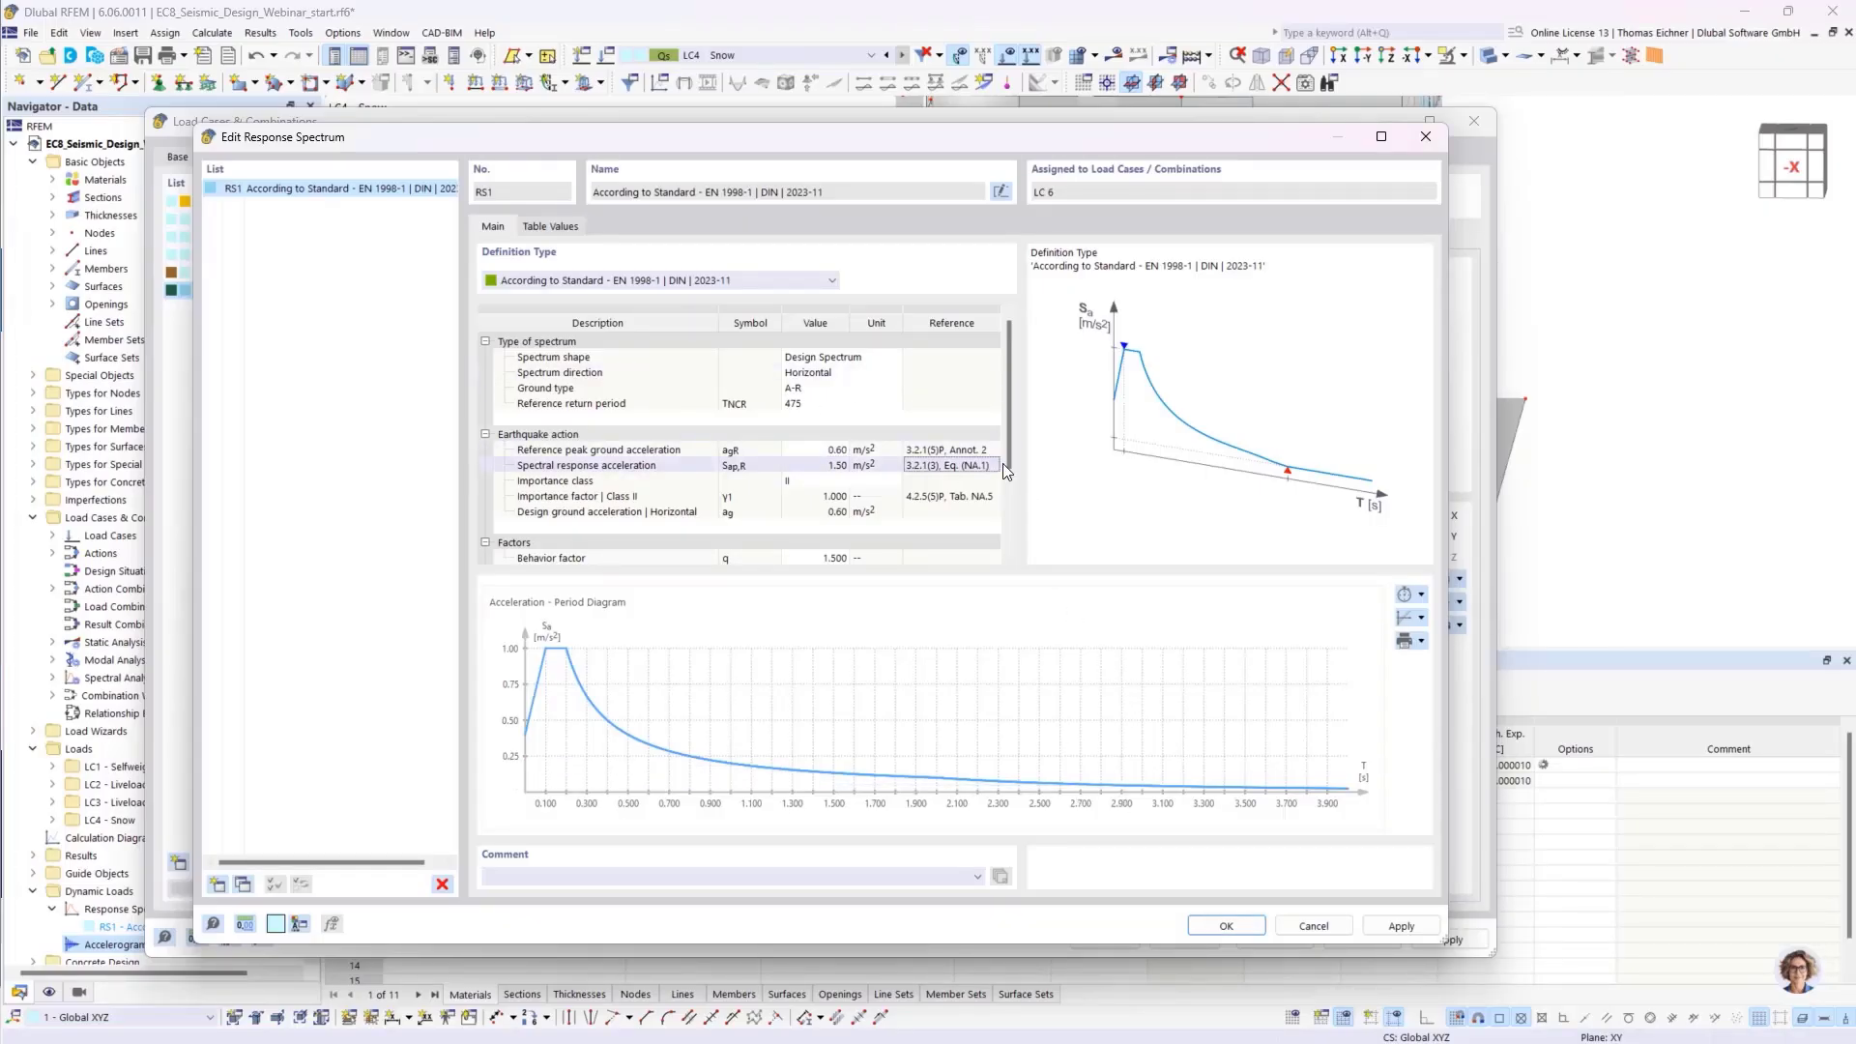
left_click(820, 450)
left_click(820, 450)
left_click(837, 467)
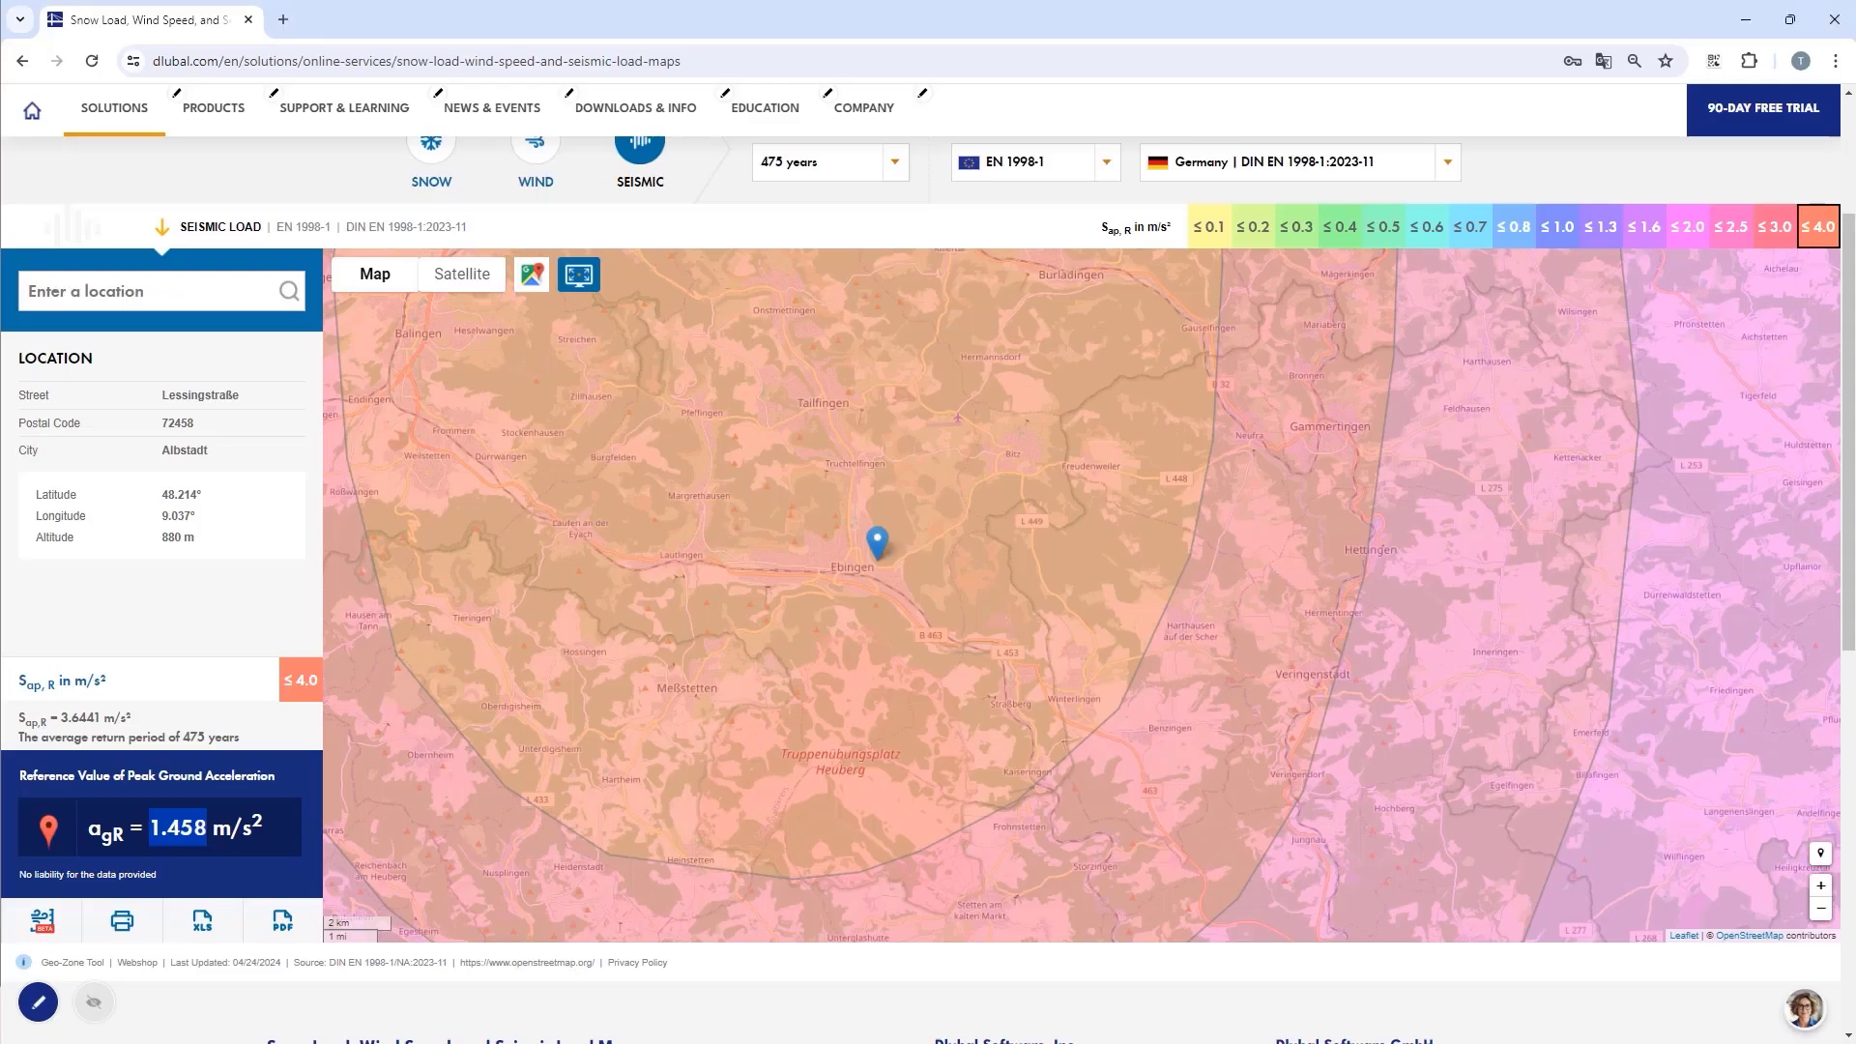
Return to the online load map, change the map type to Subsoil Class and check the subsoil class at the Albstadt site
scroll(642, 277, "up", 3)
left_click(827, 165)
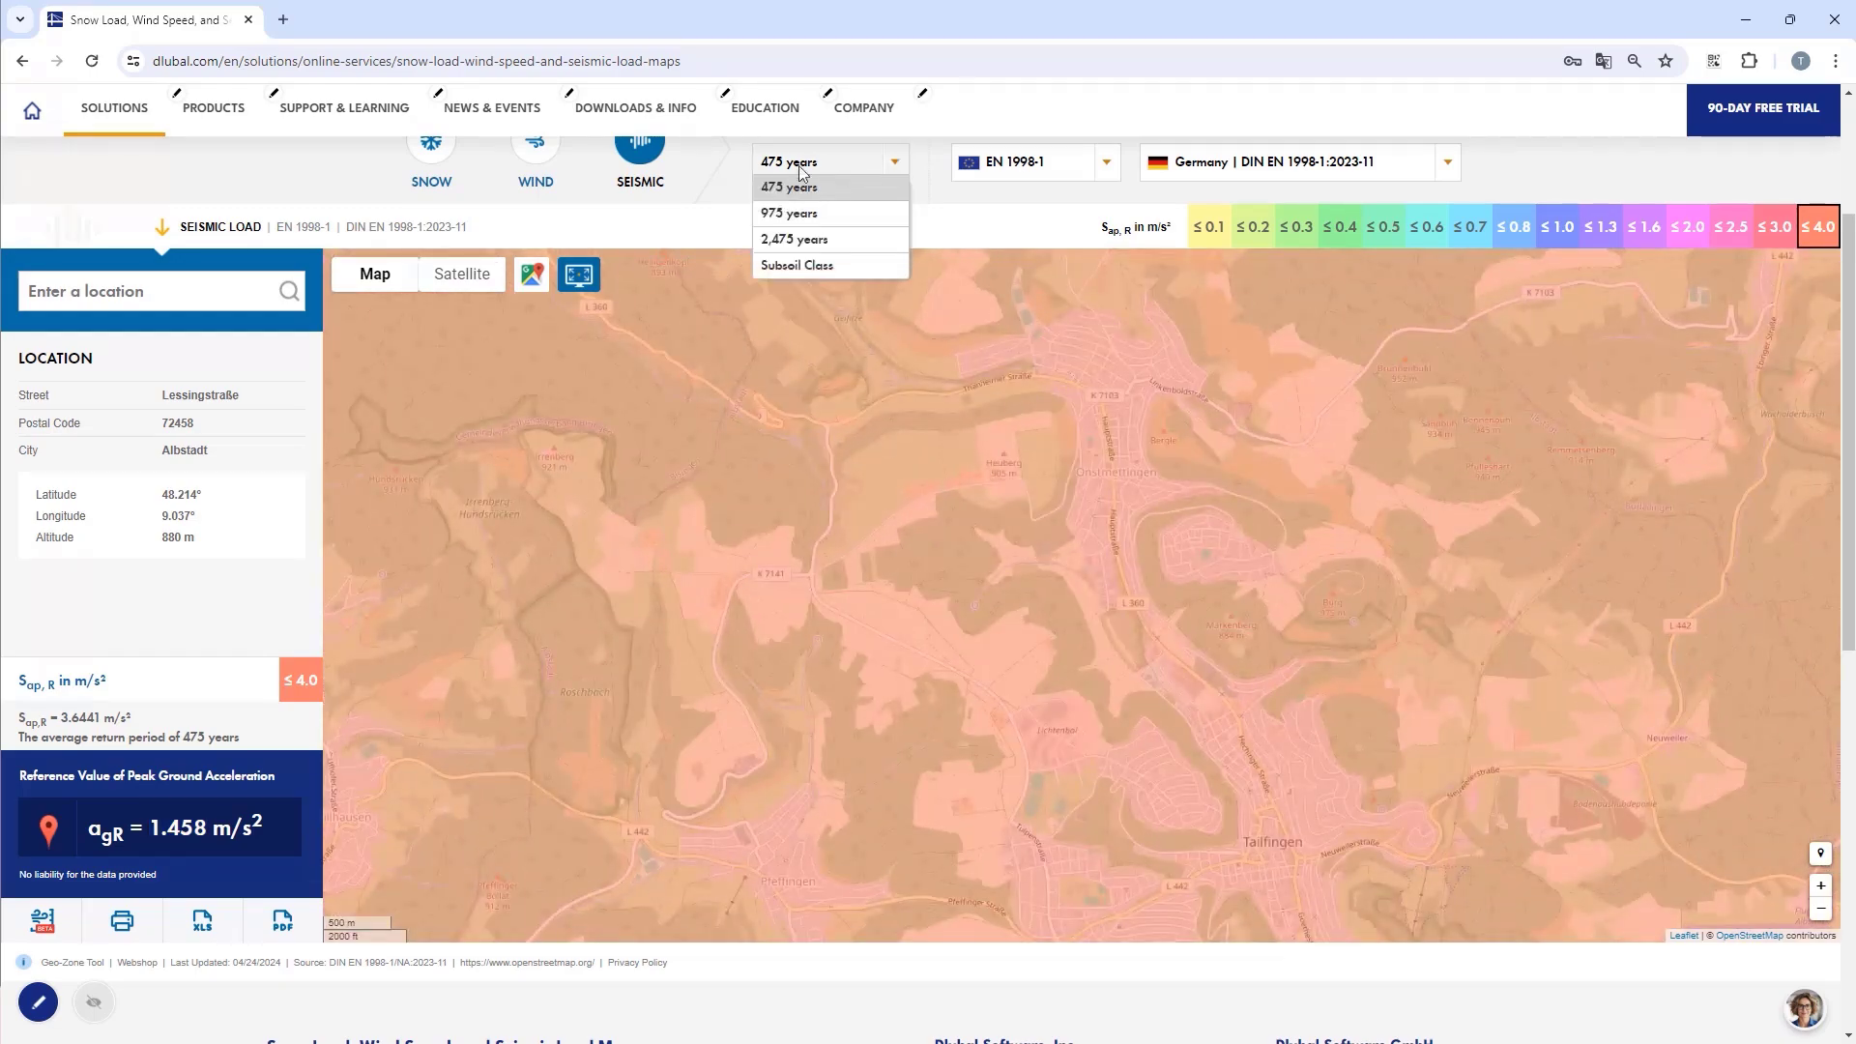
left_click(783, 264)
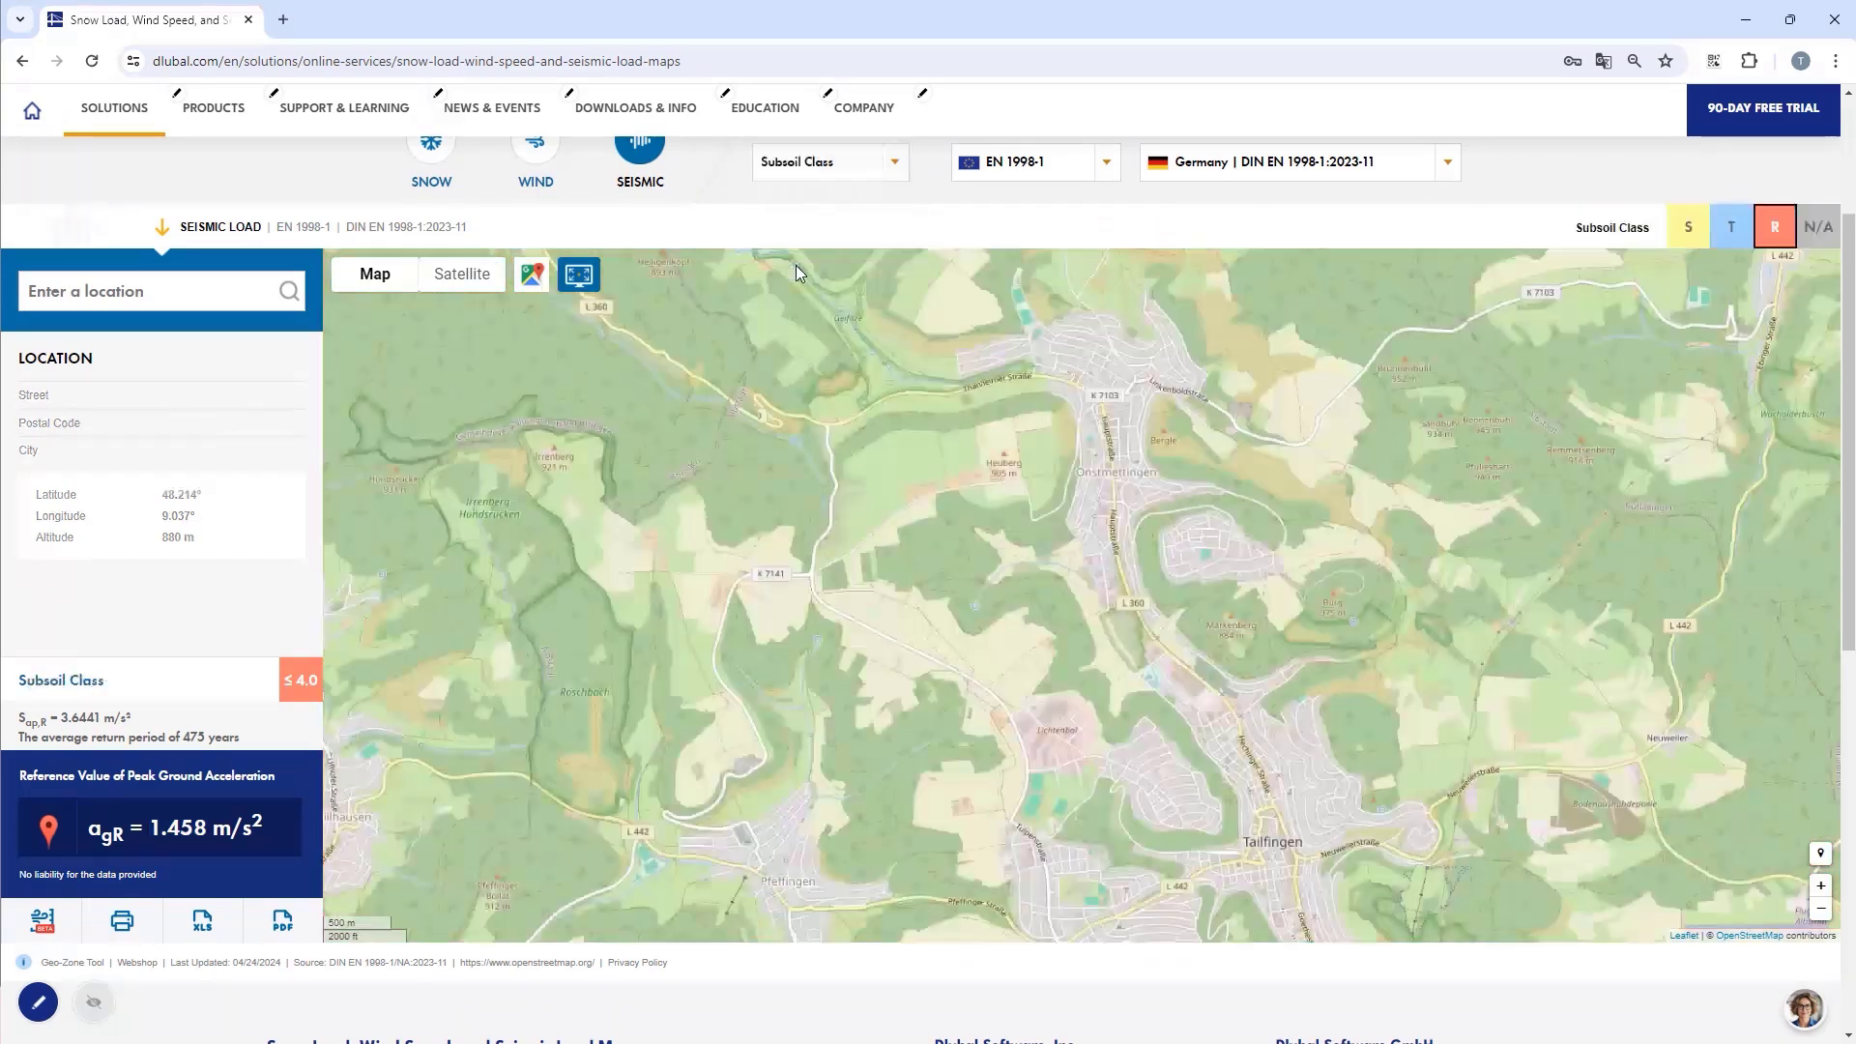
scroll(754, 464, "down", 1)
left_click_drag(747, 556, 692, 402)
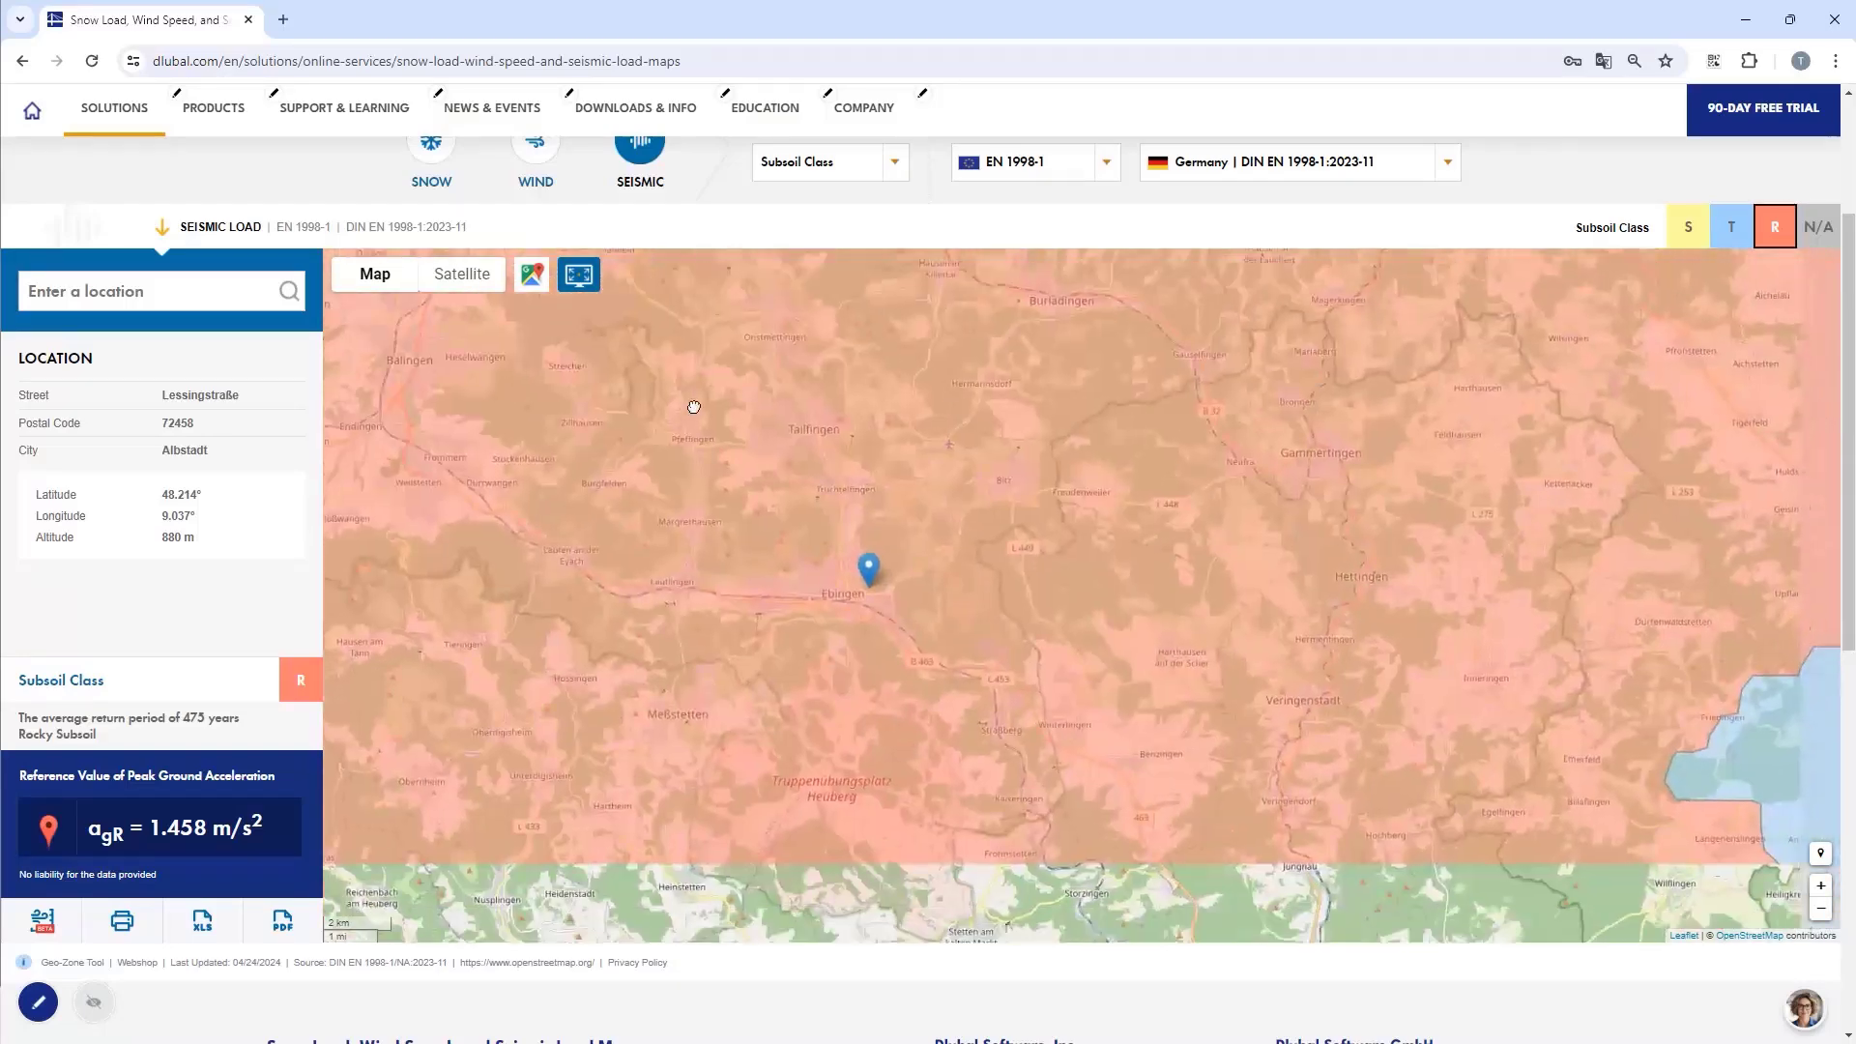
left_click_drag(703, 502, 712, 473)
scroll(715, 485, "down", 1)
scroll(715, 485, "down", 2)
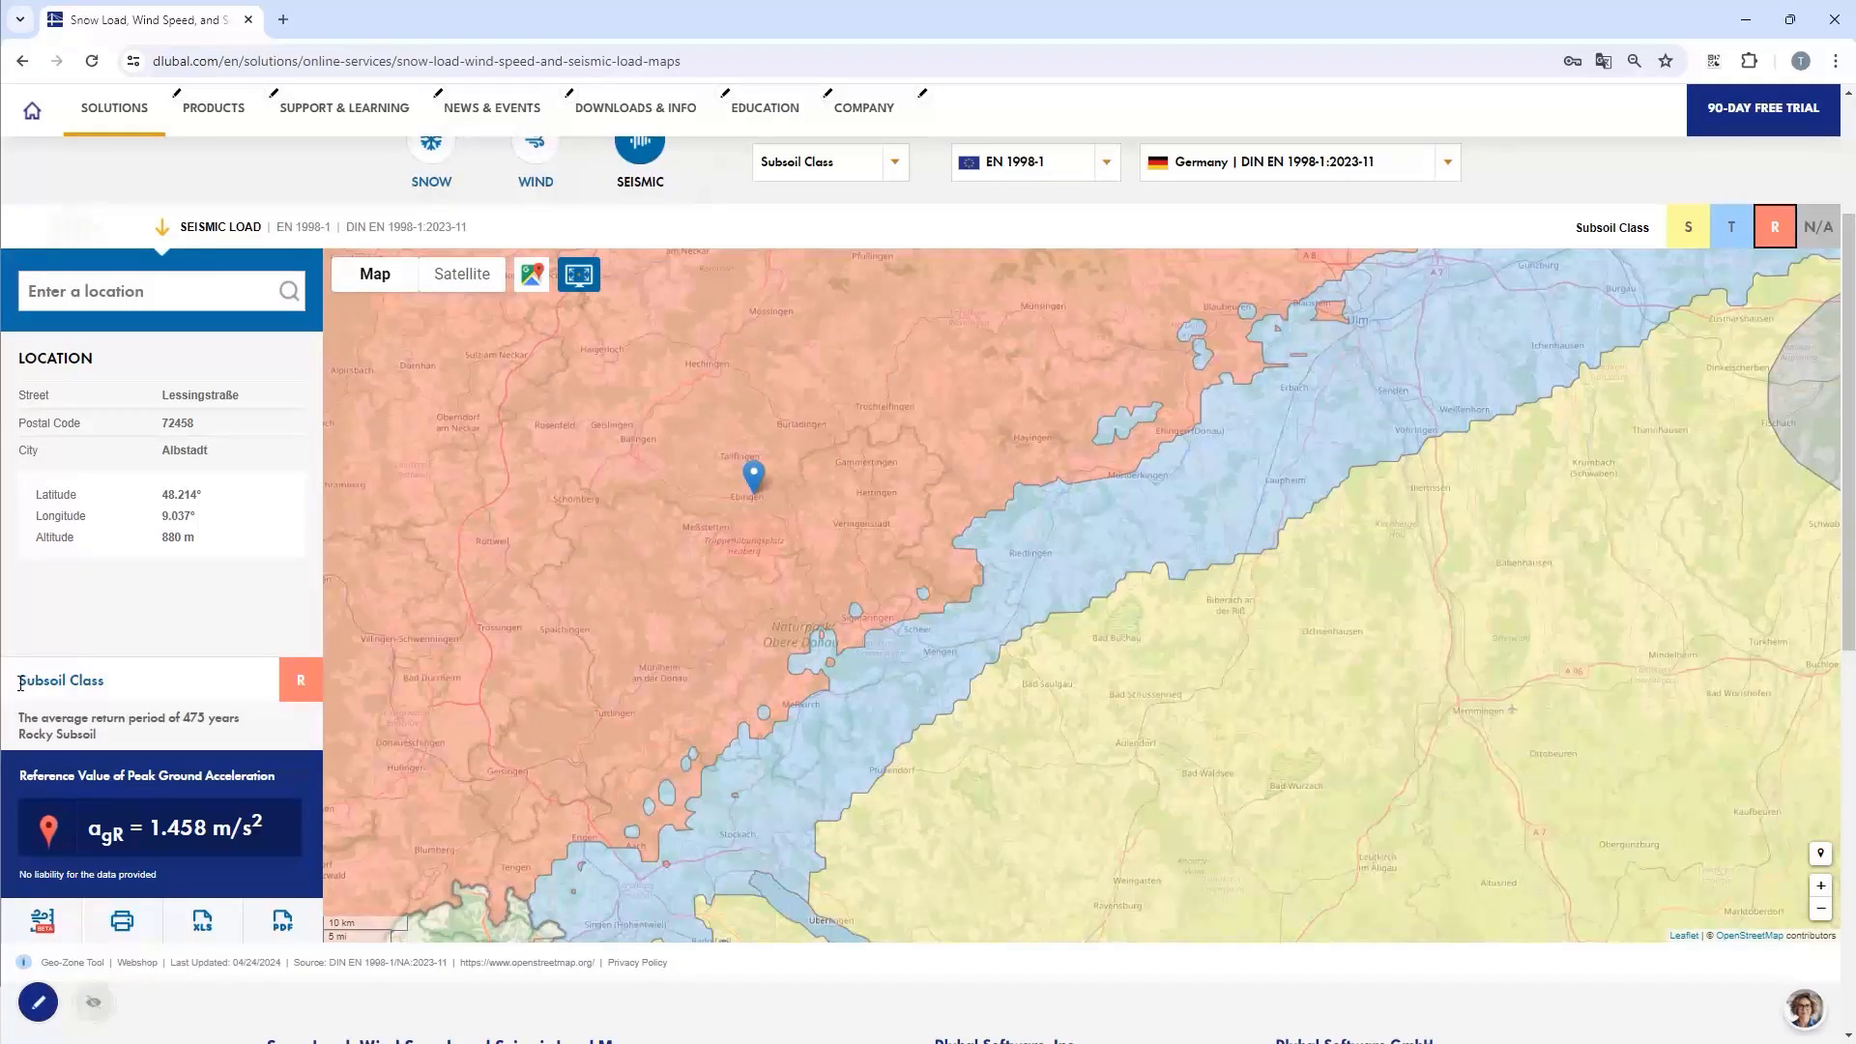
left_click_drag(20, 685, 121, 695)
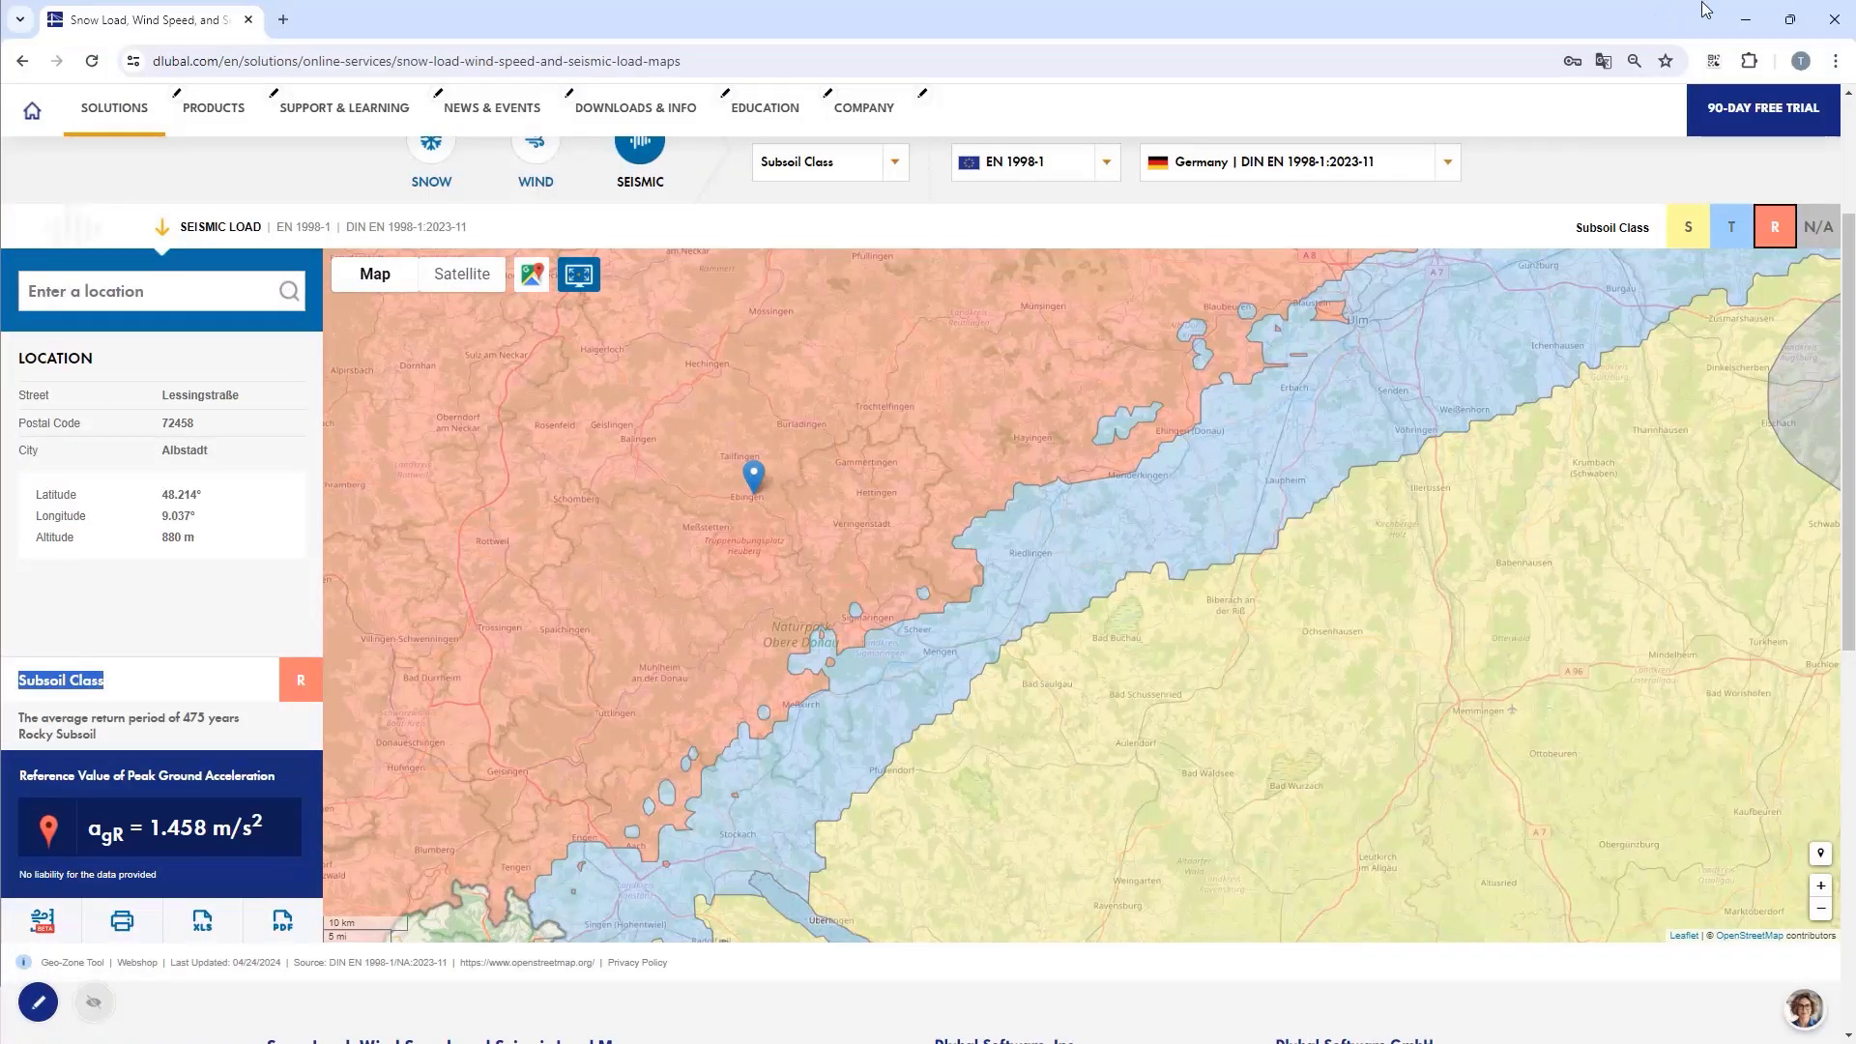
Switch back to RFEM and review the available ground types of the response spectrum, keeping A-R
left_click(1746, 19)
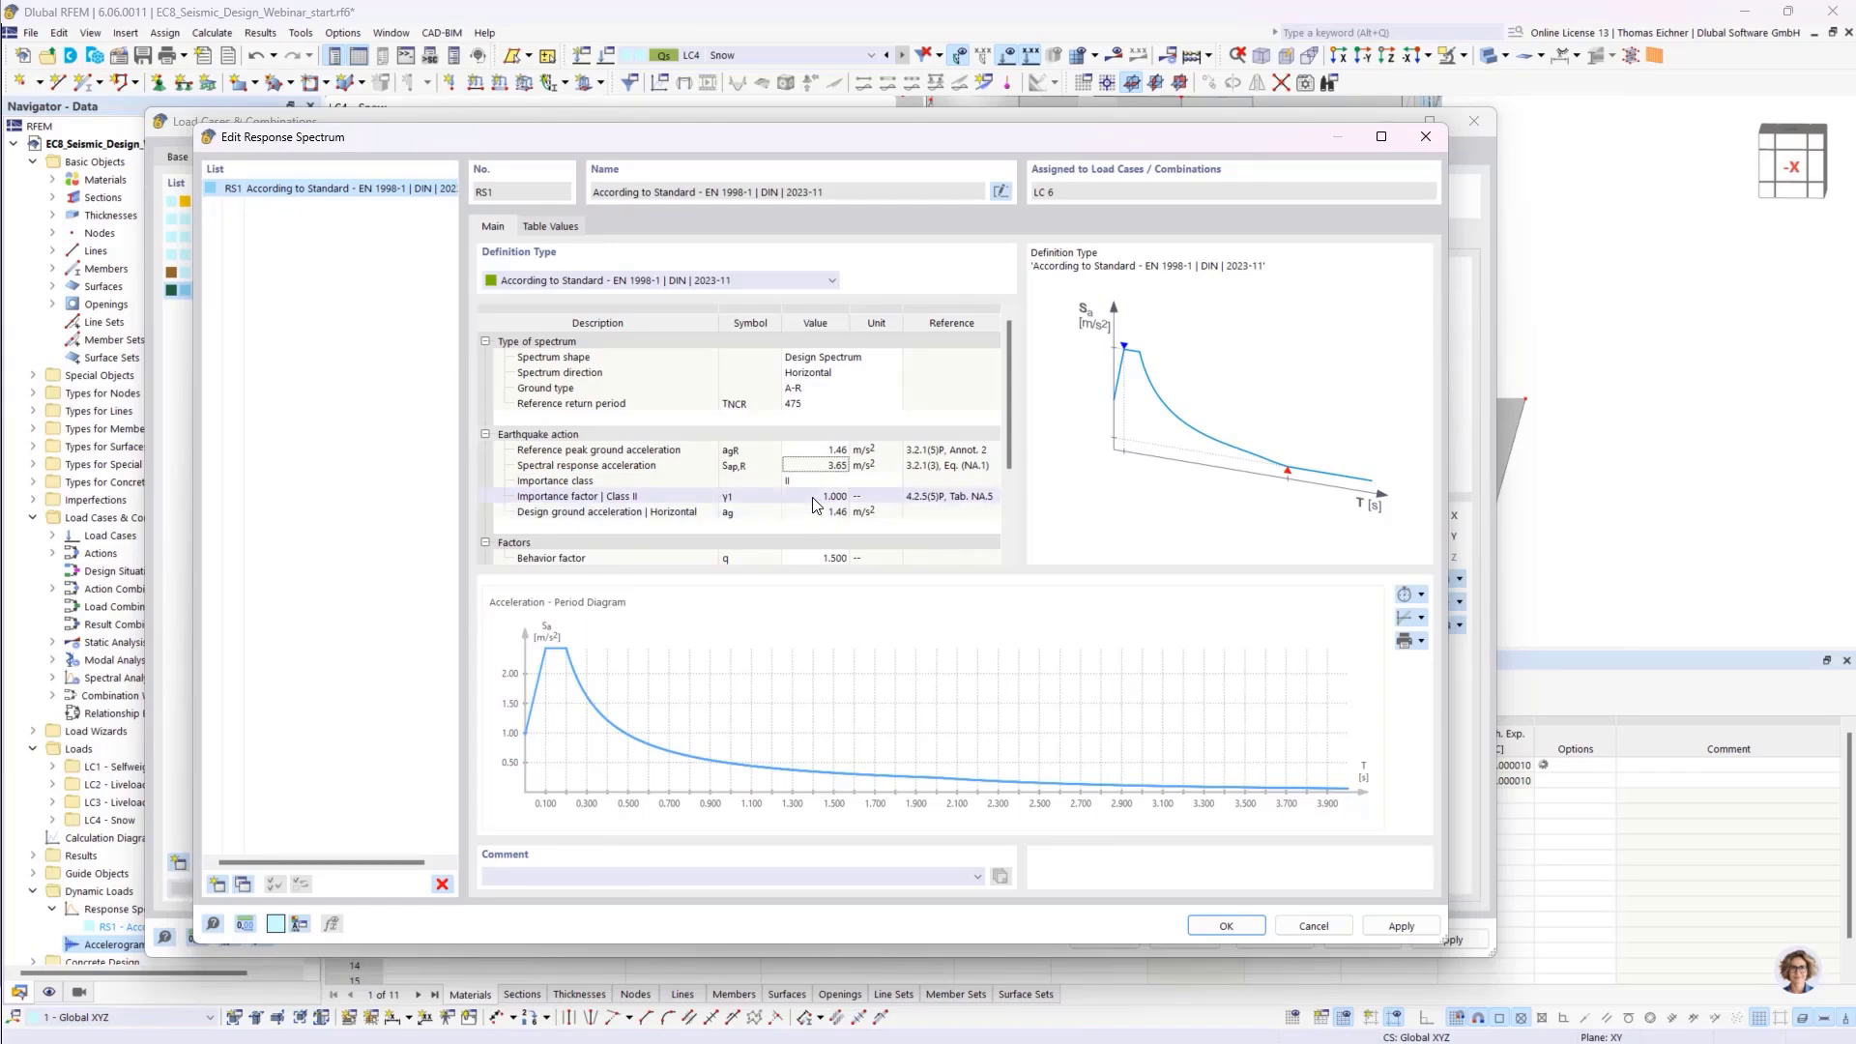
left_click(836, 392)
left_click(837, 390)
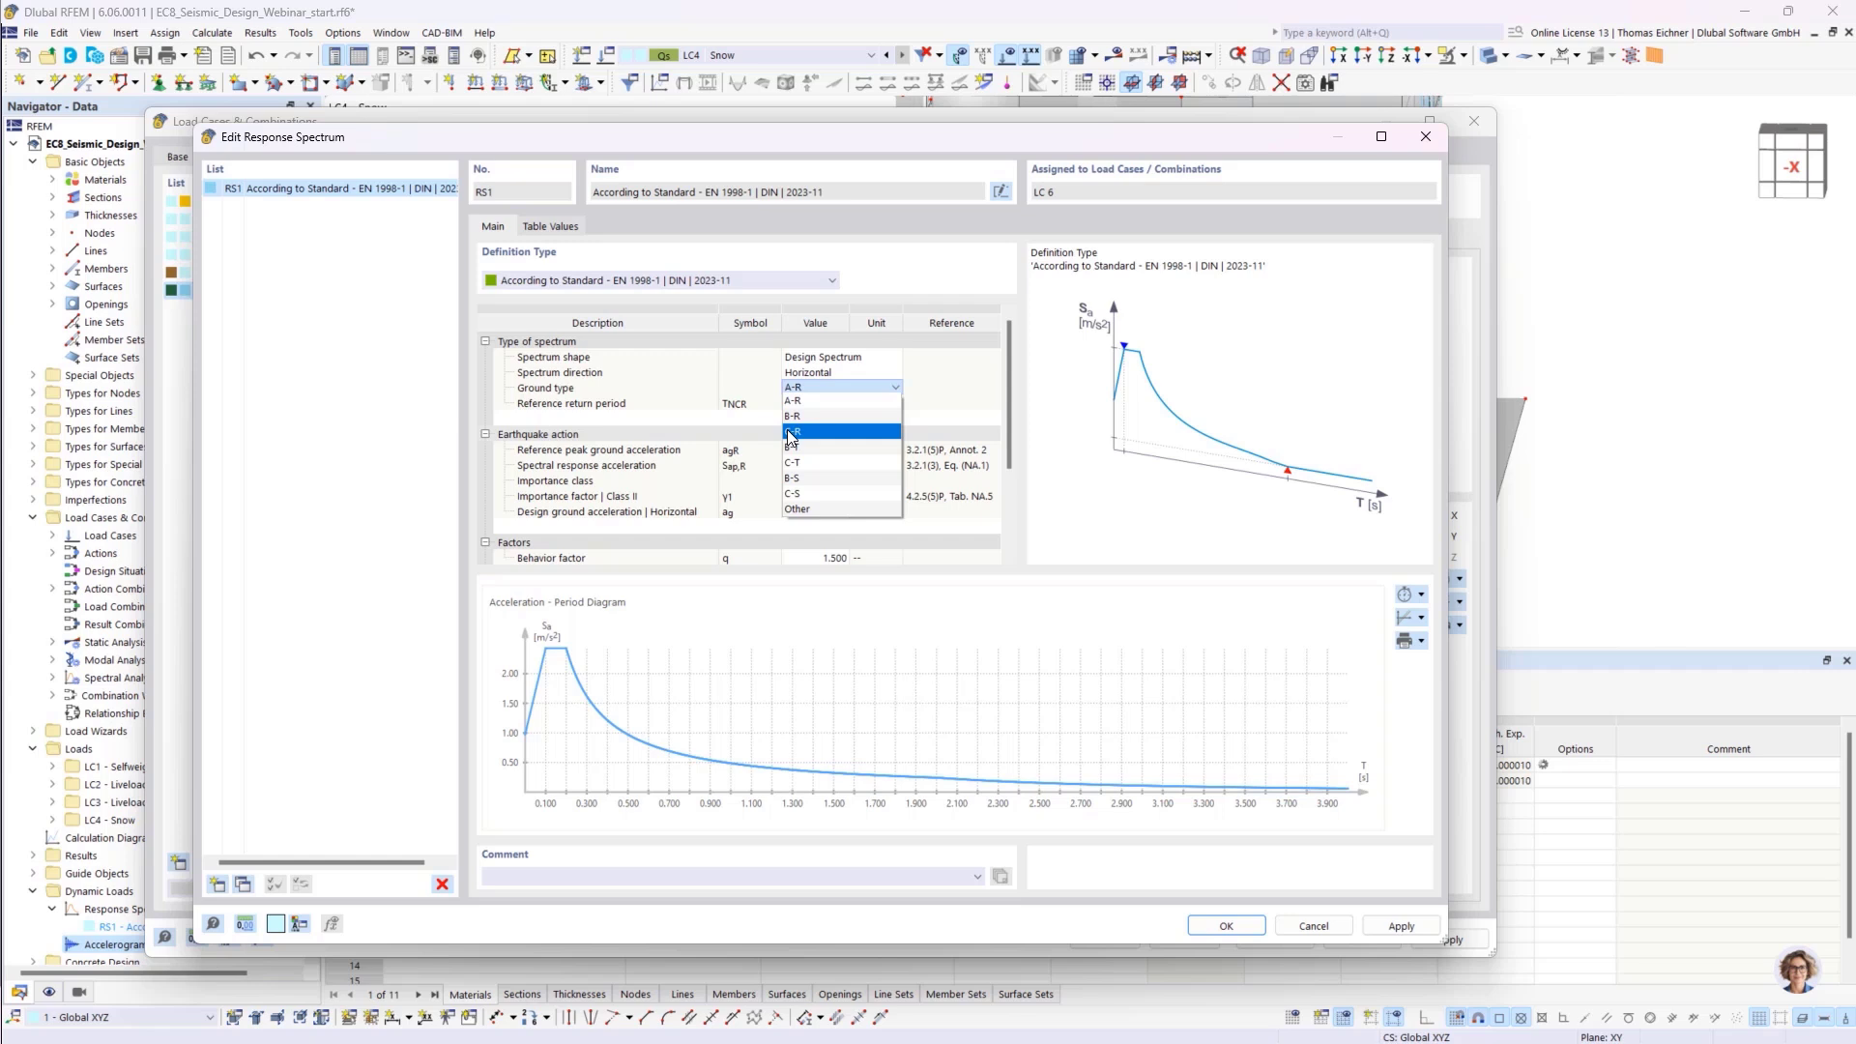
left_click(806, 421)
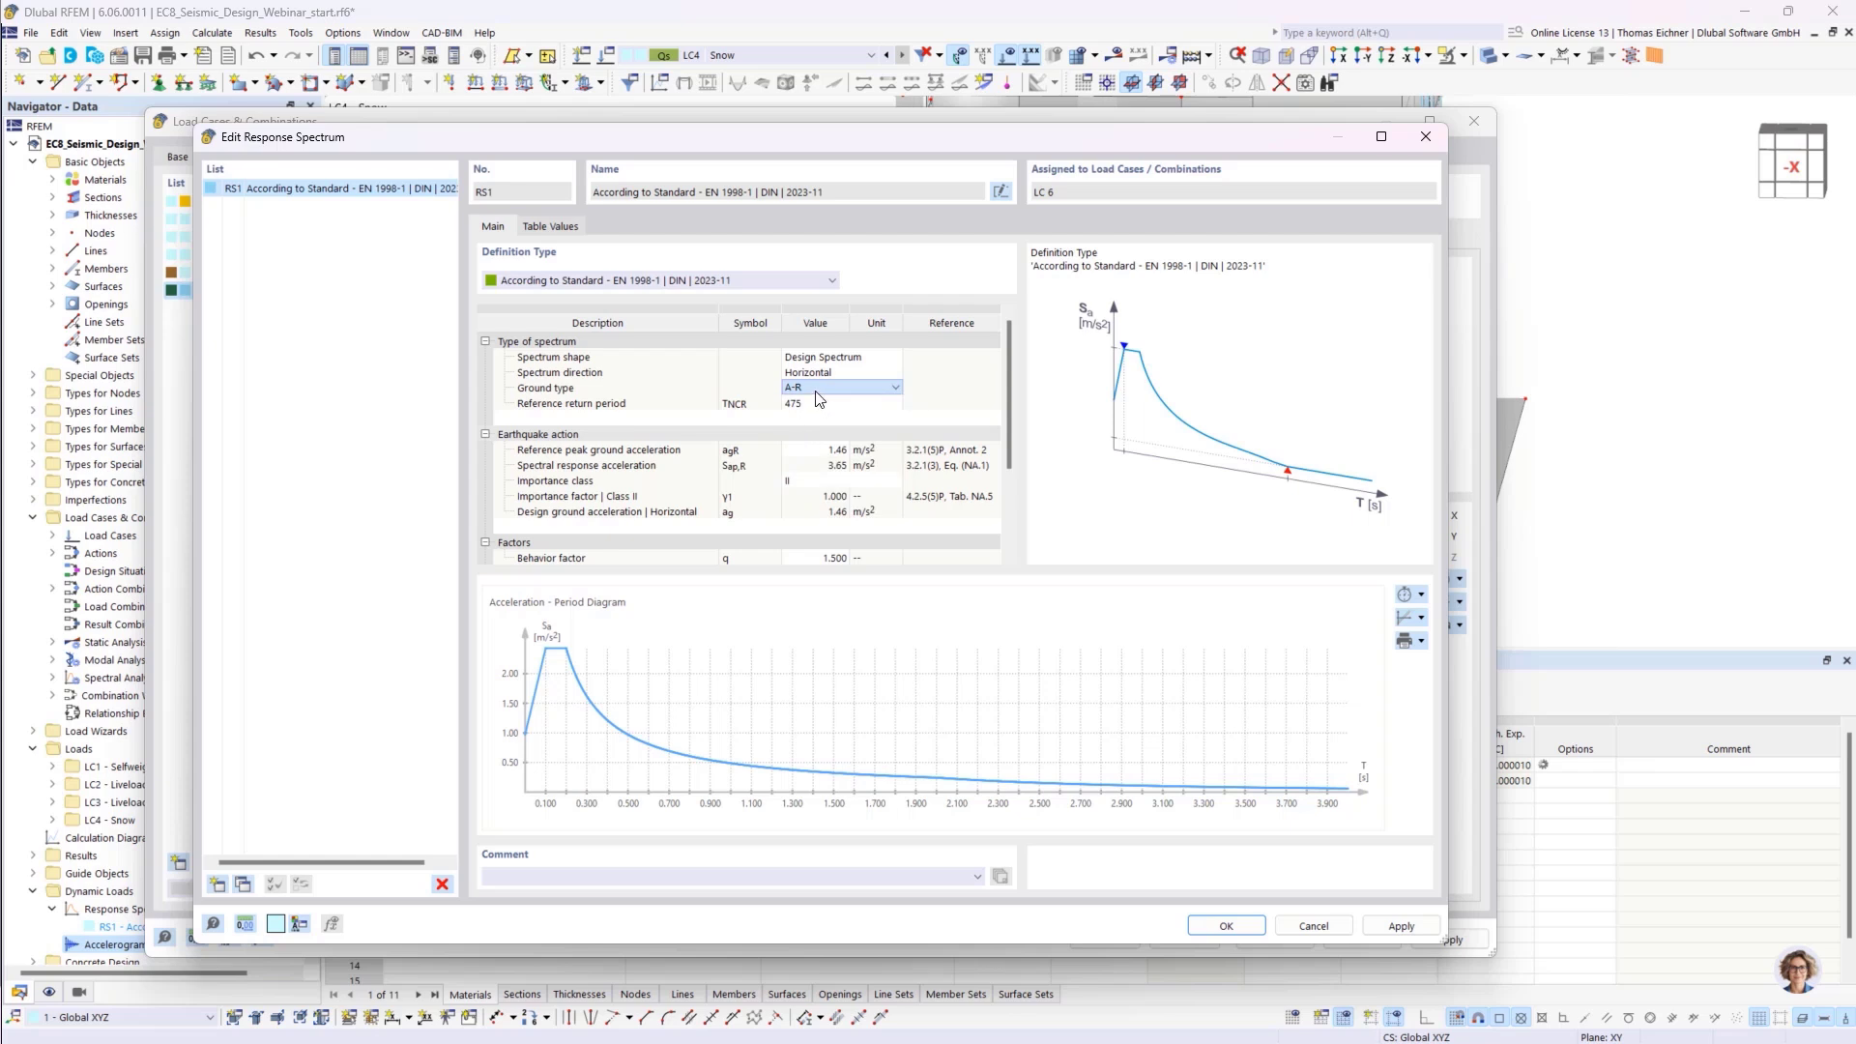
Set the response spectrum's ground type to B-R, check the ground type parameters and confirm the spectrum
scroll(778, 511, "down", 3)
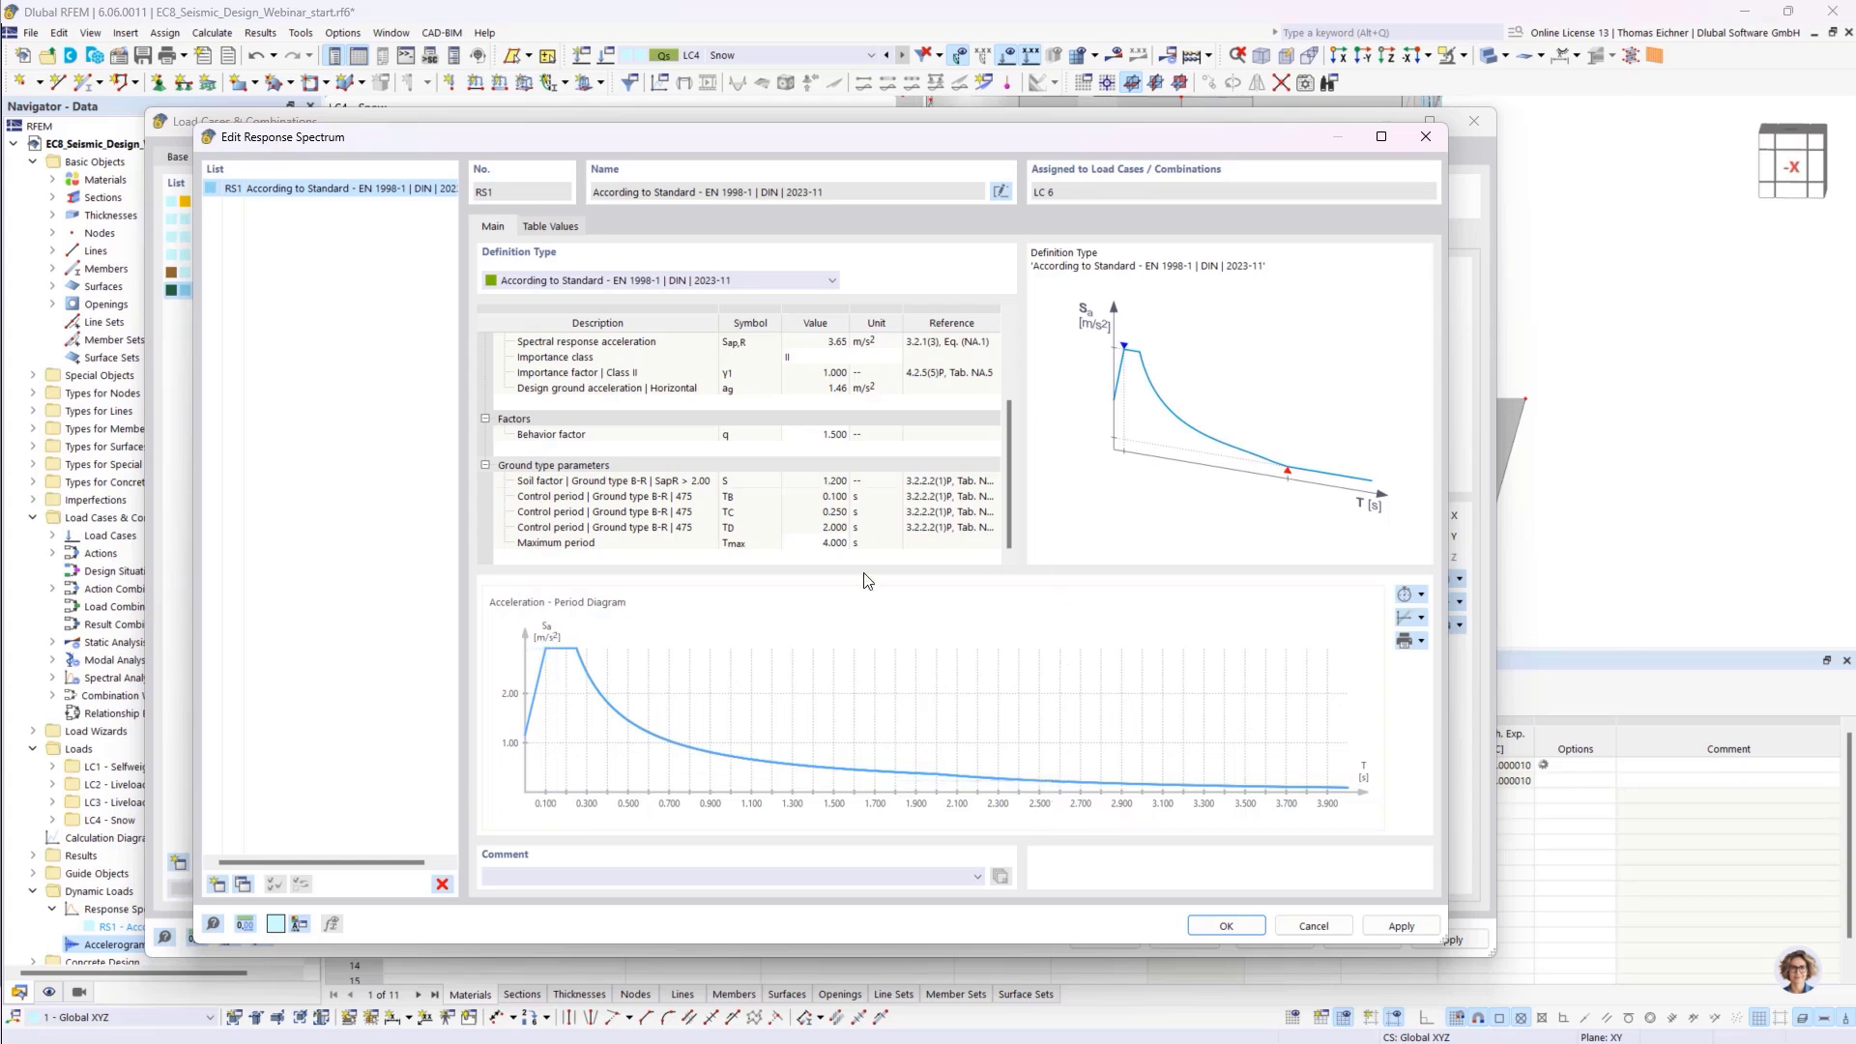
scroll(867, 556, "up", 2)
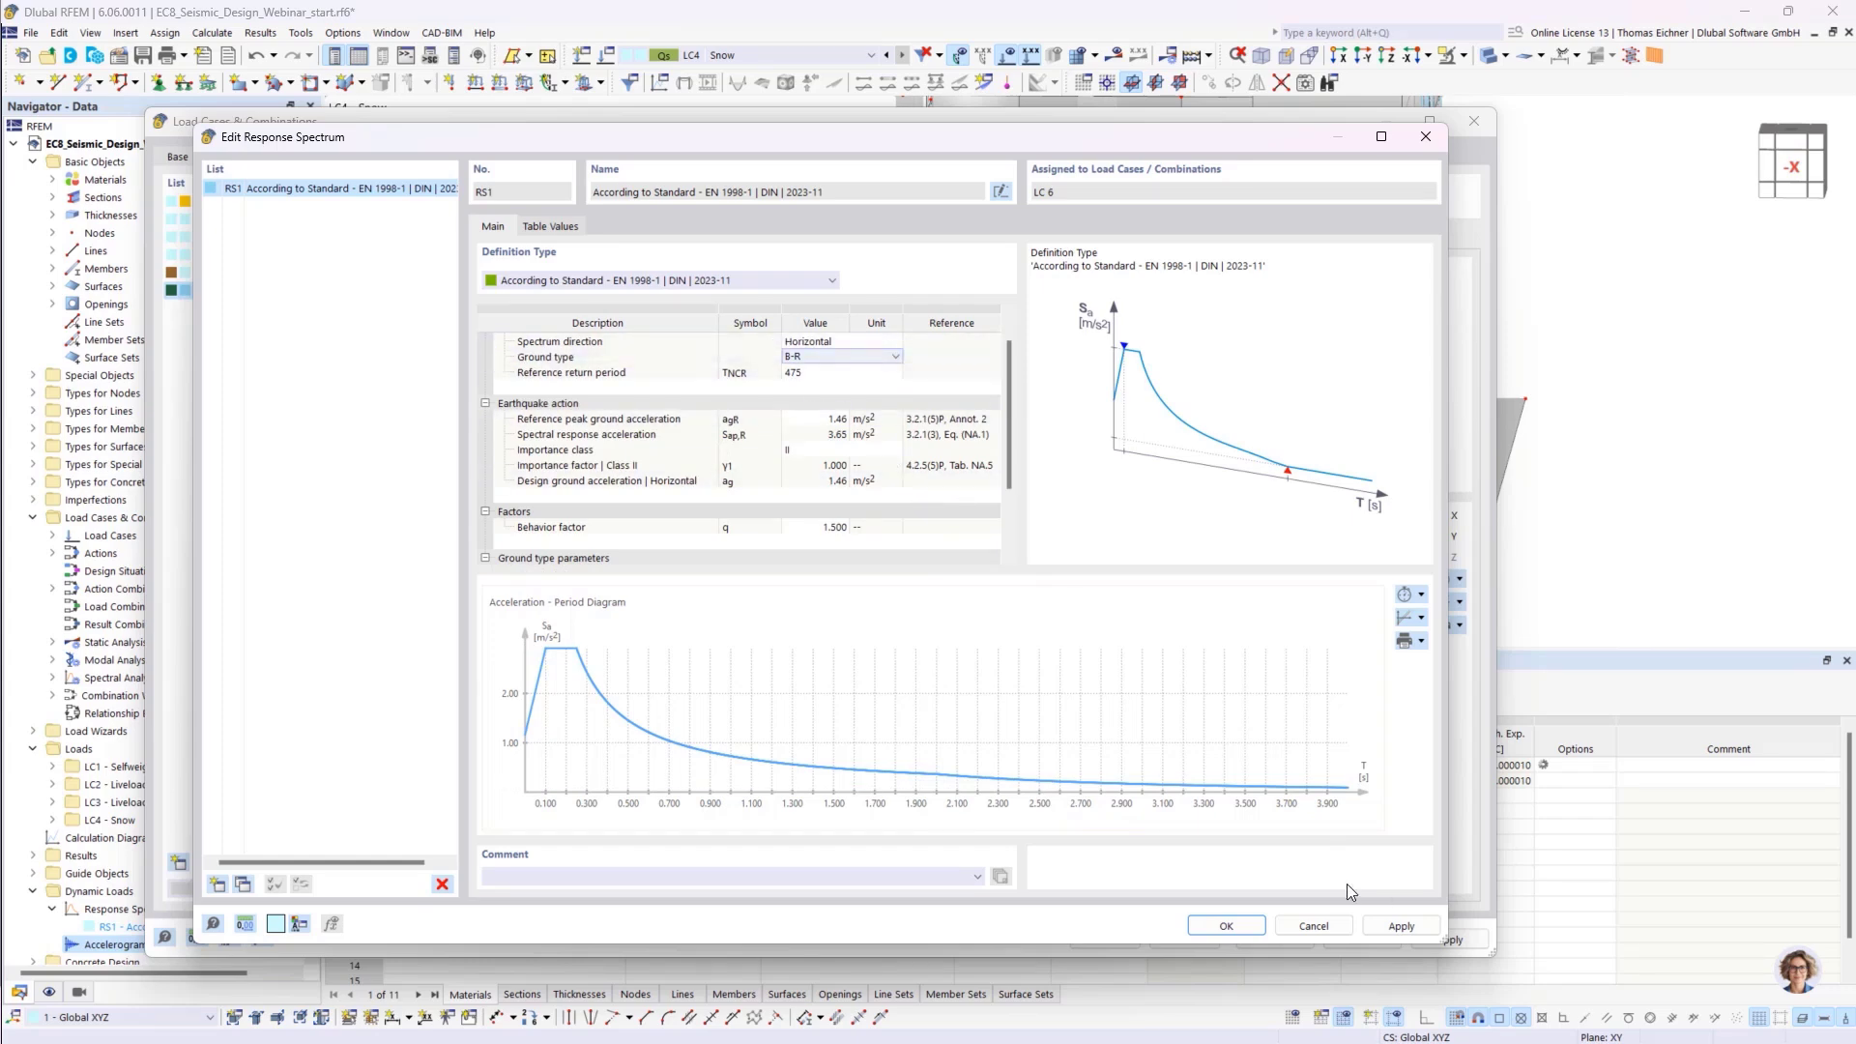
left_click(1232, 930)
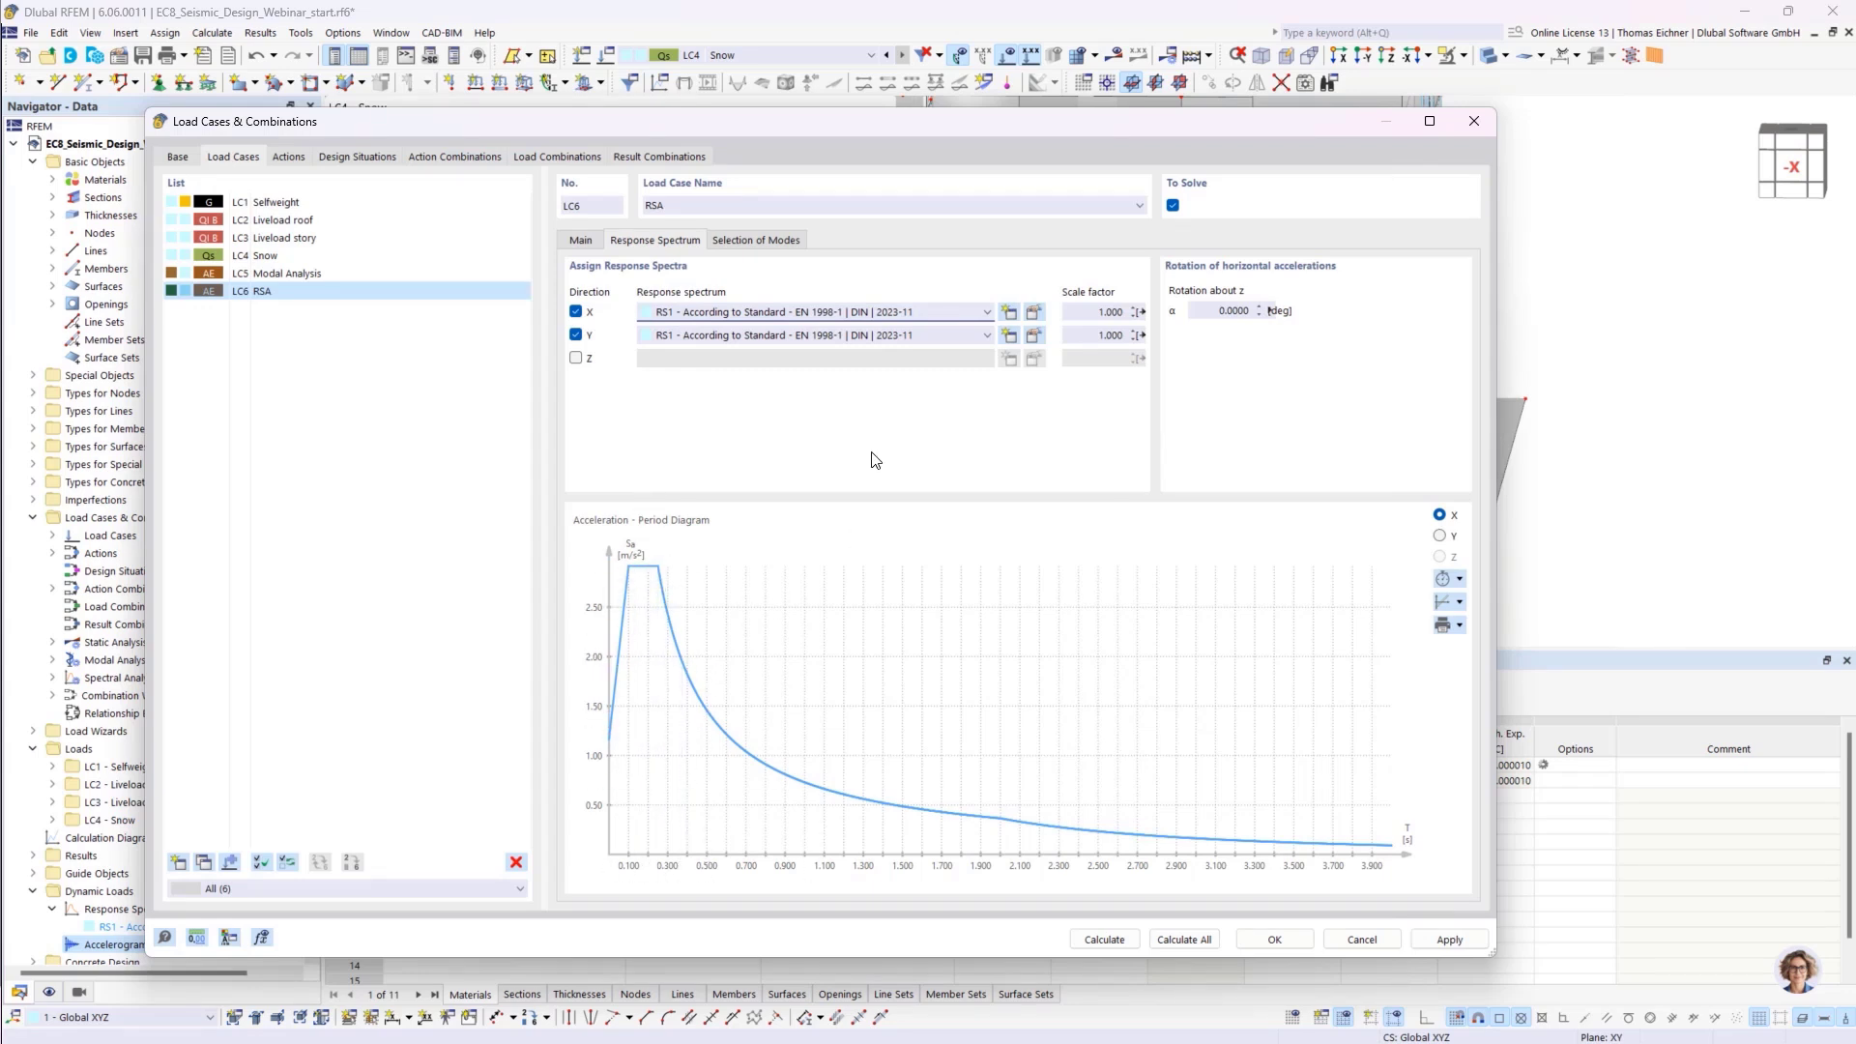
Check the response spectrum scale factors and the mode selection of load case LC6 RSA
left_click(1097, 312)
left_click(1083, 311)
left_click(732, 242)
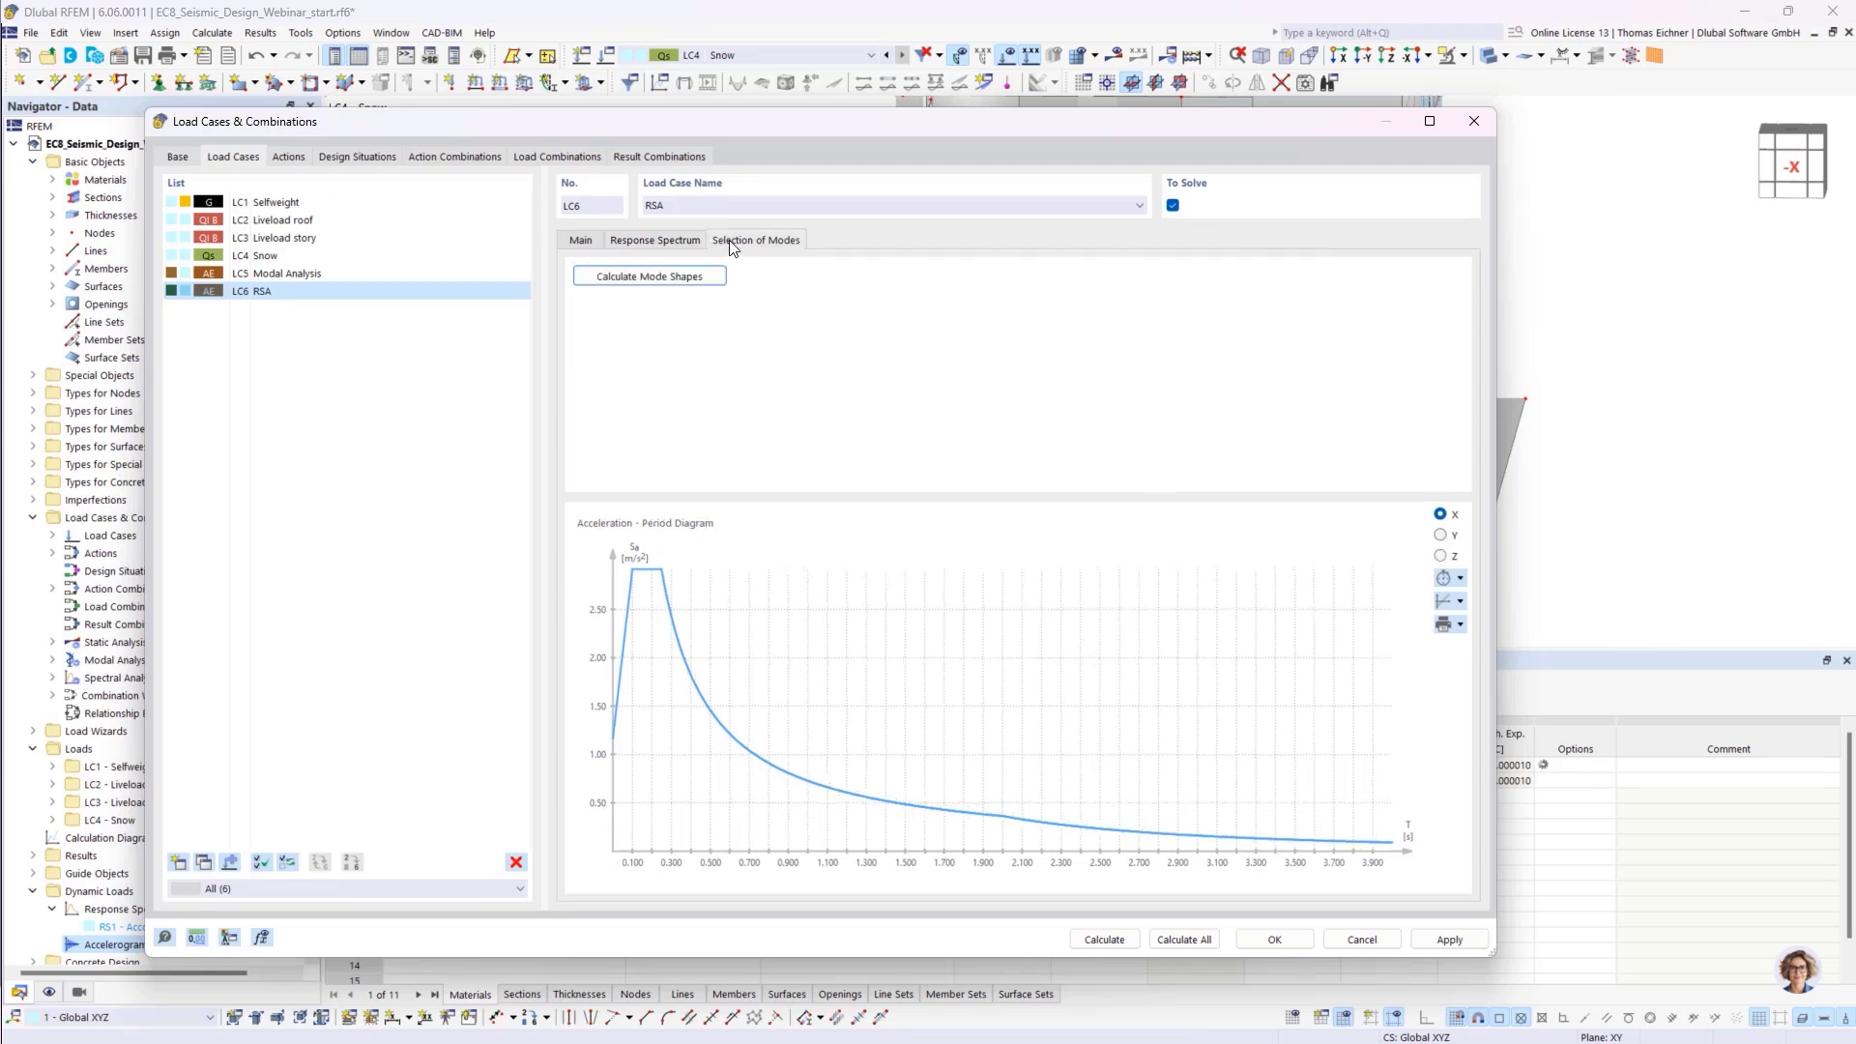
left_click_drag(723, 142, 818, 128)
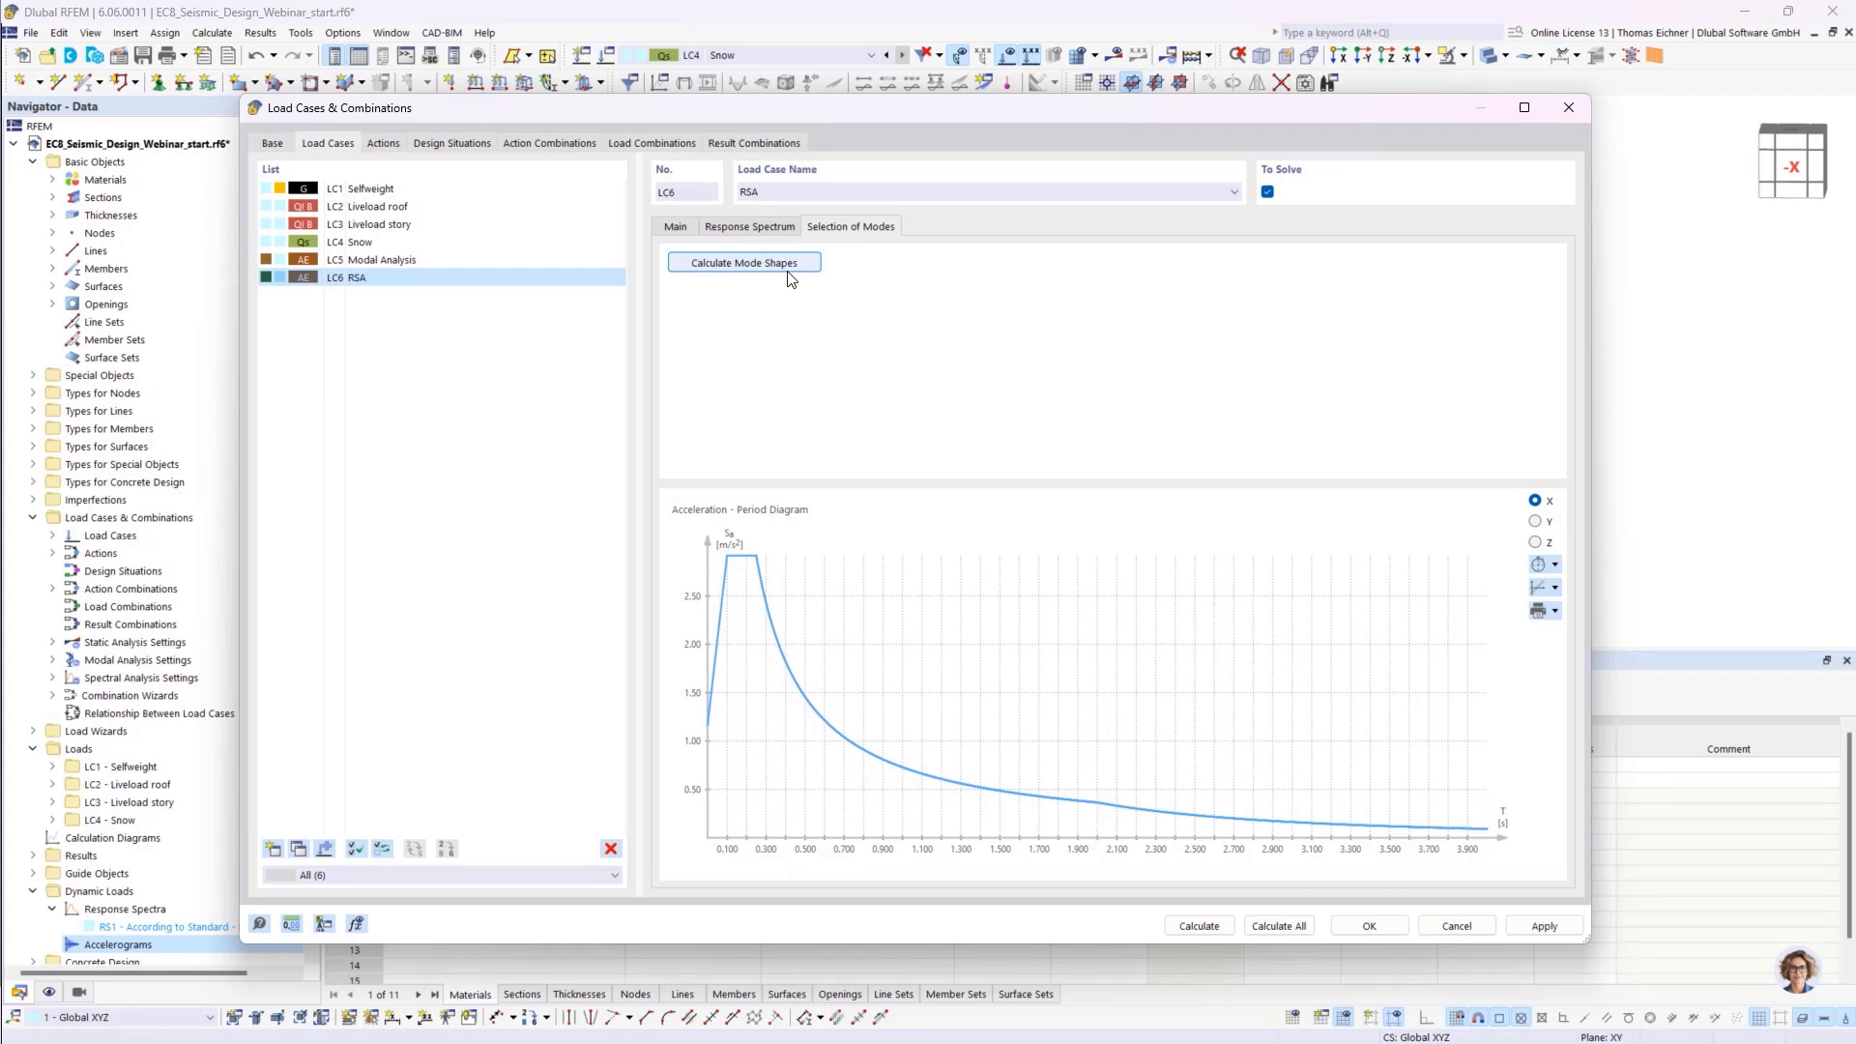
Calculate all load cases, accepting deletion of the mesh and skipping the Concrete Design plausibility check for all objects
left_click(1294, 931)
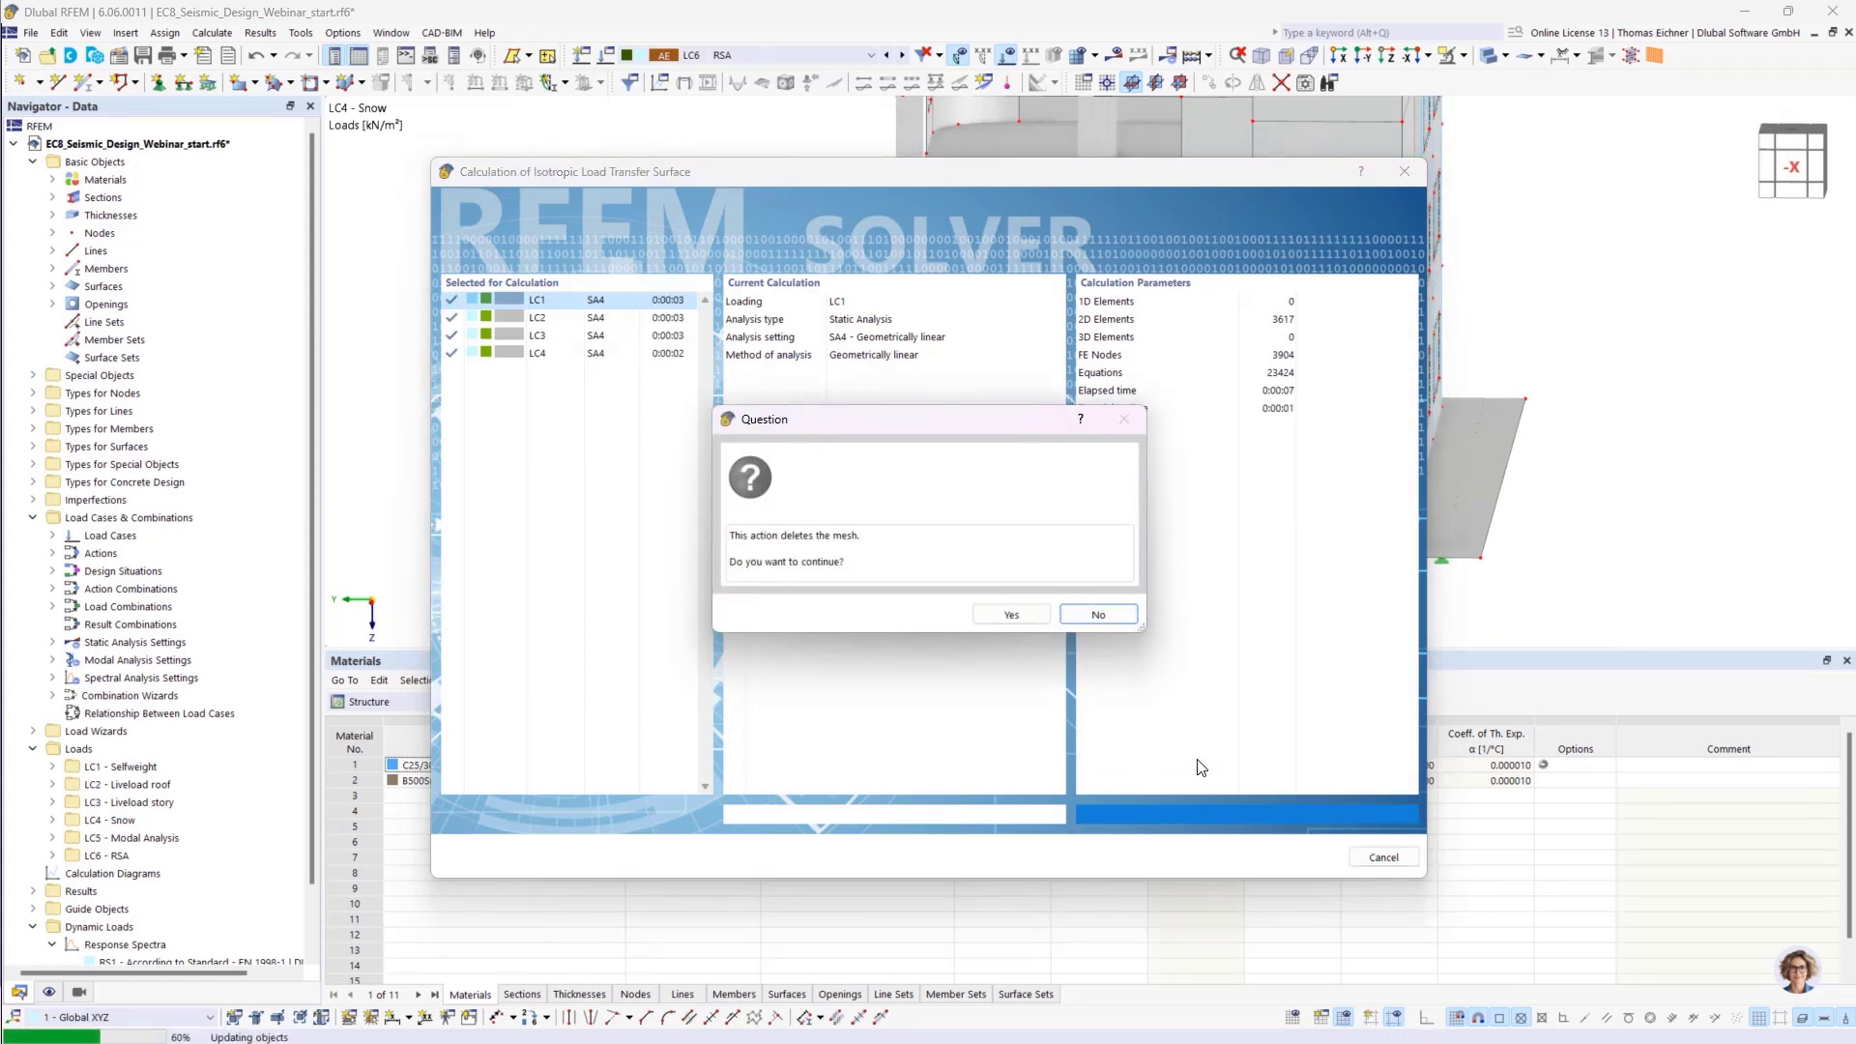
left_click(1009, 615)
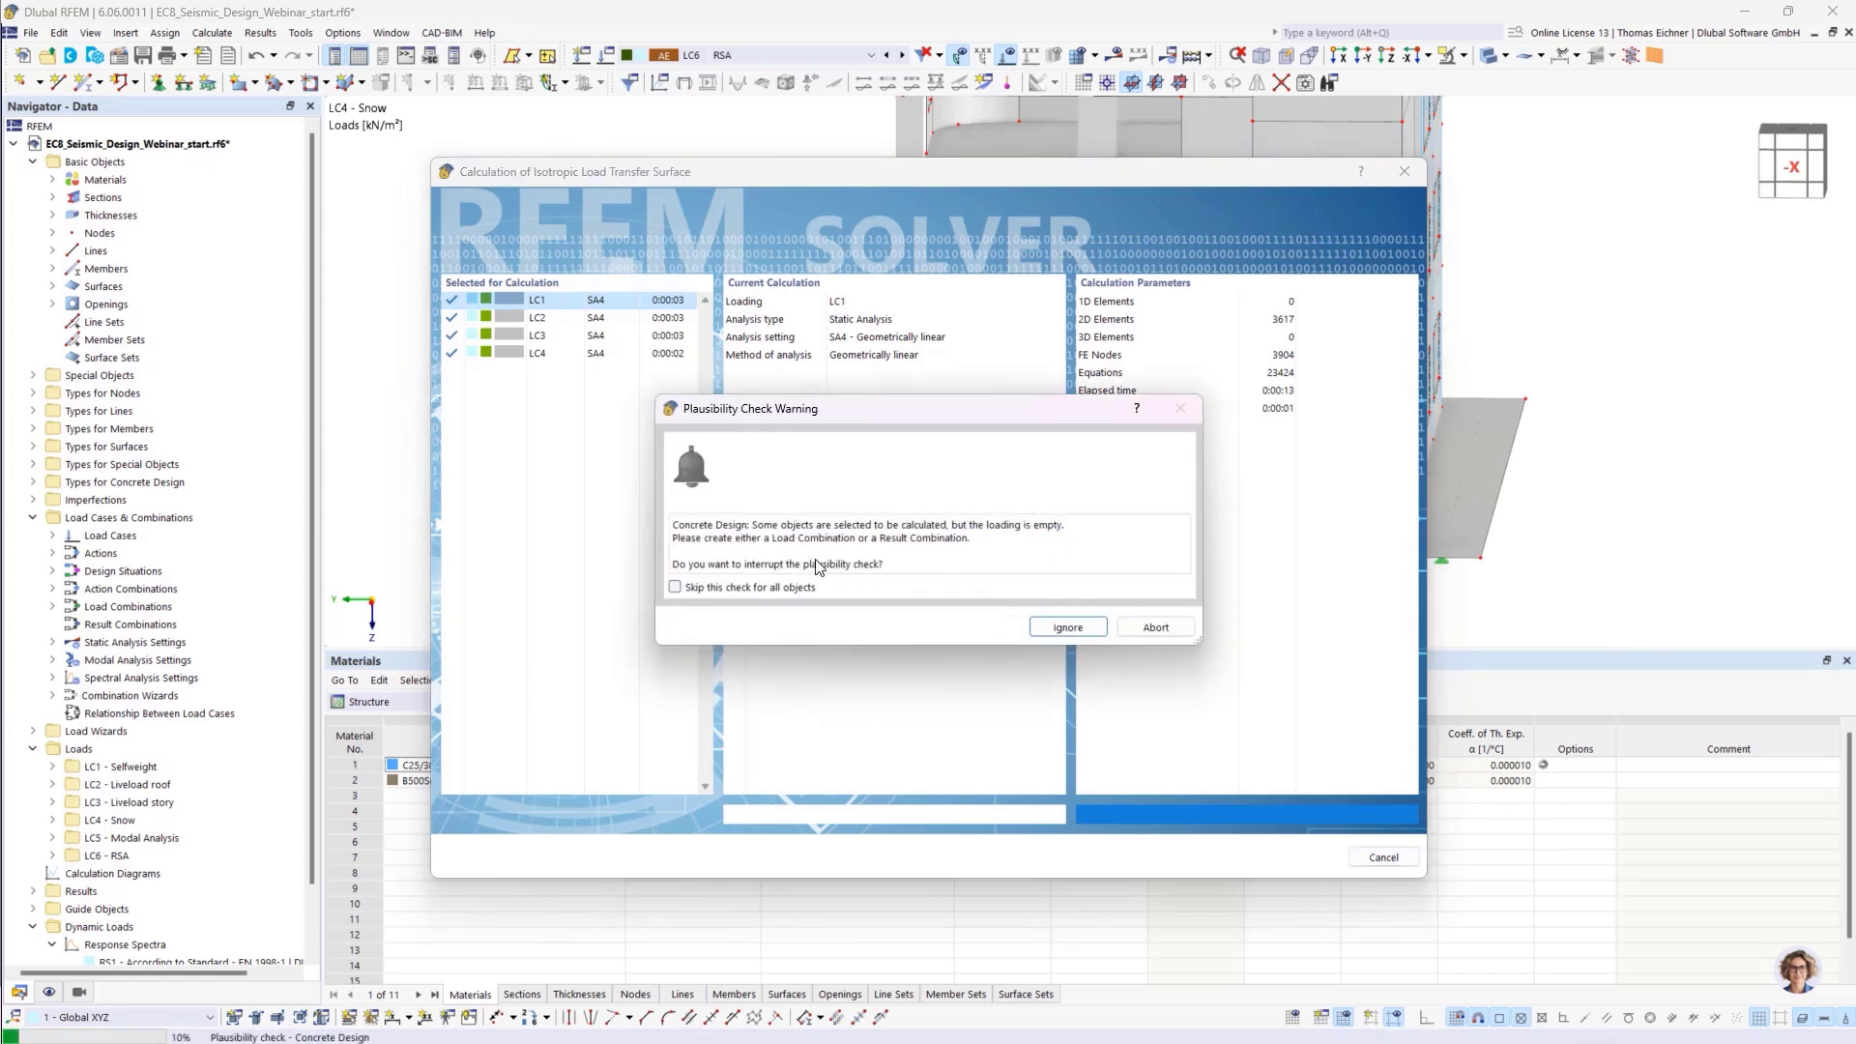
left_click(674, 587)
left_click(1063, 628)
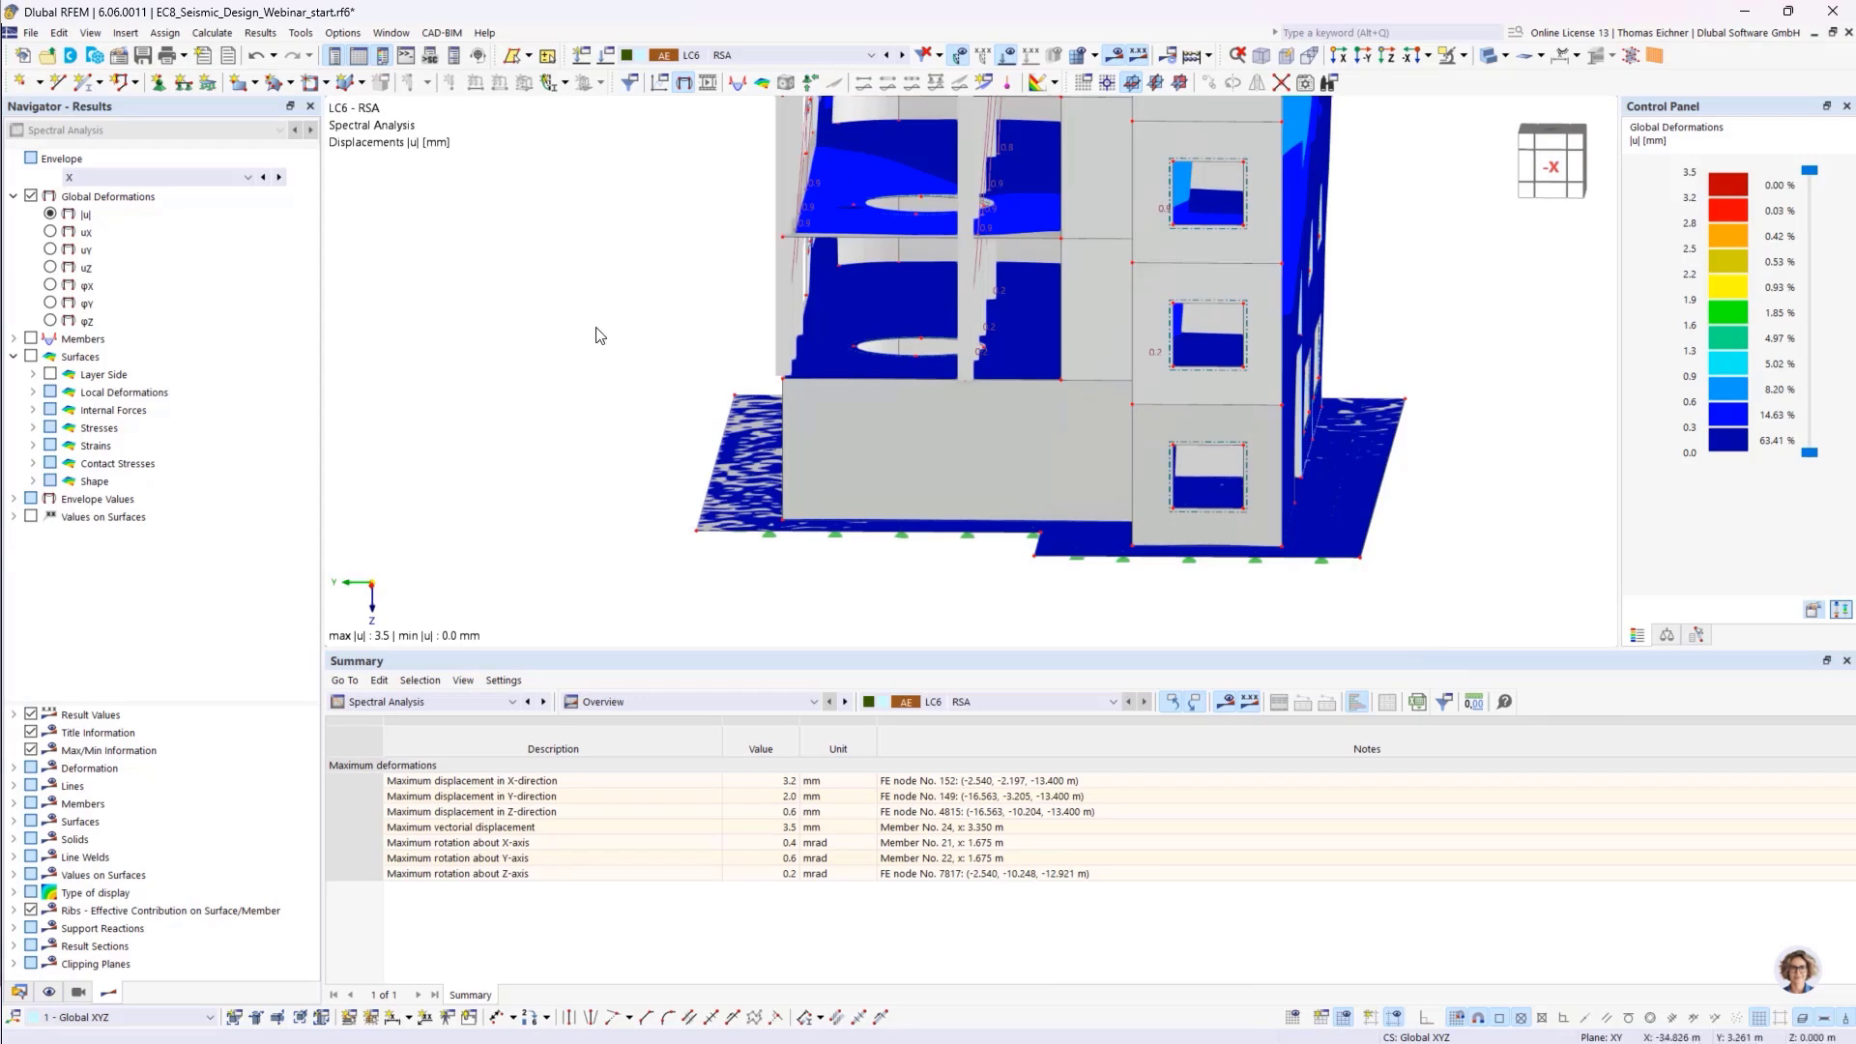
Inspect the X-direction displacements of the RSA load case on the whole building from an oblique view
scroll(626, 335, "down", 5)
middle_click_drag(919, 373, 1221, 397, "ctrl")
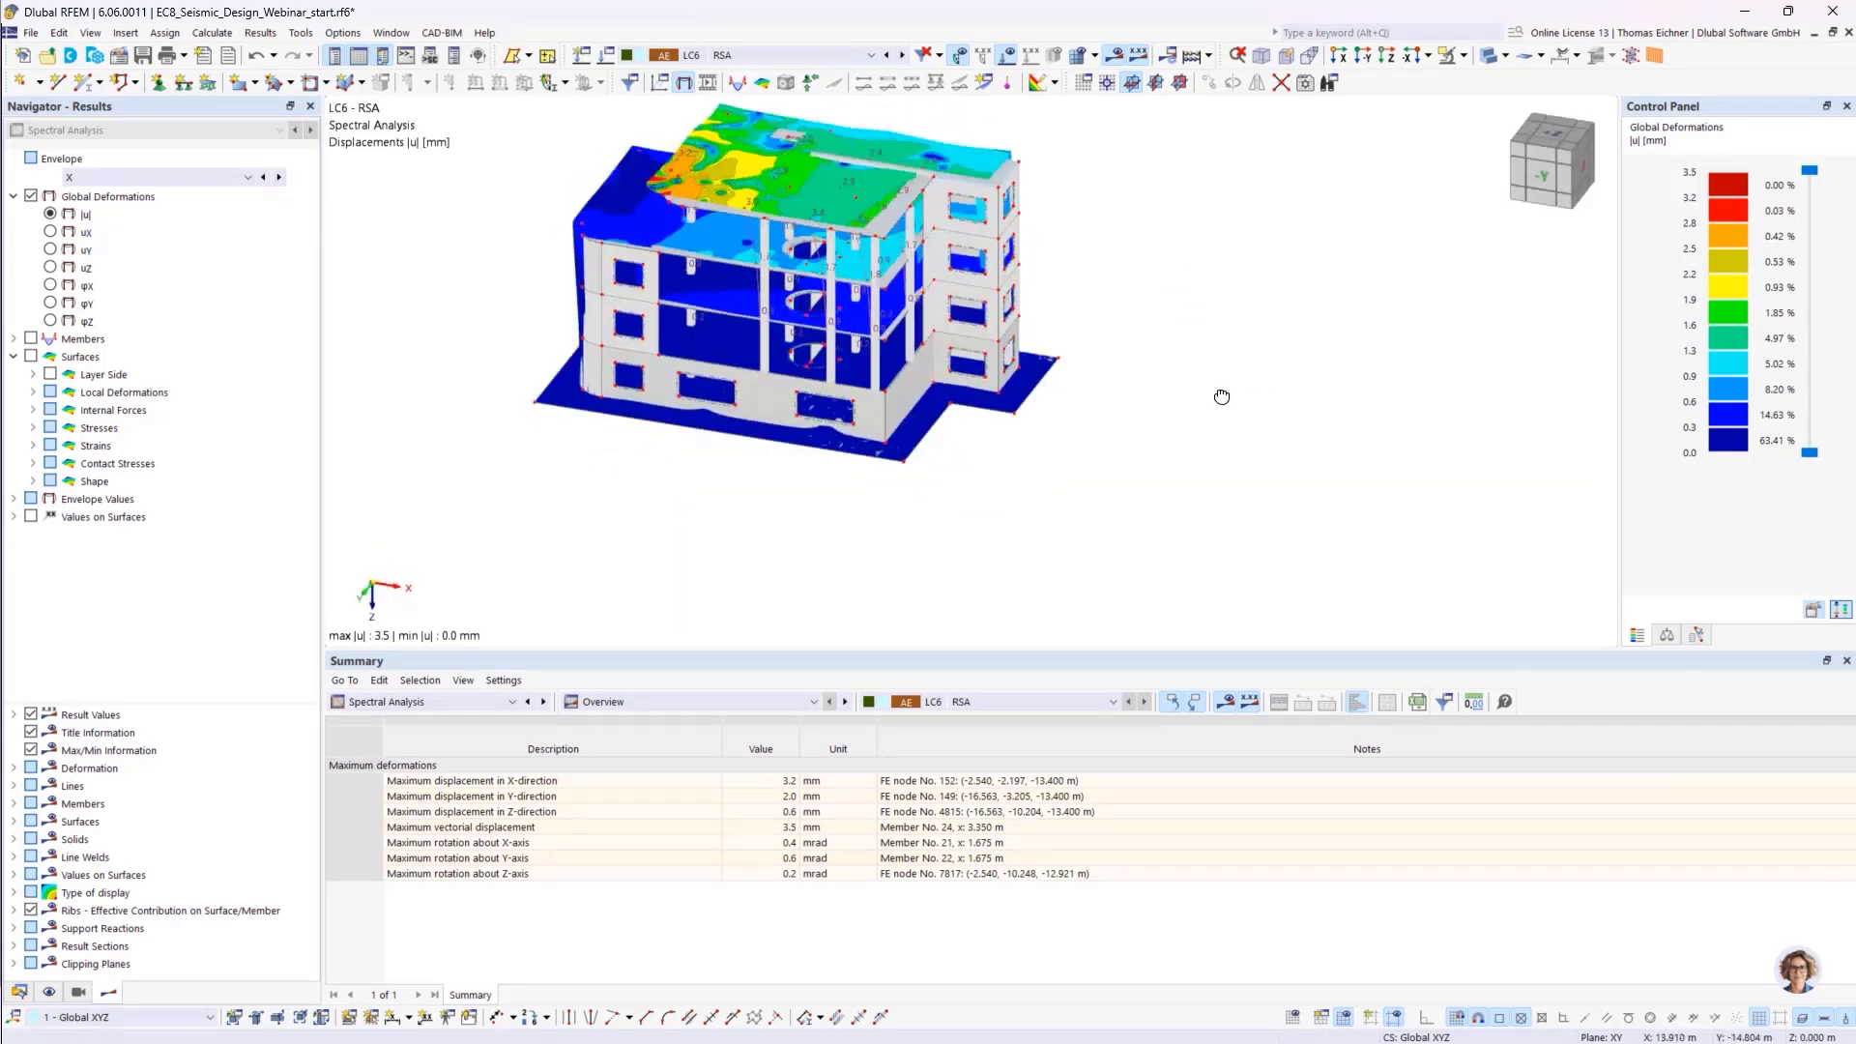
scroll(837, 376, "up", 2)
scroll(837, 376, "down", 2)
middle_click_drag(839, 383, 869, 415, "ctrl")
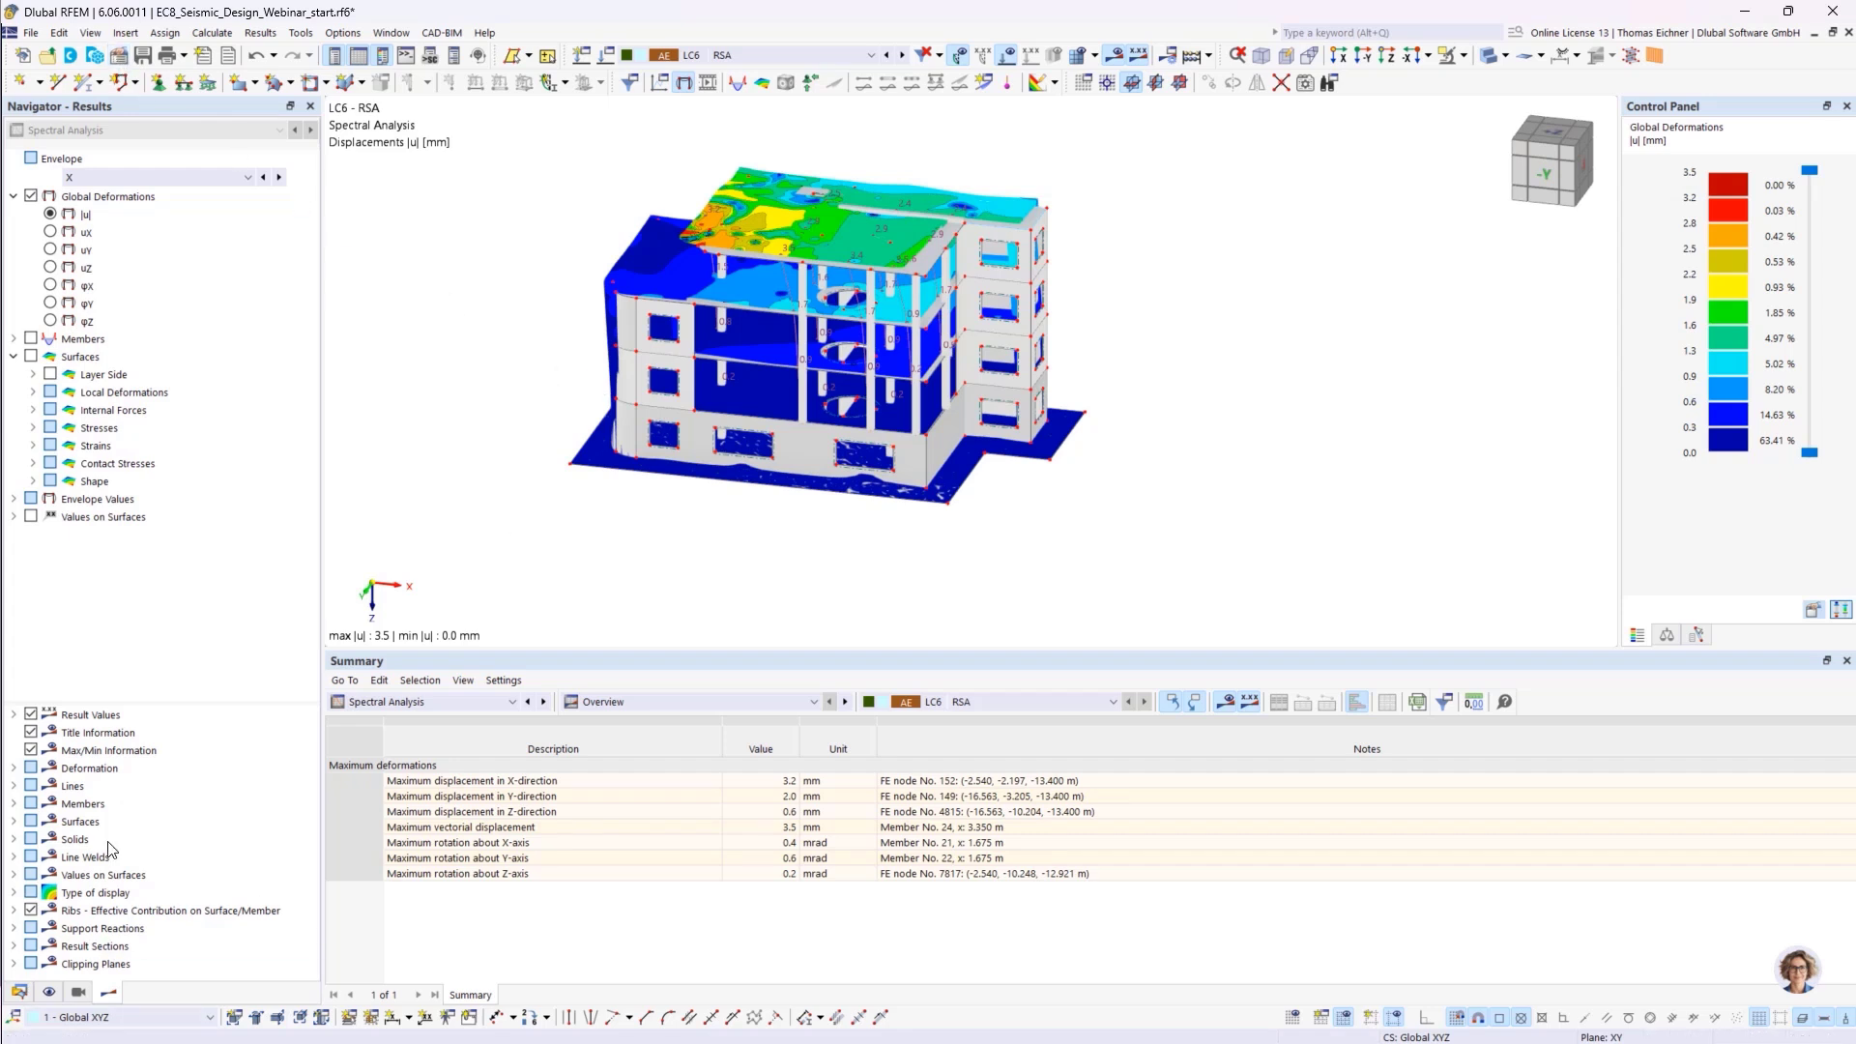
Review the available table categories and the result tables offered for the spectral analysis
left_click(611, 703)
left_click(488, 703)
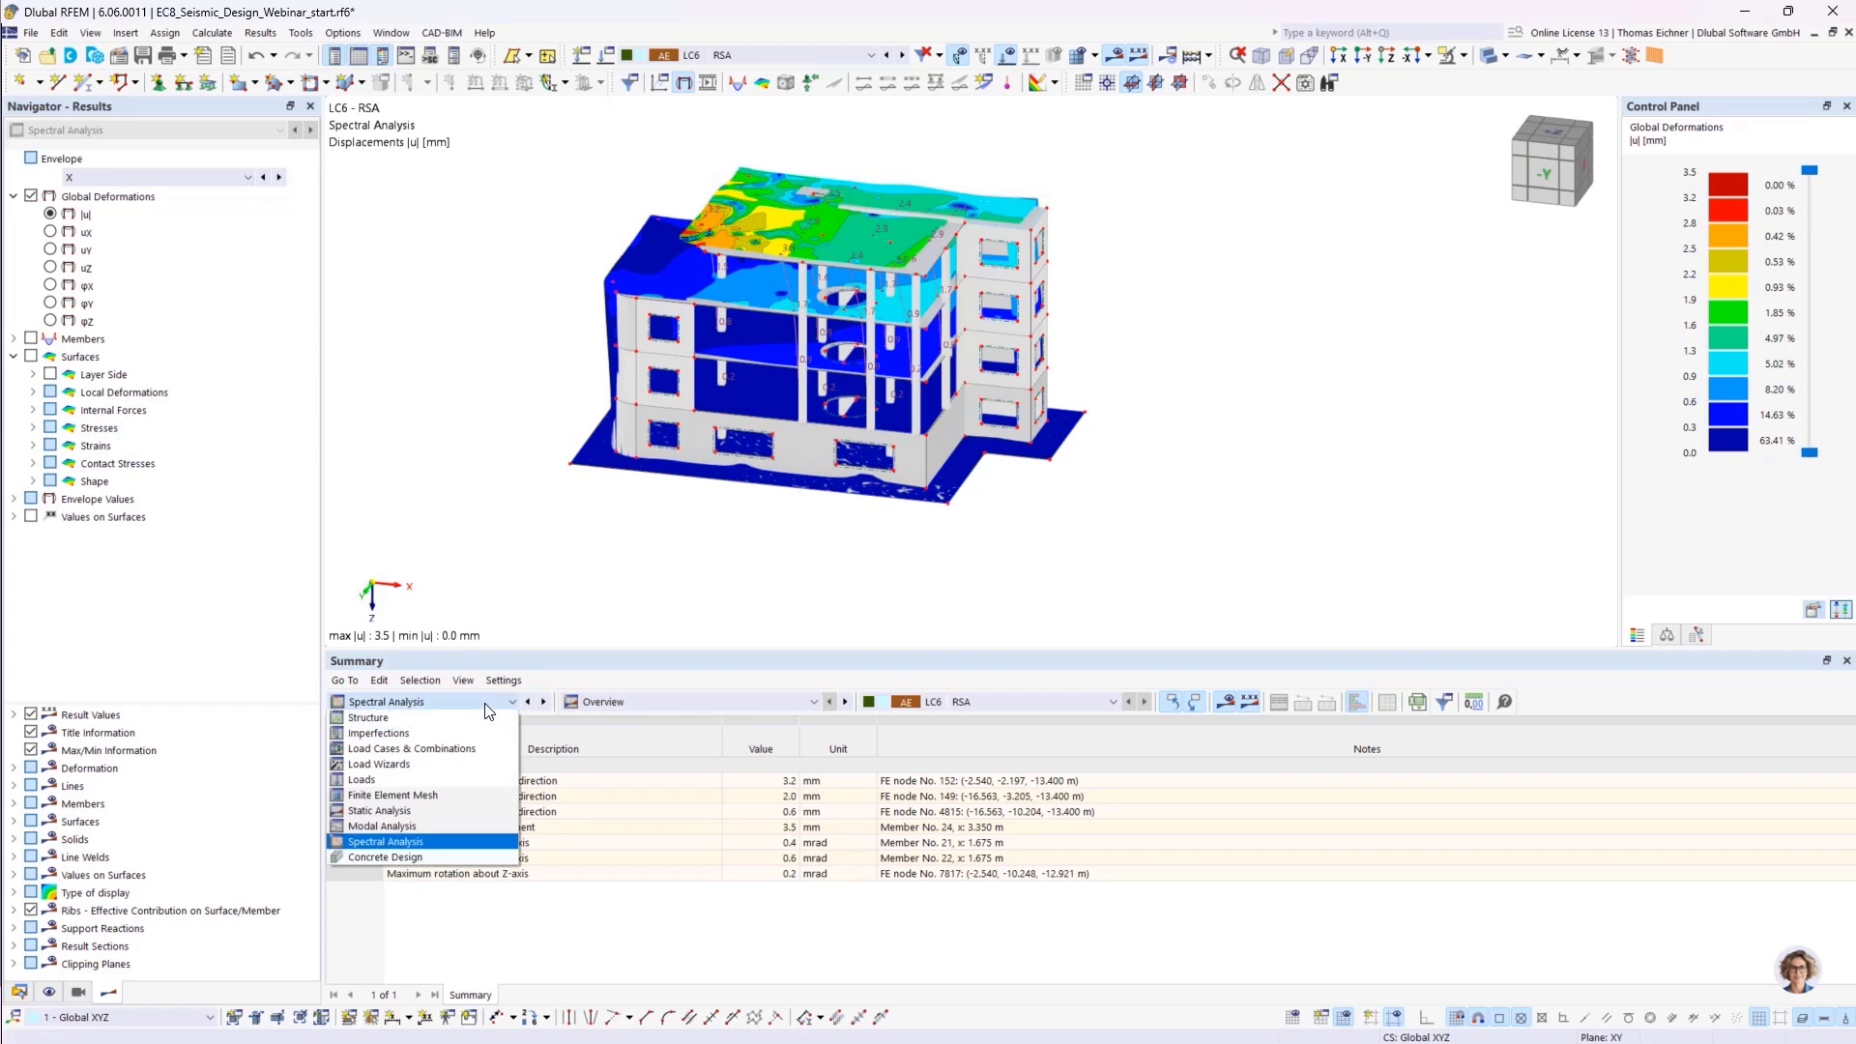
left_click(609, 702)
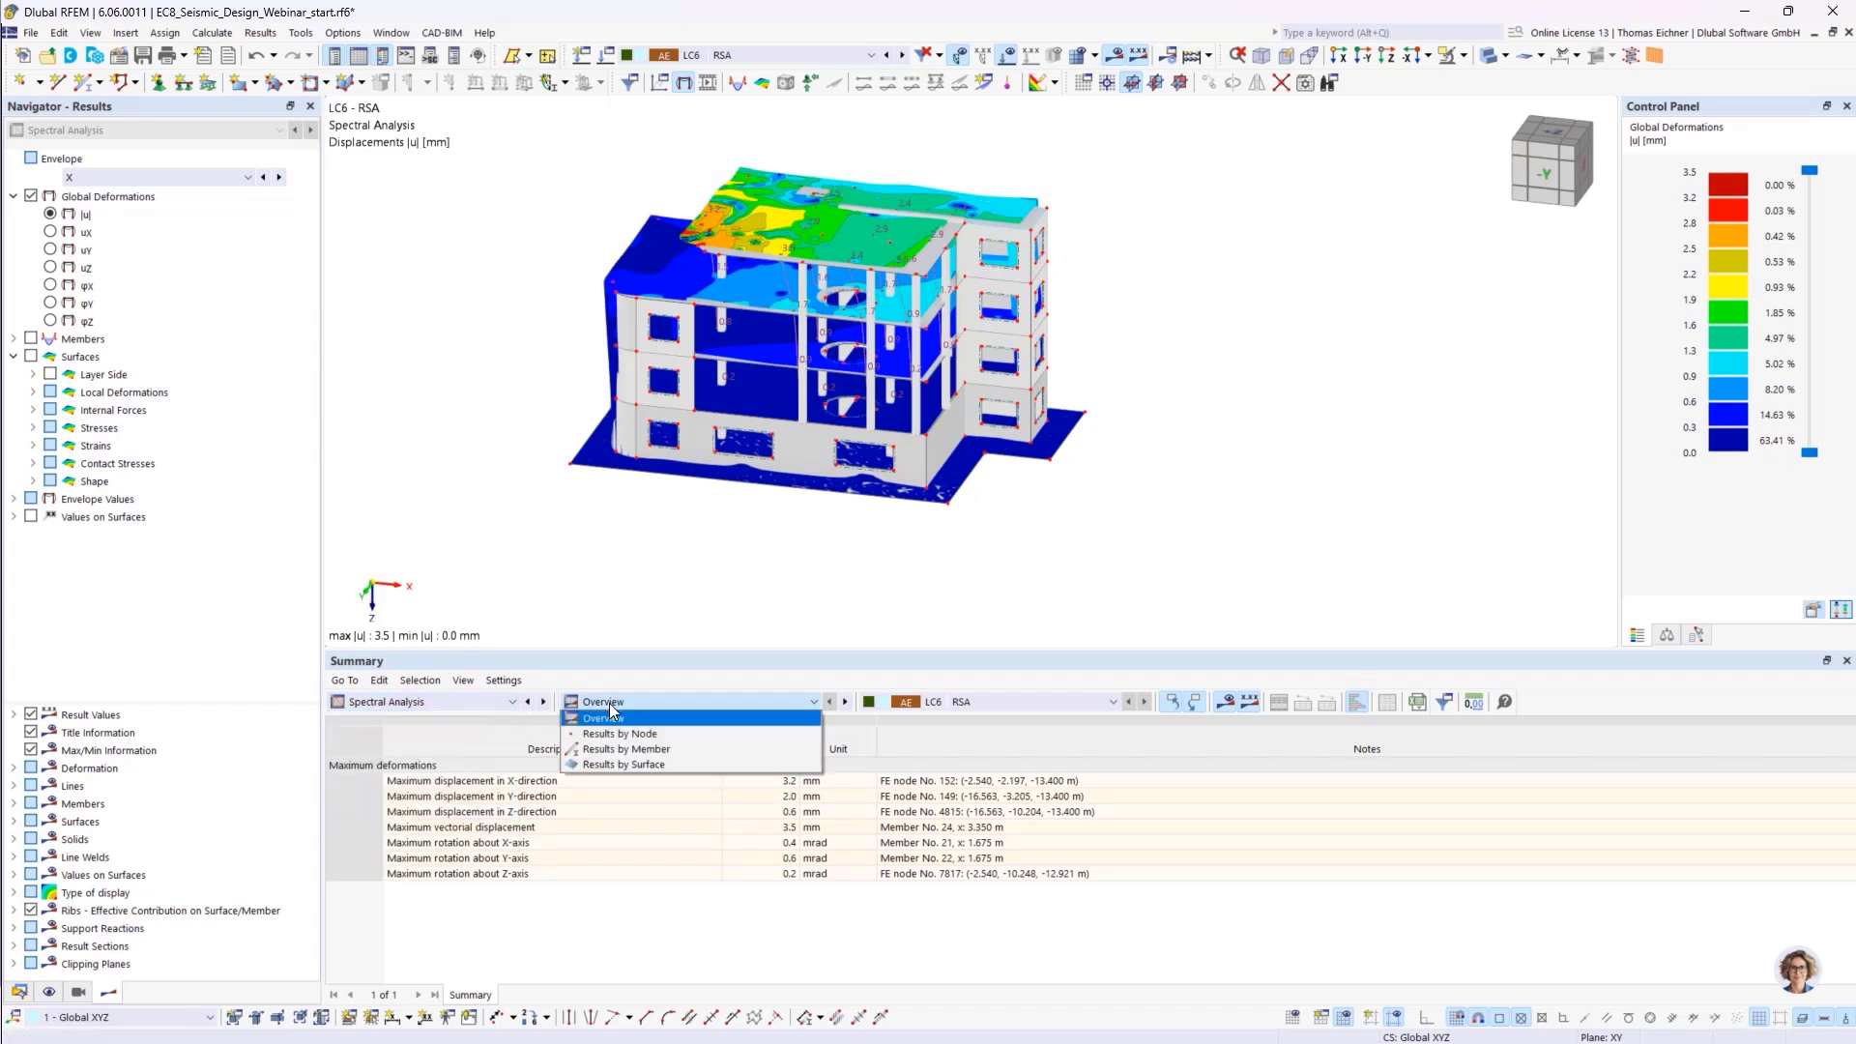
left_click(561, 546)
View the RSA displacements for the scaled sums envelope, X mode shape 1 and X mode shape 2 in turn
left_click(109, 178)
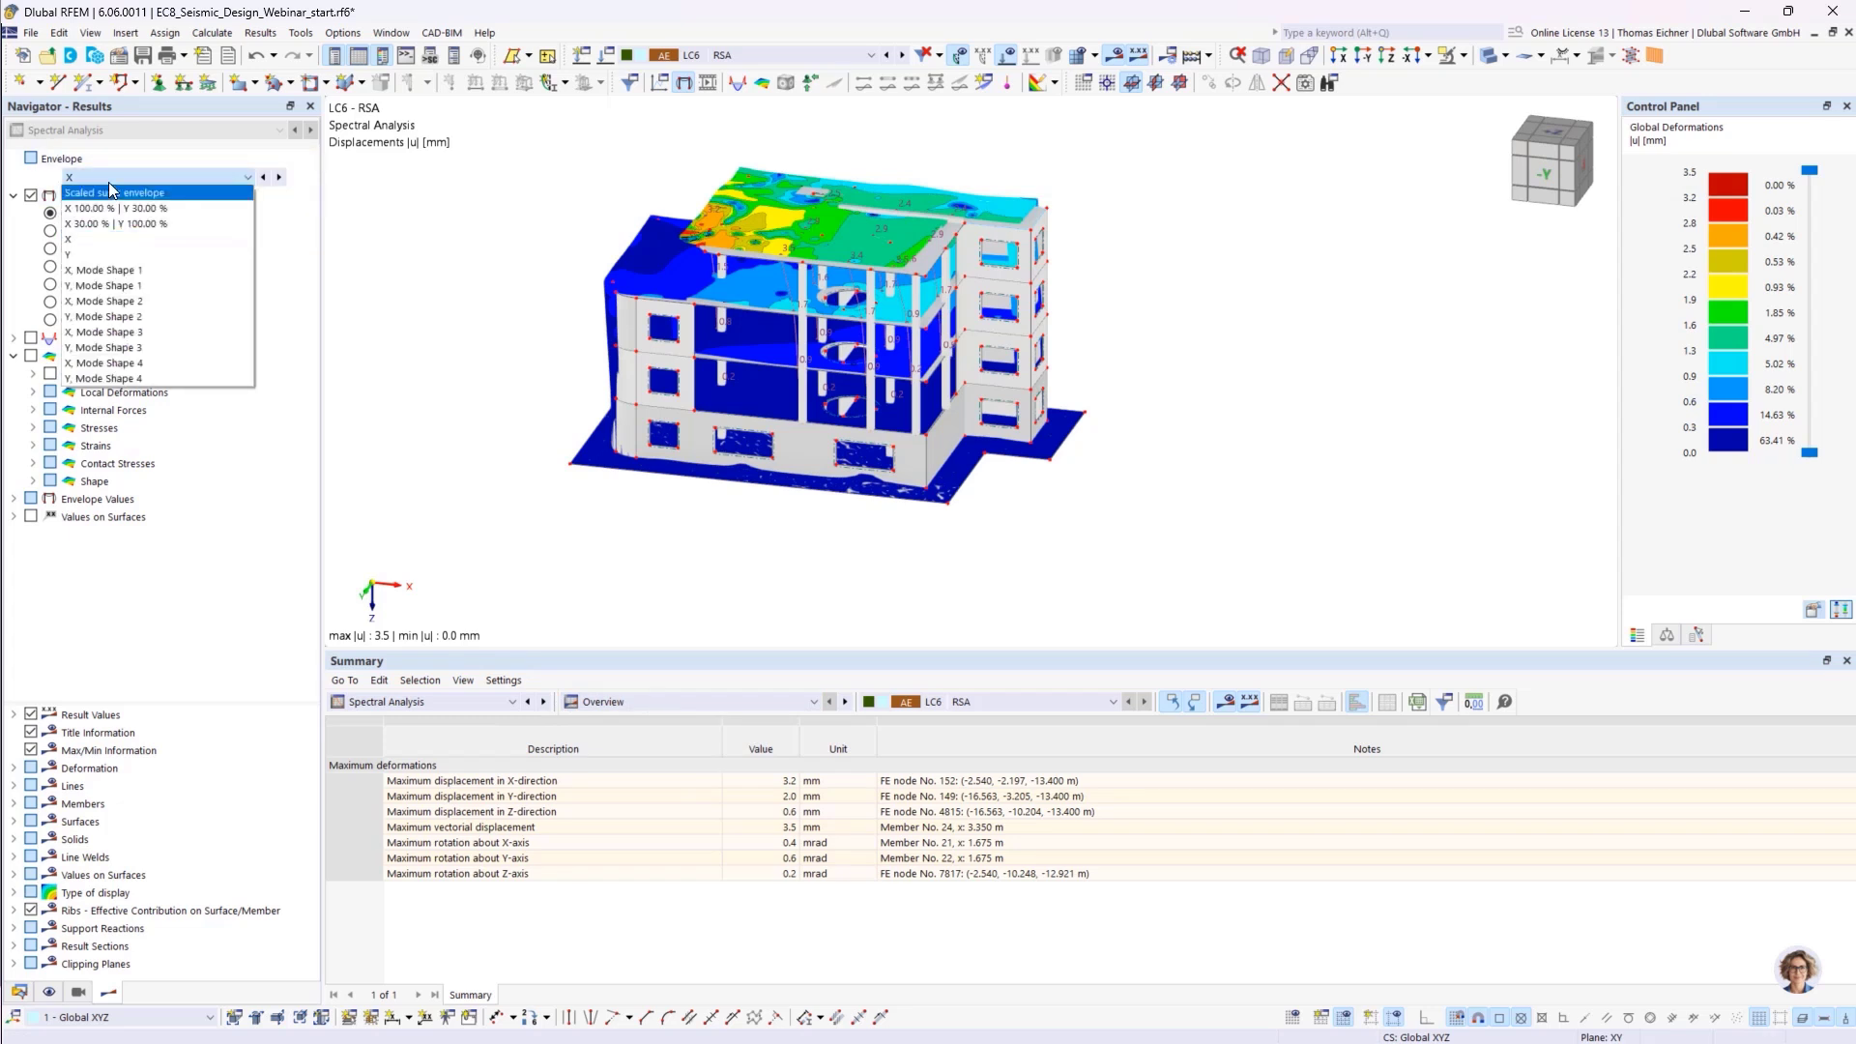
left_click(110, 195)
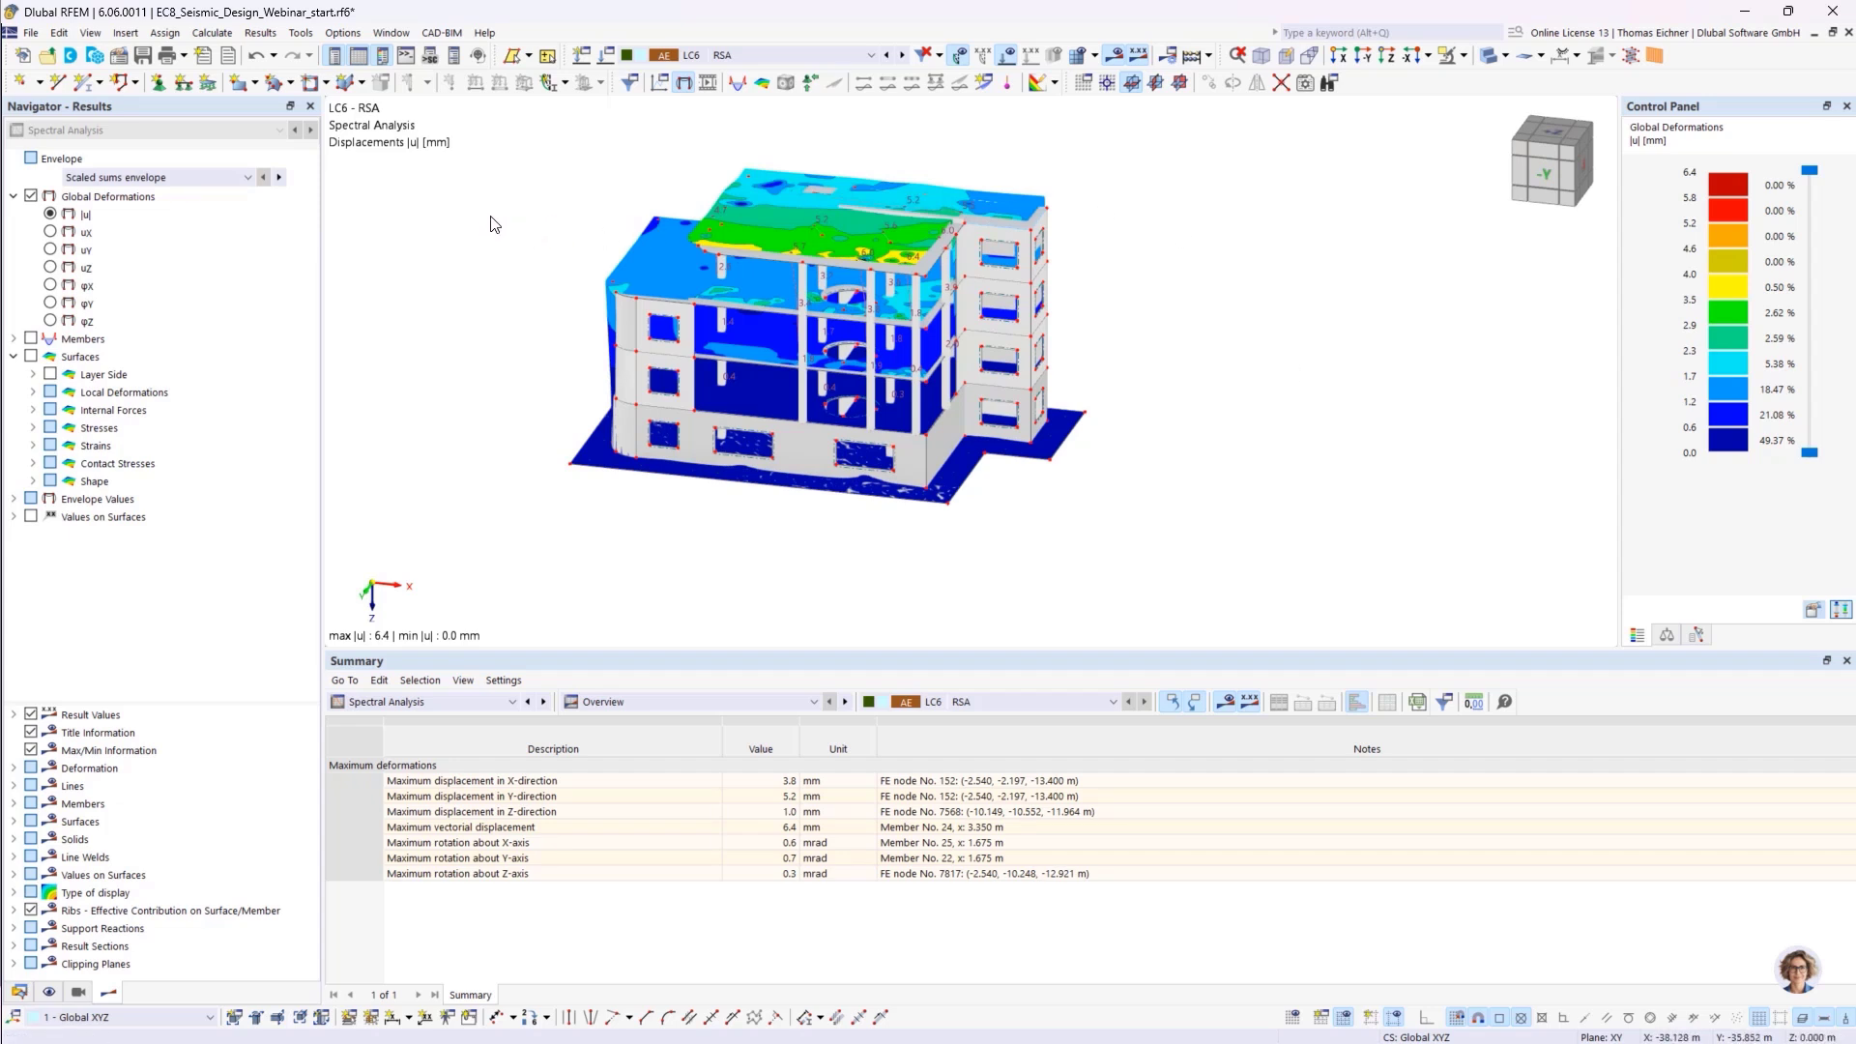
left_click(145, 177)
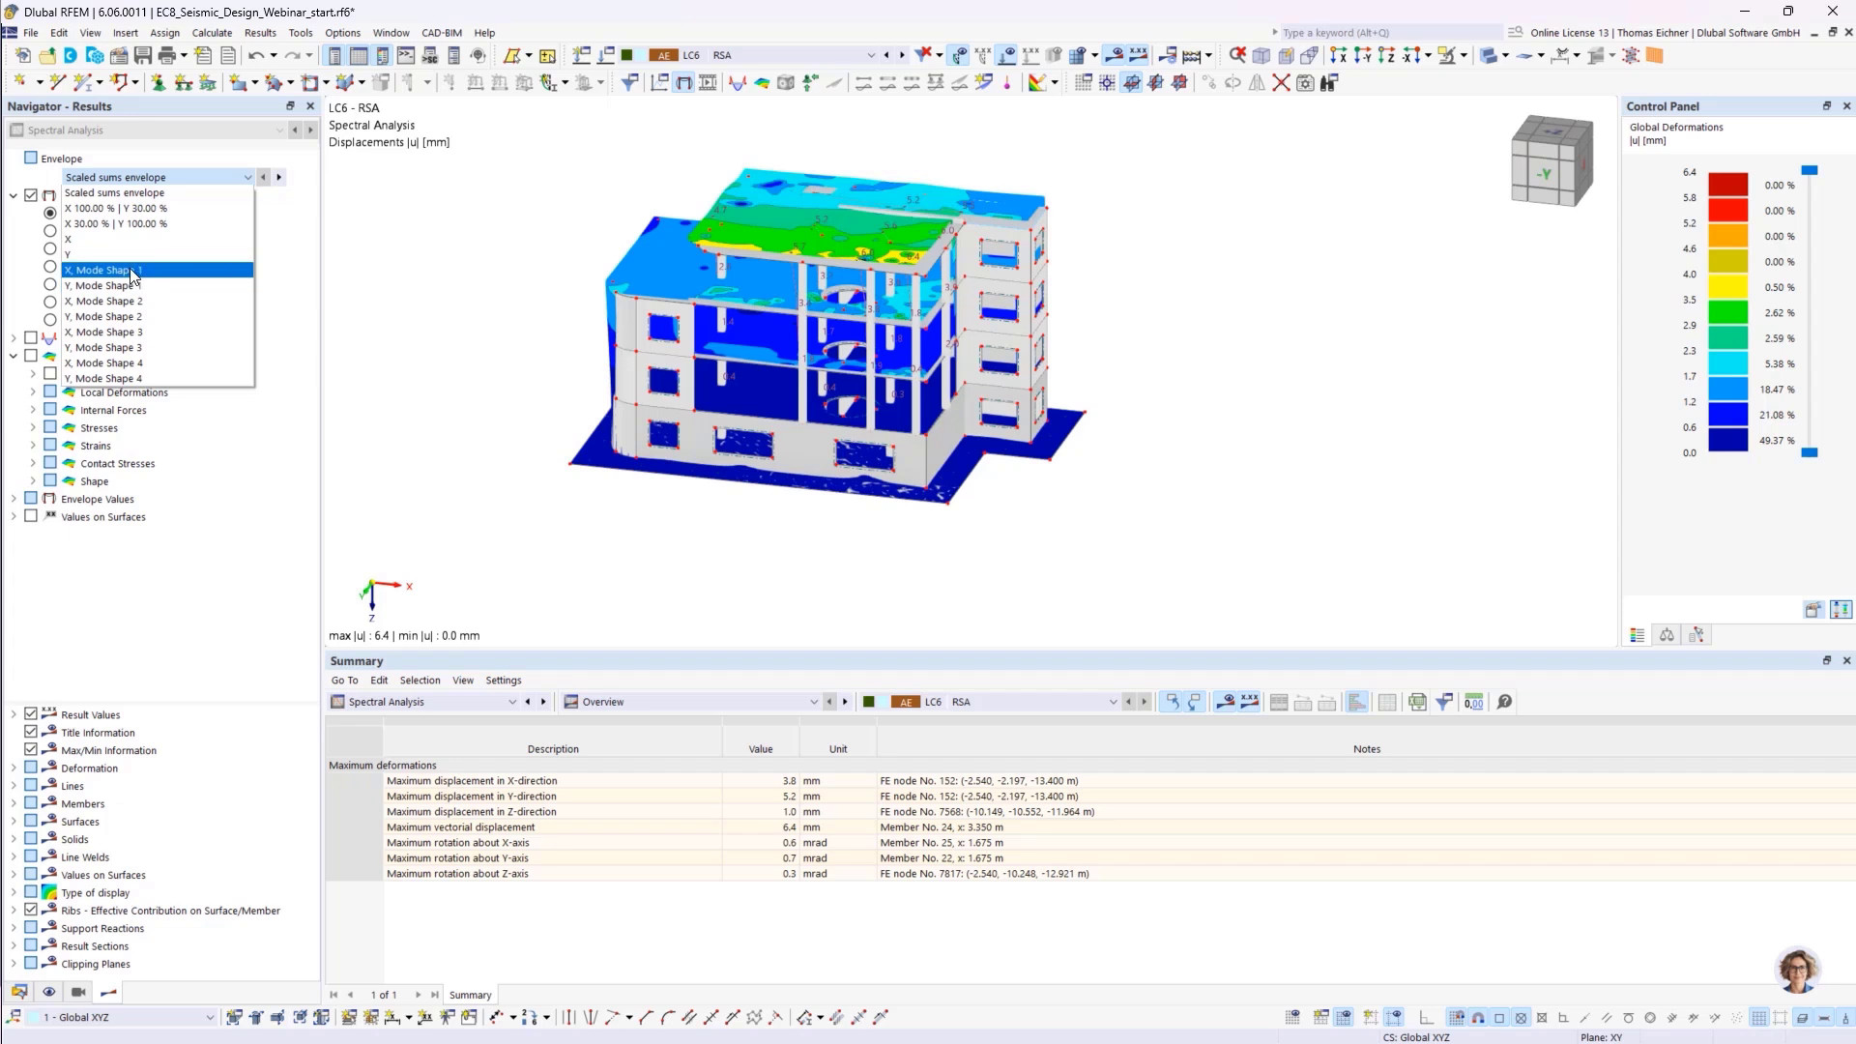
left_click(135, 270)
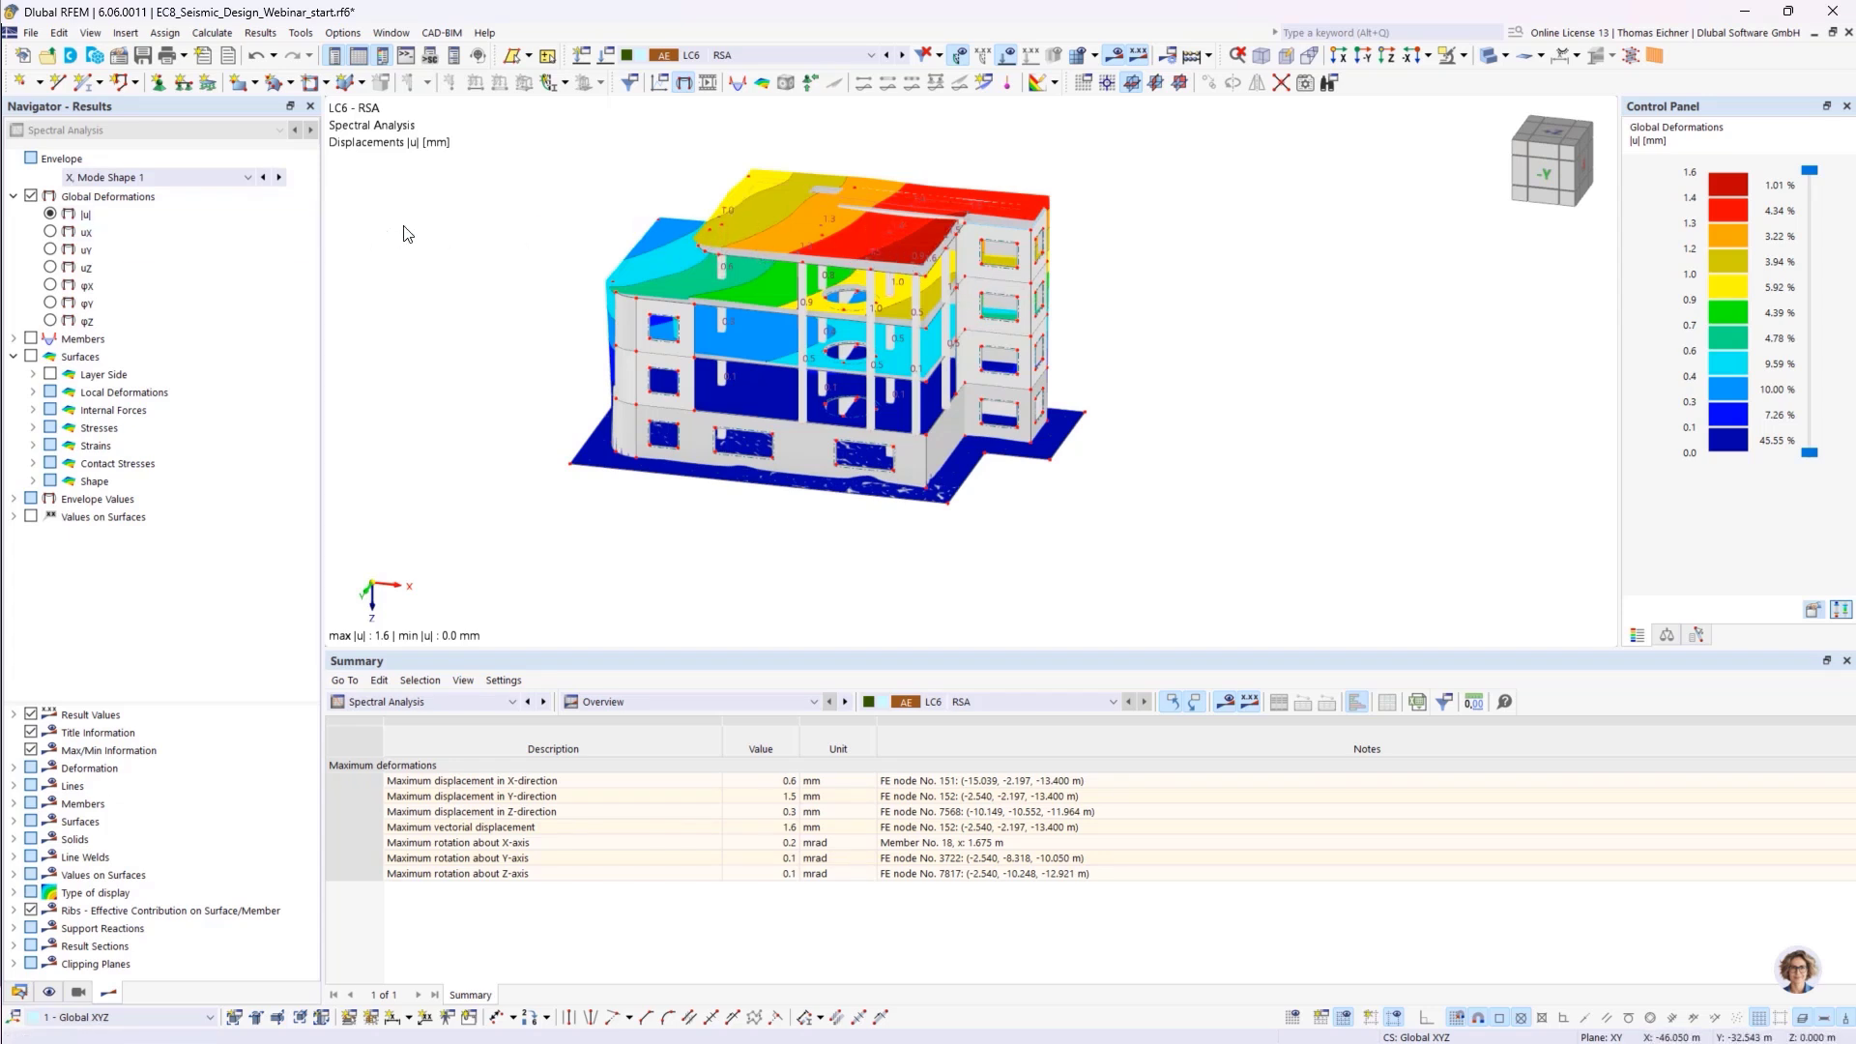
left_click(246, 177)
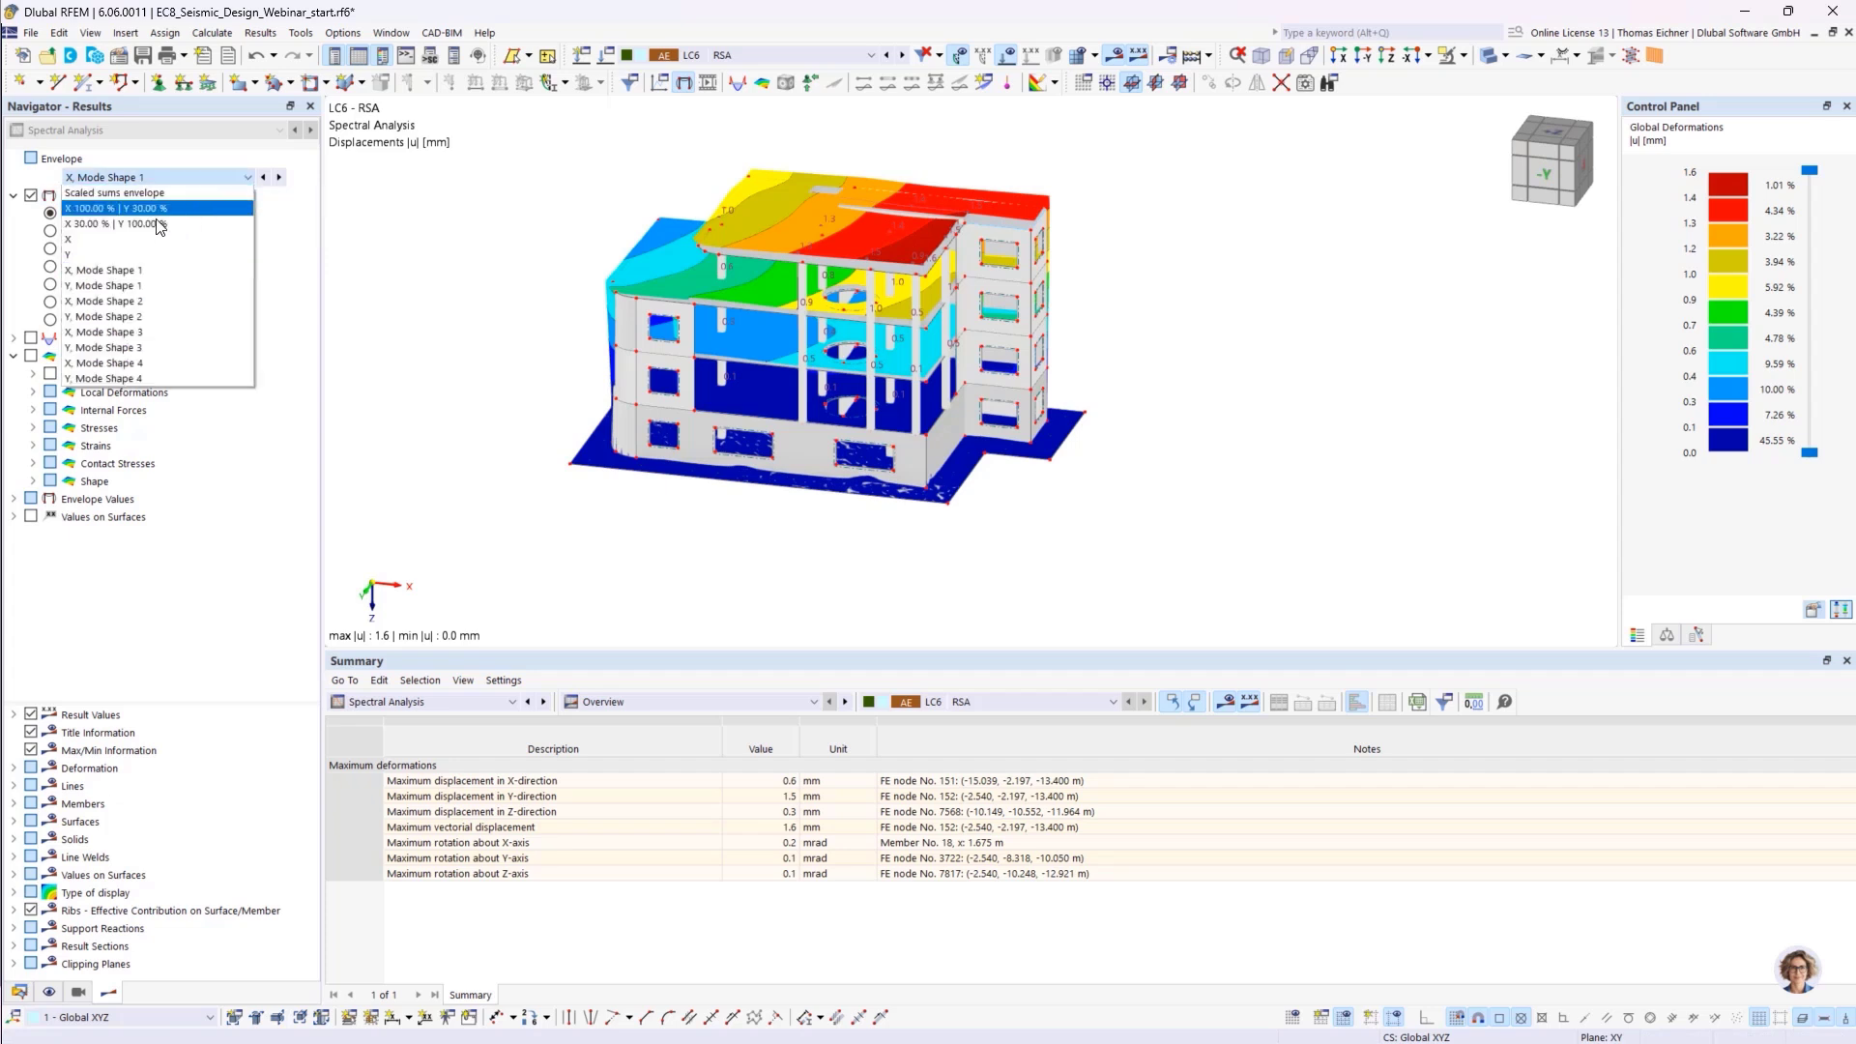
left_click(97, 302)
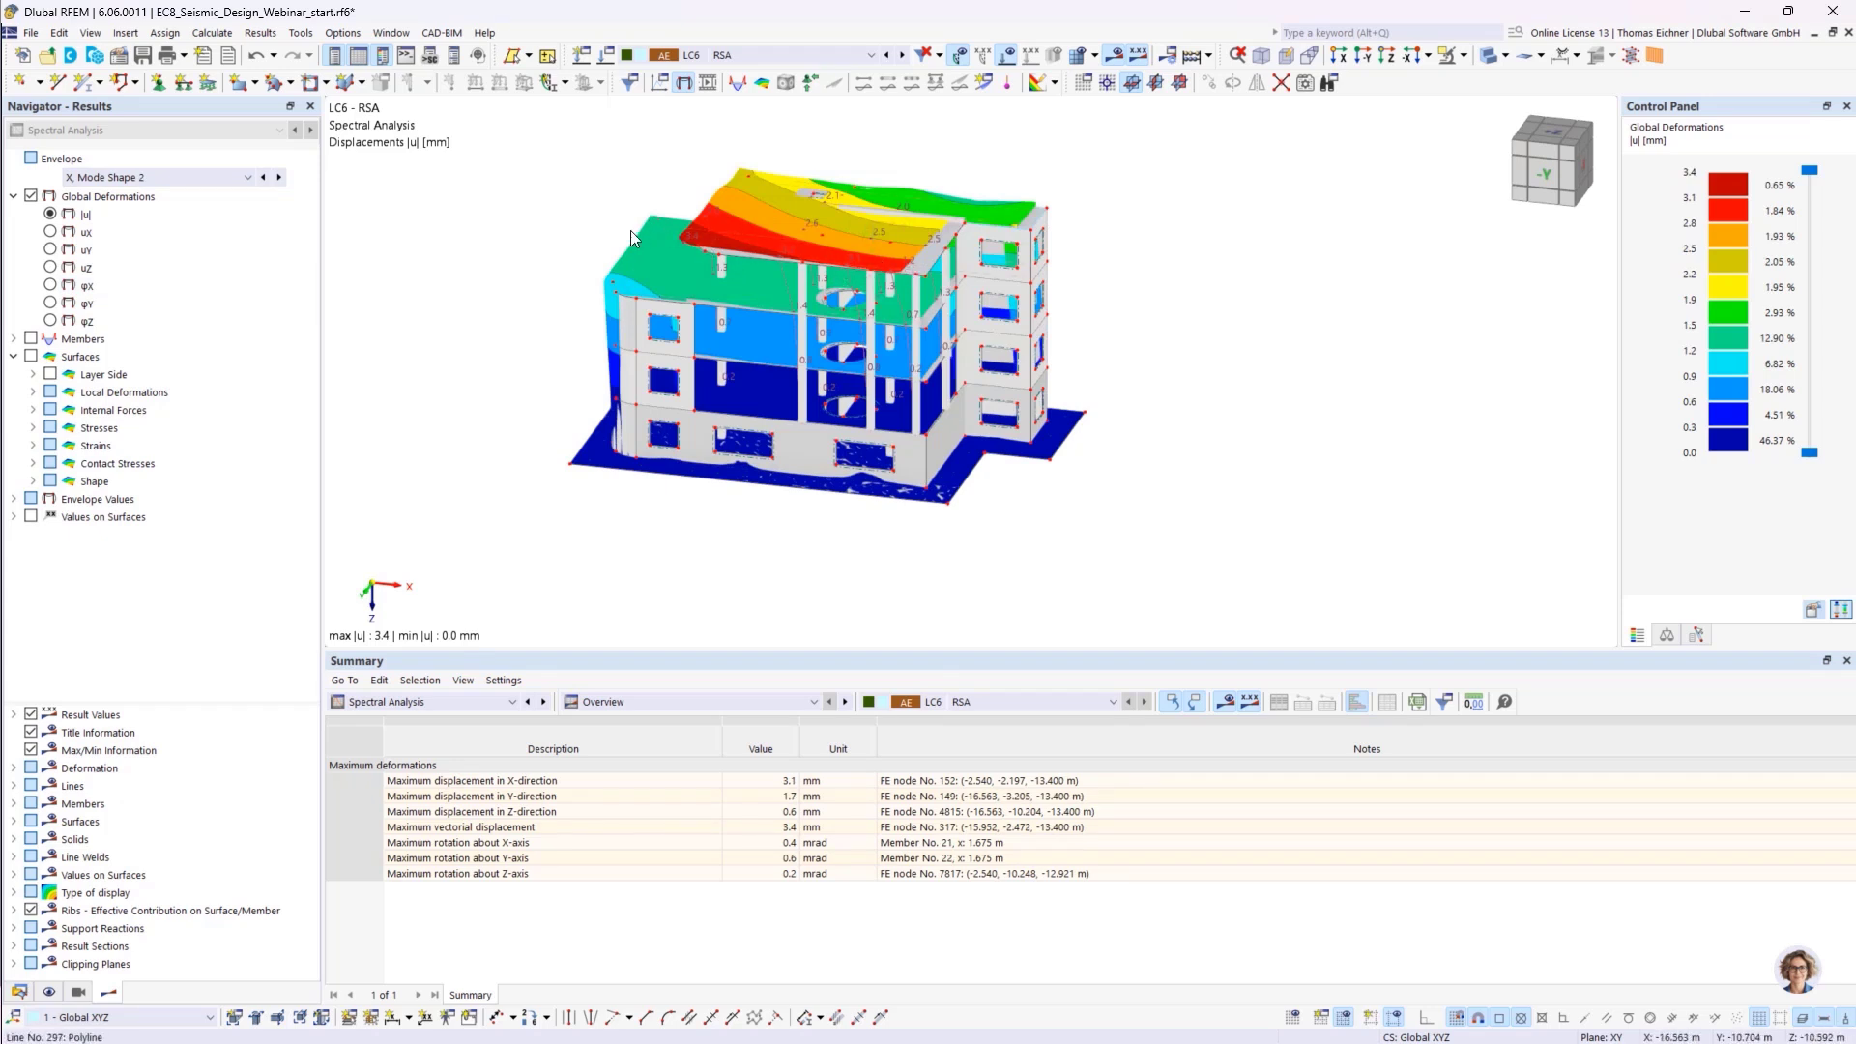
left_click(184, 177)
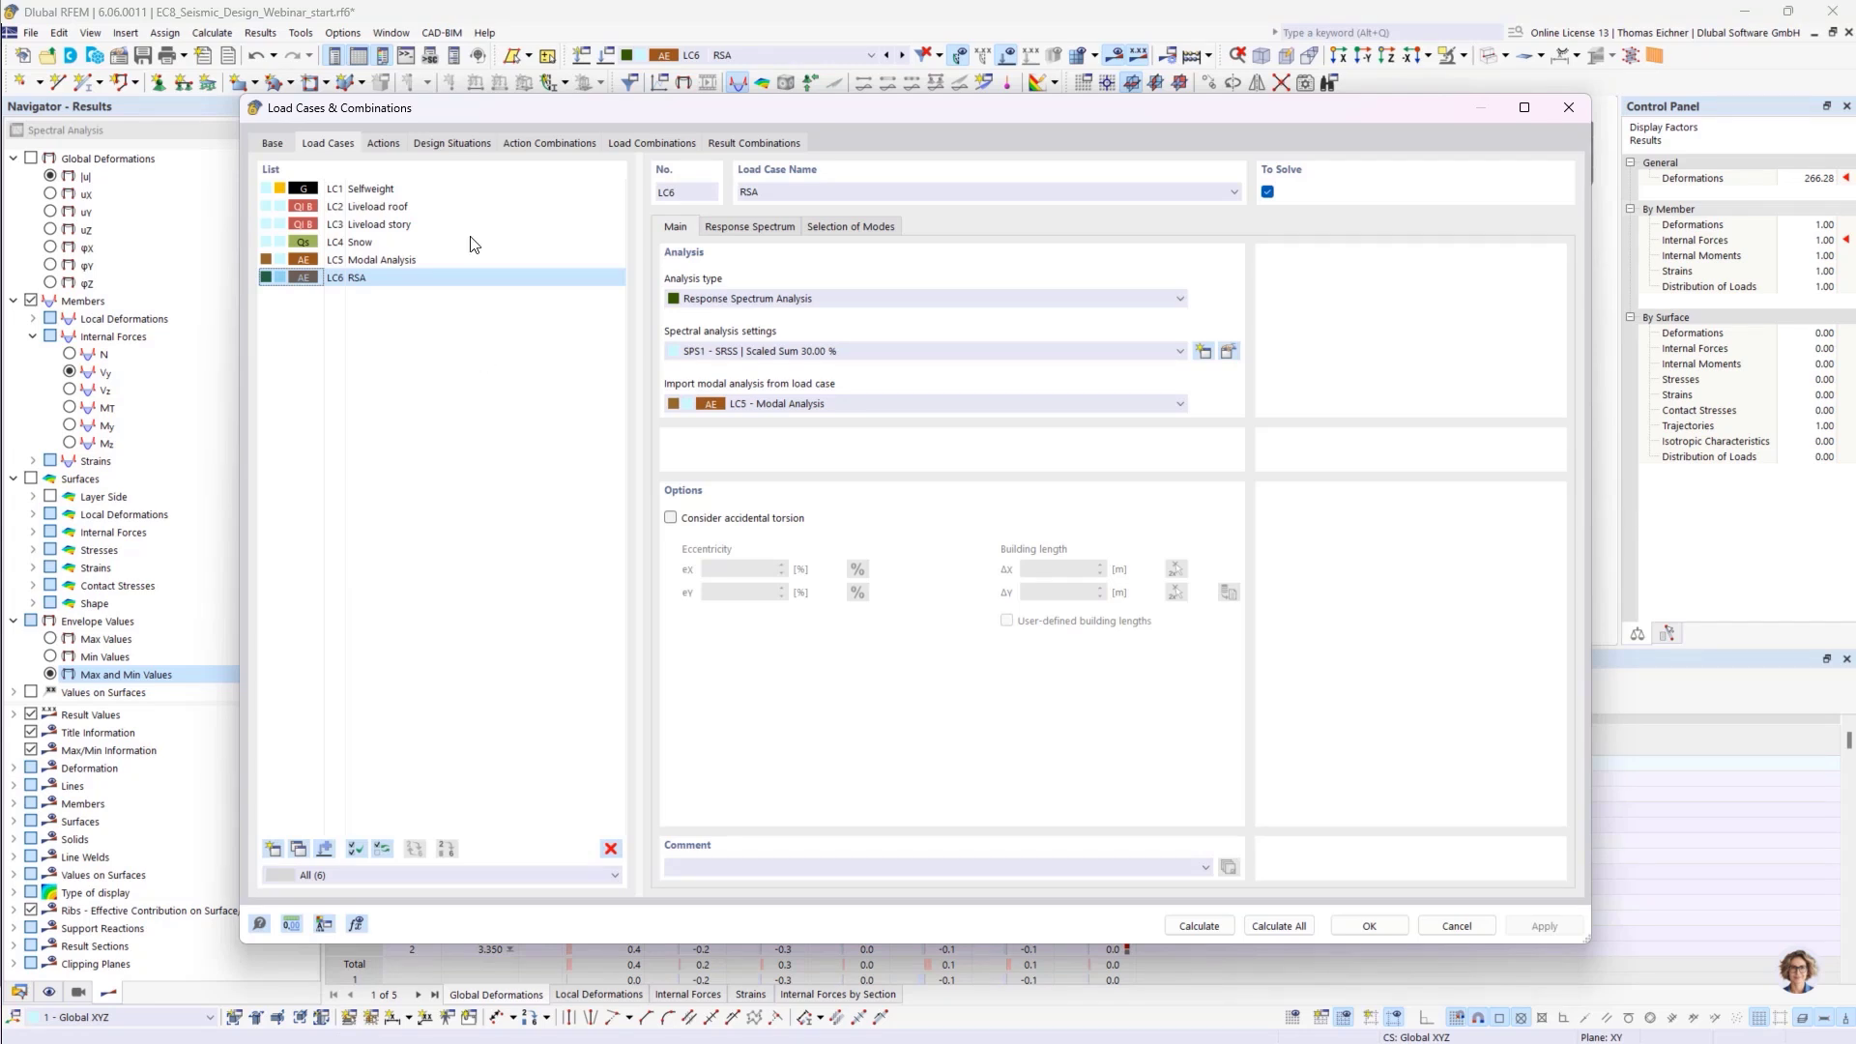
Add a ULS (STR/GEO) - Seismic design situation active for Concrete Design and set its combination wizard to Result combinations
left_click(443, 143)
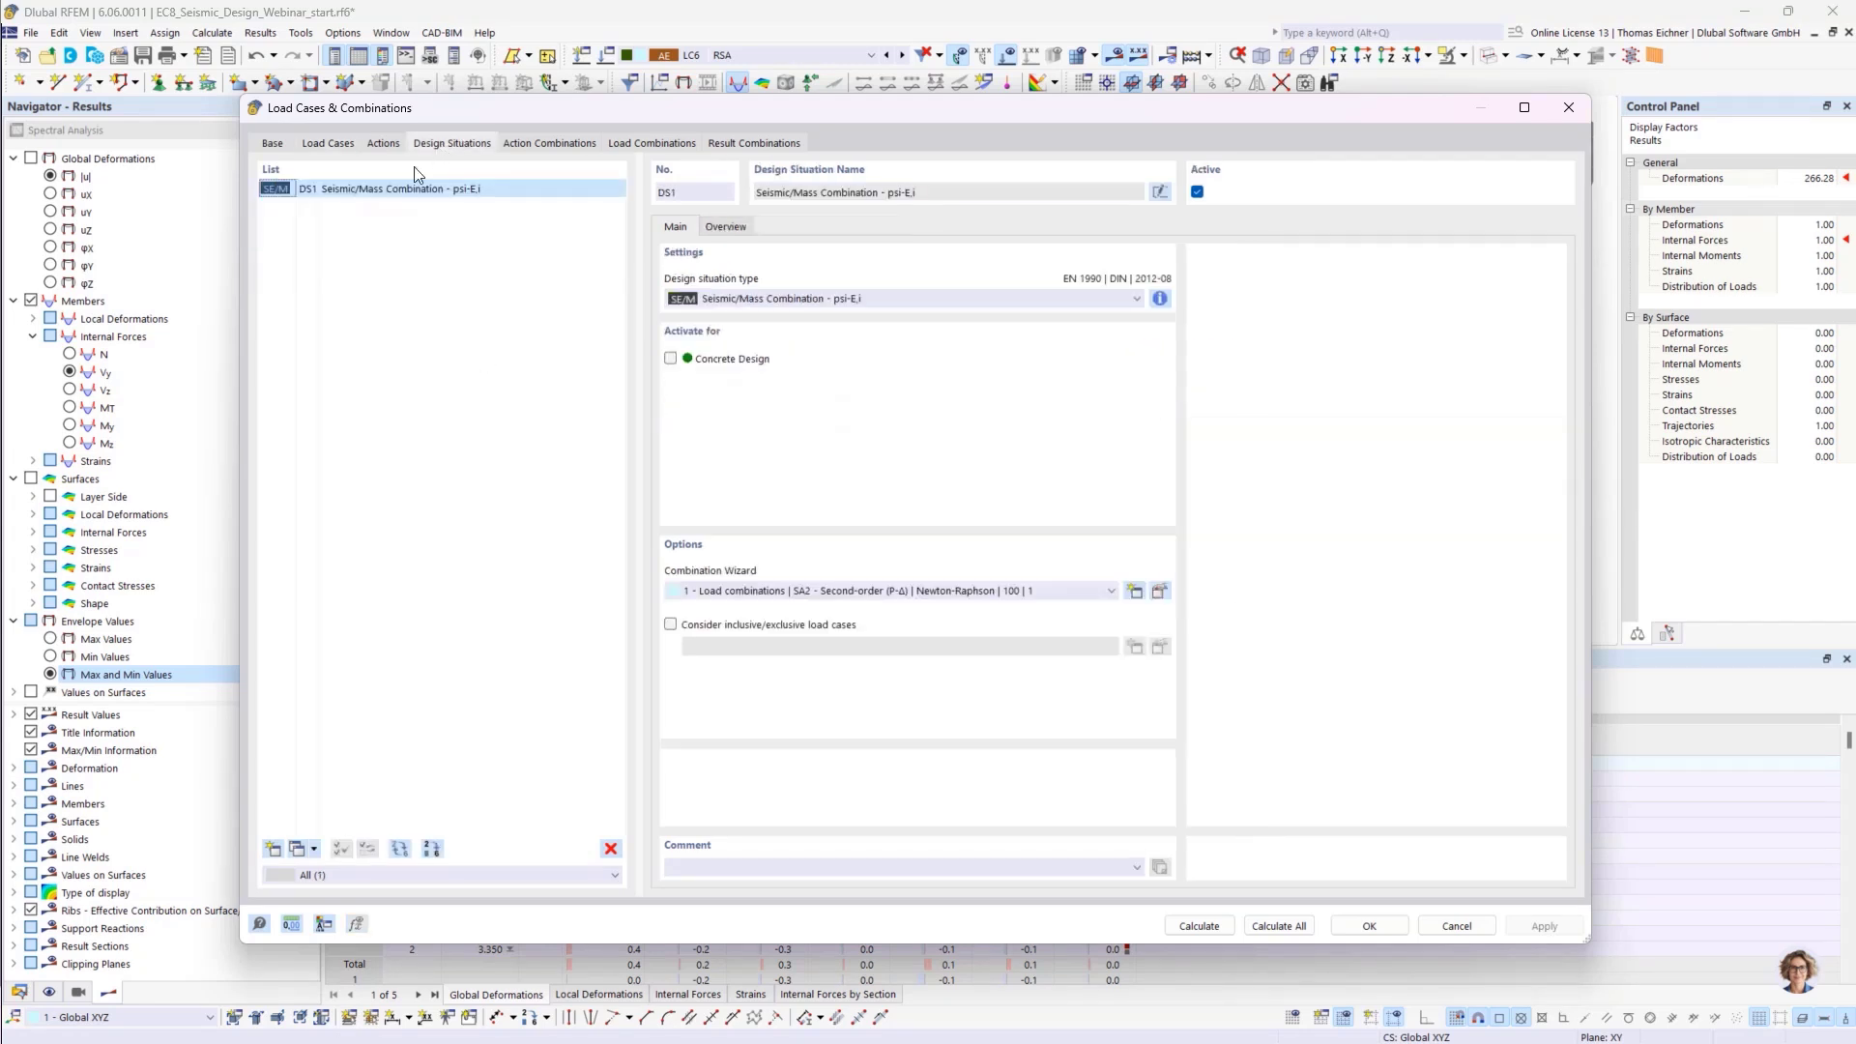
left_click(671, 359)
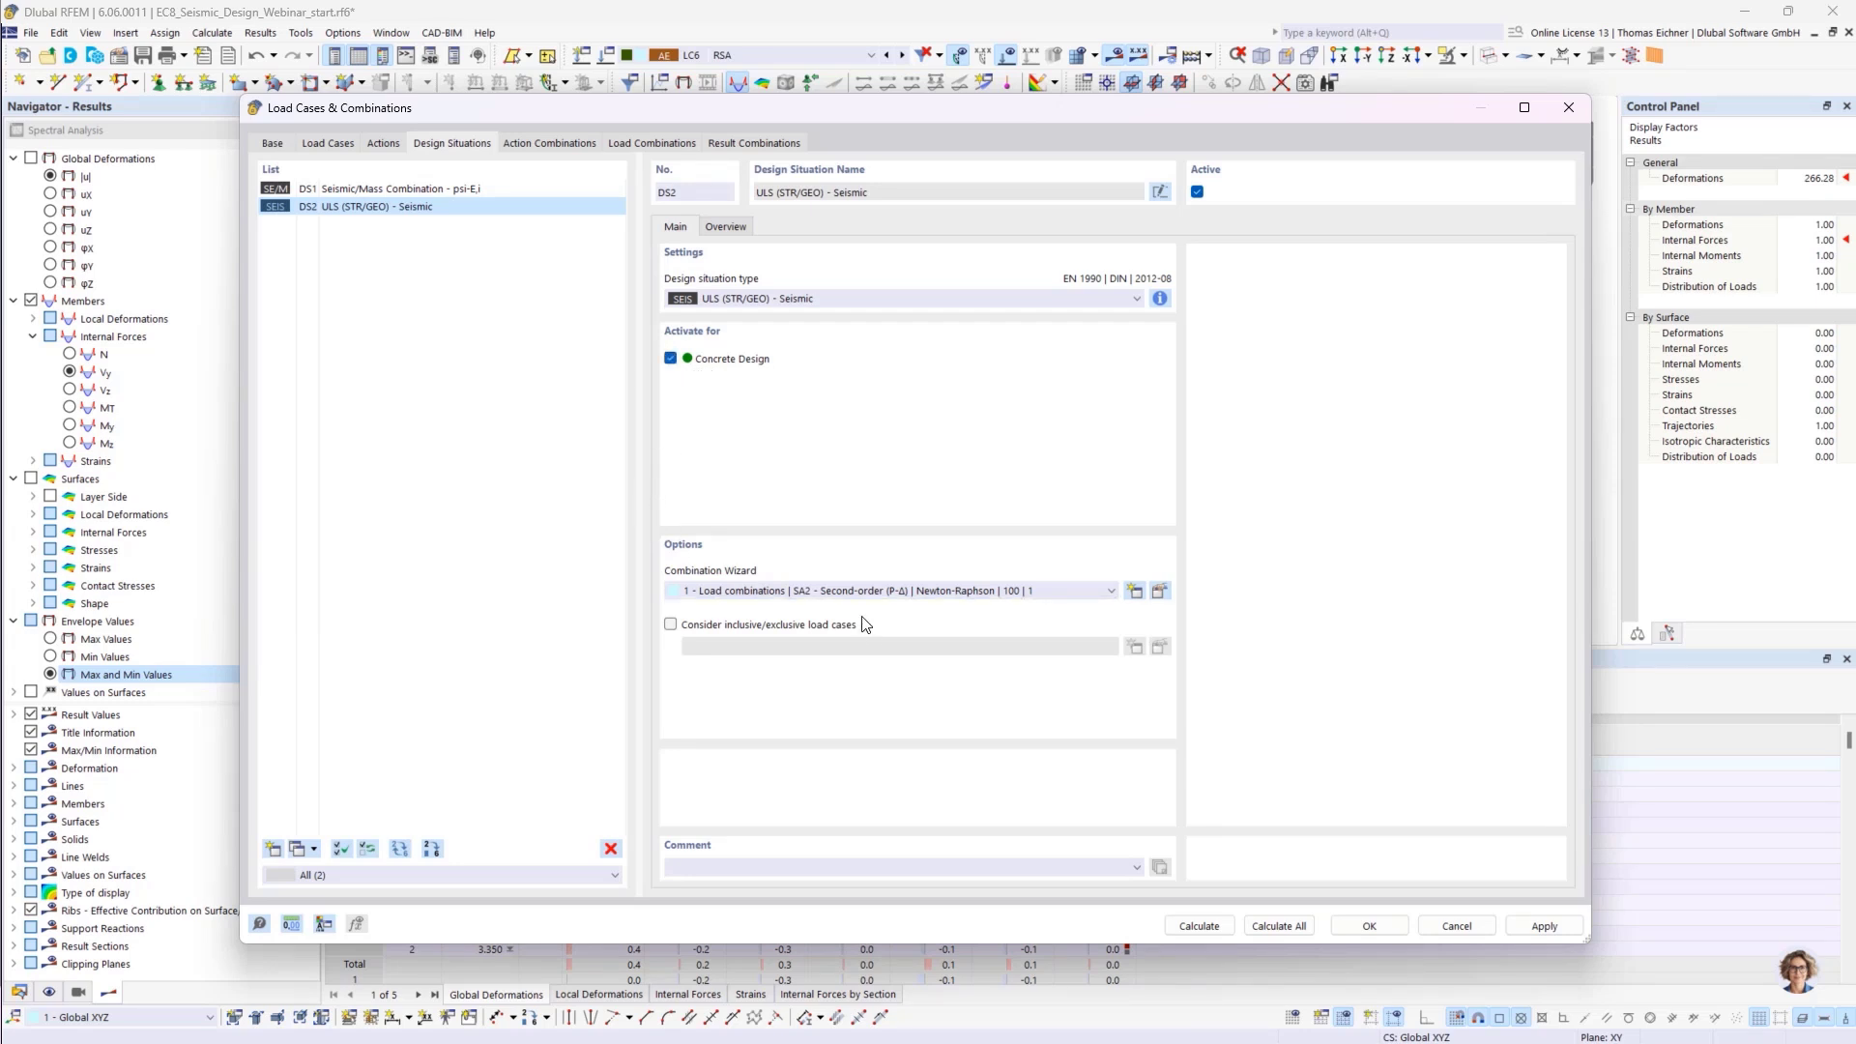
left_click(854, 592)
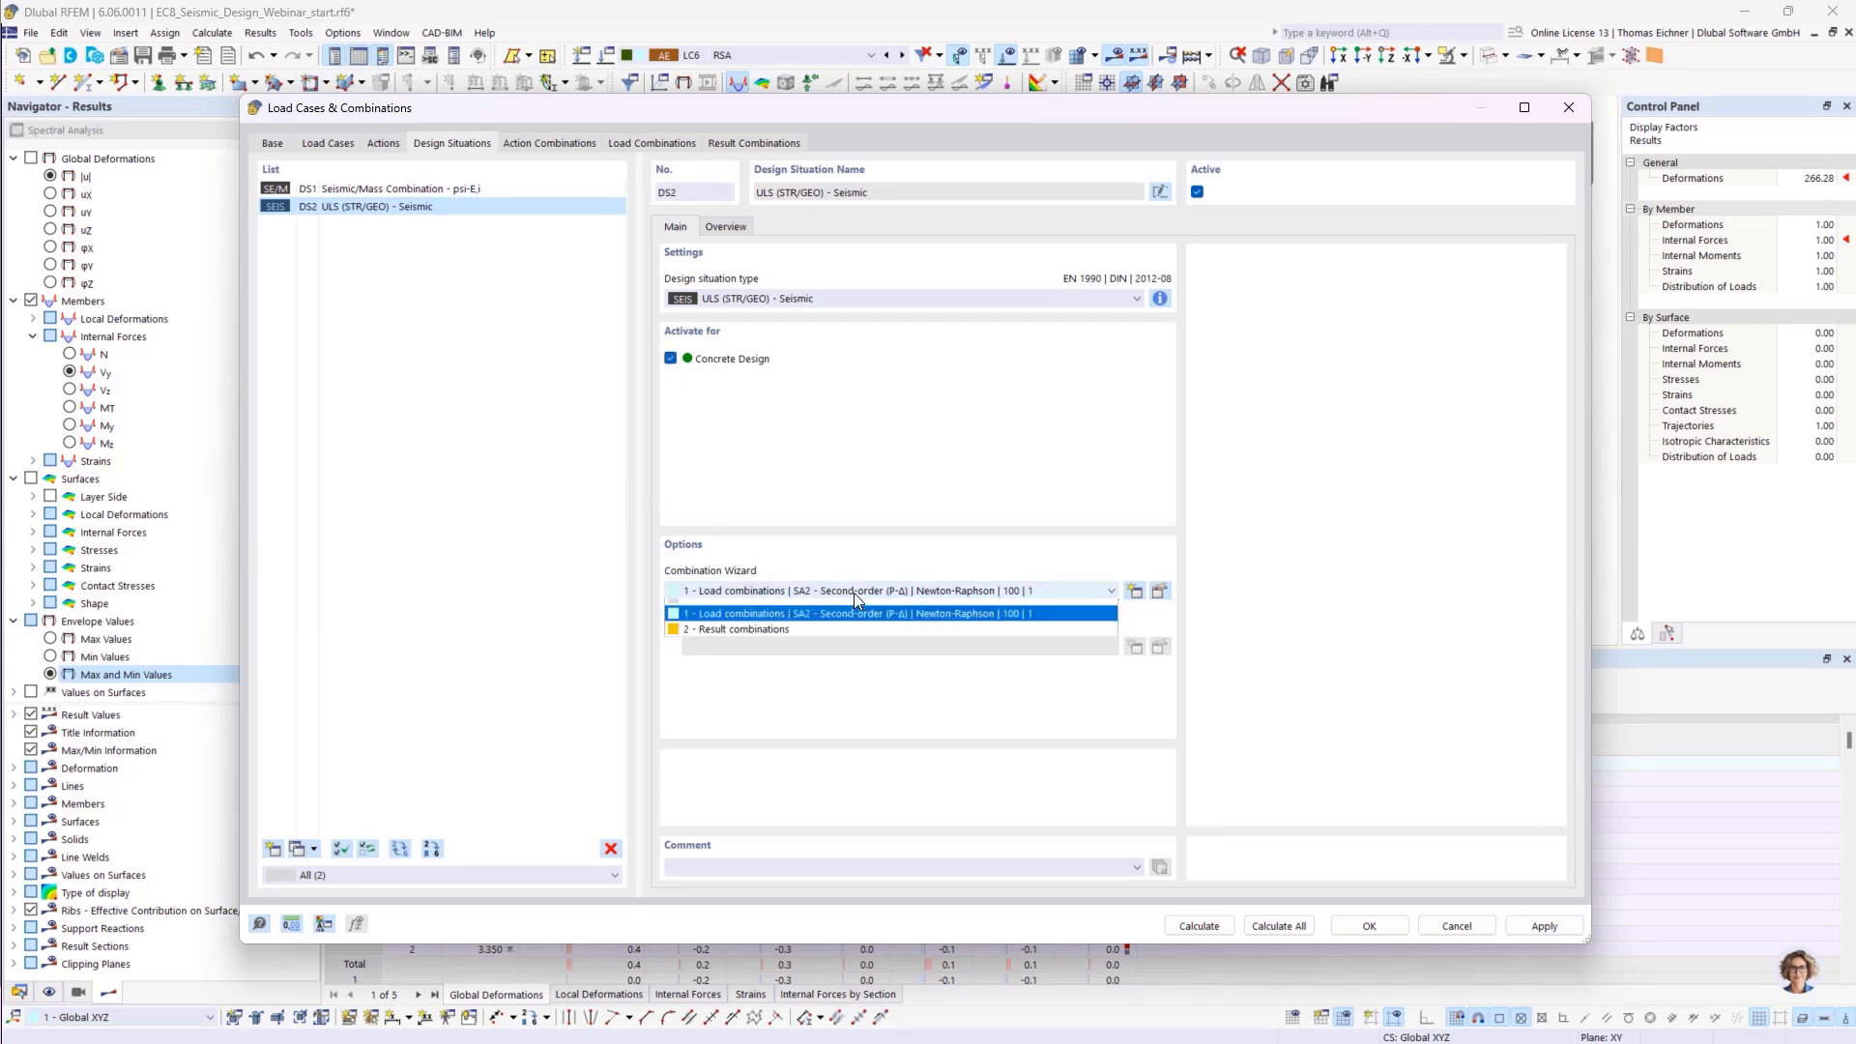
left_click(722, 637)
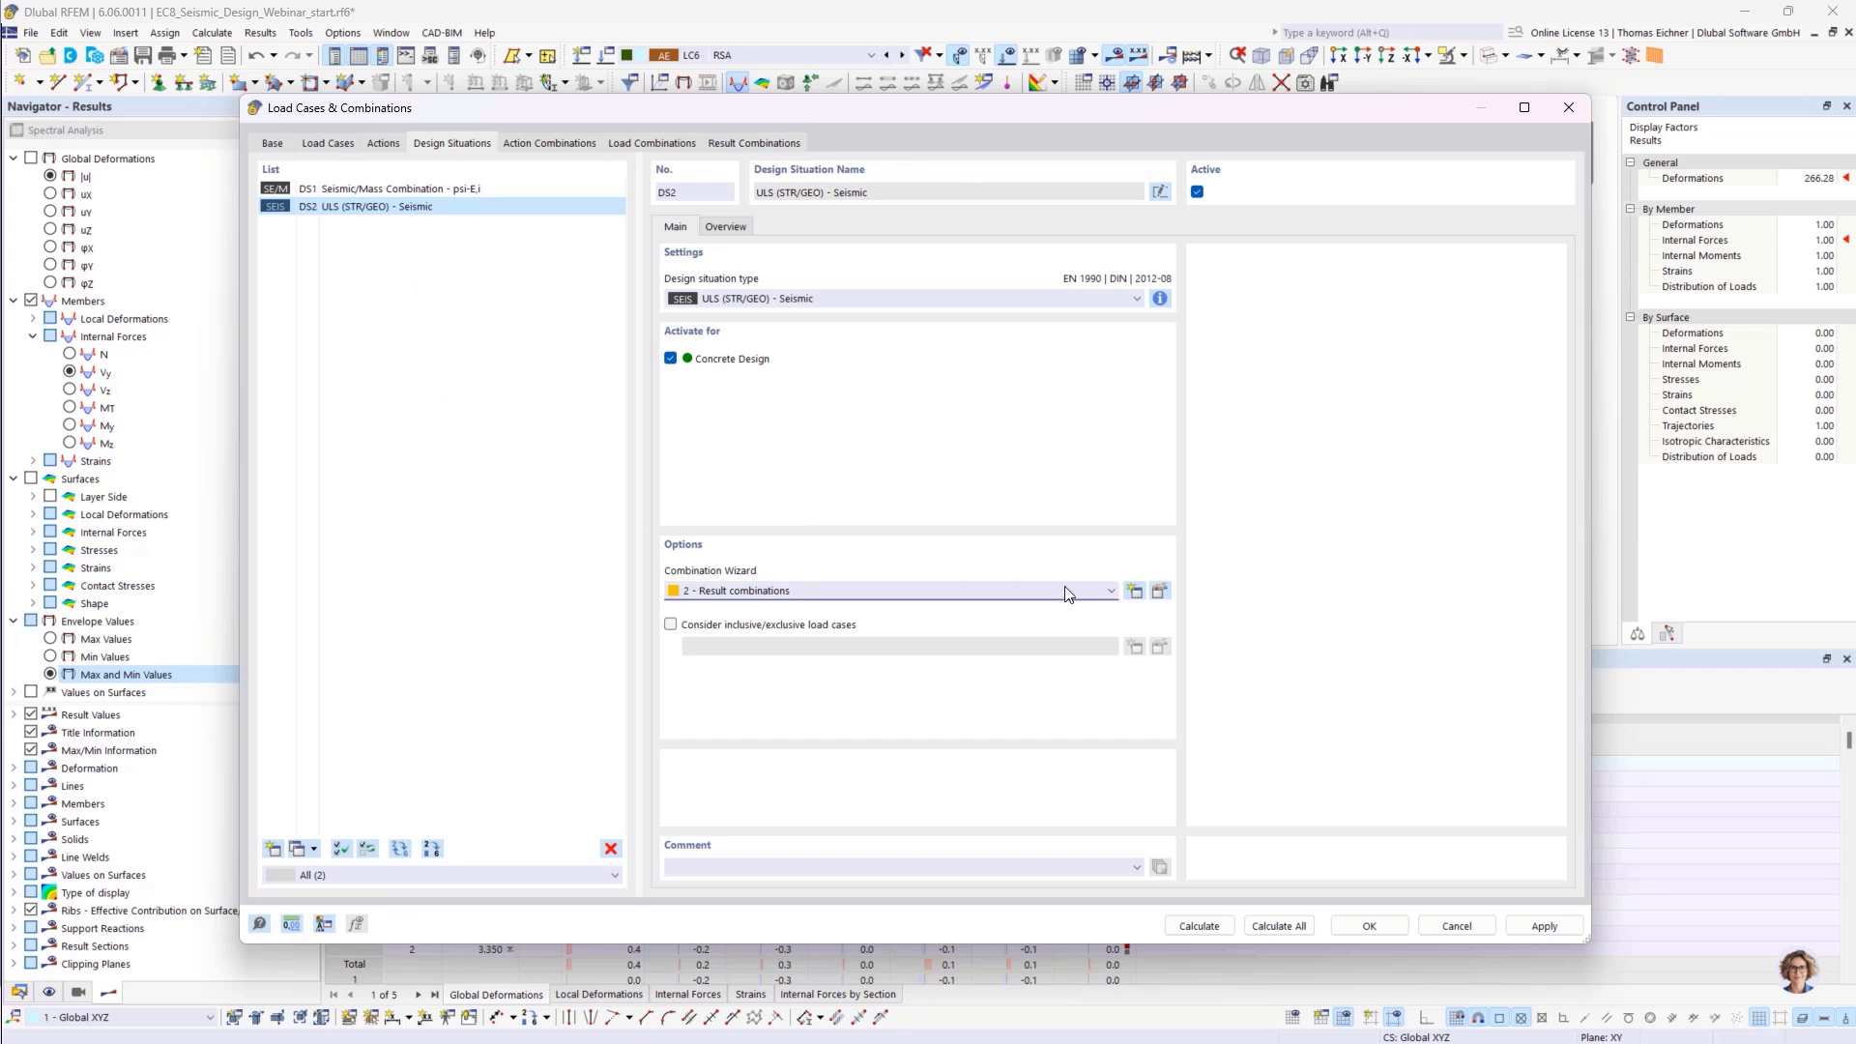
Examine the load cases and factors assigned to the generated seismic result combination RC1
left_click(745, 143)
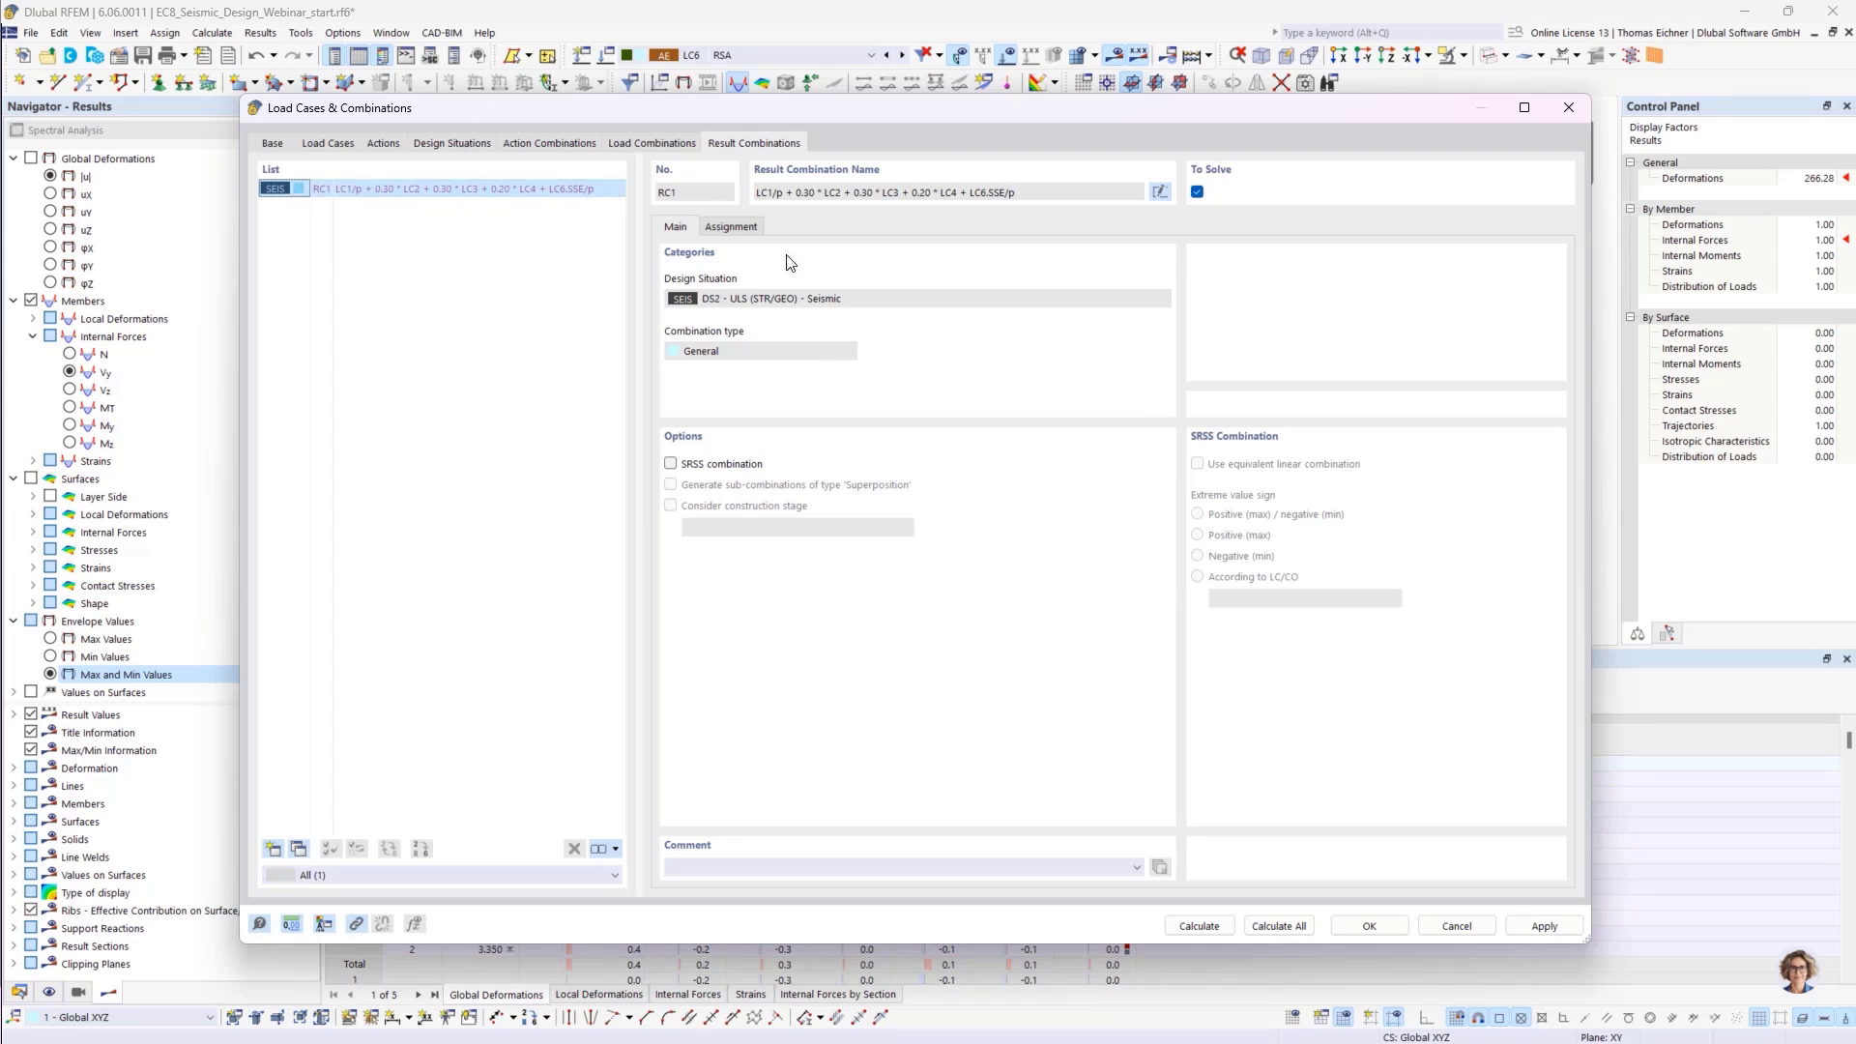
left_click(751, 225)
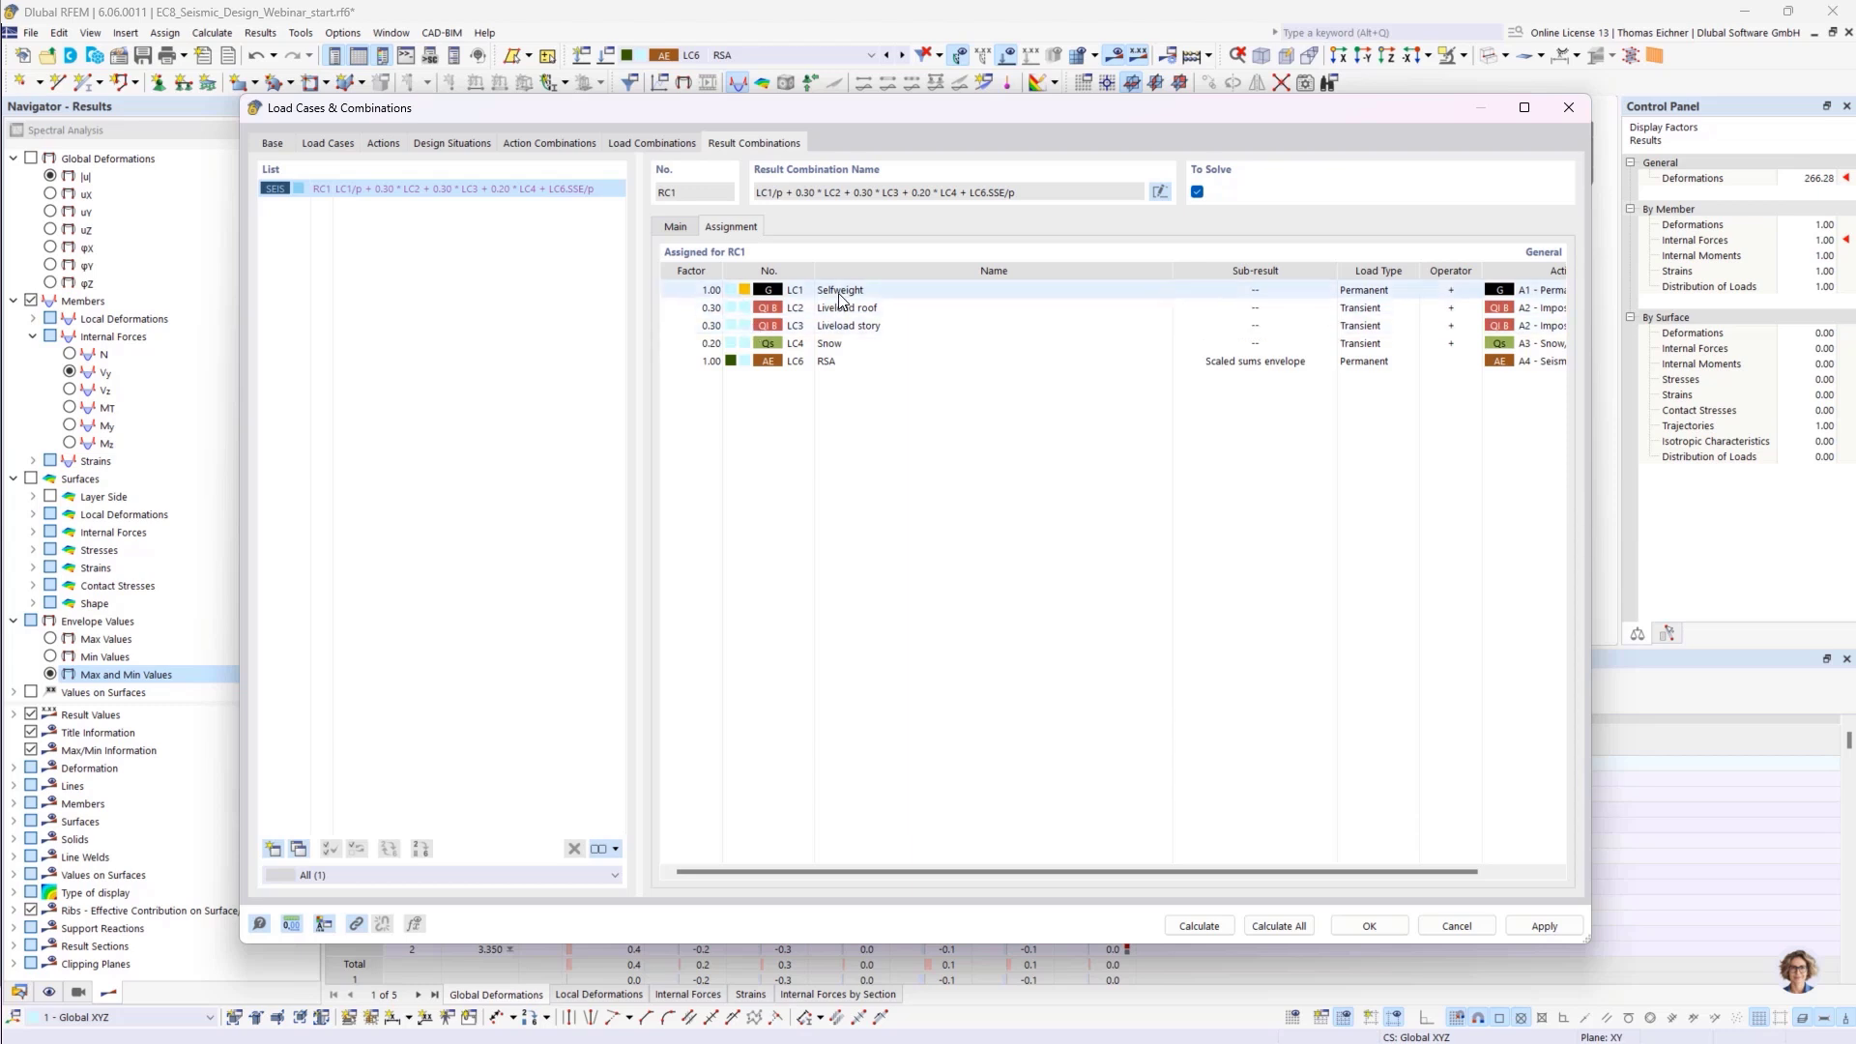
left_click(839, 326)
left_click(841, 344)
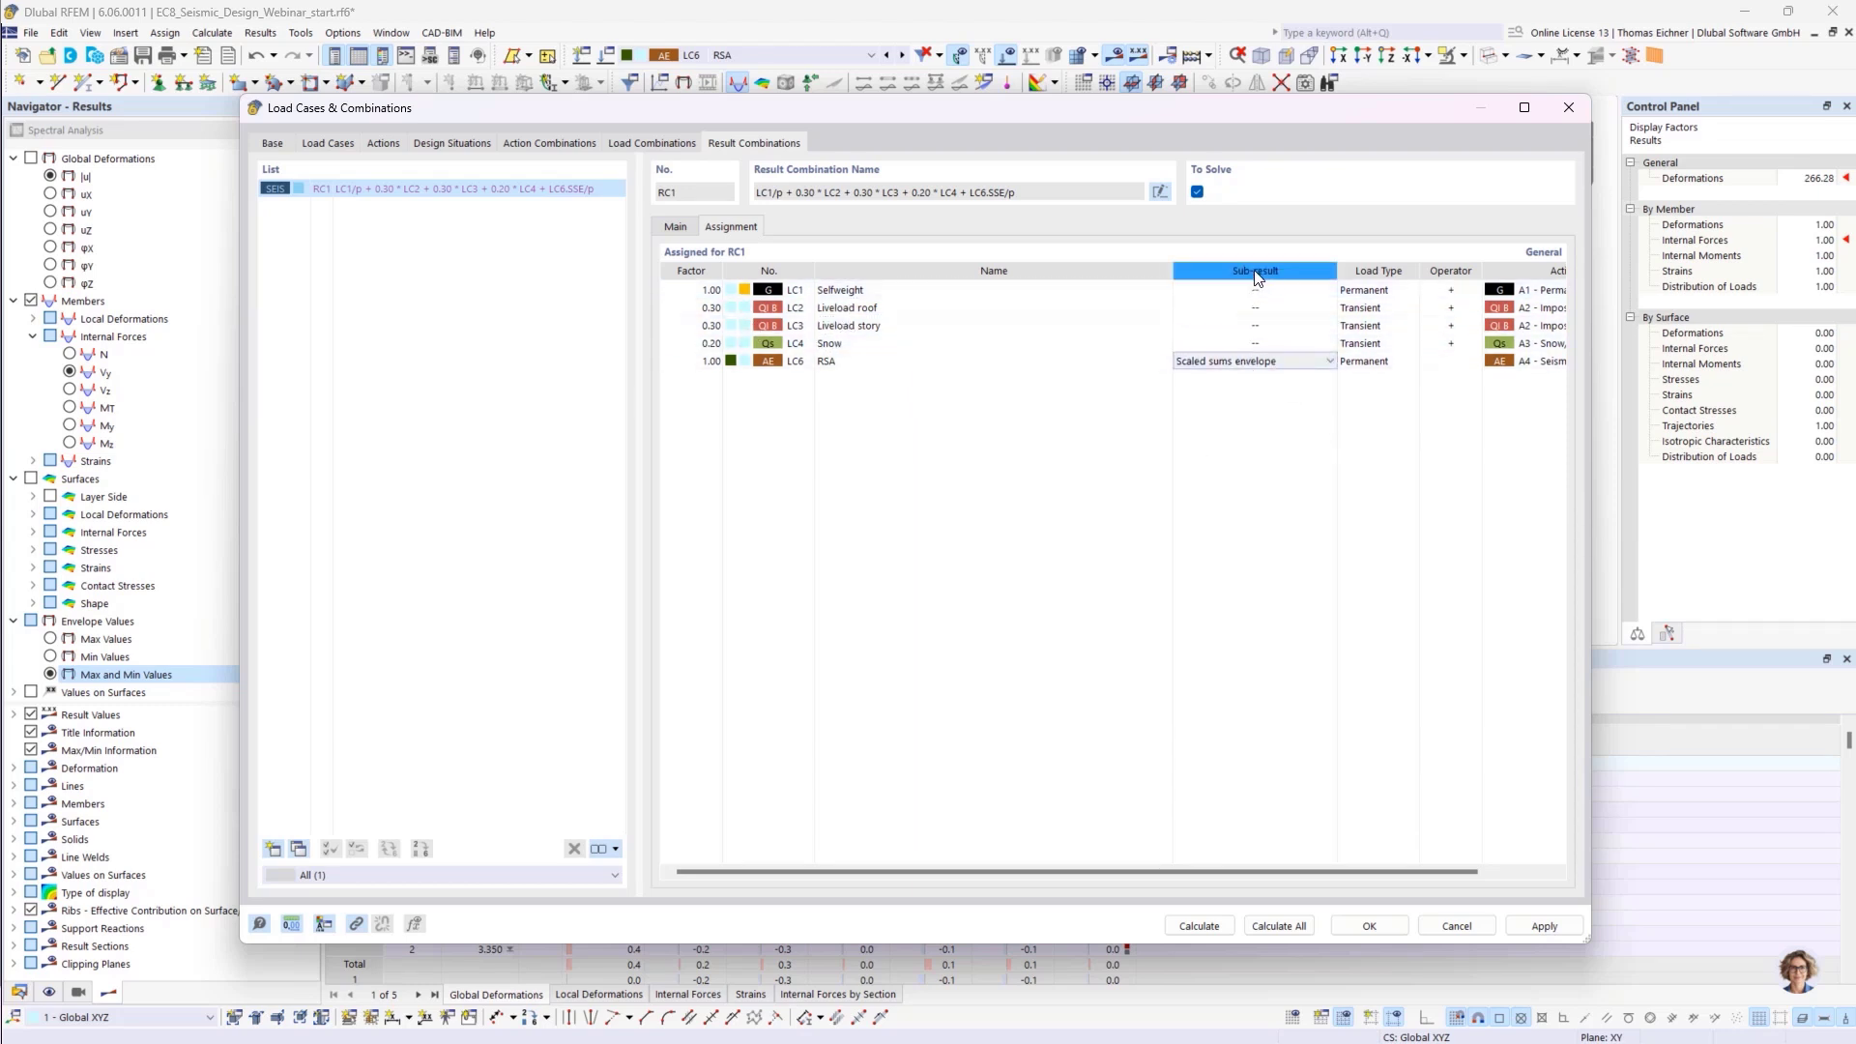
Keep Scaled sums envelope as the sub-result of LC6 RSA in RC1 and confirm the load cases and combinations
left_click(1293, 363)
left_click(1289, 363)
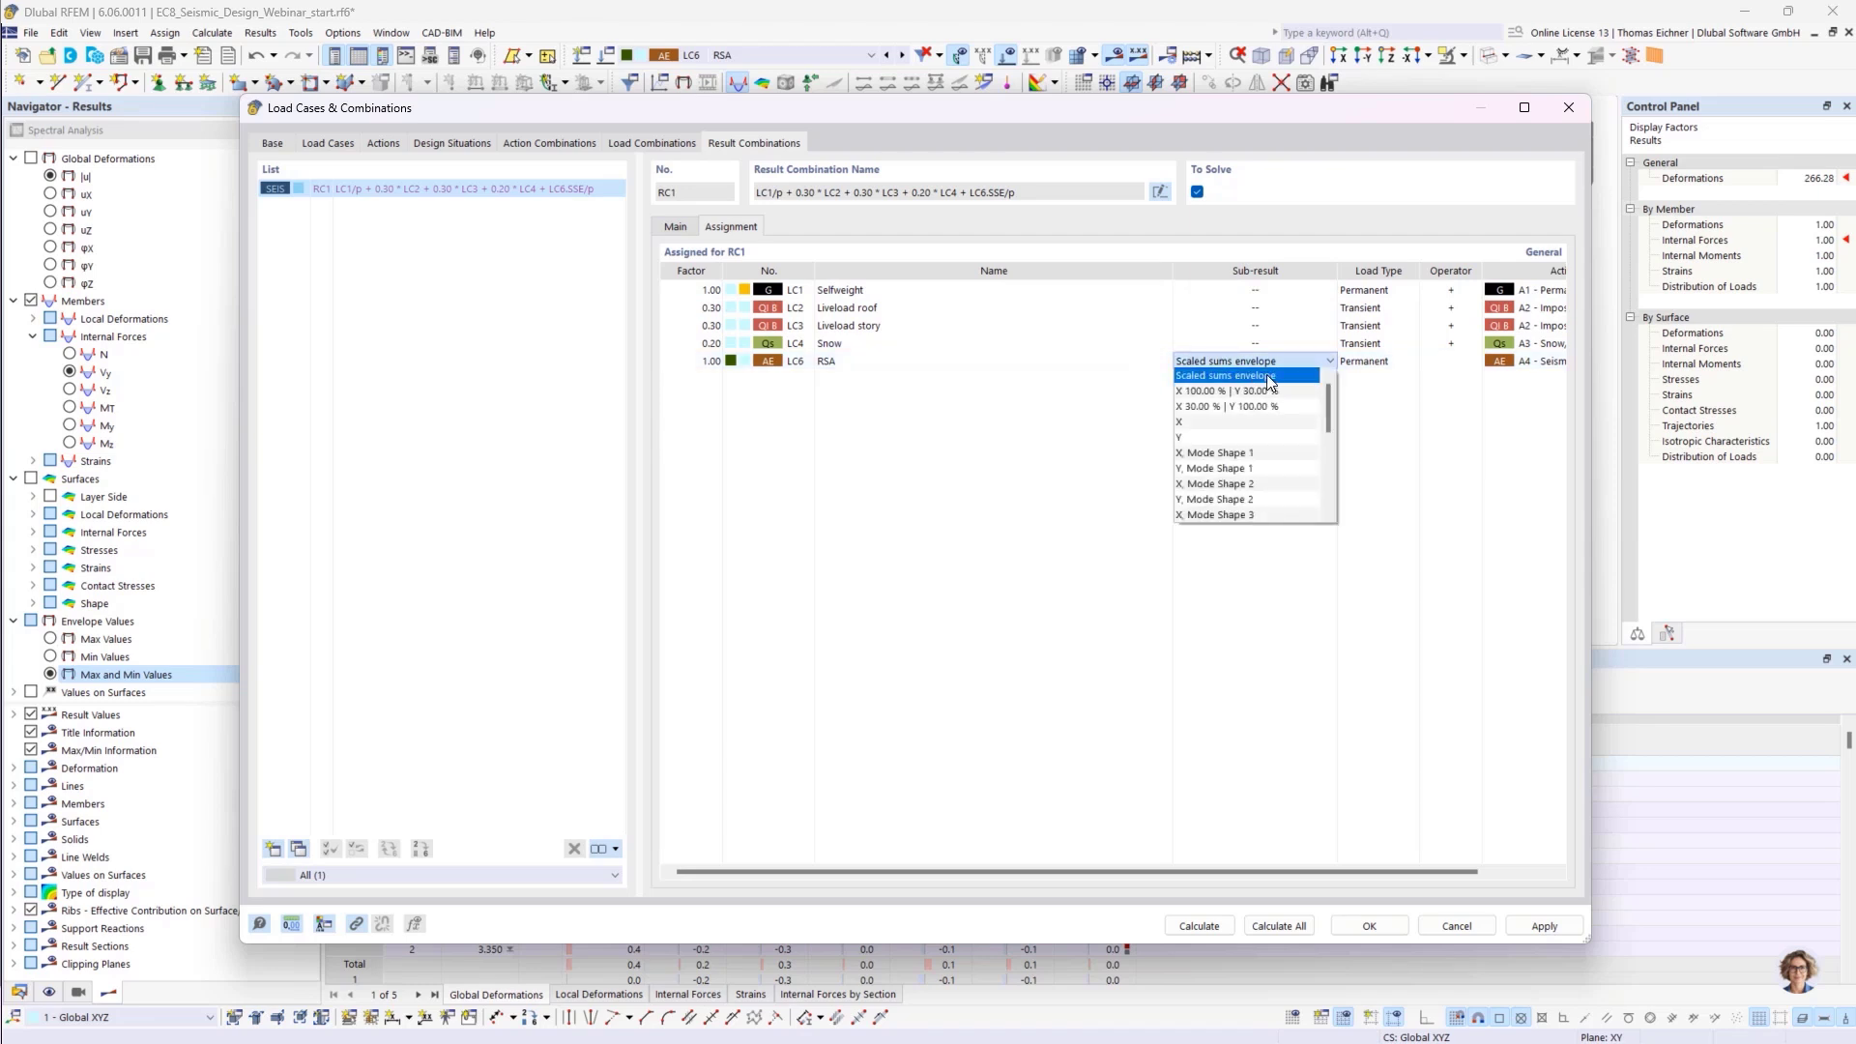
left_click(1255, 374)
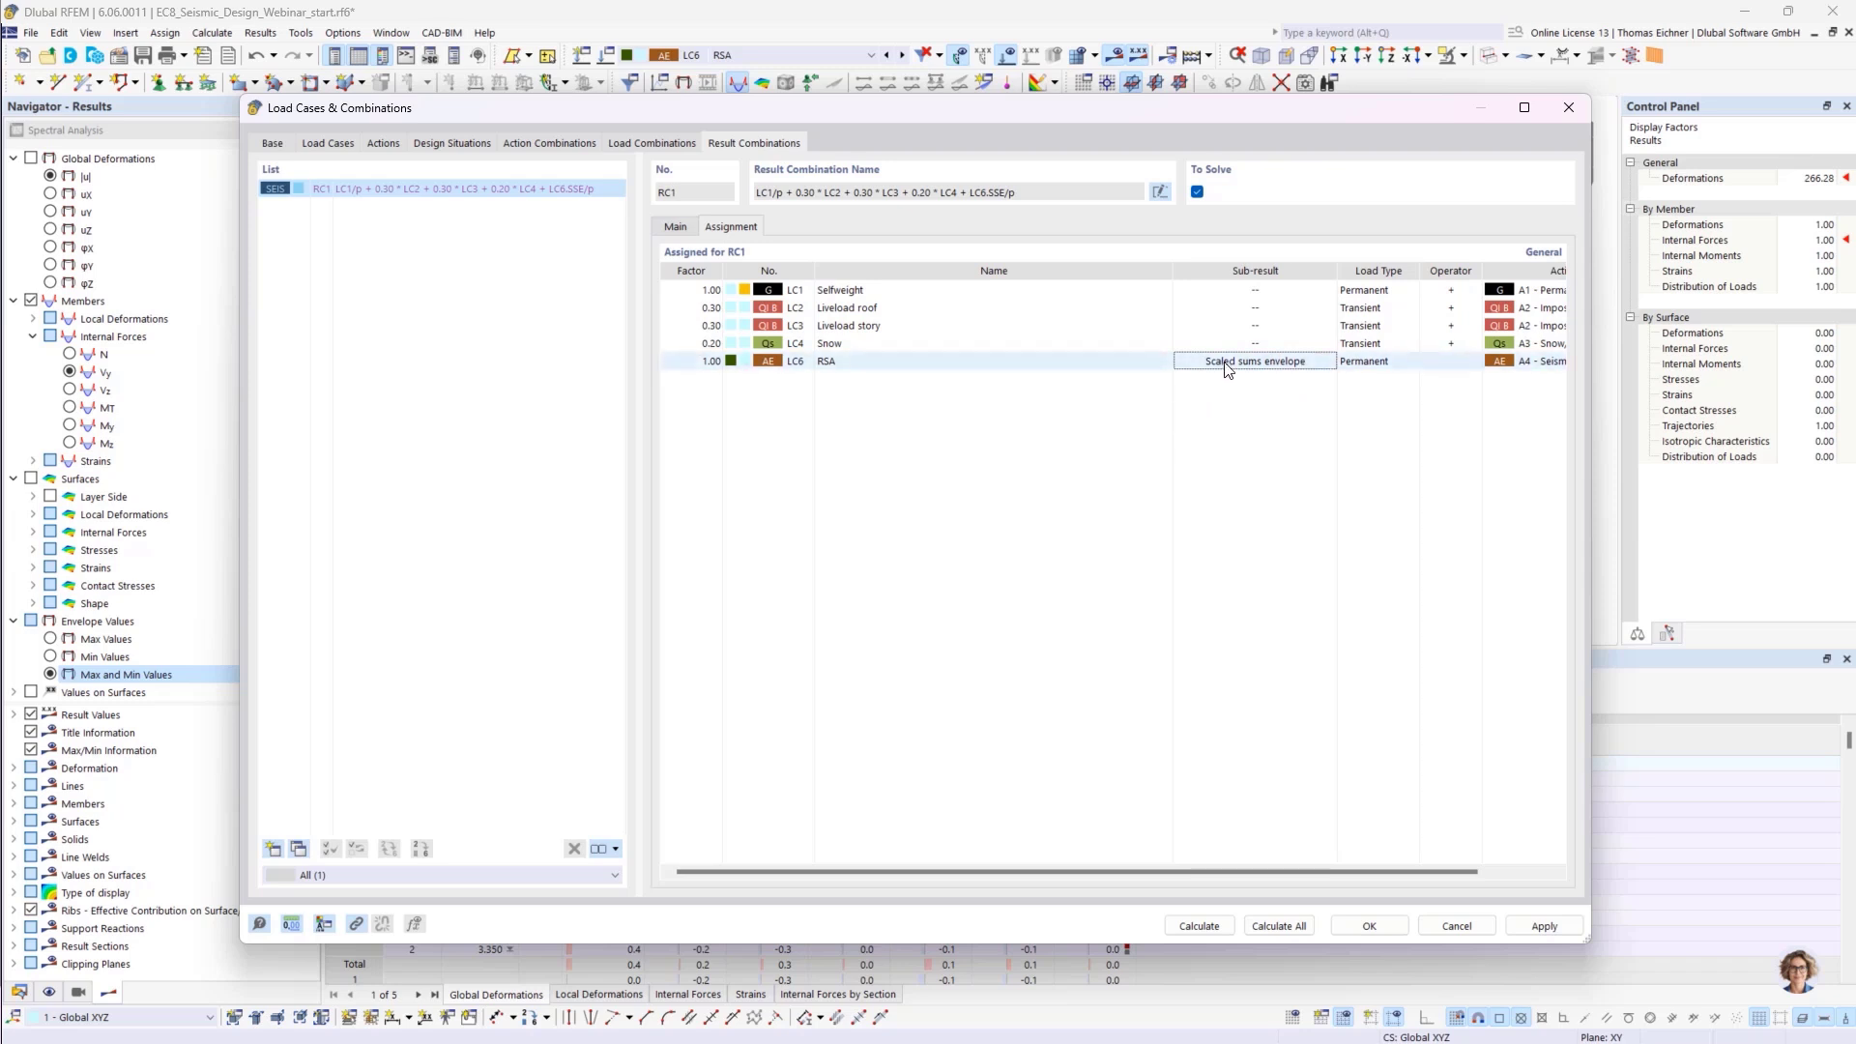
left_click(1076, 364)
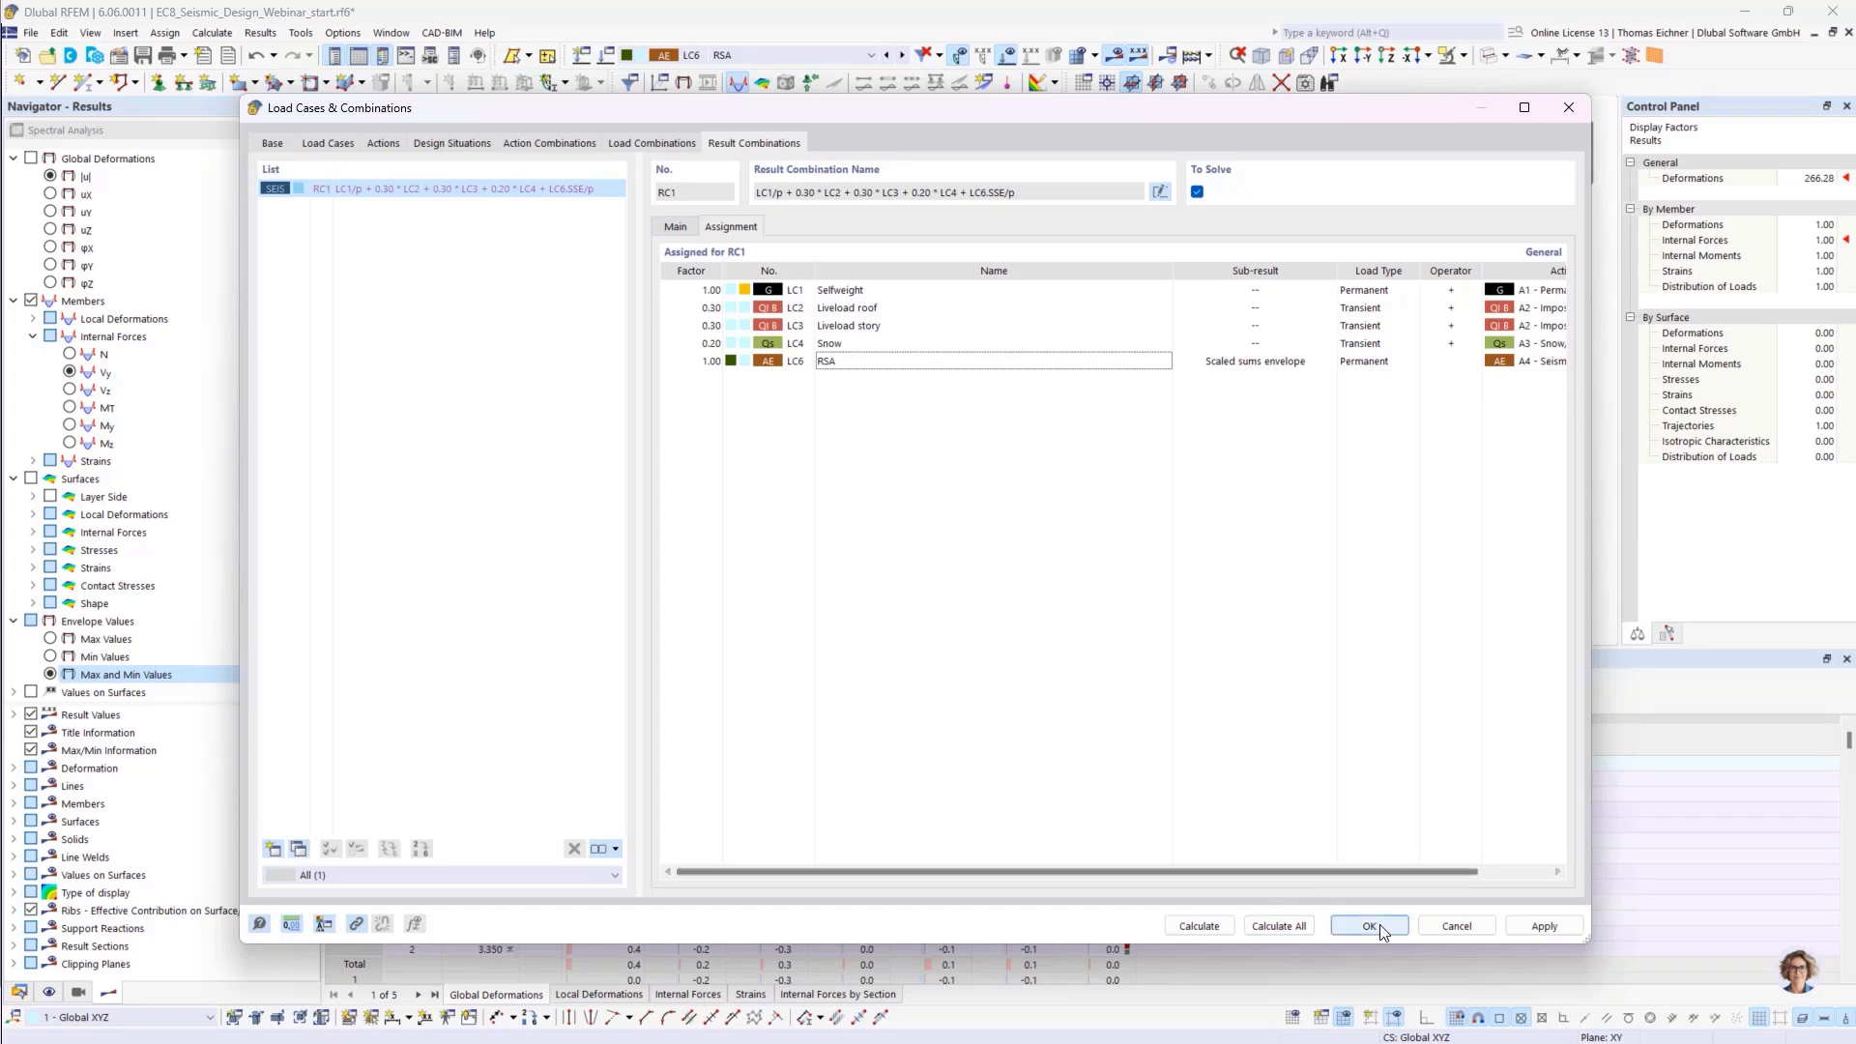
left_click(1332, 921)
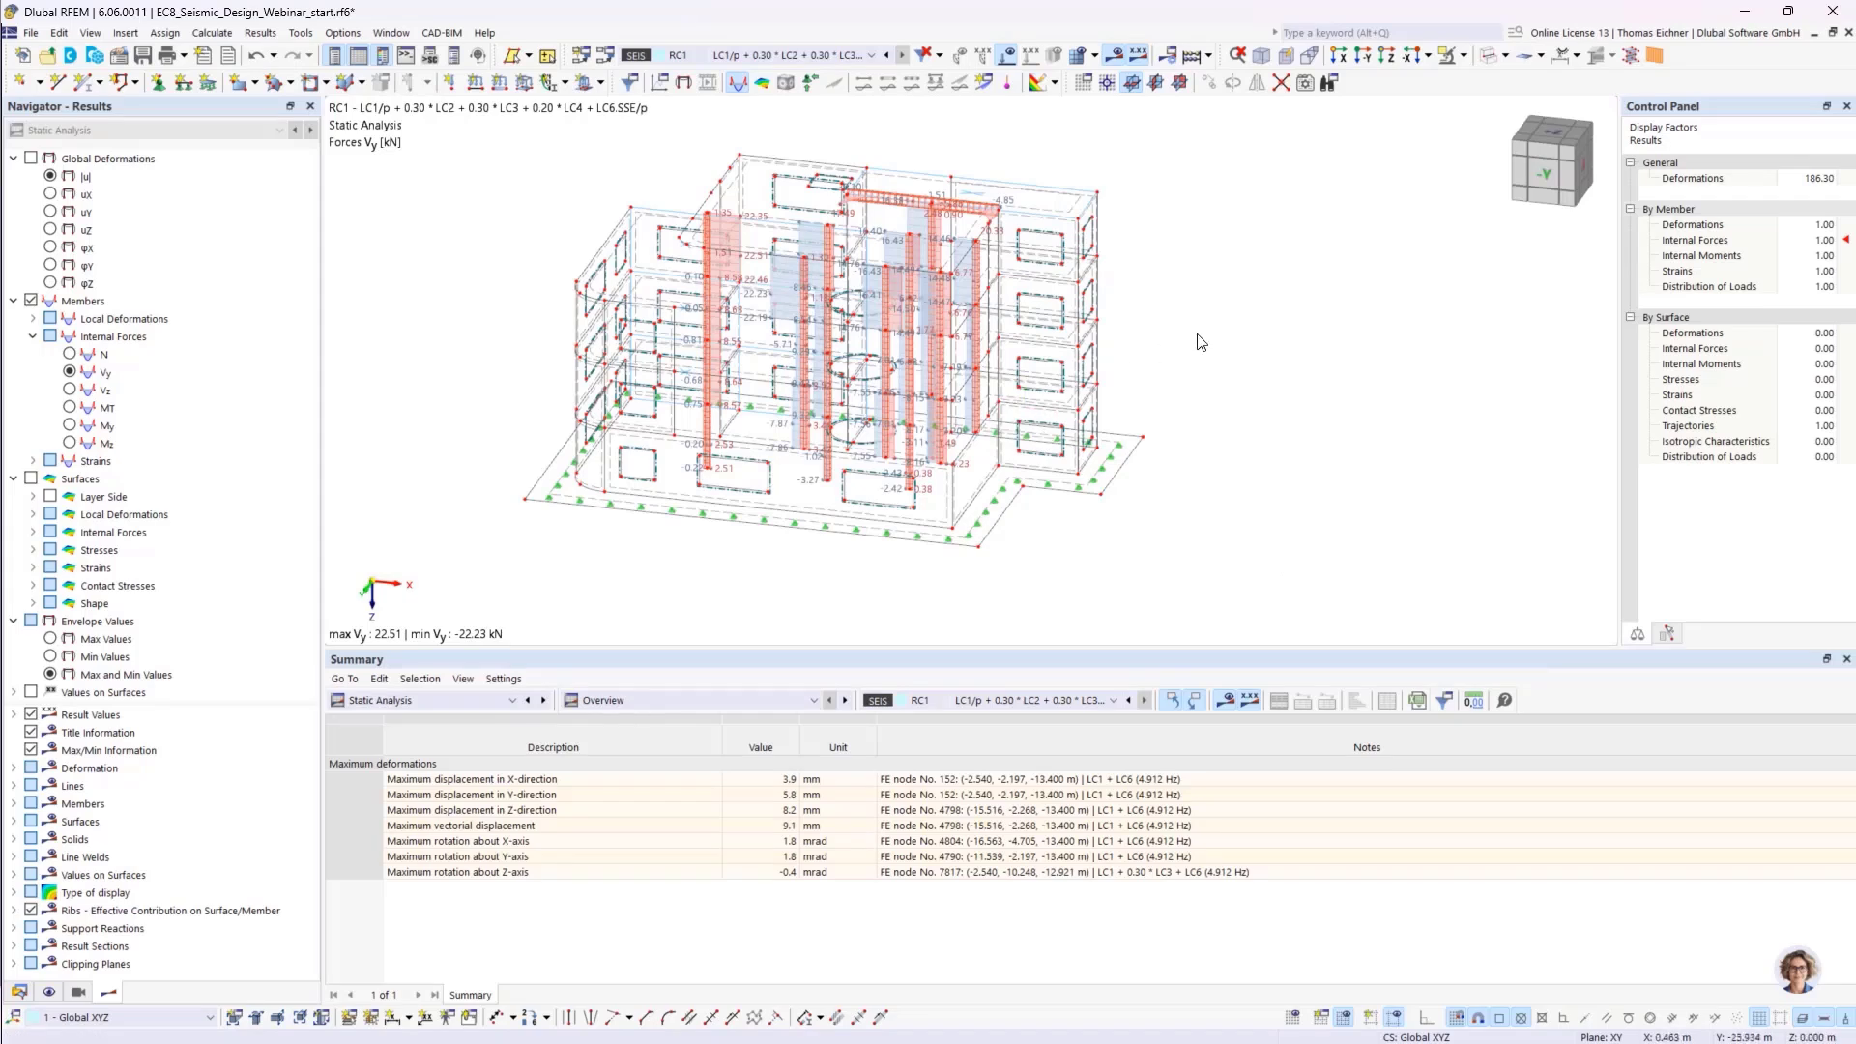
Recalculate the whole model, accepting deletion of all existing results
left_click(1193, 55)
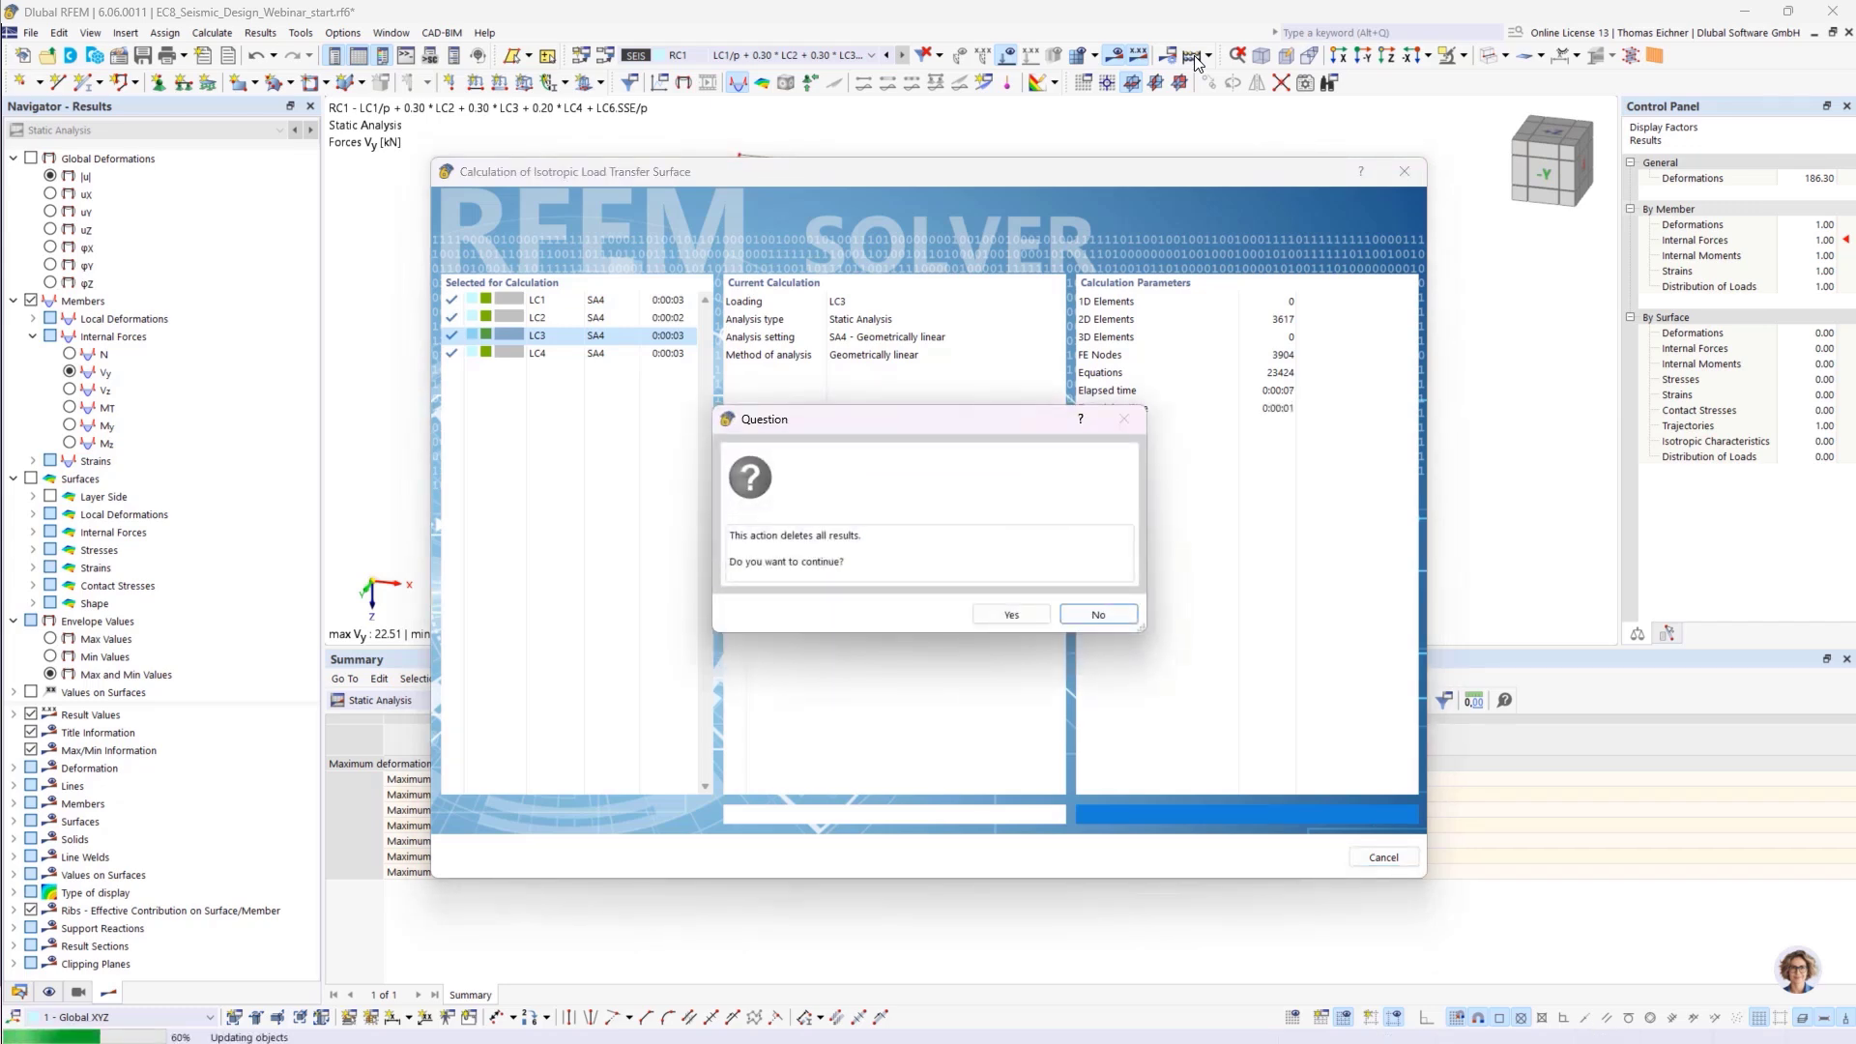
left_click(1011, 615)
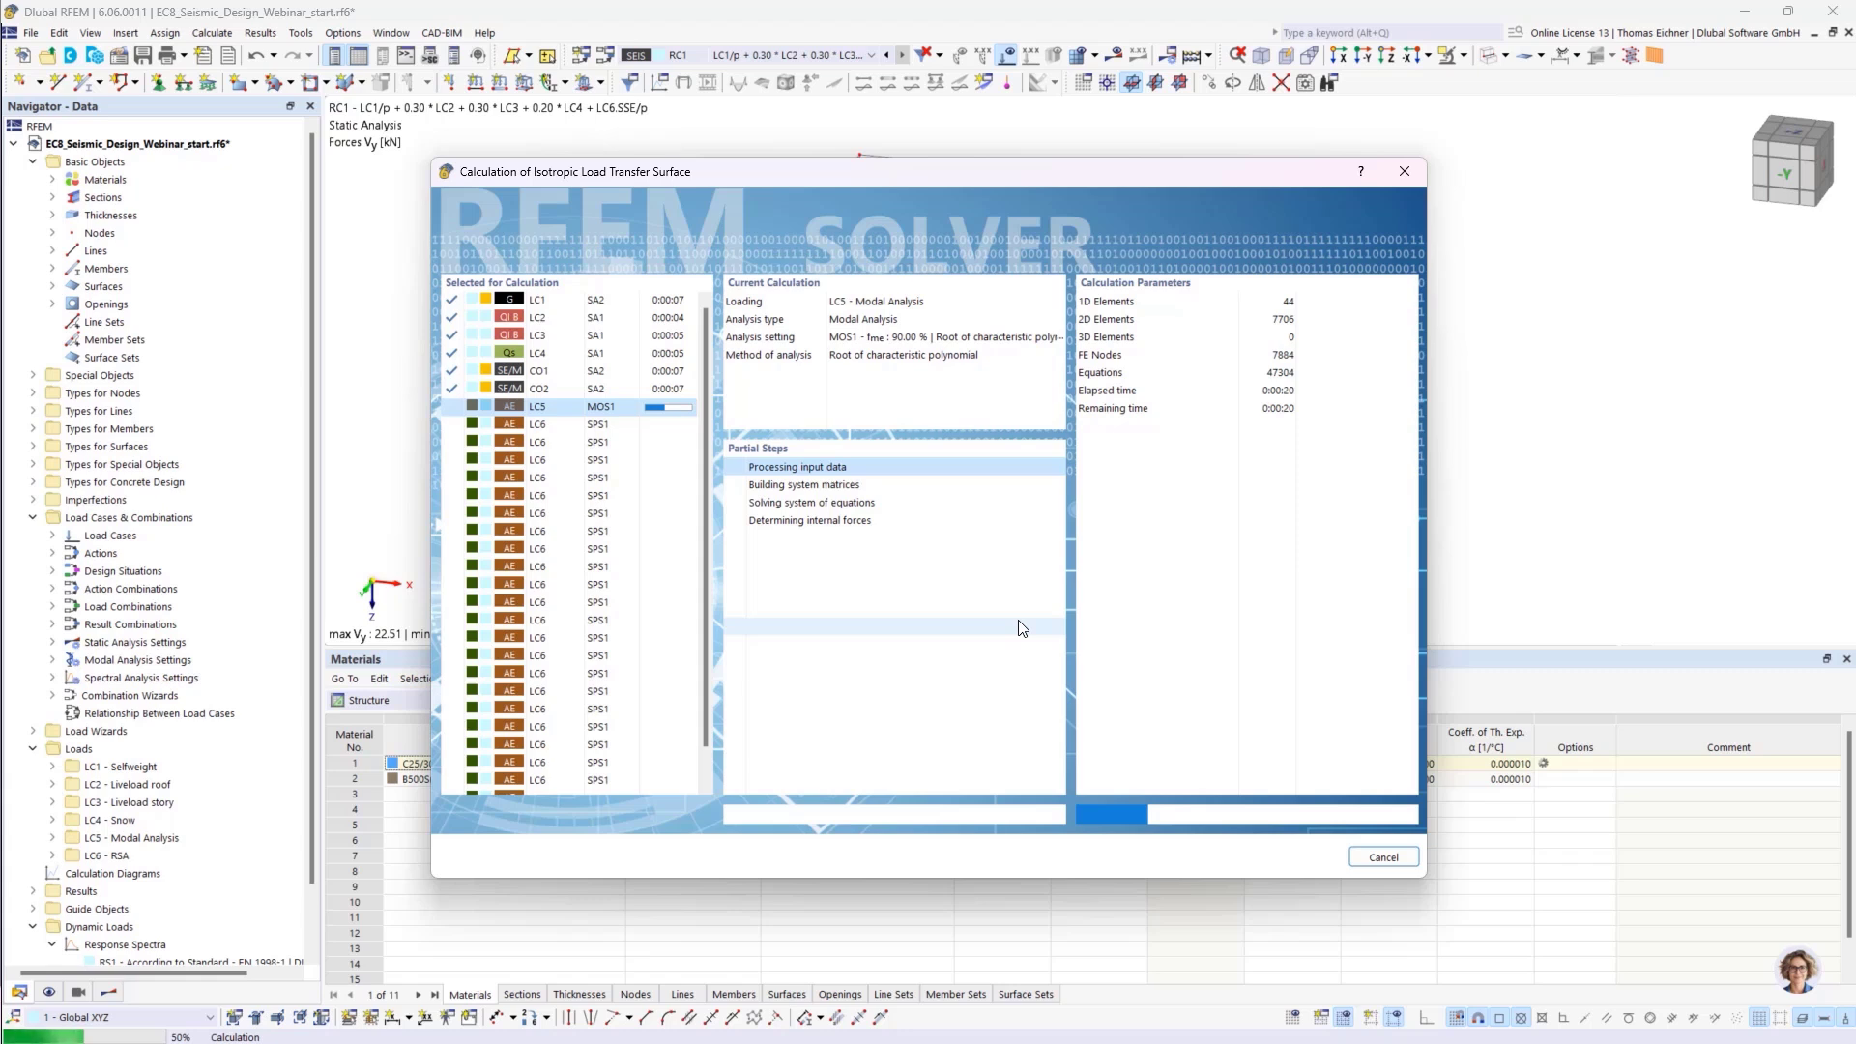
scroll(624, 416, "down", 1)
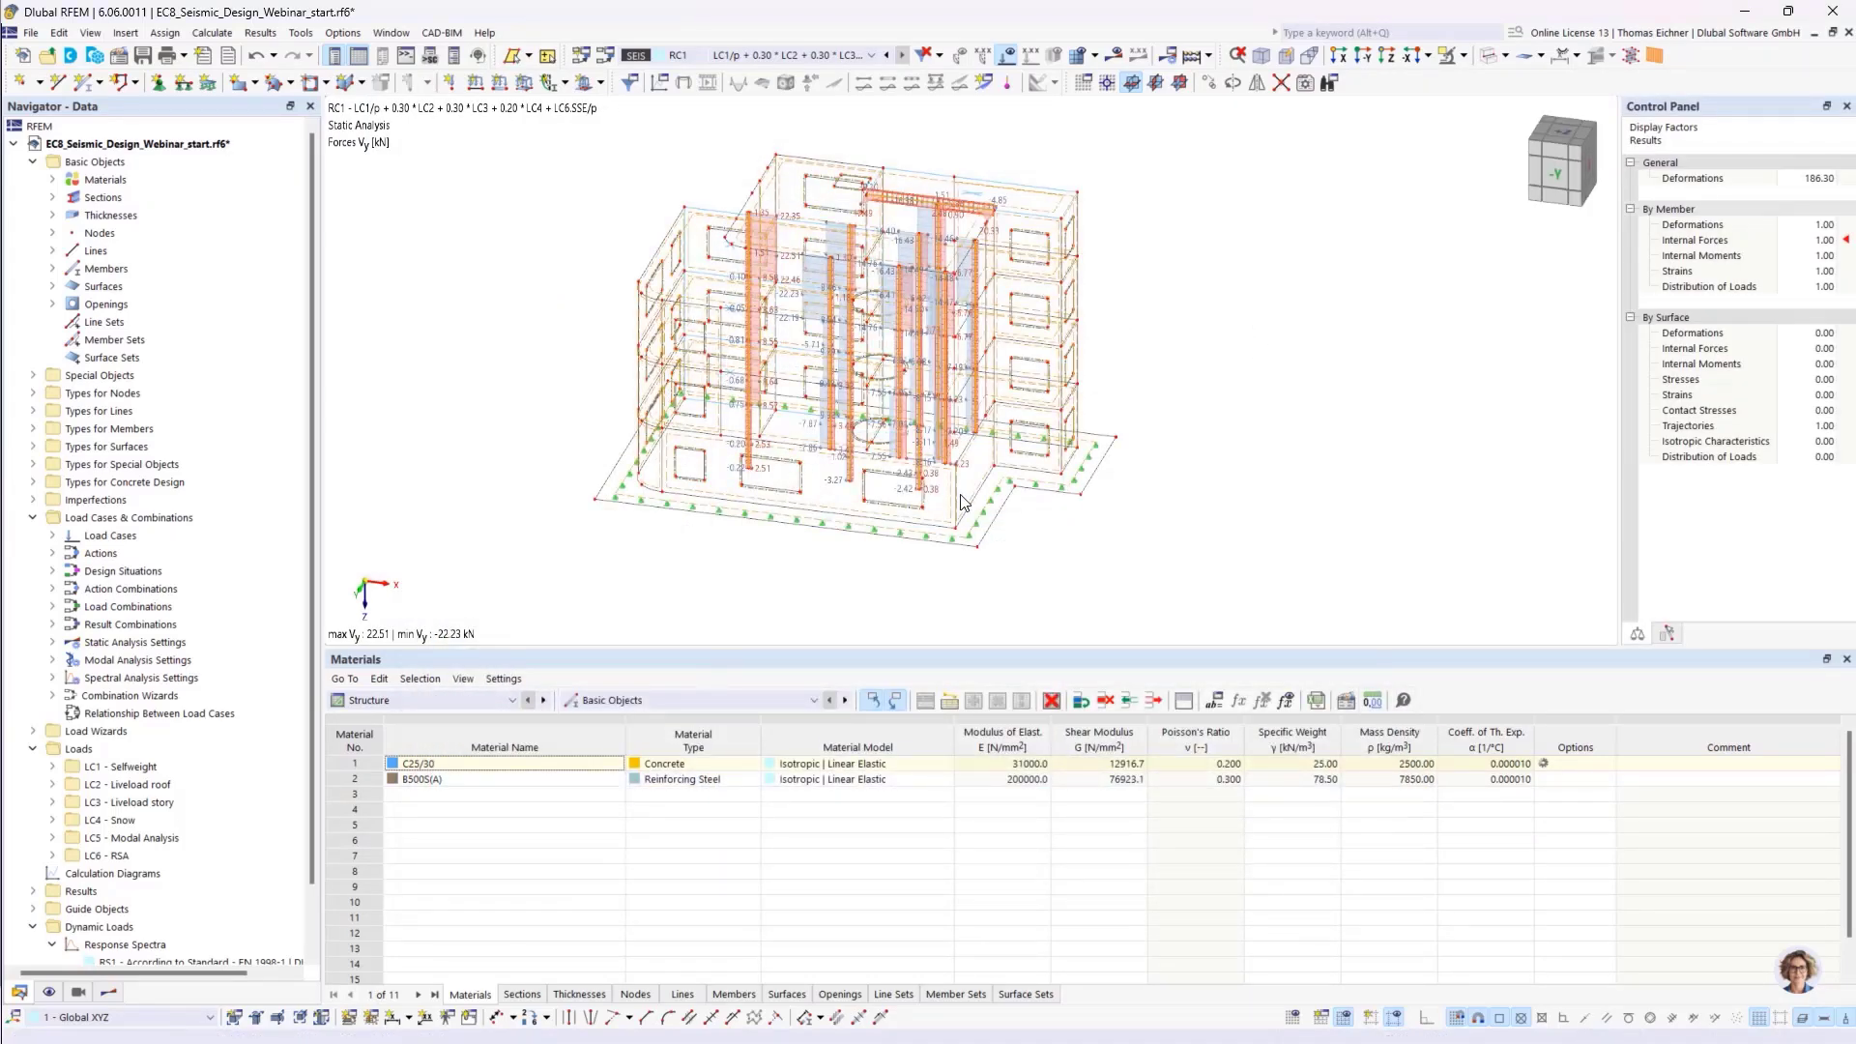
right_click(963, 497)
left_click(1317, 468)
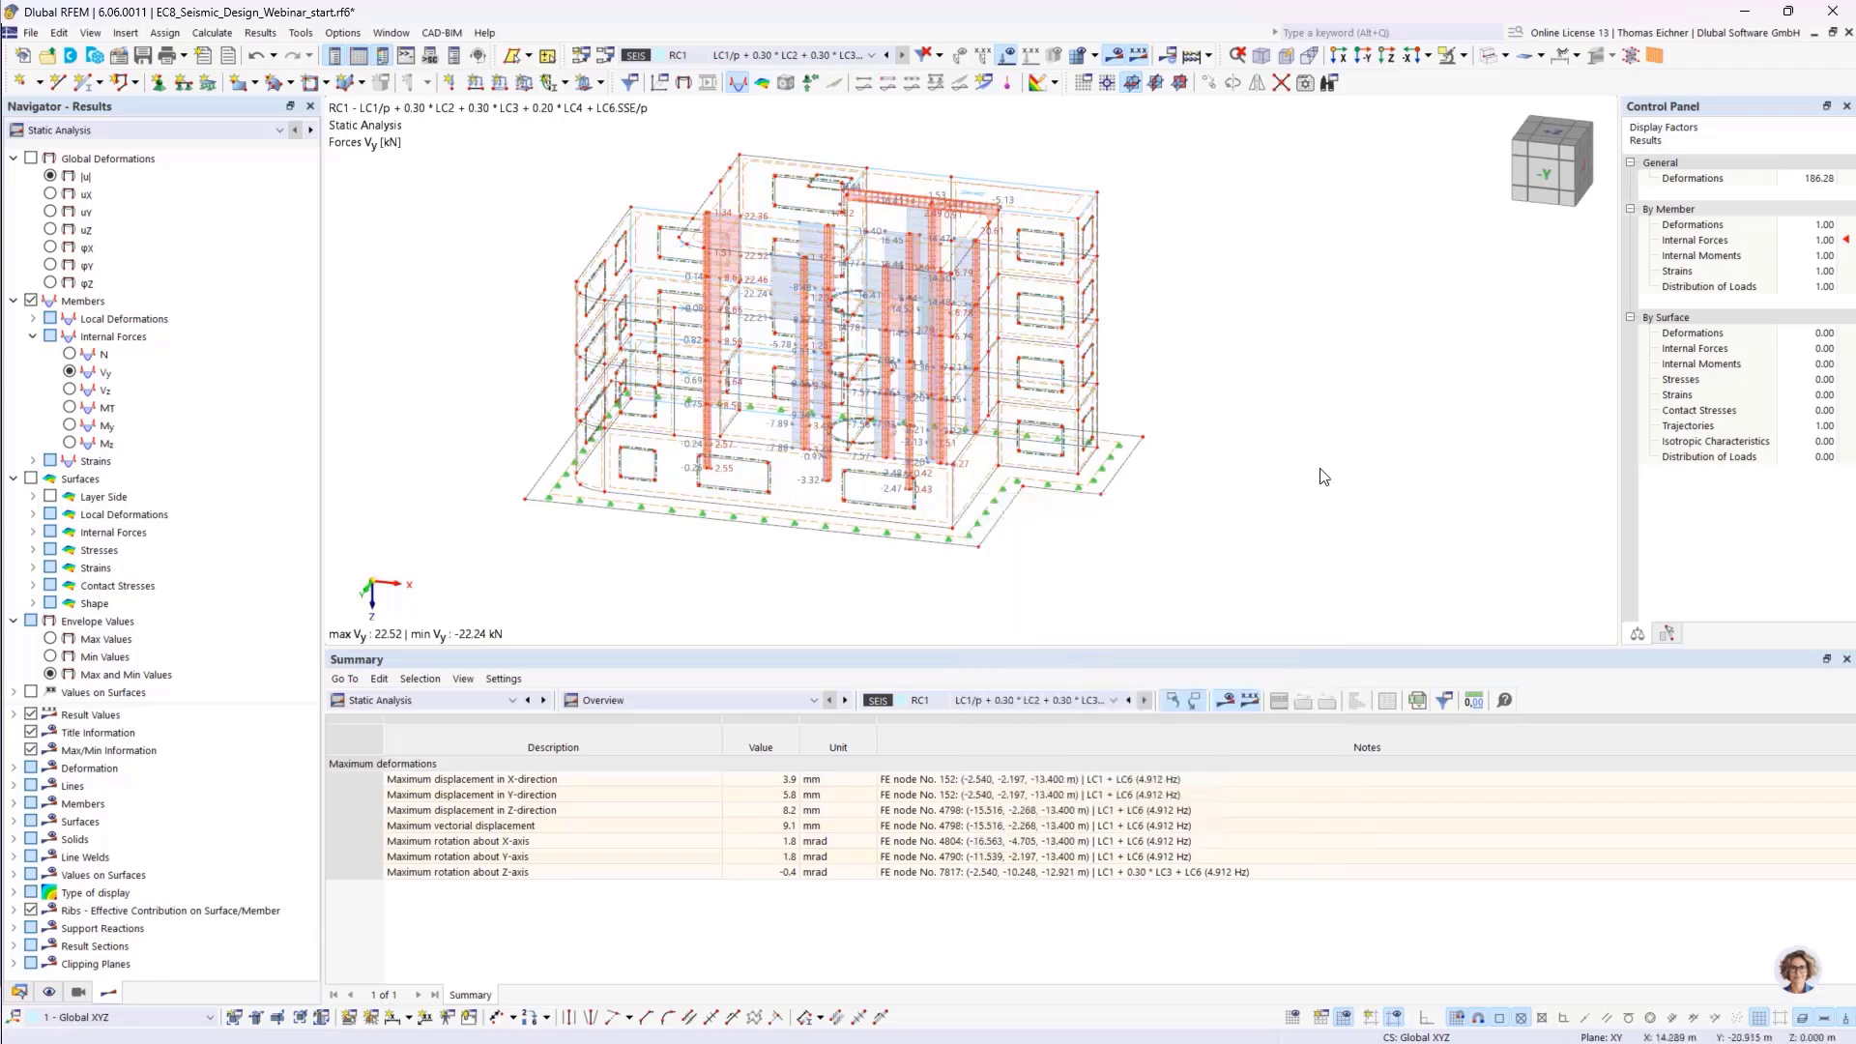
Review the Concrete Design input data, covering the design situations and the objects to design
left_click(503, 701)
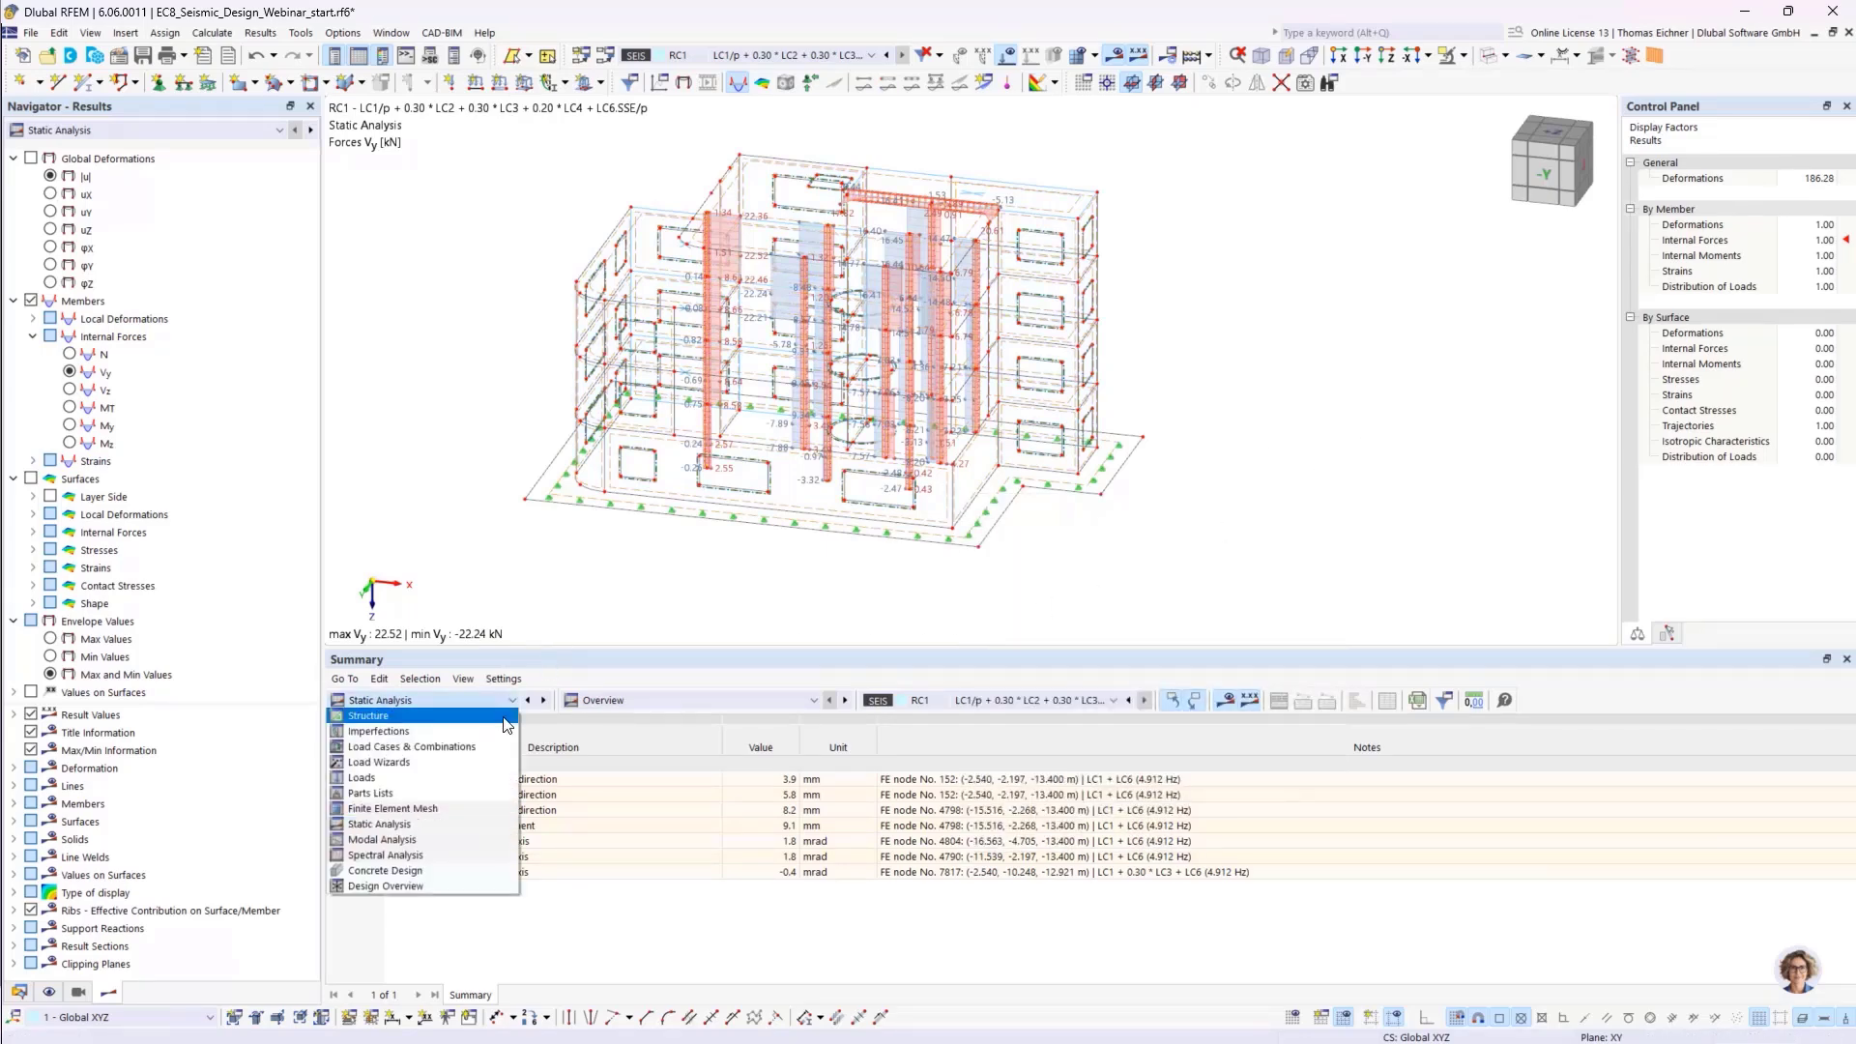
left_click(430, 882)
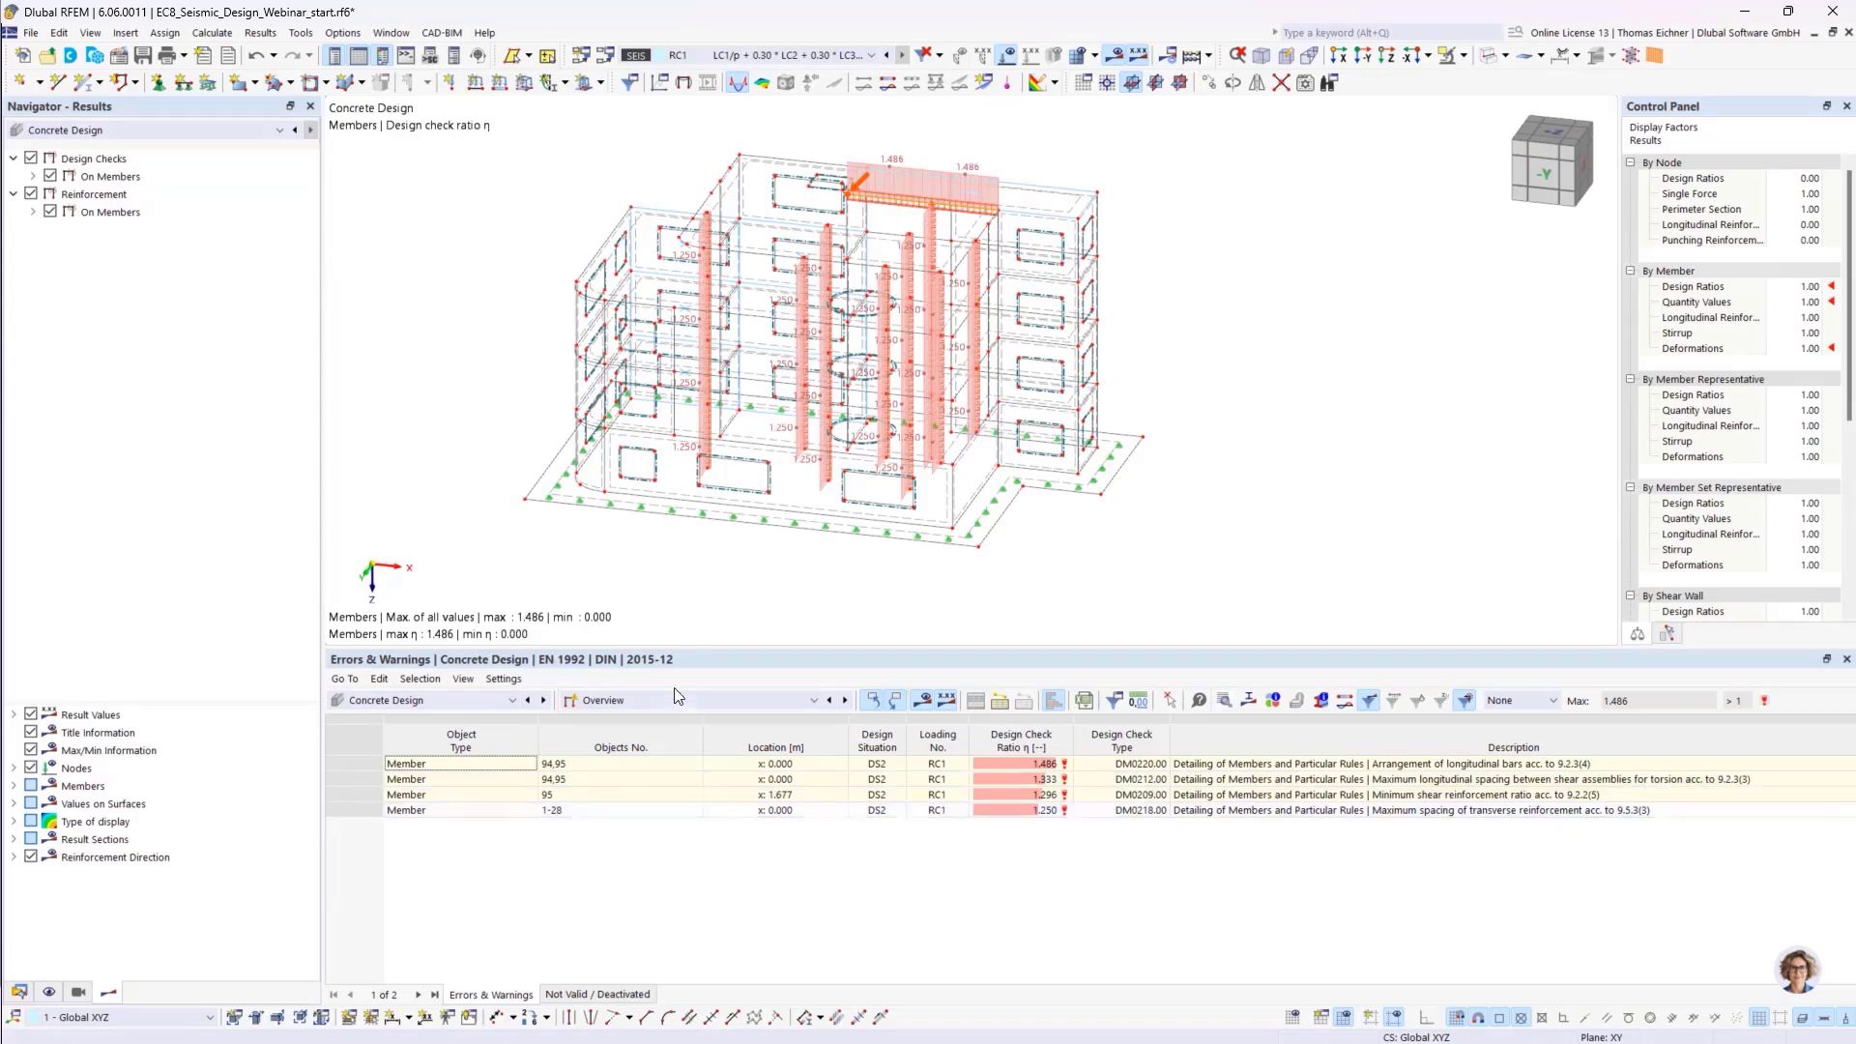
left_click(650, 700)
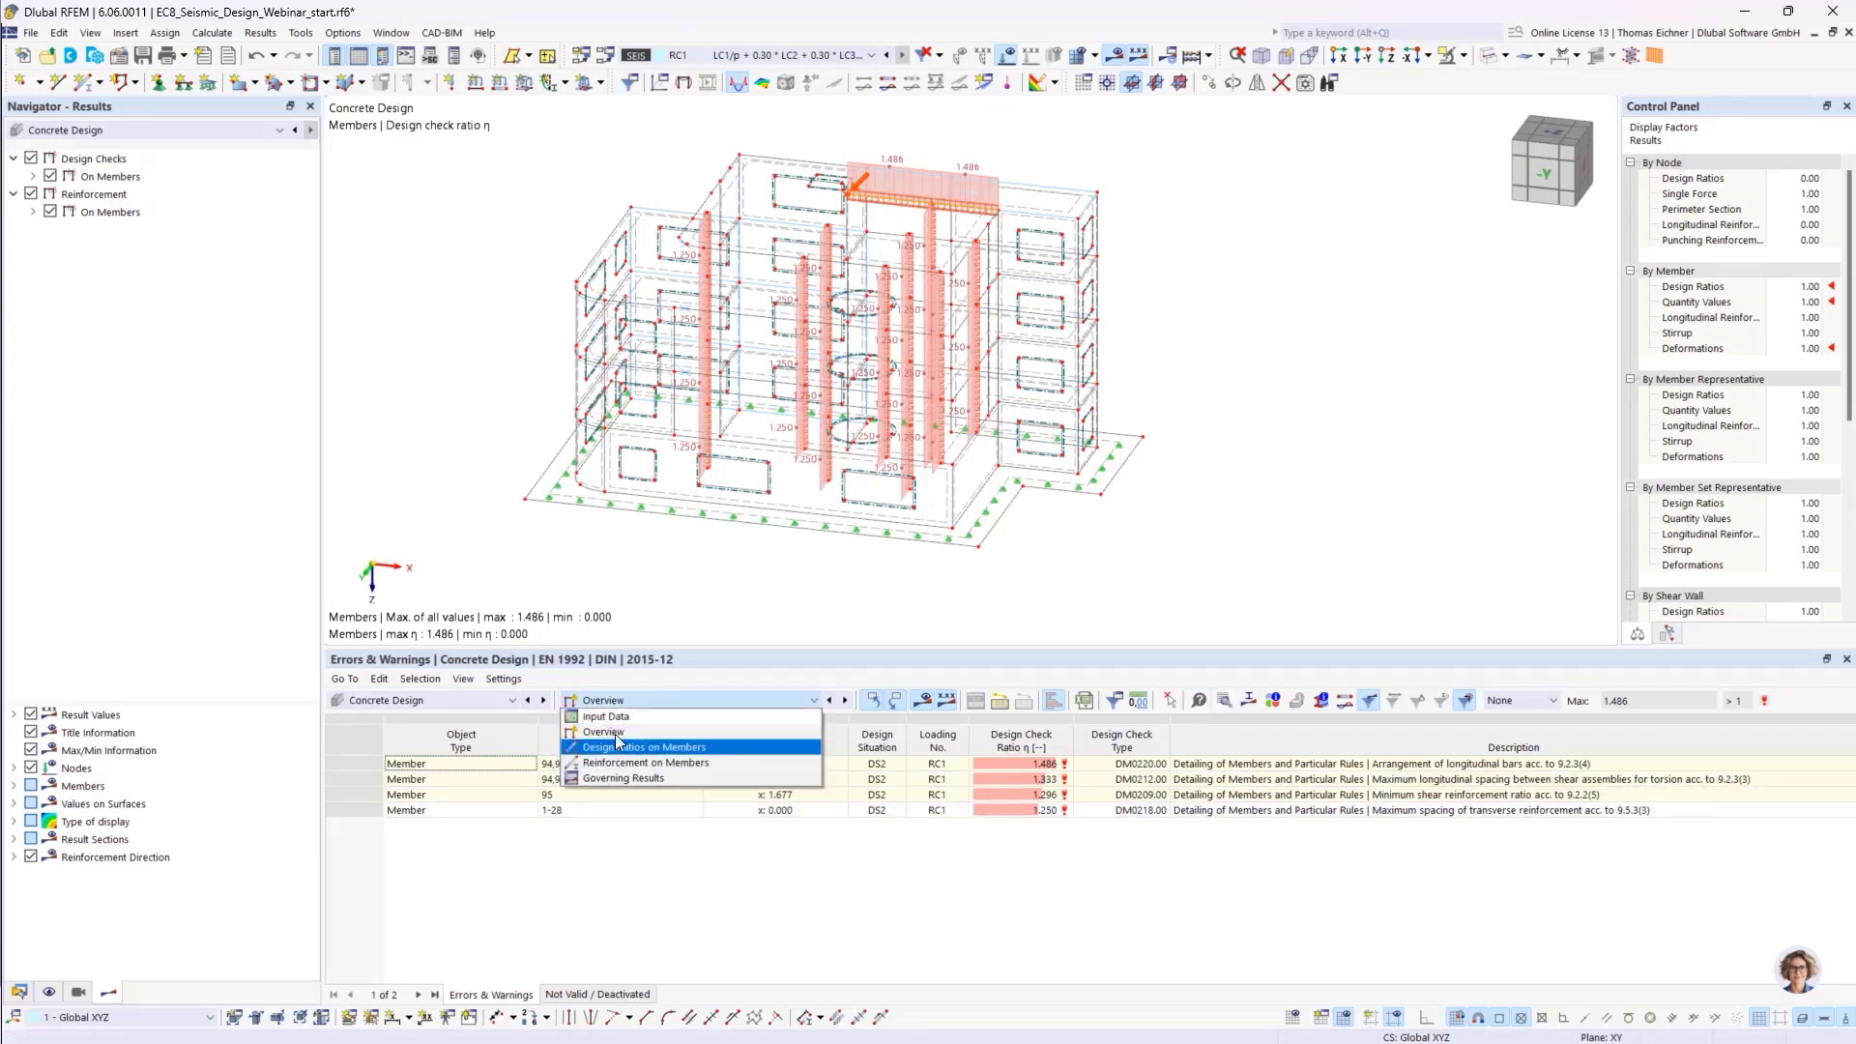
left_click(618, 718)
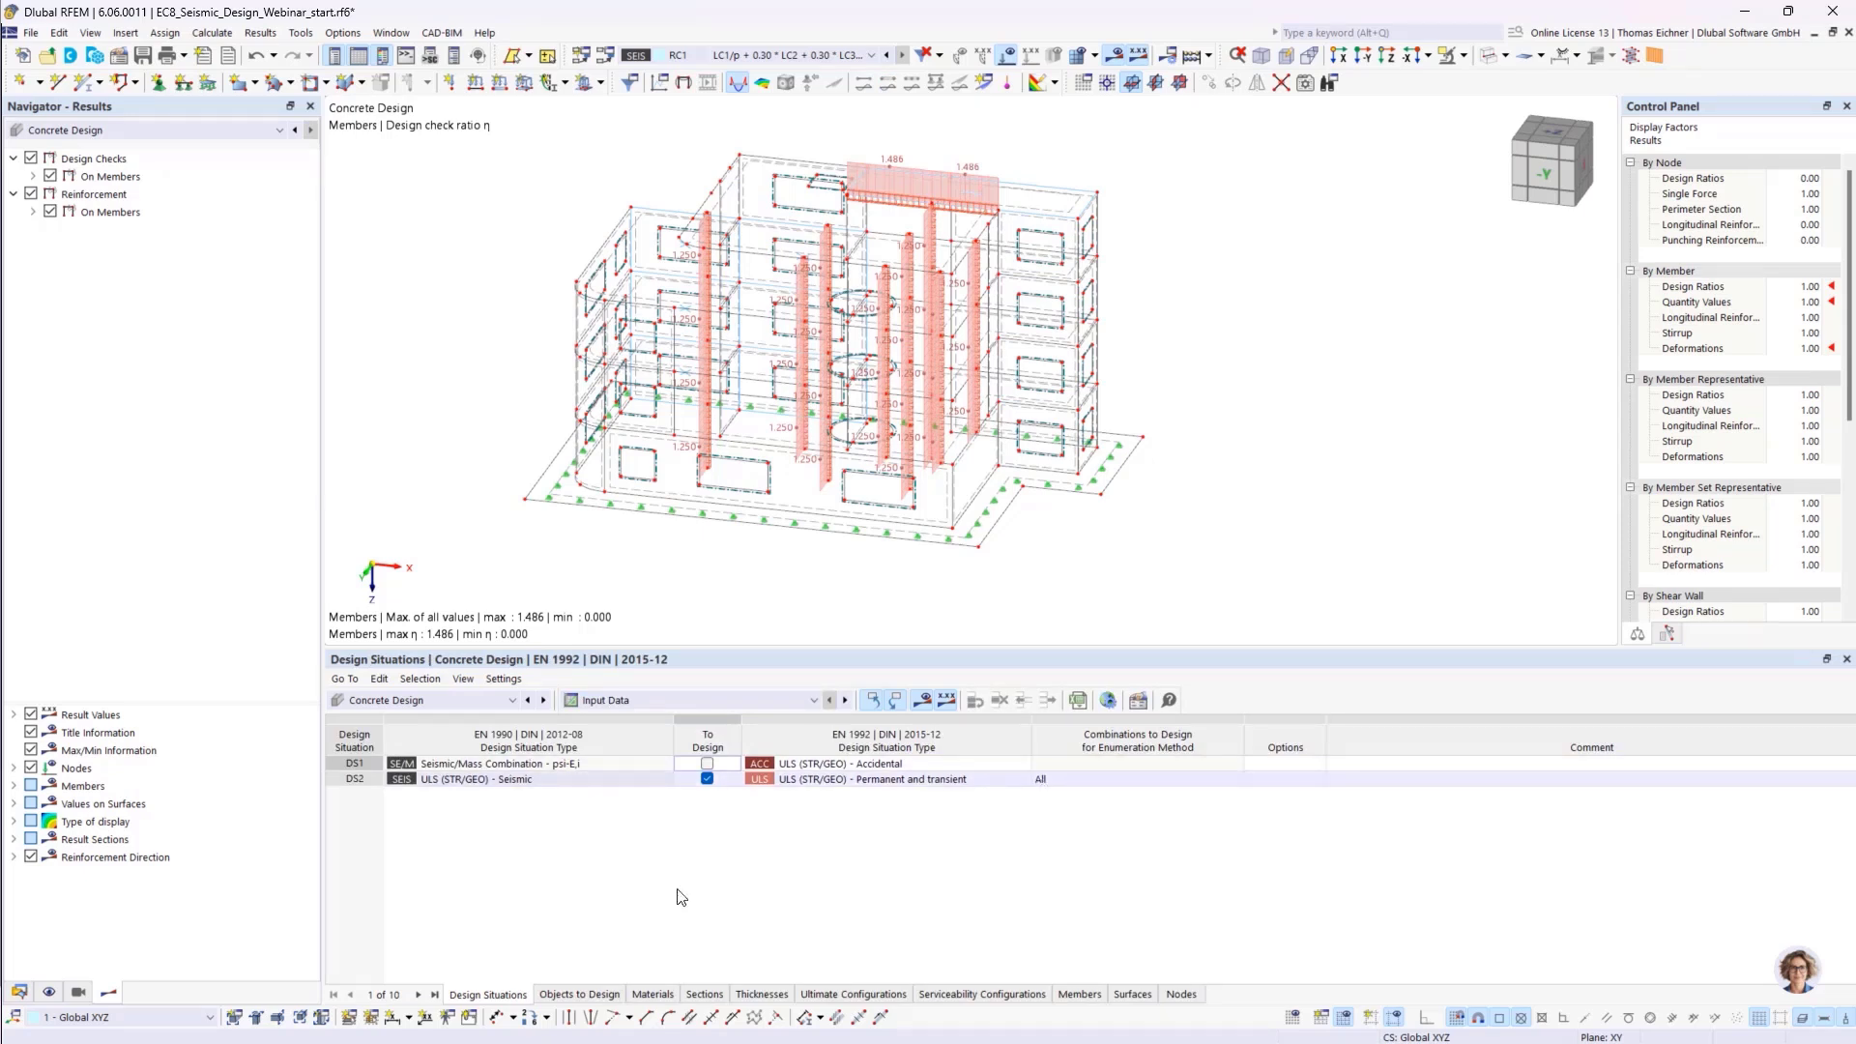
left_click(570, 994)
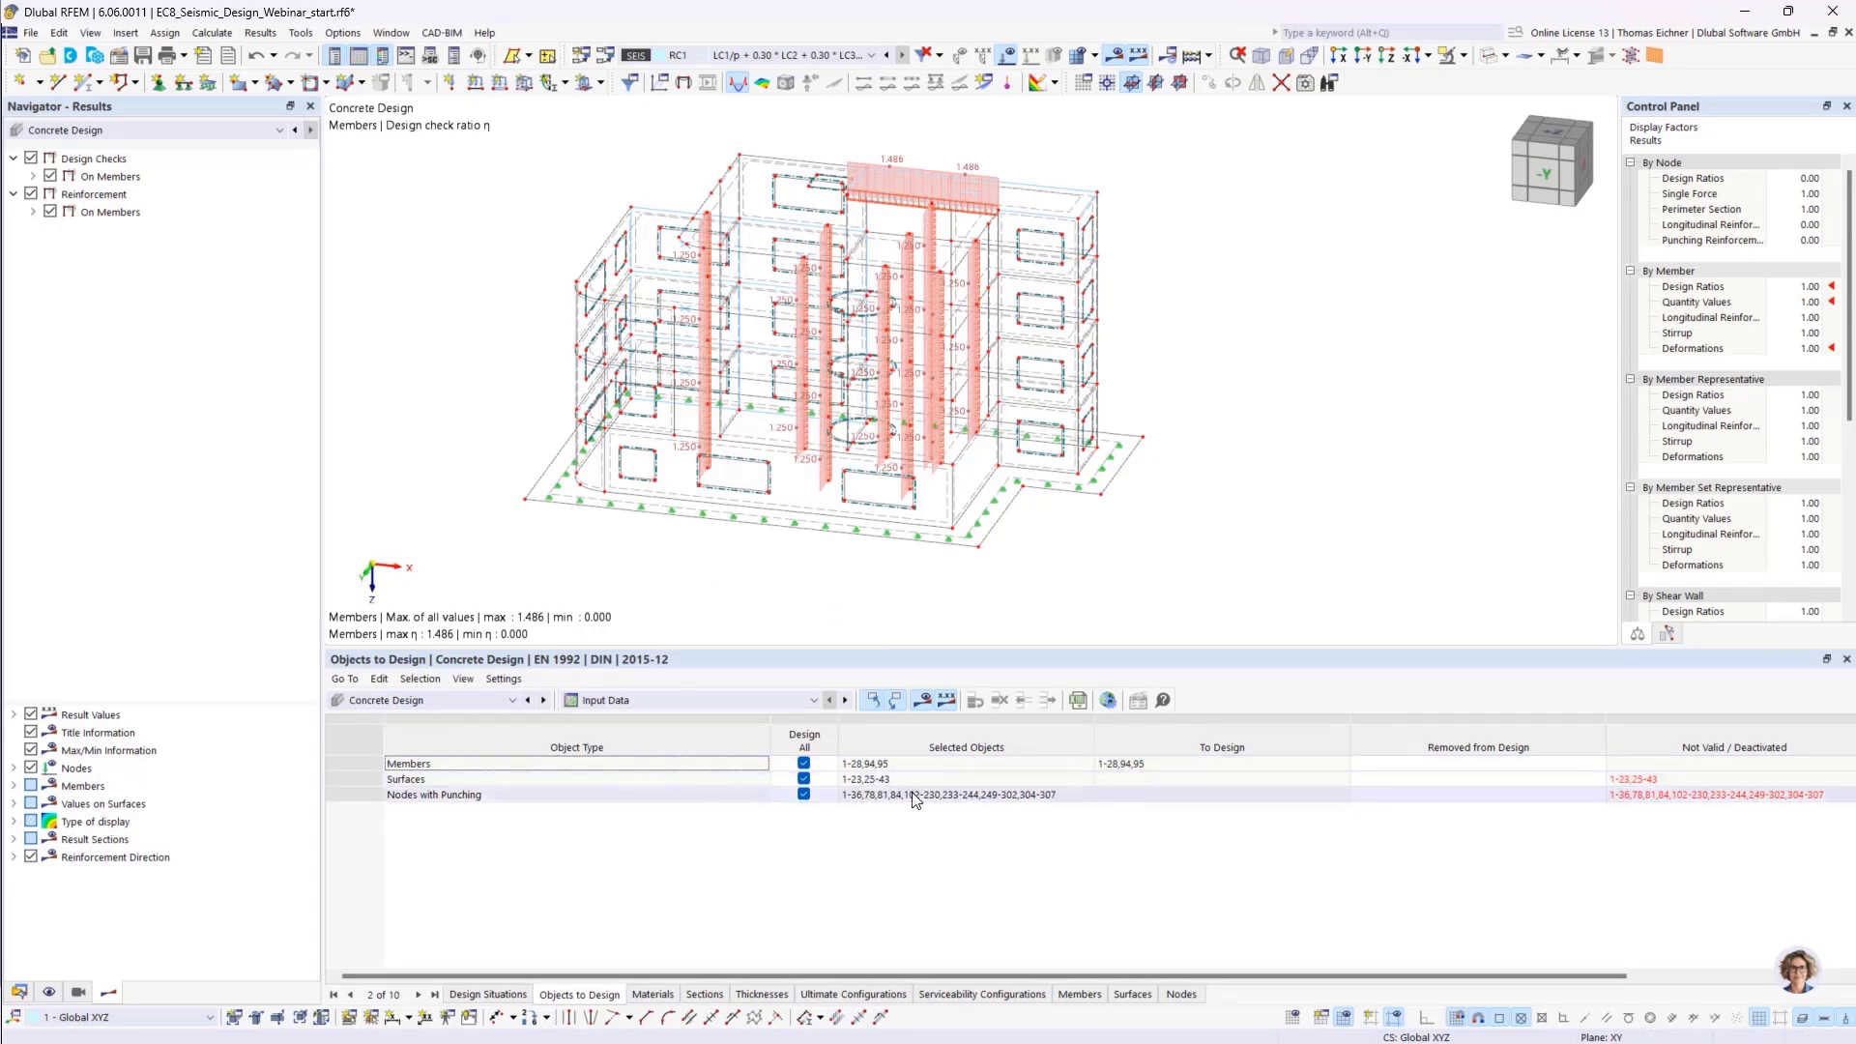
Display the concrete design ratios on members by design situation and examine the listed checks against the columns in the model
left_click(814, 701)
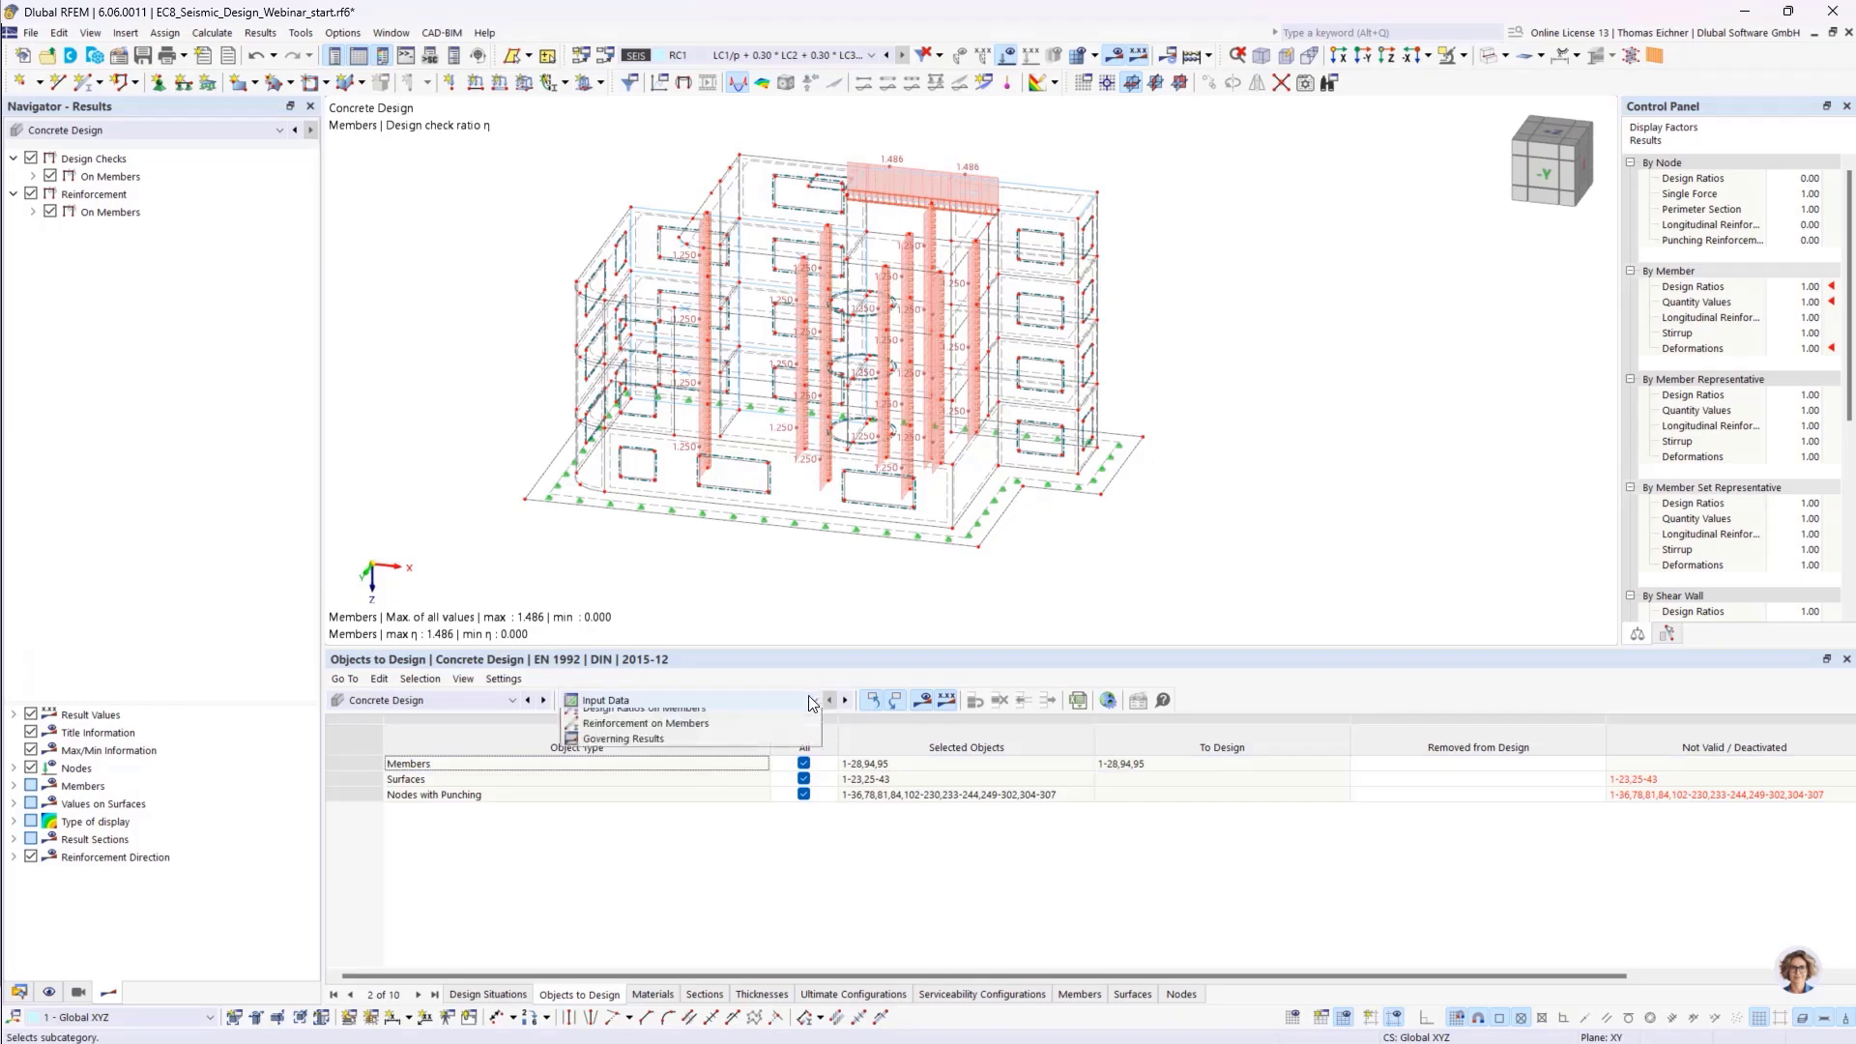
left_click(623, 748)
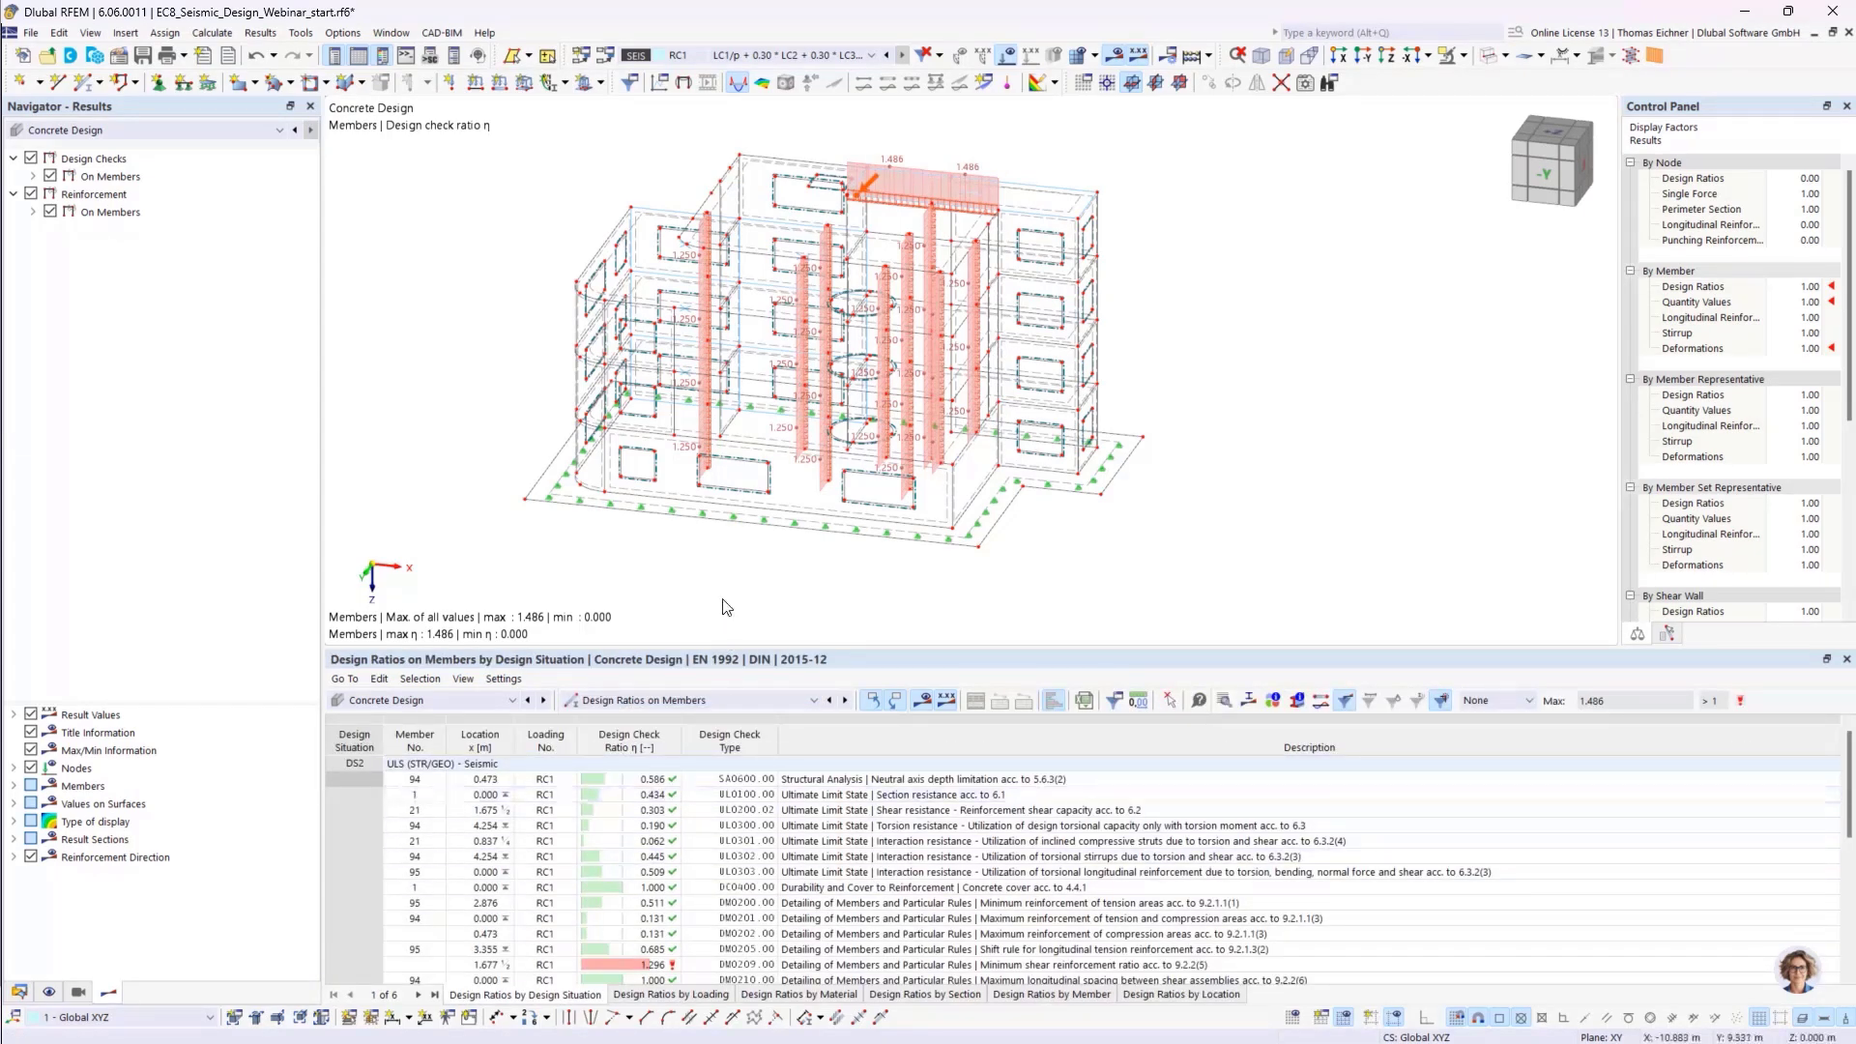
scroll(686, 365, "up", 5)
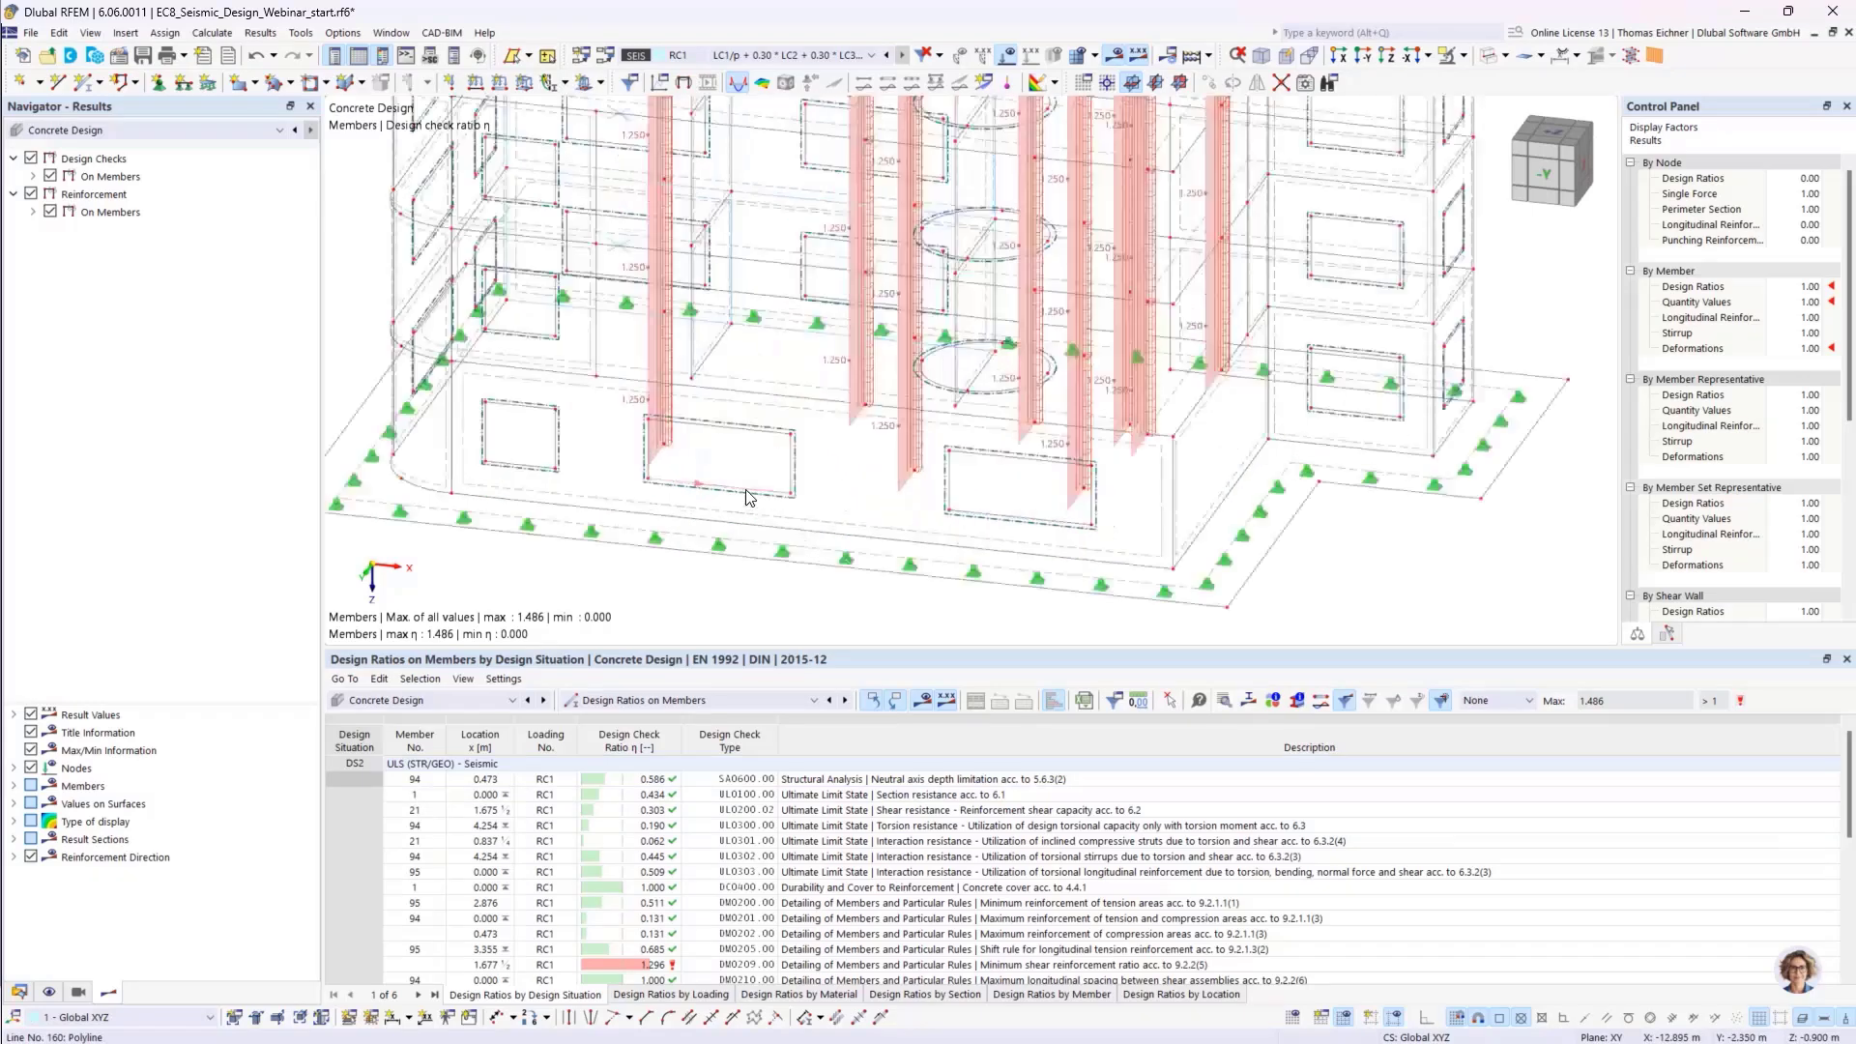
left_click(665, 358)
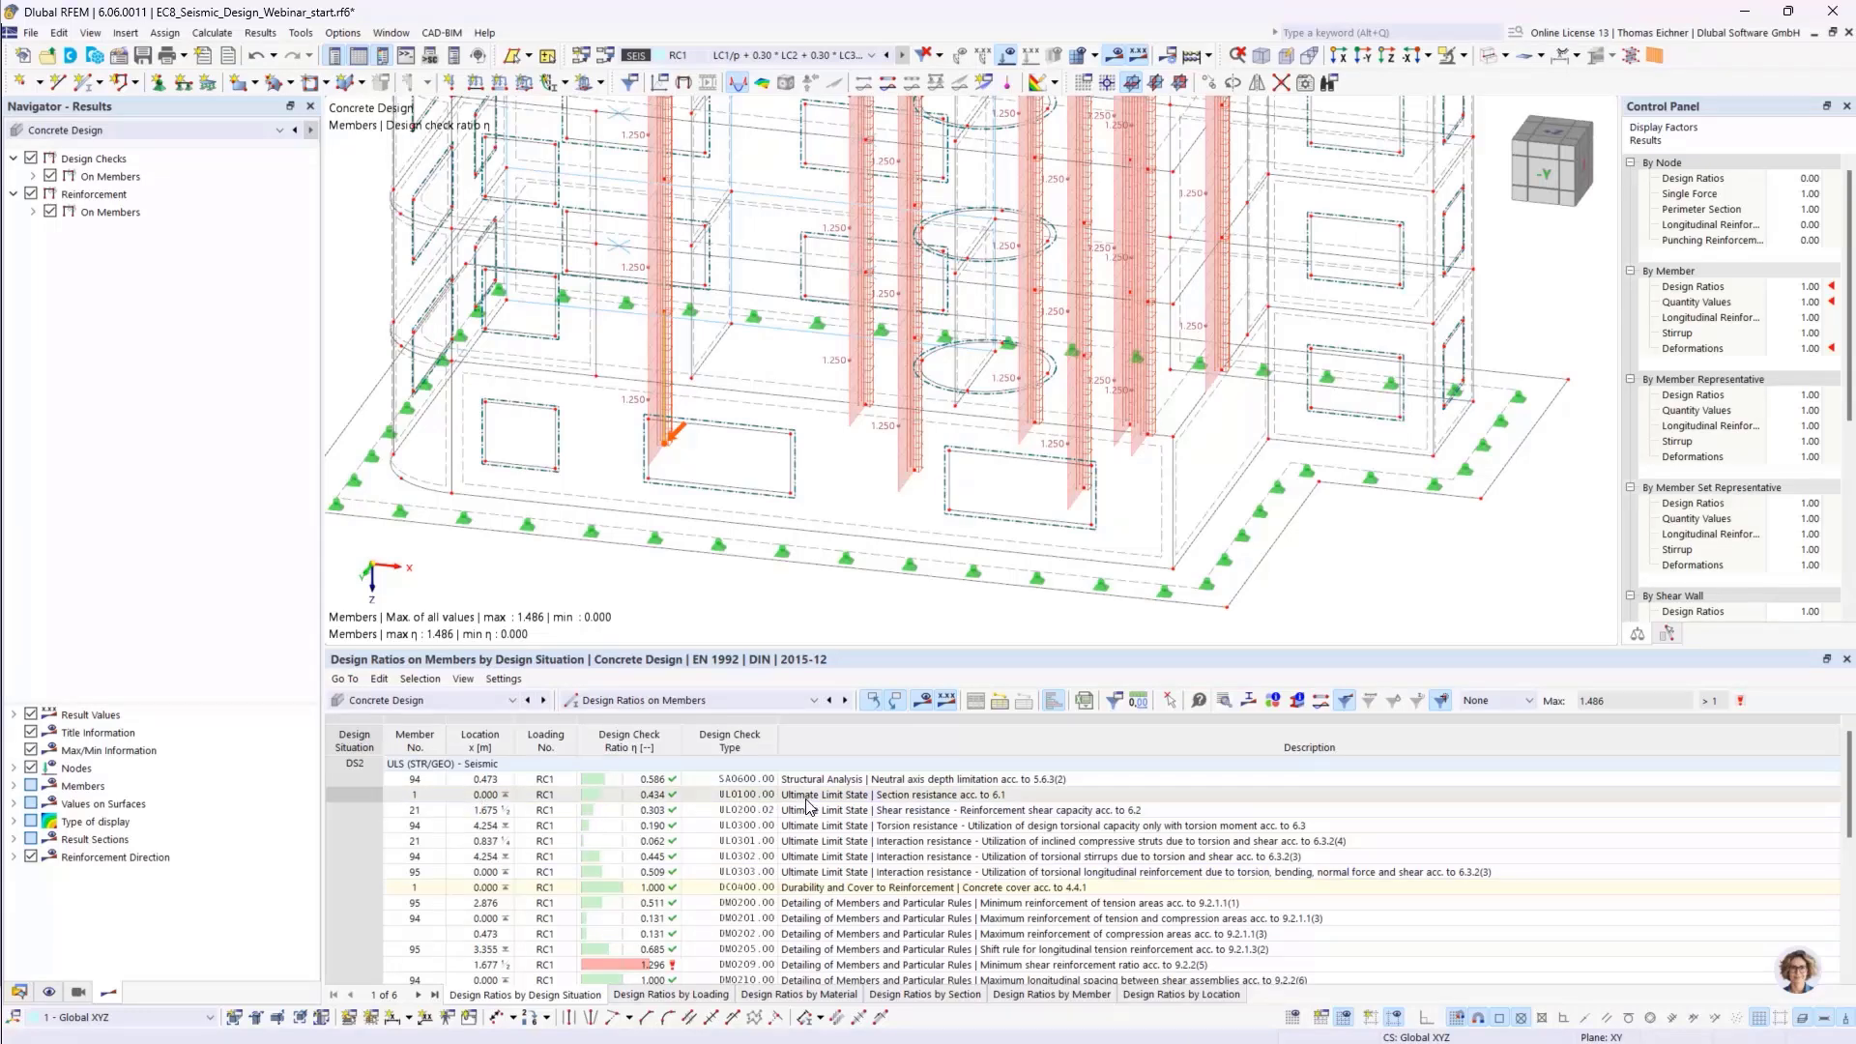
left_click(777, 811)
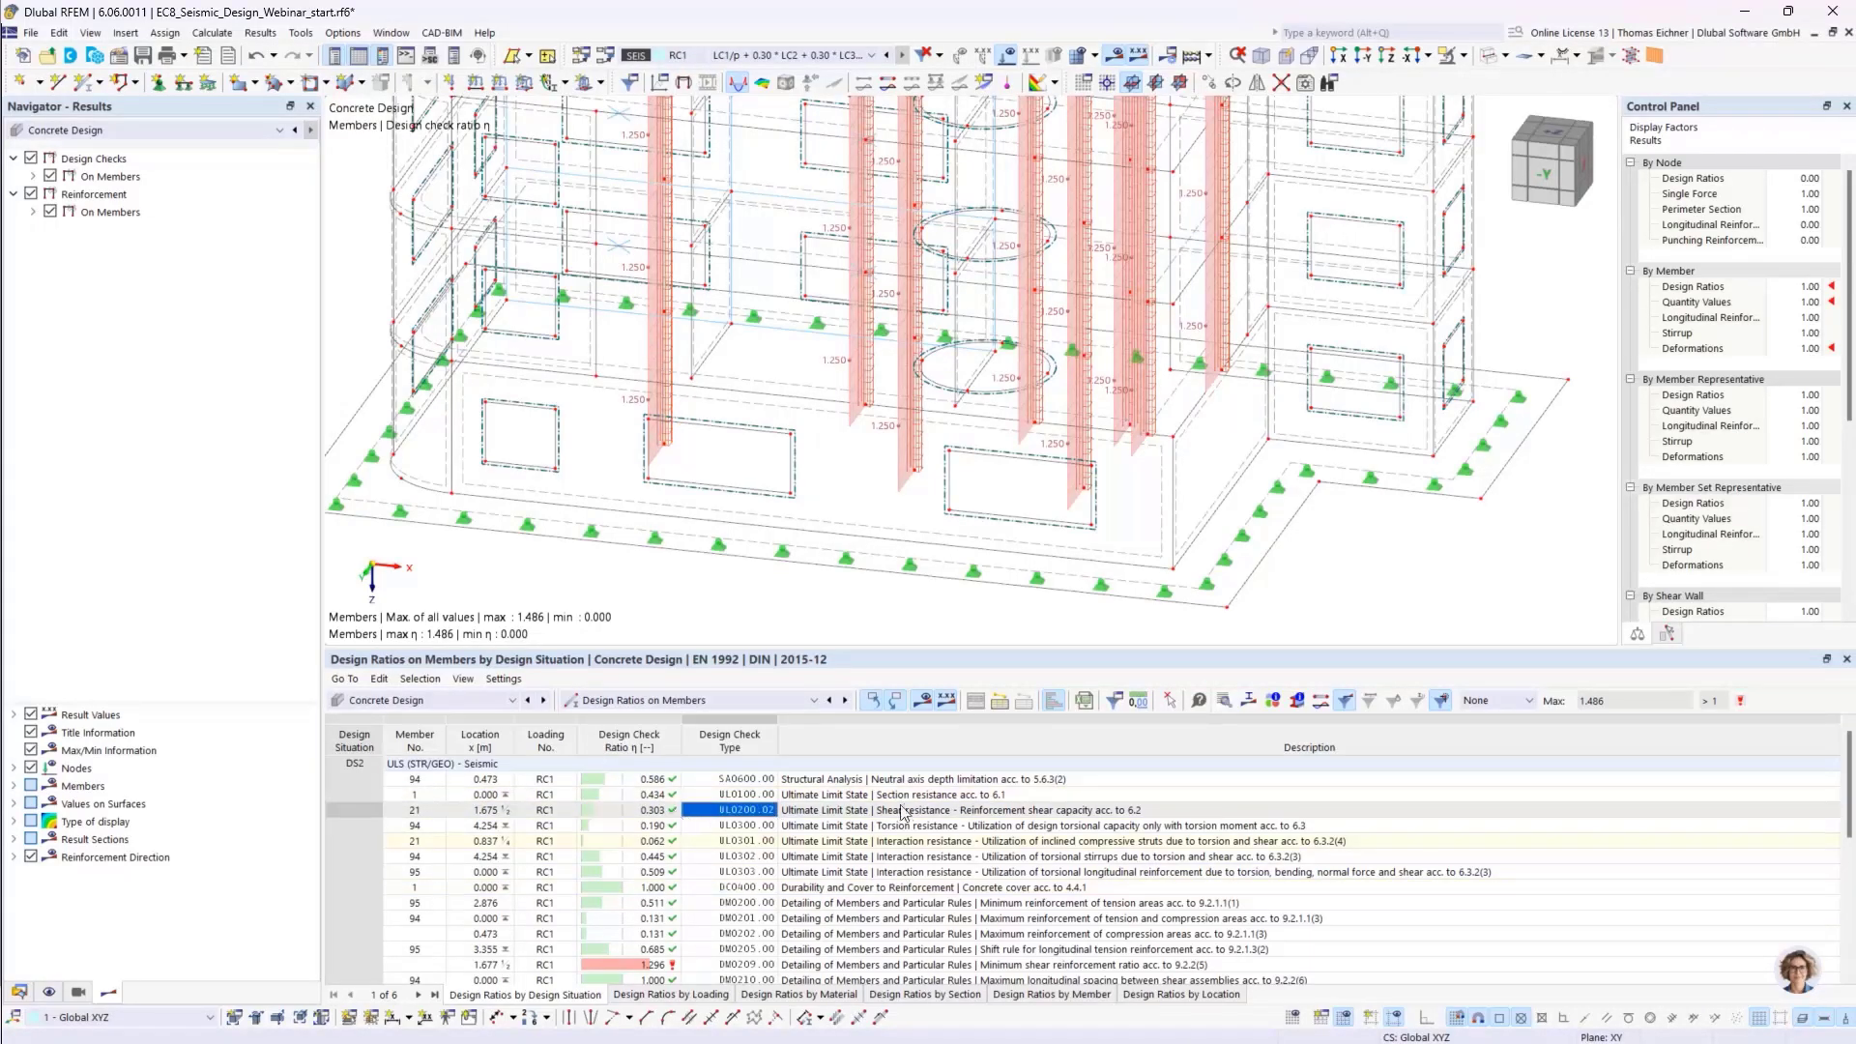
scroll(744, 530, "down", 5)
scroll(743, 520, "up", 1)
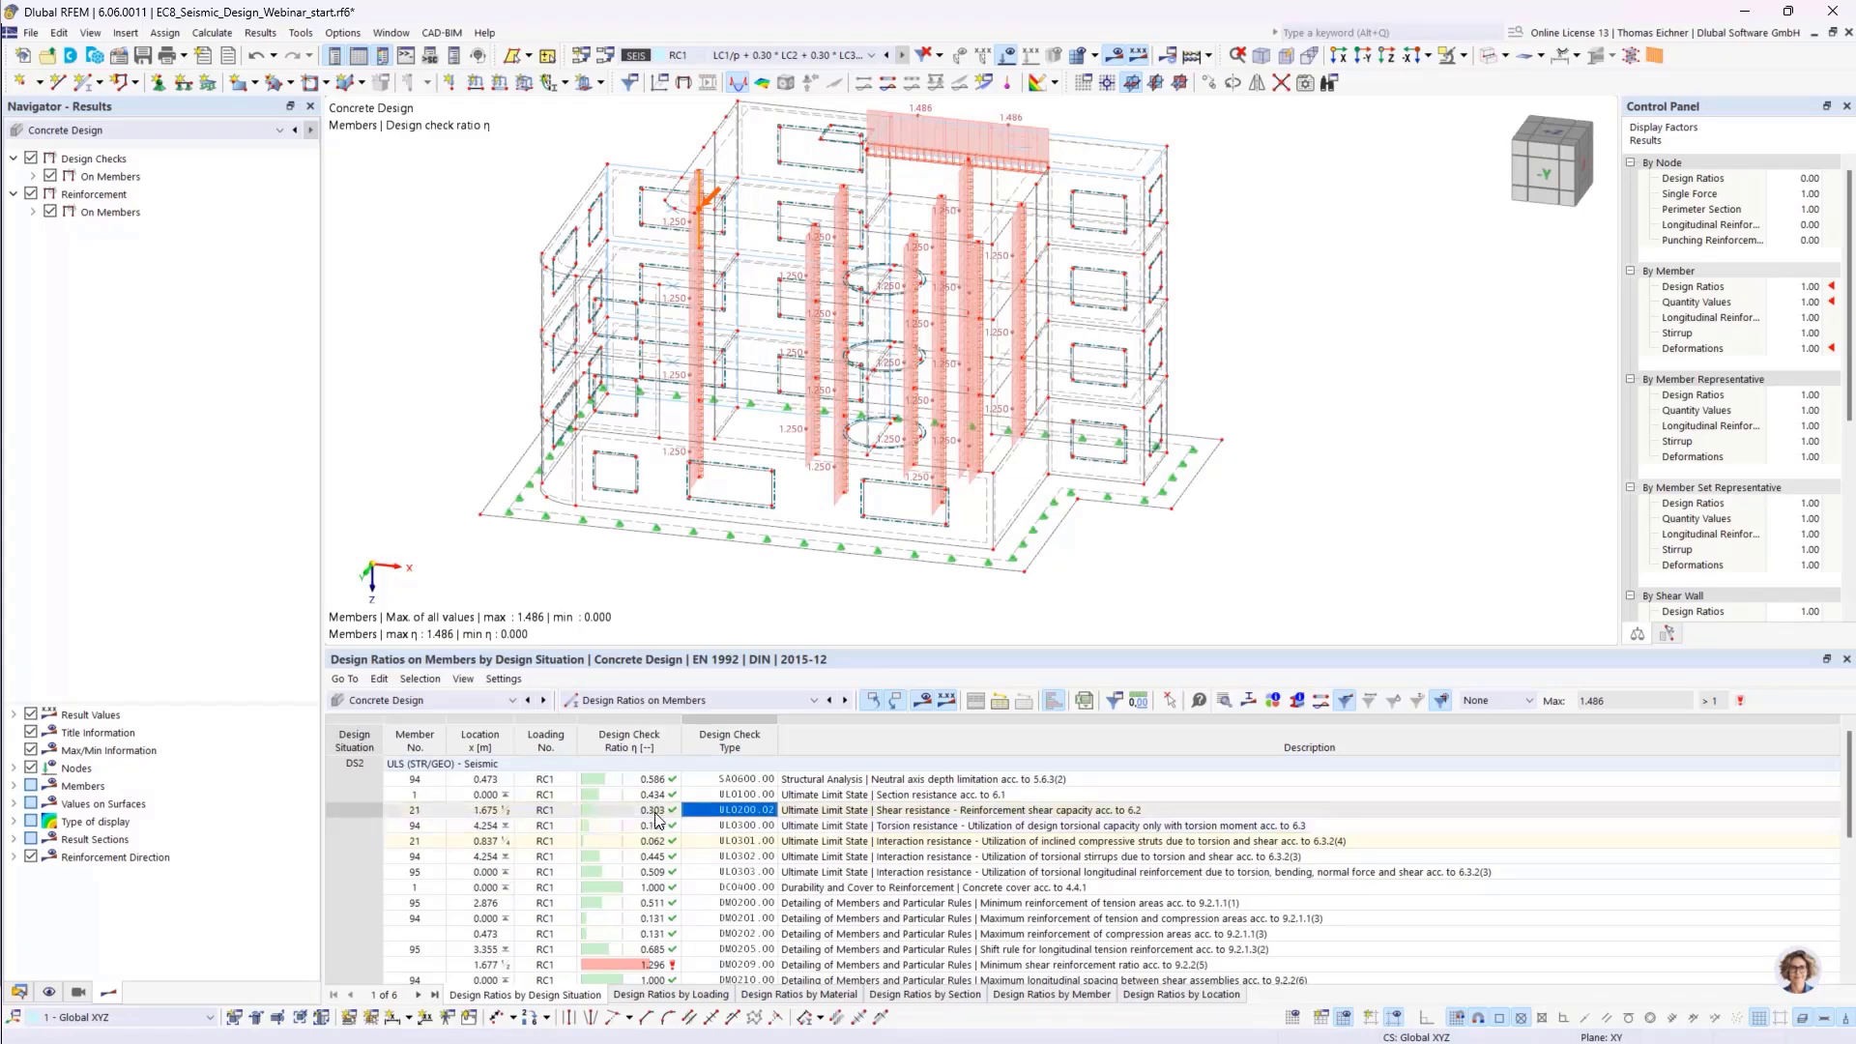
Examine the design check details of the reinforcement shear capacity check UL0200.02 for member 21, including the formulas, and close them
double_click(736, 818)
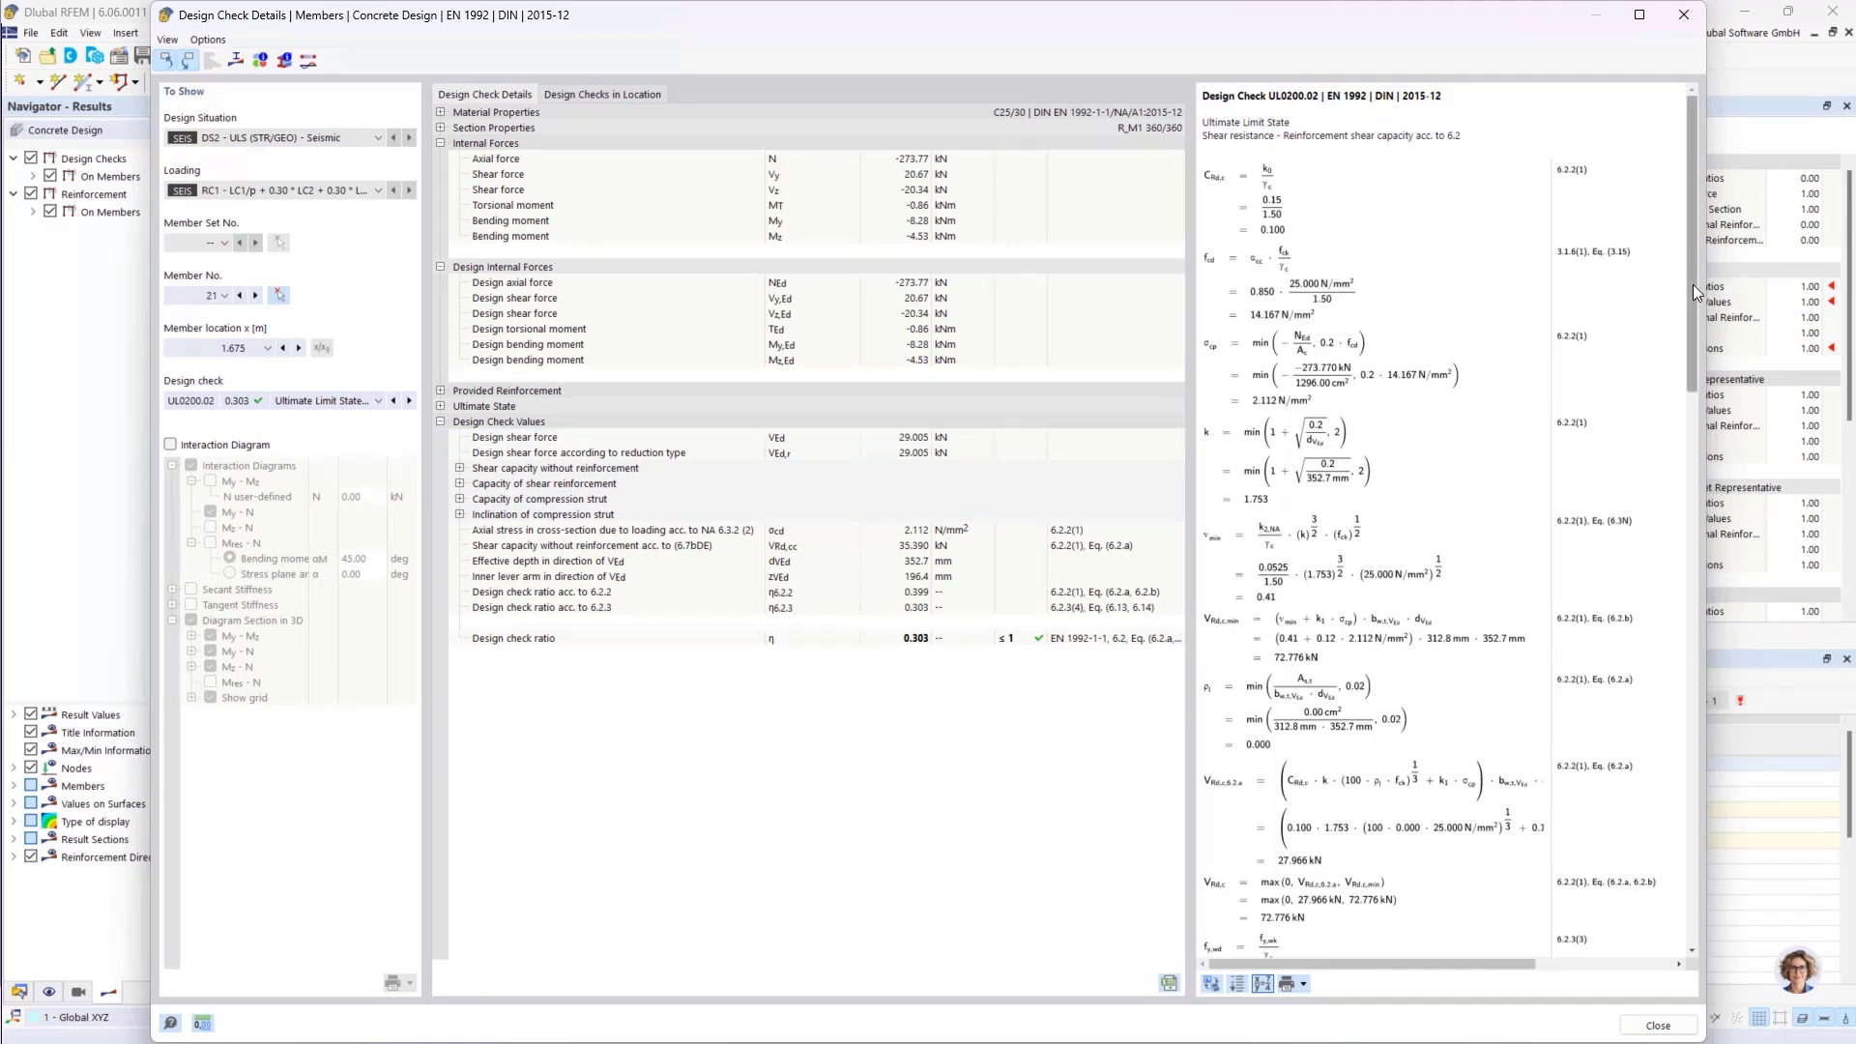
mouse_move(1692, 284)
left_mouse_down()
mouse_move(1687, 750)
mouse_move(1691, 271)
left_mouse_up()
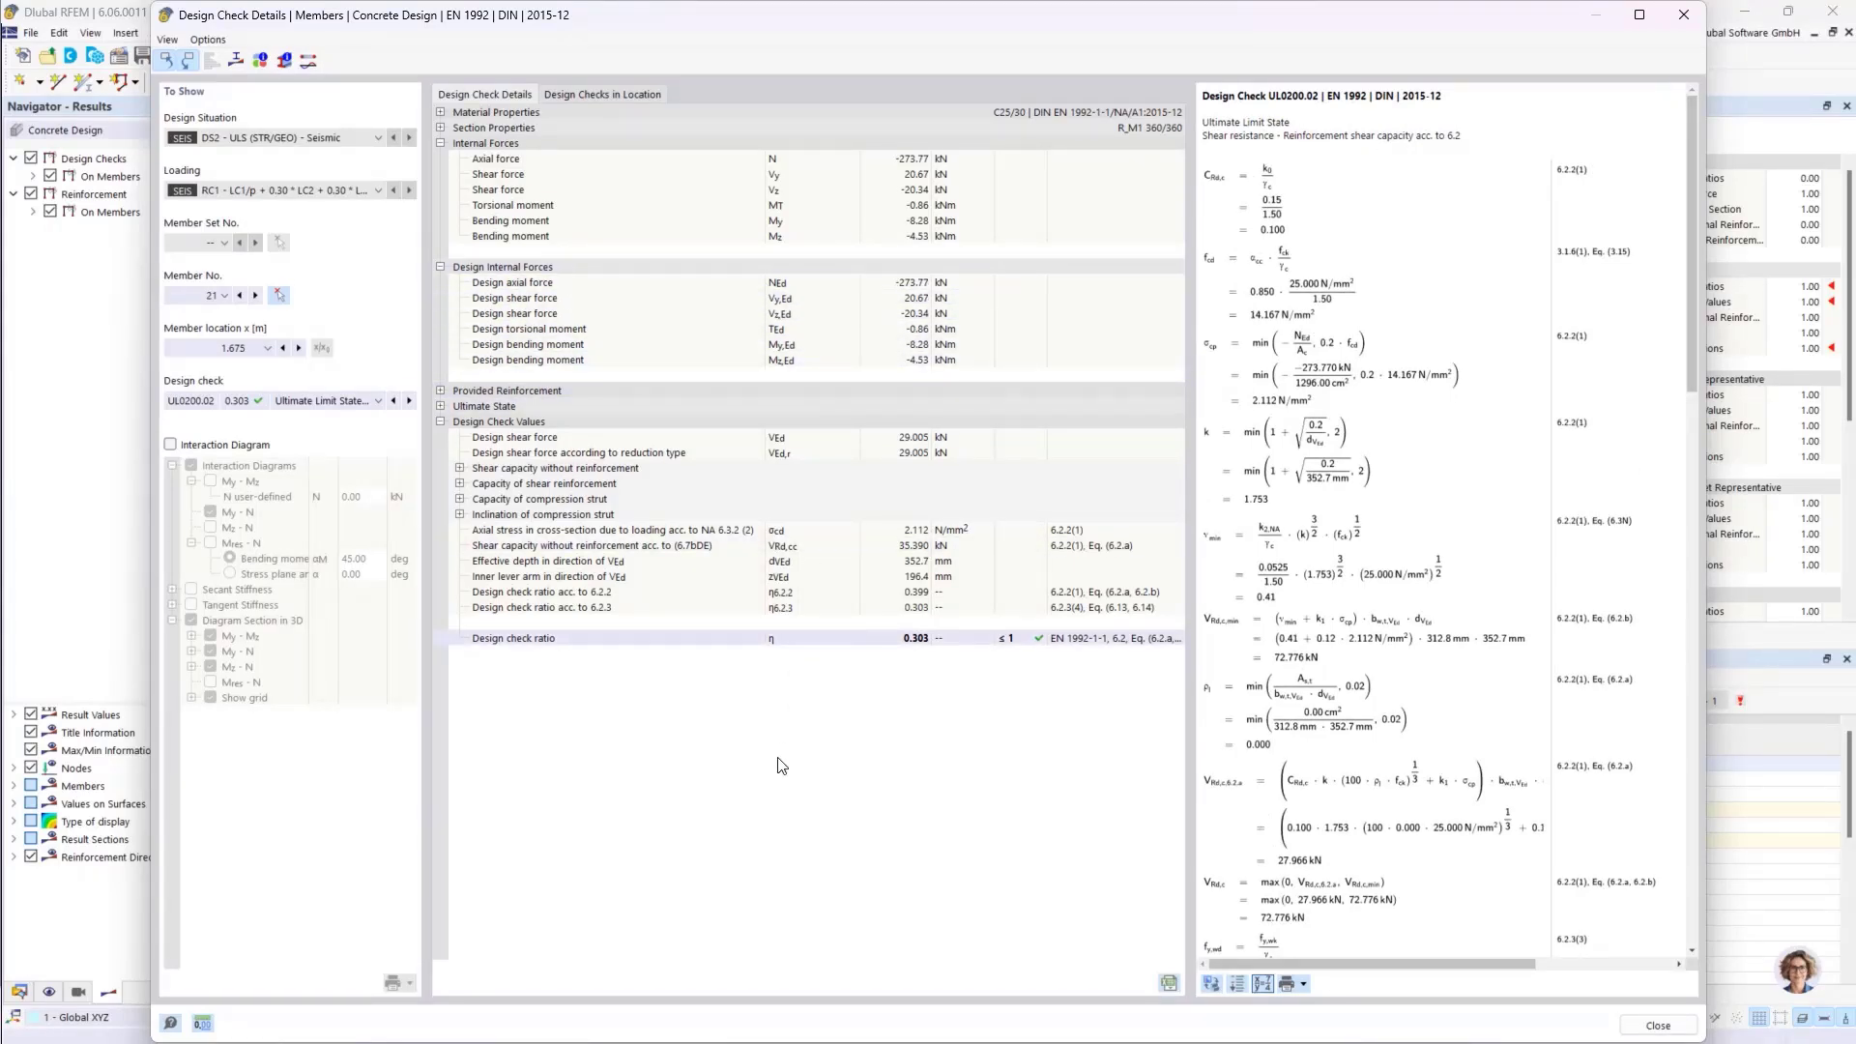
left_click(1683, 14)
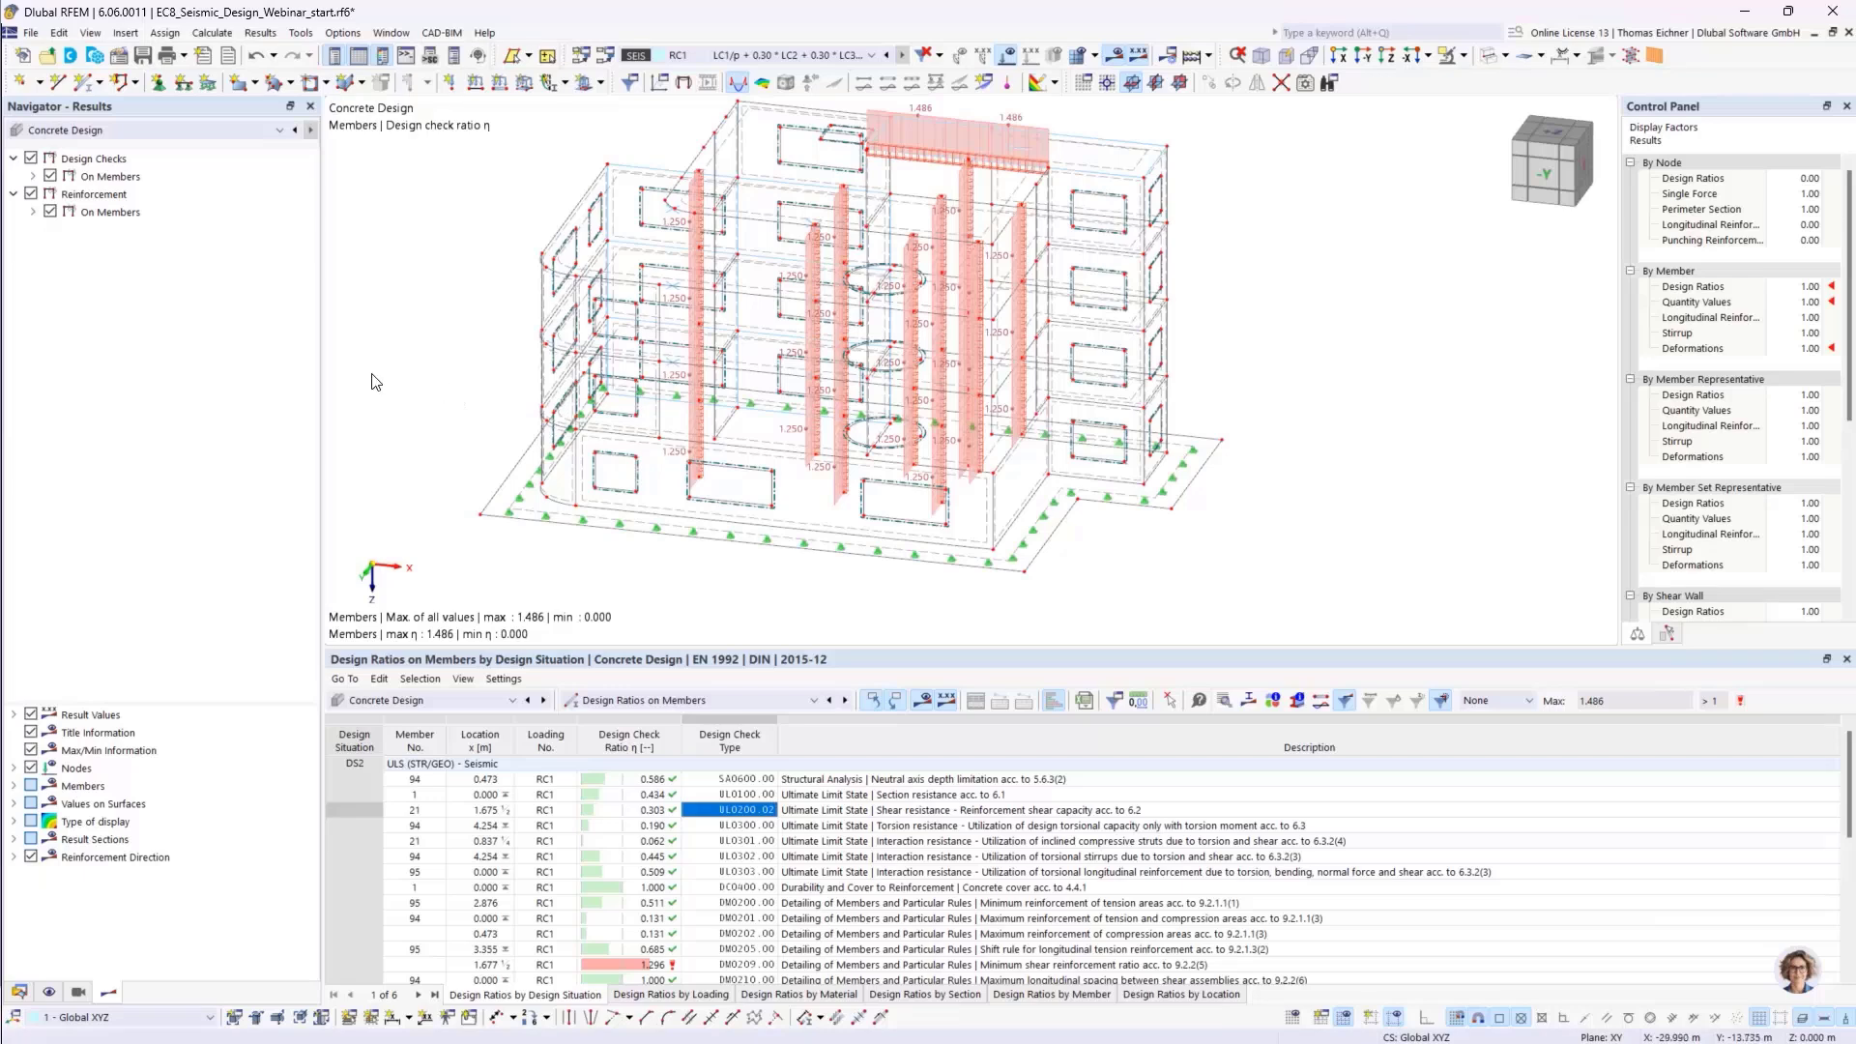
Activate the Building Model add-on in the model's base data and confirm
middle_click_drag(375, 382, 397, 415, "ctrl")
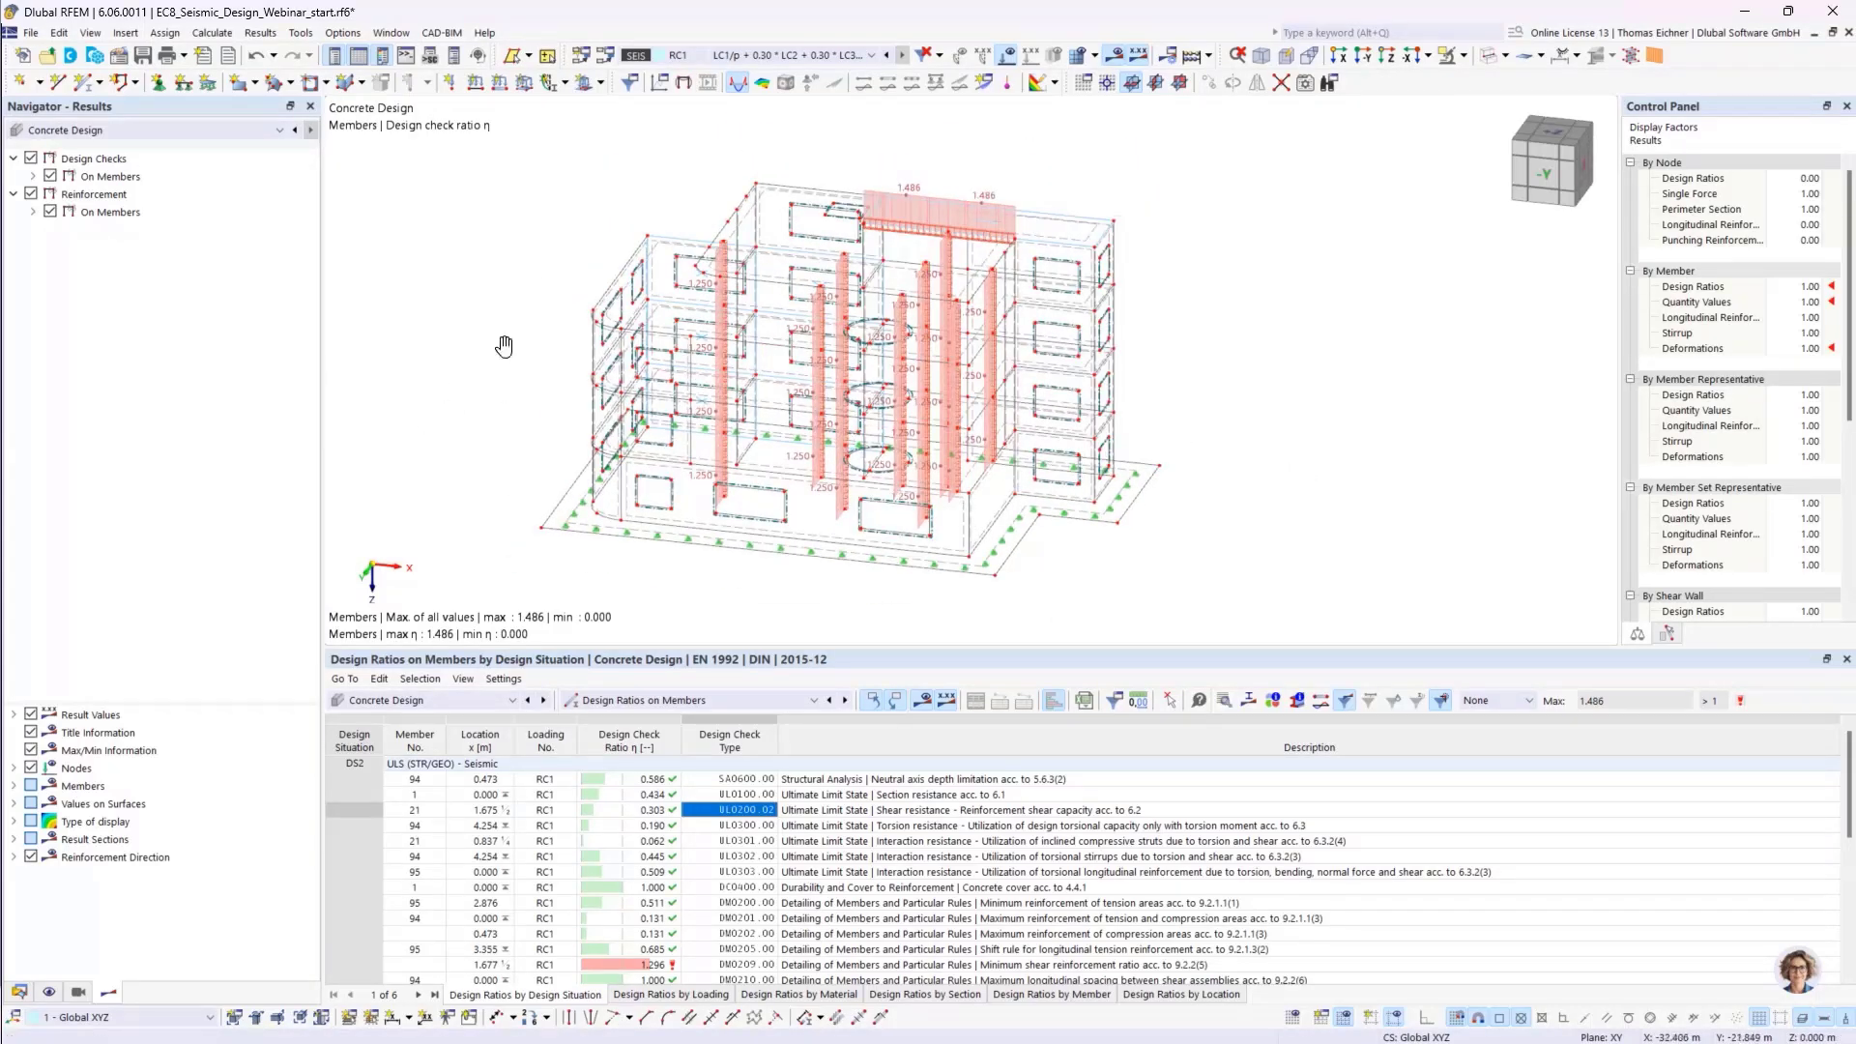
middle_click_drag(504, 346, 540, 343)
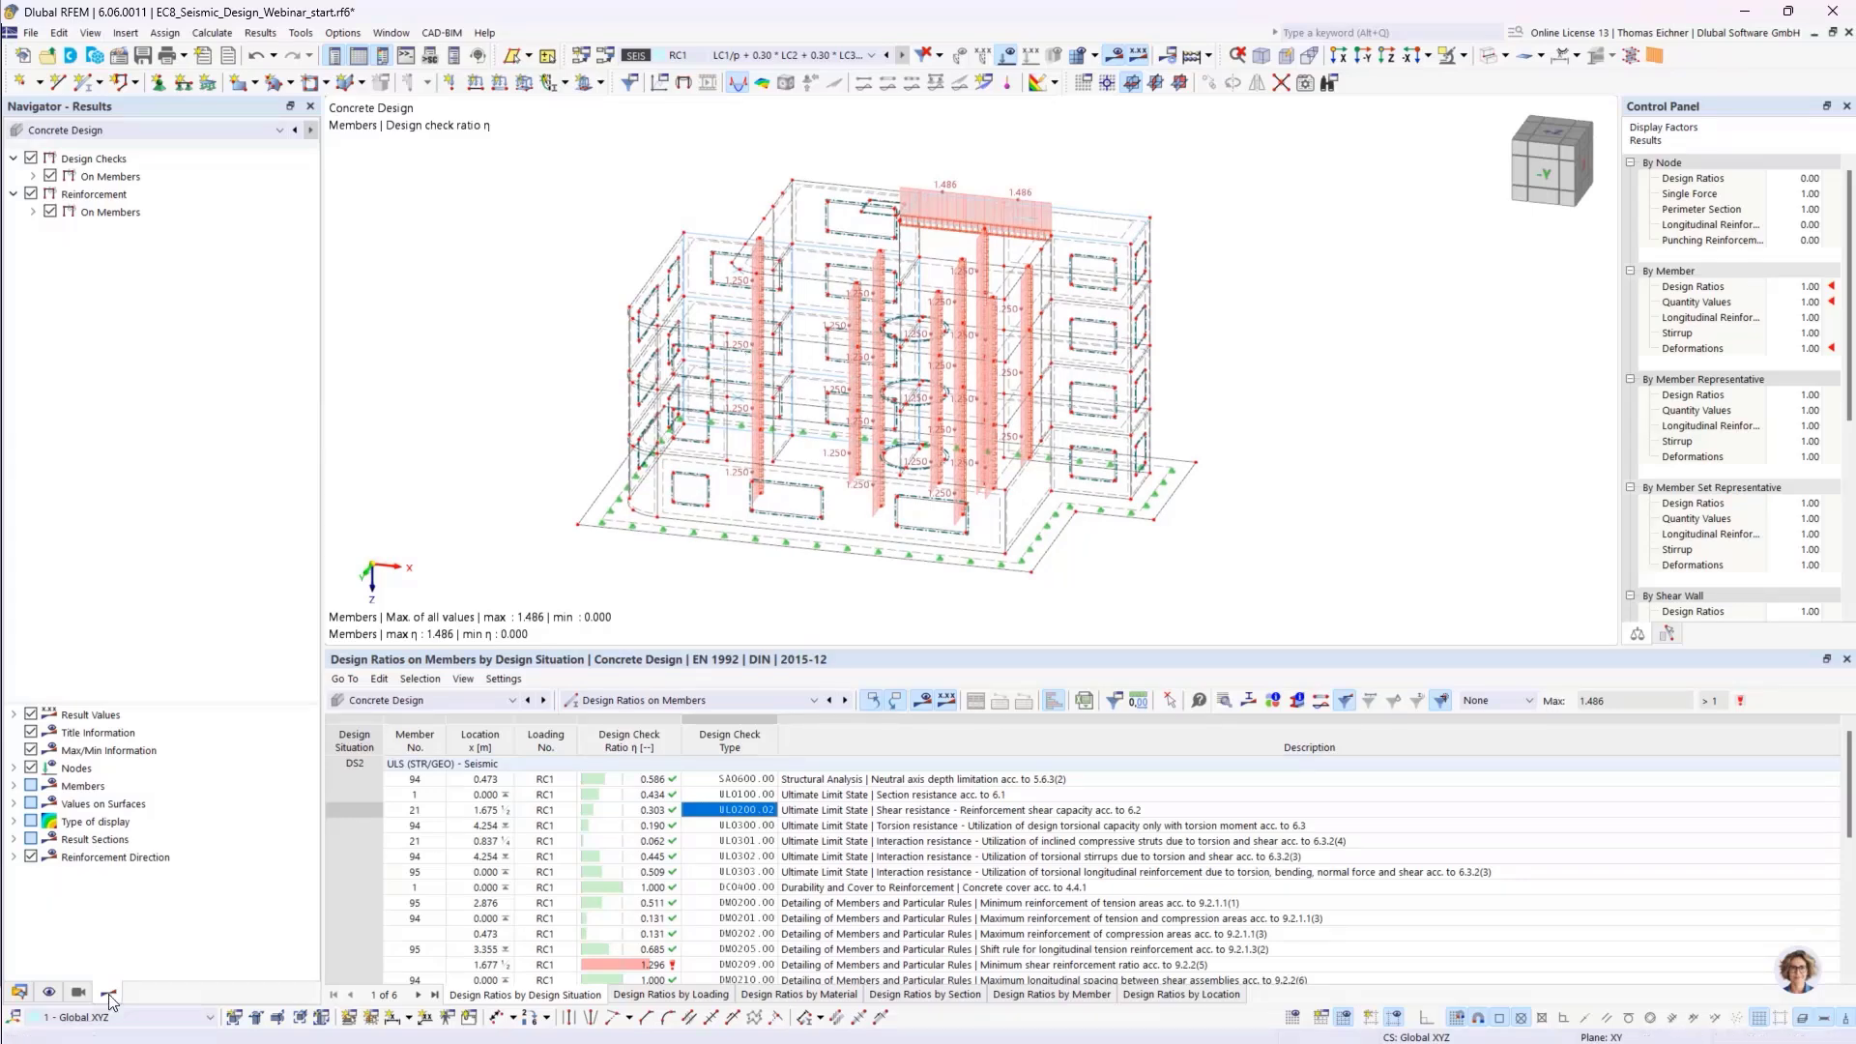
left_click(19, 992)
scroll(268, 533, "down", 1)
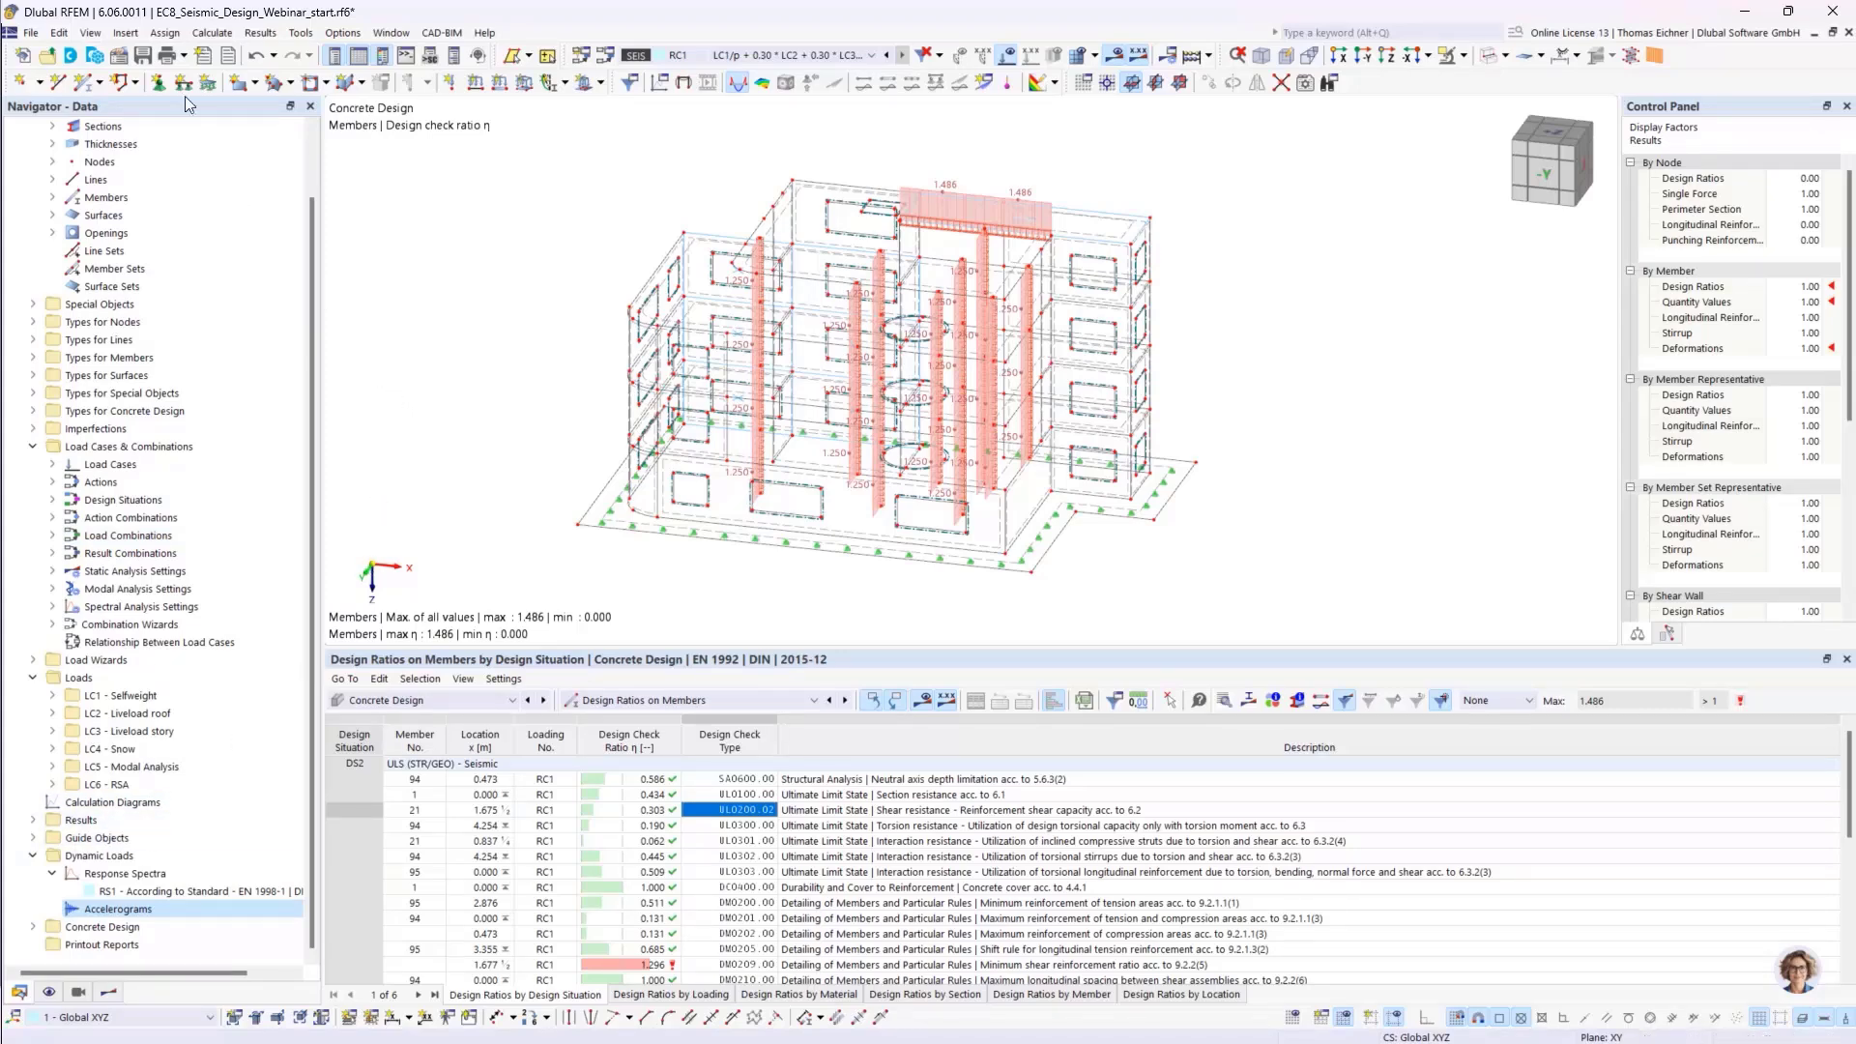
left_click(123, 59)
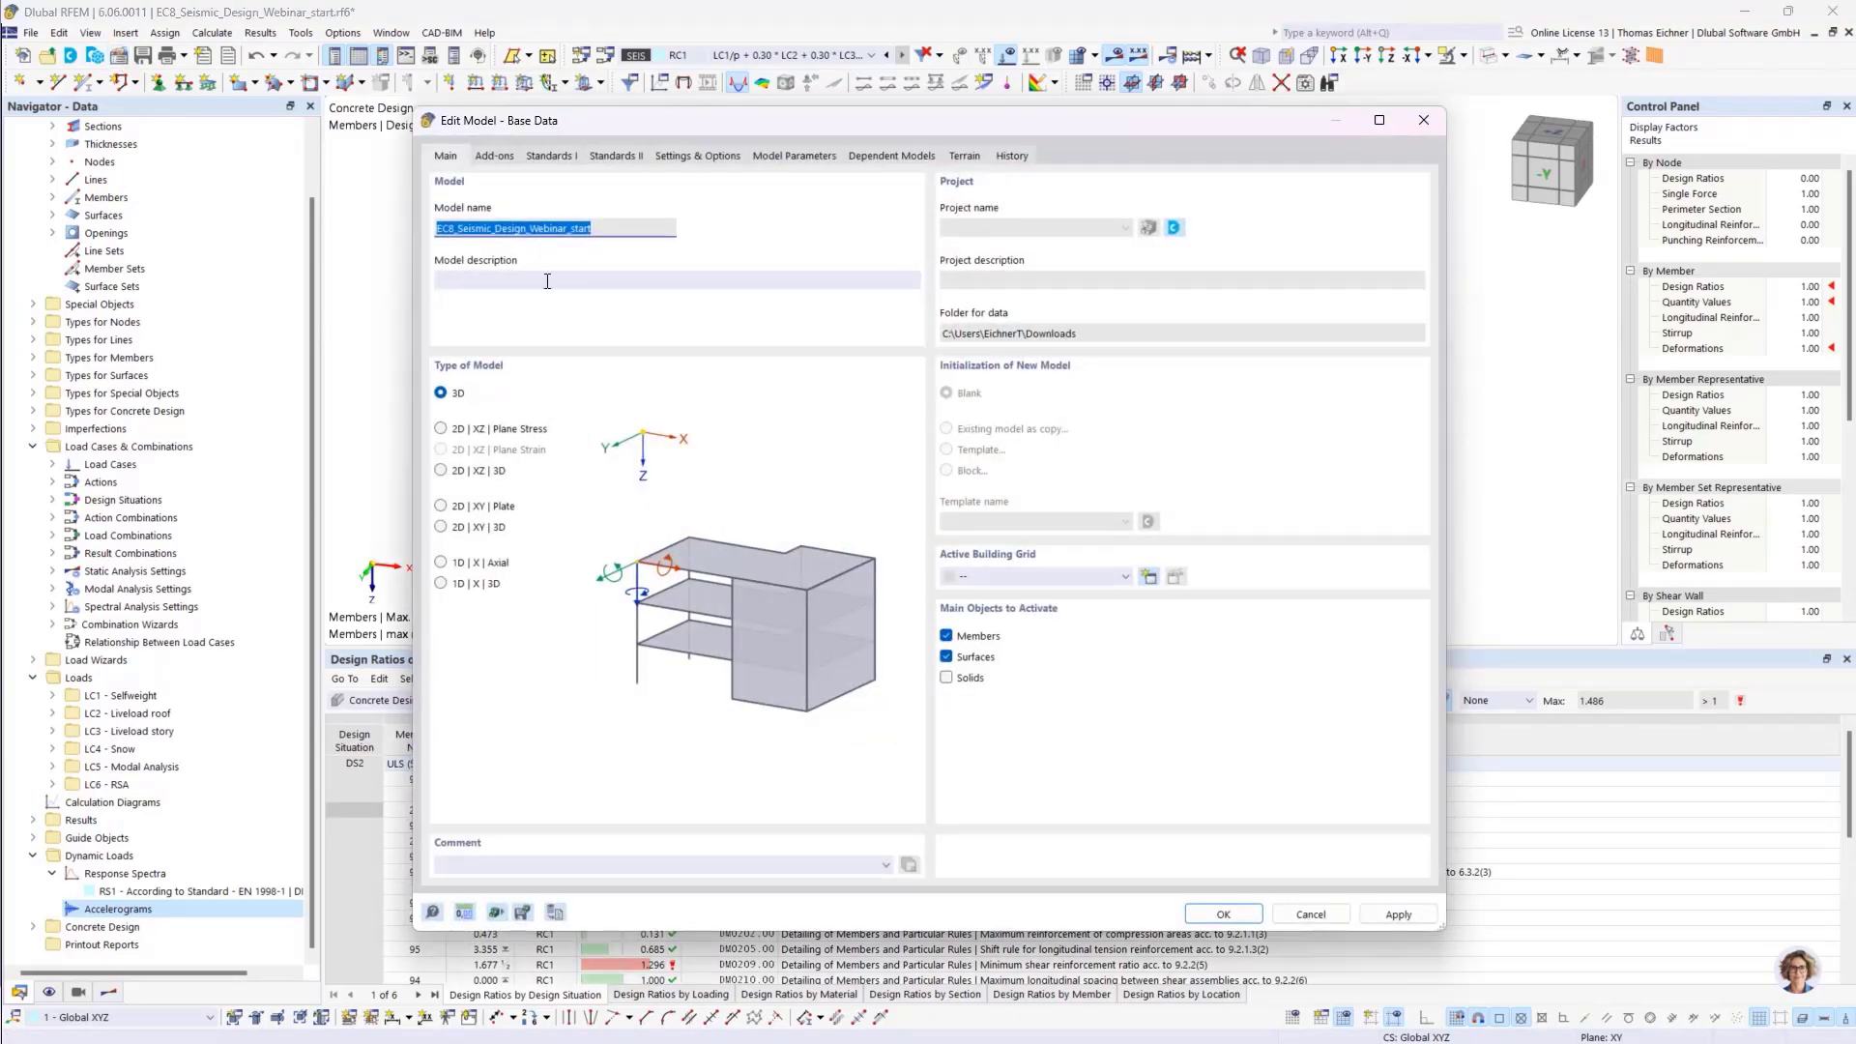
left_click(499, 161)
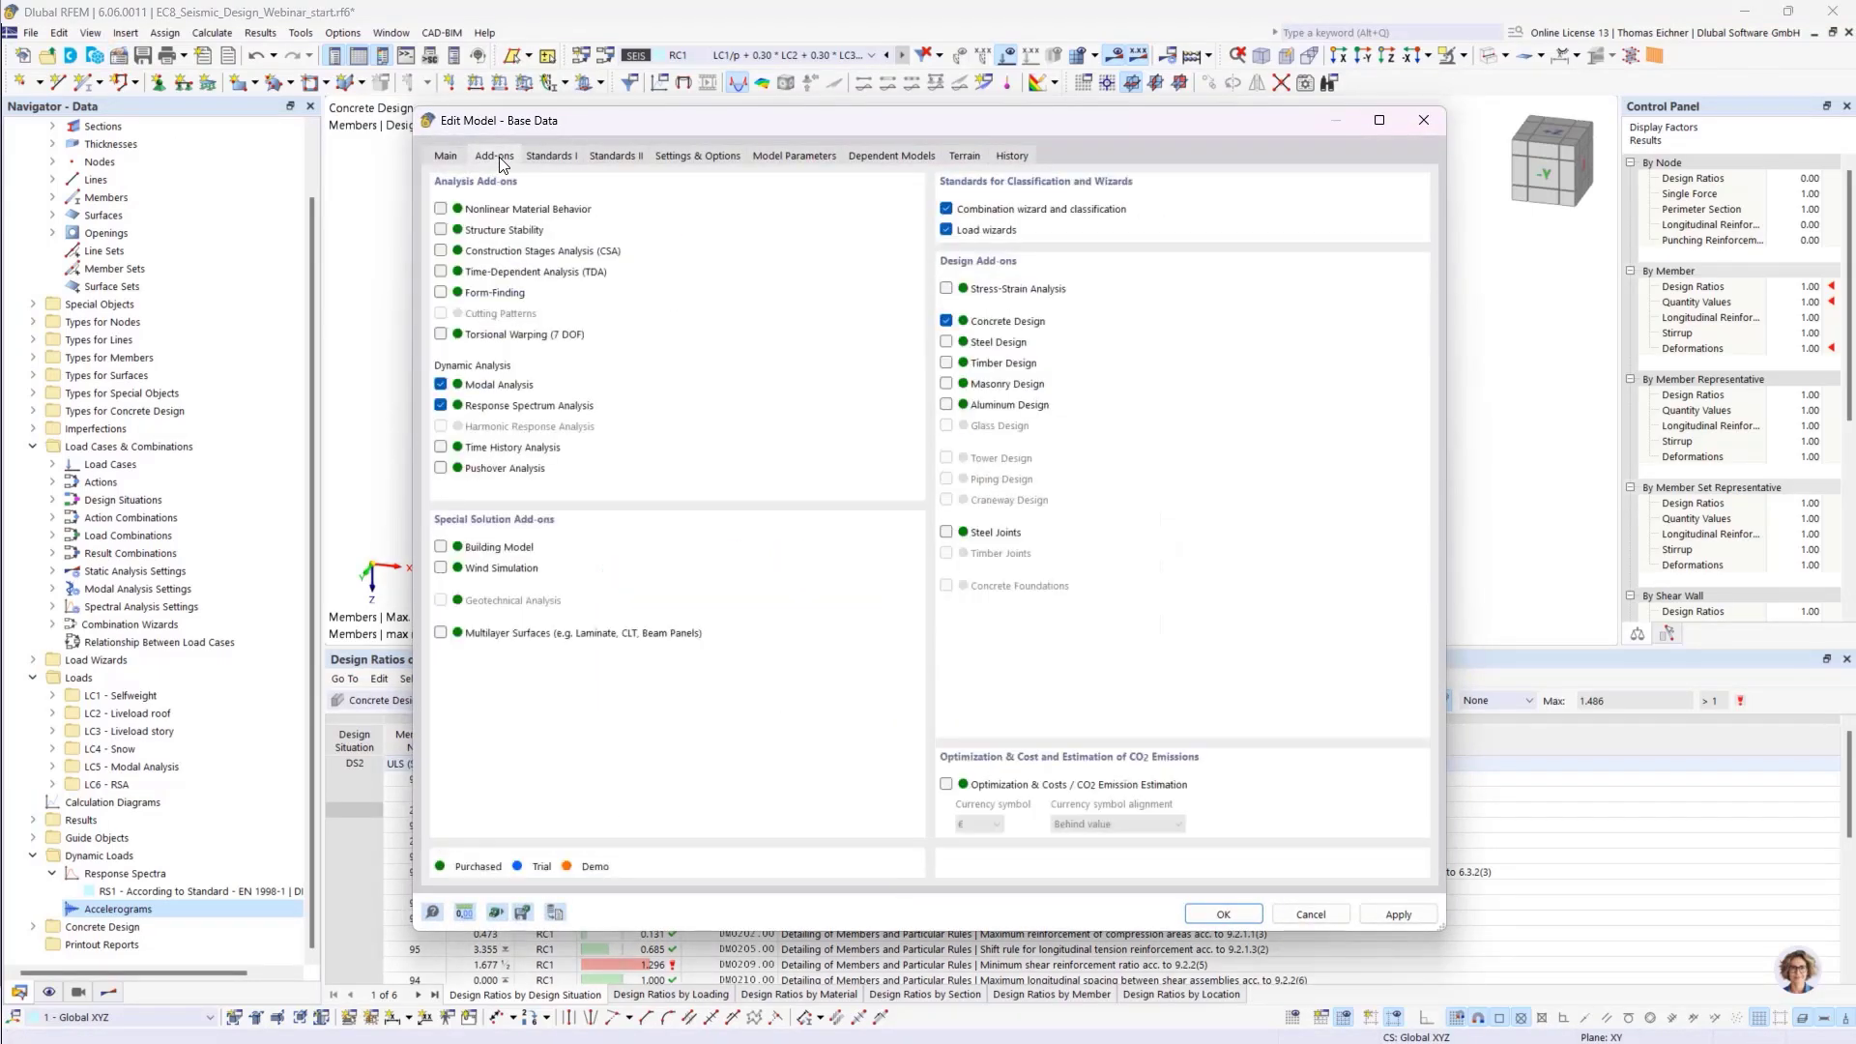
left_click(442, 549)
left_click(1224, 914)
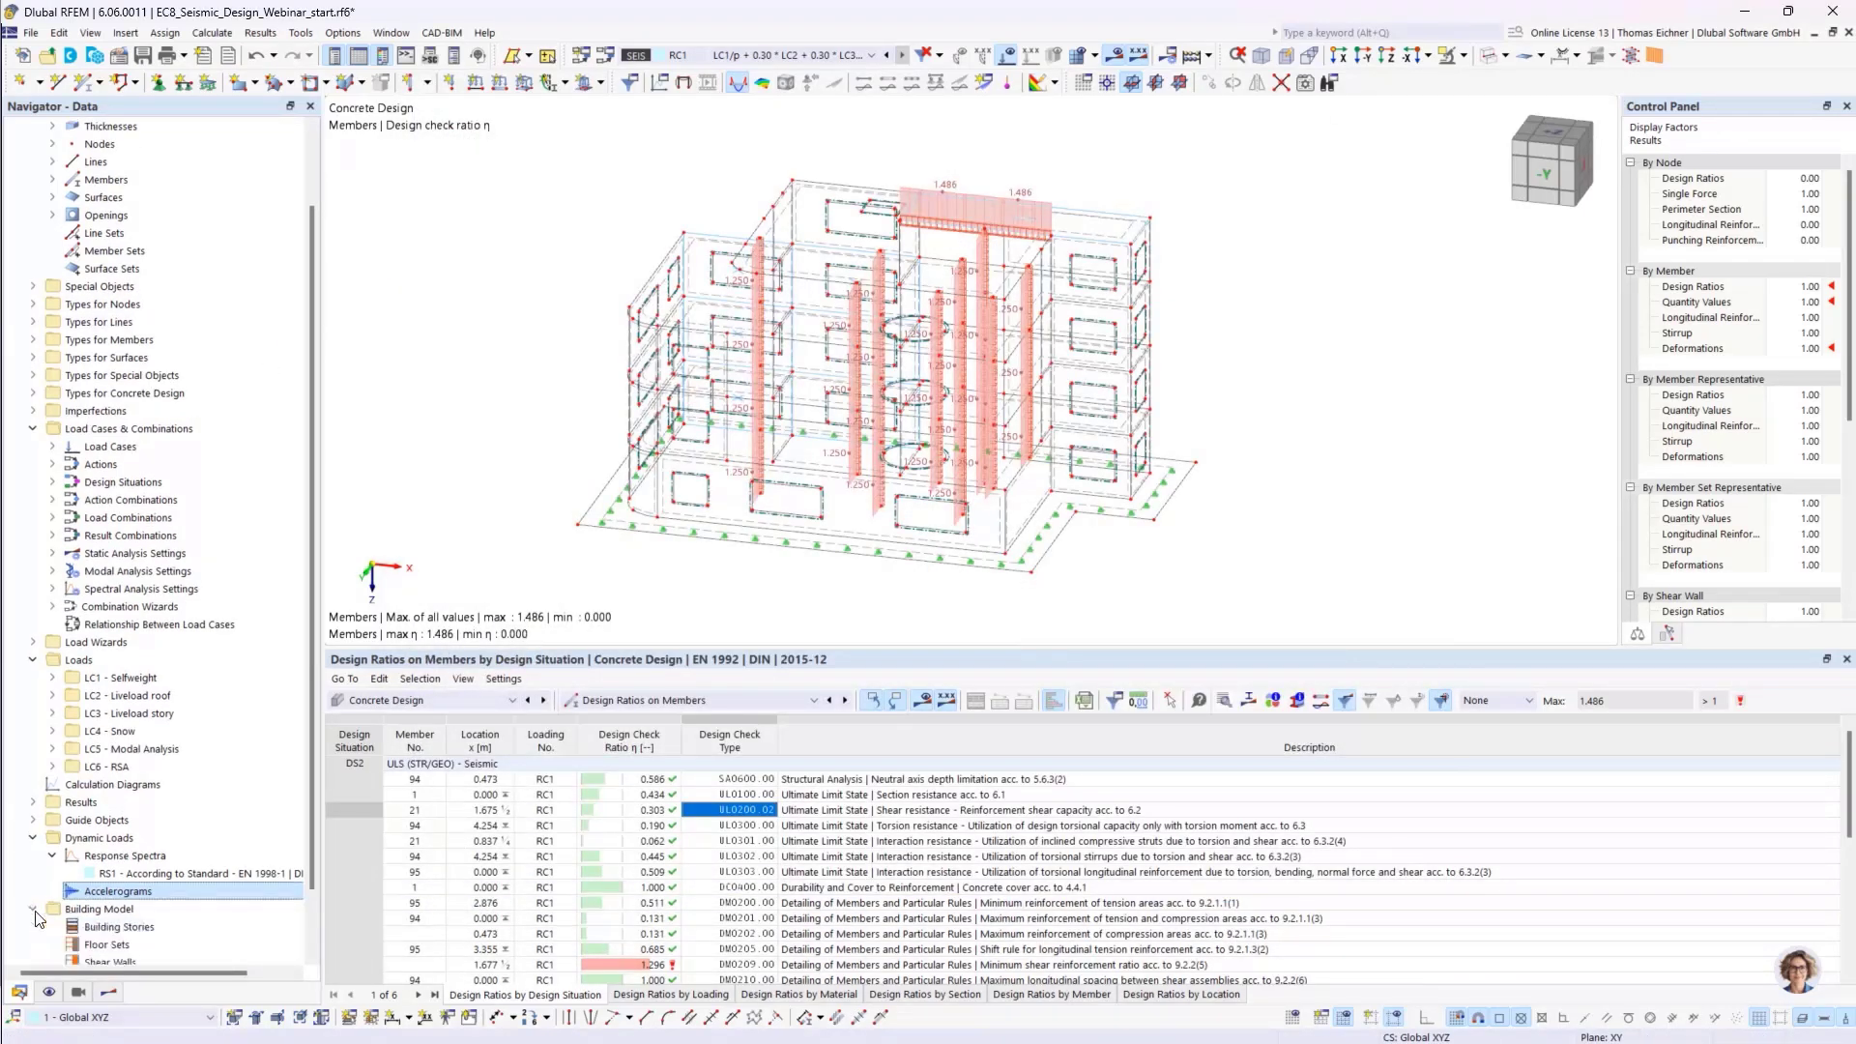
Open the building stories and add three stories, each 3.350 m high, above story 0, up to a top elevation of -13.400 m
scroll(133, 877, "down", 2)
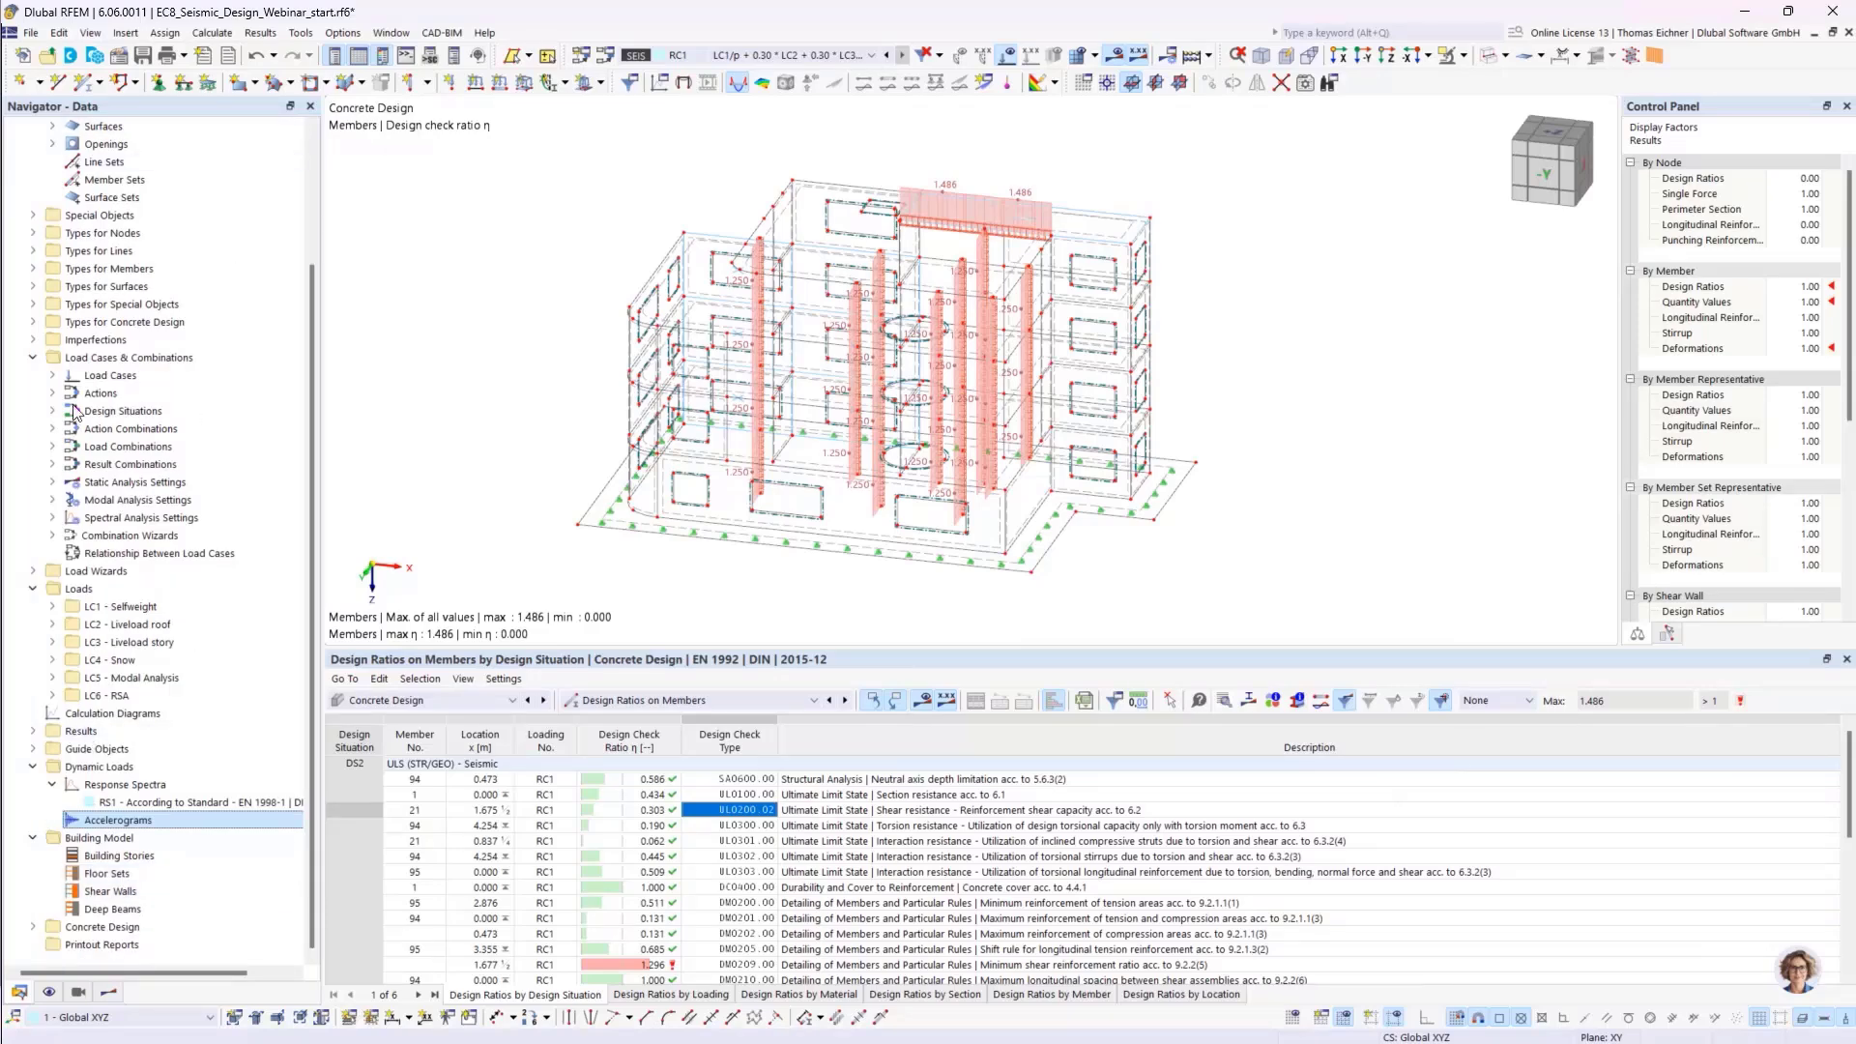
double_click(118, 856)
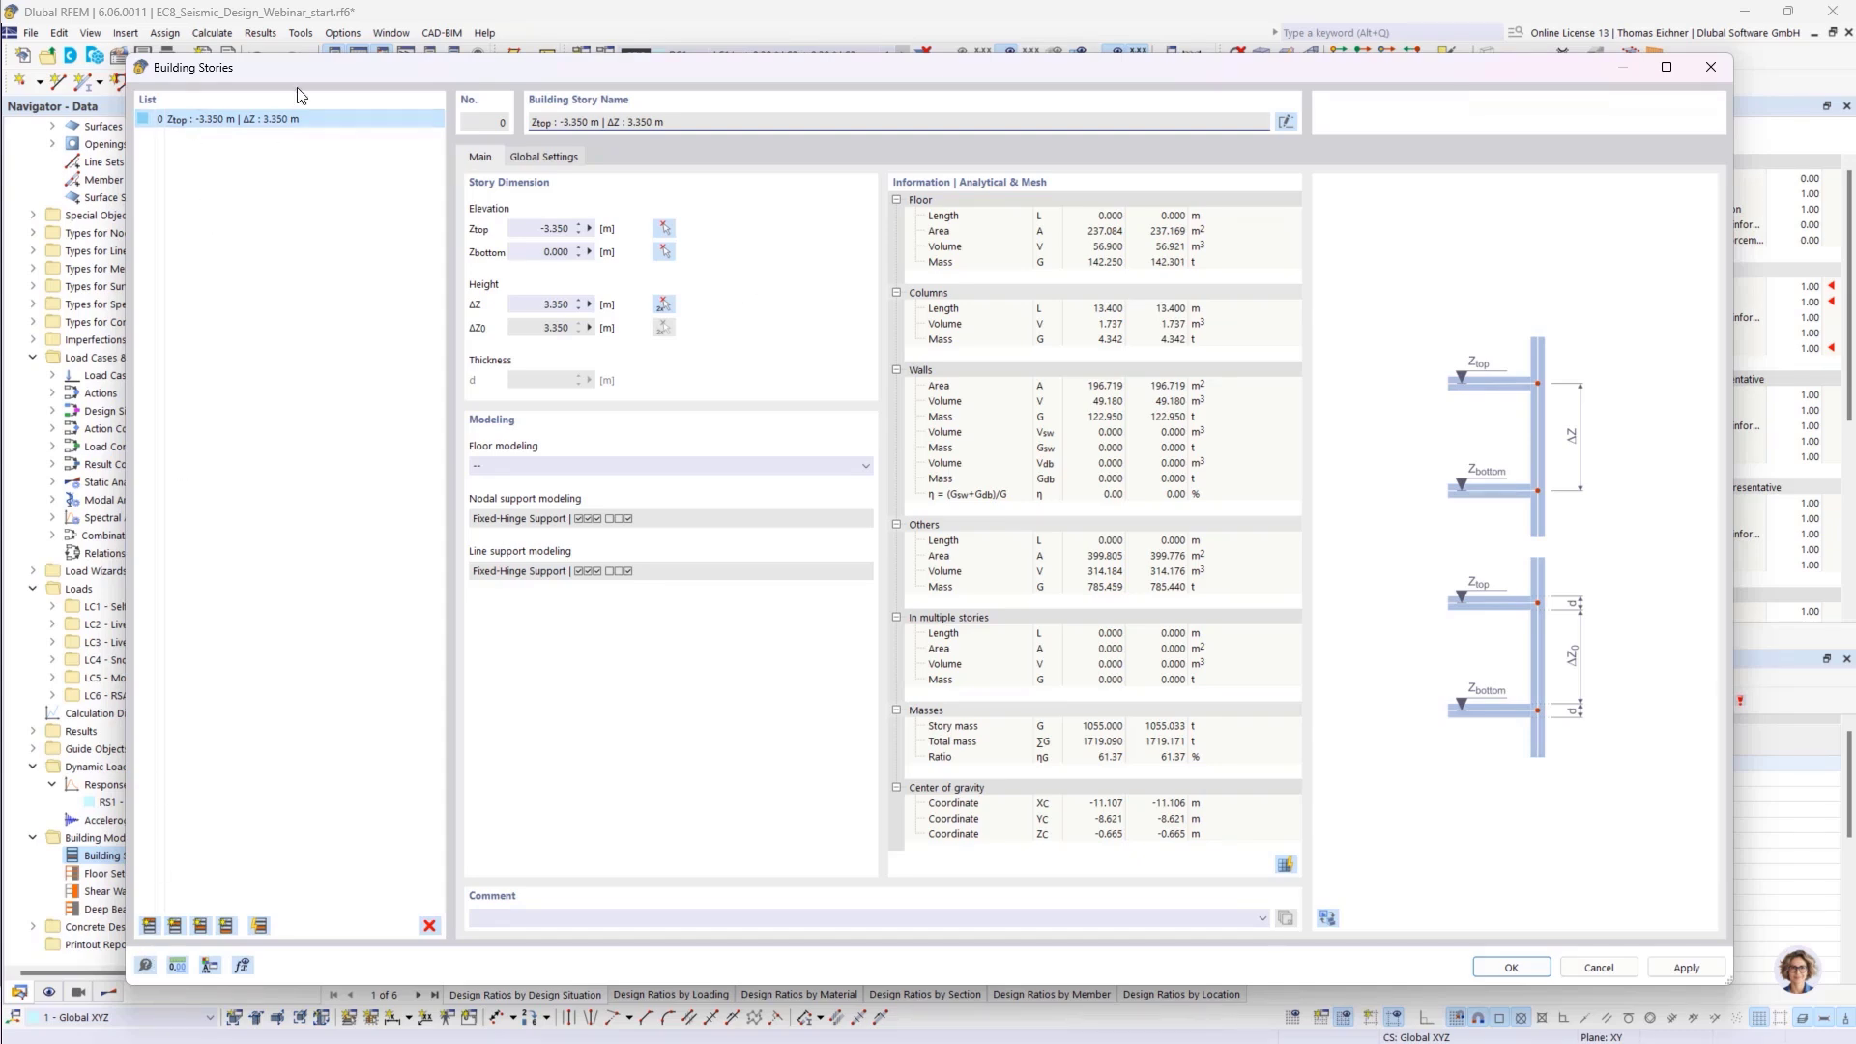
left_click_drag(300, 68, 448, 586)
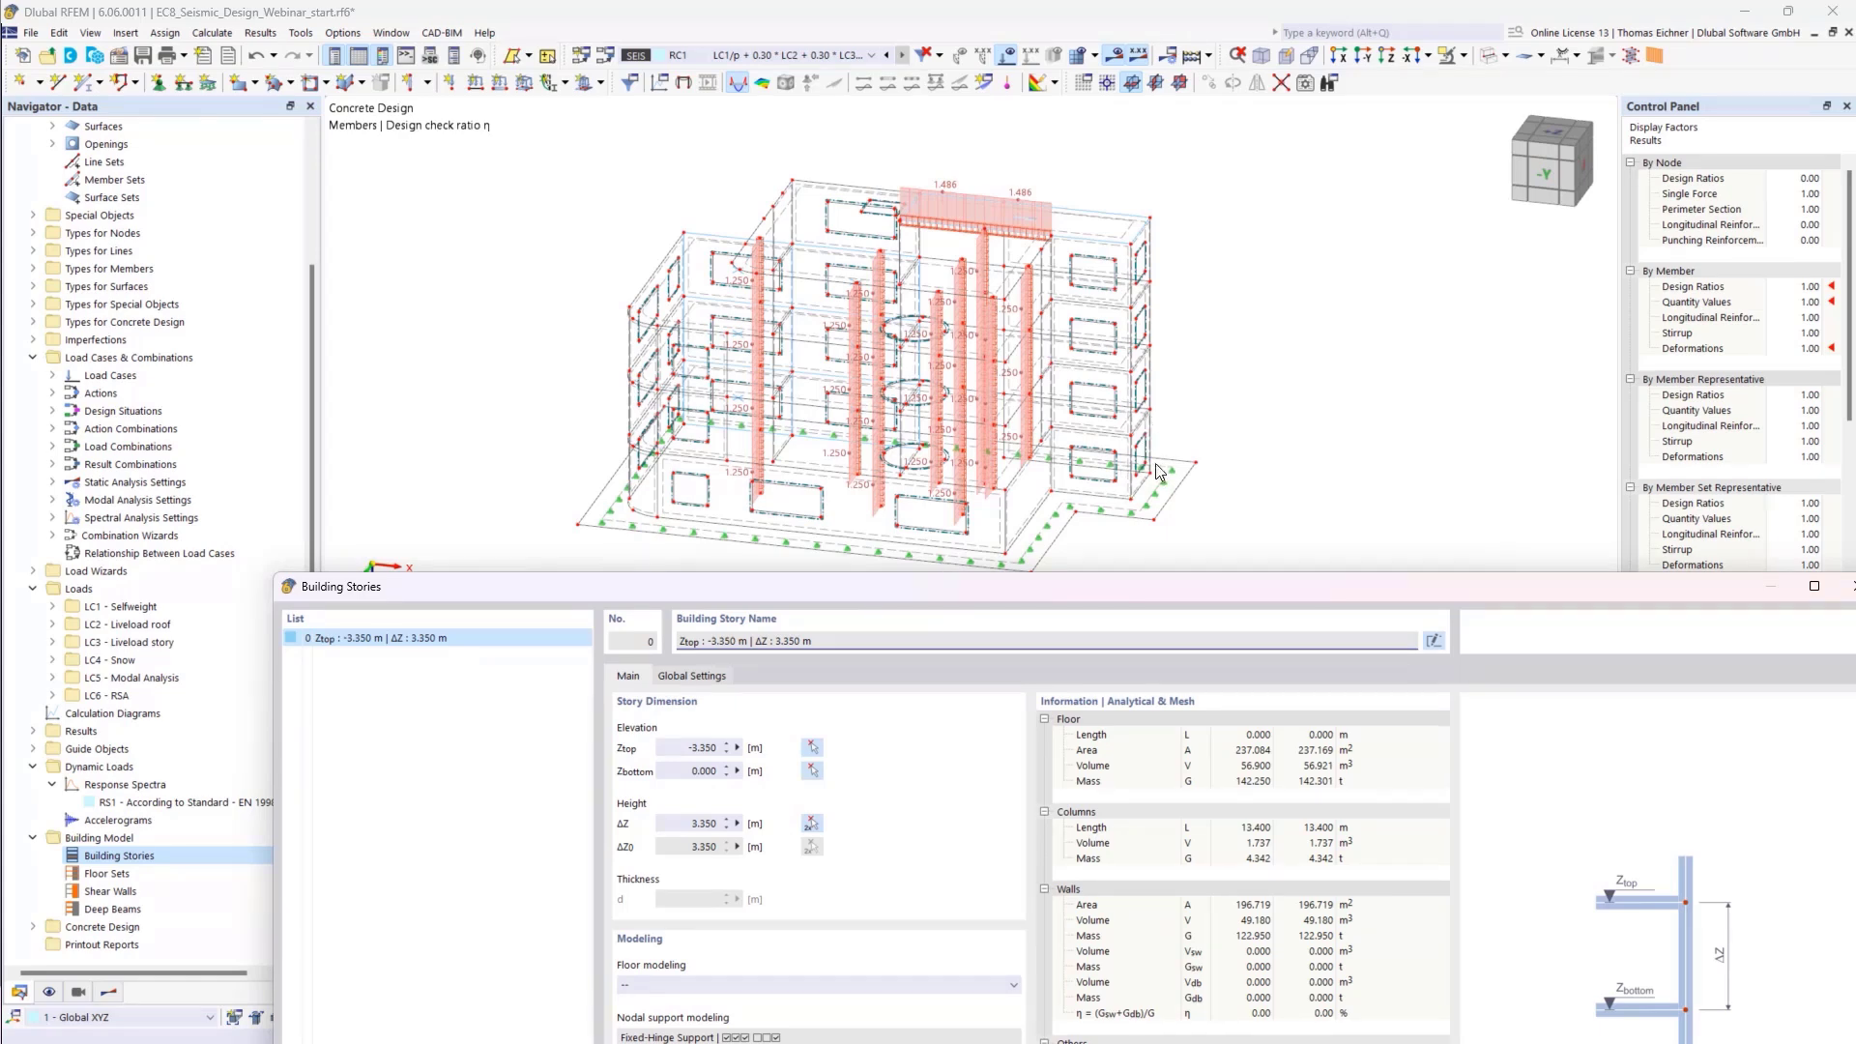
left_click_drag(1017, 583, 873, 665)
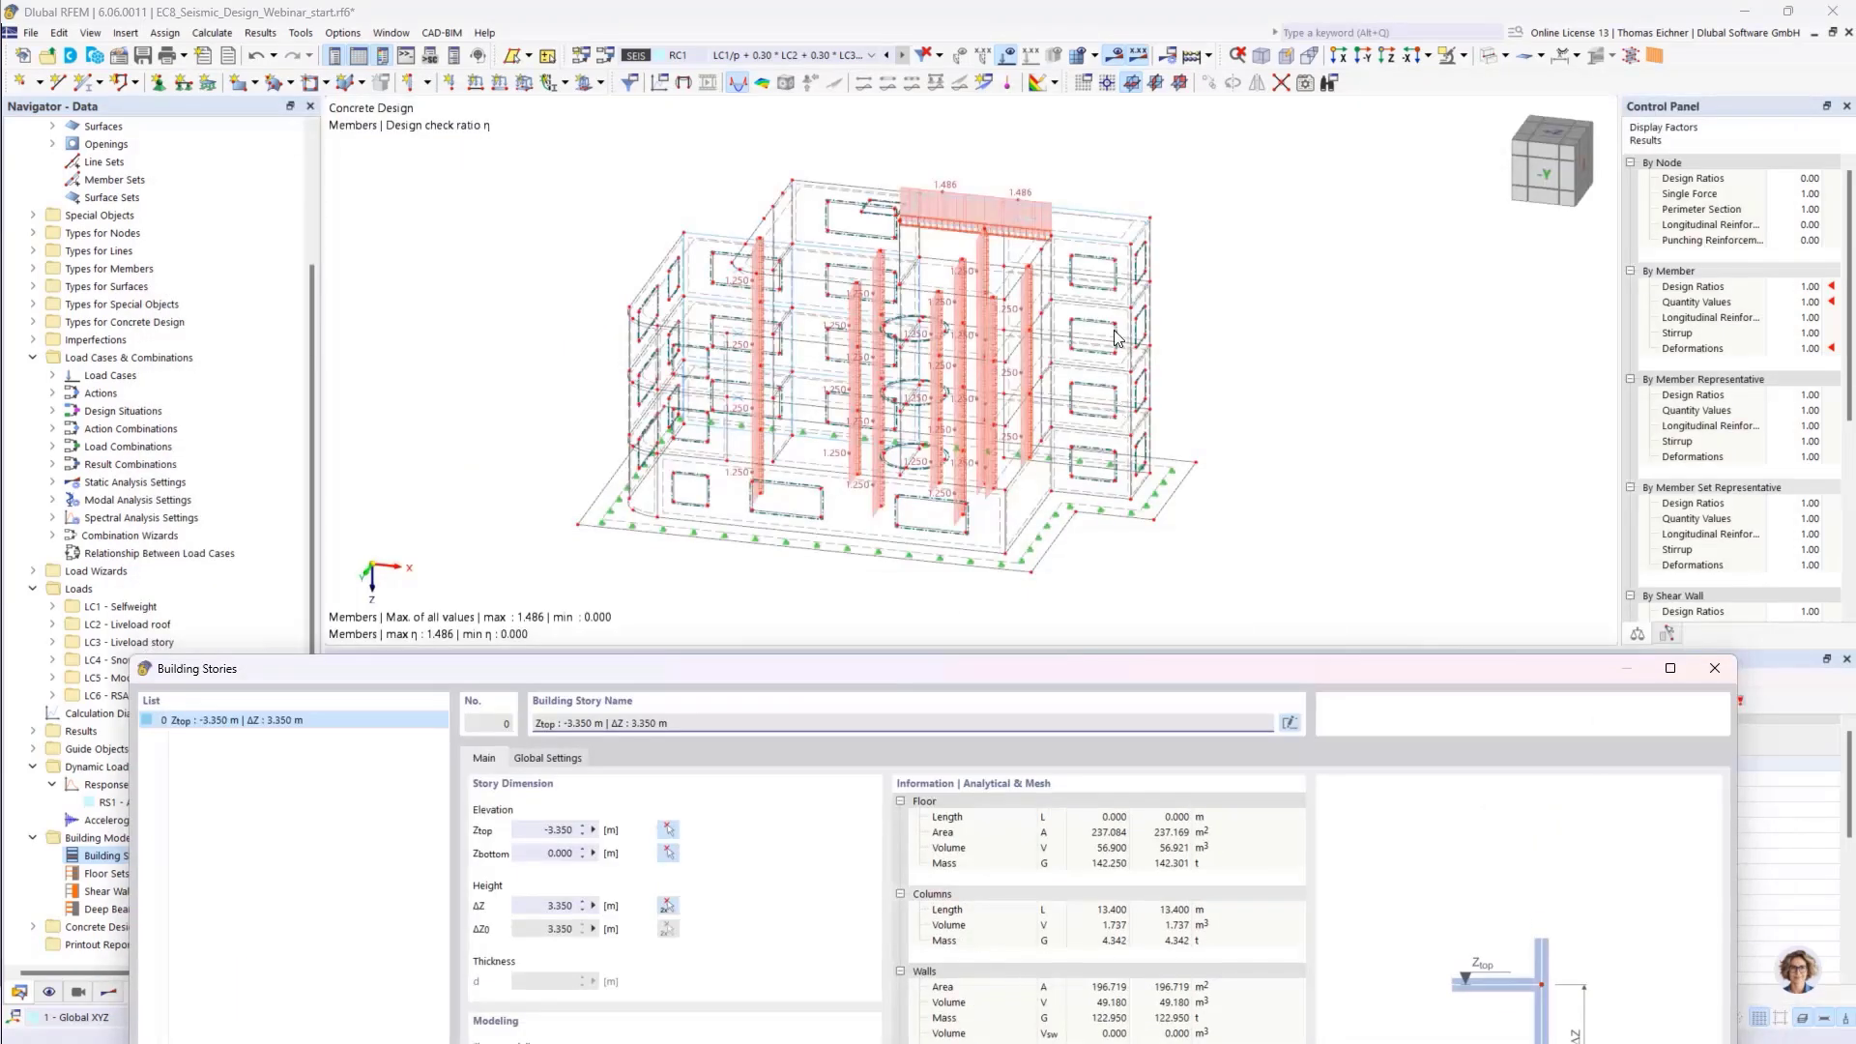
left_click_drag(971, 670, 1014, 84)
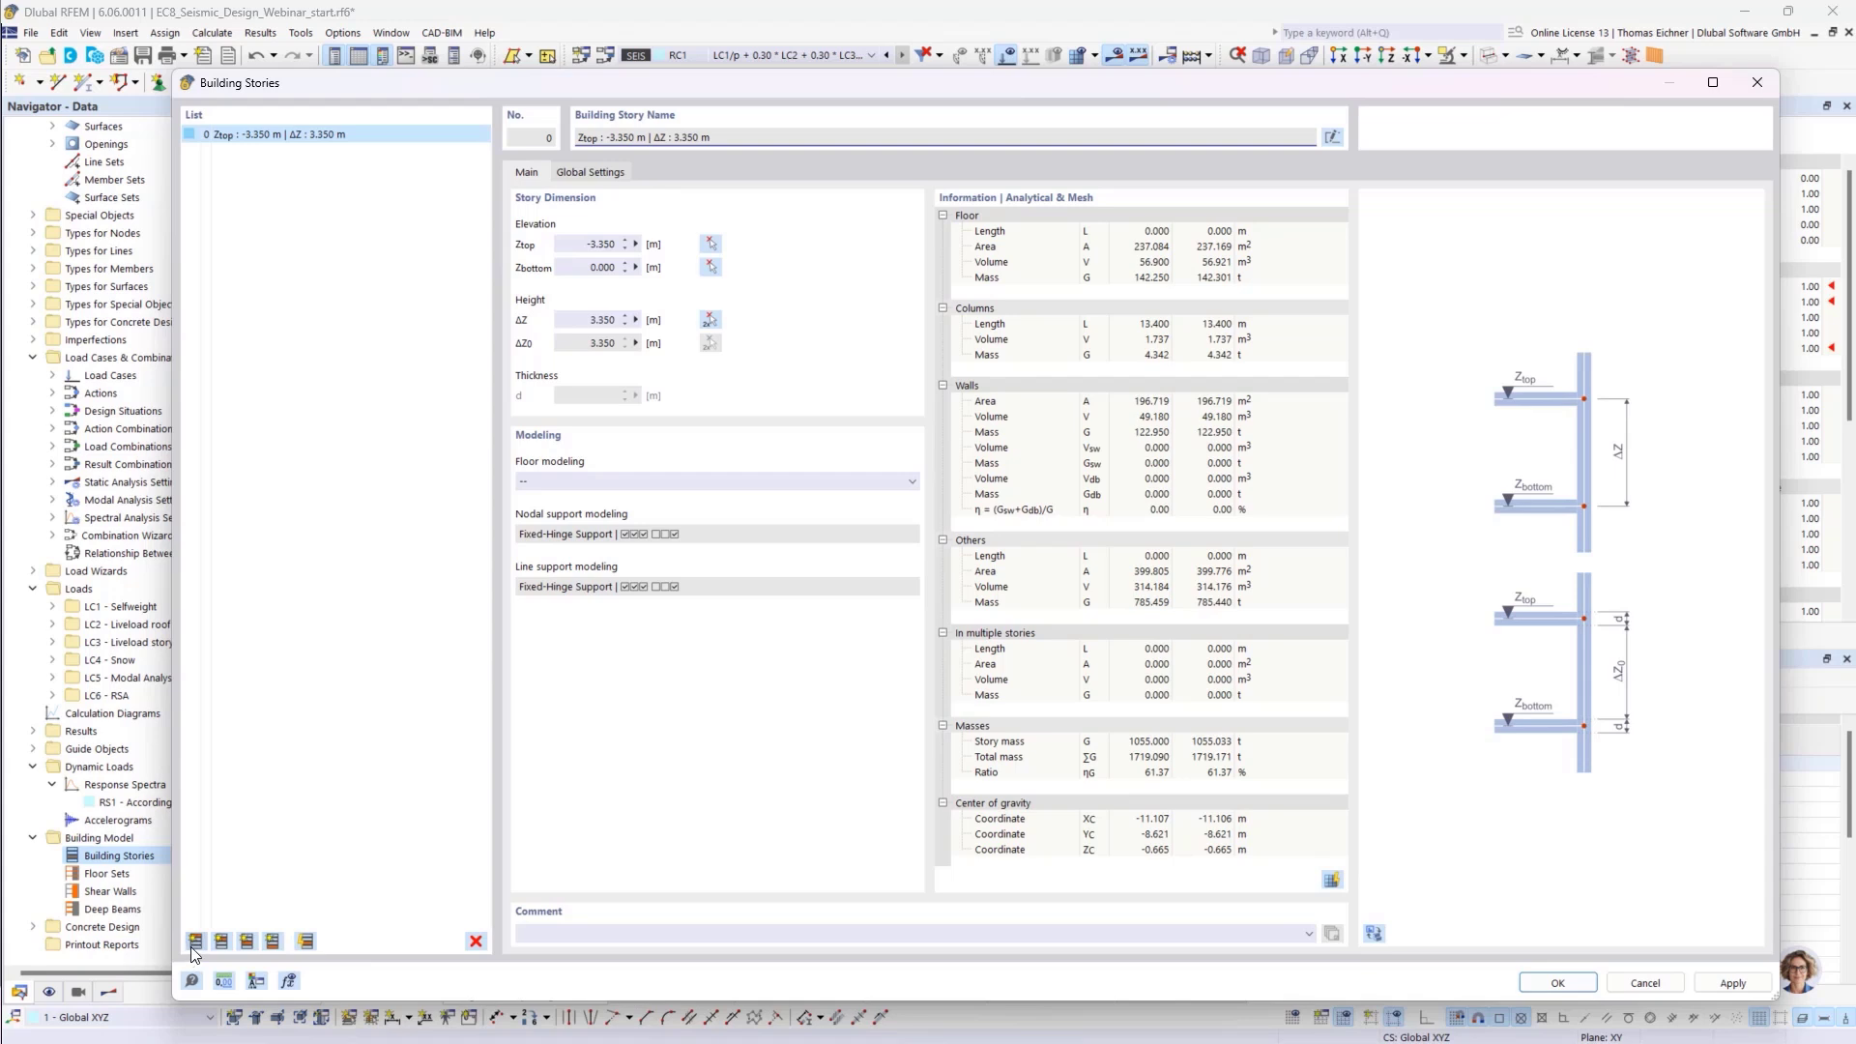
left_click(196, 941)
left_click(195, 942)
left_click(195, 941)
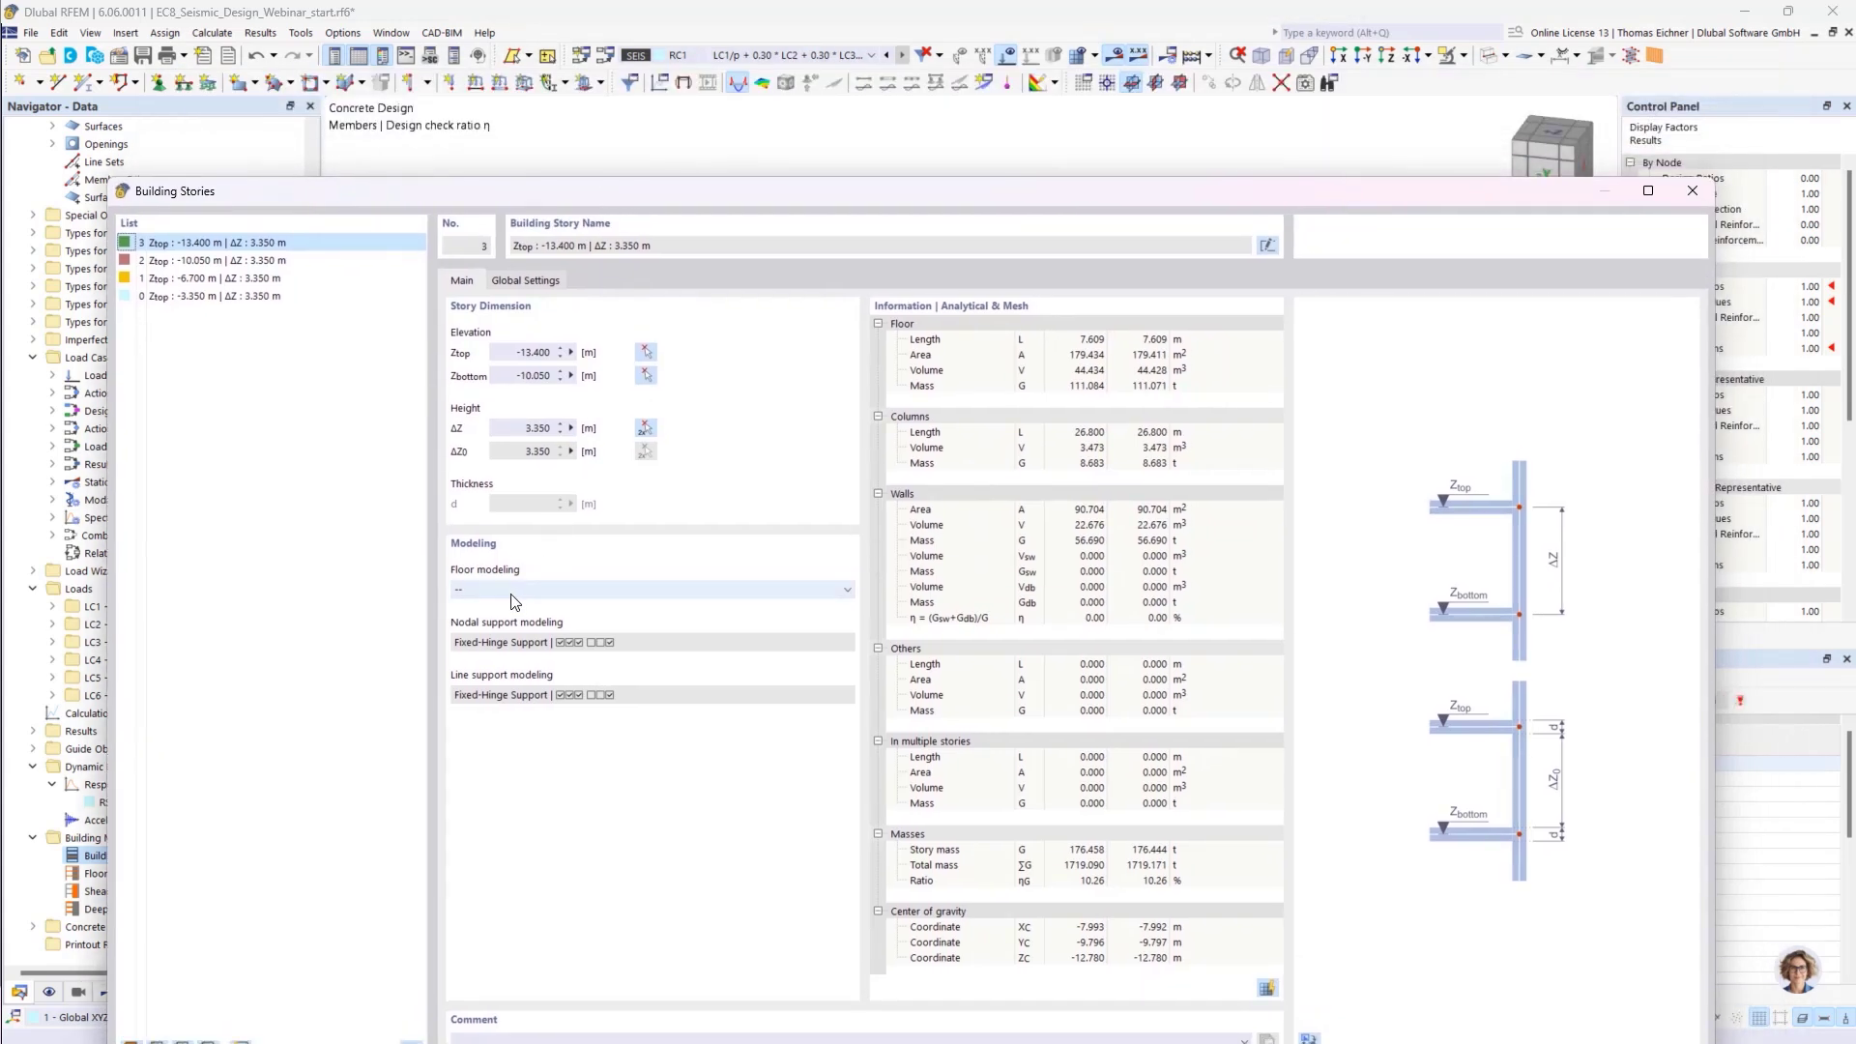
Check the floor modeling options of story 3, leave floor modeling unassigned and confirm the building stories
left_click(510, 592)
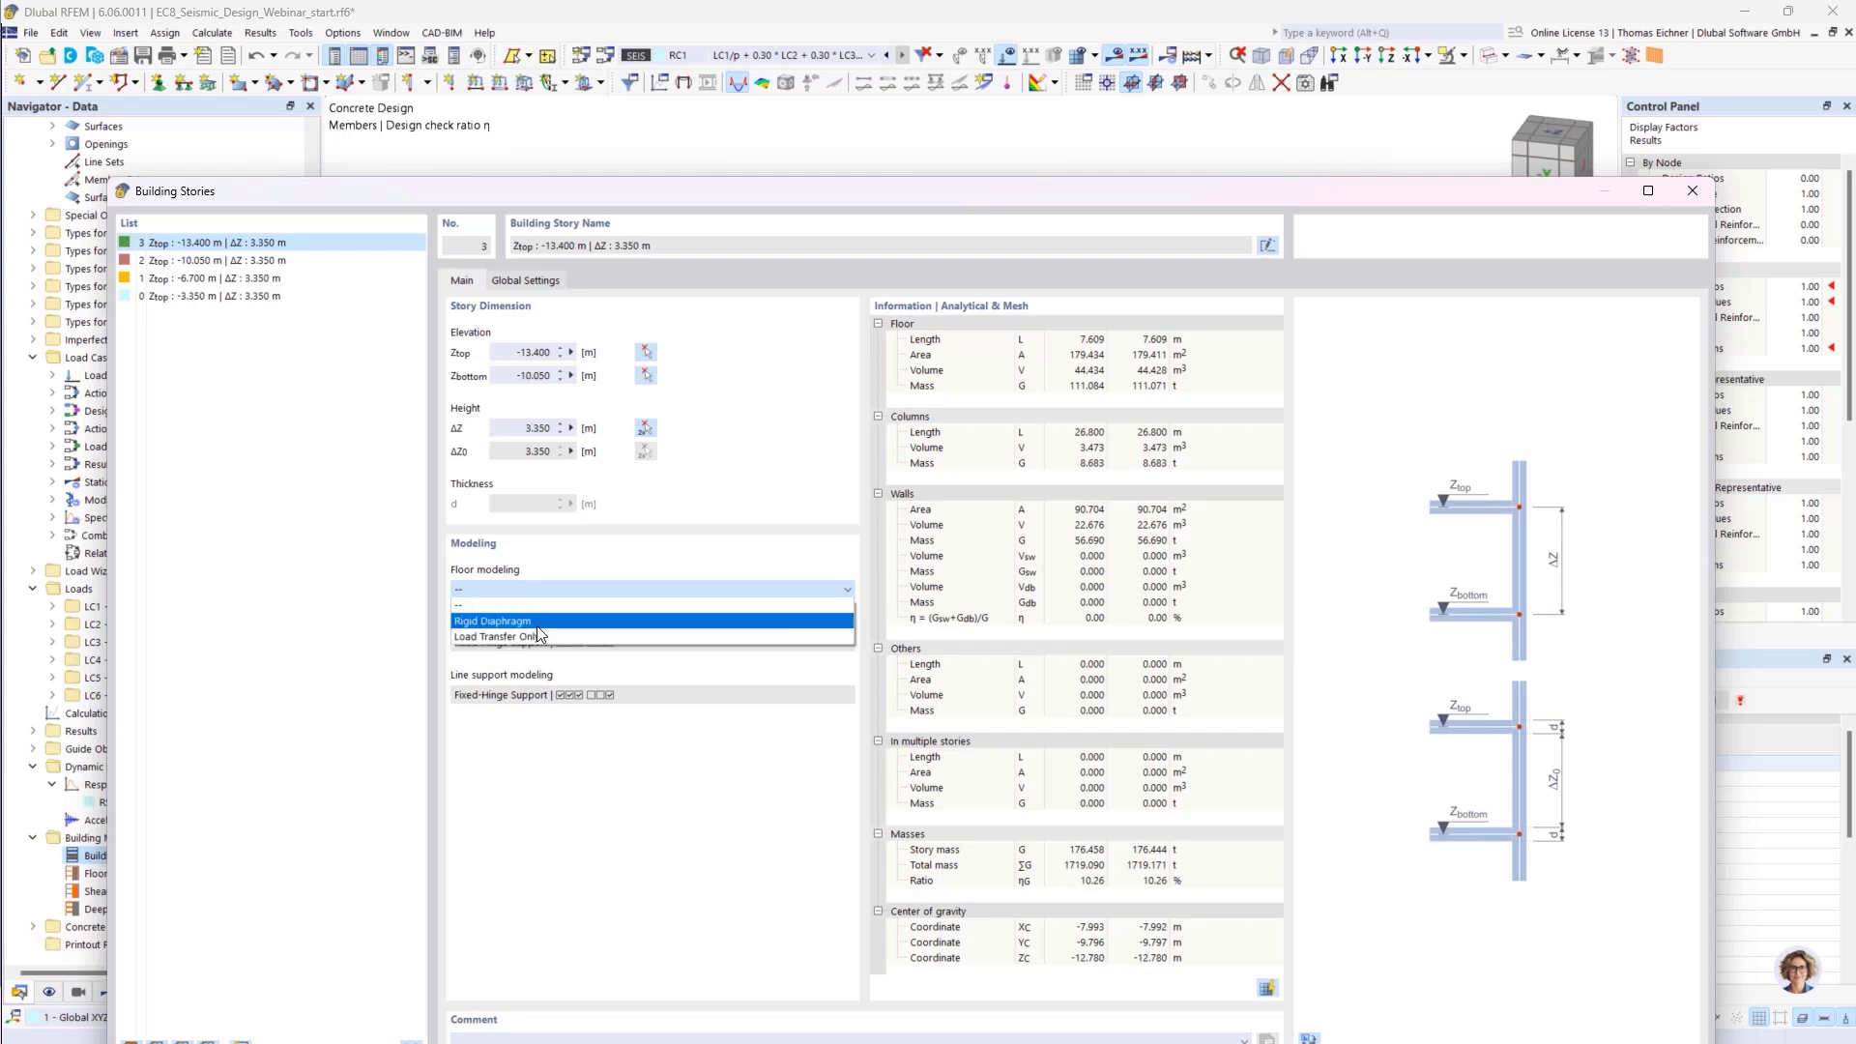
left_click(495, 596)
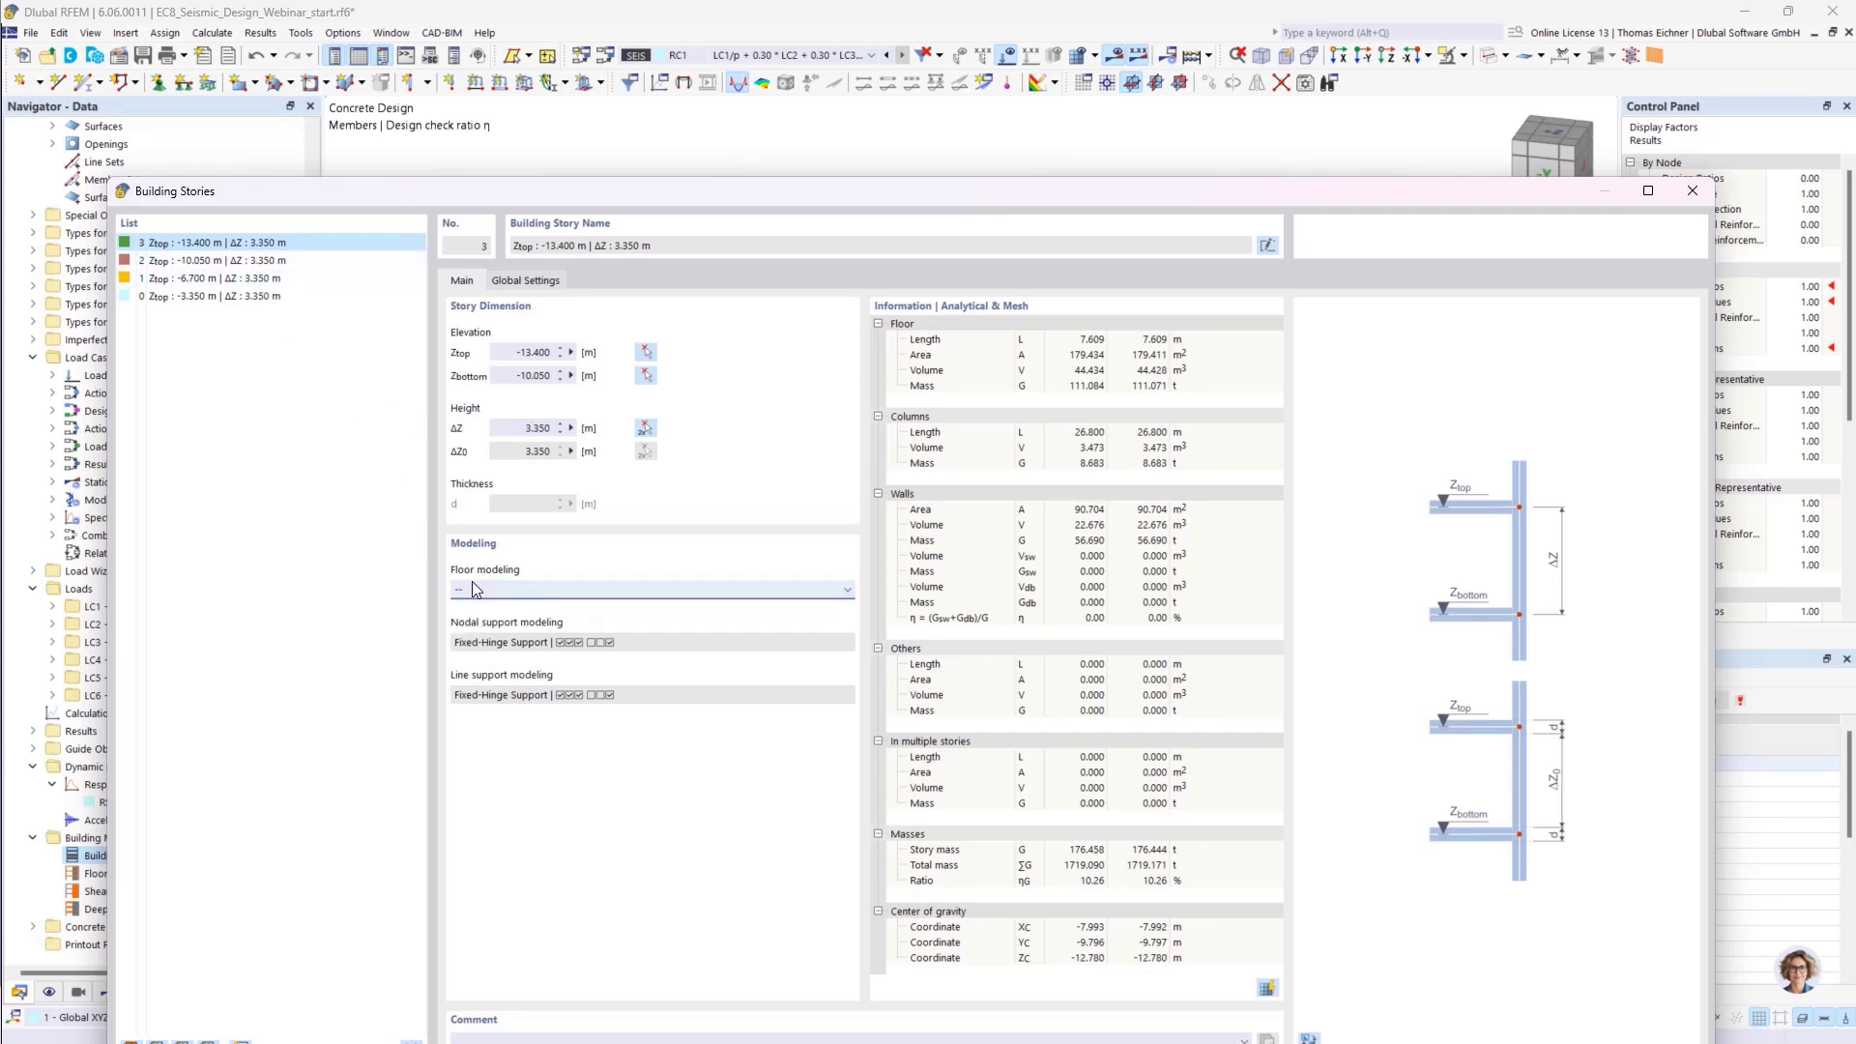
left_click_drag(474, 203, 462, 119)
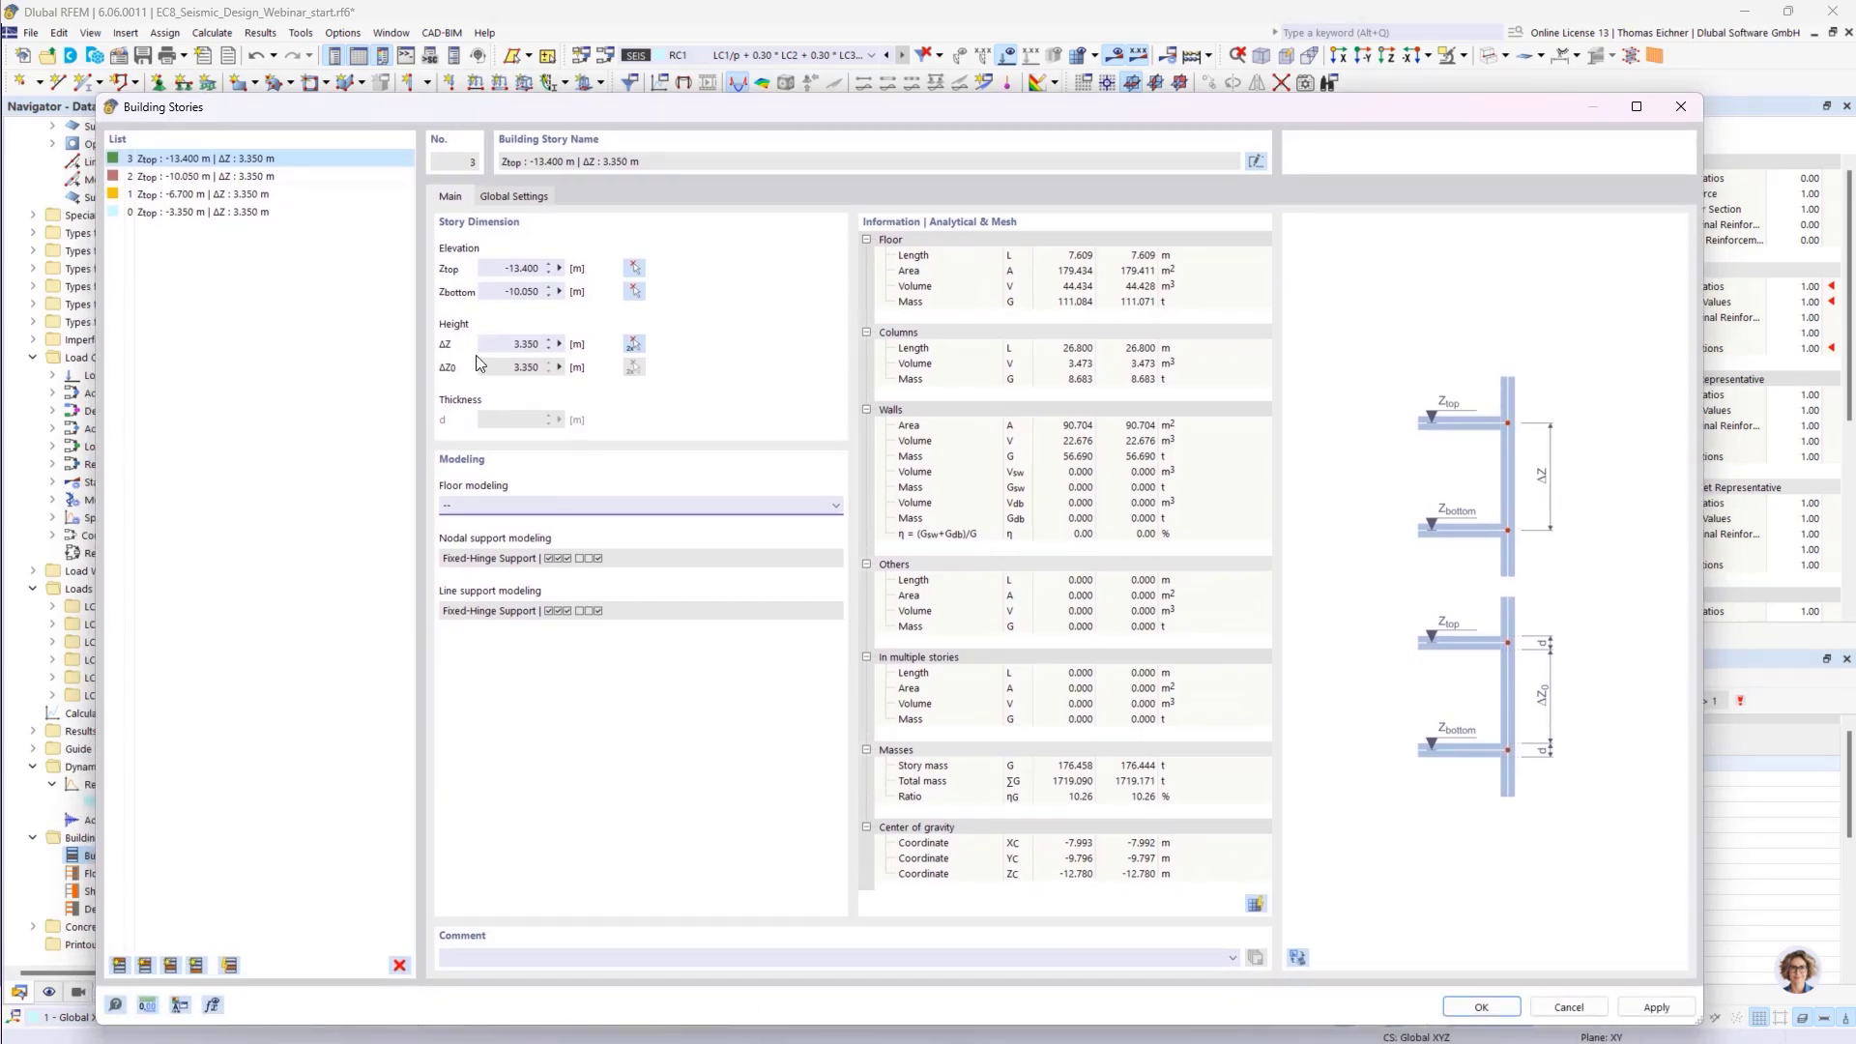
left_click(1479, 1006)
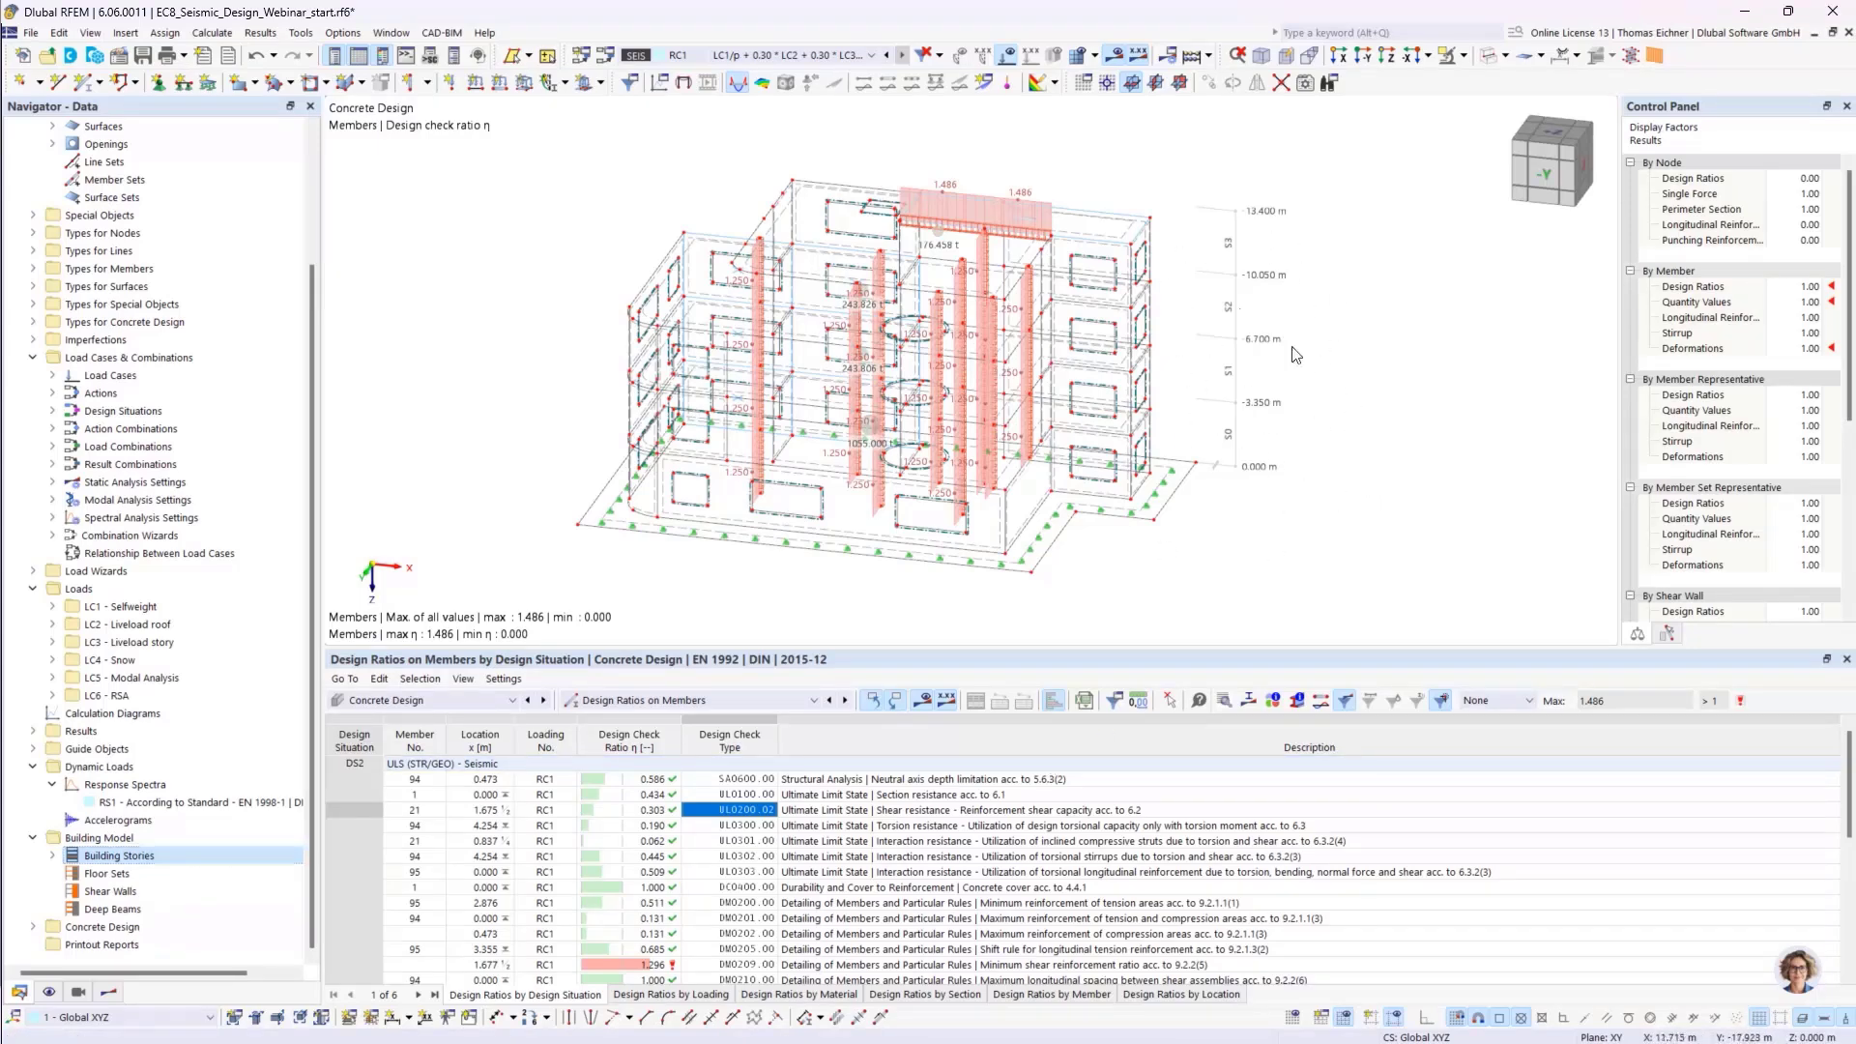
Display the static analysis results by stories for LC1 and review the story actions
left_click(468, 706)
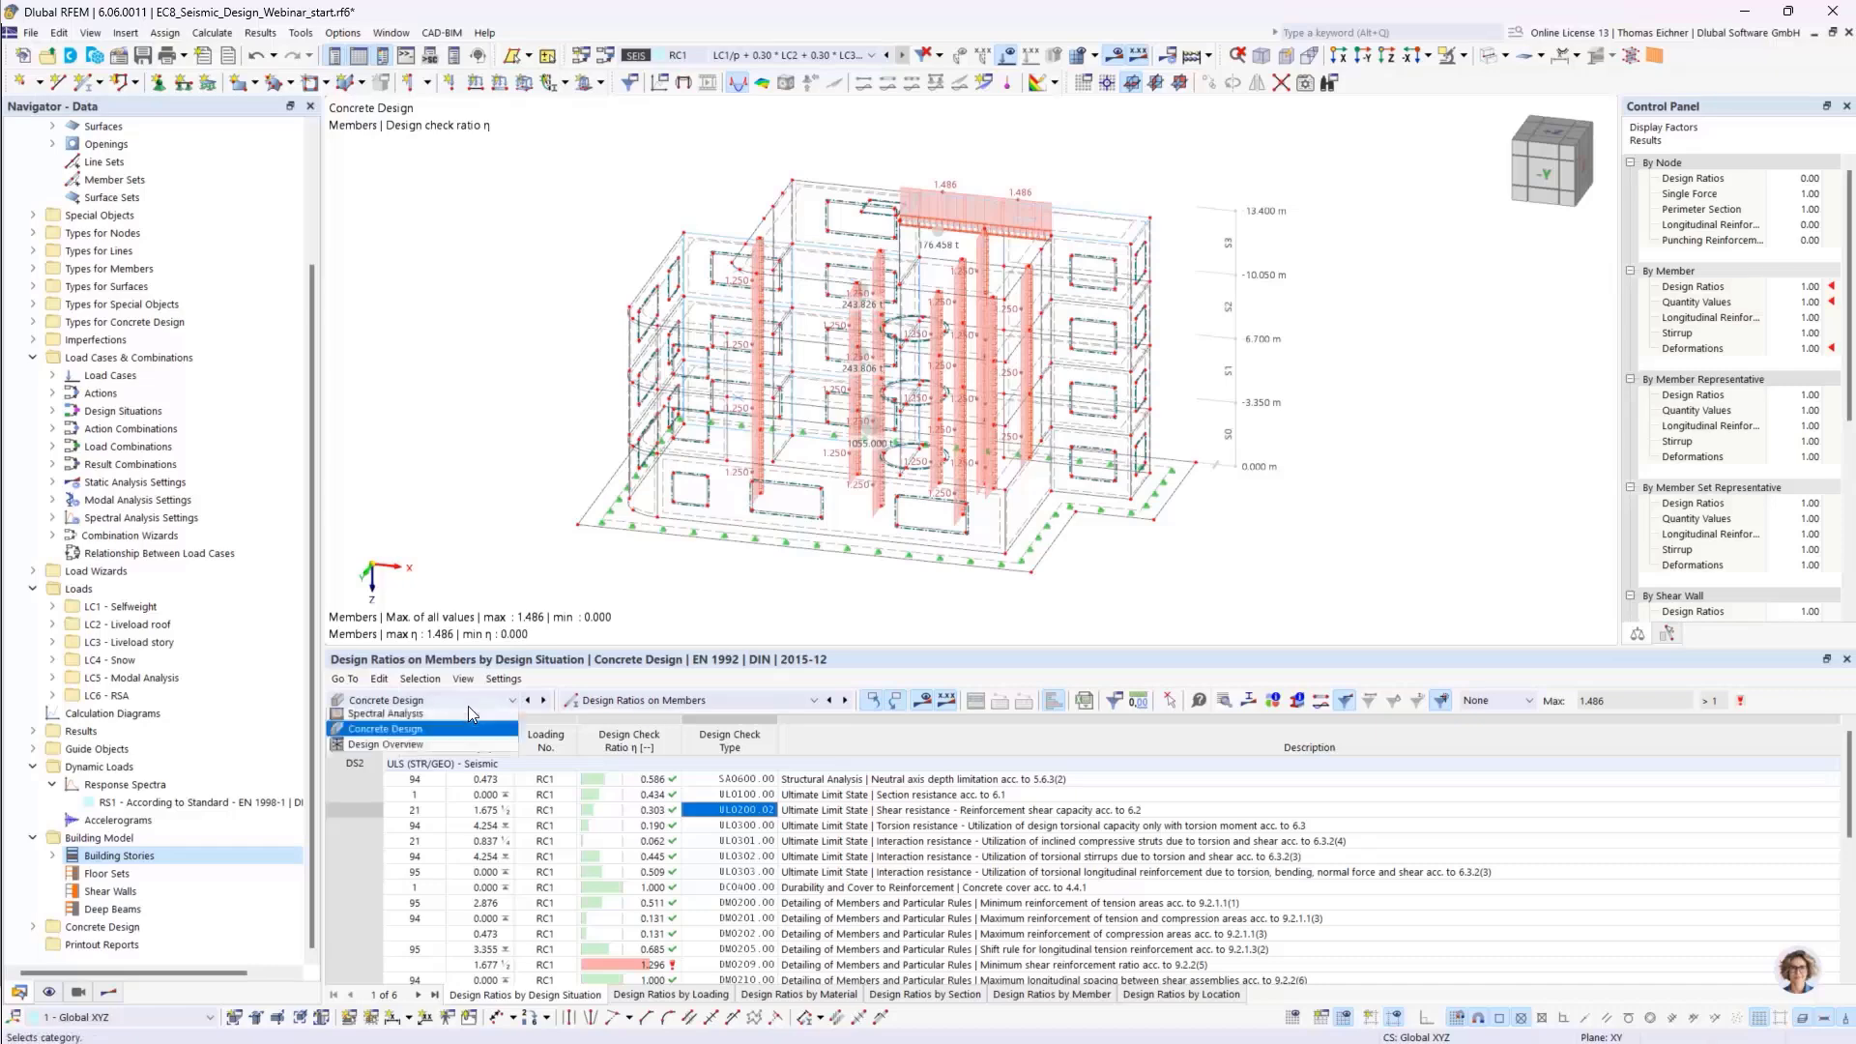
left_click(381, 824)
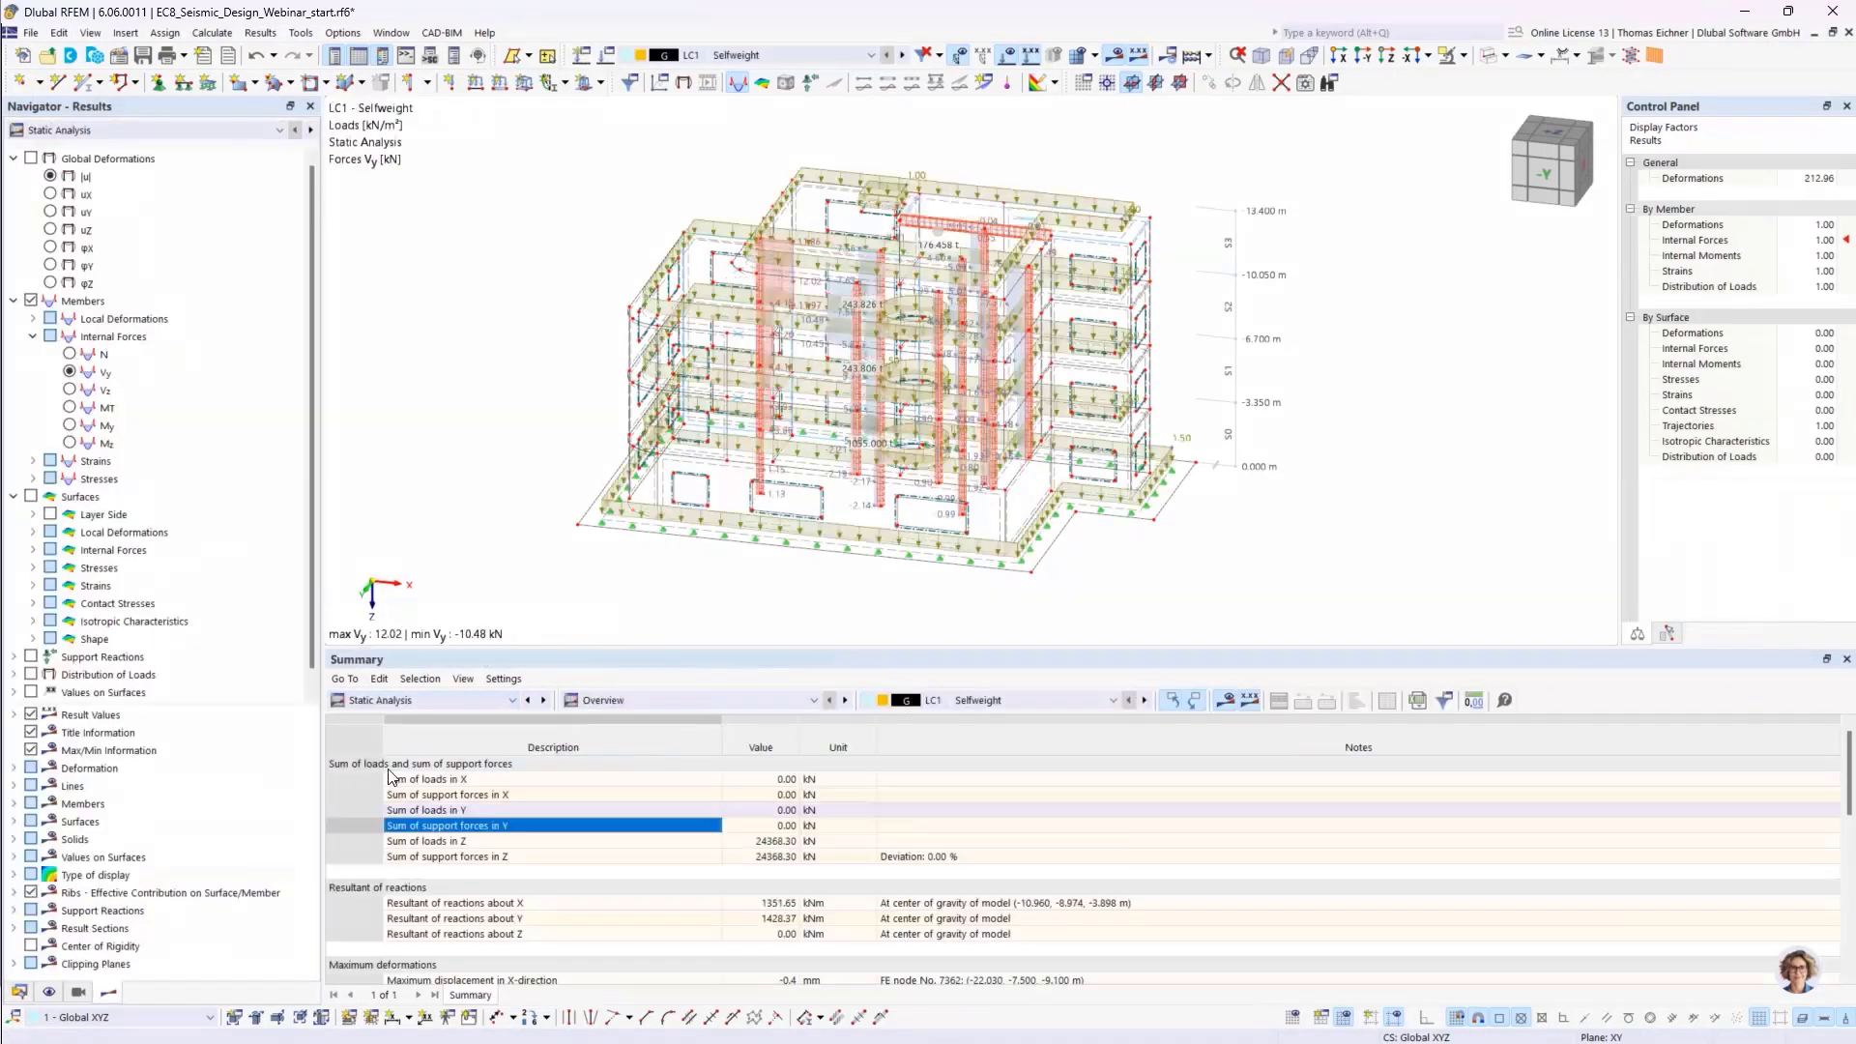
left_click(595, 704)
left_click(618, 778)
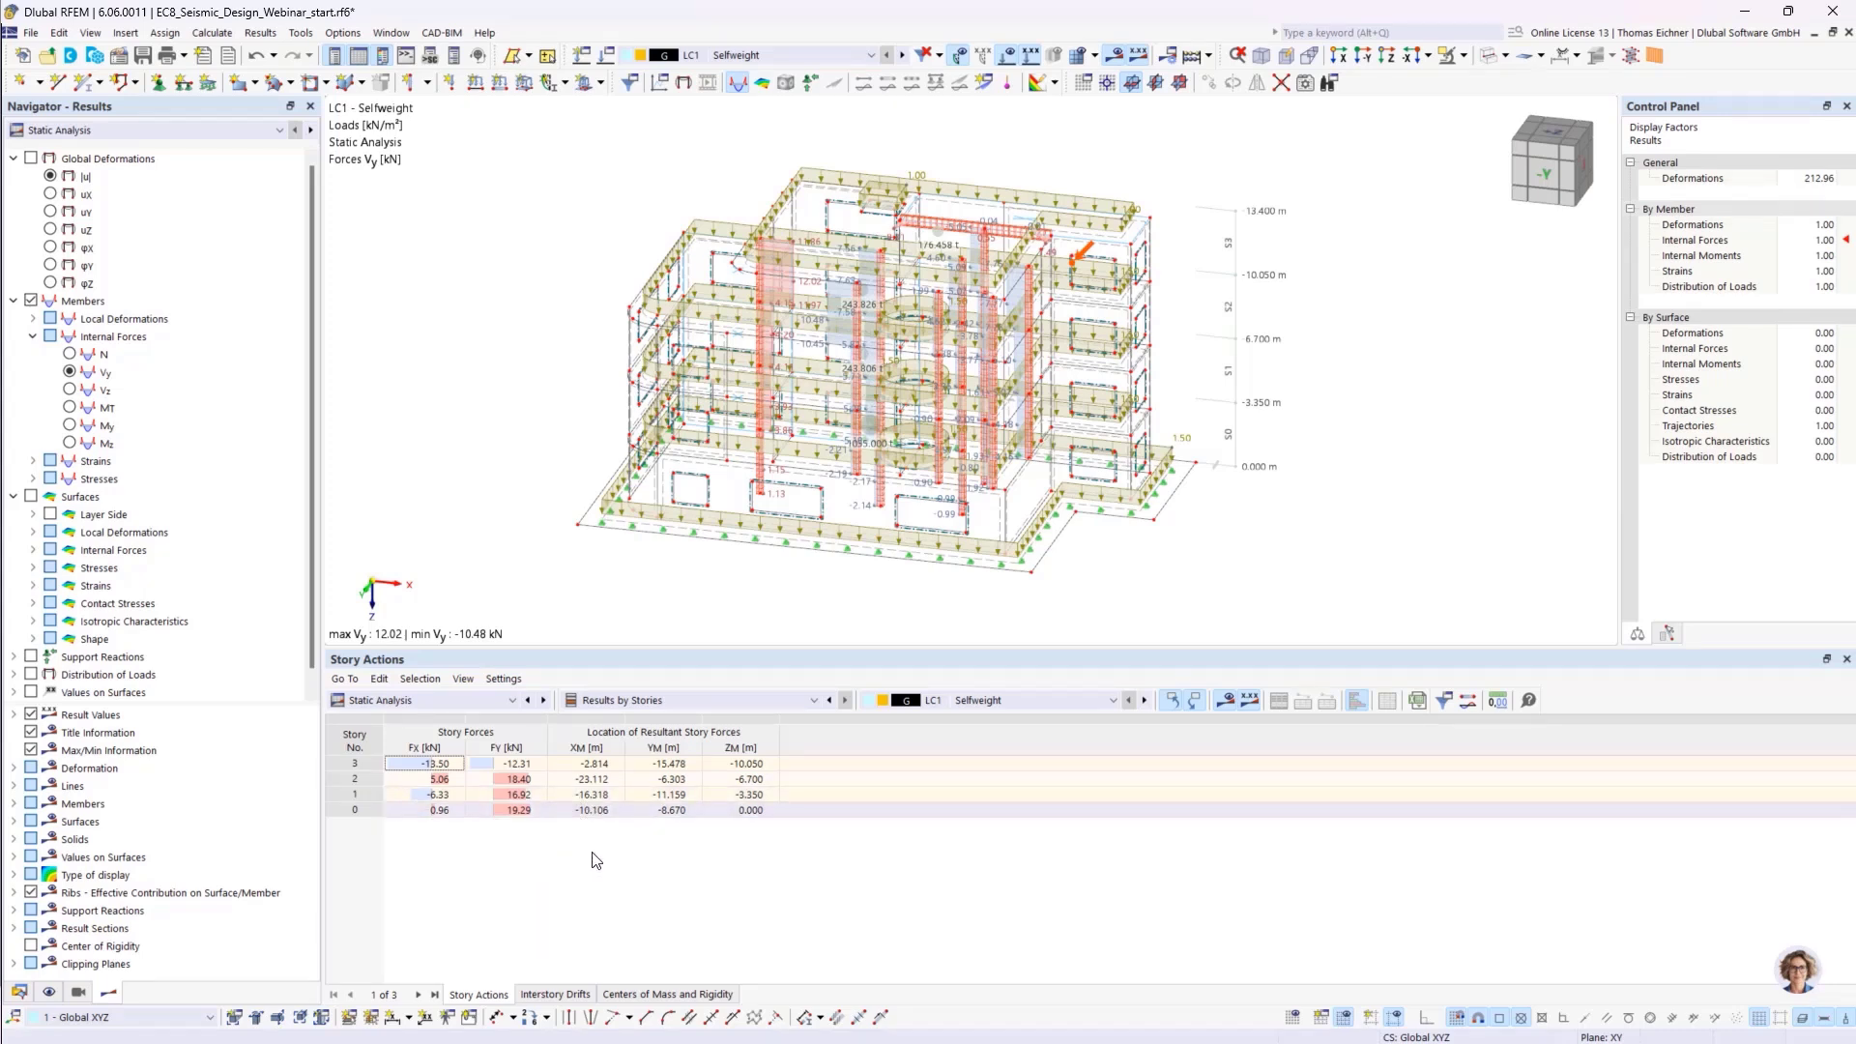
left_click(888, 793)
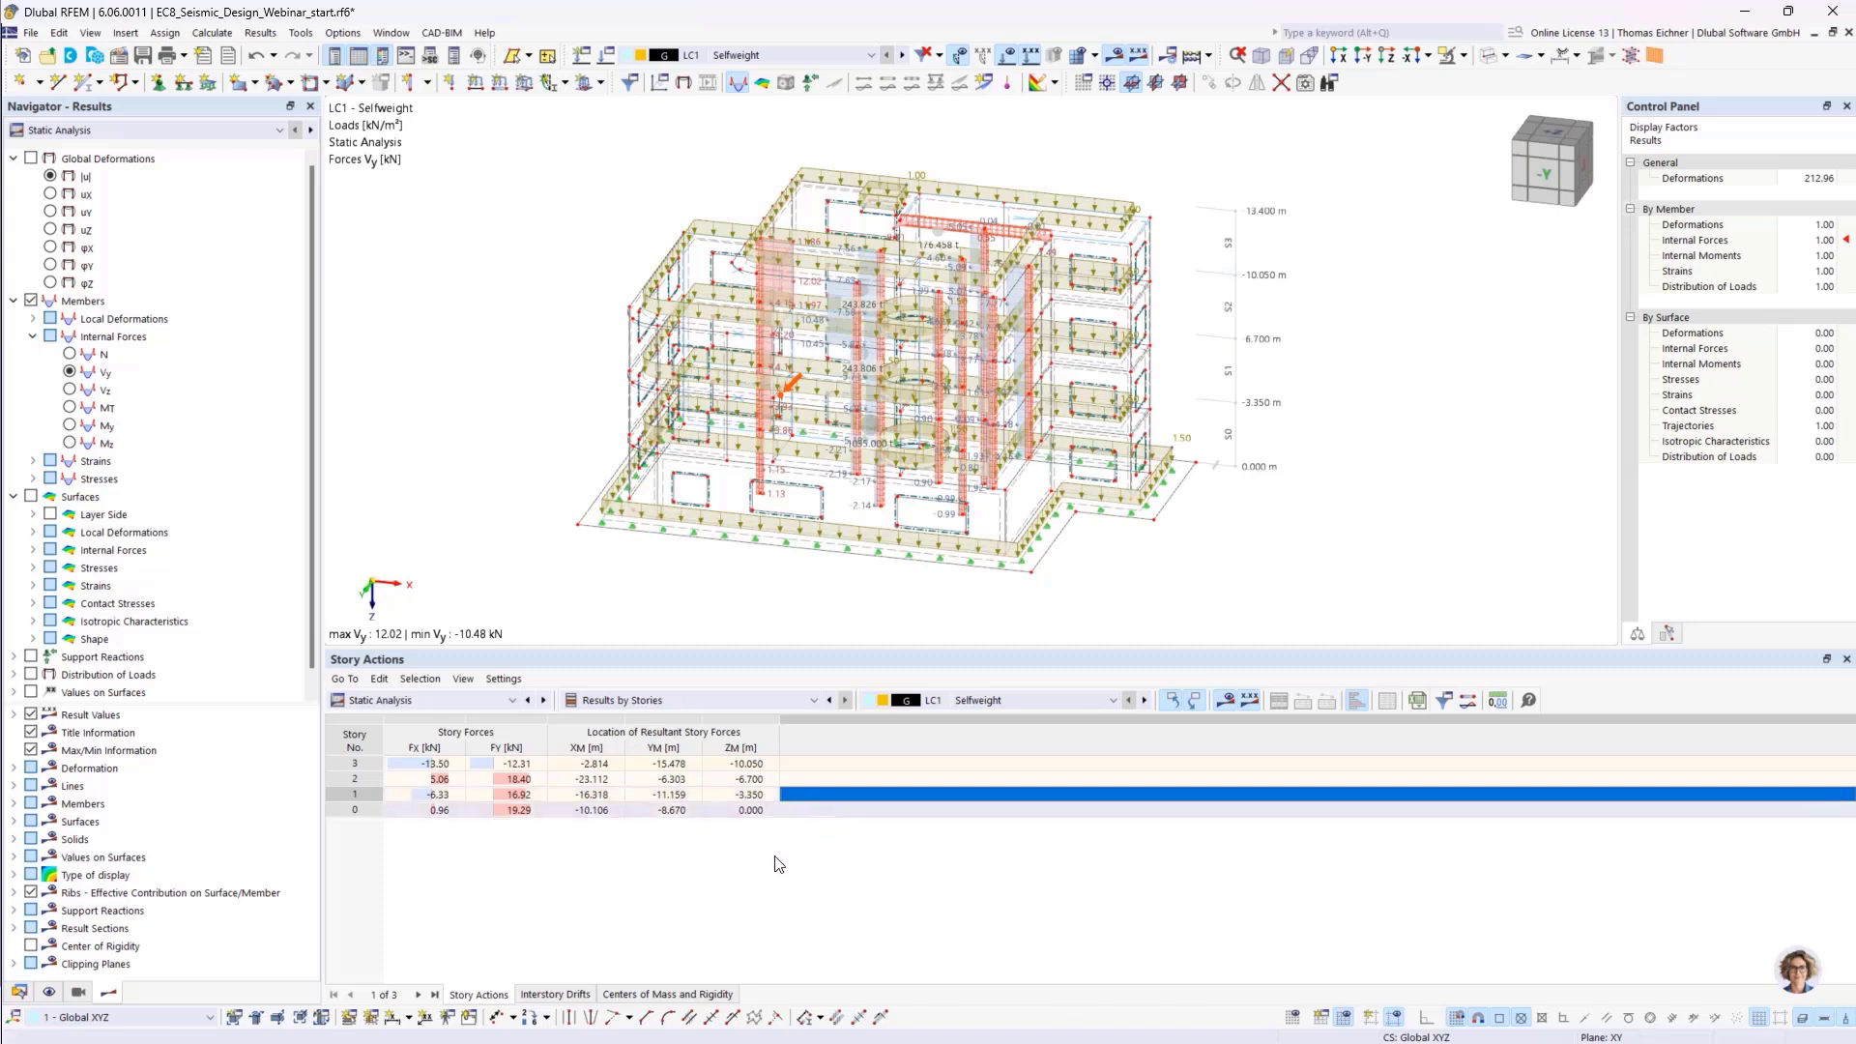
left_click(671, 699)
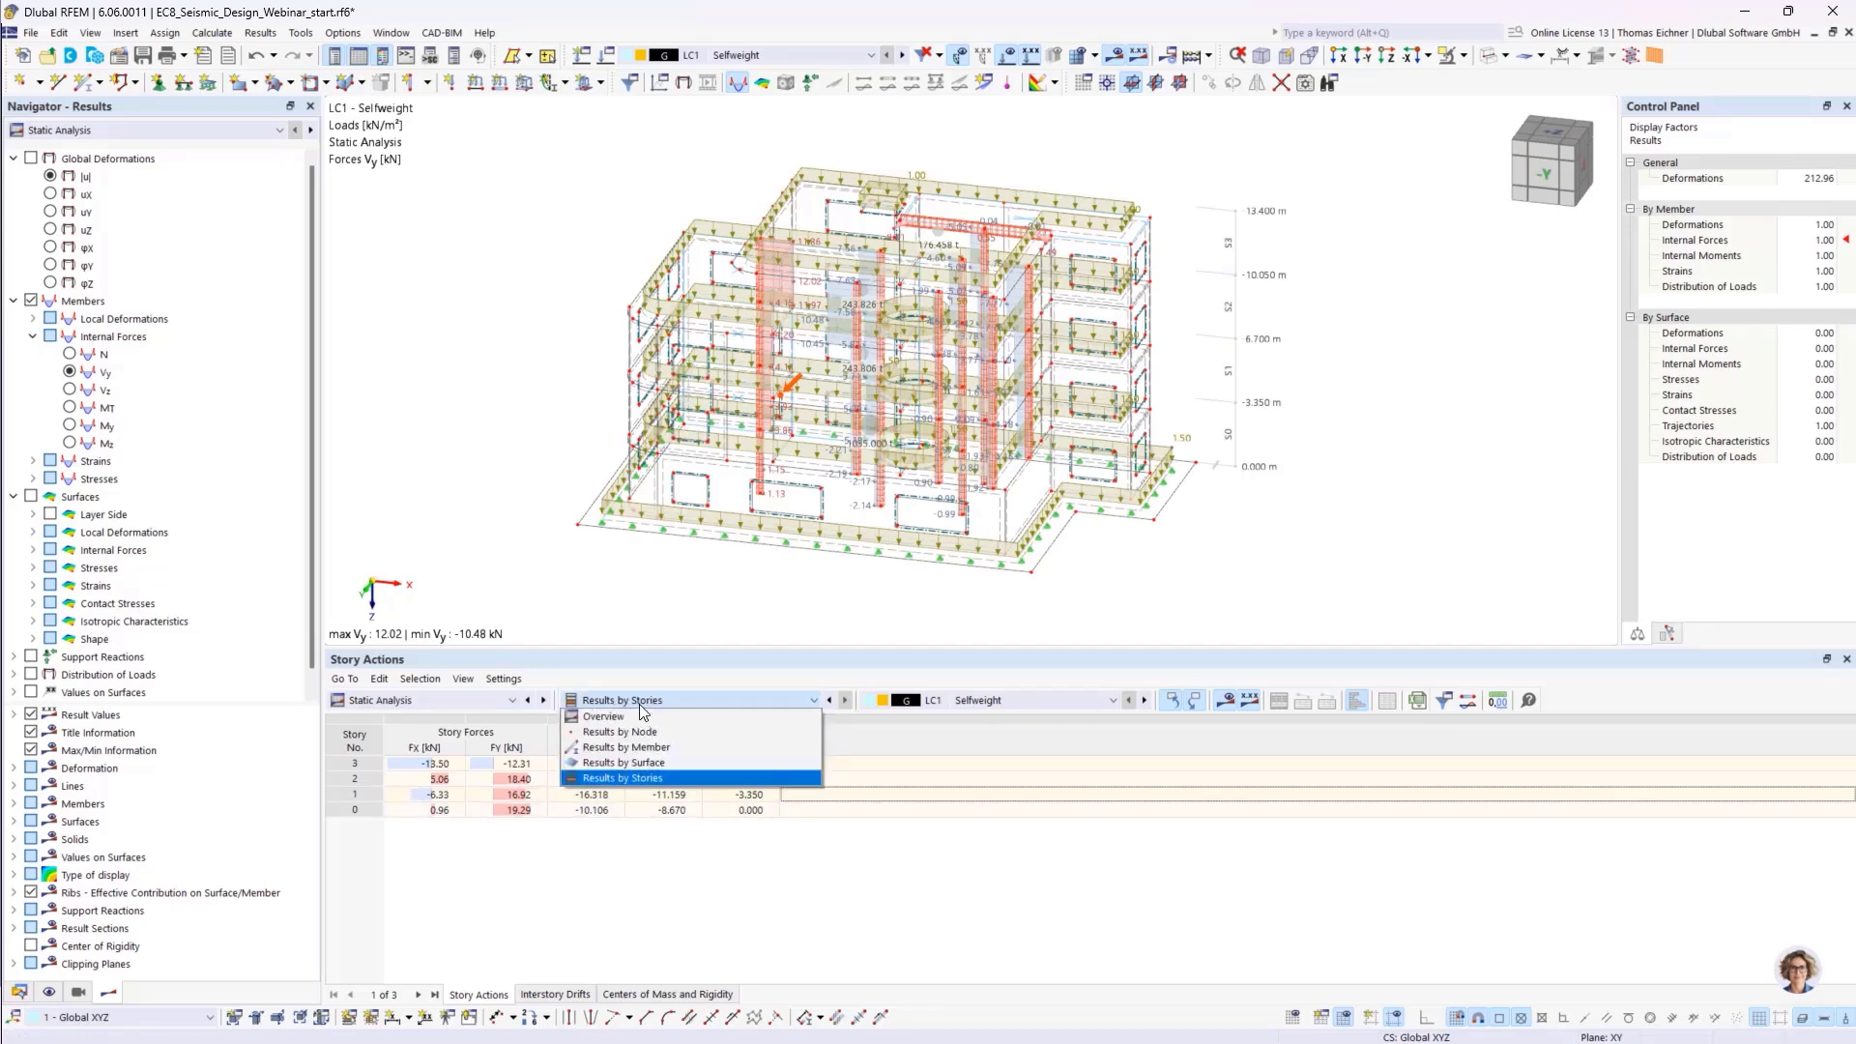
left_click(652, 704)
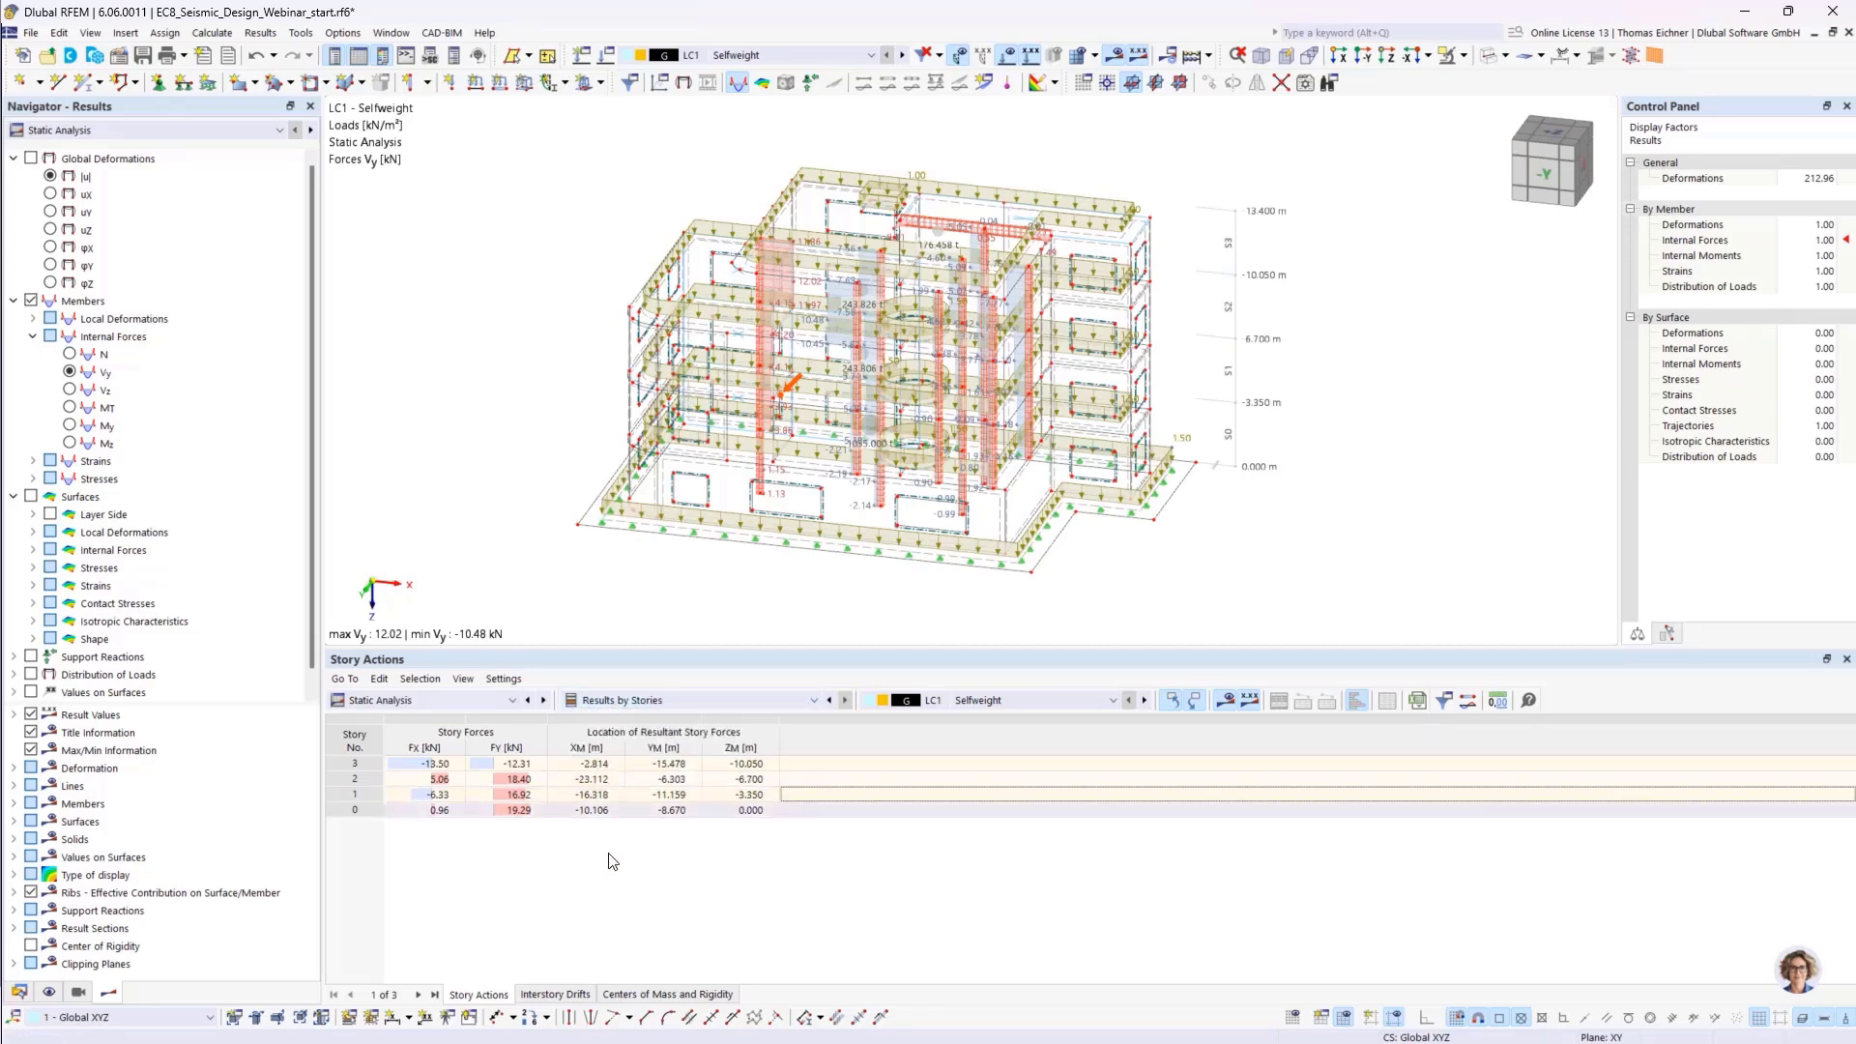
Display the spectral analysis results by stories for LC6 and review the story actions, interstory drifts, and centers of mass and rigidity
left_click(467, 702)
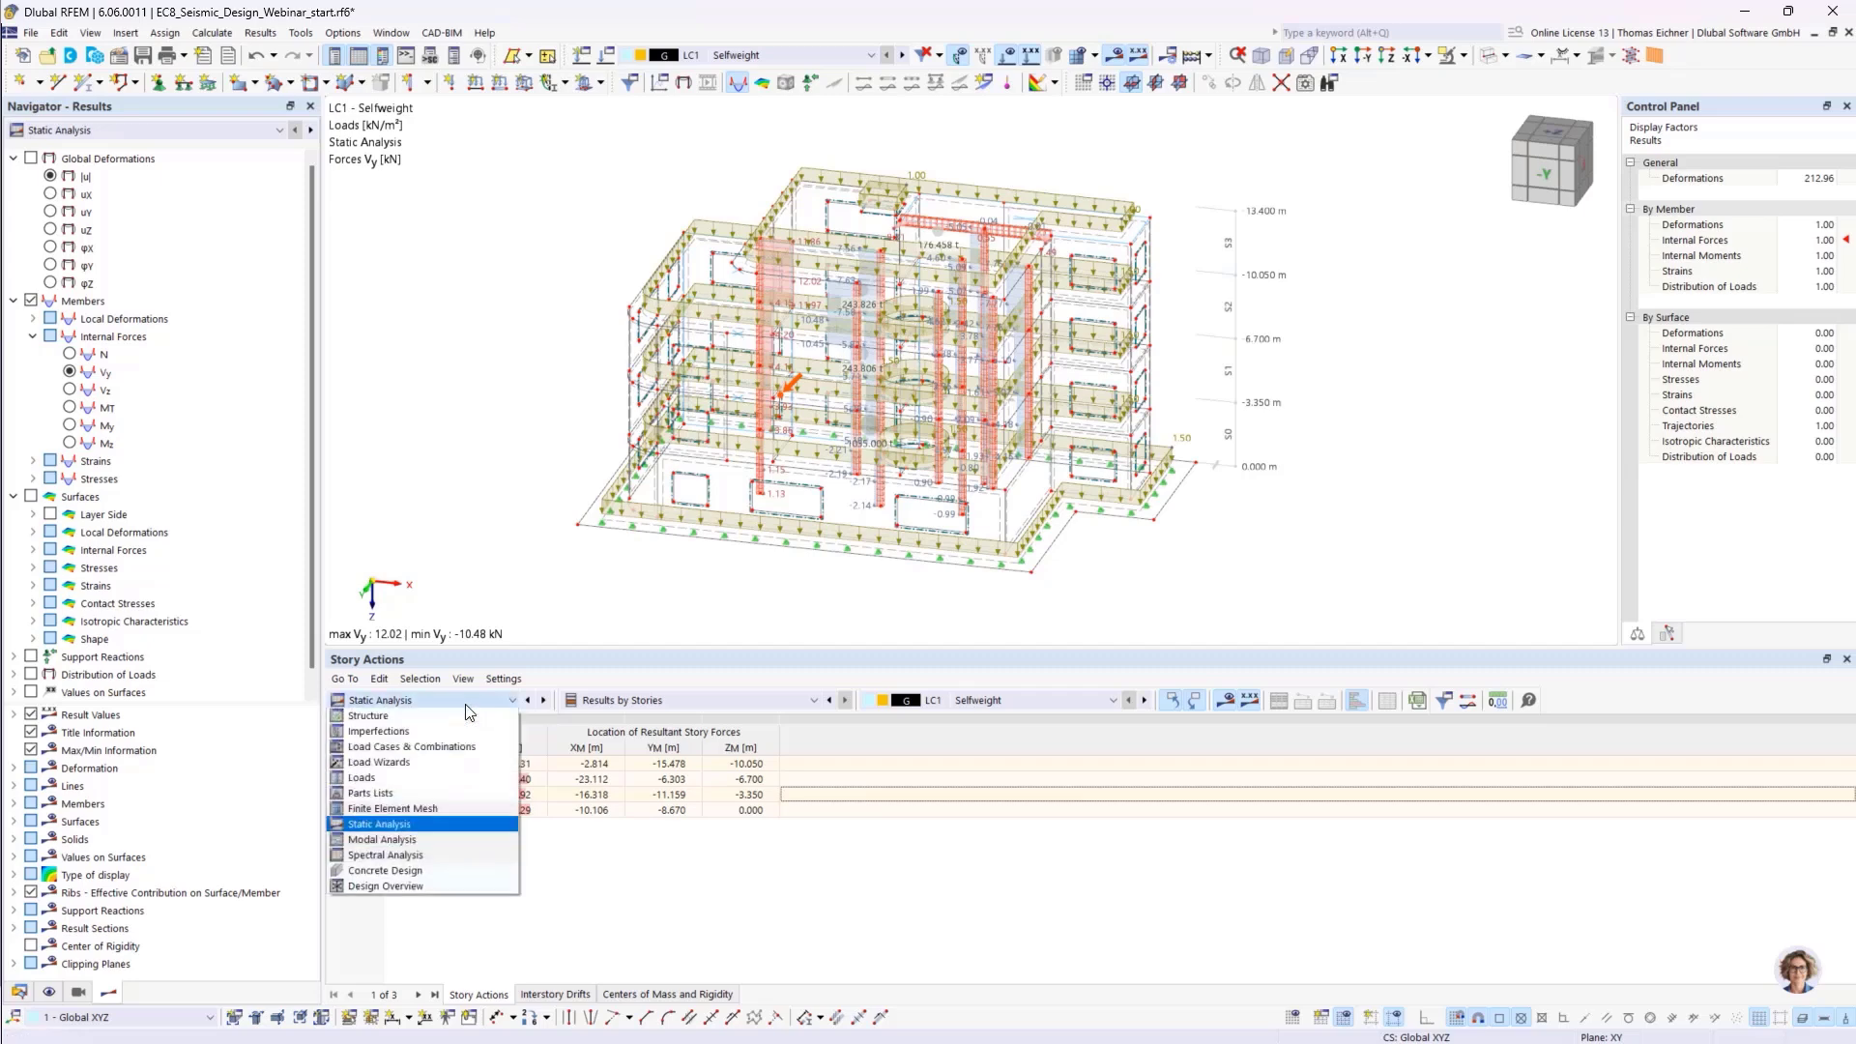
left_click(413, 860)
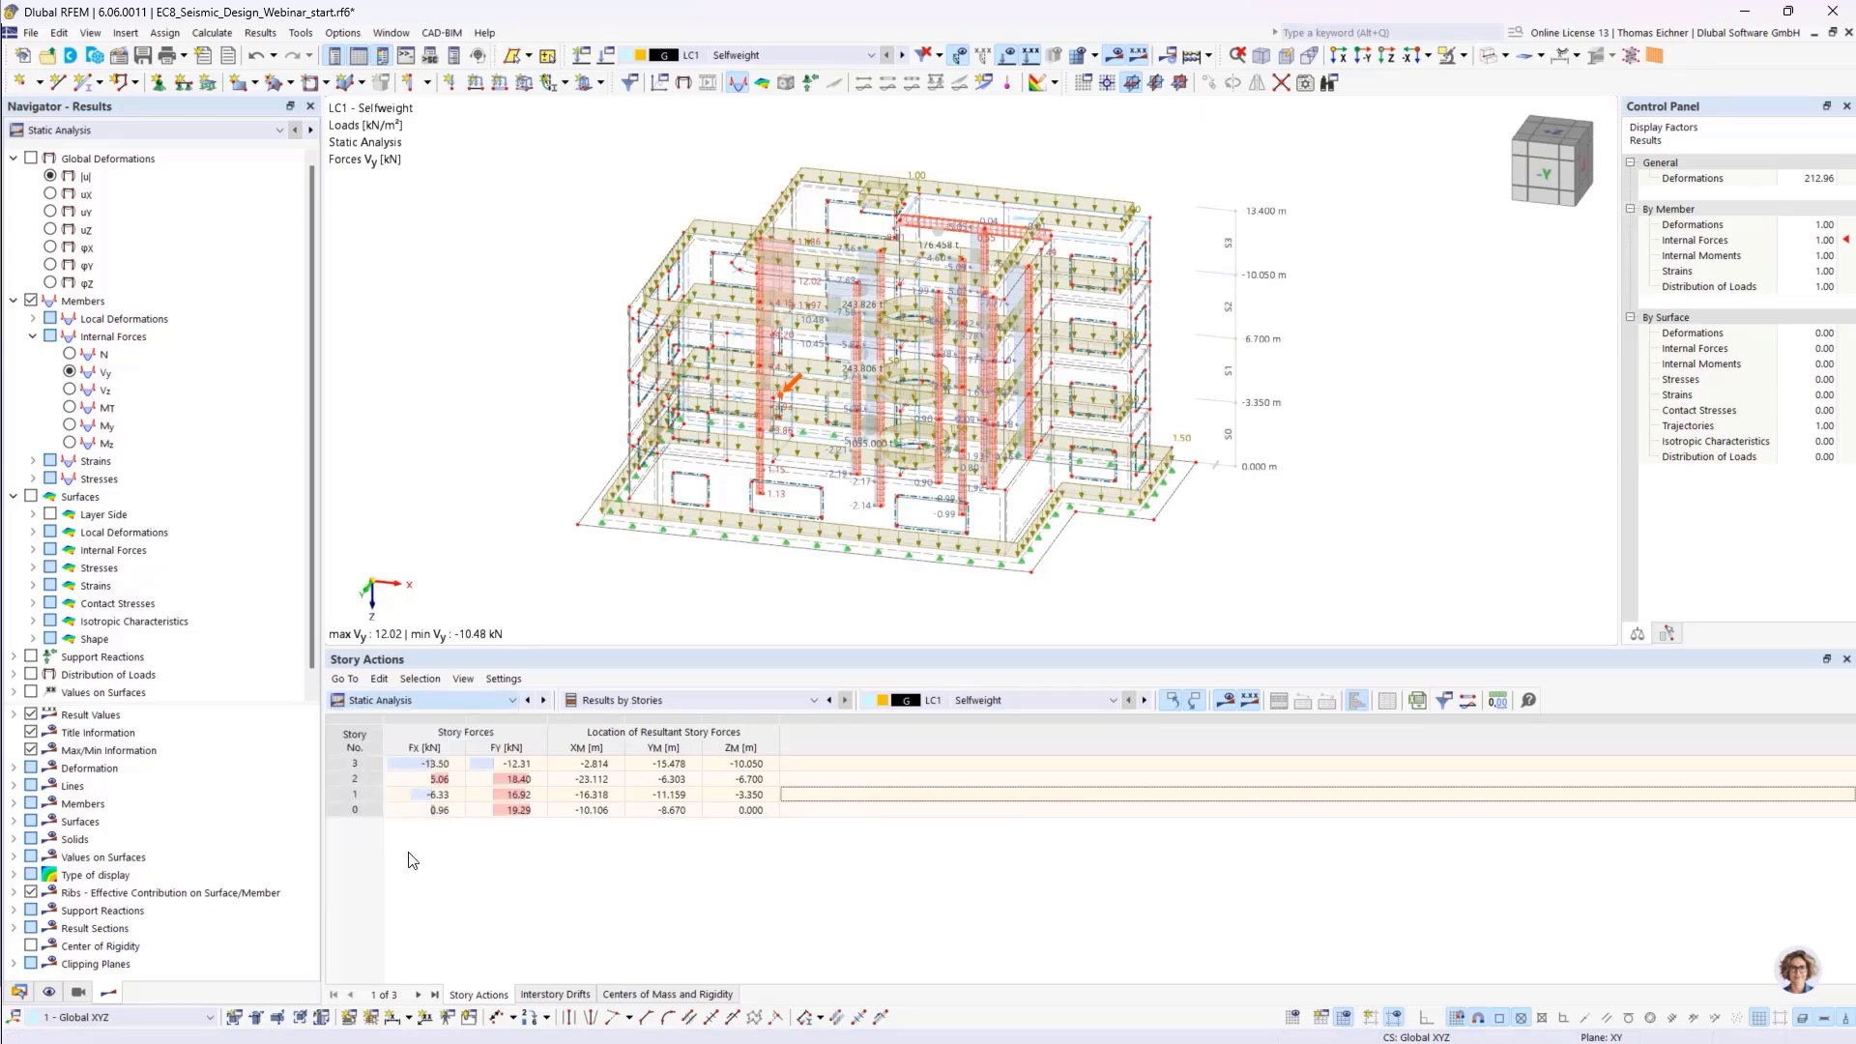
left_click(612, 698)
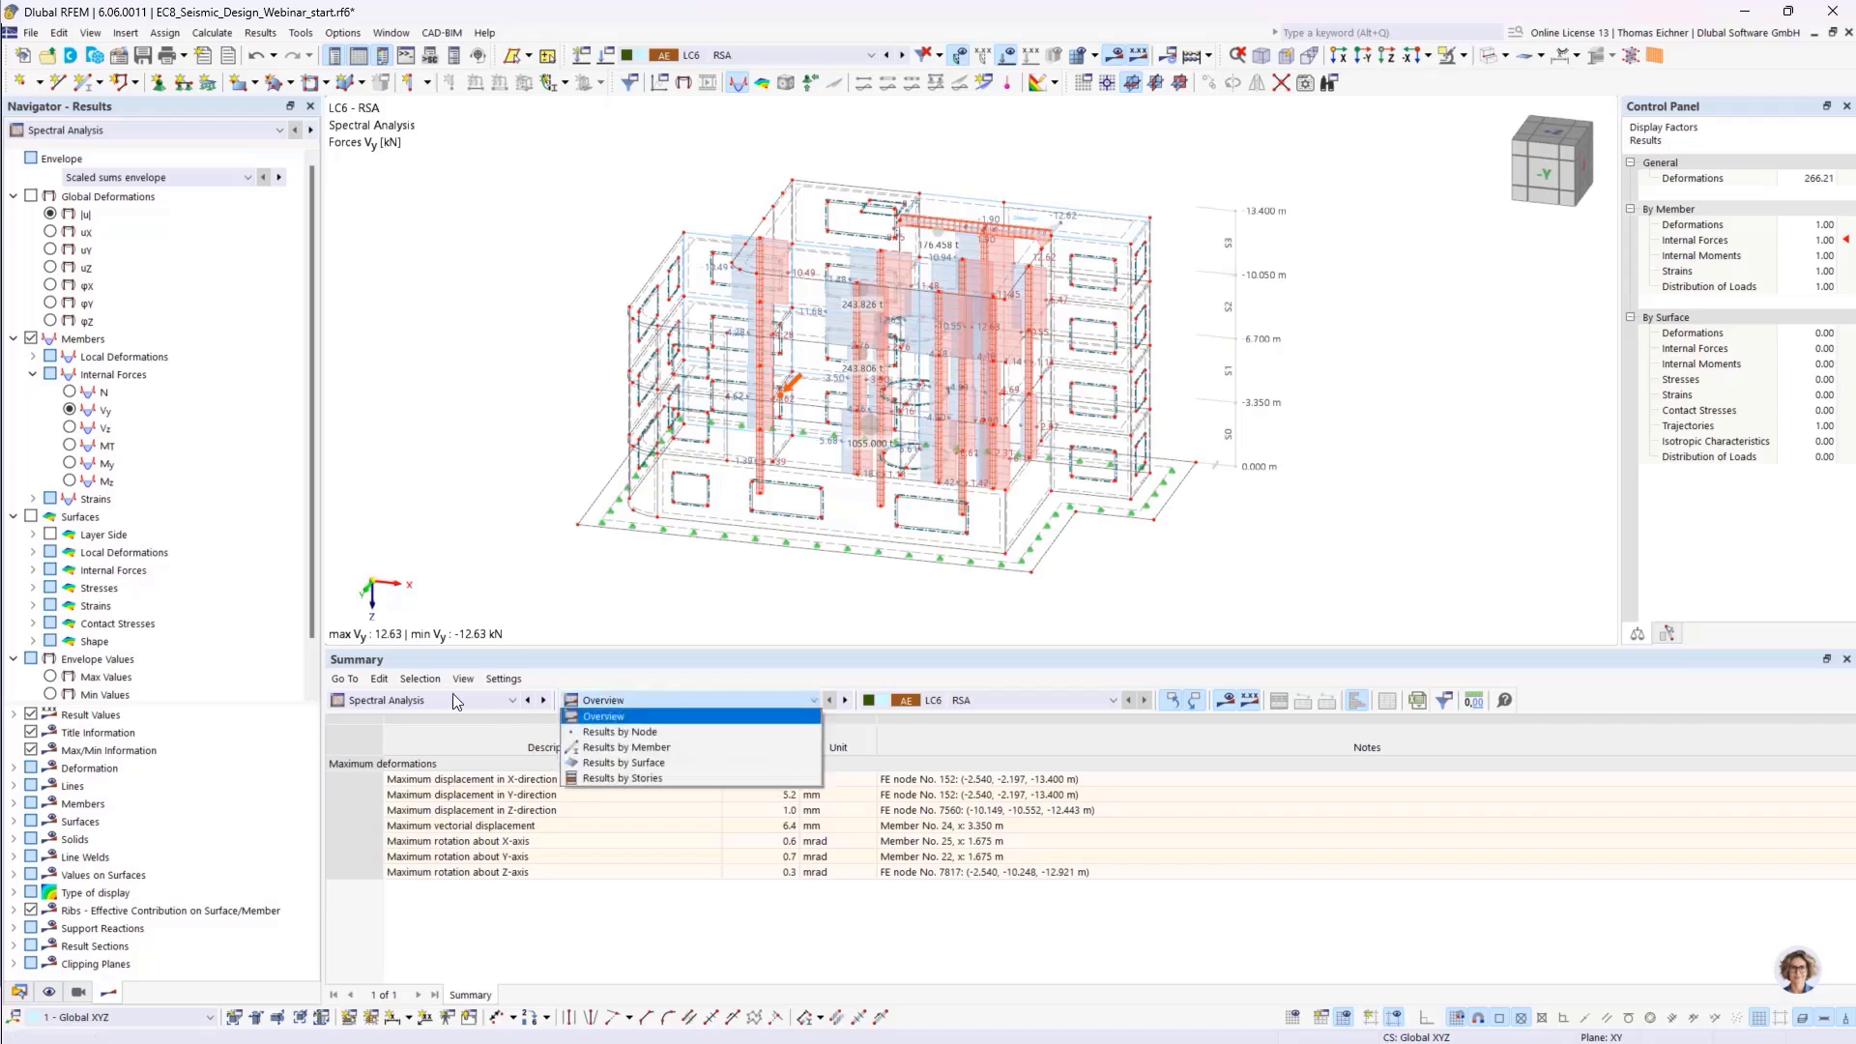
left_click(619, 778)
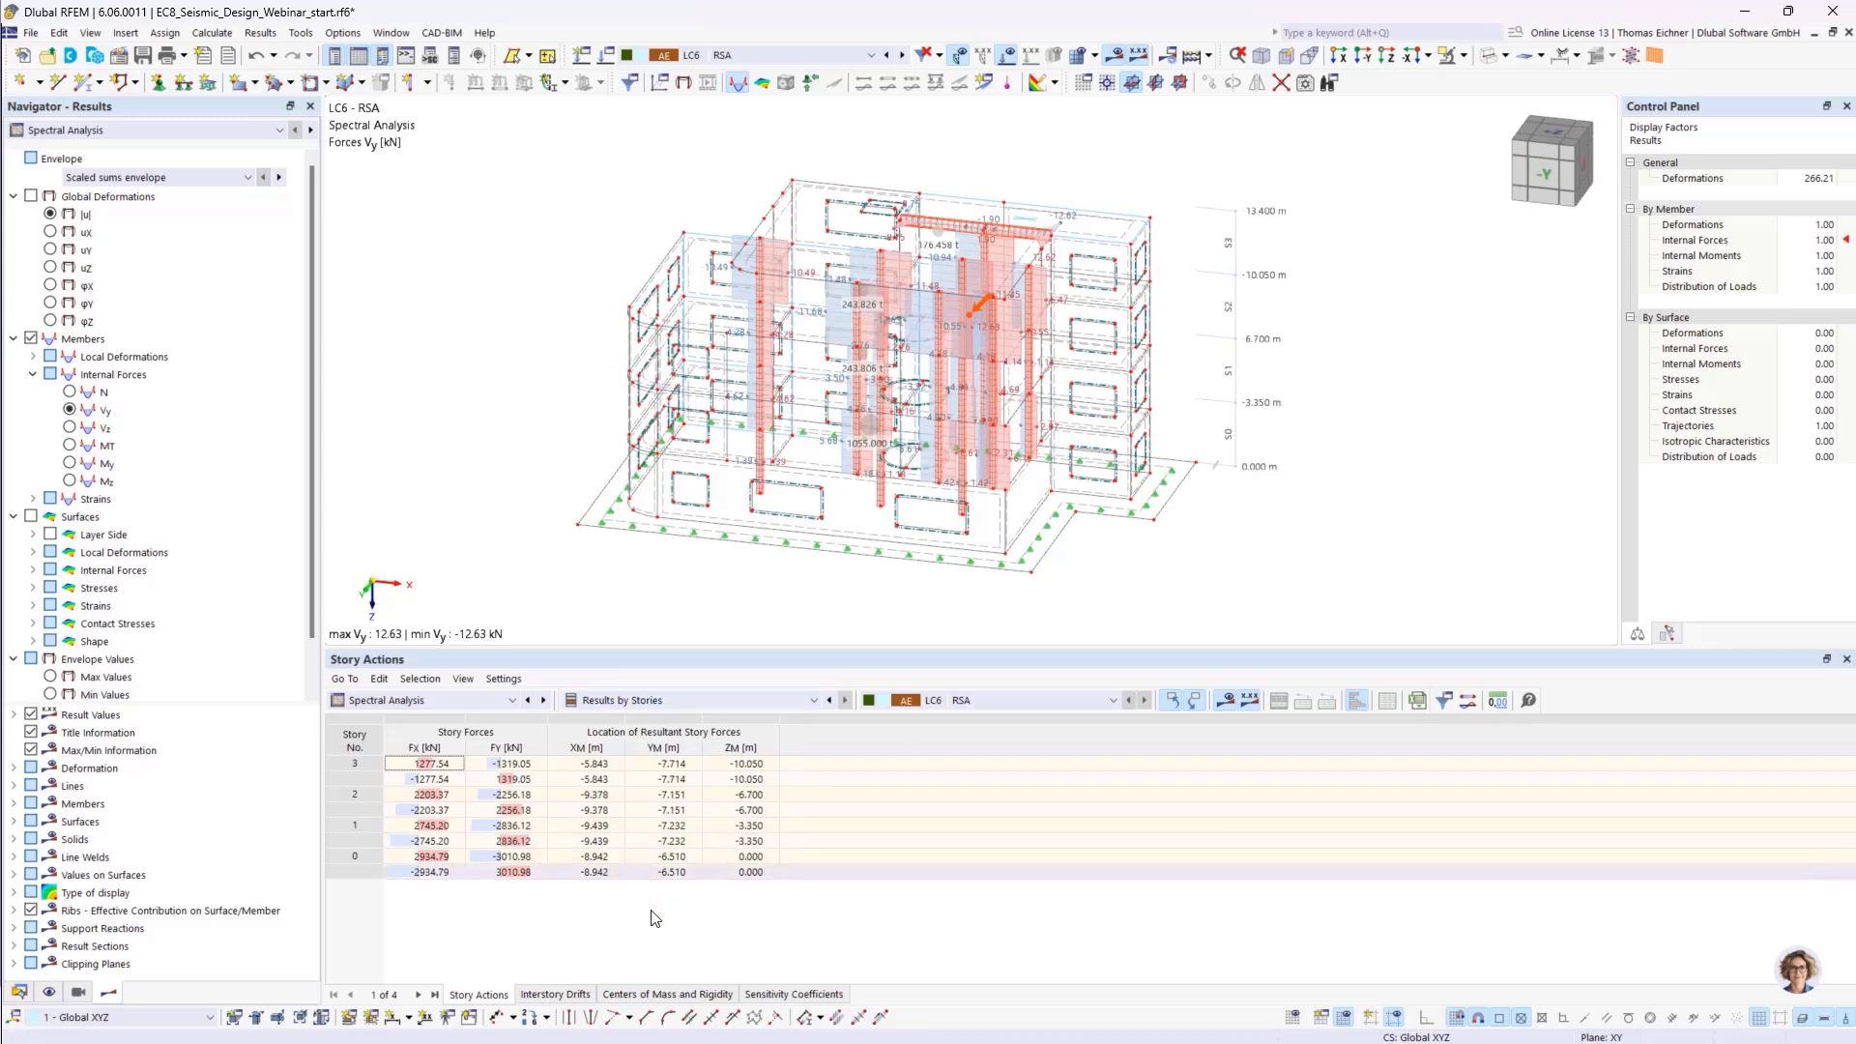
left_click(592, 765)
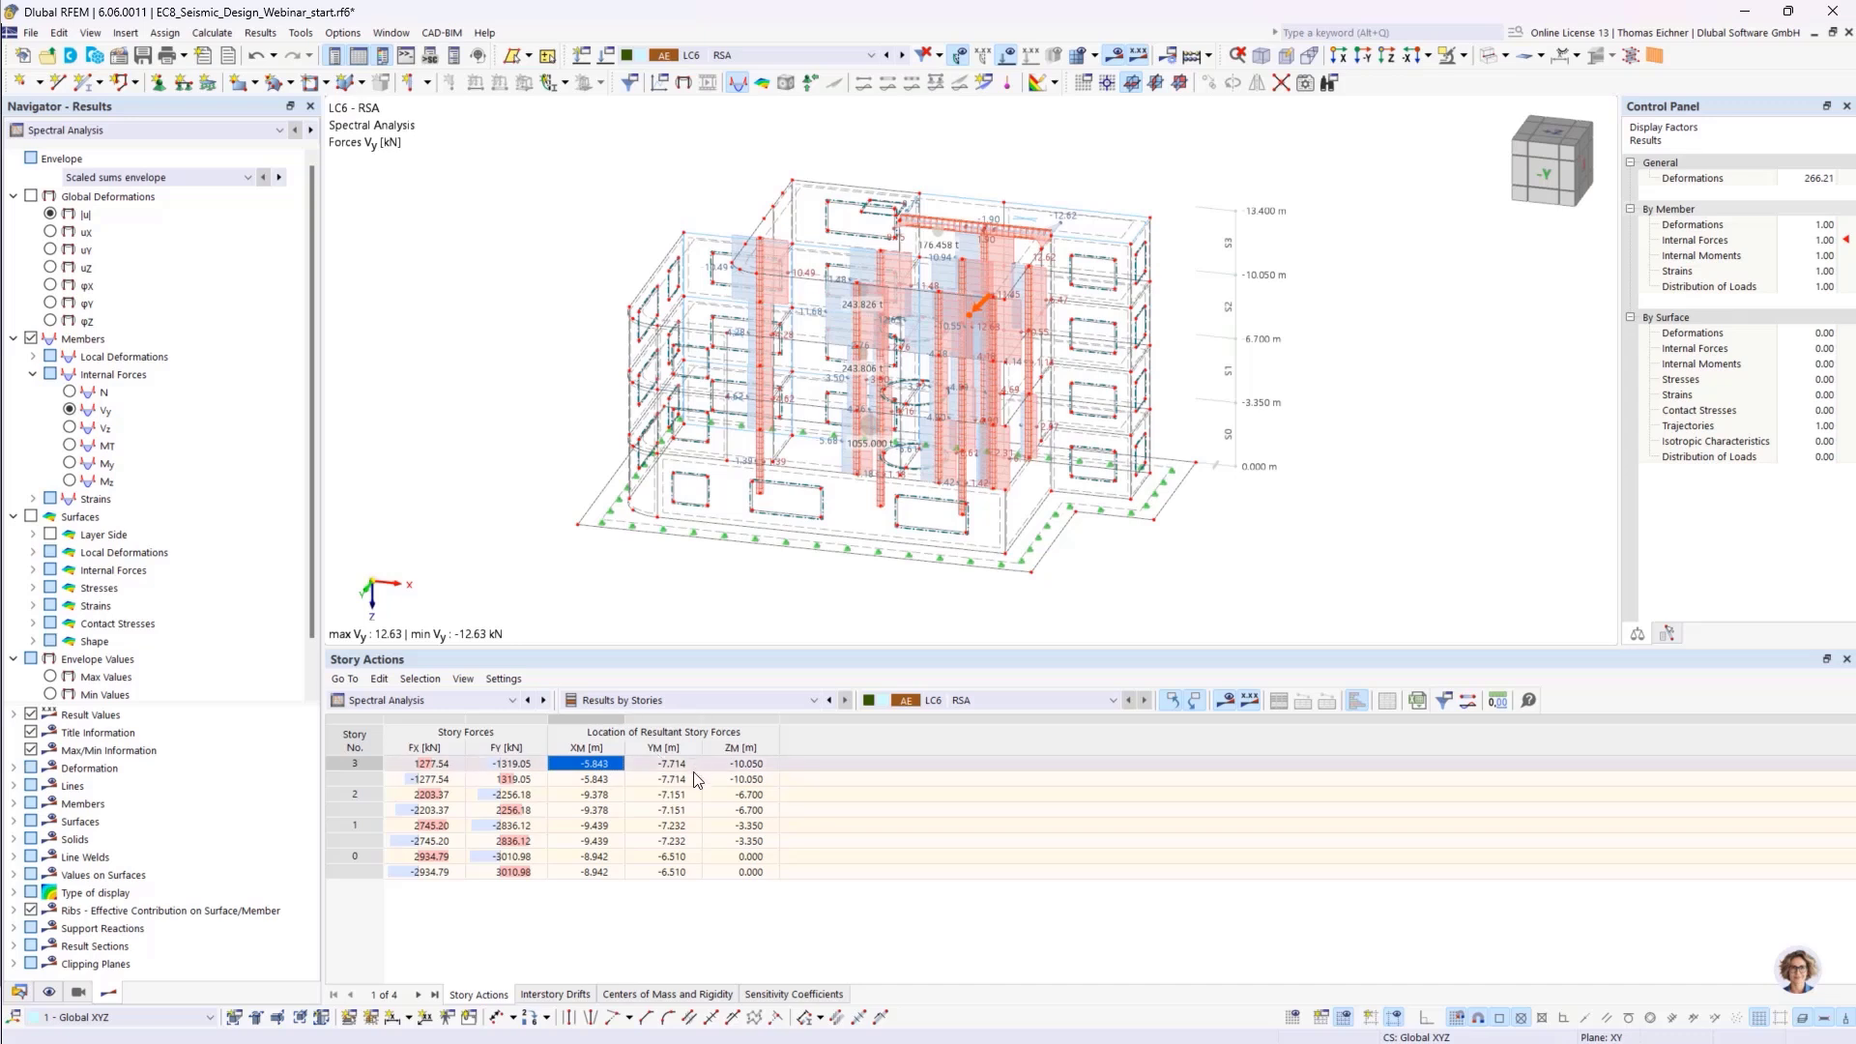
left_click(574, 991)
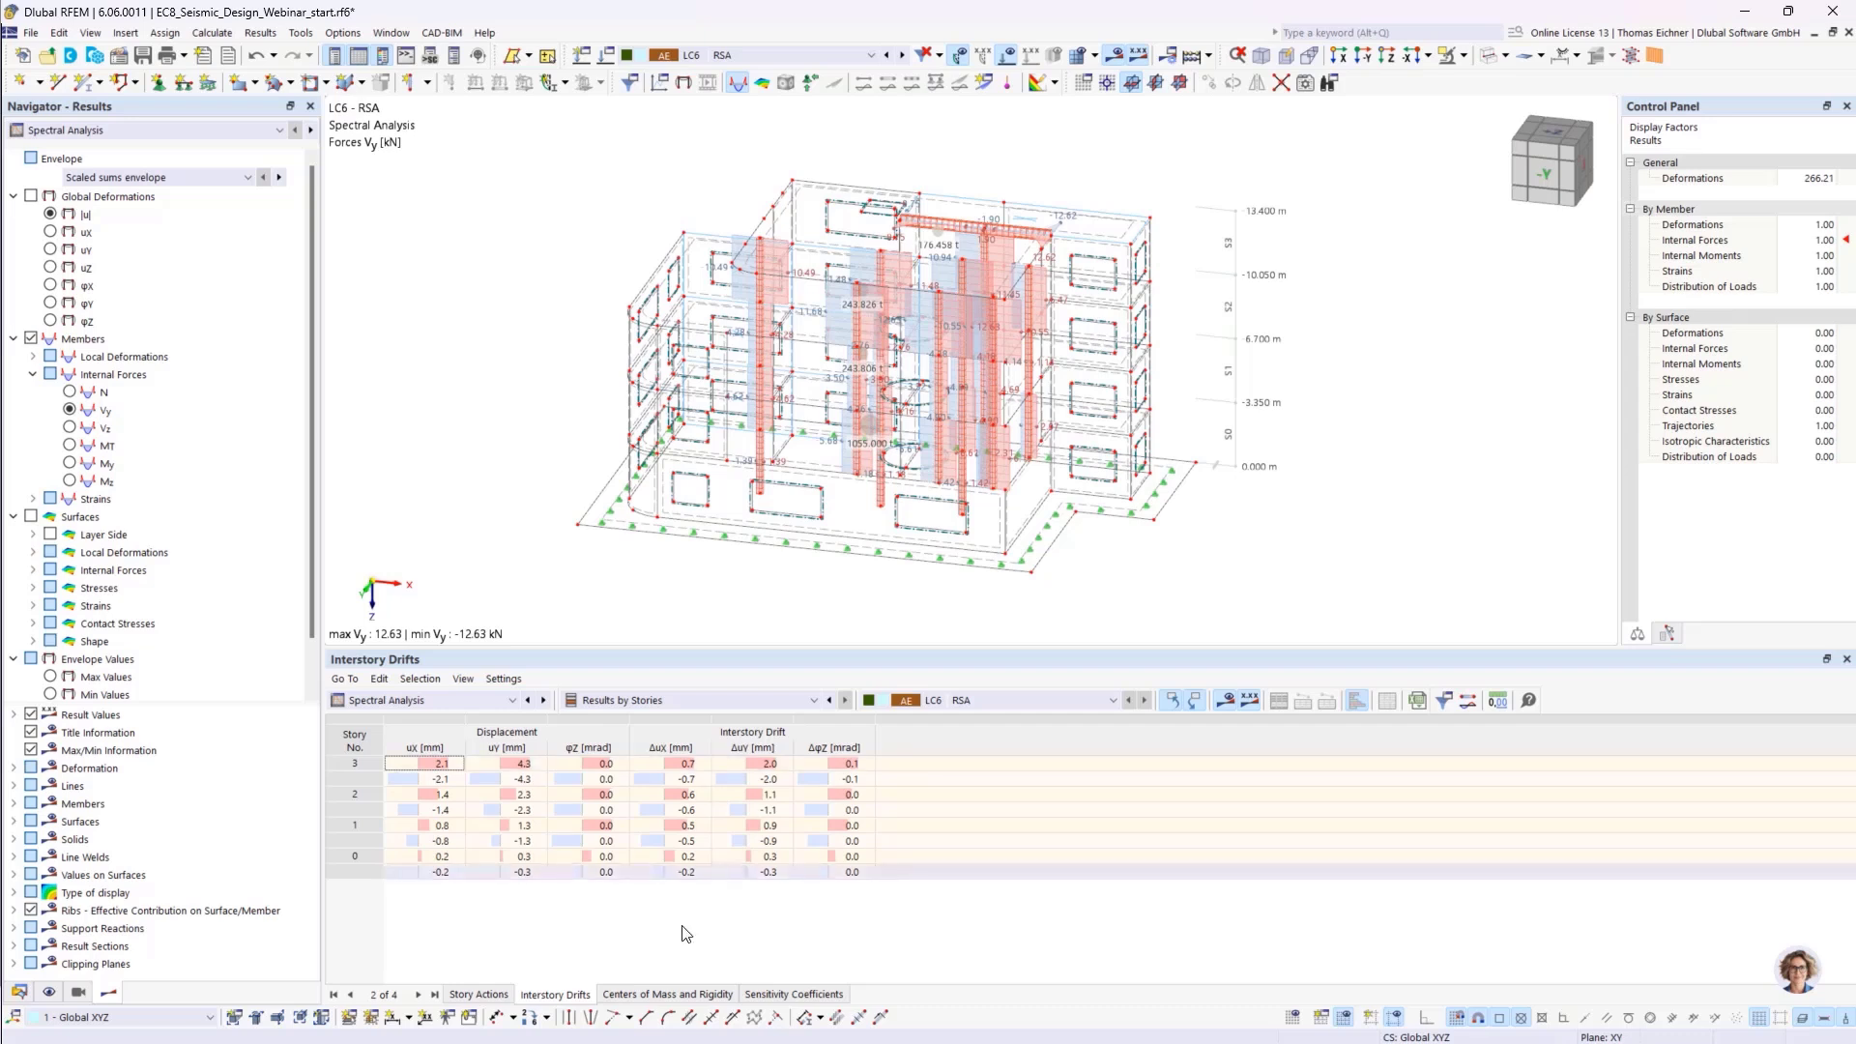
left_click(649, 995)
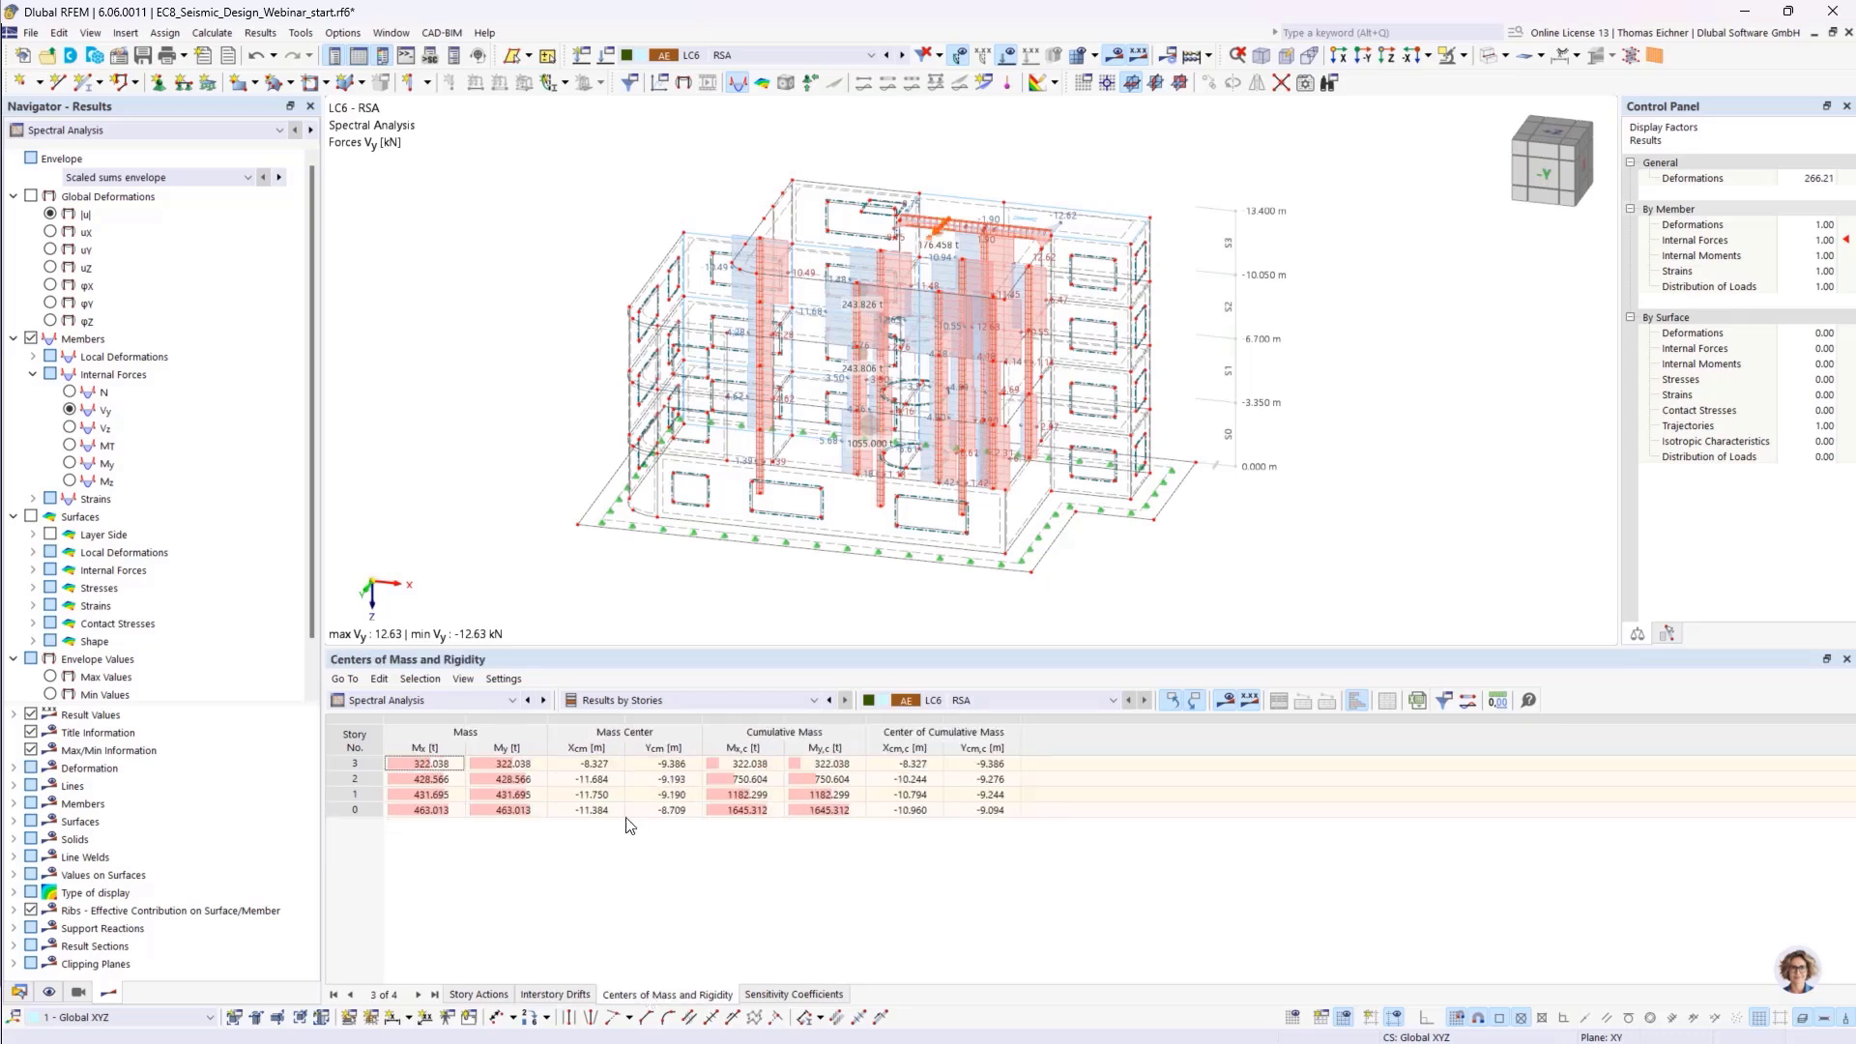
Examine the sensitivity coefficients of all stories for LC6, focusing on the values in the X-direction
left_click(791, 994)
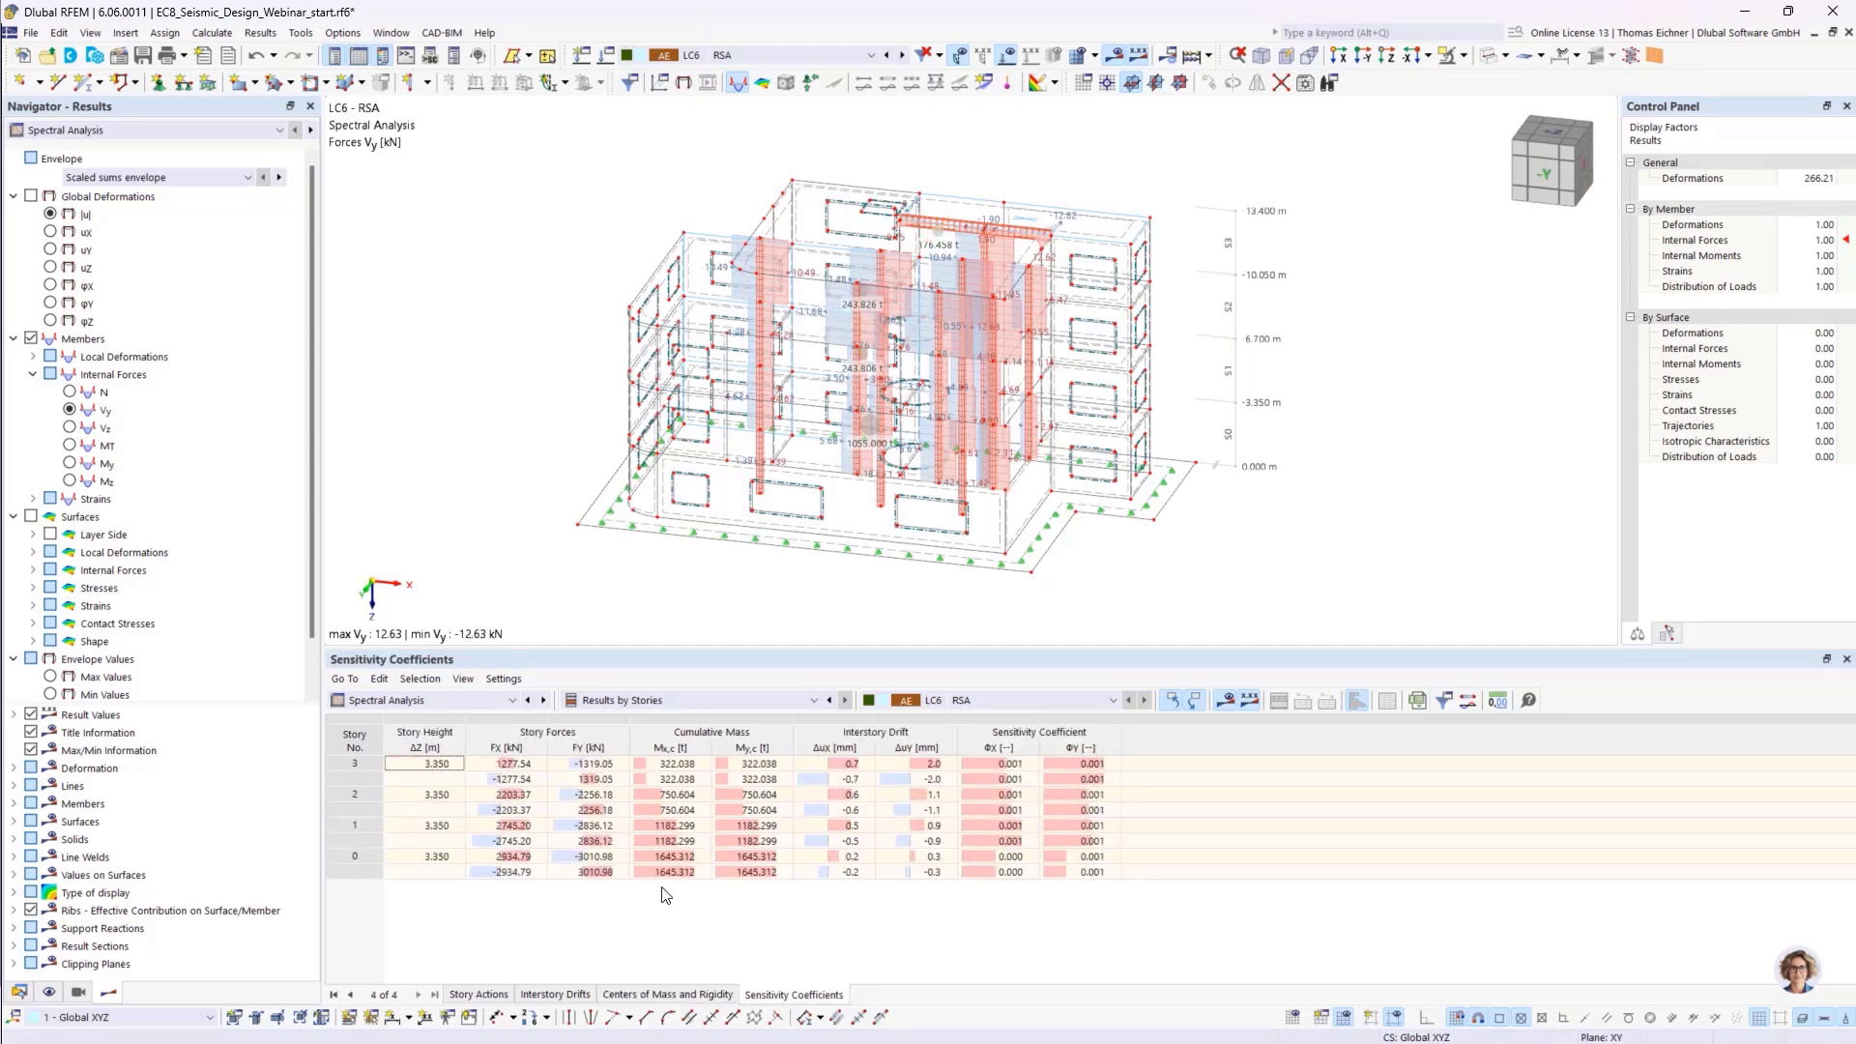
left_click_drag(1024, 763, 1015, 875)
left_click(1007, 890)
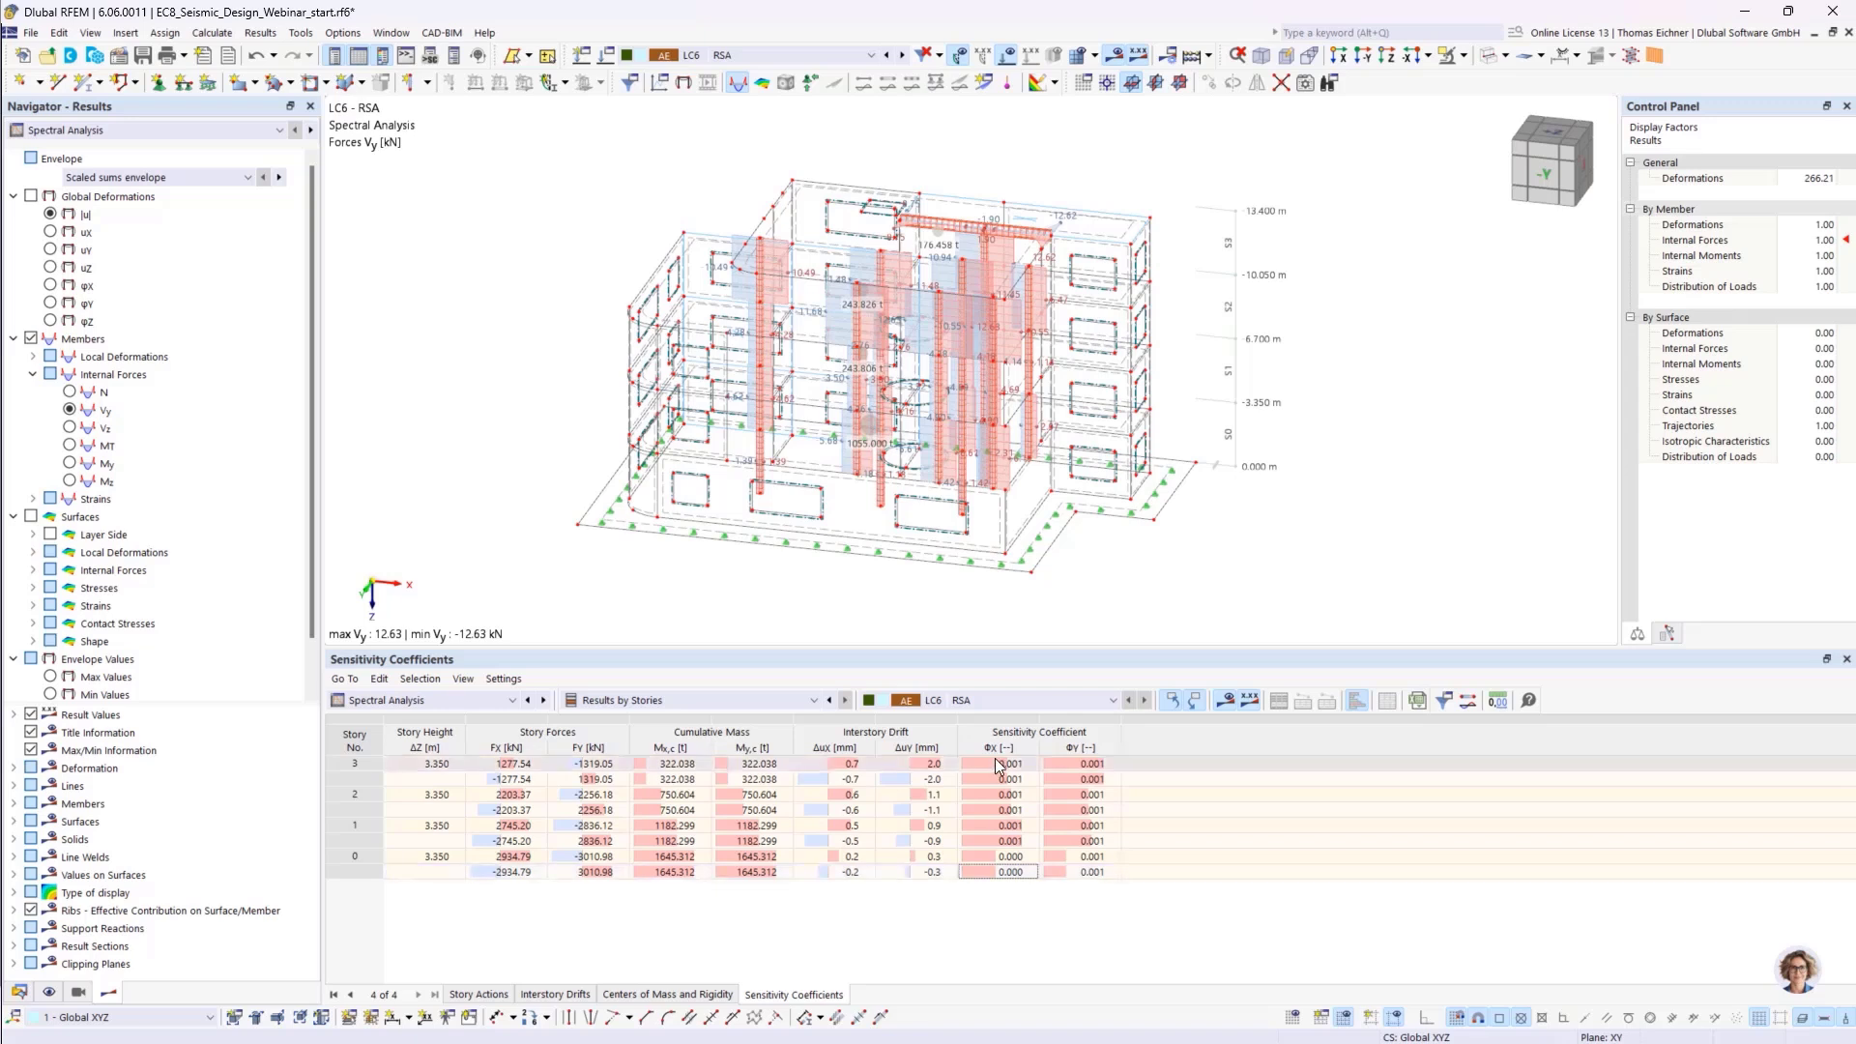
left_click_drag(994, 761, 996, 875)
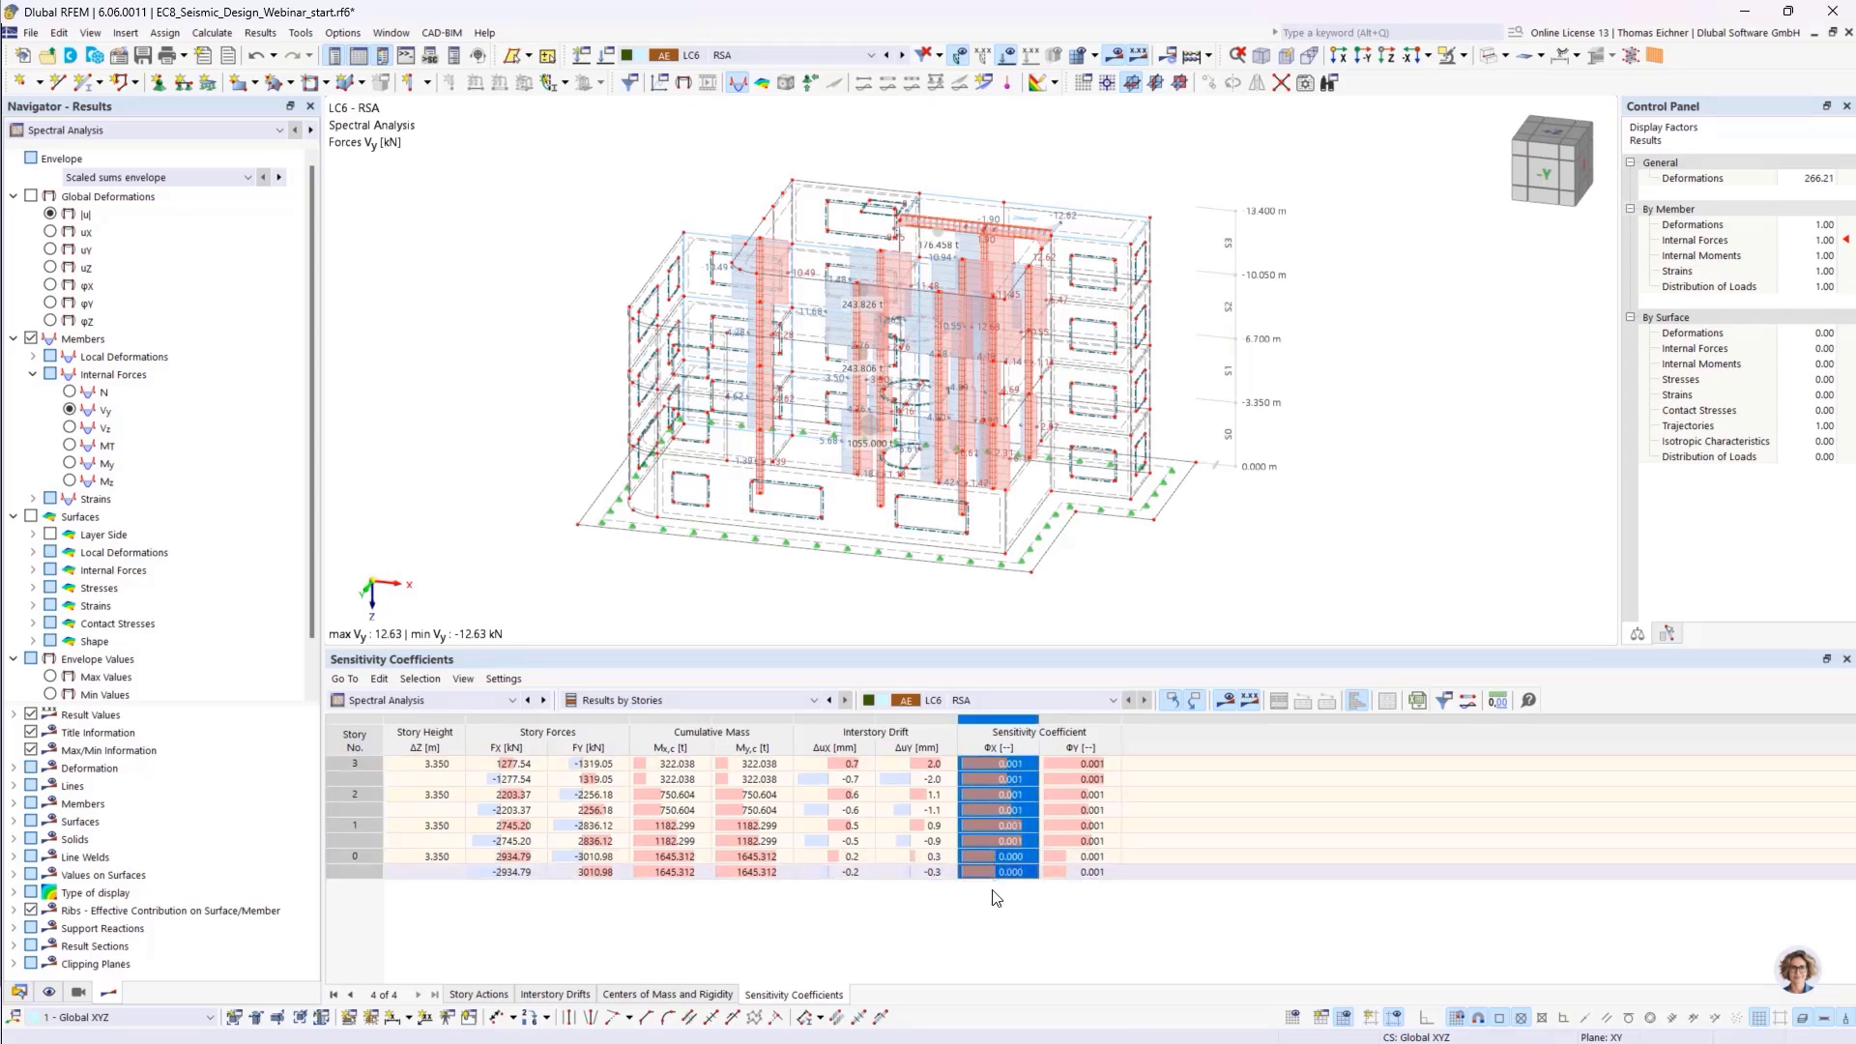
left_click(998, 897)
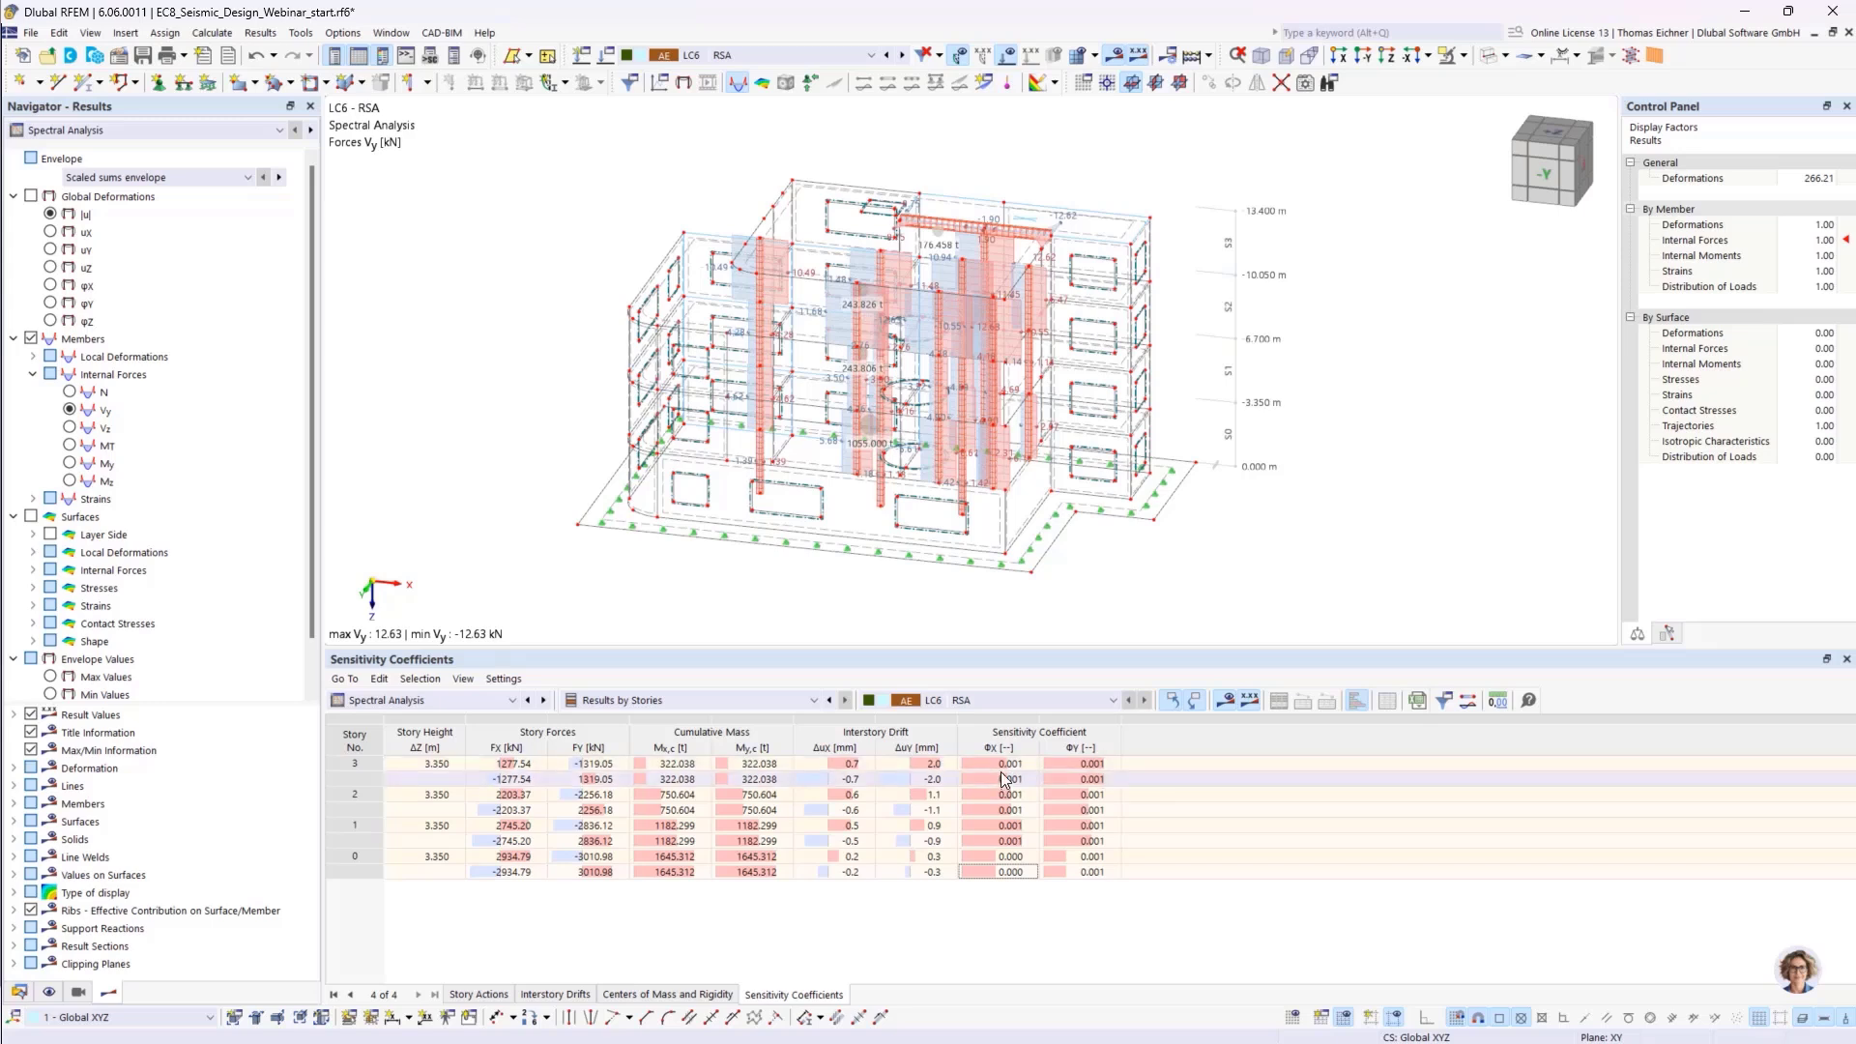
left_click_drag(1006, 764, 1146, 893)
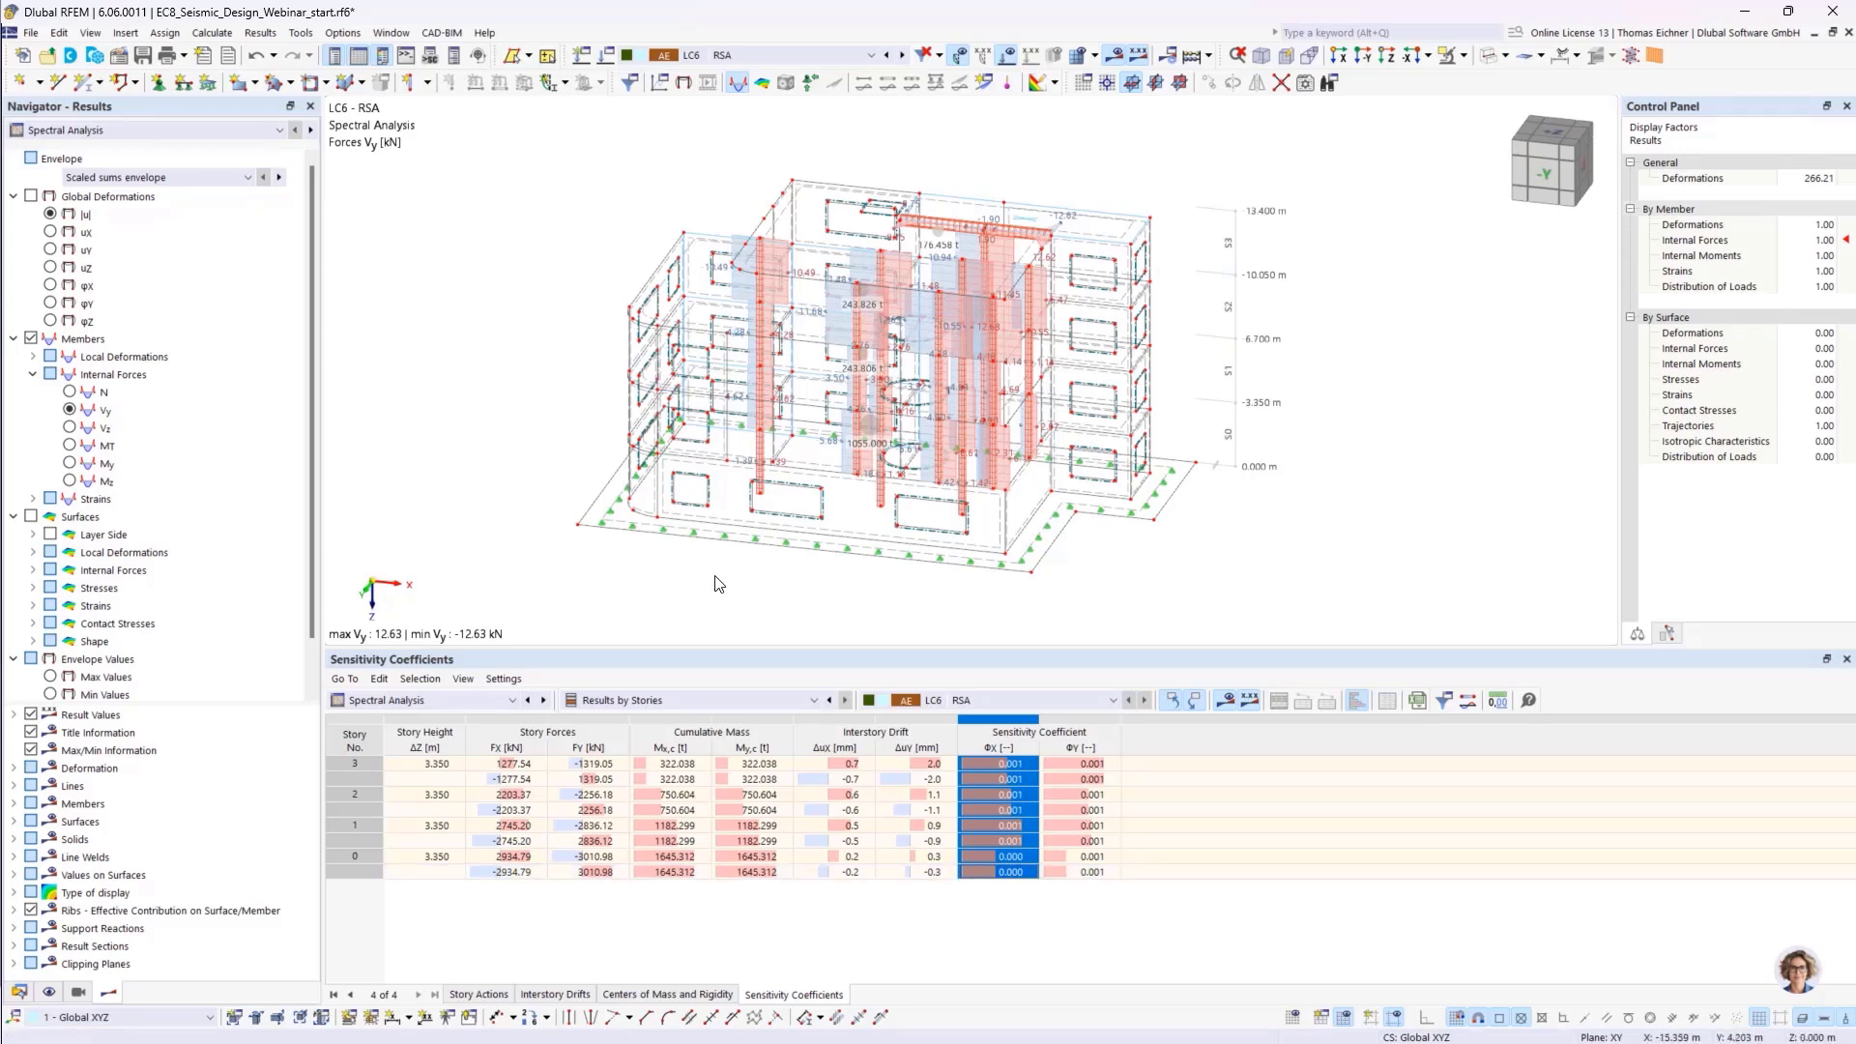
scroll(184, 541, "down", 1)
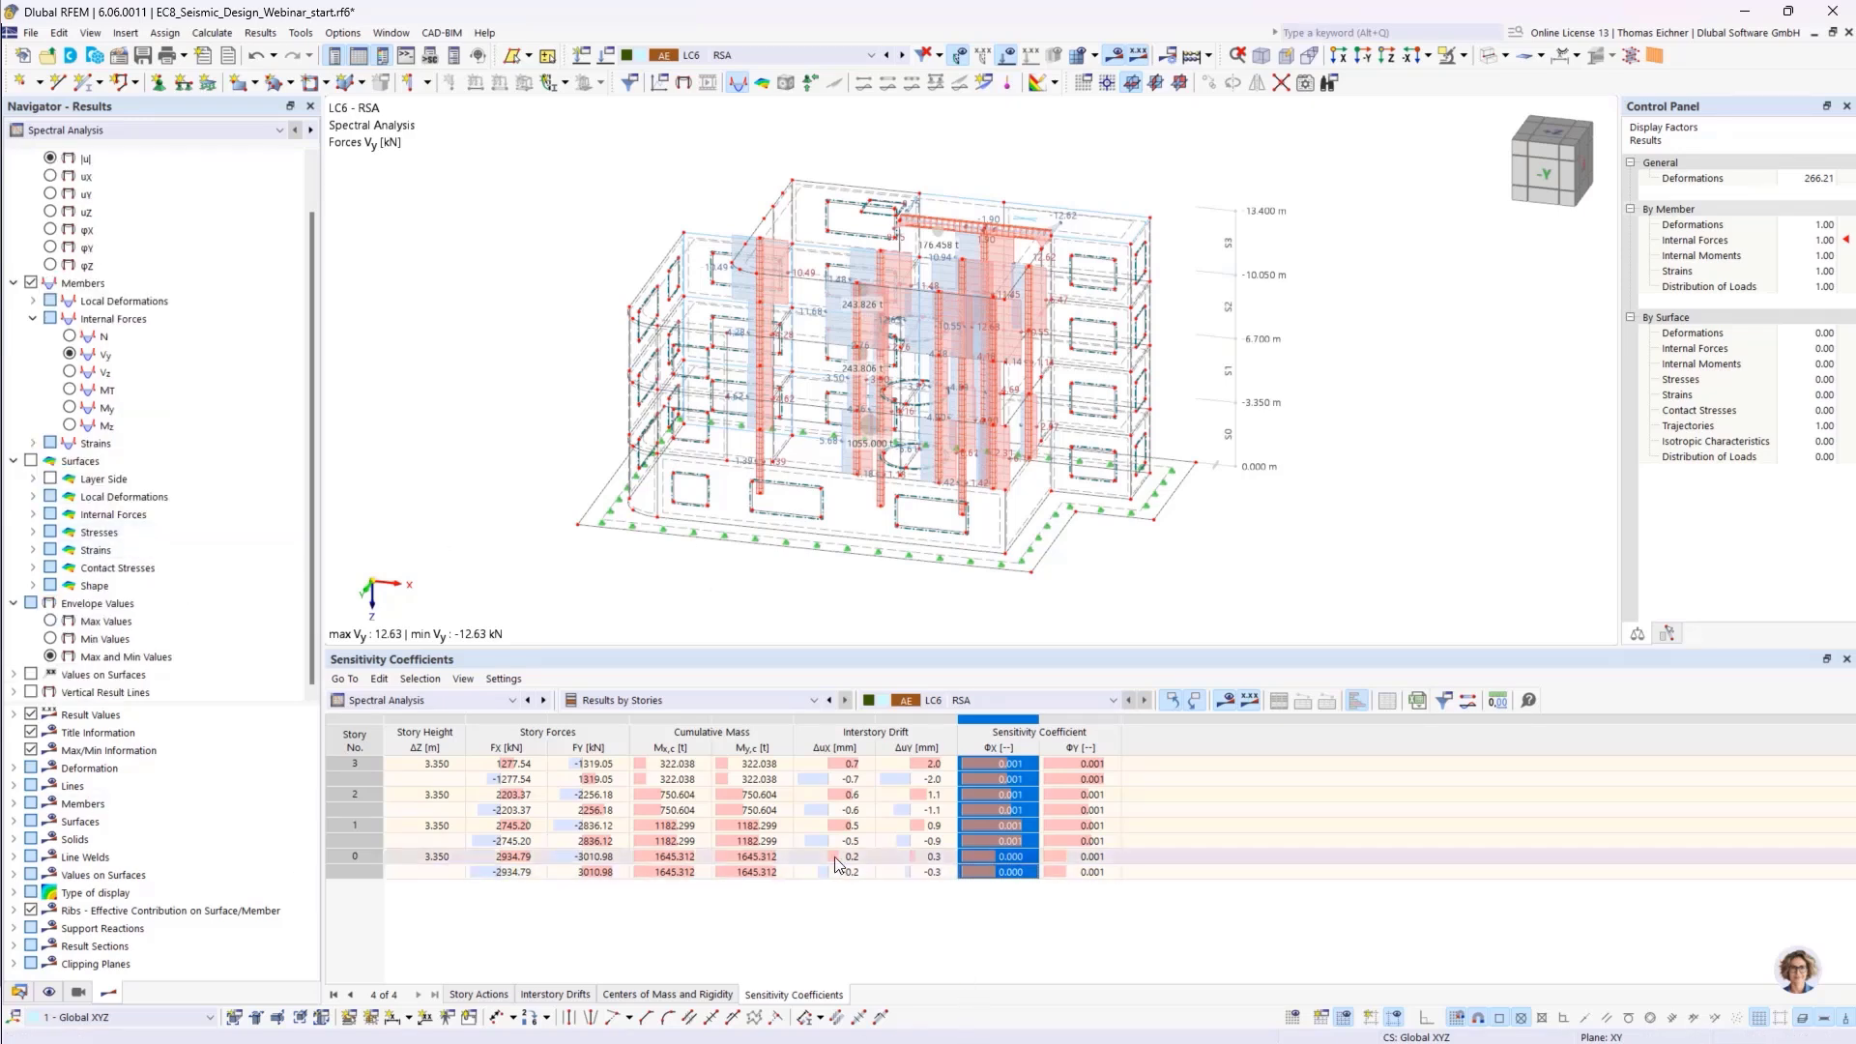
left_click(832, 928)
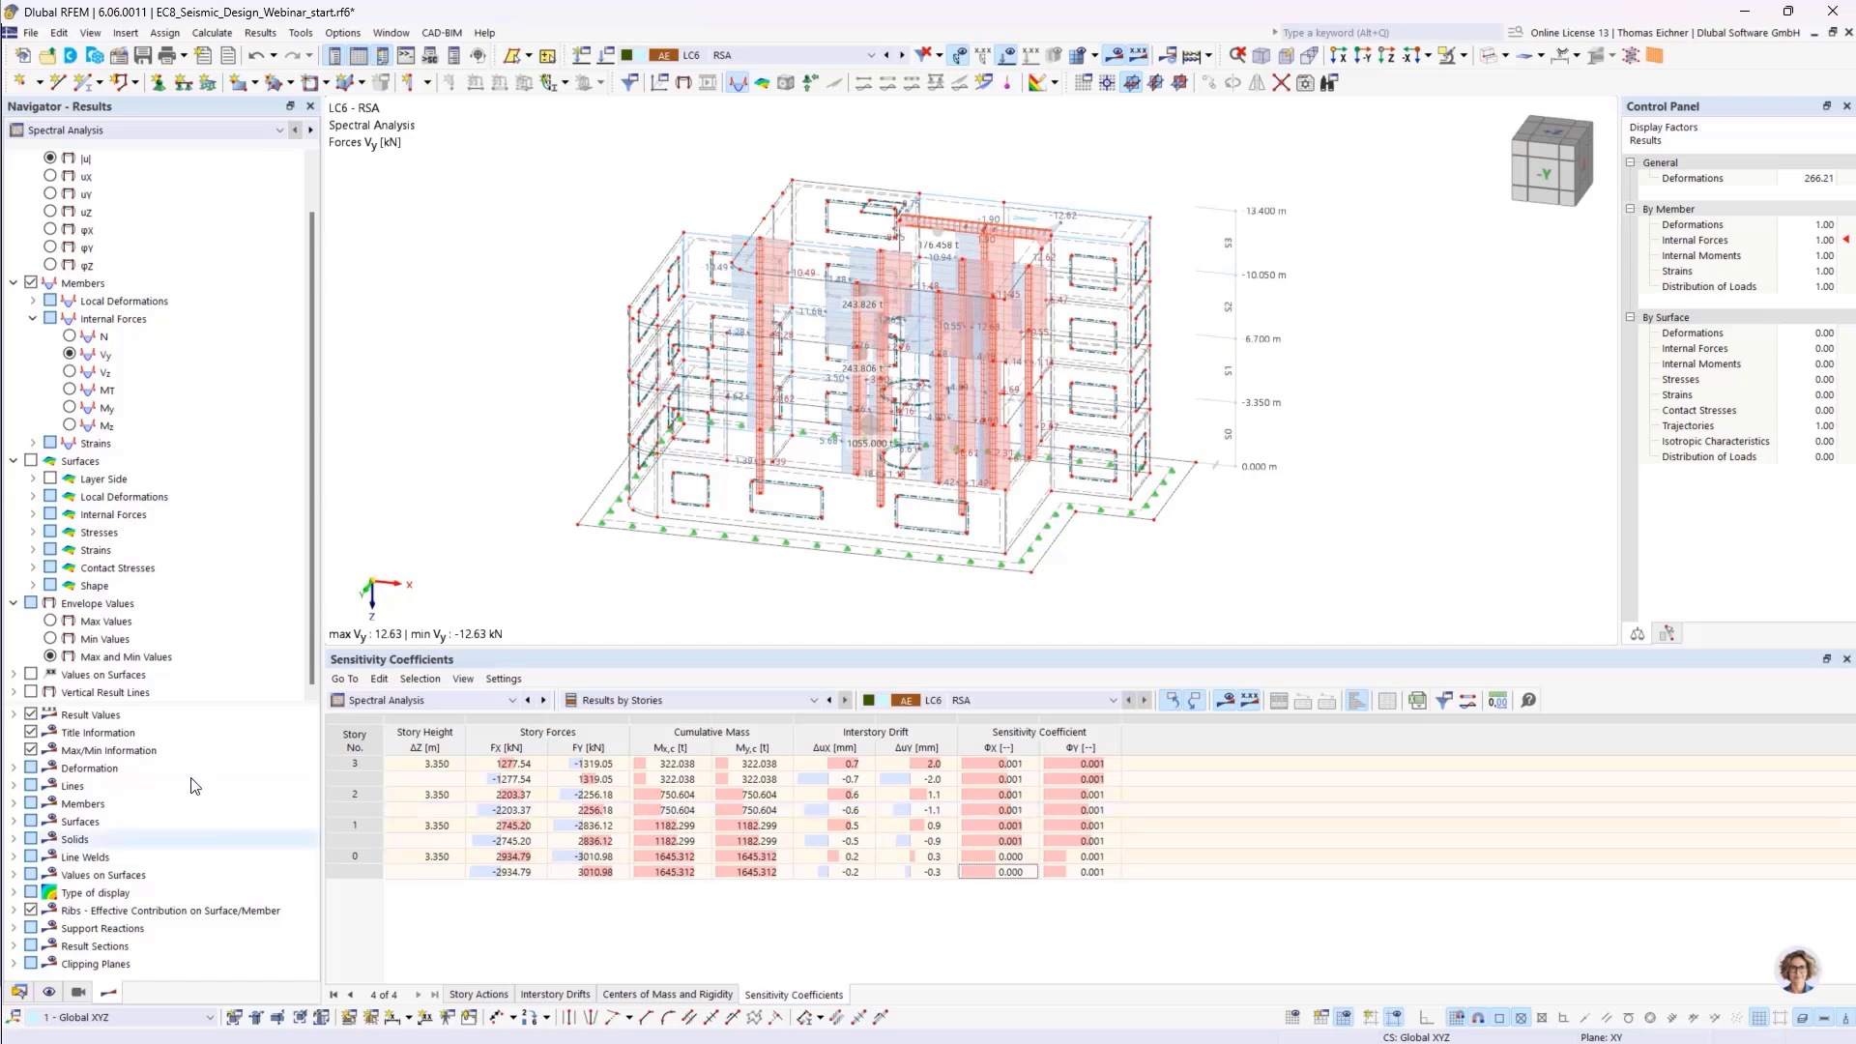
Create a shear wall in the building model and assign the stacked wall surfaces 11, 18, 28 and 37 to it
left_click(27, 990)
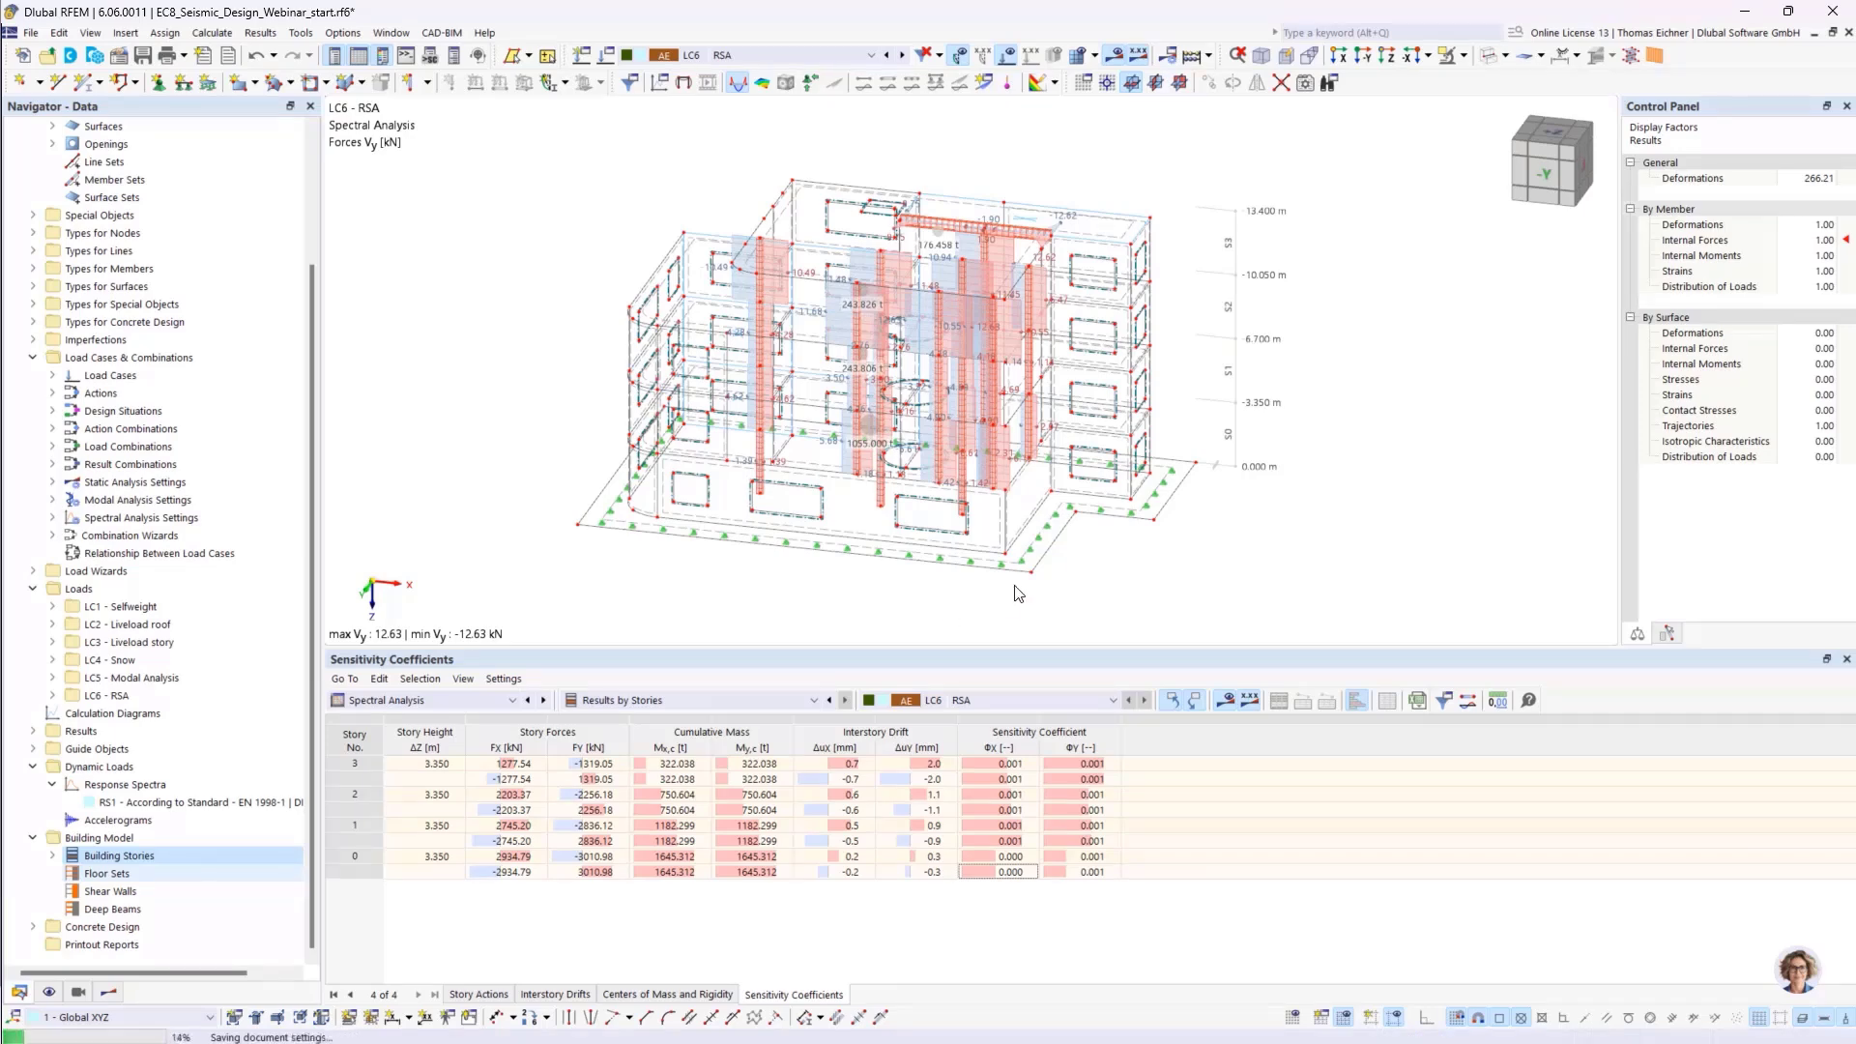
middle_click_drag(851, 512, 908, 507, "ctrl")
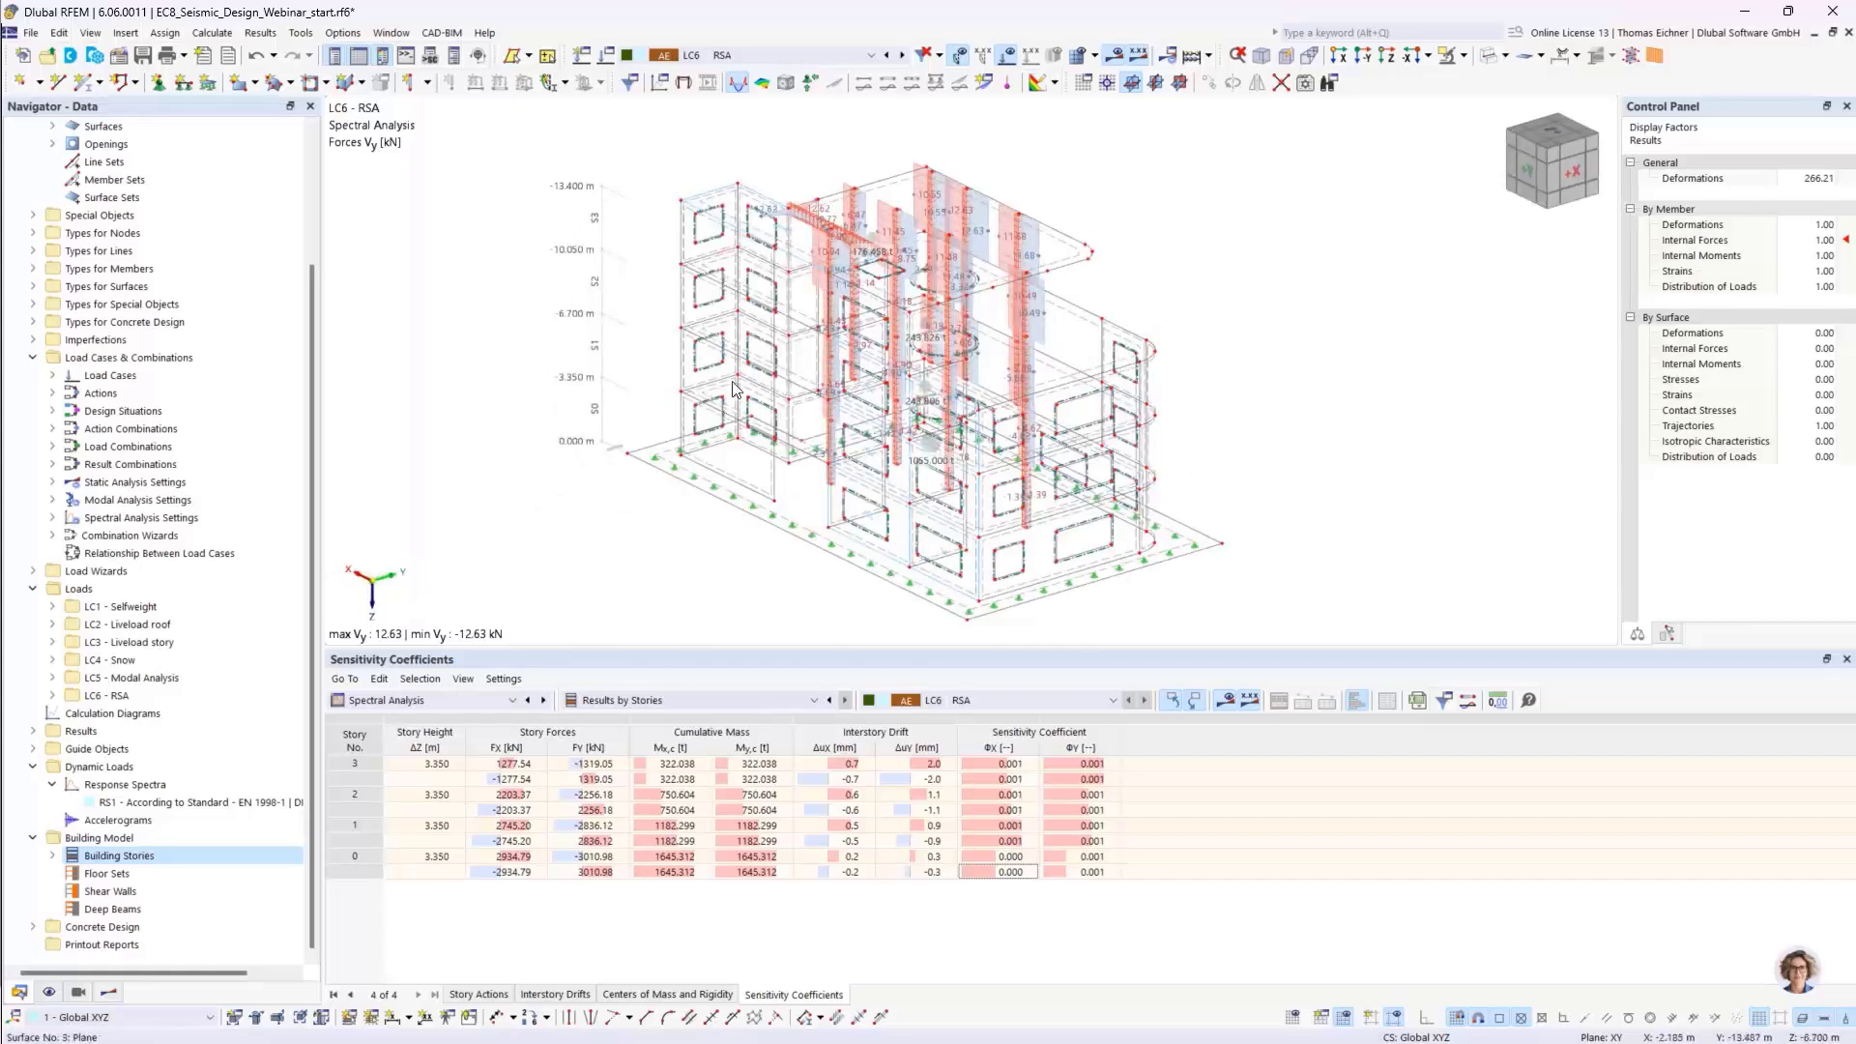
double_click(110, 892)
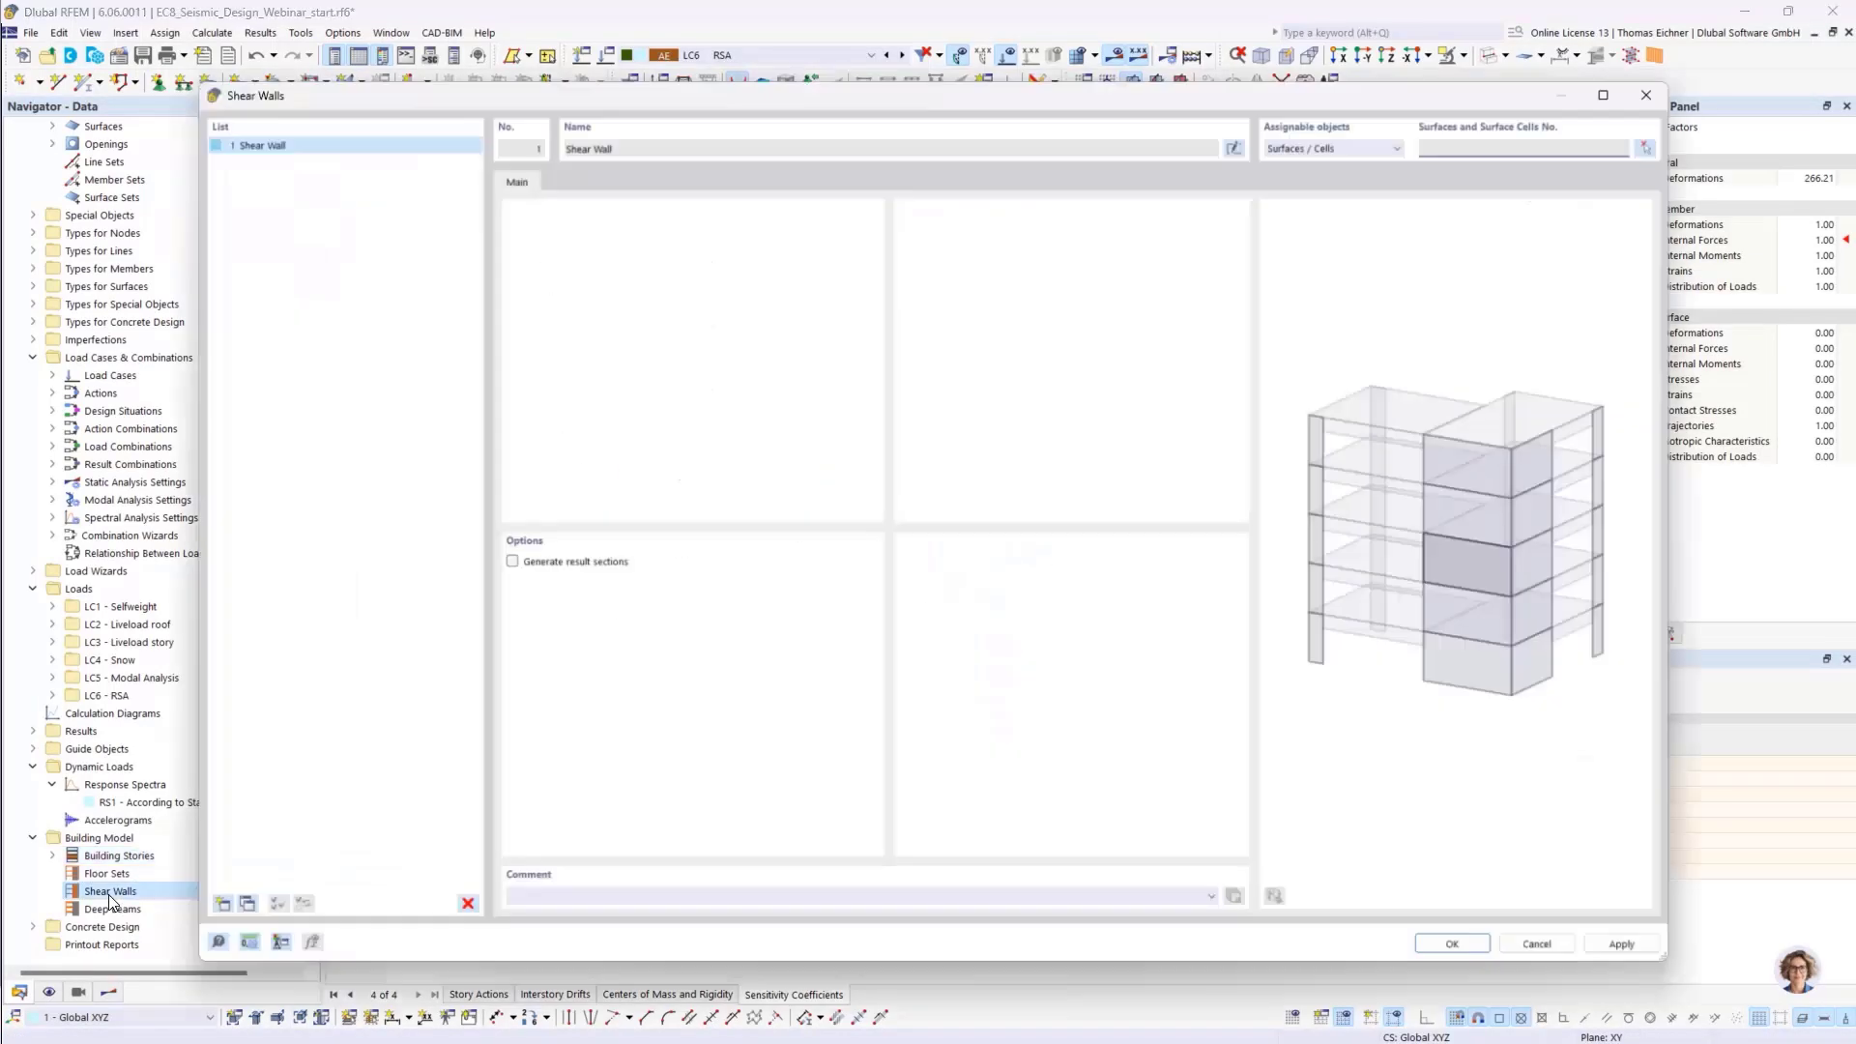
left_click_drag(1321, 88, 1422, 114)
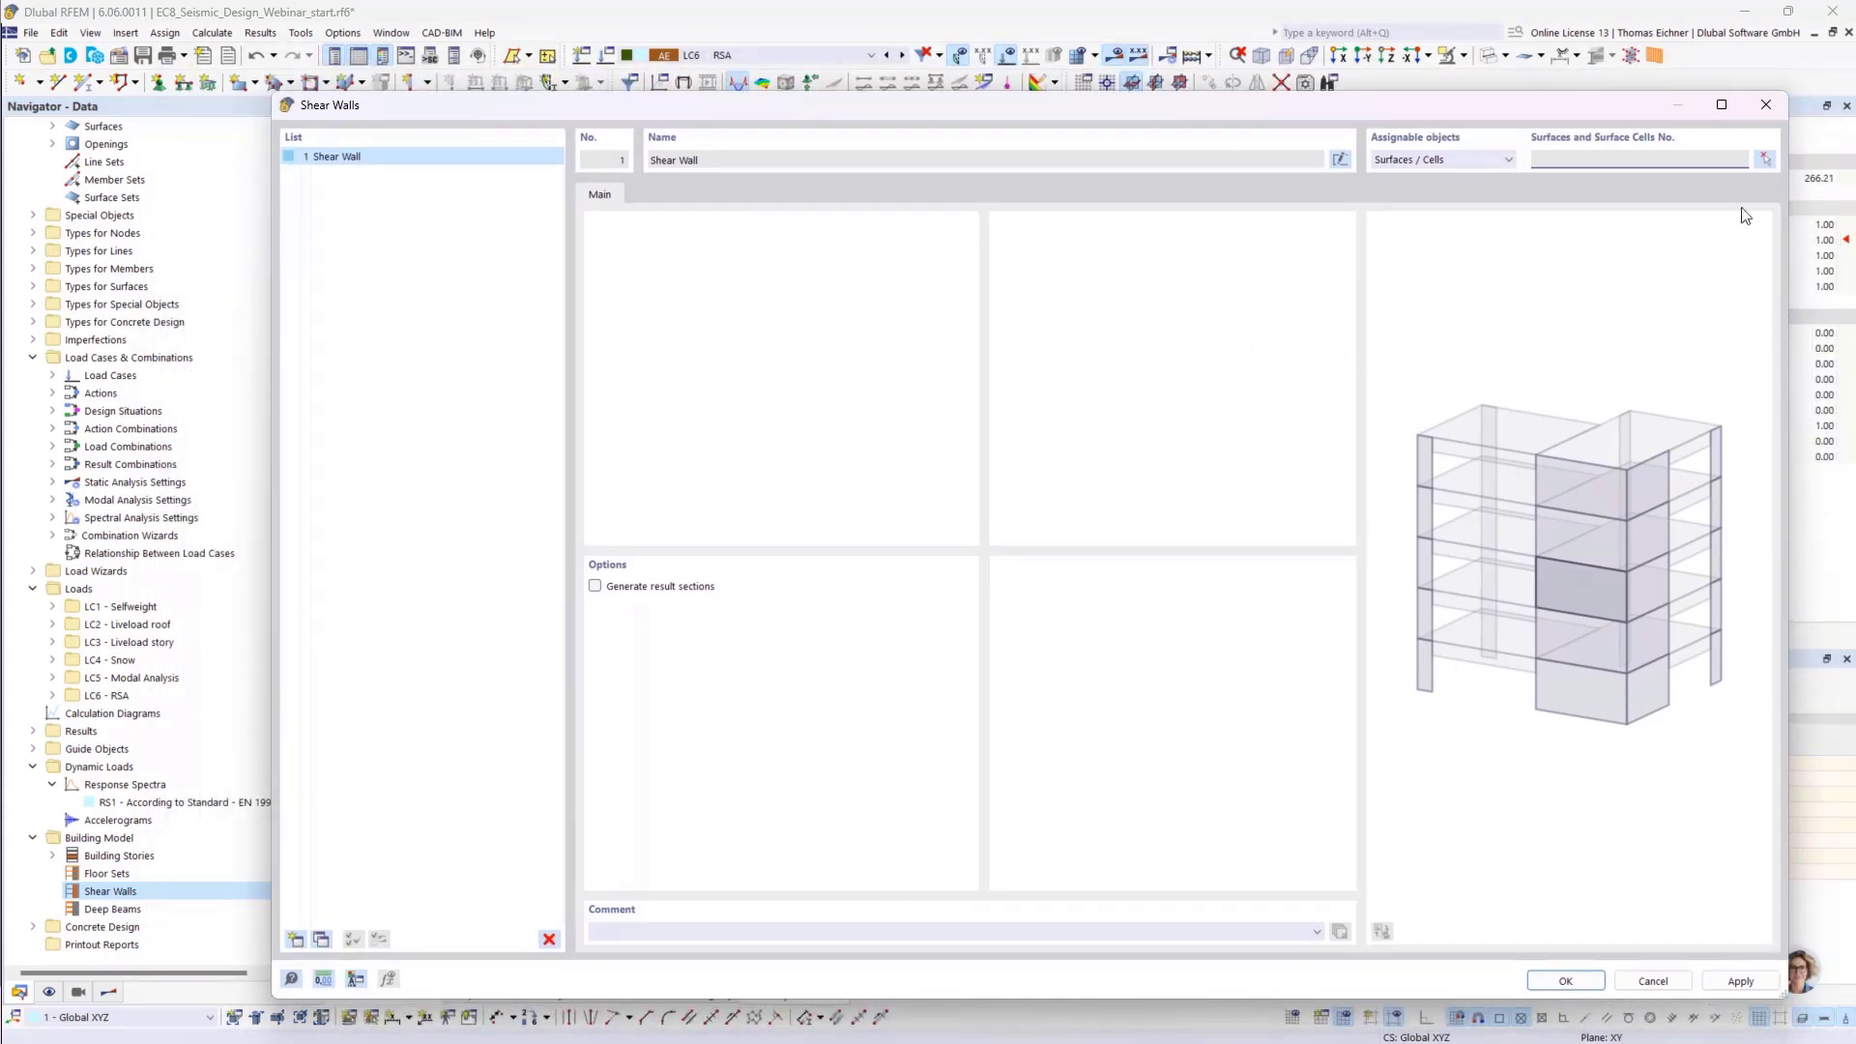
left_click(1765, 164)
scroll(816, 440, "up", 6)
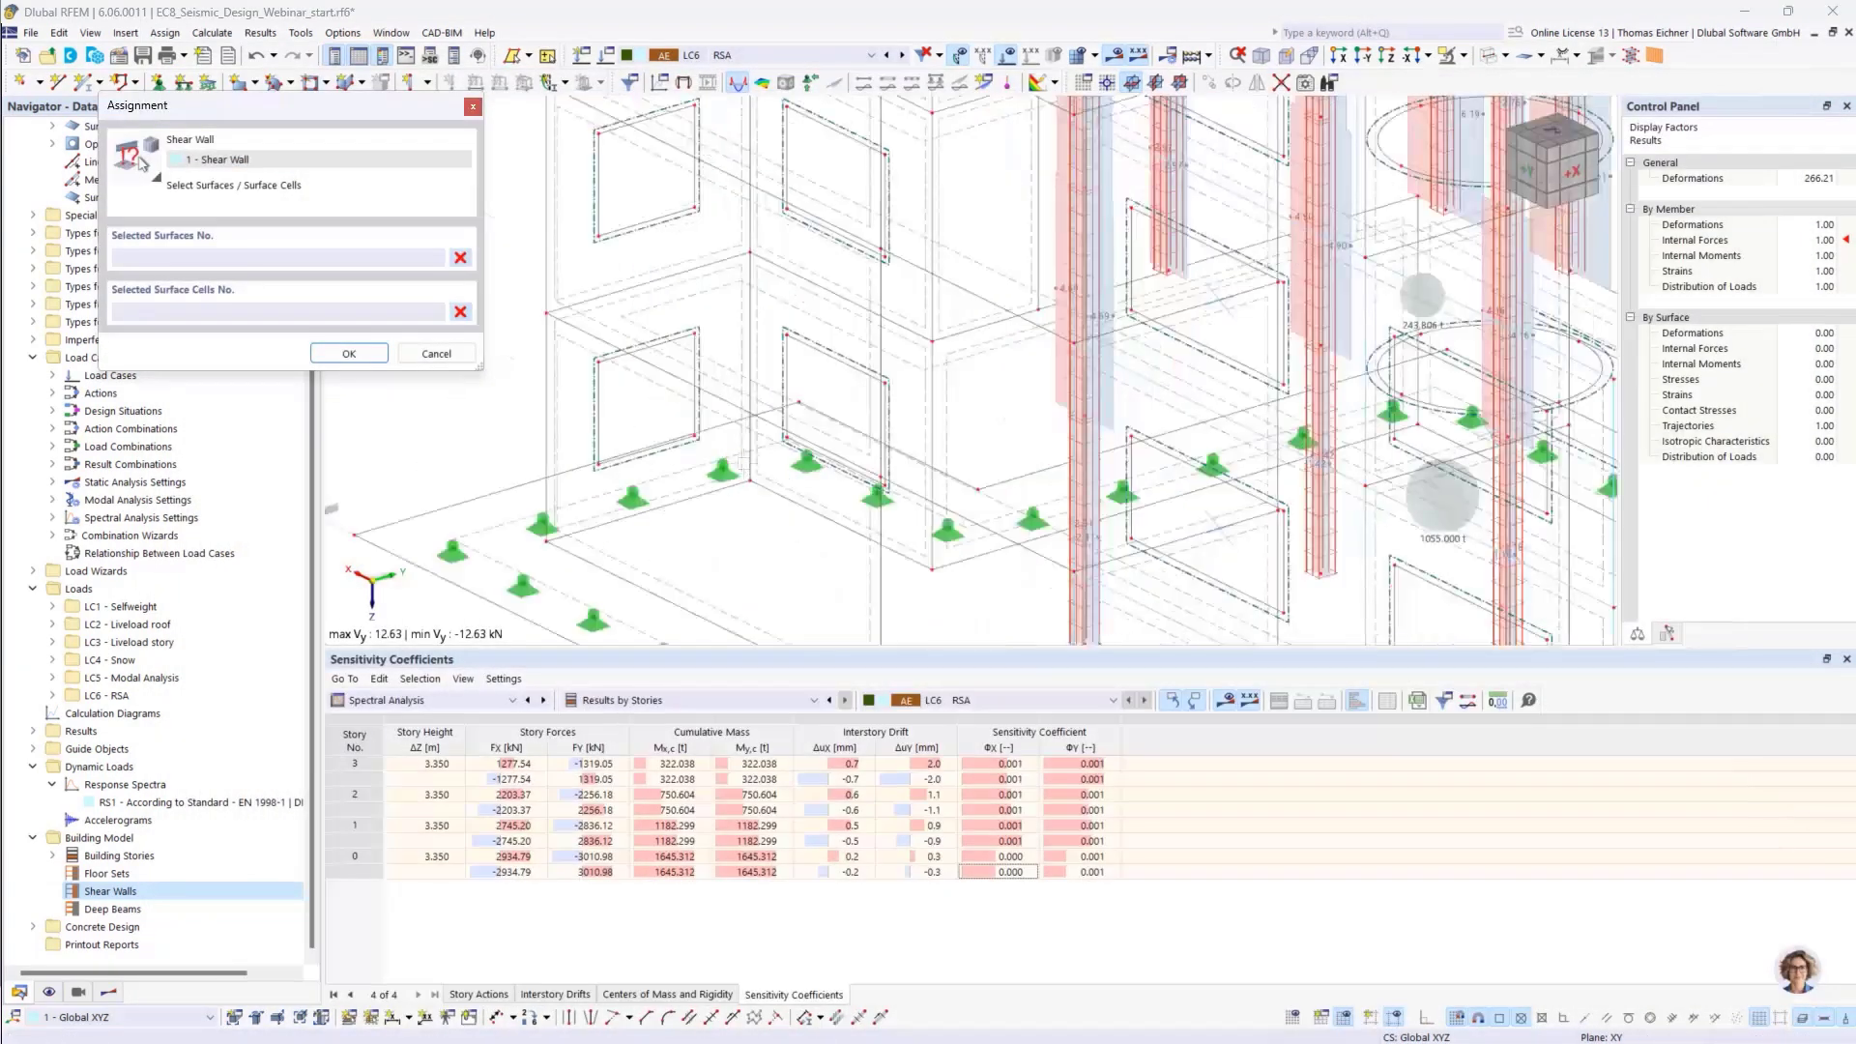
middle_click_drag(816, 441, 808, 491, "ctrl")
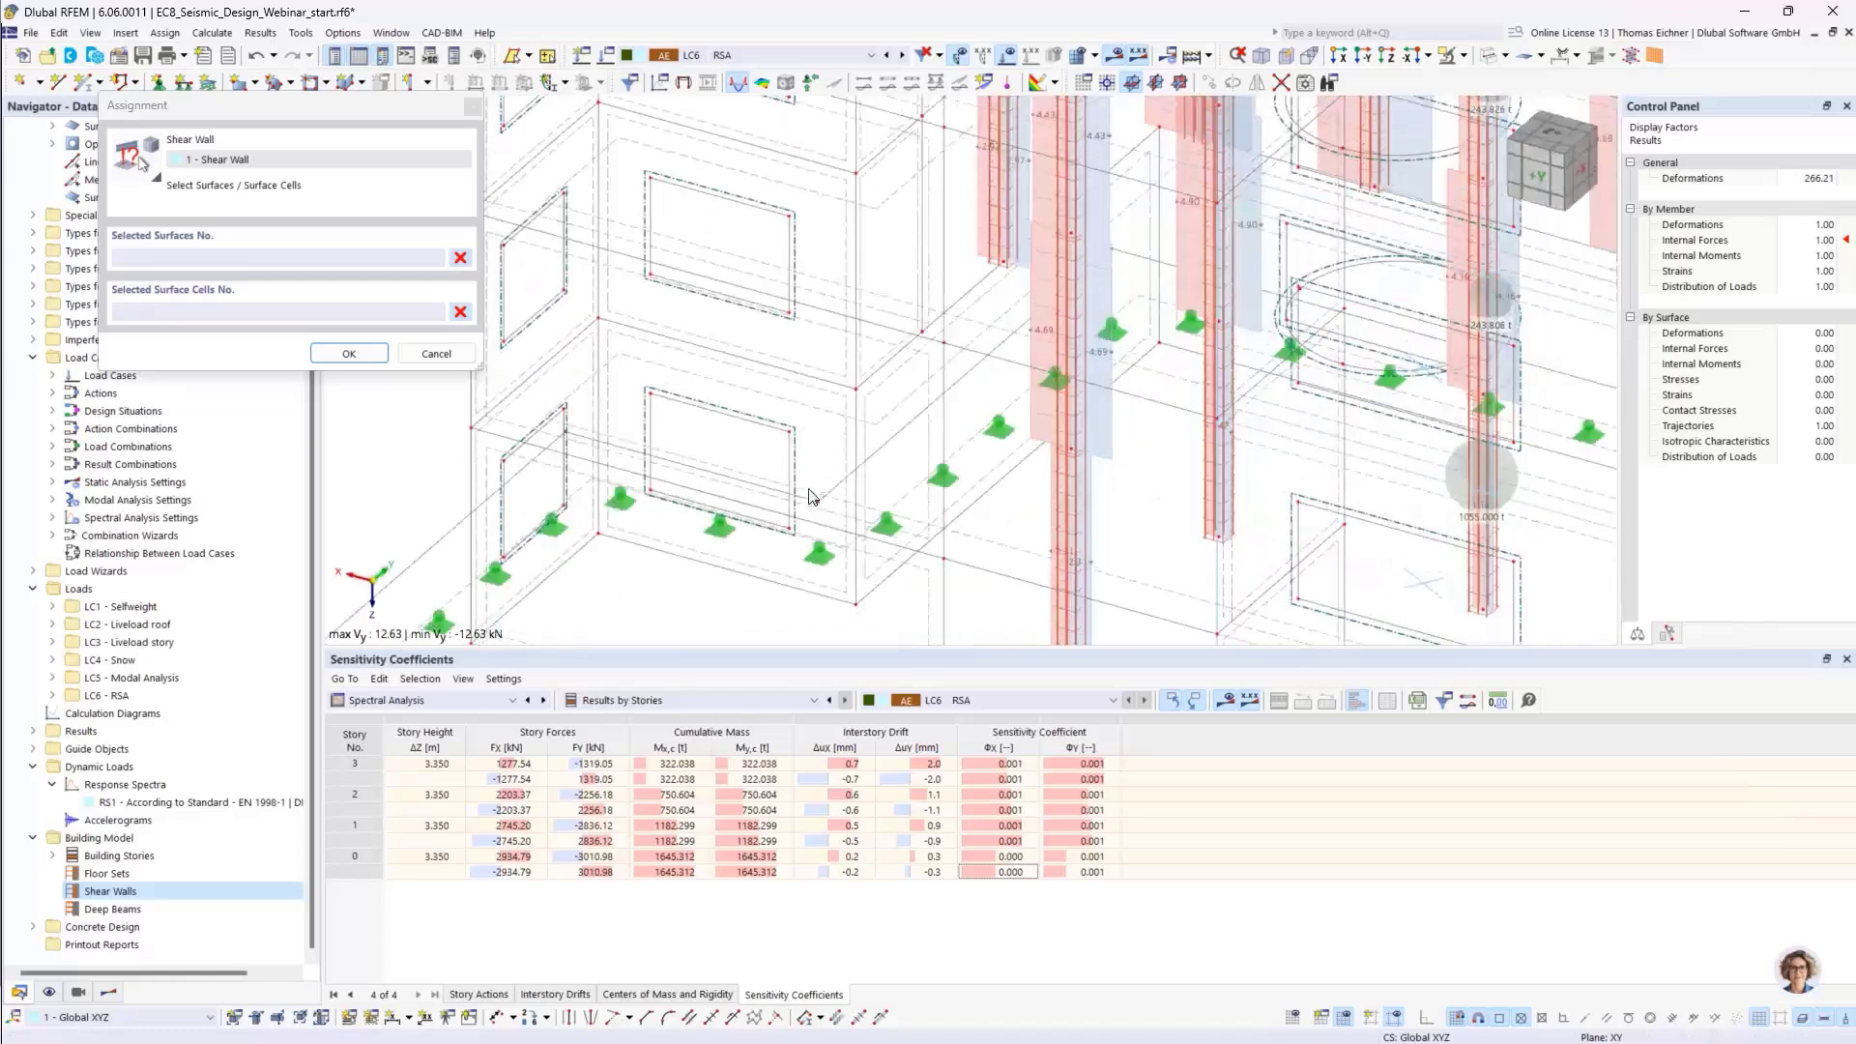
left_click(904, 563)
left_click(923, 347)
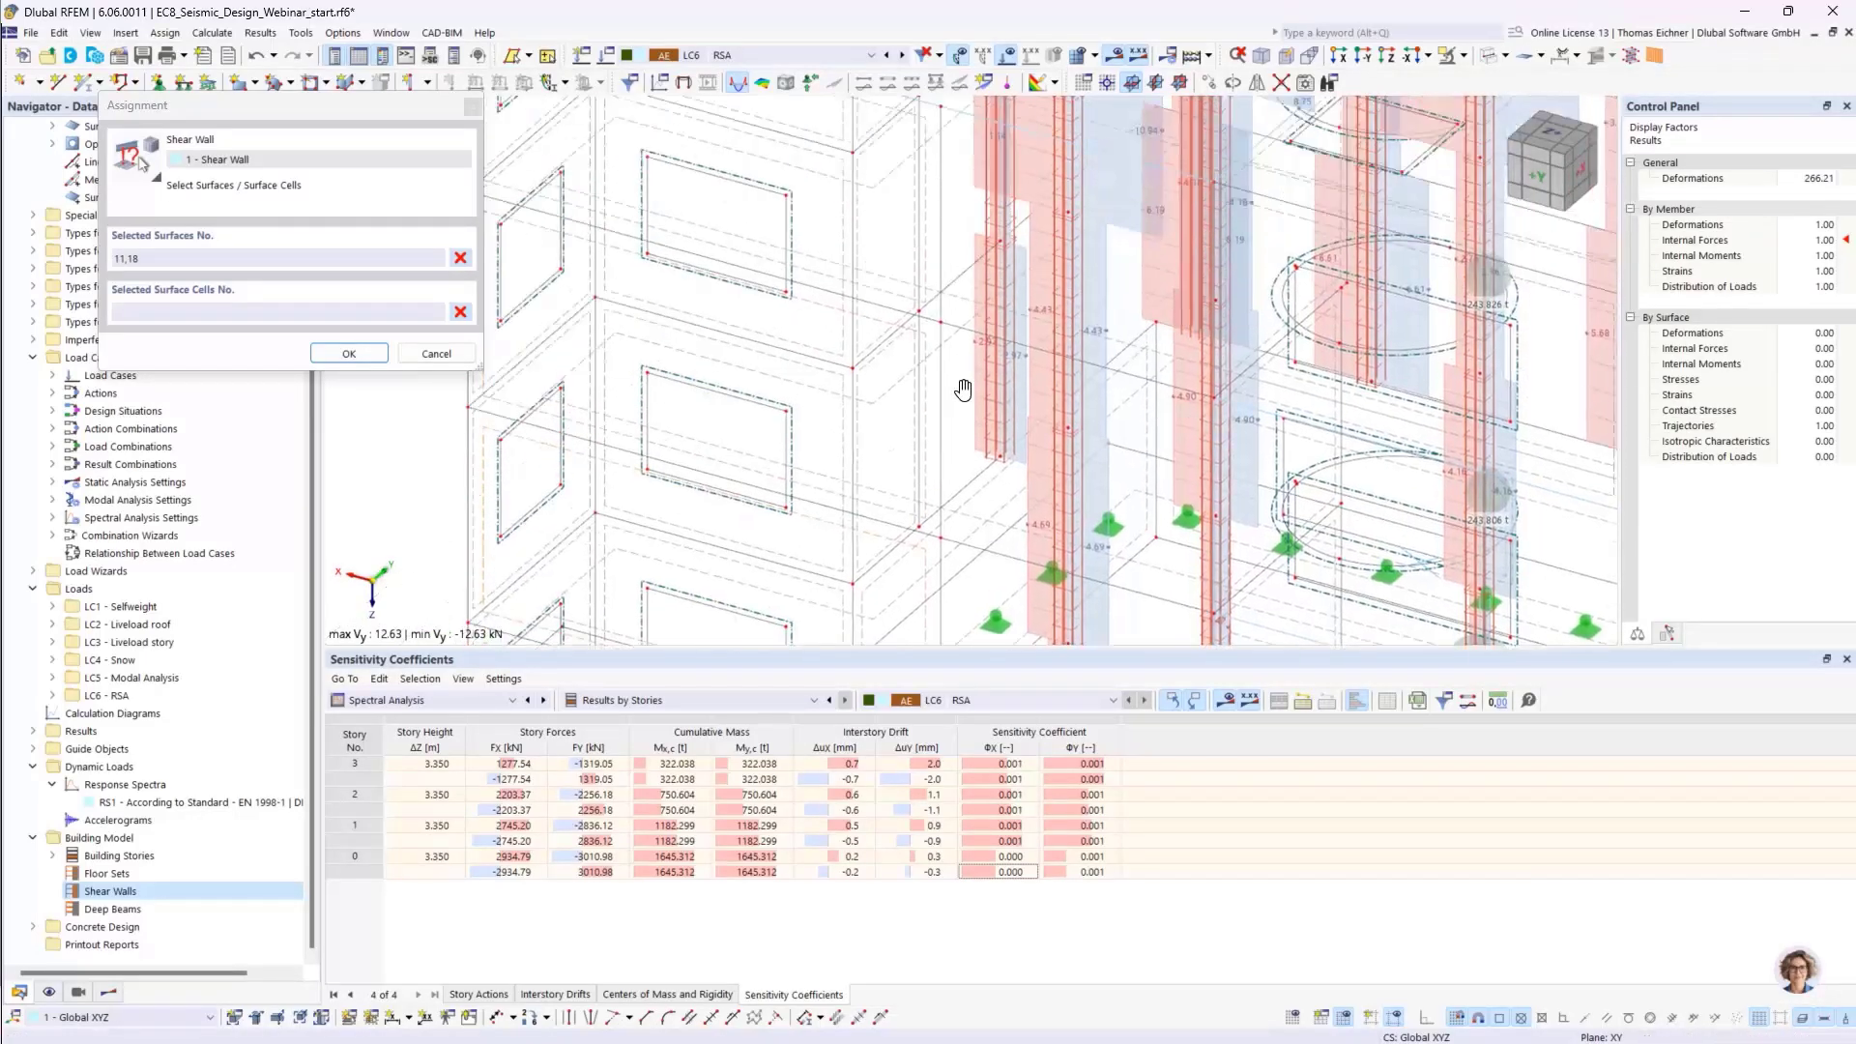
left_click(921, 344)
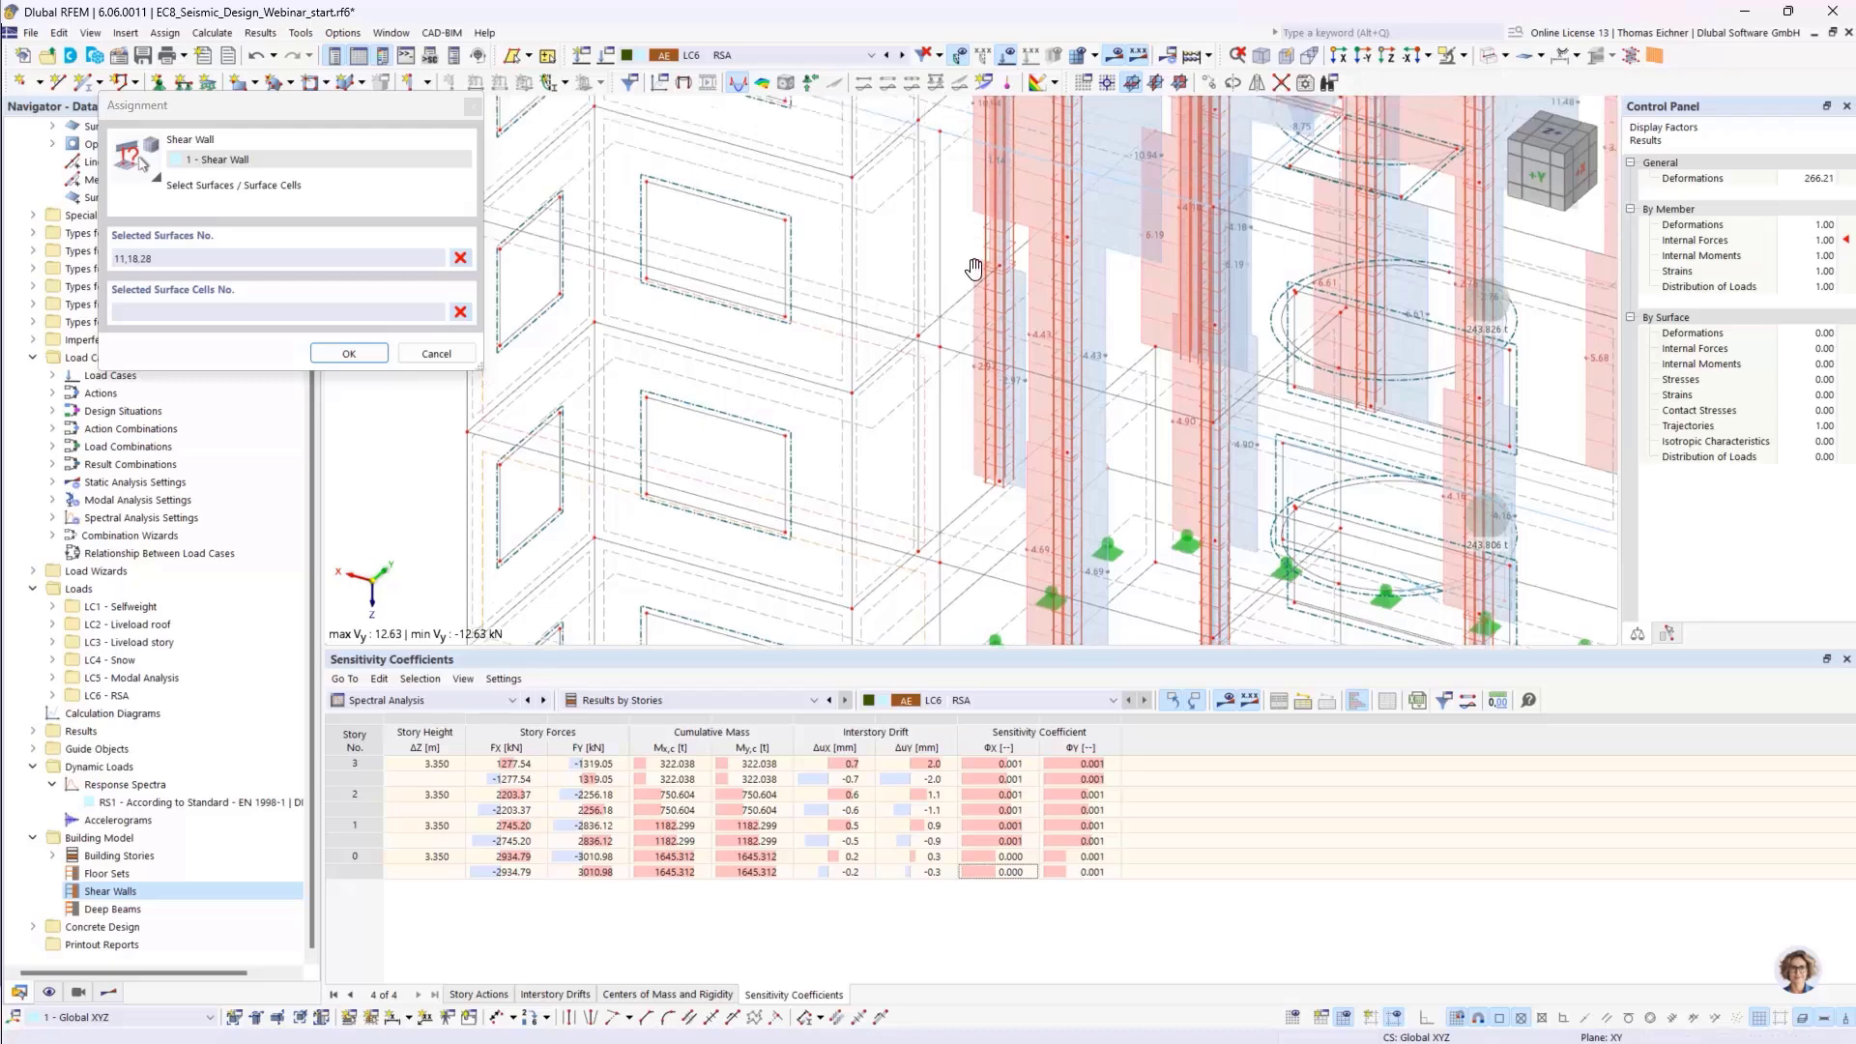
left_click(937, 338)
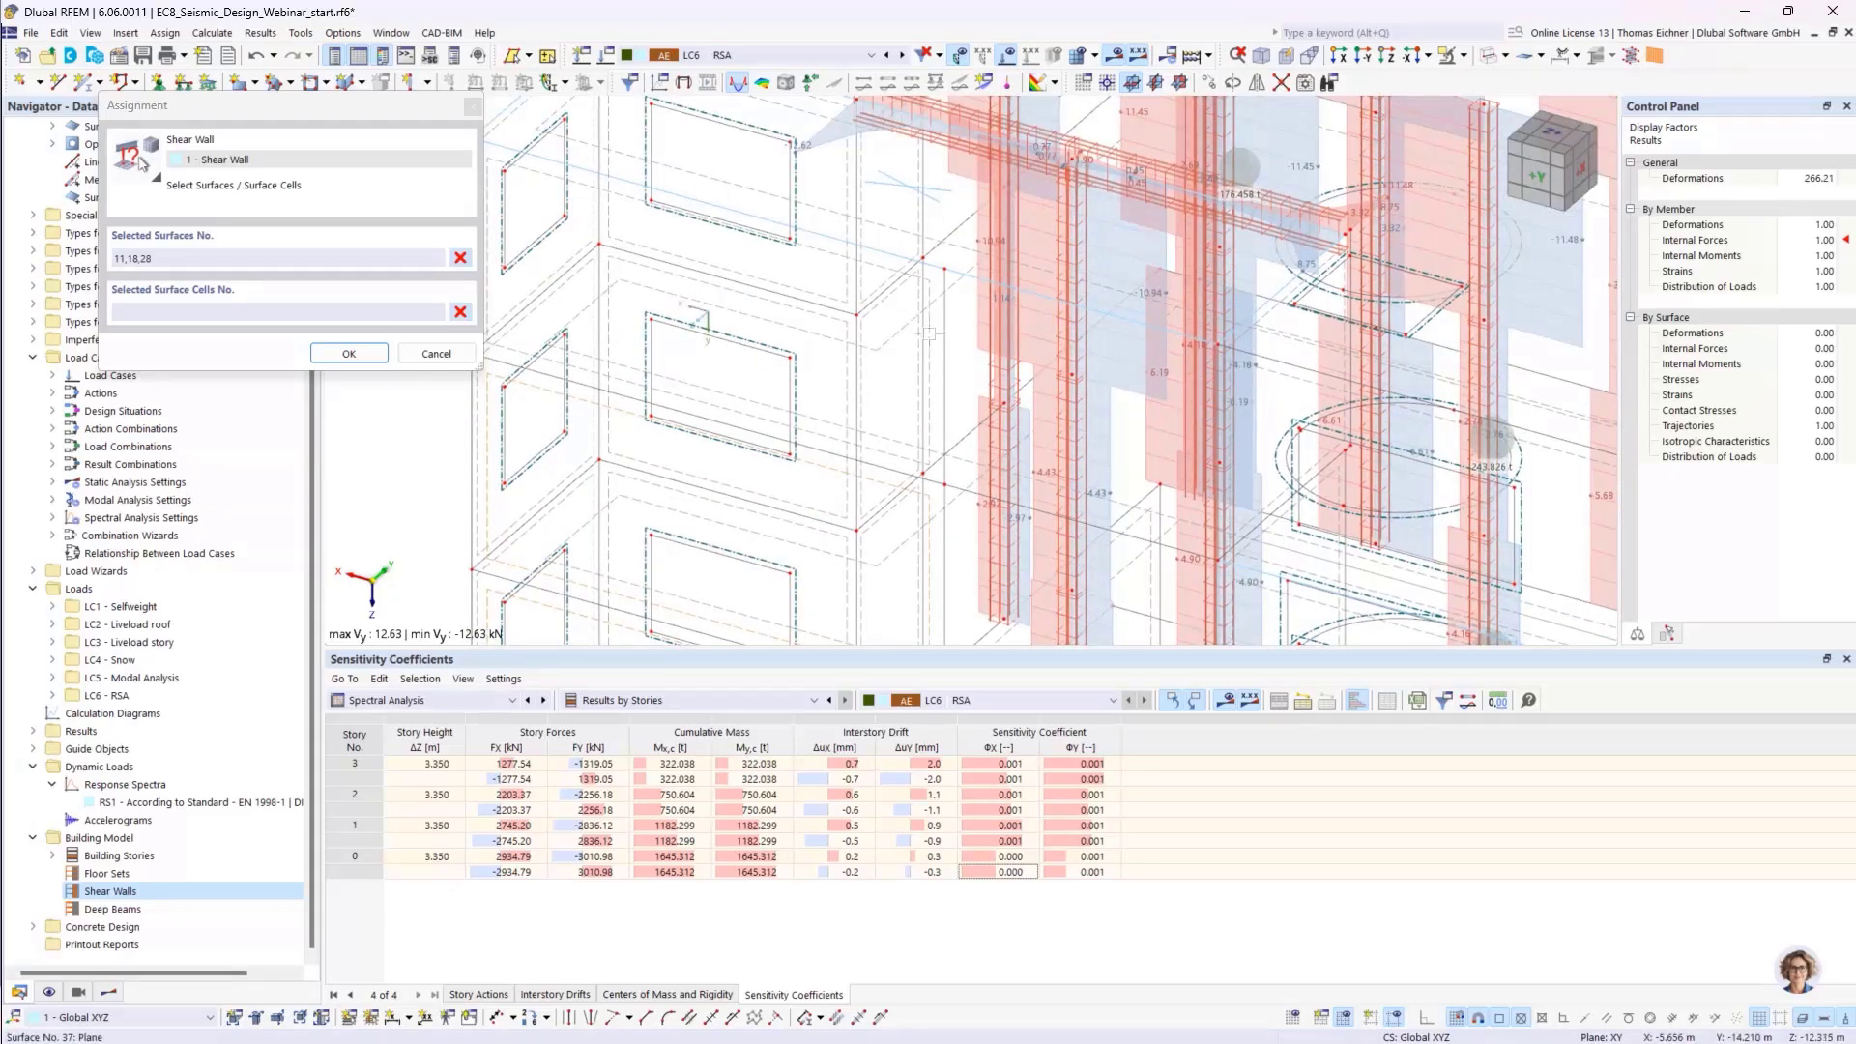
left_click(348, 354)
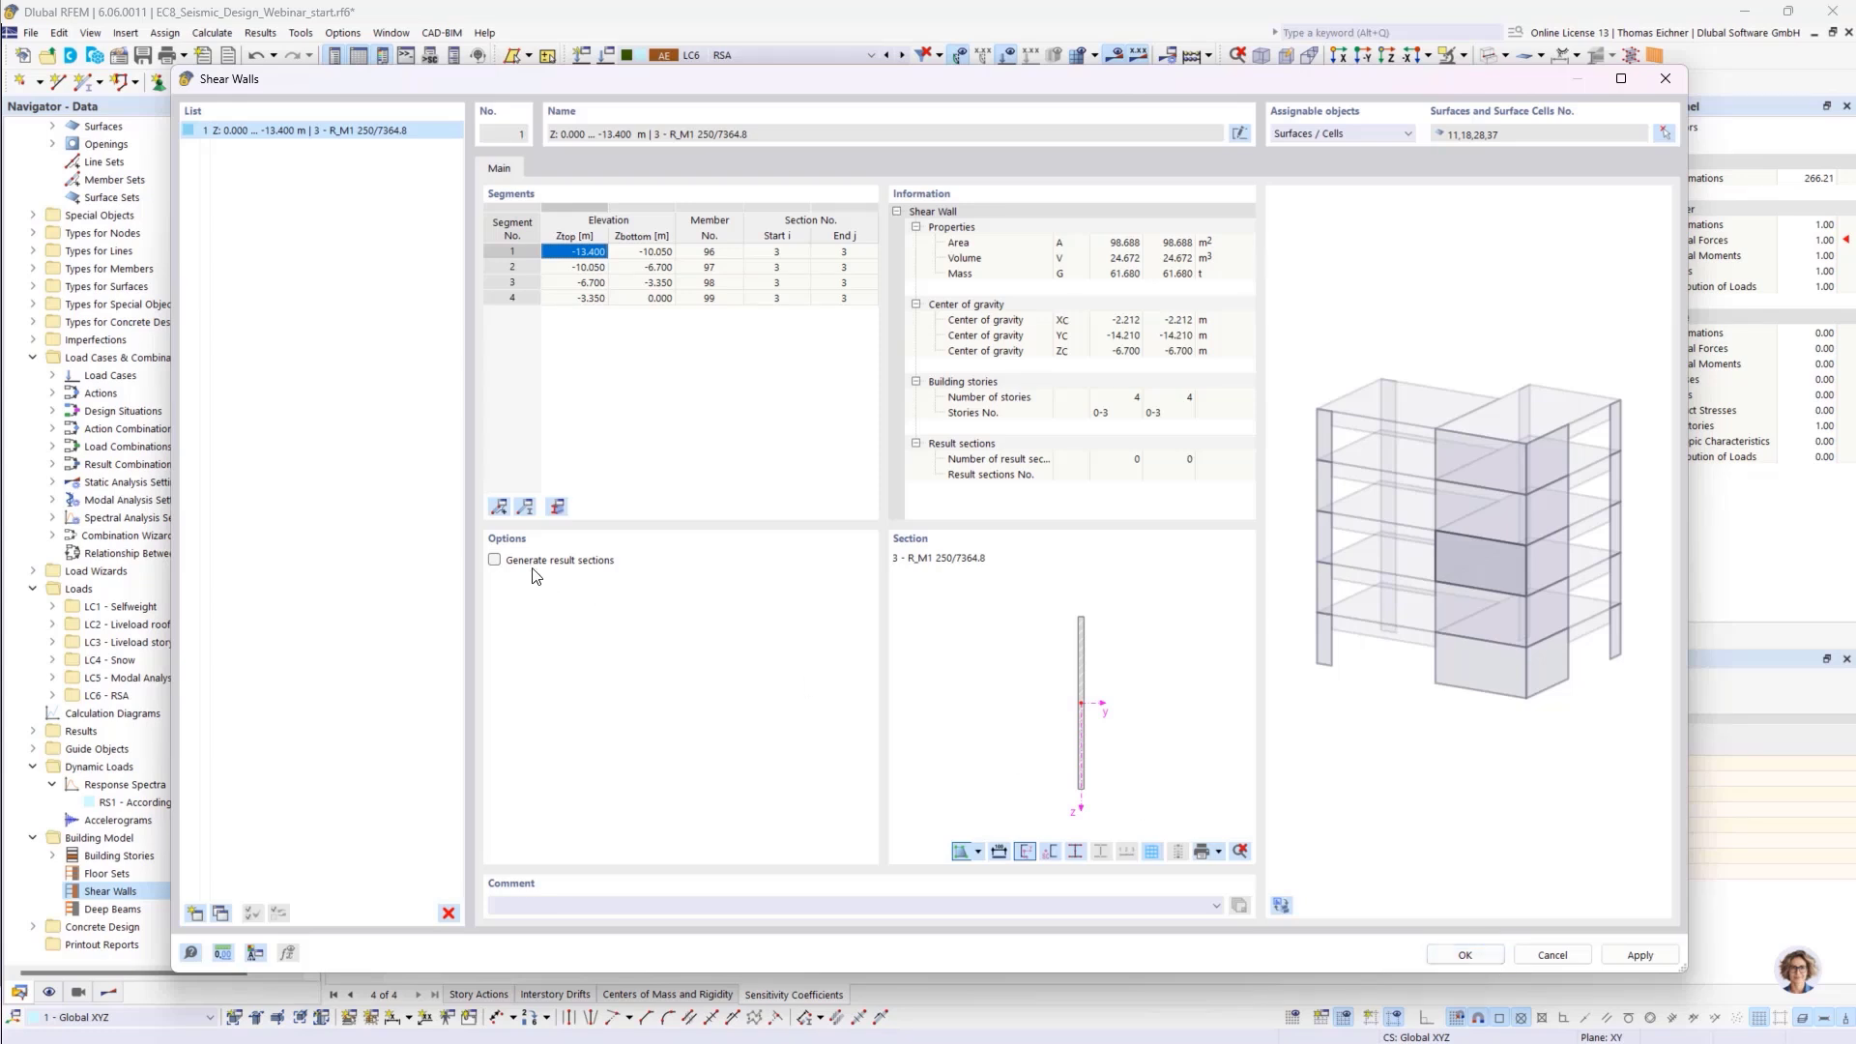
Enable generating result sections for the shear wall and confirm it, accepting the deletion of existing results
left_click(495, 561)
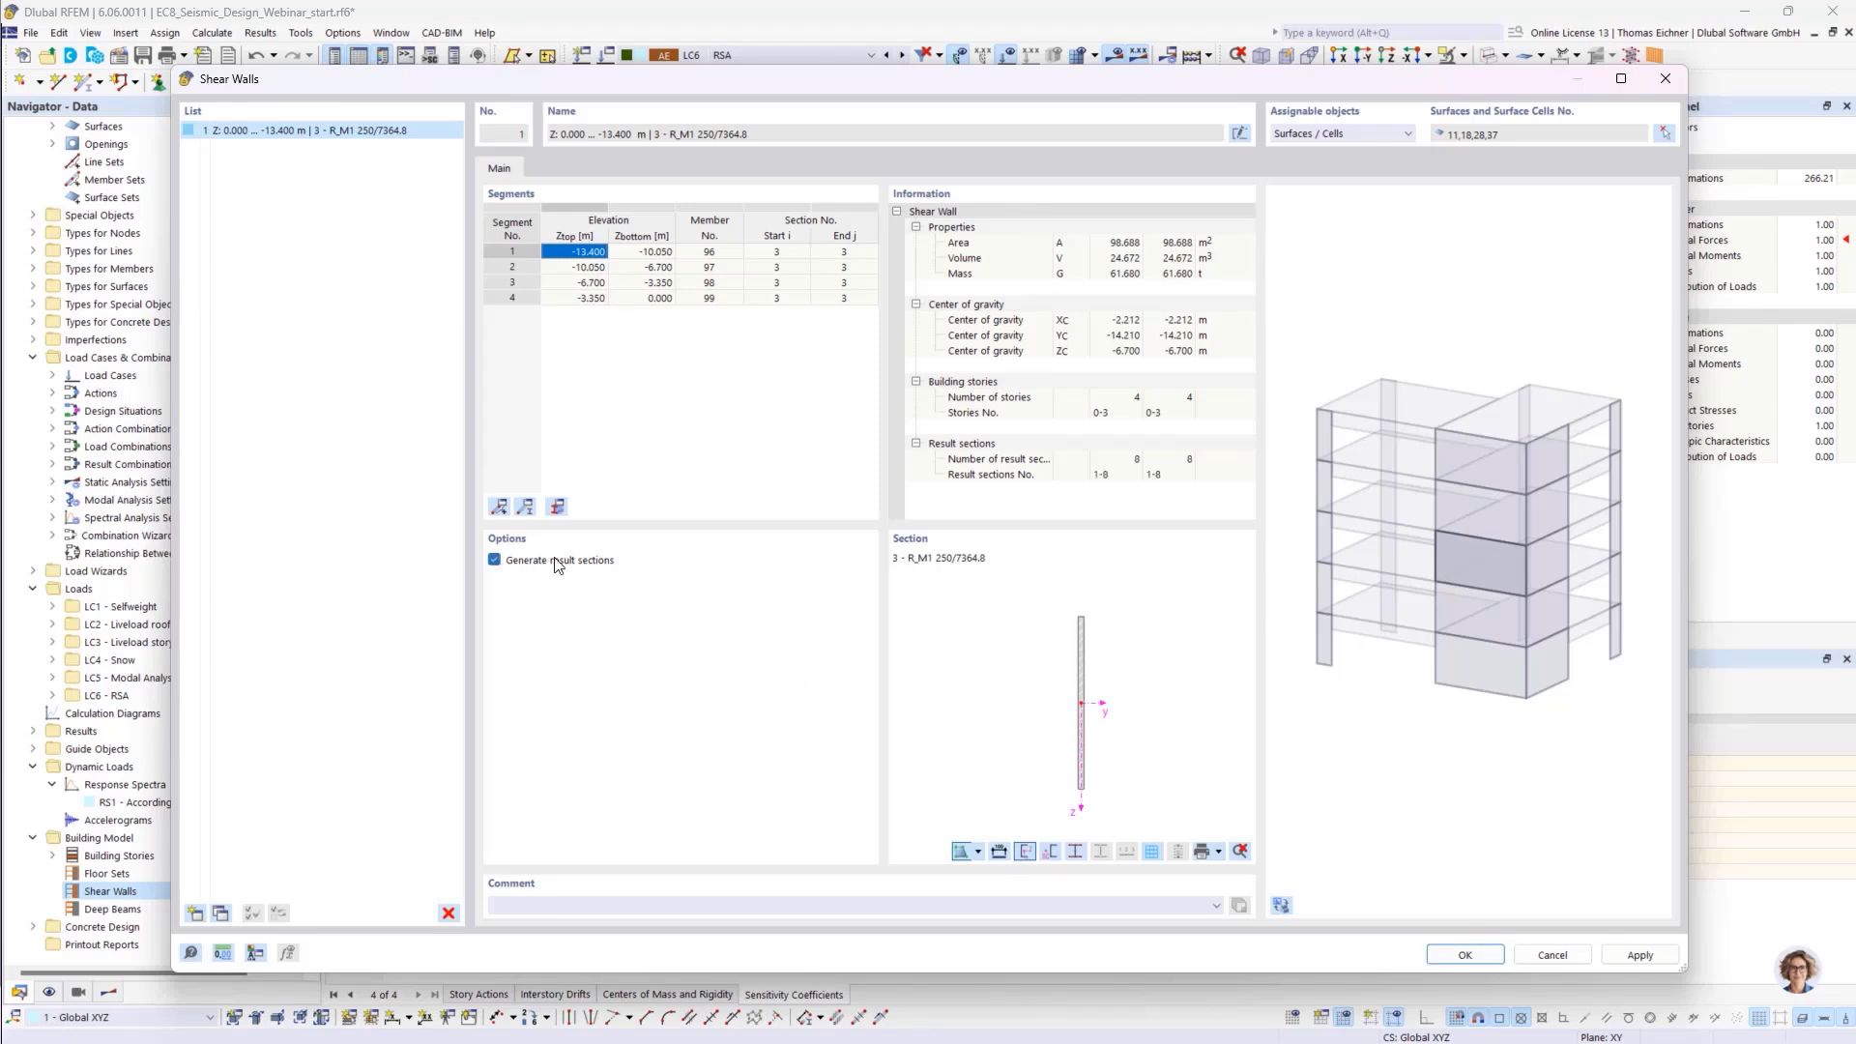
left_click(1469, 954)
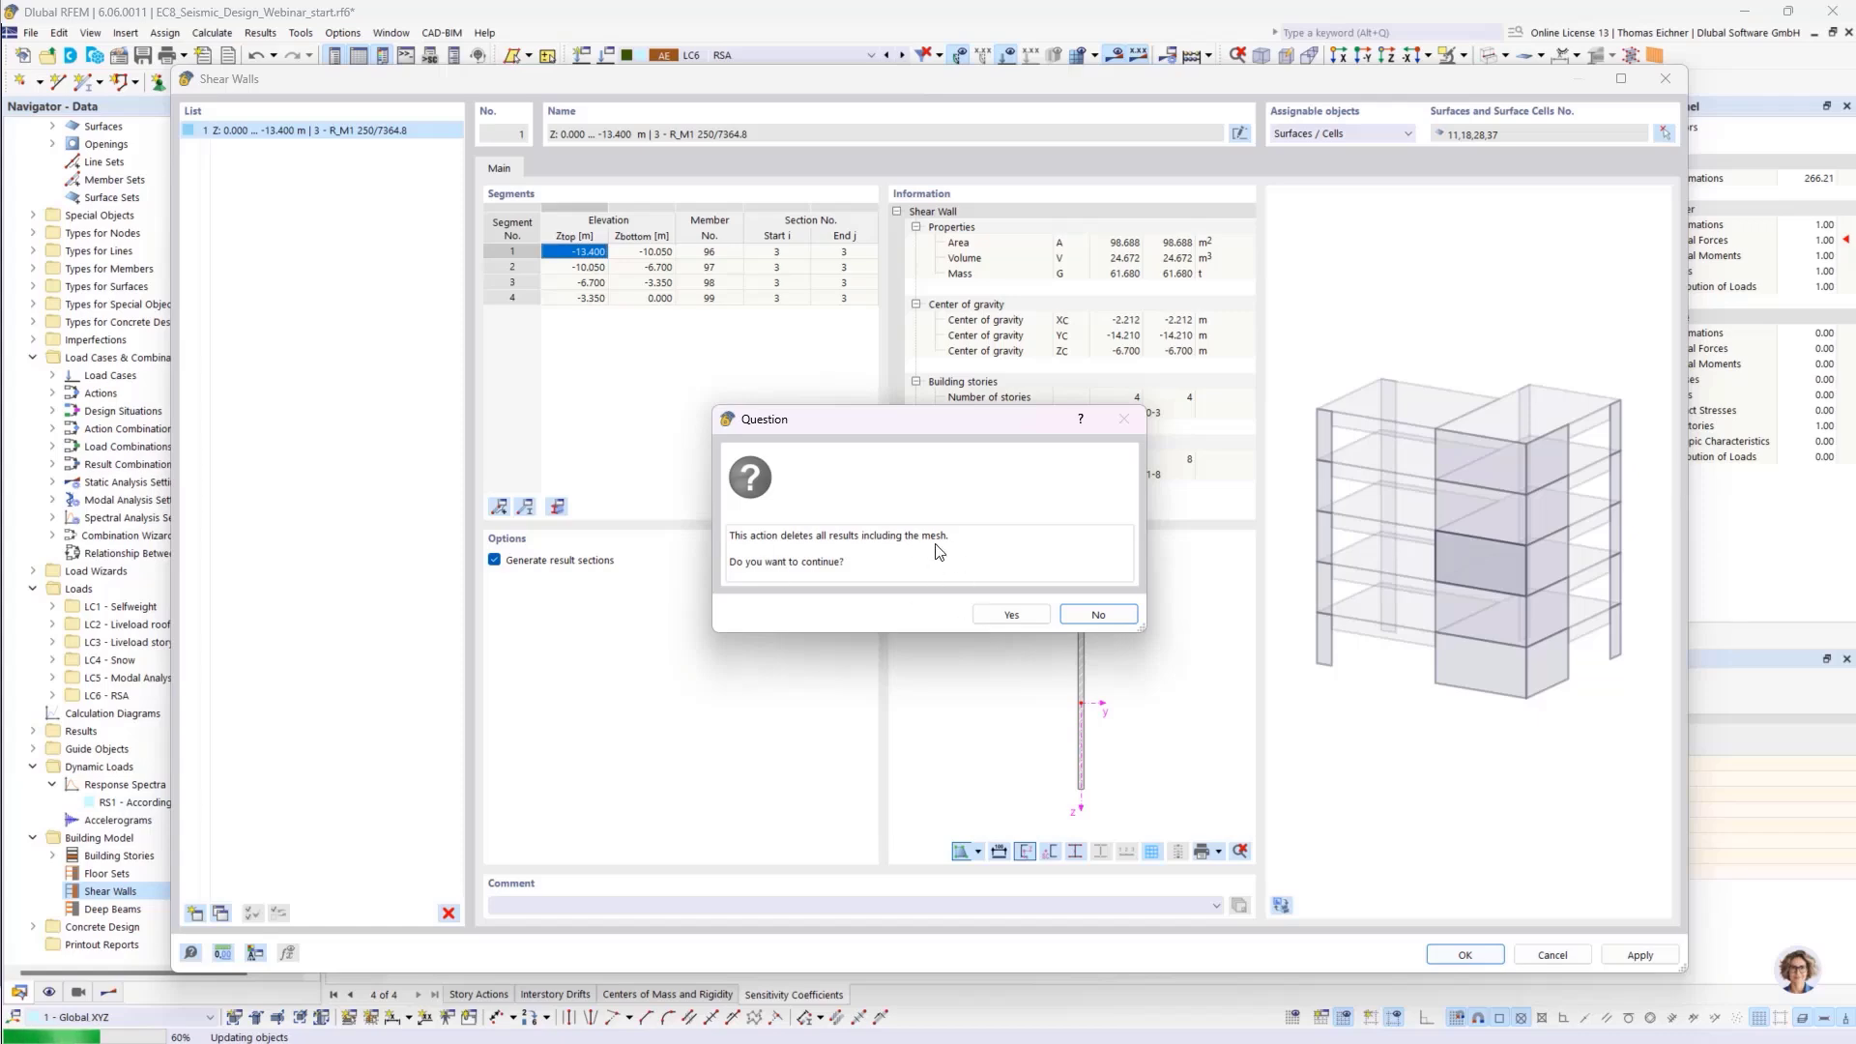
left_click(1010, 616)
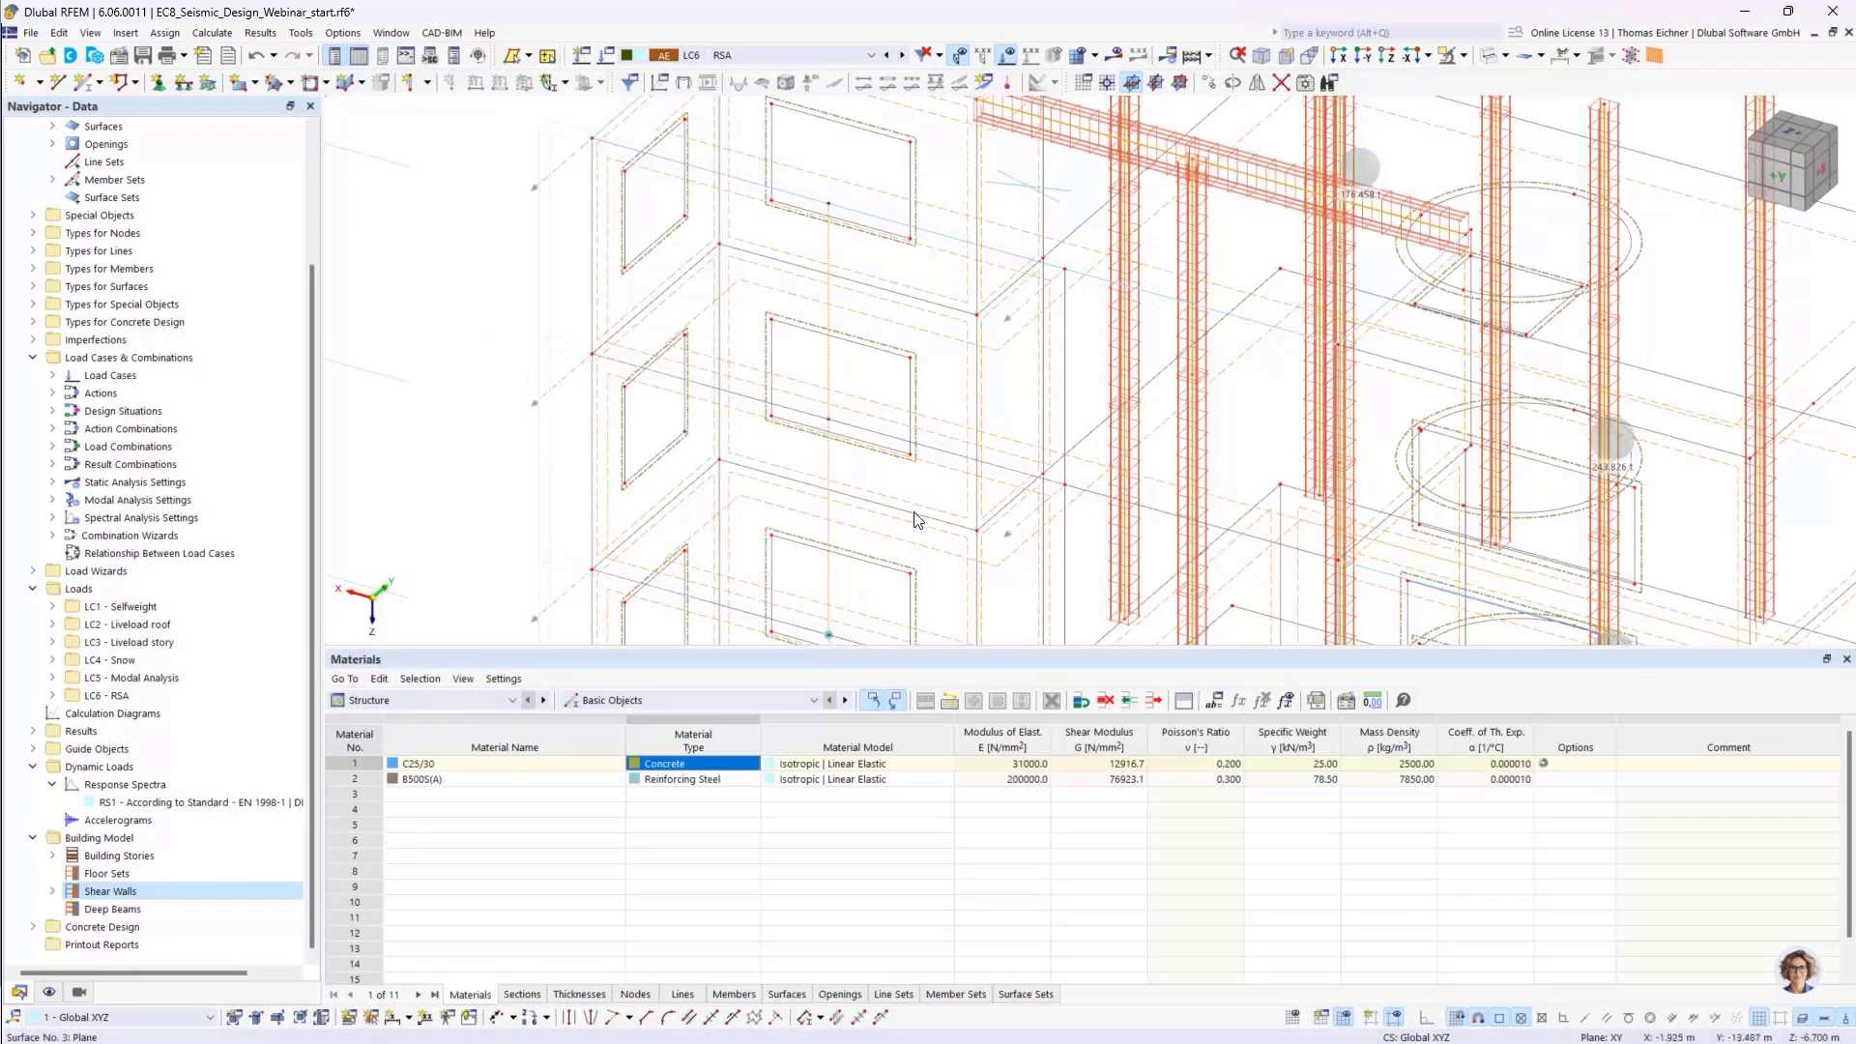
Recalculate the complete model with the new shear wall
scroll(919, 516, "down", 5)
middle_click_drag(938, 528, 681, 343)
scroll(512, 302, "down", 1)
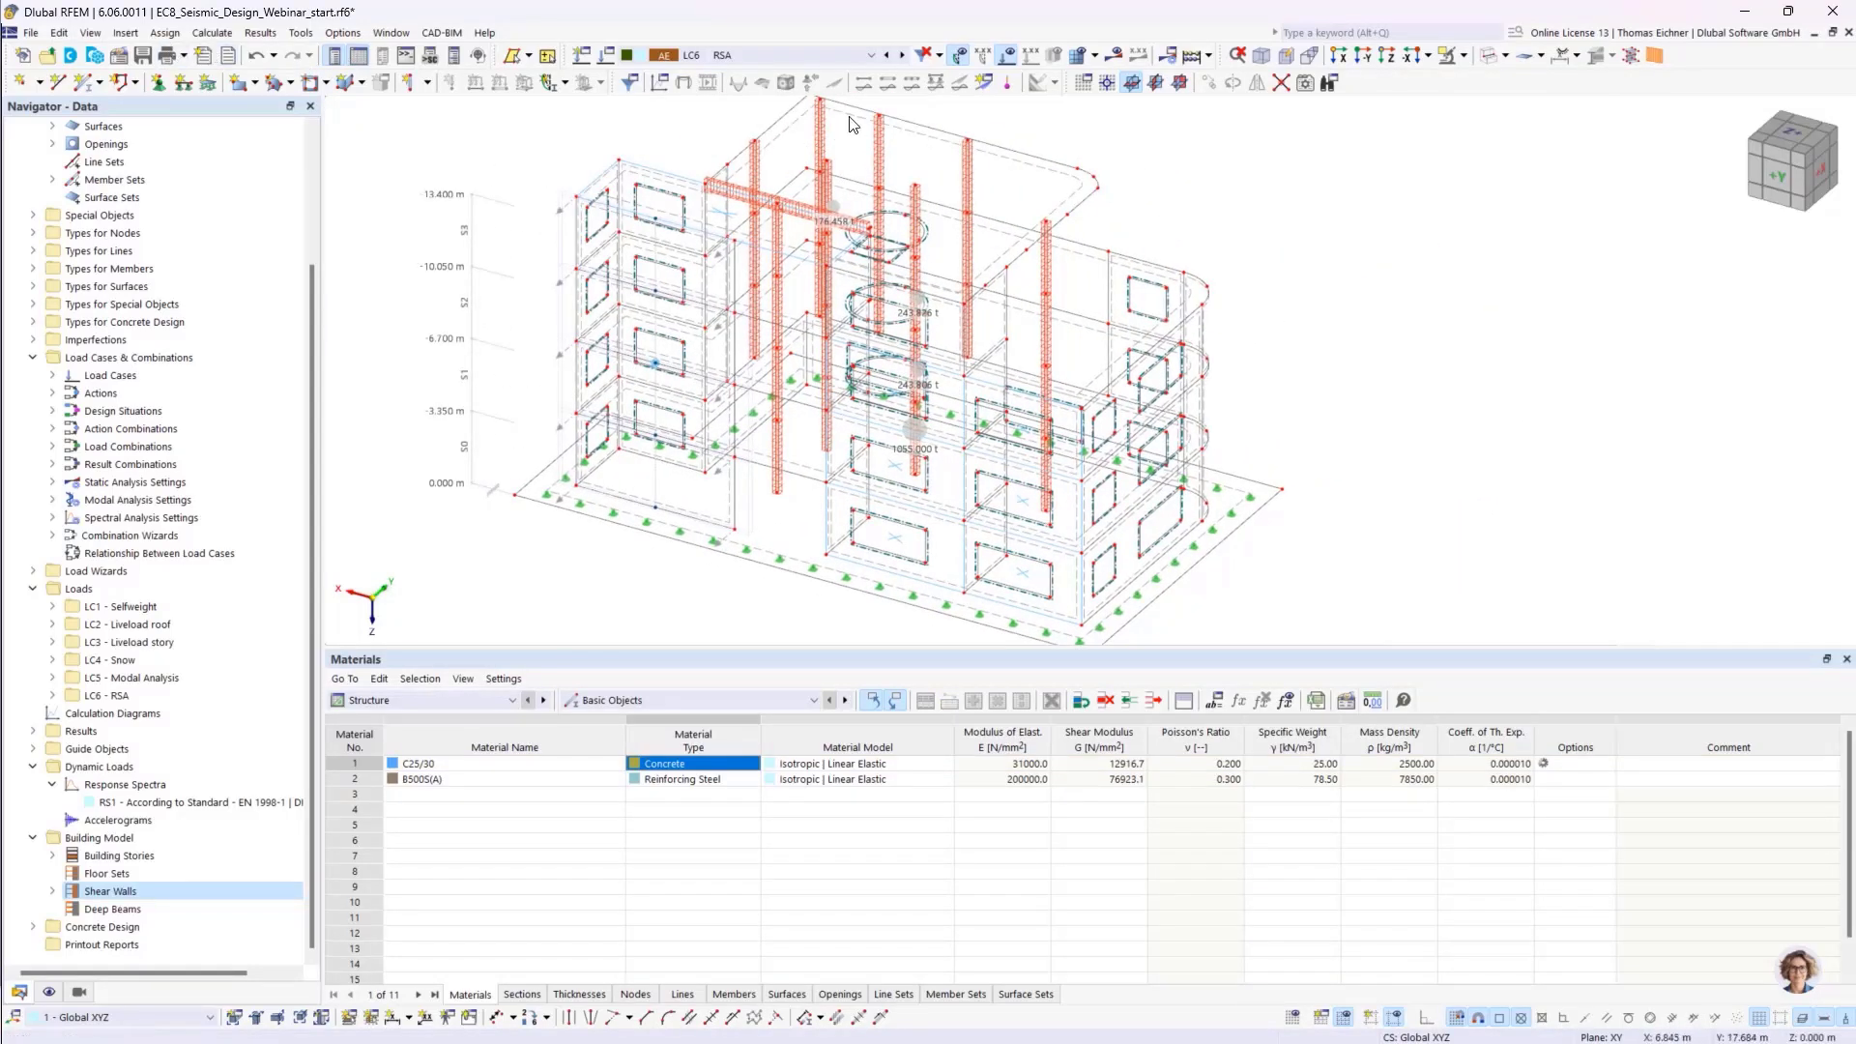
left_click(1195, 60)
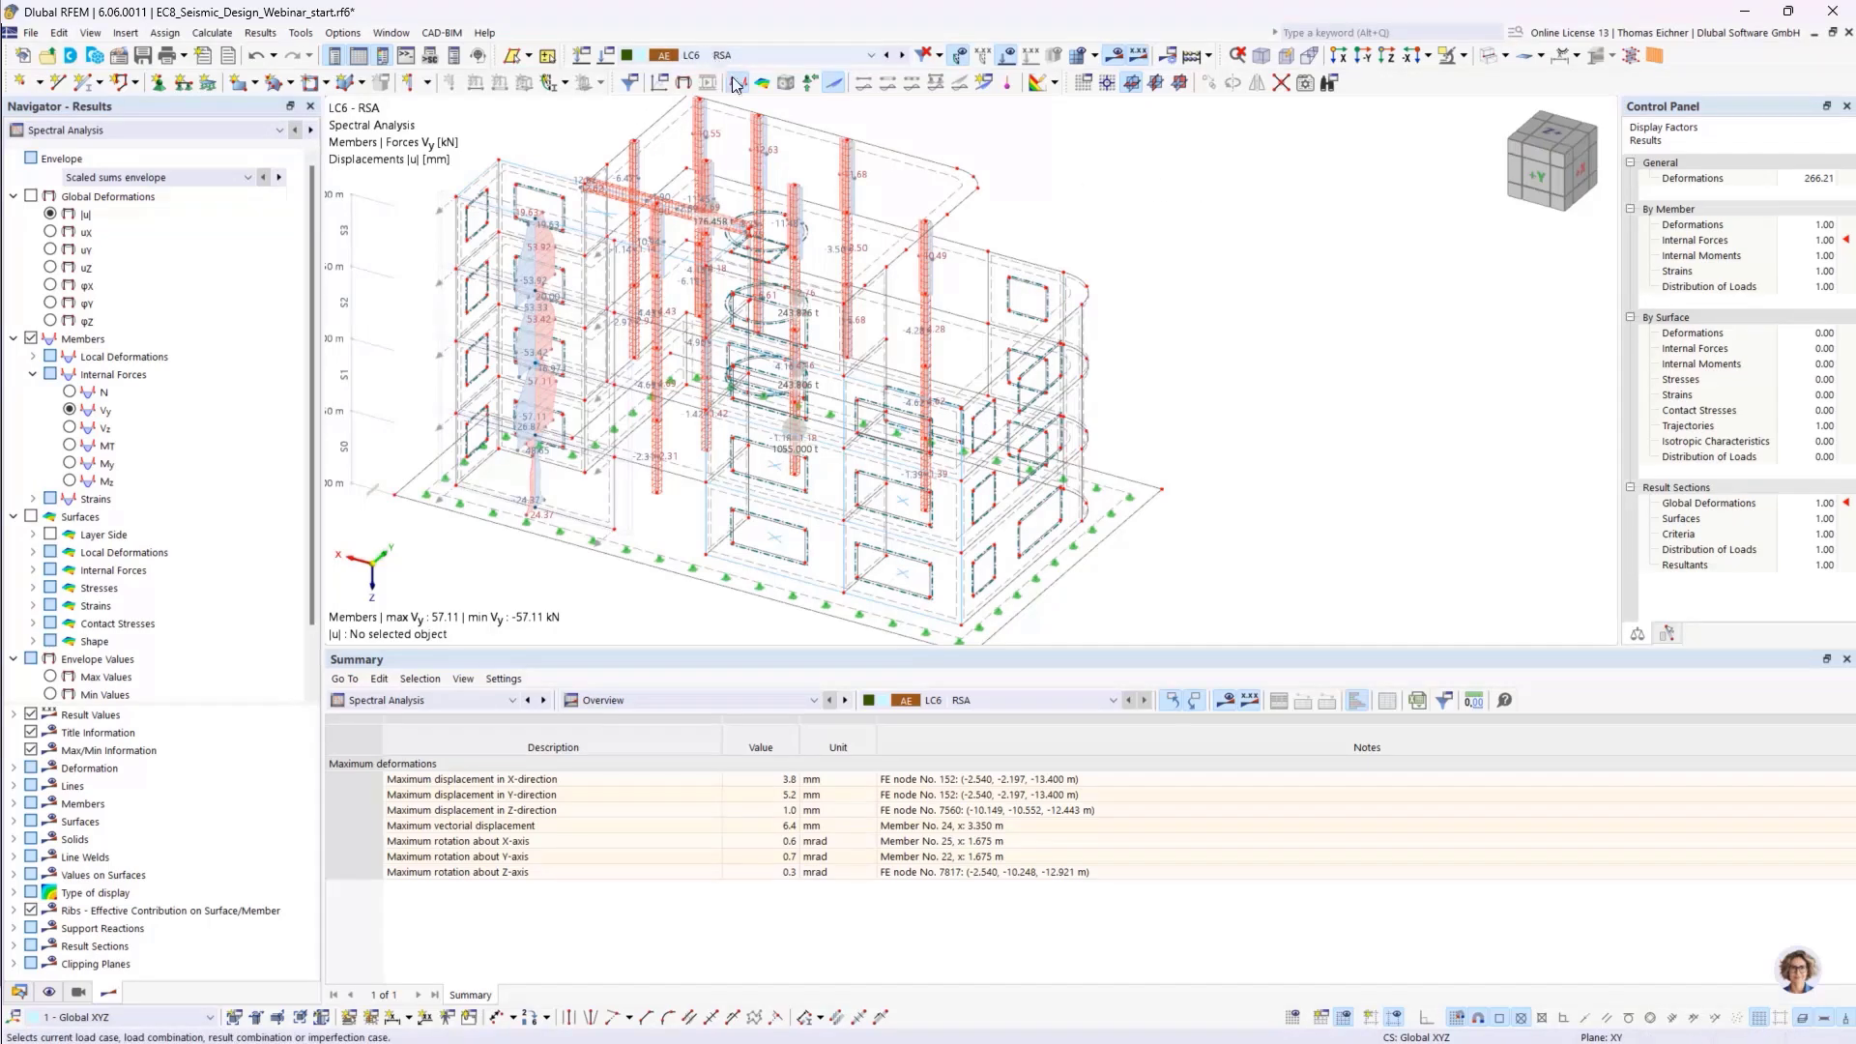
Inspect the Vy internal force diagram along the stacked shear wall in the model for LC6
middle_click_drag(993, 194, 996, 145)
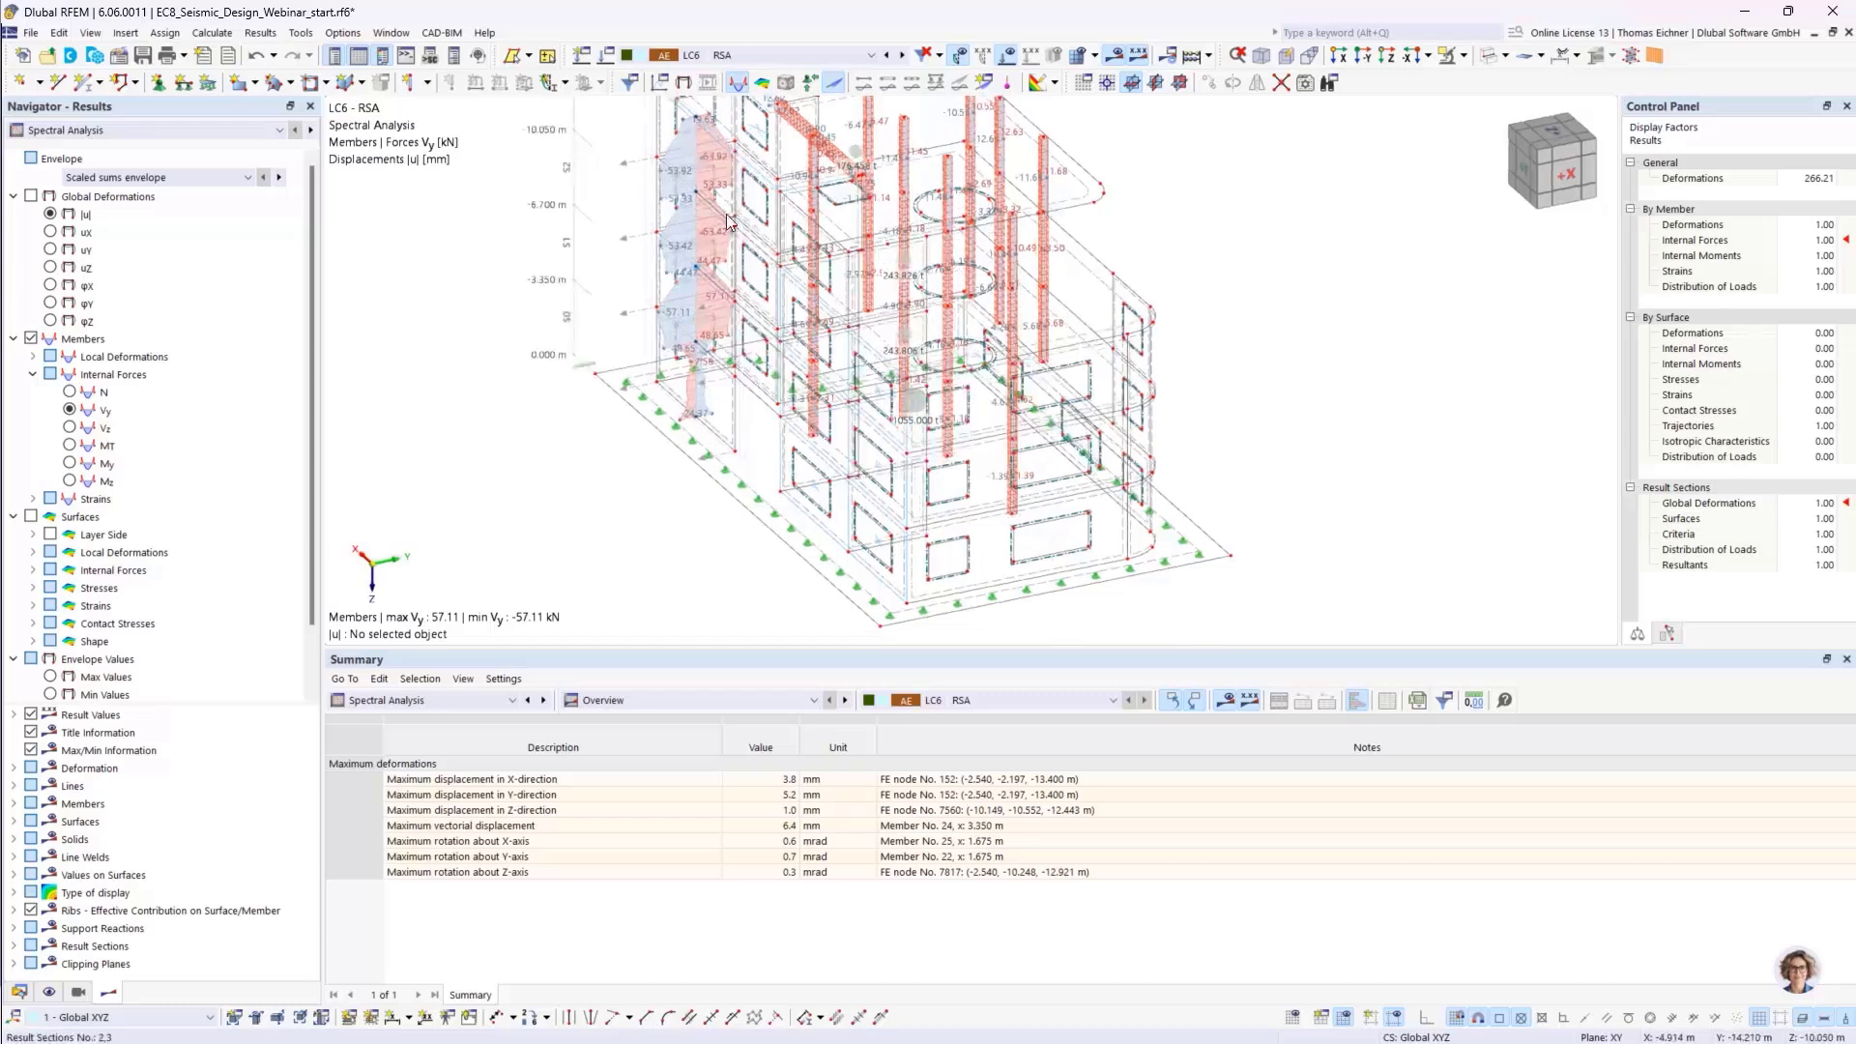
scroll(731, 224, "up", 2)
scroll(732, 222, "down", 1)
middle_click_drag(751, 238, 795, 259, "ctrl")
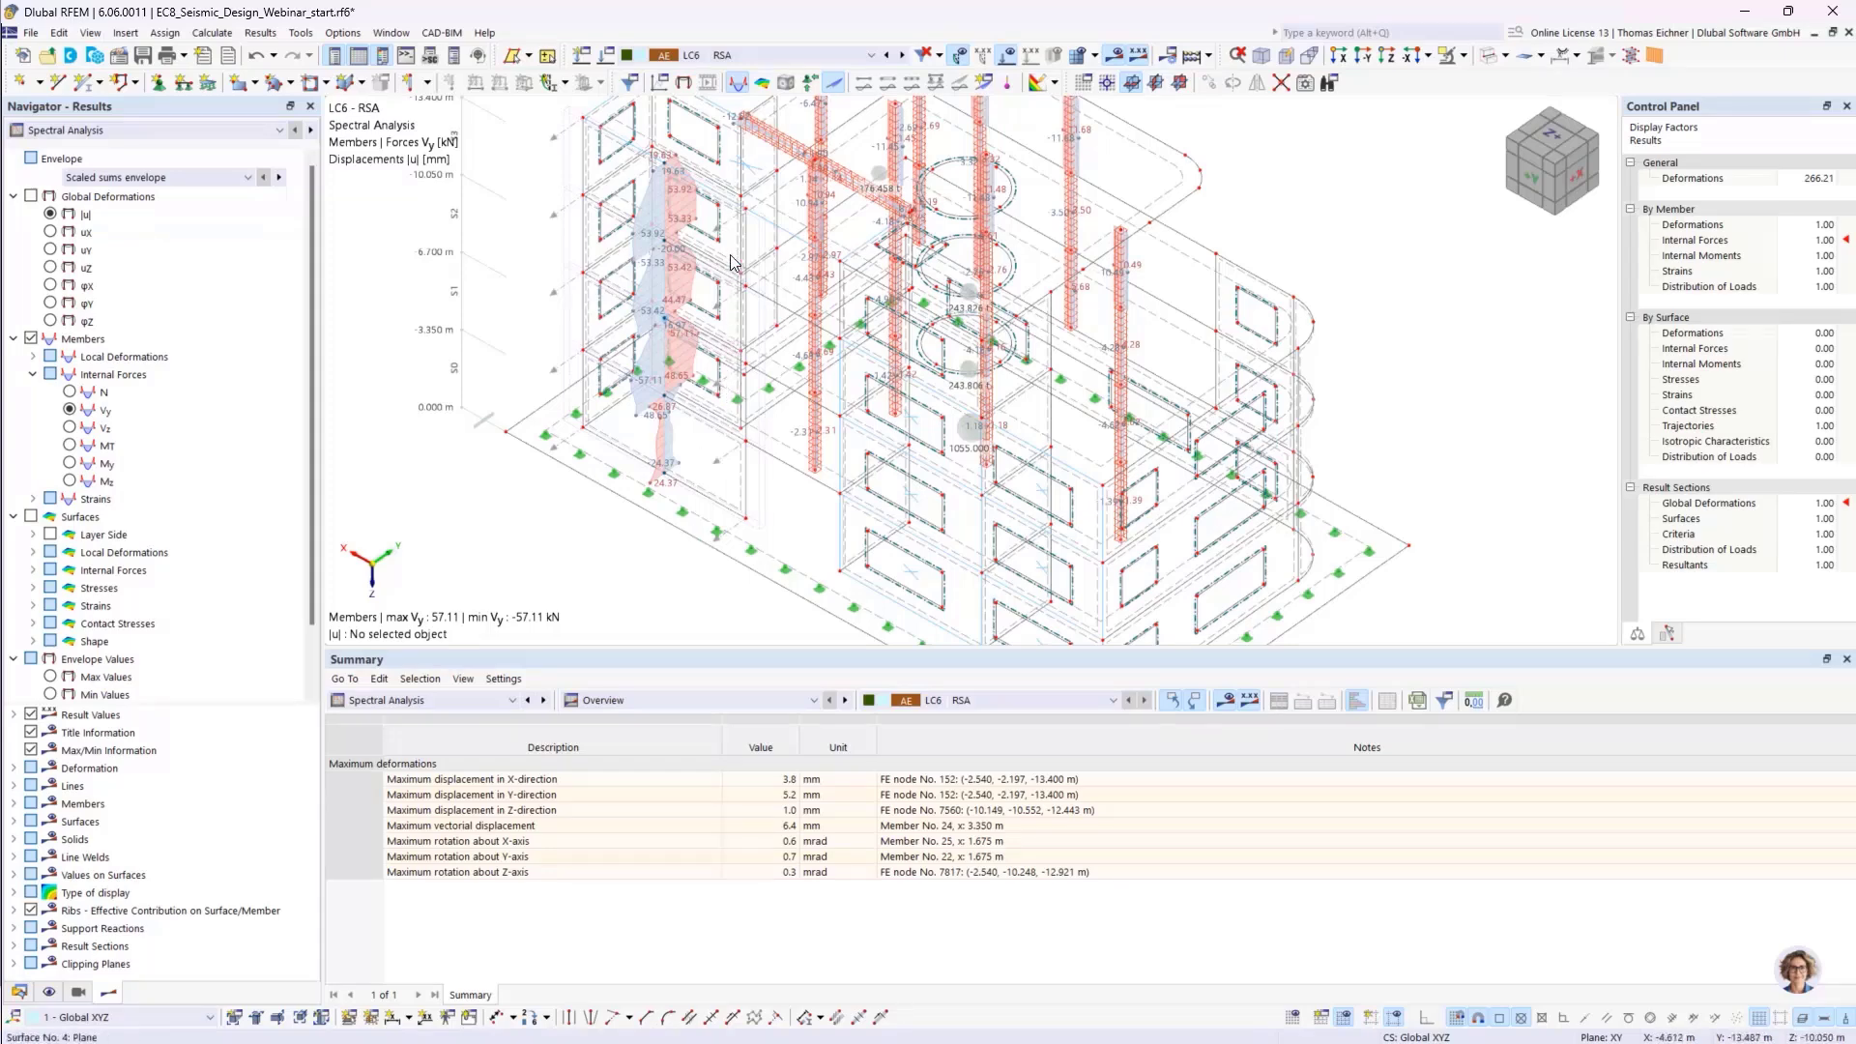
middle_click_drag(729, 184, 603, 392)
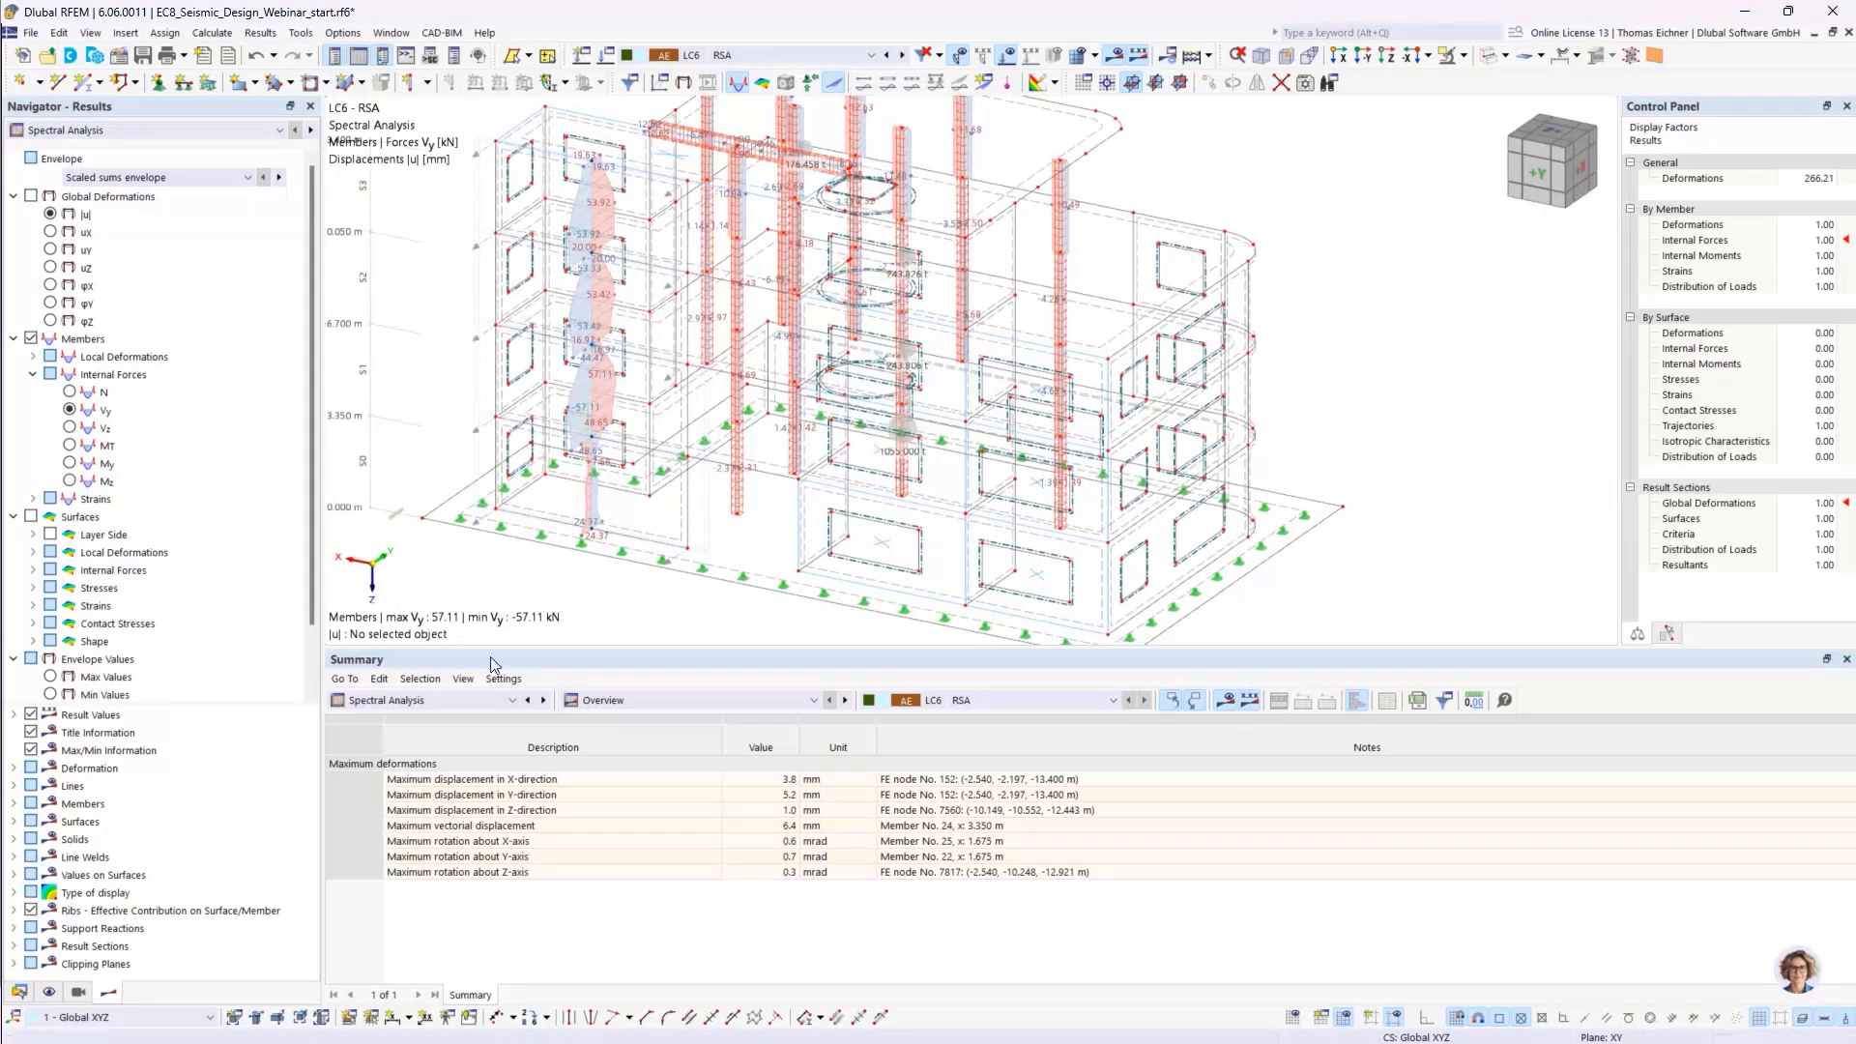
Review the results by stories for LC6, comparing the forces in shear walls with the member forces in shear walls
left_click(600, 700)
left_click(634, 778)
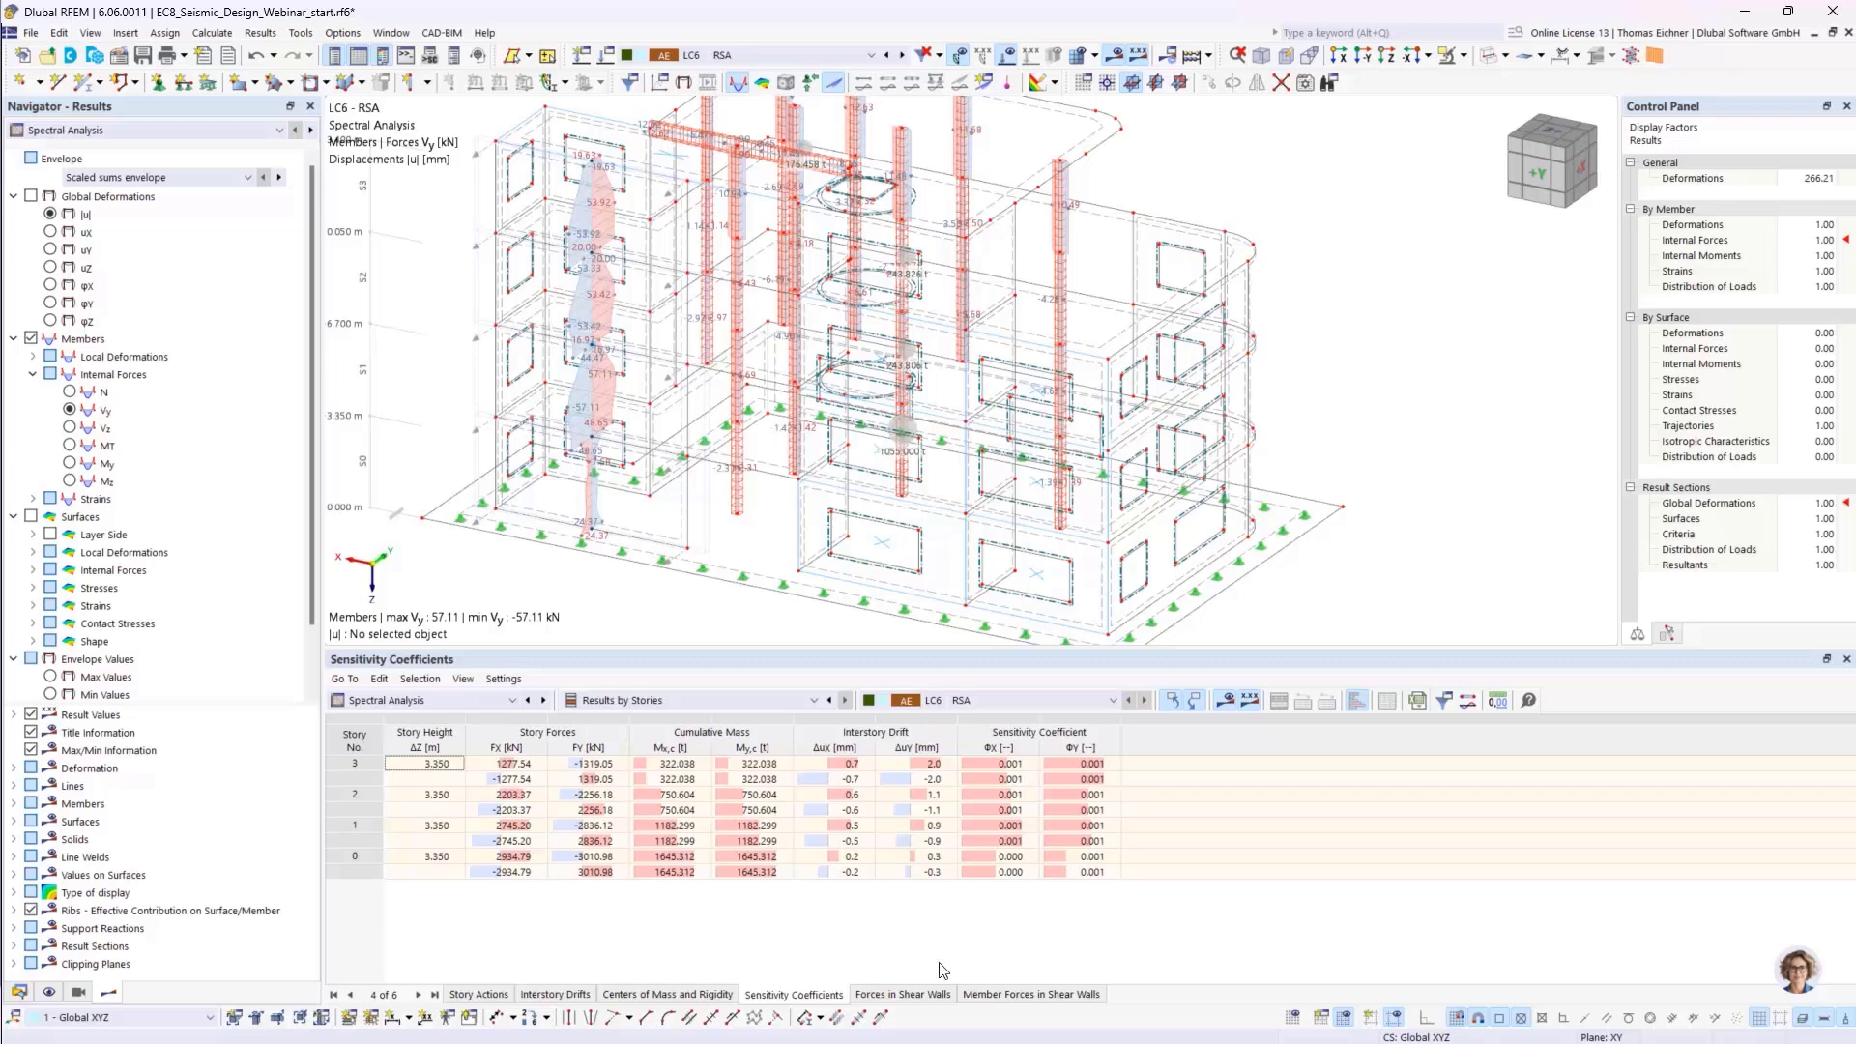
left_click(912, 995)
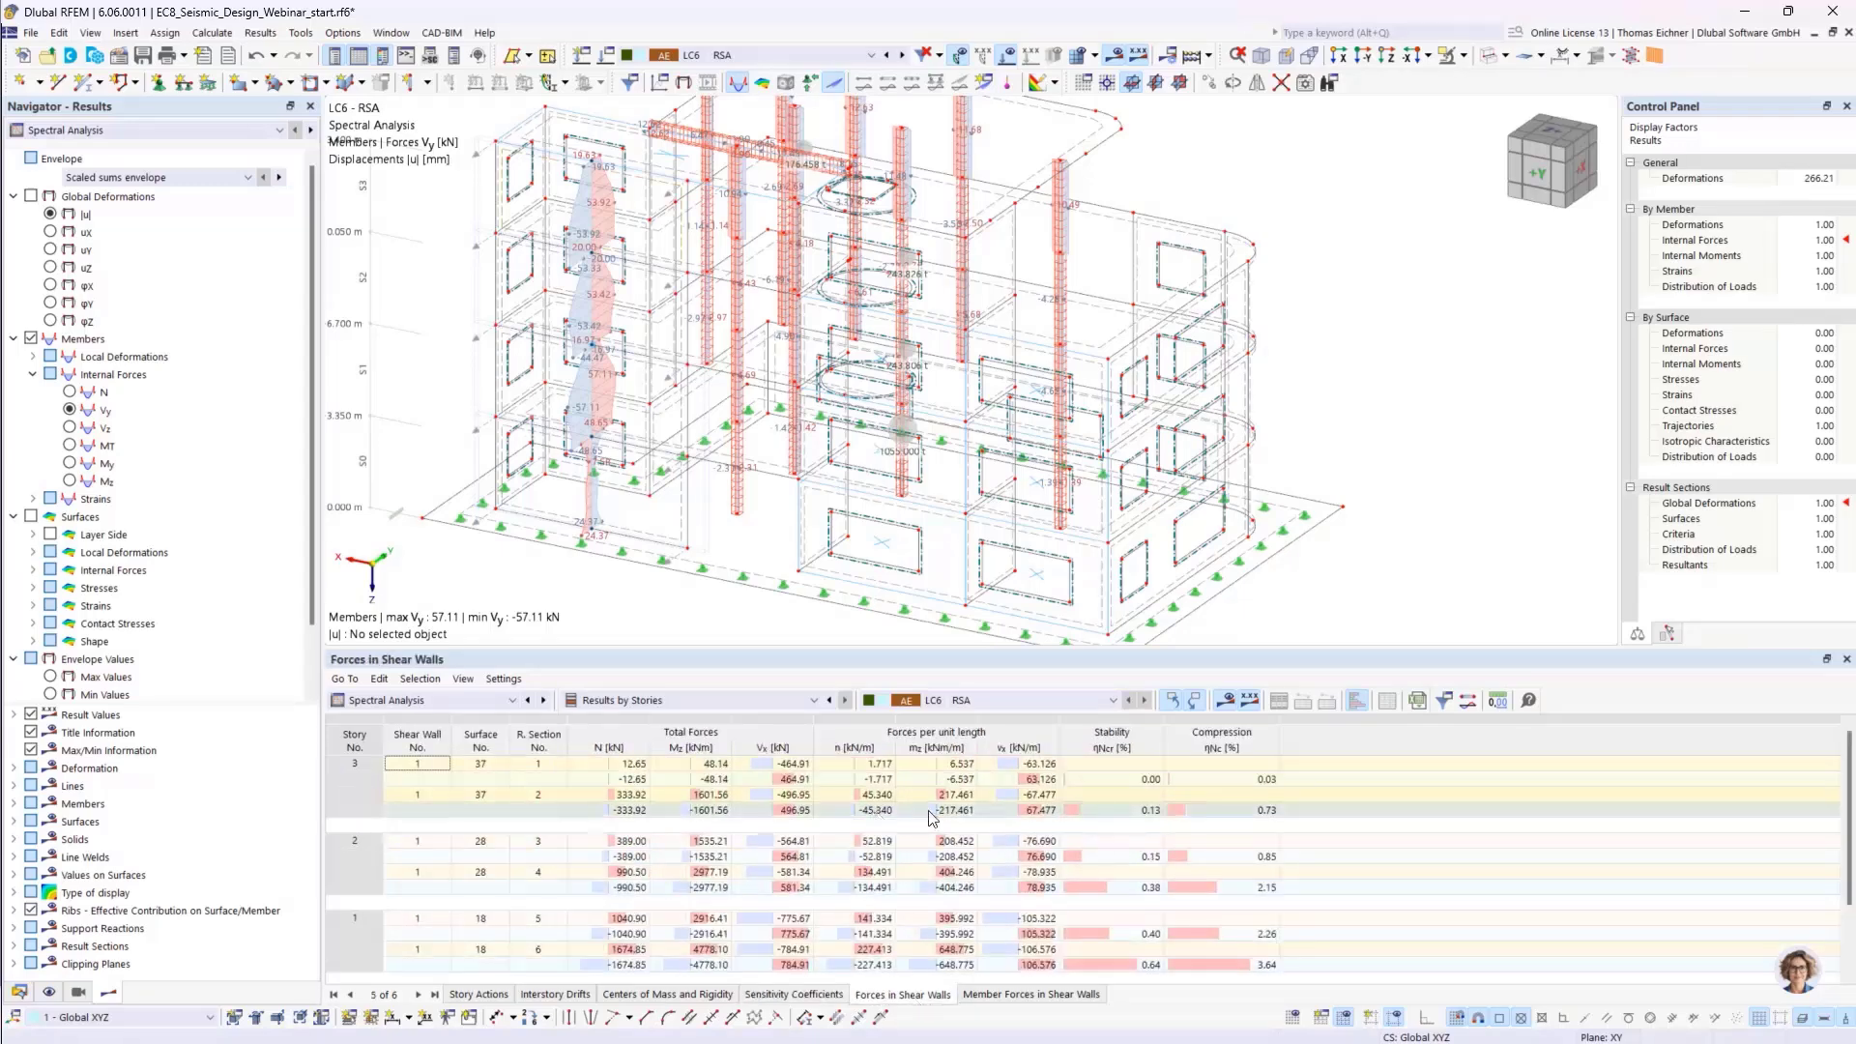
left_click(1009, 996)
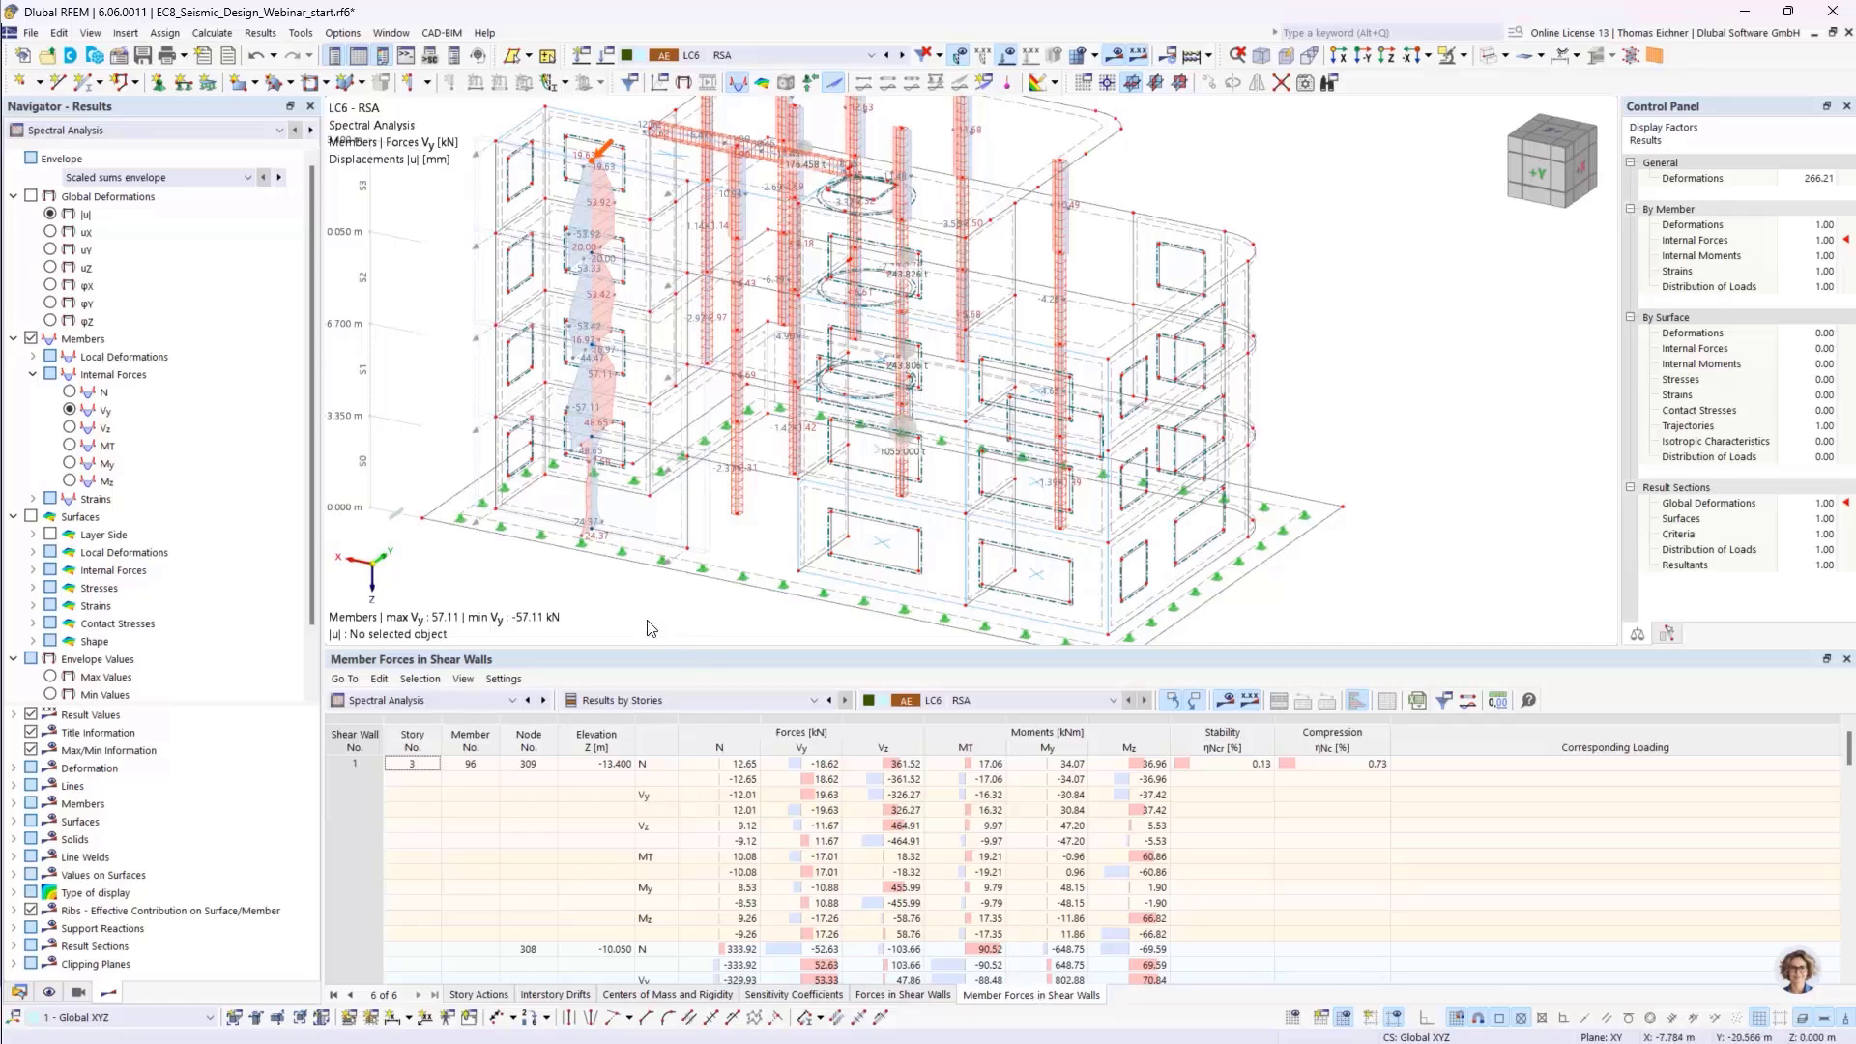
middle_click_drag(600, 583, 599, 604)
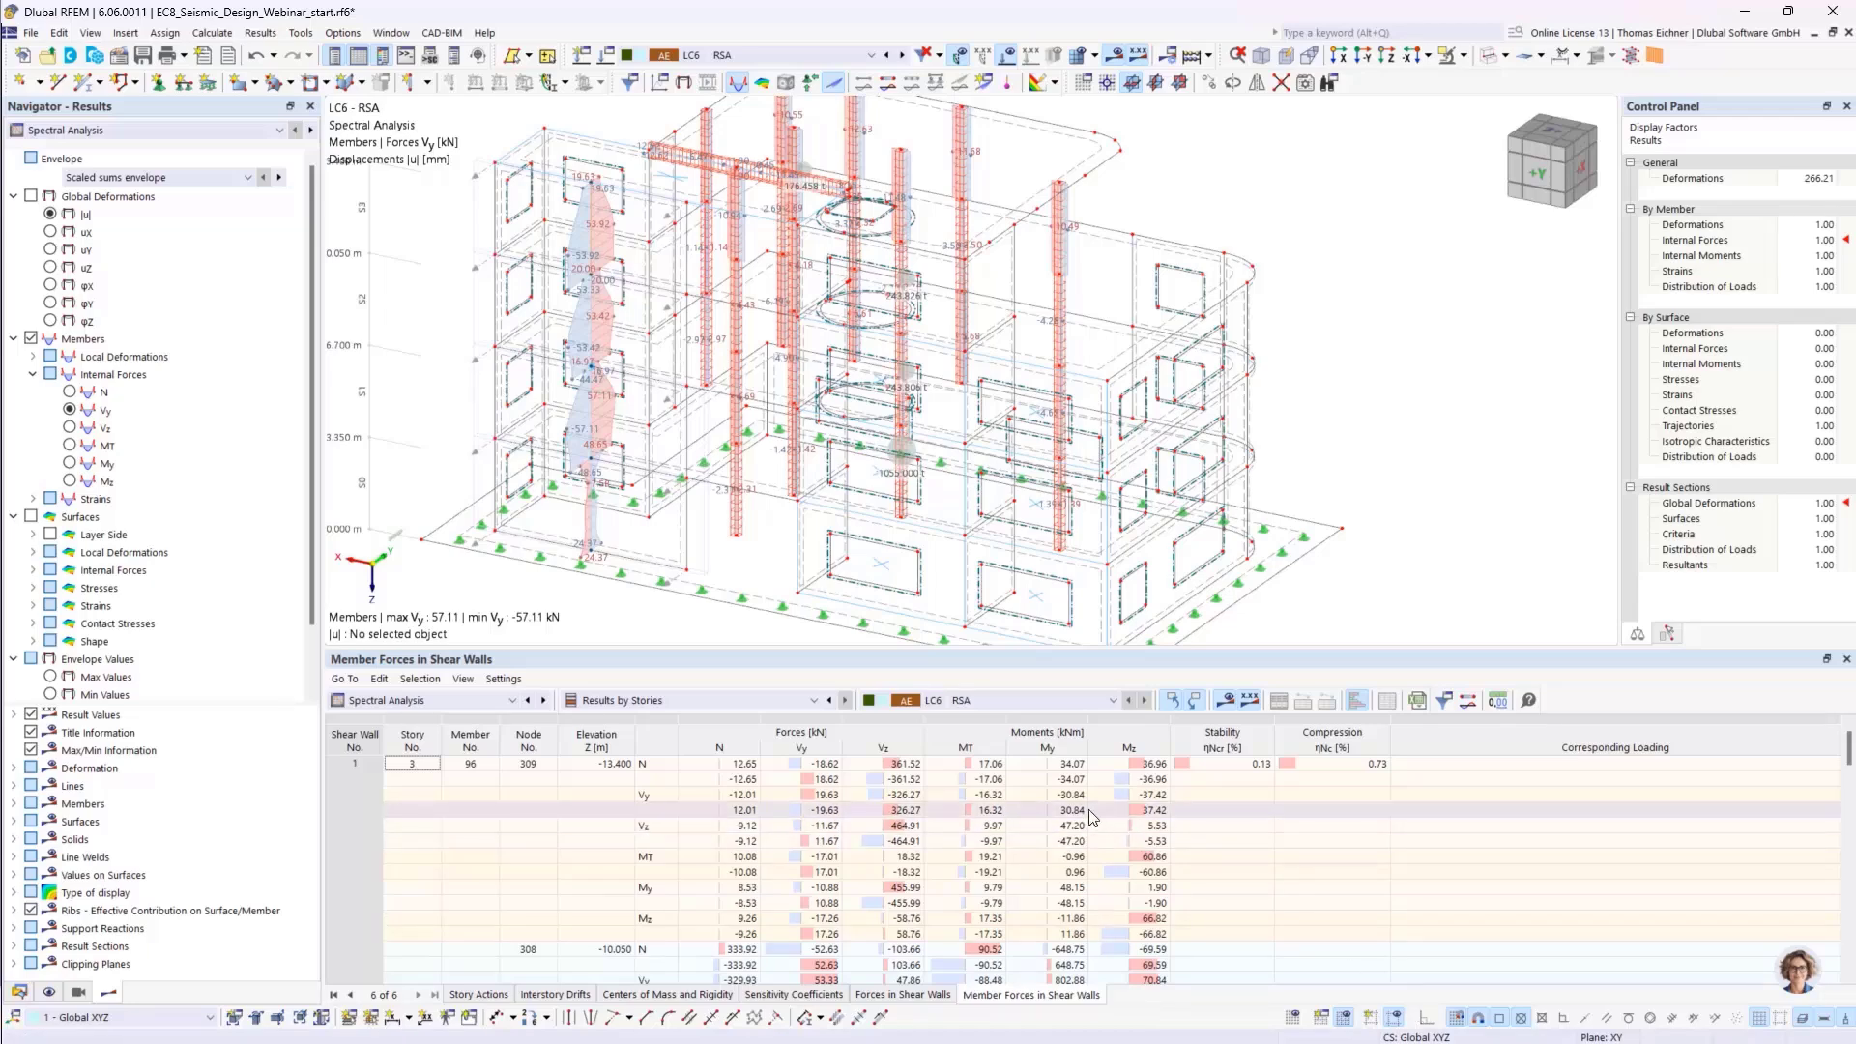
left_click(887, 996)
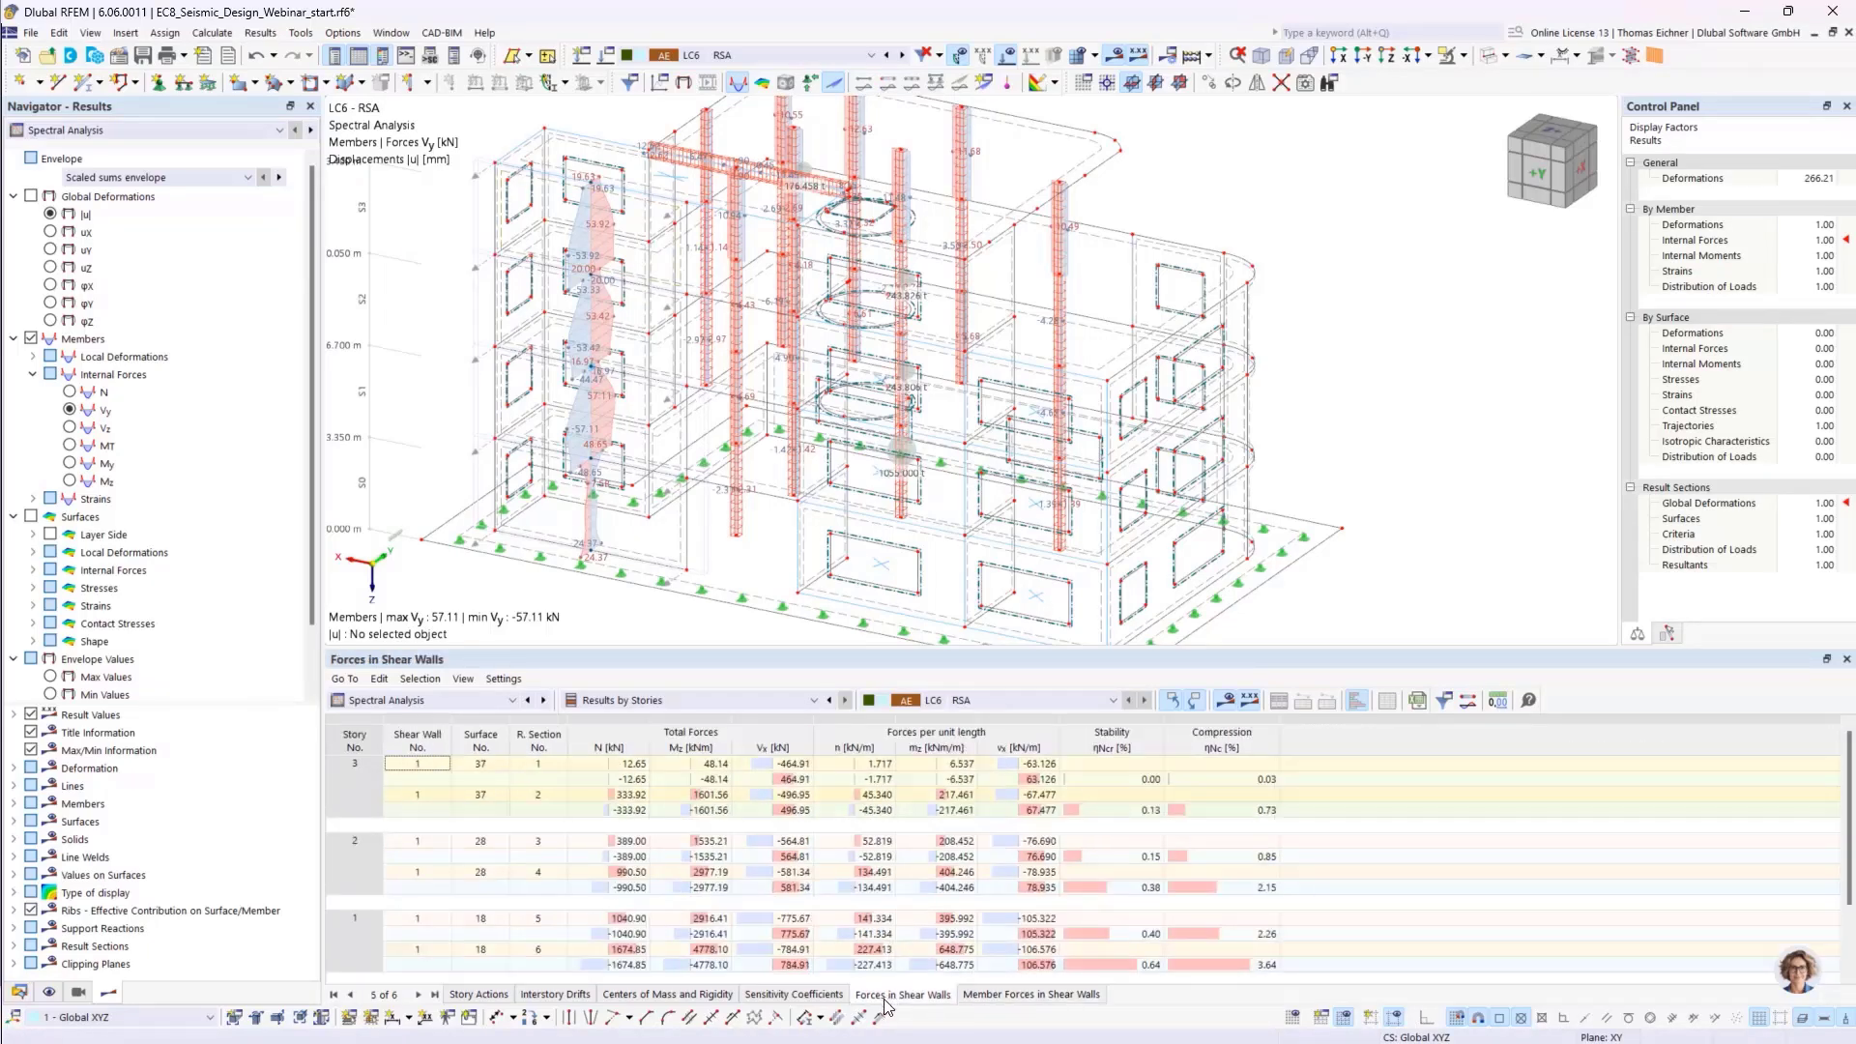